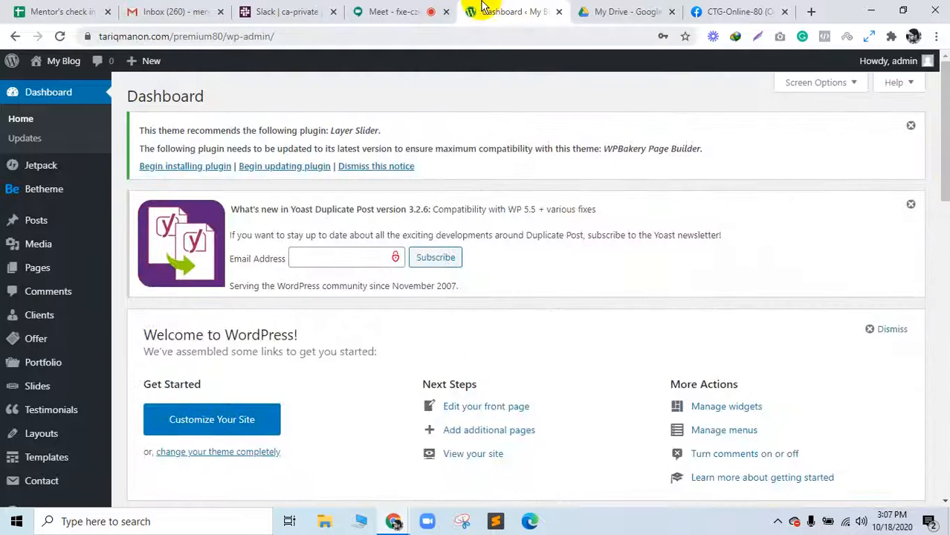
Admit the person asking to join the Google Meet meeting, then return to the Dashboard
click(417, 11)
click(616, 321)
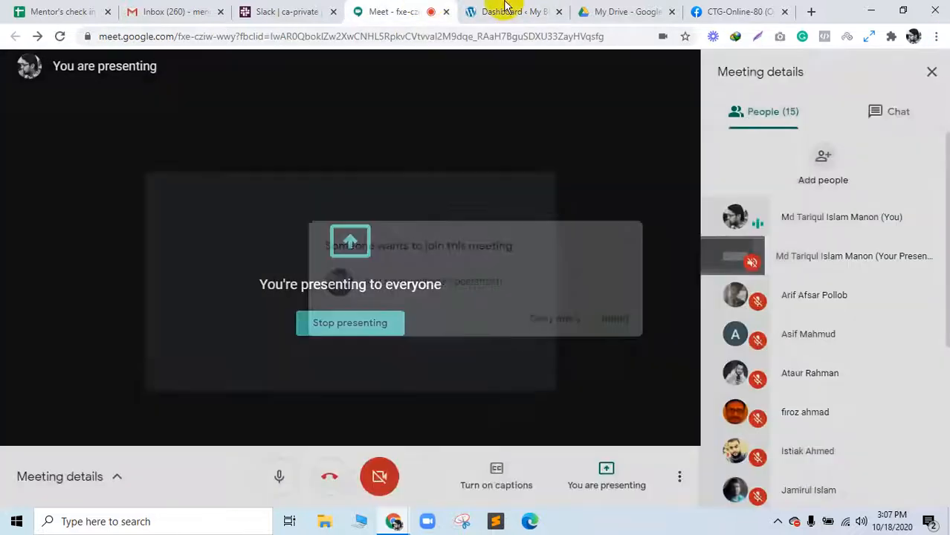
click(499, 12)
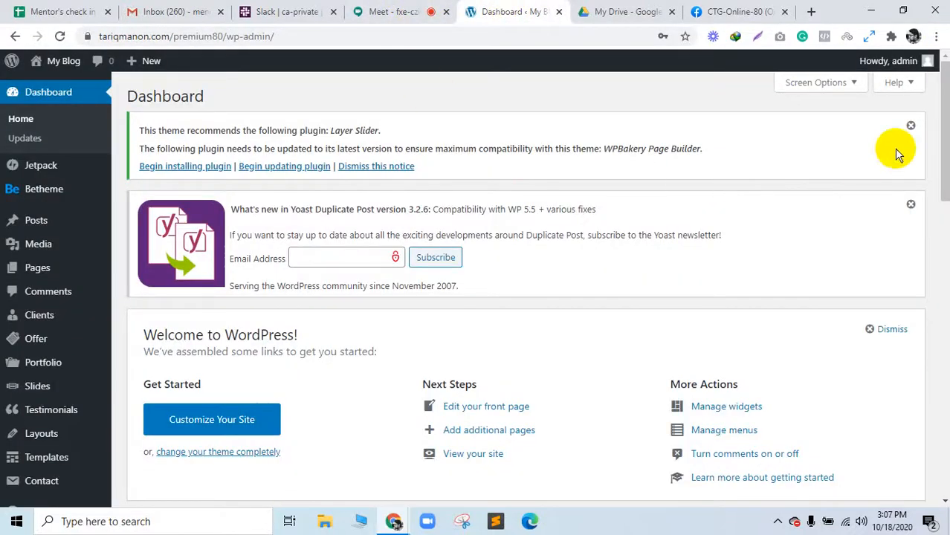
mouse_move(944, 111)
mouse_down()
mouse_move(938, 393)
mouse_move(944, 63)
mouse_up()
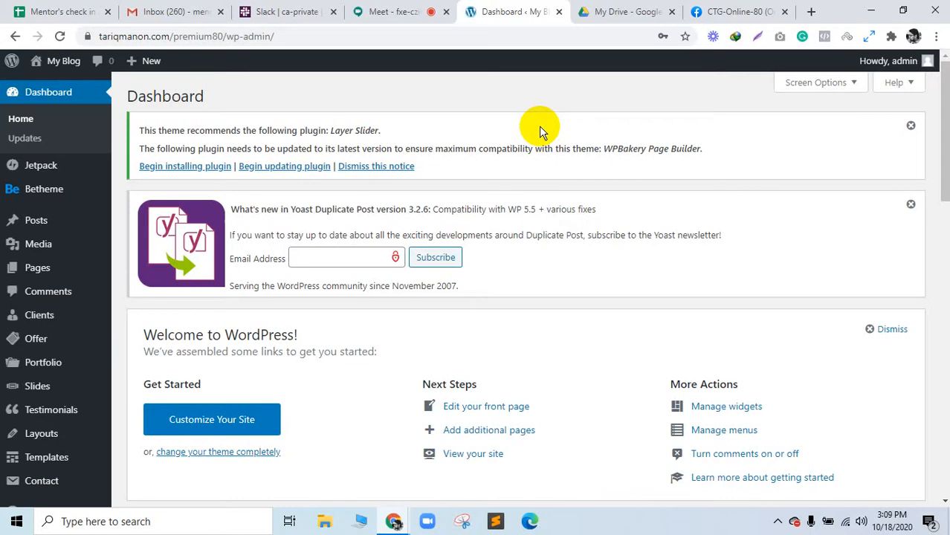
Read the latest Meet chat replies, leave the People list showing, and go back to the Dashboard
click(401, 11)
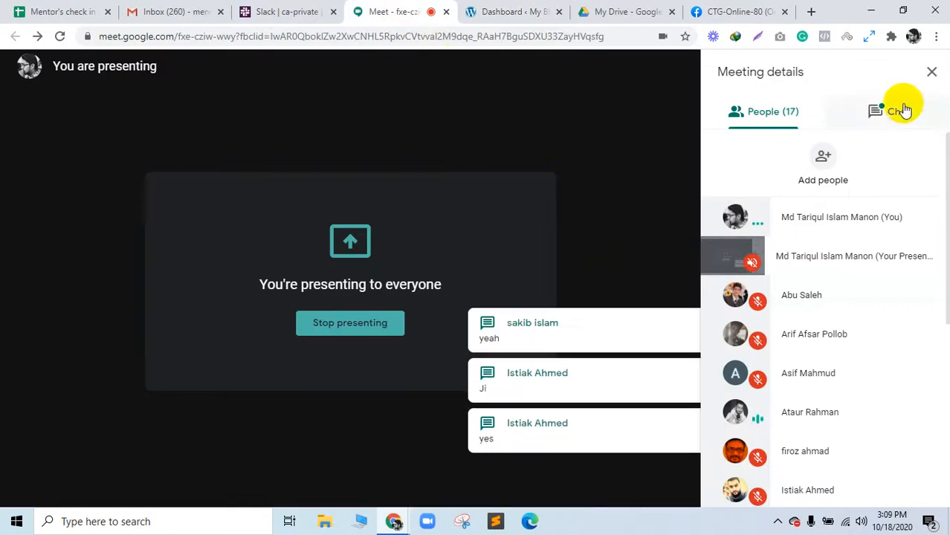
click(896, 110)
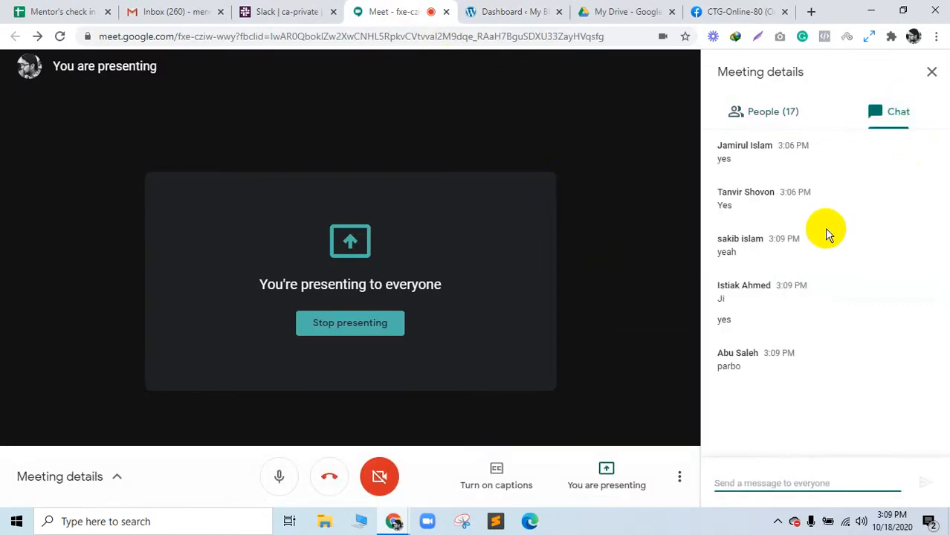
click(773, 111)
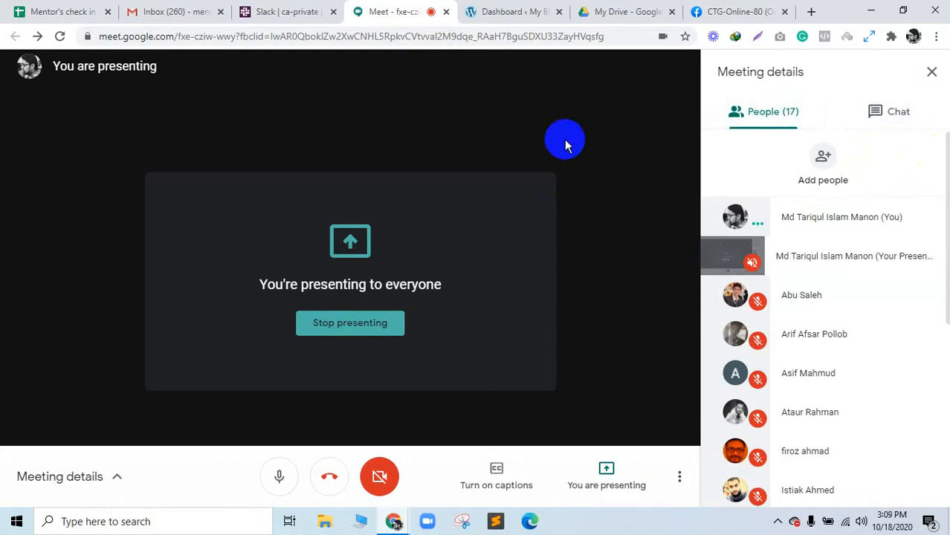
click(898, 113)
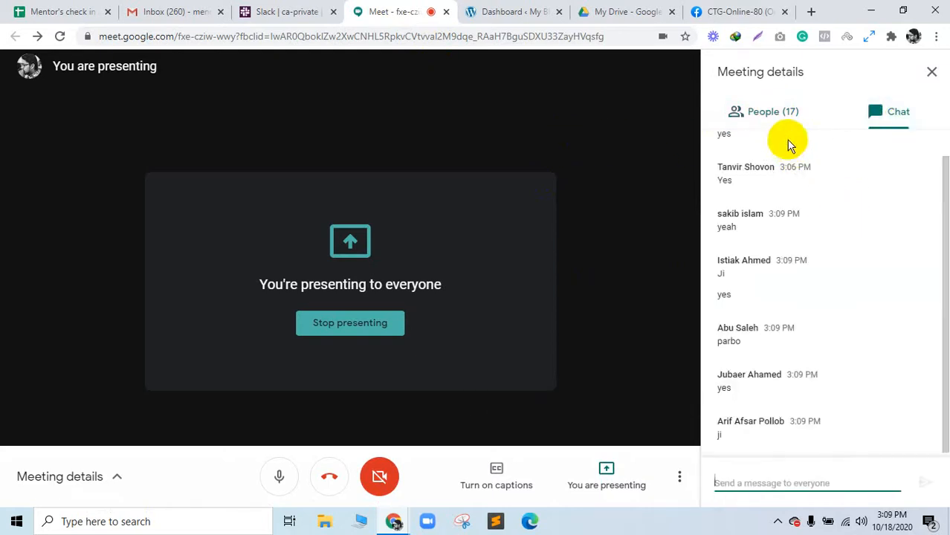
click(778, 119)
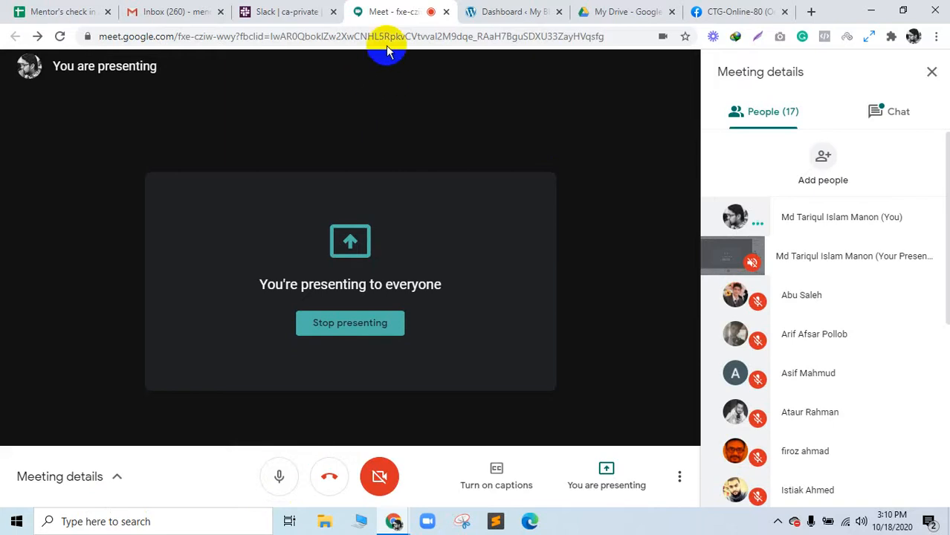
click(543, 7)
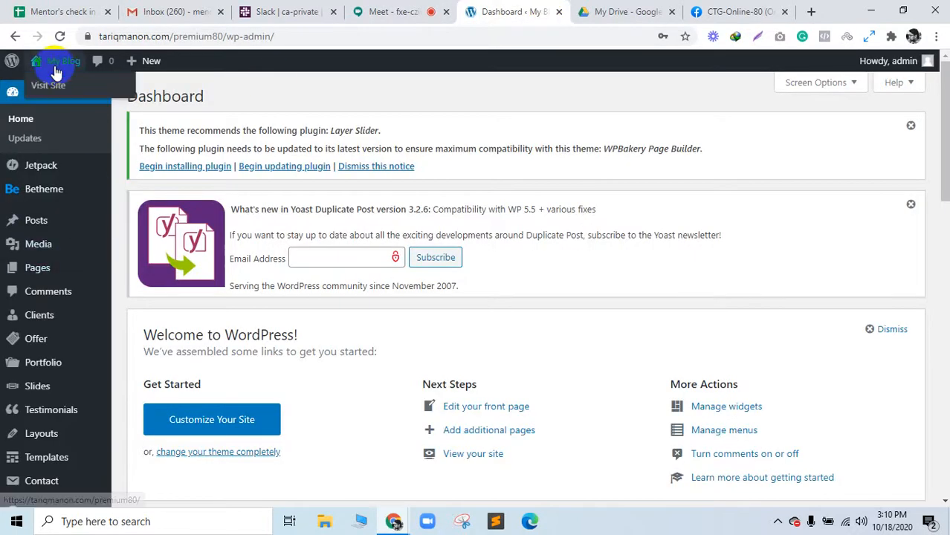
Open My Blog > Visit Site in a new tab and scroll through the front page
middle_click(52, 86)
click(539, 9)
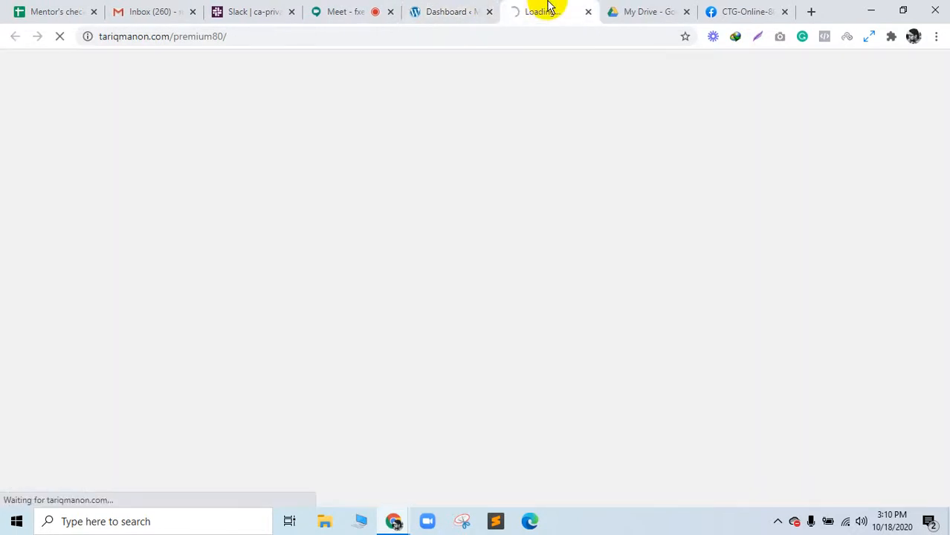
click(357, 9)
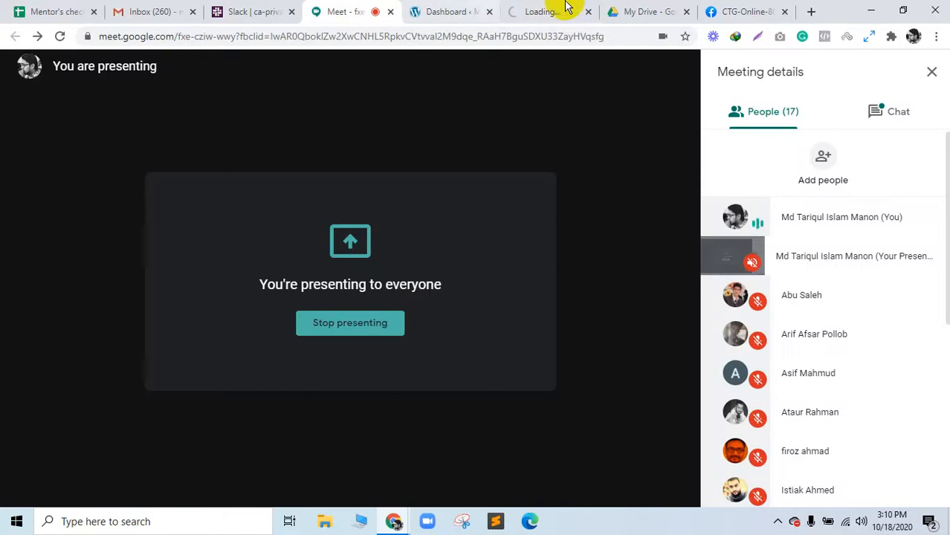
click(895, 113)
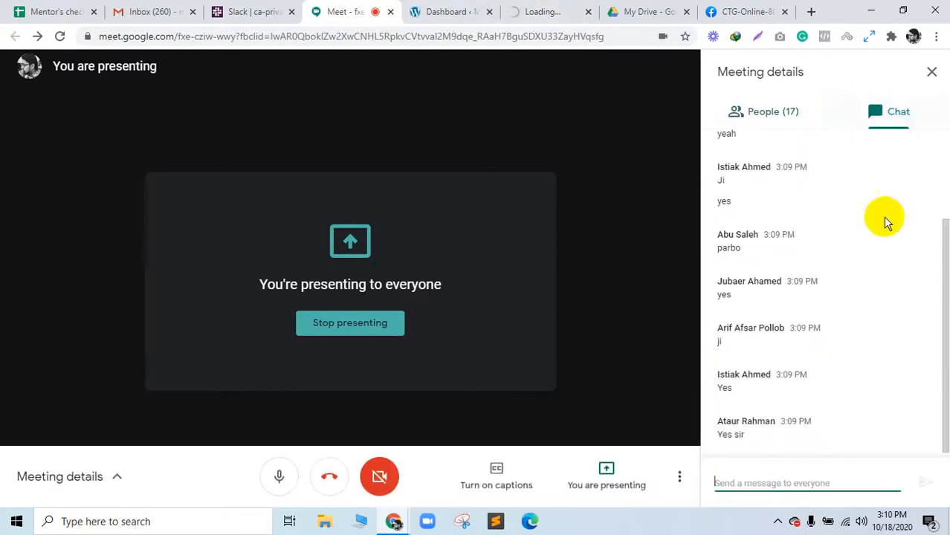
click(539, 9)
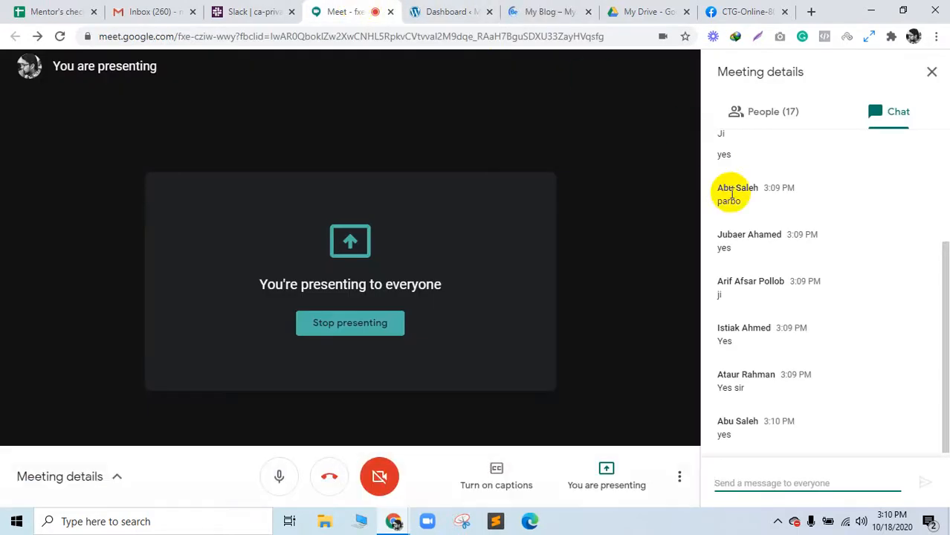
click(546, 11)
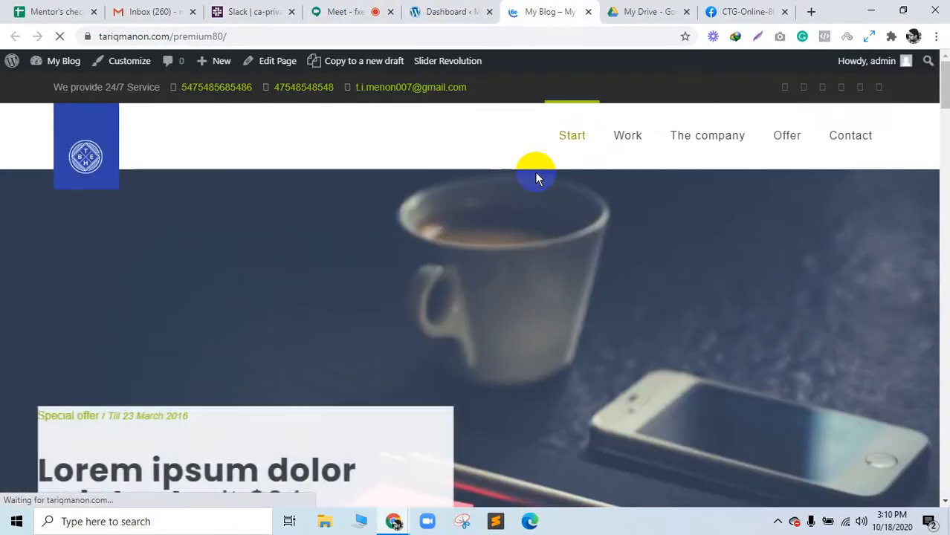
scroll(629, 315, down, 15)
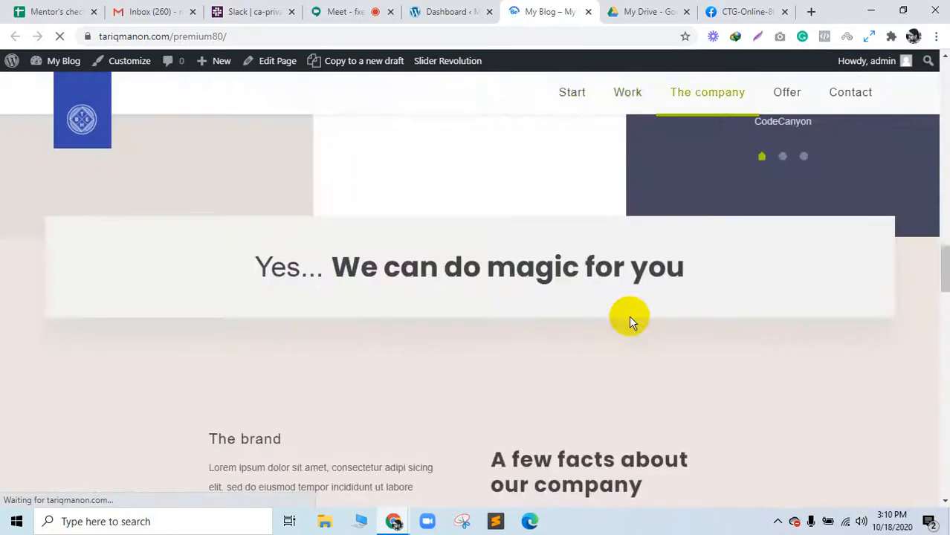
scroll(629, 315, down, 2)
scroll(629, 312, up, 12)
scroll(629, 310, down, 12)
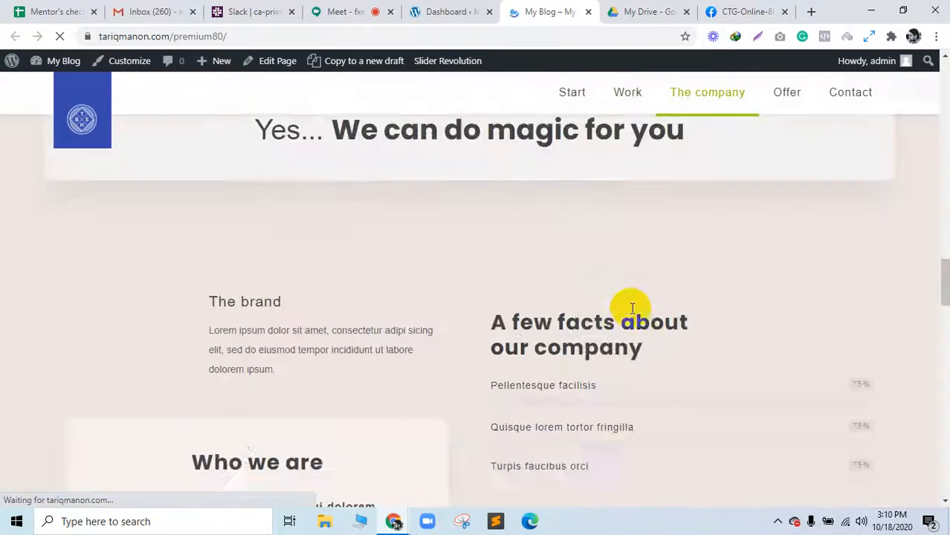
scroll(630, 308, down, 20)
Admit the waiting guest, bringing the meeting to 18 participants, and return to the Dashboard
click(333, 9)
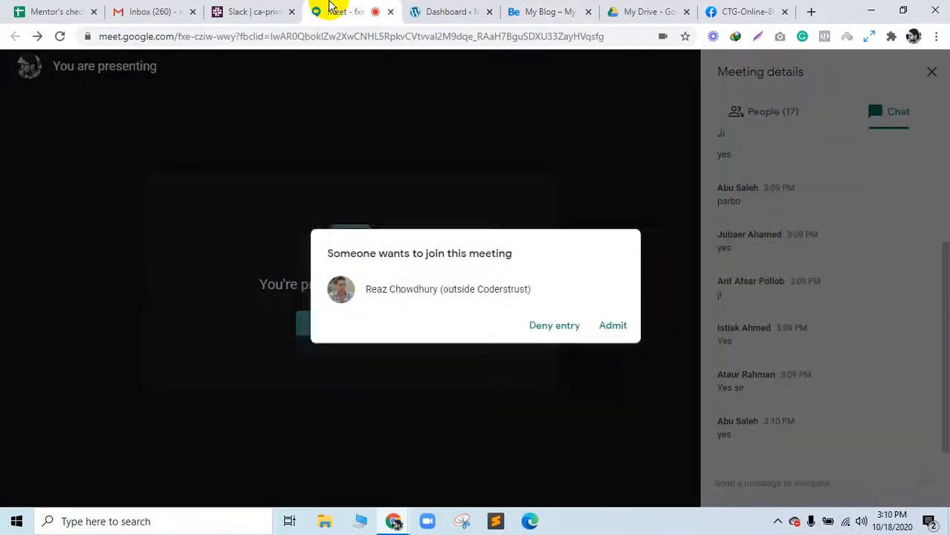
click(623, 320)
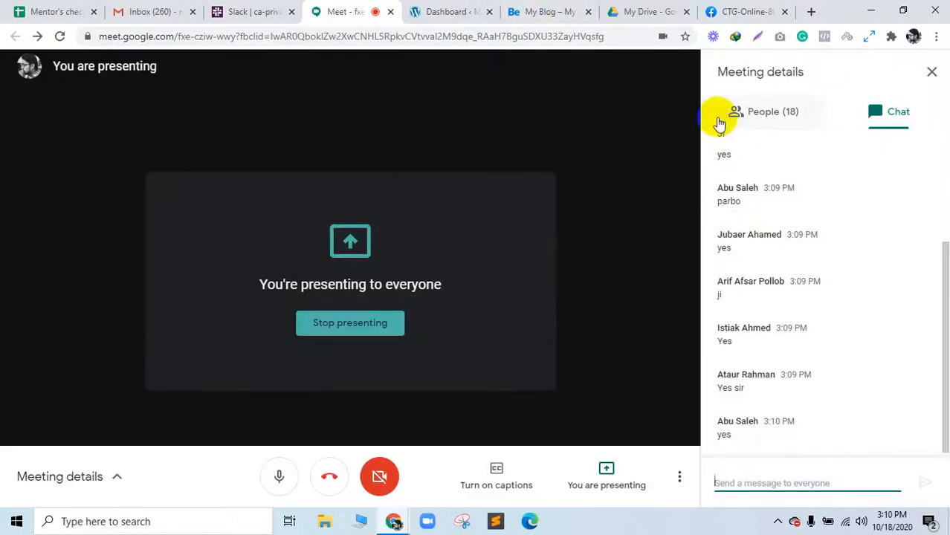
click(776, 119)
click(452, 16)
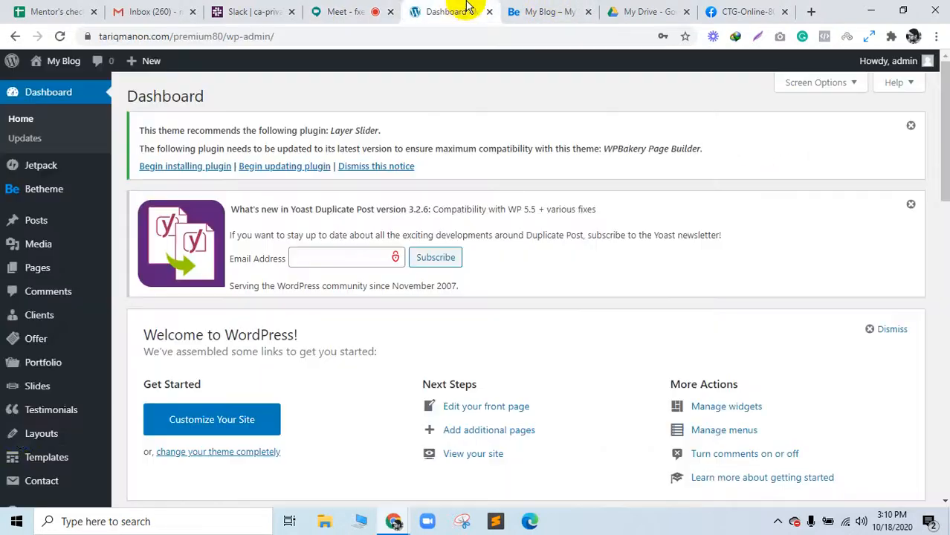
Read the new Meet chat message, then return to the WordPress Dashboard
mouse_move(30, 442)
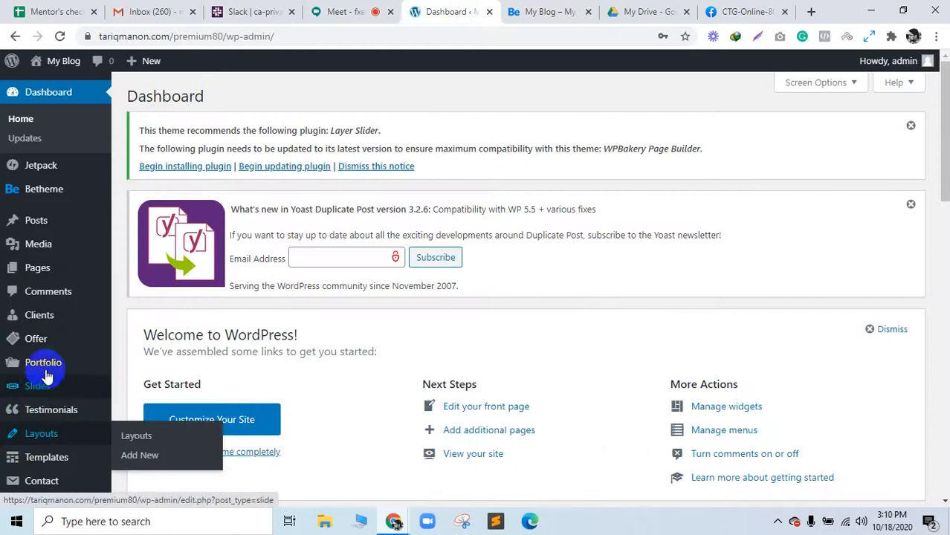
scroll(33, 372, down, 4)
click(340, 12)
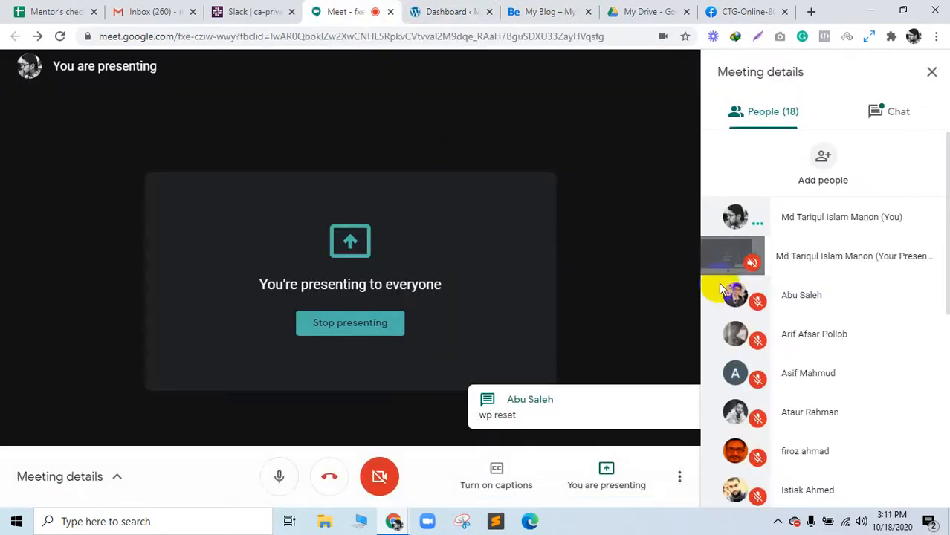
click(912, 120)
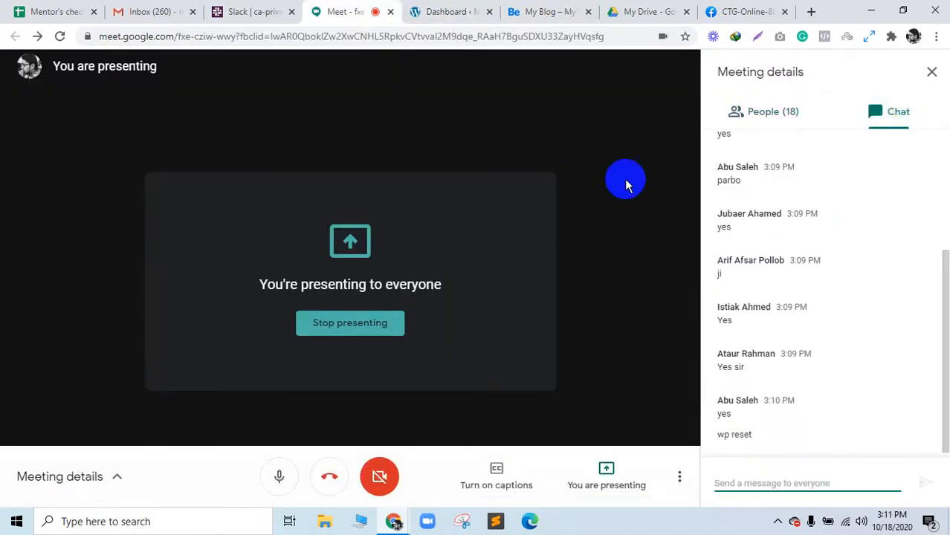
click(448, 11)
Open Plugins > Add New in its own tab and switch to it
mouse_move(67, 410)
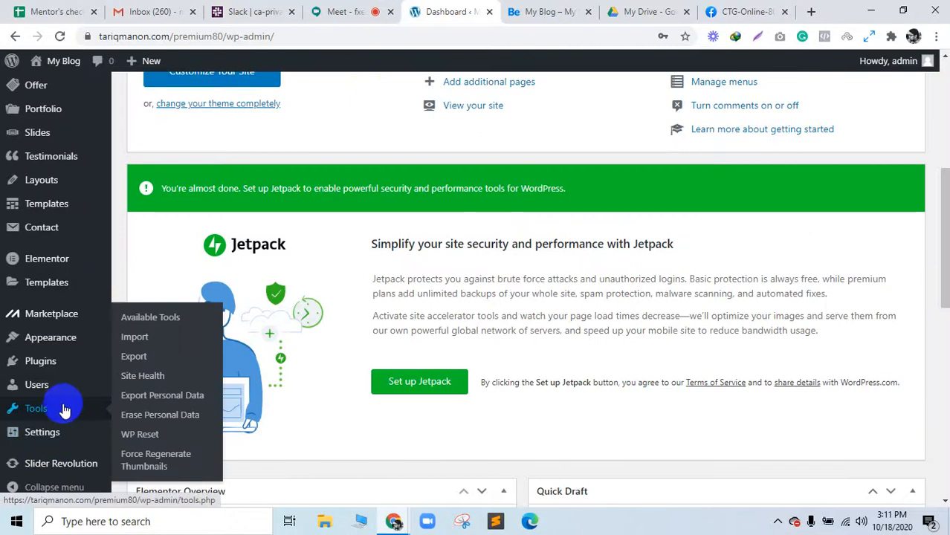
mouse_move(45, 361)
middle_click(140, 382)
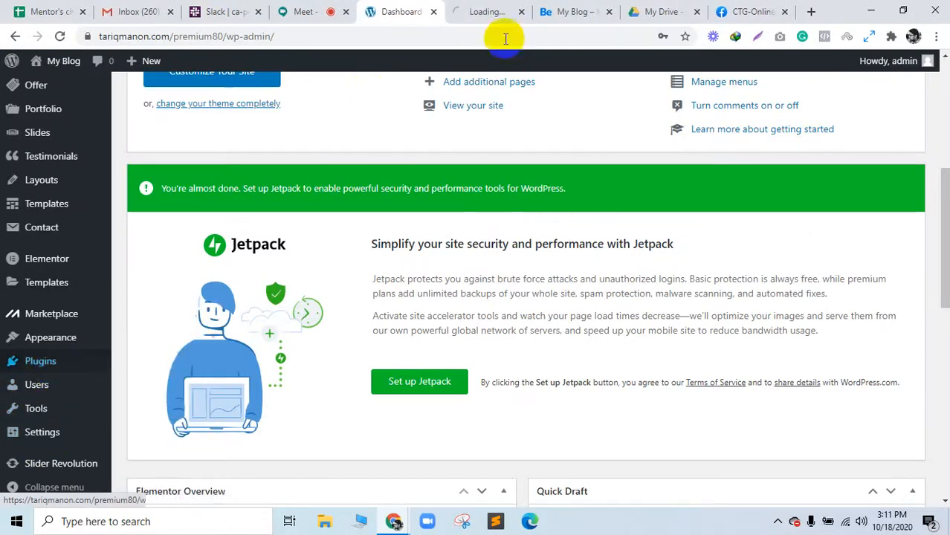
click(518, 9)
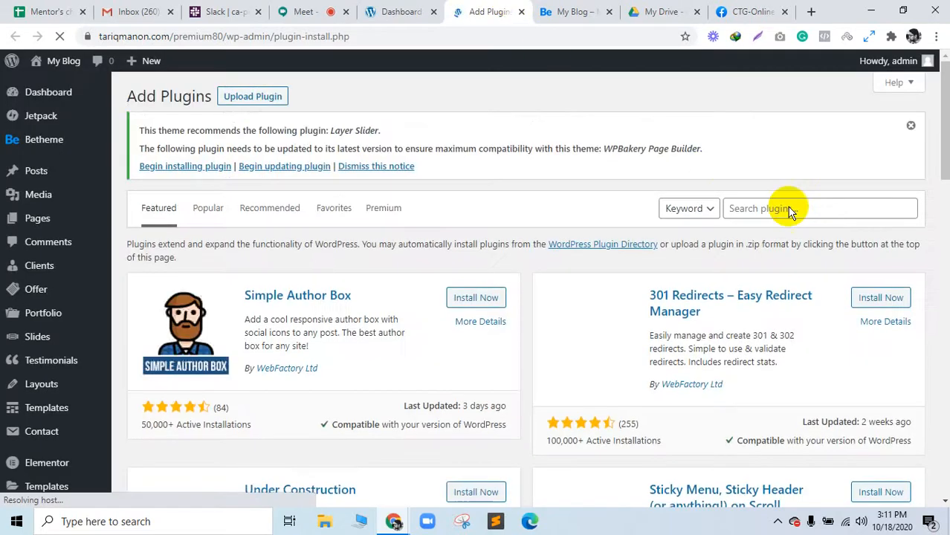
Search plugins for 'wp reset', see WP Reset is Active, then open Tools > WP Reset
click(787, 208)
text(wp re)
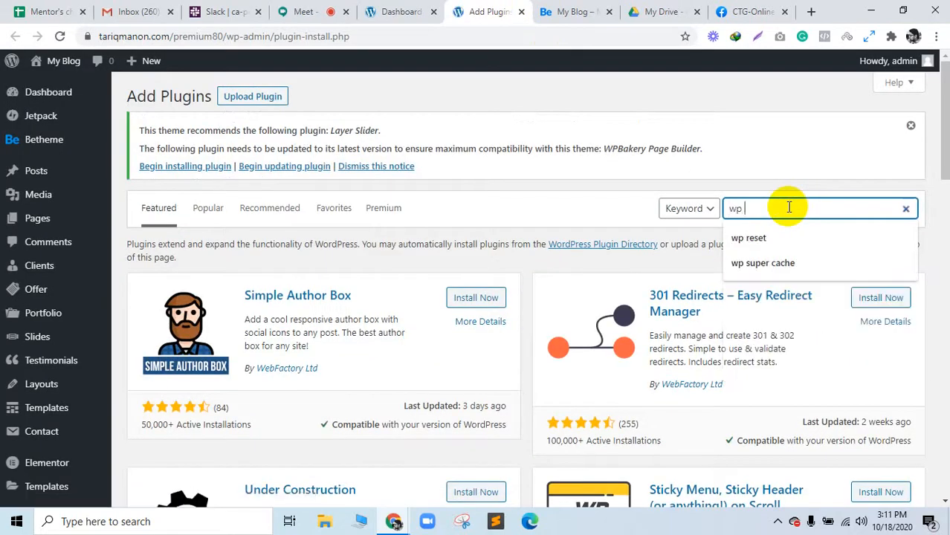
text(set)
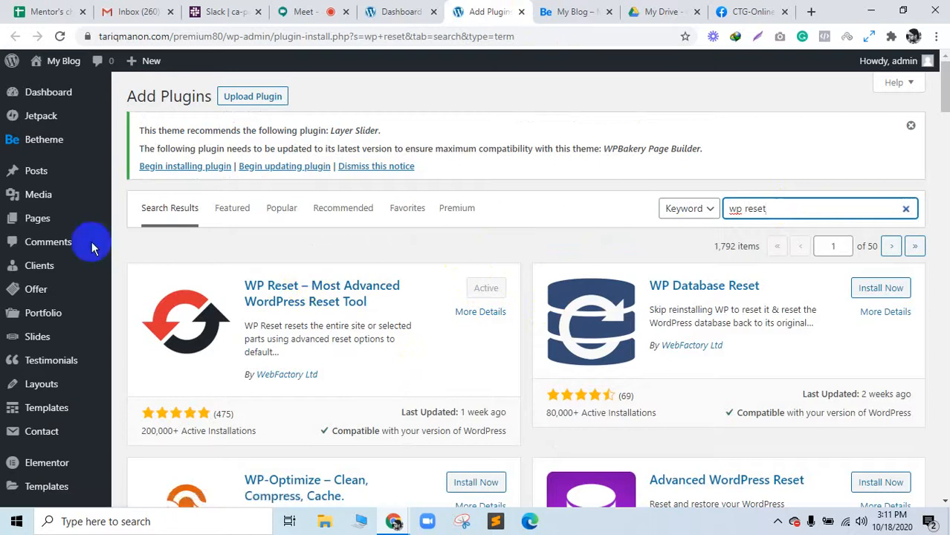
mouse_move(4, 367)
scroll(6, 372, down, 3)
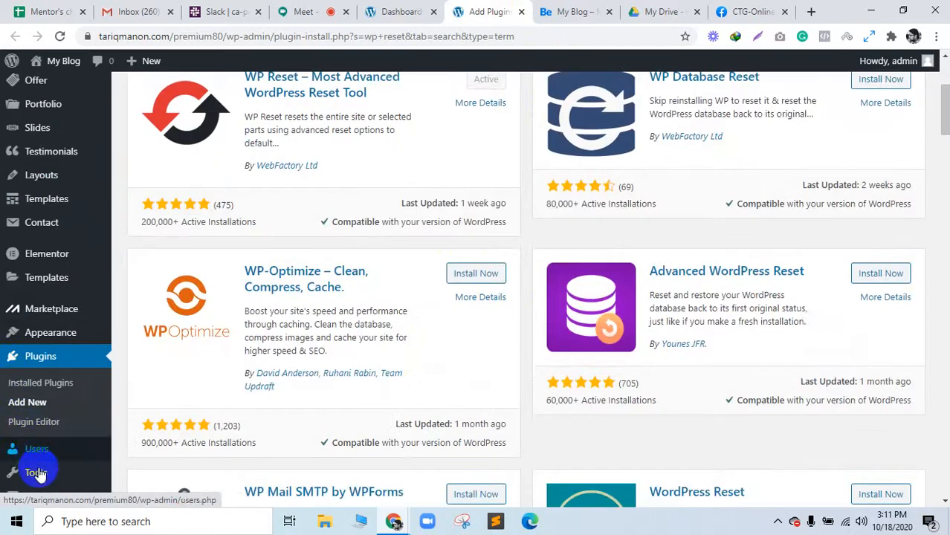
mouse_move(35, 476)
click(164, 437)
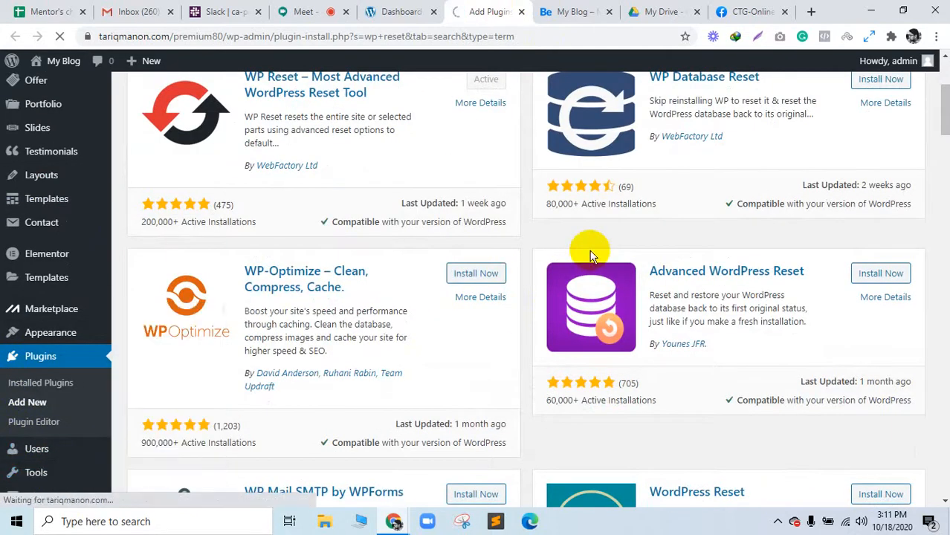
Type 'reset' in WP Reset's Site Reset confirmation field and confirm Reset WordPress
click(587, 11)
drag(942, 457, 936, 61)
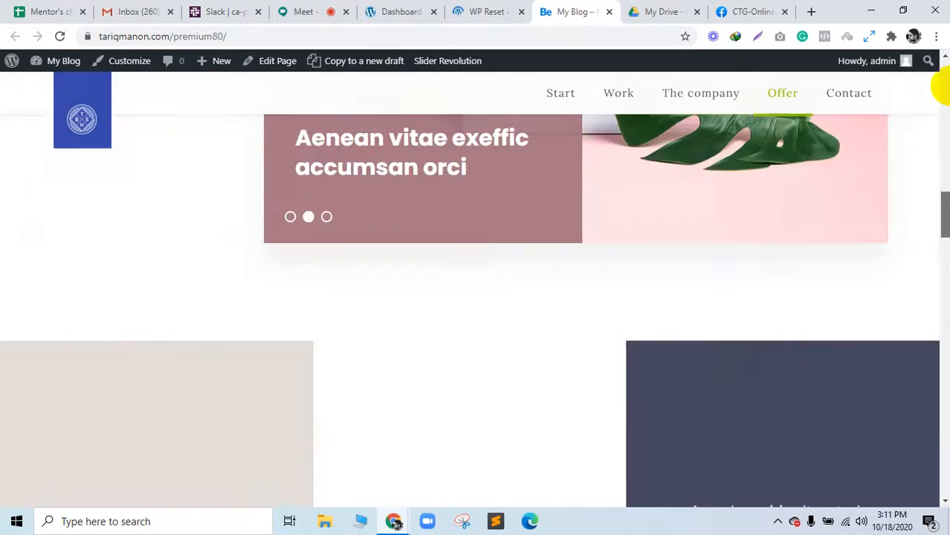
click(488, 10)
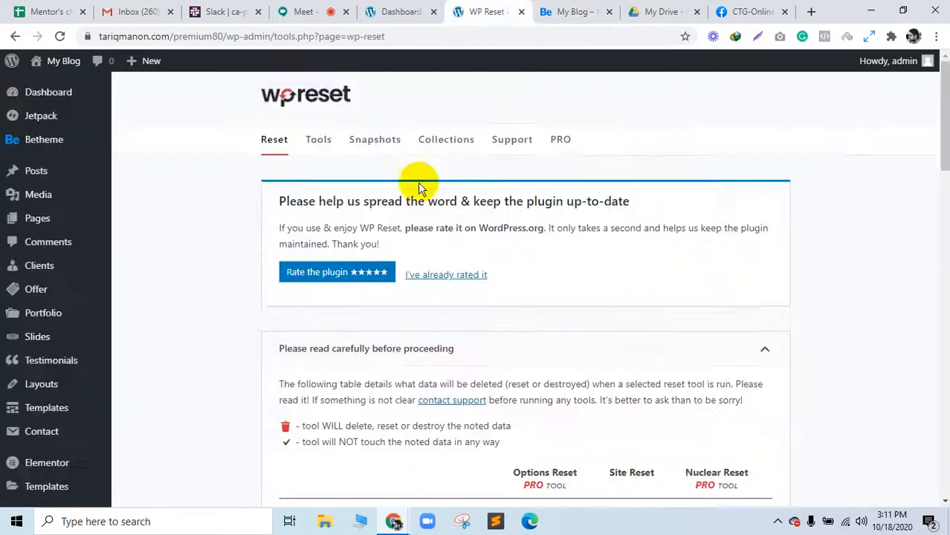
scroll(387, 431, down, 5)
scroll(367, 465, down, 10)
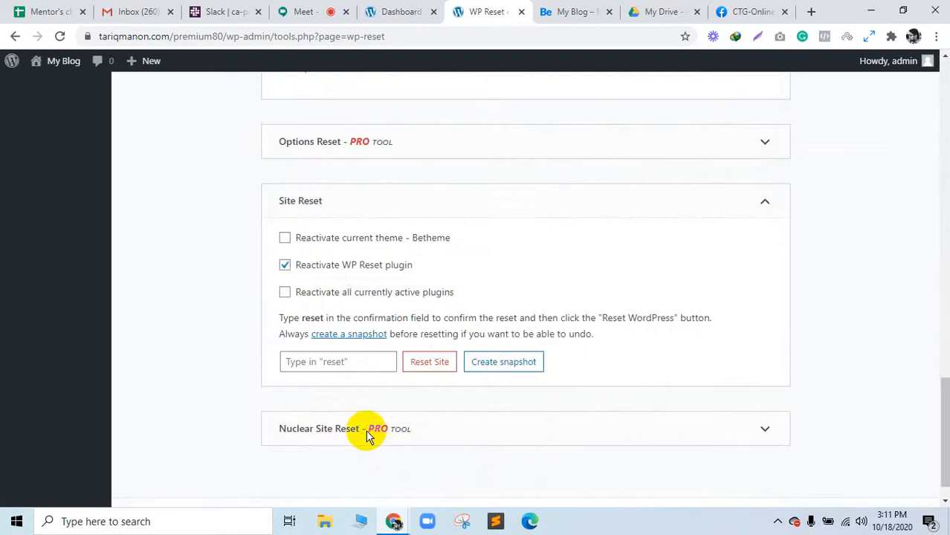
click(328, 366)
text(reset)
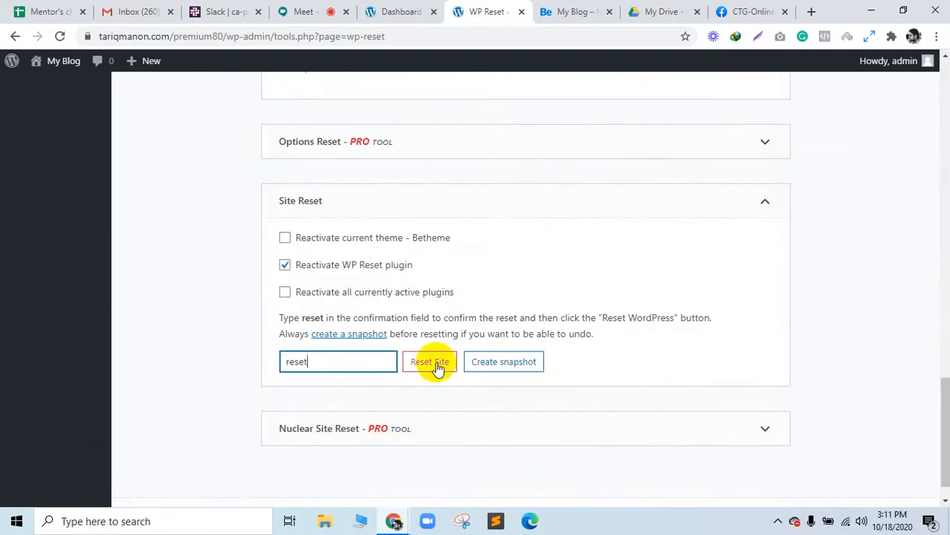
click(447, 369)
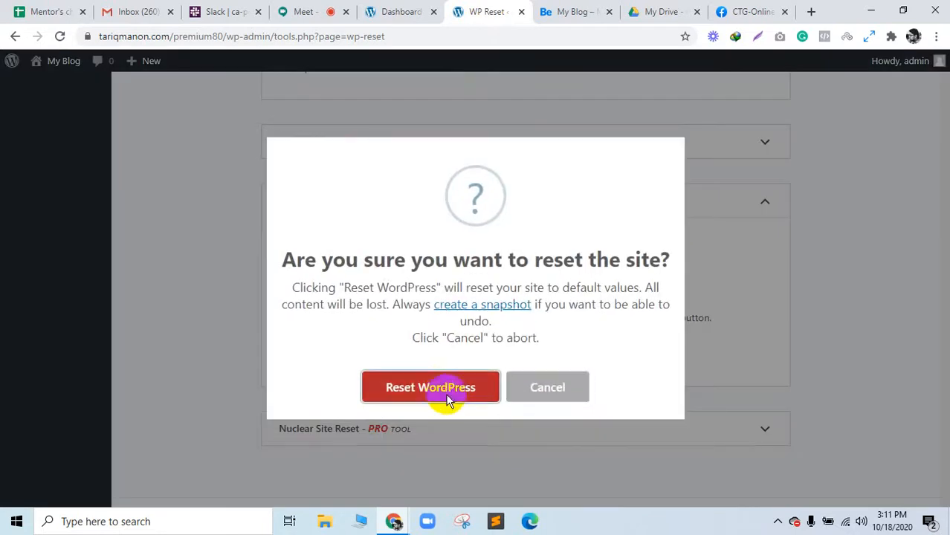
click(446, 395)
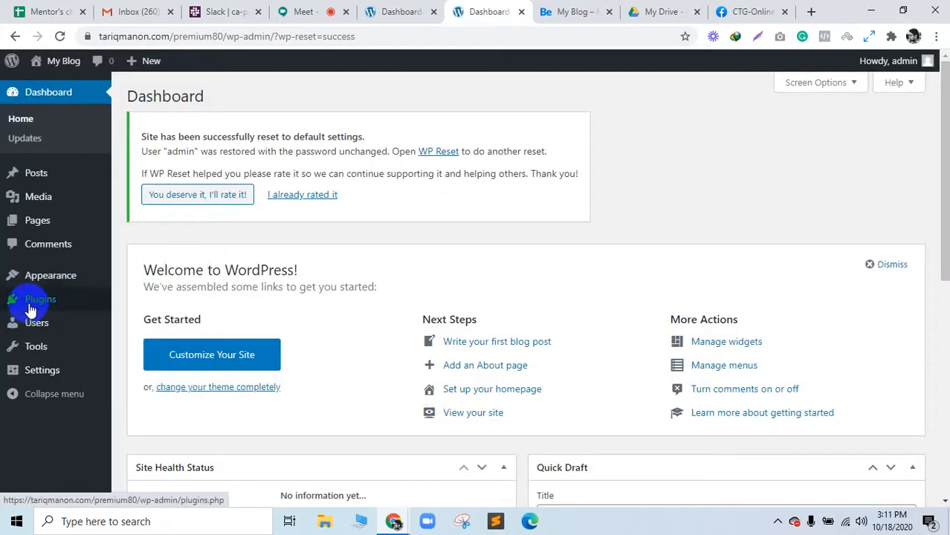
Reload the front page to see the default Twenty Twenty Hello world blog, then view installed themes
mouse_move(39, 296)
mouse_move(104, 280)
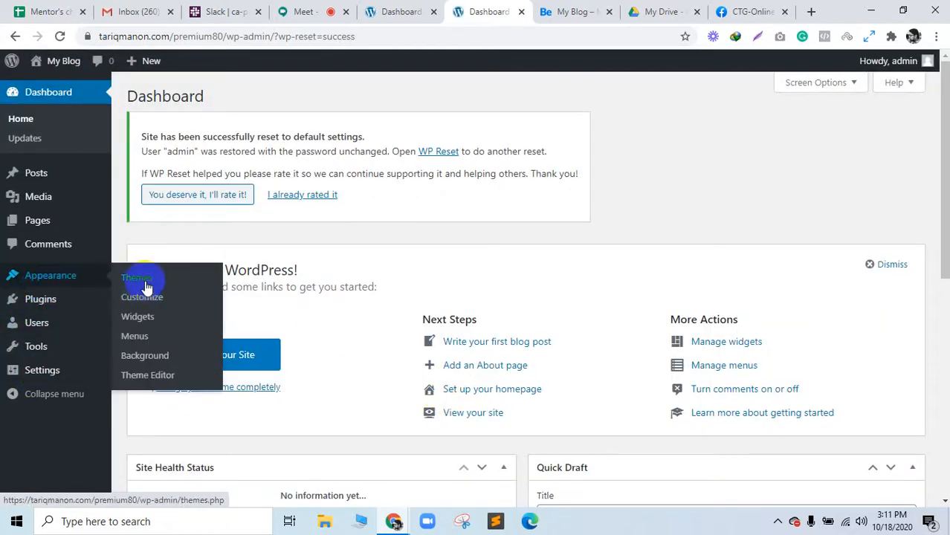
click(561, 11)
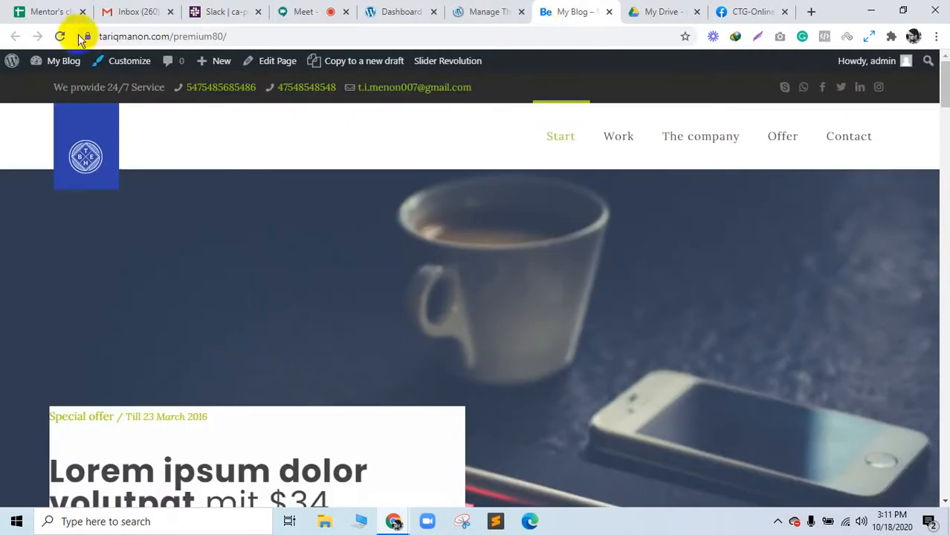
click(61, 37)
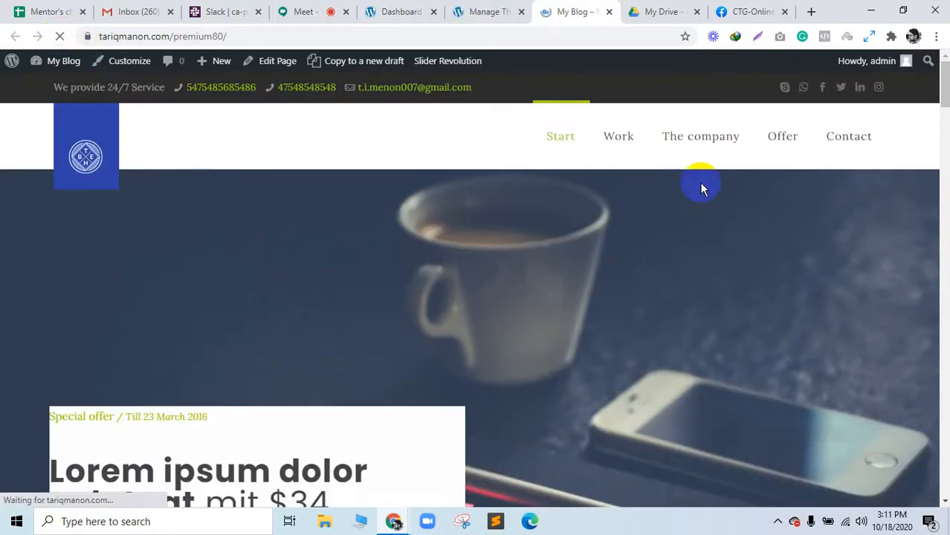
scroll(553, 326, down, 10)
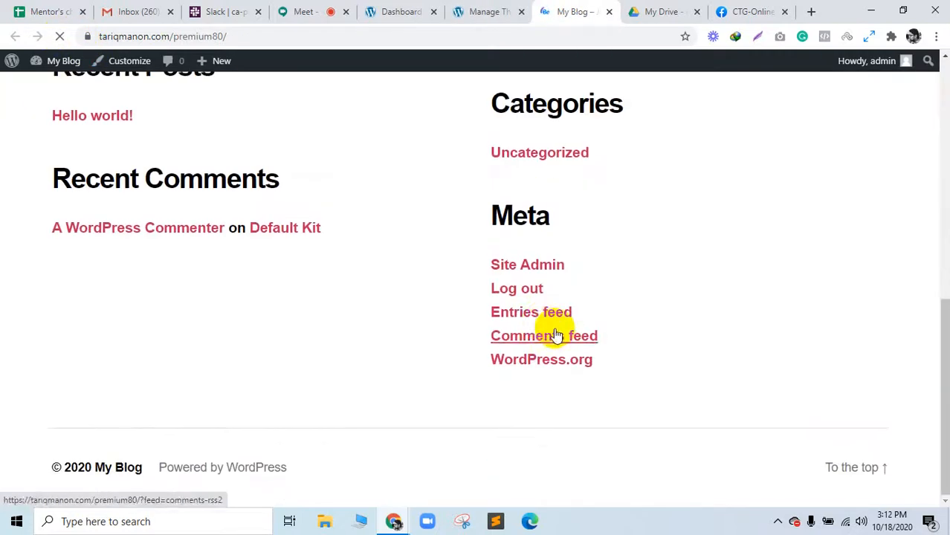
scroll(553, 336, up, 10)
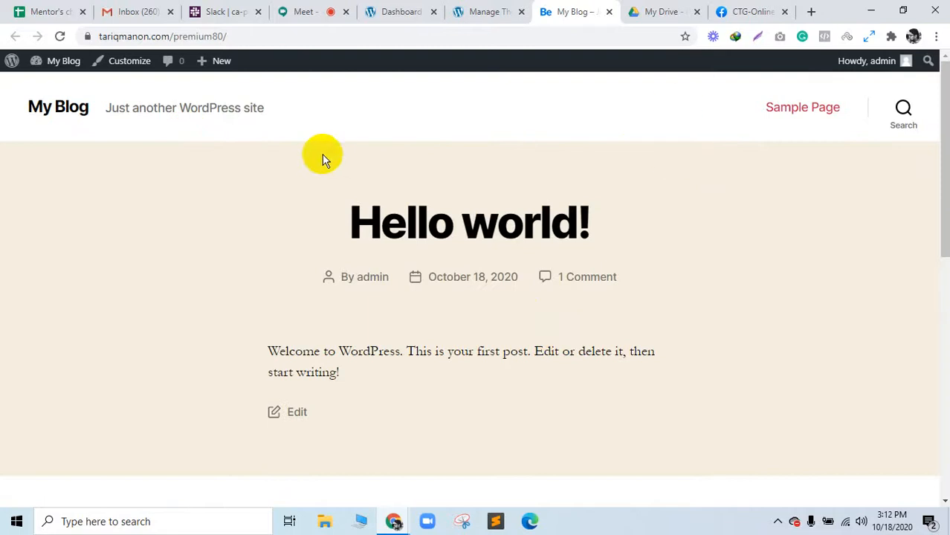
click(492, 12)
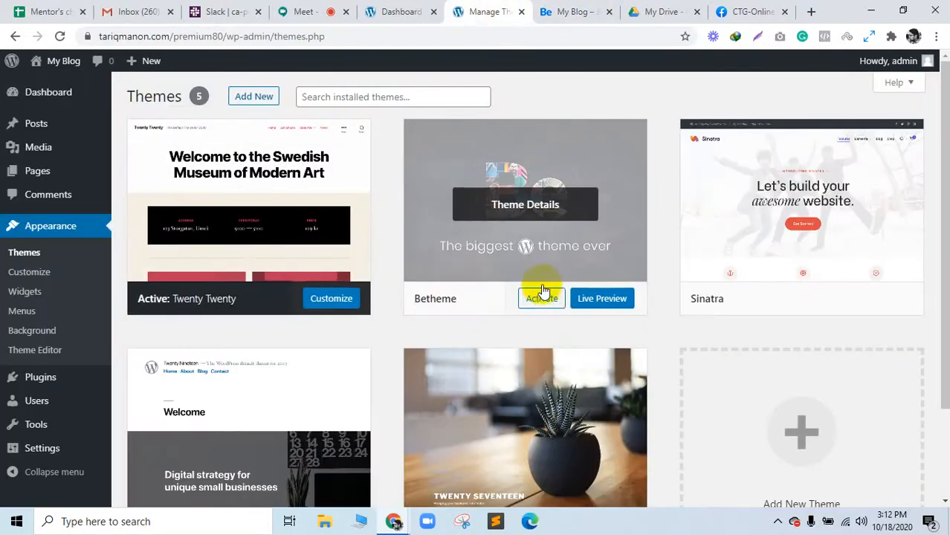
Activate the Betheme theme and bulk-activate all its bundled plugins on Install Plugins
click(542, 295)
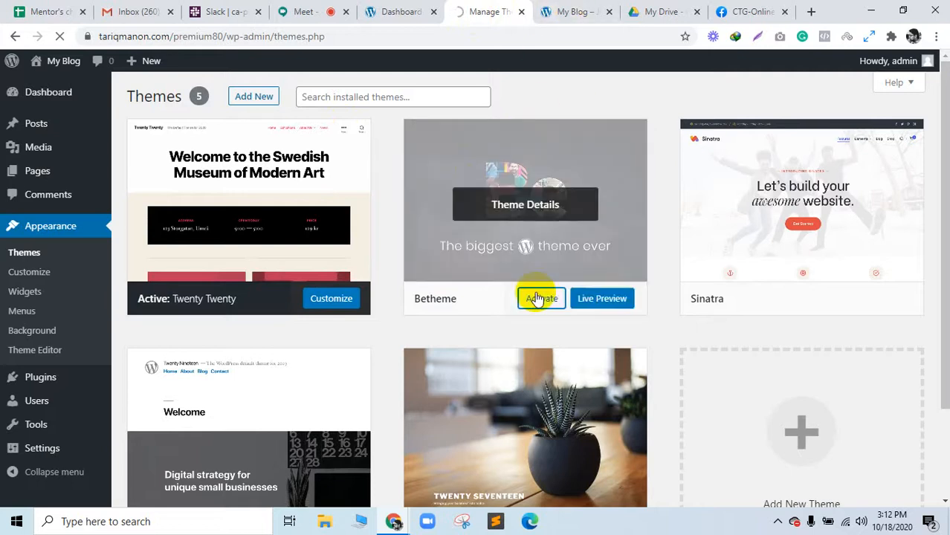
click(570, 10)
click(487, 8)
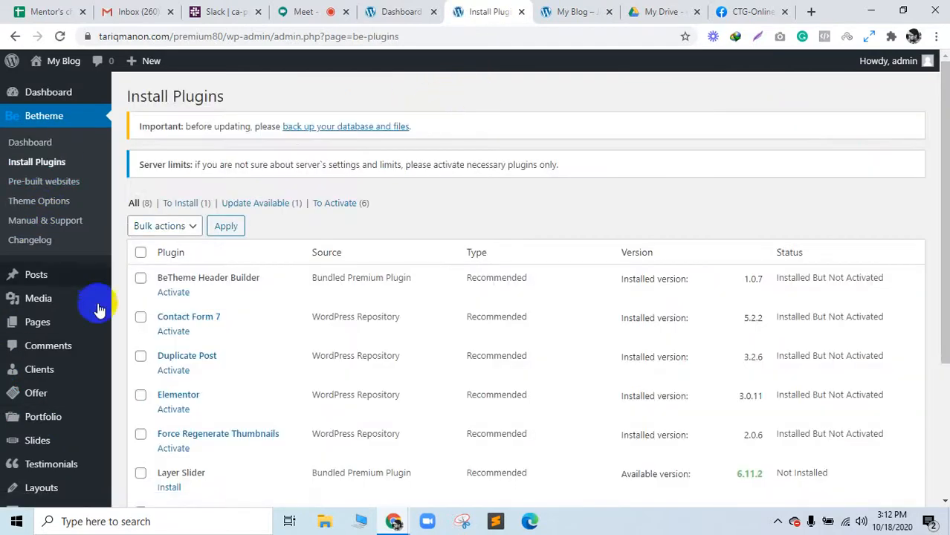
click(141, 252)
click(184, 226)
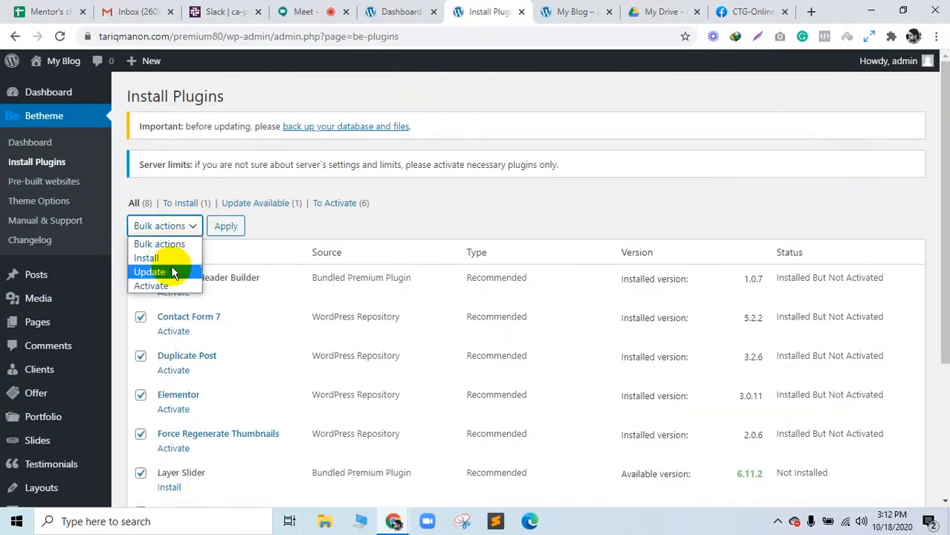
click(143, 283)
click(226, 226)
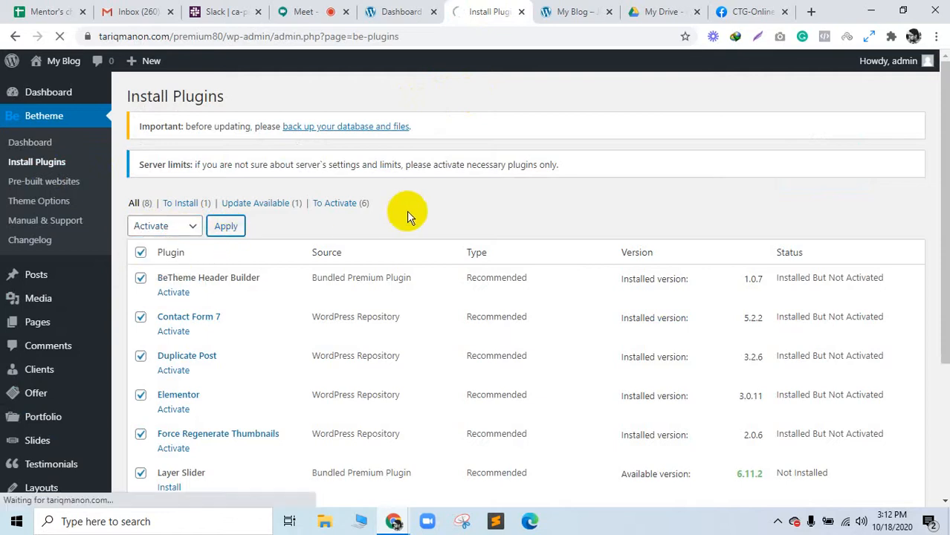
Reload the front page and refresh the Install Plugins list to check the activations
click(577, 11)
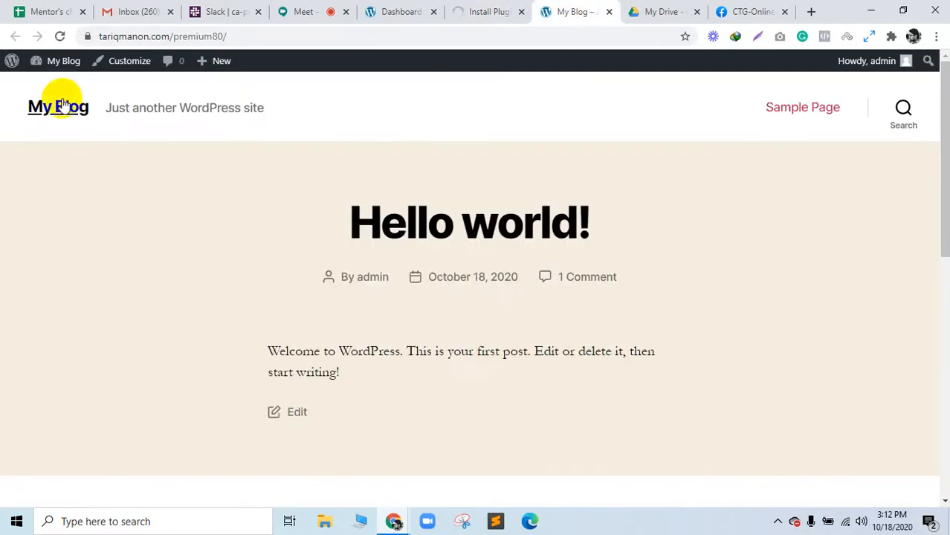
click(60, 36)
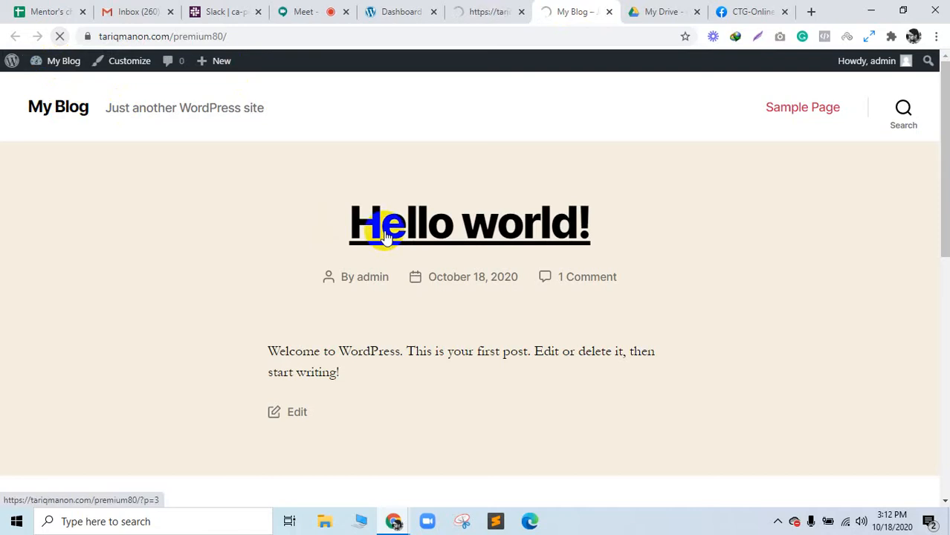
click(475, 11)
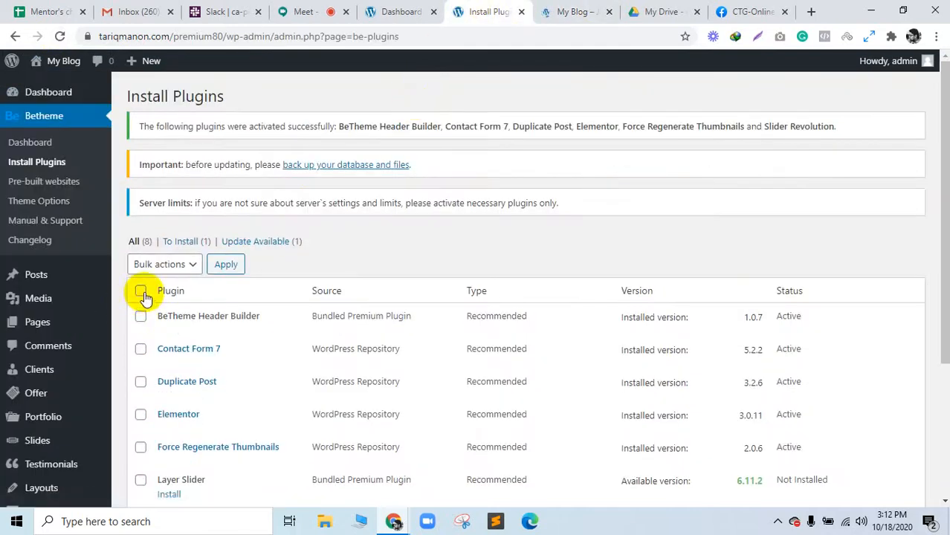
click(141, 291)
click(164, 265)
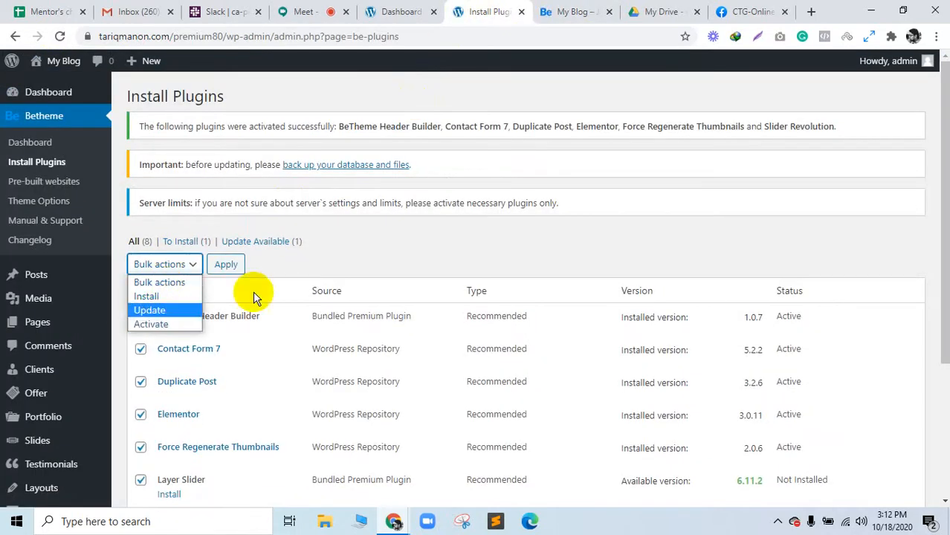
click(301, 253)
scroll(186, 327, down, 3)
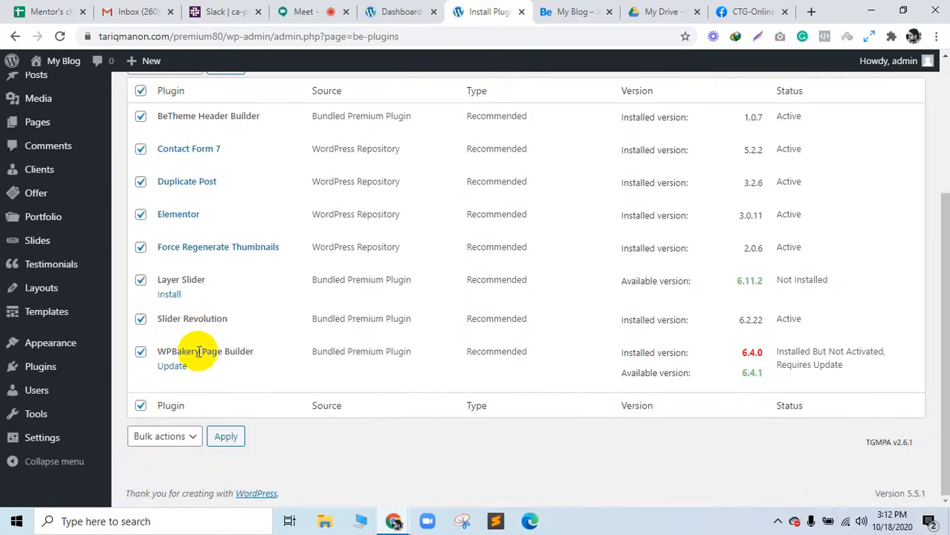
scroll(186, 297, up, 3)
click(59, 36)
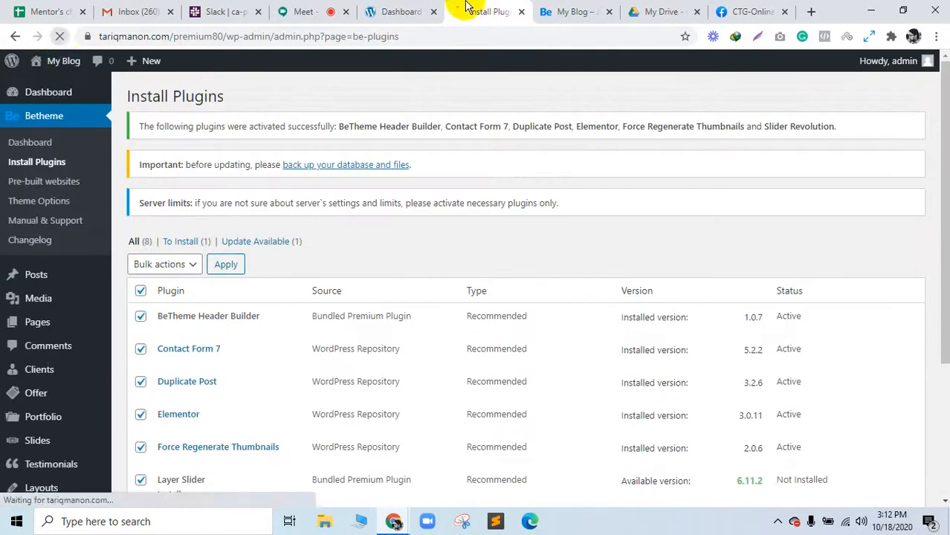
Review the Betheme-styled front page and plugin list, then open Betheme's pre-built websites page
click(573, 9)
scroll(503, 240, down, 3)
scroll(492, 268, up, 3)
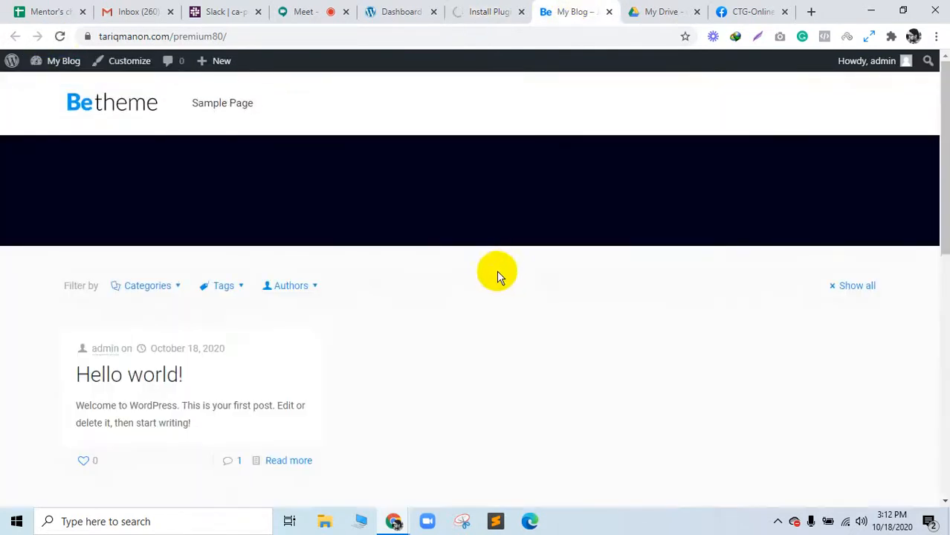
scroll(496, 276, down, 6)
scroll(501, 283, up, 10)
click(470, 11)
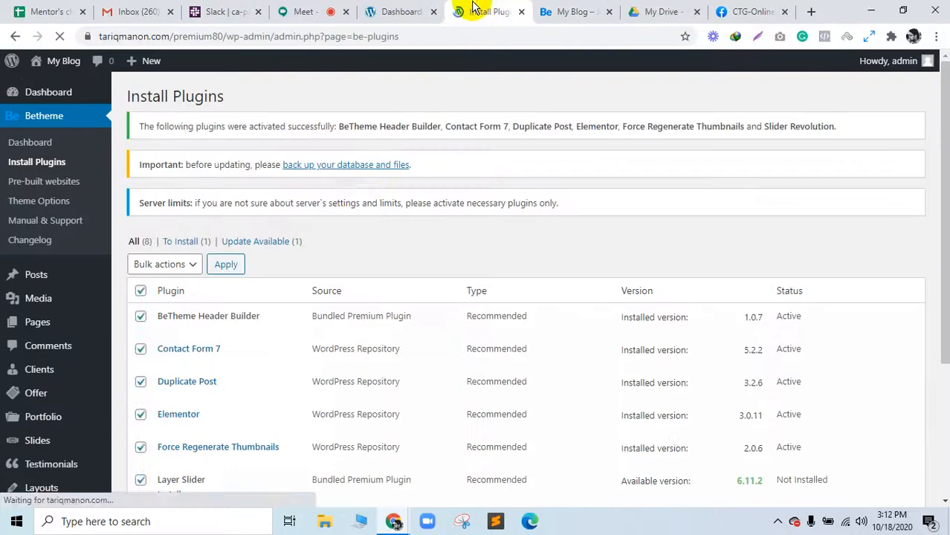
scroll(318, 240, down, 1)
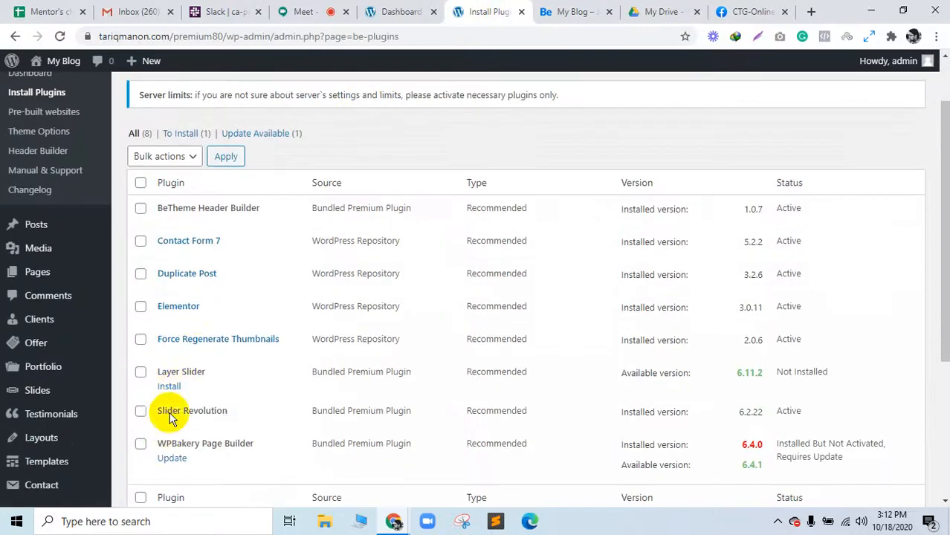
scroll(102, 314, down, 3)
scroll(74, 394, up, 3)
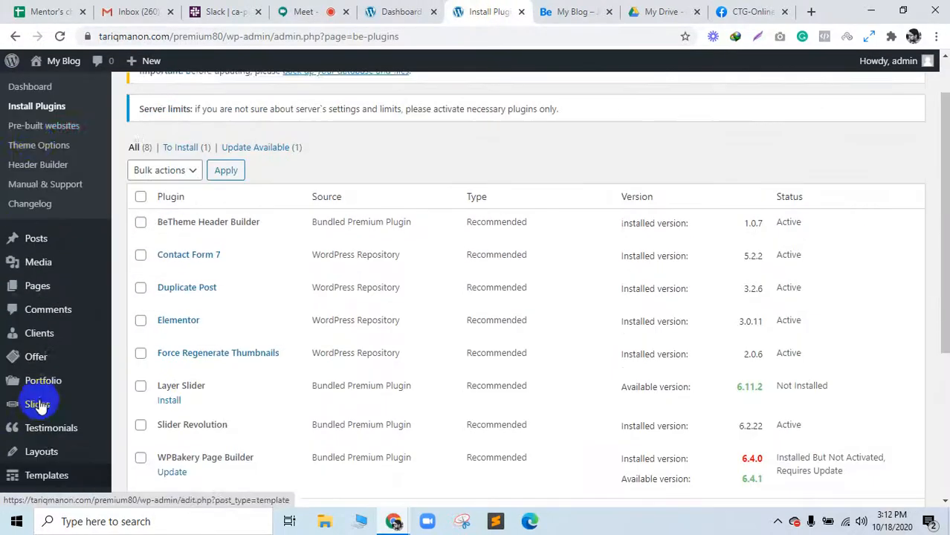
scroll(37, 405, up, 1)
click(39, 197)
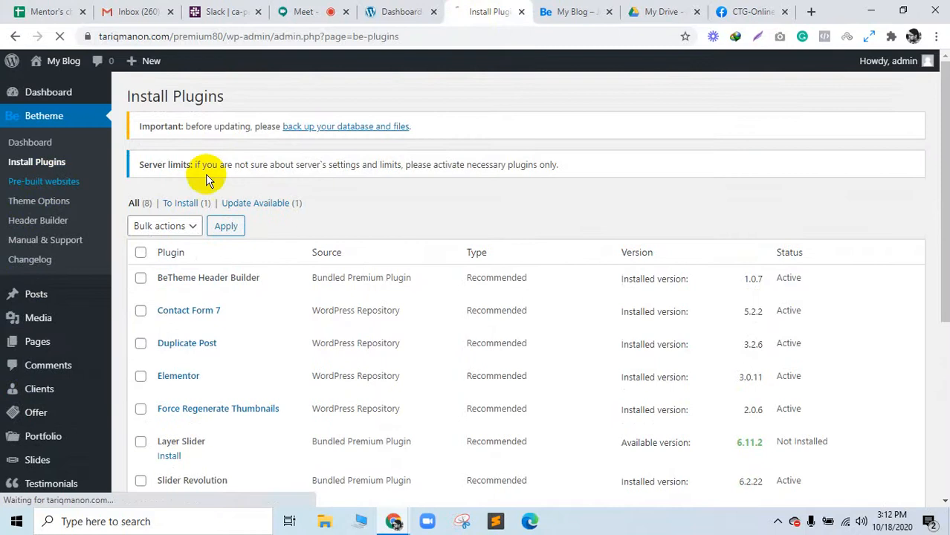
click(809, 15)
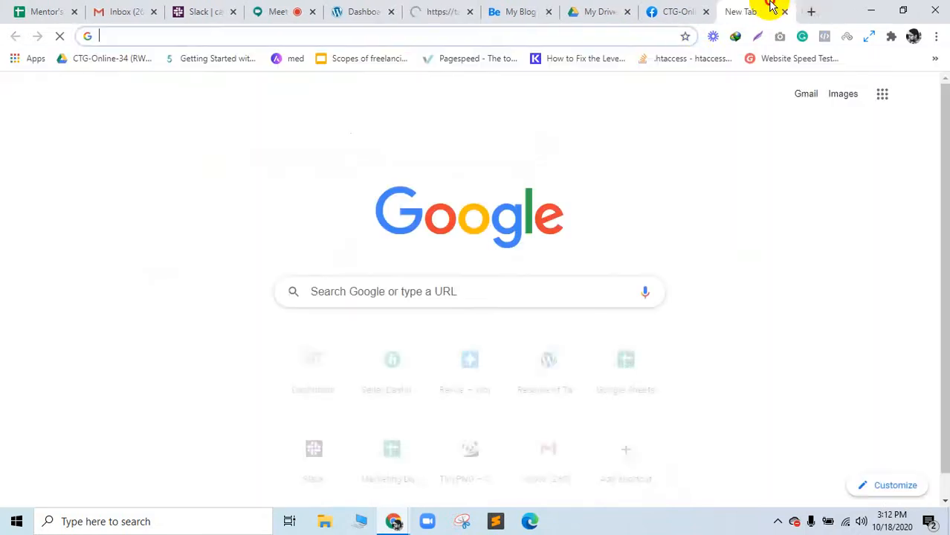
drag(768, 6, 472, 6)
click(455, 8)
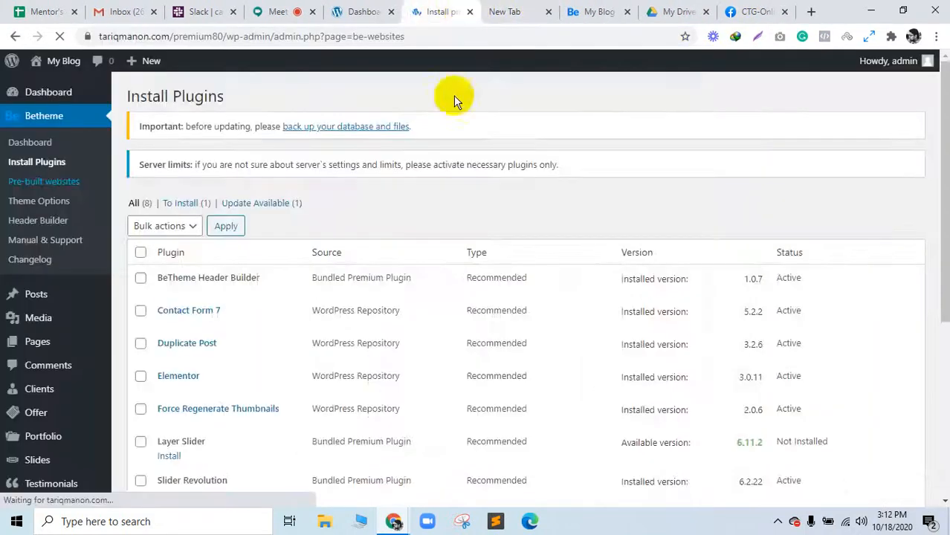
click(271, 12)
click(614, 318)
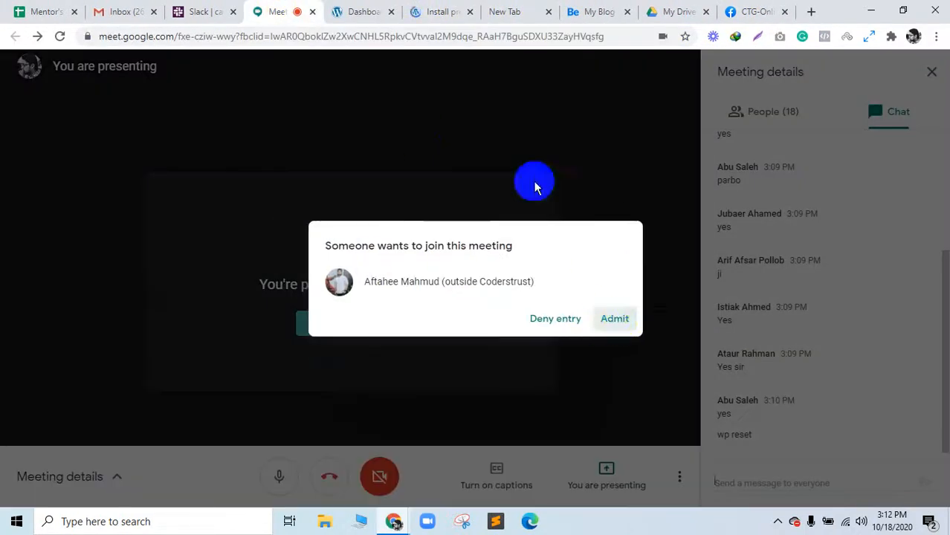
click(462, 7)
scroll(615, 238, down, 15)
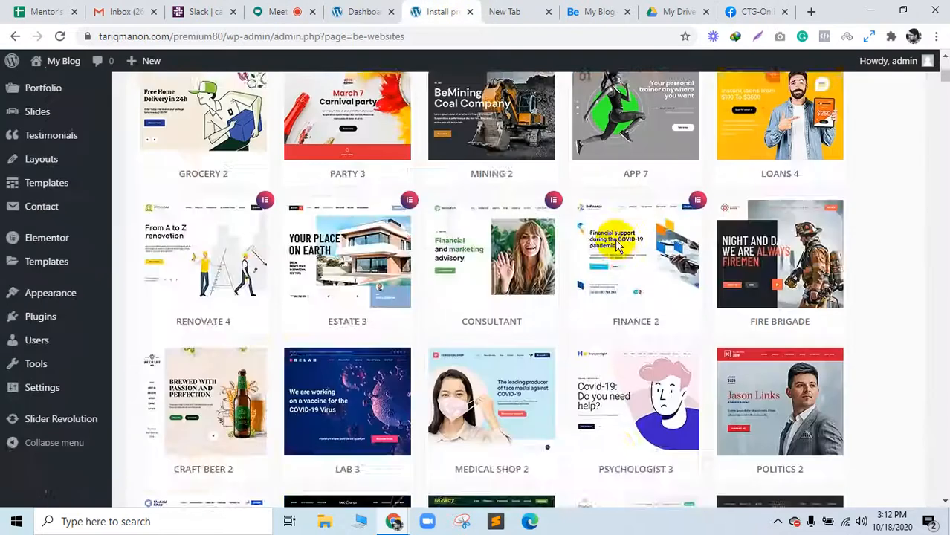
scroll(616, 256, down, 20)
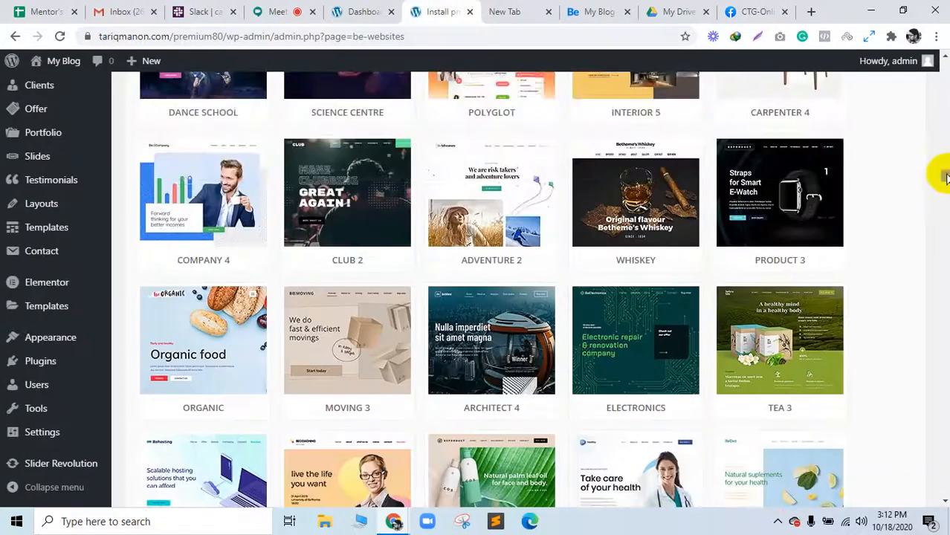
drag(946, 177, 937, 498)
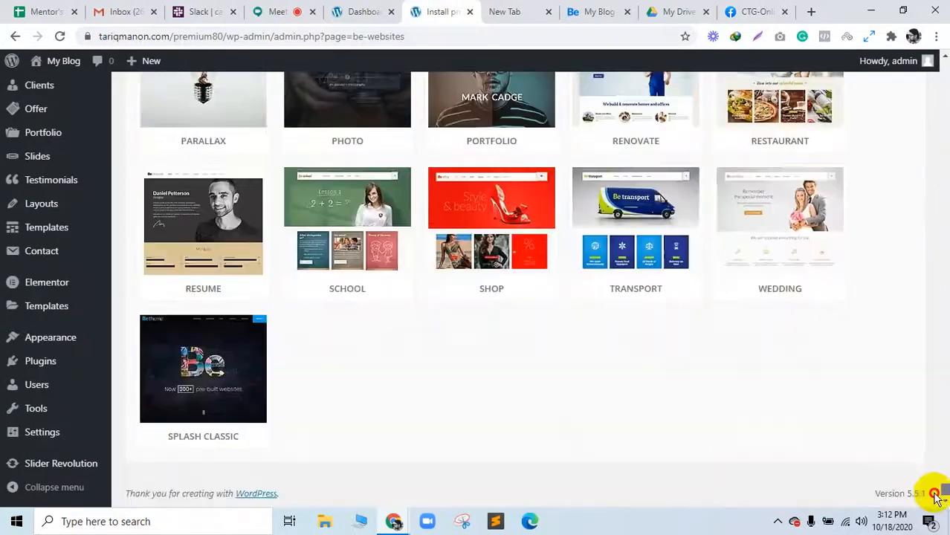
scroll(718, 445, up, 2)
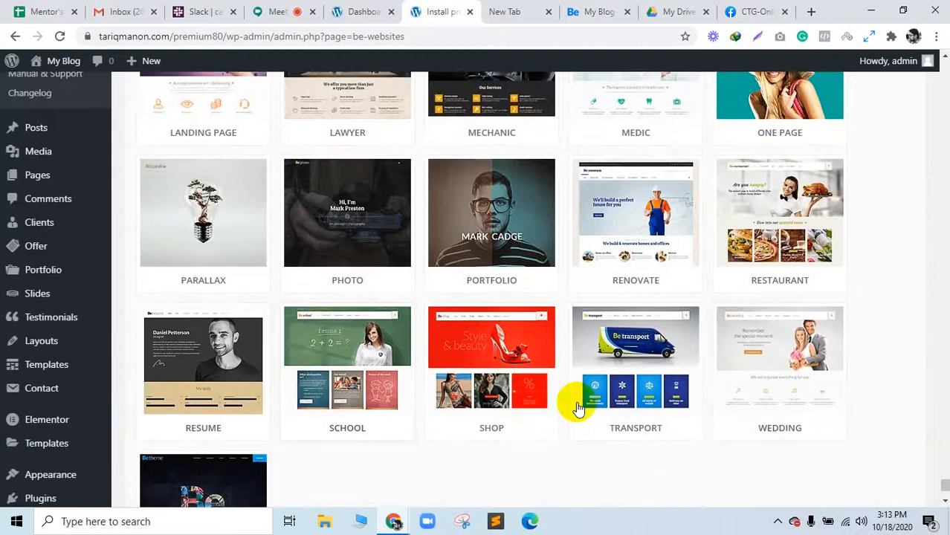
scroll(728, 403, up, 1)
scroll(729, 403, up, 4)
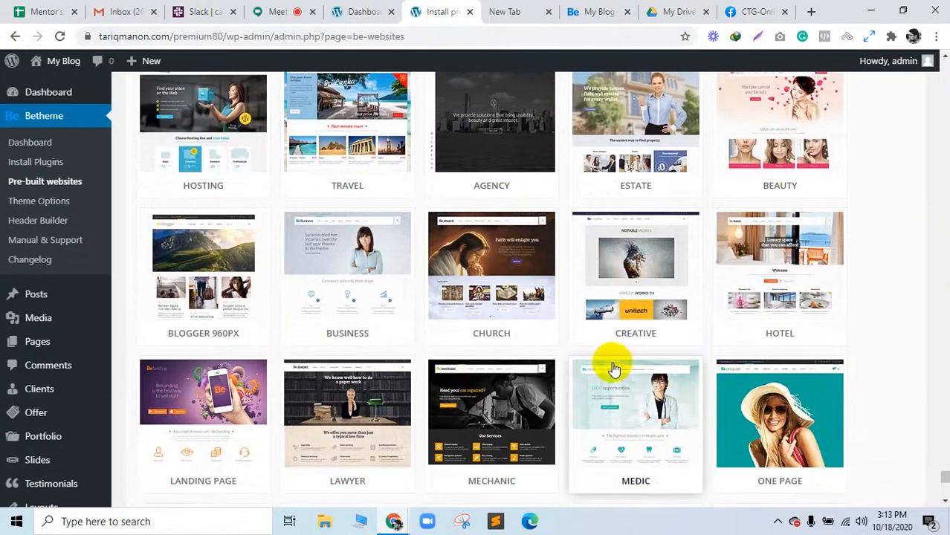
scroll(606, 367, down, 2)
scroll(606, 366, up, 5)
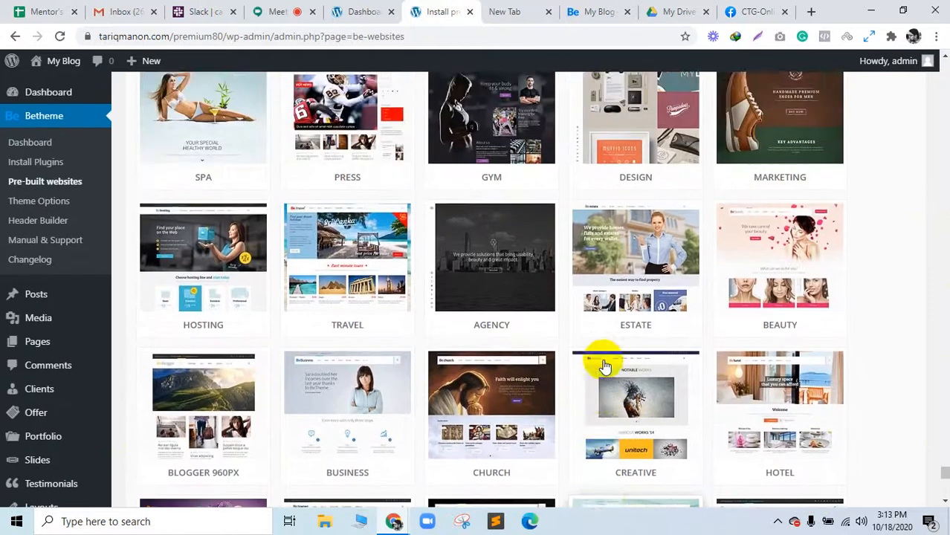
scroll(606, 366, up, 5)
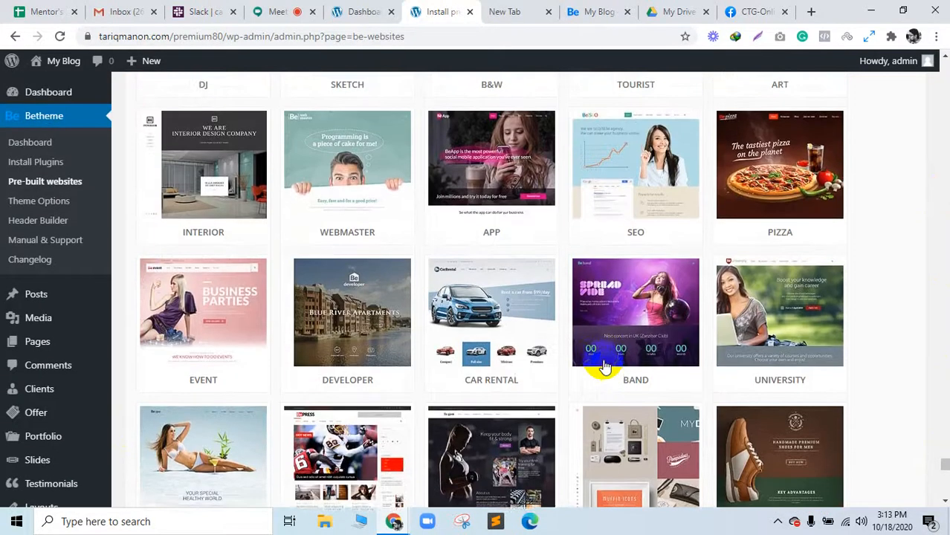
scroll(606, 365, up, 3)
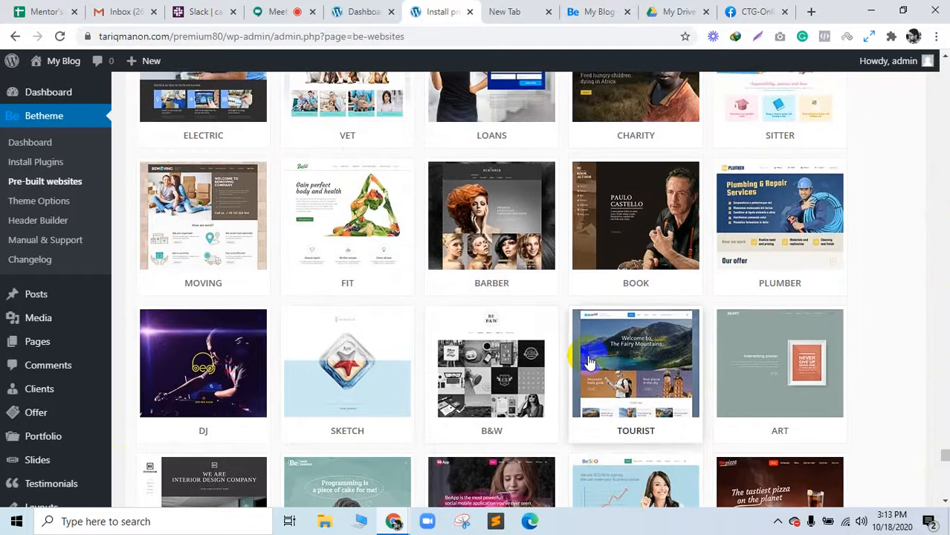
scroll(576, 356, up, 2)
click(266, 10)
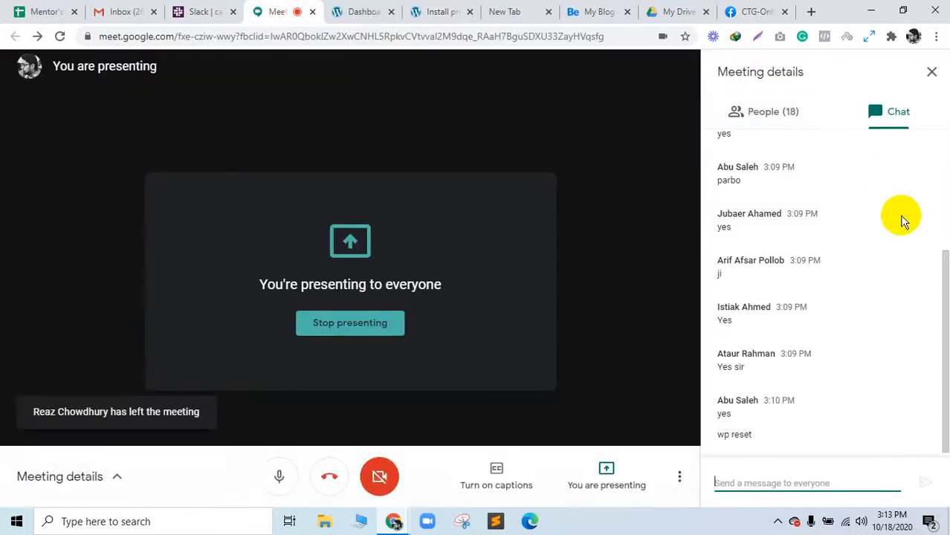
click(794, 119)
scroll(840, 248, down, 5)
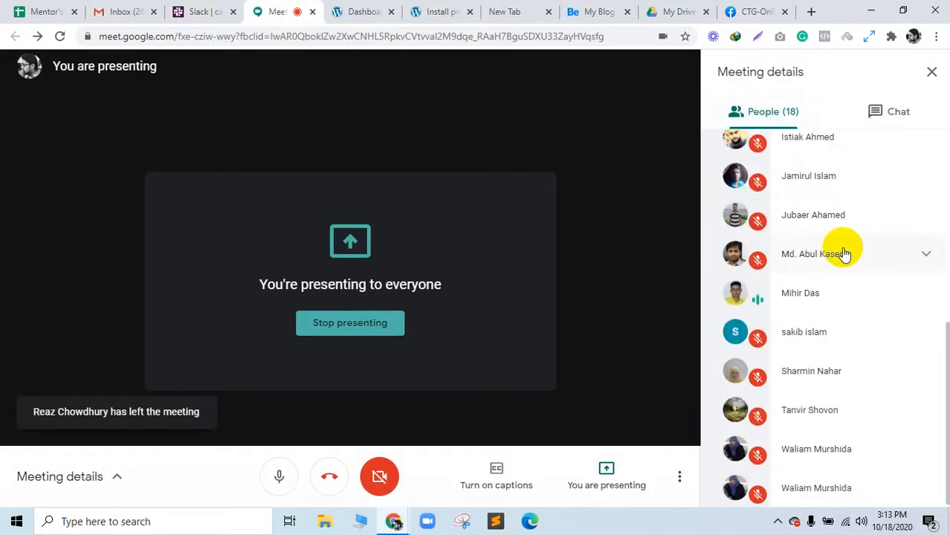
scroll(862, 173, up, 5)
click(900, 106)
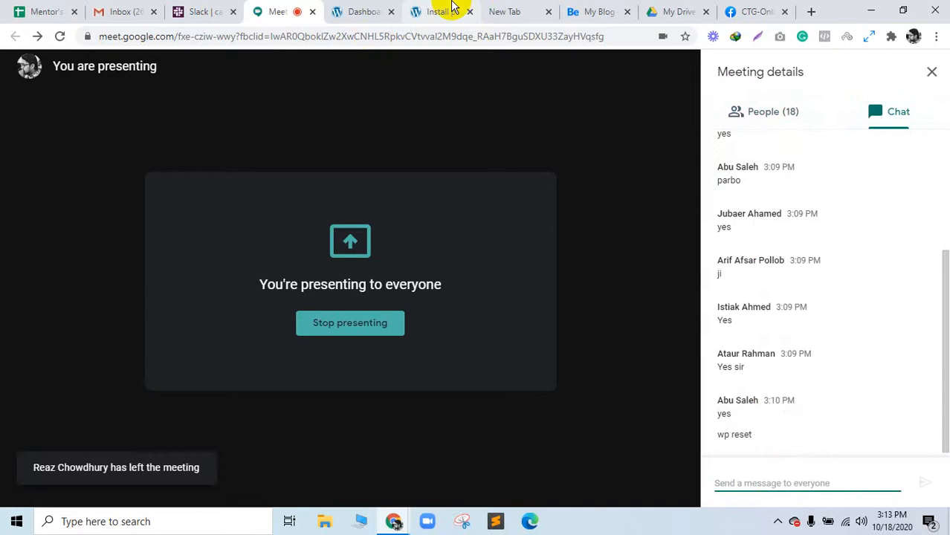
click(452, 9)
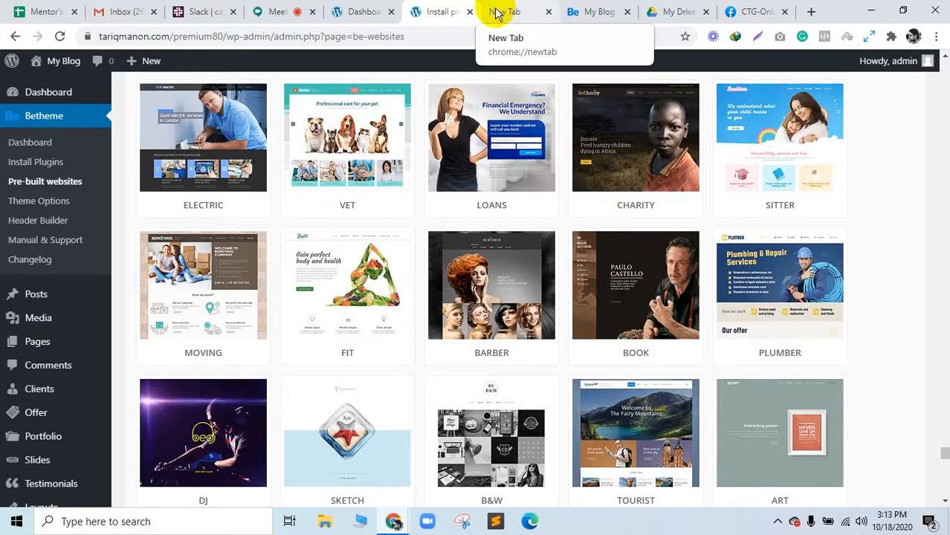
scroll(628, 316, down, 4)
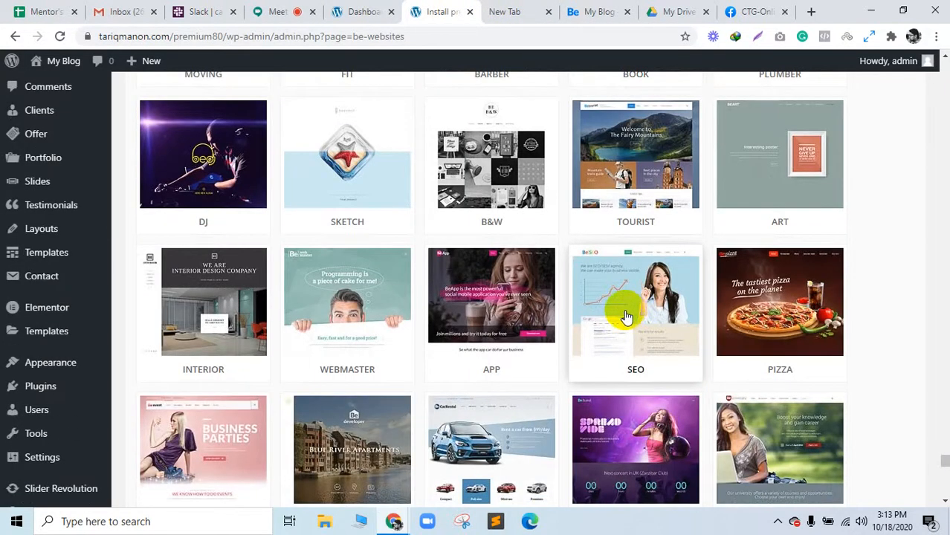
scroll(502, 310, up, 5)
click(277, 11)
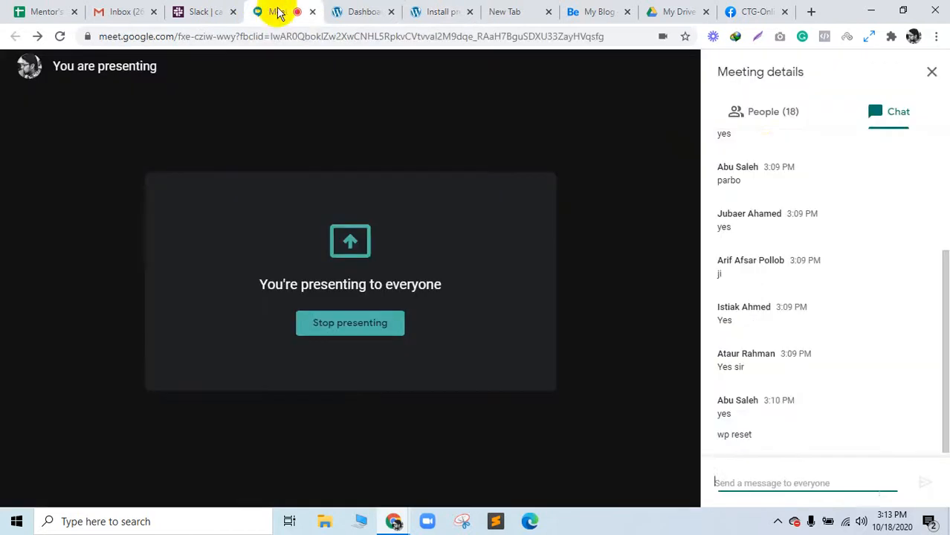
click(439, 11)
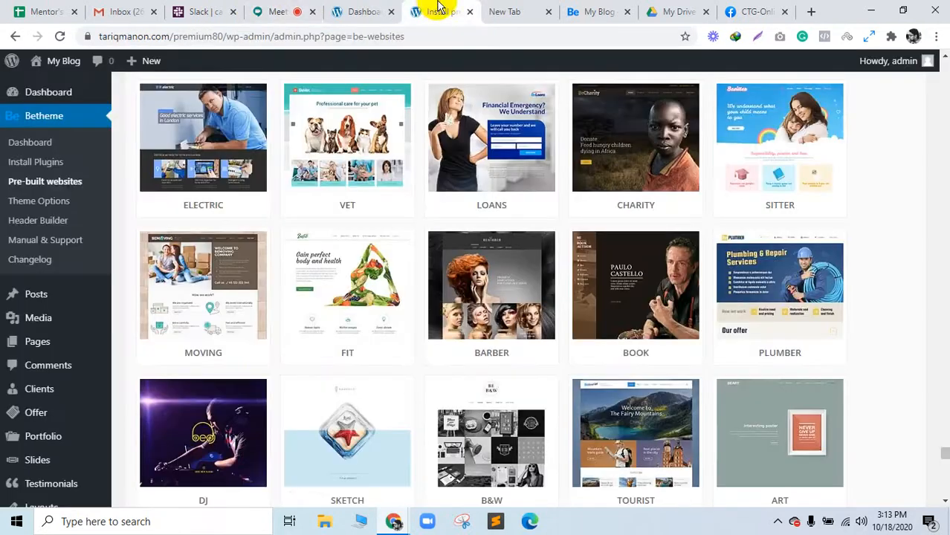
click(277, 9)
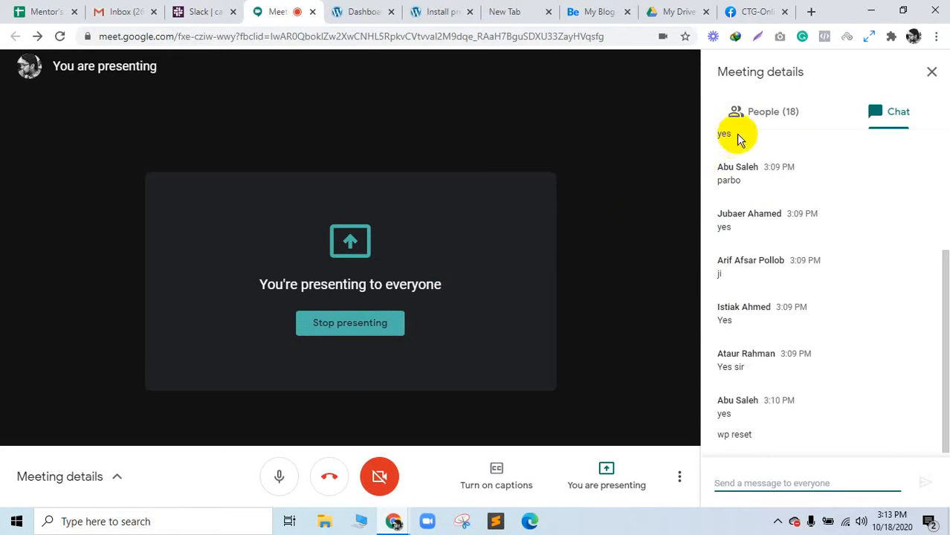
click(753, 117)
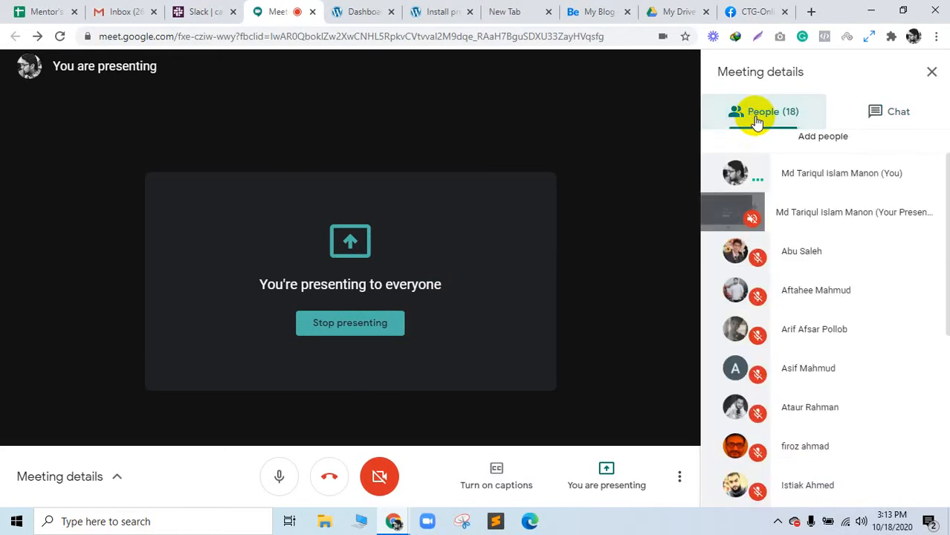
click(882, 117)
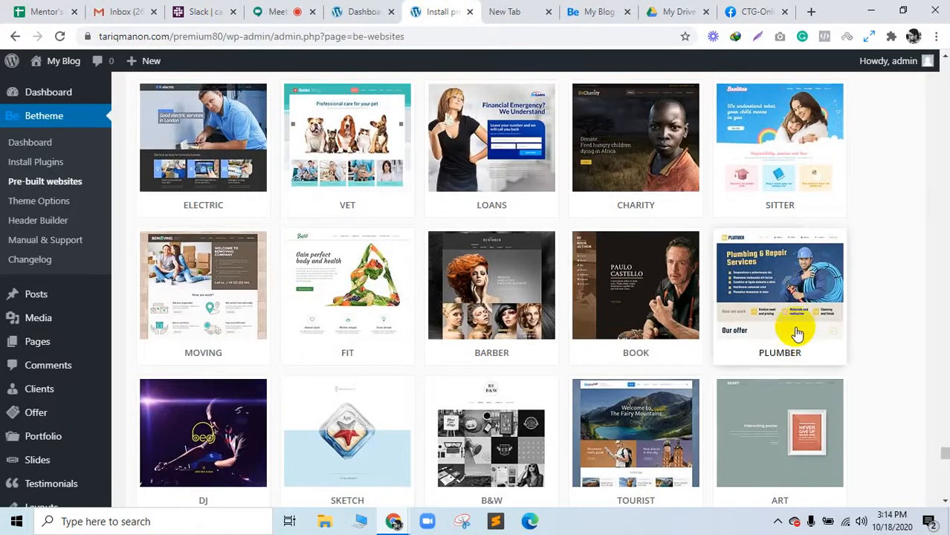
Filter the pre-built websites gallery to One Page and open the RESUME template's install dialog
scroll(797, 334, up, 7)
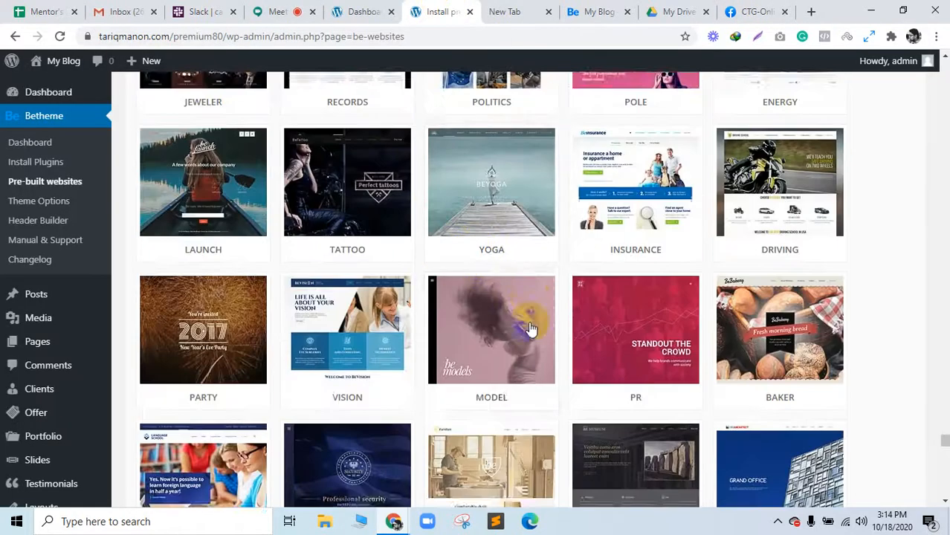
scroll(530, 328, up, 6)
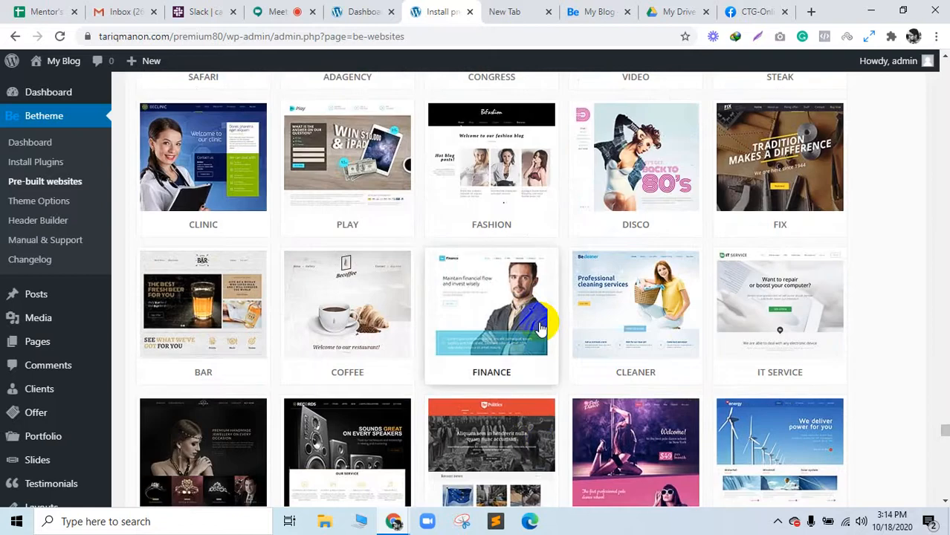
scroll(541, 328, up, 10)
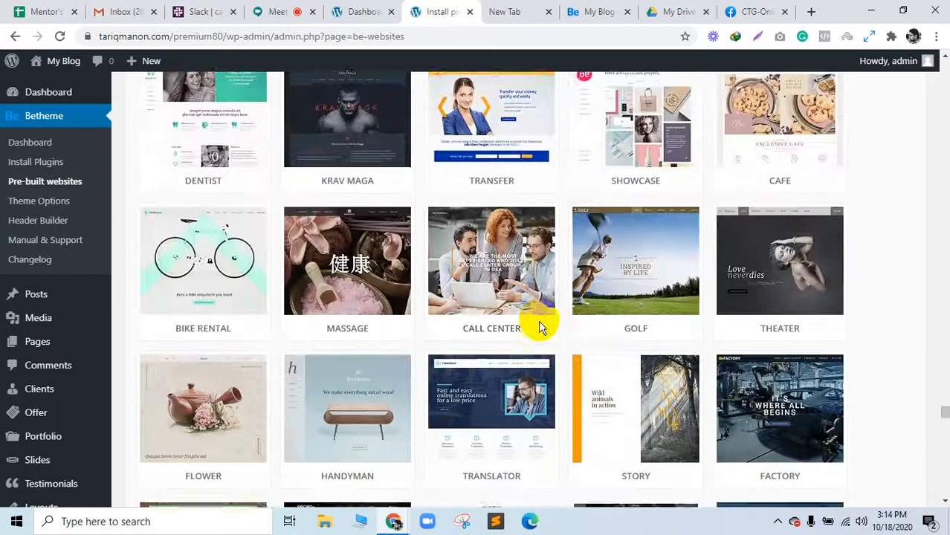
scroll(541, 328, up, 5)
drag(941, 399, 941, 46)
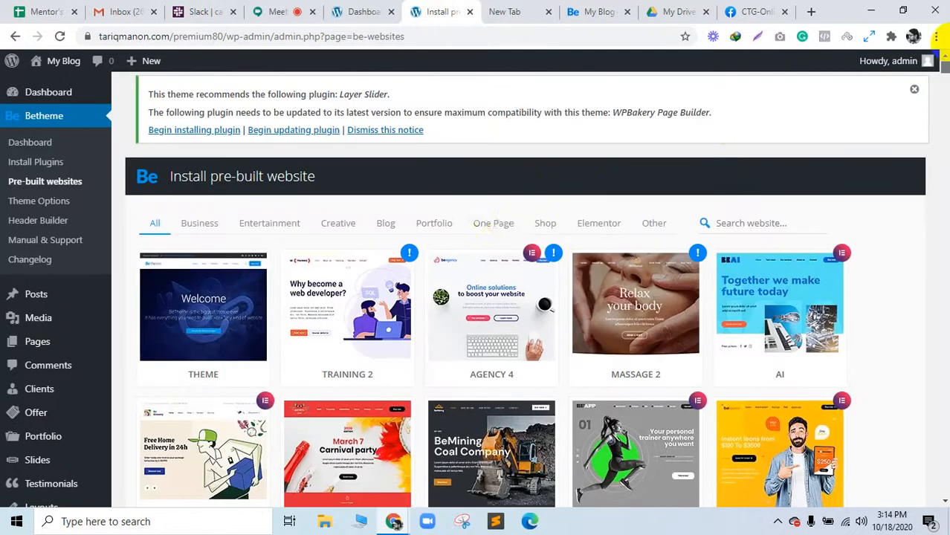
click(493, 223)
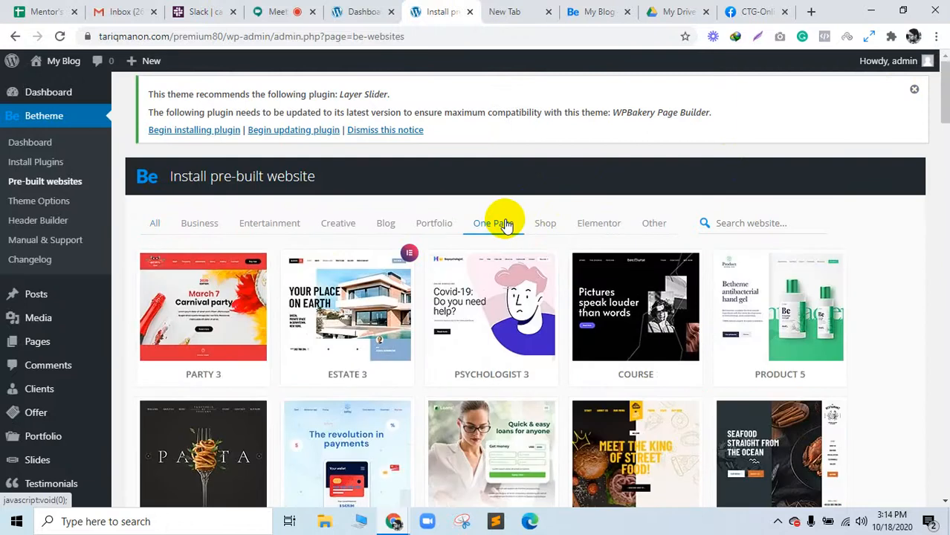
scroll(505, 226, down, 10)
scroll(506, 225, down, 15)
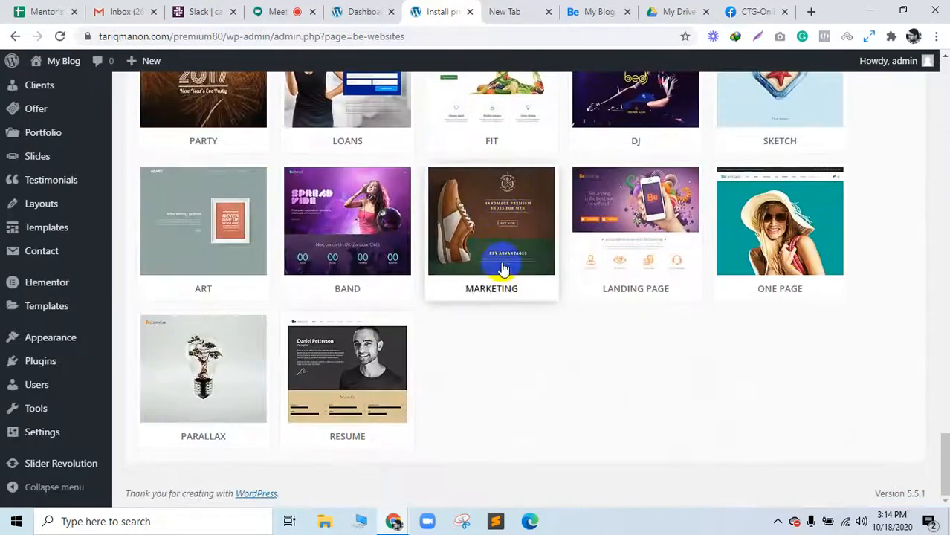
click(350, 355)
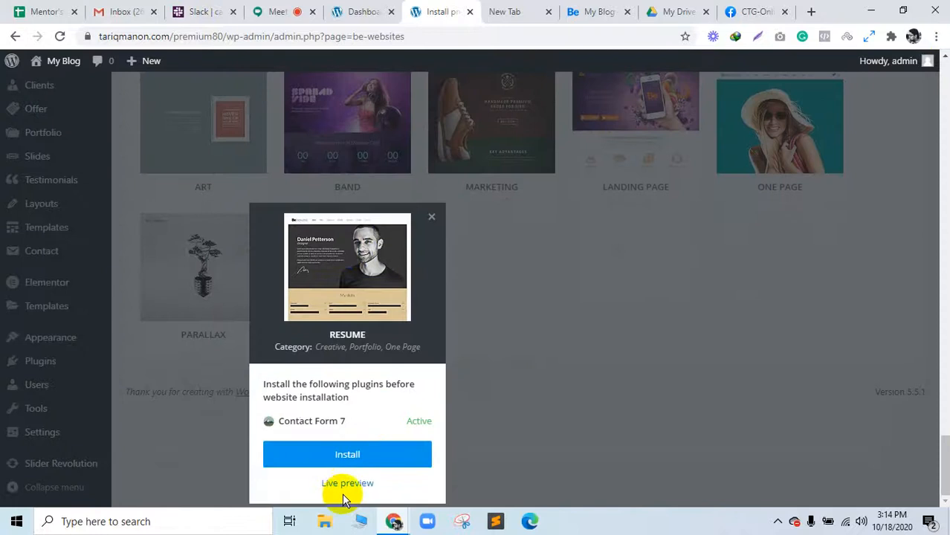
Open live previews of the RESUME and PROFILE One Page templates
click(347, 485)
click(613, 376)
scroll(613, 375, up, 10)
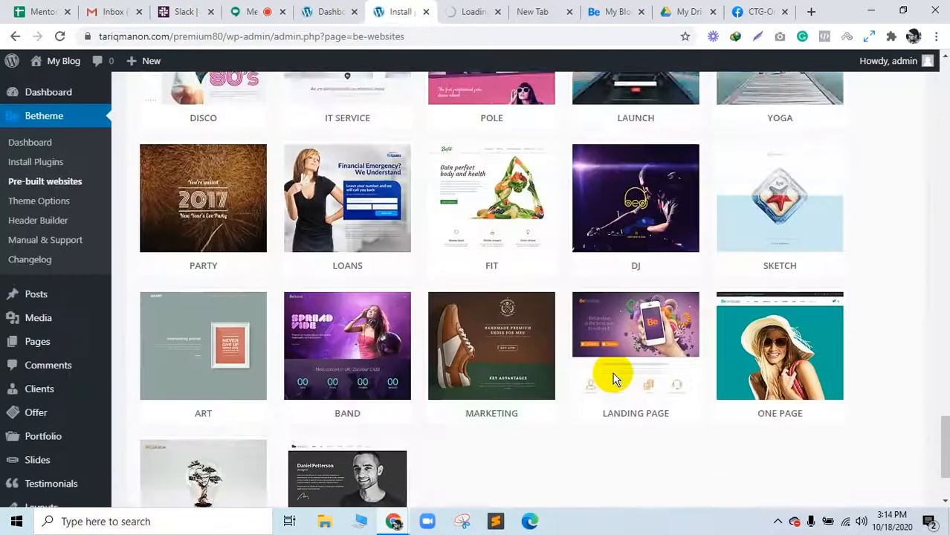
scroll(614, 379, up, 2)
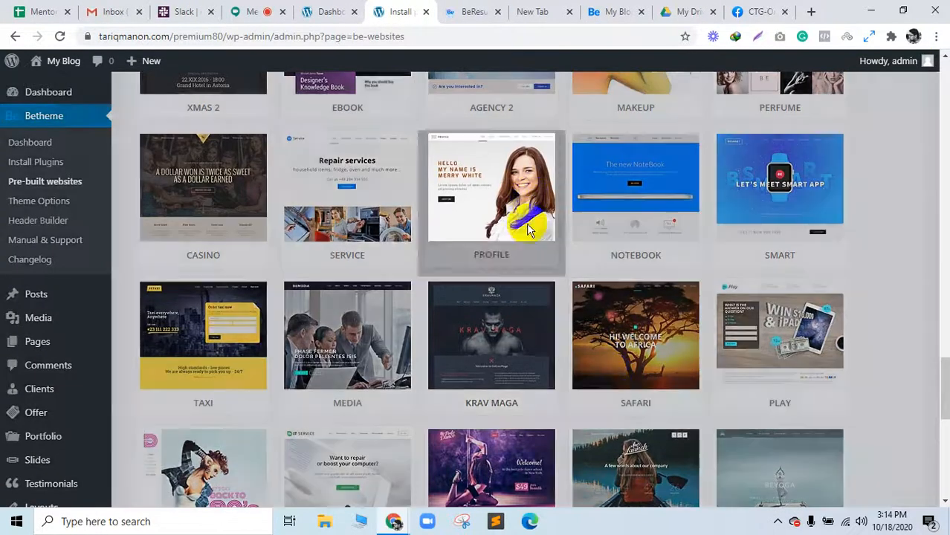
click(528, 231)
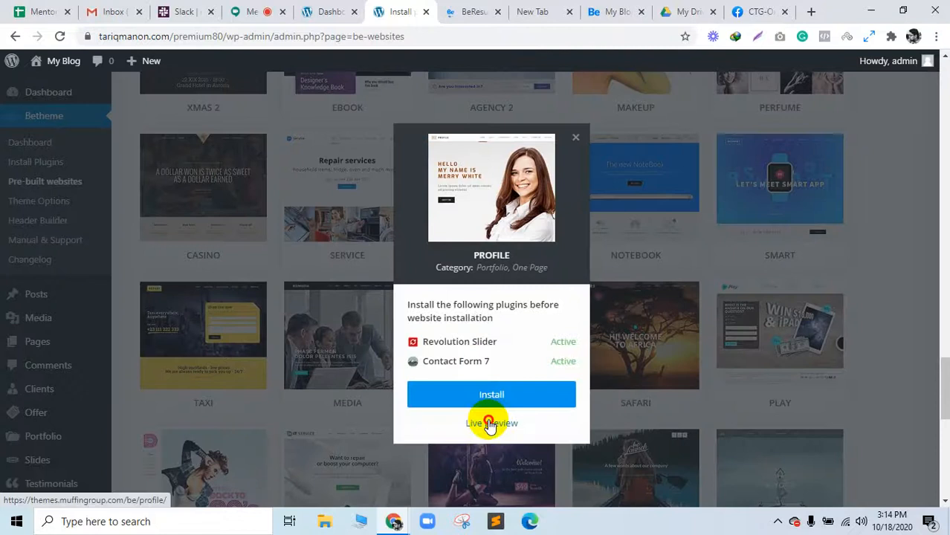
click(489, 423)
click(872, 341)
scroll(871, 341, up, 5)
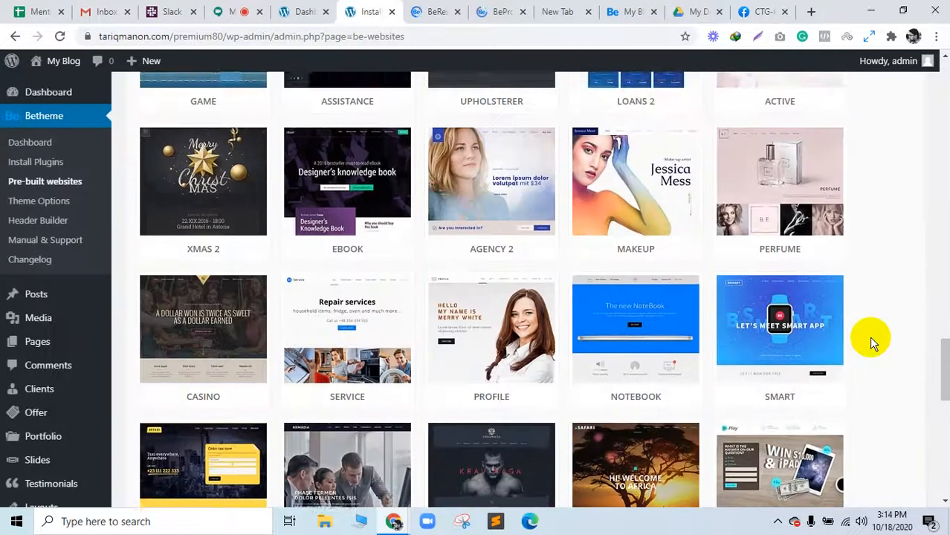
scroll(869, 339, up, 4)
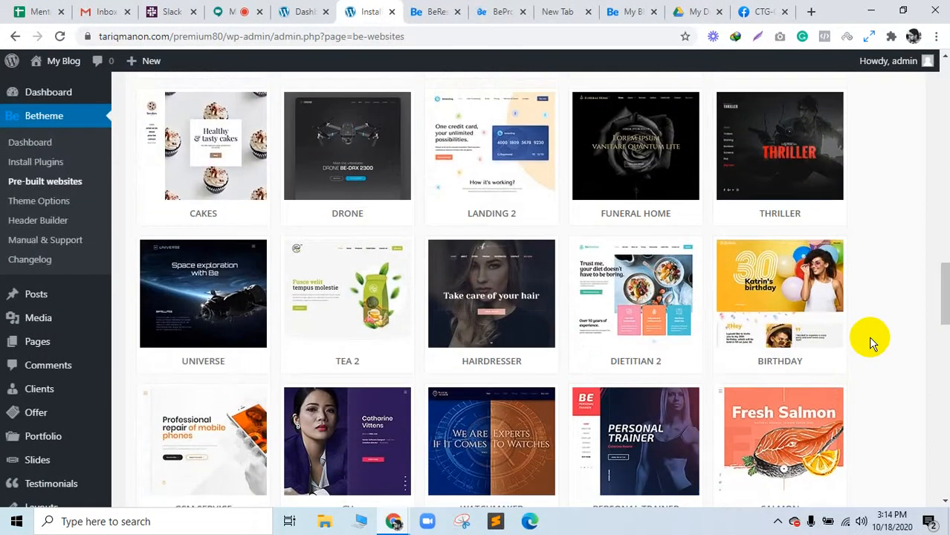
scroll(870, 339, down, 1)
Preview the CV website in a new tab, then switch to the BeResume demo tab
click(335, 355)
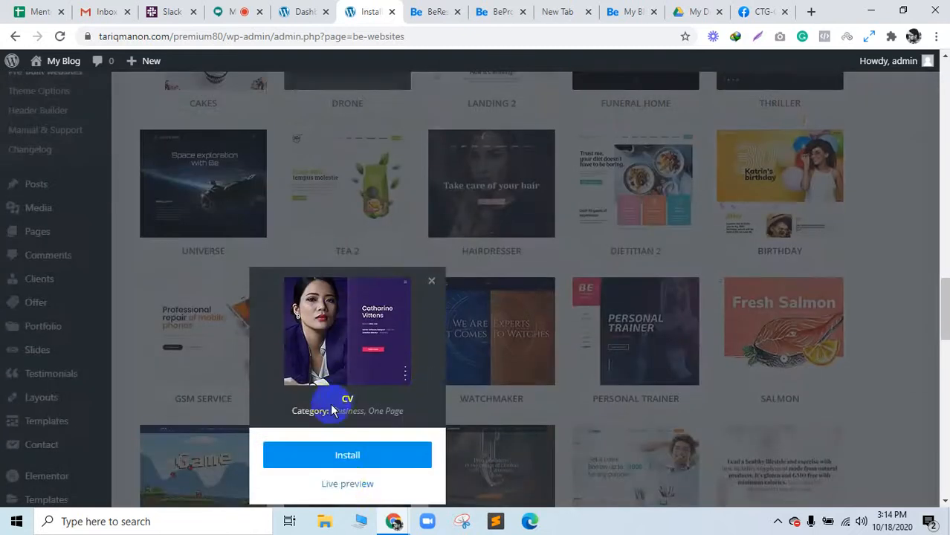
click(346, 484)
click(872, 366)
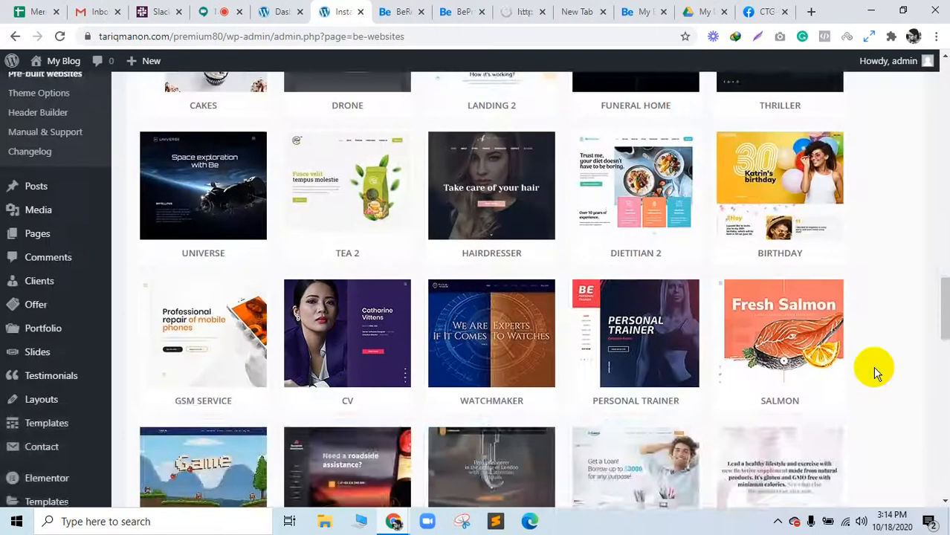
scroll(873, 366, up, 3)
scroll(873, 367, up, 1)
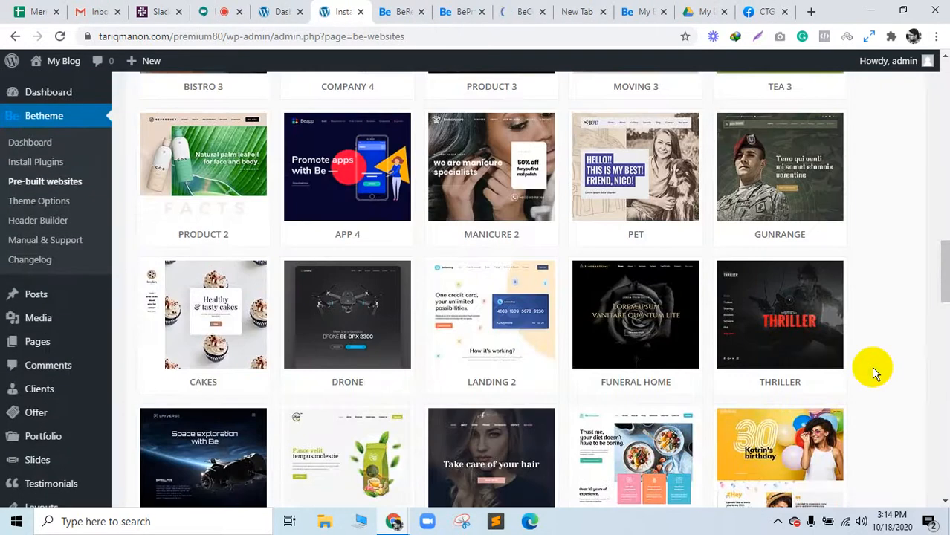
scroll(872, 372, up, 3)
scroll(872, 372, up, 4)
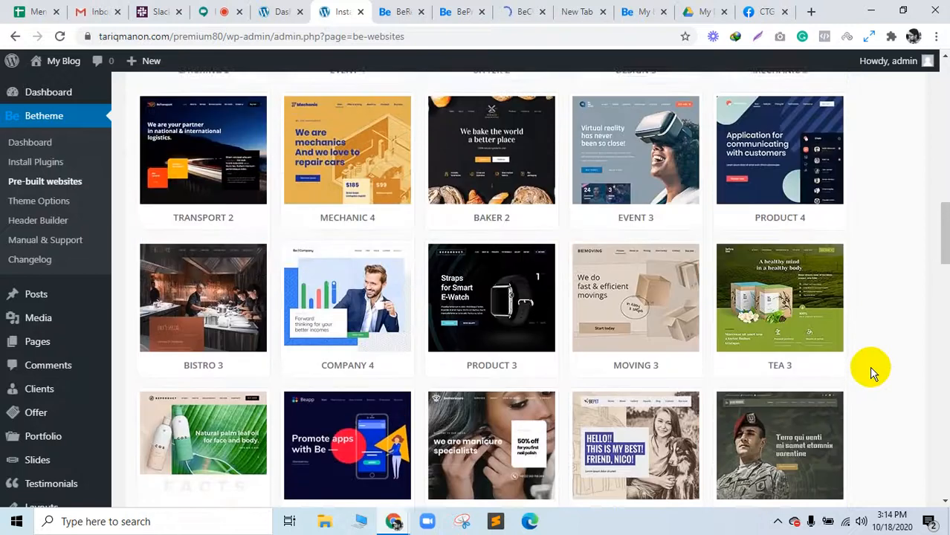
scroll(873, 372, up, 6)
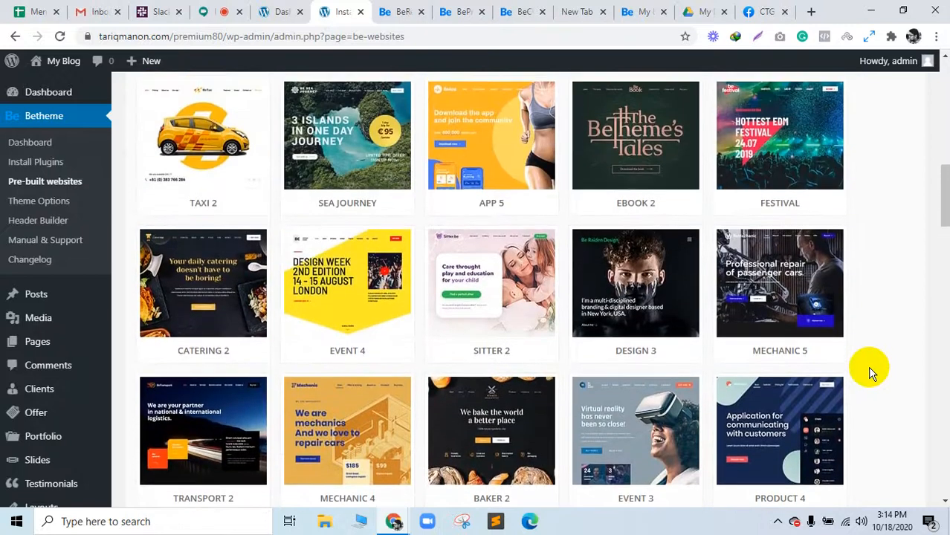
scroll(873, 372, up, 5)
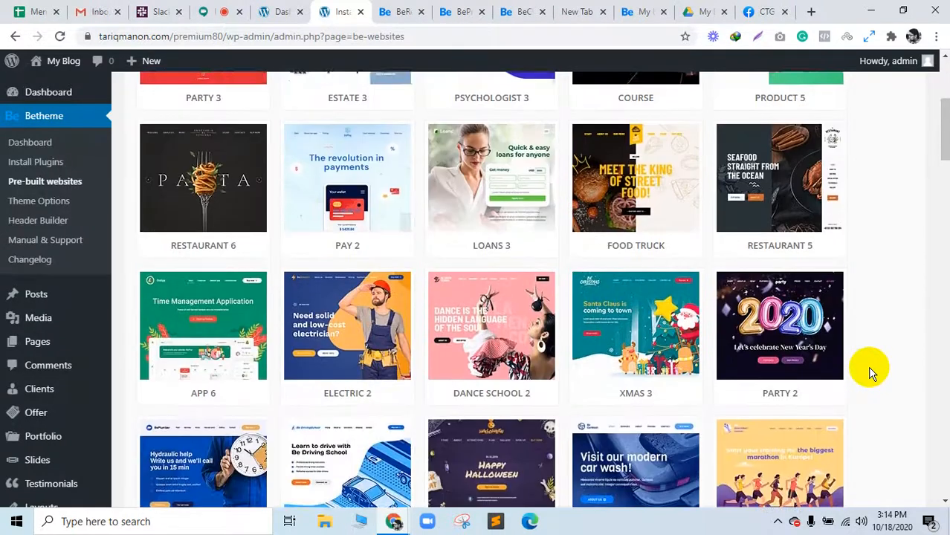
scroll(866, 367, up, 1)
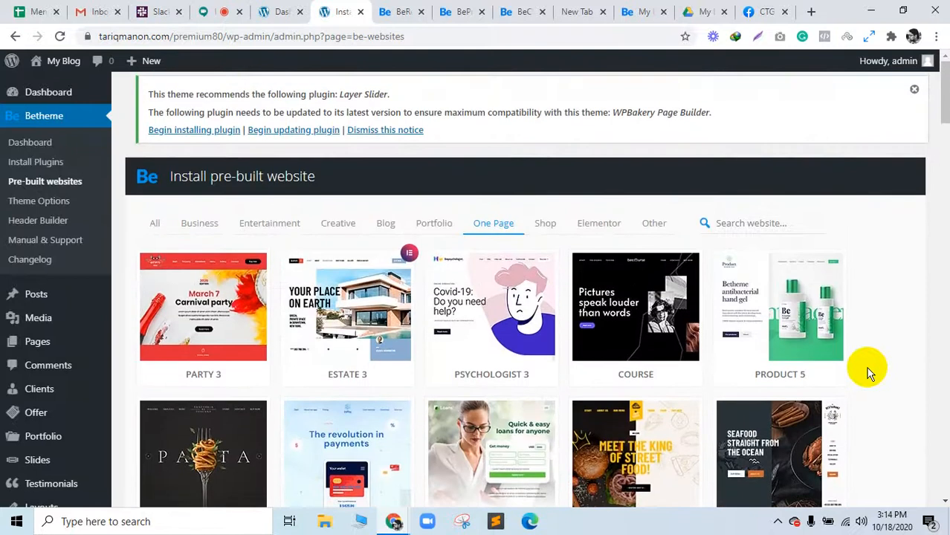
click(383, 11)
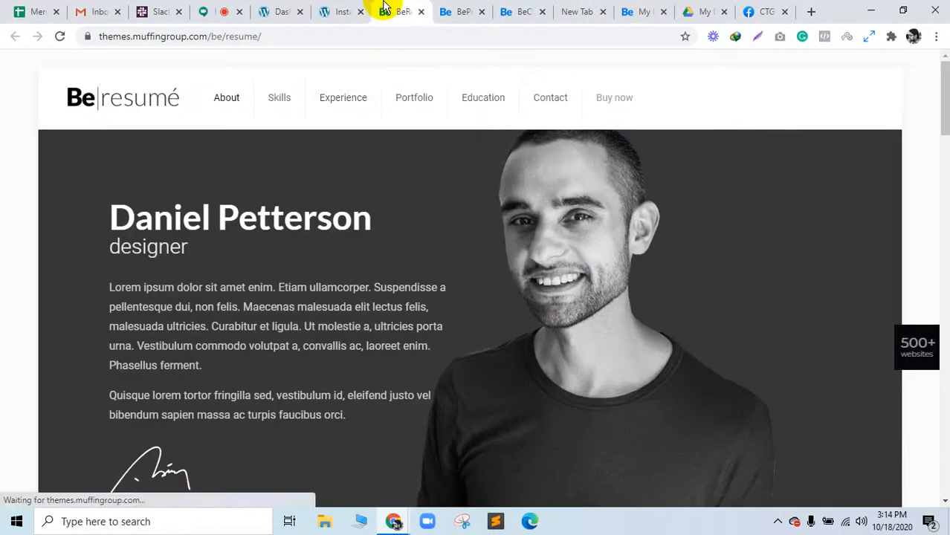
drag(941, 97, 939, 64)
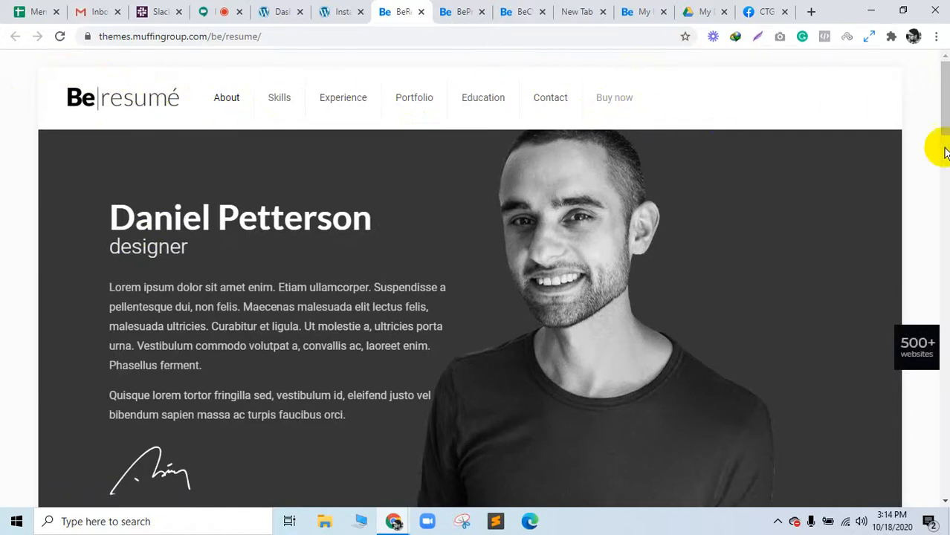
drag(112, 210, 419, 413)
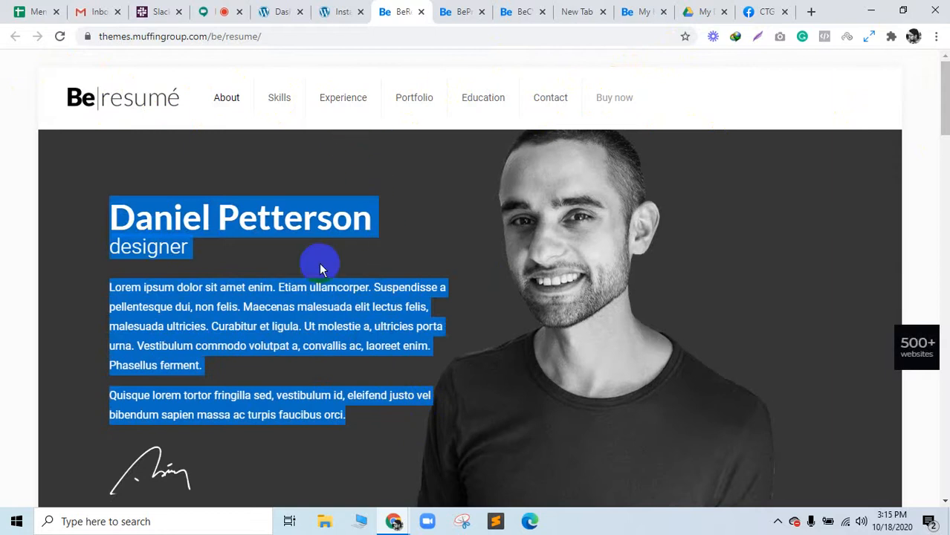
triple_click(199, 218)
scroll(760, 131, down, 4)
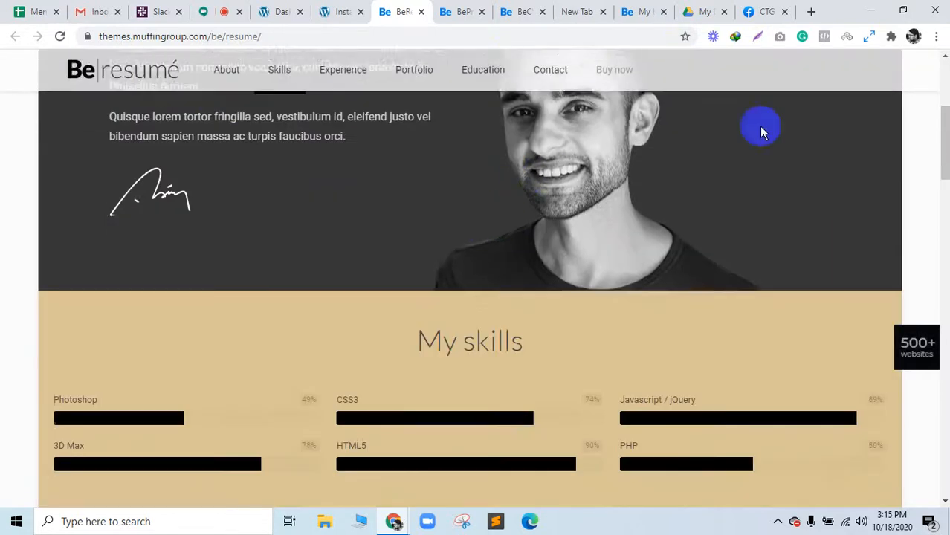
scroll(817, 220, down, 2)
triple_click(421, 197)
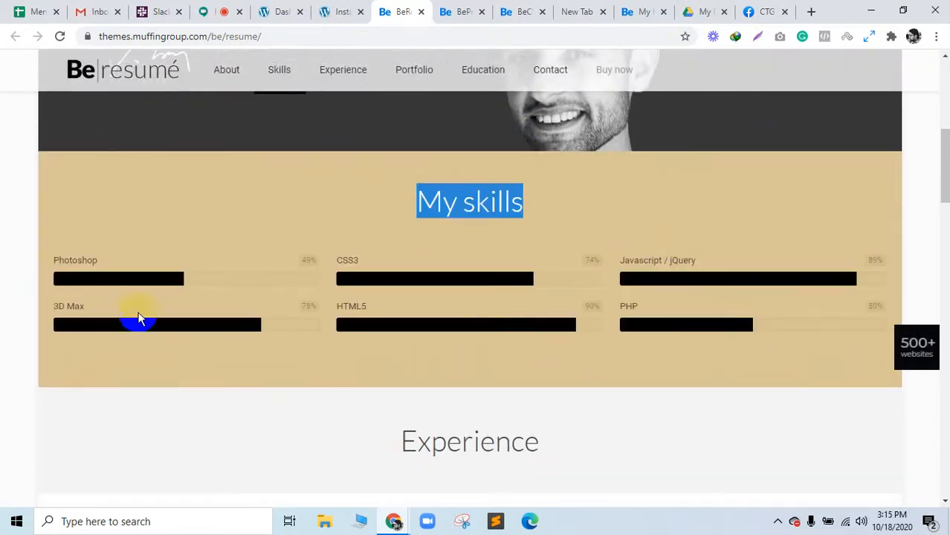
click(66, 262)
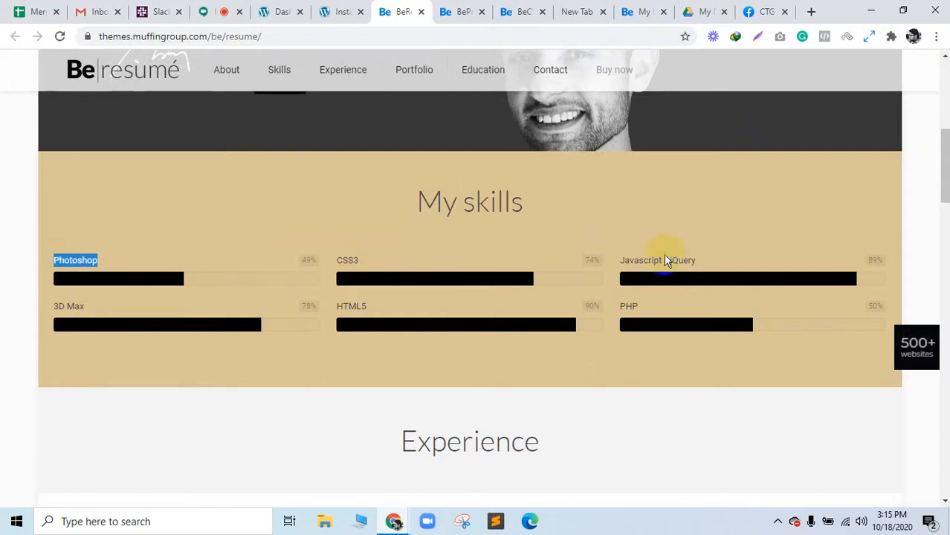
double_click(383, 303)
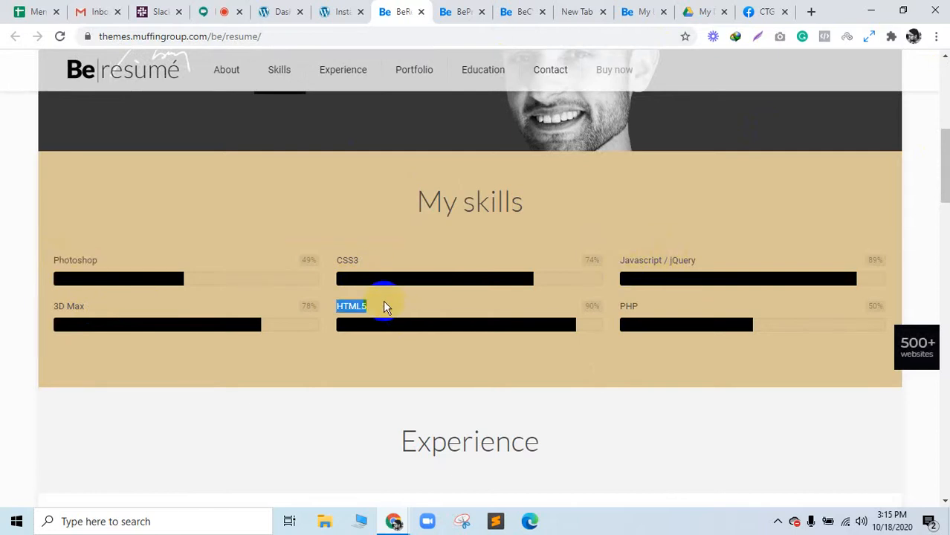
double_click(349, 265)
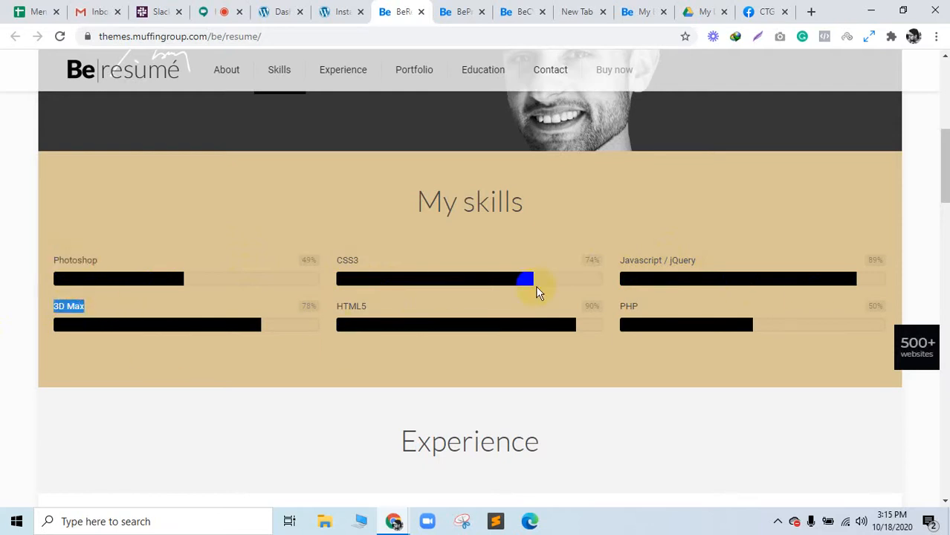
click(219, 10)
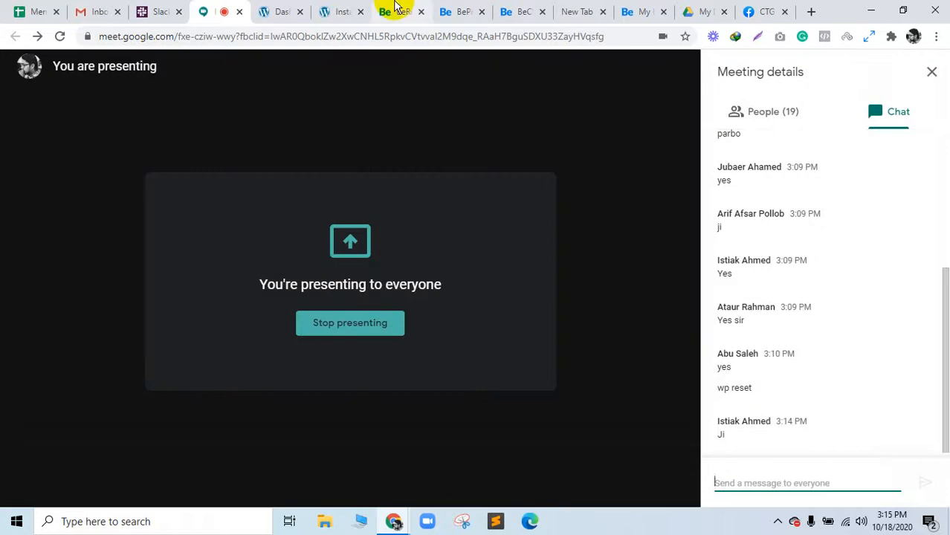
click(402, 11)
scroll(607, 294, down, 4)
scroll(174, 292, down, 8)
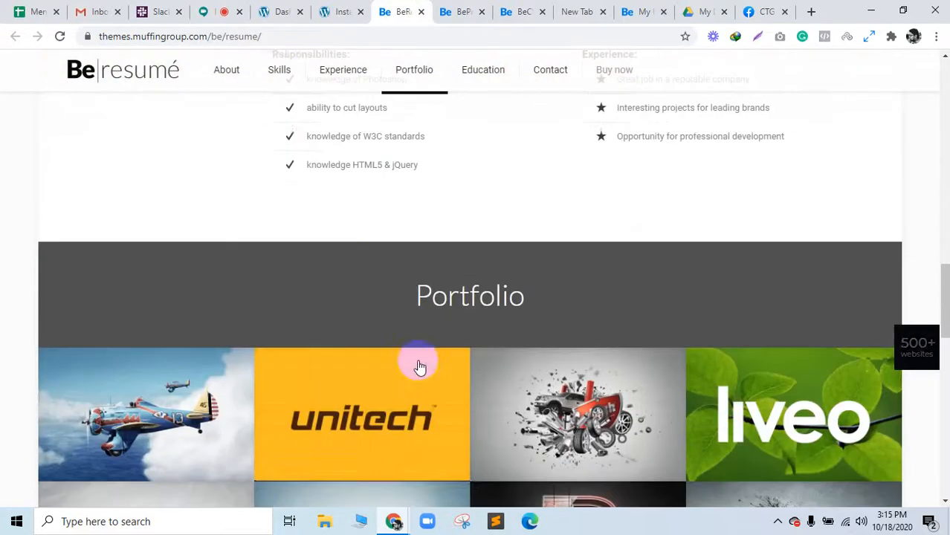
click(222, 11)
click(398, 12)
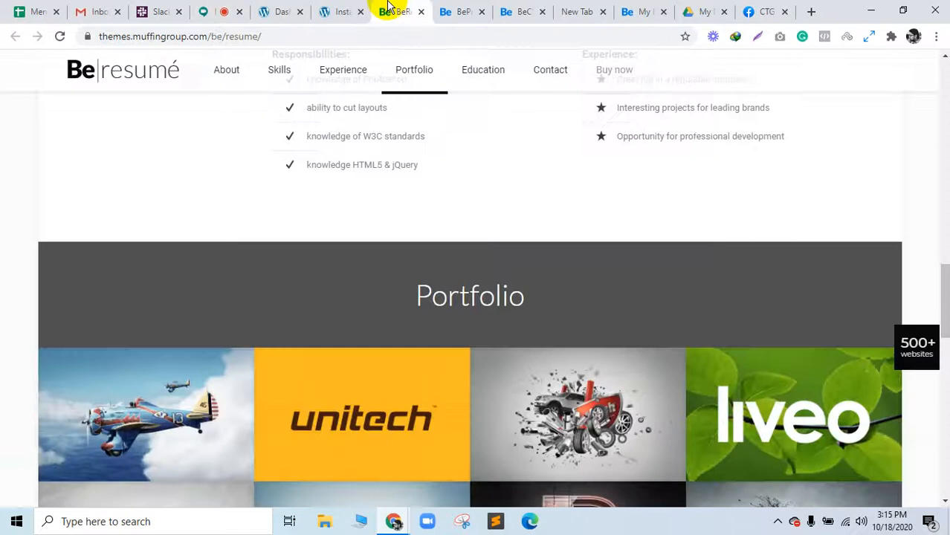
scroll(515, 333, down, 5)
scroll(545, 316, up, 3)
scroll(543, 327, down, 10)
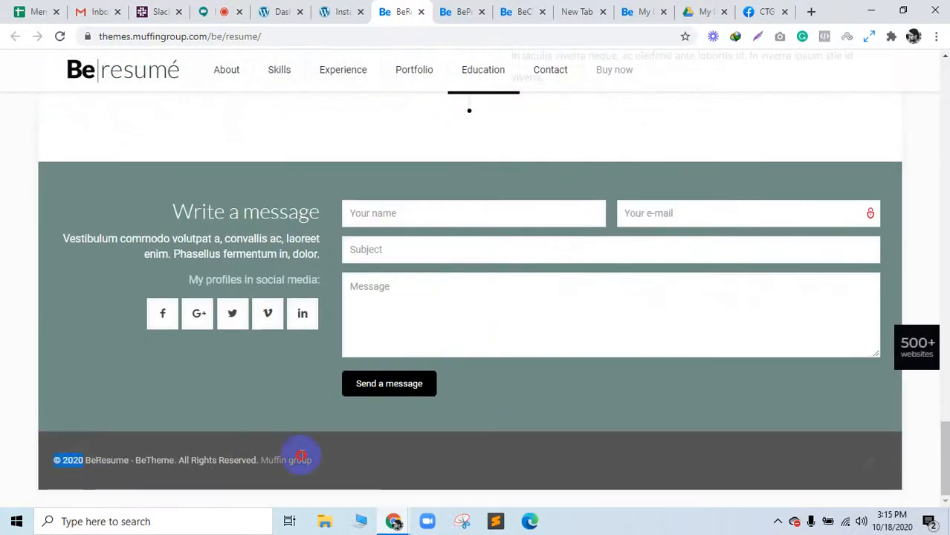
drag(301, 456, 306, 456)
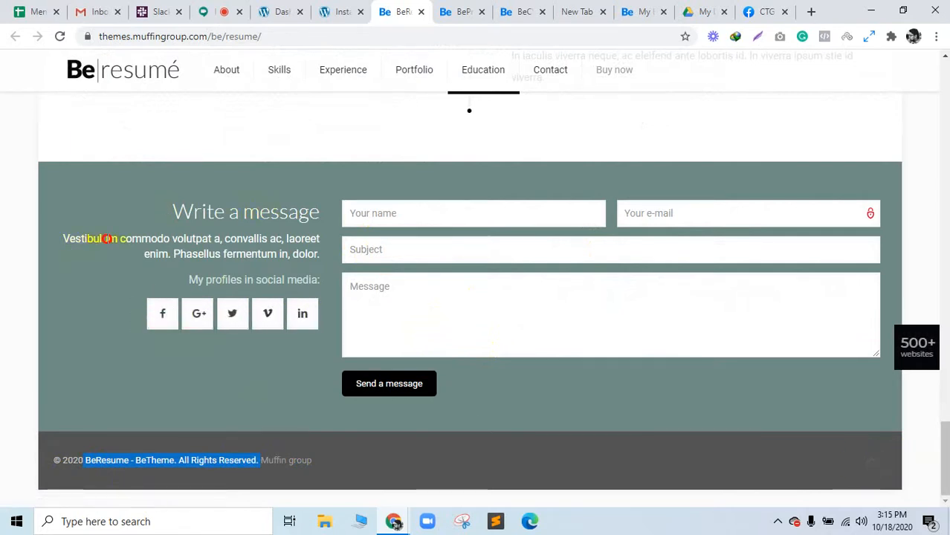
drag(106, 239, 307, 265)
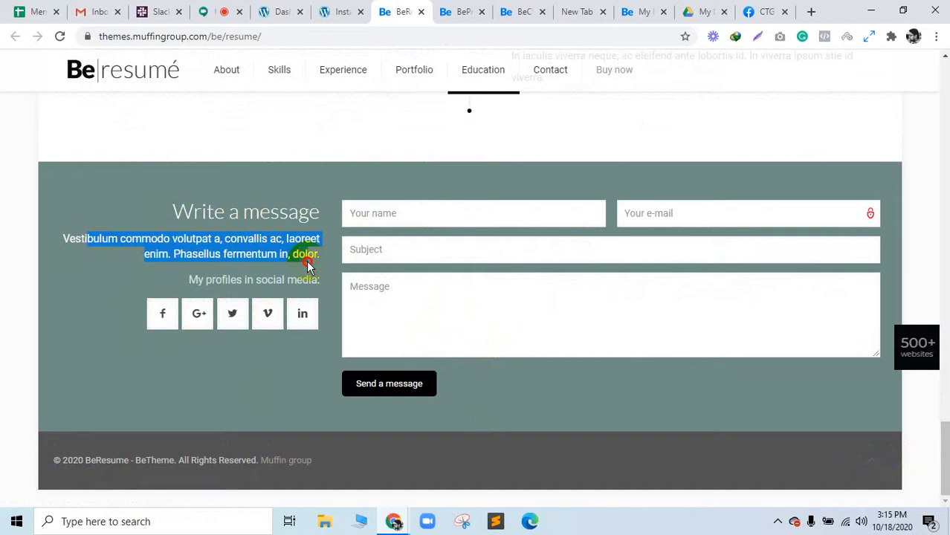
triple_click(211, 240)
scroll(365, 301, up, 4)
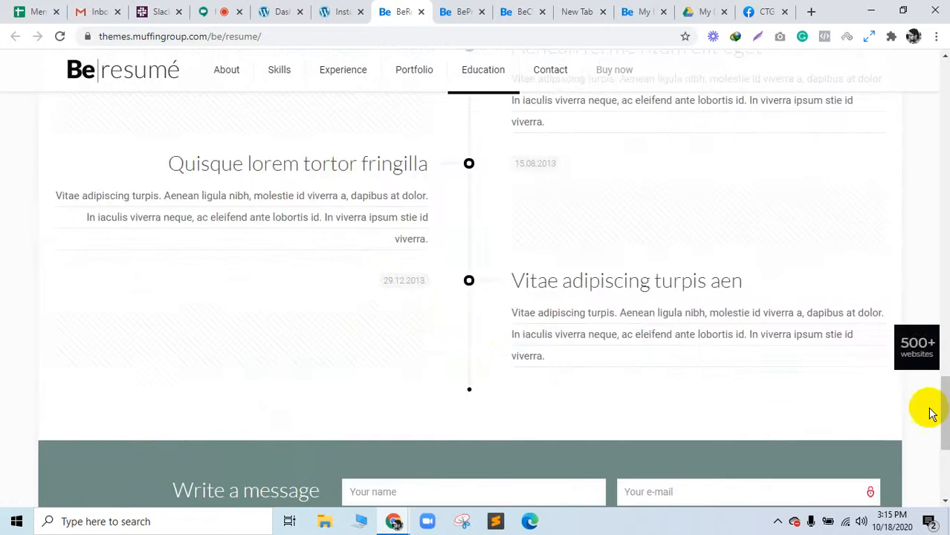
drag(942, 427, 941, 66)
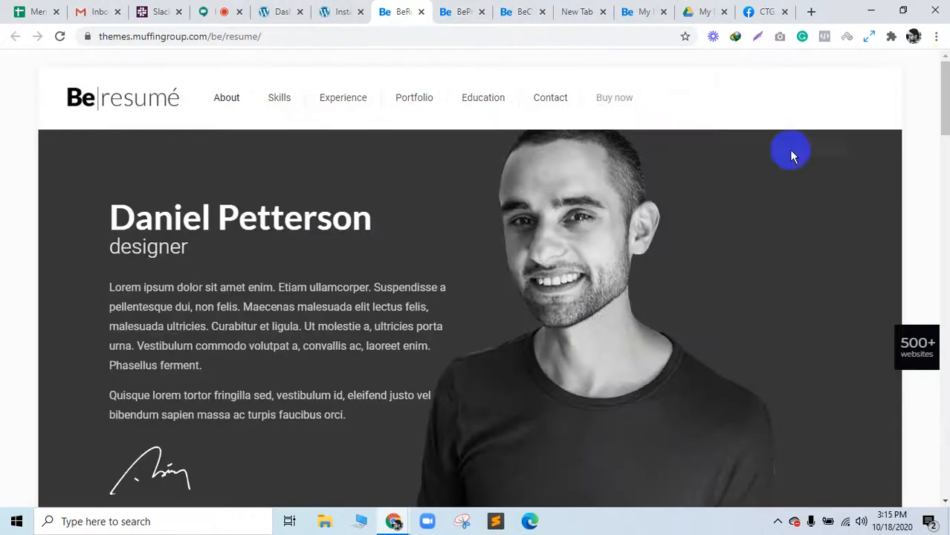
click(275, 100)
click(379, 79)
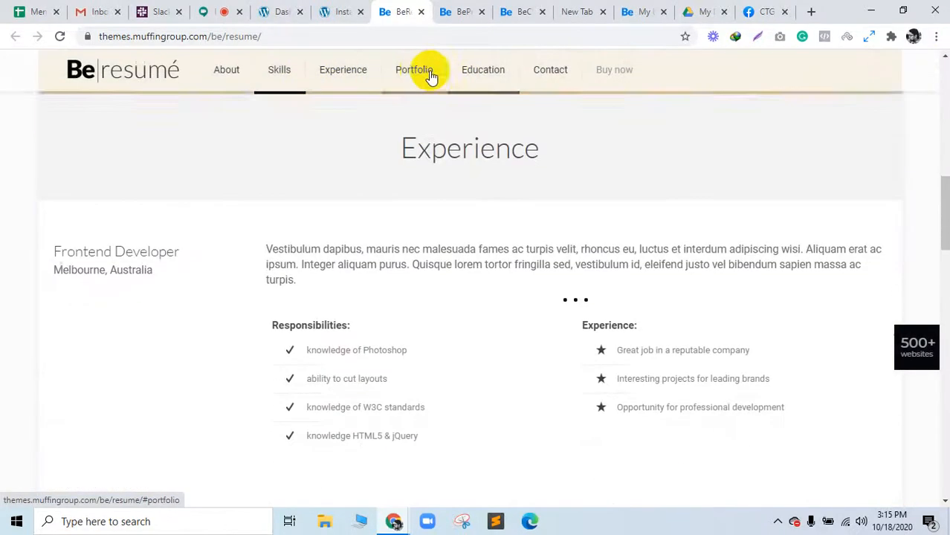
Jump to Portfolio and browse the BeResume demo's Experience, Portfolio and Education sections
click(430, 74)
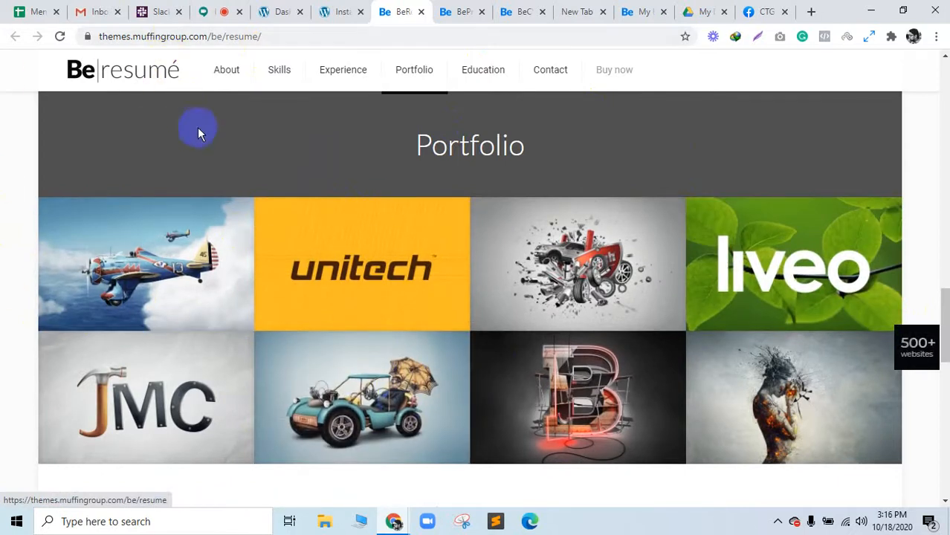
scroll(293, 301, down, 12)
scroll(293, 305, up, 7)
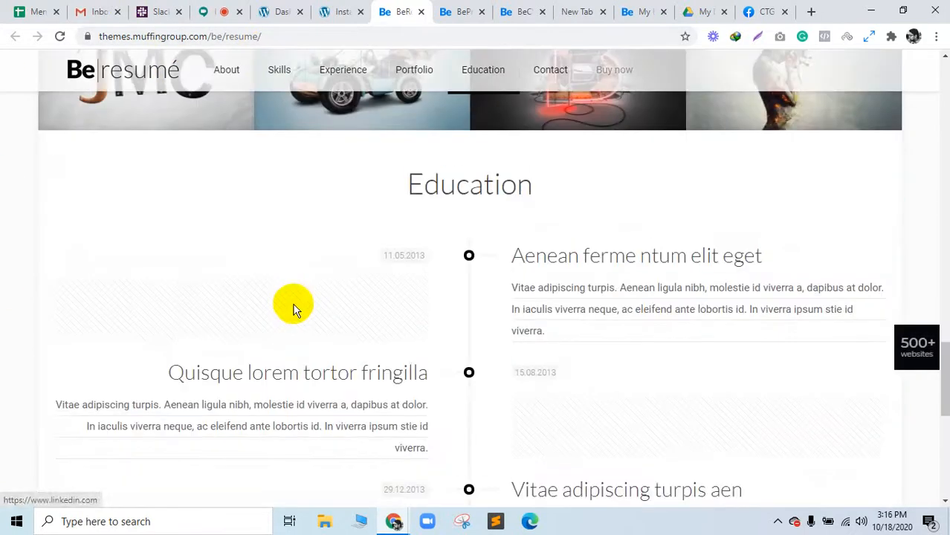
scroll(294, 309, down, 5)
double_click(210, 390)
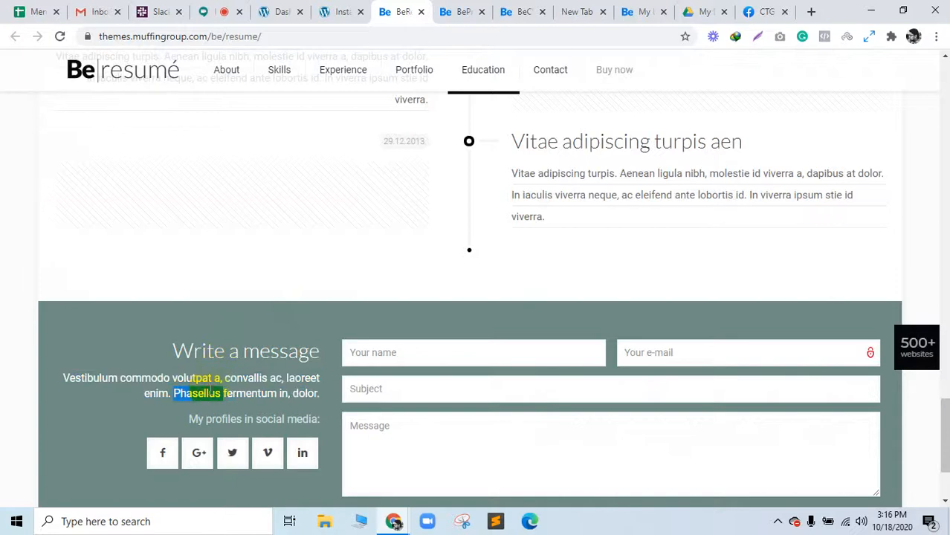
click(211, 390)
scroll(281, 387, up, 20)
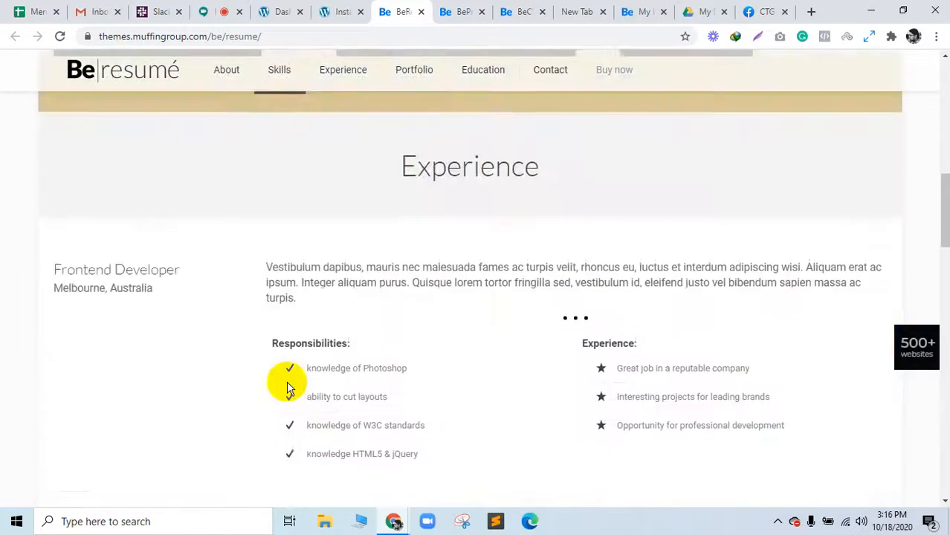
scroll(284, 384, down, 18)
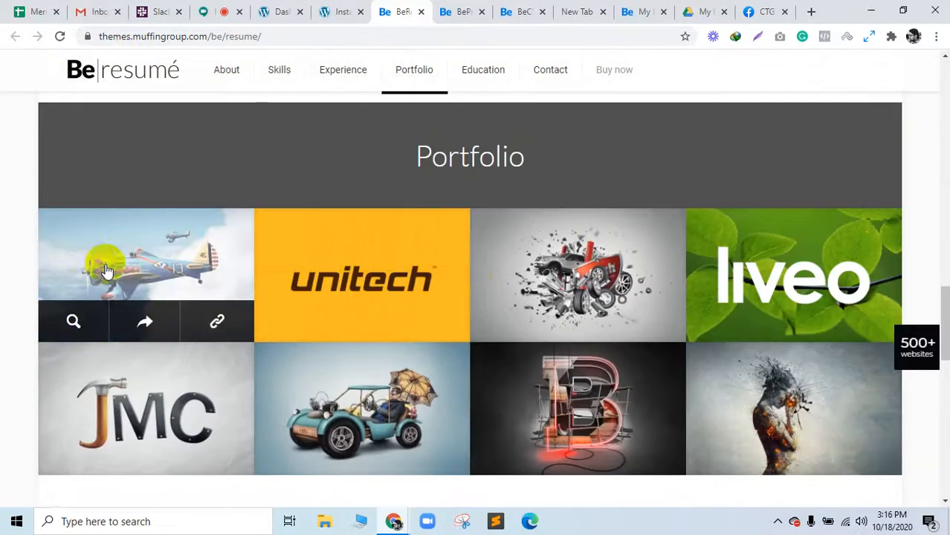
mouse_move(582, 383)
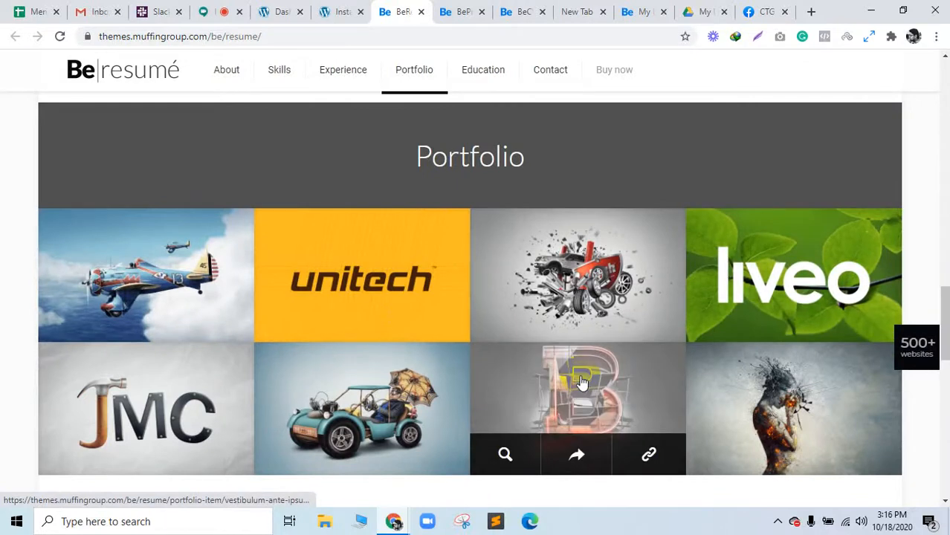
scroll(580, 304, up, 15)
scroll(581, 305, down, 8)
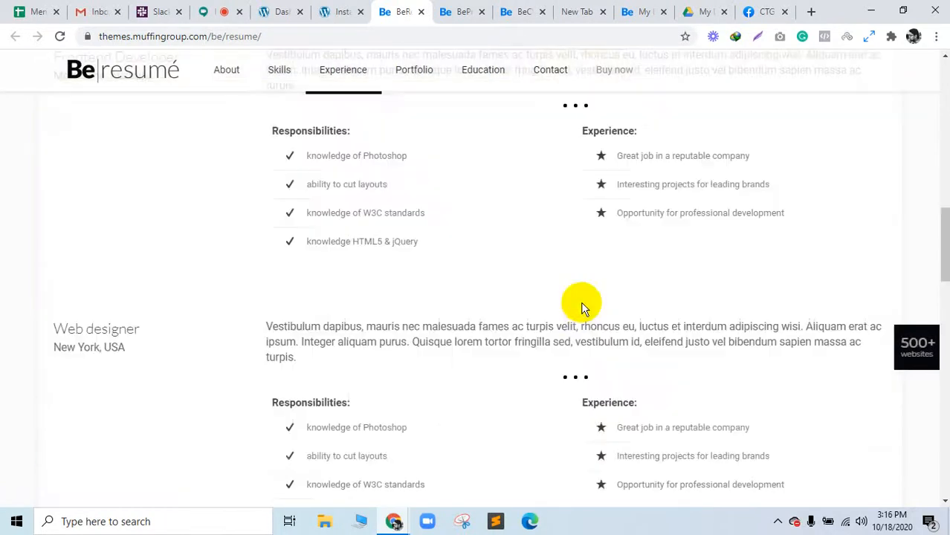
Admit the waiting participant, scroll the demo again, then return to the Meet presentation
click(213, 11)
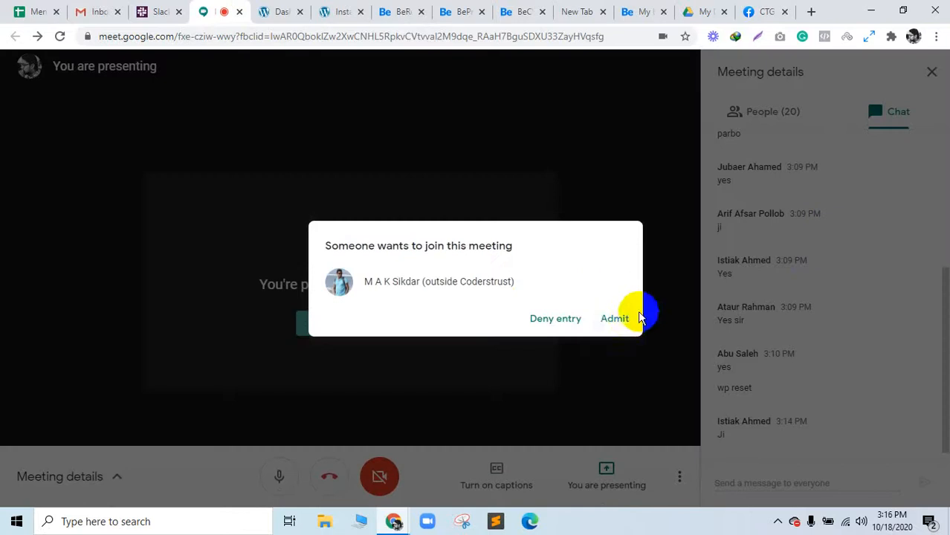
click(628, 324)
click(412, 12)
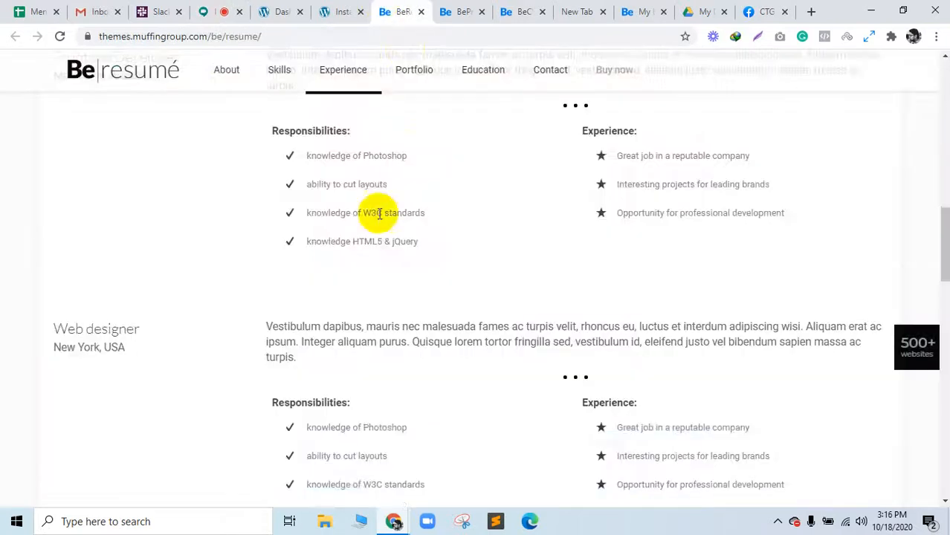
scroll(110, 186, up, 5)
scroll(110, 186, up, 2)
scroll(297, 176, down, 12)
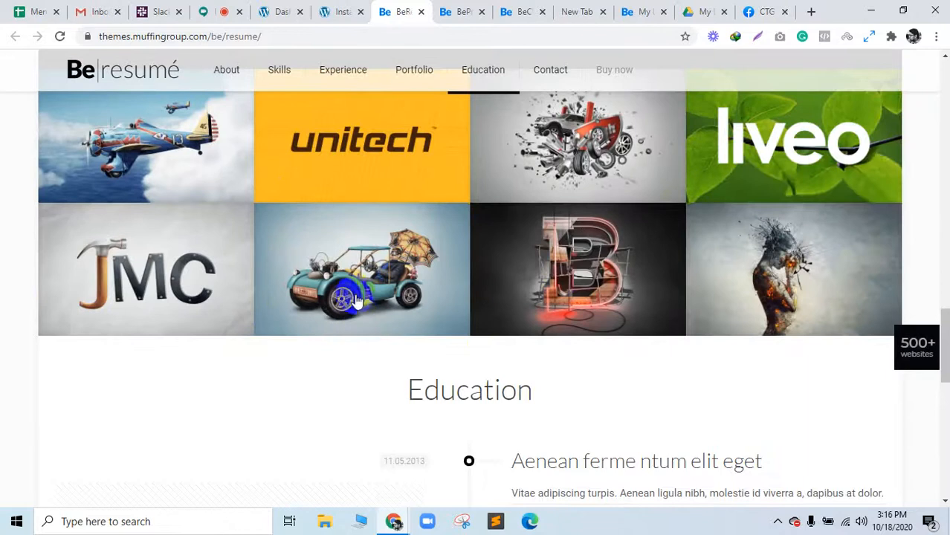
scroll(365, 161, up, 10)
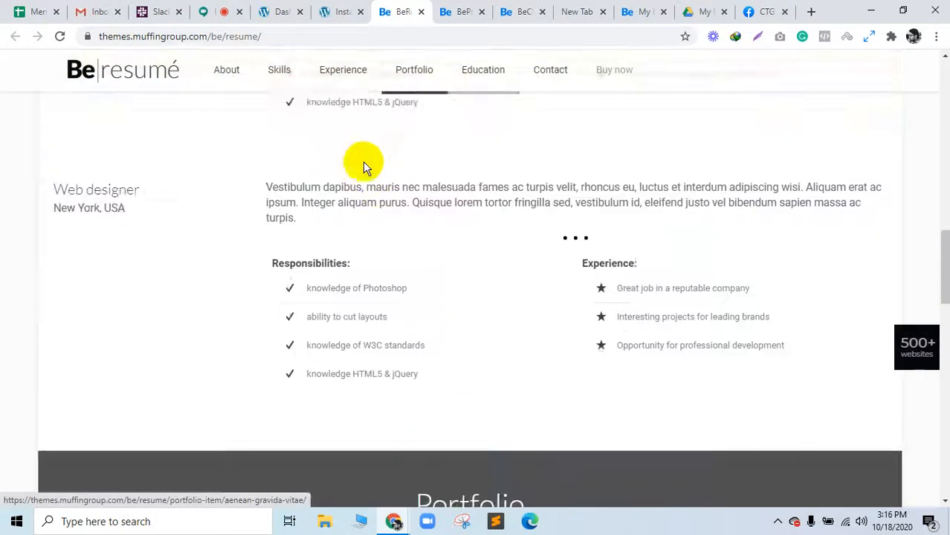
scroll(712, 248, up, 6)
scroll(606, 200, down, 12)
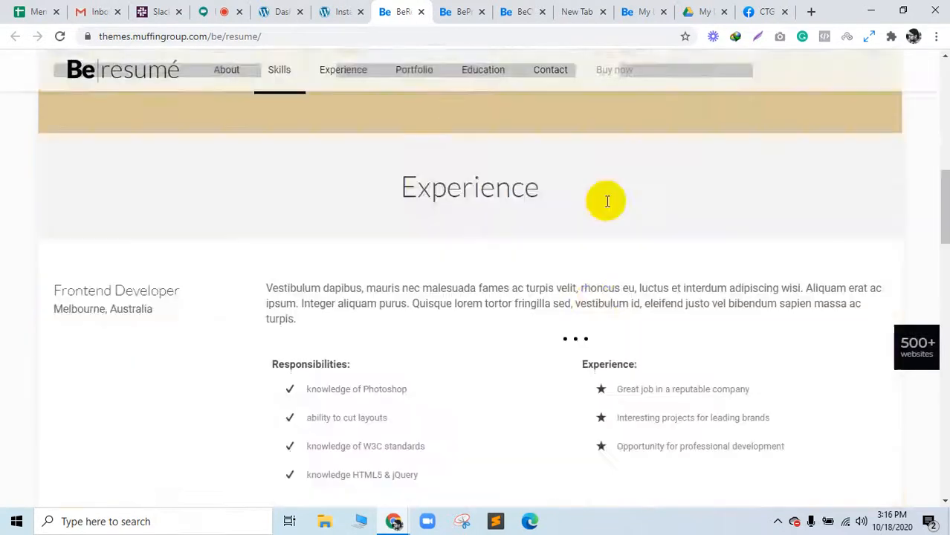
click(213, 11)
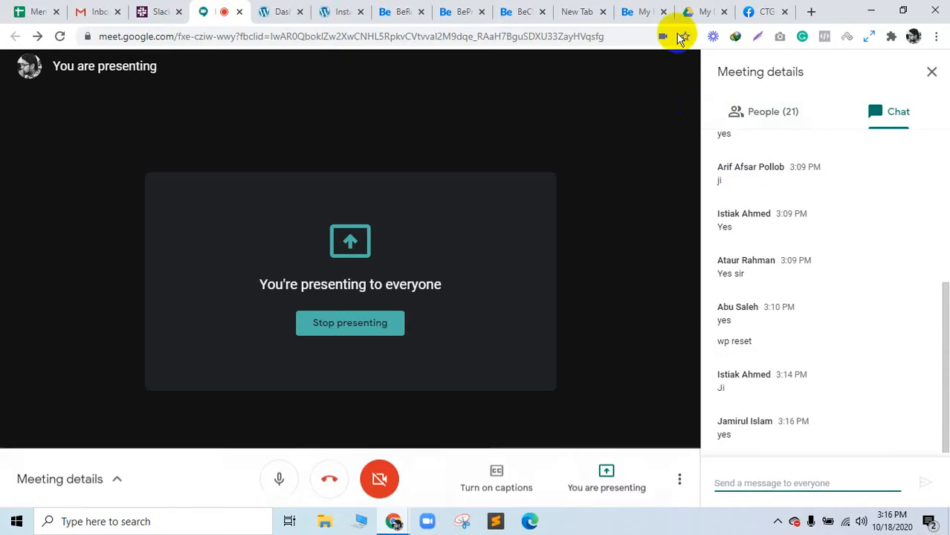
Scroll the BeResume demo down to its contact form, then jump back to the top
click(394, 9)
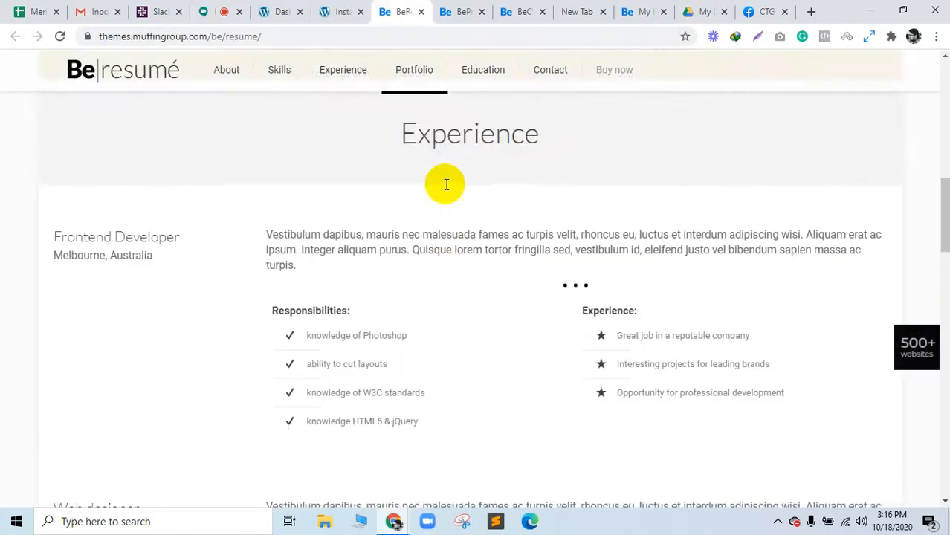
scroll(770, 258, down, 15)
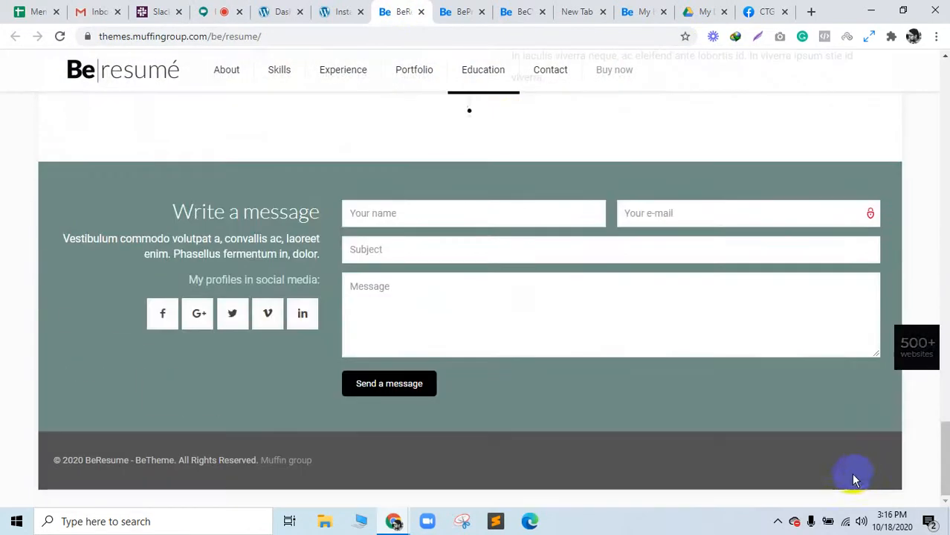
click(853, 479)
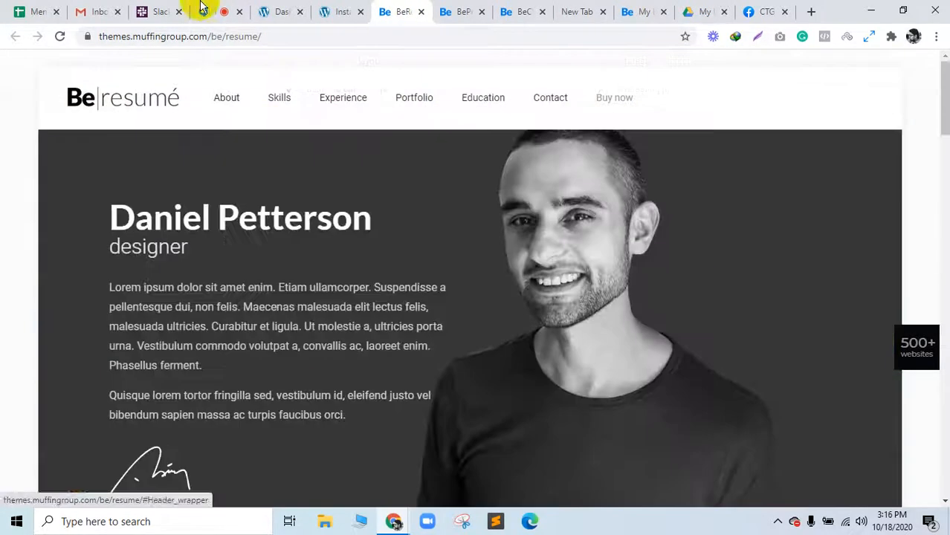
Check the meeting, glance at the Dashboard and Betheme pre-built websites, then return to BeResume
click(209, 7)
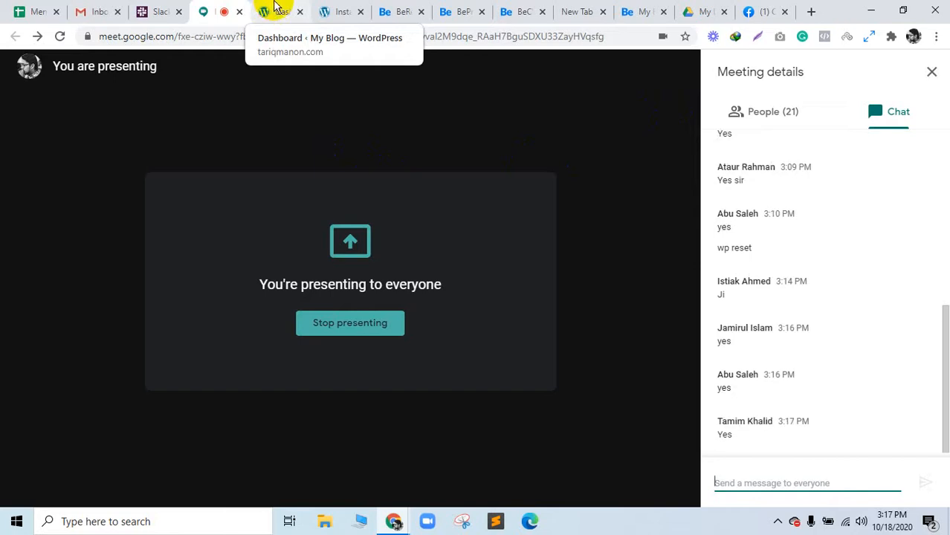
click(275, 11)
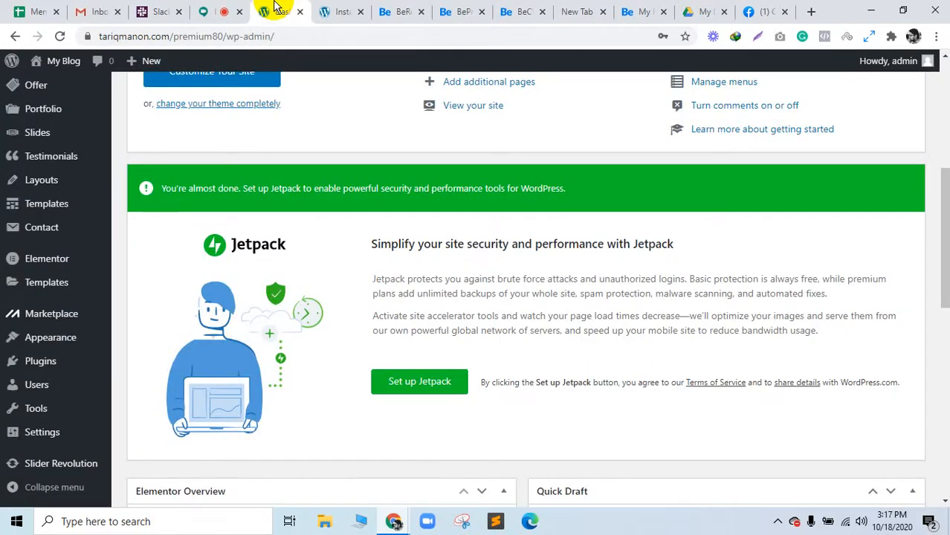
click(338, 7)
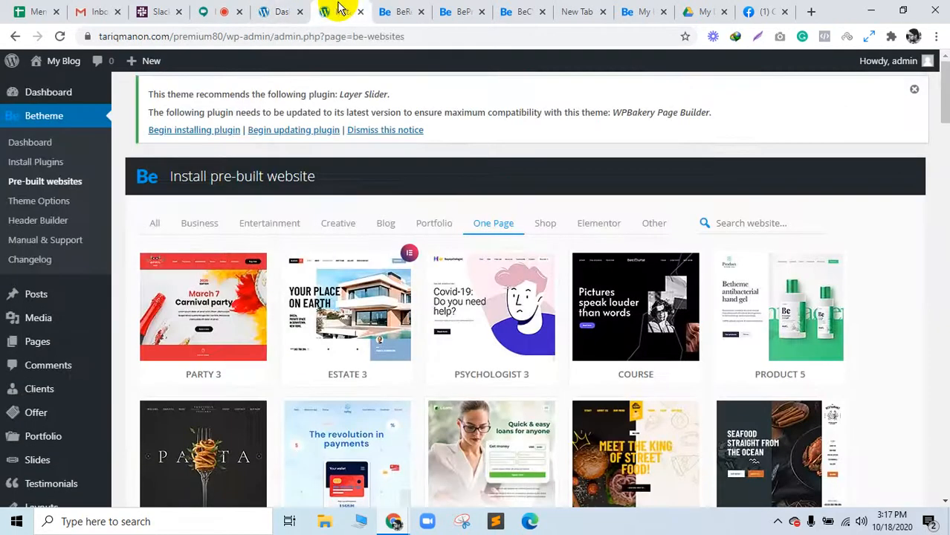
click(398, 11)
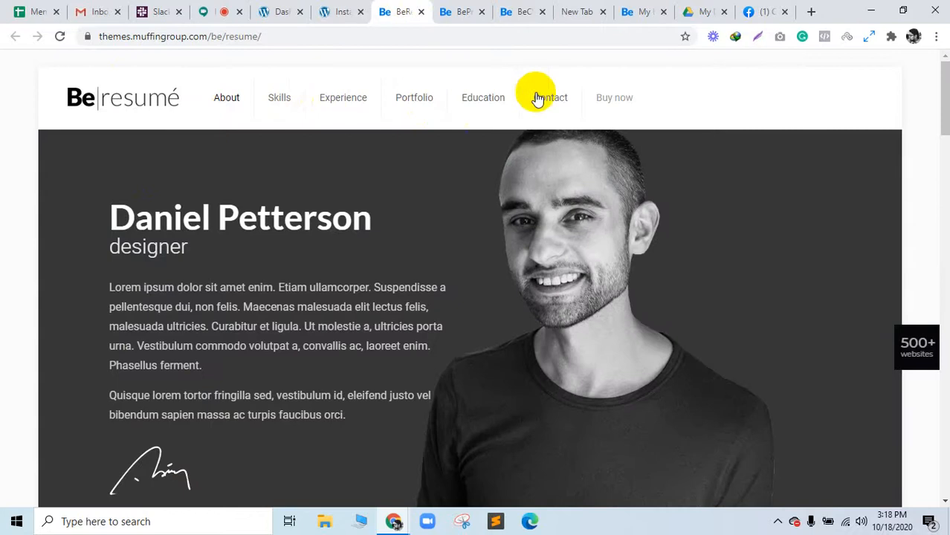
drag(944, 81, 773, 92)
click(460, 10)
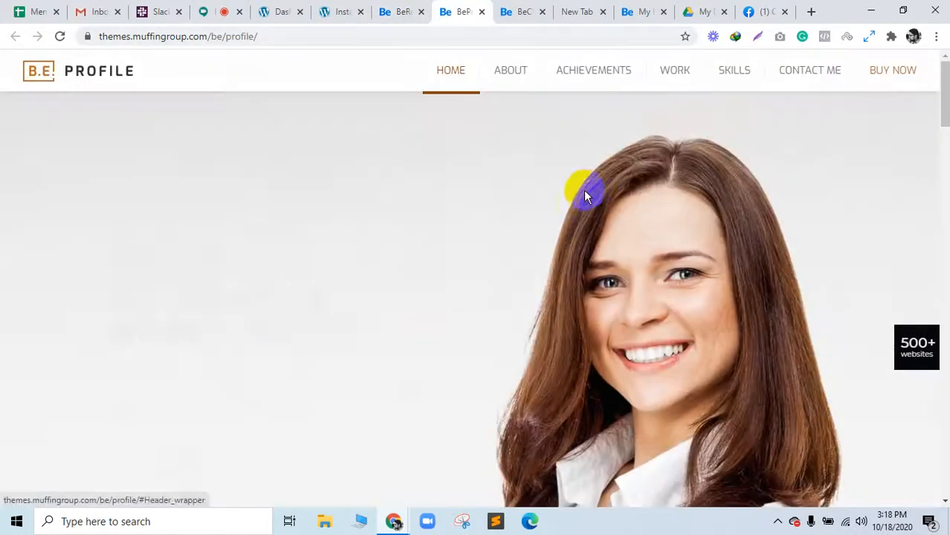
scroll(584, 190, down, 5)
scroll(415, 138, up, 5)
click(394, 10)
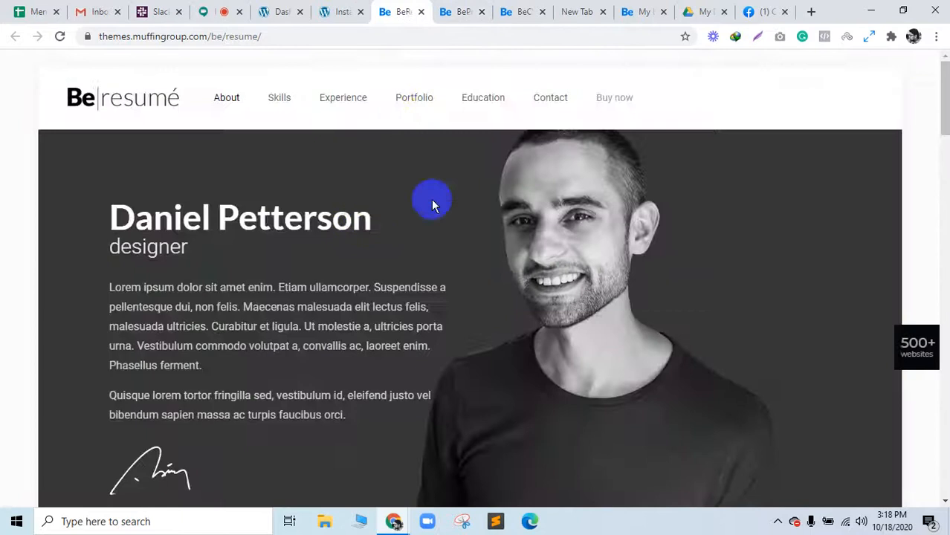
scroll(439, 237, down, 5)
scroll(446, 267, down, 15)
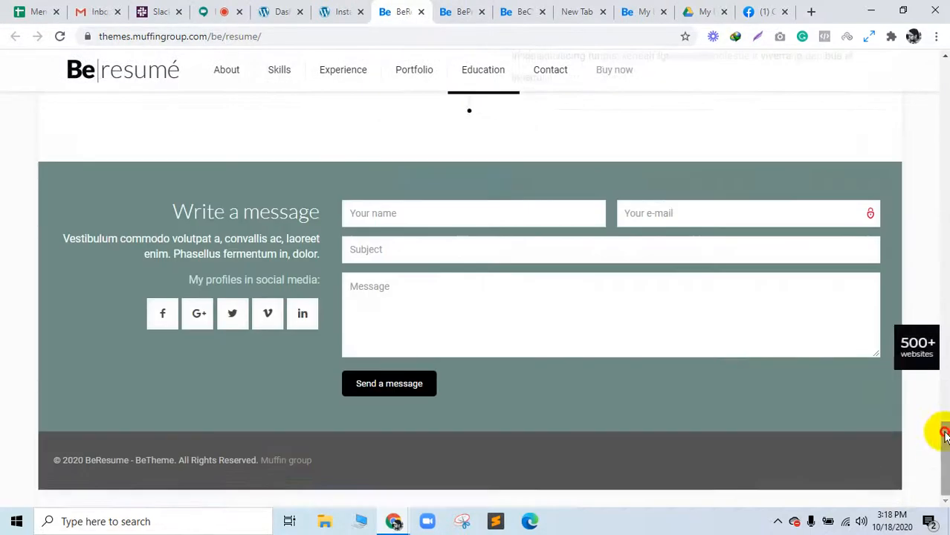
drag(944, 435, 942, 25)
click(453, 13)
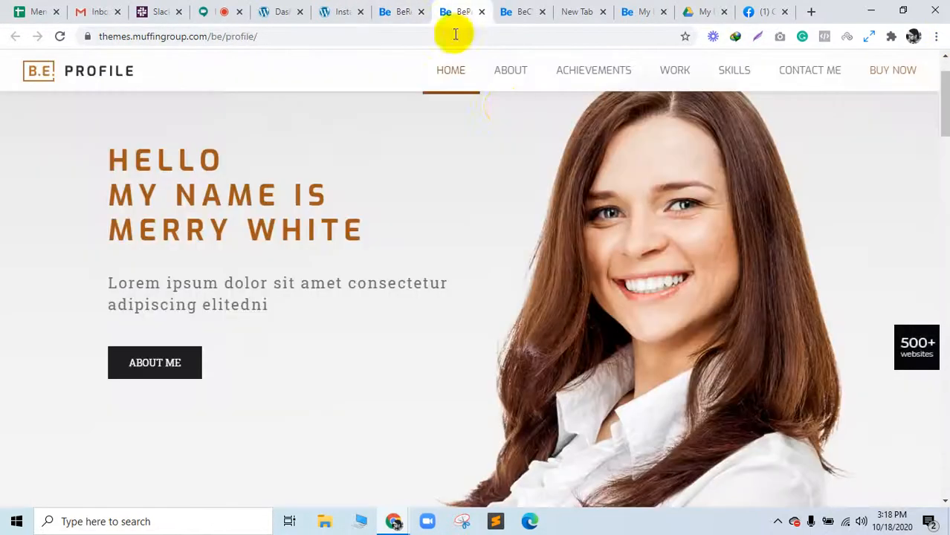
click(510, 74)
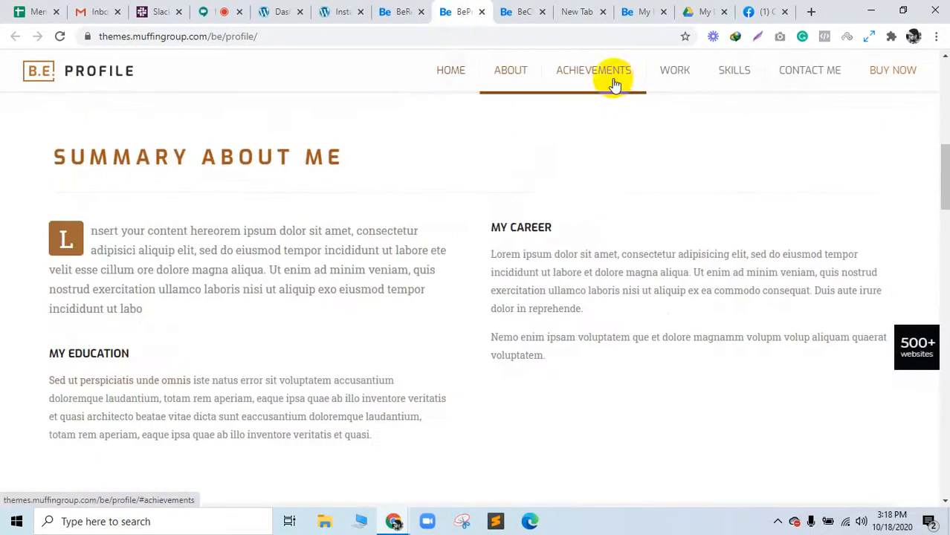
click(614, 81)
click(688, 74)
click(733, 75)
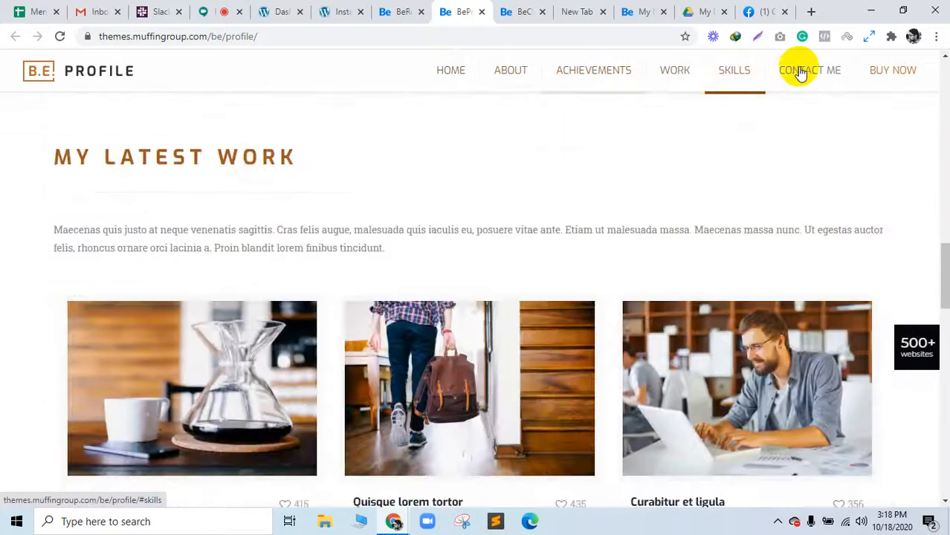
click(805, 72)
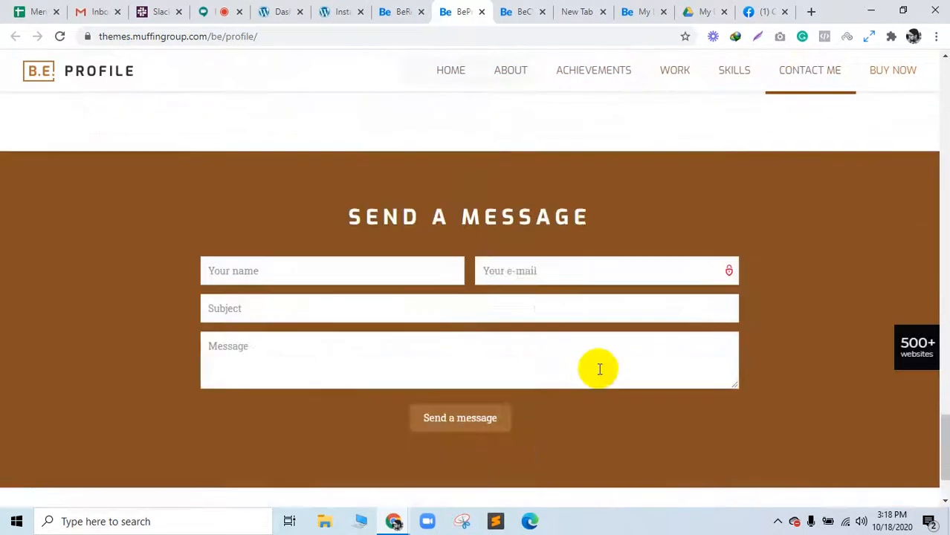
scroll(601, 374, up, 20)
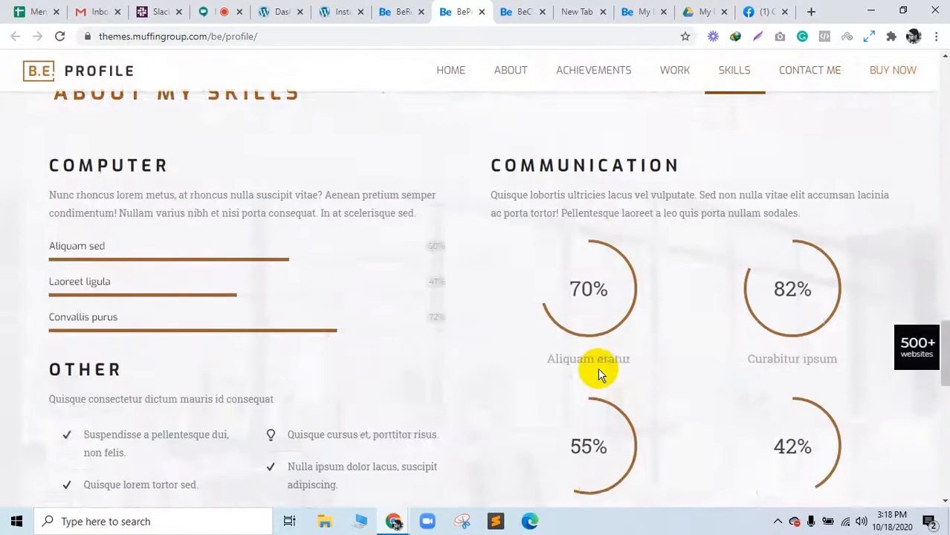
scroll(601, 365, up, 15)
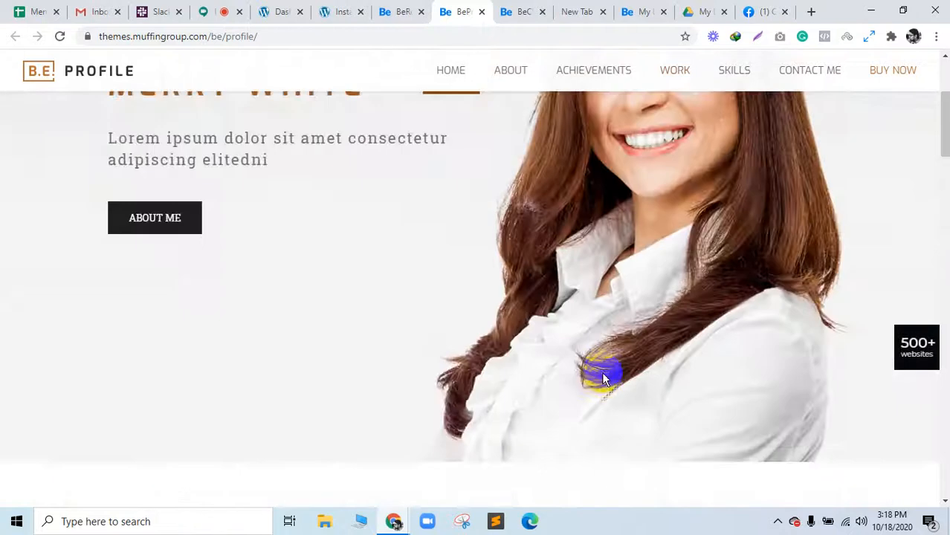
scroll(603, 366, down, 5)
scroll(602, 366, up, 5)
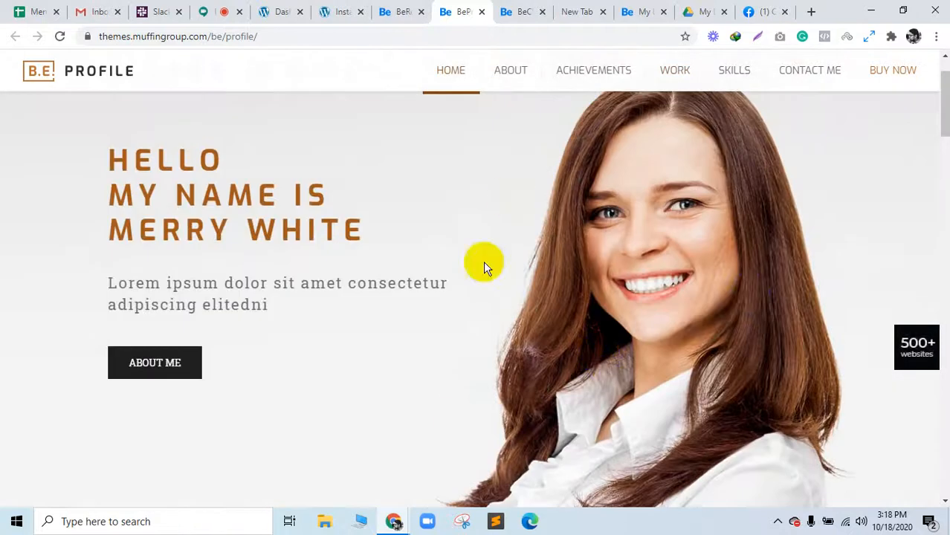
scroll(922, 245, down, 20)
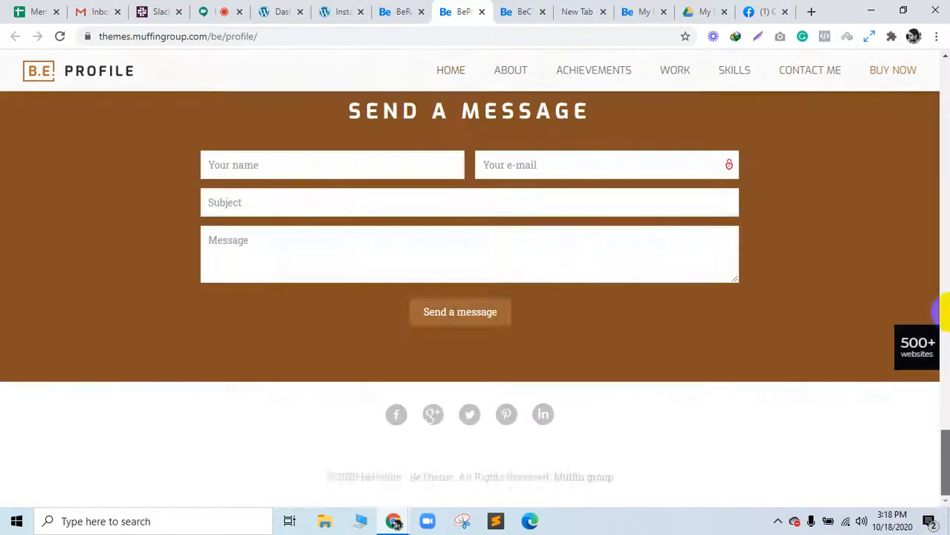
drag(941, 313, 945, 59)
click(397, 8)
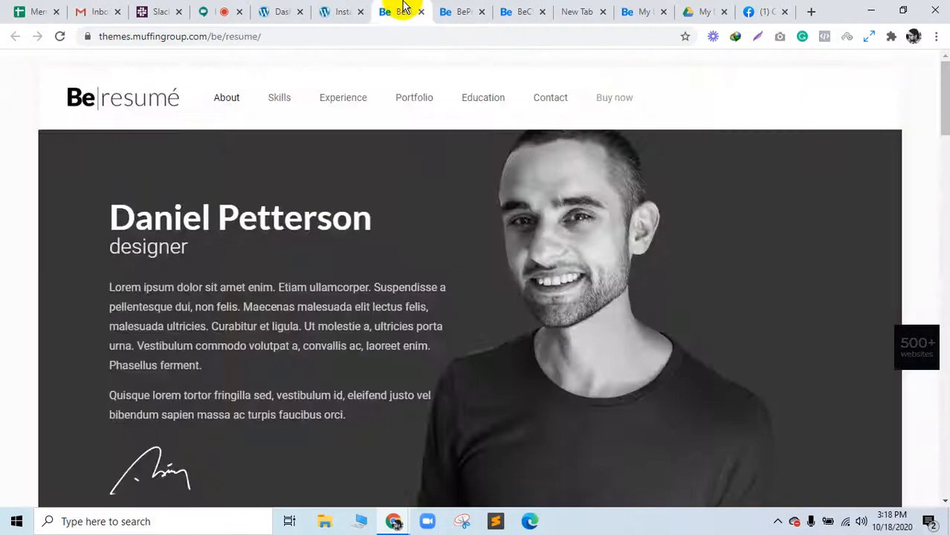
On the CV demo, highlight the name, surname and Senior Software Designer job lines in the heading
click(533, 7)
scroll(692, 334, down, 4)
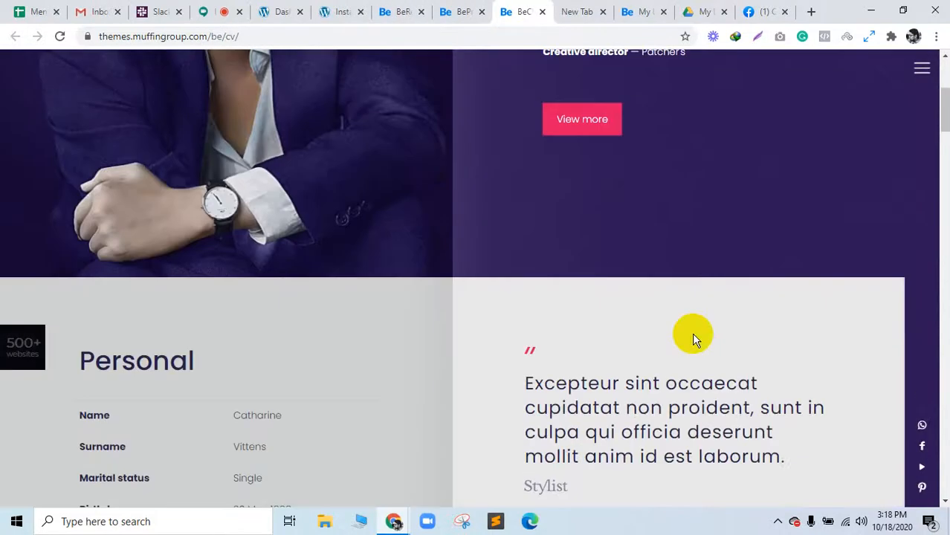
scroll(279, 192, up, 4)
drag(577, 201, 717, 236)
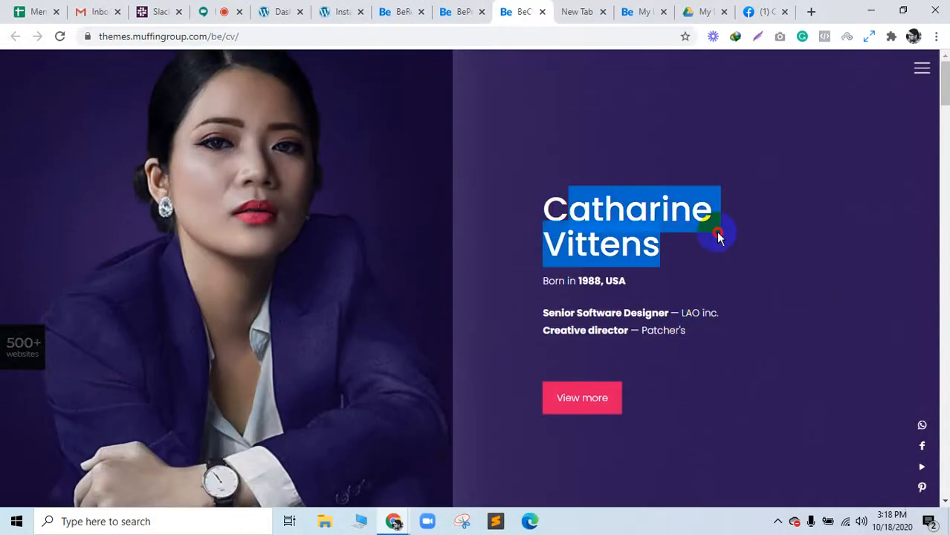
double_click(613, 244)
drag(578, 318, 701, 313)
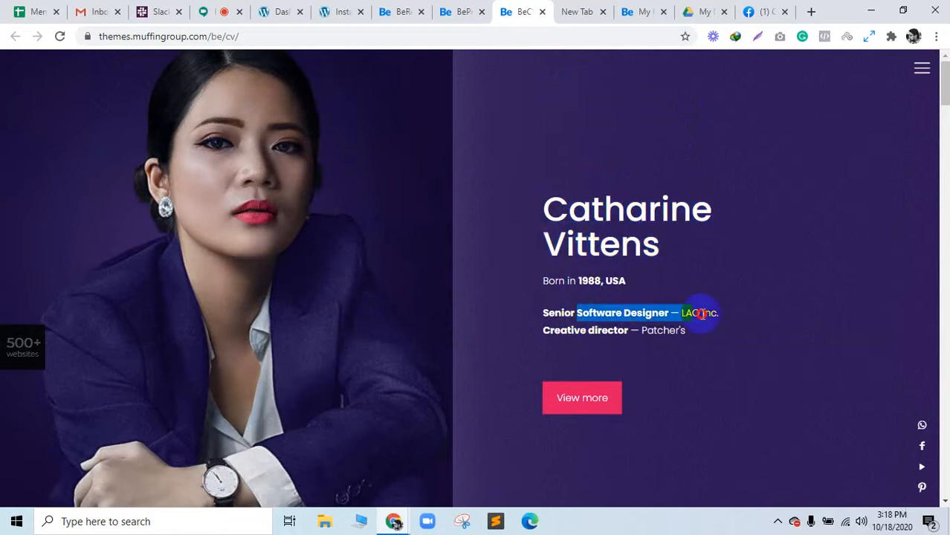
drag(566, 330, 746, 316)
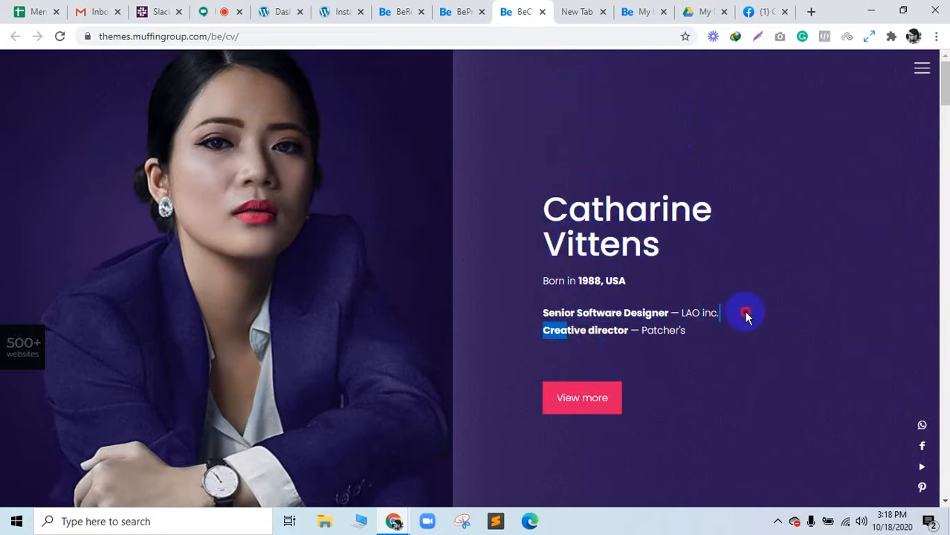
Scroll down the CV demo and select the Personal heading text
scroll(647, 350, down, 6)
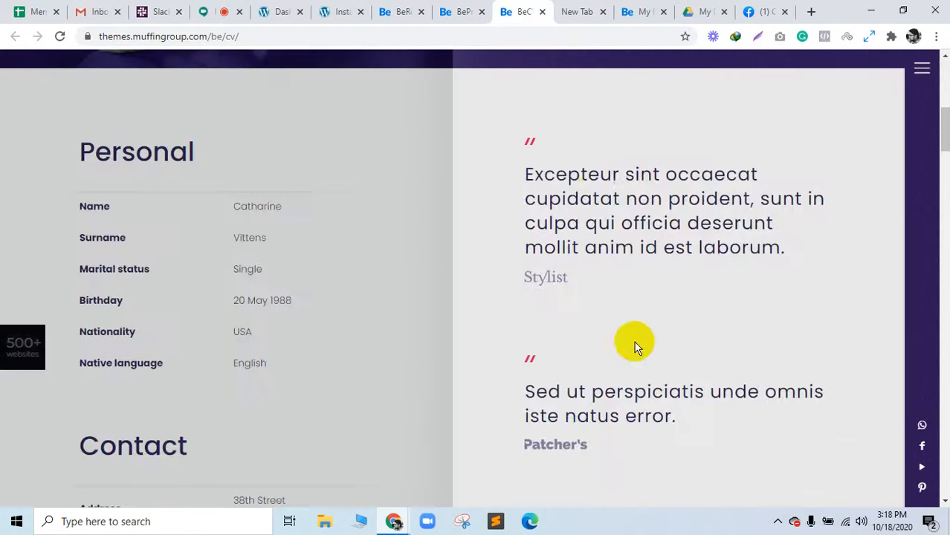
drag(580, 174, 636, 249)
scroll(7, 104, down, 3)
scroll(70, 150, up, 3)
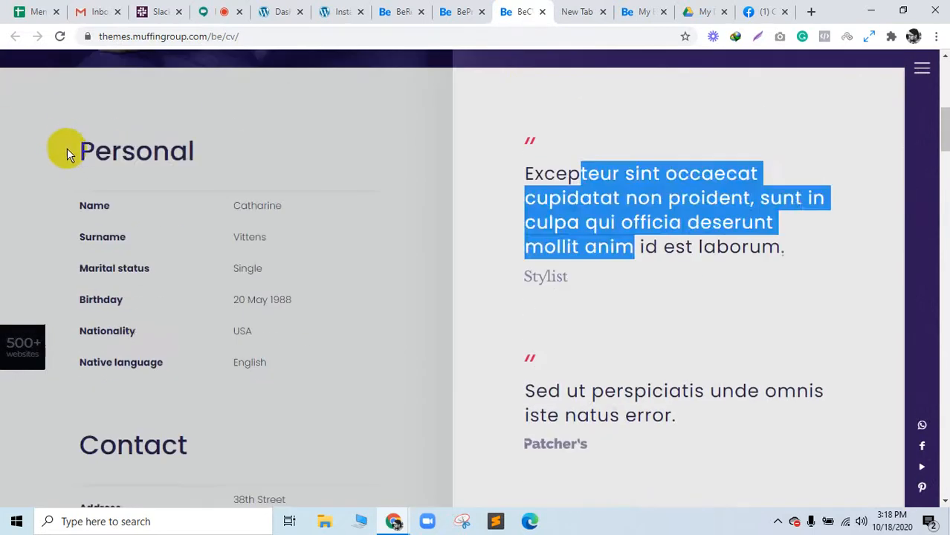
double_click(84, 151)
scroll(434, 322, down, 12)
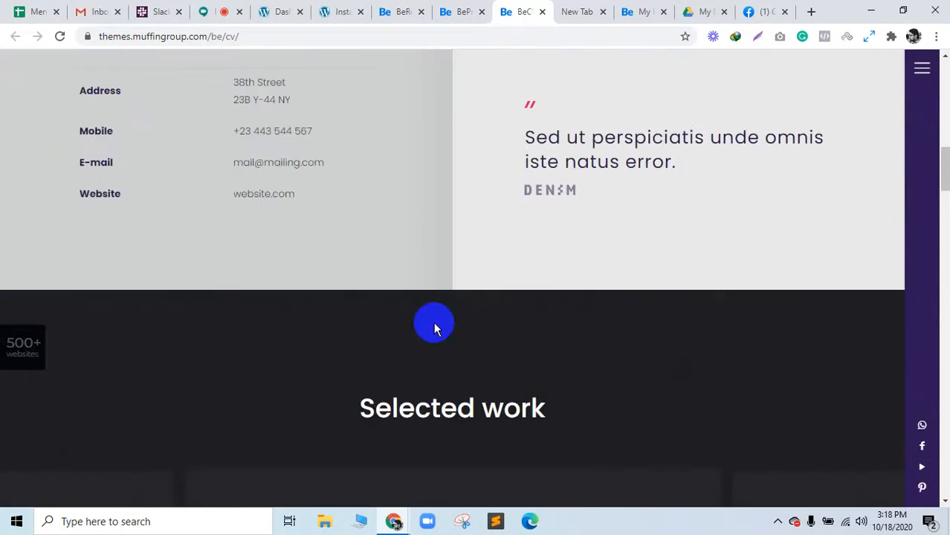
scroll(346, 144, up, 3)
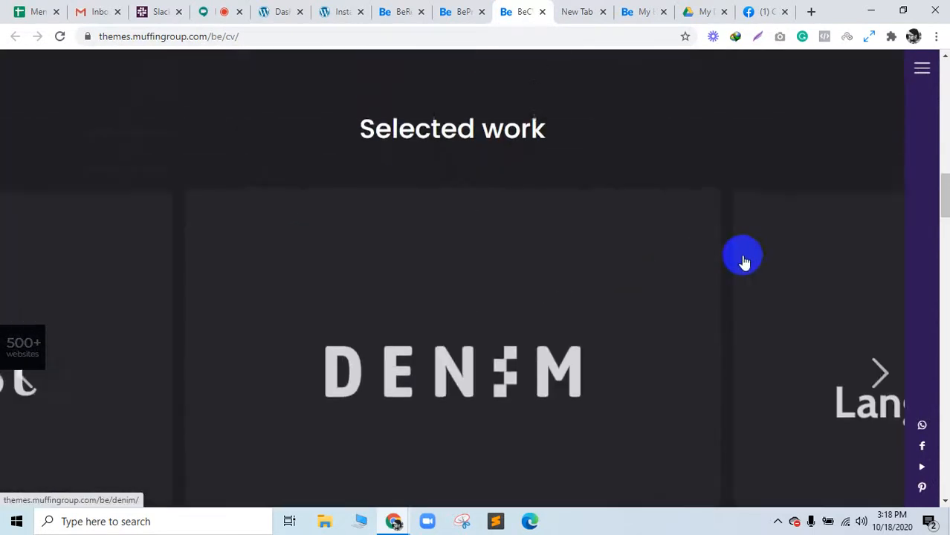
scroll(388, 165, down, 3)
Advance the Selected work slider to Stylist and open that project in a new tab
click(452, 364)
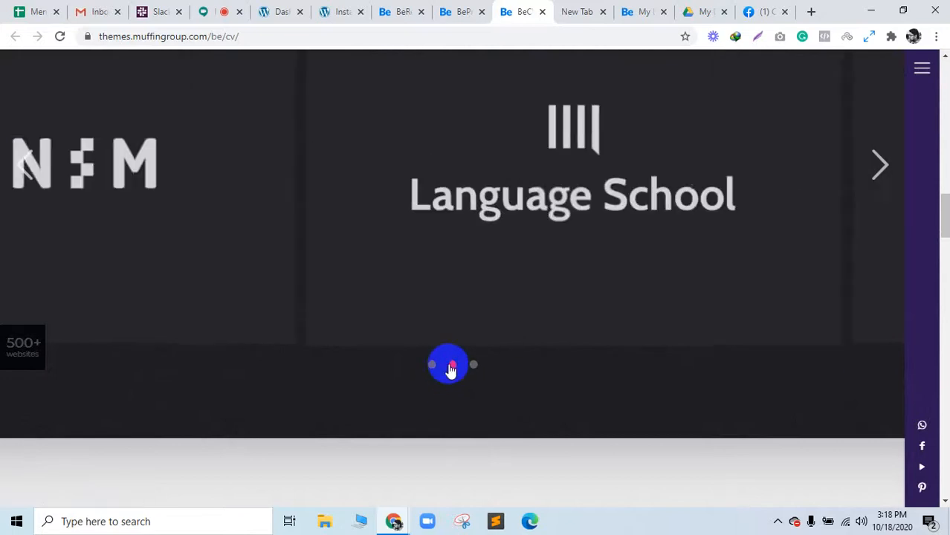
click(472, 364)
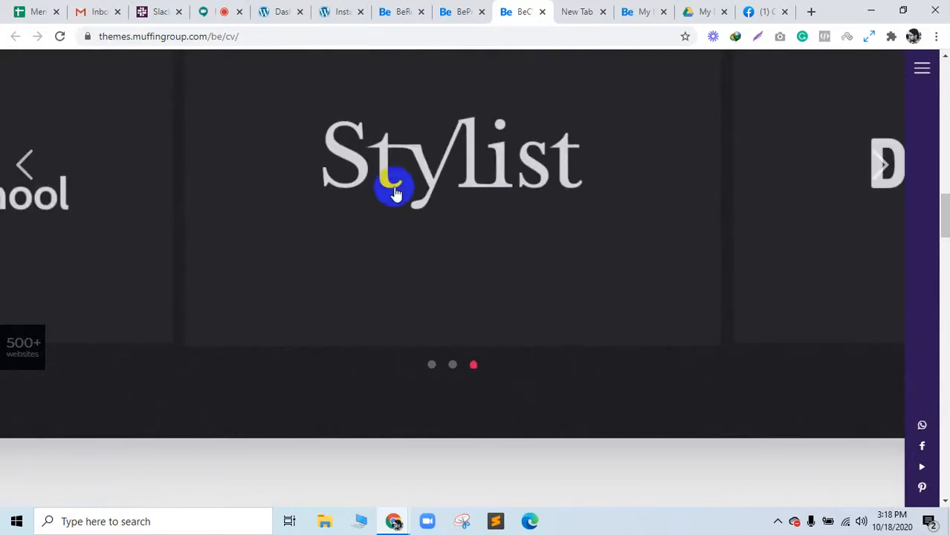
right_click(403, 177)
click(435, 186)
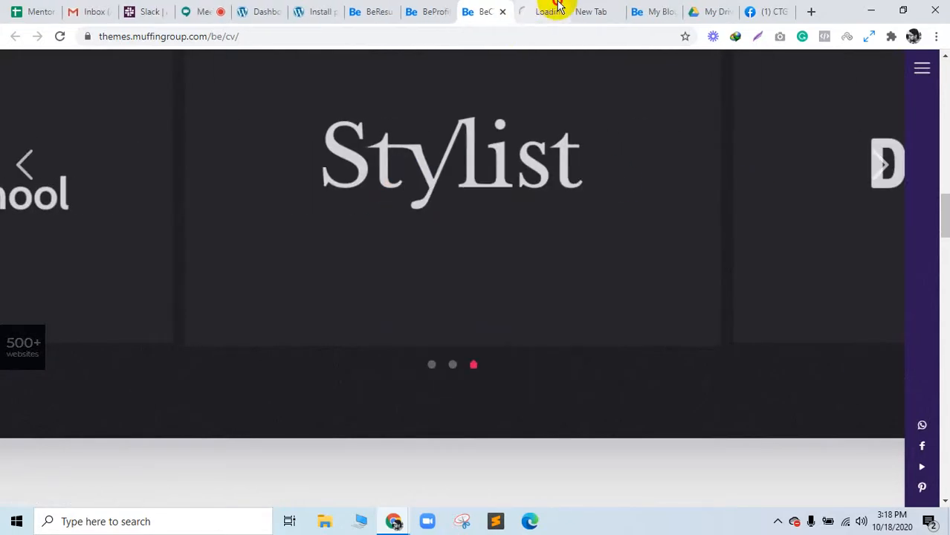
Scroll through the Stylist demo, then close it to return to the CV demo
click(543, 11)
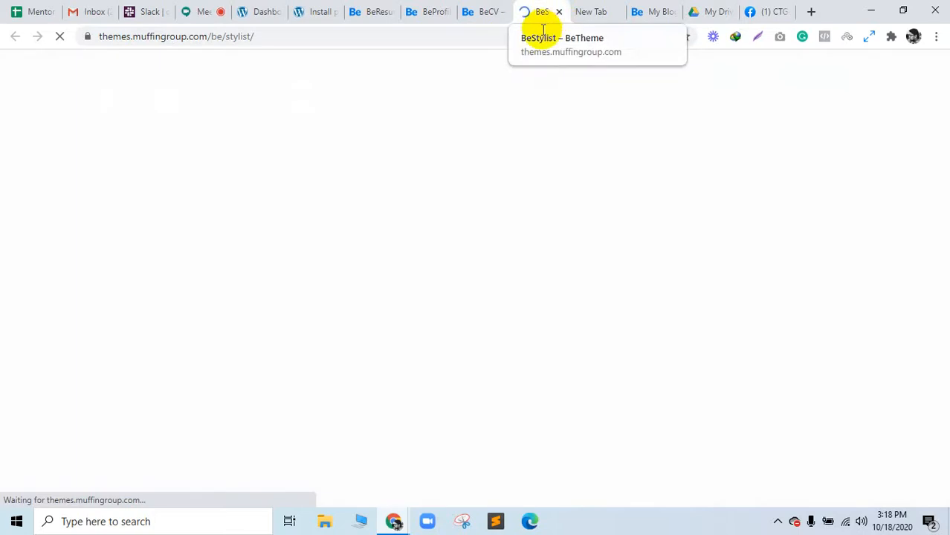
scroll(520, 268, down, 20)
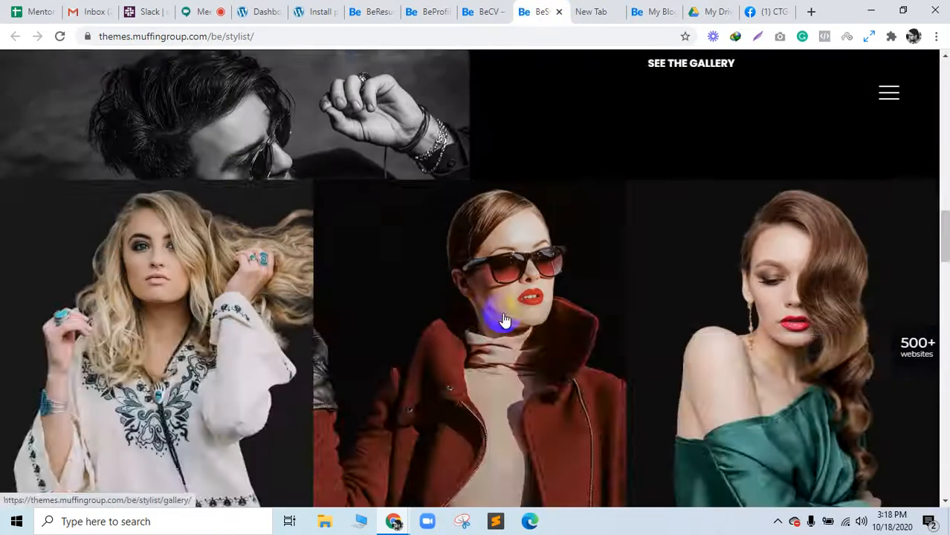
scroll(512, 322, down, 10)
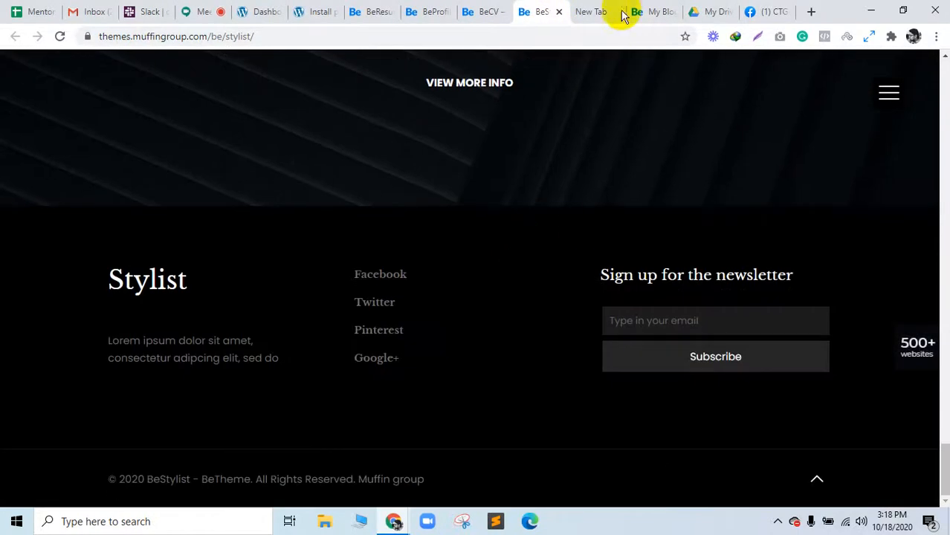
click(559, 12)
Select the Project managment, Designing fluency and Marketing skill headings on the CV page
scroll(647, 253, down, 8)
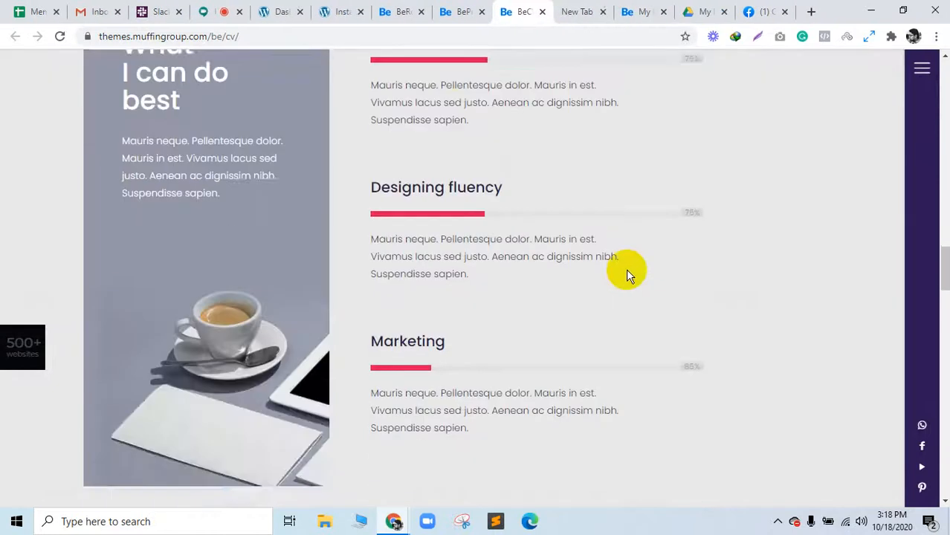
scroll(628, 272, up, 3)
drag(381, 242, 642, 253)
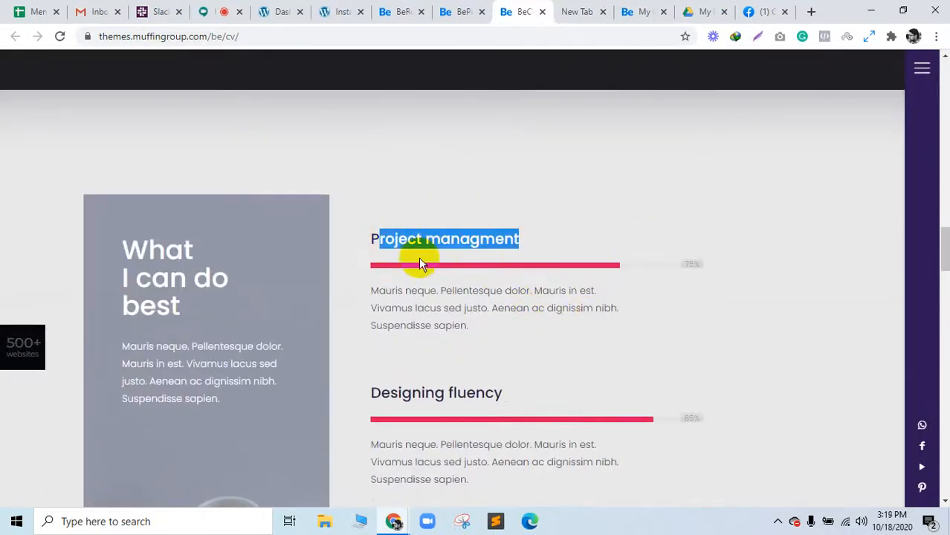
triple_click(414, 236)
click(440, 394)
triple_click(441, 394)
scroll(441, 394, down, 4)
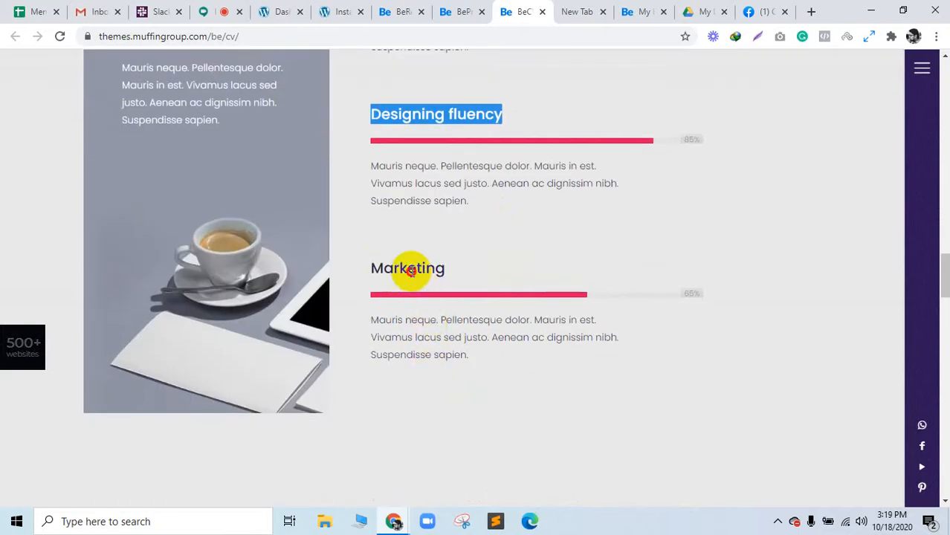
triple_click(409, 269)
scroll(152, 80, up, 2)
scroll(373, 286, down, 6)
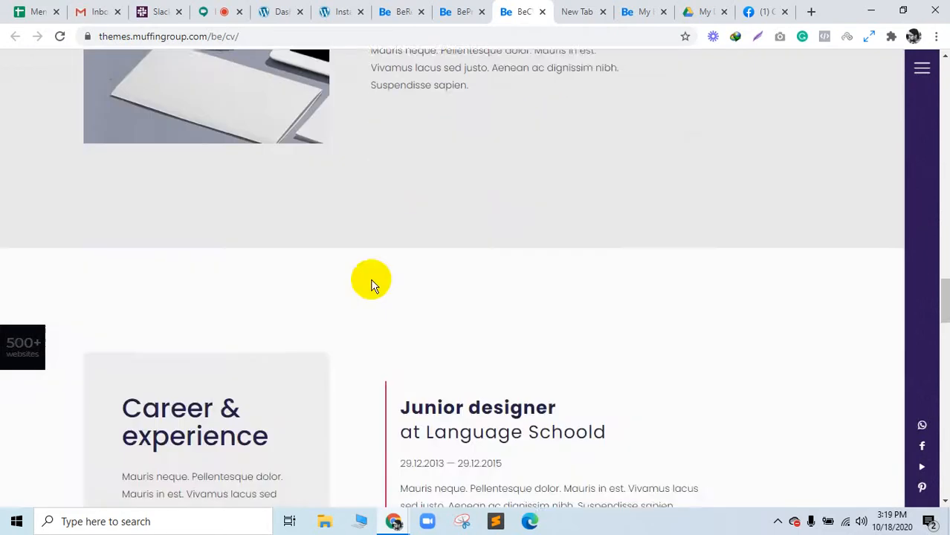
scroll(364, 284, down, 5)
scroll(485, 170, up, 2)
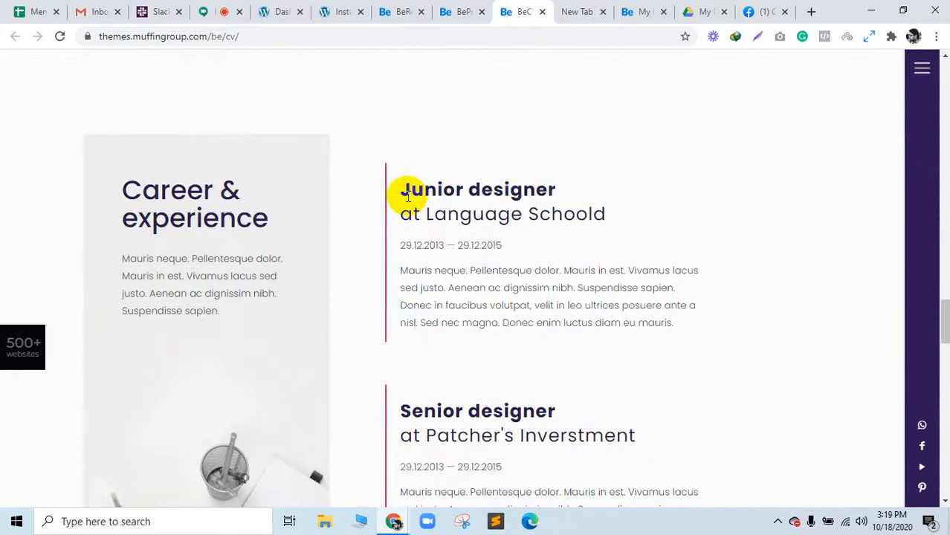
Select the Junior designer and Senior designer headings, scroll to the footer, then return to the top
drag(407, 196, 534, 188)
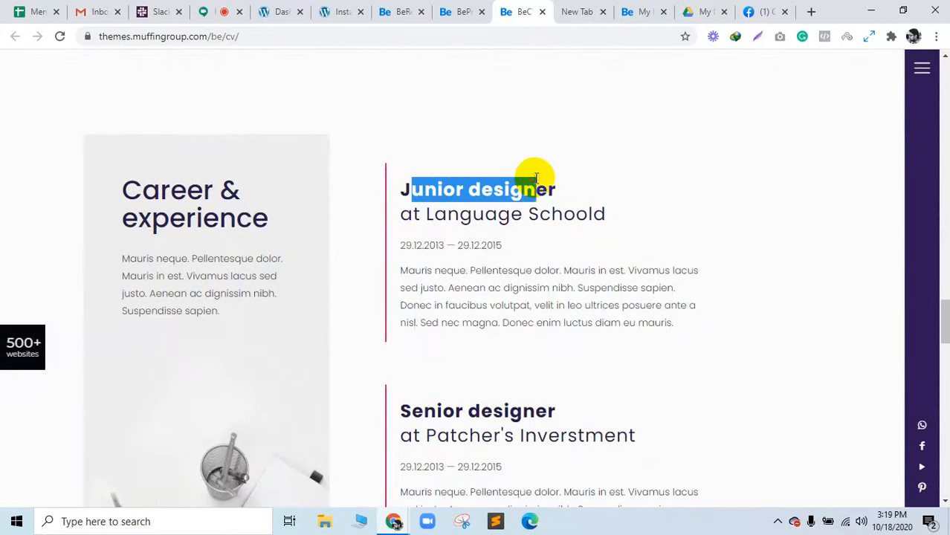
triple_click(456, 189)
triple_click(477, 189)
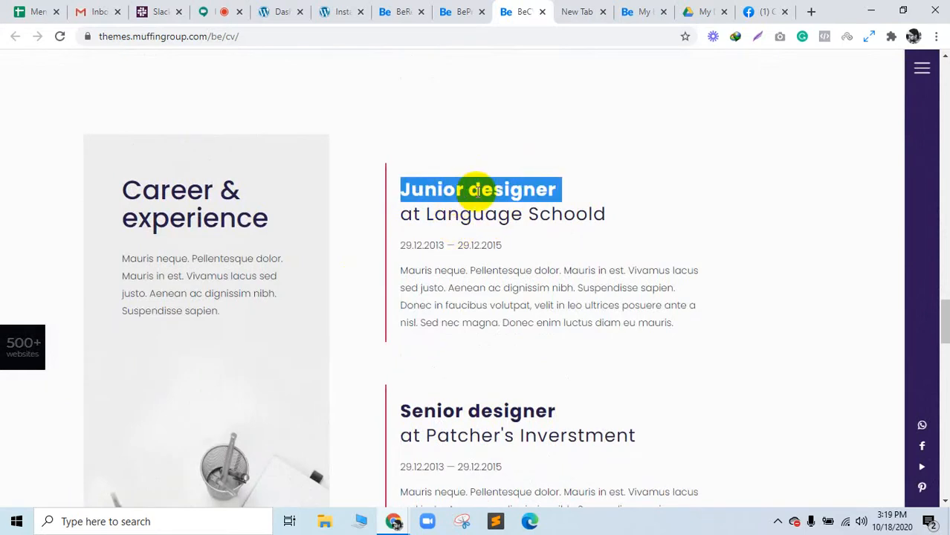
scroll(477, 190, down, 2)
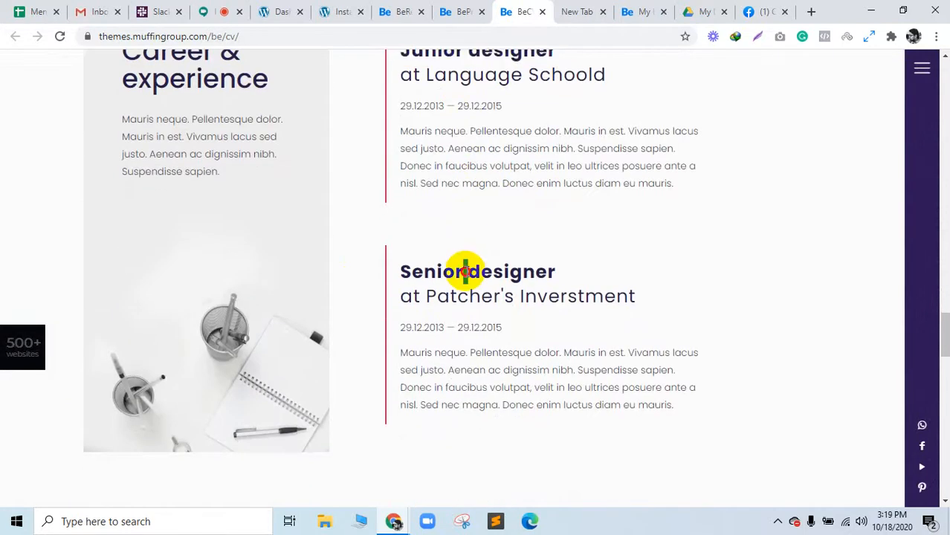
triple_click(463, 269)
scroll(509, 260, down, 10)
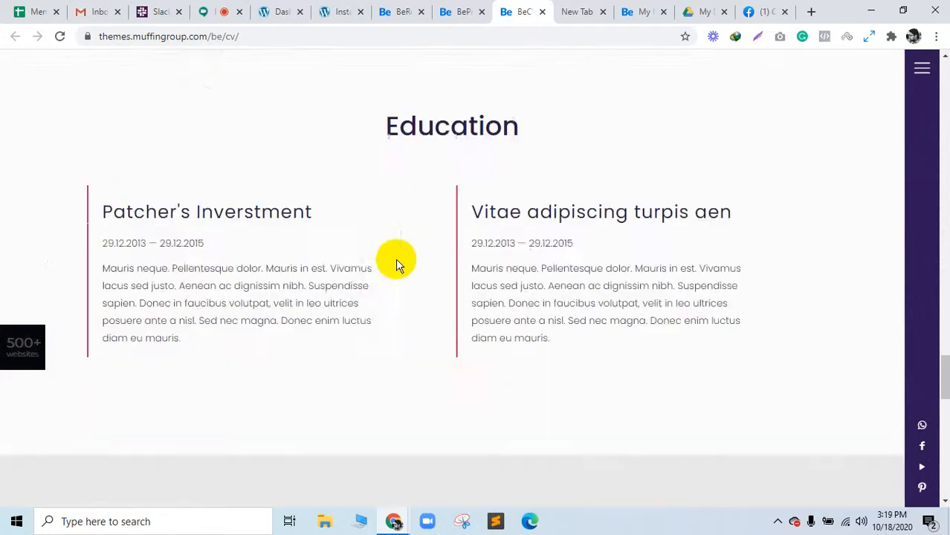
scroll(537, 321, down, 3)
scroll(239, 271, up, 3)
scroll(561, 269, down, 5)
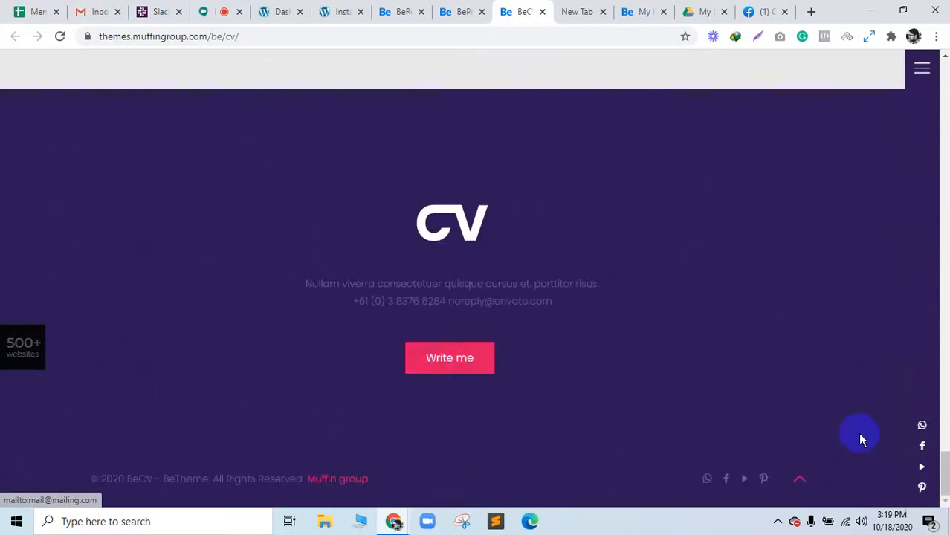
click(799, 479)
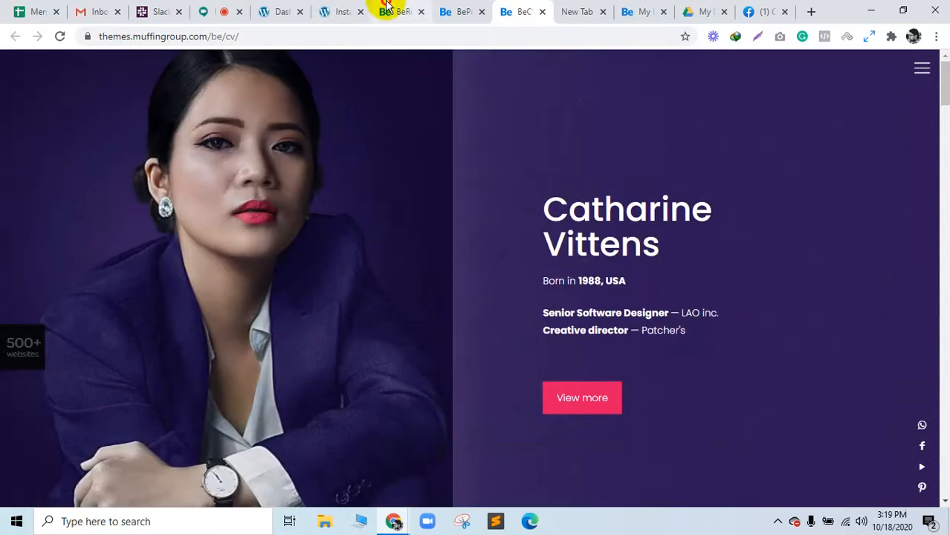
Flip between the BeResume, BeProfile and BeCV tabs, close the empty new tab, and open the CV menu
click(390, 7)
click(464, 7)
click(520, 7)
click(415, 9)
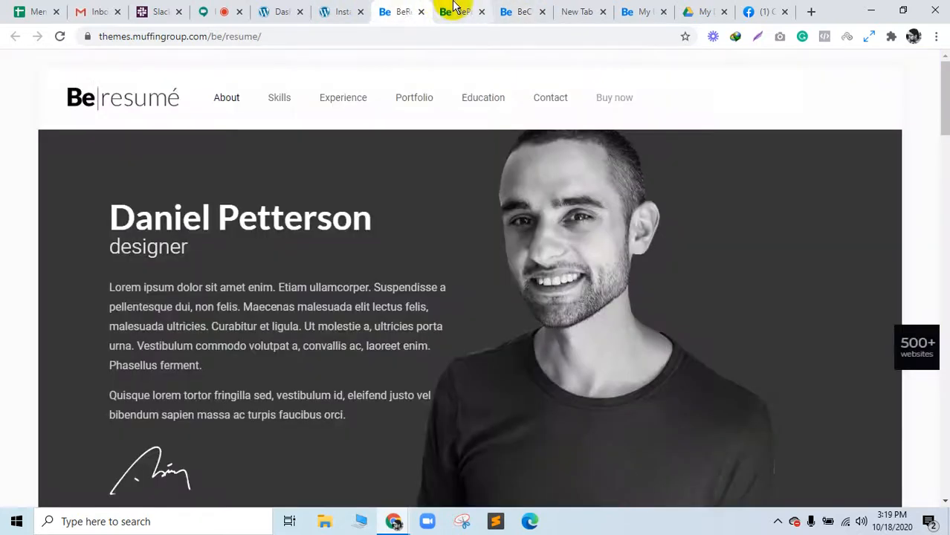
click(462, 9)
click(507, 9)
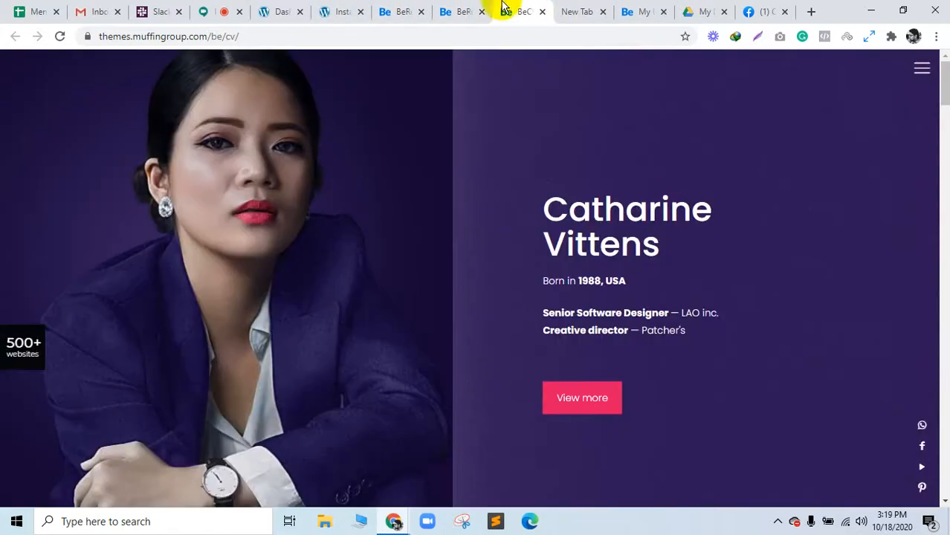
click(602, 12)
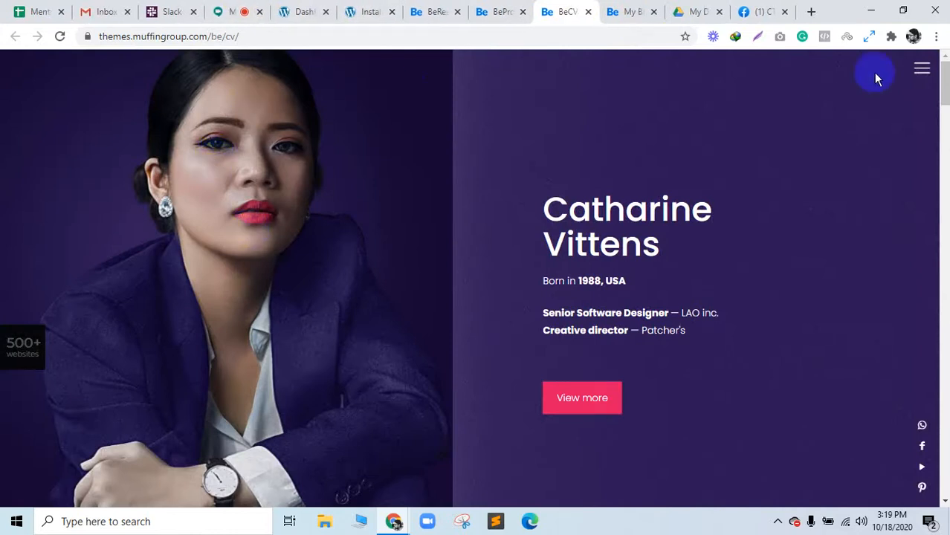
click(919, 72)
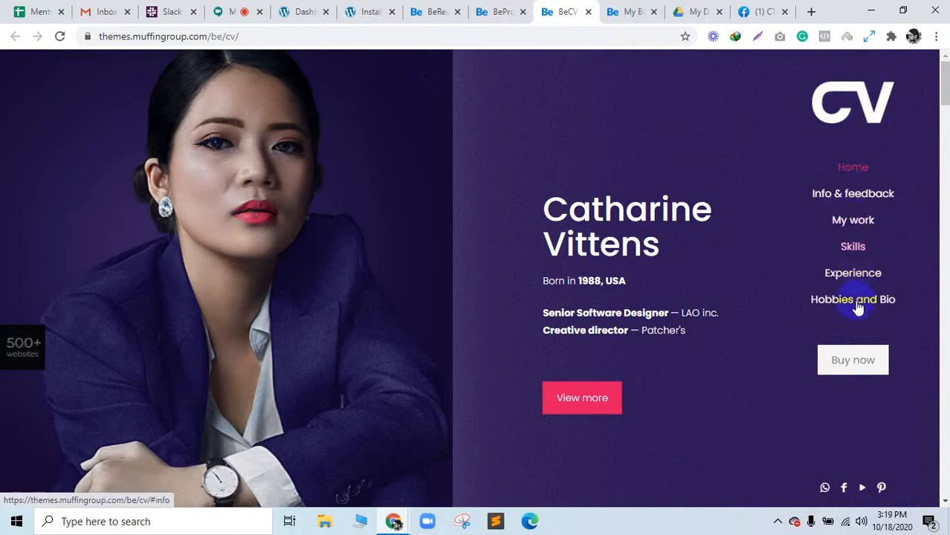
Admit the participant waiting to join the Google Meet call
click(435, 11)
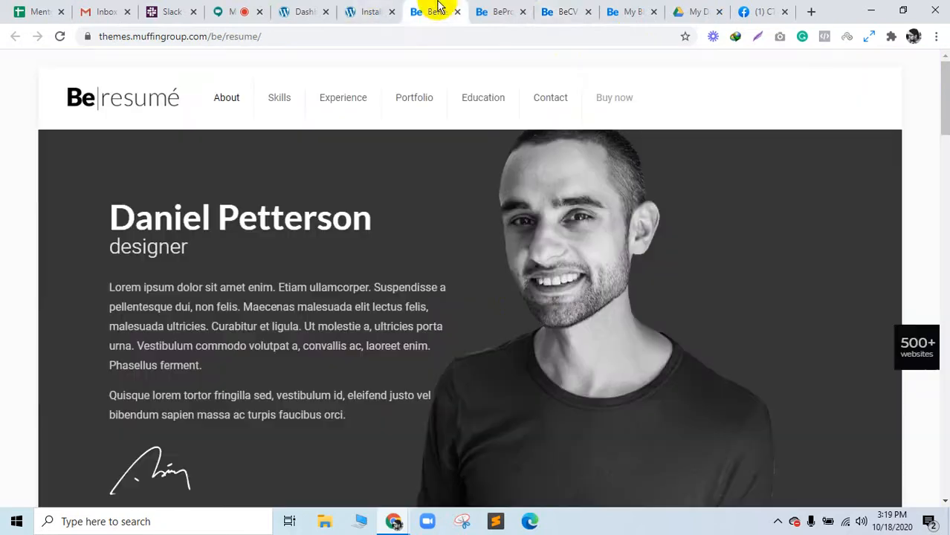
click(563, 11)
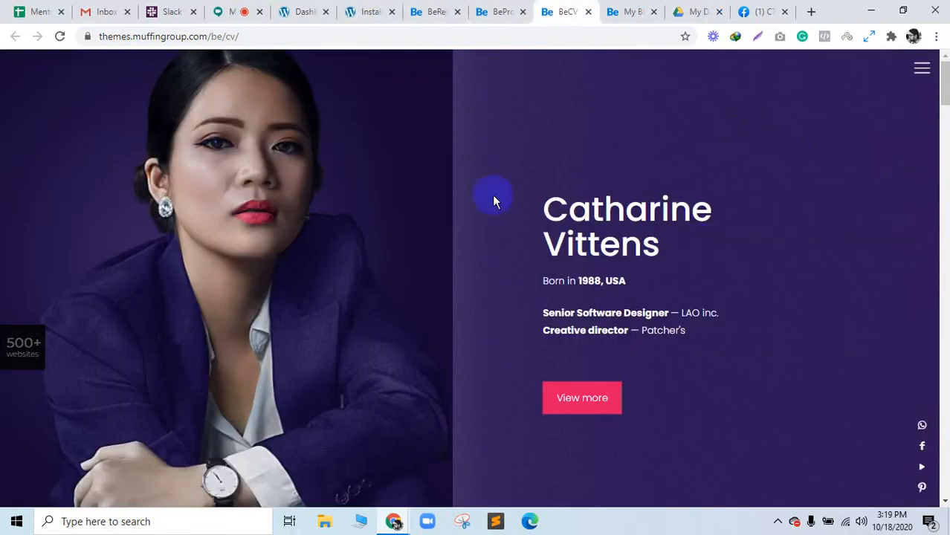
click(438, 9)
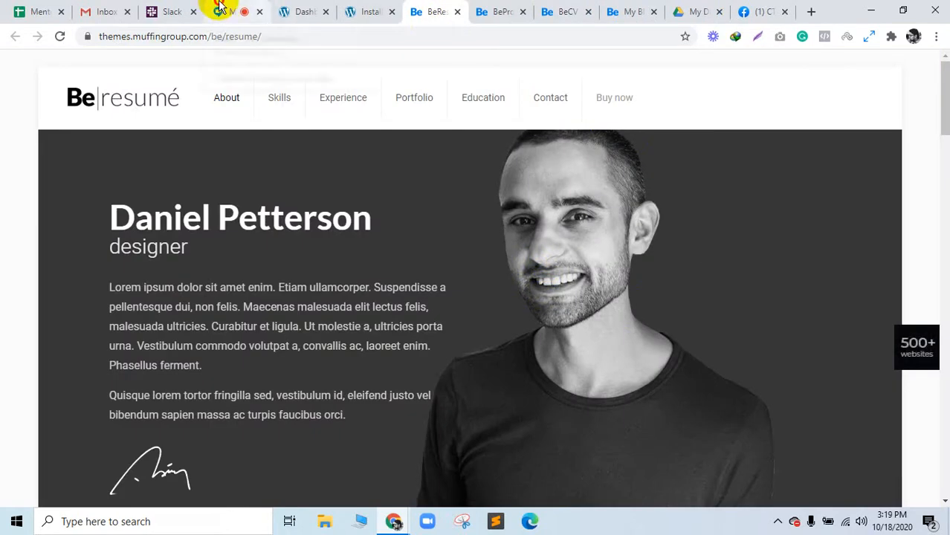
click(220, 9)
click(619, 318)
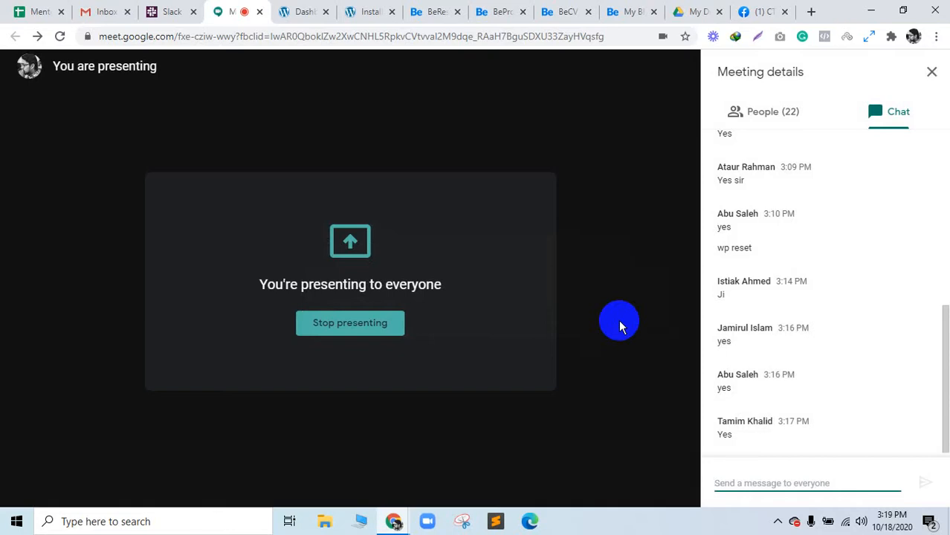
Look over the BeResume and BeProfile demos, then return to the WordPress dashboard
click(435, 10)
click(498, 9)
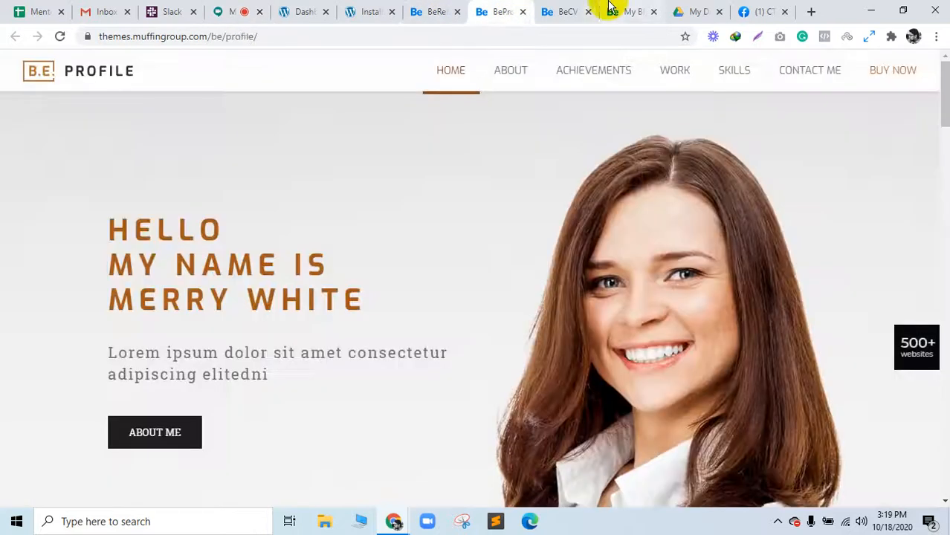
click(571, 9)
click(296, 6)
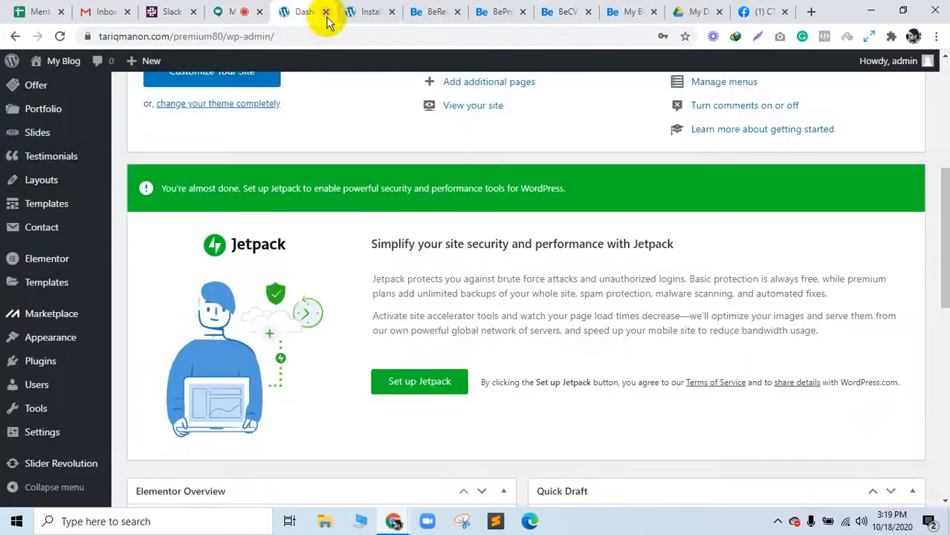
Open Betheme's Pre-built websites page and filter the templates to Business
scroll(15, 160, up, 5)
mouse_move(44, 197)
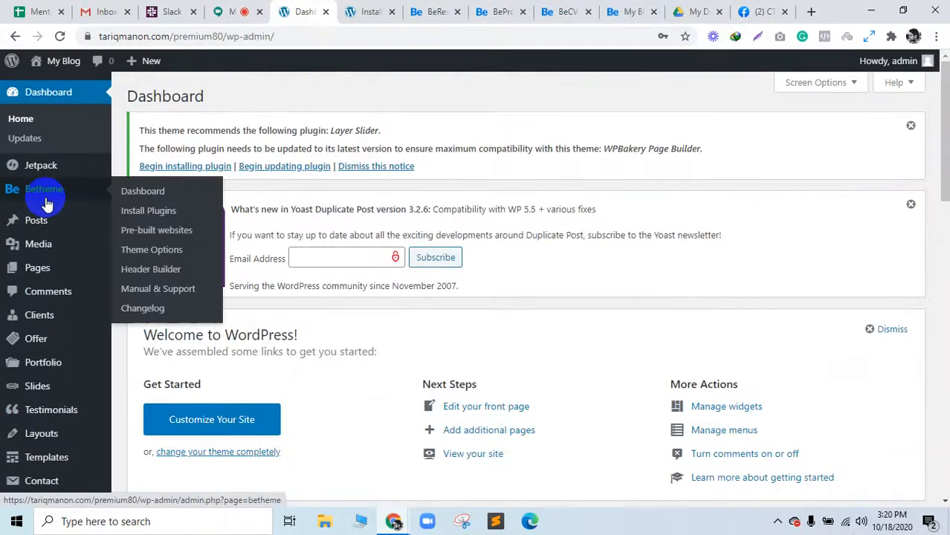
click(163, 232)
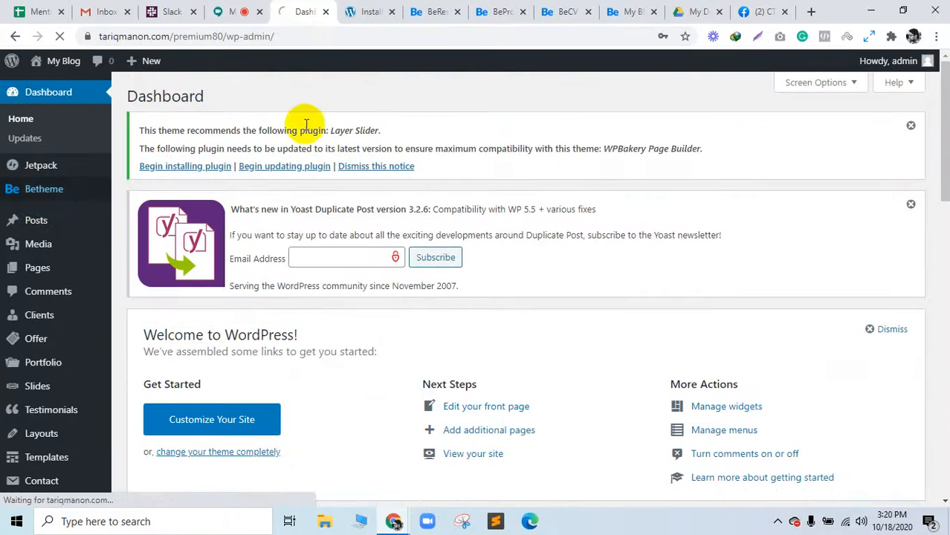
click(371, 11)
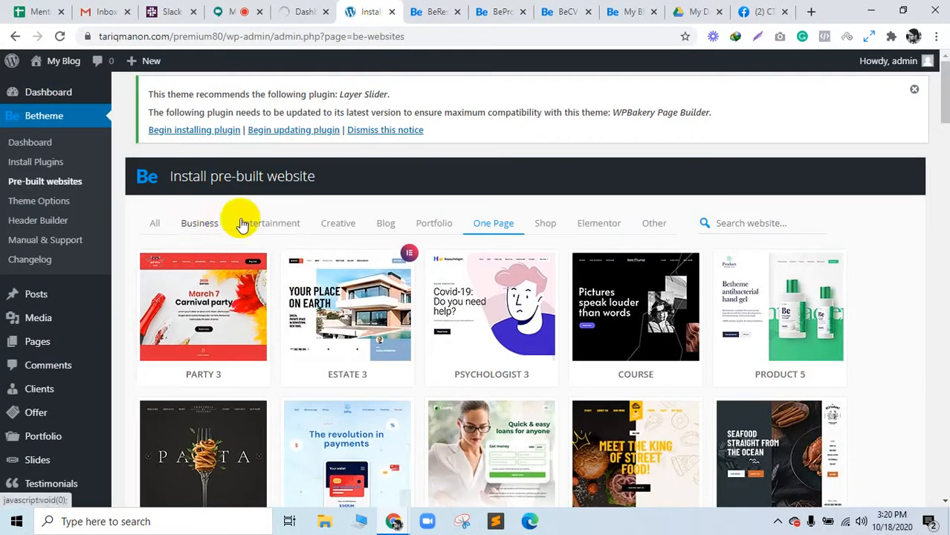
click(210, 232)
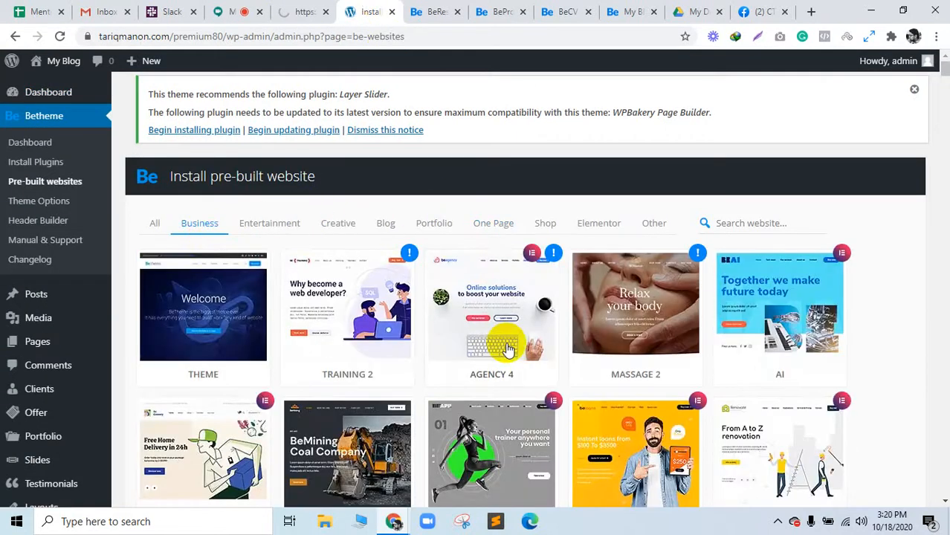
Try the Elementor filter, then switch the gallery back to Business templates
scroll(483, 350, down, 3)
scroll(716, 321, down, 5)
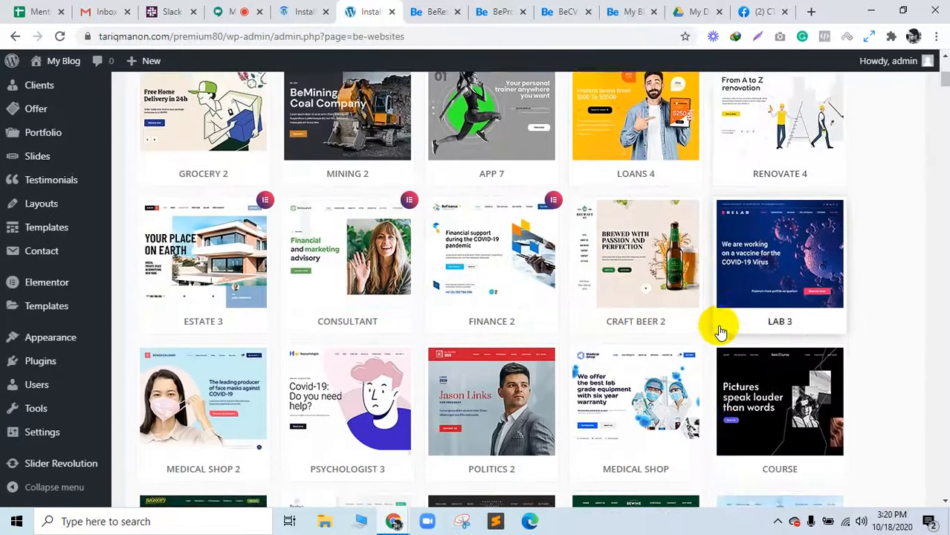
scroll(700, 329, down, 5)
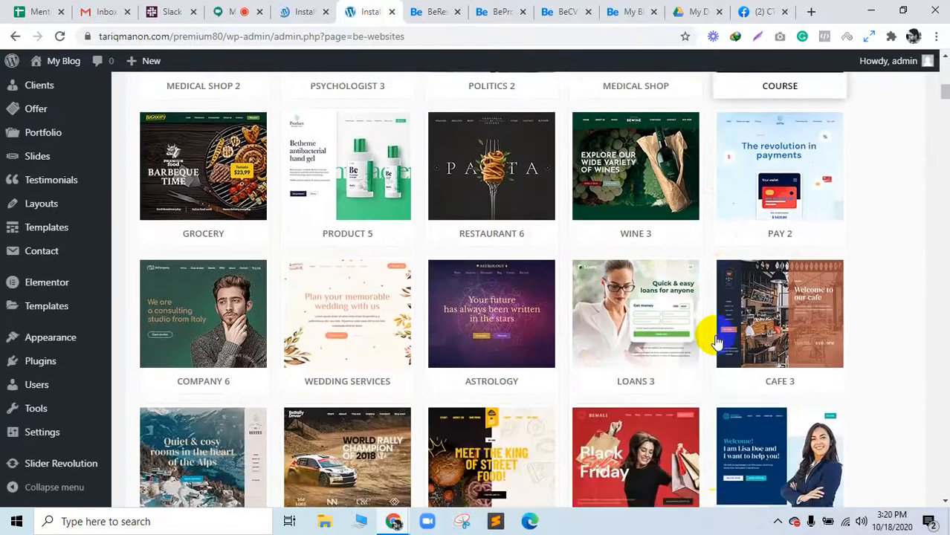
scroll(716, 335, up, 12)
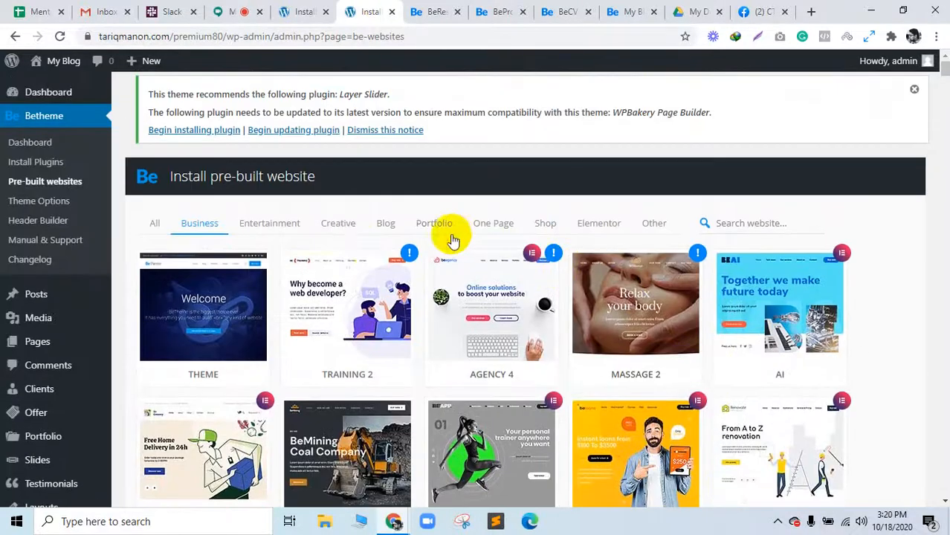
click(608, 223)
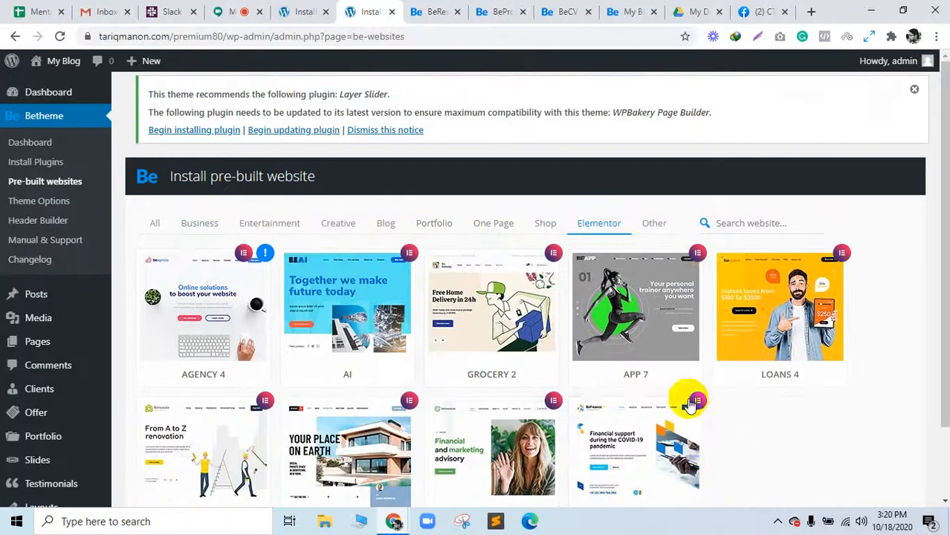
scroll(615, 451, down, 2)
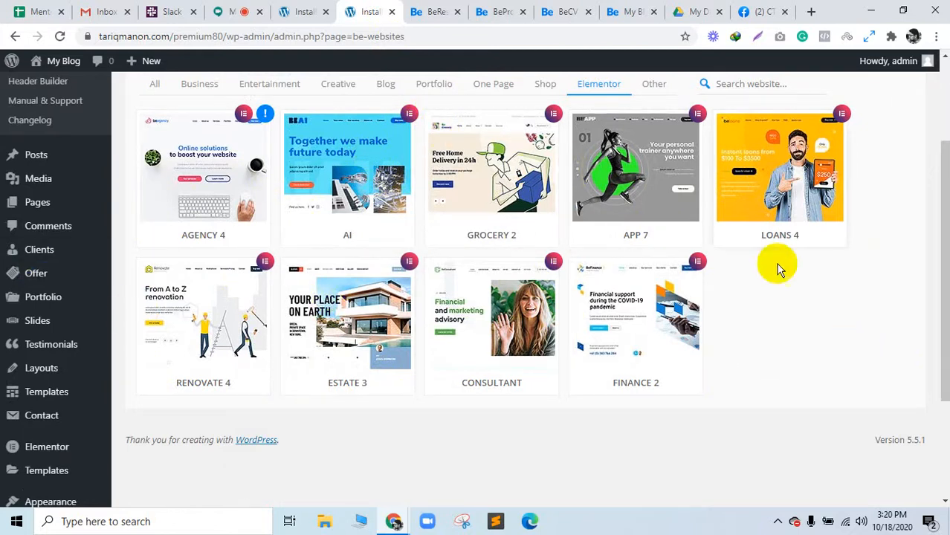
scroll(335, 272, up, 2)
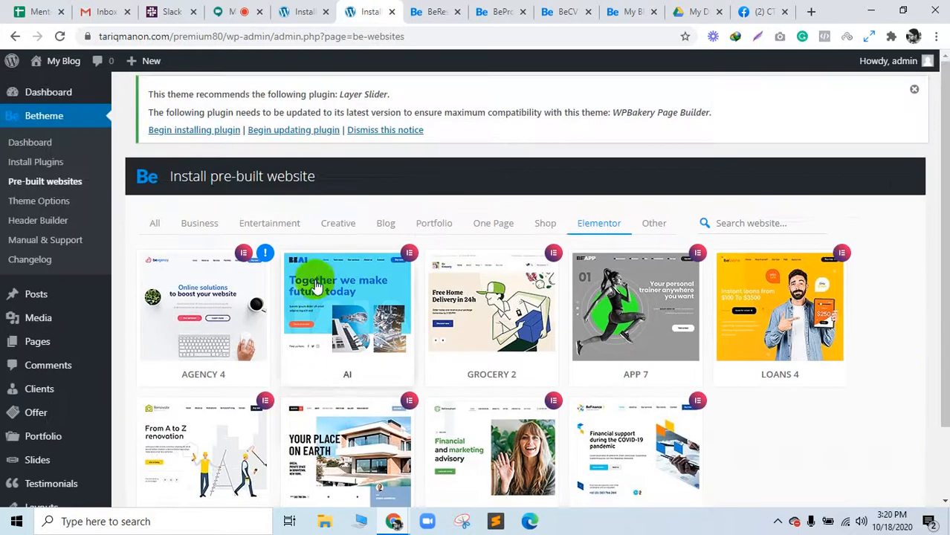
click(200, 224)
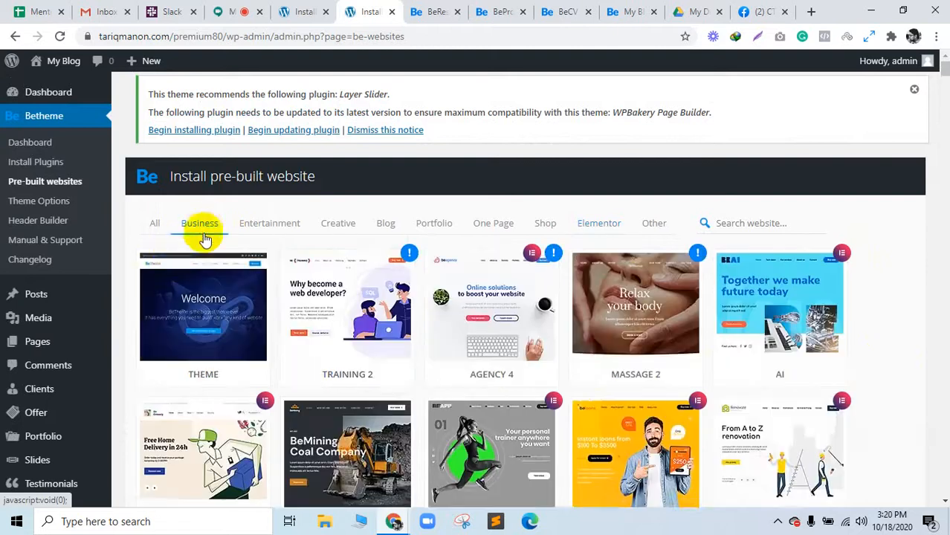
Scroll the Business templates down past Photography 2, Dentist 3, Sitter 2 and Gym 3, then open the find bar
scroll(600, 410, down, 6)
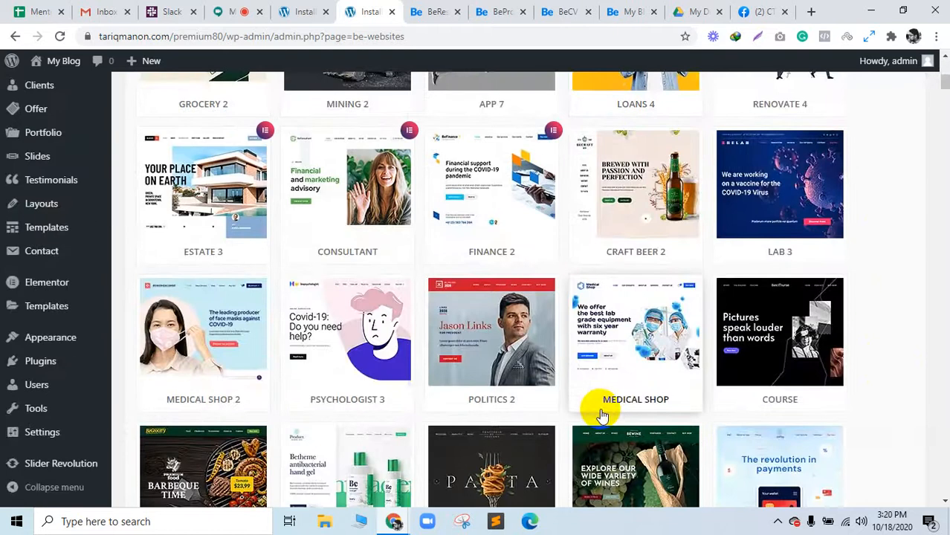
scroll(509, 260, down, 3)
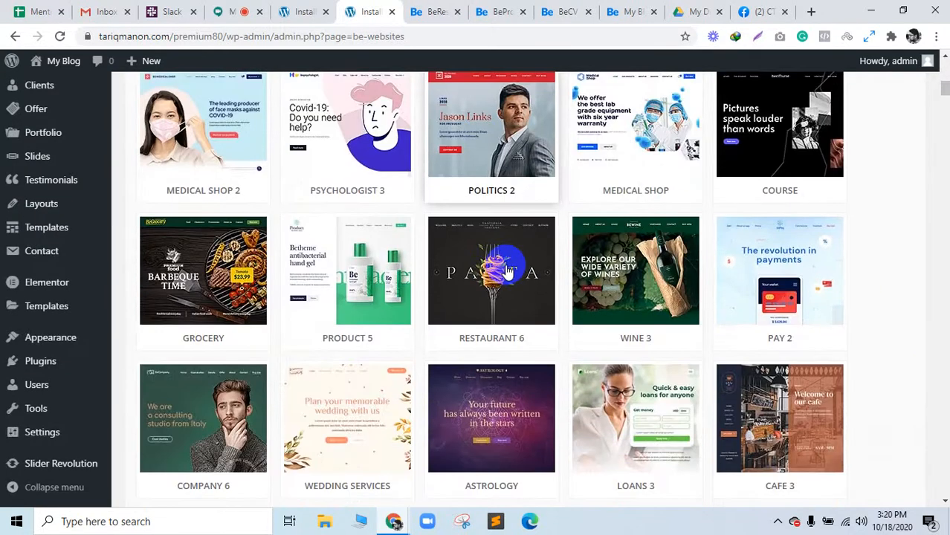
scroll(506, 268, up, 5)
scroll(506, 268, up, 3)
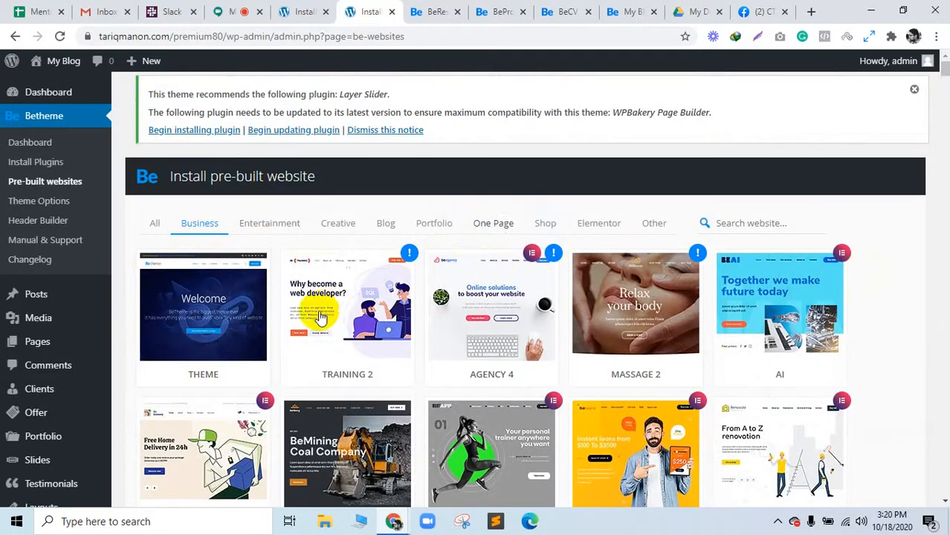
scroll(245, 344, down, 5)
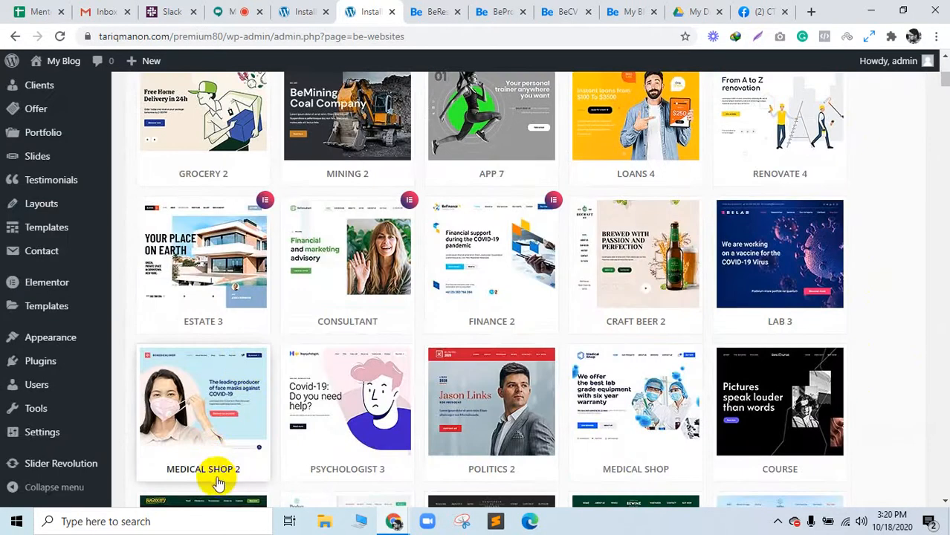
scroll(684, 422, down, 1)
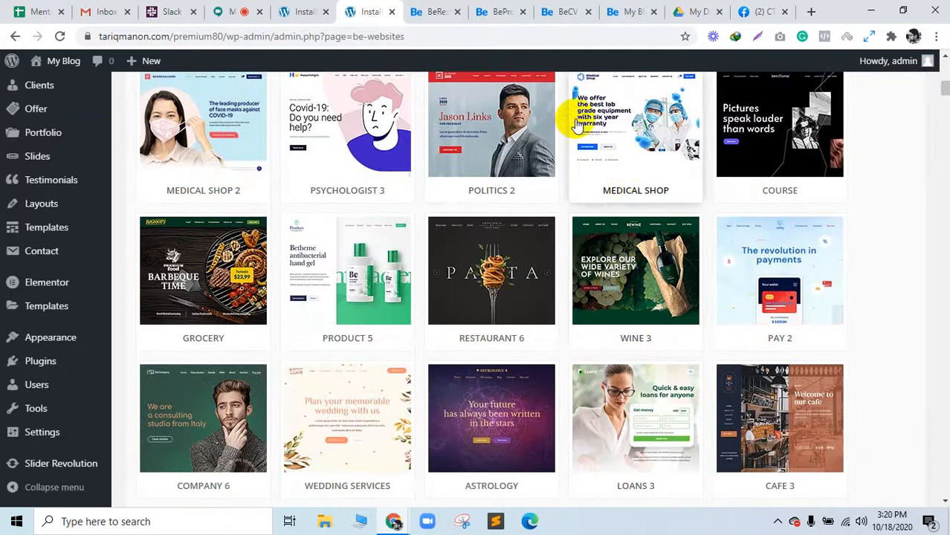
scroll(812, 365, down, 2)
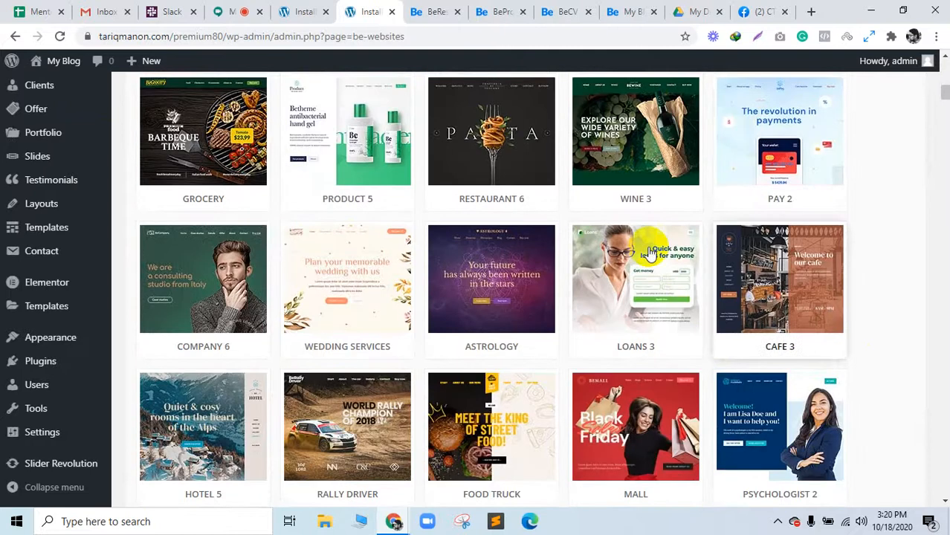
scroll(430, 339, down, 2)
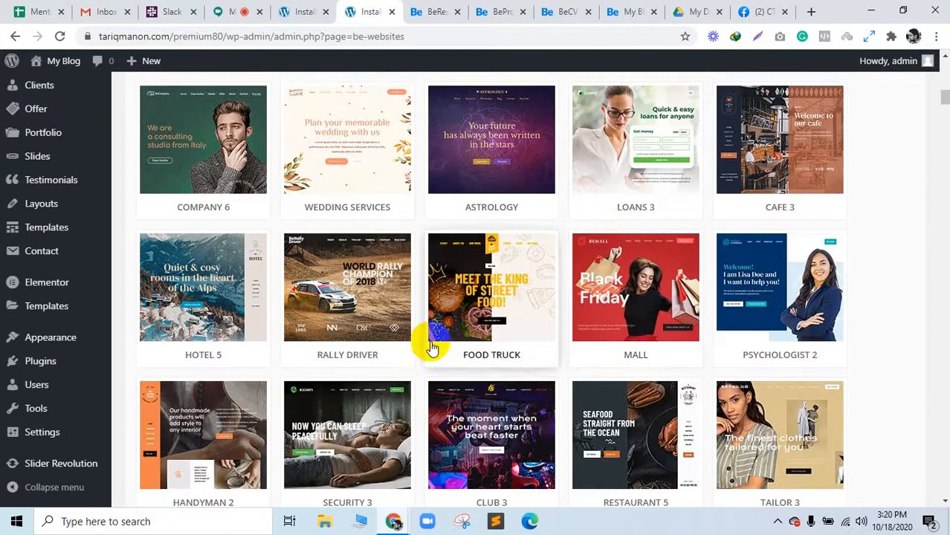
scroll(580, 327, down, 3)
scroll(586, 331, down, 3)
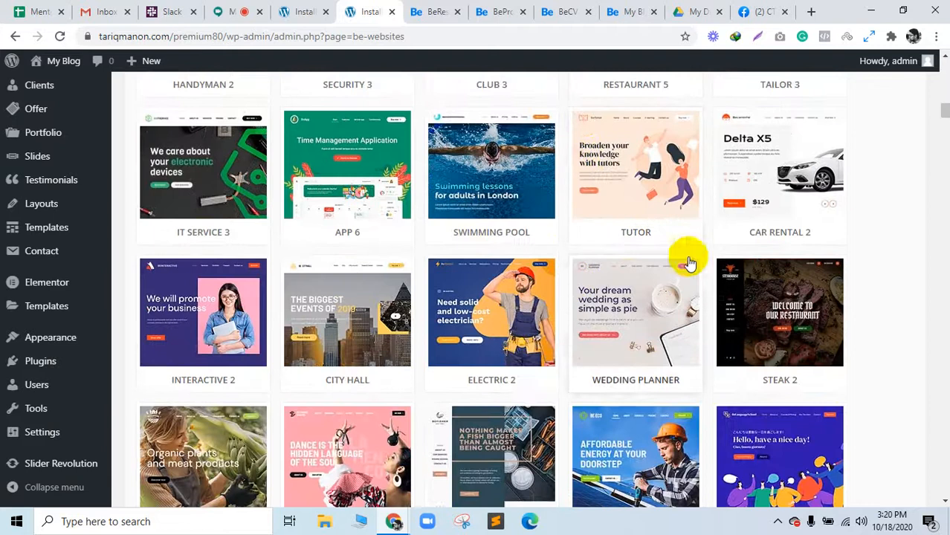
scroll(697, 268, down, 5)
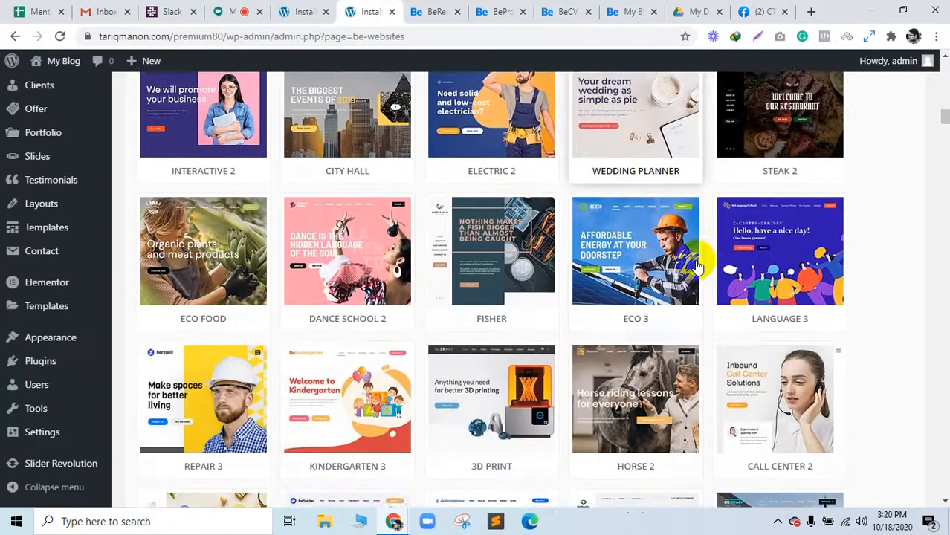
scroll(697, 268, down, 6)
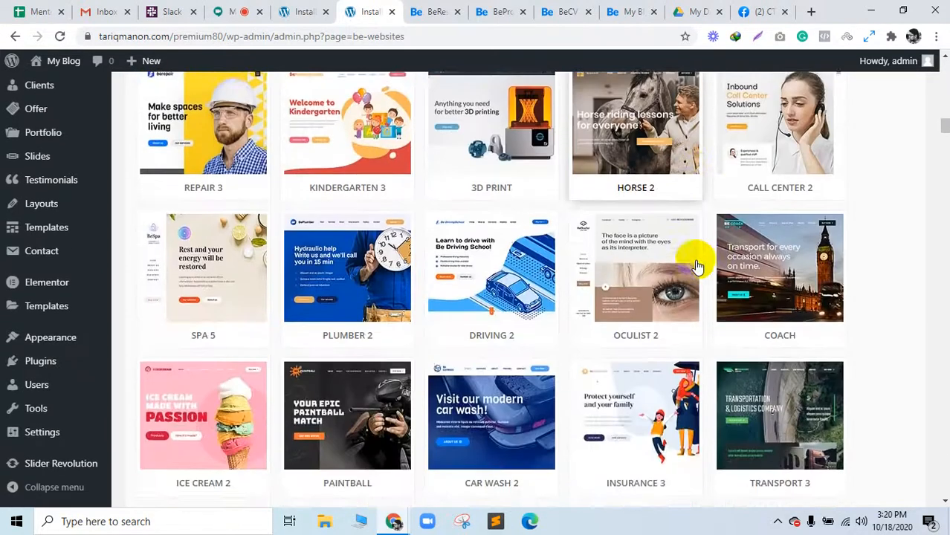
scroll(696, 267, down, 4)
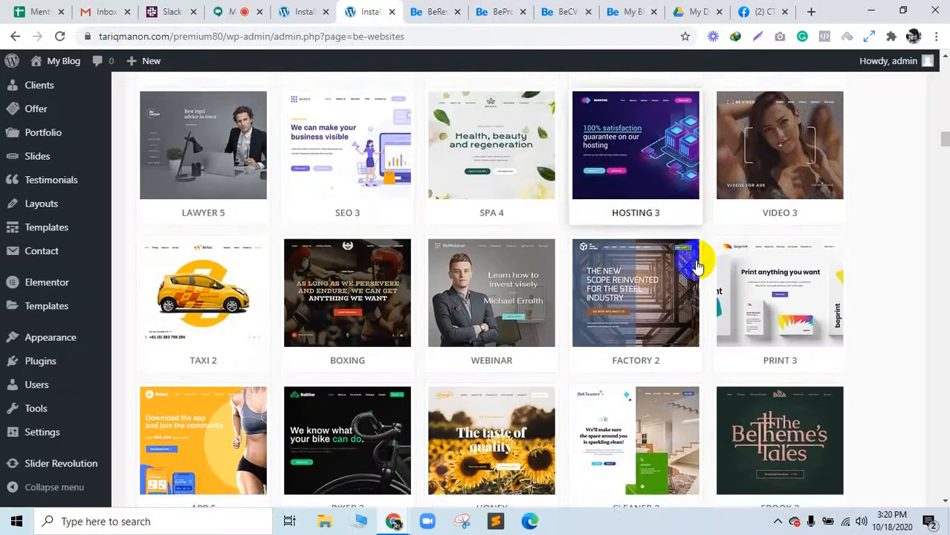
scroll(697, 267, down, 5)
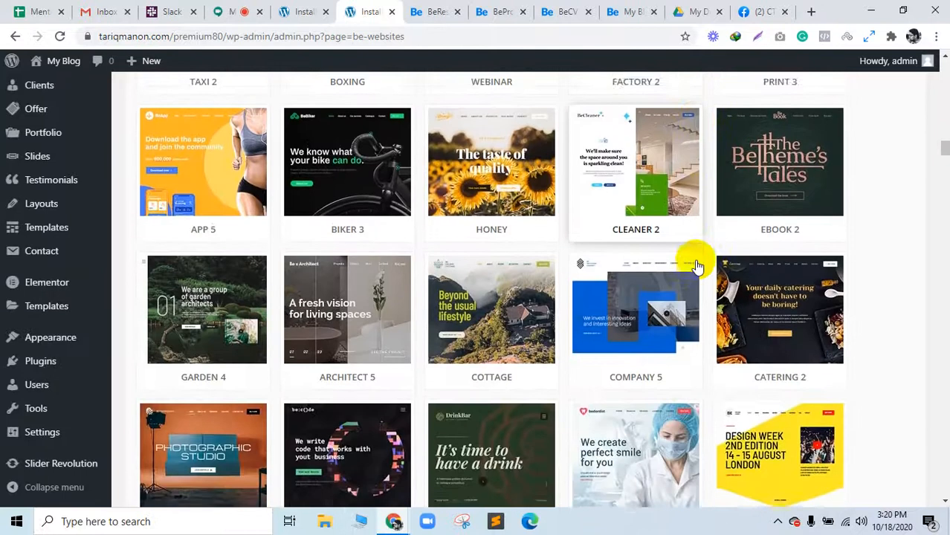
key(ctrl+f)
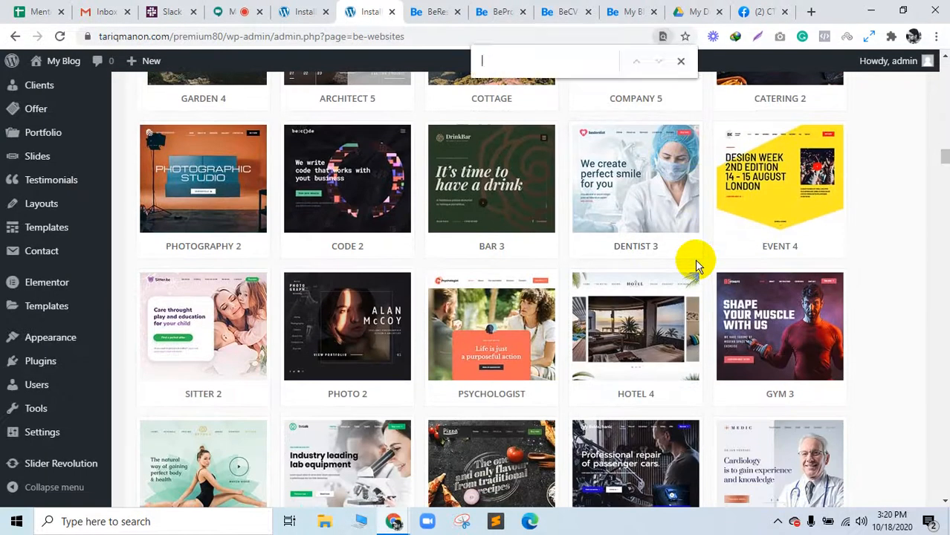
Search the page for 'ser' to reach IT SERVICE 3 and open its live preview in a new tab
text(service)
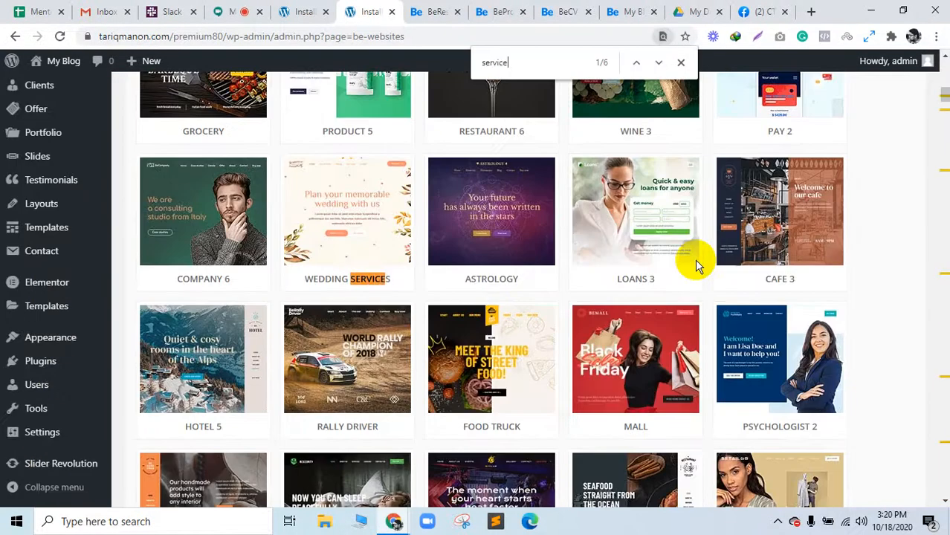
key(Return)
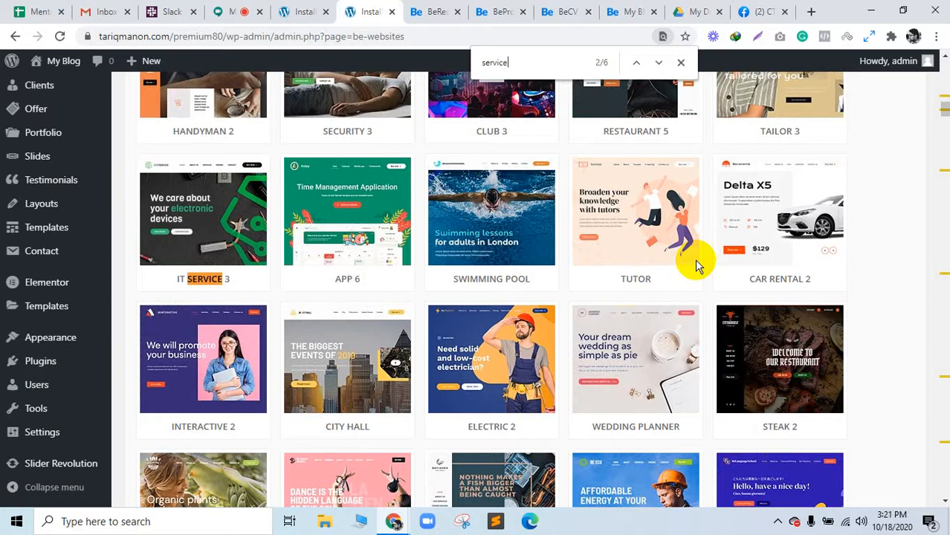
click(206, 212)
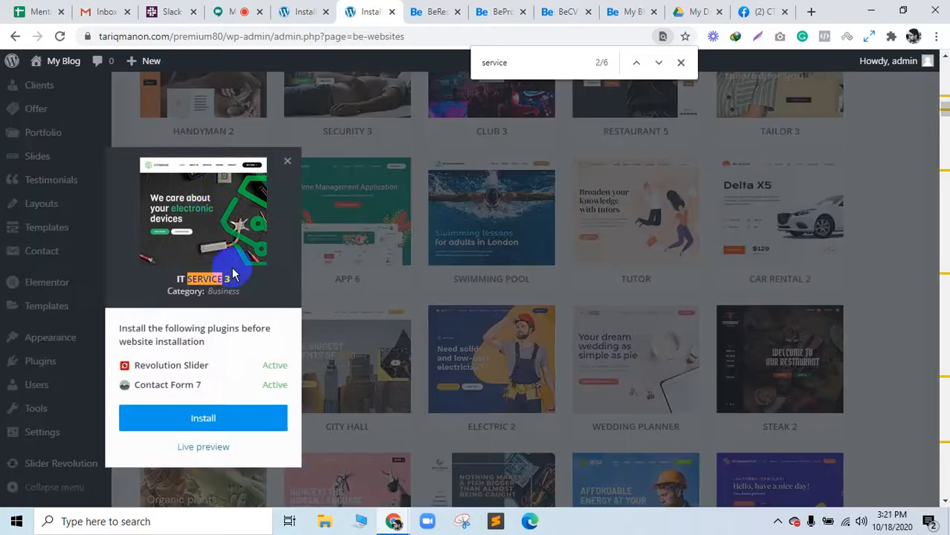
middle_click(203, 446)
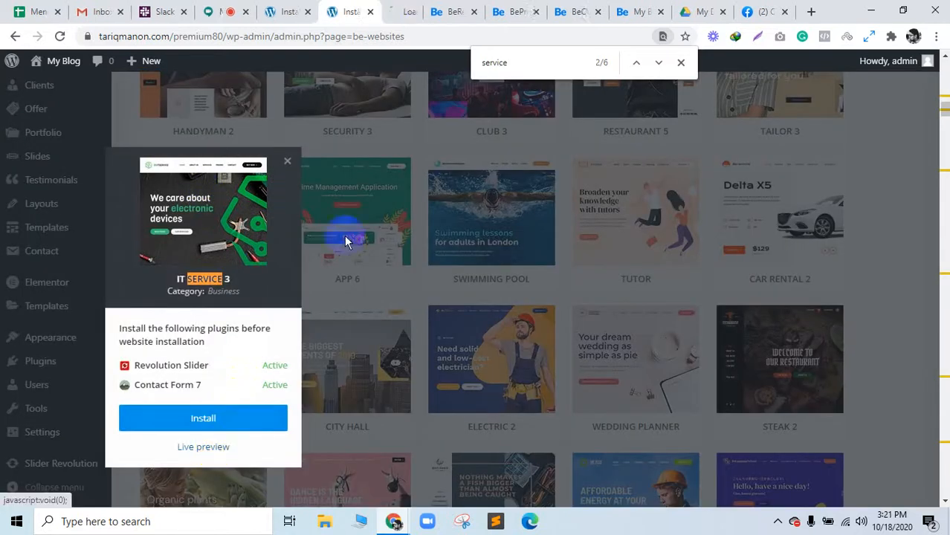
click(413, 12)
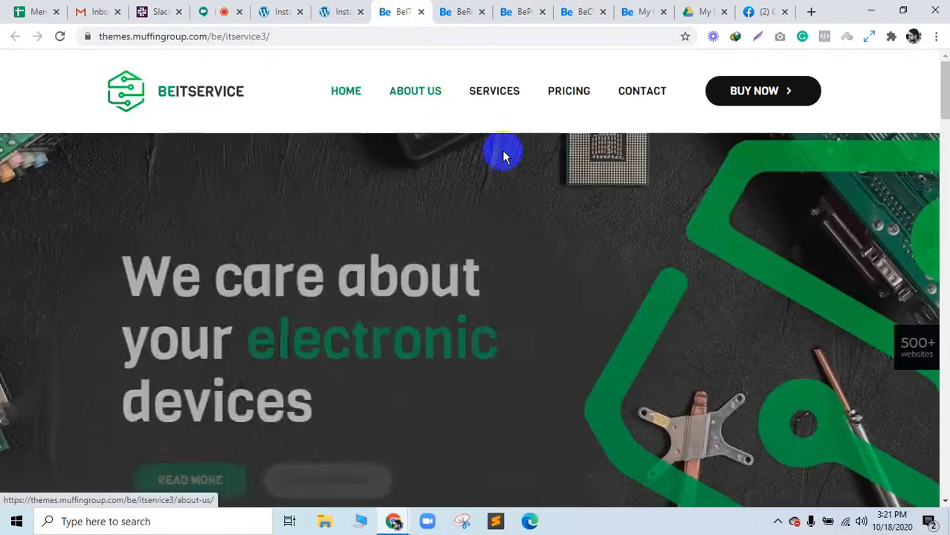
Scroll the IT Service 3 demo home page, open its About us page, then go back to the Dashboard
scroll(581, 291, down, 4)
scroll(581, 298, down, 15)
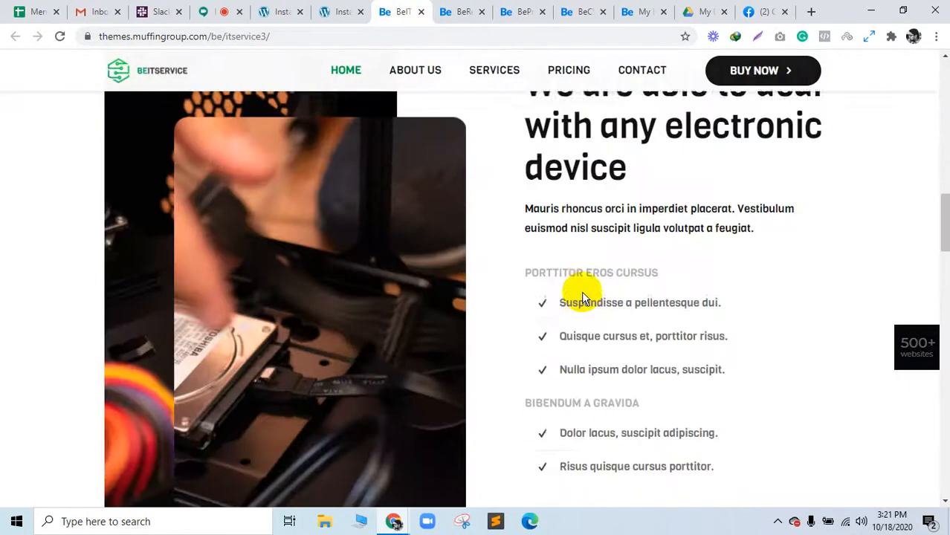
scroll(587, 299, down, 10)
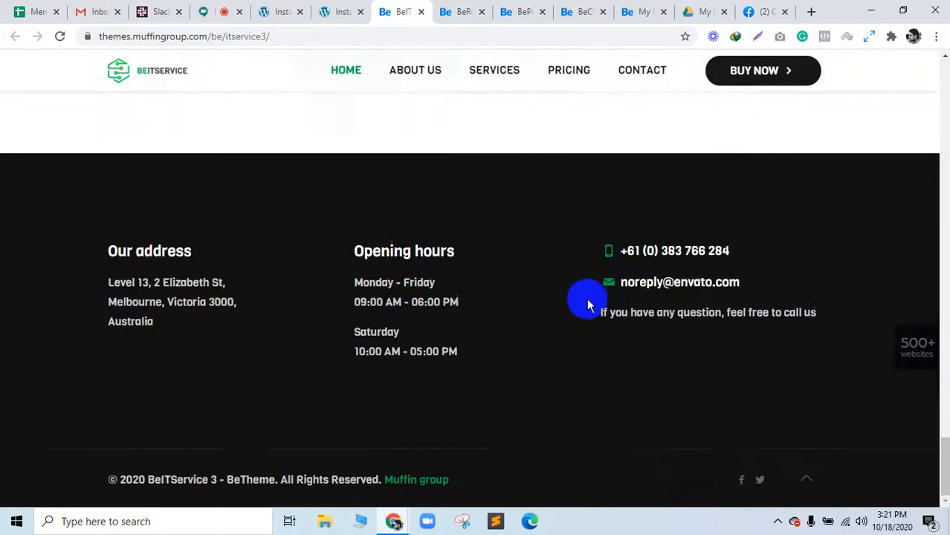
scroll(587, 299, up, 10)
scroll(587, 298, up, 15)
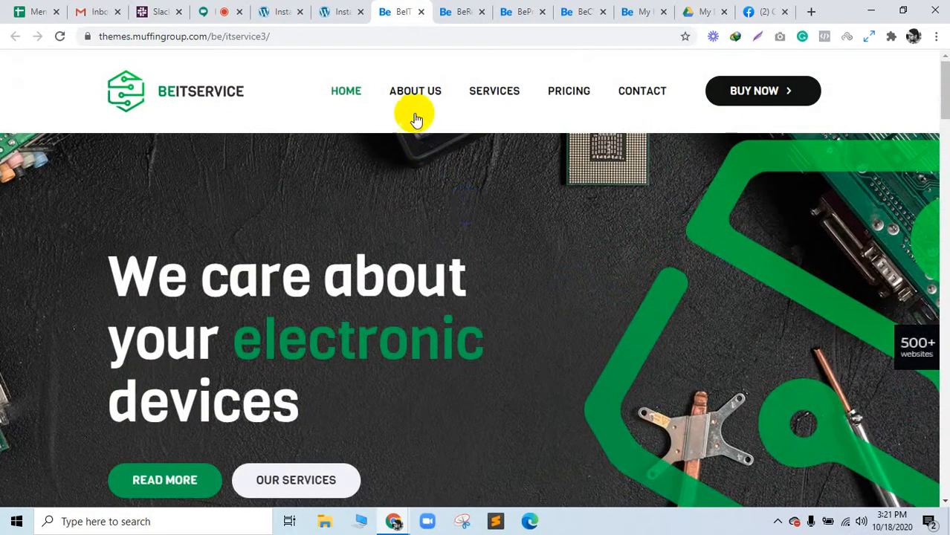
click(420, 95)
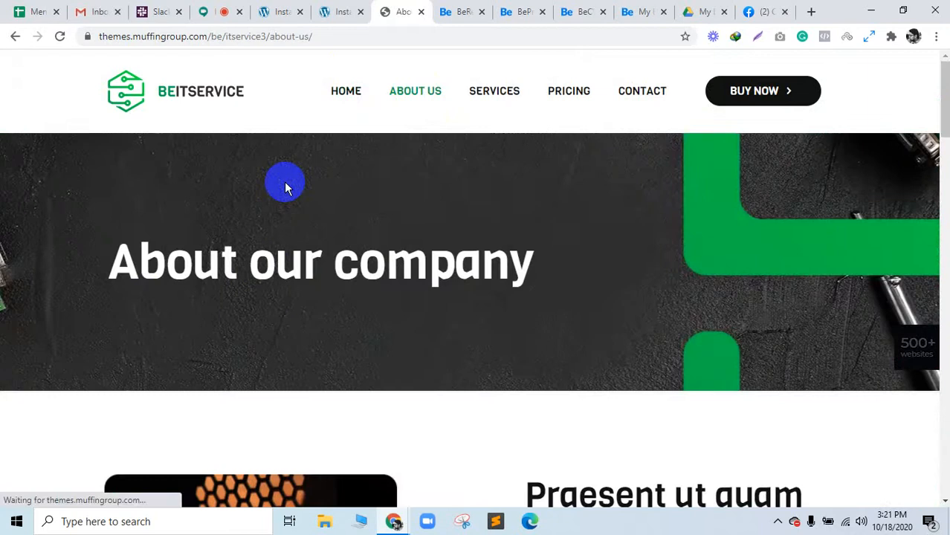
click(286, 11)
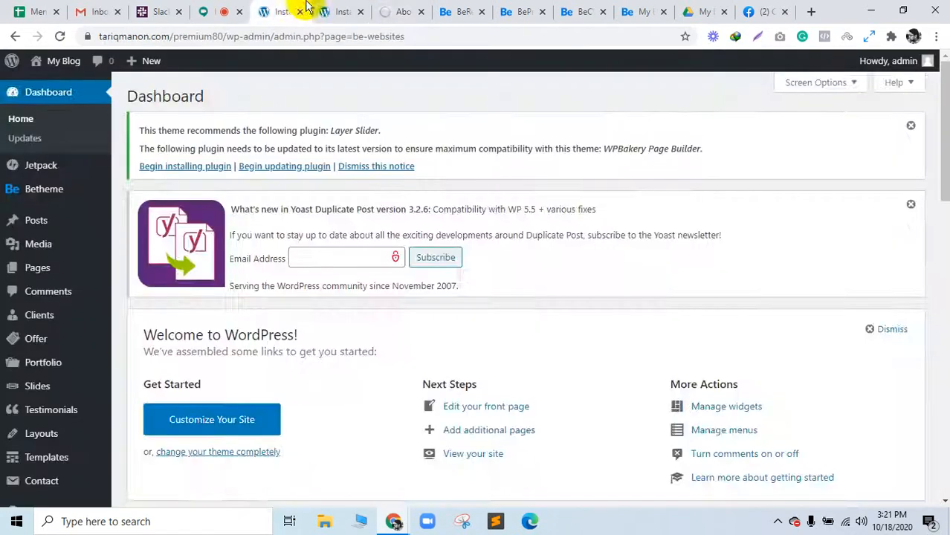
Install IT Service 3 as a complete pre-built website, past the database reset notice
click(331, 11)
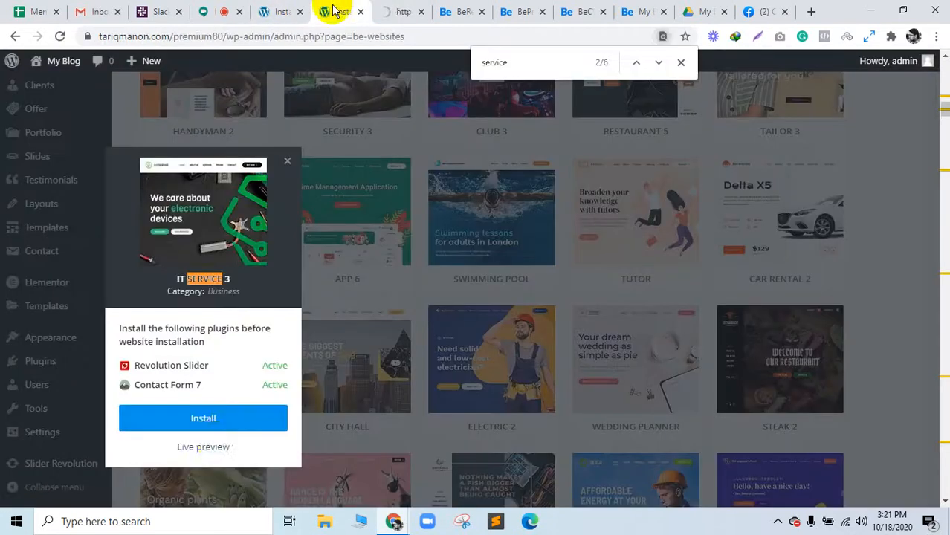
click(212, 422)
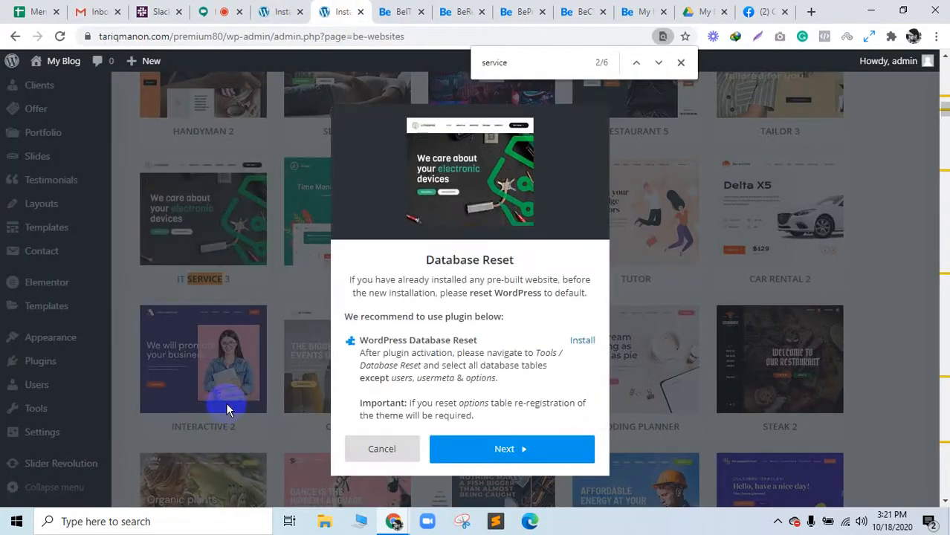
click(487, 462)
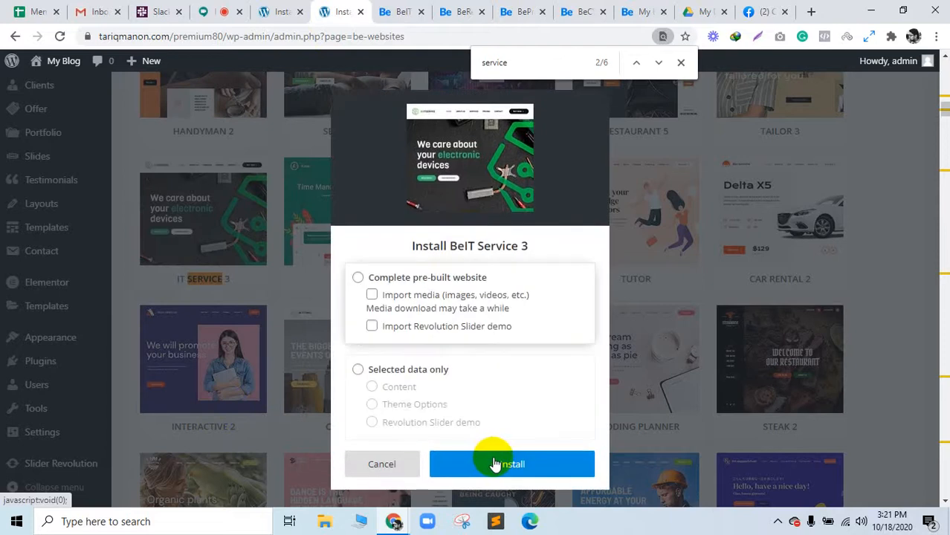
click(357, 277)
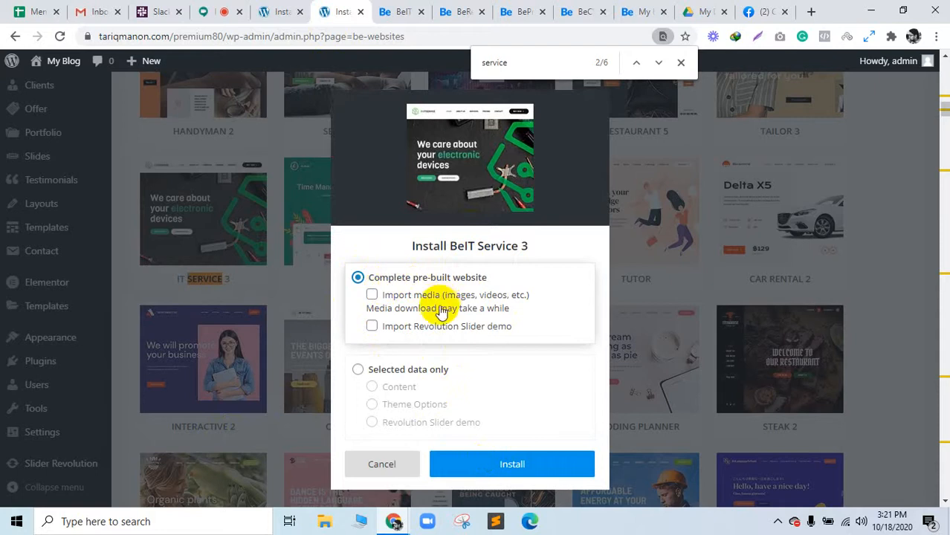
click(401, 11)
scroll(207, 421, down, 1)
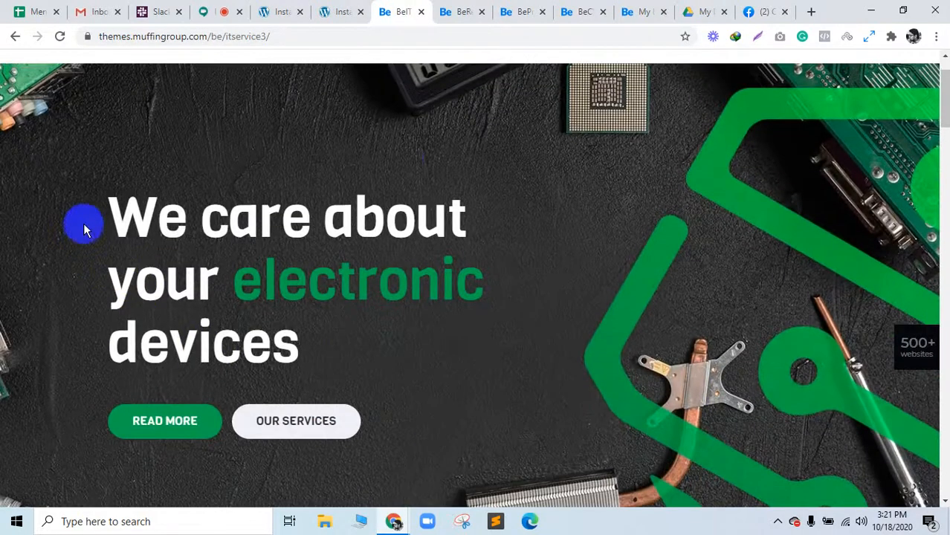
click(342, 11)
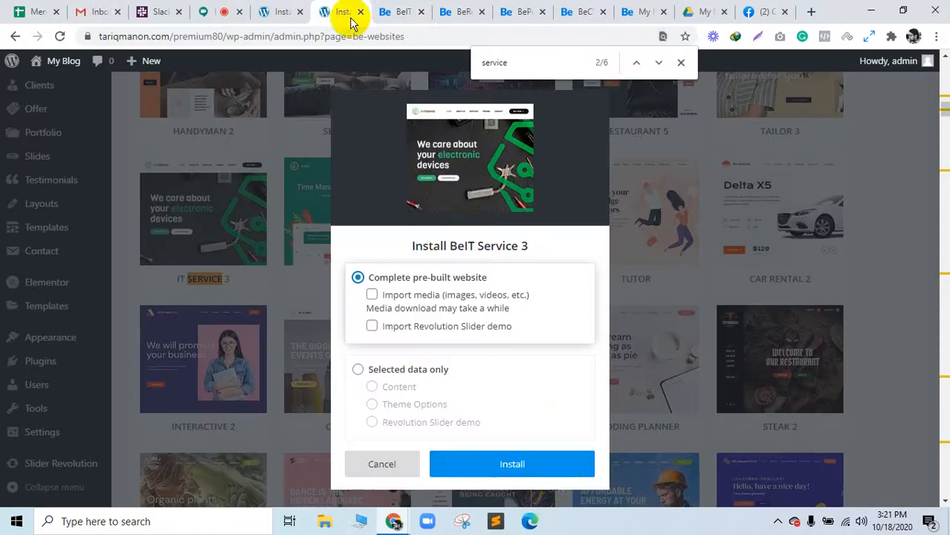
click(559, 474)
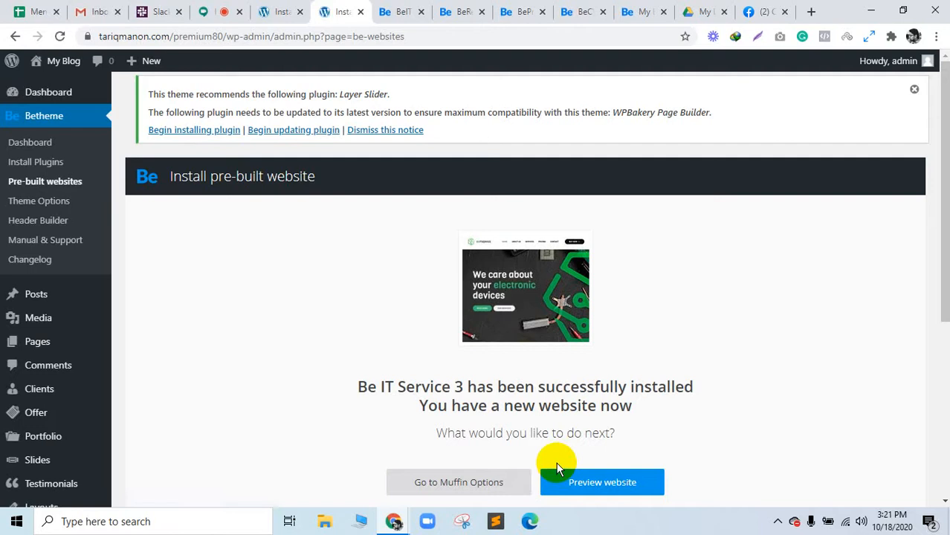
Preview the newly installed site and compare it with the original BeIT Service 3 demo
click(602, 483)
click(382, 9)
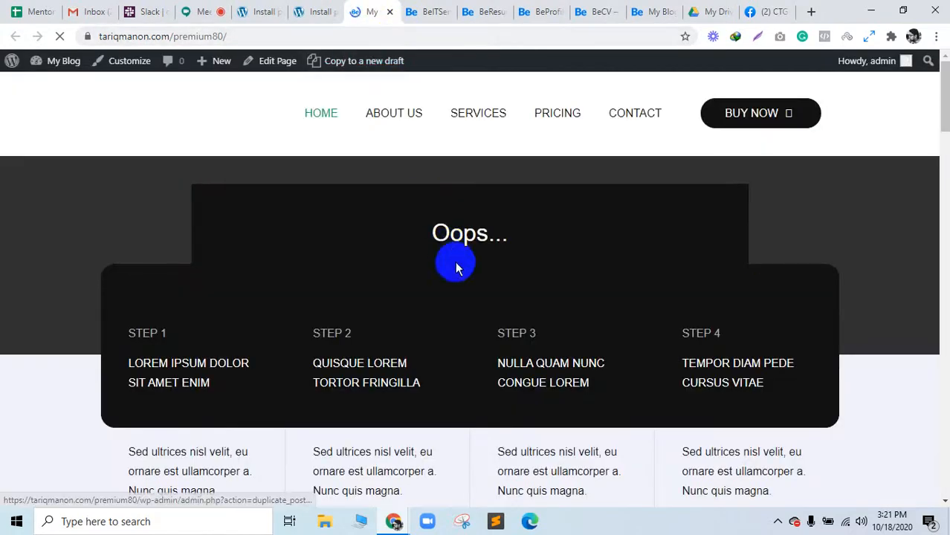
click(437, 12)
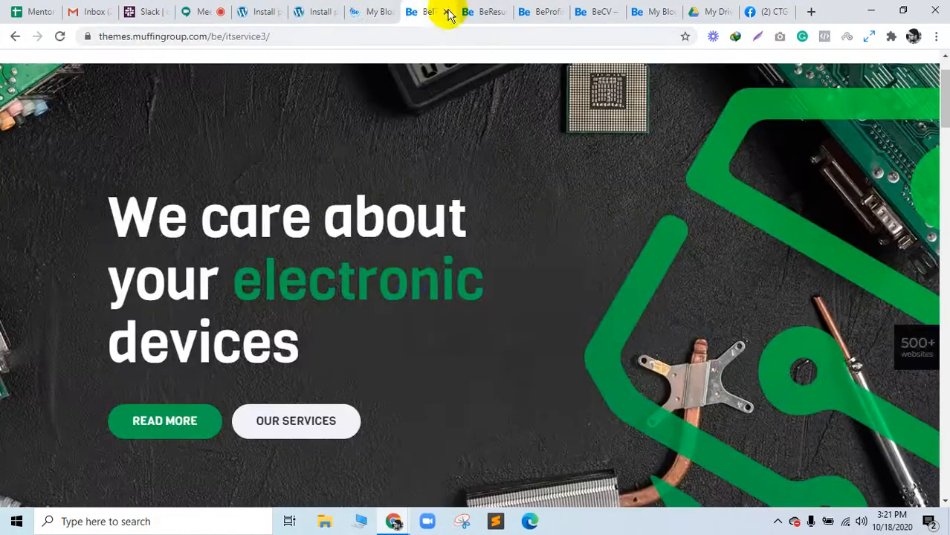
scroll(335, 297, down, 3)
scroll(403, 297, up, 4)
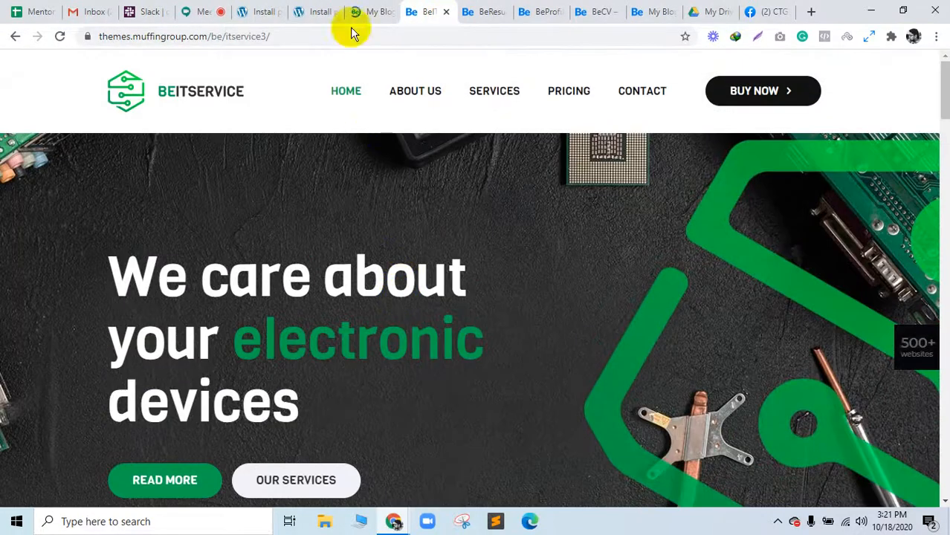
click(372, 9)
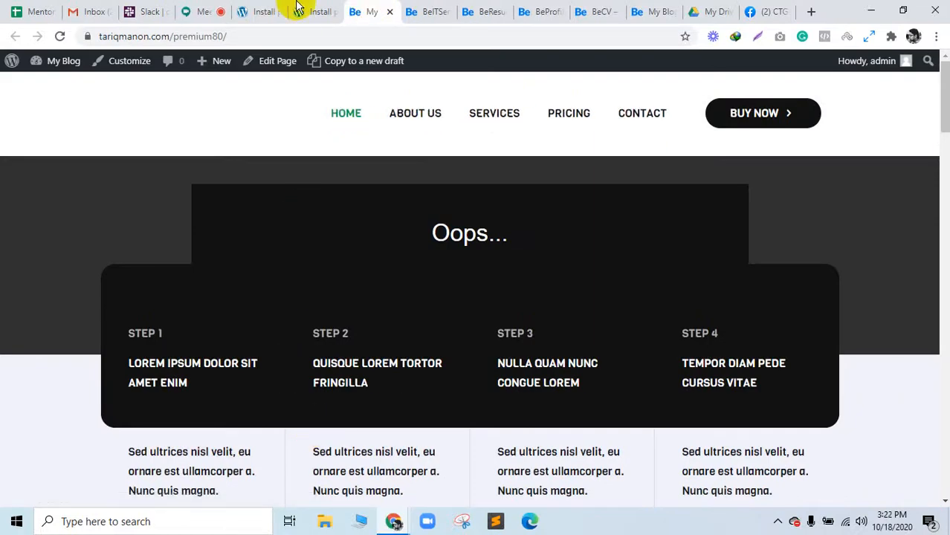
Return to the pre-built websites list in WordPress admin and scroll down the page
click(275, 9)
click(316, 12)
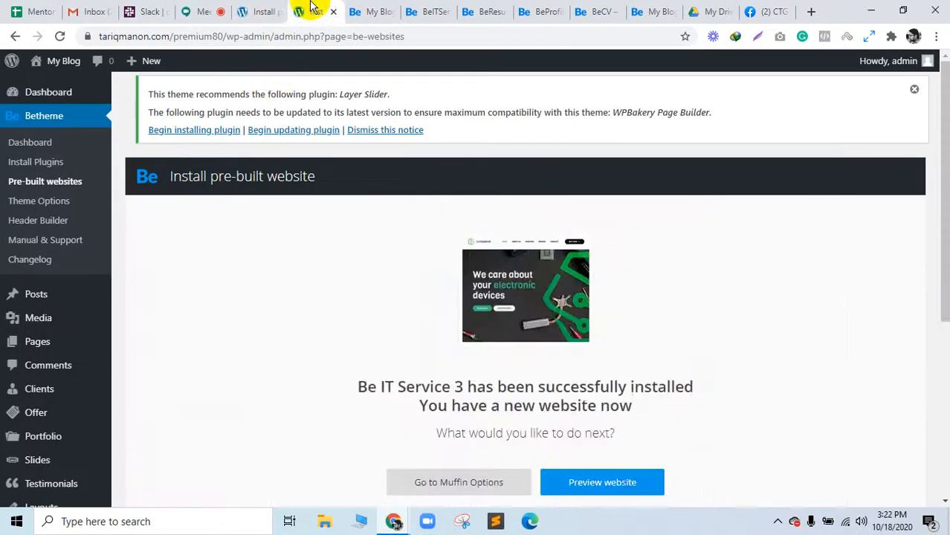
click(260, 11)
scroll(3, 475, down, 1)
scroll(48, 476, down, 8)
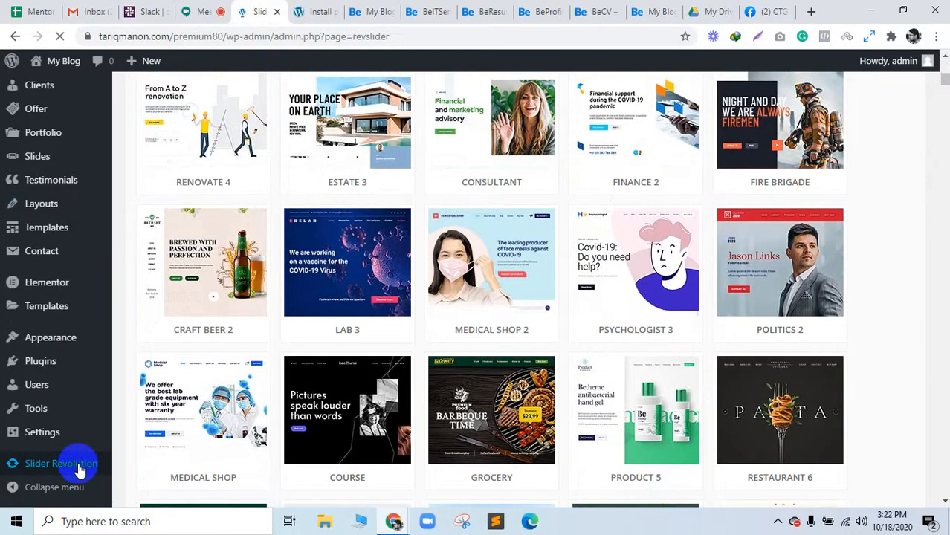
Start a manual slider module import in Slider Revolution
scroll(405, 370, down, 5)
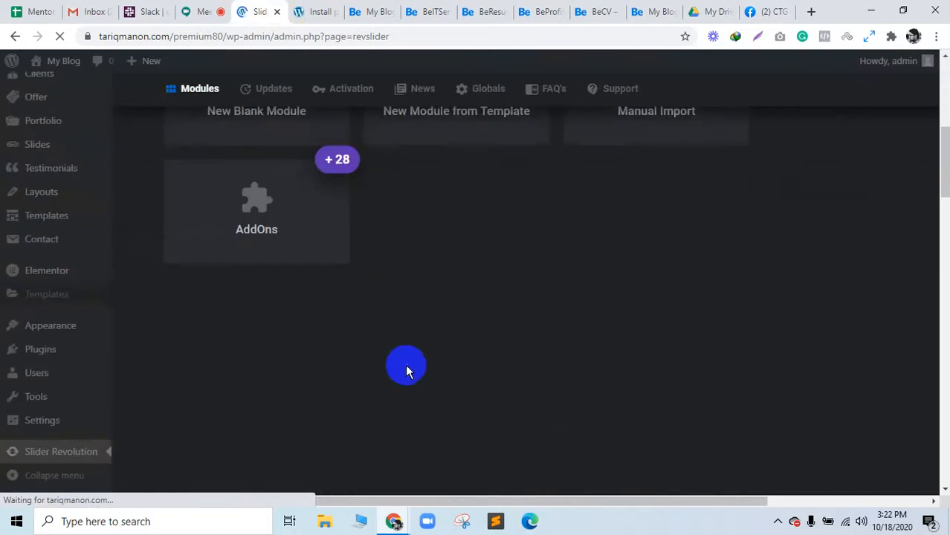
scroll(407, 371, down, 4)
scroll(382, 367, up, 9)
scroll(382, 368, down, 3)
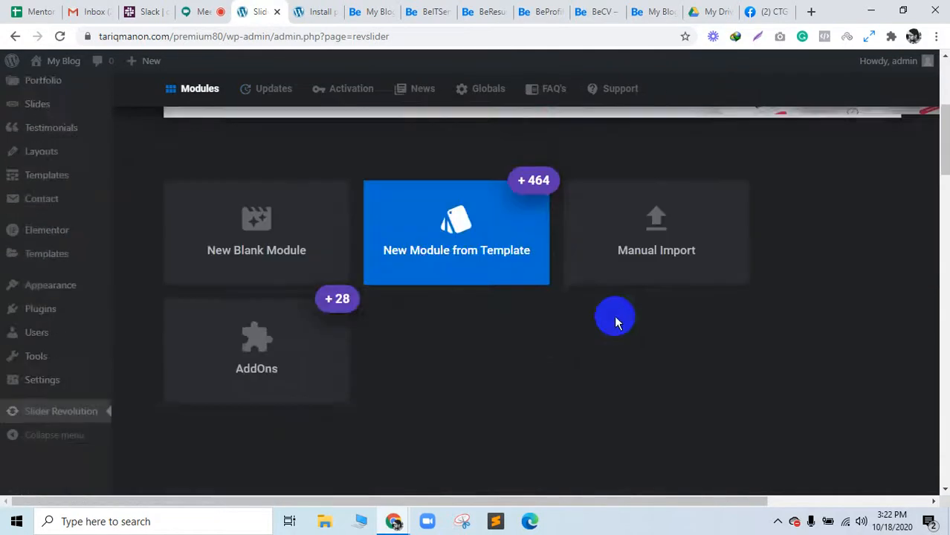
click(679, 240)
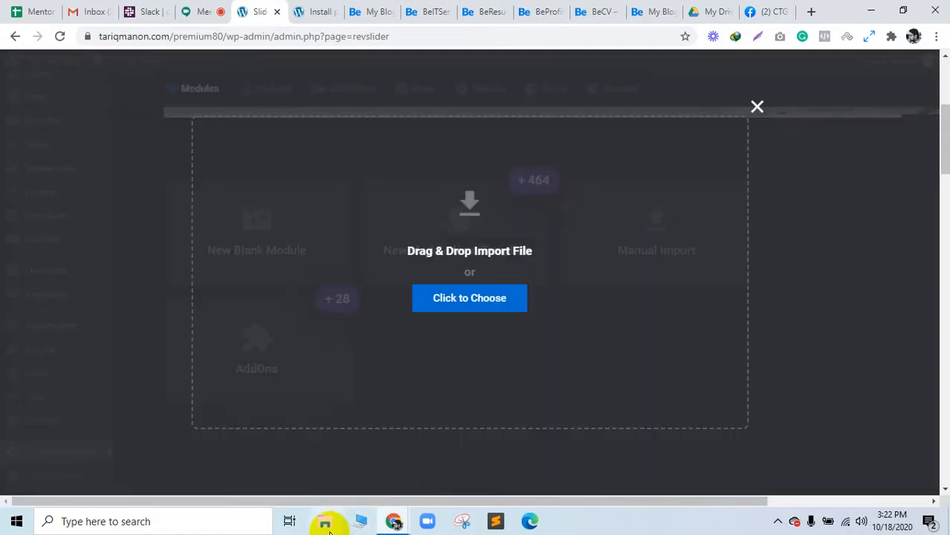
Browse Storage (D:) to the Betheme slider-revolution-demo demos folder of slider zips
click(467, 304)
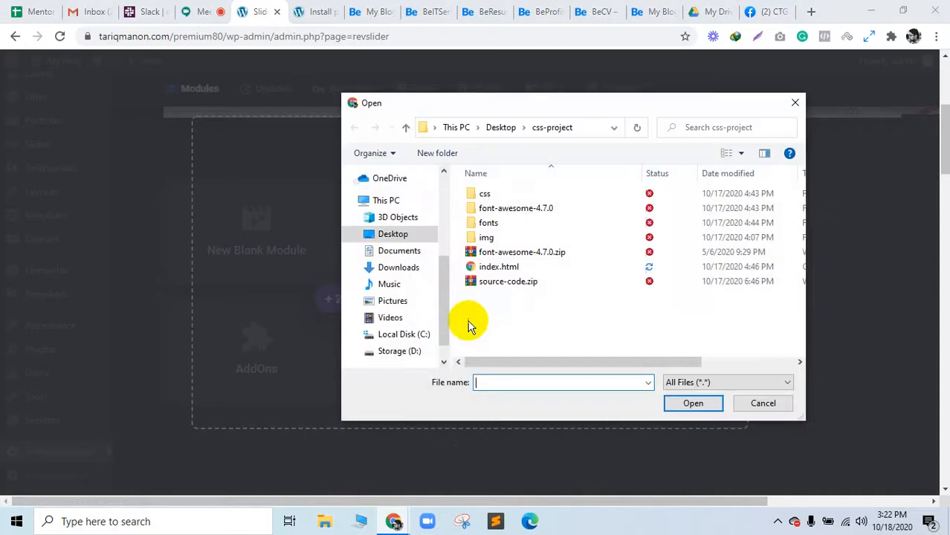
click(398, 351)
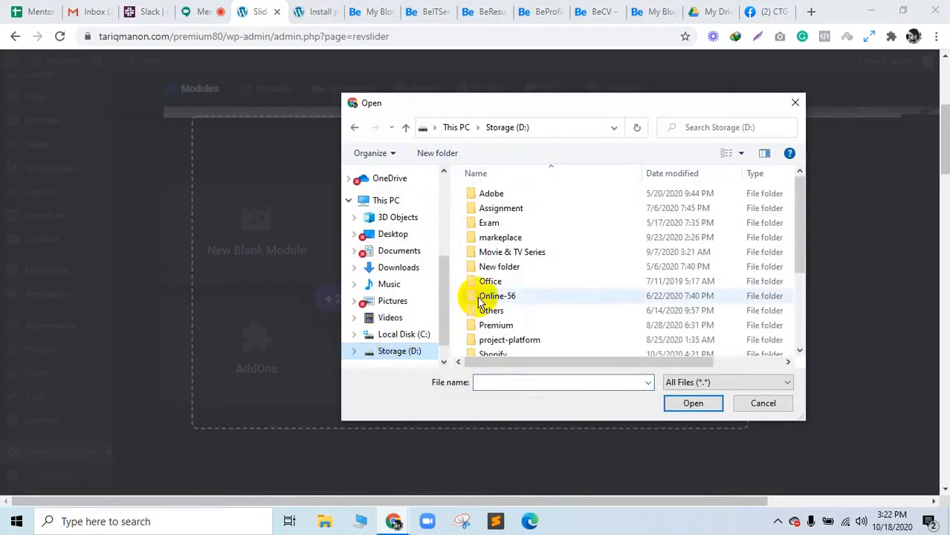
scroll(515, 325, down, 3)
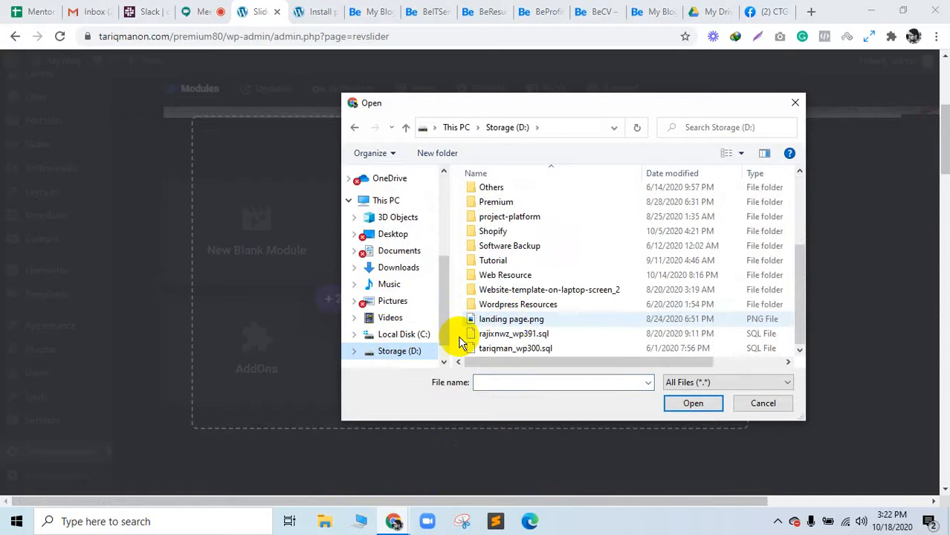
double_click(463, 305)
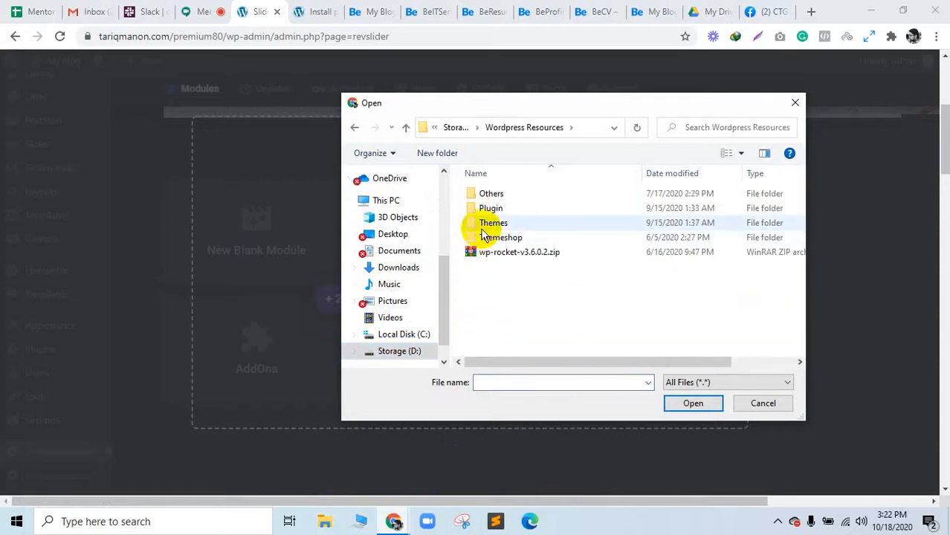
double_click(487, 224)
scroll(513, 297, down, 5)
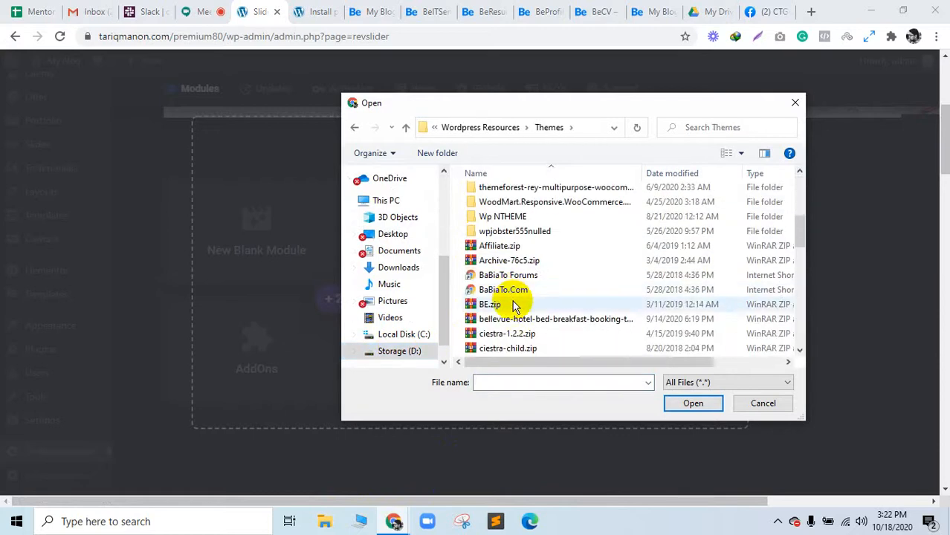
double_click(491, 220)
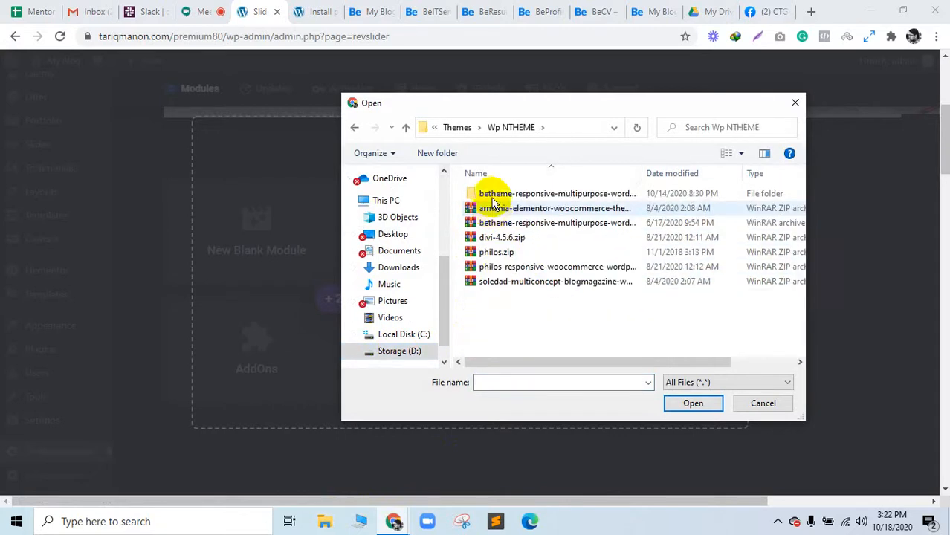
double_click(492, 194)
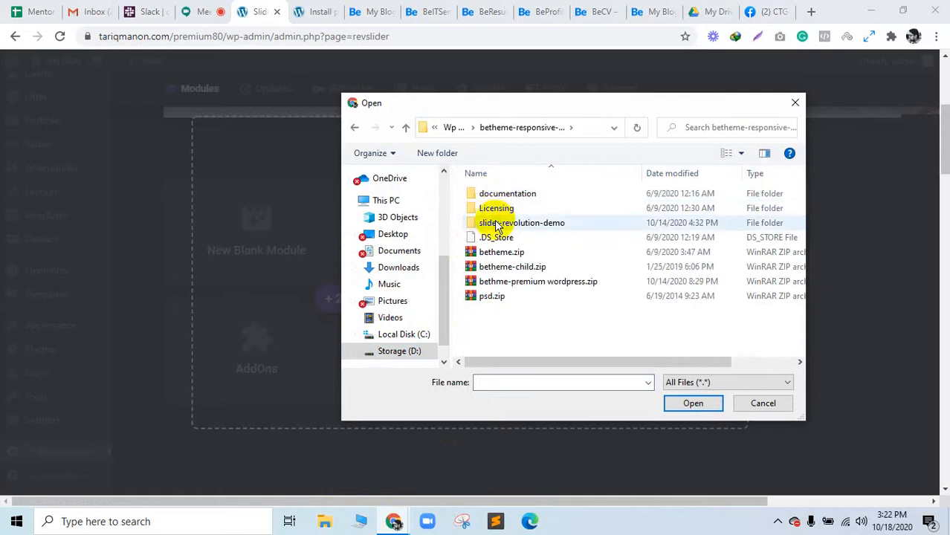
double_click(492, 223)
click(492, 195)
double_click(491, 197)
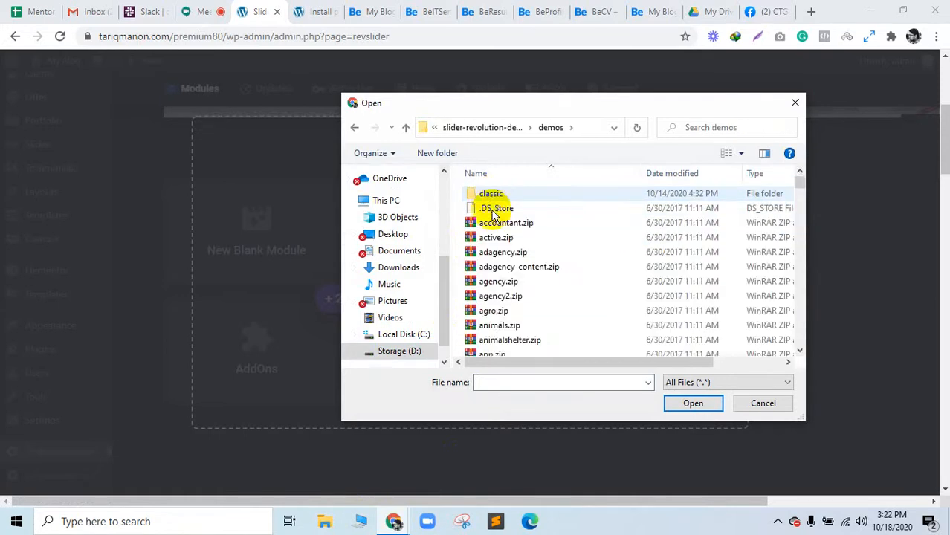
scroll(520, 256, down, 8)
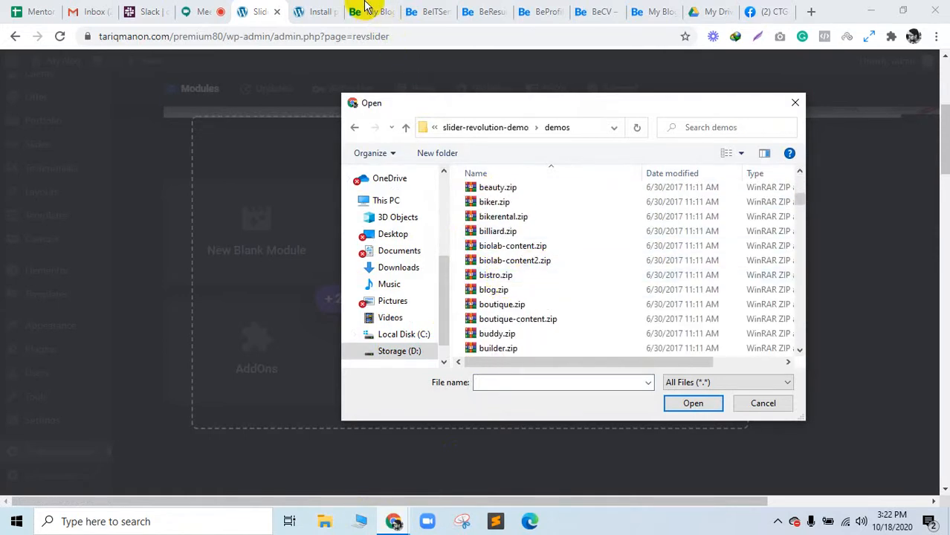
Cancel the file picker and compare the homepage with the BeITService 3 demo page
click(767, 402)
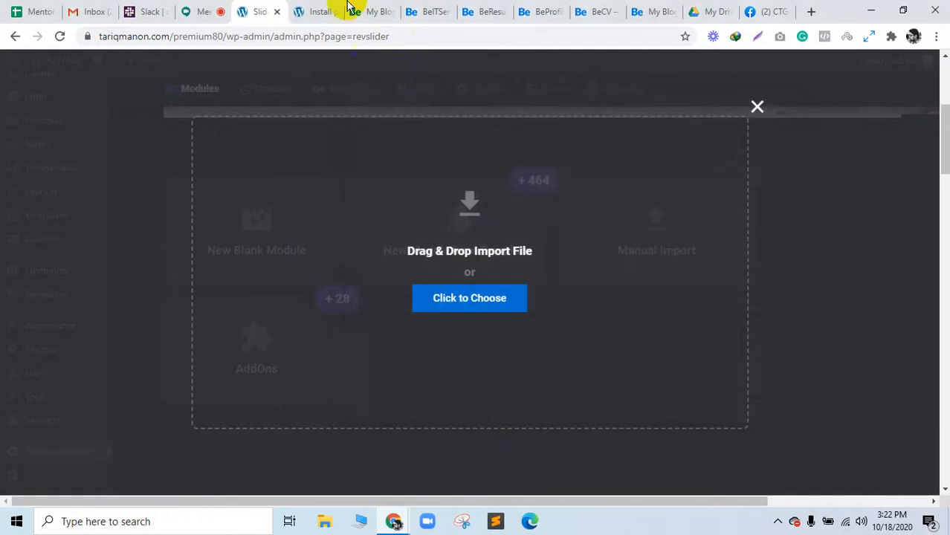
click(360, 9)
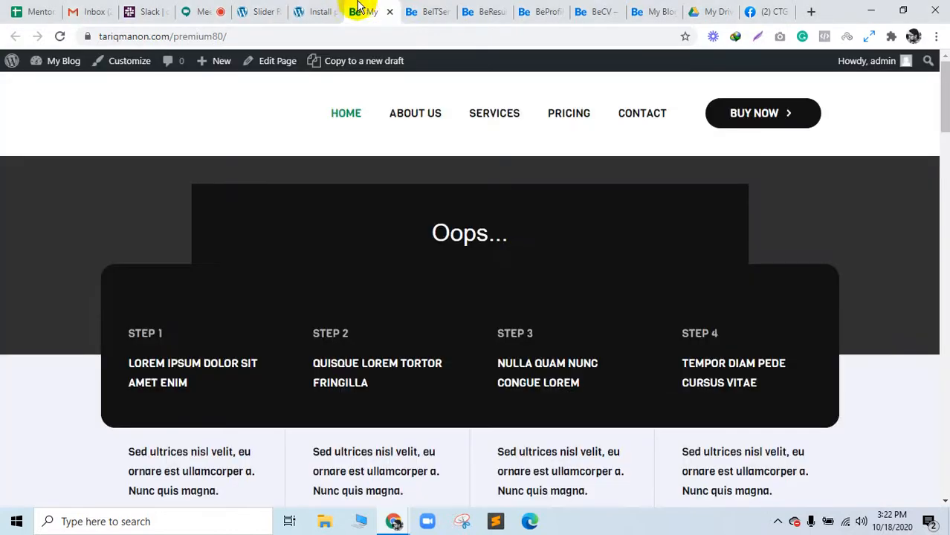
click(415, 9)
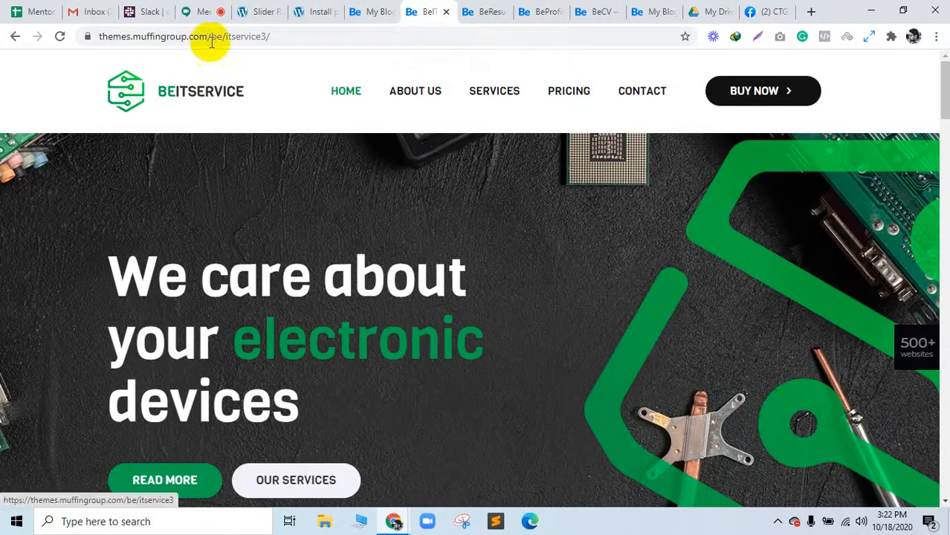
click(242, 10)
Admit the waiting participant into the video meeting, then return to the import panel
click(202, 10)
click(611, 317)
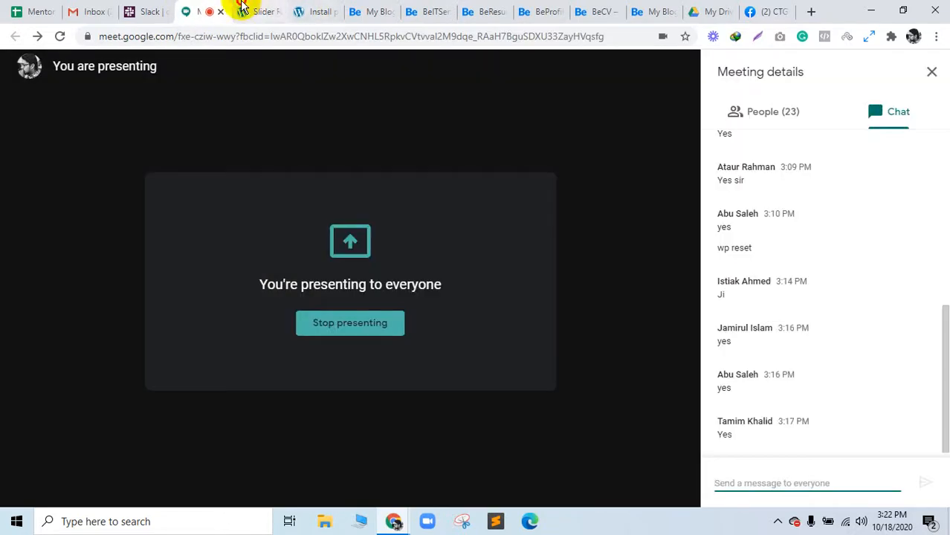
click(244, 11)
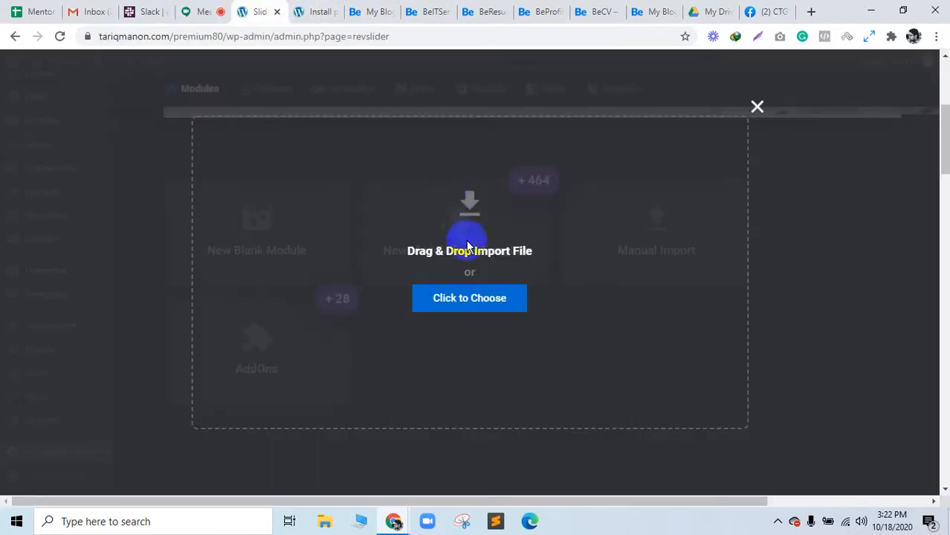
Browse Storage (D:) through Wordpress Resources > Themes > Wp NTHEME to slider-revolution-demo > demos
click(499, 298)
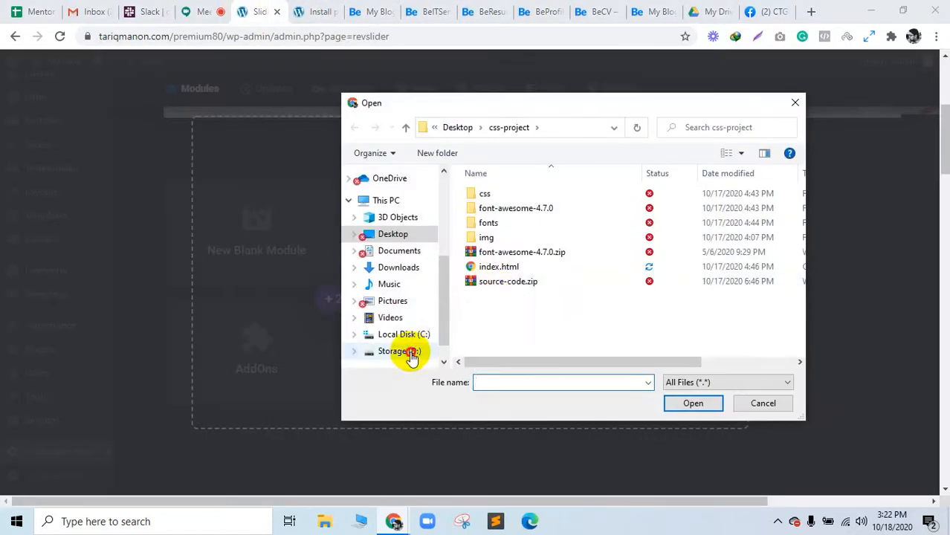
click(409, 354)
scroll(507, 325, down, 3)
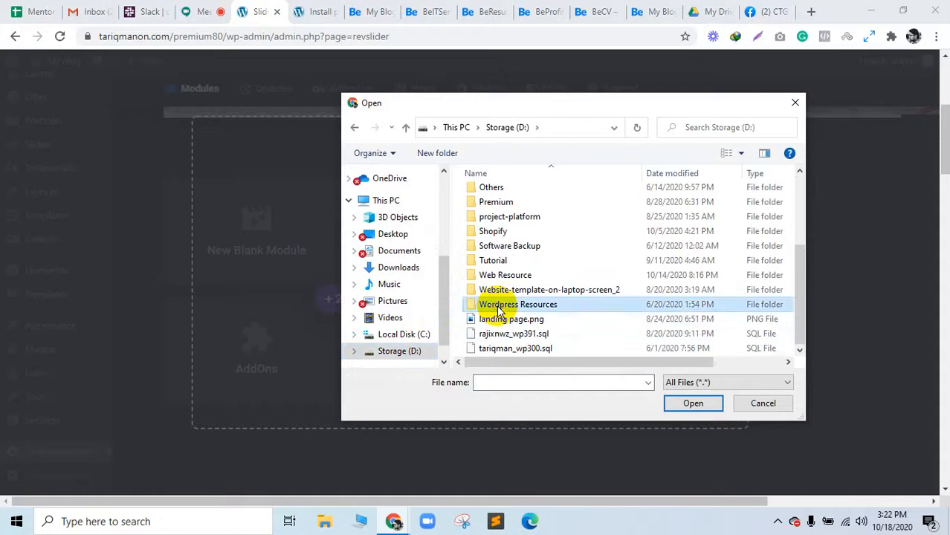
double_click(498, 311)
double_click(492, 221)
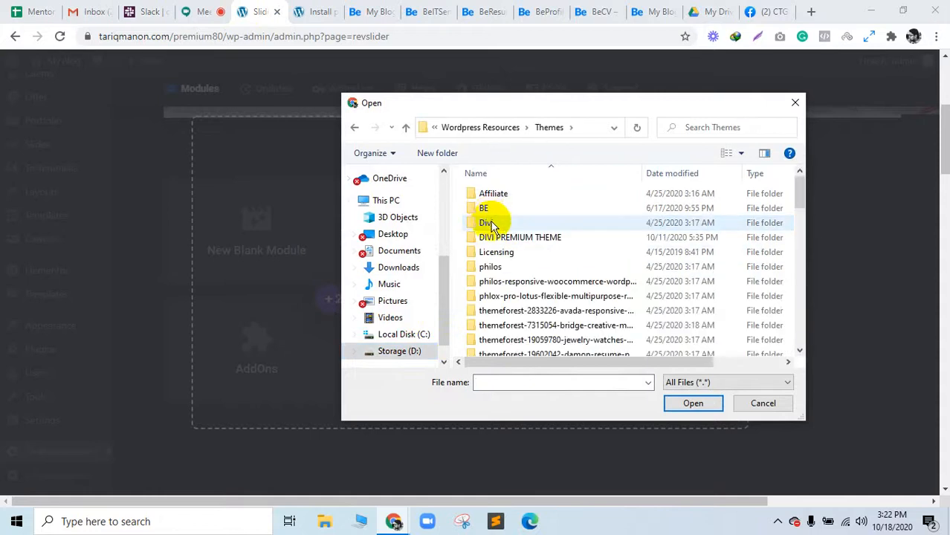
scroll(492, 226, down, 3)
double_click(496, 303)
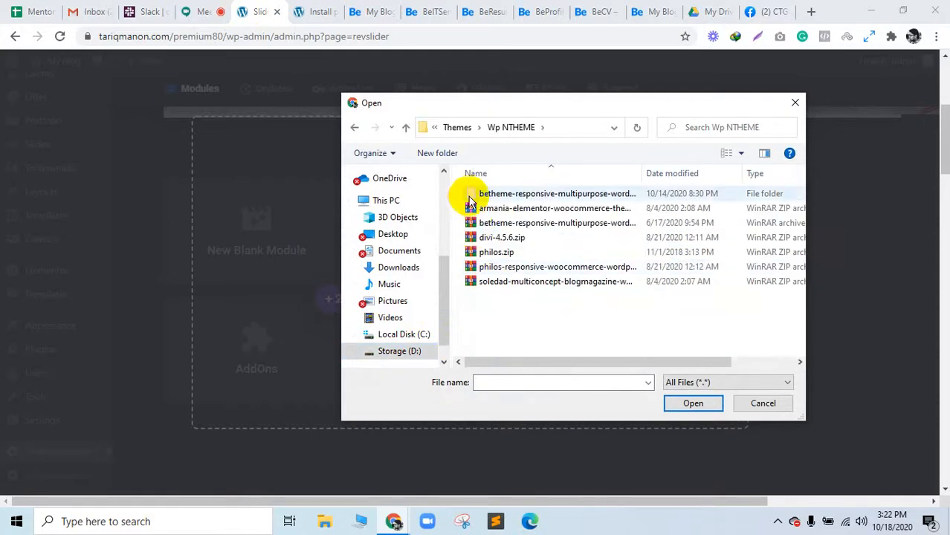
double_click(468, 188)
double_click(481, 223)
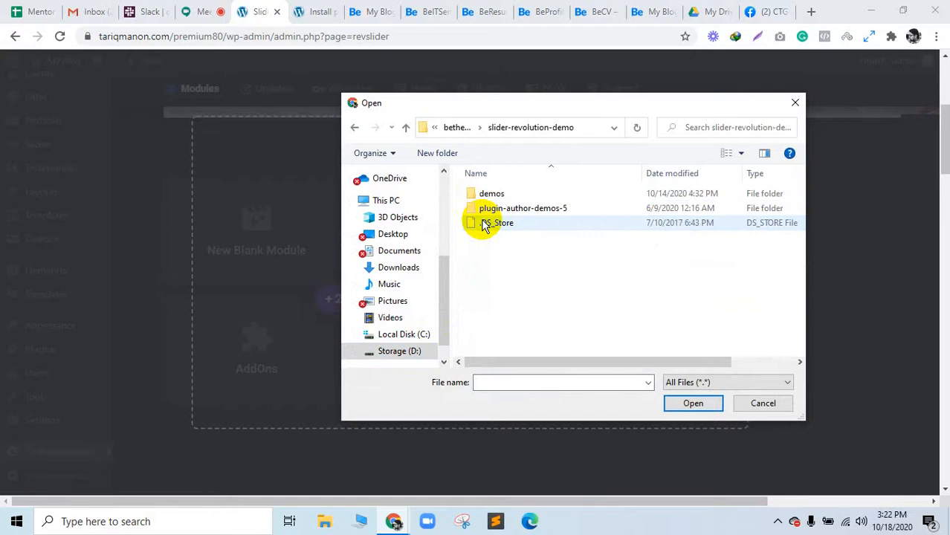
double_click(487, 197)
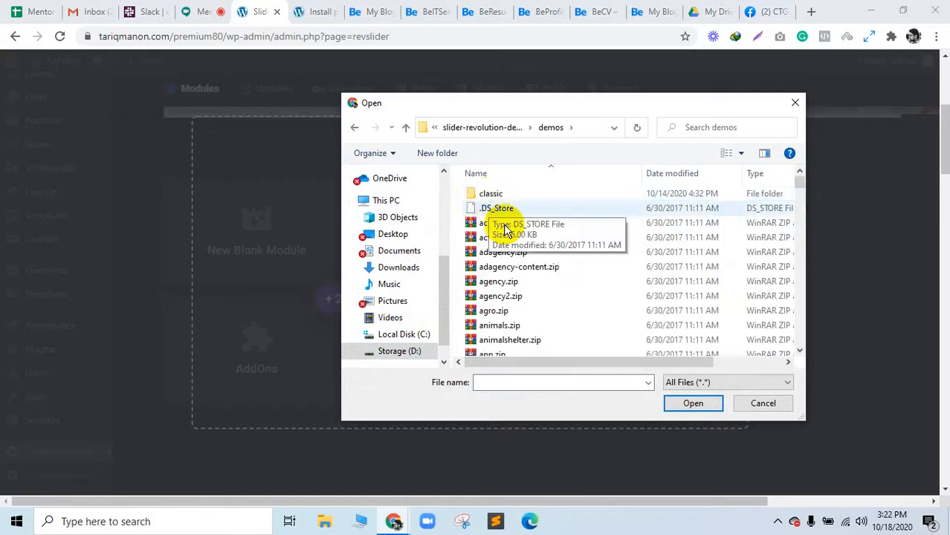
Select itservice.zip and import it as a Slider Revolution module
scroll(528, 264, down, 6)
scroll(528, 264, down, 15)
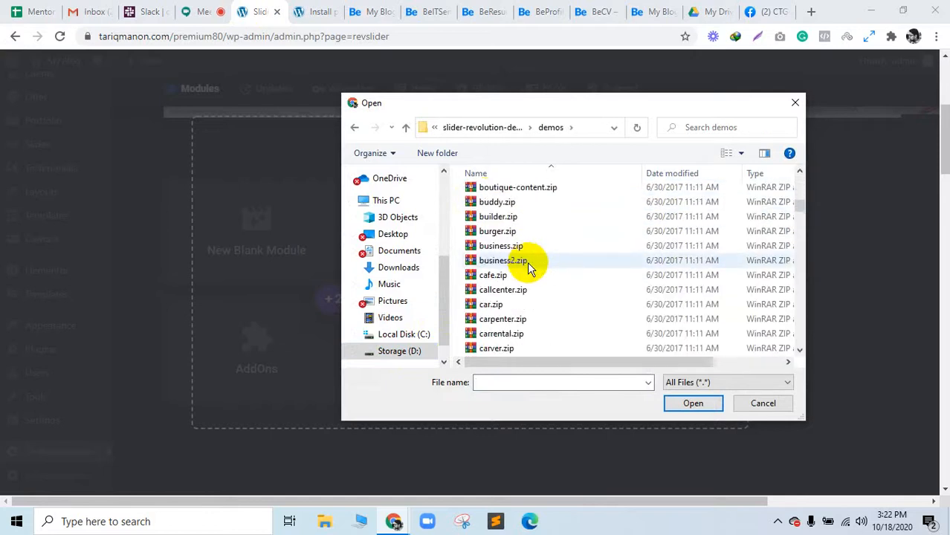
scroll(529, 269, down, 7)
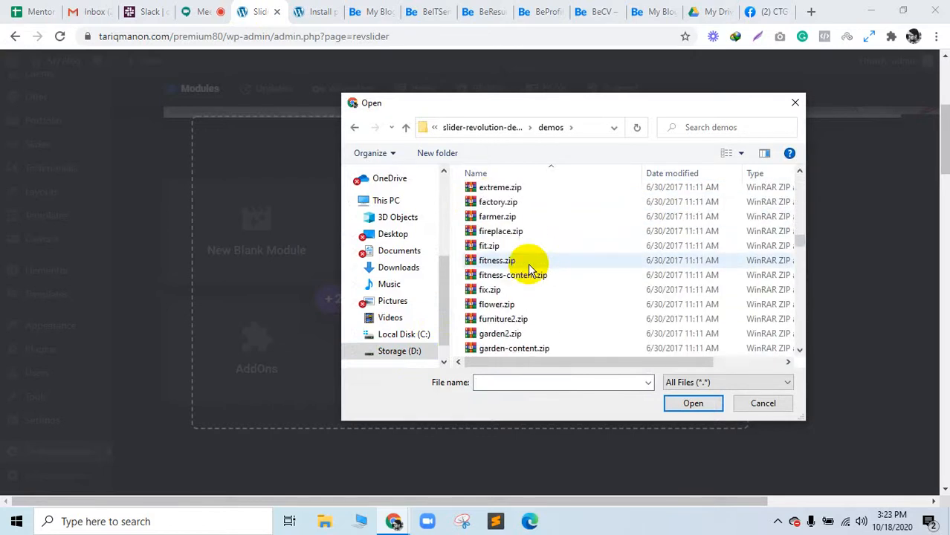
scroll(529, 264, down, 2)
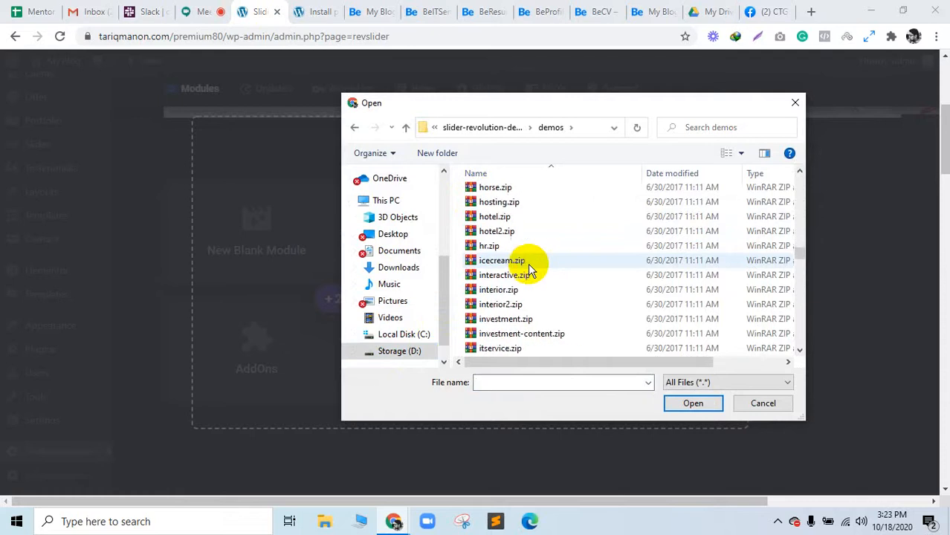
click(518, 349)
scroll(570, 301, down, 1)
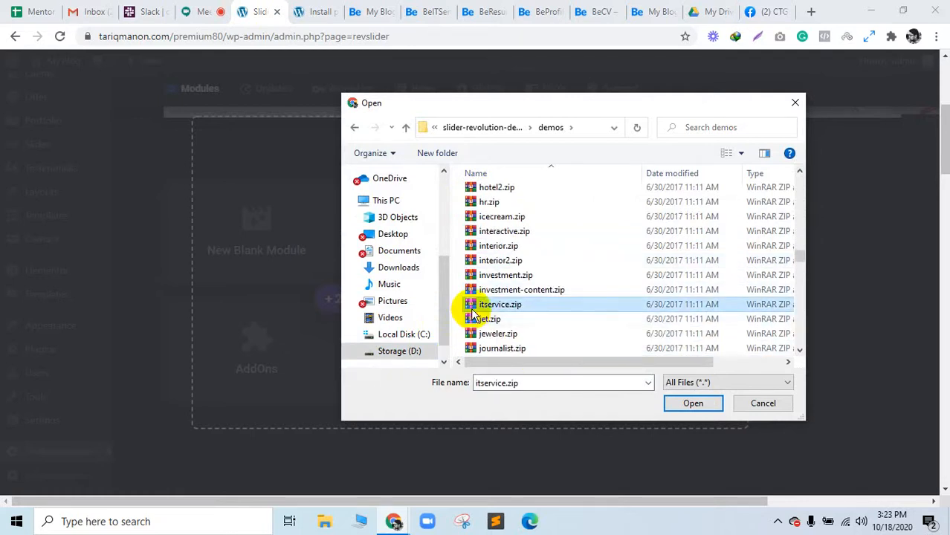
click(692, 406)
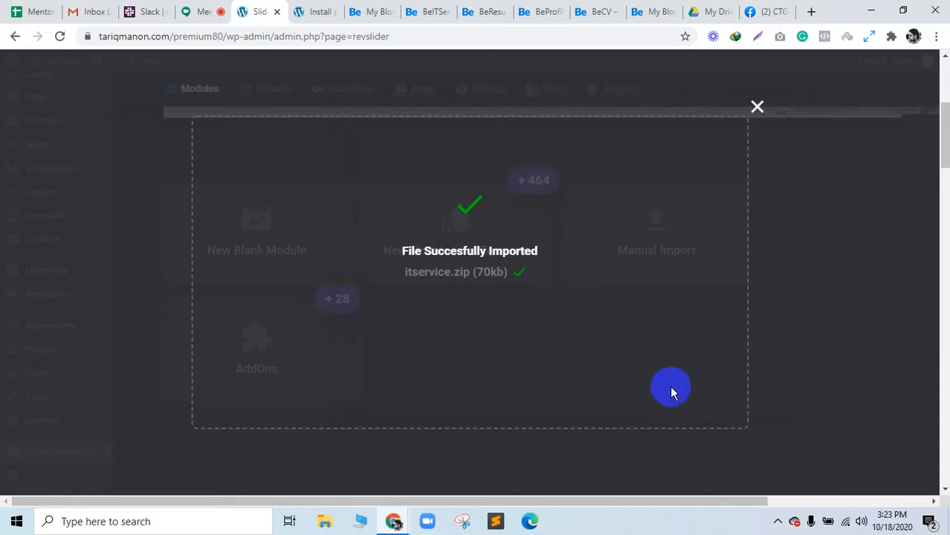
From the My Blog homepage admin bar, open Edit Page in a new tab and switch to it
scroll(667, 388, down, 6)
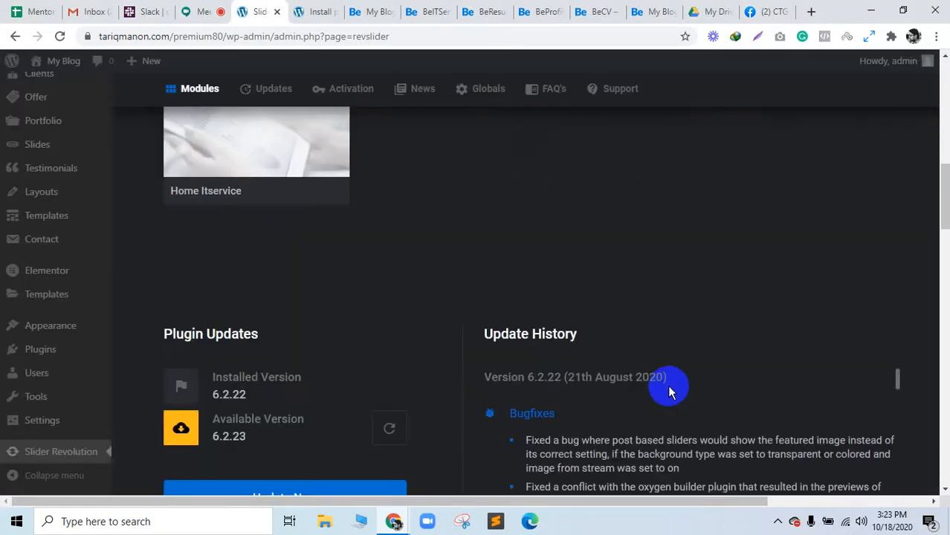
scroll(424, 391, up, 3)
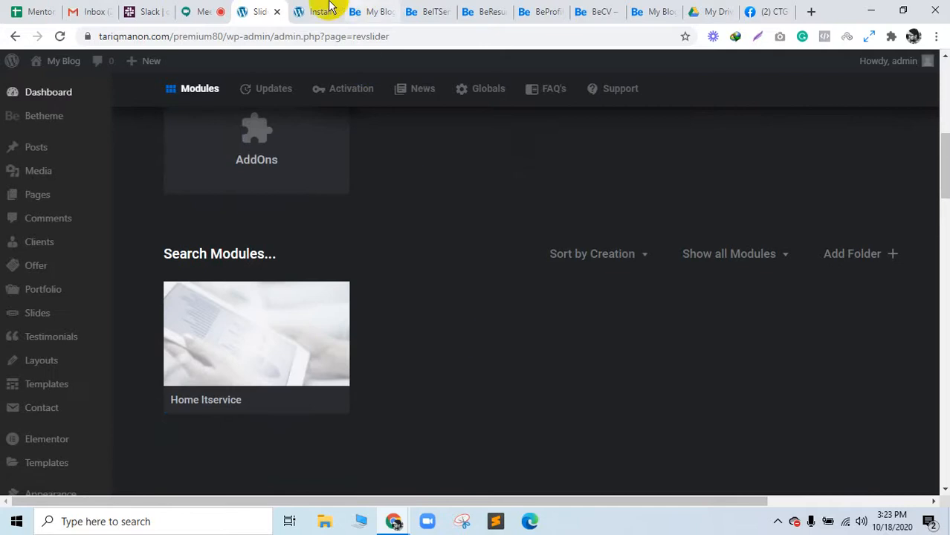
click(368, 9)
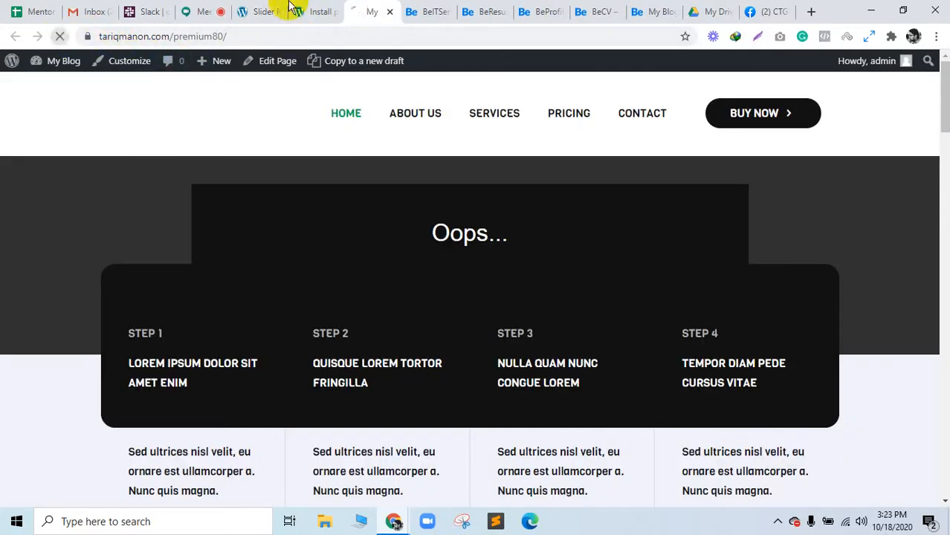
click(276, 70)
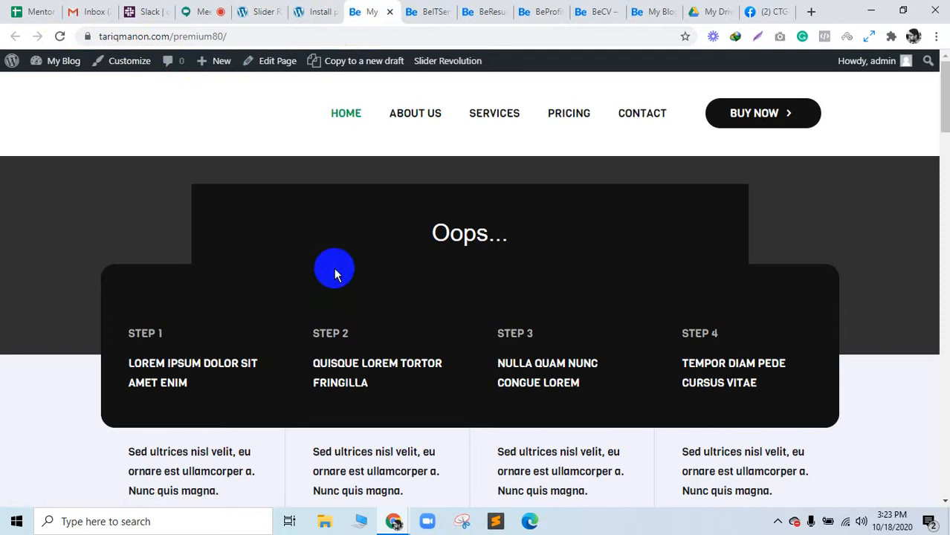
right_click(266, 62)
click(289, 73)
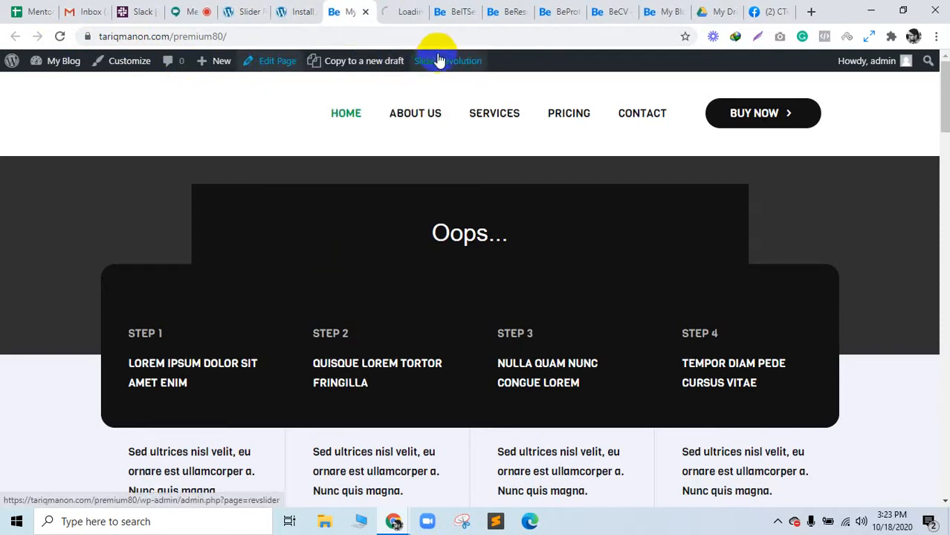
click(389, 9)
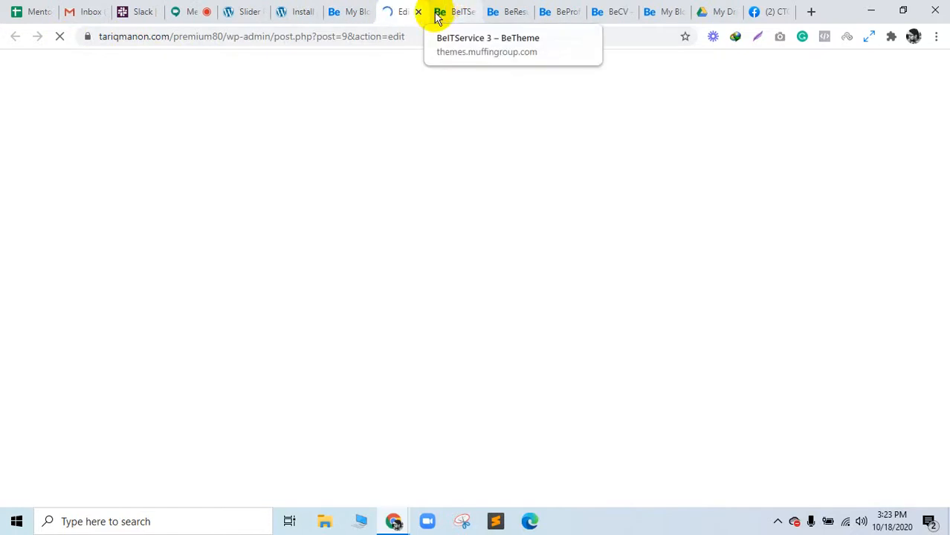
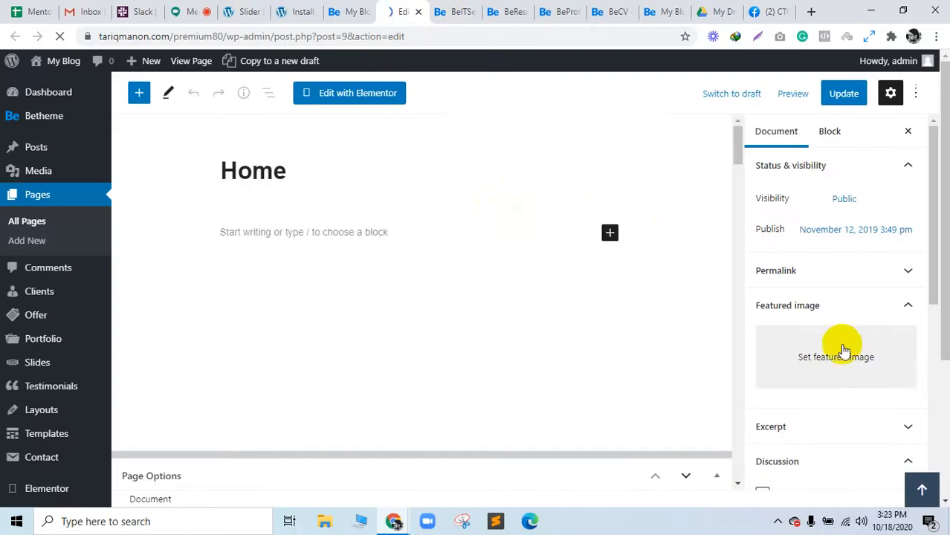
Set the Home page's Revolution Slider to Home Itservice and update the page
scroll(678, 288, down, 3)
scroll(678, 288, down, 10)
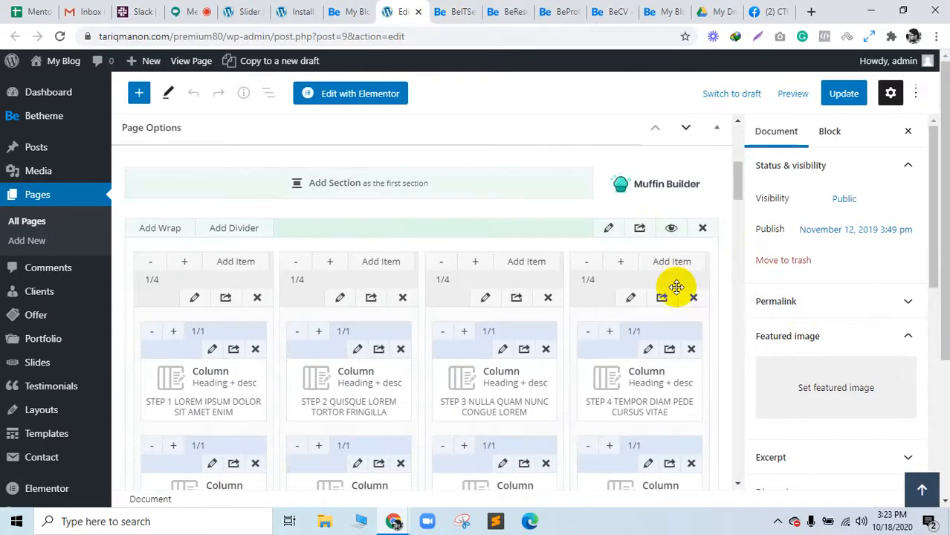
scroll(674, 286, down, 9)
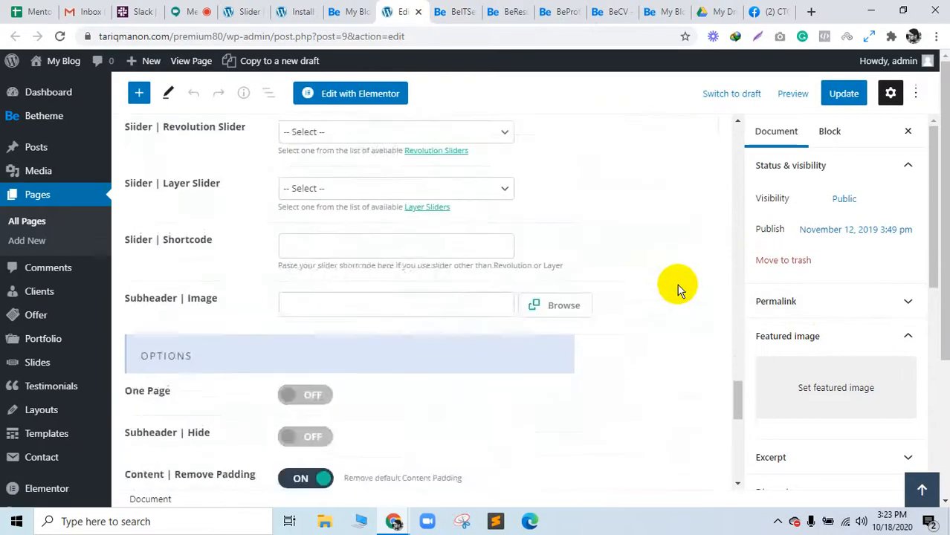
scroll(641, 281, up, 4)
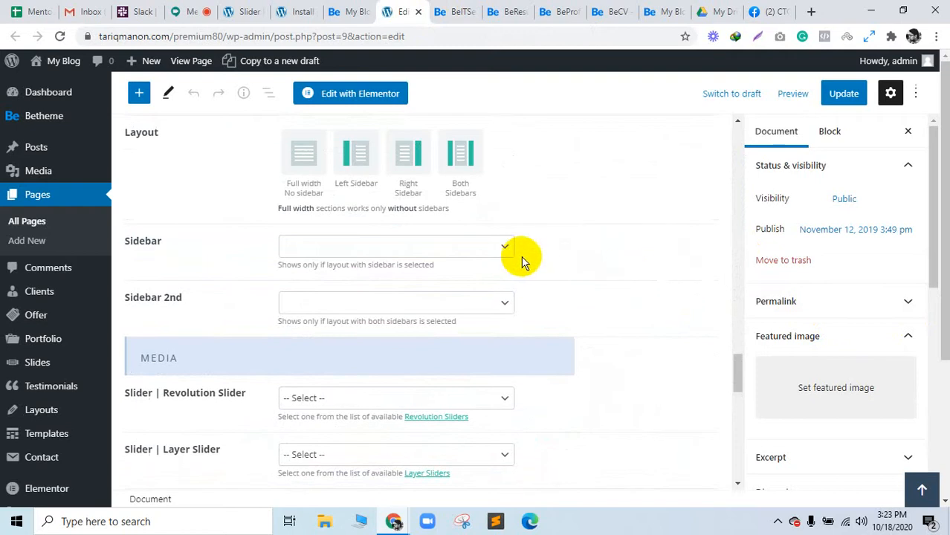
click(429, 398)
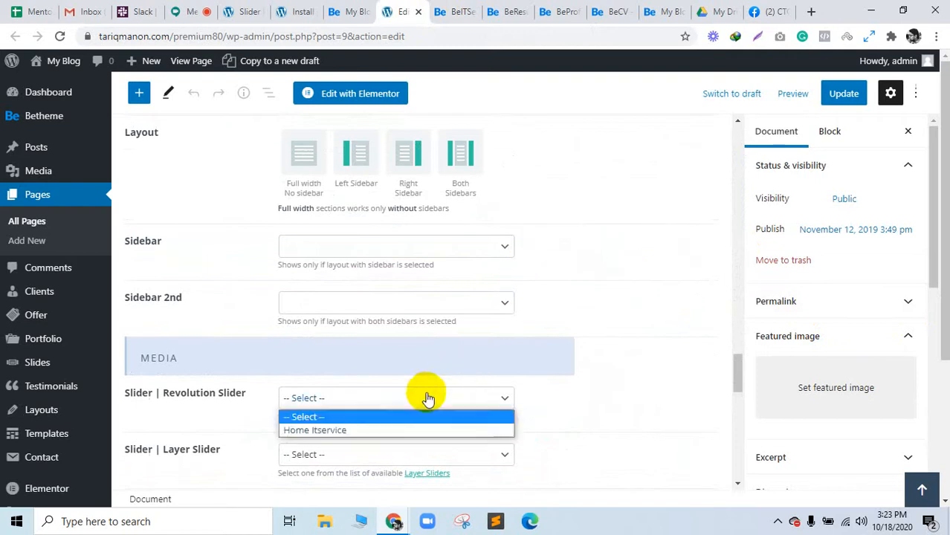
click(339, 430)
click(843, 94)
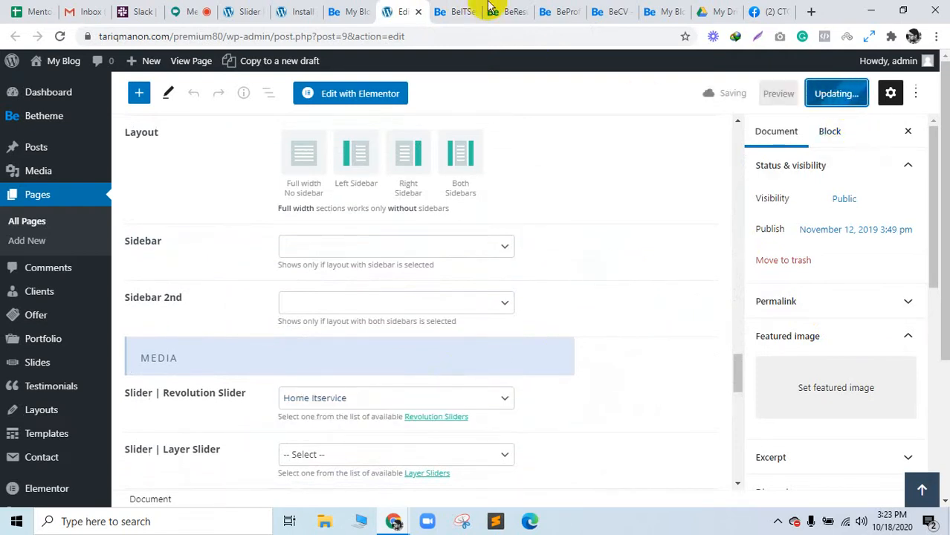
click(465, 11)
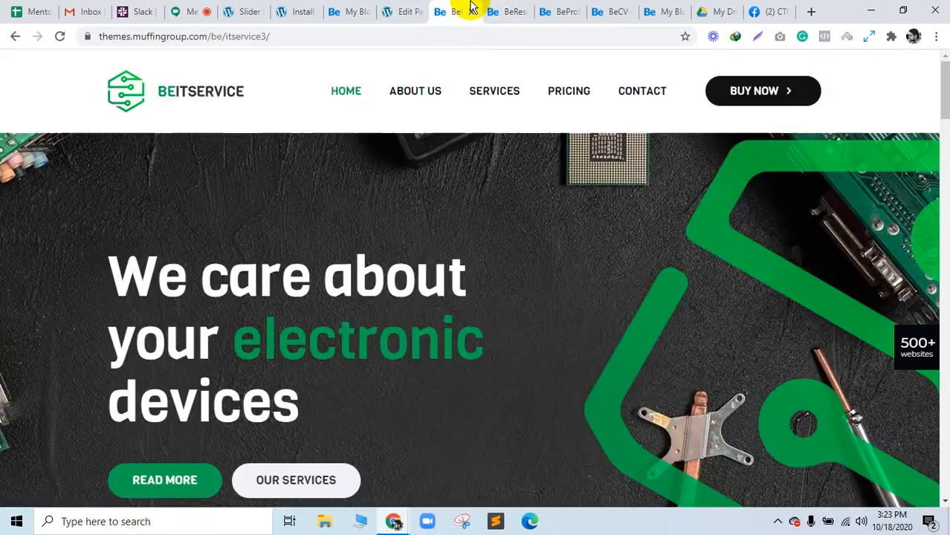
Reload the live My Blog home page and compare it with the BeITService demo
click(344, 9)
click(59, 35)
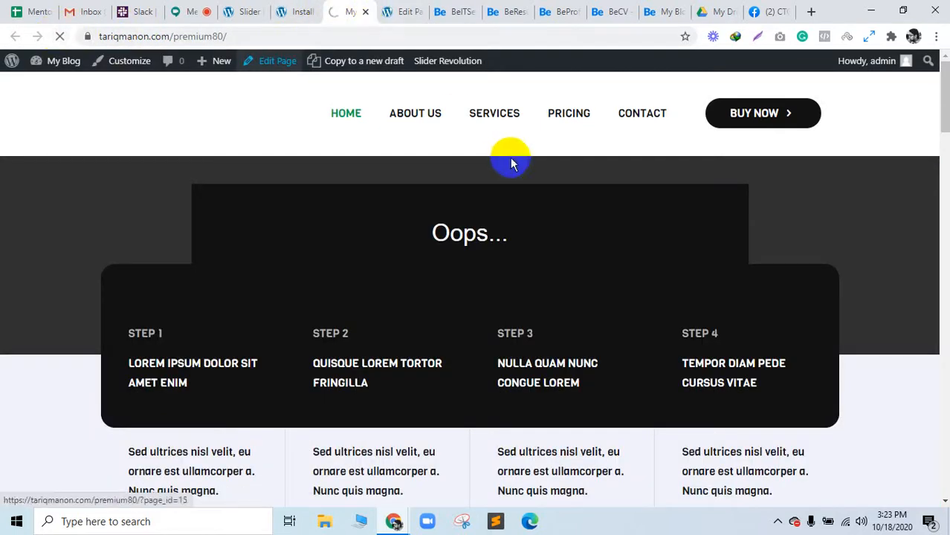
click(446, 7)
click(402, 7)
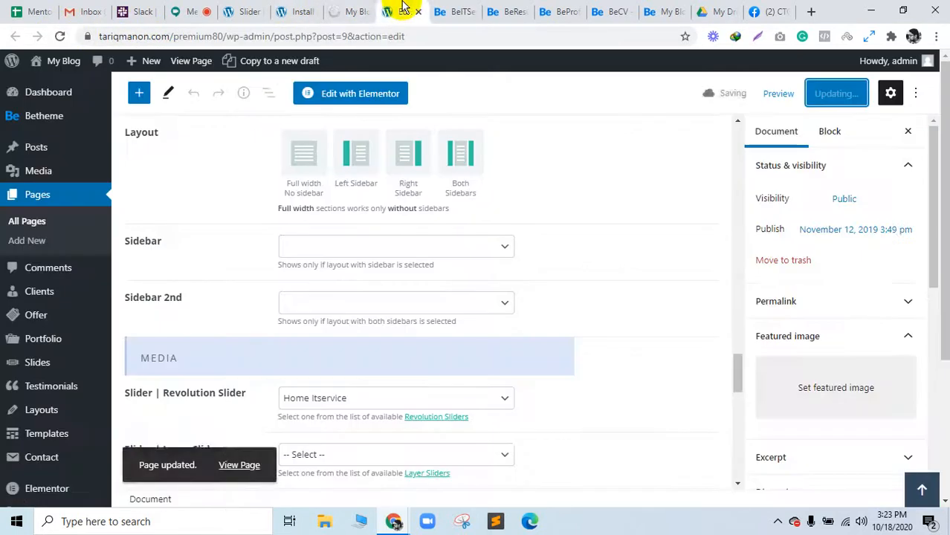
click(355, 9)
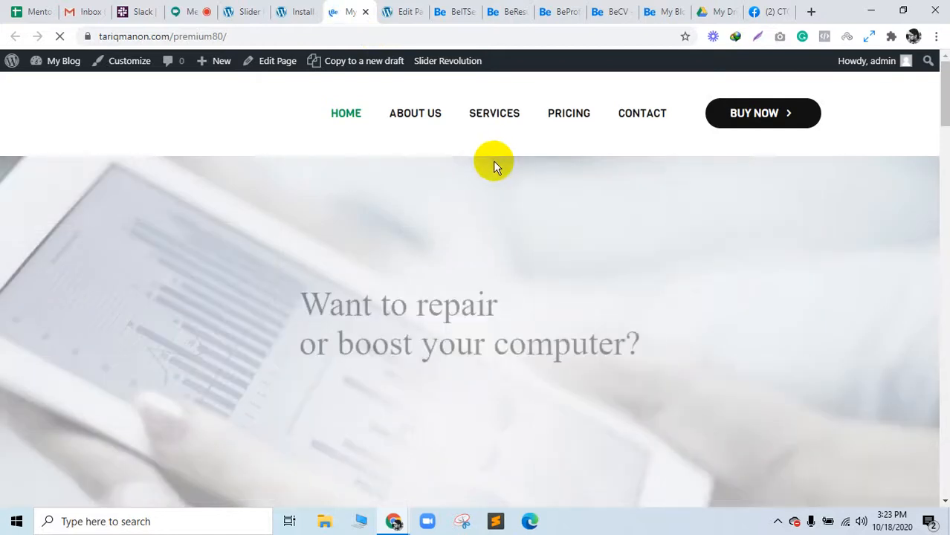
scroll(496, 163, down, 3)
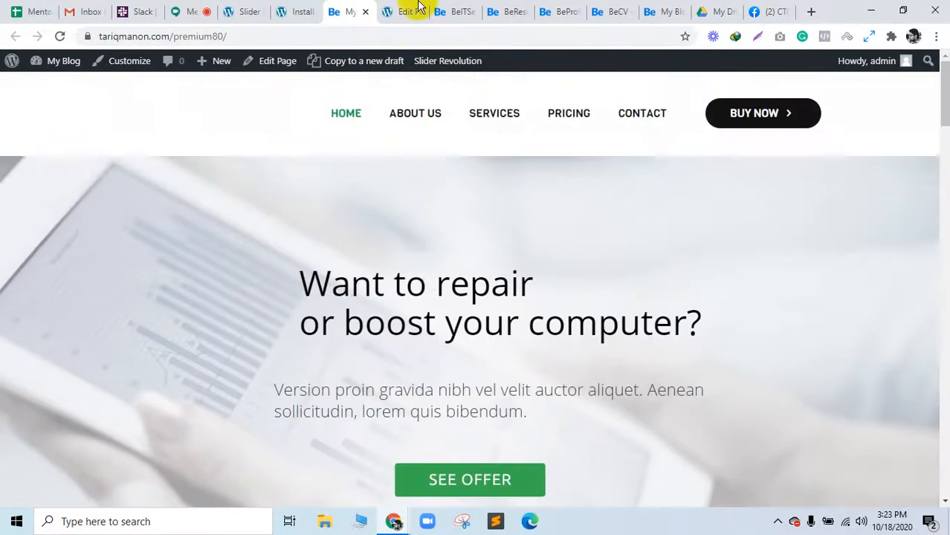
click(455, 11)
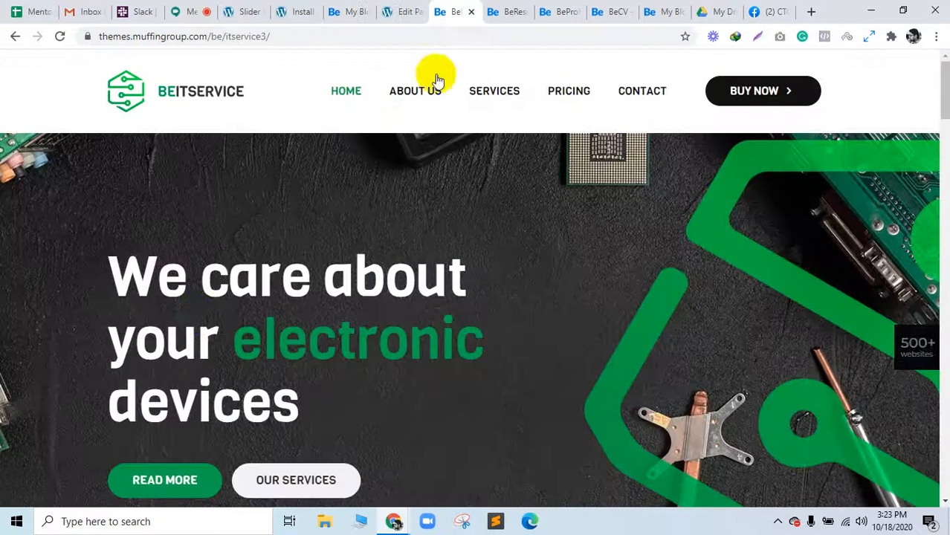
scroll(206, 339, down, 3)
scroll(478, 355, up, 3)
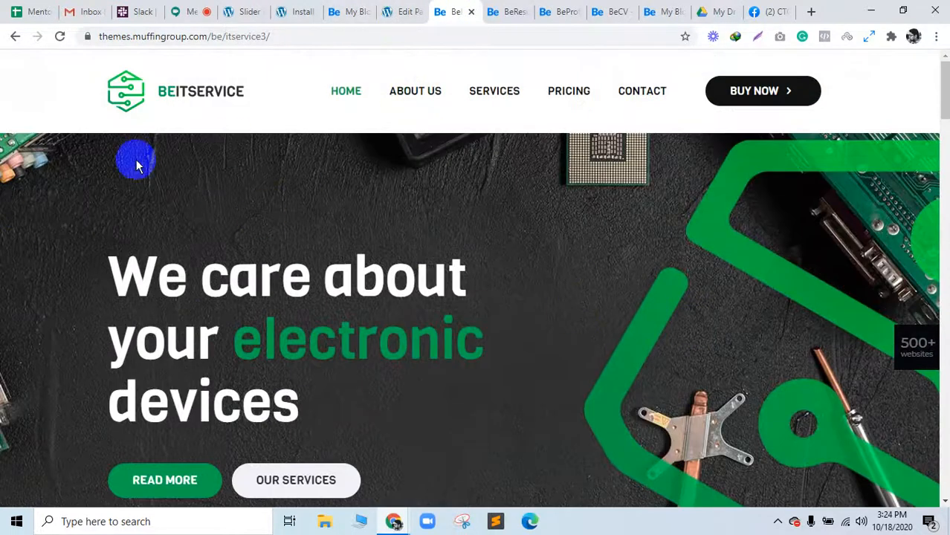
scroll(221, 265, down, 3)
scroll(386, 311, up, 3)
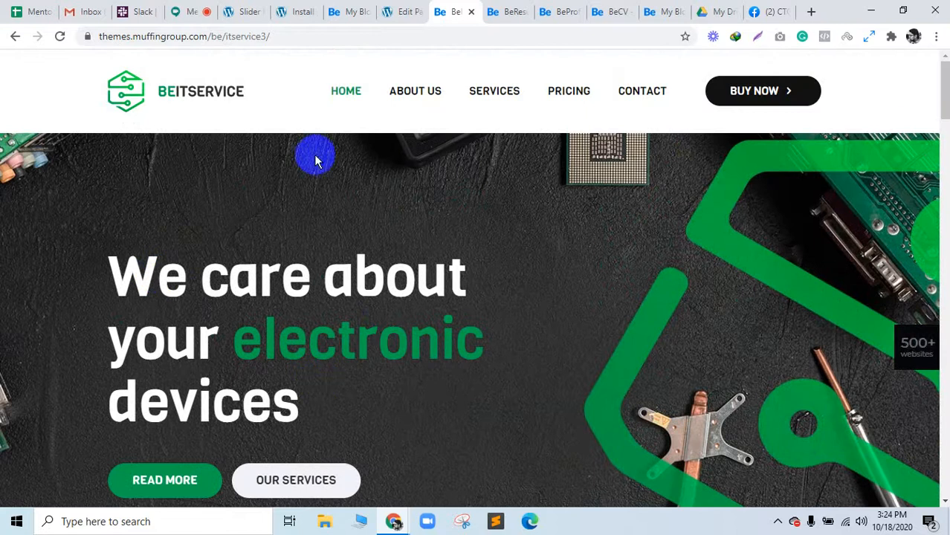
click(379, 10)
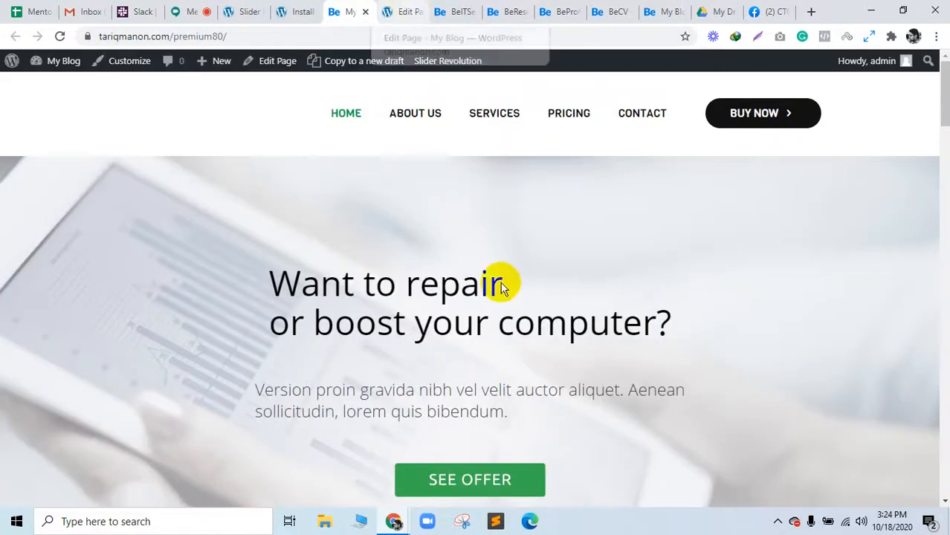
scroll(453, 130, down, 4)
scroll(454, 205, up, 4)
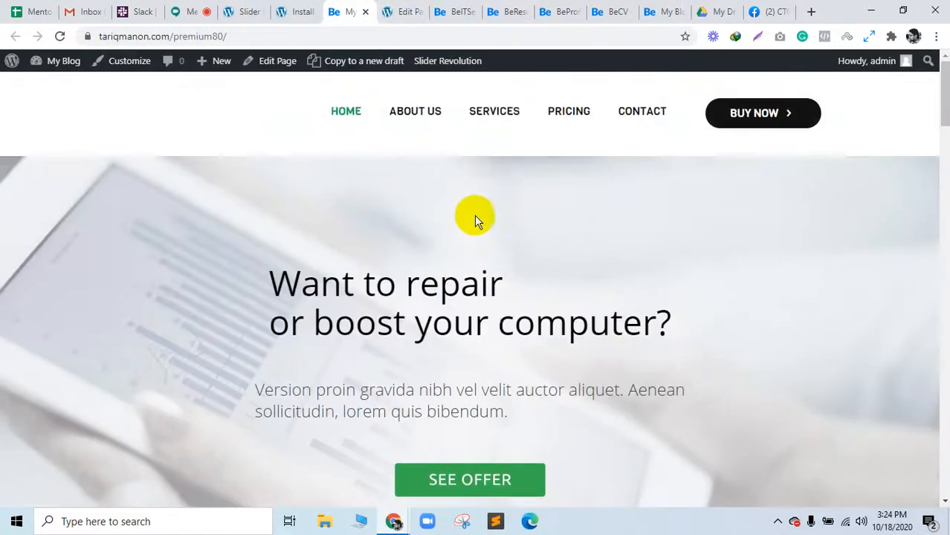
scroll(475, 216, down, 10)
scroll(712, 254, up, 8)
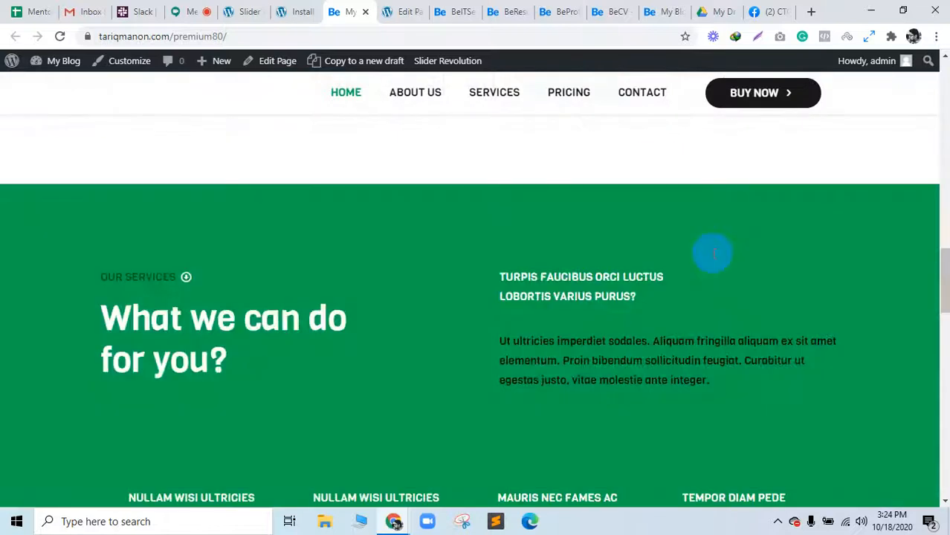
scroll(712, 253, down, 8)
scroll(383, 195, up, 4)
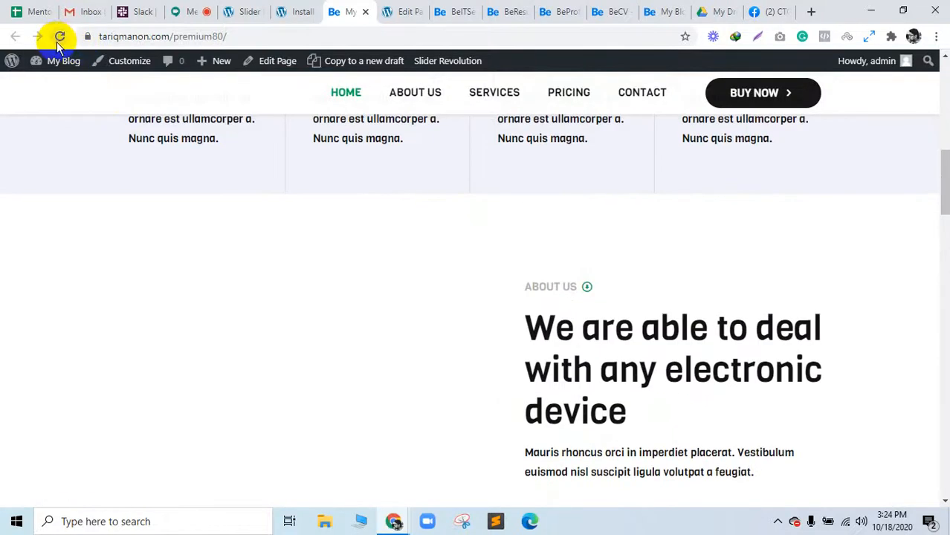
Reload again and confirm the 'Want to repair or boost your computer?' slider matches the demo
click(58, 38)
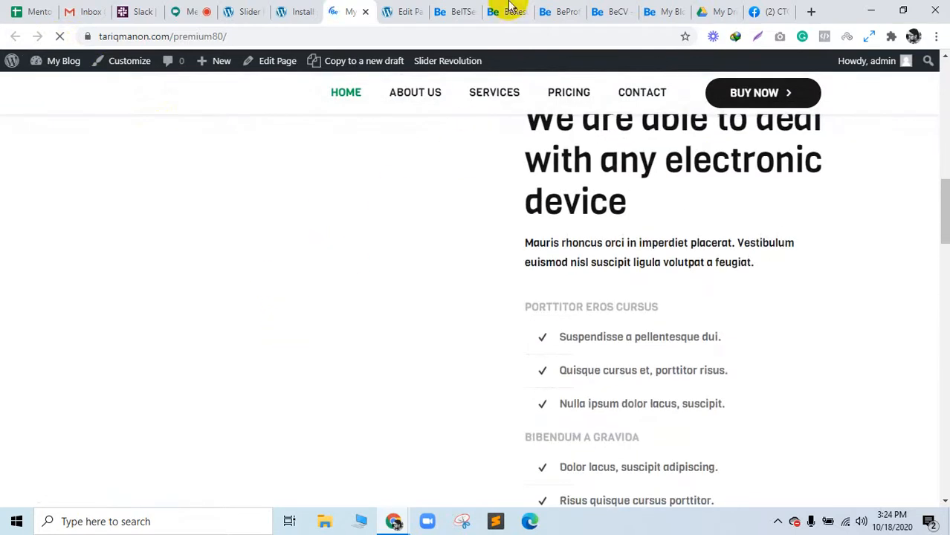
click(465, 9)
scroll(403, 286, down, 12)
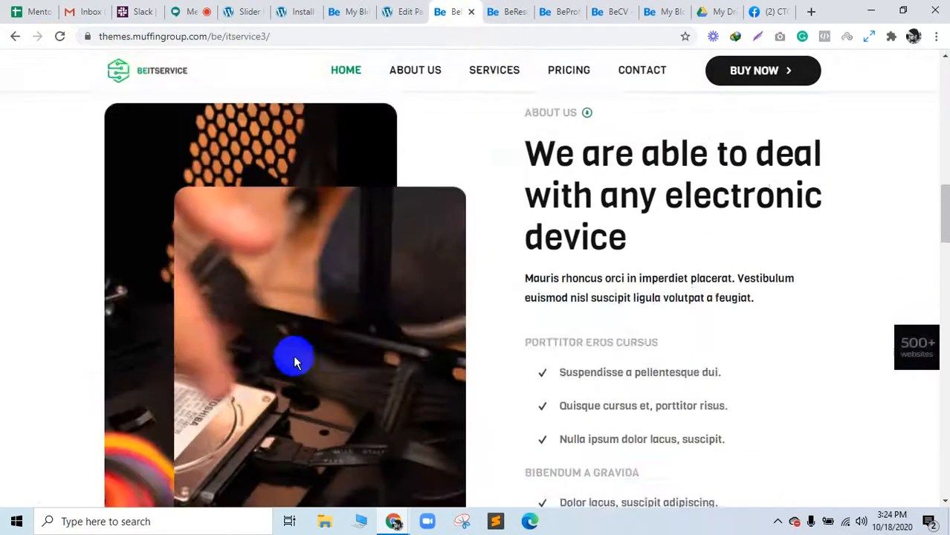
scroll(266, 361, down, 8)
scroll(375, 197, up, 3)
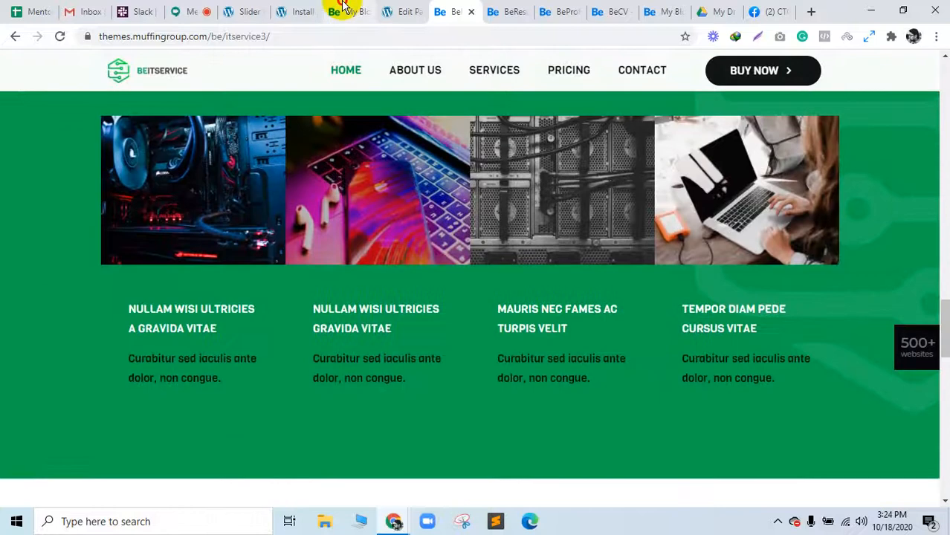
click(342, 11)
scroll(446, 283, down, 10)
scroll(454, 294, up, 4)
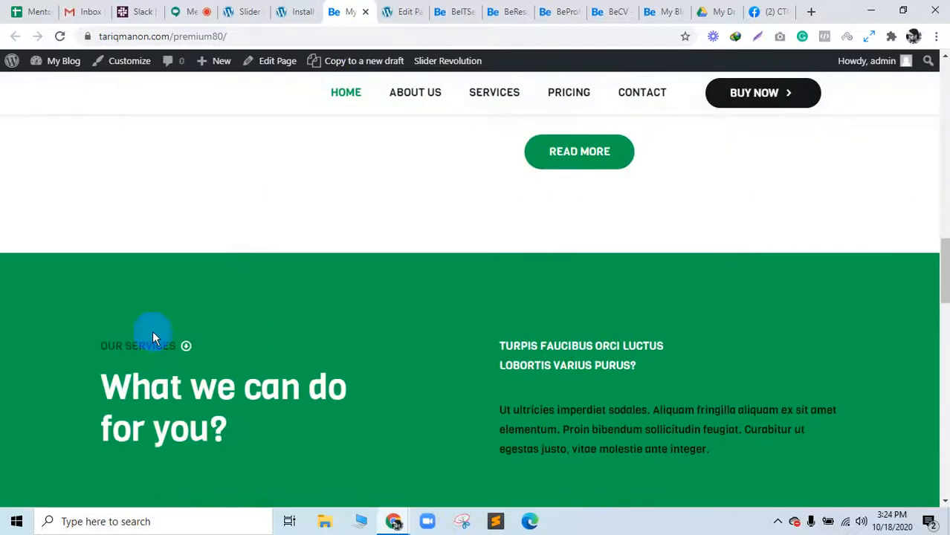
scroll(381, 357, down, 10)
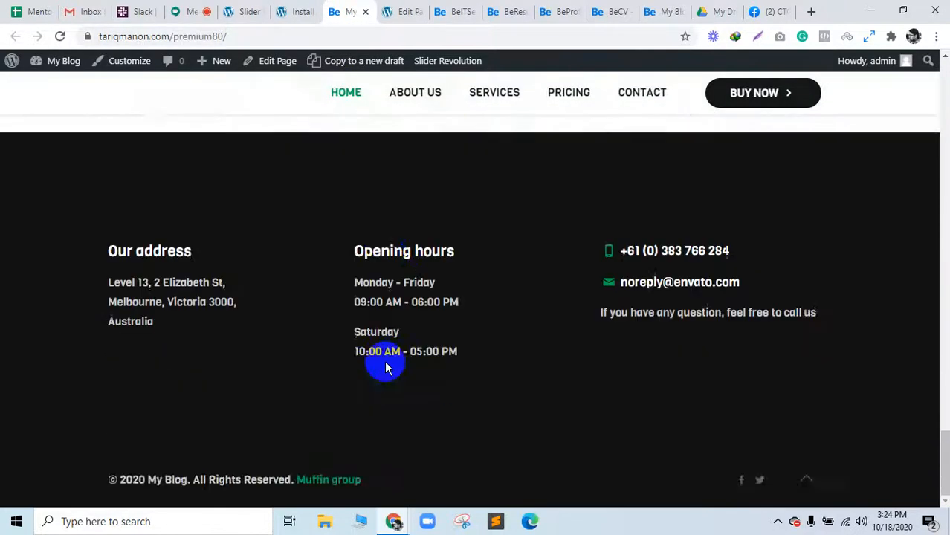
scroll(386, 365, up, 4)
scroll(386, 368, up, 15)
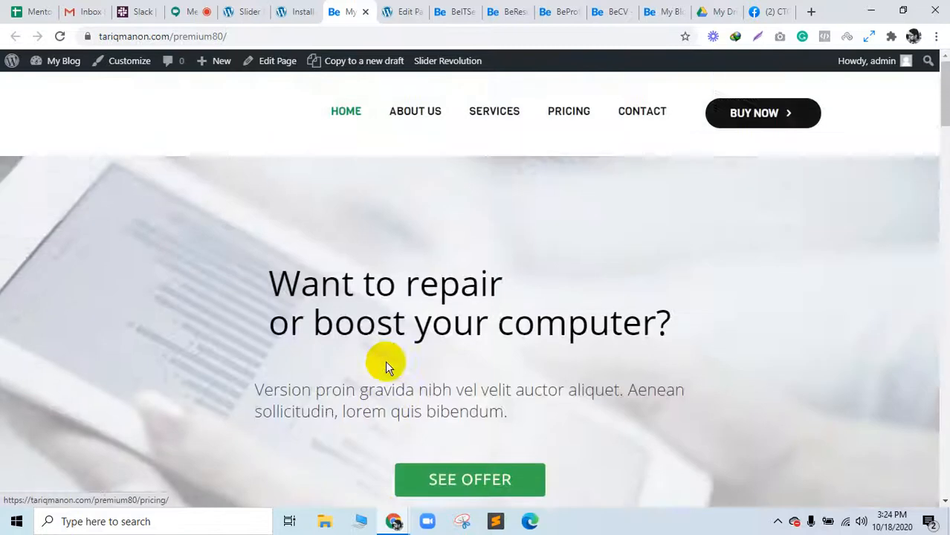
scroll(385, 366, down, 5)
click(457, 11)
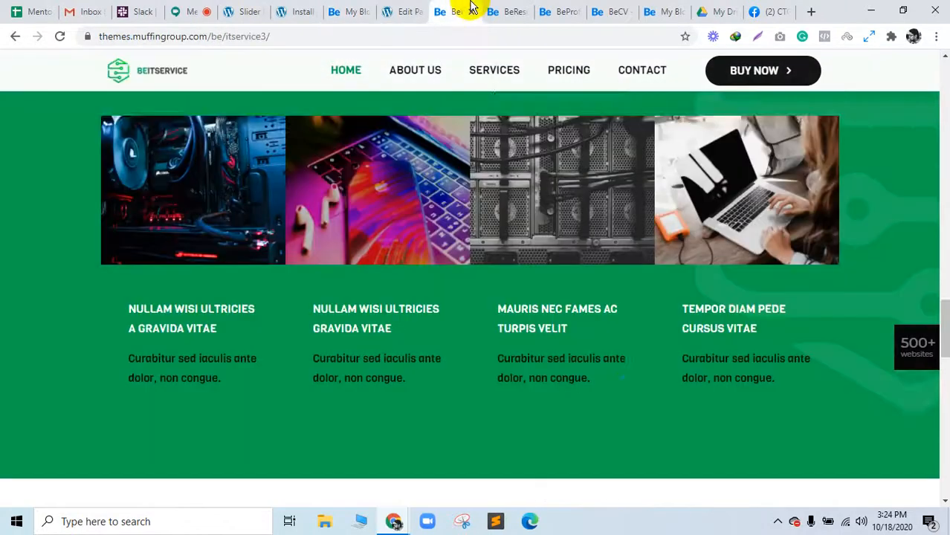
scroll(634, 356, down, 2)
scroll(634, 356, up, 5)
scroll(636, 362, up, 10)
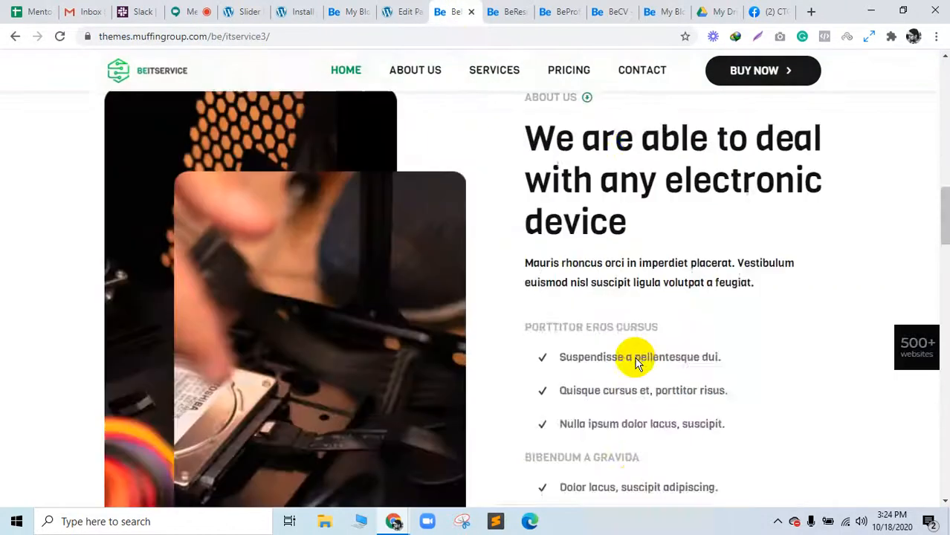
scroll(635, 362, down, 5)
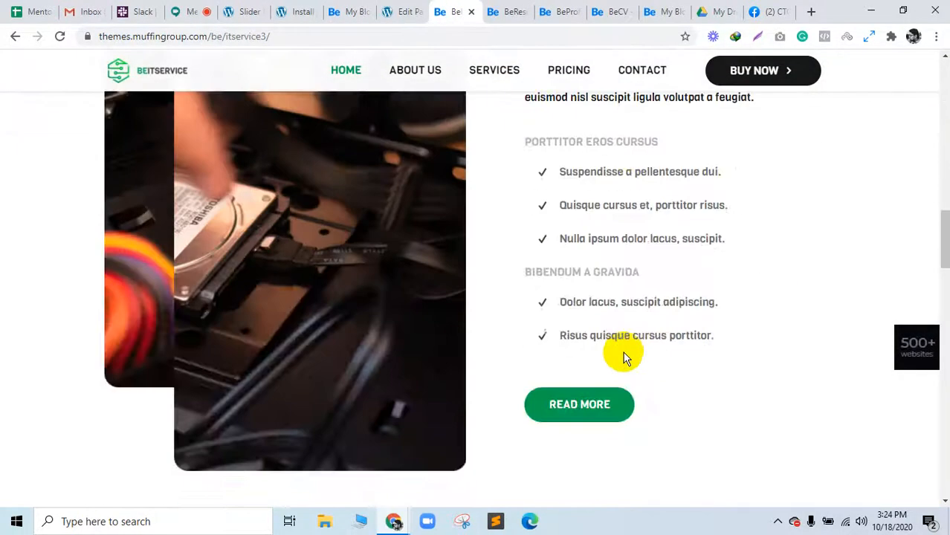
click(351, 11)
scroll(520, 252, up, 5)
scroll(519, 252, up, 3)
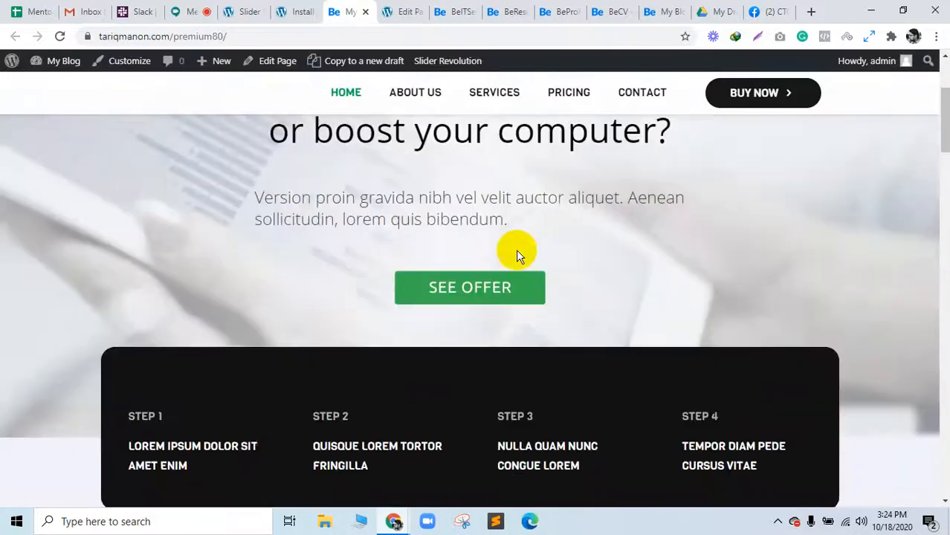
scroll(516, 250, down, 2)
scroll(592, 359, down, 9)
scroll(592, 362, down, 15)
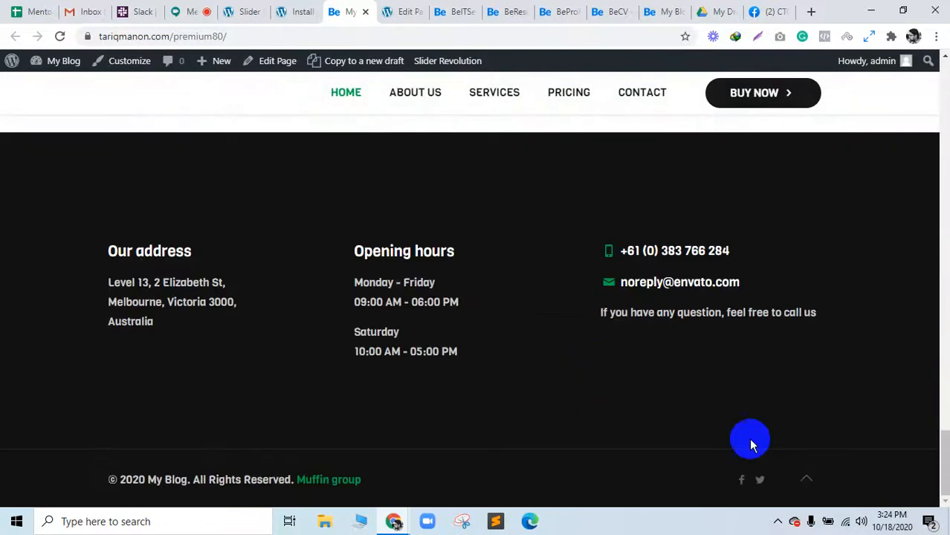
click(806, 483)
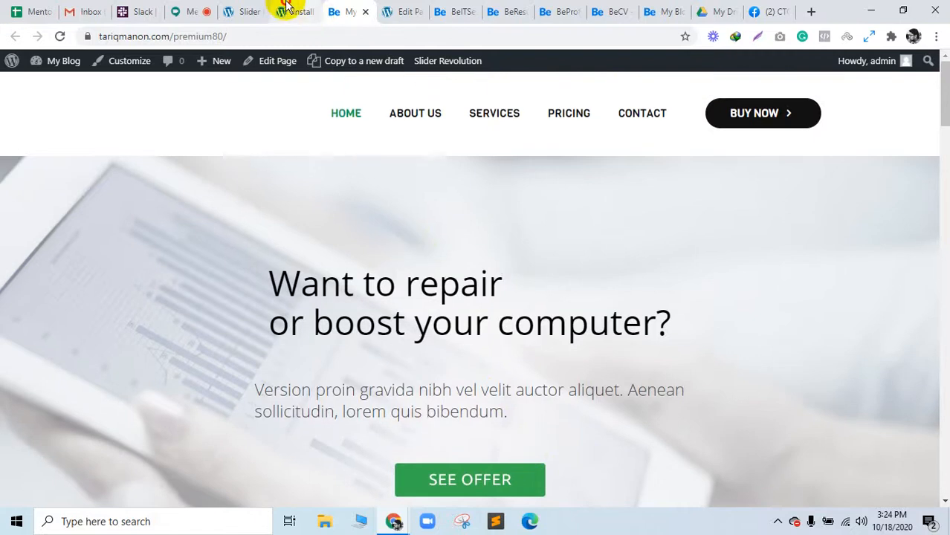
Compare the editor's Step 1–4 columns with the live page and the demo's icon row
click(289, 9)
click(343, 11)
click(403, 9)
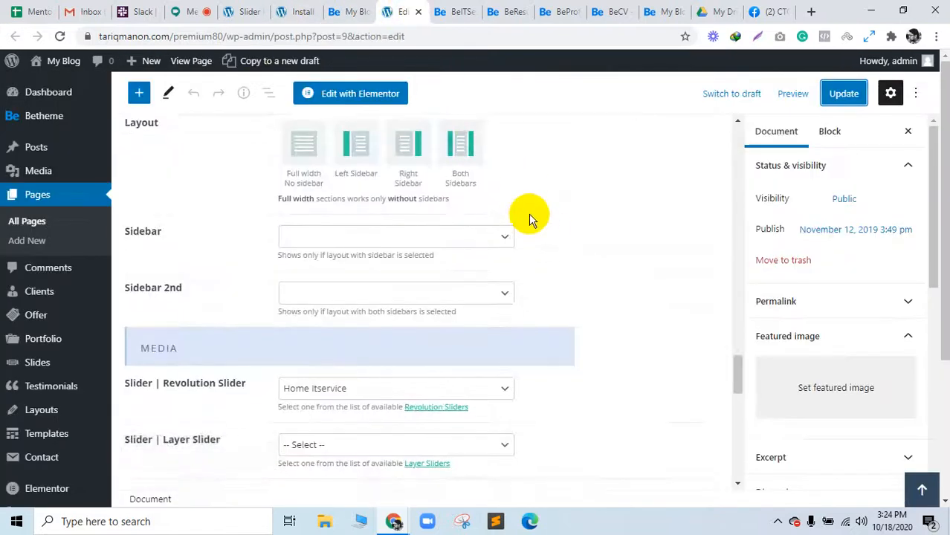
scroll(528, 213, down, 2)
scroll(528, 214, up, 10)
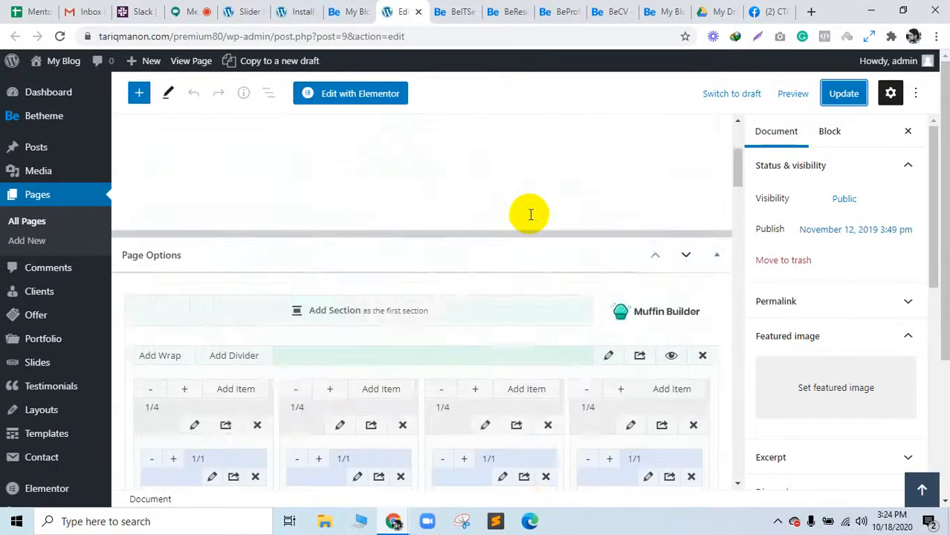
scroll(529, 215, up, 3)
scroll(528, 218, down, 3)
click(346, 9)
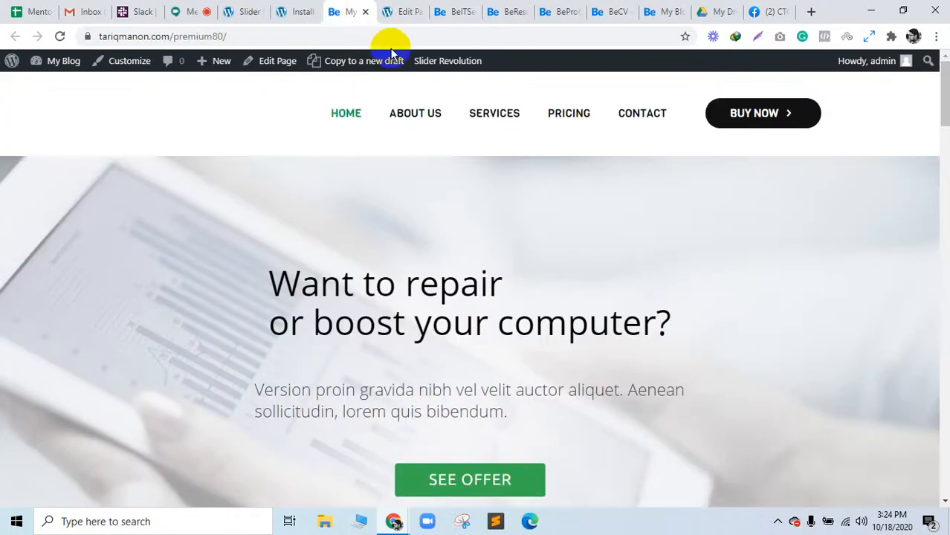
scroll(515, 274, down, 5)
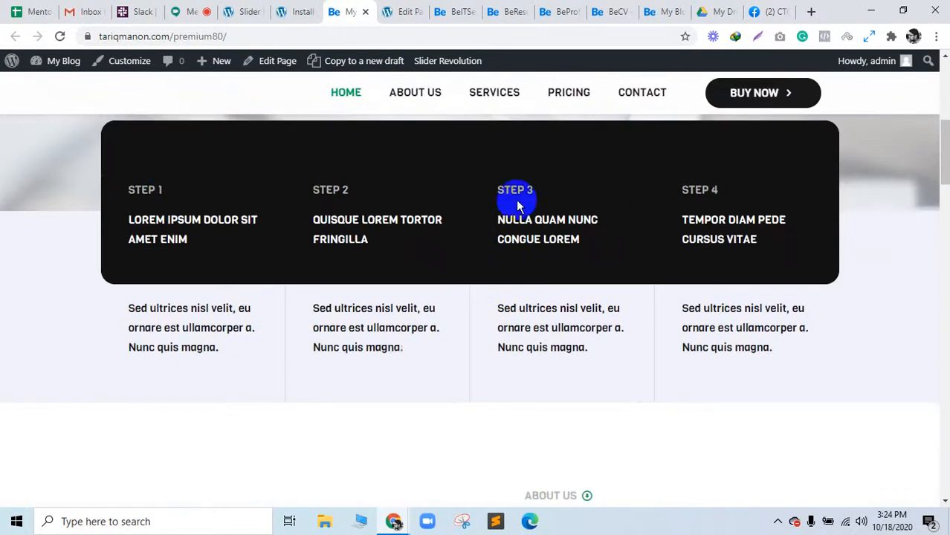
click(406, 9)
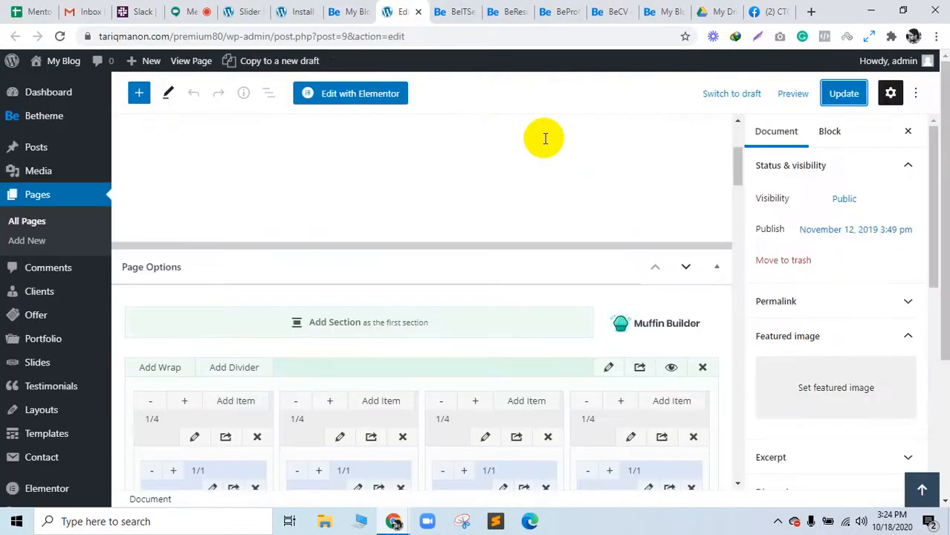
scroll(369, 185, down, 1)
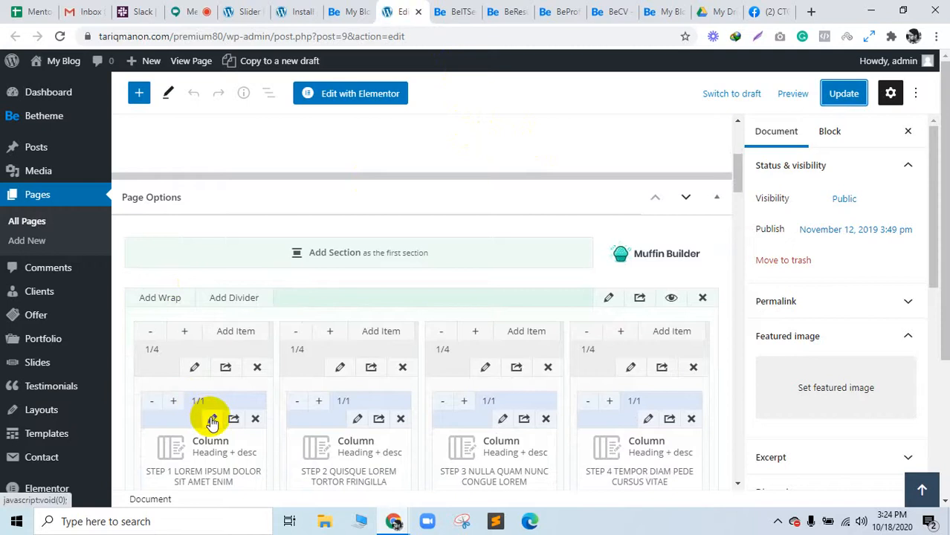
scroll(212, 422, down, 1)
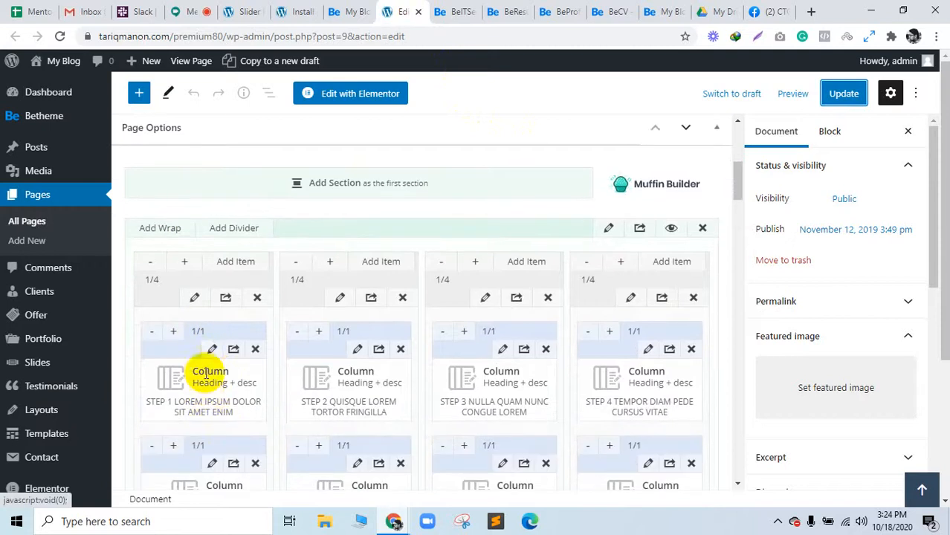
click(459, 11)
scroll(333, 287, up, 10)
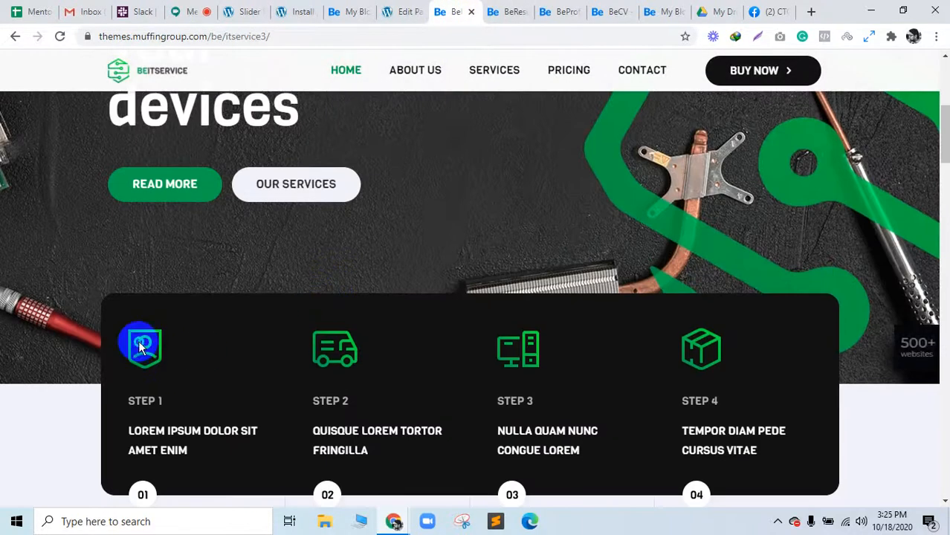
Download the demo's Step 1 icon, itservice3-home-icon1.png, into the Downloads folder
right_click(141, 346)
click(186, 352)
click(477, 10)
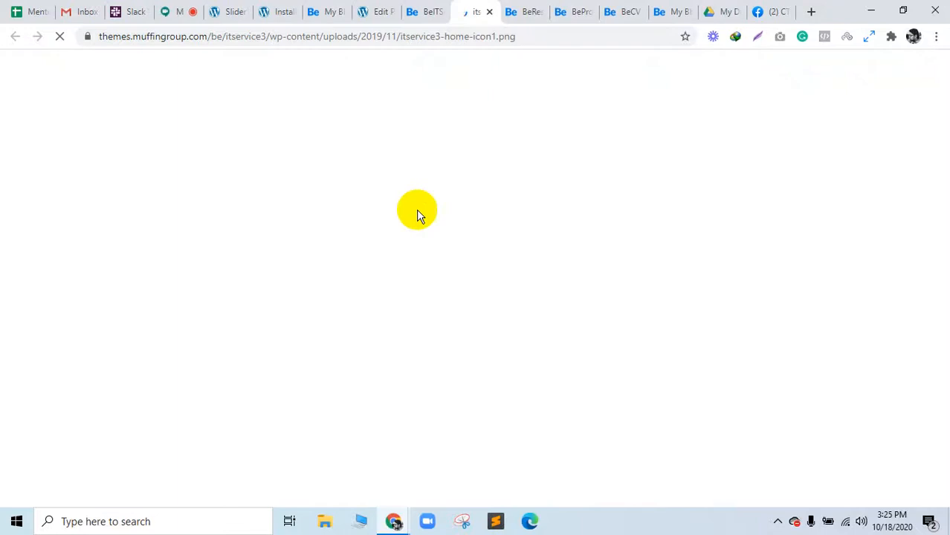
right_click(476, 287)
click(503, 308)
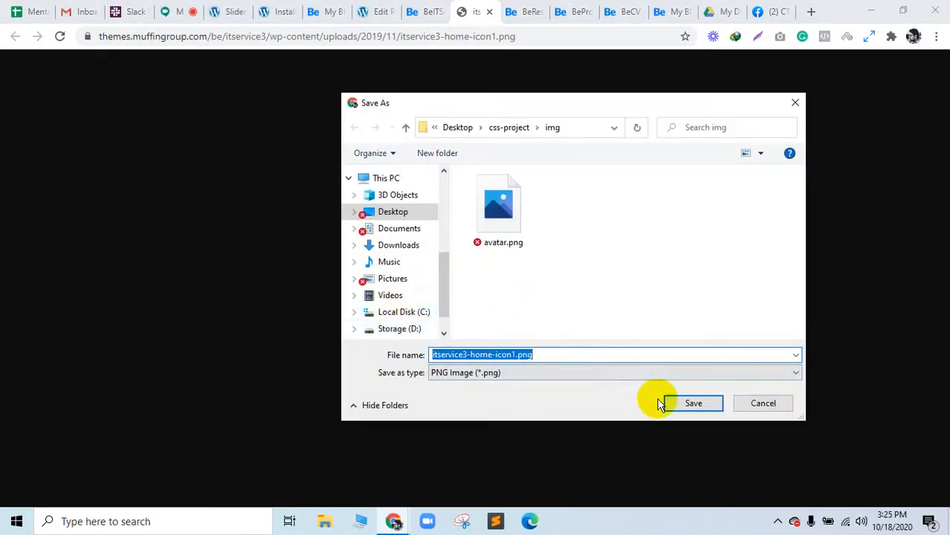
click(413, 246)
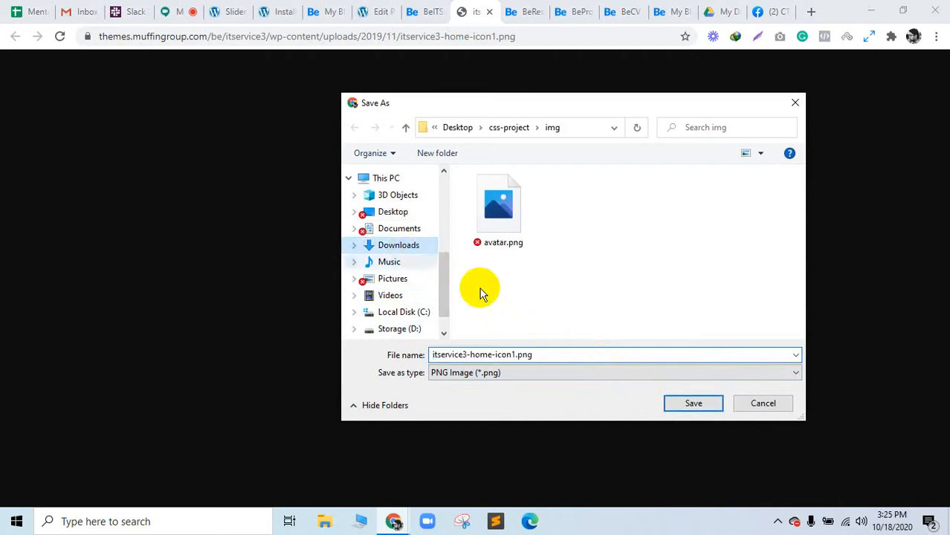
click(685, 405)
click(171, 11)
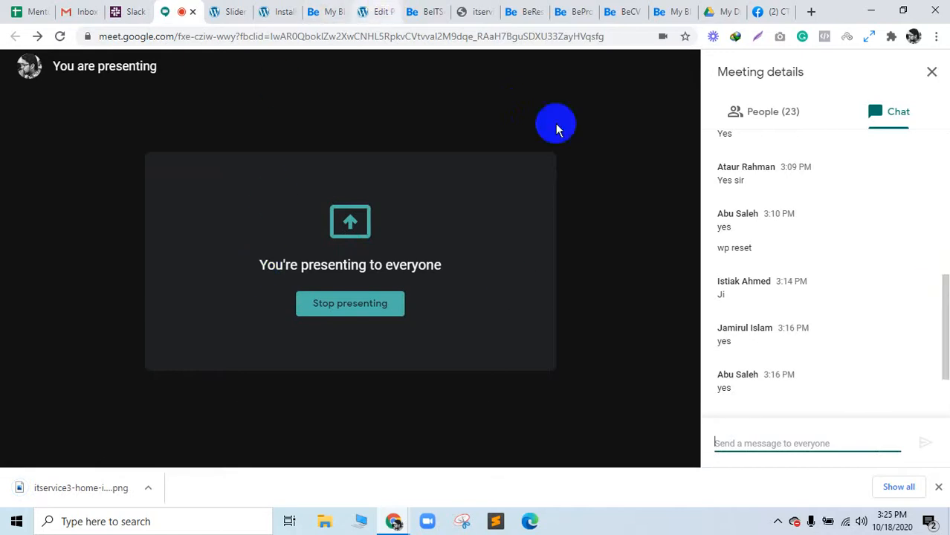
Check the Google Meet participants list and chat, then return to the WordPress editor
click(777, 122)
scroll(870, 357, down, 5)
scroll(869, 358, down, 2)
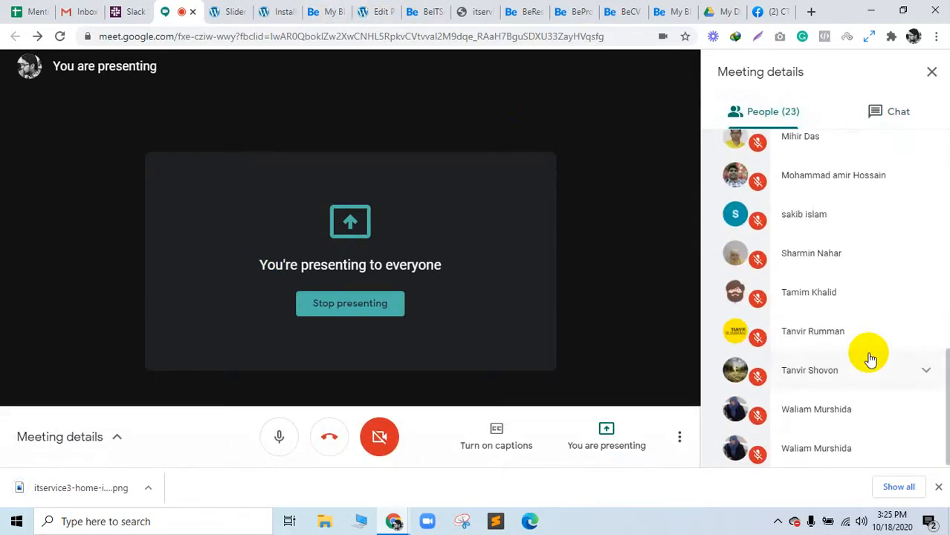
scroll(868, 357, up, 10)
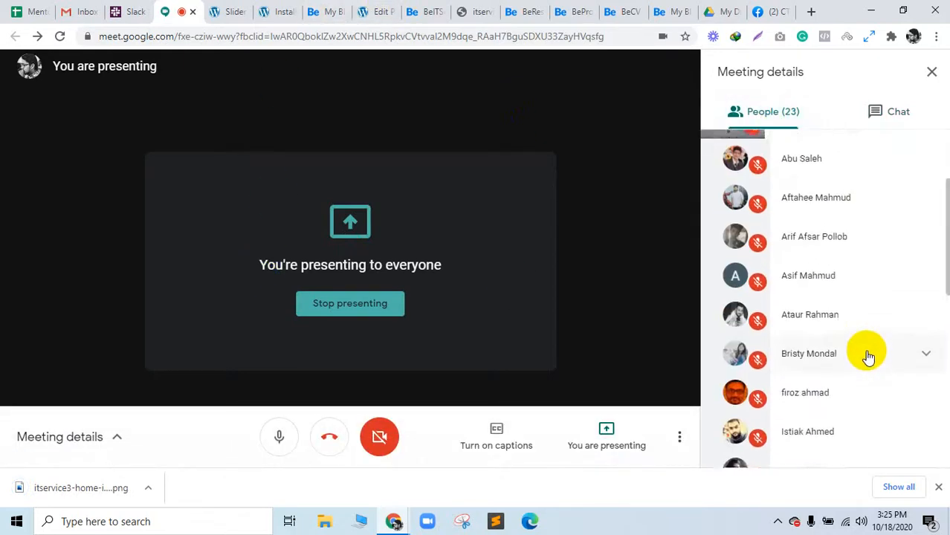
click(895, 123)
click(380, 6)
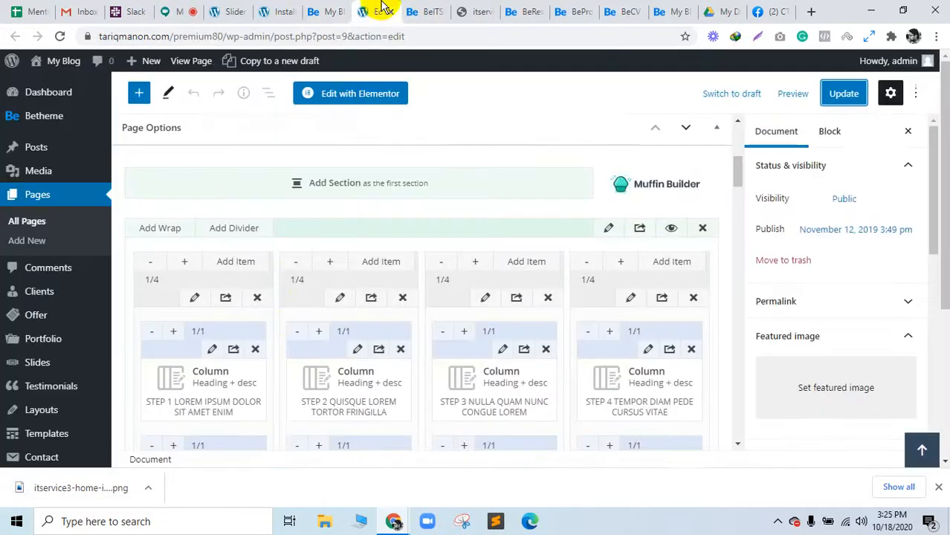
In the Step 1 column editor, test the existing icon image URL, which returns not found
scroll(259, 250, down, 2)
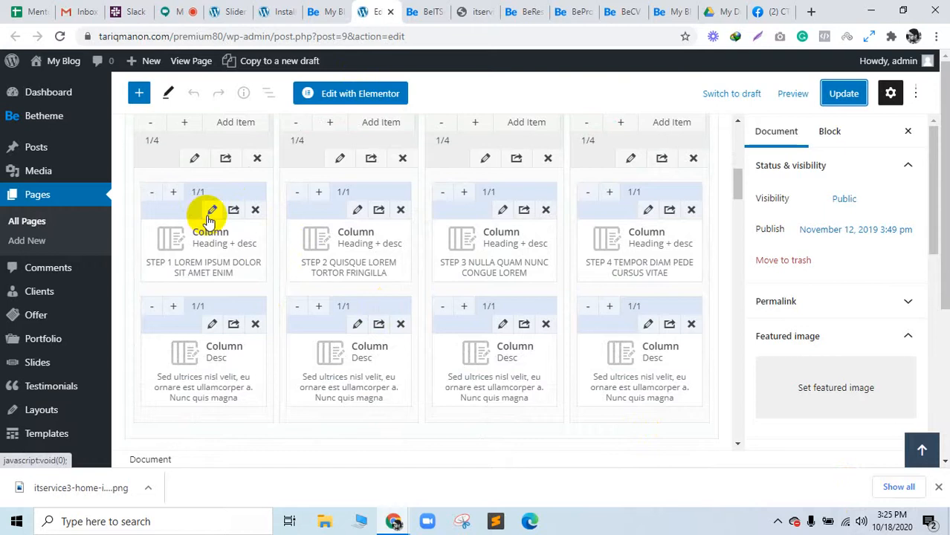
click(414, 6)
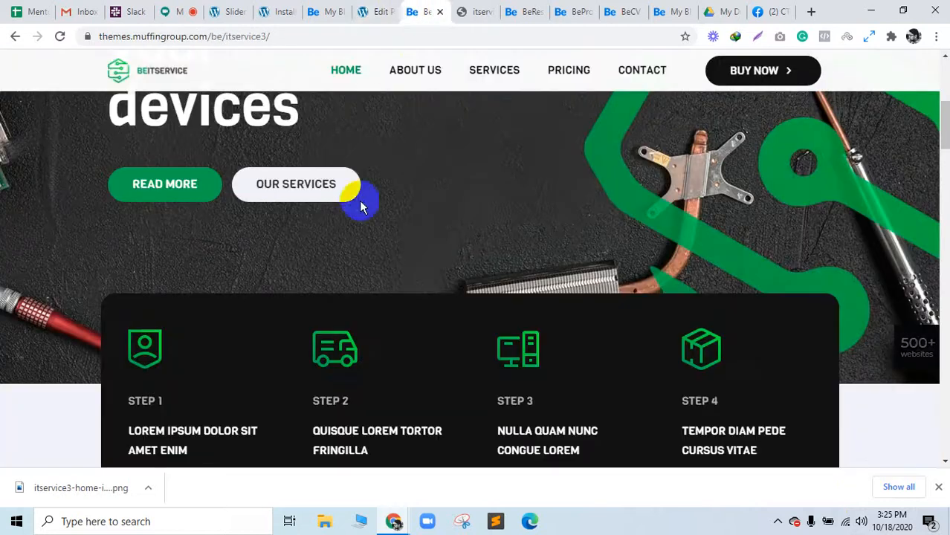
click(379, 6)
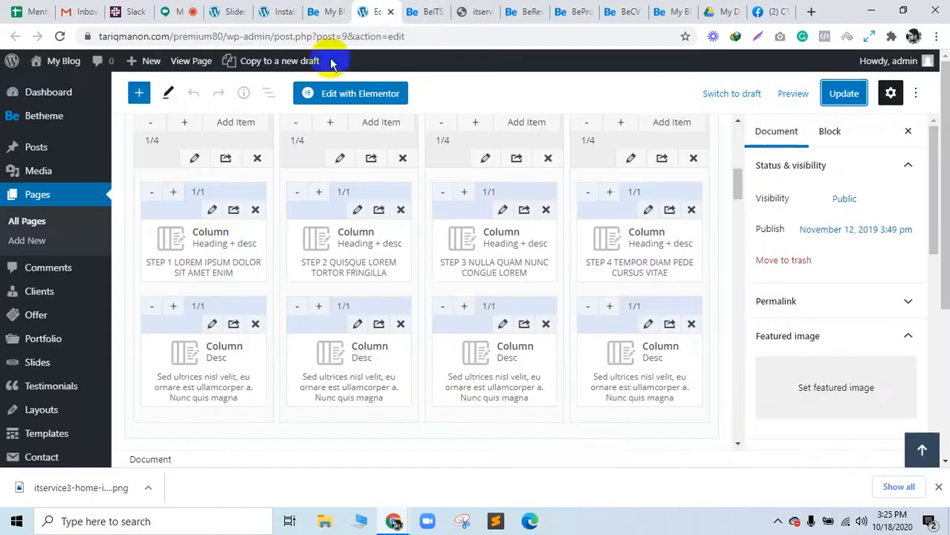
click(213, 210)
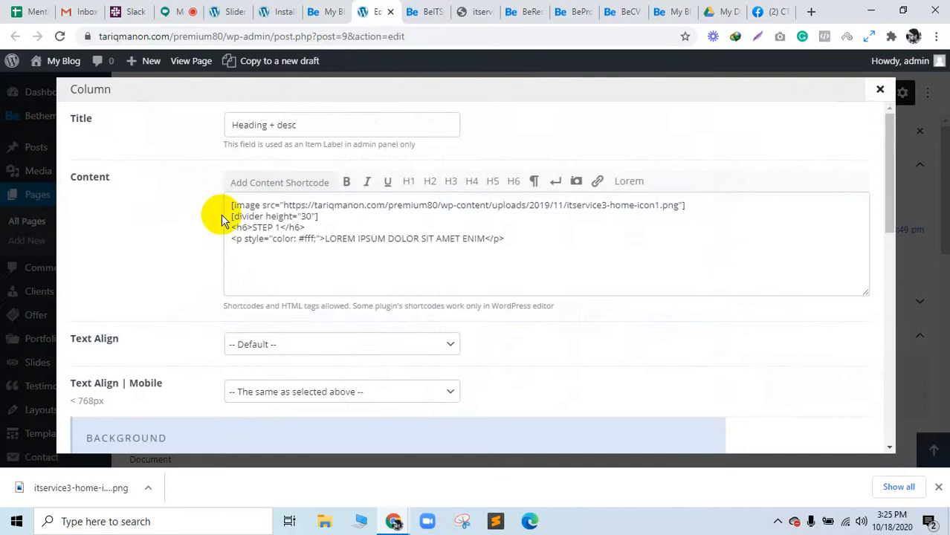
click(328, 216)
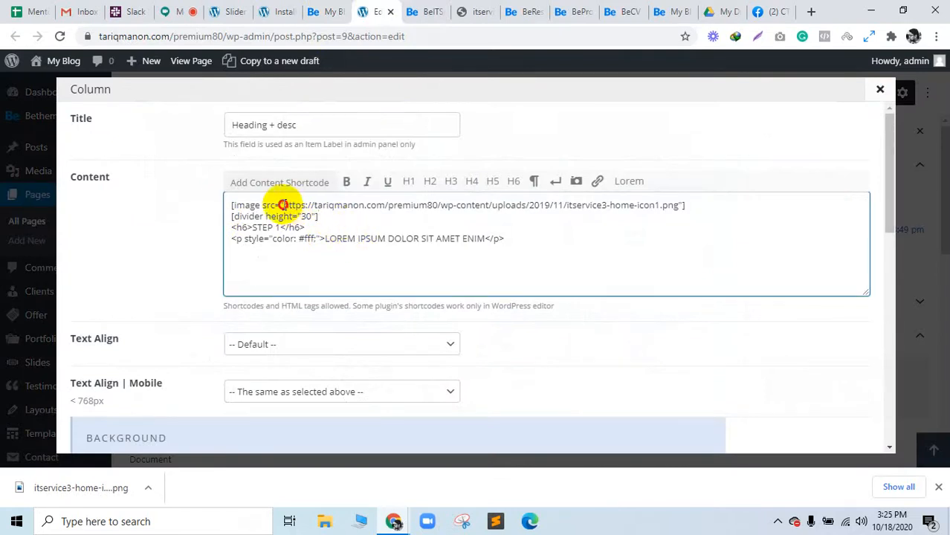
drag(283, 206, 677, 205)
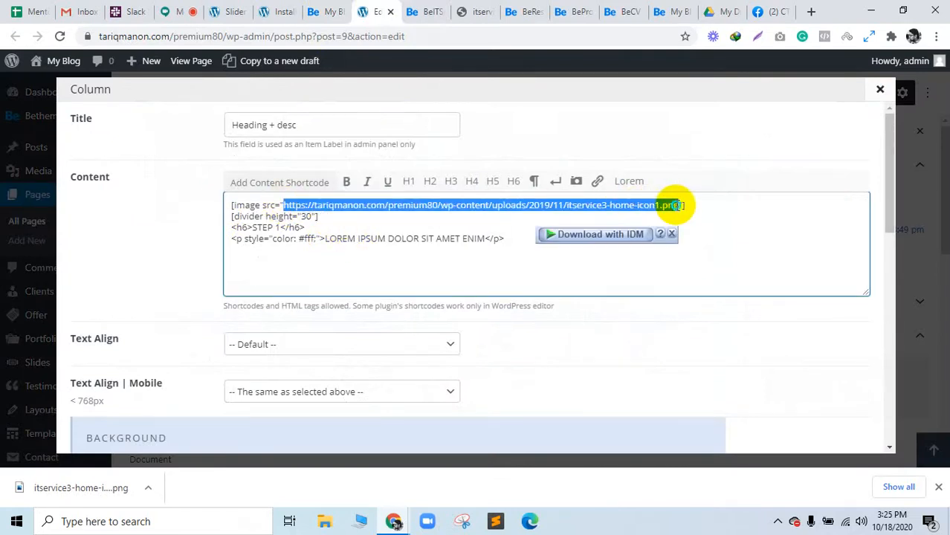
right_click(676, 205)
click(697, 323)
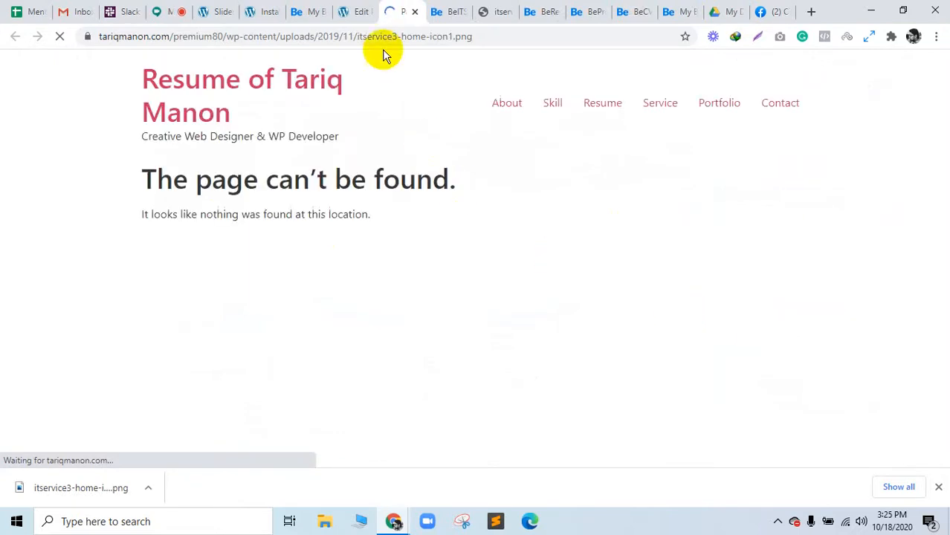
click(415, 12)
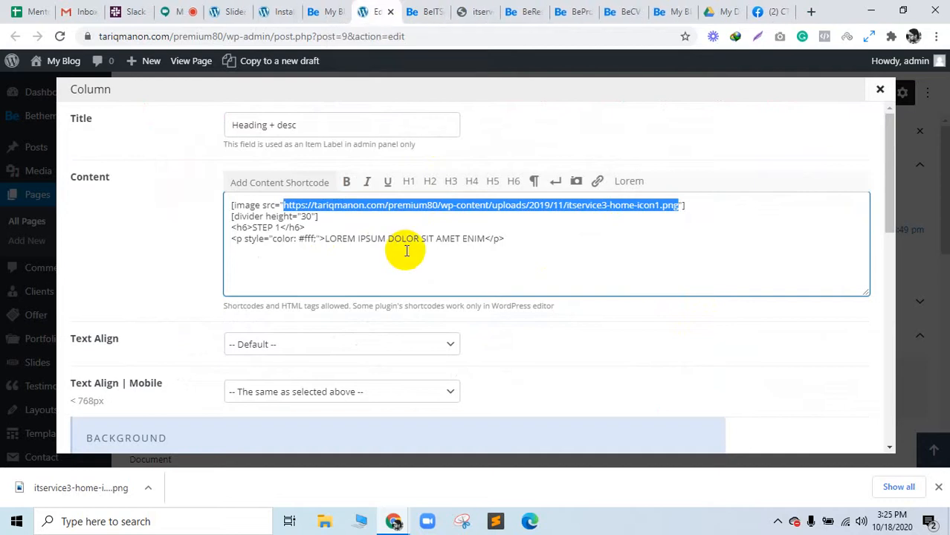
scroll(407, 251, down, 1)
scroll(407, 251, up, 1)
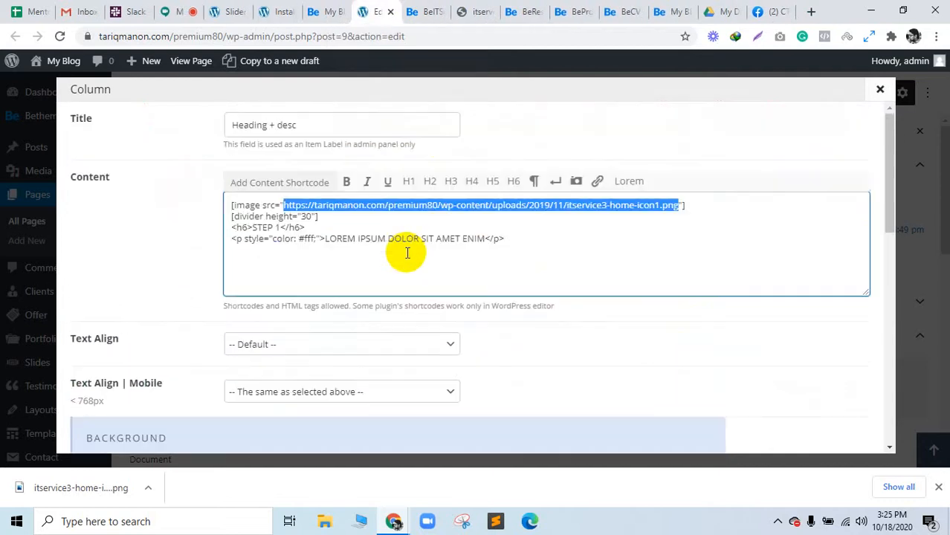
Add a new line with a placeholder image tag after the Step 1 image shortcode
click(580, 216)
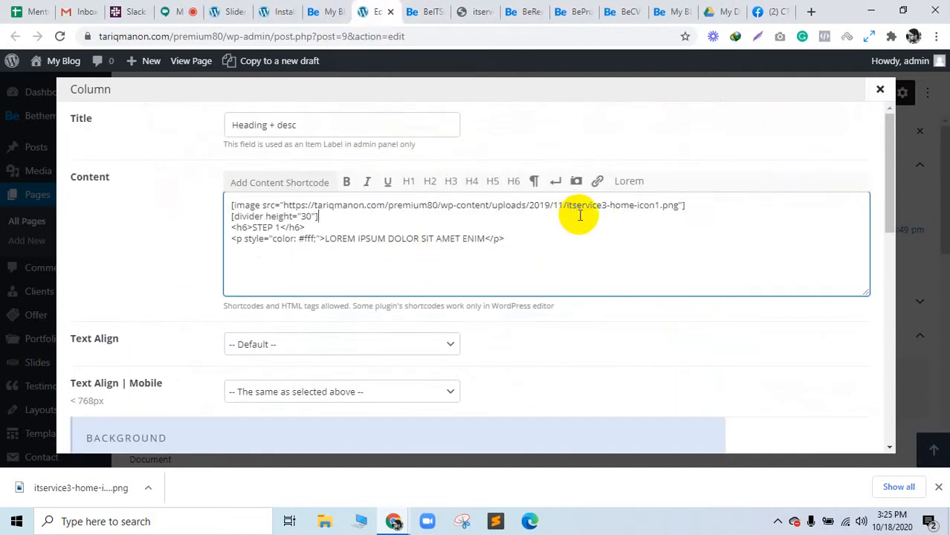
click(695, 203)
key(Return)
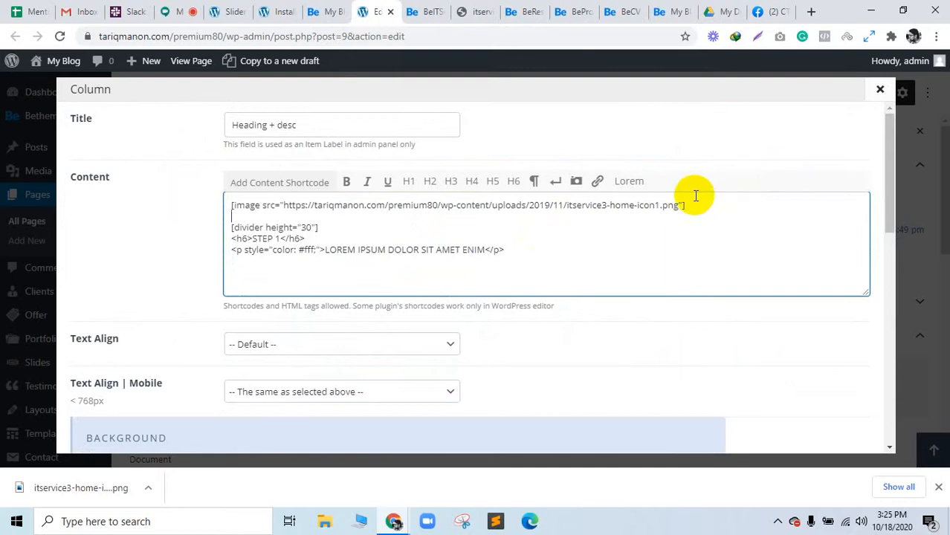
click(576, 182)
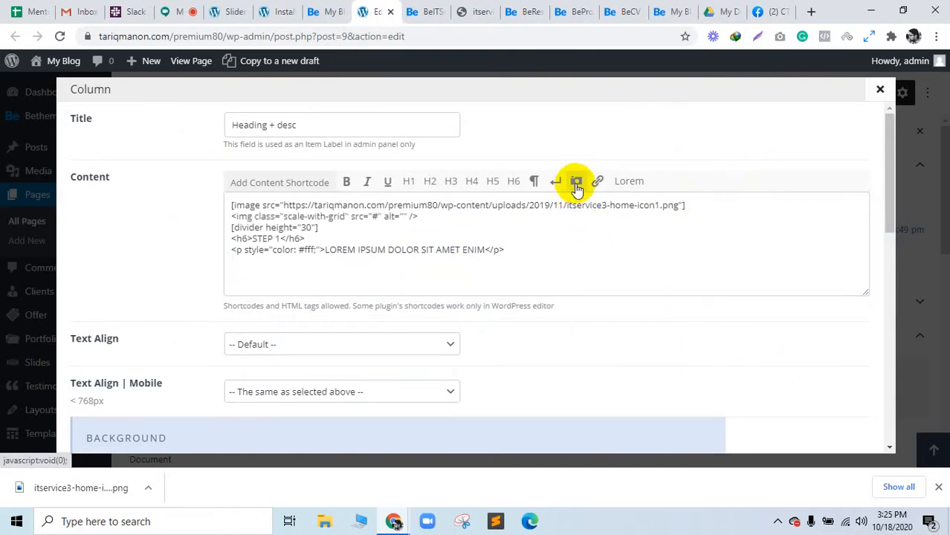
drag(421, 217, 197, 214)
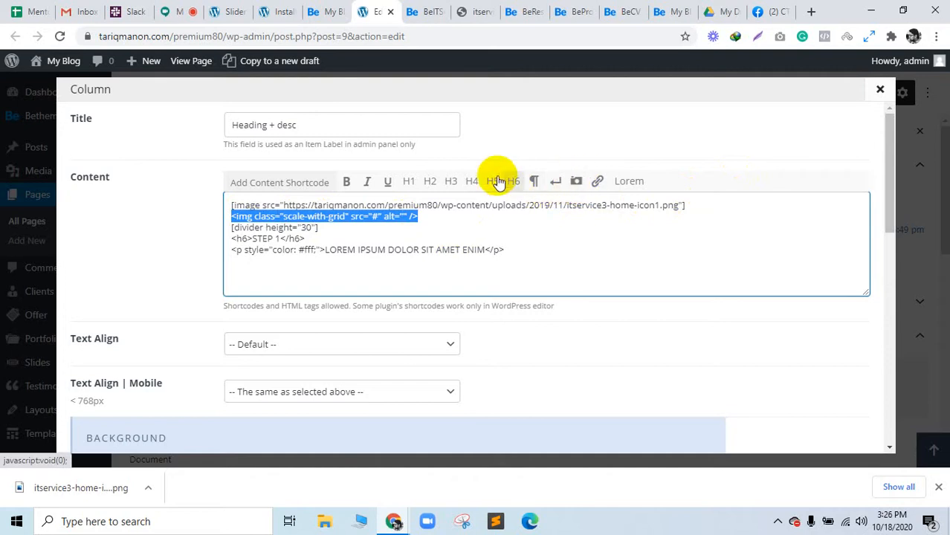
scroll(609, 318, down, 4)
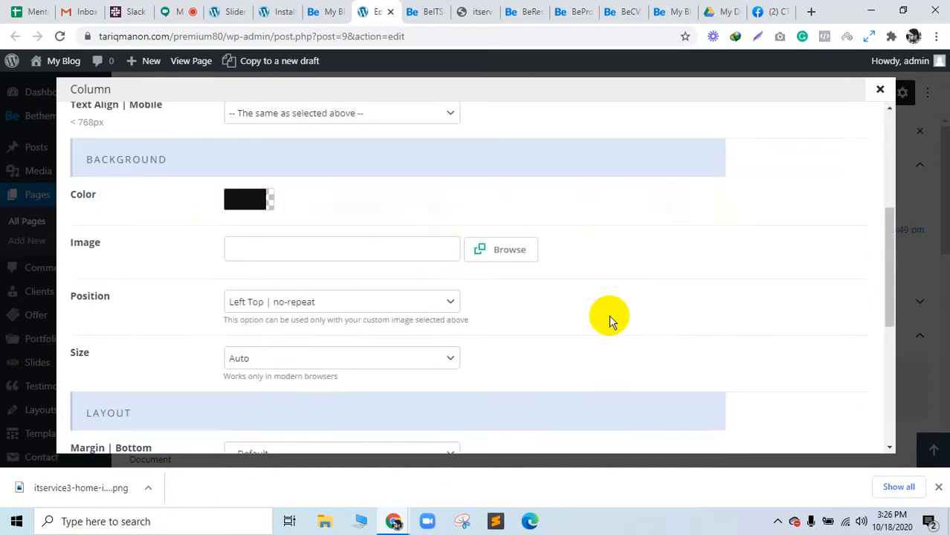
scroll(610, 321, down, 1)
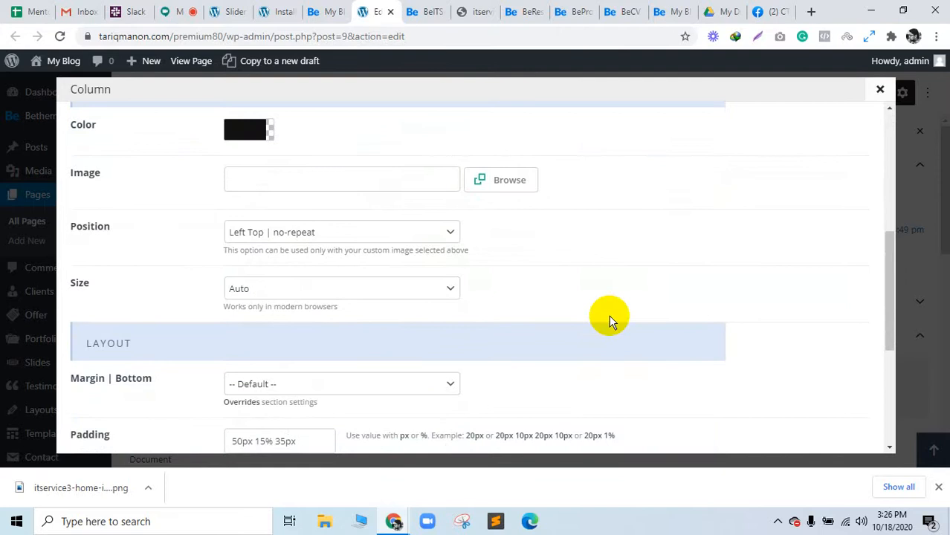
Upload itservice3-home-icon1.png to the media library and copy its URL
click(510, 176)
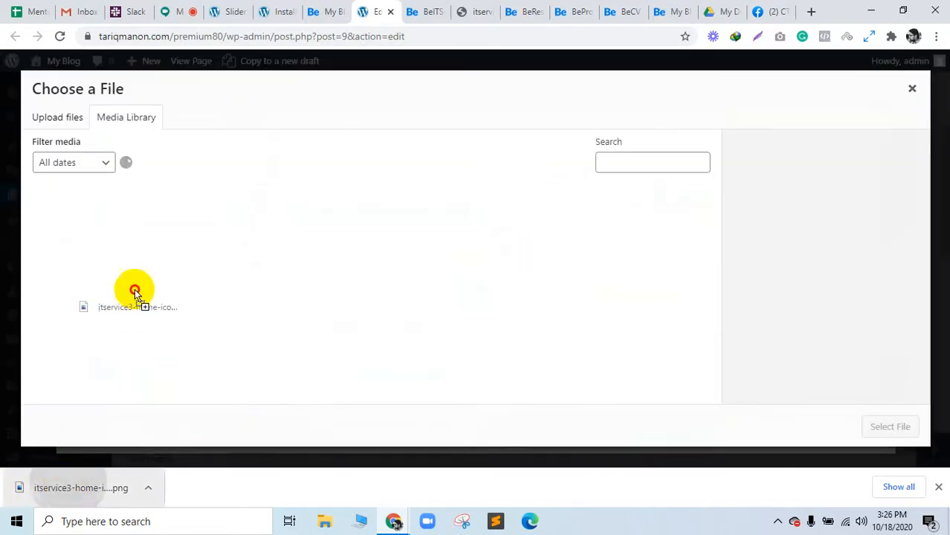
drag(135, 288, 137, 286)
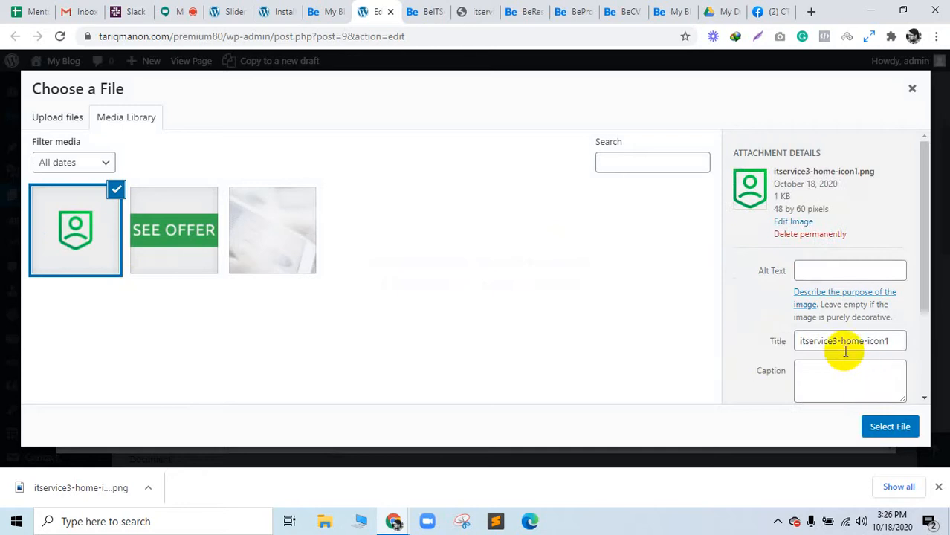
scroll(845, 352, down, 3)
click(831, 371)
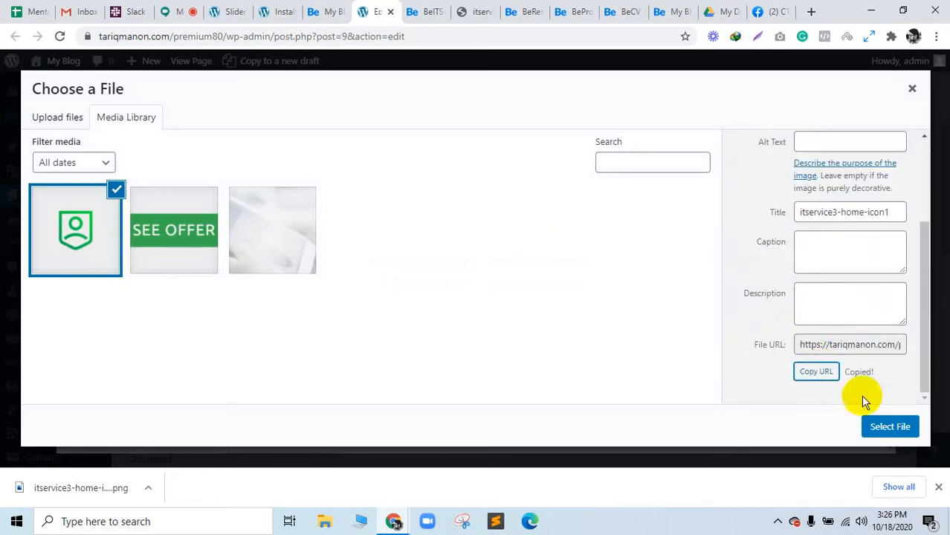
click(891, 427)
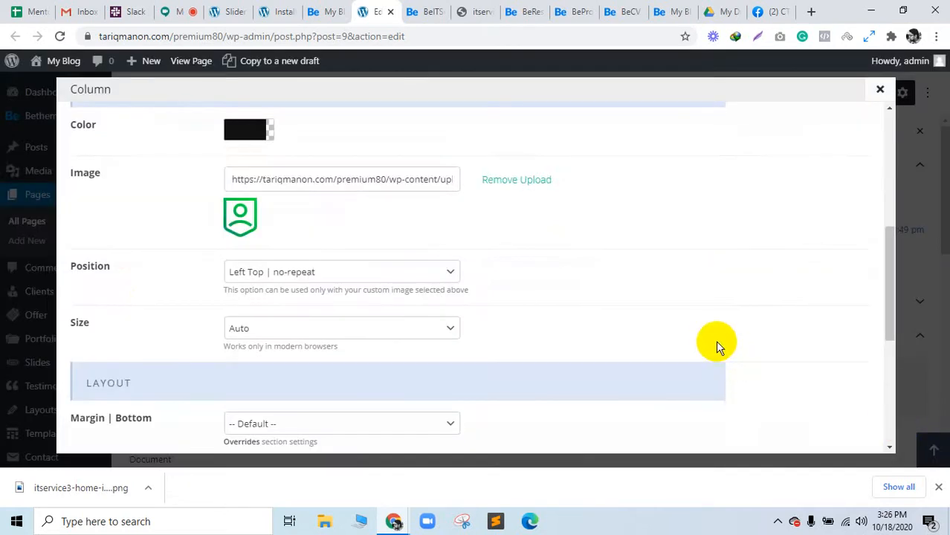
scroll(717, 343, down, 3)
scroll(716, 343, up, 5)
scroll(716, 343, up, 3)
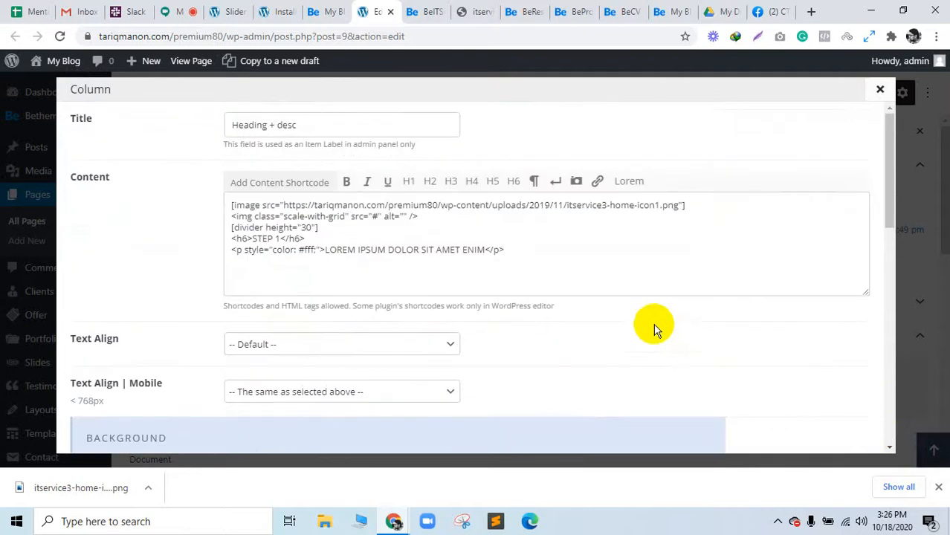
Delete the empty img tag, paste the new icon URL into the shortcode, and save the column
drag(419, 216, 349, 216)
drag(238, 230, 214, 218)
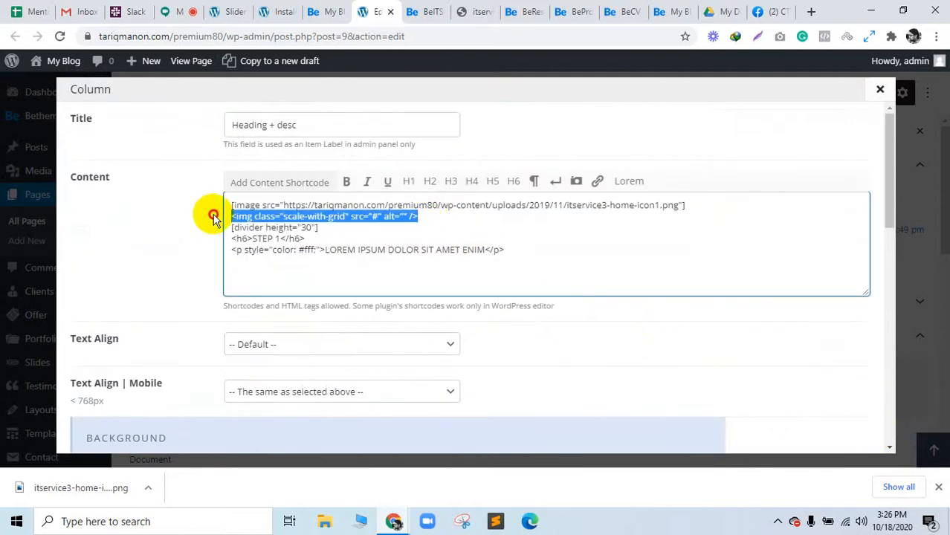
key(BackSpace)
key(BackSpace)
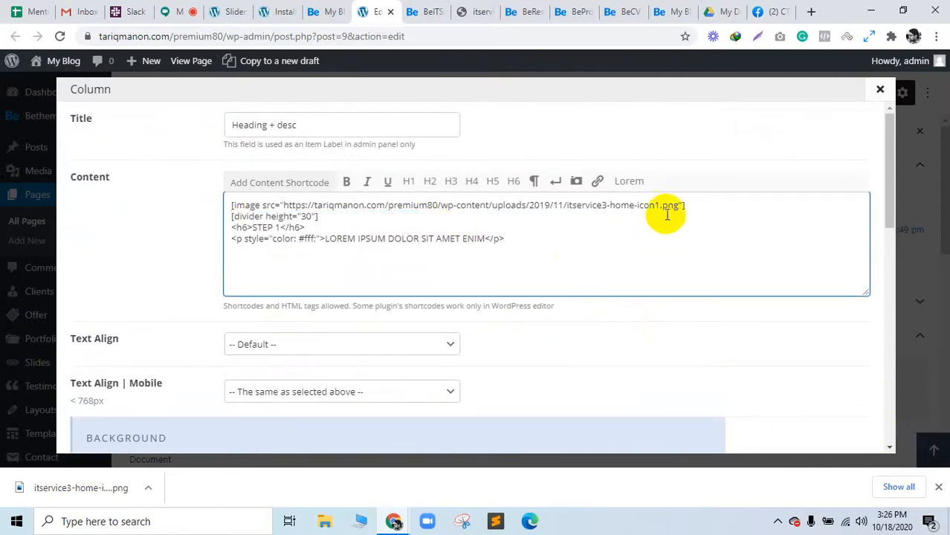
drag(679, 207, 284, 207)
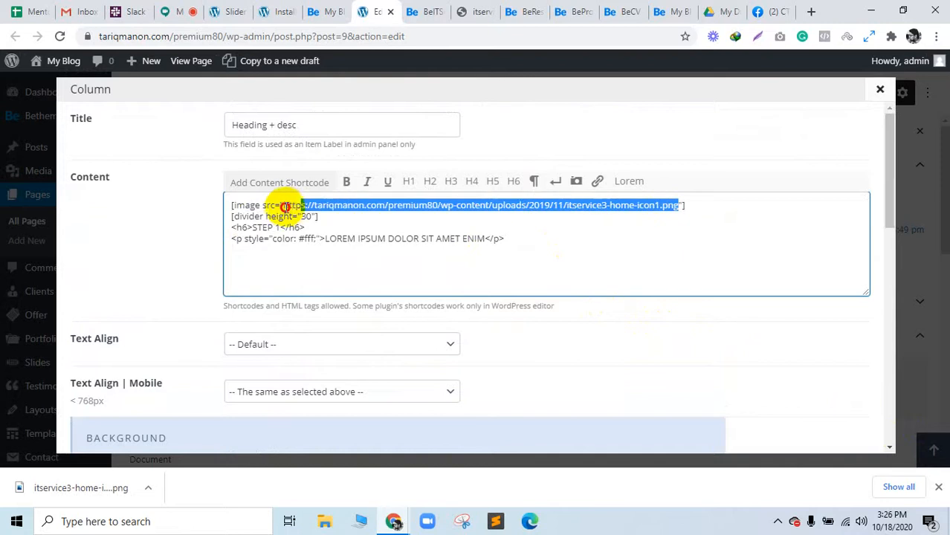
key(ctrl+v)
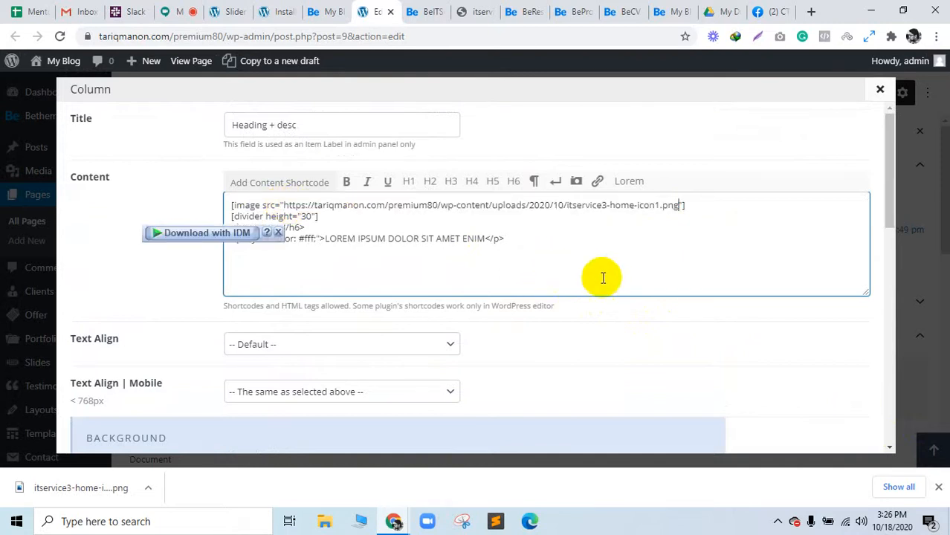
scroll(406, 342, down, 2)
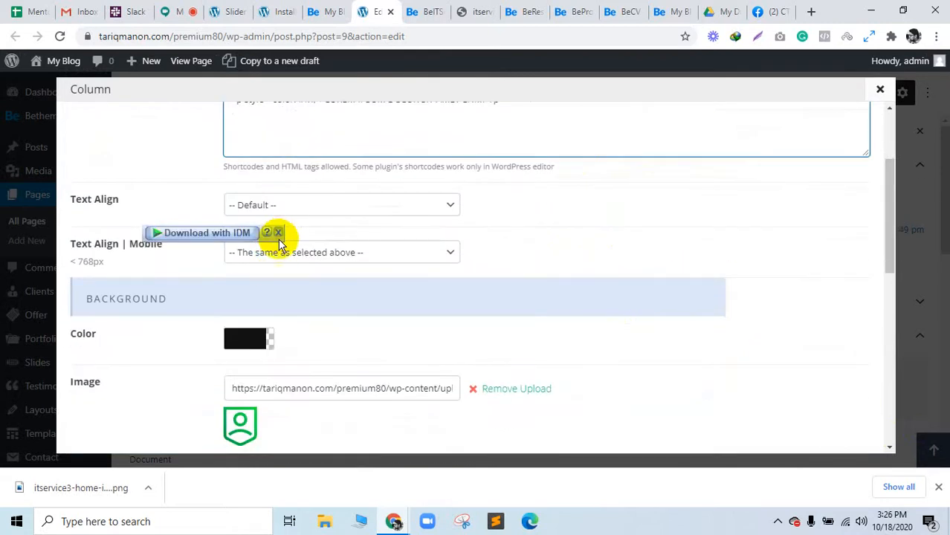
click(529, 388)
scroll(790, 319, down, 5)
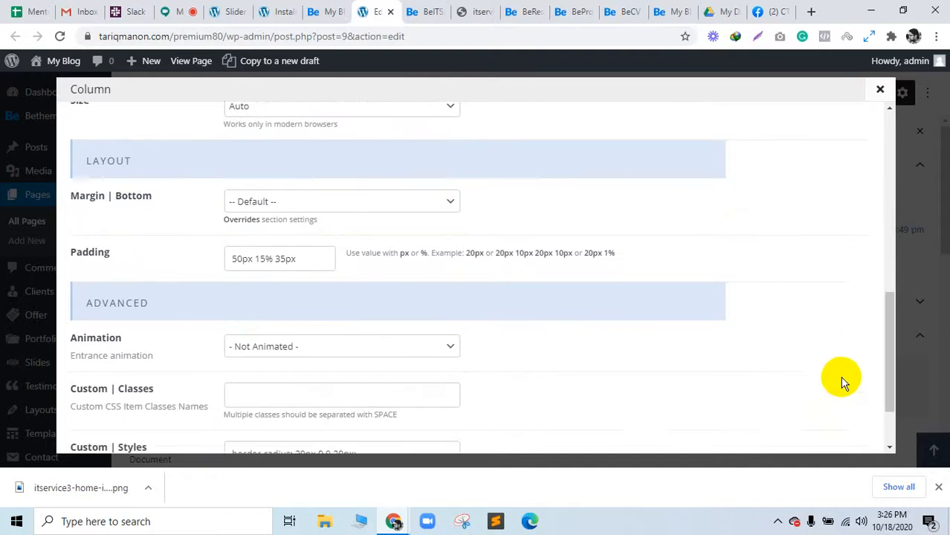
scroll(842, 382, down, 2)
click(820, 427)
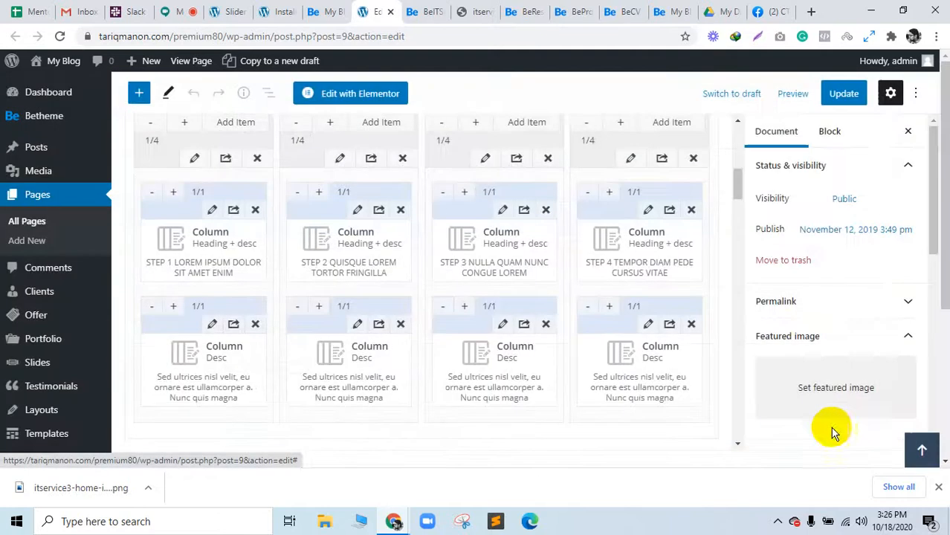
Update the home page and reload the live site to confirm the Step 1 icon
click(938, 489)
click(843, 95)
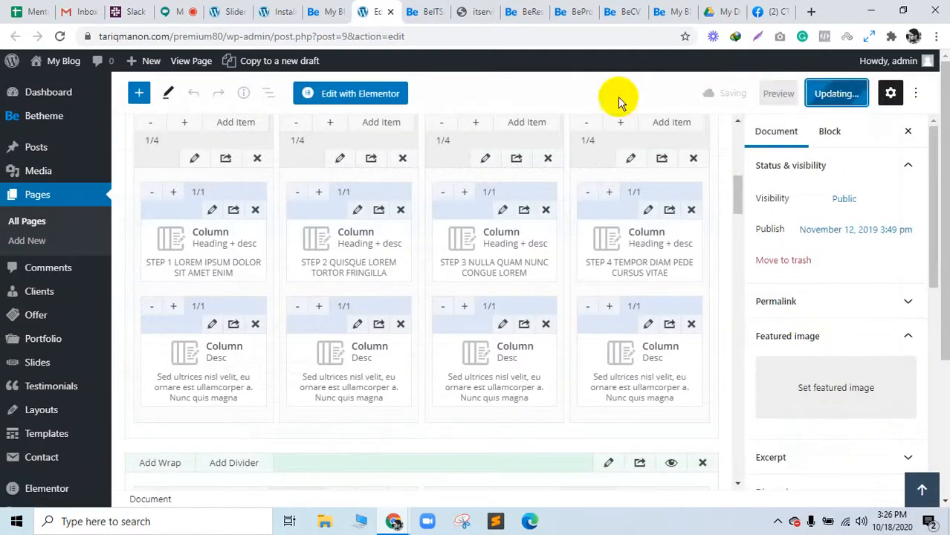
click(408, 11)
click(341, 9)
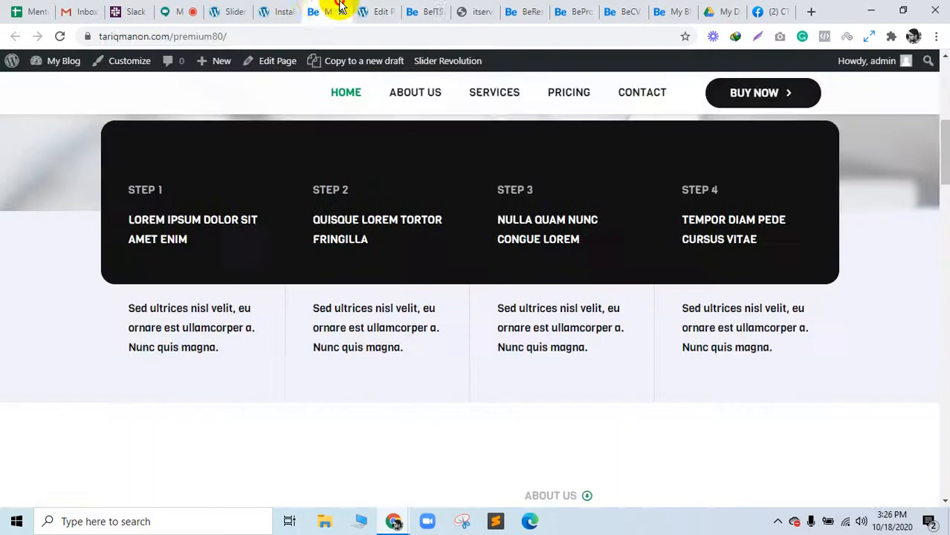
drag(387, 4, 361, 11)
click(59, 37)
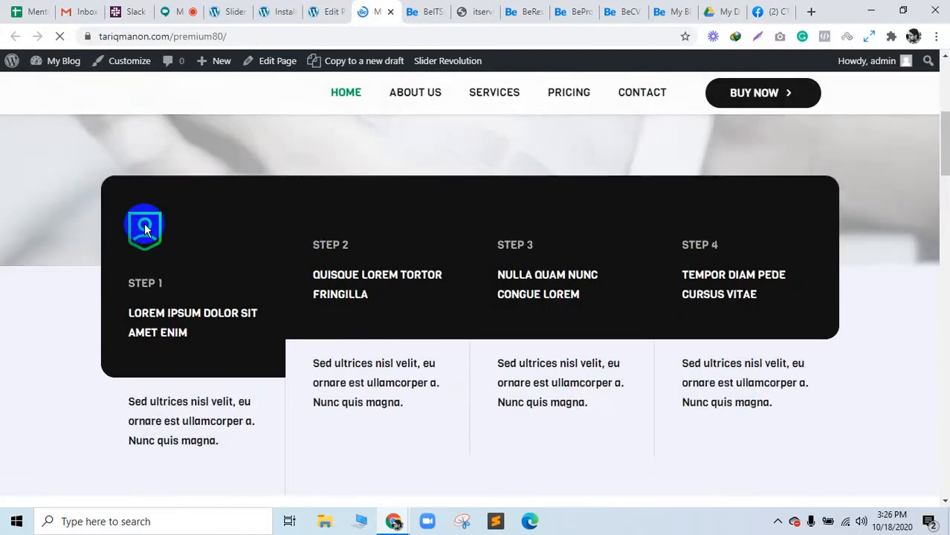
click(335, 9)
Paste the new icon URL into the Step 2 column's image shortcode and save
click(356, 216)
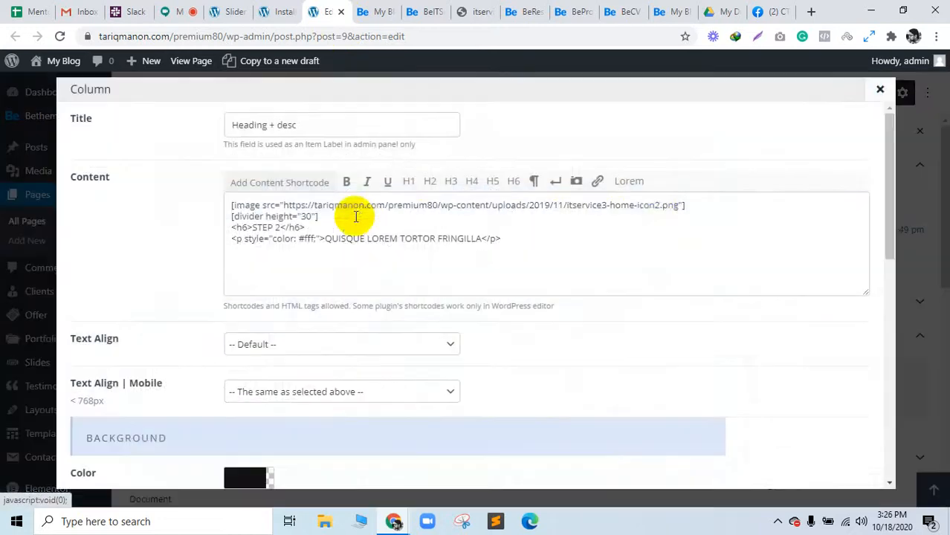
drag(677, 208, 281, 205)
key(ctrl+v)
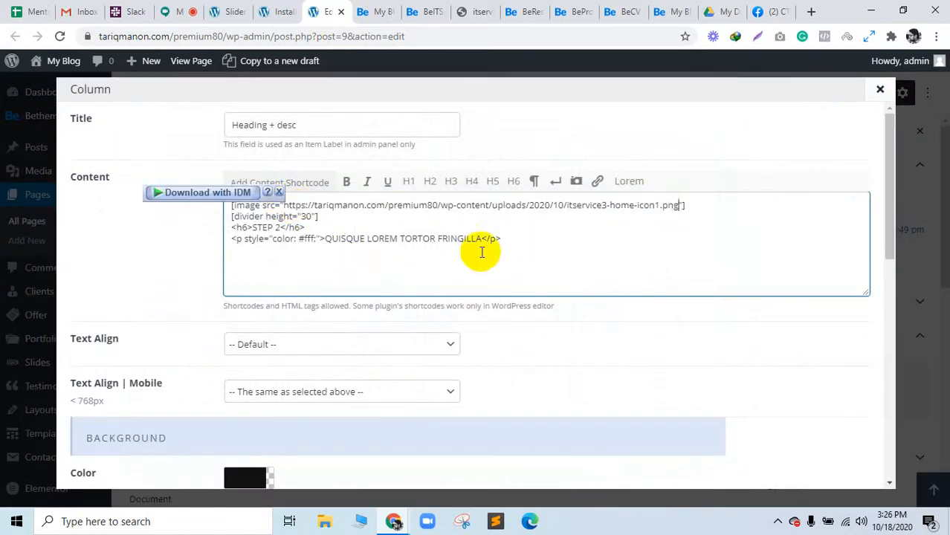
scroll(822, 395, down, 1)
scroll(822, 395, down, 10)
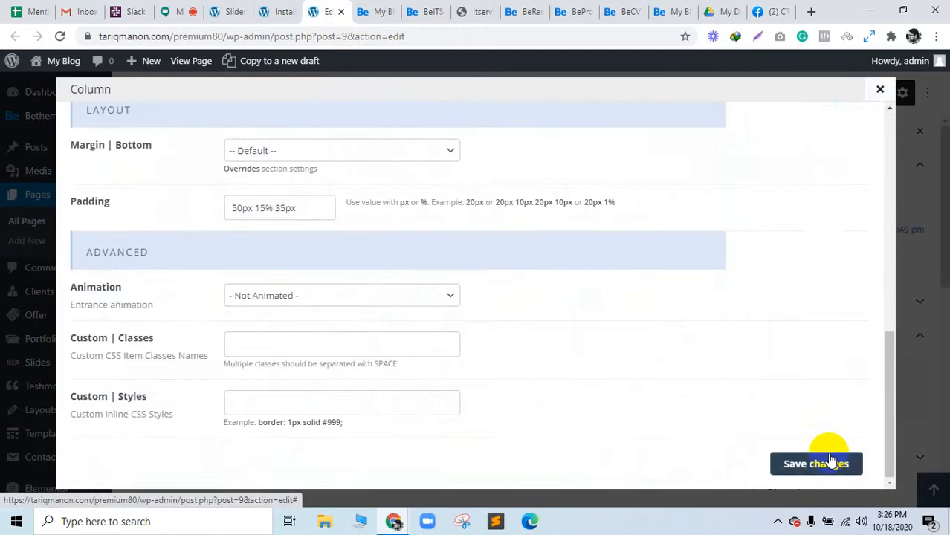
click(825, 455)
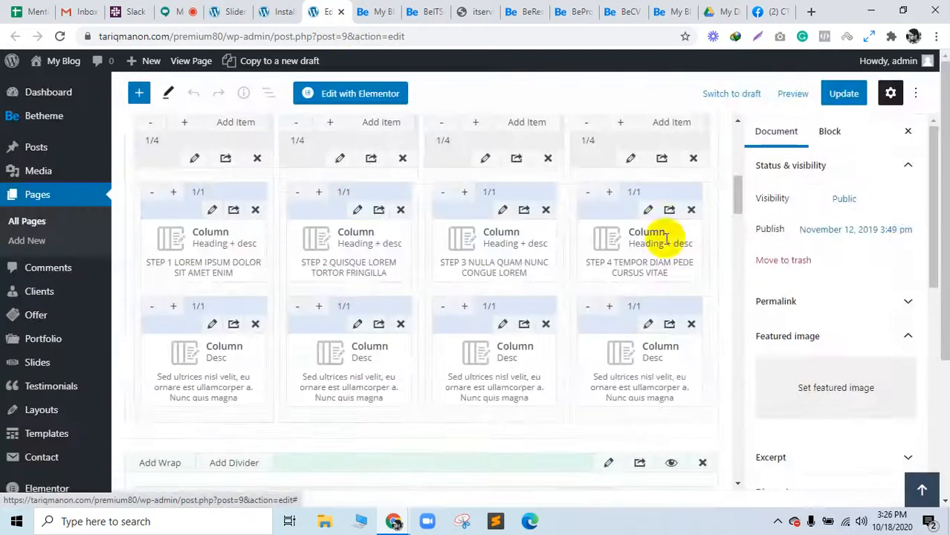
Point the Step 3 and Step 4 image shortcodes to itservice3-home-icon1.png, saving each
click(503, 209)
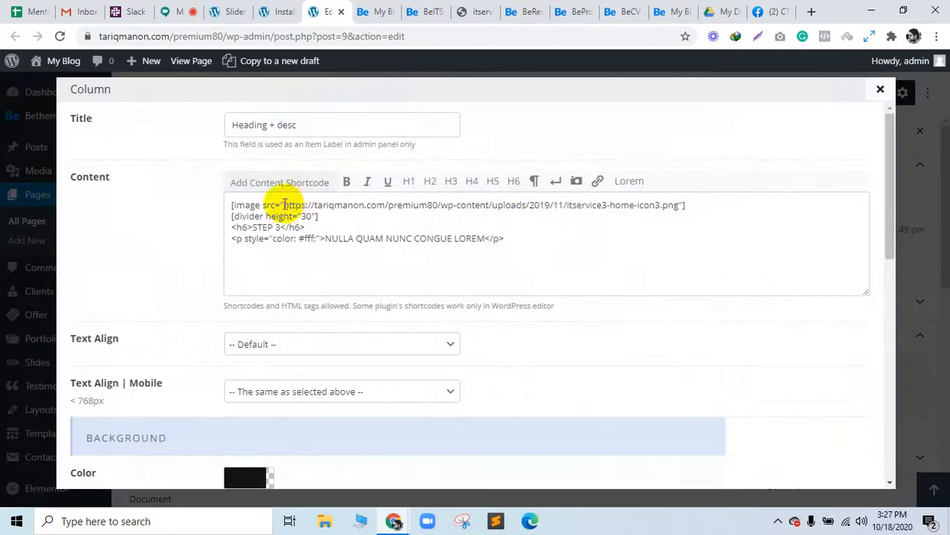
drag(284, 205, 677, 206)
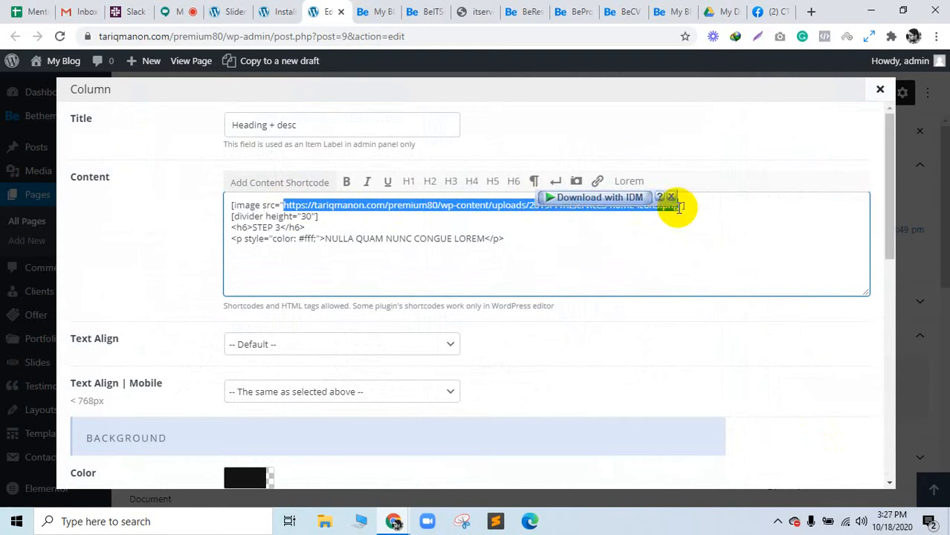
click(675, 207)
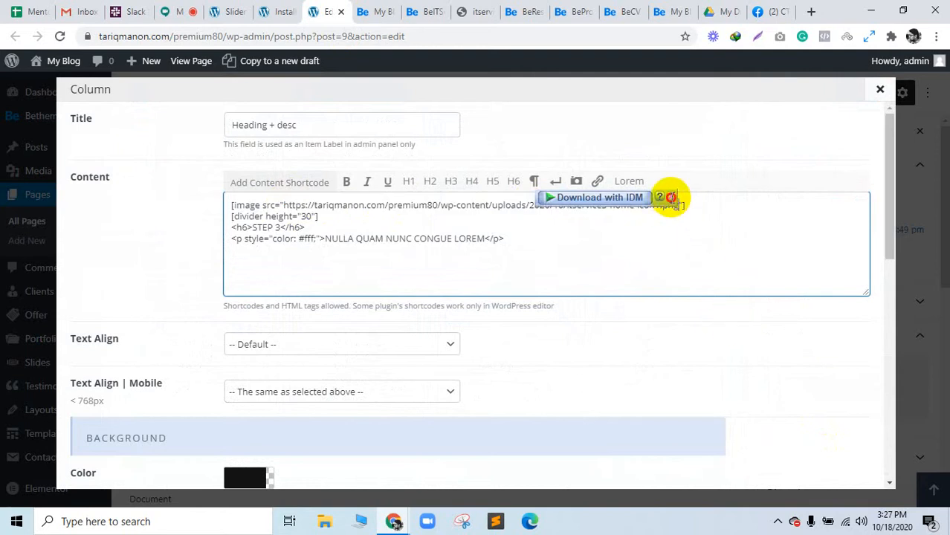
scroll(849, 374, down, 8)
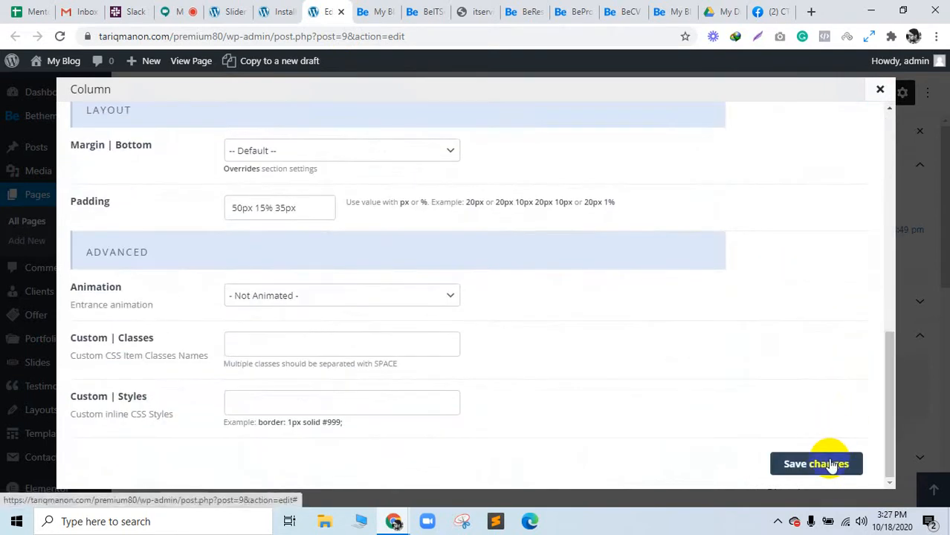
click(831, 464)
click(651, 208)
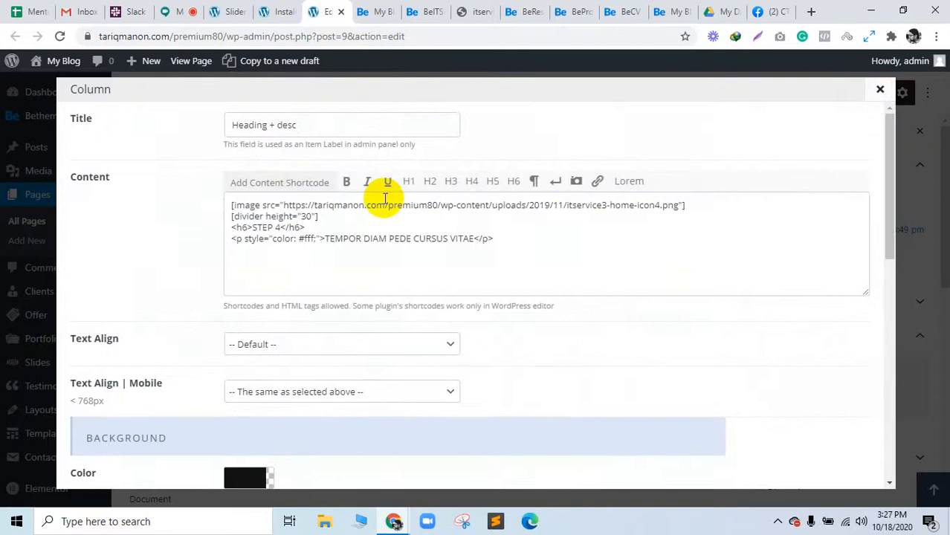
drag(284, 203, 688, 206)
text(https://tariqmanon.com/premium80/wp-content/uploads/2020/10/itservice3-home-icon1.png)
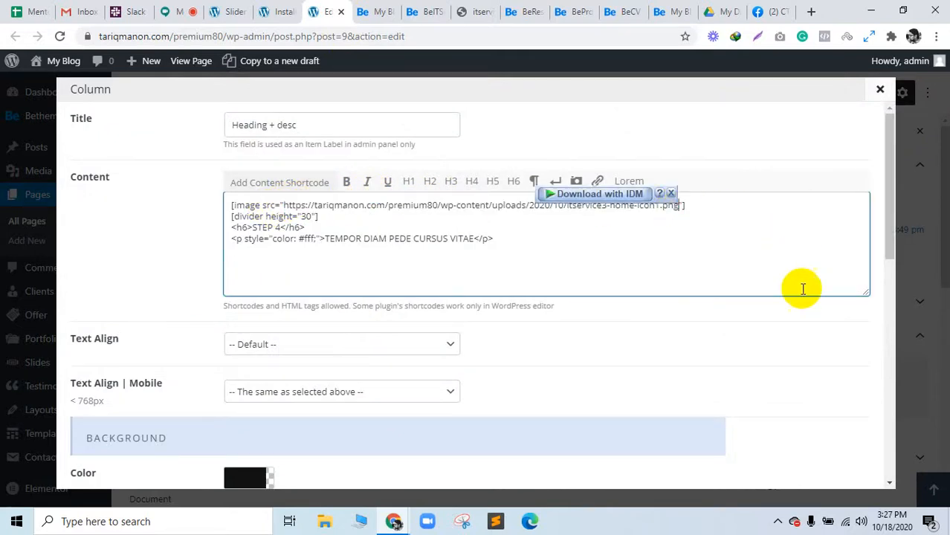
scroll(824, 379, down, 10)
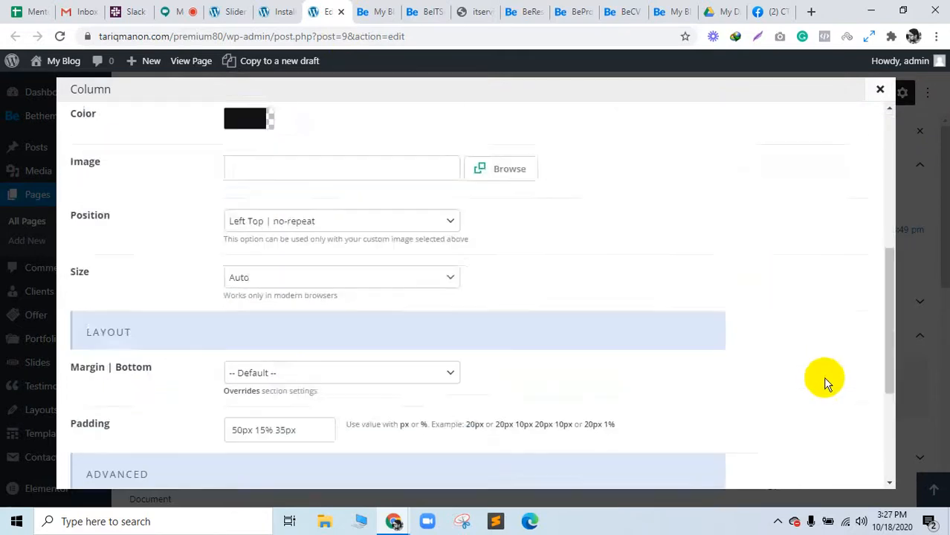
click(820, 463)
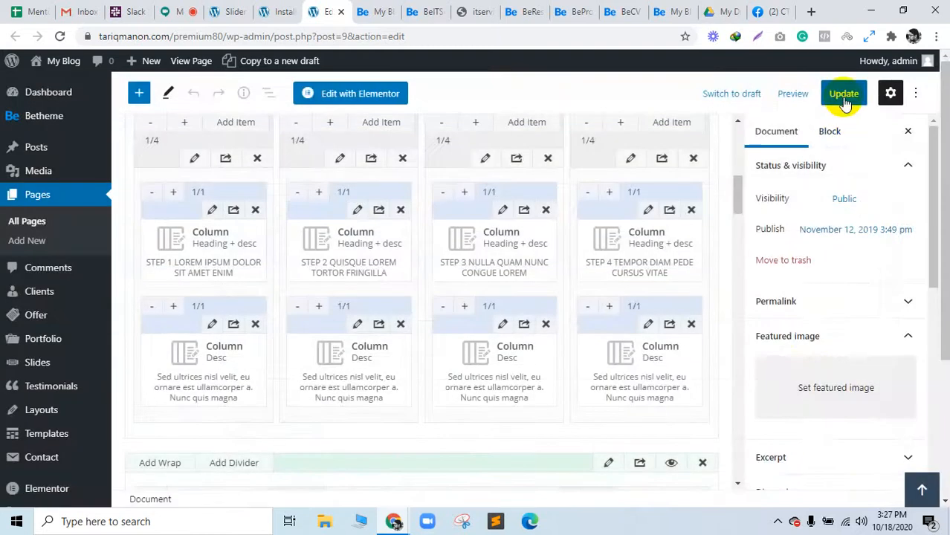
Update the home page and reload the live site until the step icons appear
click(839, 93)
click(57, 65)
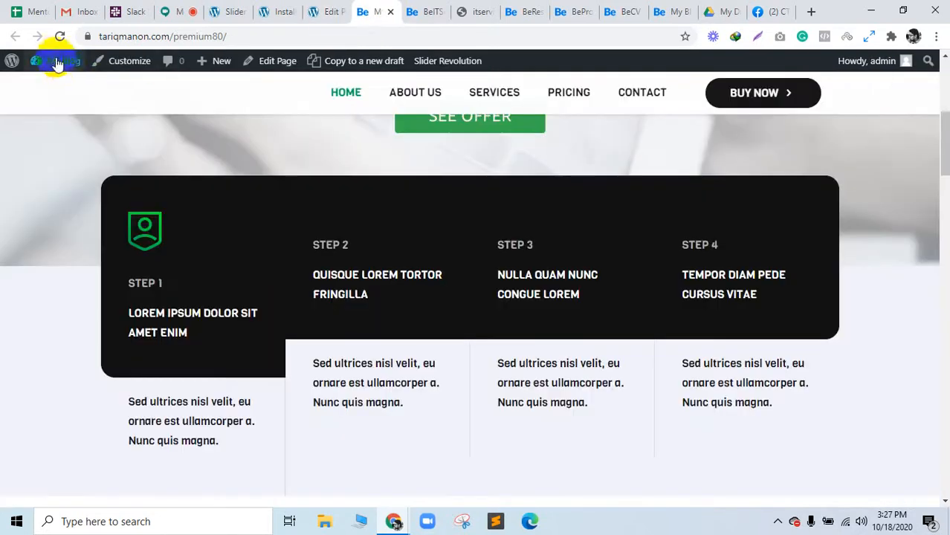
click(59, 38)
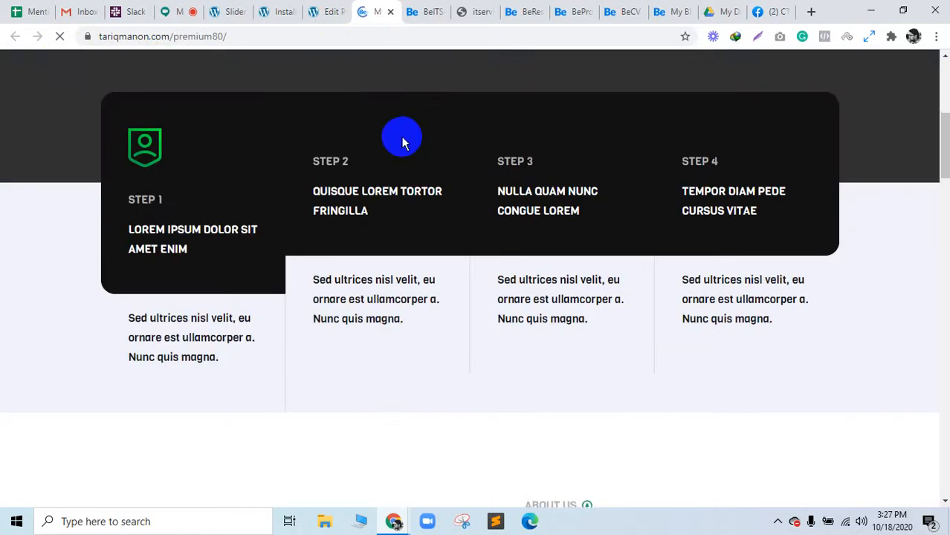
click(316, 9)
click(377, 9)
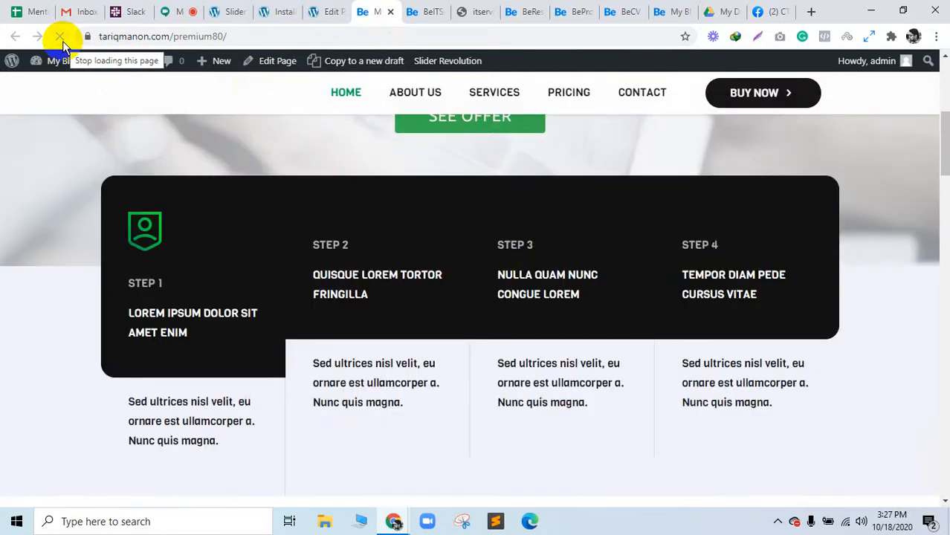
click(61, 37)
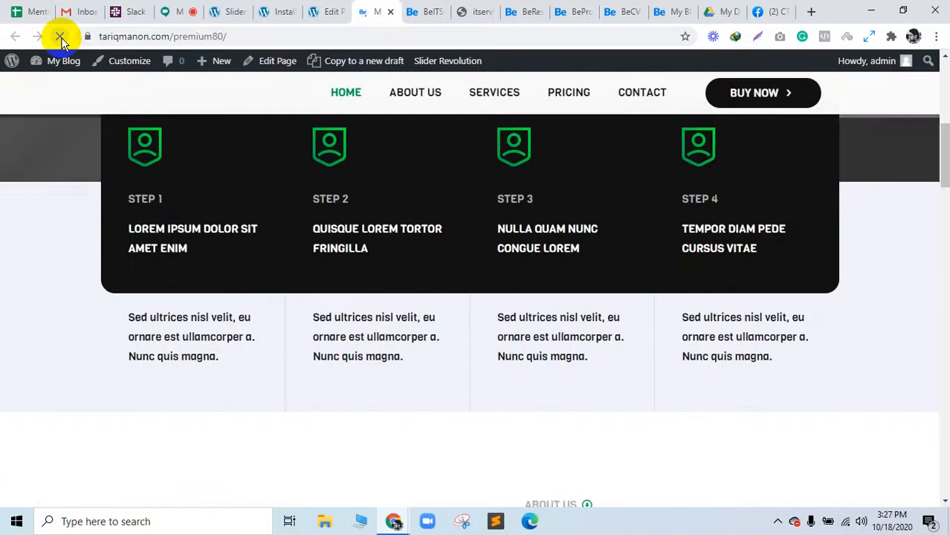
click(612, 238)
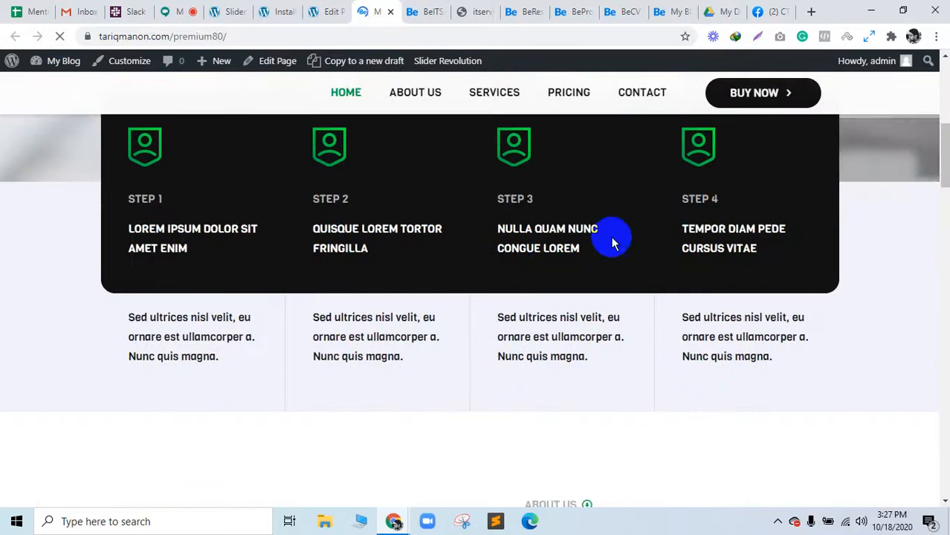
scroll(482, 116, up, 3)
Compare the rebuilt home page's step section against the BeIT Service demo page
click(429, 9)
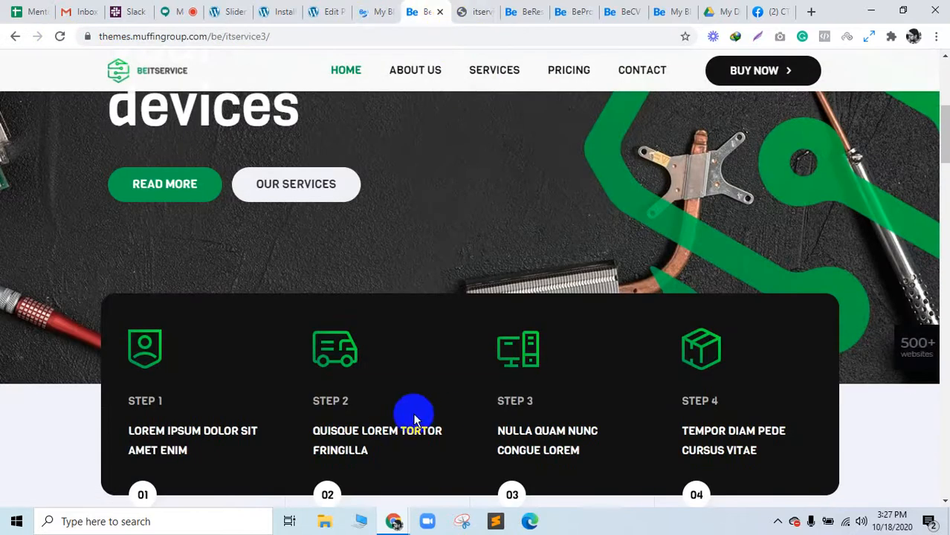
scroll(414, 420, down, 3)
click(367, 11)
scroll(477, 280, down, 3)
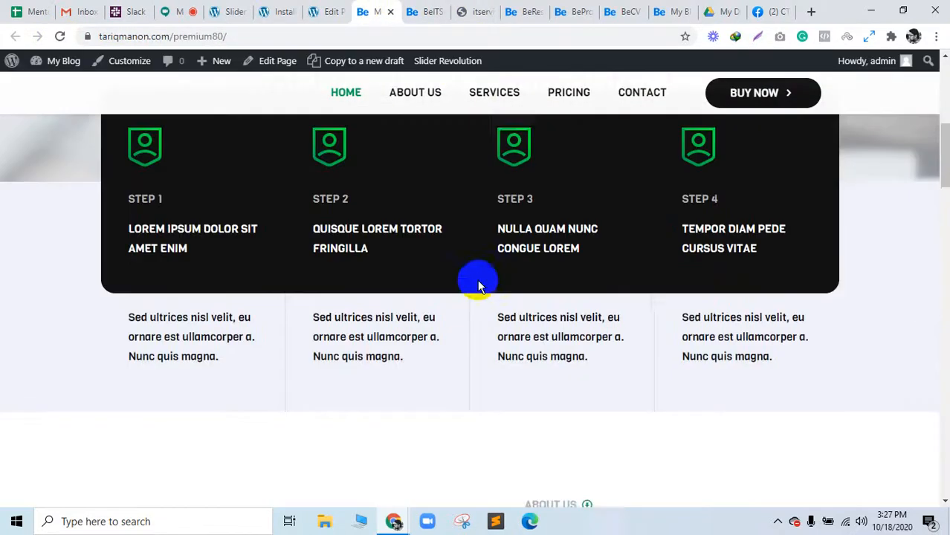
scroll(480, 281, down, 2)
scroll(472, 257, up, 3)
scroll(472, 259, down, 5)
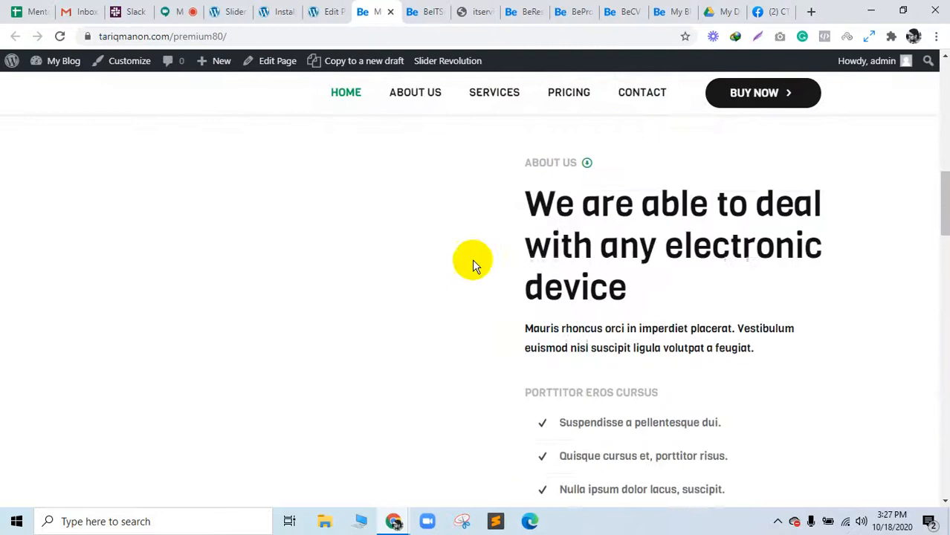
scroll(476, 265, down, 1)
click(416, 11)
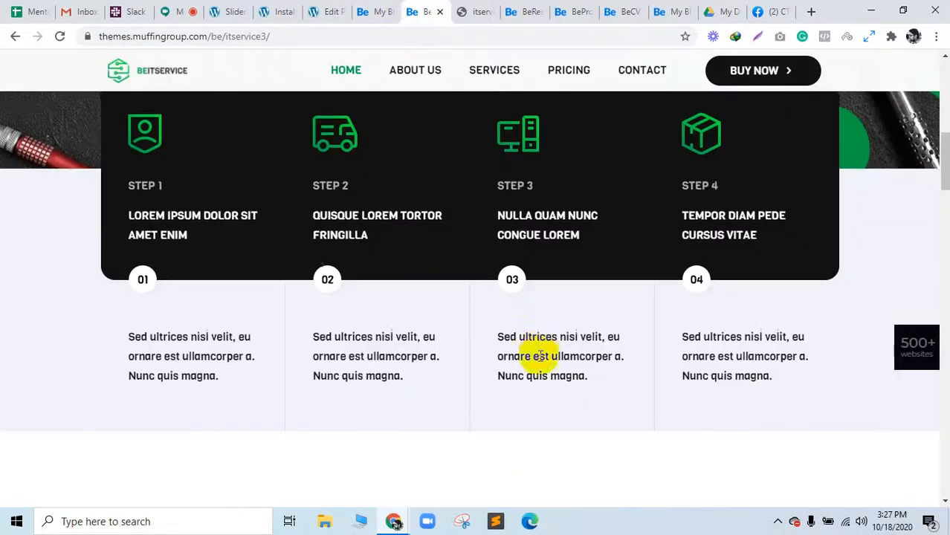
scroll(541, 357, down, 6)
scroll(328, 396, down, 3)
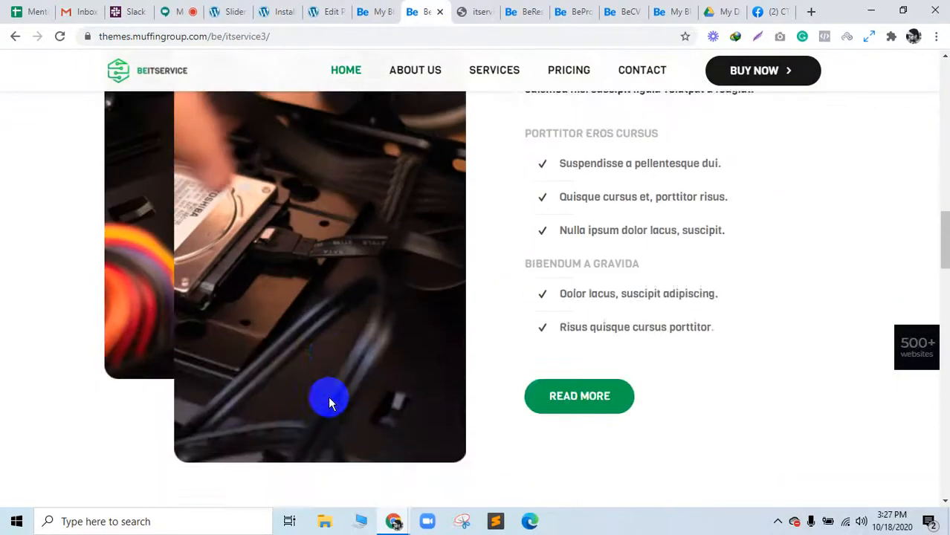
scroll(329, 398, up, 8)
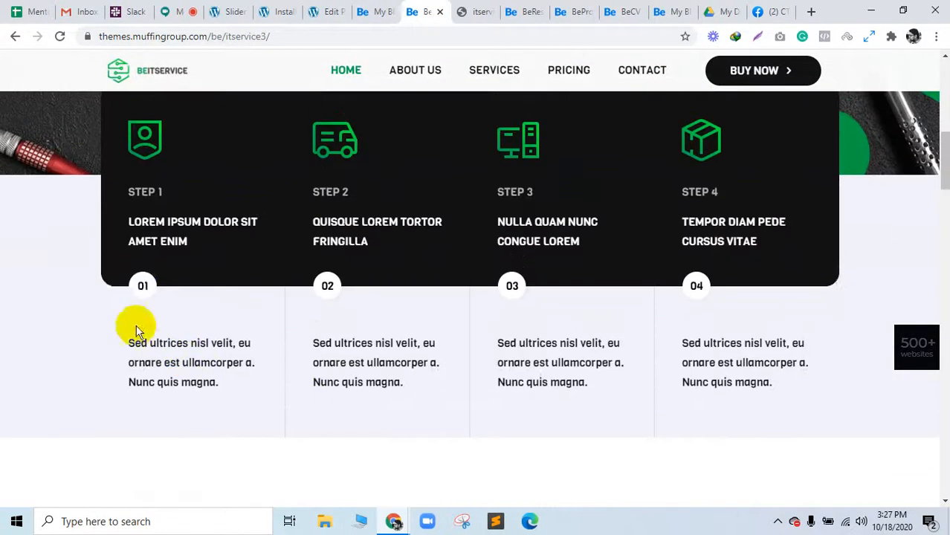
drag(143, 282, 158, 287)
Open the demo's 01 badge image on its own and save it to Downloads as itservice3-home-num1.png
right_click(141, 285)
click(165, 297)
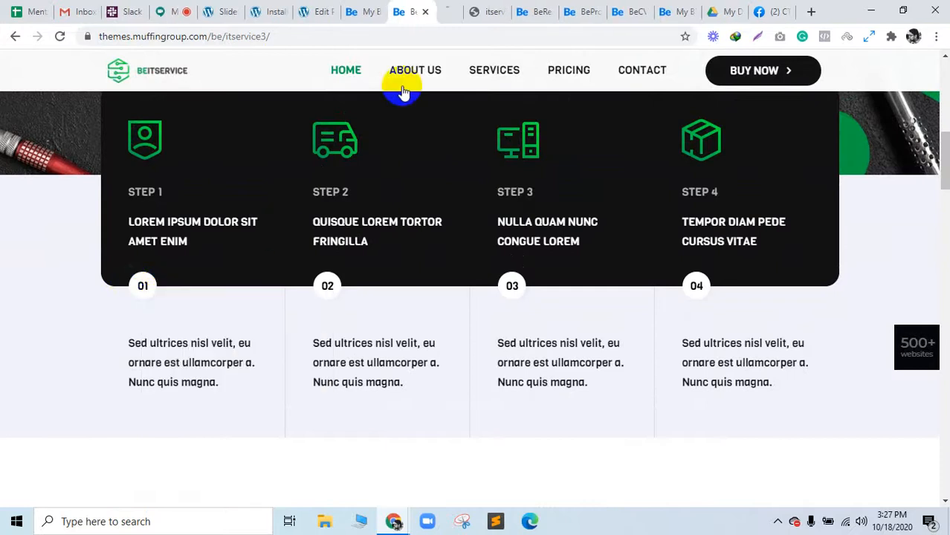
click(453, 12)
right_click(473, 277)
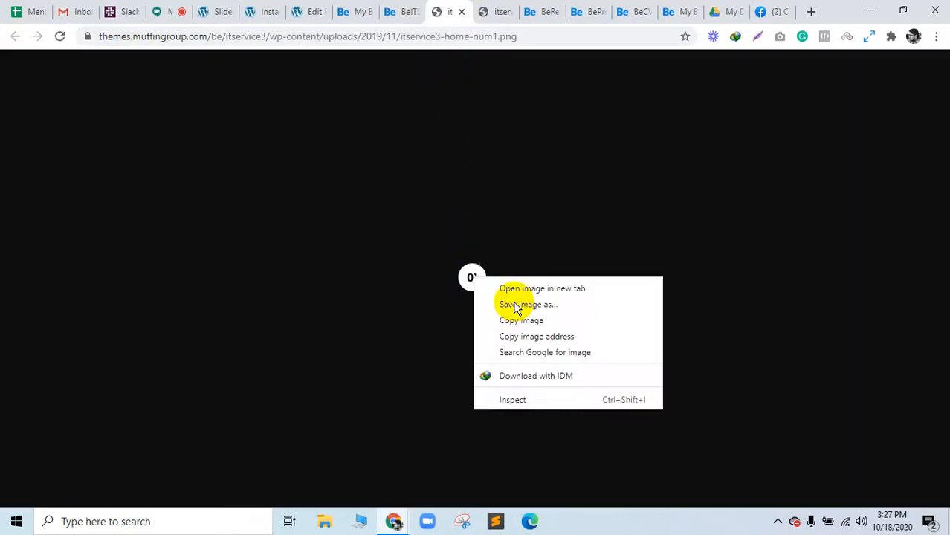
click(544, 308)
click(691, 403)
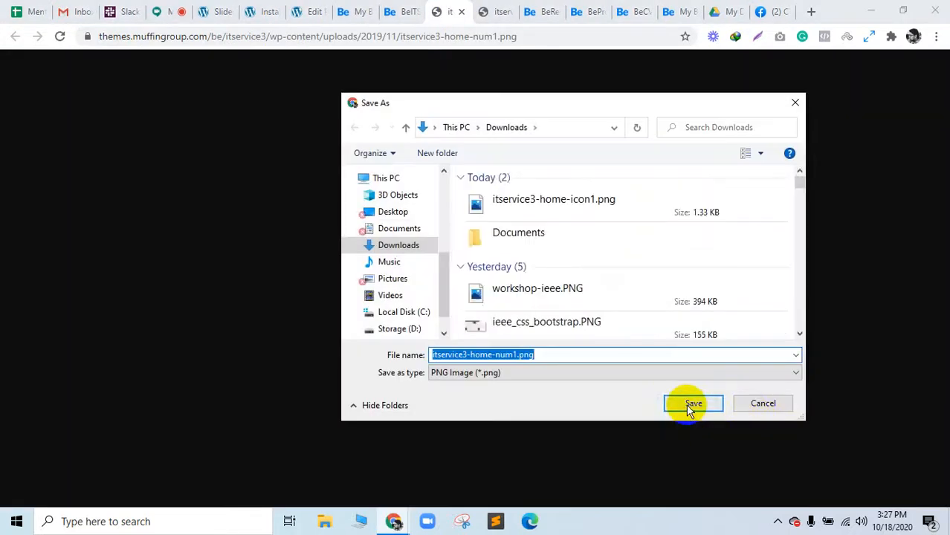
click(321, 4)
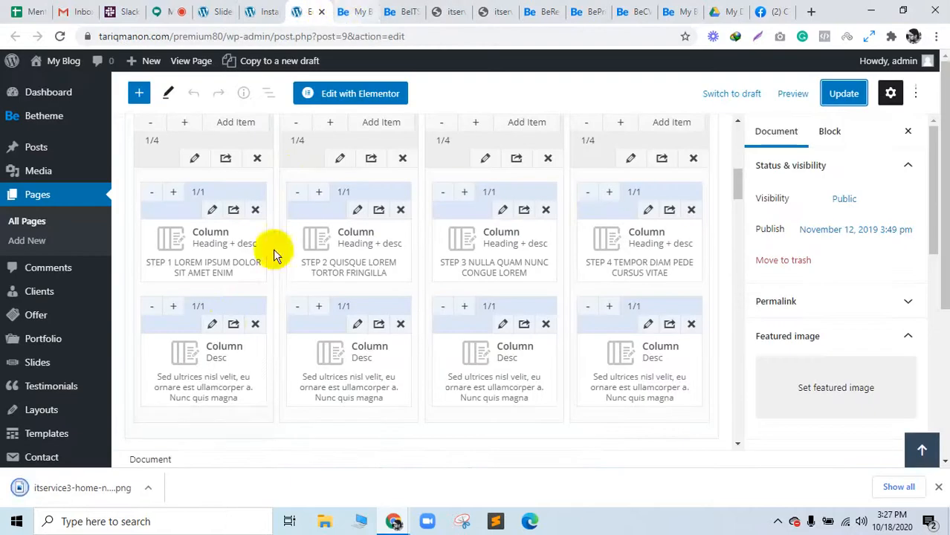
Open the first Desc column and check its current badge image address, which turns out broken
click(213, 325)
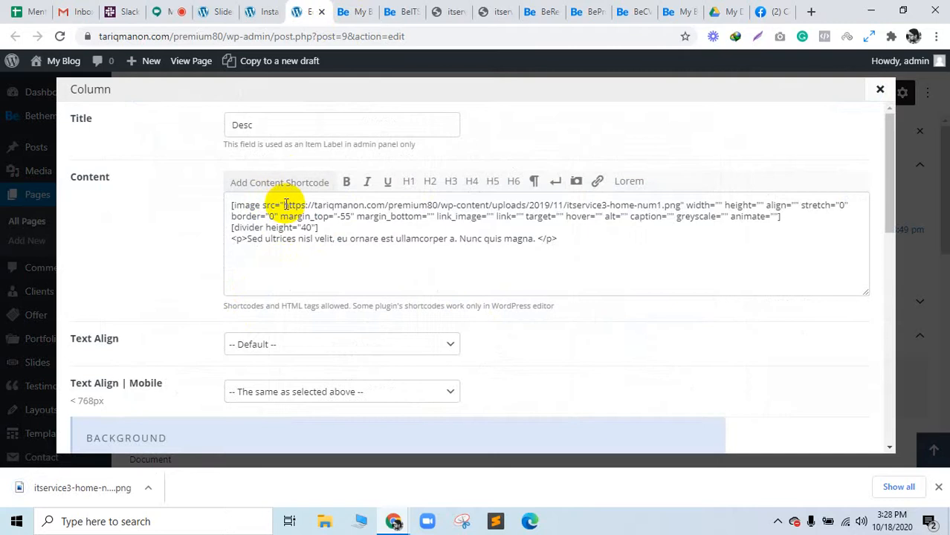
drag(286, 205, 683, 200)
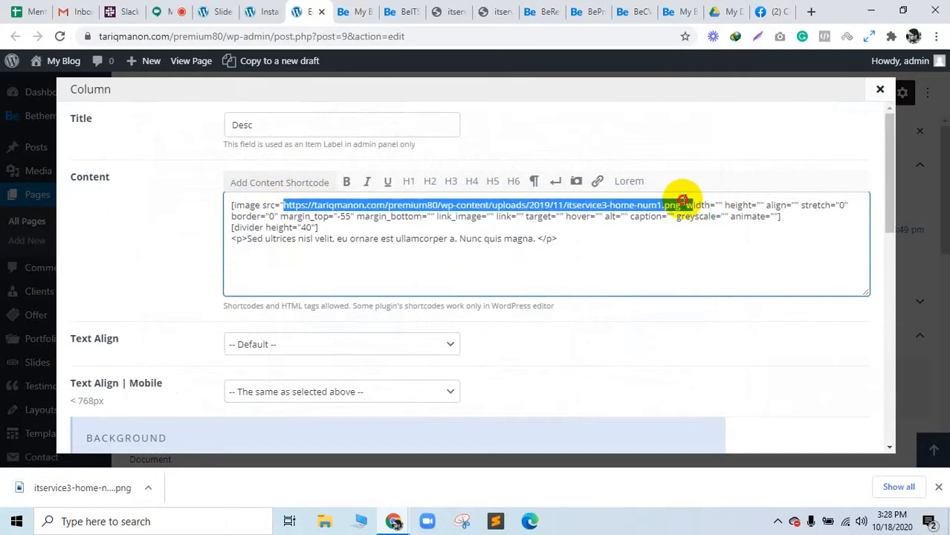
right_click(674, 208)
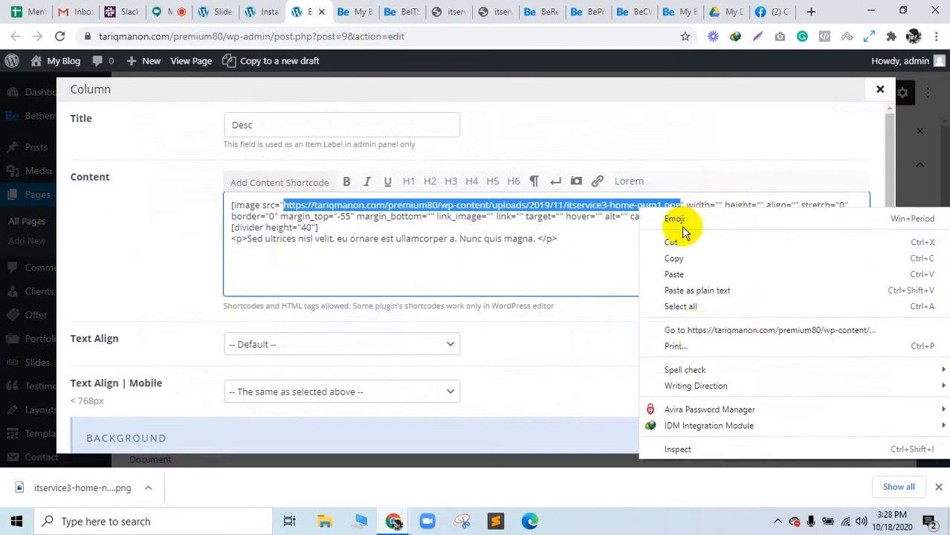
click(691, 329)
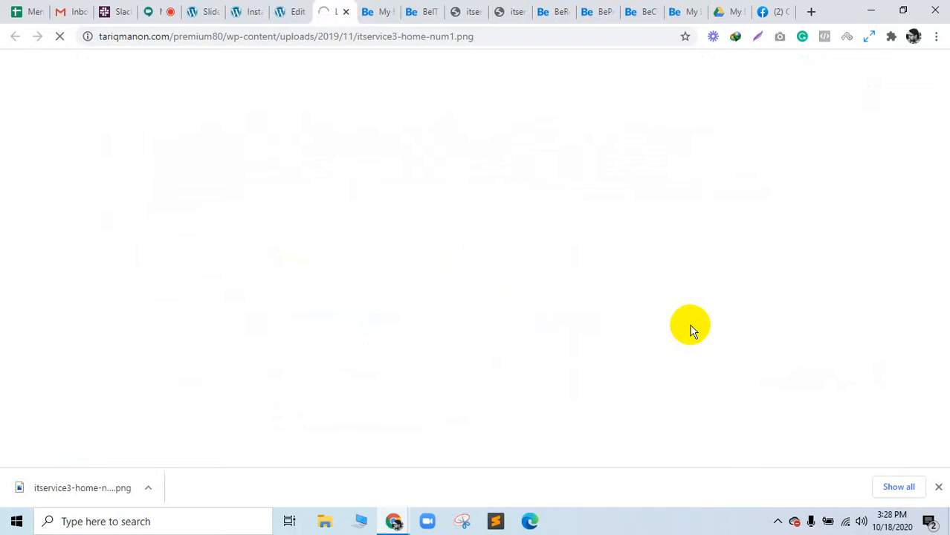
click(345, 13)
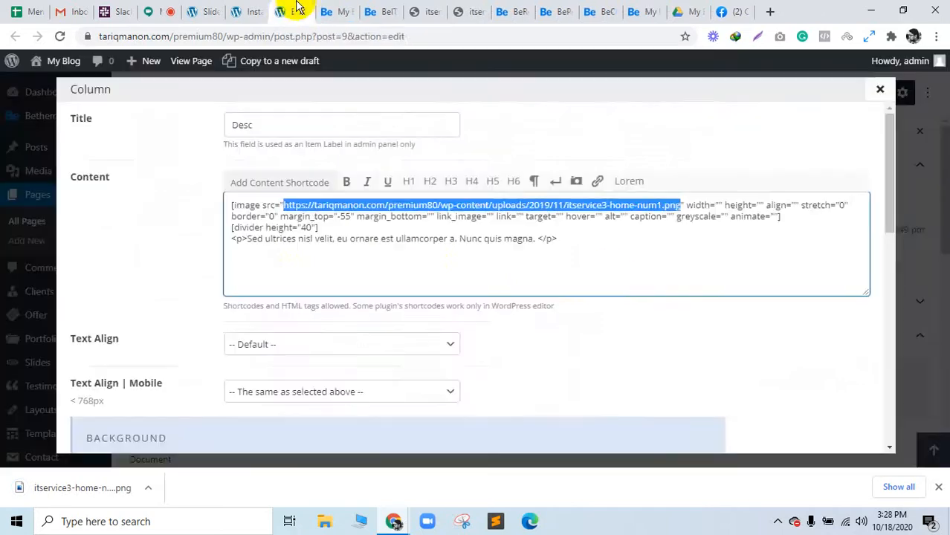
scroll(655, 364, down, 4)
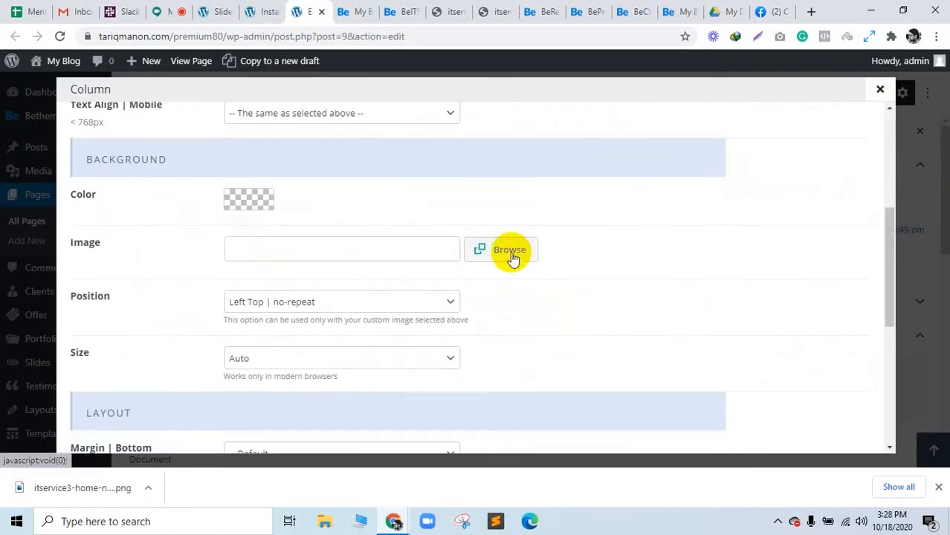
Upload itservice3-home-num1.png to the media library, copy its URL, and clear the upload field
click(510, 252)
drag(97, 485, 164, 339)
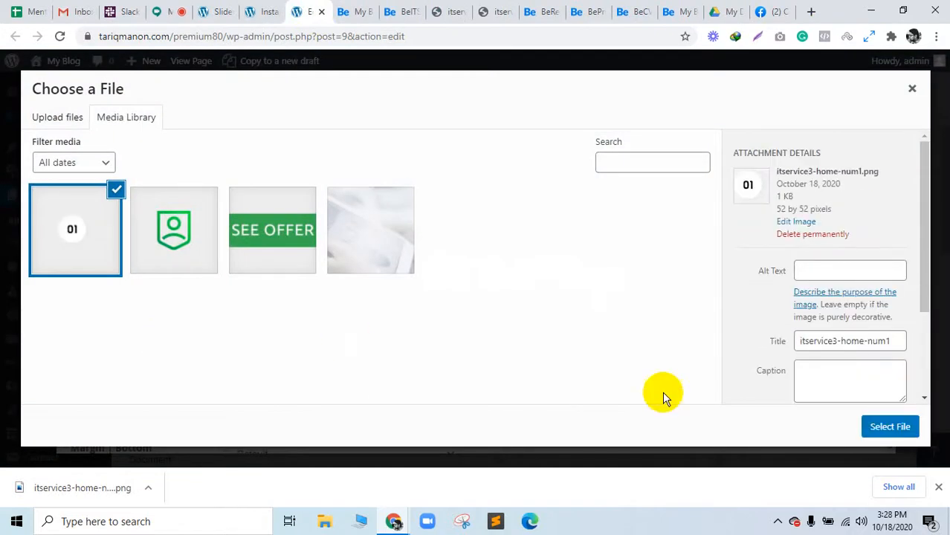
click(877, 431)
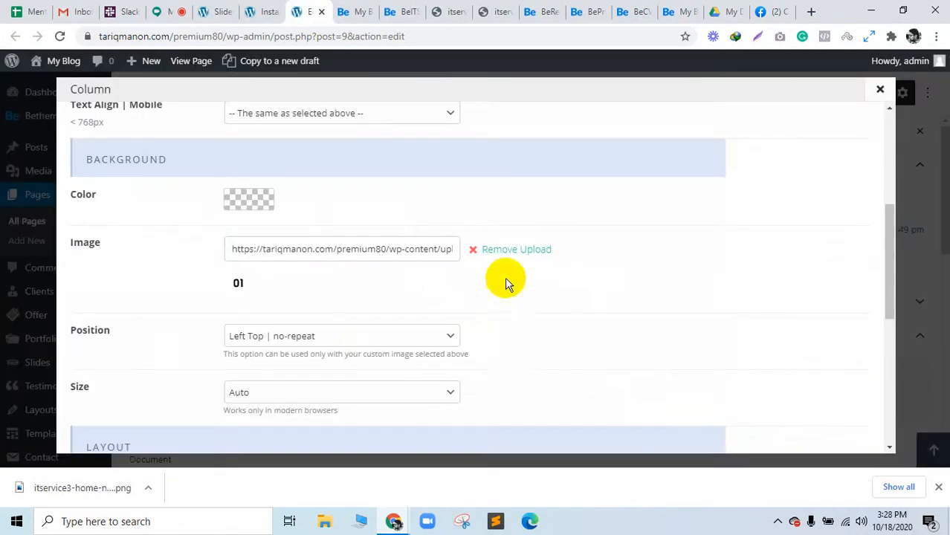
triple_click(429, 257)
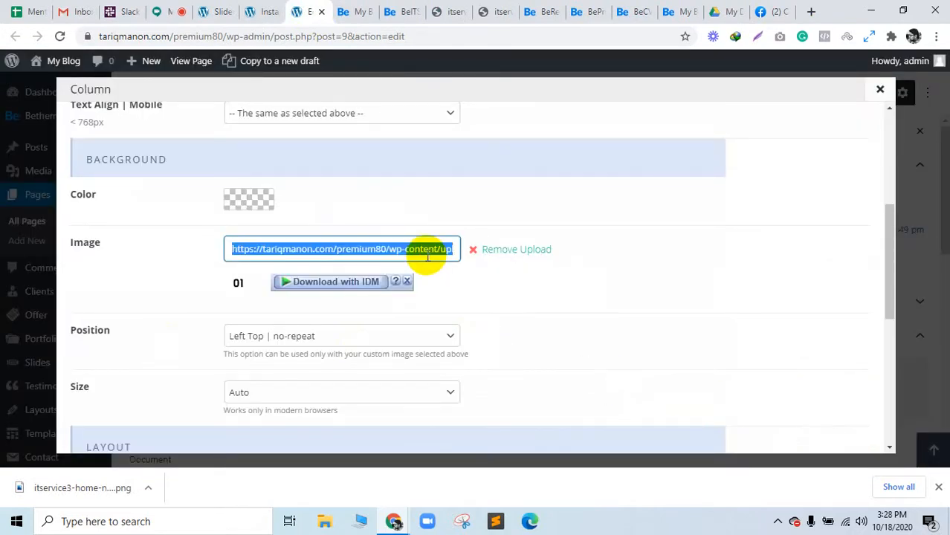
click(517, 249)
Paste the uploads/2020/10 badge URL over the old image src and save the column
scroll(516, 242, up, 4)
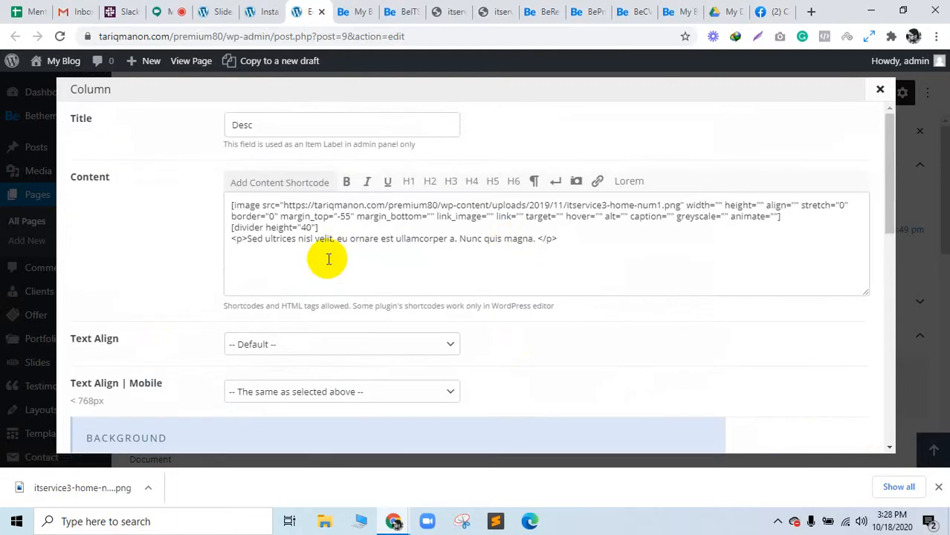
drag(284, 205, 660, 208)
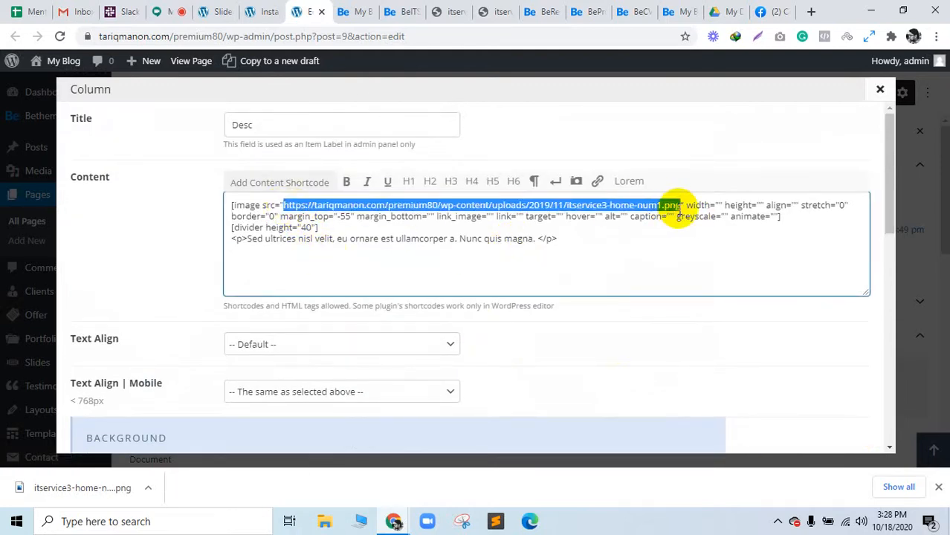
text(https://tariqmanon.com/premium80/wp-content/uploads/2020/10/itservice3-home-num1.png)
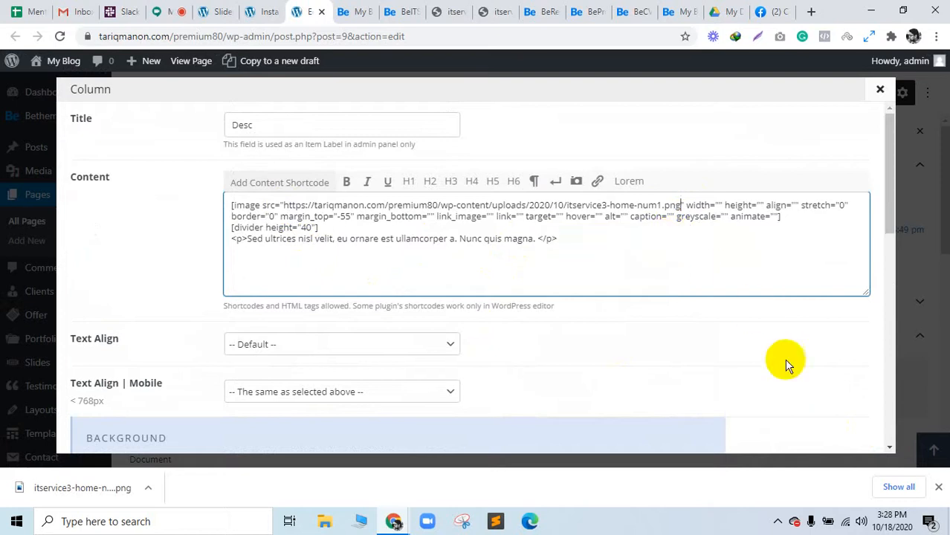
scroll(788, 364, down, 10)
click(812, 426)
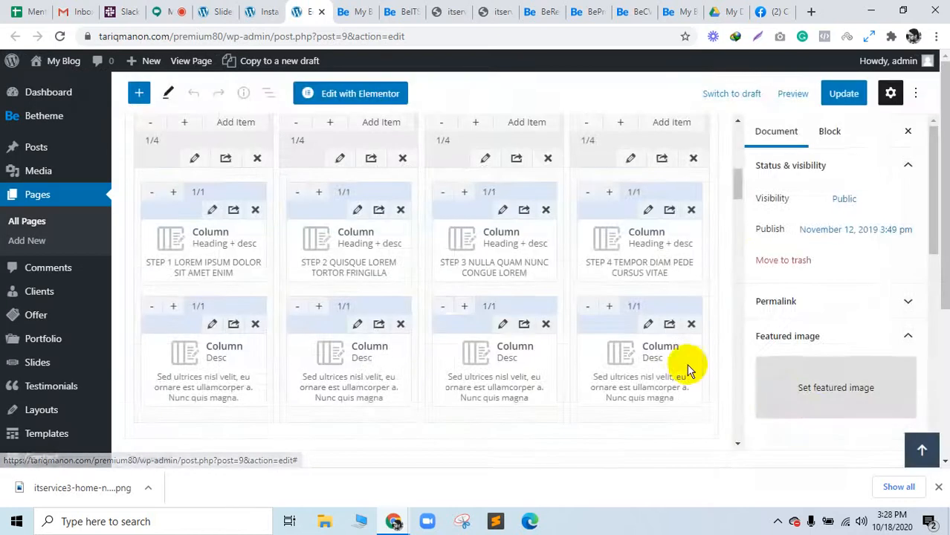
Paste the new image URL over the second Desc column's num2 badge address and save
click(360, 326)
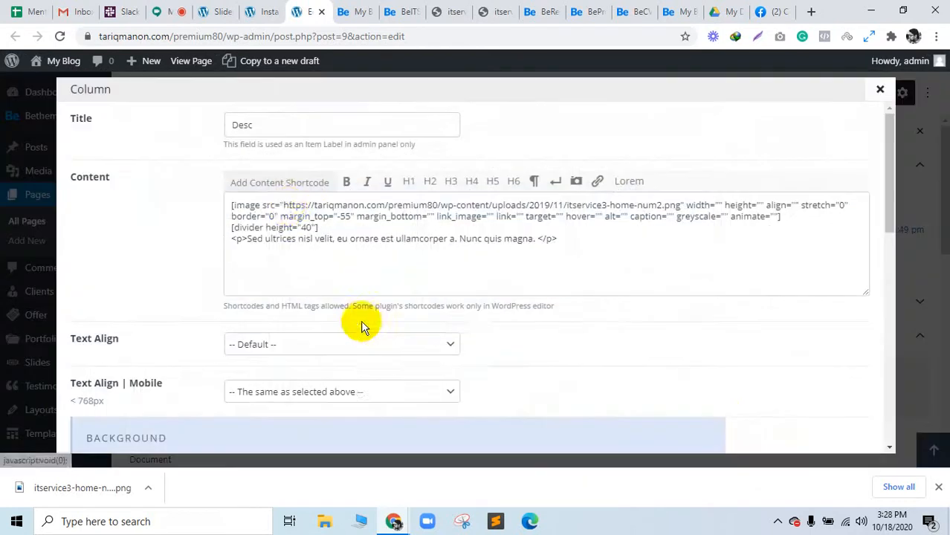
drag(283, 205, 688, 205)
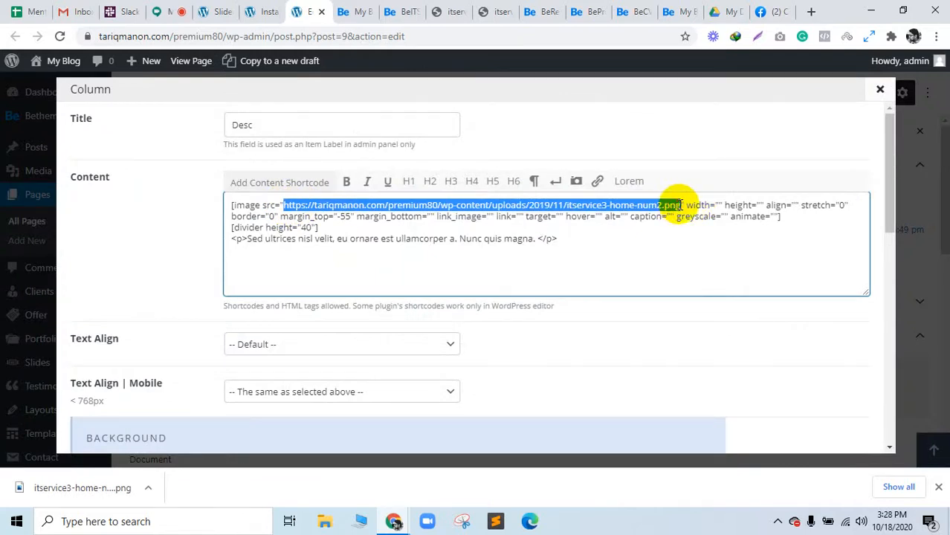
text(https://tariqmanon.com/premium80/wp-content/uploads/2020/10/itservice3-home-num1.png)
click(674, 234)
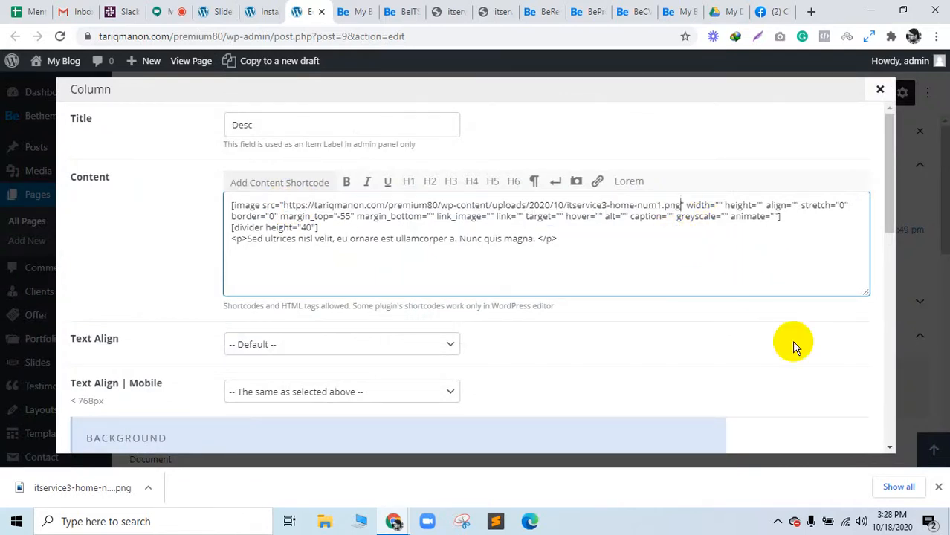
scroll(799, 357, down, 10)
click(818, 425)
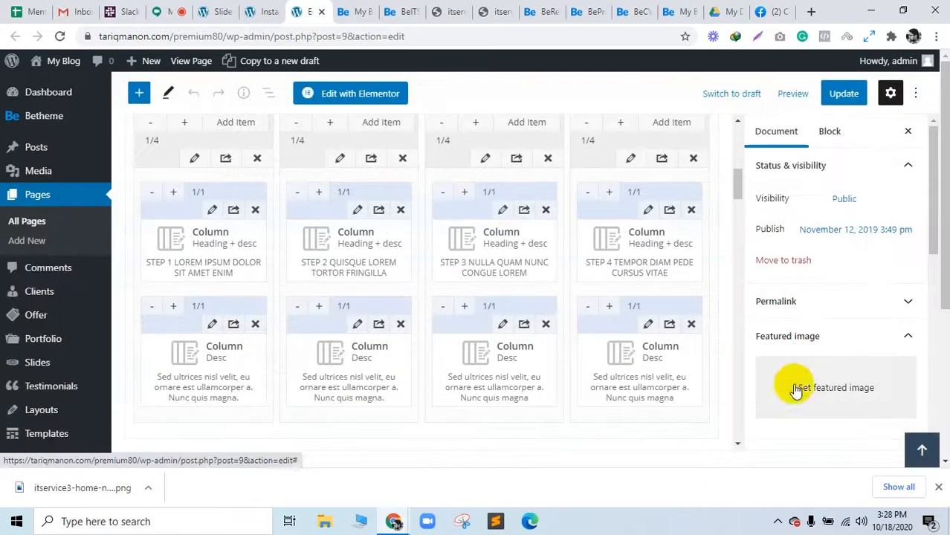
Replace the STEP 3 and STEP 4 icon image URLs with the num1 URL, saving each
click(505, 209)
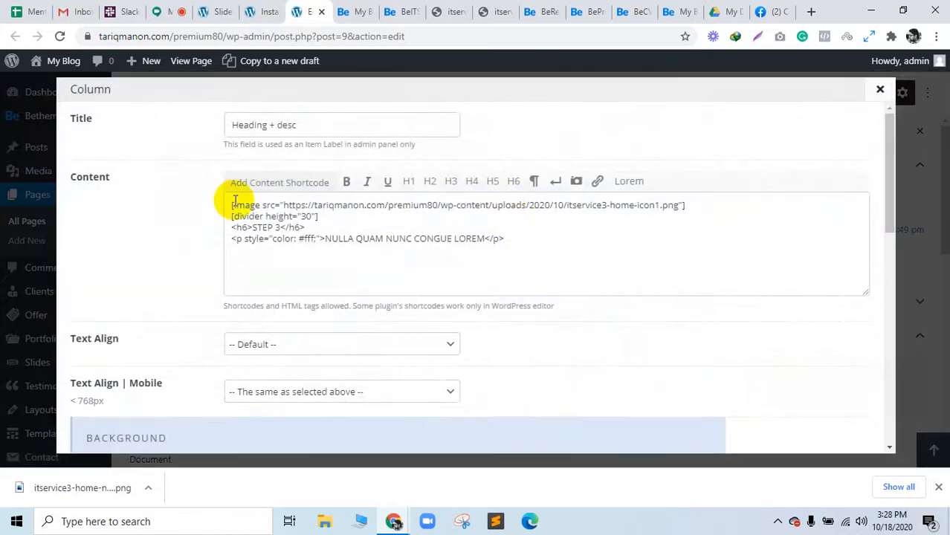
drag(287, 204, 672, 202)
text(https://tariqmanon.com/premium80/wp-content/uploads/2020/10/itservice3-home-num1.png)
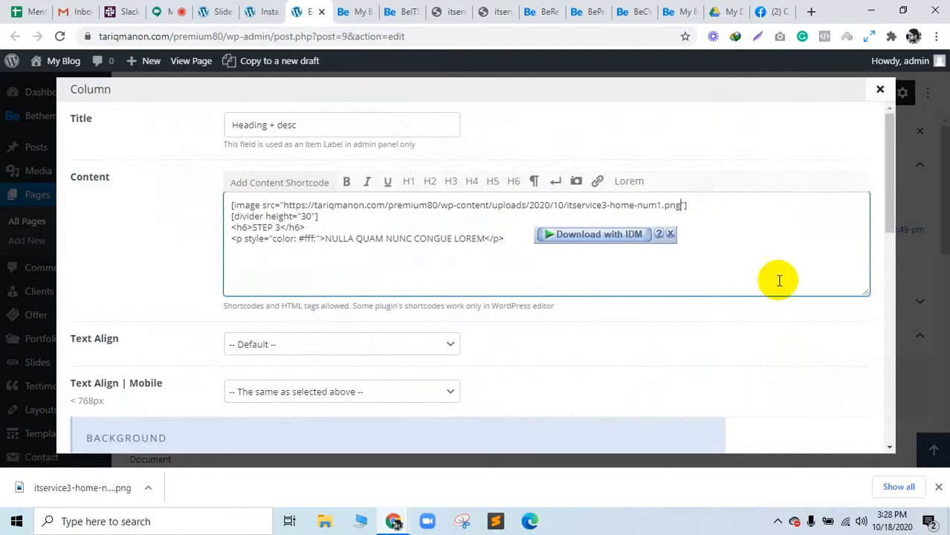
scroll(808, 395, down, 10)
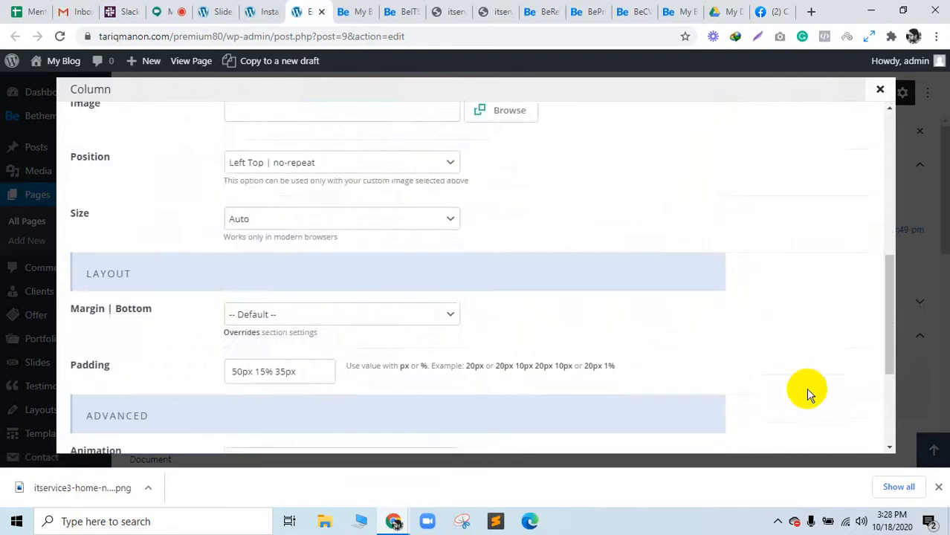
click(816, 428)
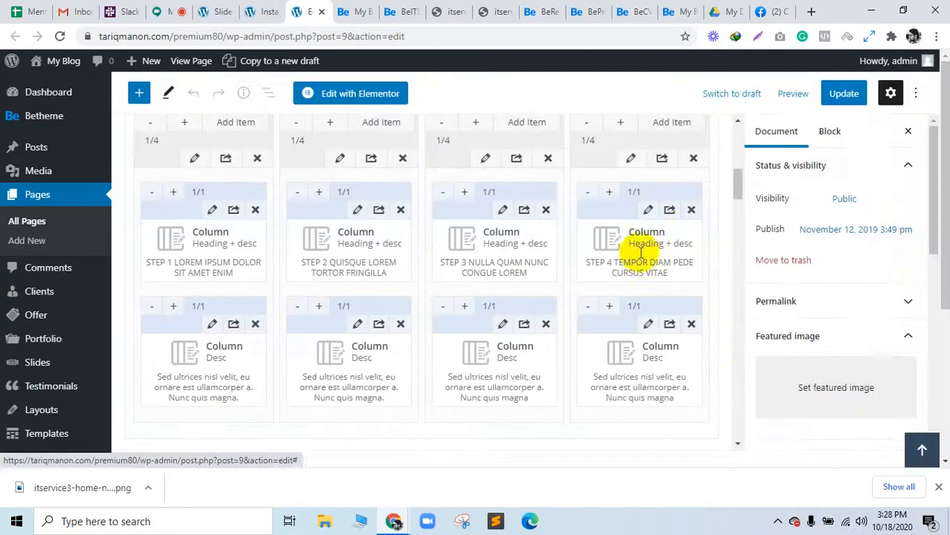
click(647, 211)
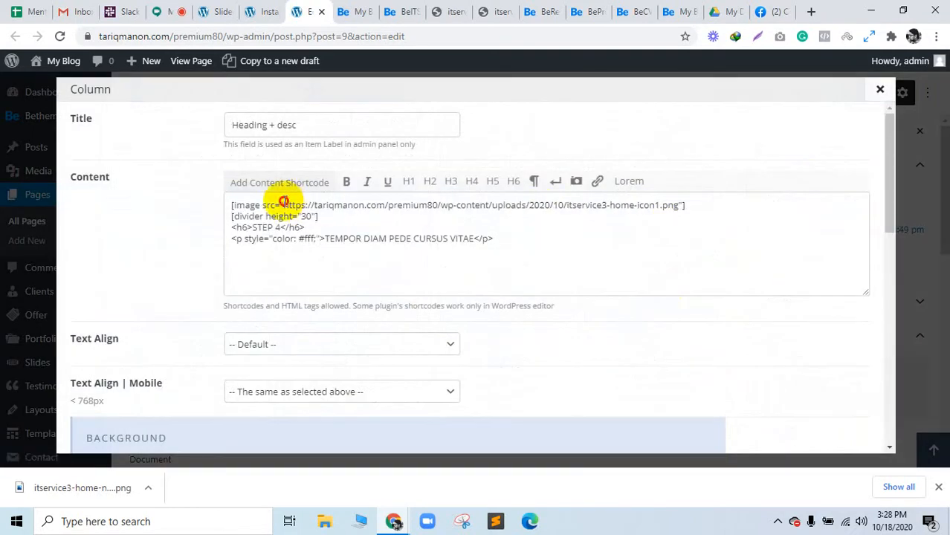
drag(283, 204, 678, 205)
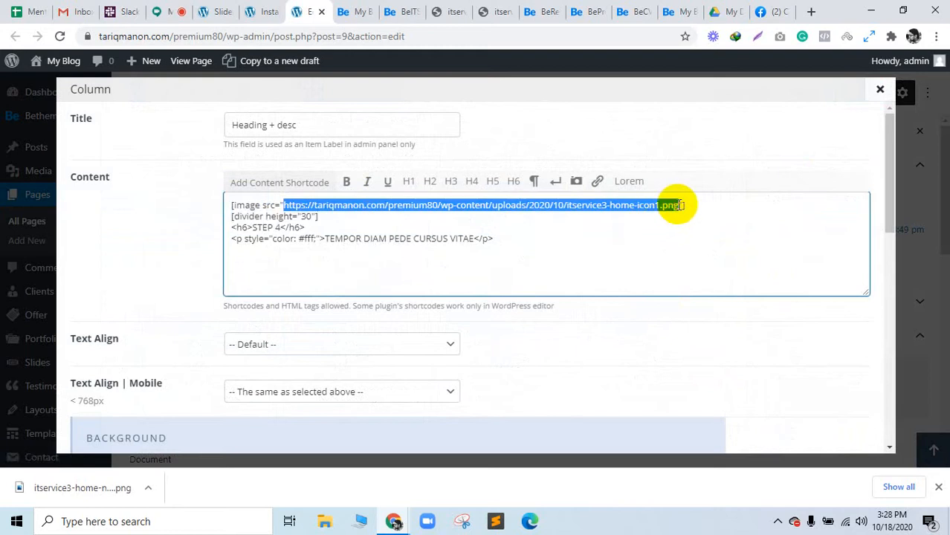
key(ctrl+v)
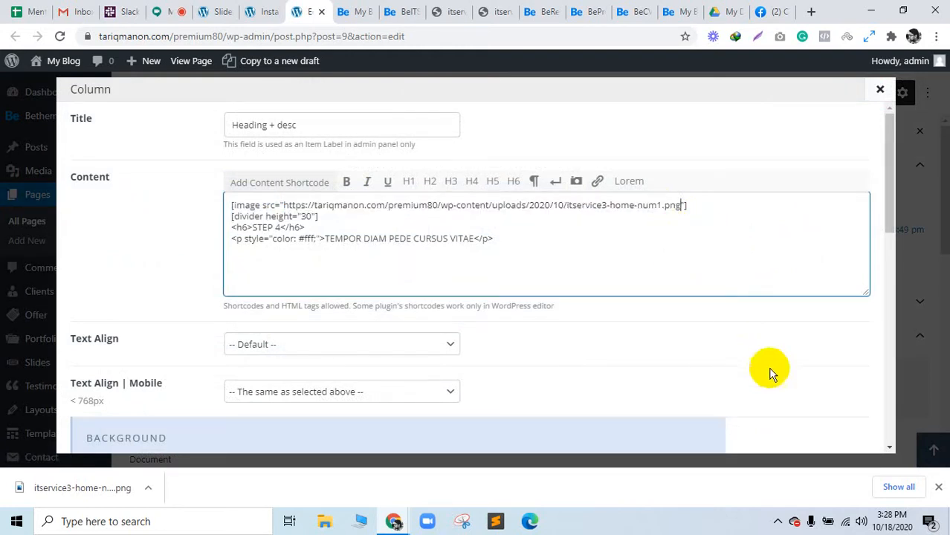
scroll(777, 386, down, 8)
click(789, 414)
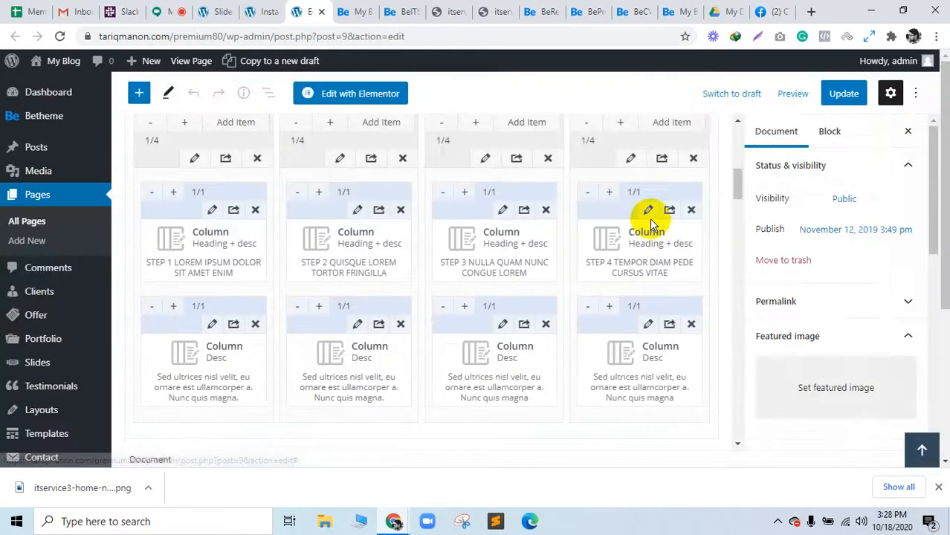
Close the STEP 4 column unsaved and reload the editor, discarding the unsaved changes
click(648, 212)
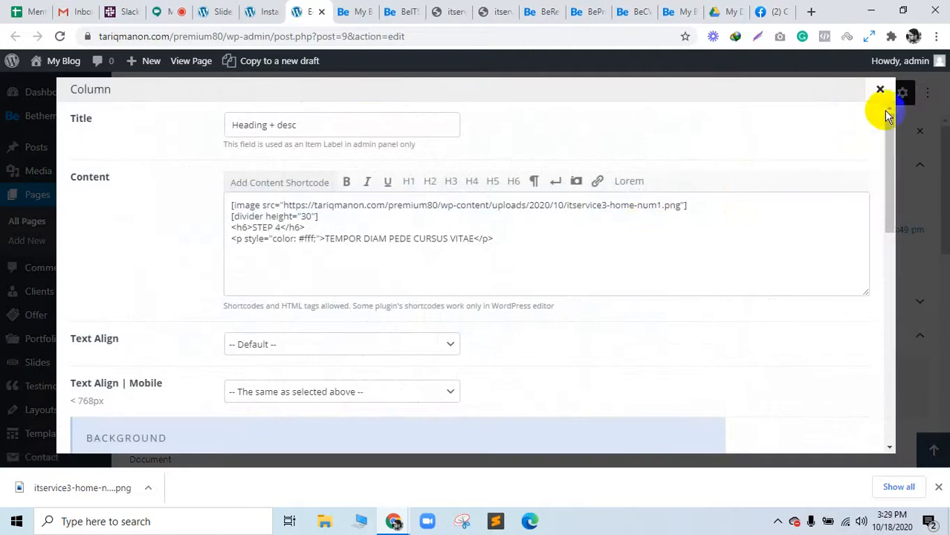
click(879, 92)
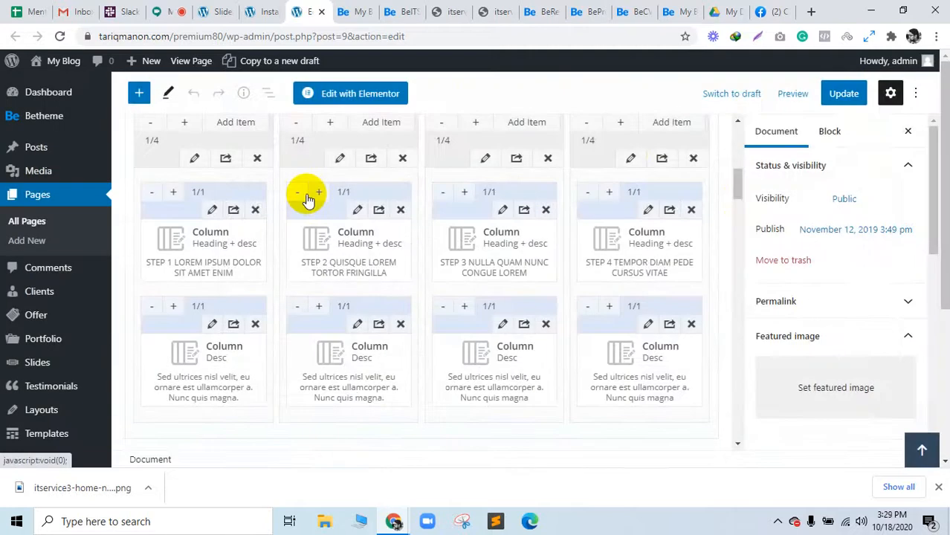
click(60, 36)
click(542, 114)
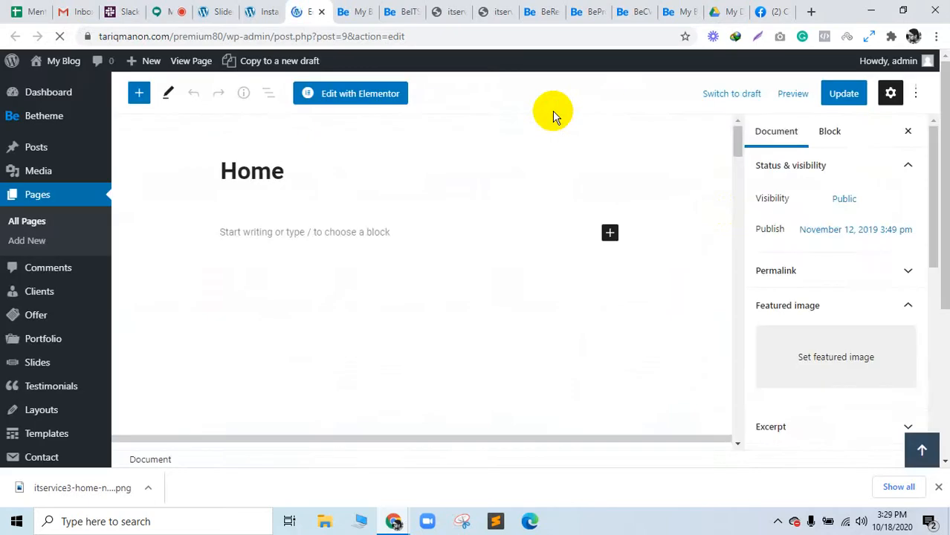
scroll(568, 152, down, 5)
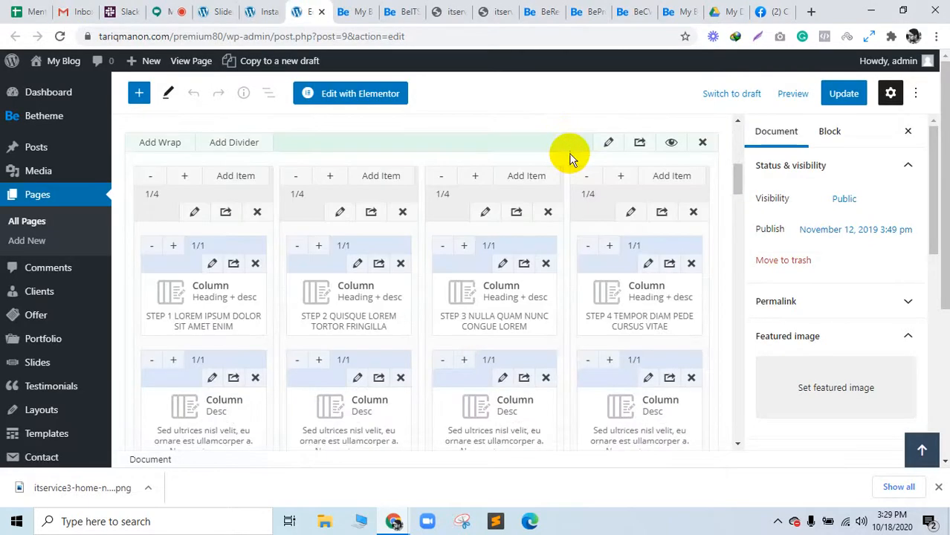
Save the first Desc column, then paste the new num1 image URL into the second
click(212, 385)
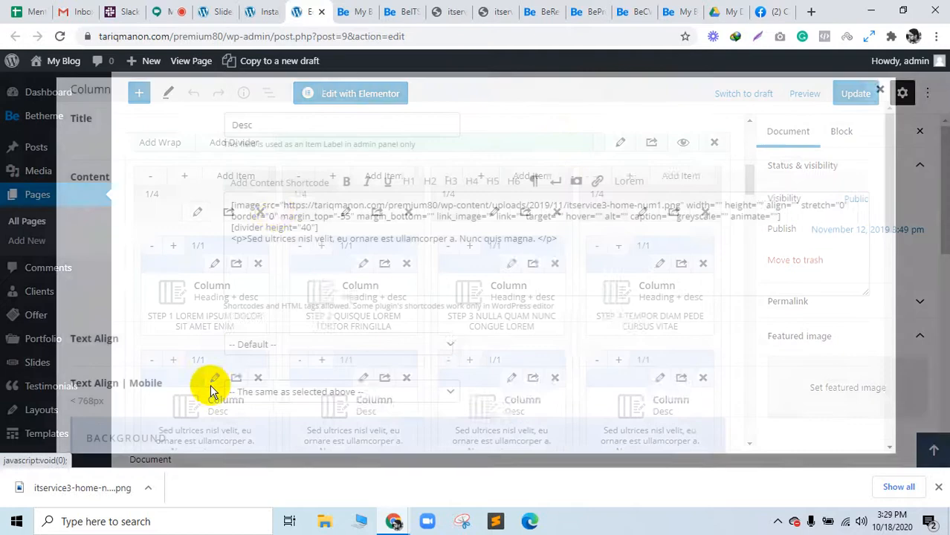
drag(282, 205, 688, 206)
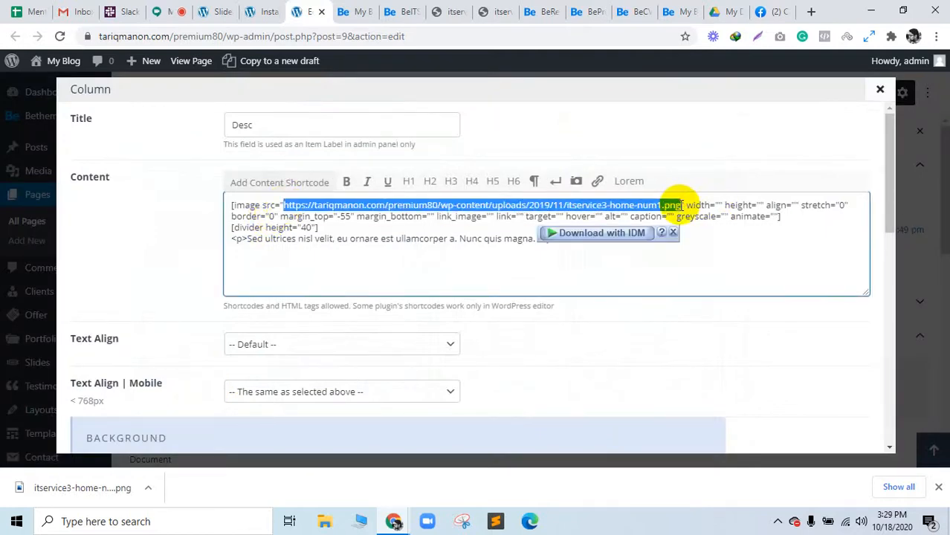
click(789, 291)
scroll(817, 386, down, 8)
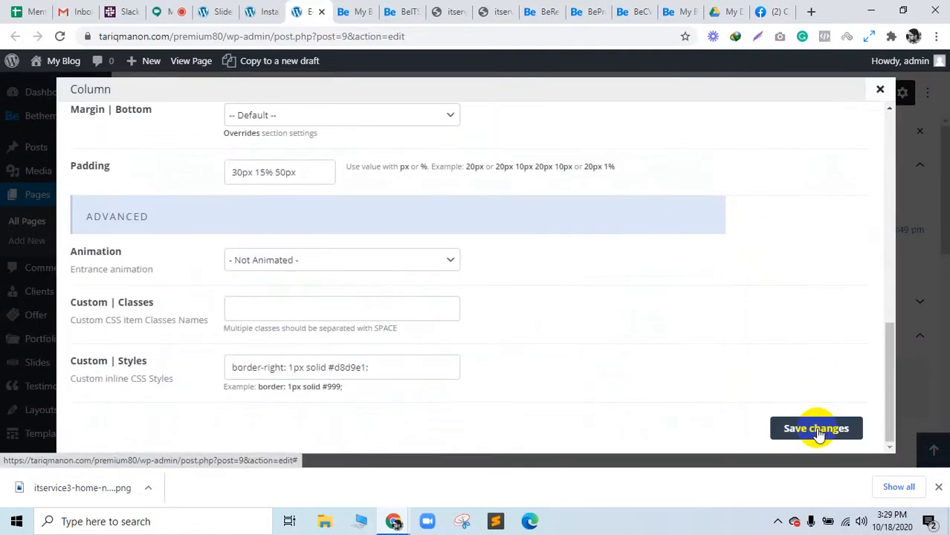
click(816, 427)
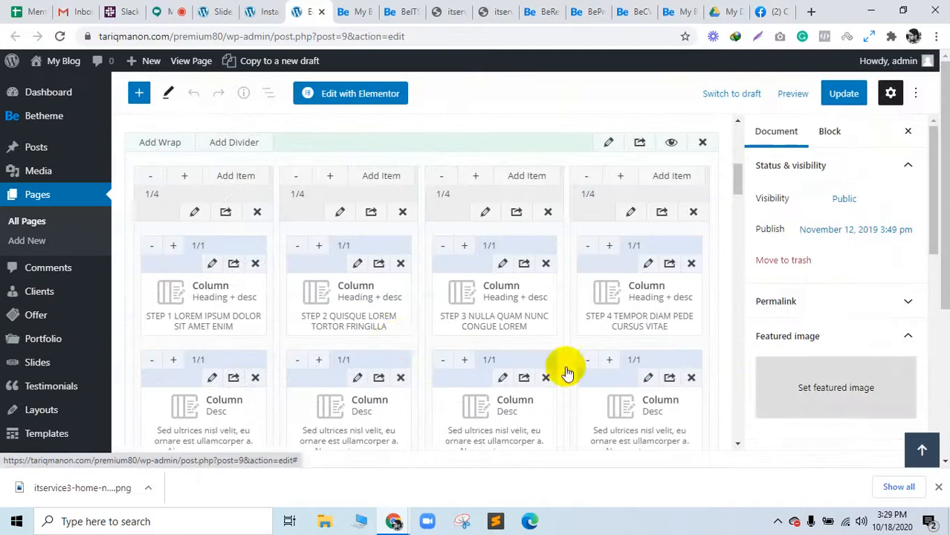
click(358, 380)
drag(283, 204, 680, 207)
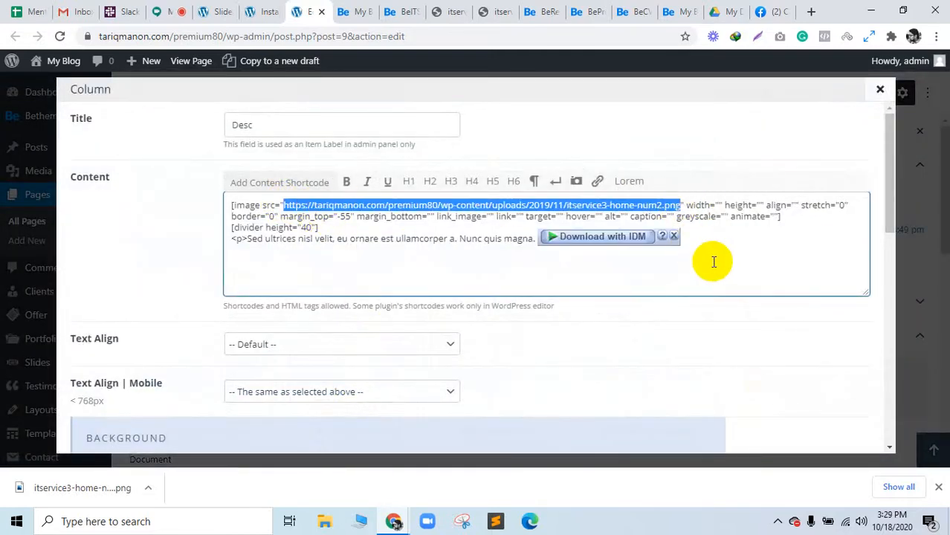
text(https://tariqmanon.com/premium80/wp-content/uploads/2020/10/itservice3-home-num1.png)
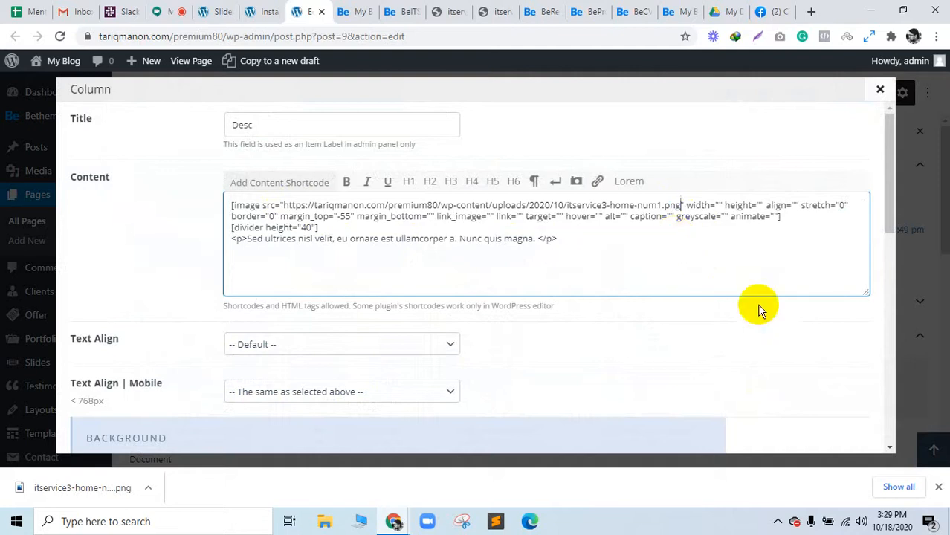
scroll(829, 438, down, 10)
click(829, 439)
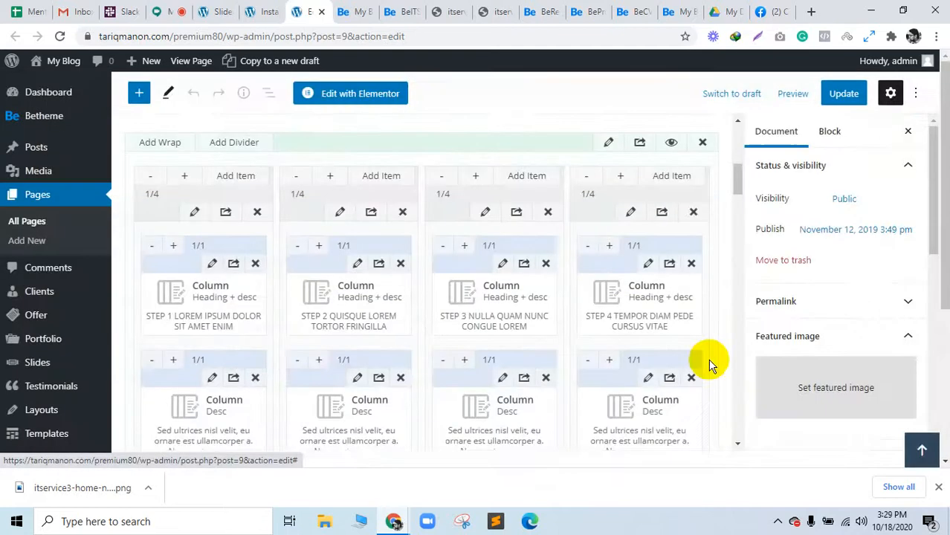
Save the third Desc column, give the fourth the 2020/10 image URL, and update the page
click(506, 378)
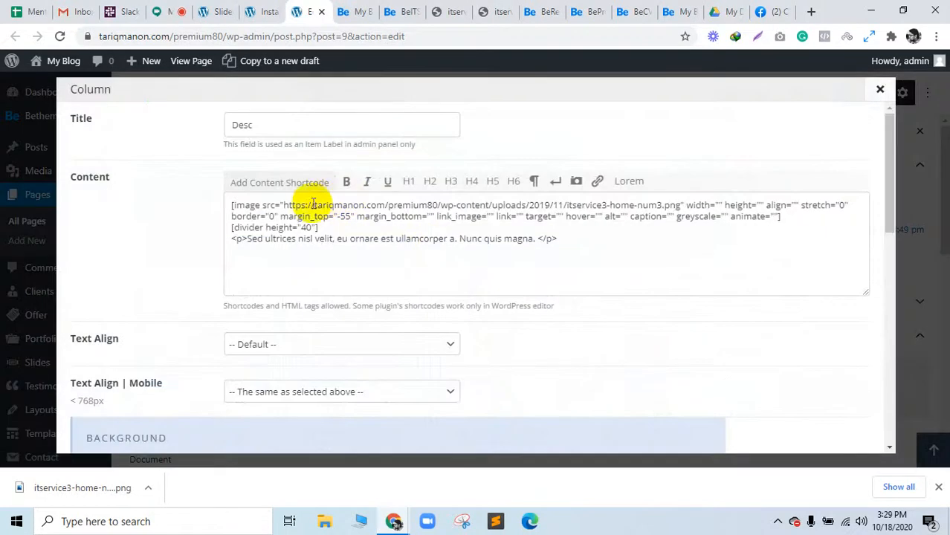
drag(286, 206, 680, 206)
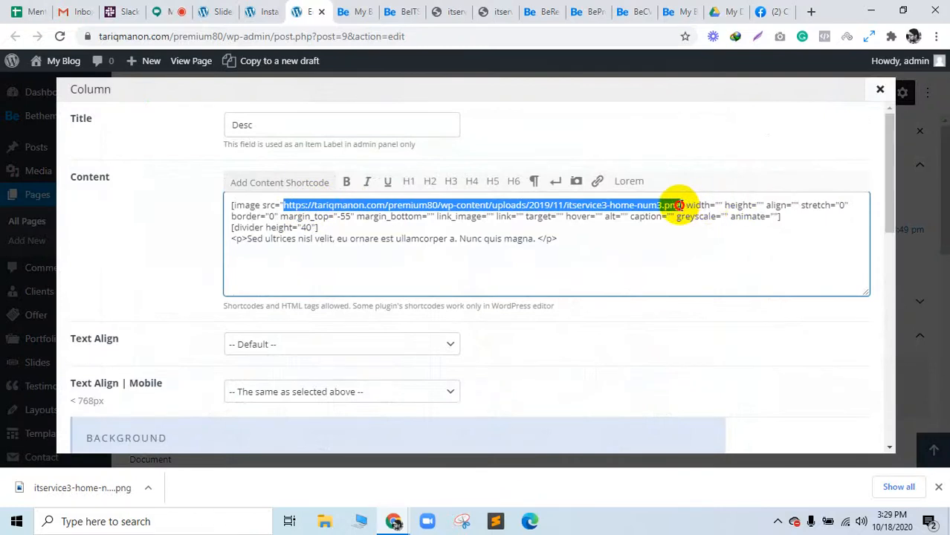
click(744, 246)
scroll(780, 387, down, 10)
click(812, 429)
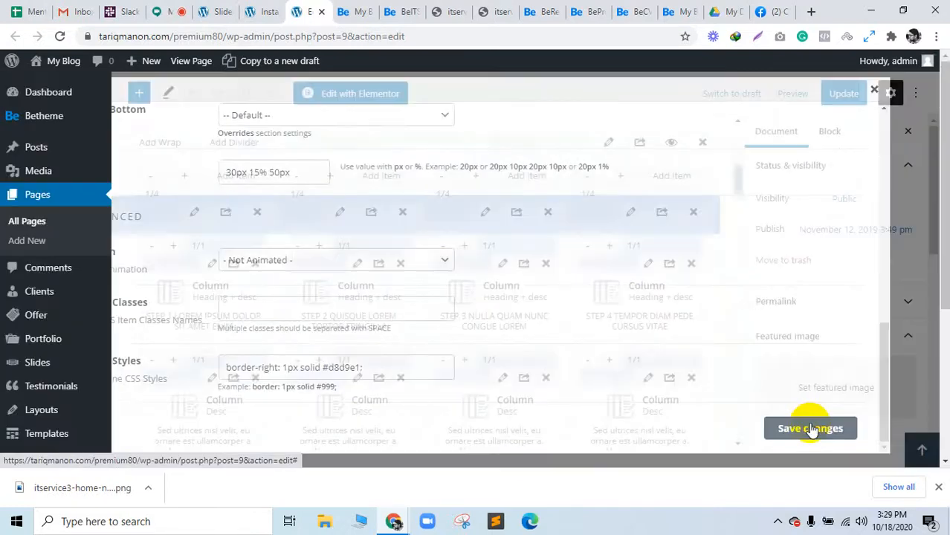
click(649, 377)
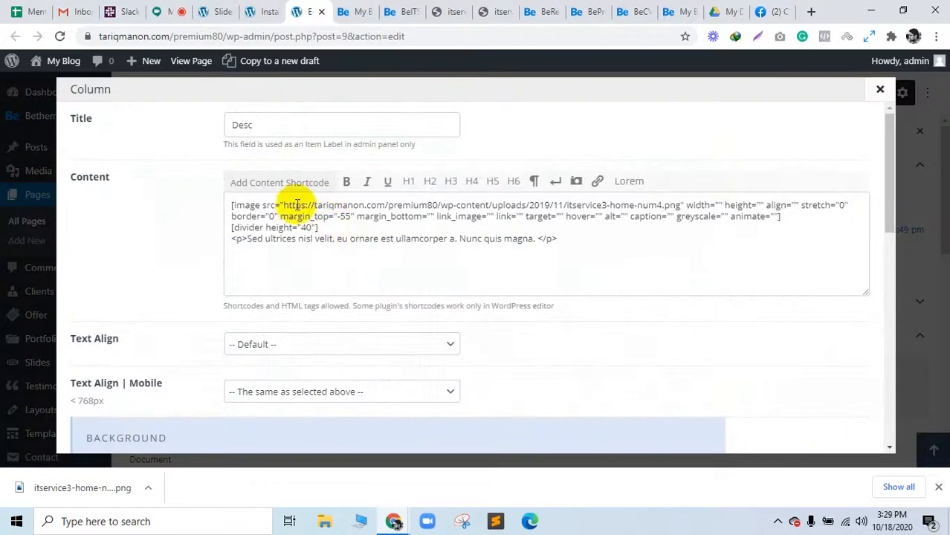
drag(285, 204, 679, 210)
text(https://tariqmanon.com/premium80/wp-content/uploads/2020/10/itservice3-home-num1.png)
scroll(820, 383, down, 9)
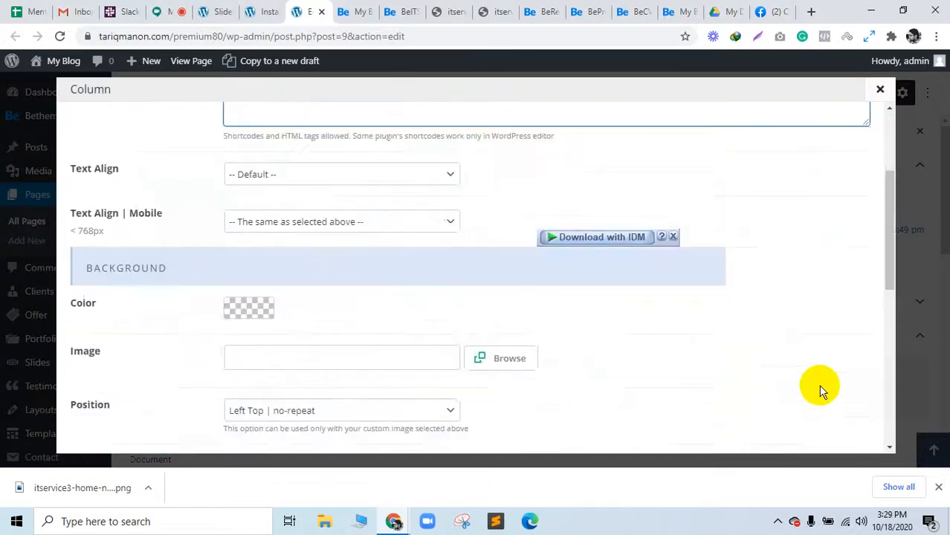
click(828, 429)
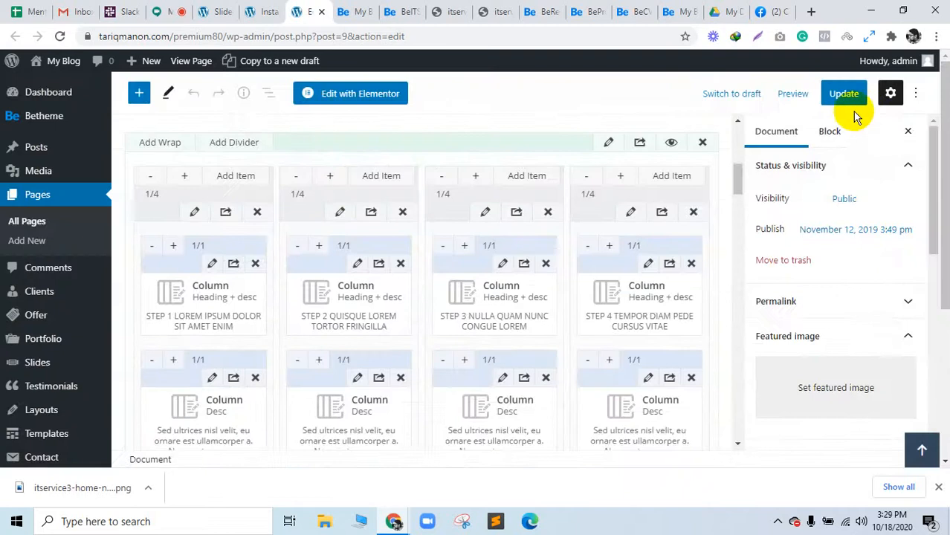
click(844, 94)
Reload the live home page repeatedly until it loads past the 504 error
click(348, 11)
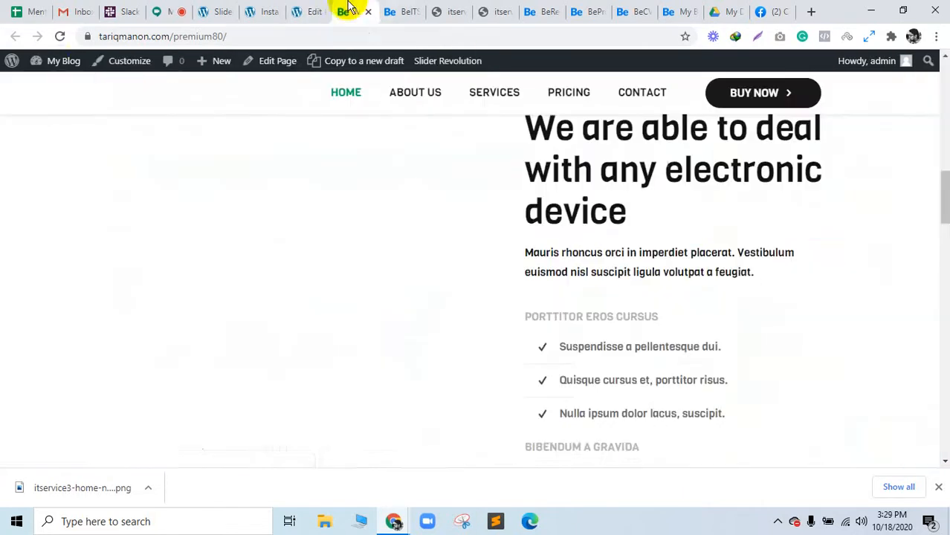
click(60, 36)
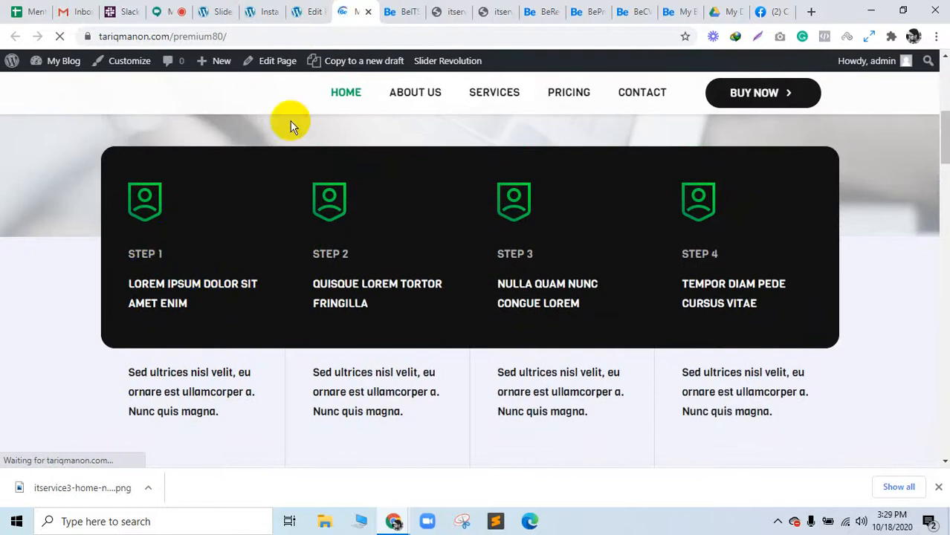
click(313, 11)
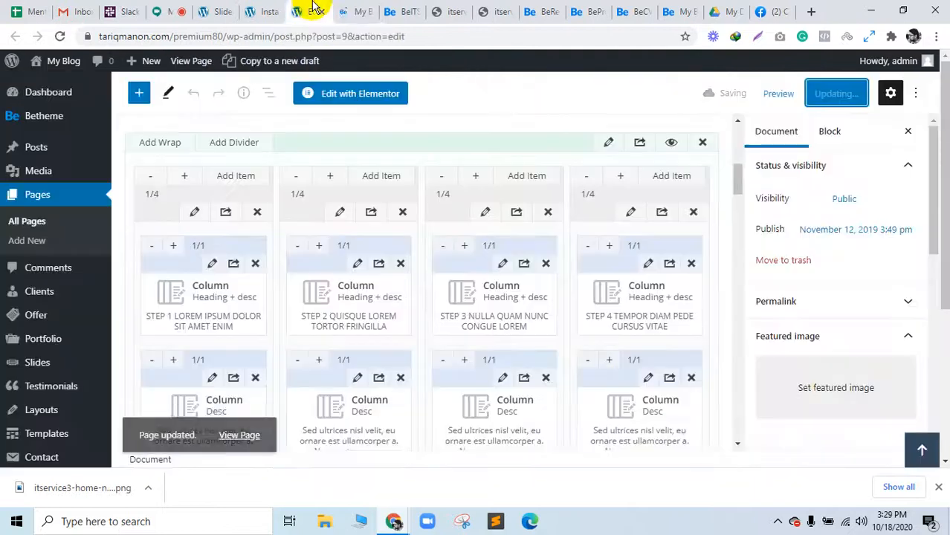
click(355, 11)
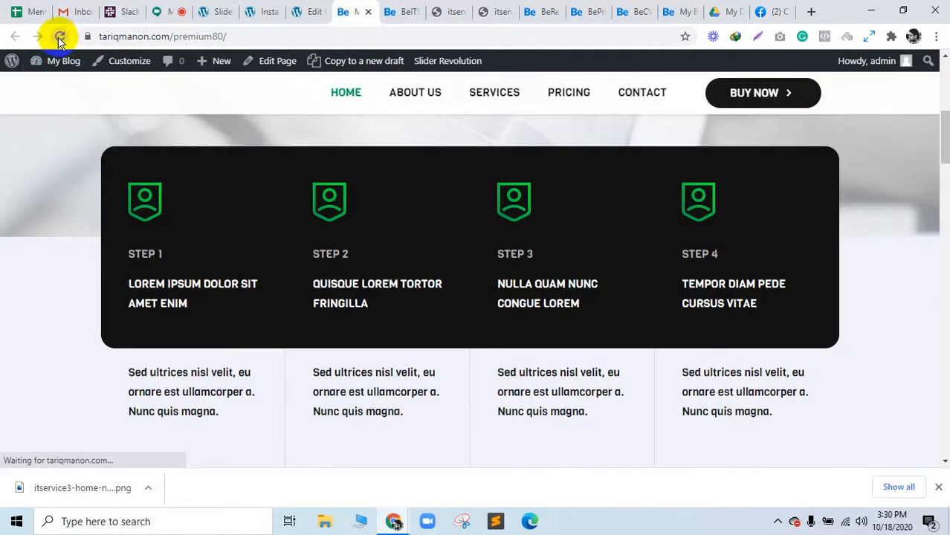
click(59, 37)
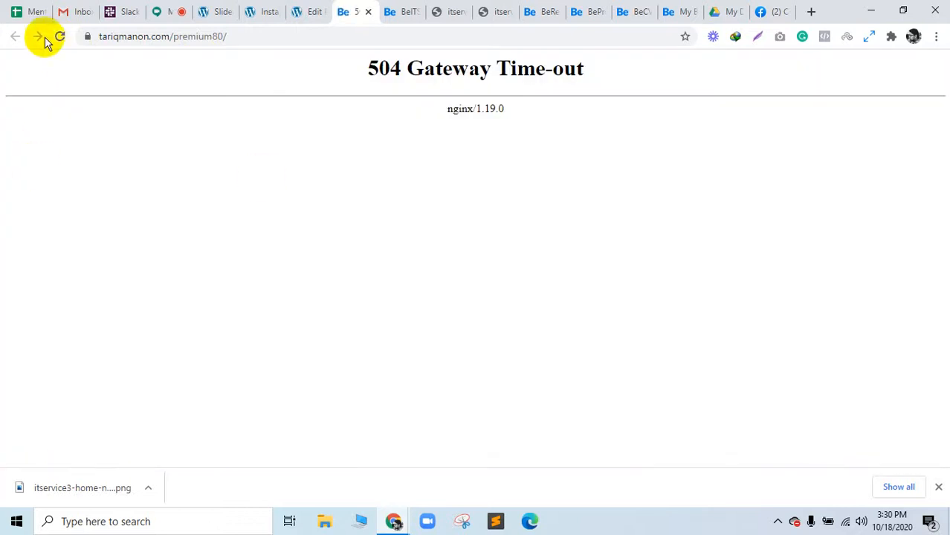
click(60, 37)
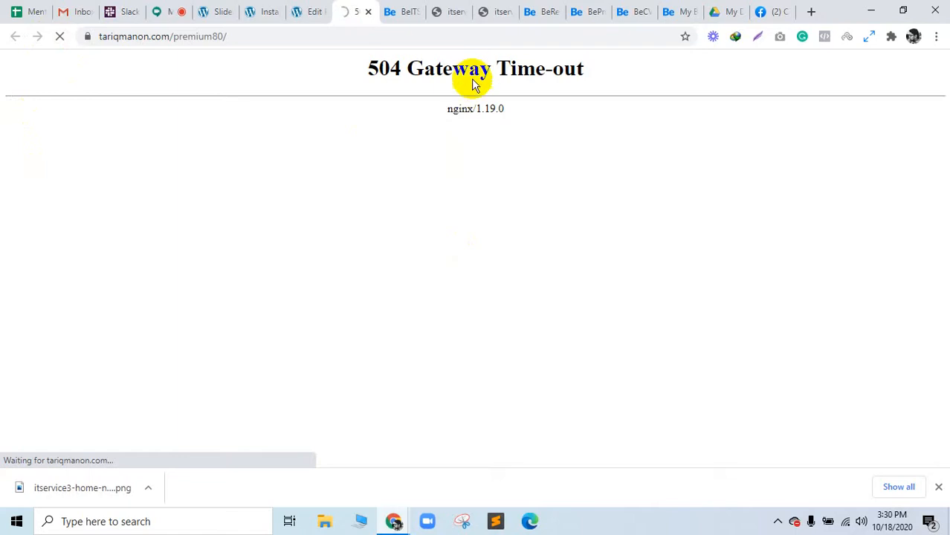
Dismiss the downloads bar and bring up the BeIT demo's 01–04 step badges for comparison
drag(473, 70, 598, 75)
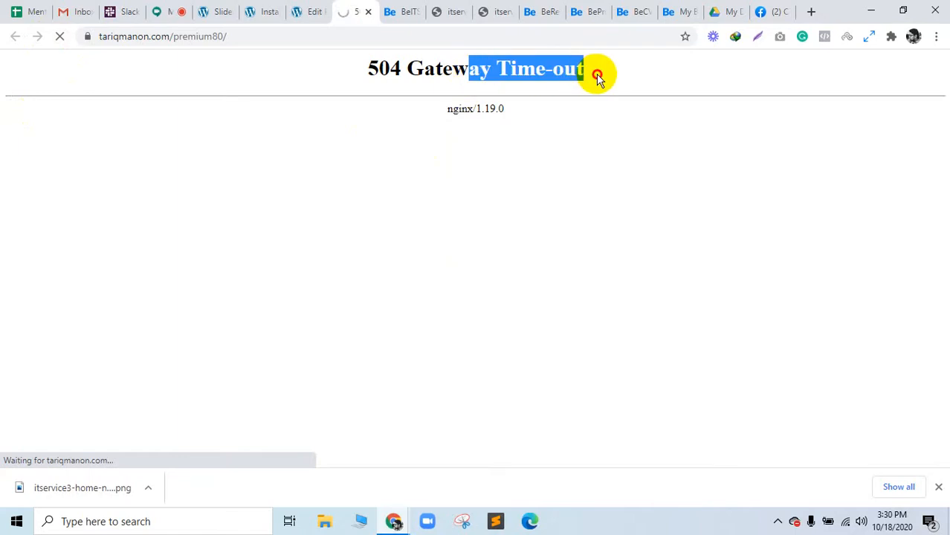
click(938, 487)
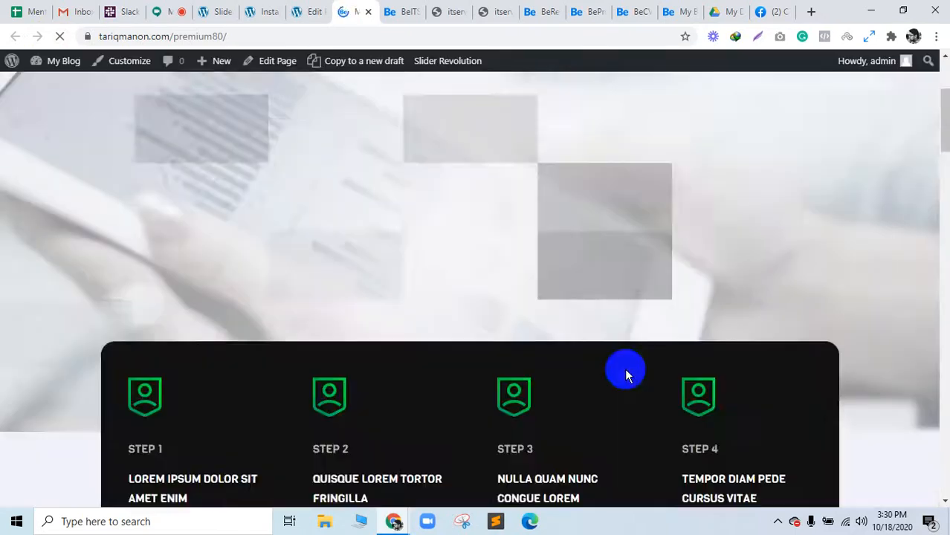
scroll(625, 368, down, 2)
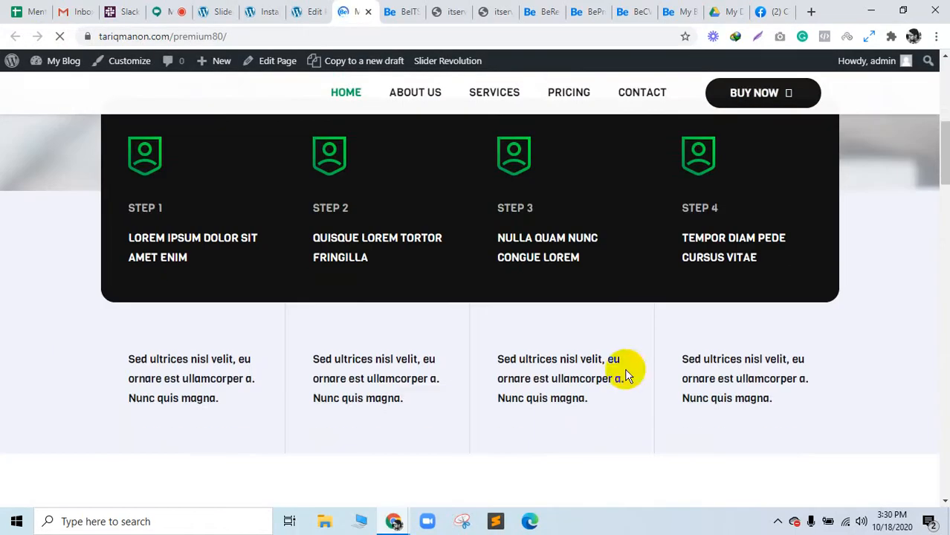
click(315, 9)
click(401, 8)
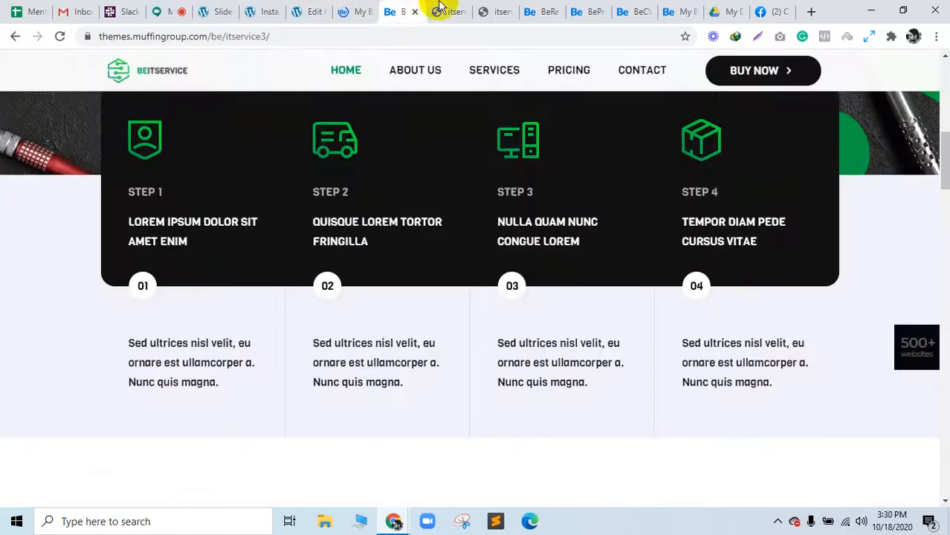
Compare the demo's 01 number circle with the rebuilt home page's step section
click(443, 9)
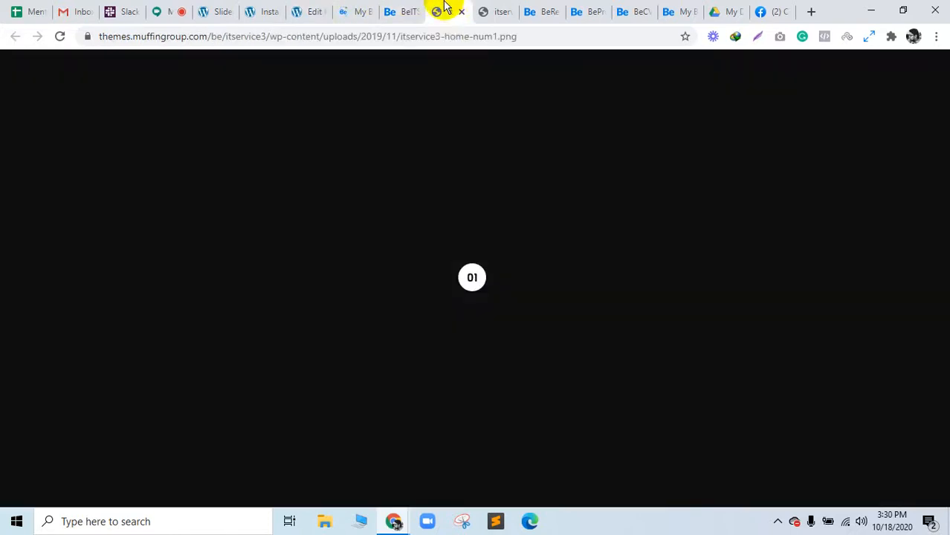
click(357, 8)
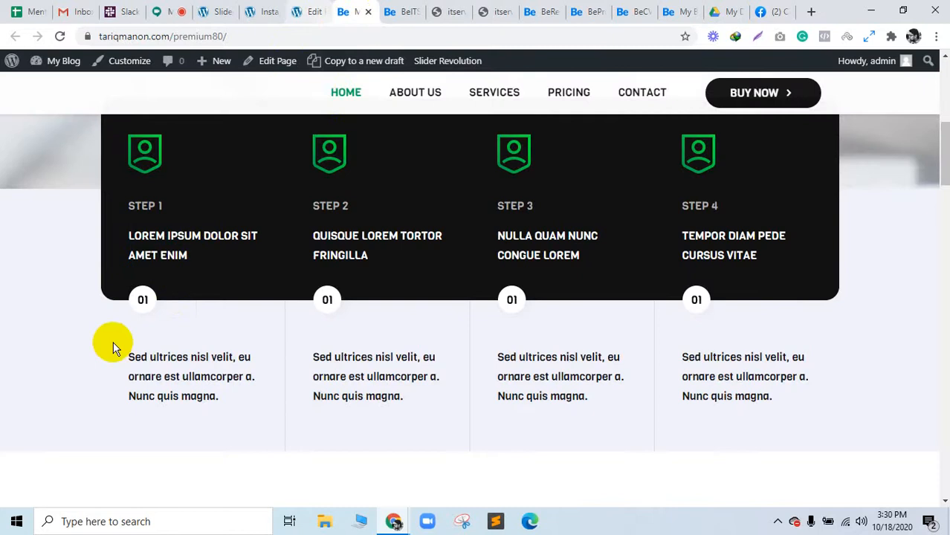
scroll(464, 312, down, 8)
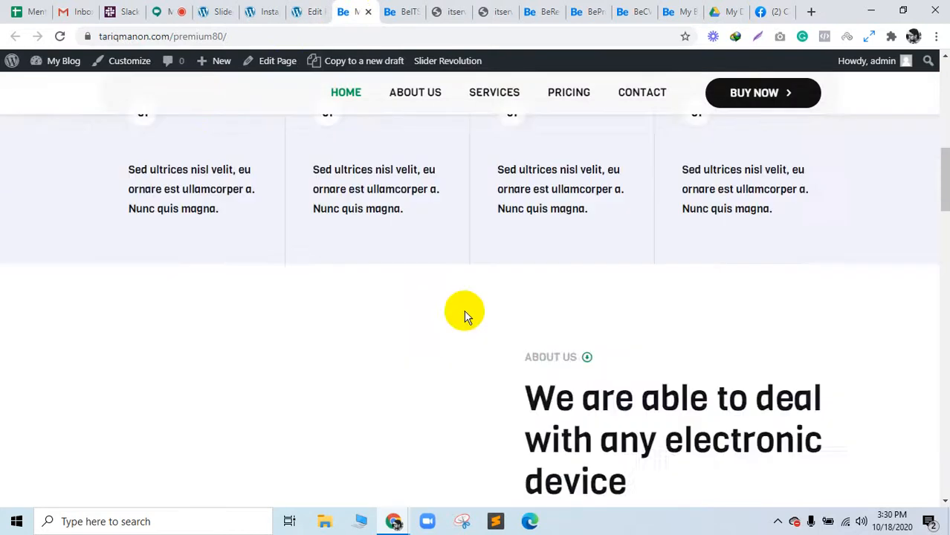
scroll(395, 327, up, 5)
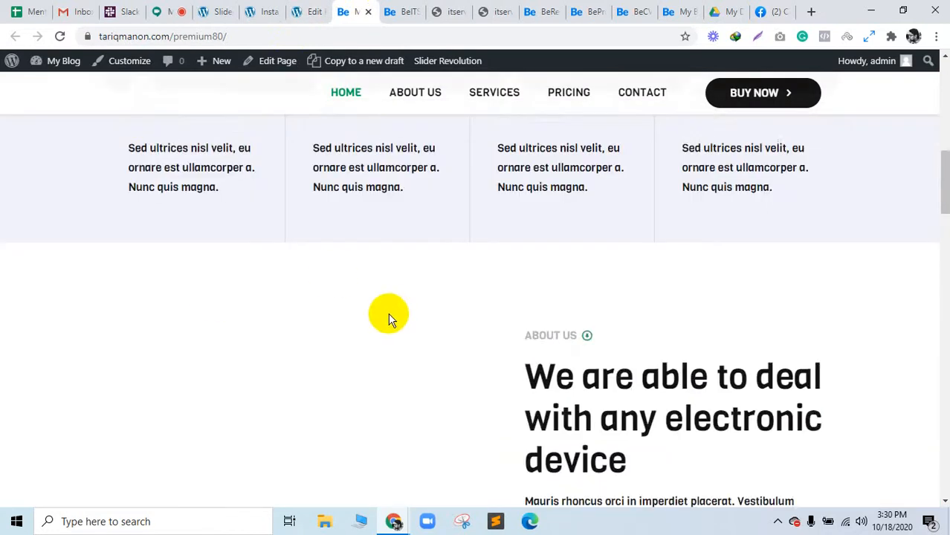
scroll(388, 316, up, 4)
scroll(389, 314, down, 4)
click(405, 8)
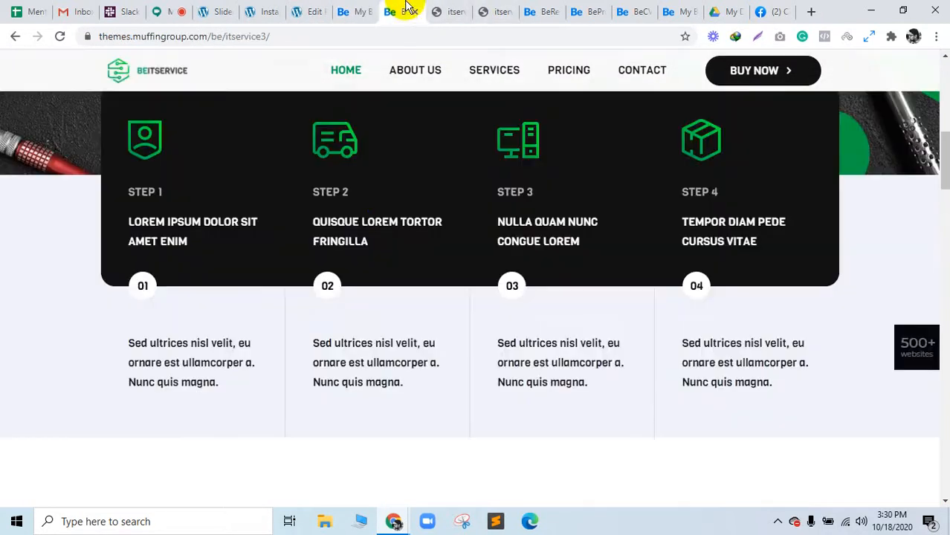
scroll(329, 314, down, 8)
Open the About Us hard-drive photo in a new tab and save it as itservice3-about-pic1.jpg
right_click(265, 247)
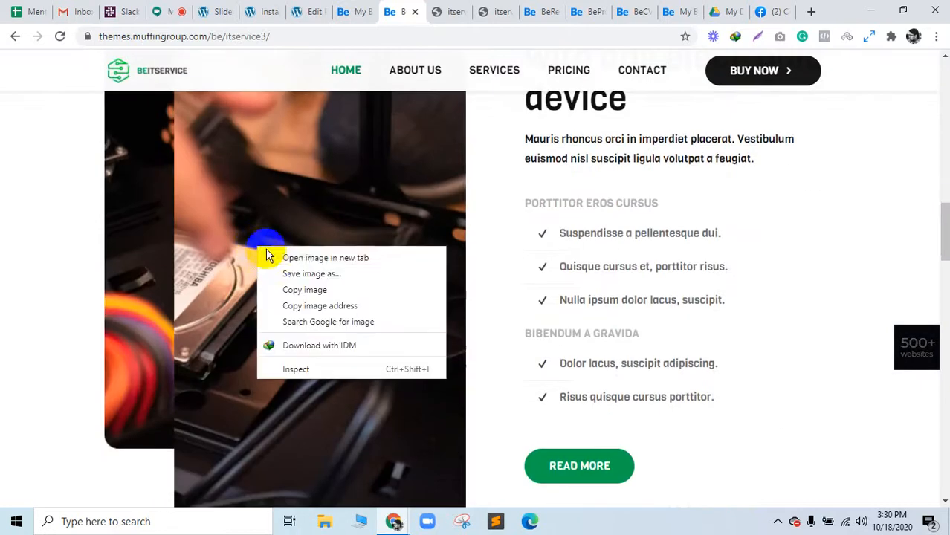
right_click(133, 272)
click(377, 98)
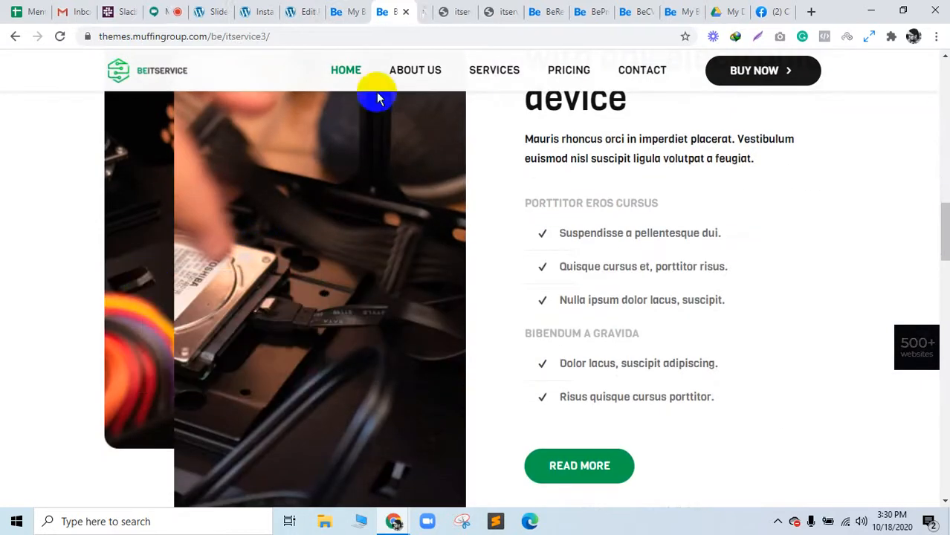
click(418, 9)
click(395, 7)
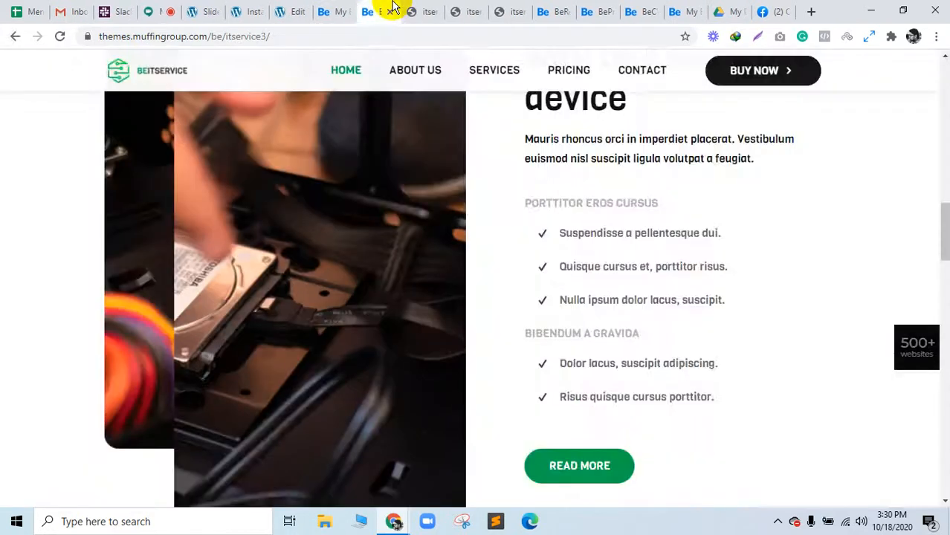
click(425, 7)
right_click(455, 233)
click(496, 257)
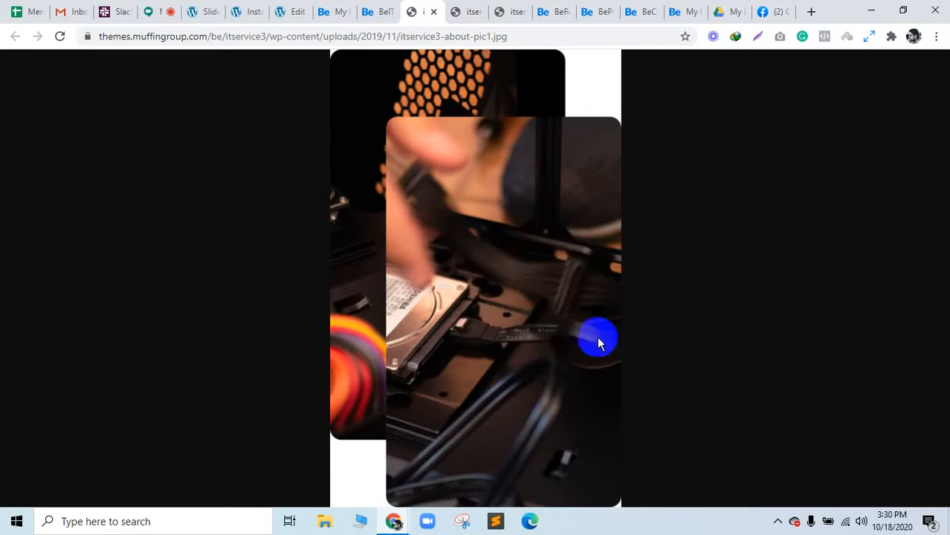
click(694, 403)
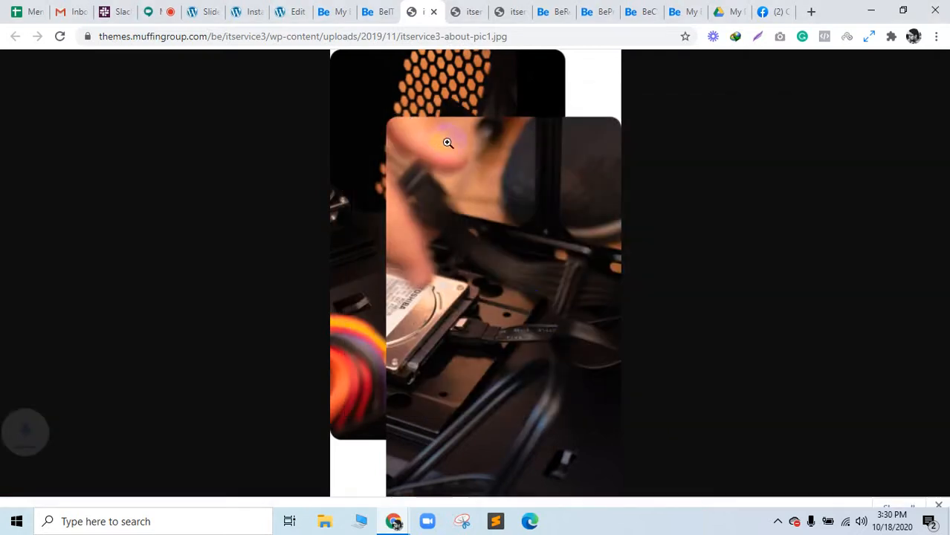
click(304, 9)
scroll(462, 207, down, 6)
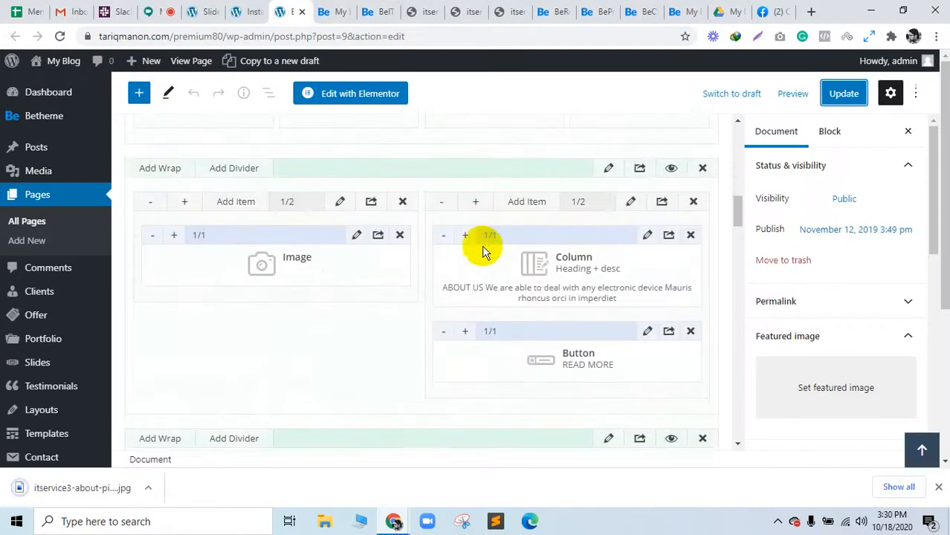
Clear the About Us Image item's picture and upload itservice3-about-pic1.jpg to the Media Library
scroll(463, 255, up, 2)
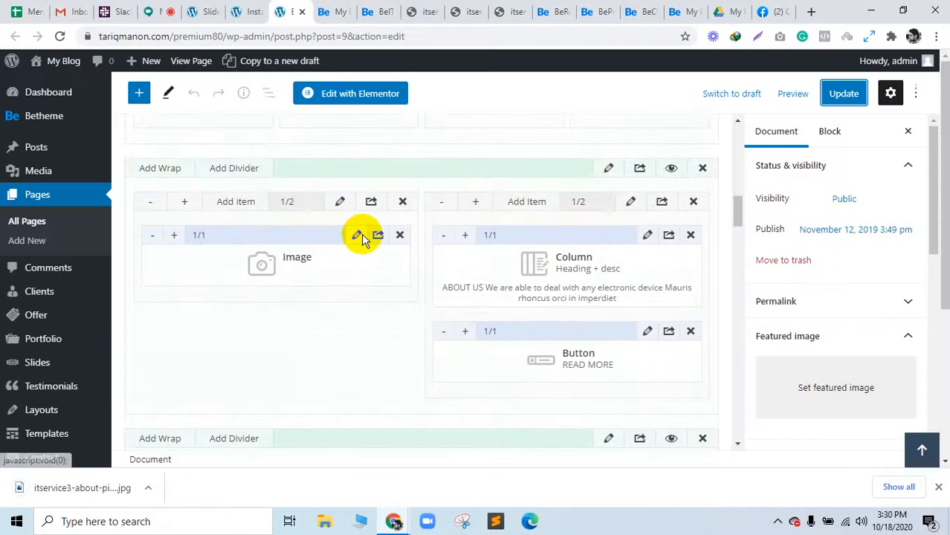
click(357, 236)
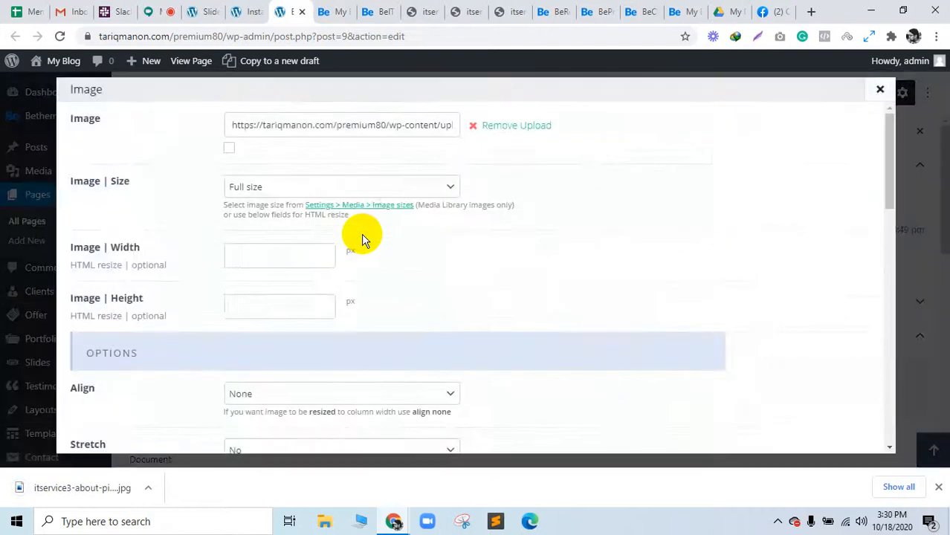
click(488, 128)
click(497, 137)
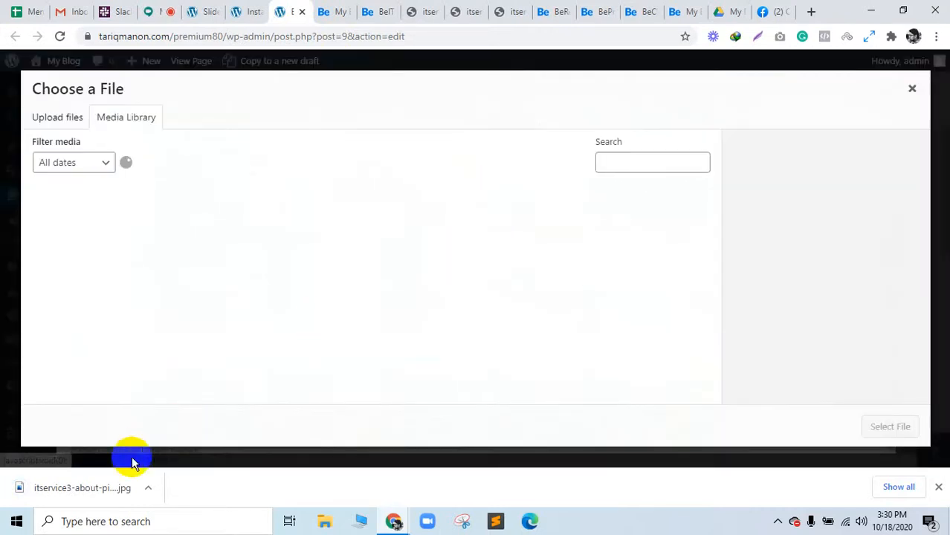
drag(111, 487, 170, 351)
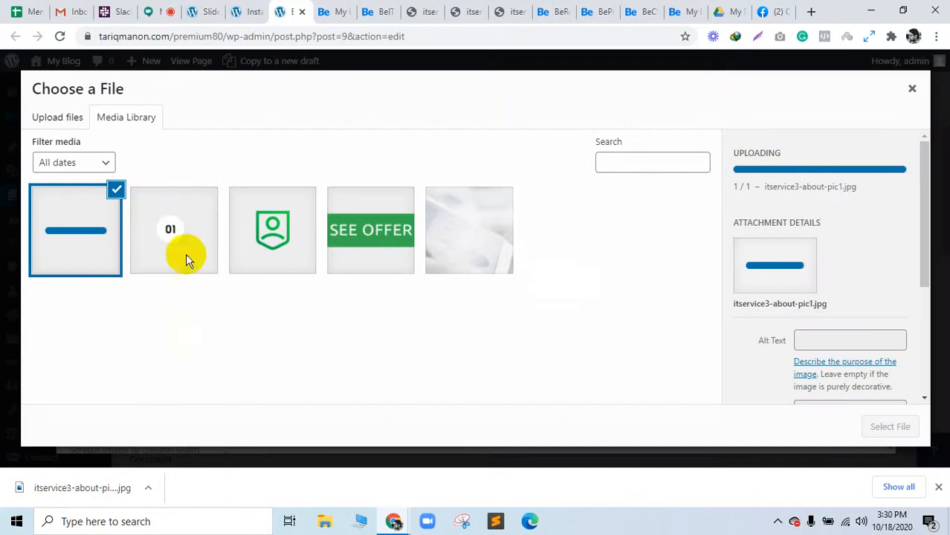
After checking the demo, select the uploaded photo for the Image item and save its settings
click(380, 9)
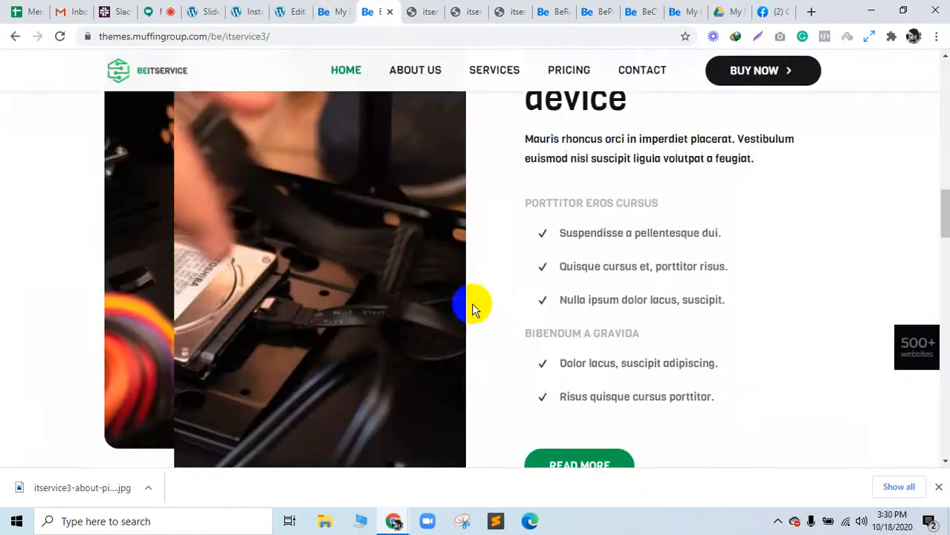
scroll(487, 374, down, 10)
scroll(489, 375, up, 4)
scroll(489, 375, up, 10)
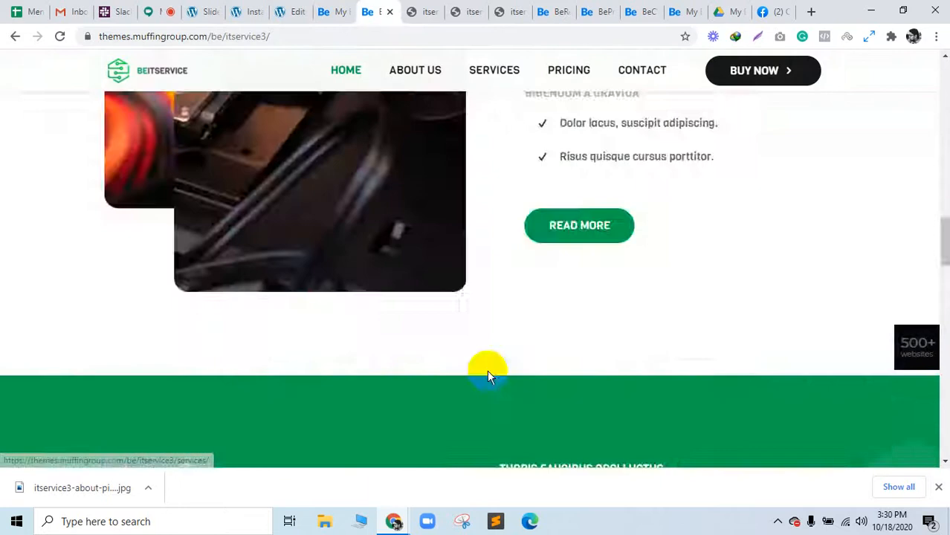
scroll(423, 275, down, 4)
scroll(446, 315, down, 10)
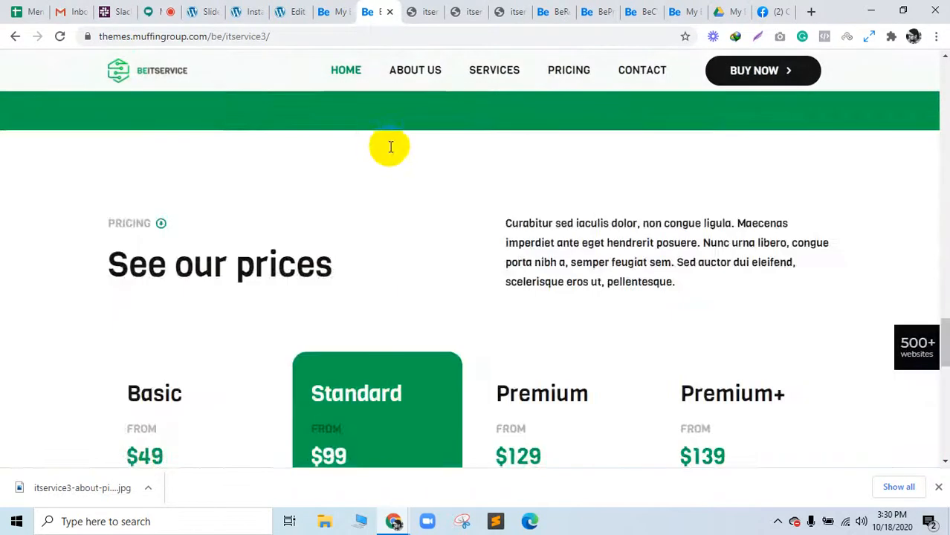
scroll(388, 144, up, 4)
click(293, 9)
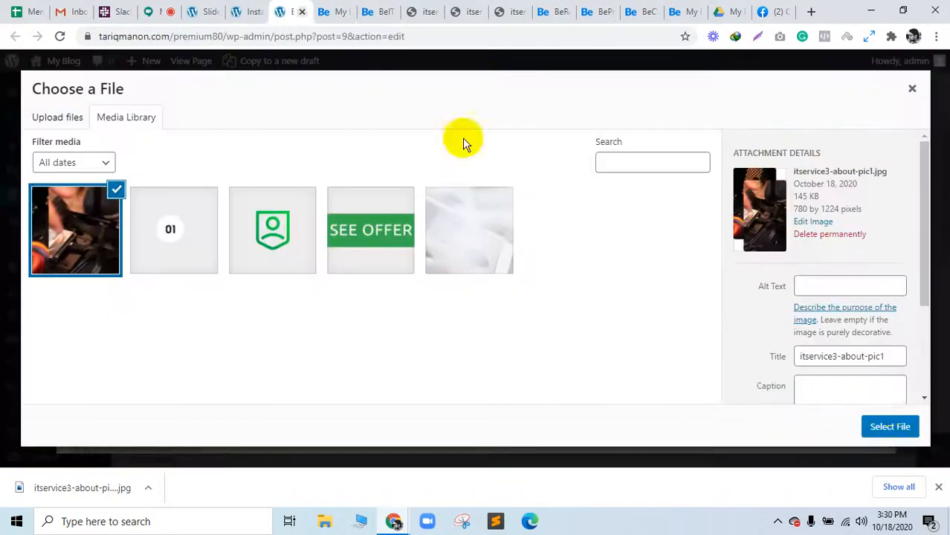
click(890, 427)
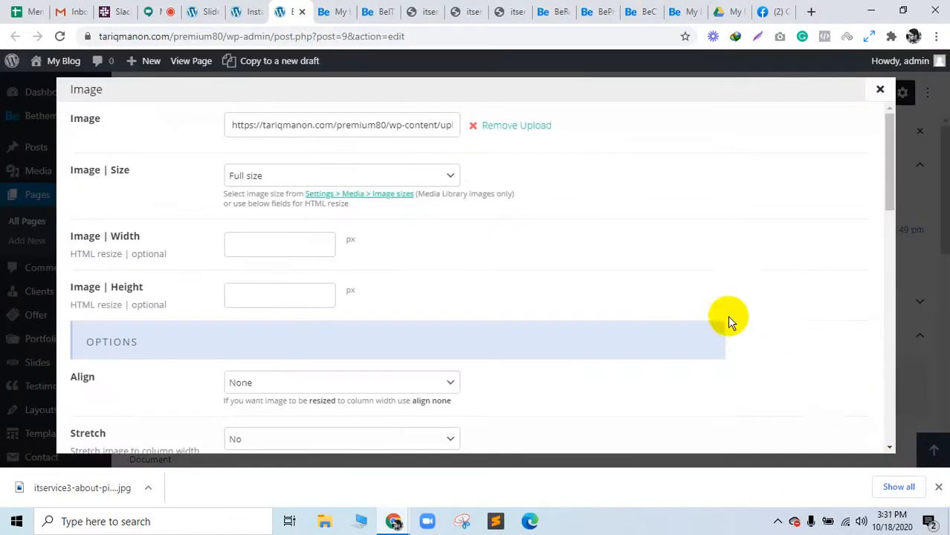
scroll(729, 320, down, 10)
click(795, 428)
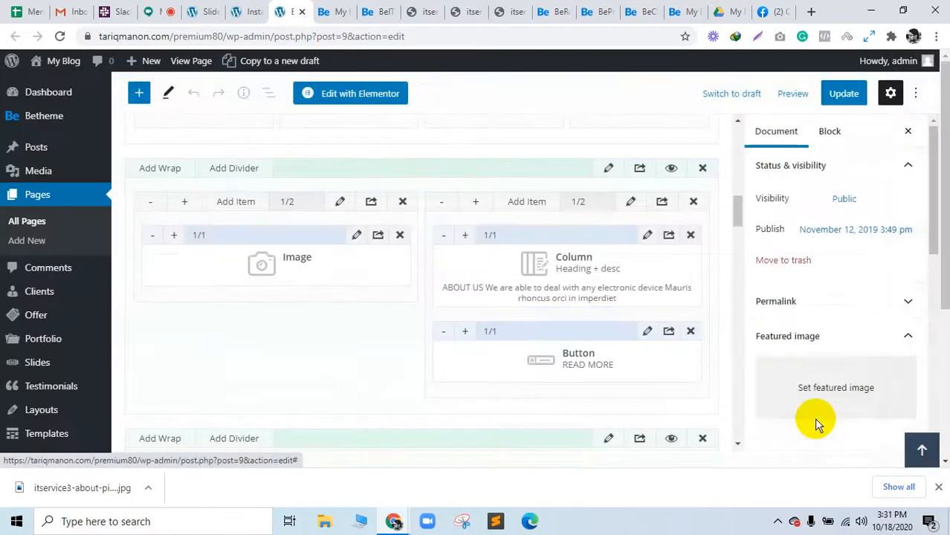
Save the page and reload the live home page to see the new About Us photo
key(ctrl+s)
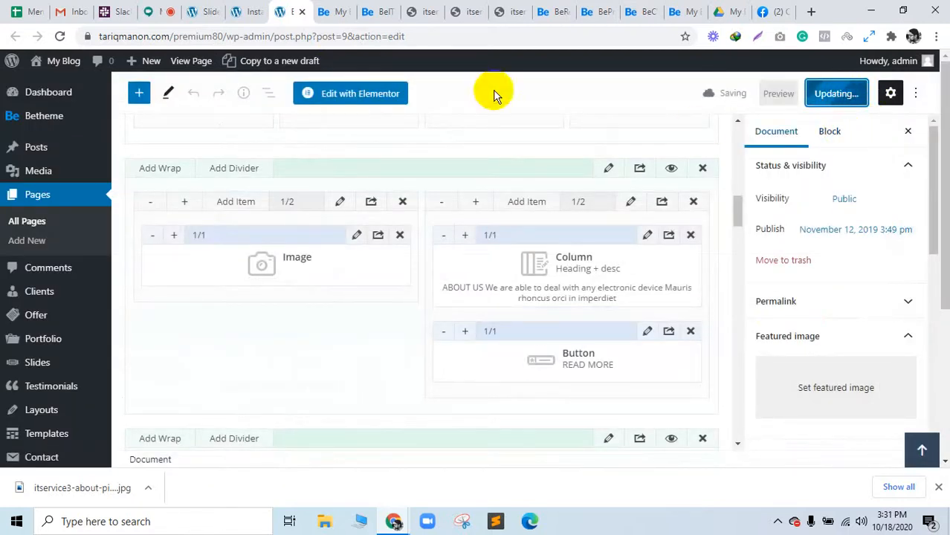
click(347, 6)
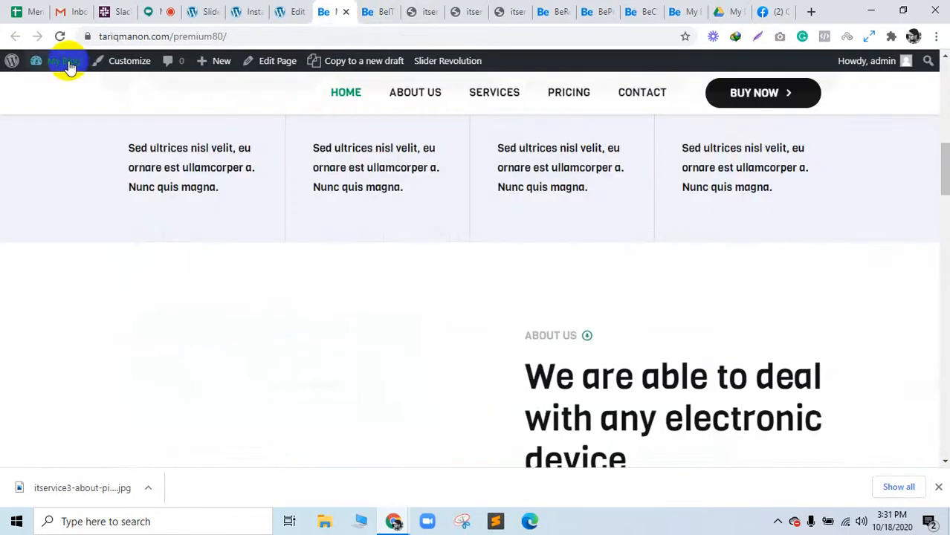
click(59, 37)
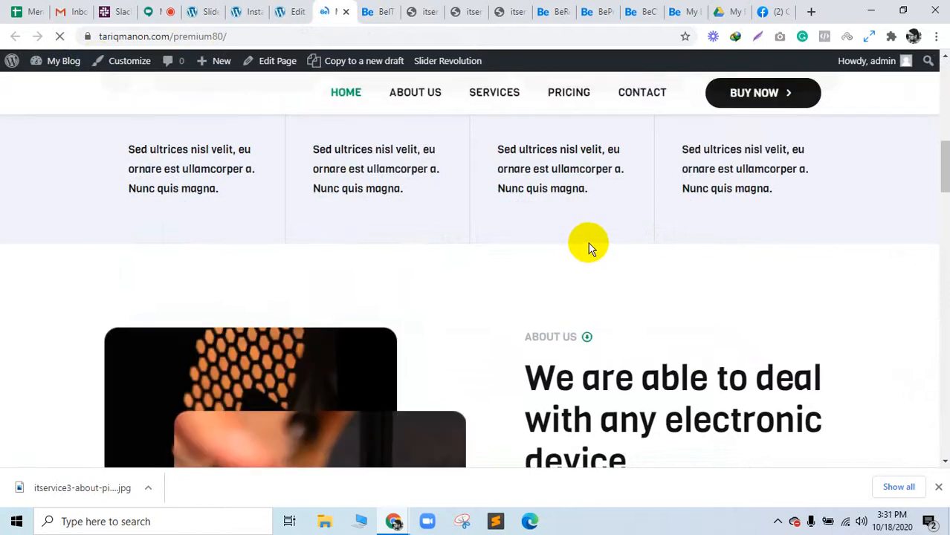
scroll(564, 248, up, 2)
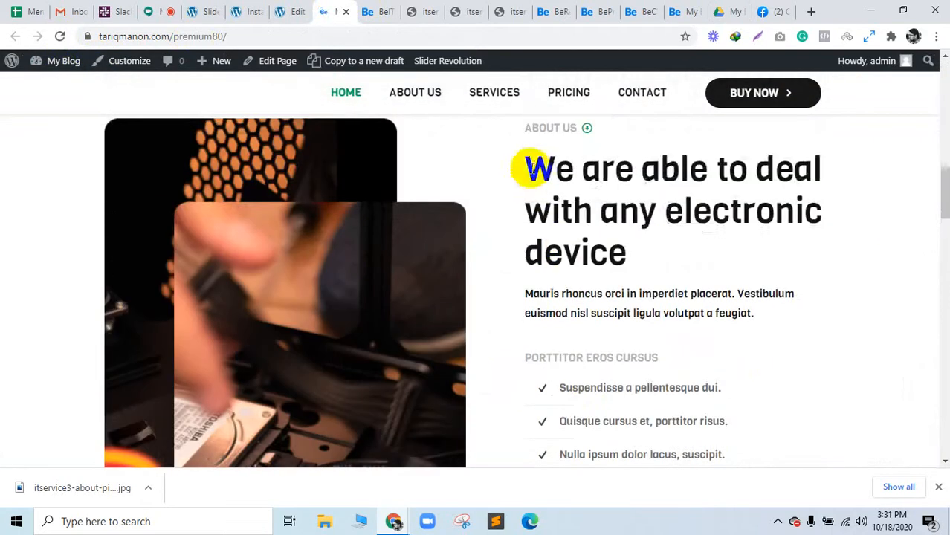
drag(528, 167, 676, 279)
Review the About Us column's heading and intro text in the editor without changing it
click(301, 11)
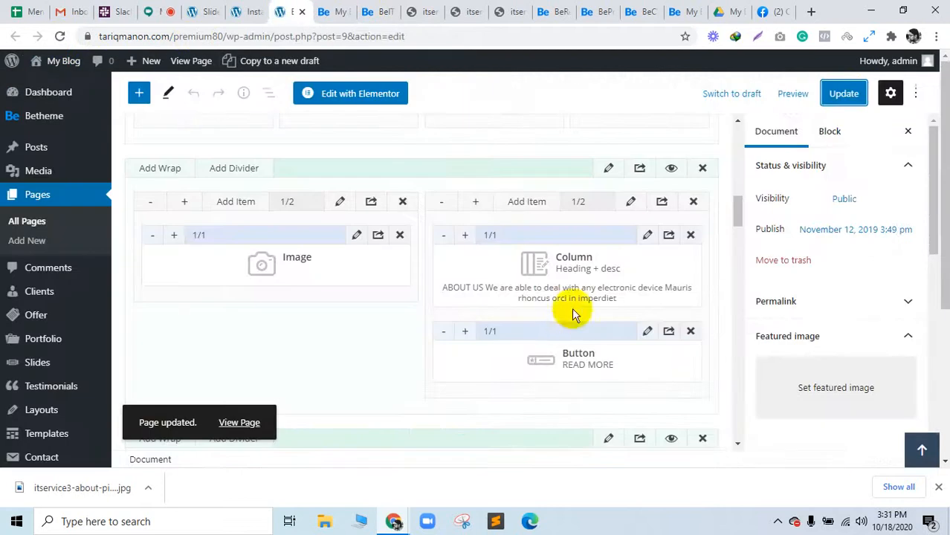
click(647, 234)
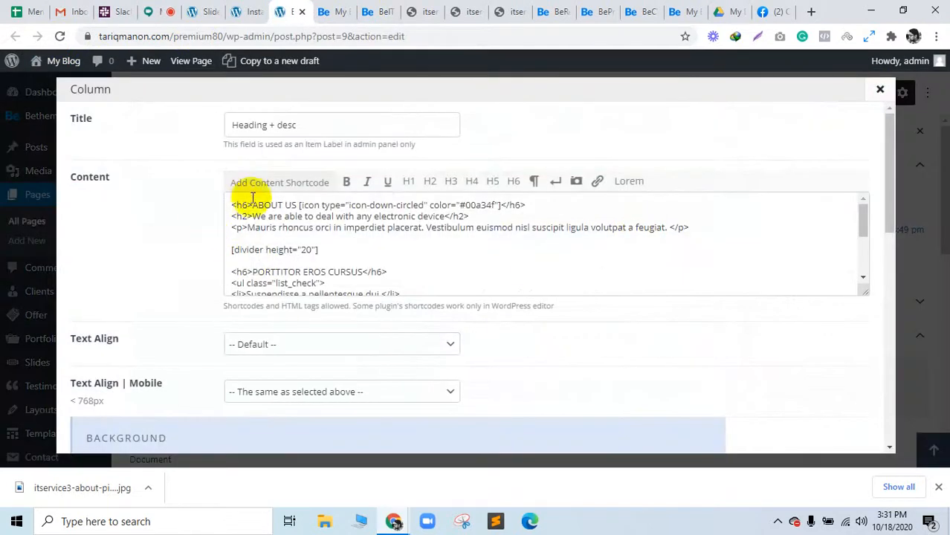
drag(249, 204, 229, 218)
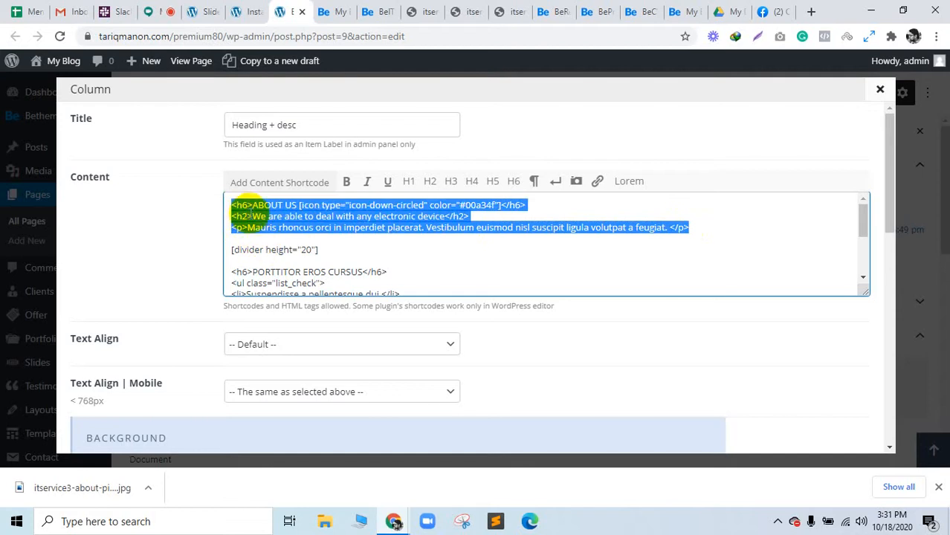
scroll(282, 251, down, 2)
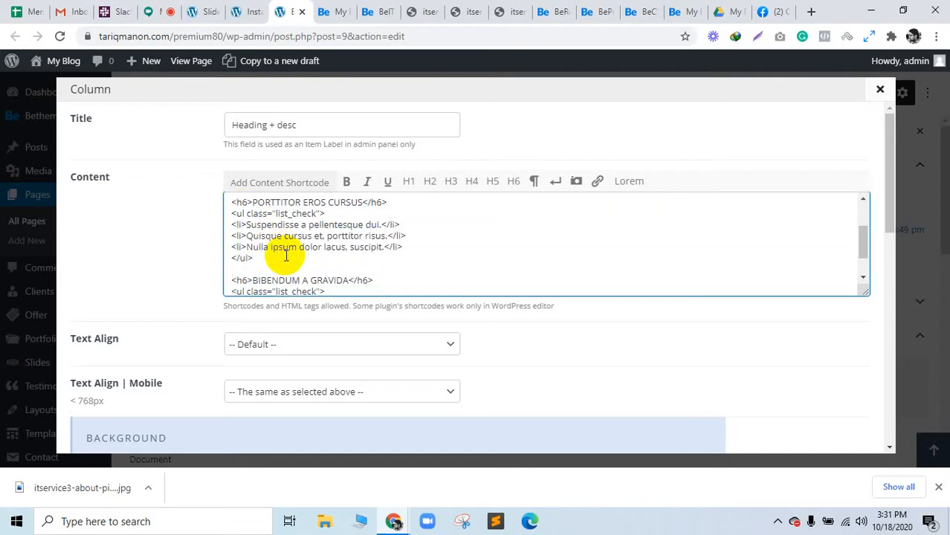
scroll(260, 249, down, 2)
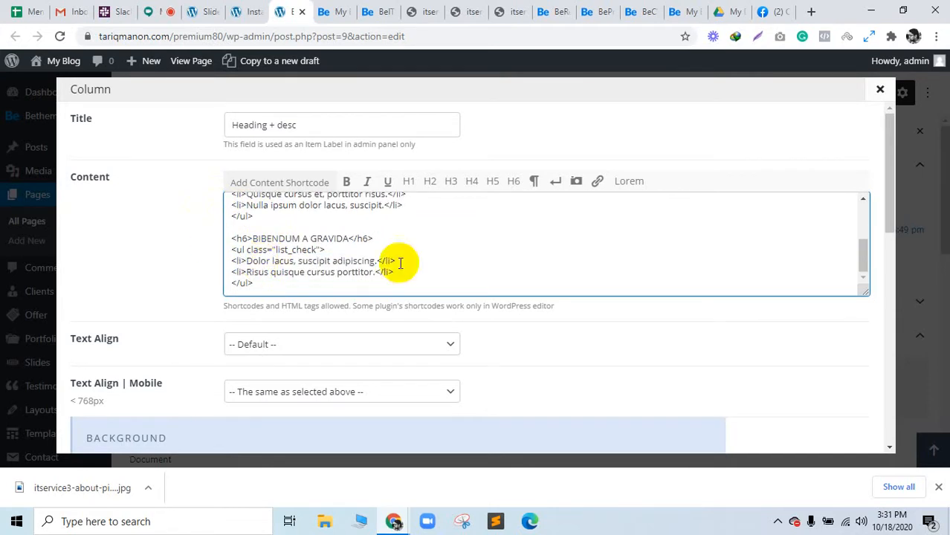
click(878, 93)
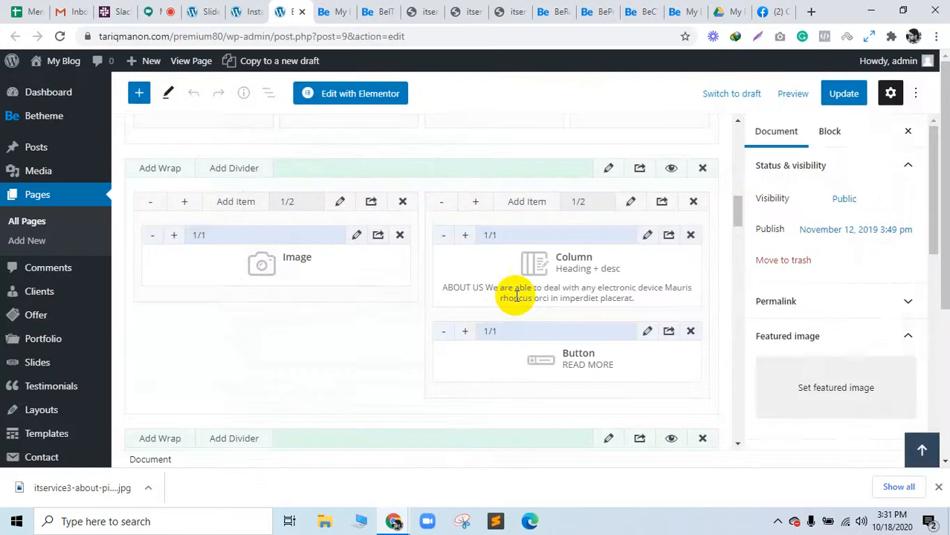
scroll(587, 272, down, 2)
click(336, 11)
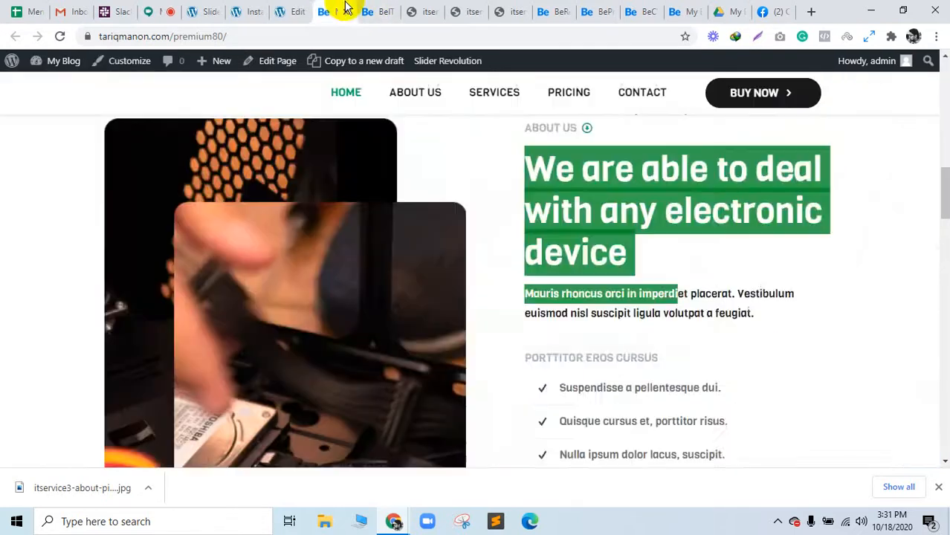
Confirm the READ MORE button opens its link in the same tab at normal width
scroll(587, 346, down, 4)
click(288, 10)
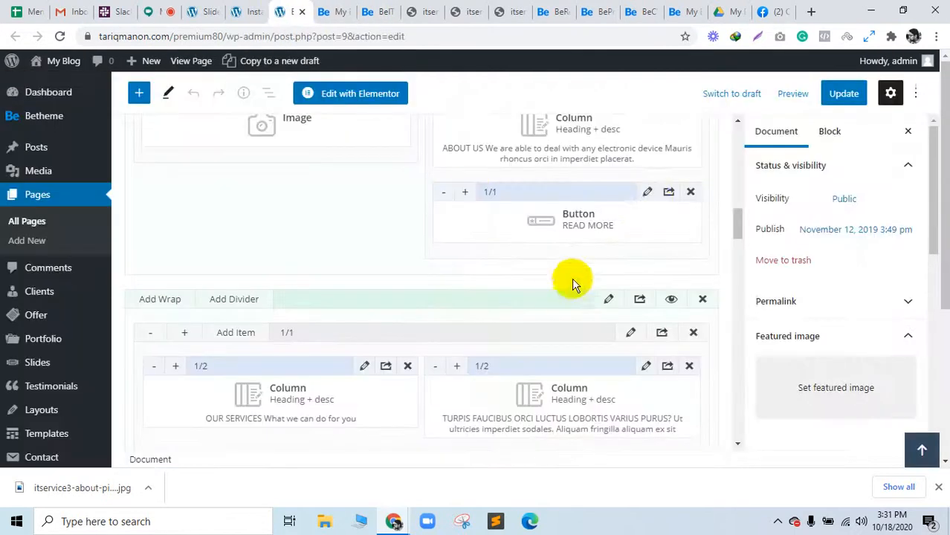
click(648, 192)
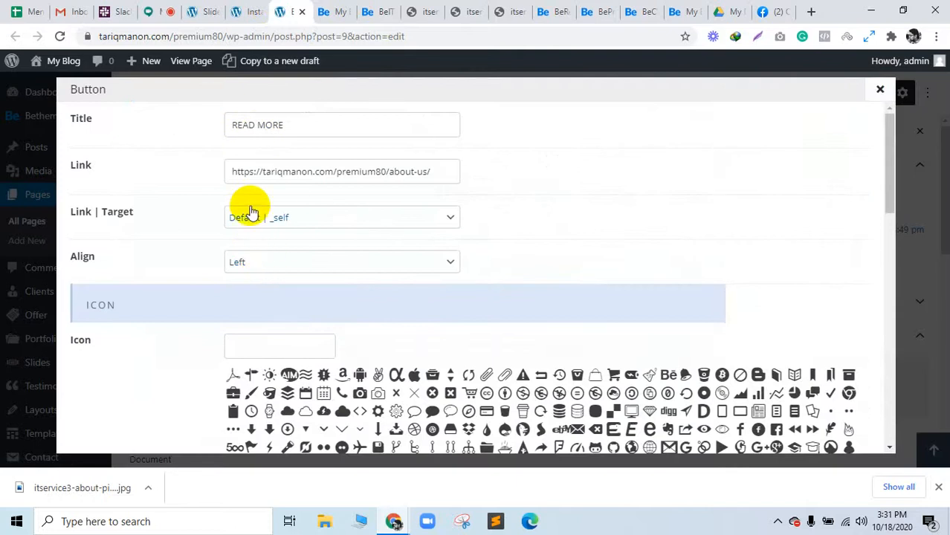
click(274, 223)
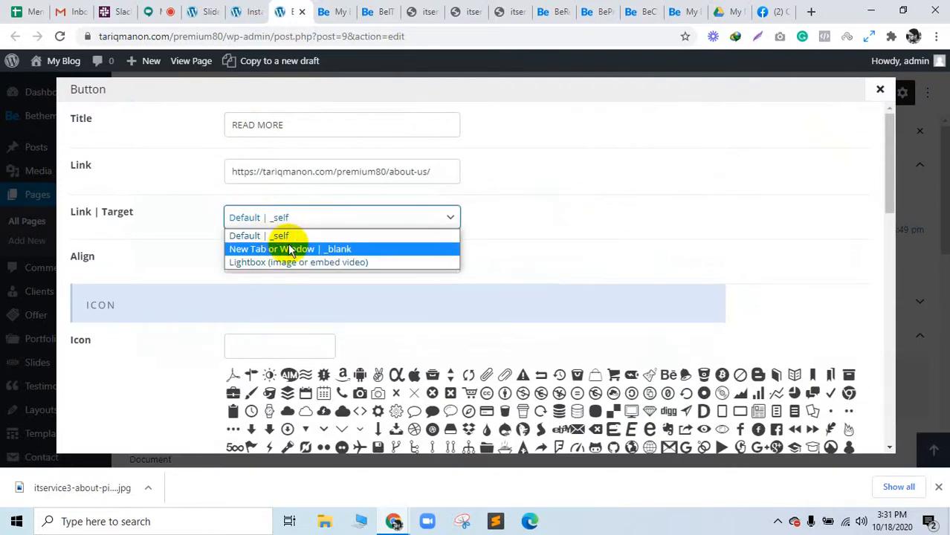
click(276, 216)
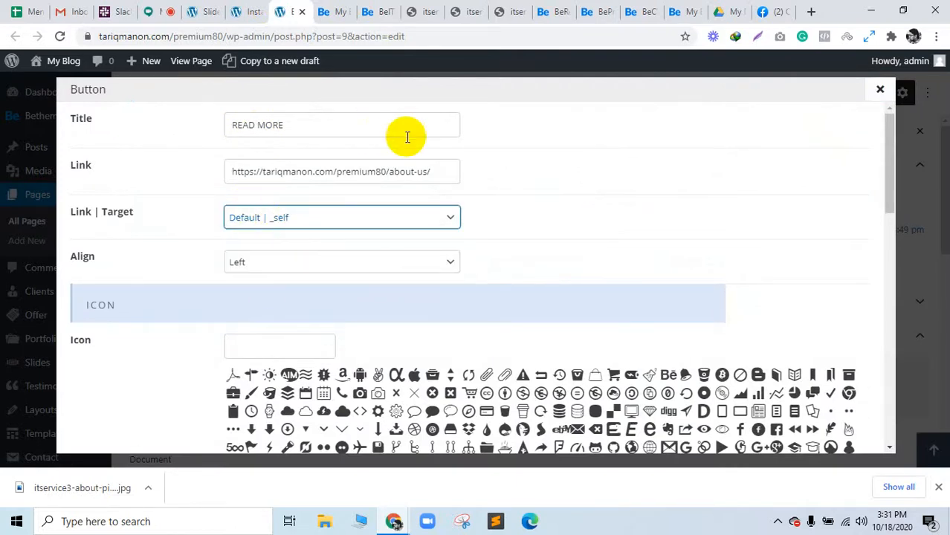
scroll(495, 246, down, 10)
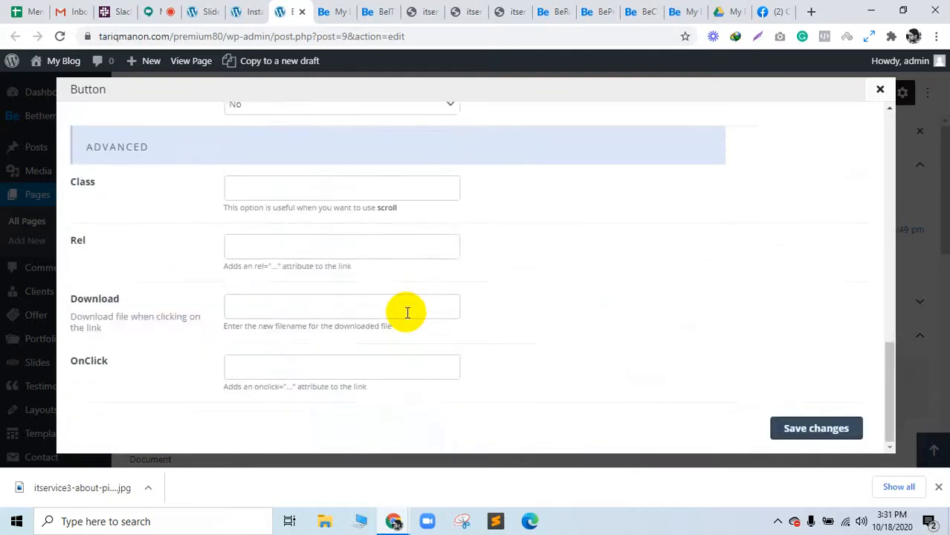
scroll(406, 312, up, 2)
click(292, 247)
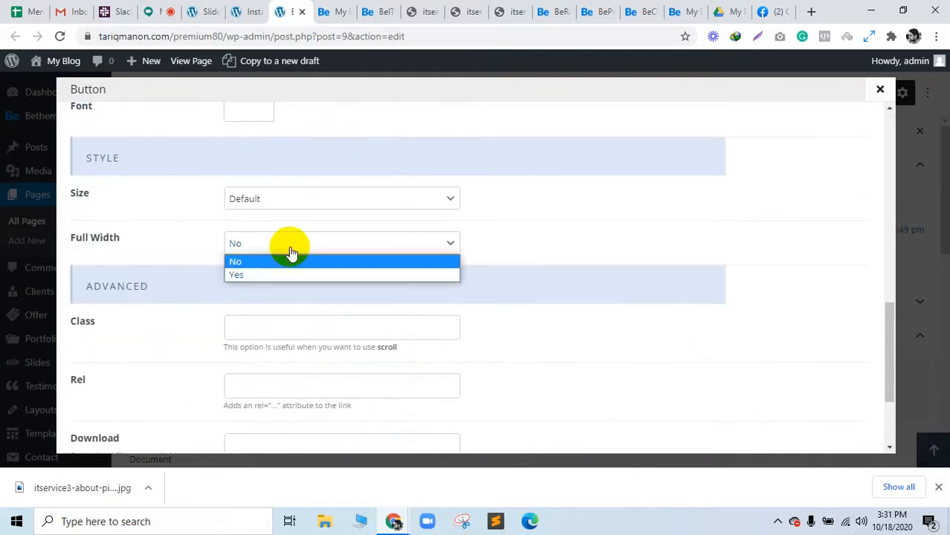
click(290, 251)
Close the button settings and compare the READ MORE button on the live page
scroll(333, 316, down, 3)
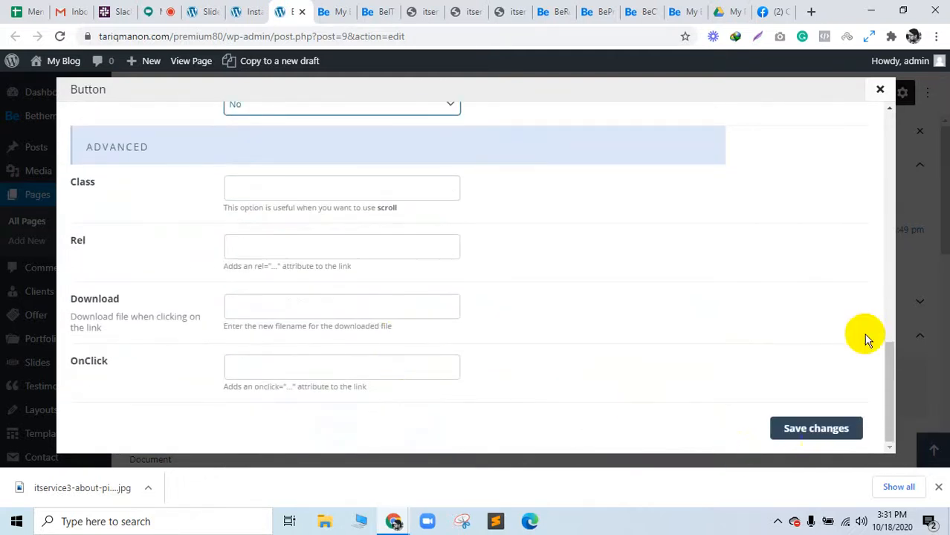
click(880, 89)
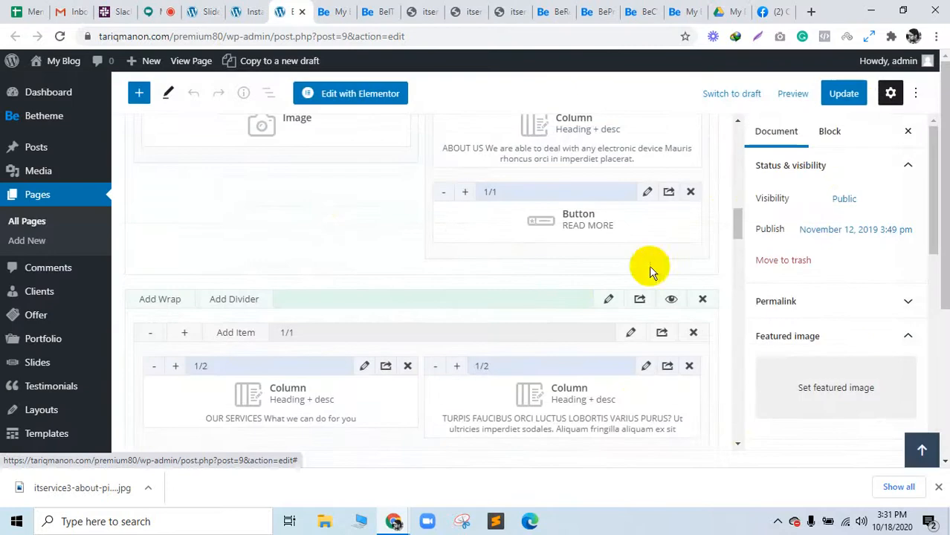
click(349, 10)
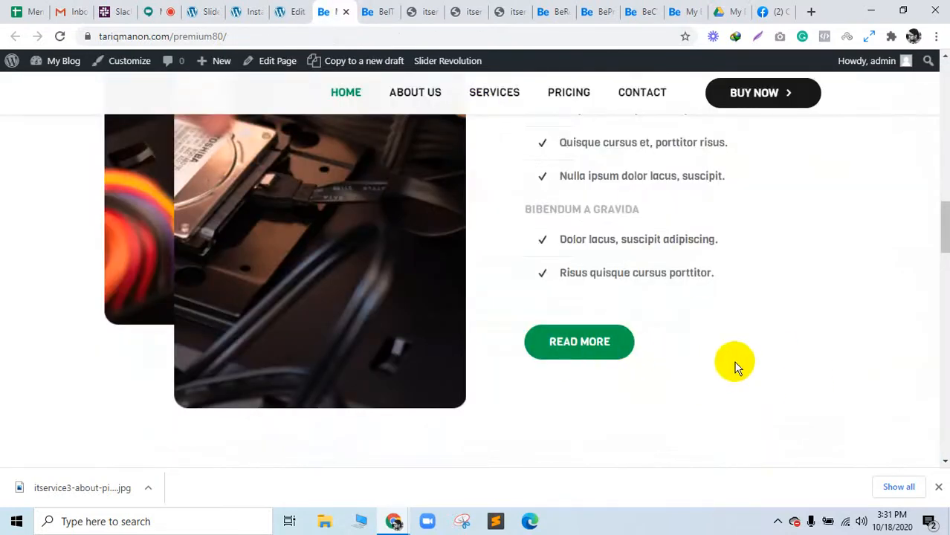
click(289, 11)
scroll(520, 260, up, 4)
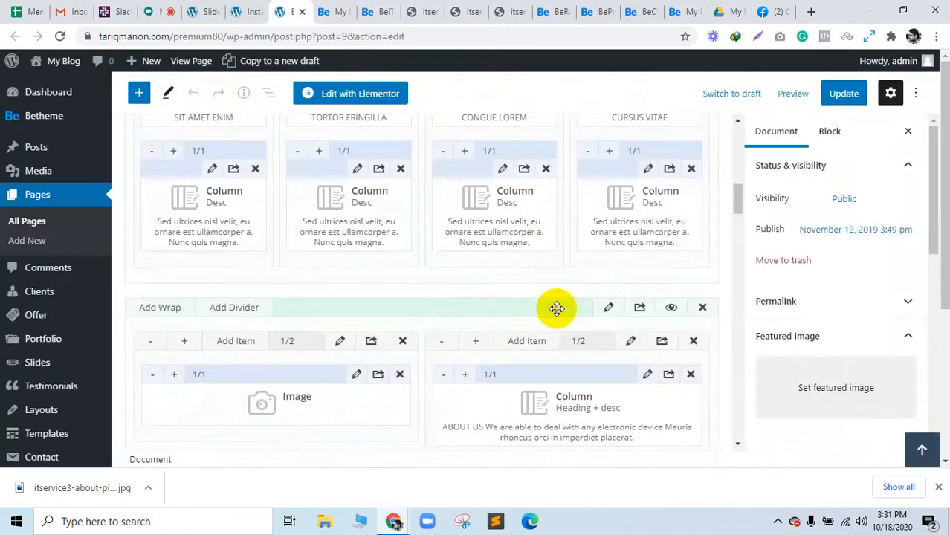
Compare the rebuilt live page's services section against the original Betheme demo
click(332, 9)
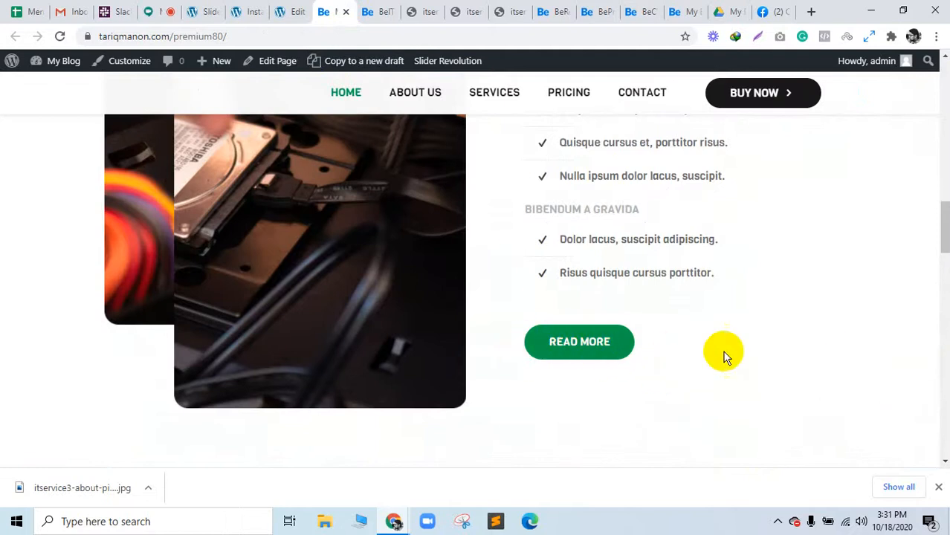
scroll(784, 318, down, 4)
scroll(280, 339, down, 3)
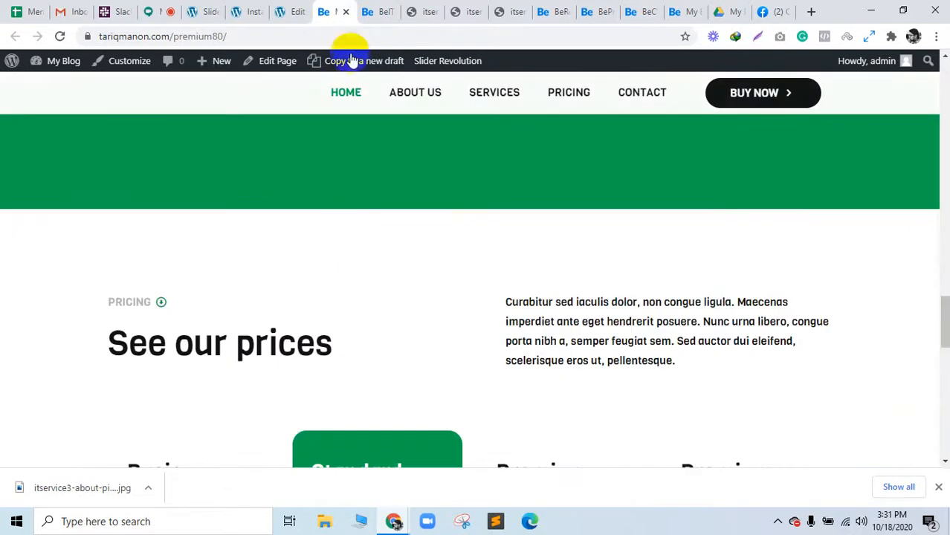
click(395, 7)
scroll(481, 279, up, 5)
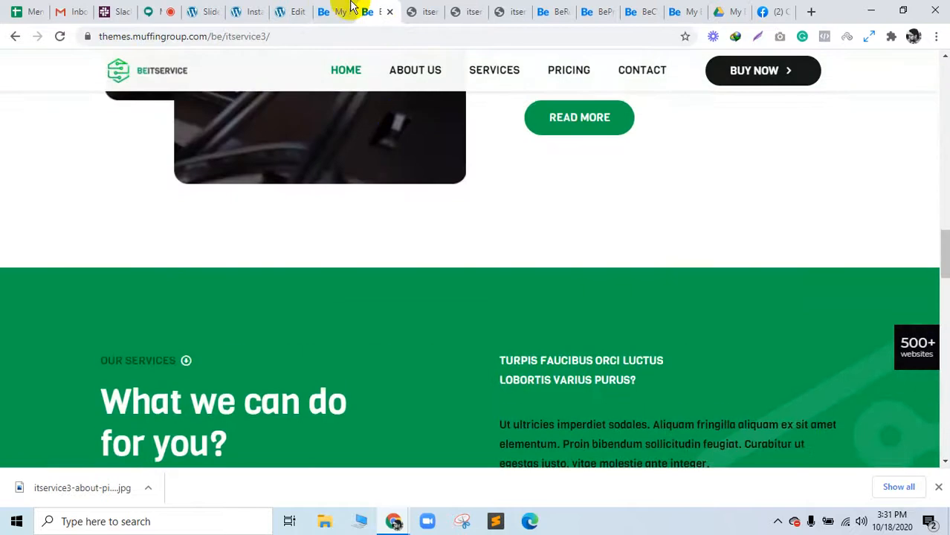
click(335, 10)
scroll(271, 268, up, 5)
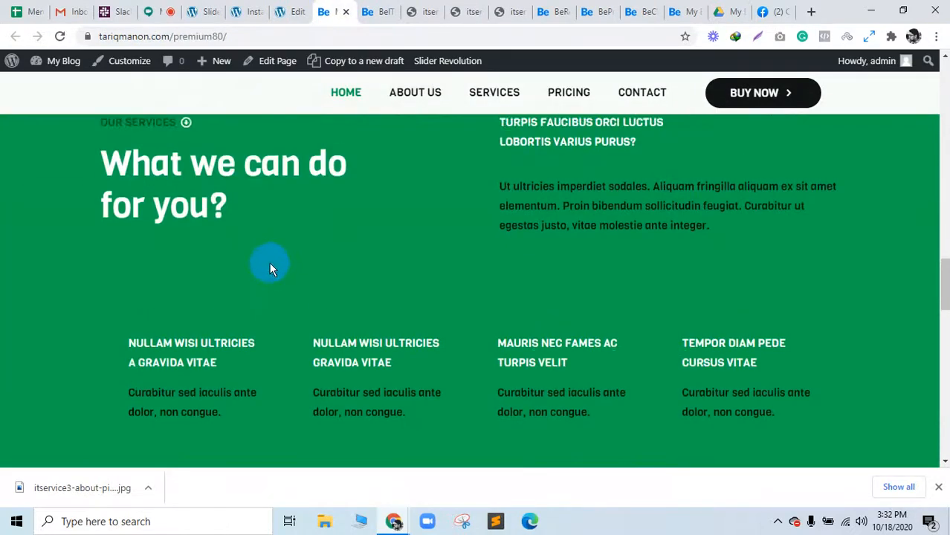
scroll(518, 268, down, 2)
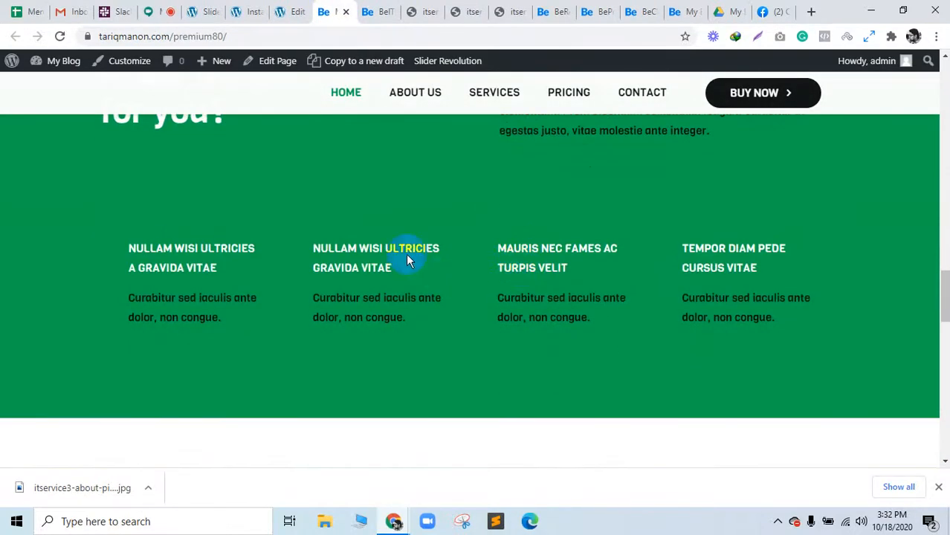
click(378, 9)
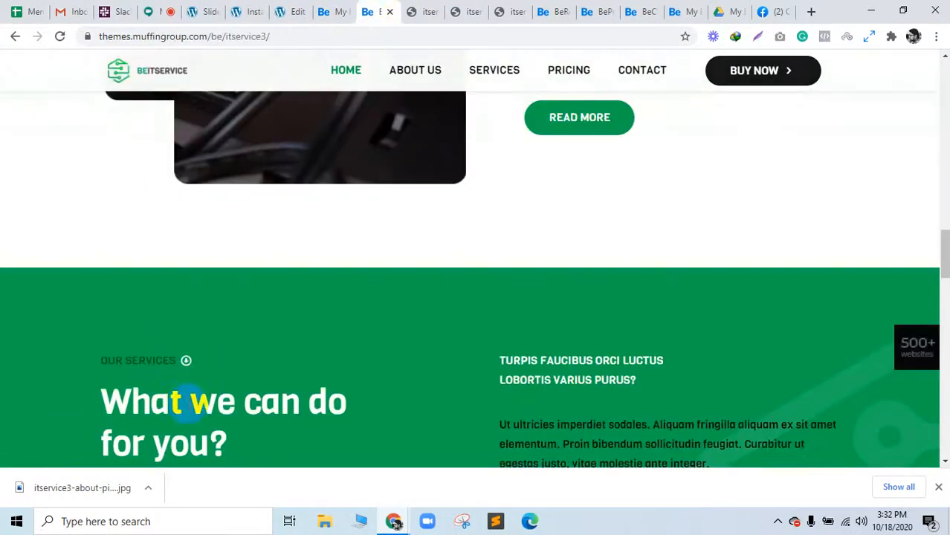
scroll(194, 405, down, 5)
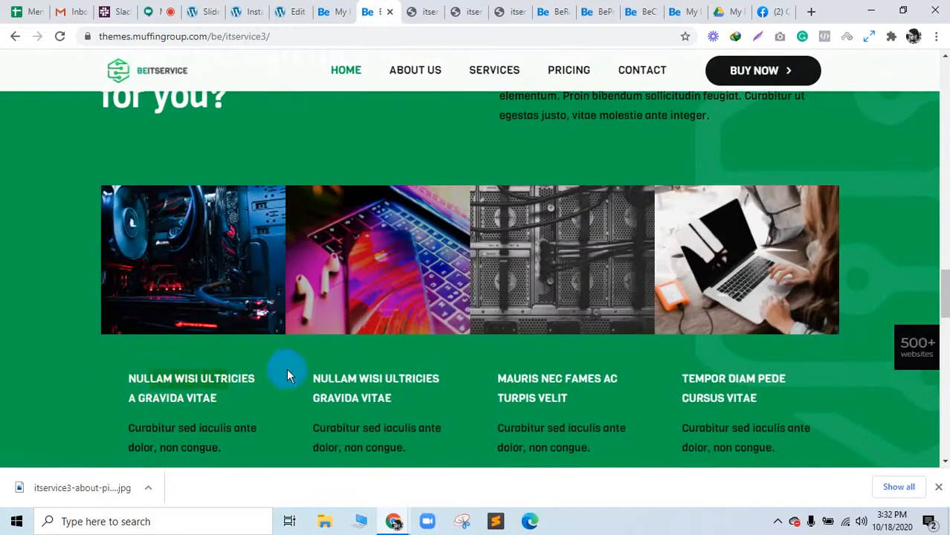
scroll(430, 374, down, 10)
scroll(430, 374, up, 6)
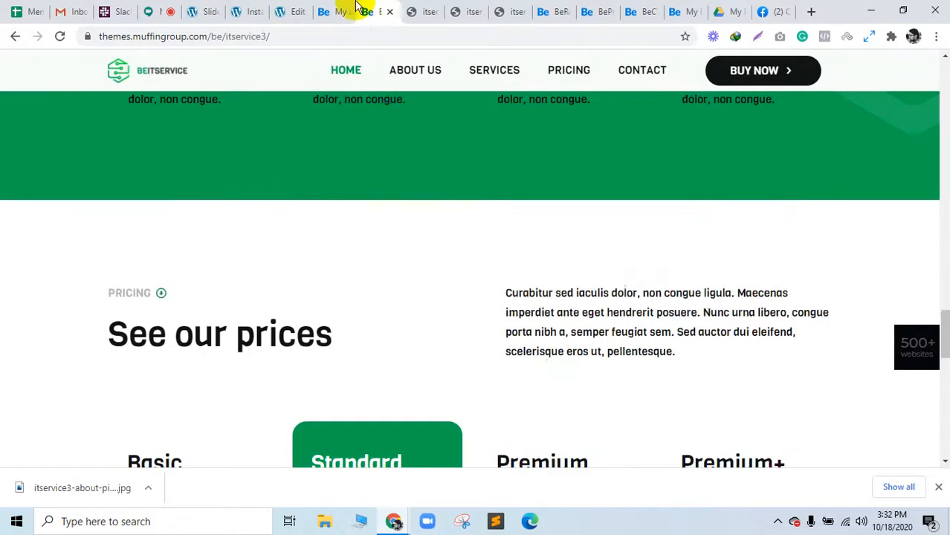
click(287, 7)
click(376, 8)
scroll(377, 243, up, 5)
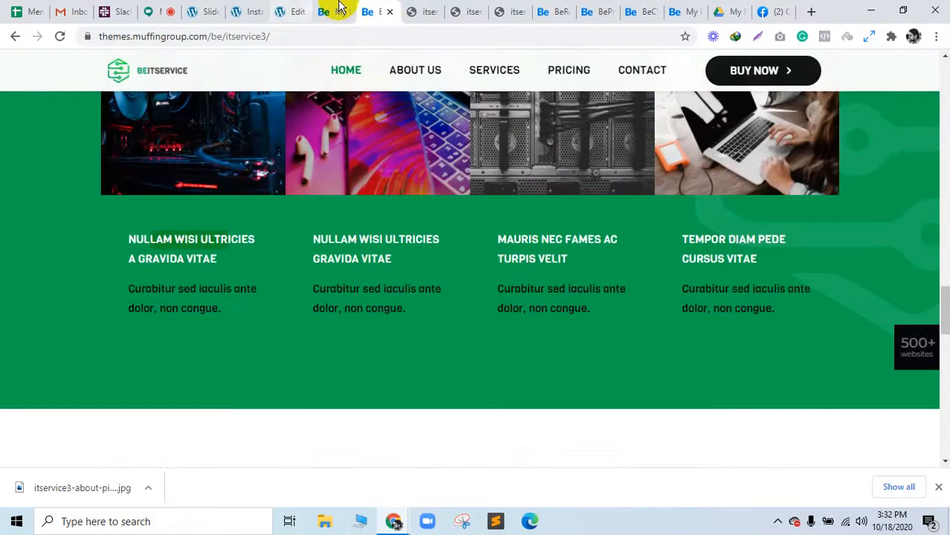
click(336, 9)
scroll(343, 200, up, 4)
scroll(300, 306, down, 3)
scroll(288, 287, up, 5)
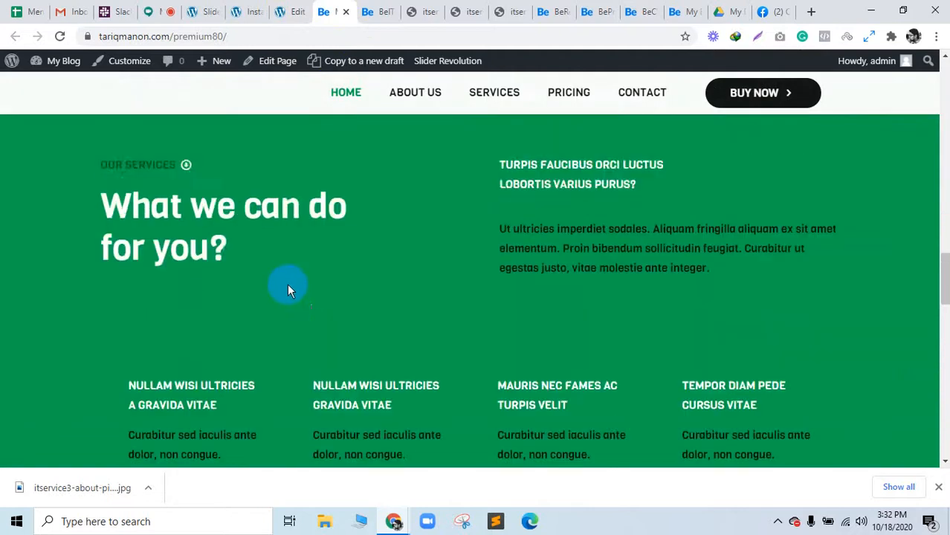
scroll(283, 280, down, 4)
Remove the current image from the first service Image item
click(289, 8)
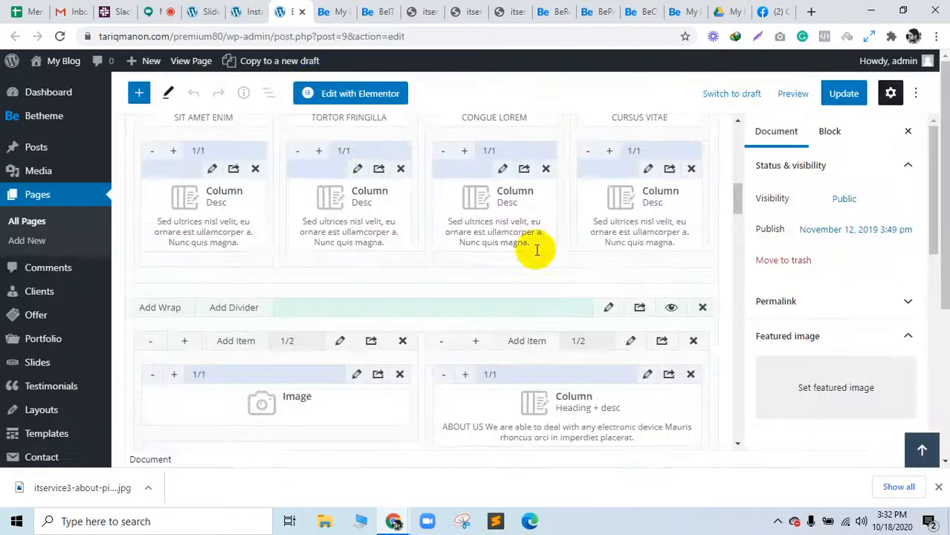
scroll(537, 248, down, 6)
scroll(578, 272, down, 3)
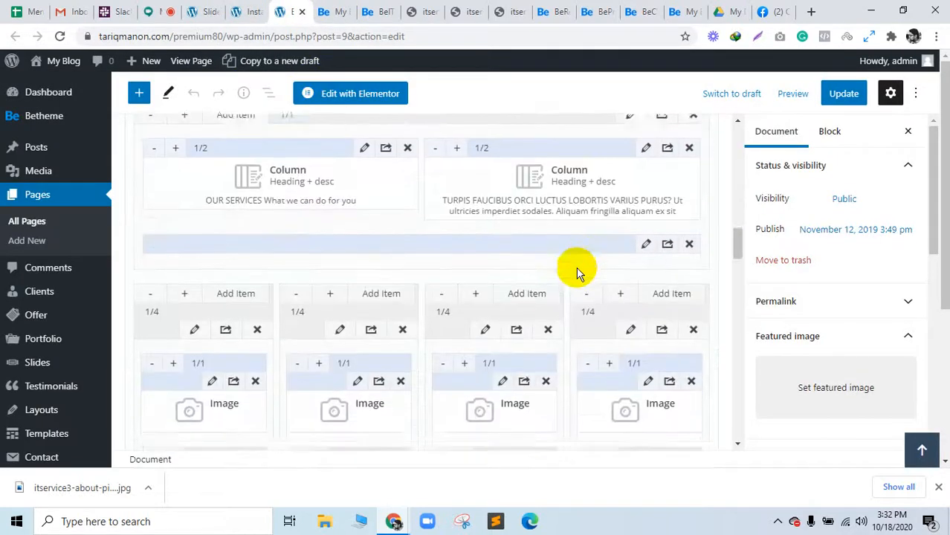
click(216, 249)
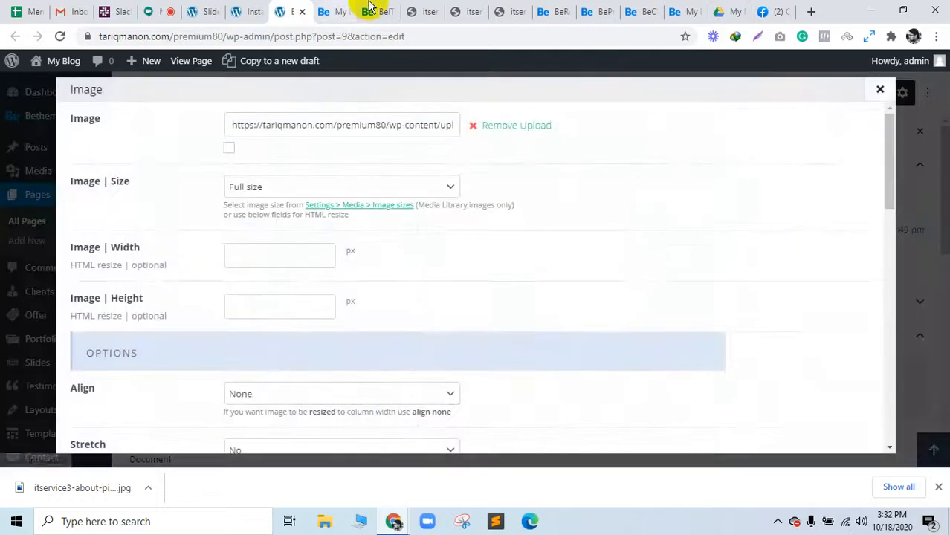
click(502, 123)
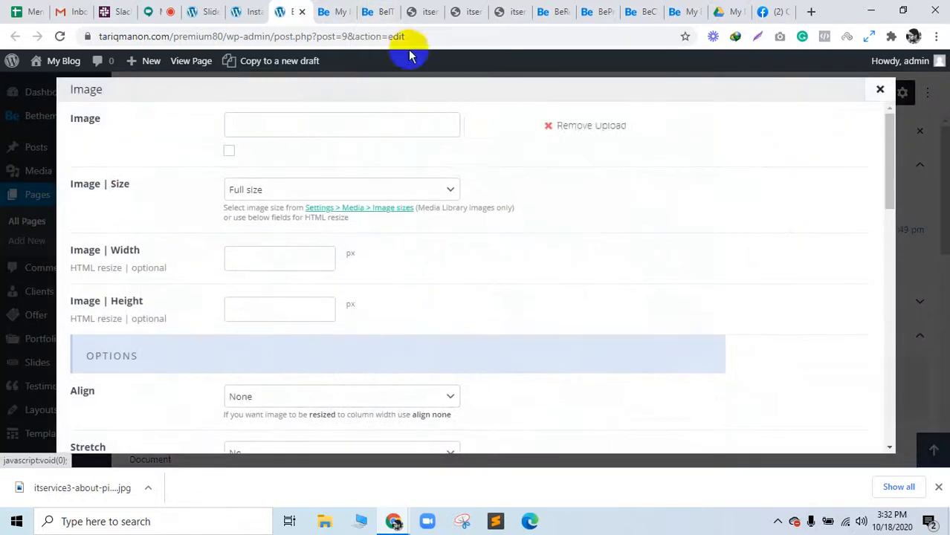
Download the demo's first services picture, itservice3-services-pic1.jpg, to Downloads
click(345, 6)
click(377, 9)
scroll(192, 218, up, 1)
right_click(185, 193)
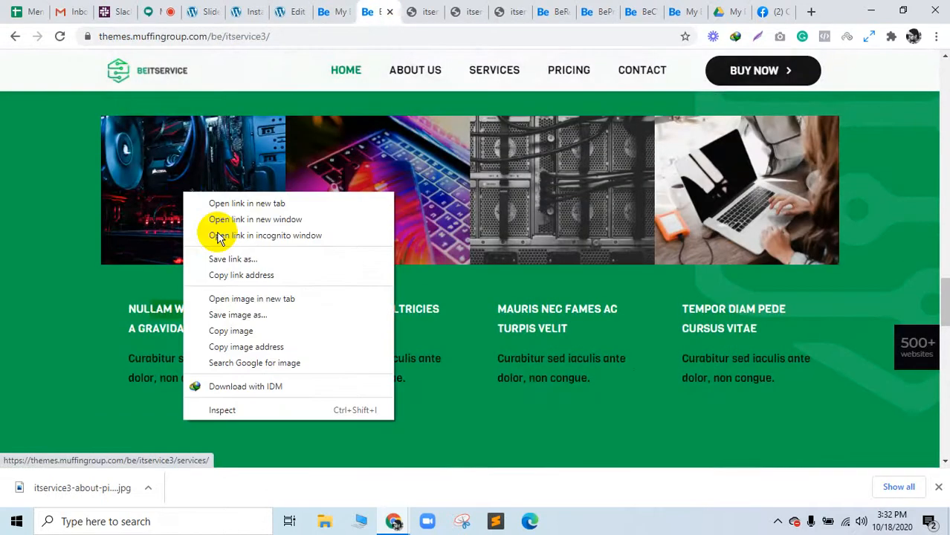
click(252, 298)
key(ctrl+Tab)
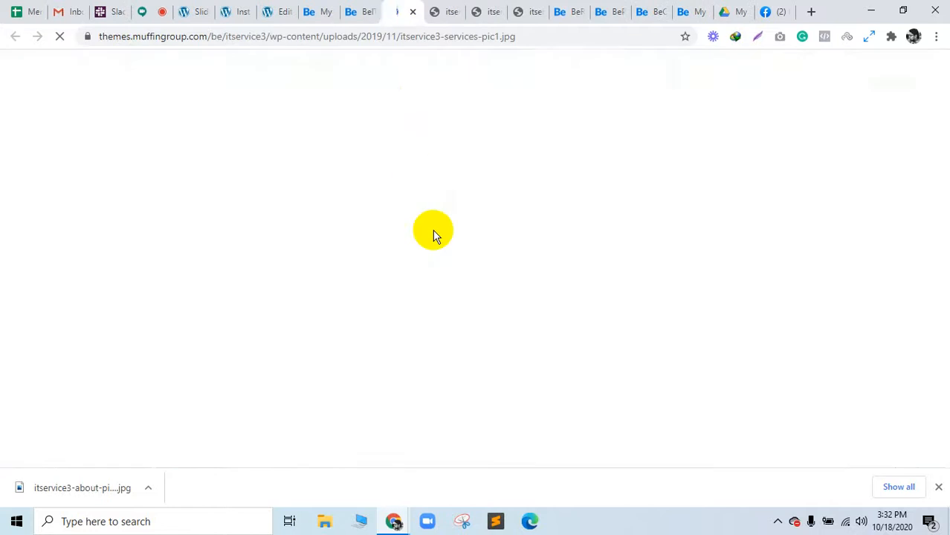
right_click(441, 252)
click(472, 280)
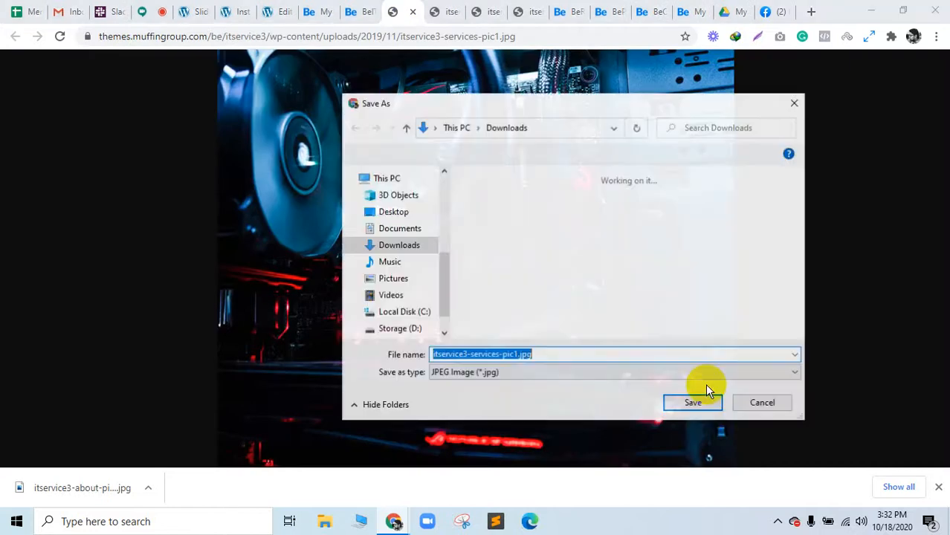
click(703, 403)
click(273, 10)
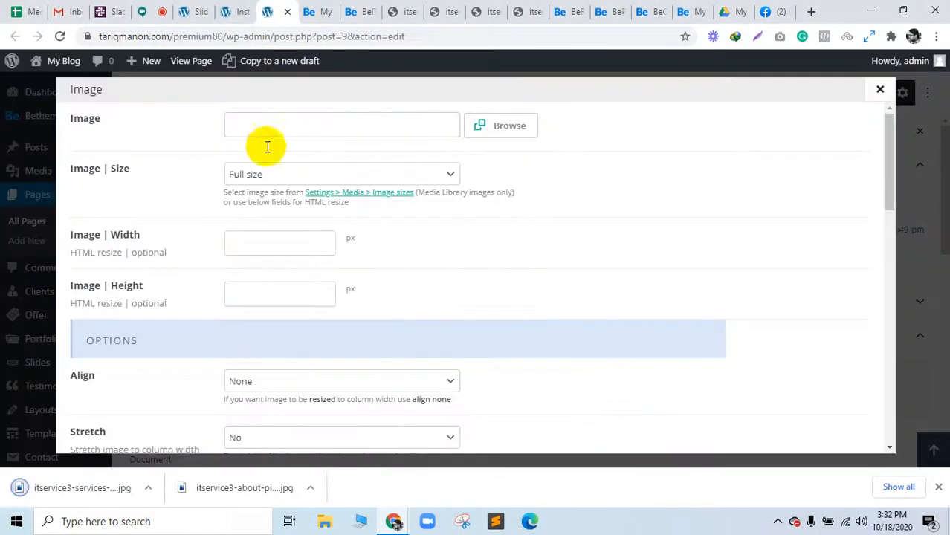
Upload itservice3-services-pic1.jpg to the Media Library and save it as the first service image
click(493, 126)
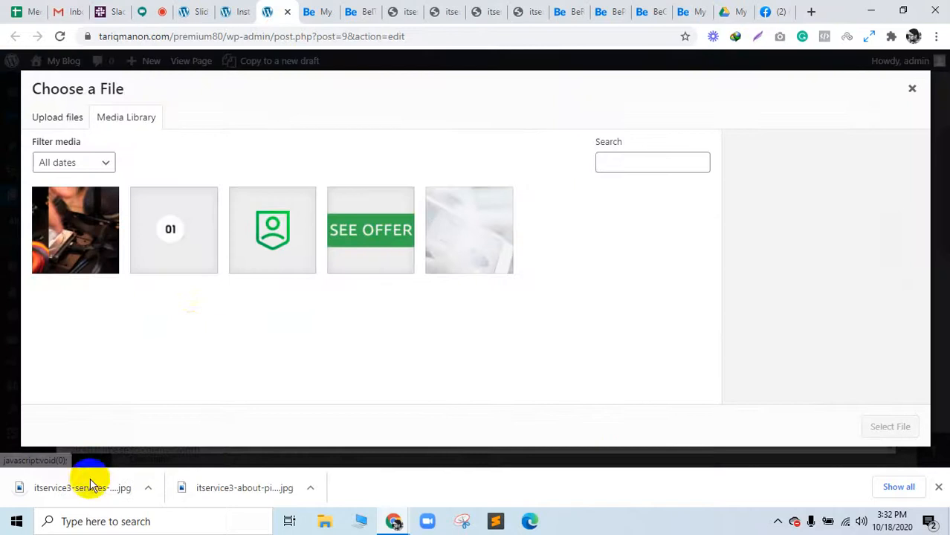
drag(89, 485, 207, 312)
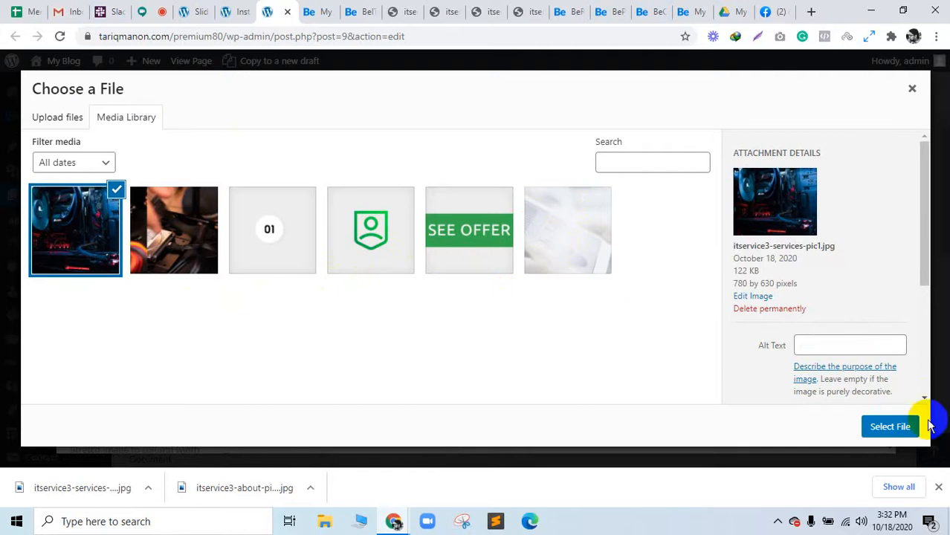
click(896, 427)
scroll(714, 320, down, 15)
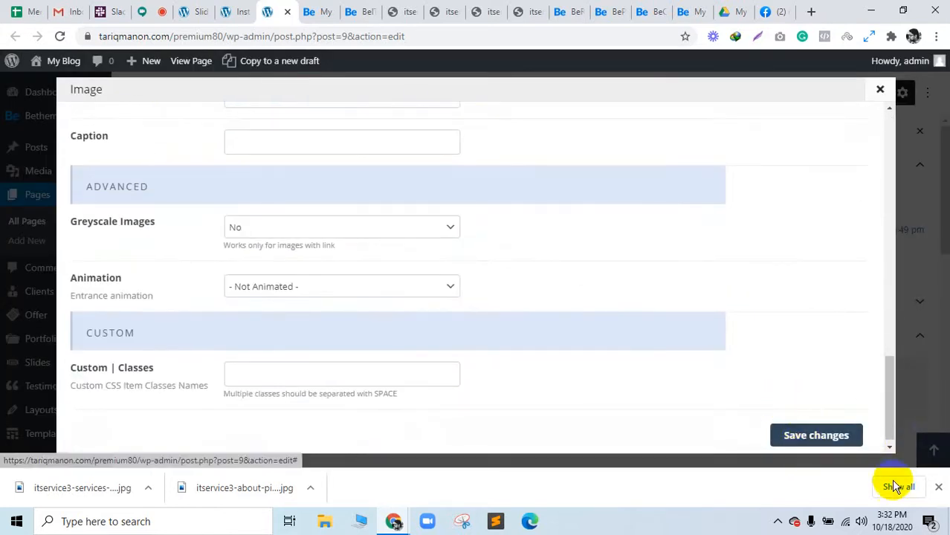
click(937, 488)
scroll(654, 321, up, 15)
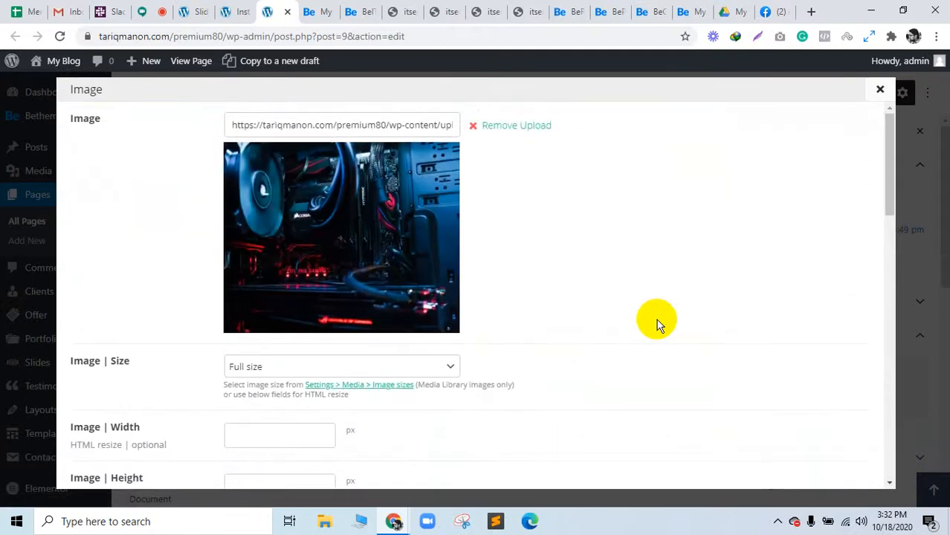
scroll(657, 319, down, 12)
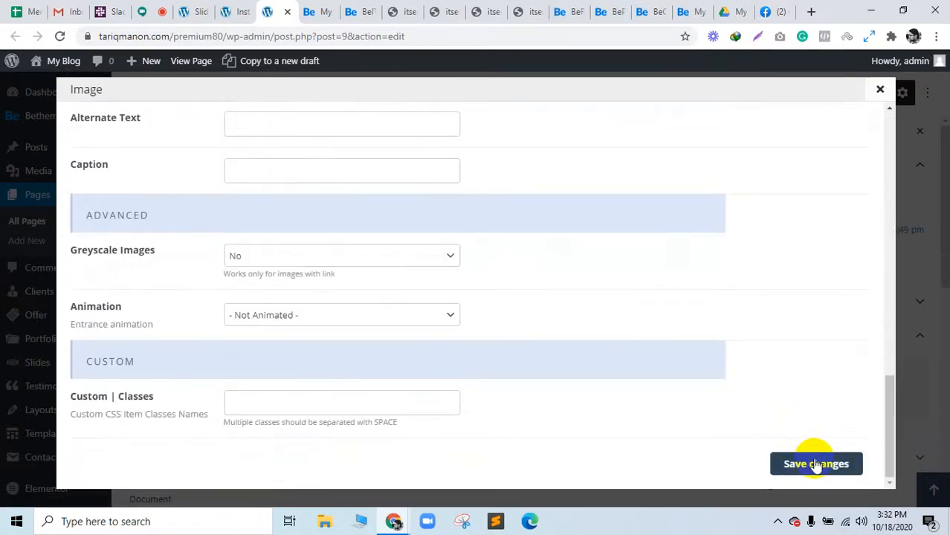
click(816, 465)
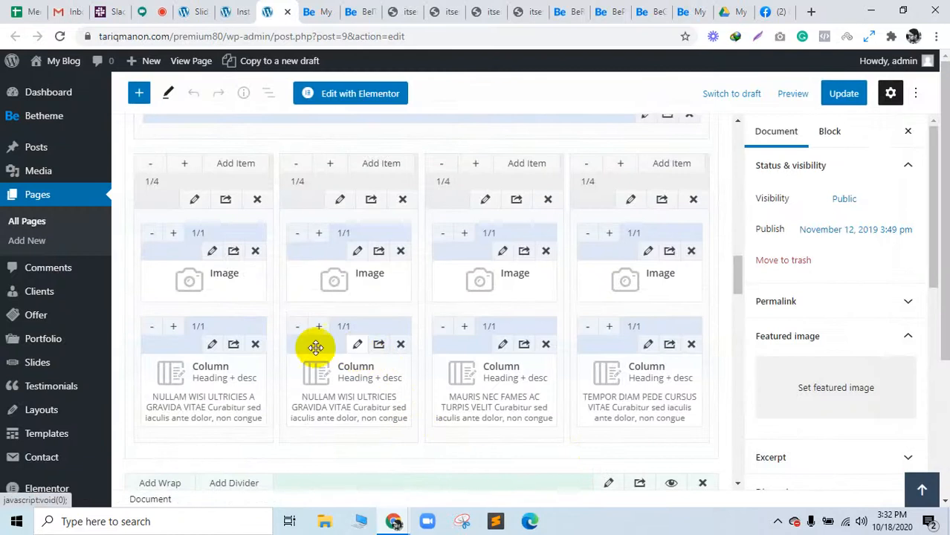
Check the first column's text item and select the new image's address in the image item
click(213, 346)
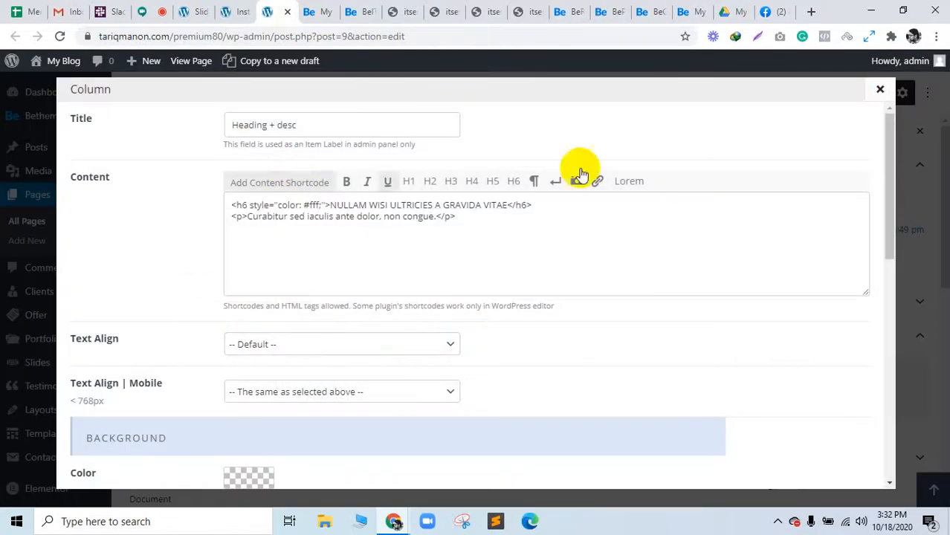
click(879, 90)
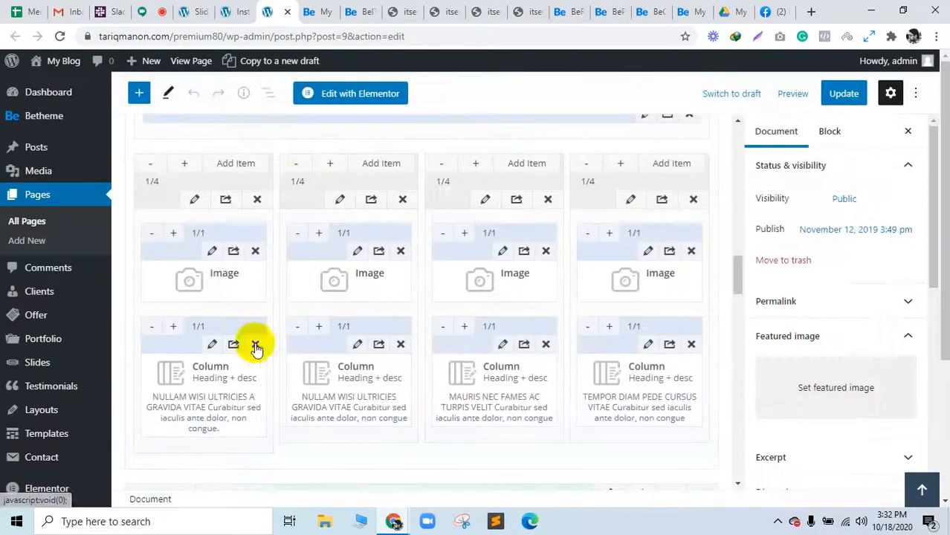
click(212, 253)
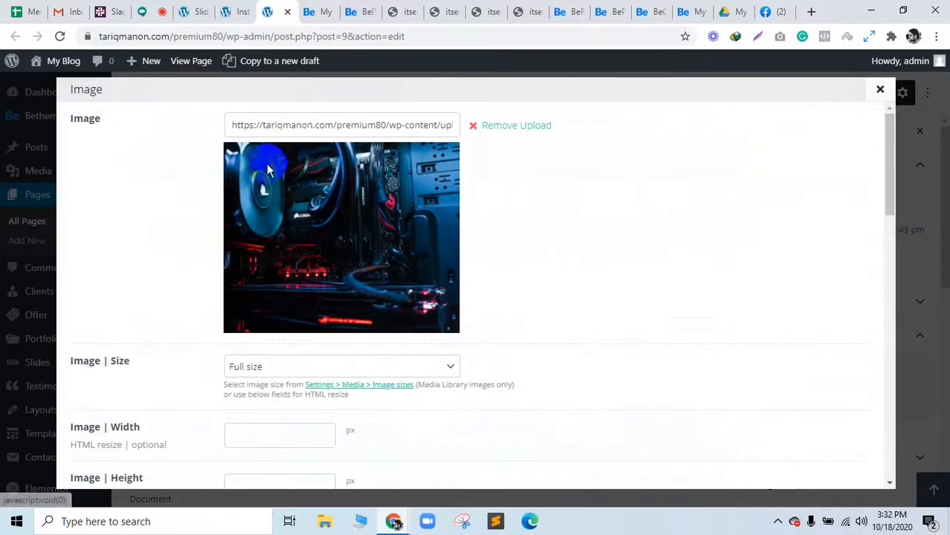
triple_click(292, 125)
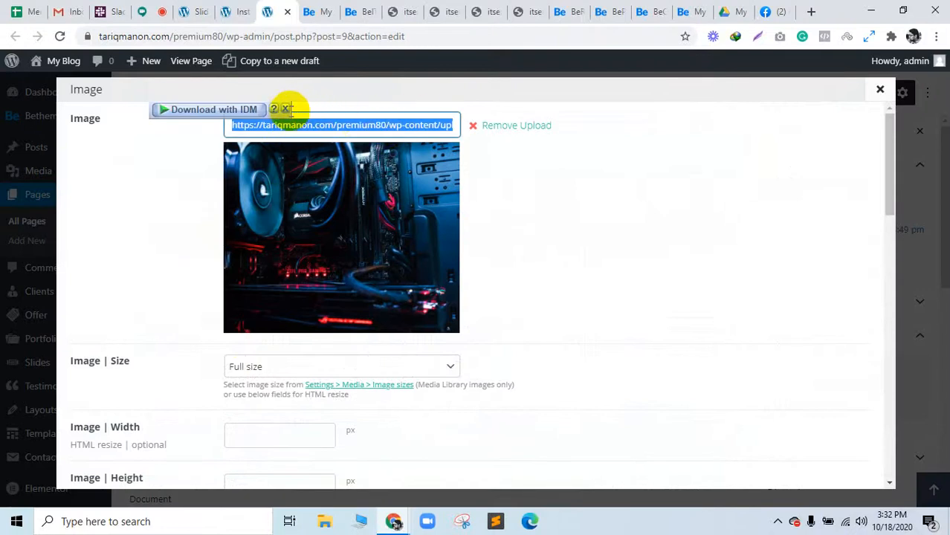
click(286, 109)
click(879, 91)
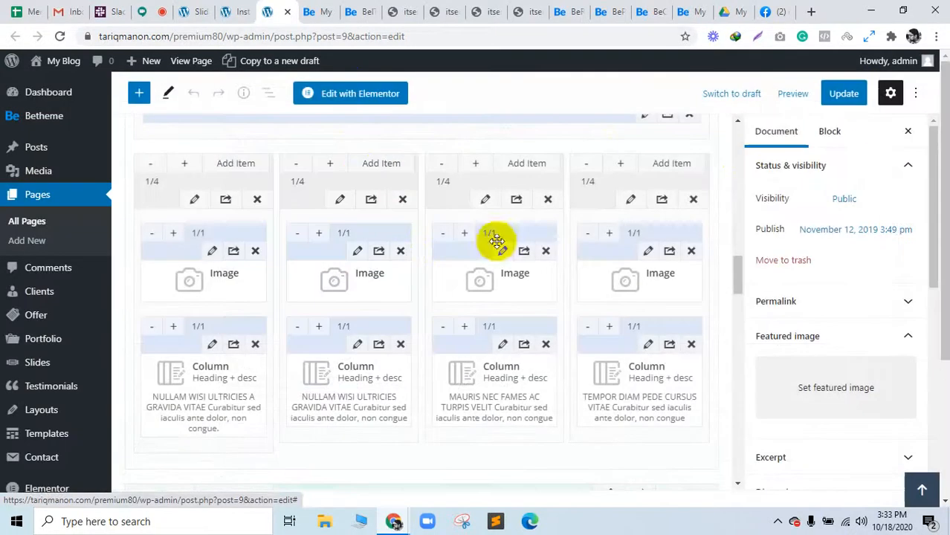
Download the demo's second services picture, itservice3-services-pic2.jpg, to Downloads
click(381, 9)
right_click(382, 187)
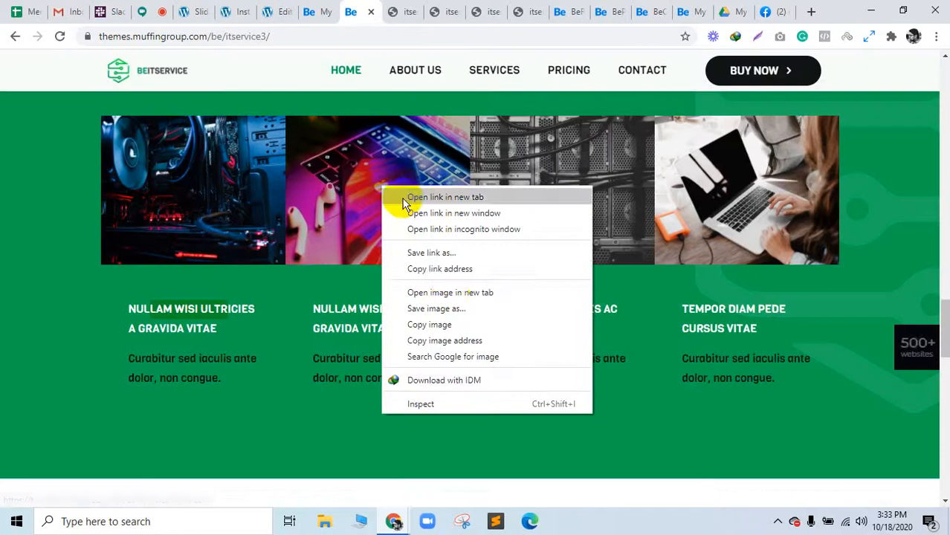
click(454, 293)
click(387, 9)
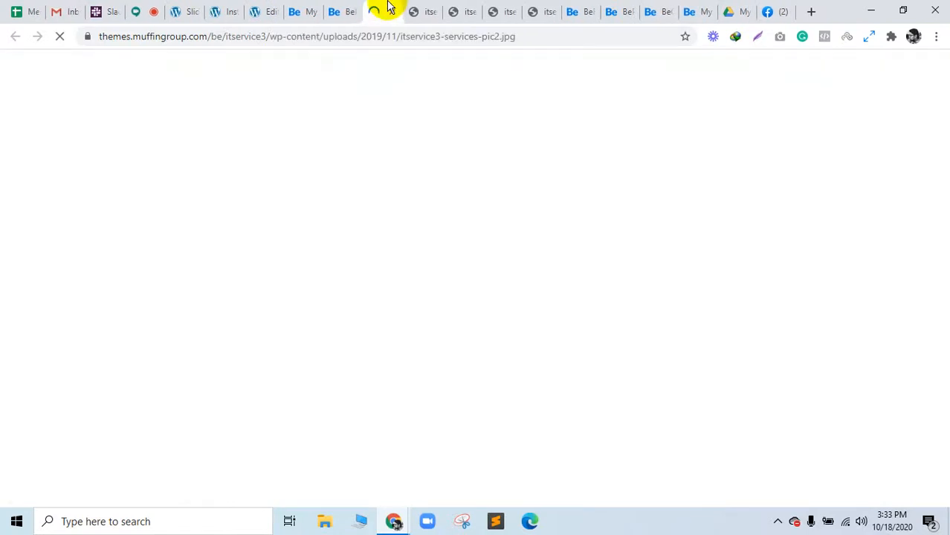
right_click(414, 215)
click(446, 234)
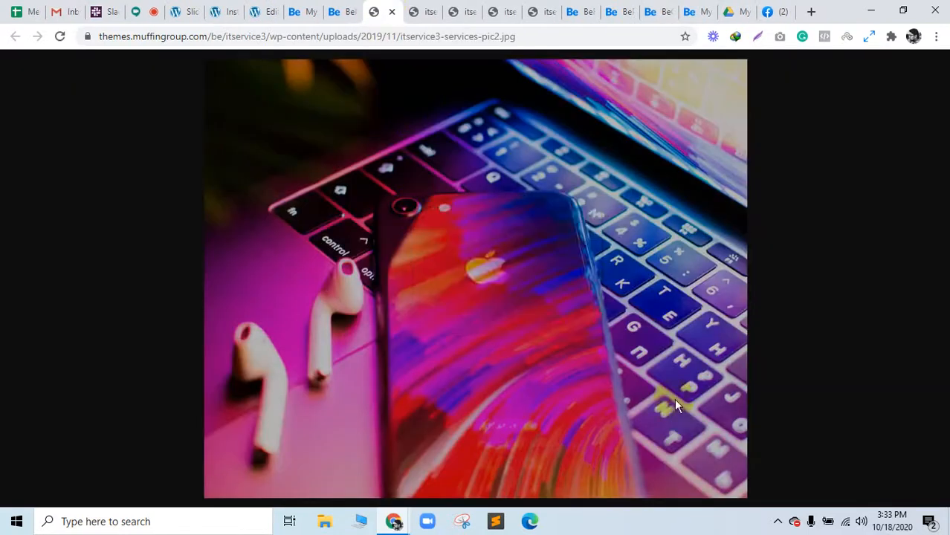
click(673, 402)
click(261, 9)
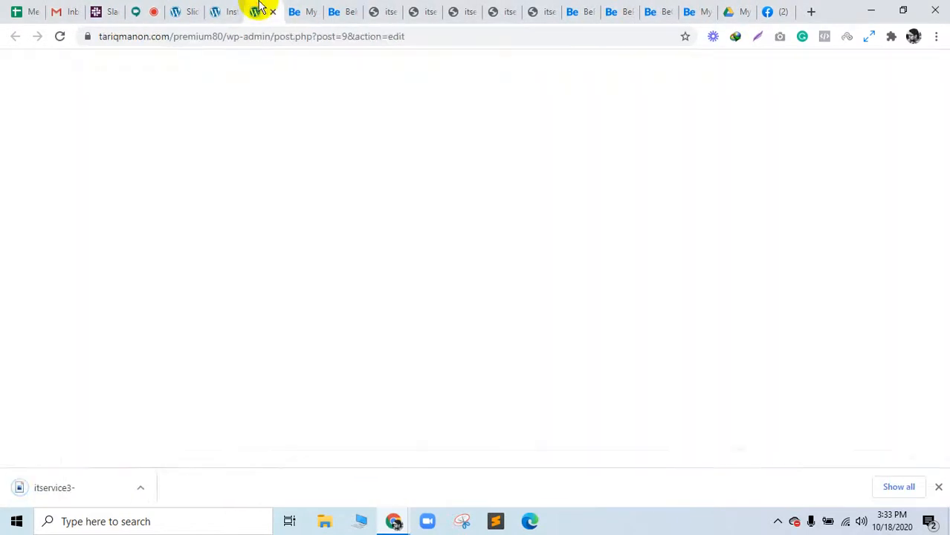
Paste the uploaded pic1 address into the next Image item and save it
click(502, 254)
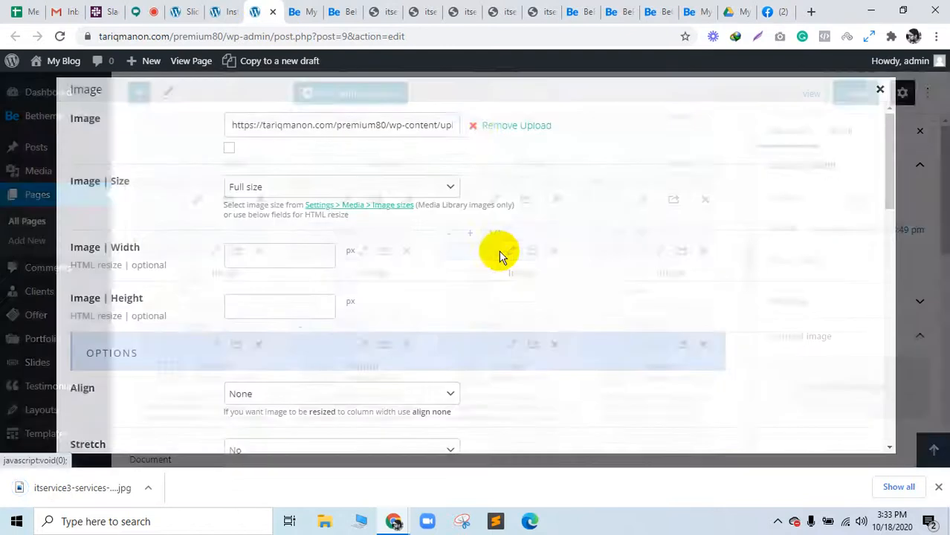
click(506, 128)
click(407, 126)
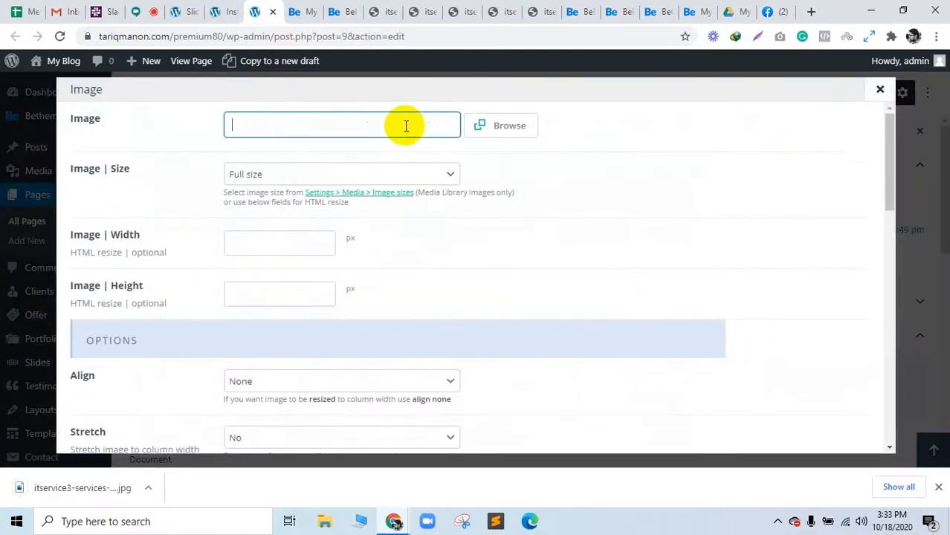
key(ctrl+v)
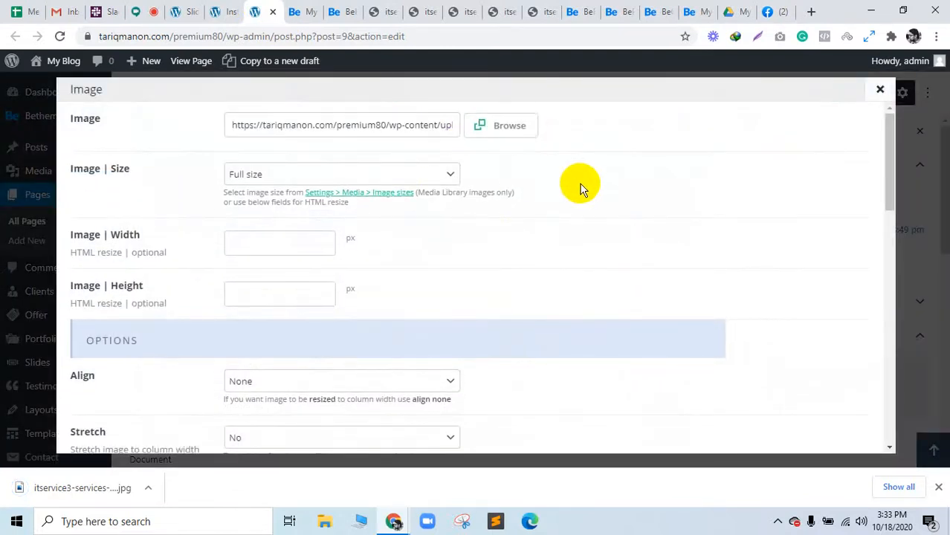
scroll(776, 314, down, 15)
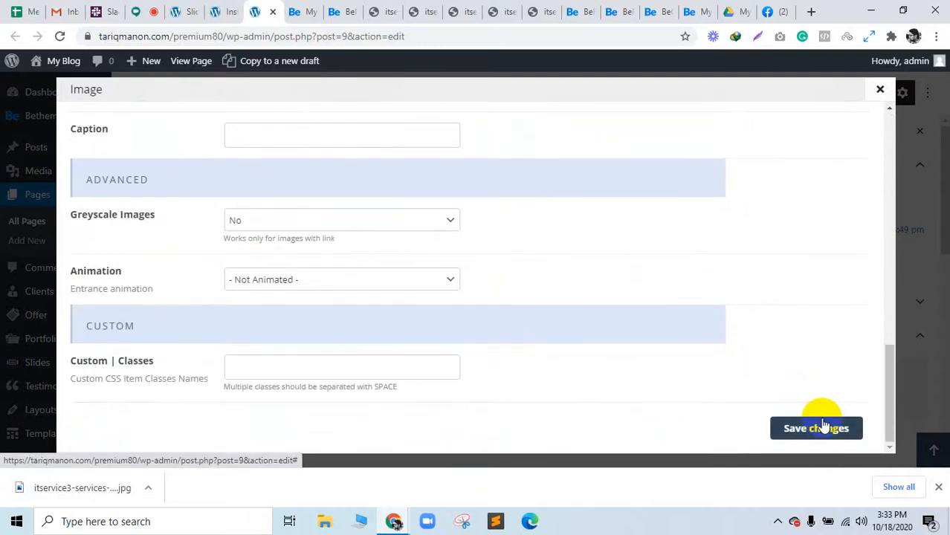
click(815, 428)
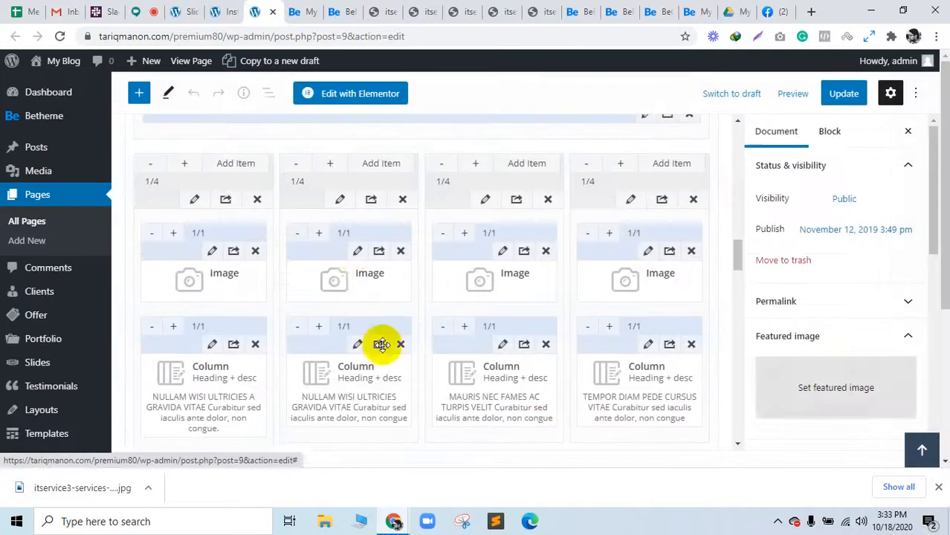
Upload itservice3-services-pic2.jpg and assign it to the second service Image item
click(358, 253)
click(504, 126)
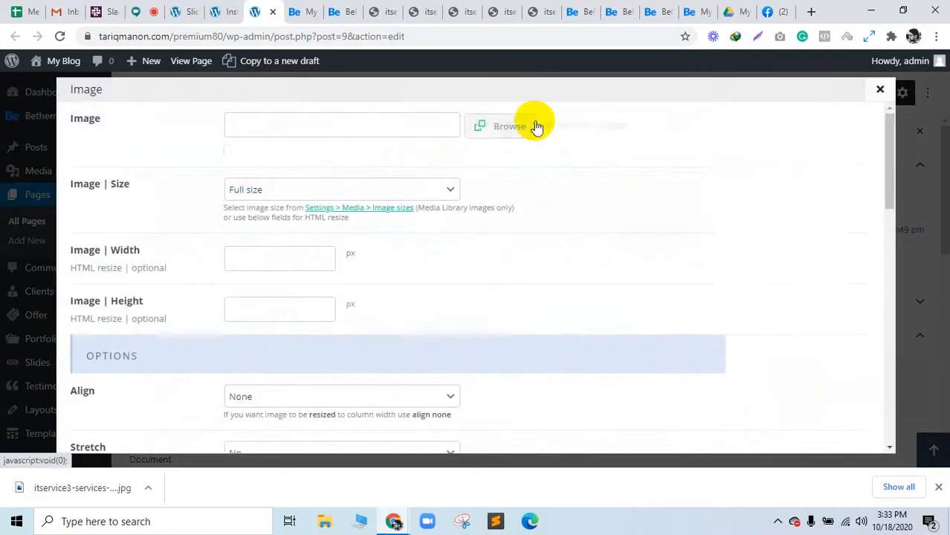
click(494, 127)
drag(97, 497, 178, 361)
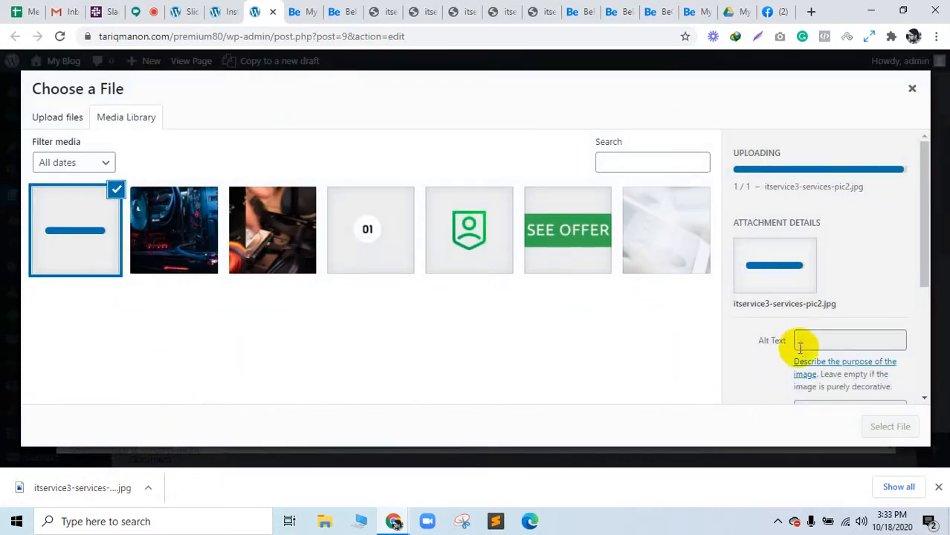
scroll(802, 348, down, 3)
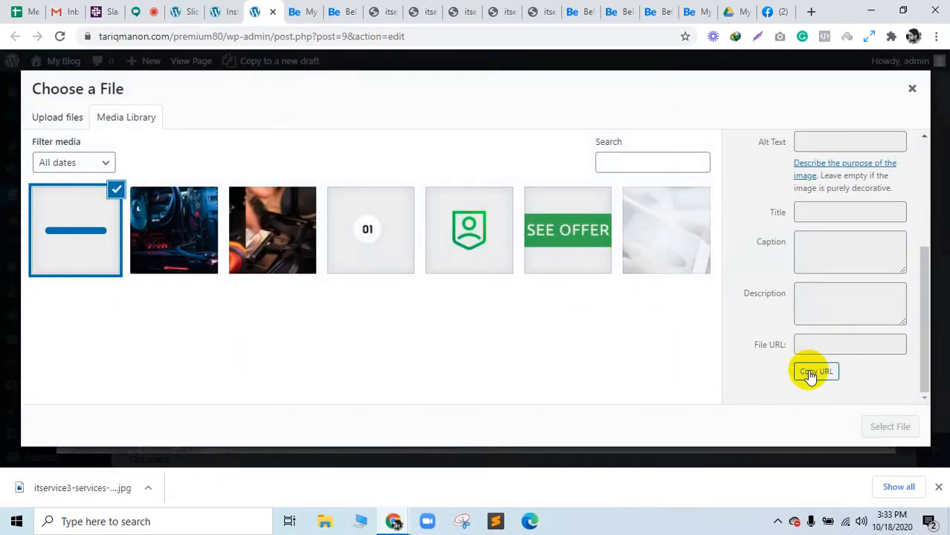
click(810, 371)
scroll(810, 371, down, 2)
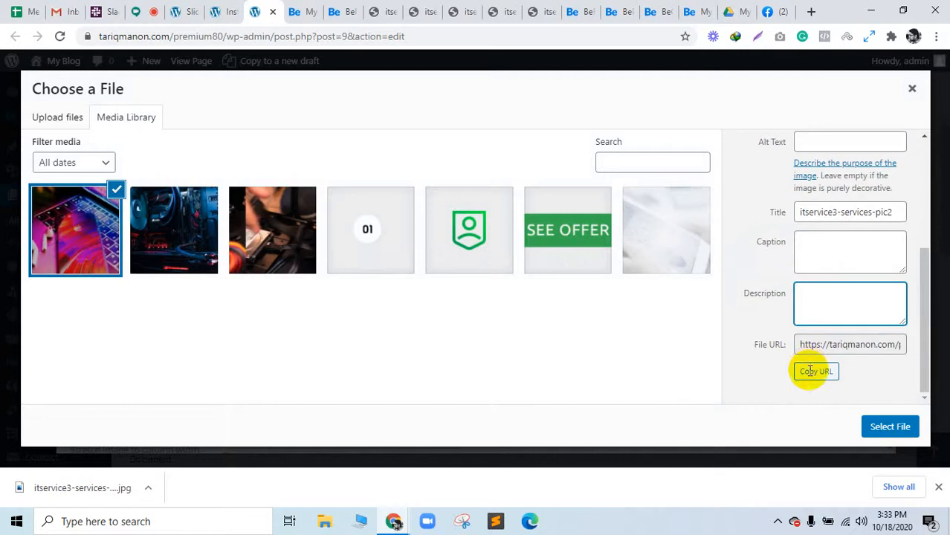
click(882, 426)
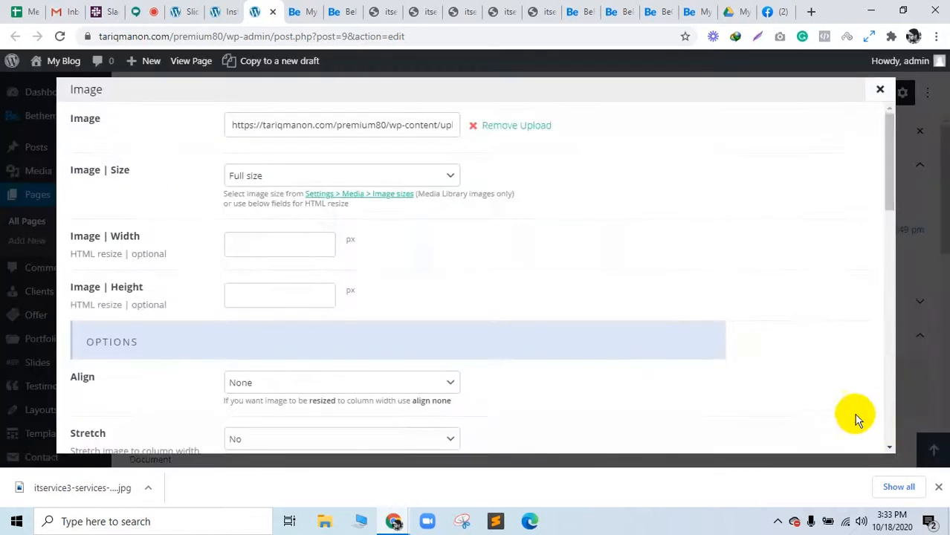
scroll(855, 329, down, 6)
scroll(855, 394, down, 4)
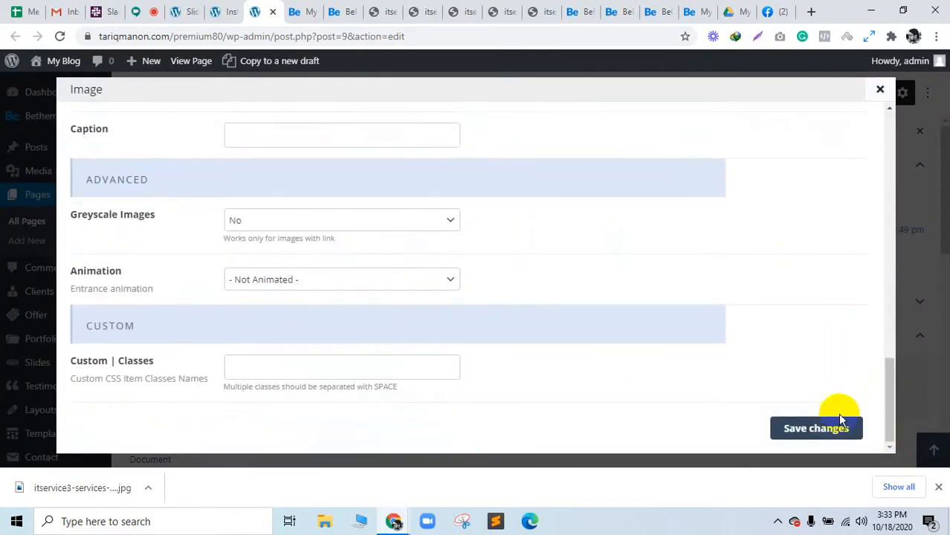
click(841, 426)
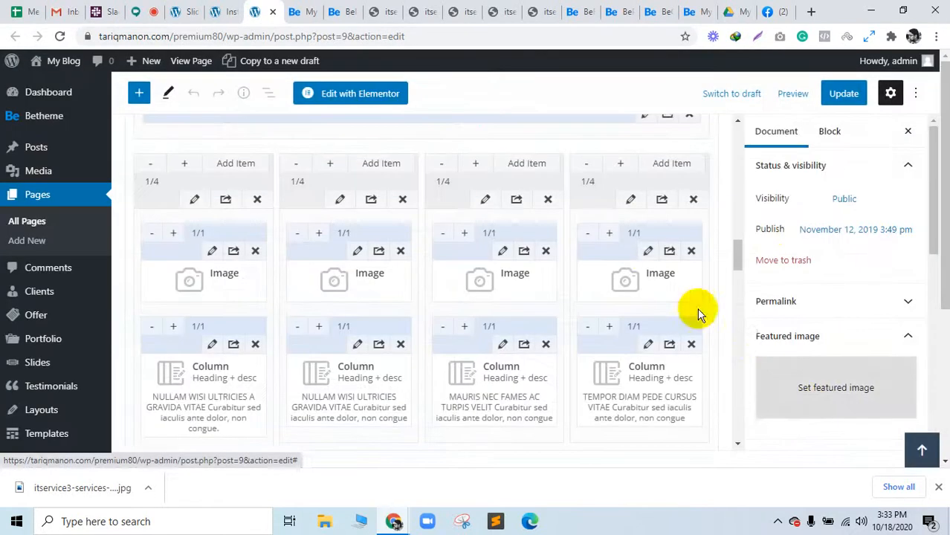
Set the fourth Image item to the pink laptop photo from the library
click(648, 253)
click(505, 123)
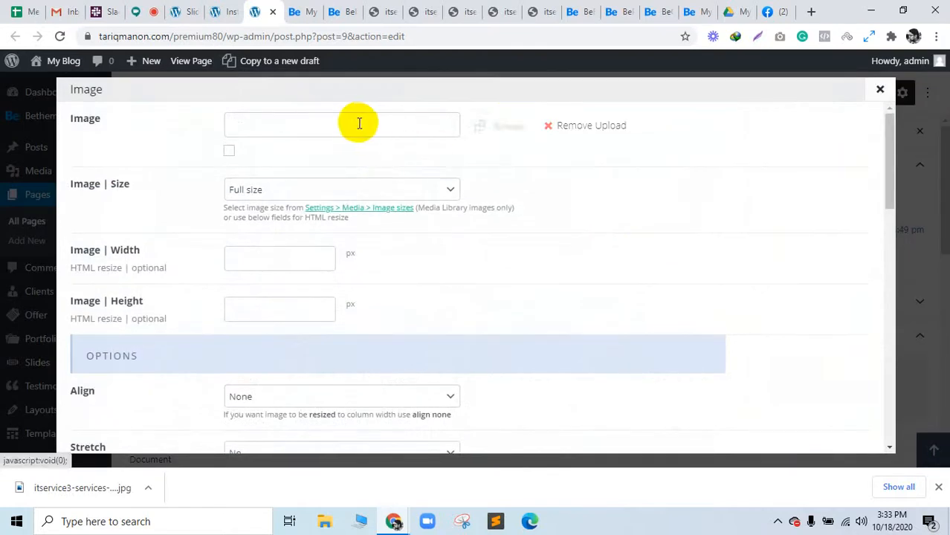
click(359, 123)
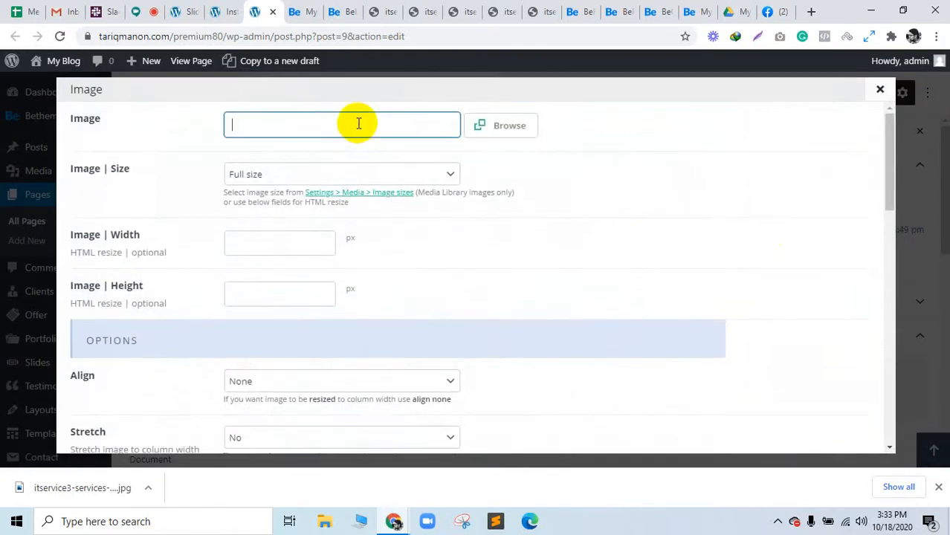
click(491, 128)
click(95, 239)
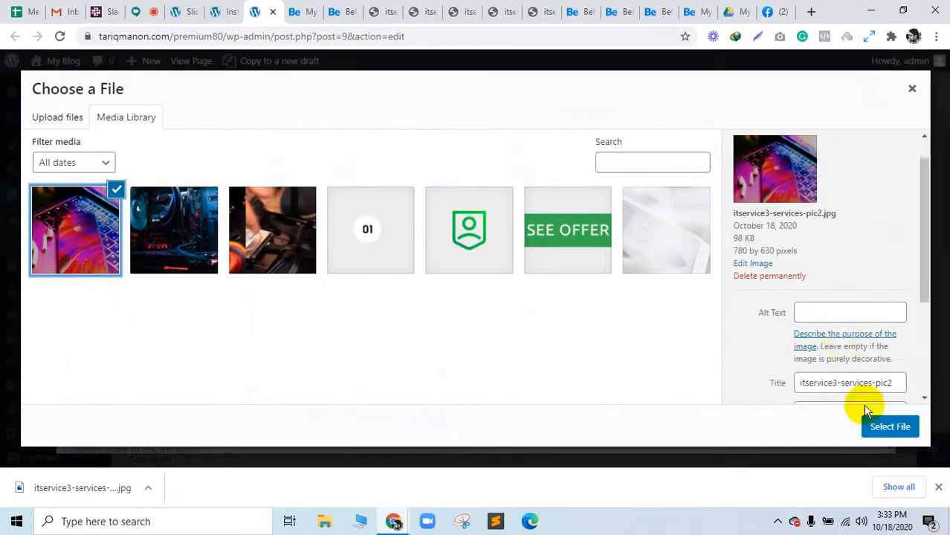
click(888, 427)
scroll(847, 387, down, 10)
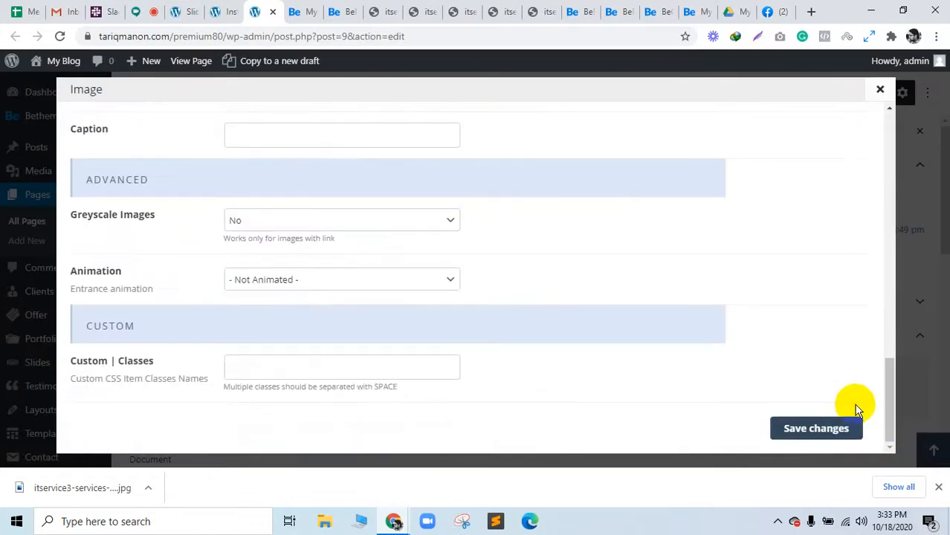
click(842, 429)
Set the third Image item to the computer case photo pic1
click(501, 255)
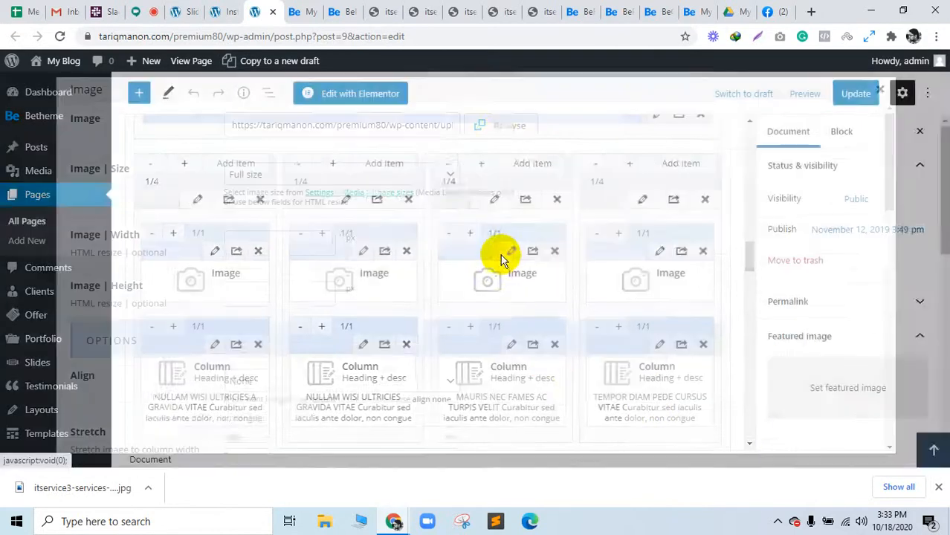
click(496, 138)
click(157, 223)
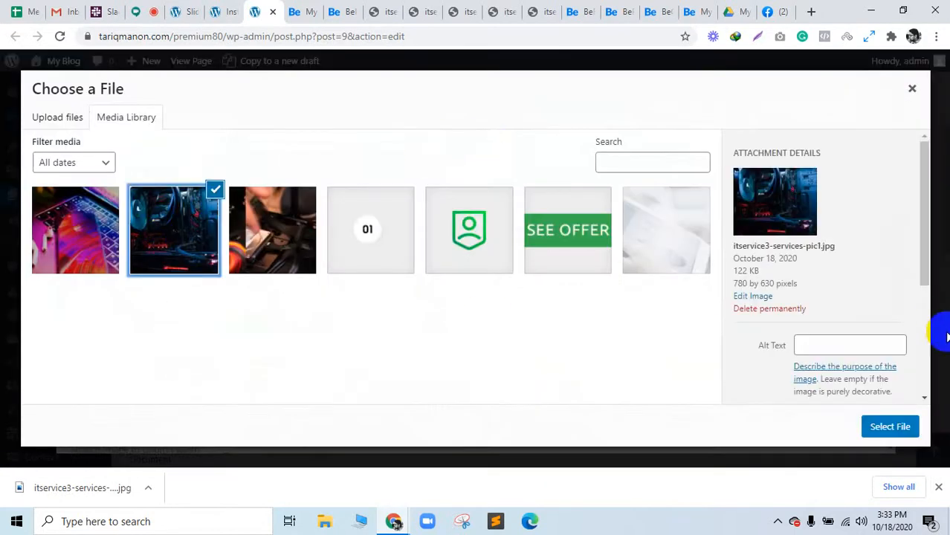
scroll(904, 389, down, 3)
click(891, 427)
scroll(877, 394, down, 10)
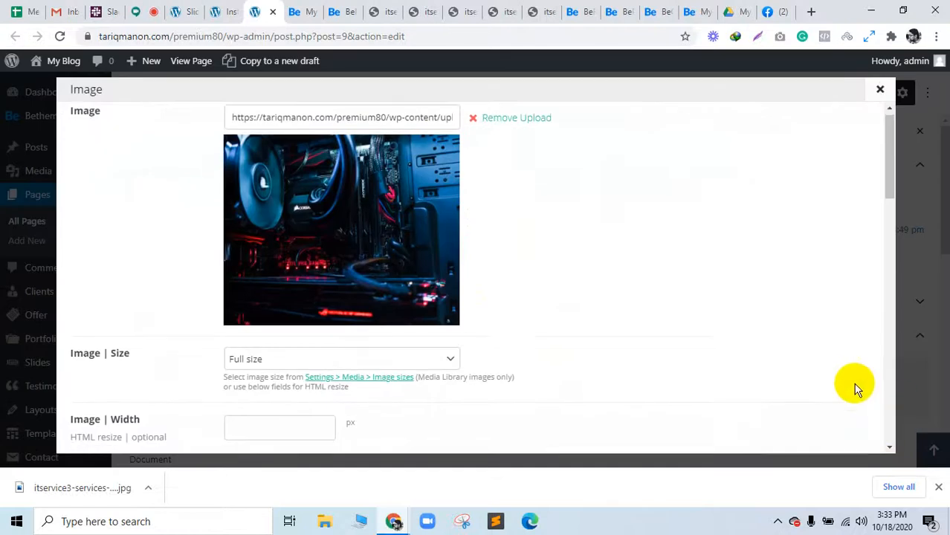
click(850, 430)
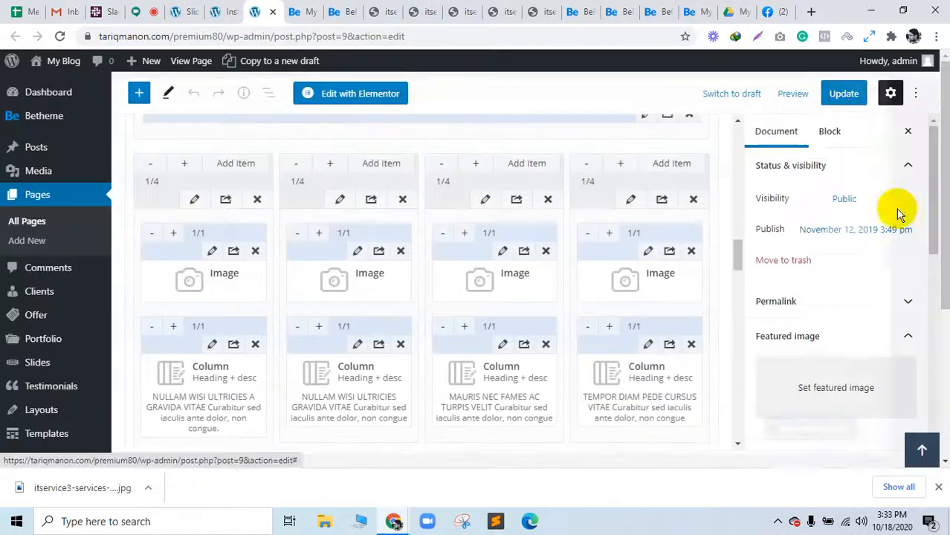
click(838, 94)
click(330, 9)
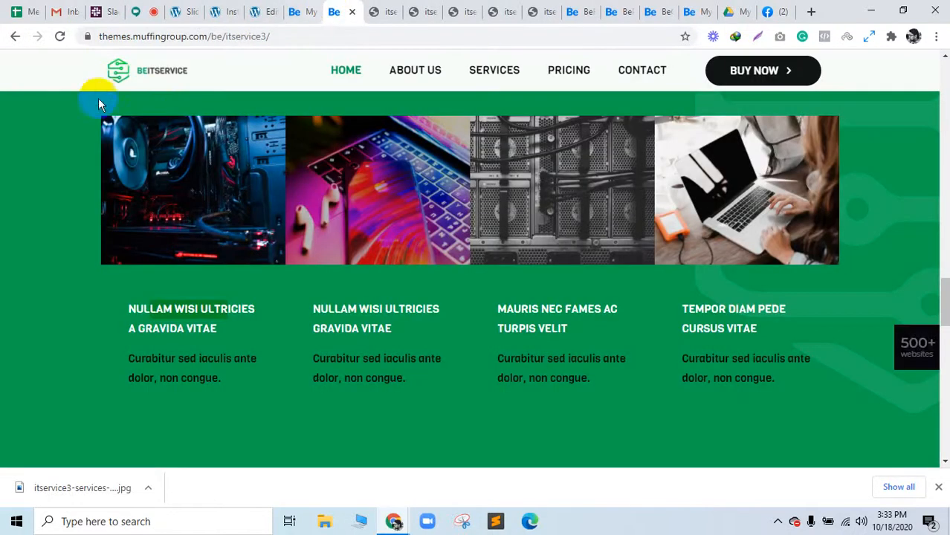
click(282, 9)
click(338, 12)
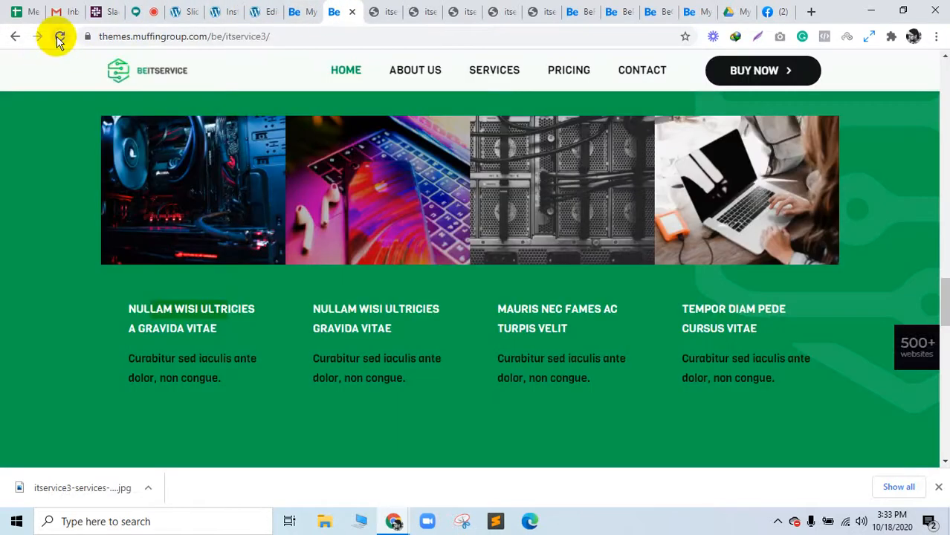
click(294, 9)
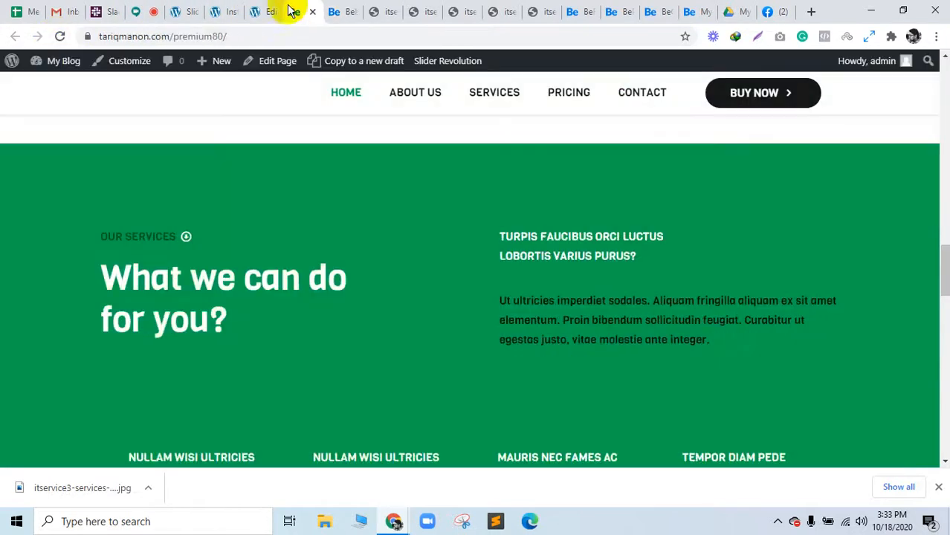
click(63, 39)
scroll(440, 272, down, 3)
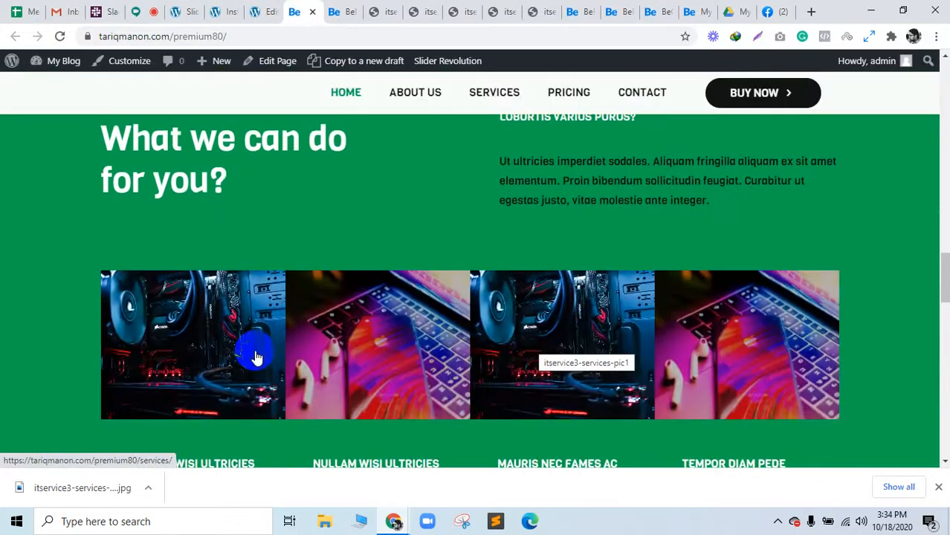
scroll(636, 356, down, 4)
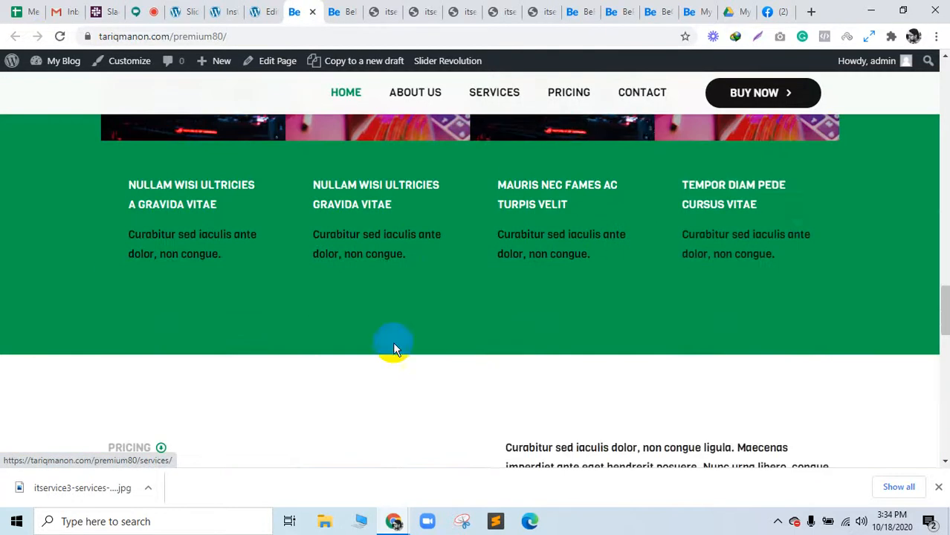
click(329, 9)
scroll(503, 325, down, 8)
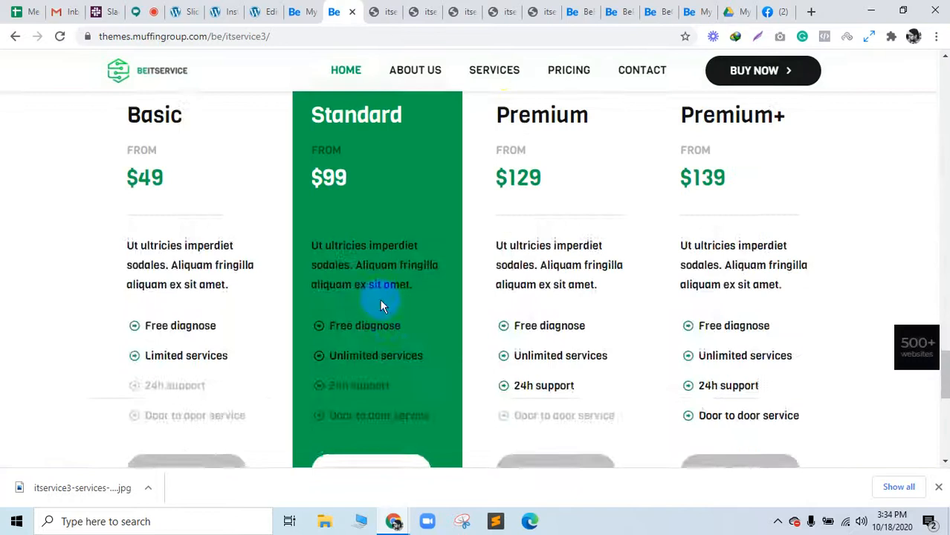
scroll(380, 305, up, 3)
click(305, 11)
scroll(271, 297, down, 4)
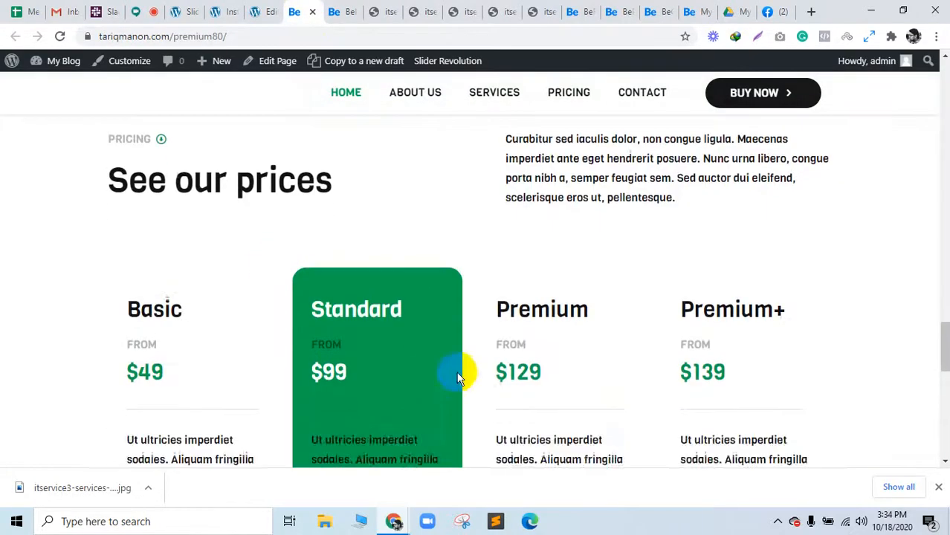
scroll(238, 325, down, 3)
scroll(727, 330, down, 6)
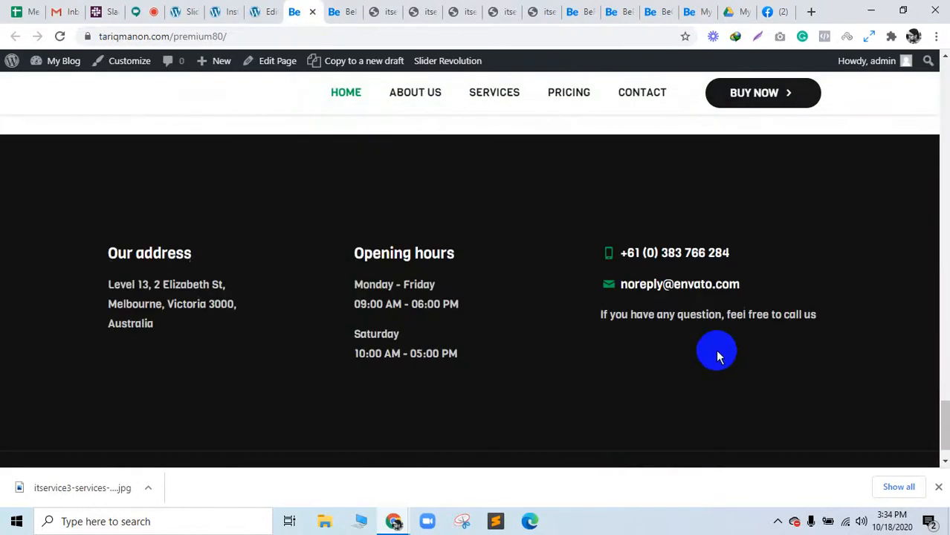
scroll(717, 352, up, 3)
scroll(419, 339, up, 5)
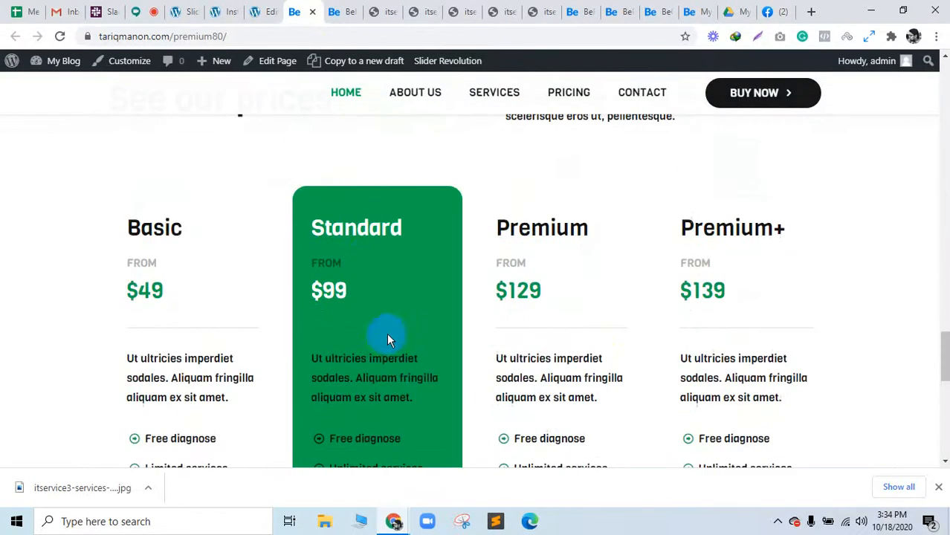
click(269, 11)
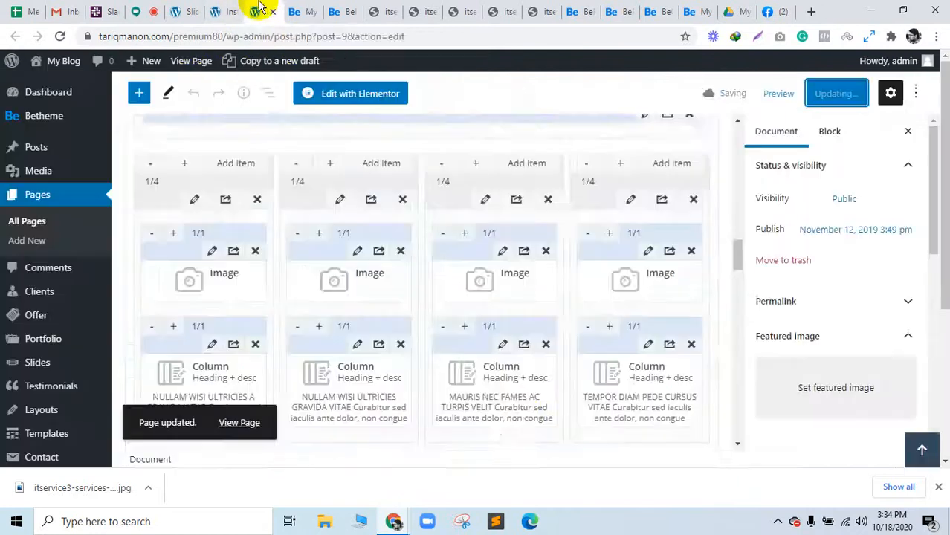
Inspect the Standard pricing column's settings and compare with the demo's pricing section
scroll(521, 269, down, 10)
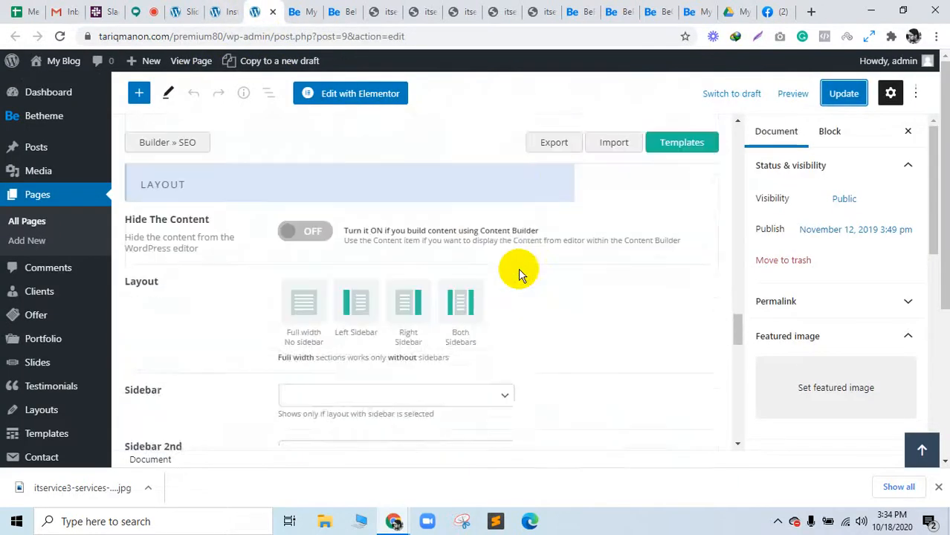
scroll(520, 271, up, 4)
scroll(519, 275, up, 2)
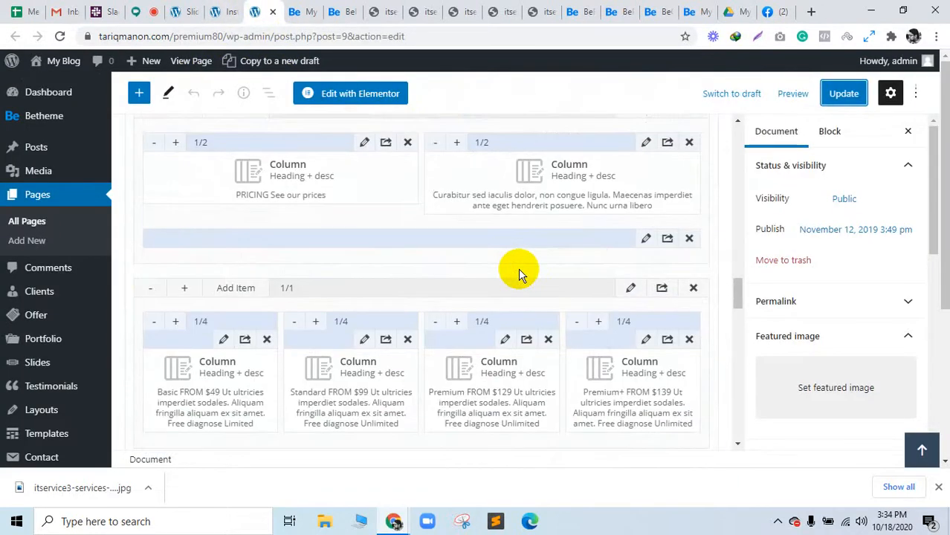
click(363, 341)
scroll(600, 310, down, 4)
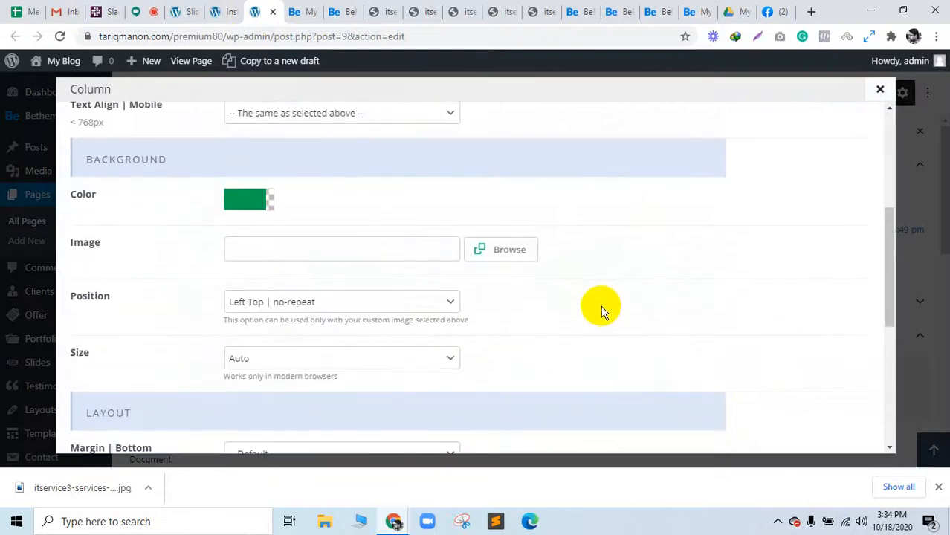
click(880, 90)
click(338, 12)
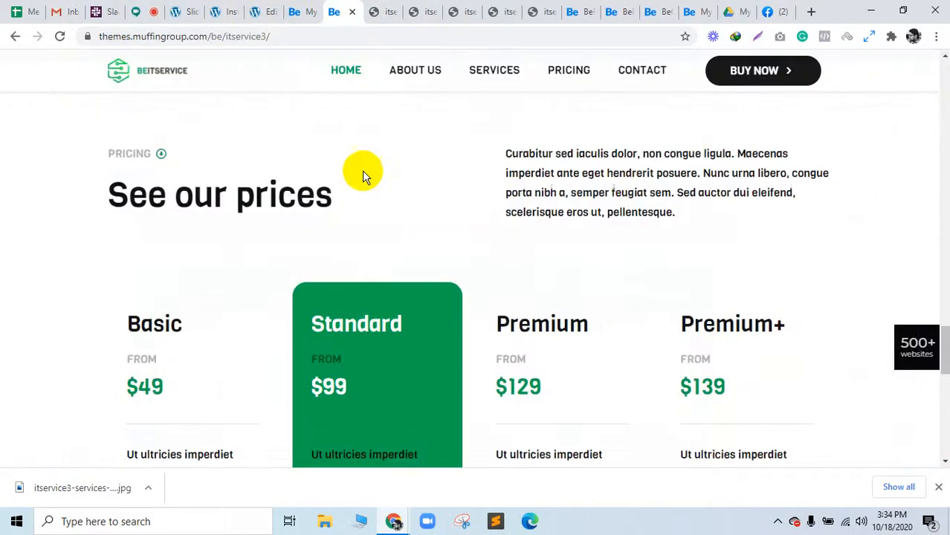
click(265, 8)
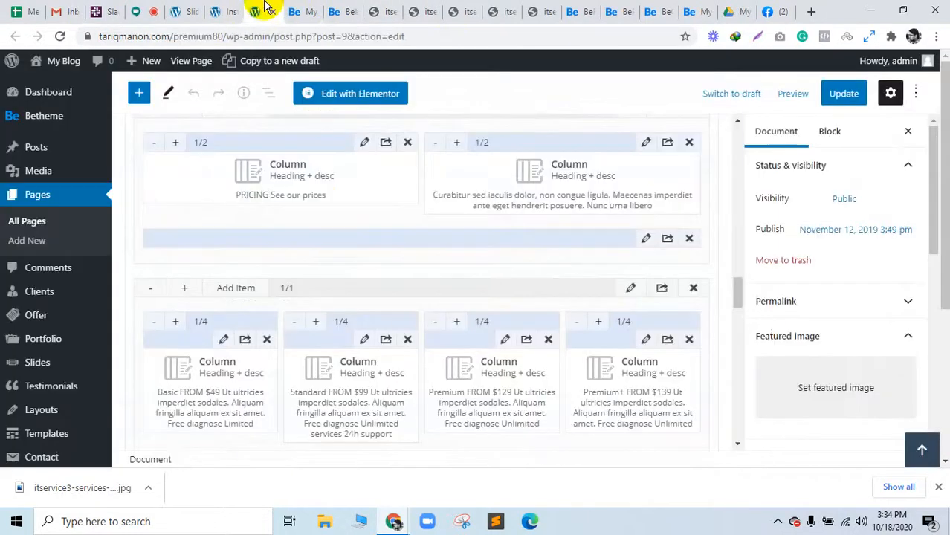
Change the Standard column's background colour to blue (#1e73be) and save it
click(364, 340)
scroll(320, 349, down, 4)
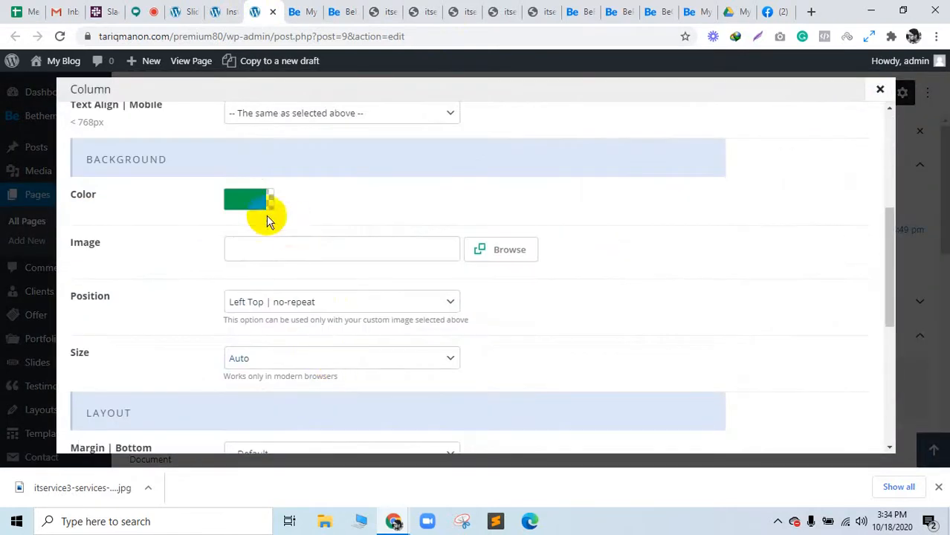
click(248, 207)
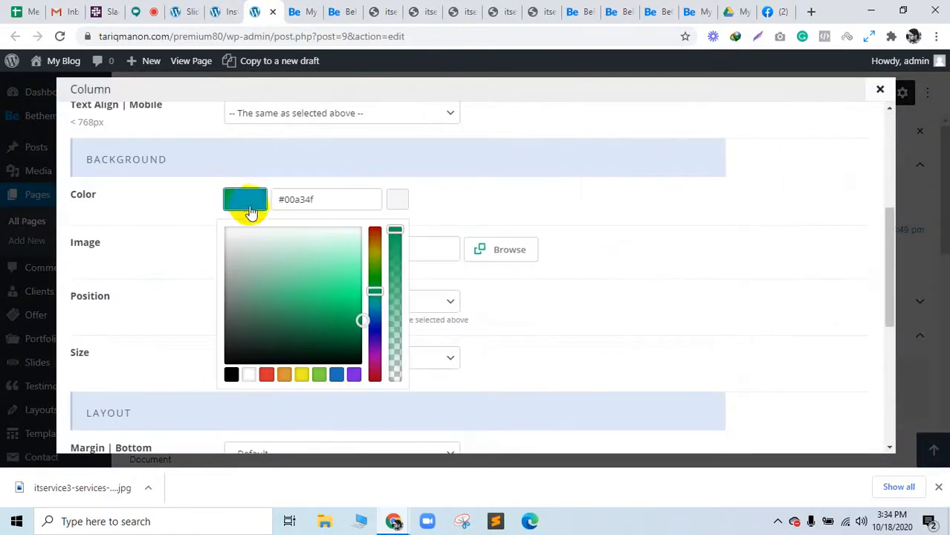
click(338, 376)
scroll(741, 396, down, 5)
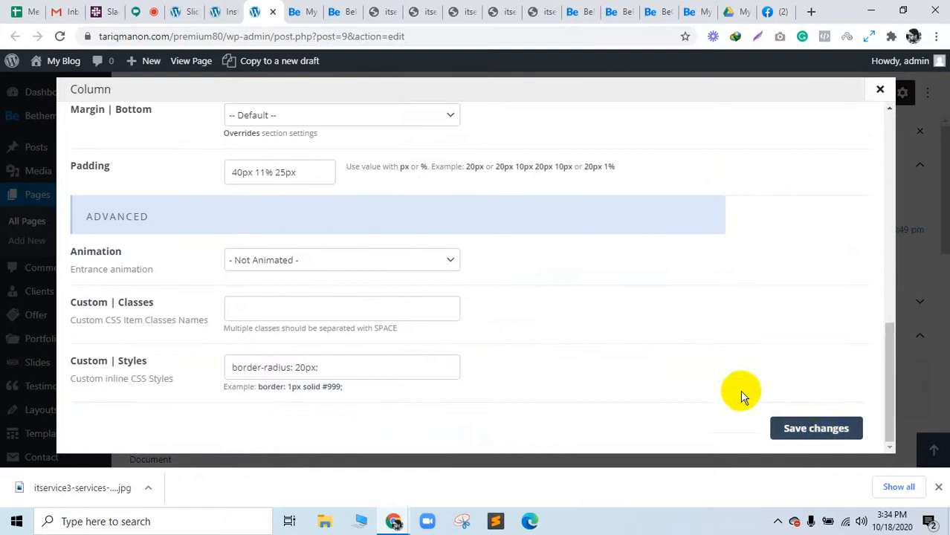
click(816, 429)
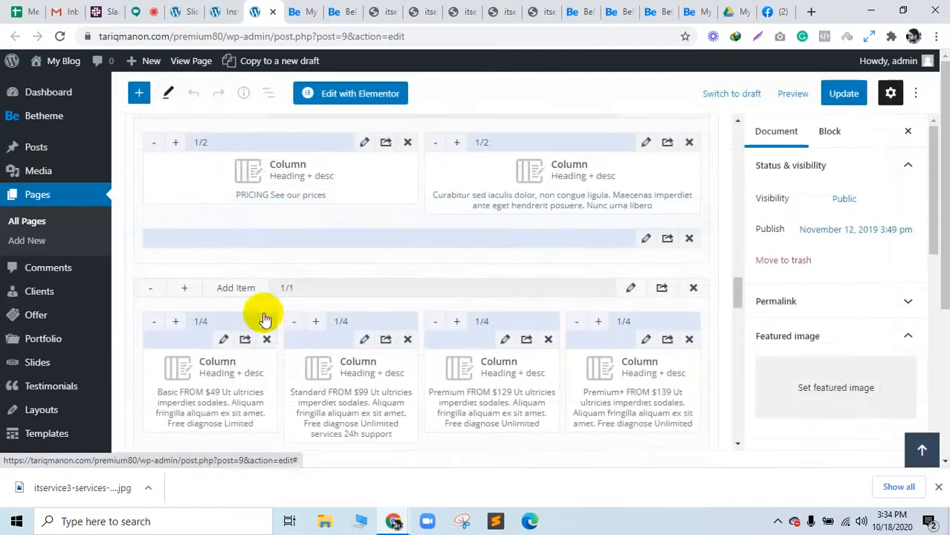
Review the Basic column's settings, then update the page and view the live pricing section
click(223, 339)
scroll(357, 297, down, 6)
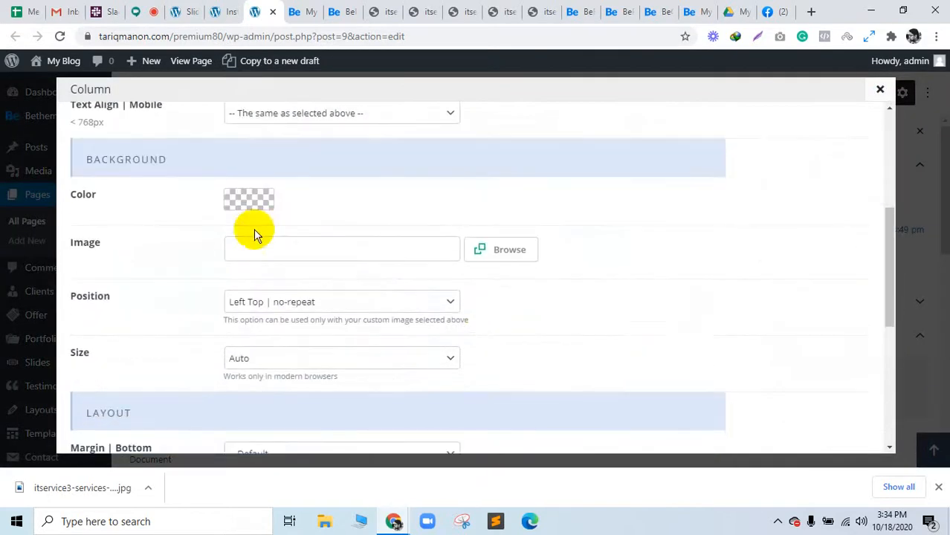
scroll(773, 372, down, 5)
click(815, 429)
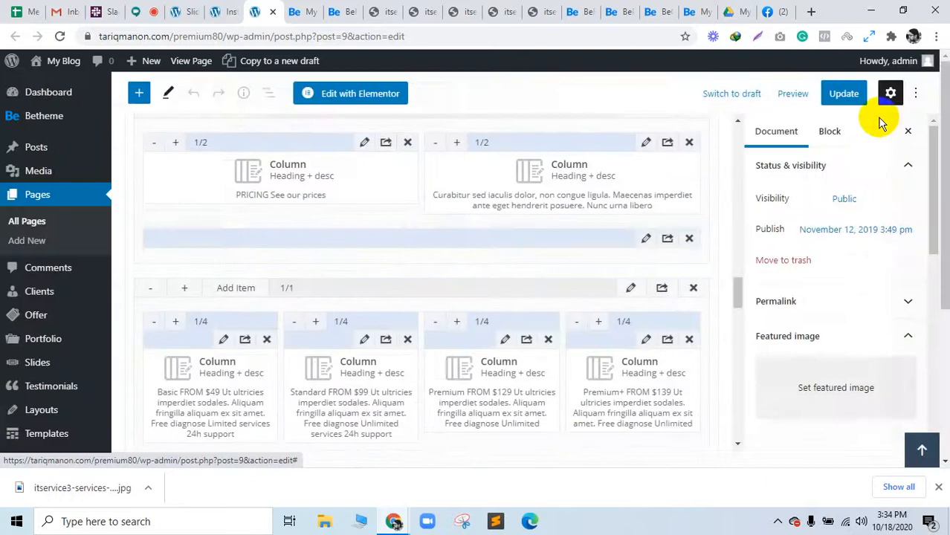
click(835, 93)
click(311, 7)
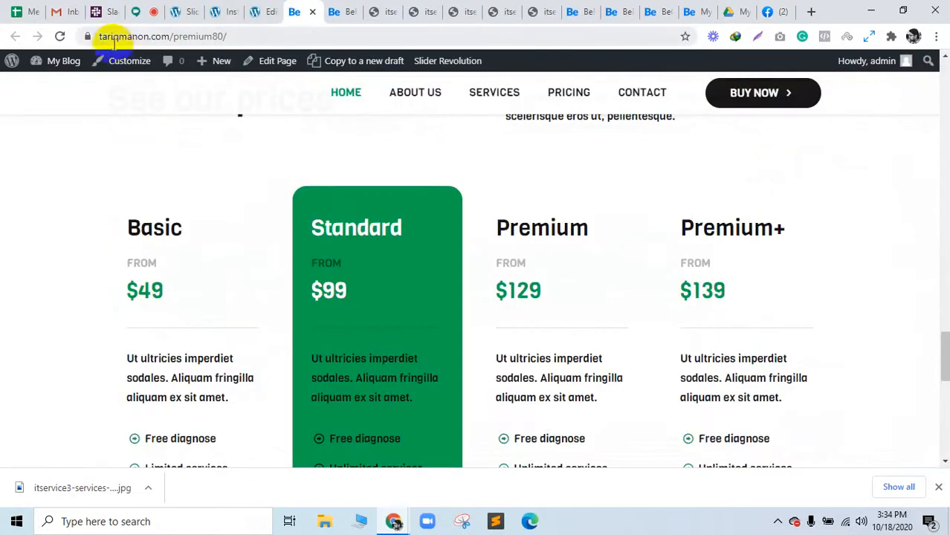
Reload the live home page and scroll down to see the Standard $99 card now blue
click(59, 36)
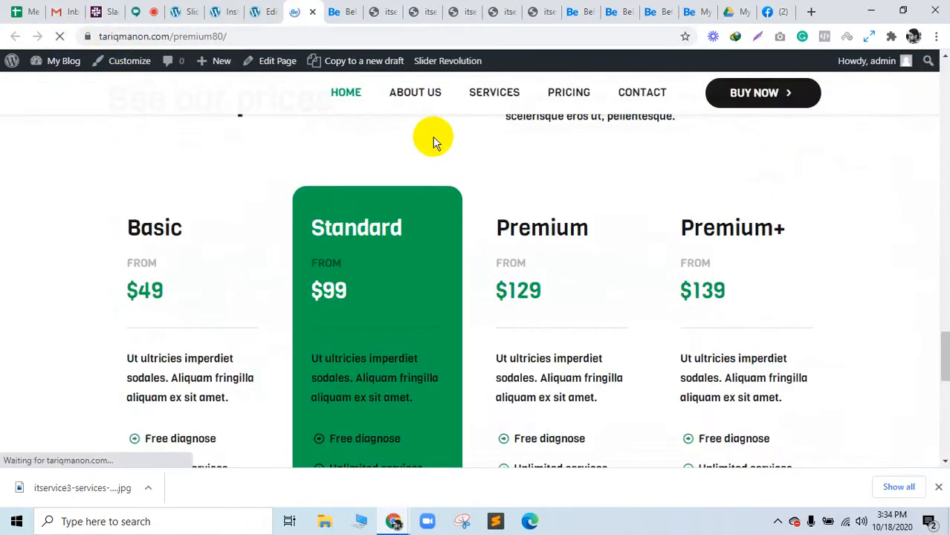
click(273, 9)
click(299, 10)
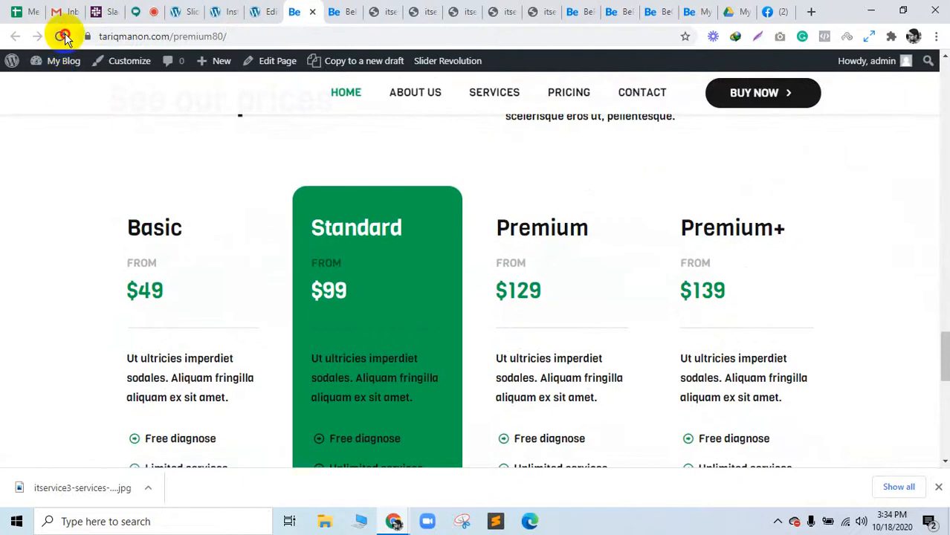
click(61, 36)
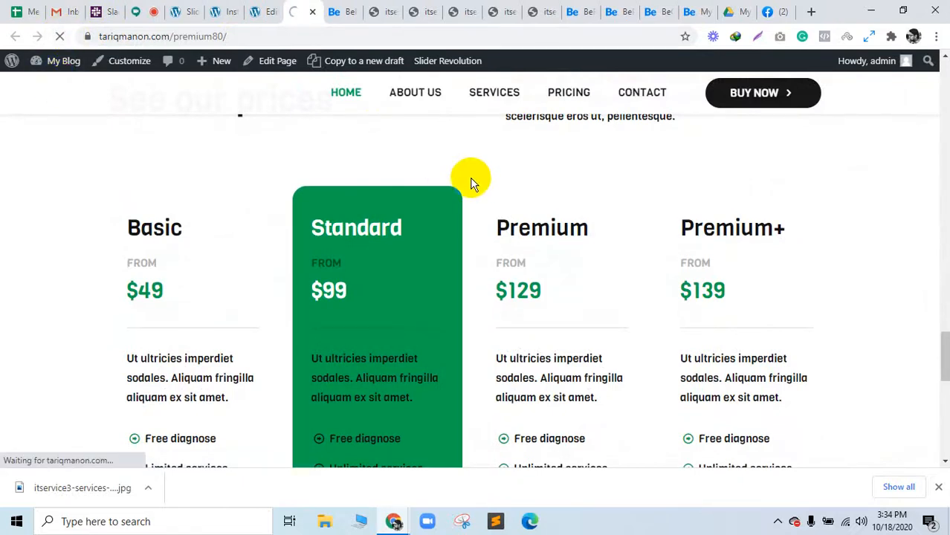
scroll(491, 312, down, 5)
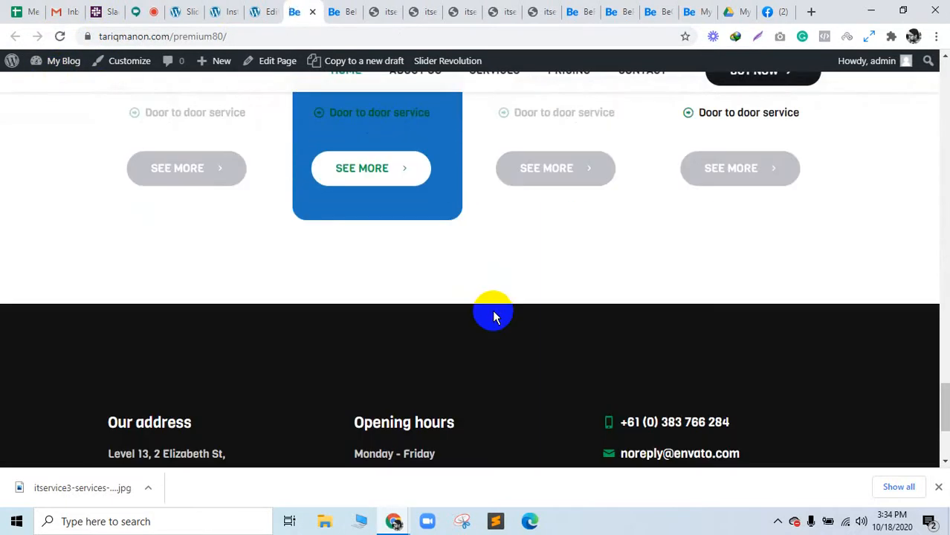
scroll(492, 310, down, 3)
Compare the demo's footer copyright line with the live site's footer
click(336, 11)
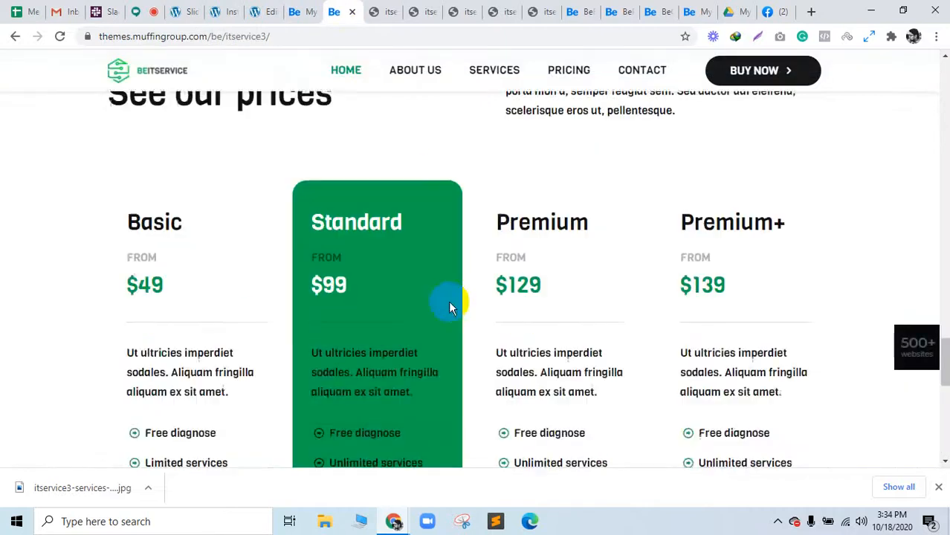
scroll(449, 307, down, 10)
click(939, 488)
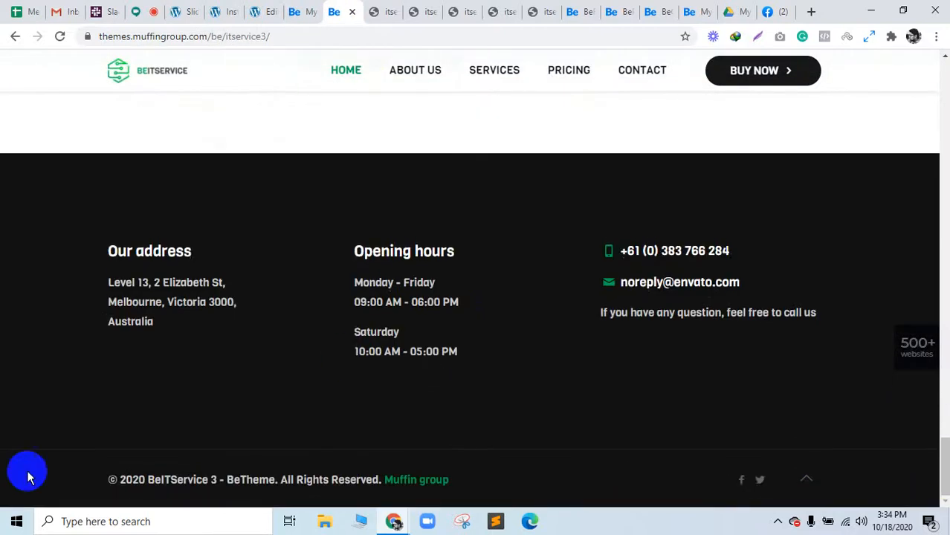
drag(148, 479, 328, 482)
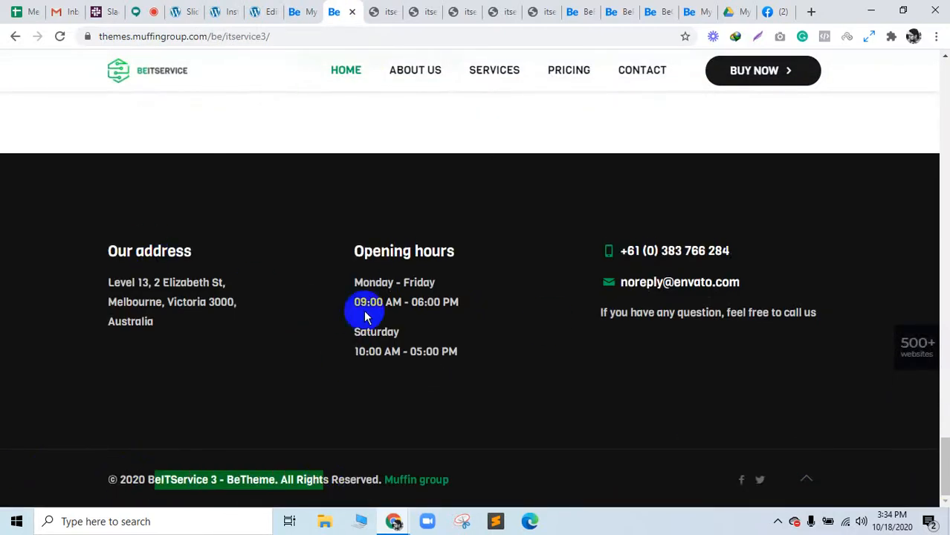
scroll(721, 312, up, 8)
click(949, 376)
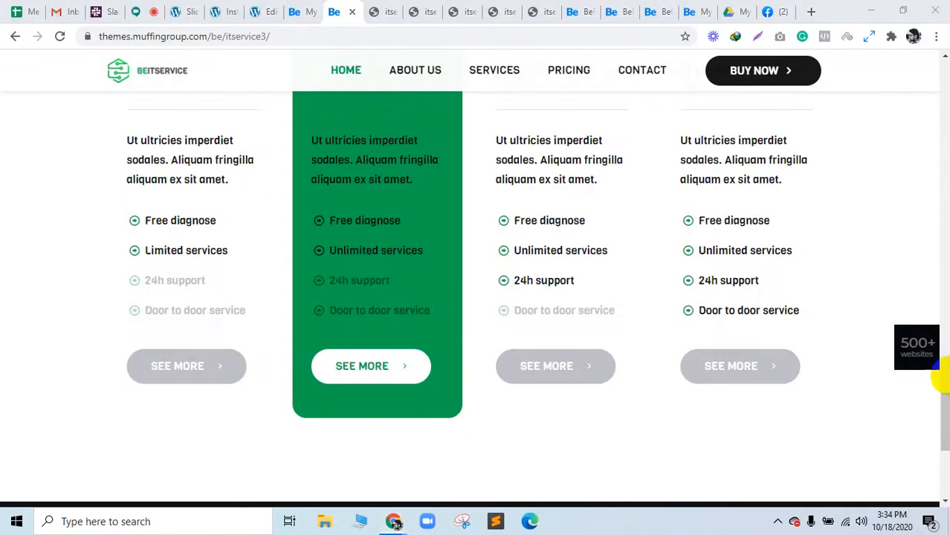
click(307, 10)
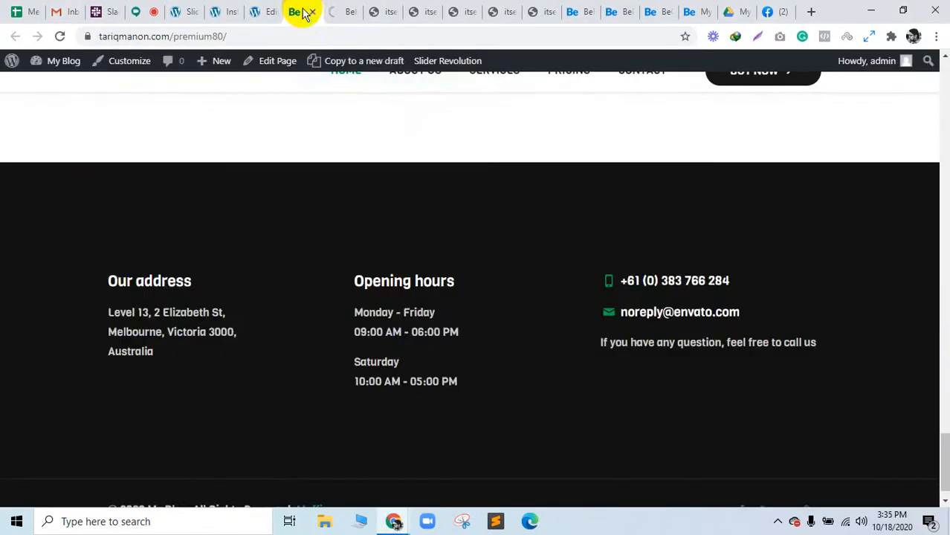
scroll(827, 313, up, 10)
scroll(941, 385, up, 10)
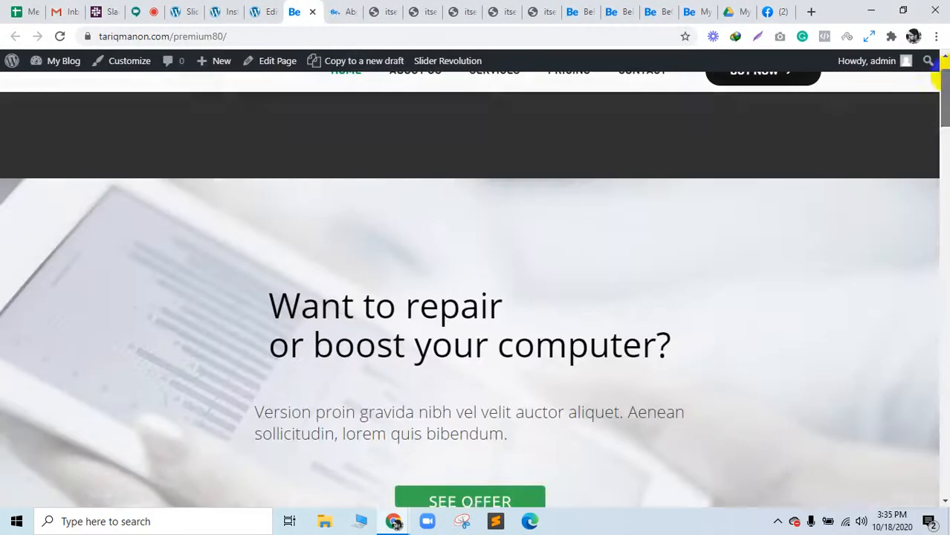
Open the live About Us page and review the demo's About our company page for comparison
click(419, 137)
click(331, 18)
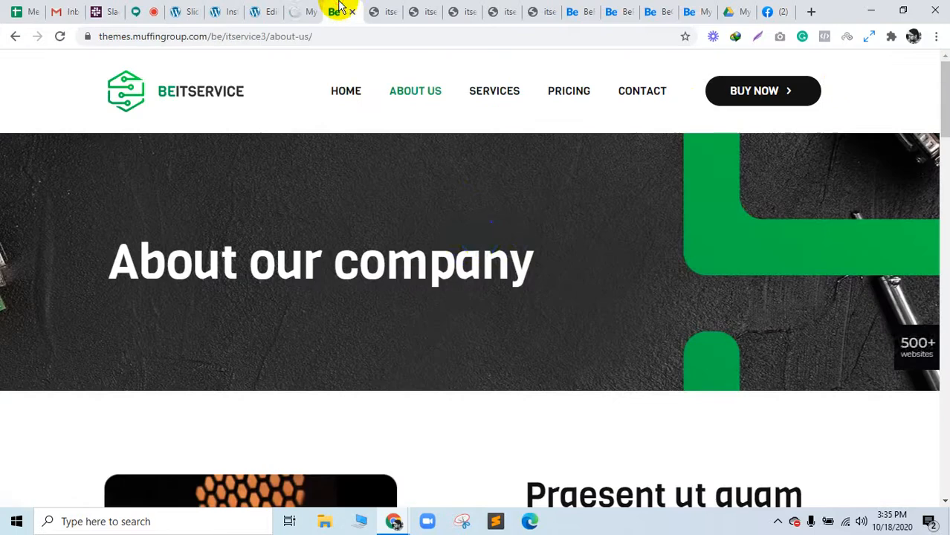
scroll(410, 216, down, 12)
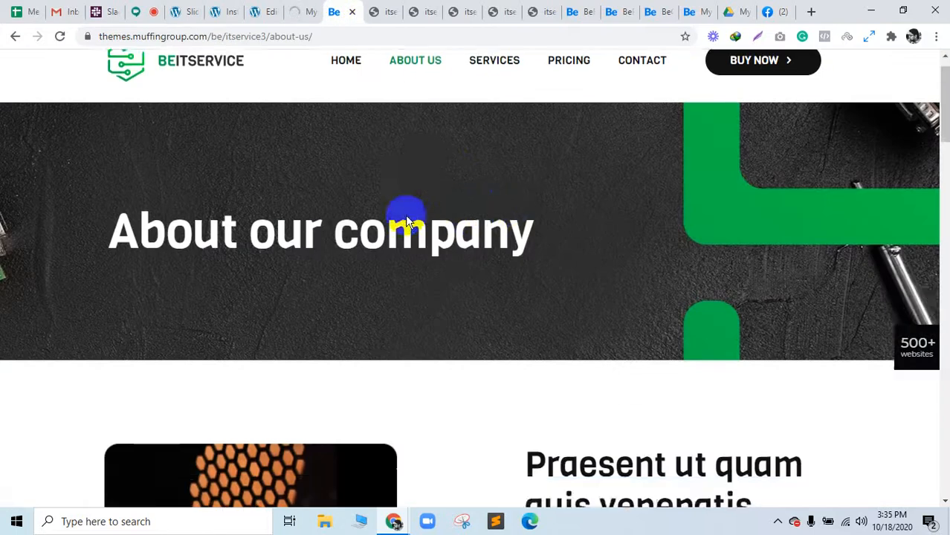
scroll(405, 214, up, 12)
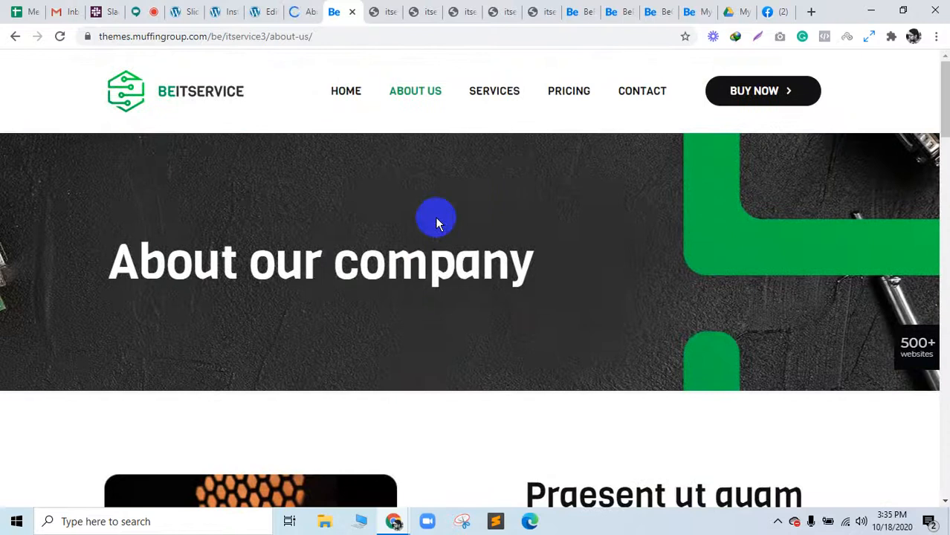
drag(128, 266, 581, 266)
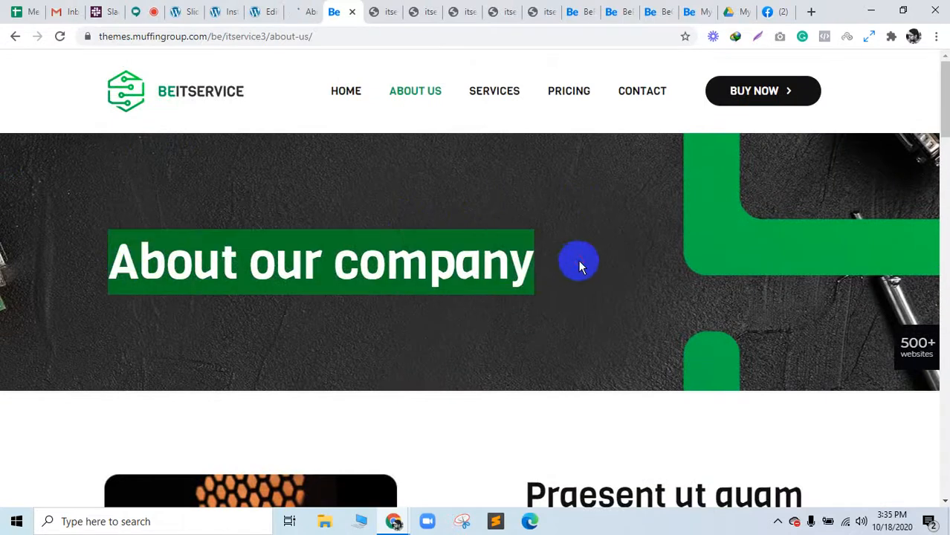
Open the live About page's Edit Page link in a new tab and scroll through the editor
click(305, 9)
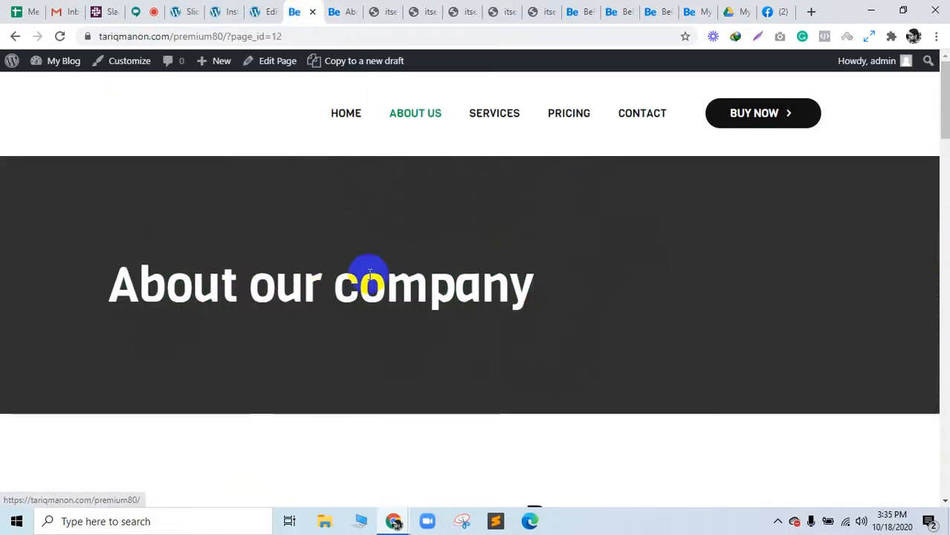
right_click(280, 64)
click(293, 75)
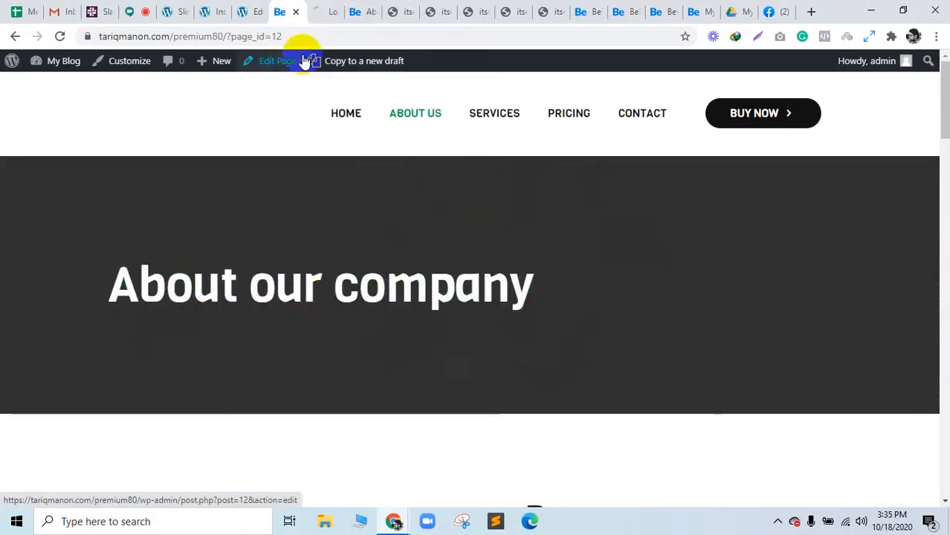
click(334, 9)
click(282, 10)
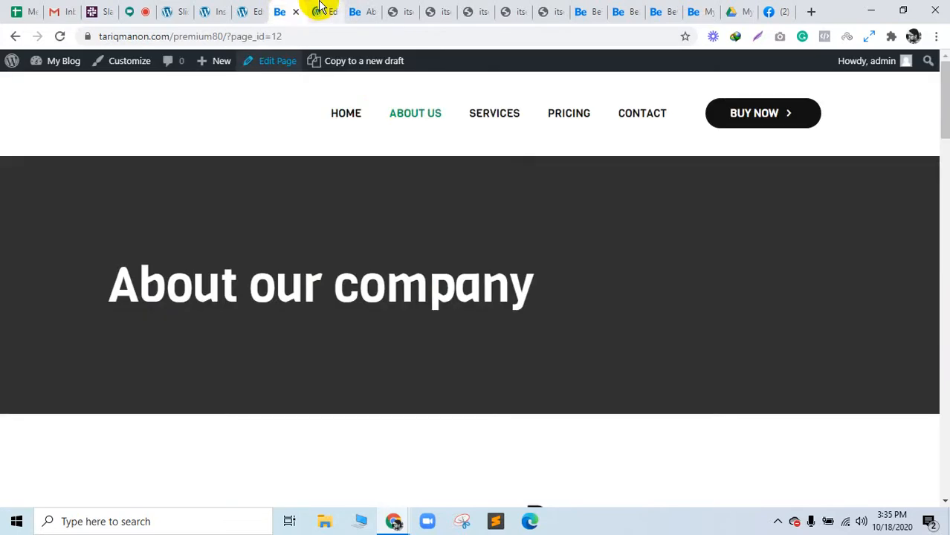
click(321, 8)
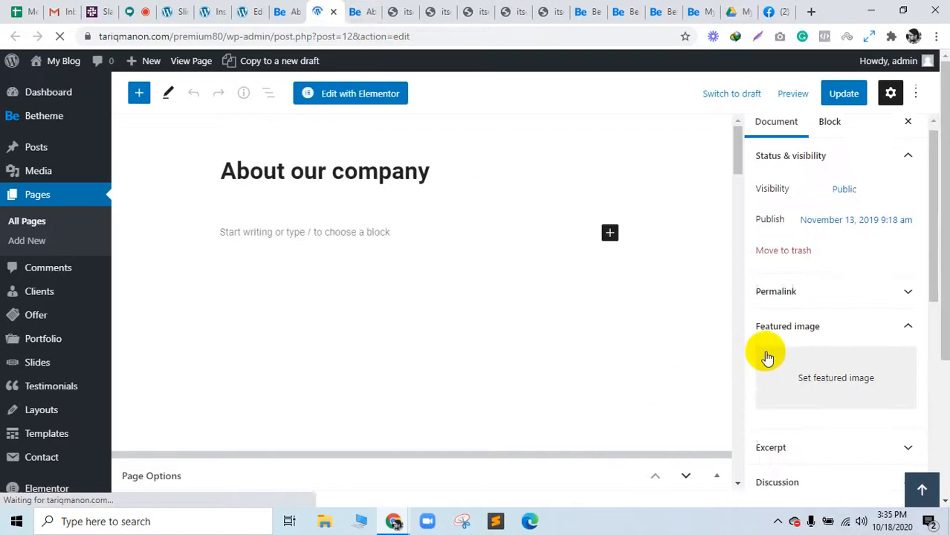
scroll(762, 356, down, 5)
scroll(753, 361, up, 5)
scroll(254, 250, down, 10)
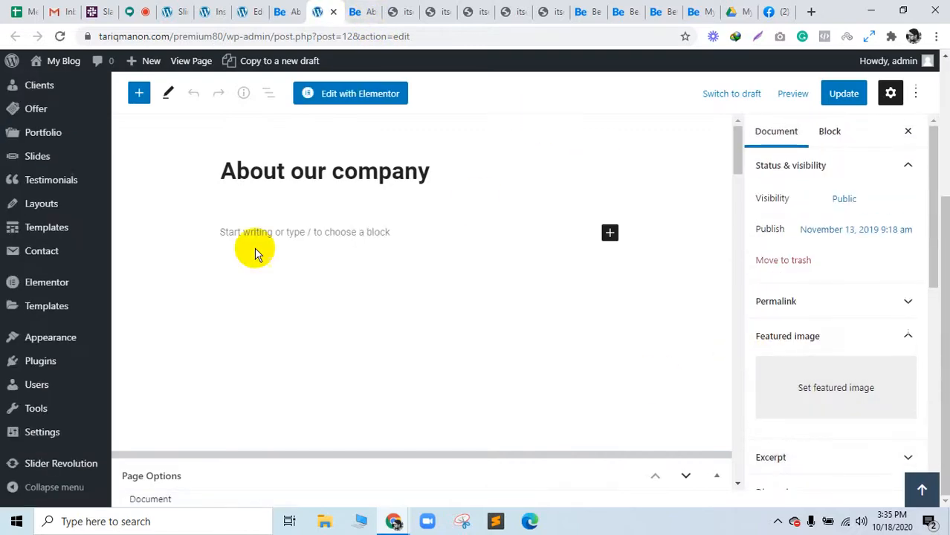
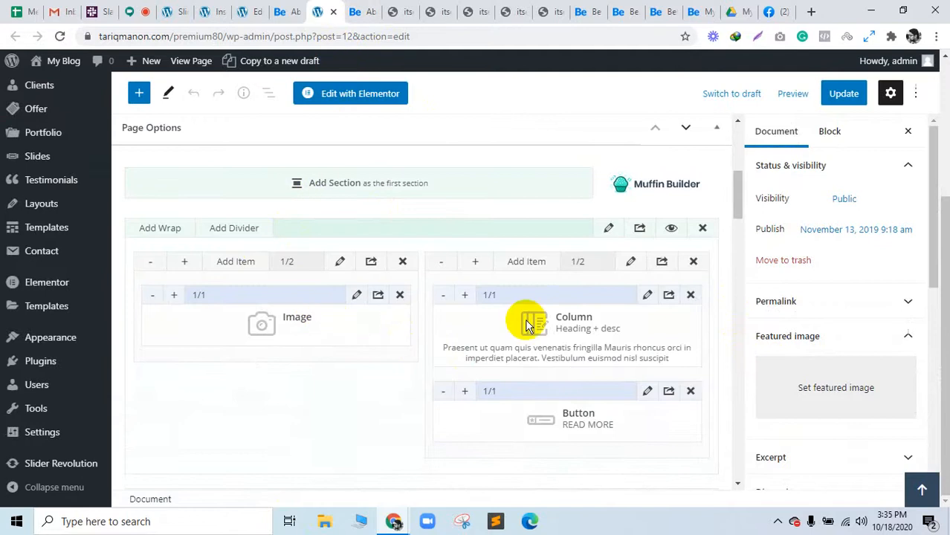
Check the live About Us page against its editor and place focus in the Subheader | Image field
click(289, 9)
scroll(463, 264, down, 4)
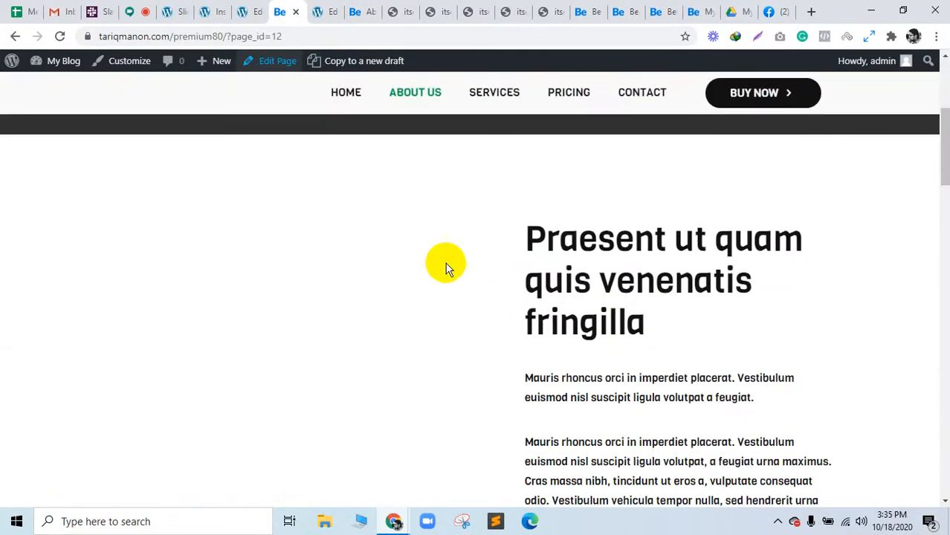
scroll(445, 263, up, 4)
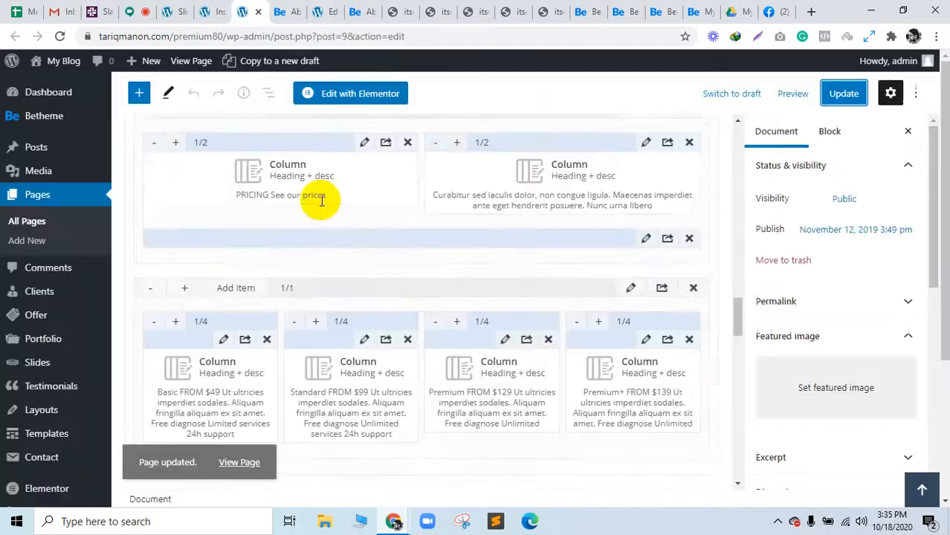
click(249, 10)
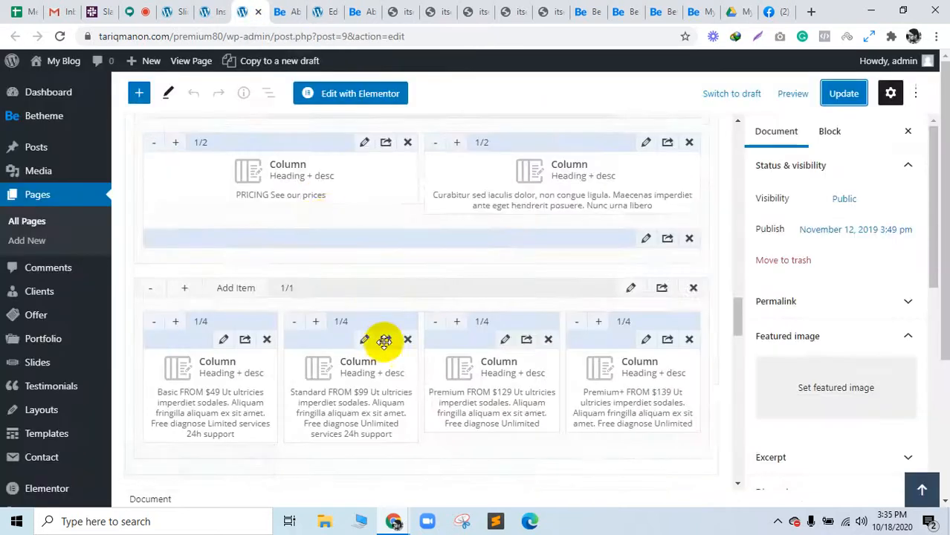
scroll(384, 342, down, 2)
click(335, 11)
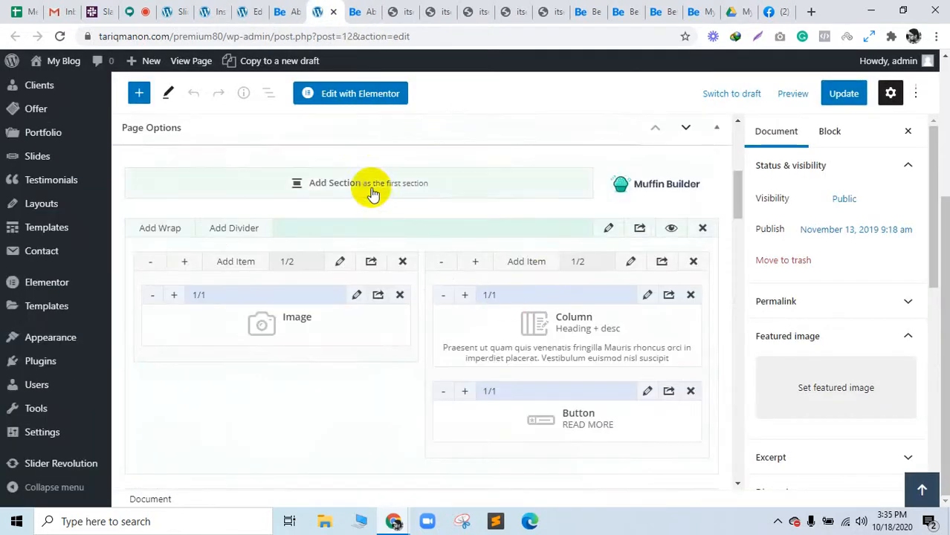
scroll(731, 312, down, 2)
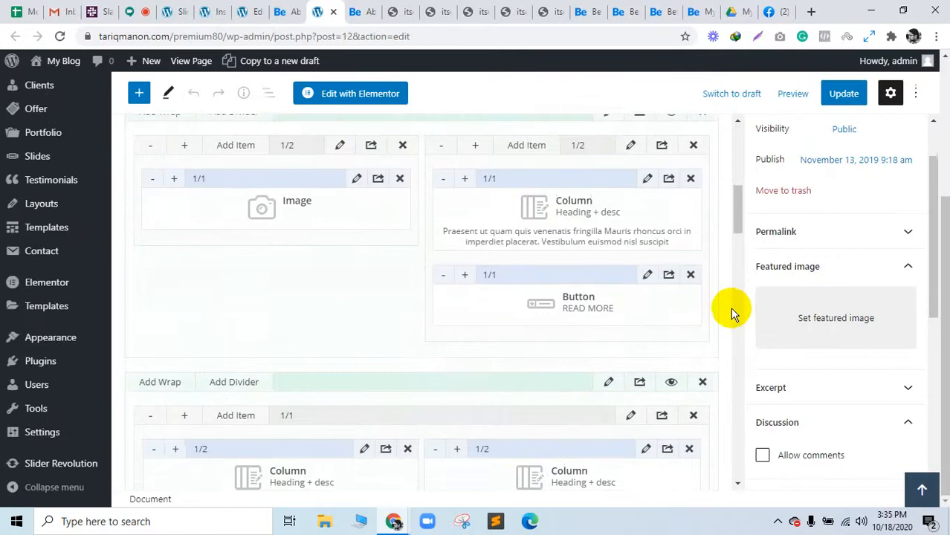
scroll(738, 344, down, 15)
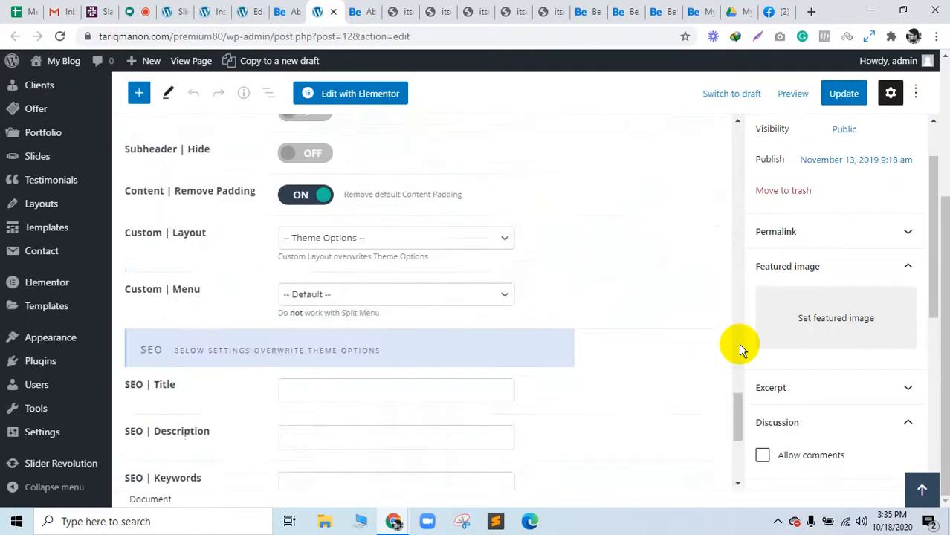
scroll(738, 344, down, 4)
scroll(738, 344, up, 3)
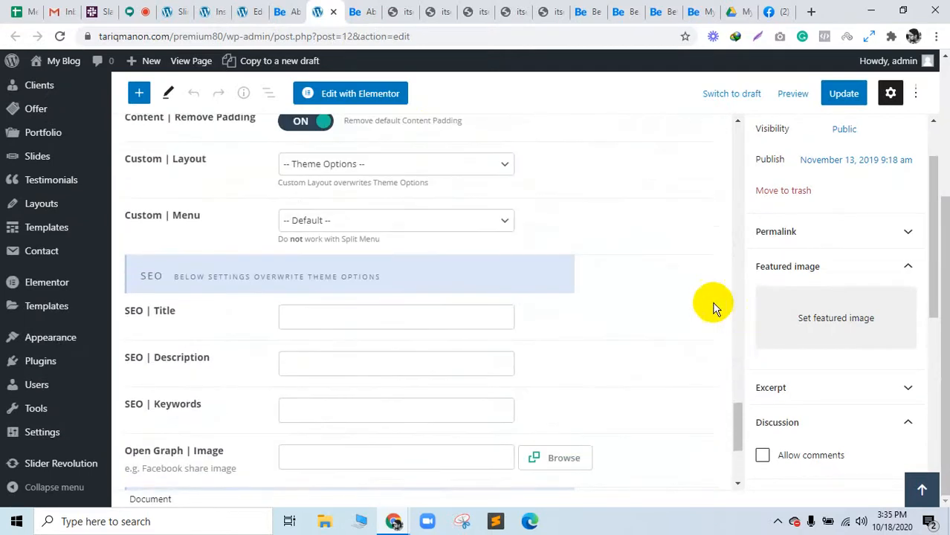
scroll(712, 301, up, 3)
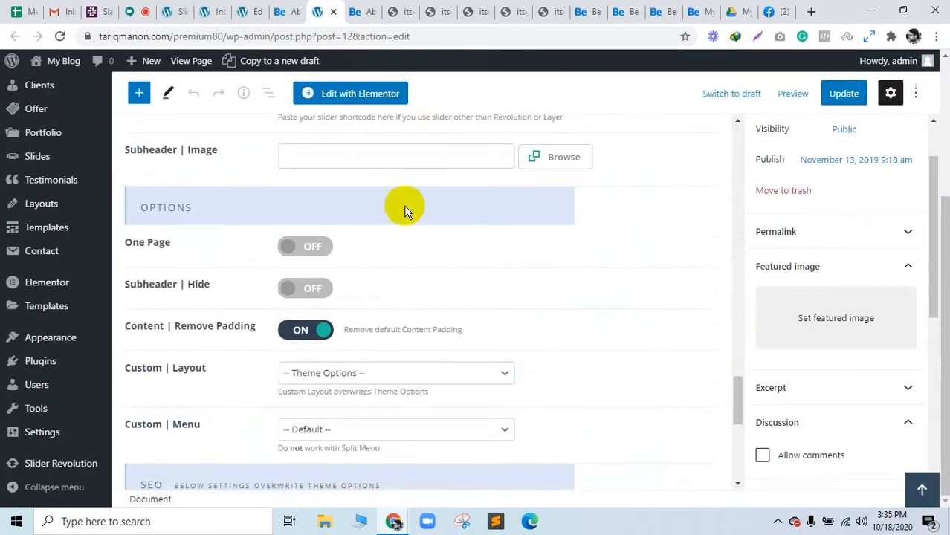
scroll(505, 232, up, 1)
click(285, 225)
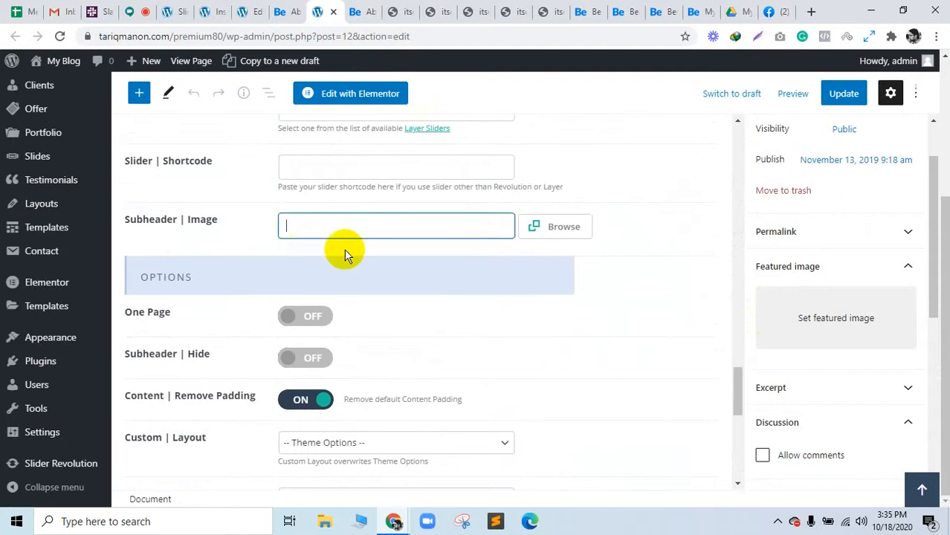
scroll(392, 271, up, 3)
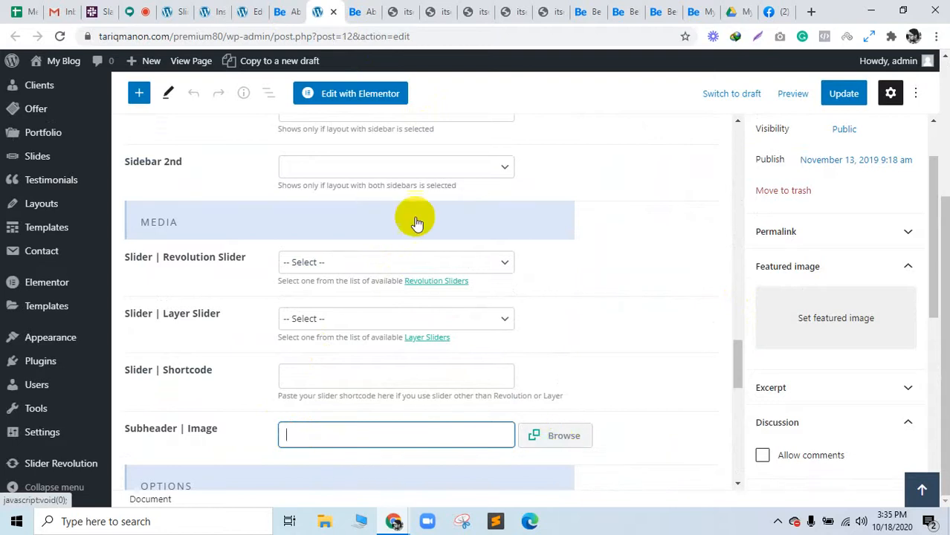
Compare the demo's About our company heading with the live page, then return to the pricing-columns editor
click(355, 11)
click(666, 197)
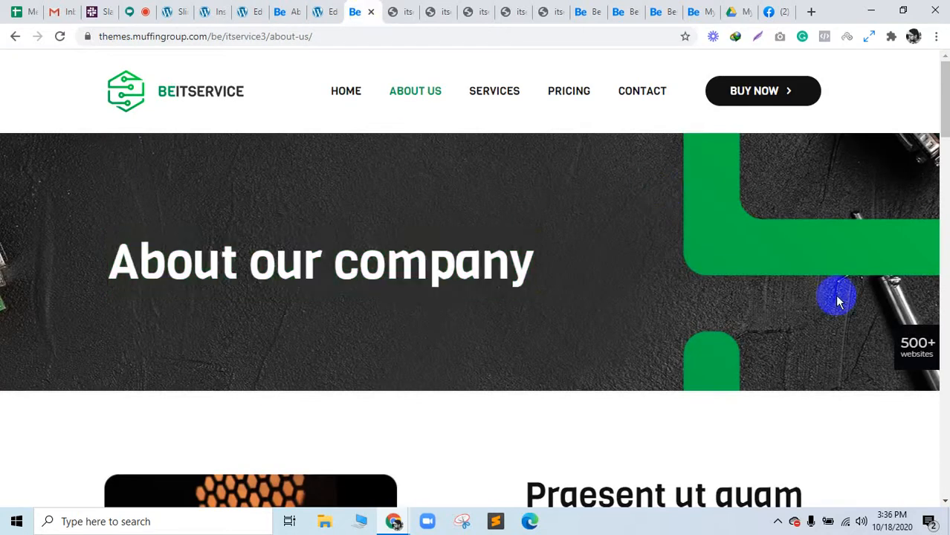
click(332, 6)
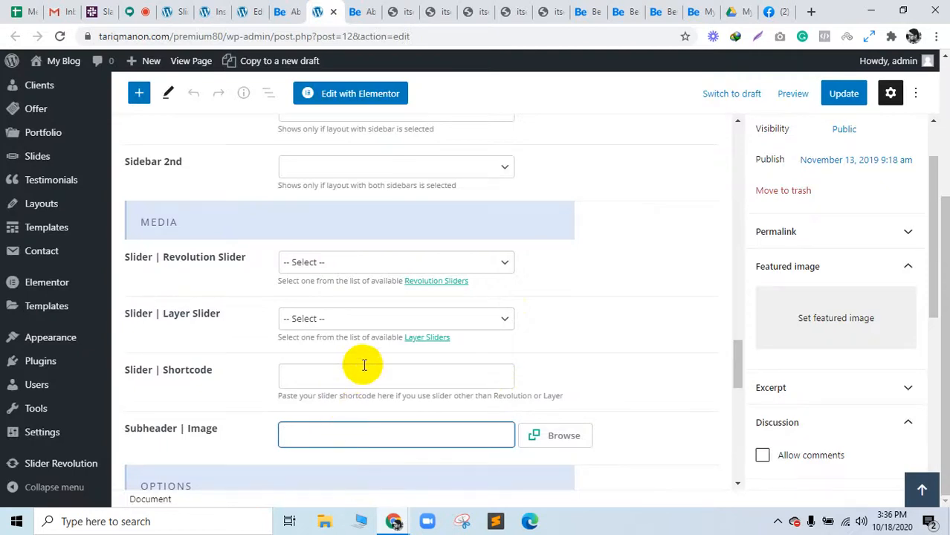
scroll(364, 365, up, 1)
click(288, 11)
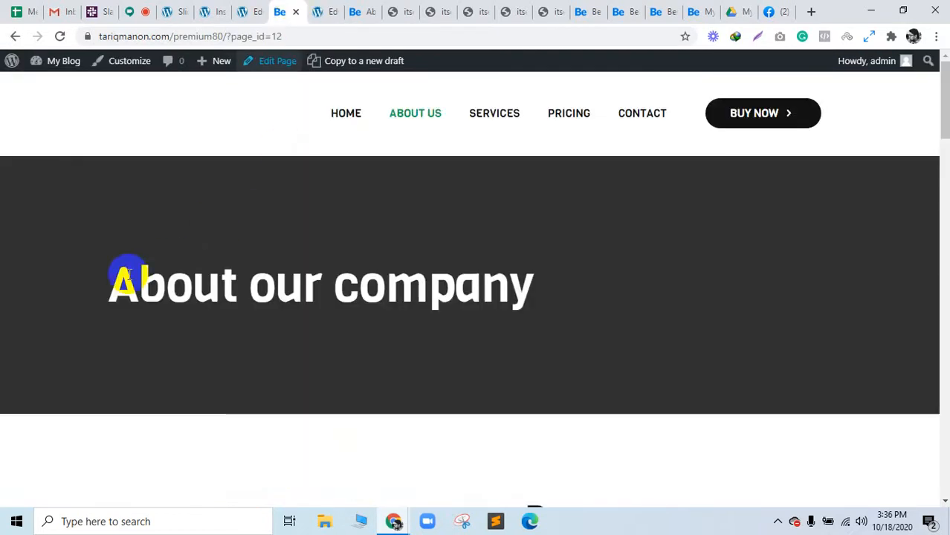
drag(126, 277, 385, 292)
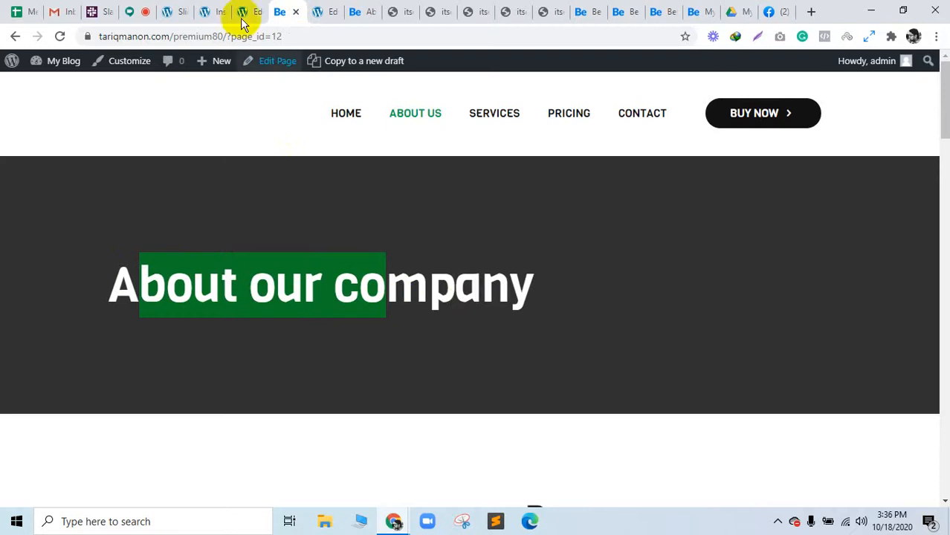
click(249, 11)
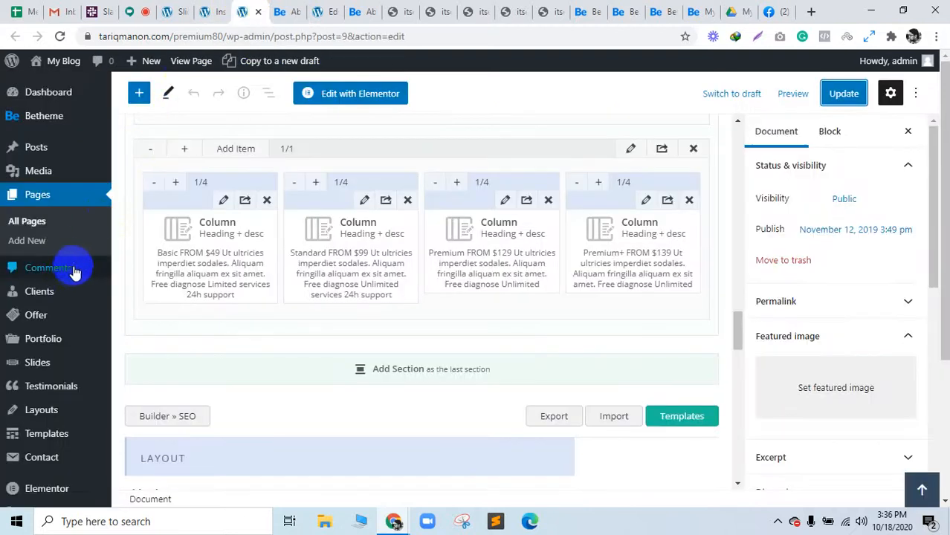
In Appearance > Menus, look over the ABOUT US menu item and list all pages with View All
scroll(71, 297, down, 2)
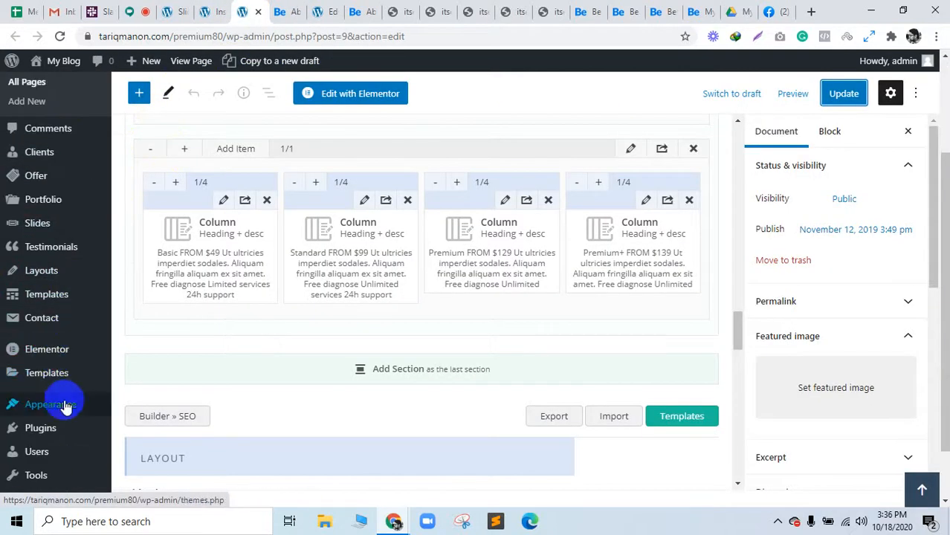
mouse_move(65, 406)
click(135, 447)
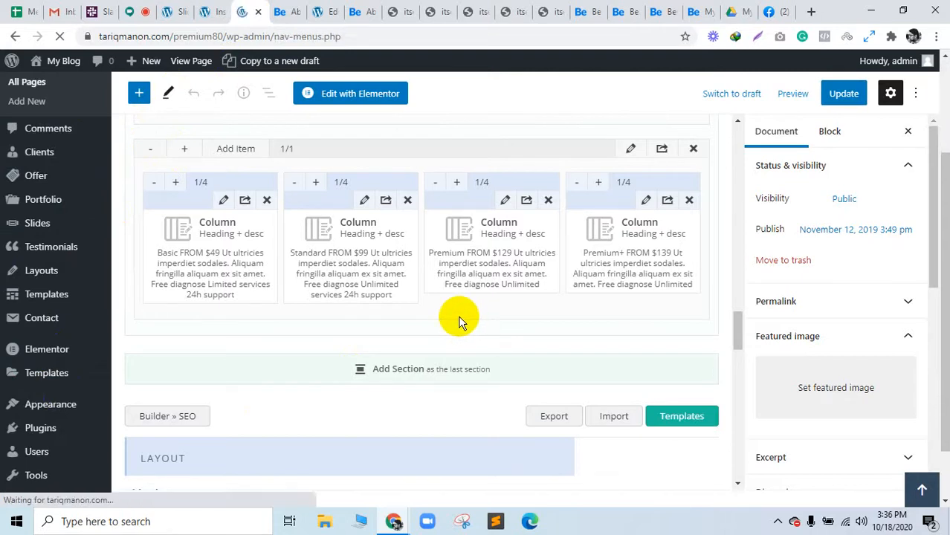
scroll(446, 309, down, 3)
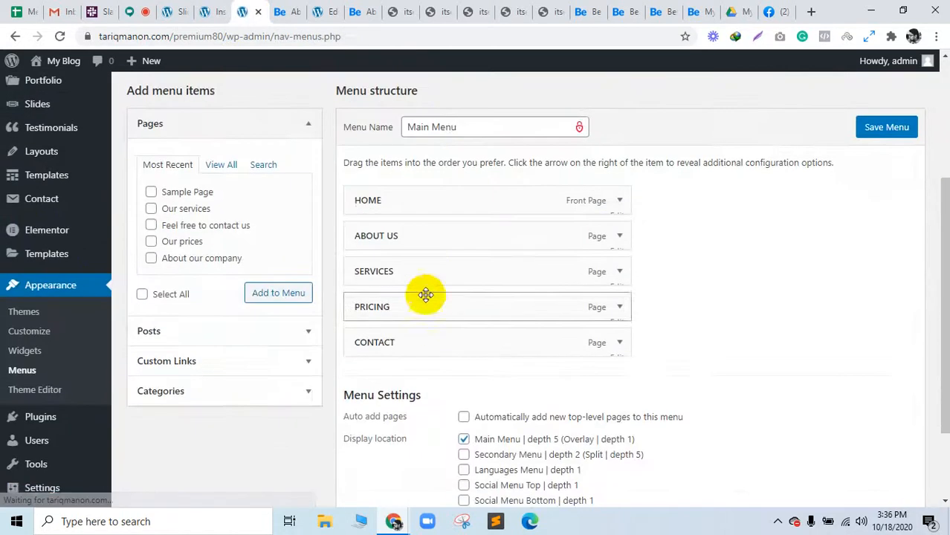
click(617, 237)
click(616, 238)
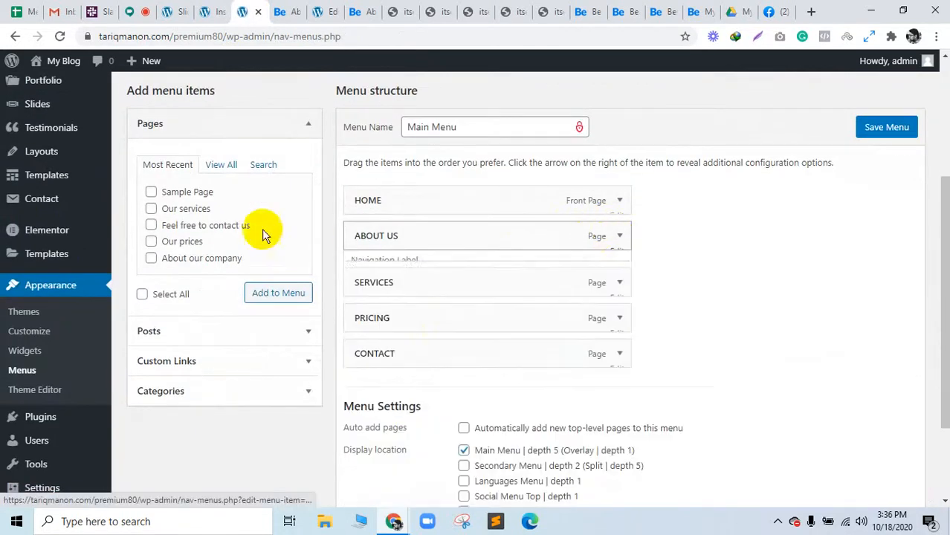
click(222, 164)
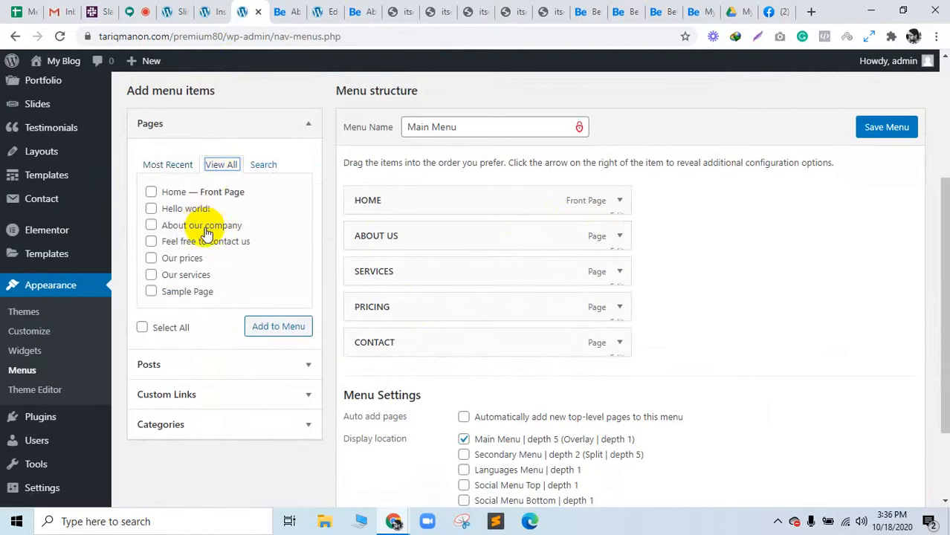
Recheck the live About our company heading, then bring up the demo's itservice3-services-pic2.jpg picture
click(288, 12)
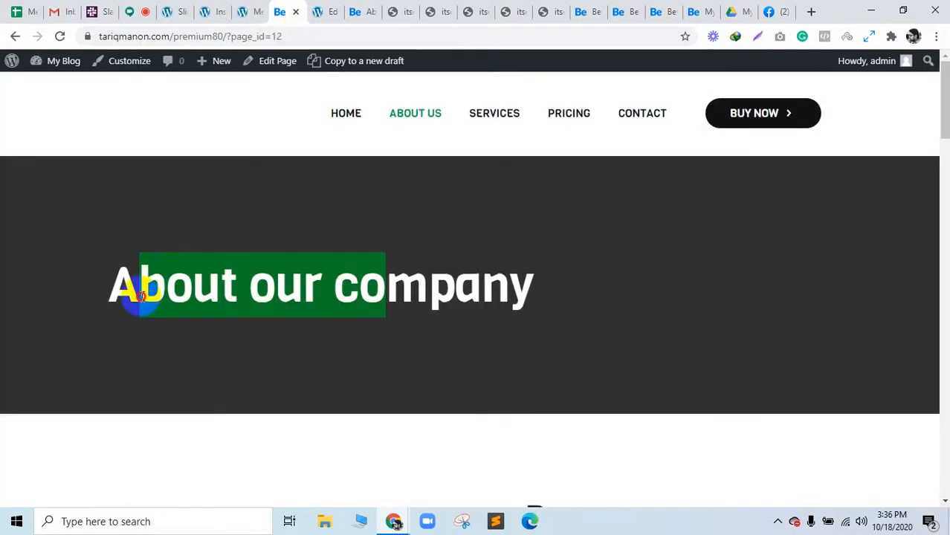
drag(108, 284, 542, 286)
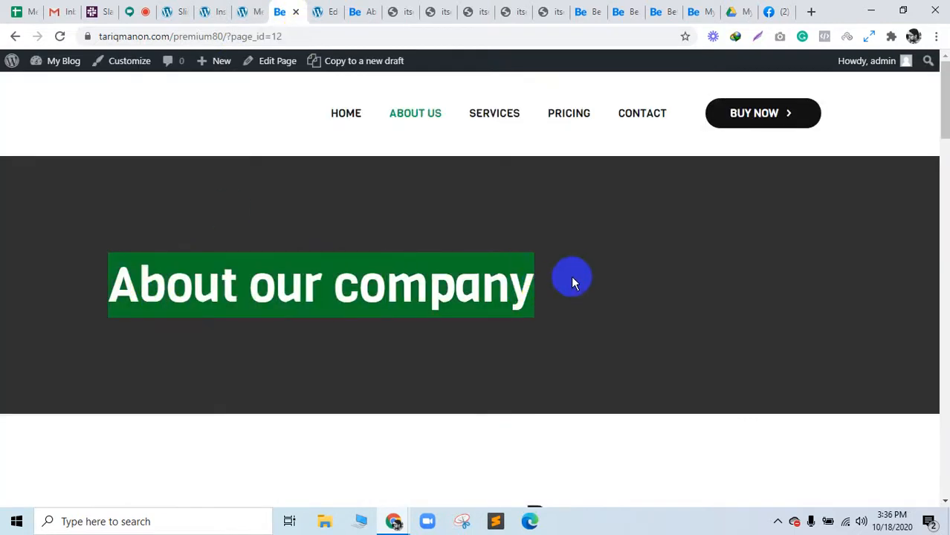
click(258, 9)
click(313, 9)
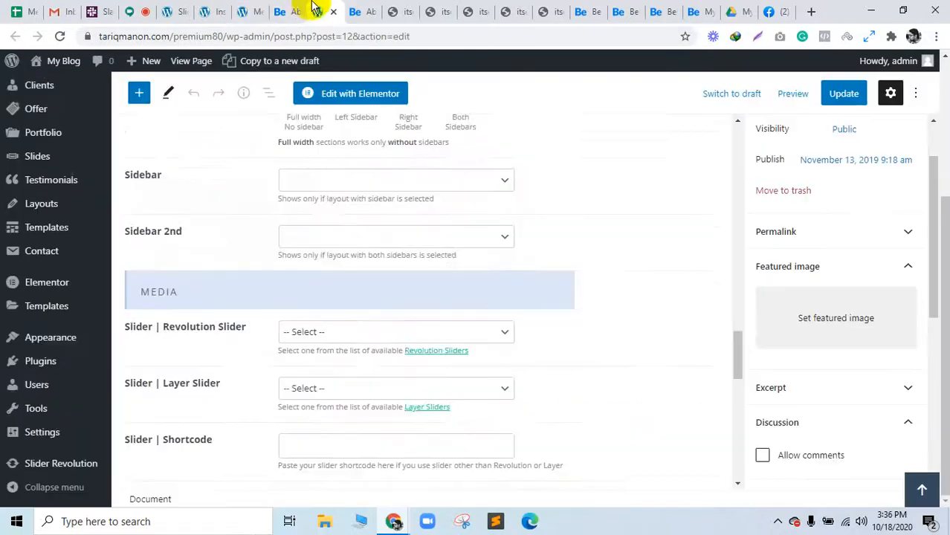
scroll(566, 384, down, 2)
scroll(566, 383, up, 2)
click(396, 9)
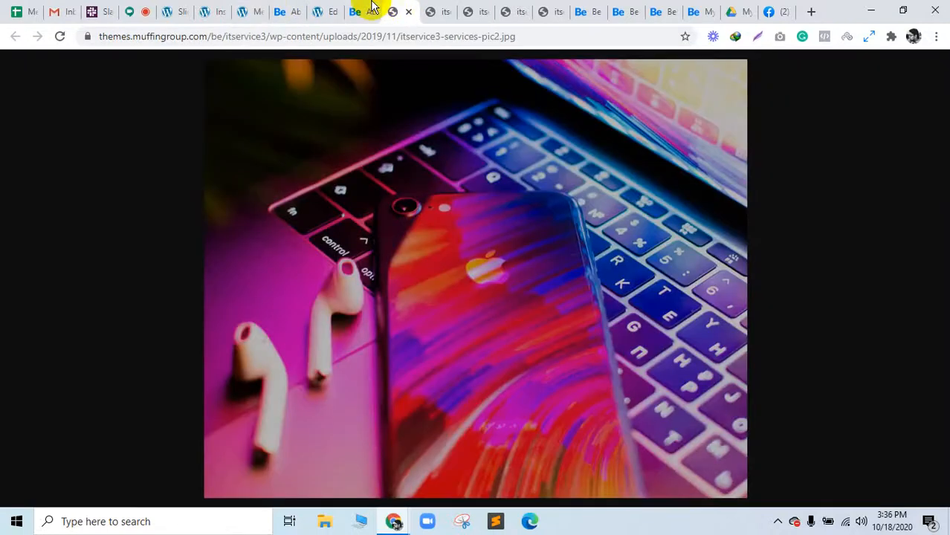
Inspect the demo About page's hero in DevTools and expand div#Subheader and its container
click(365, 8)
click(452, 257)
right_click(603, 192)
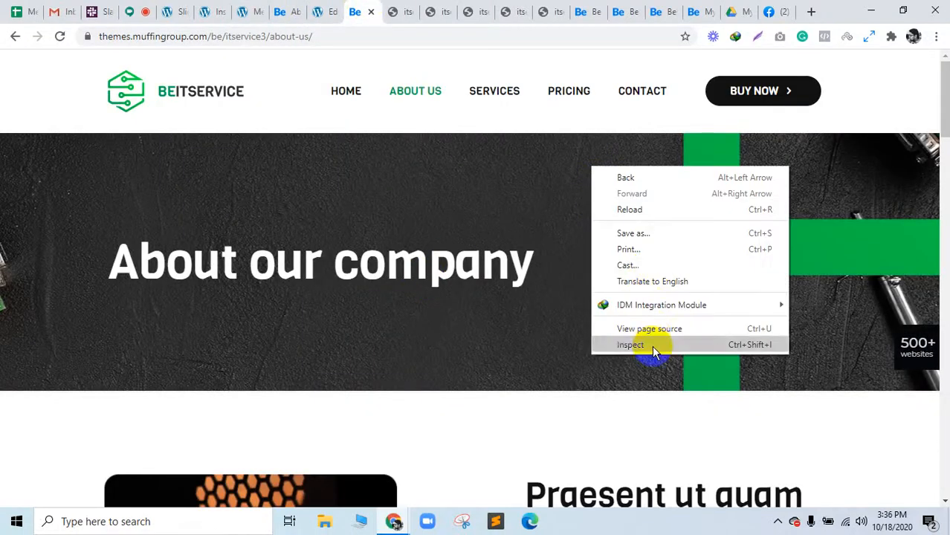
click(652, 347)
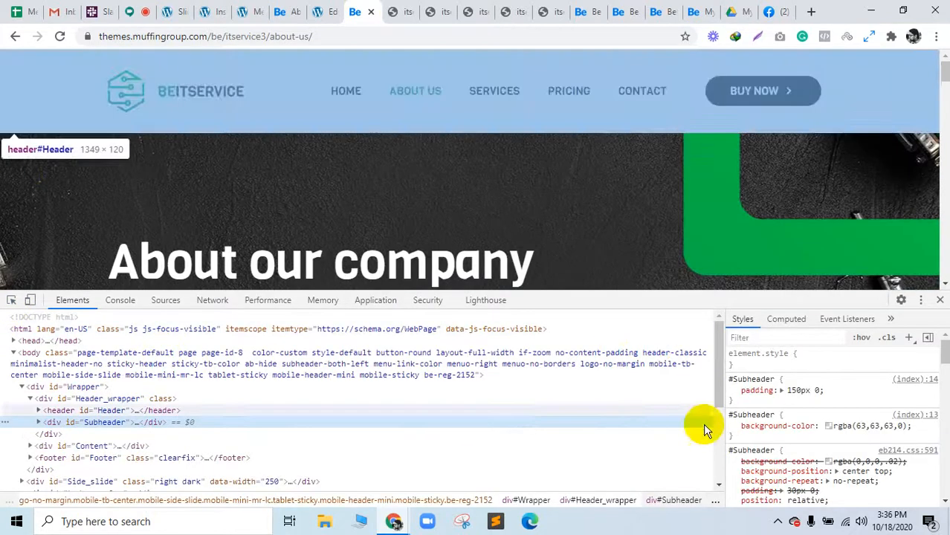
scroll(827, 441, down, 2)
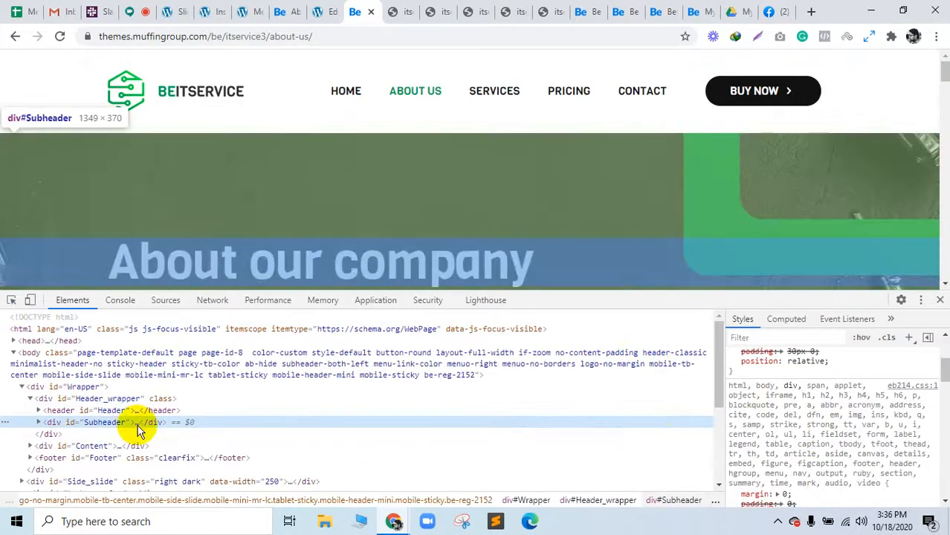
double_click(137, 425)
double_click(206, 436)
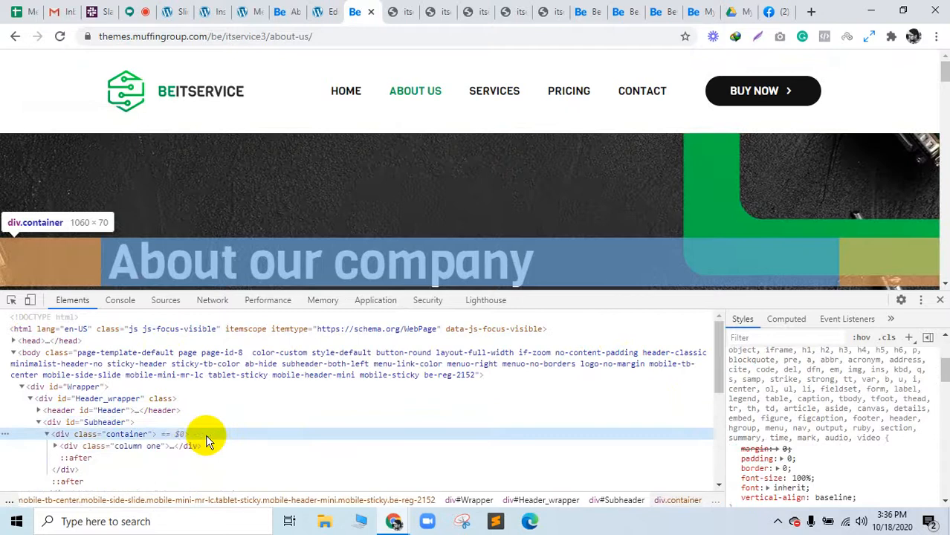
Review the Header_wrapper and Header styles, including the overridden 250px min-height, then add a blank tab
click(161, 406)
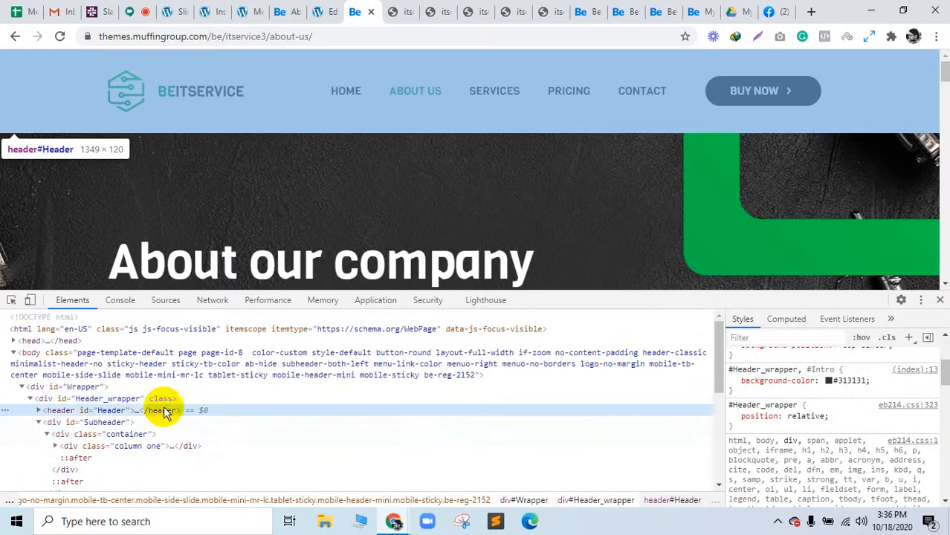
click(164, 410)
scroll(776, 412, up, 3)
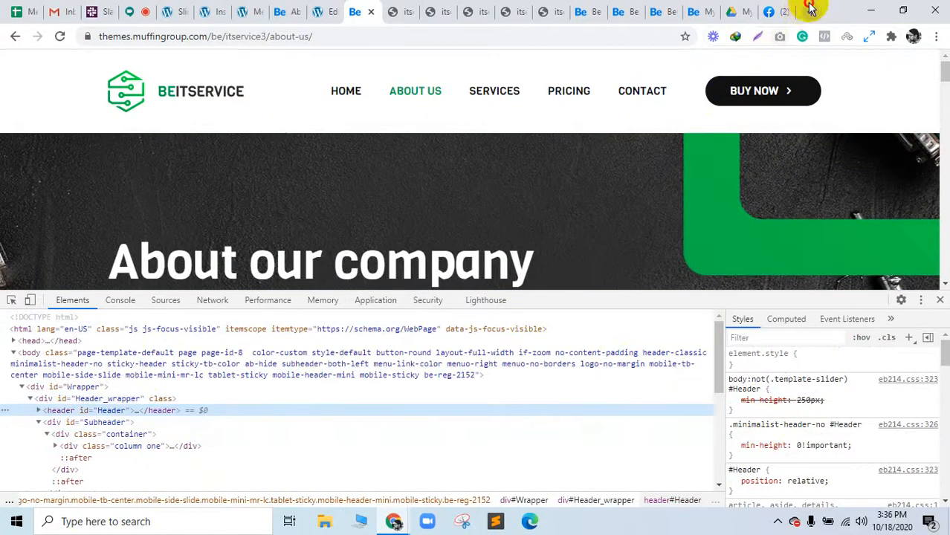
click(811, 11)
drag(777, 6, 382, 7)
click(359, 6)
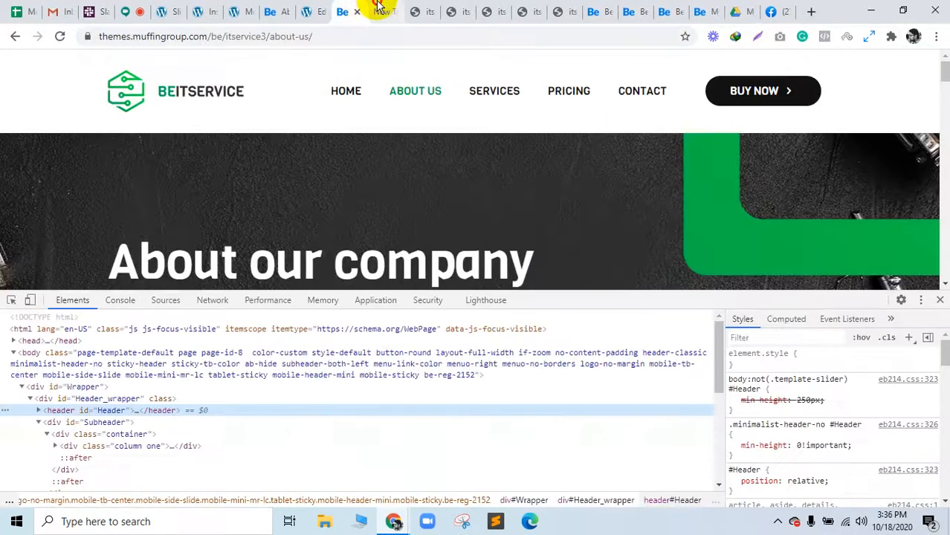
Search Google for 'css peeper extension', fixing the misspelled query
click(379, 8)
text(css )
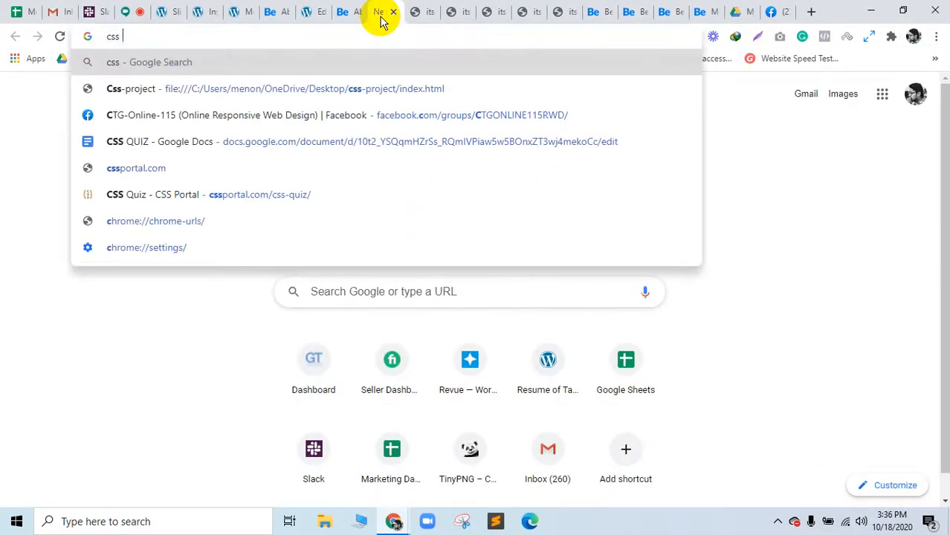
text(prepar)
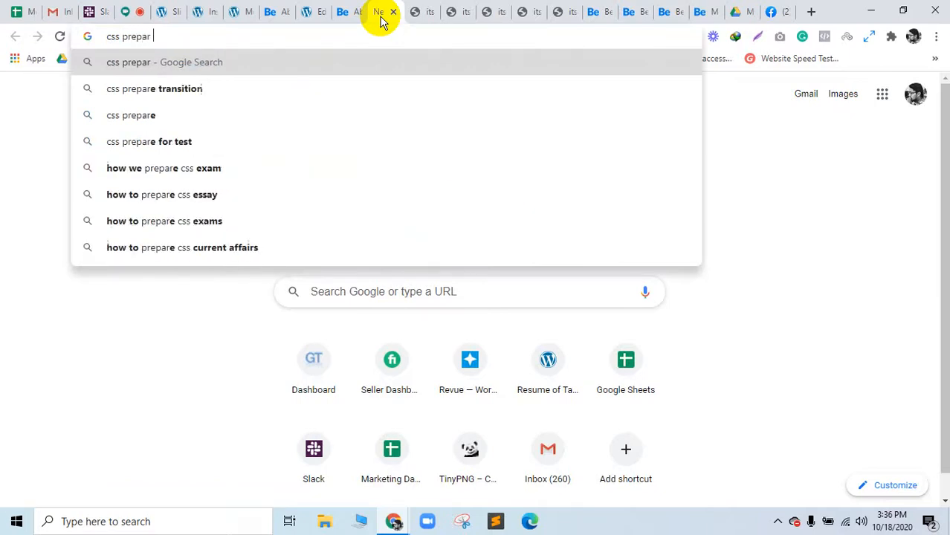
text( extensi)
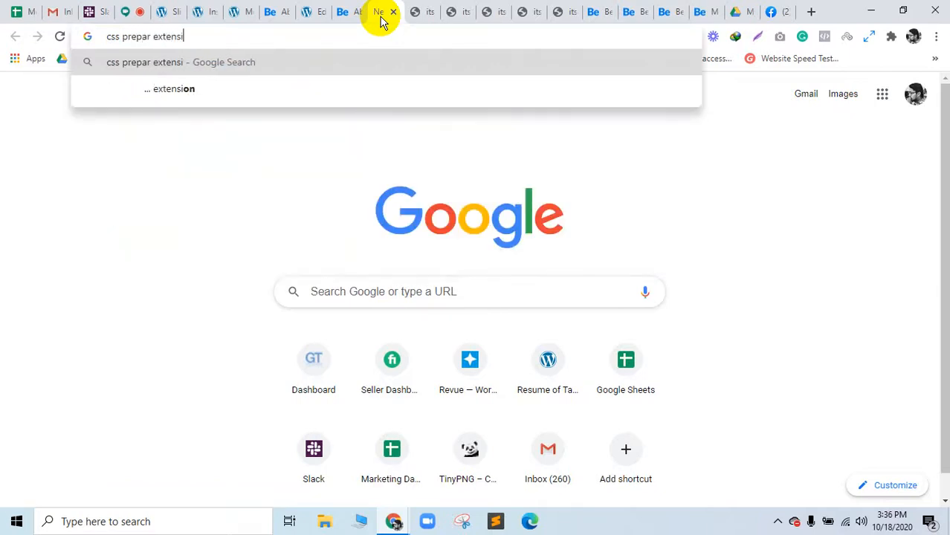
text(on)
key(Return)
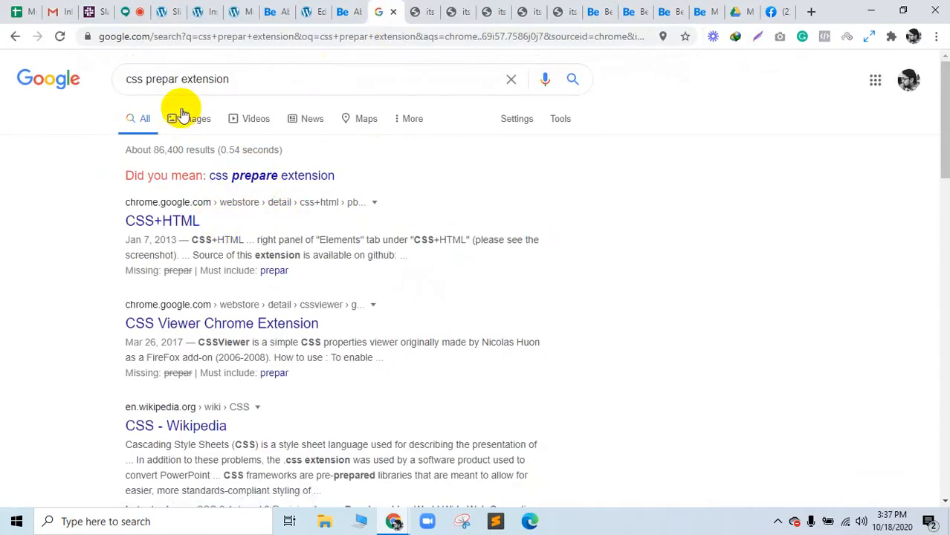
drag(156, 84, 148, 83)
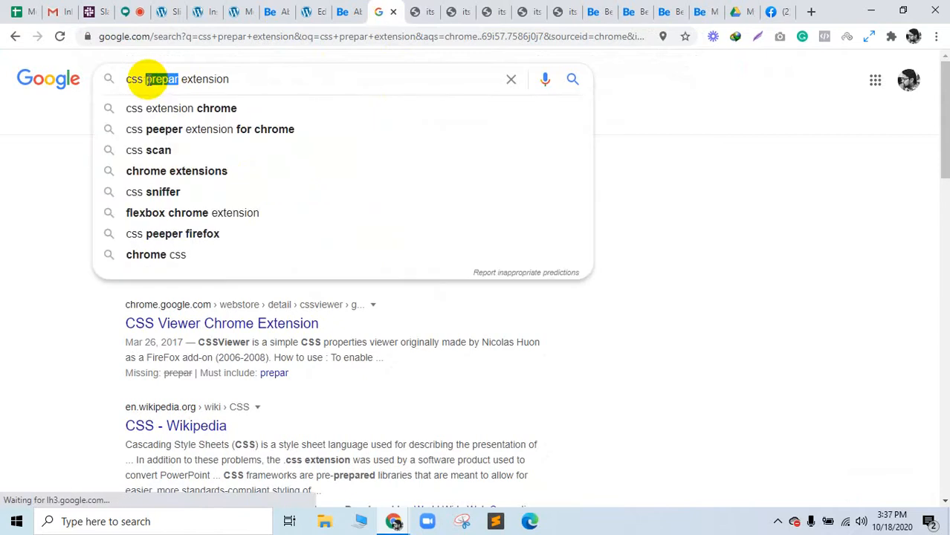
key(BackSpace)
text(epp)
key(Escape)
key(BackSpace)
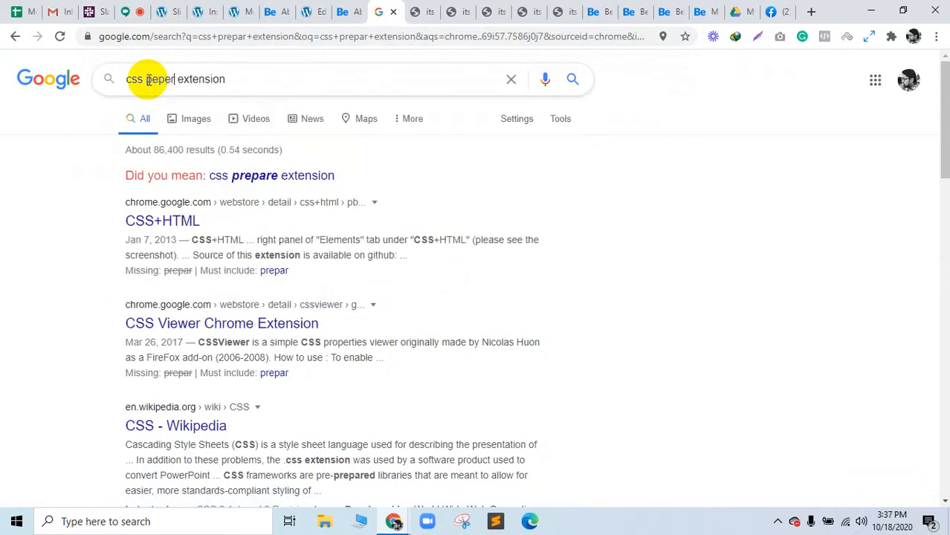
key(Return)
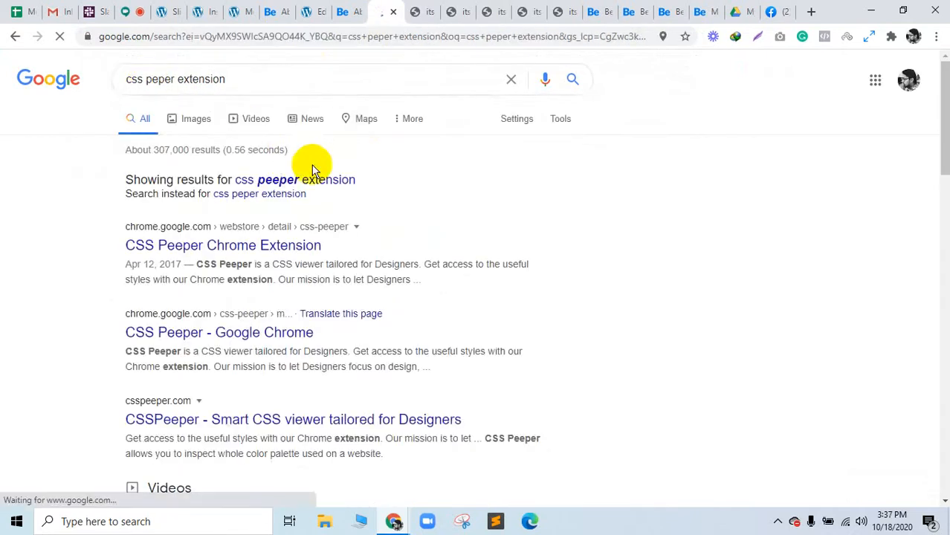
click(322, 180)
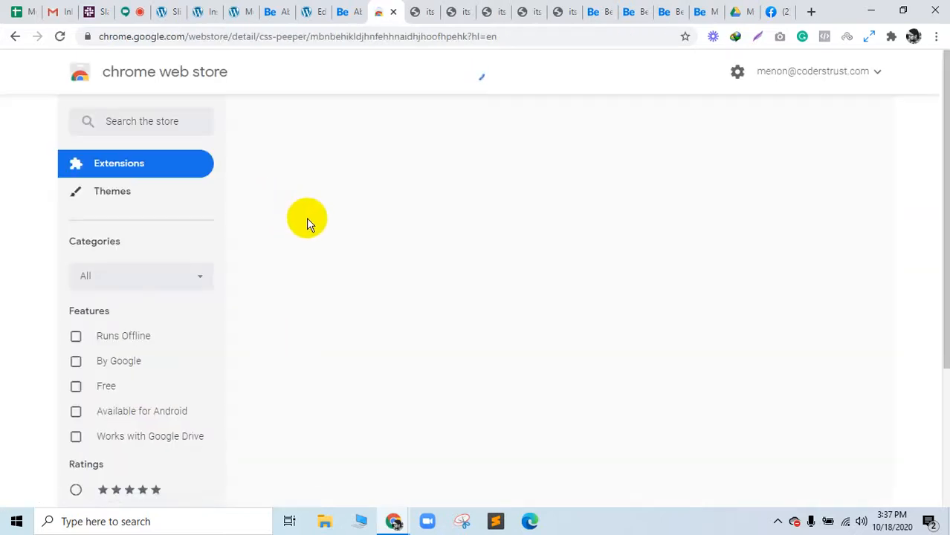
Add CSS Peeper to Chrome, dismiss the sync prompts, and pin it to the toolbar
click(770, 179)
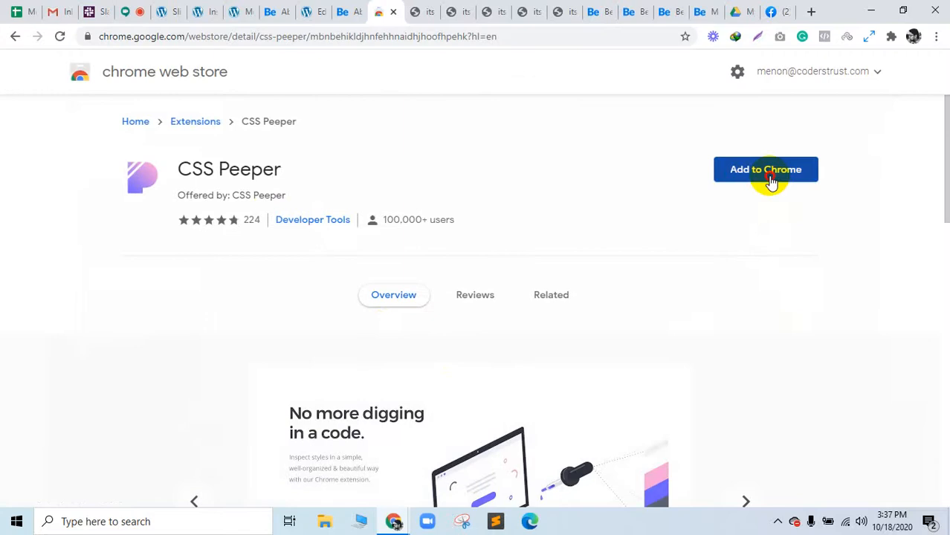
click(498, 153)
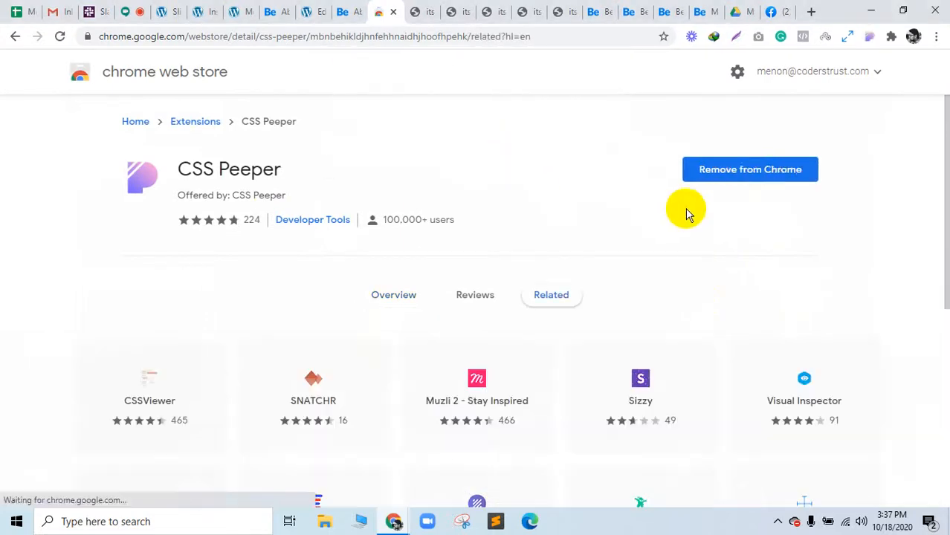
click(752, 248)
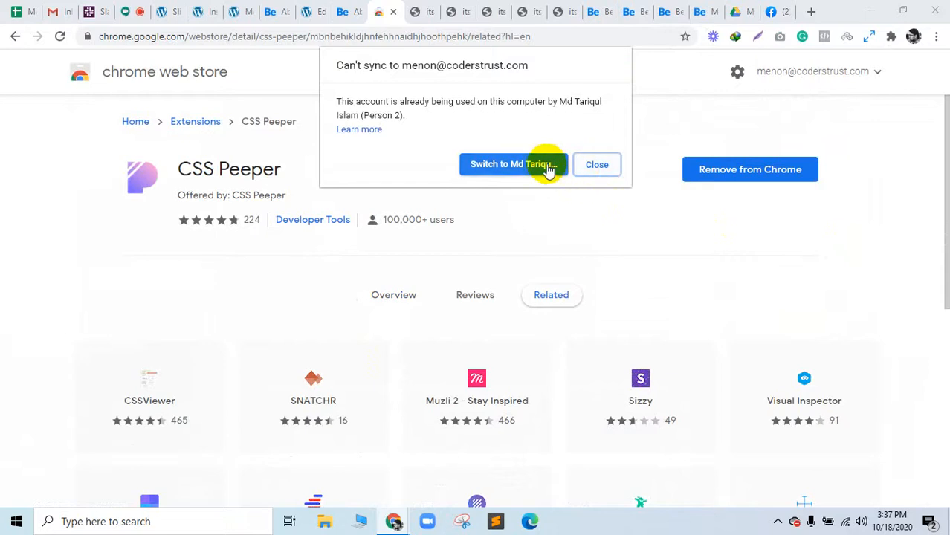
click(591, 164)
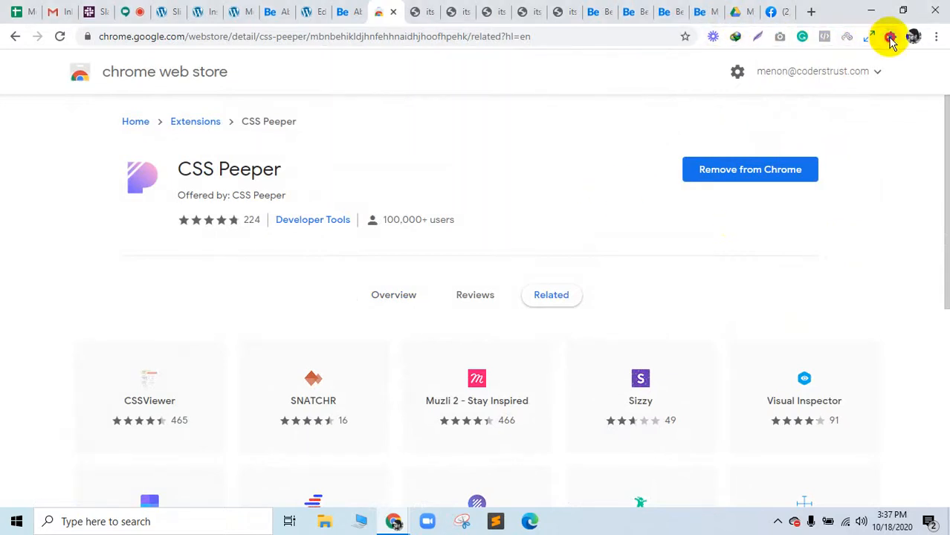
click(891, 43)
click(845, 164)
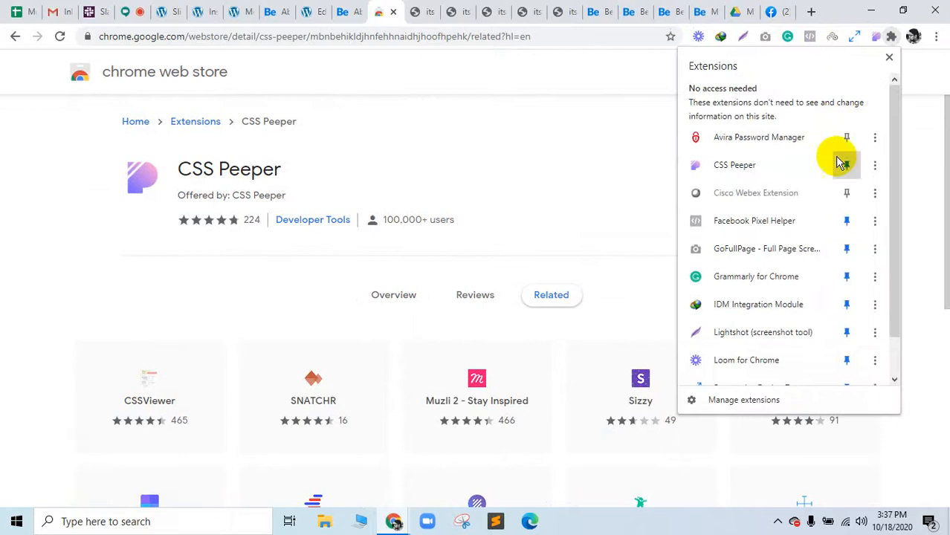
click(623, 145)
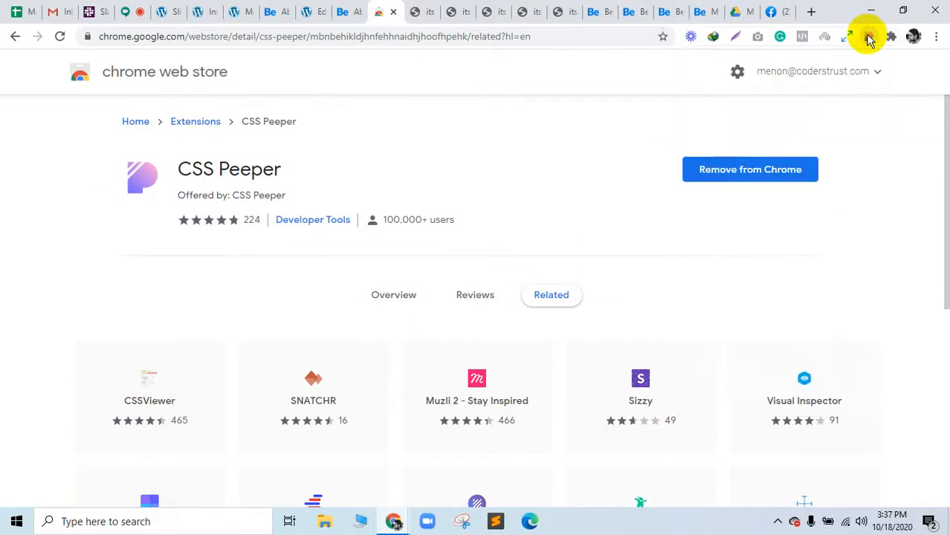
Run CSS Peeper on the BeITService About page with DevTools closed and review its Viga-based fonts
click(349, 10)
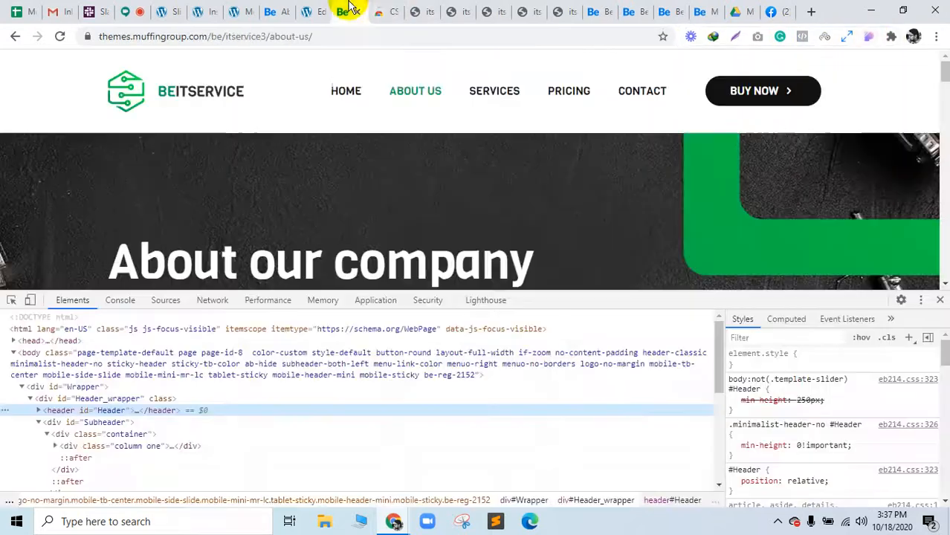
click(868, 39)
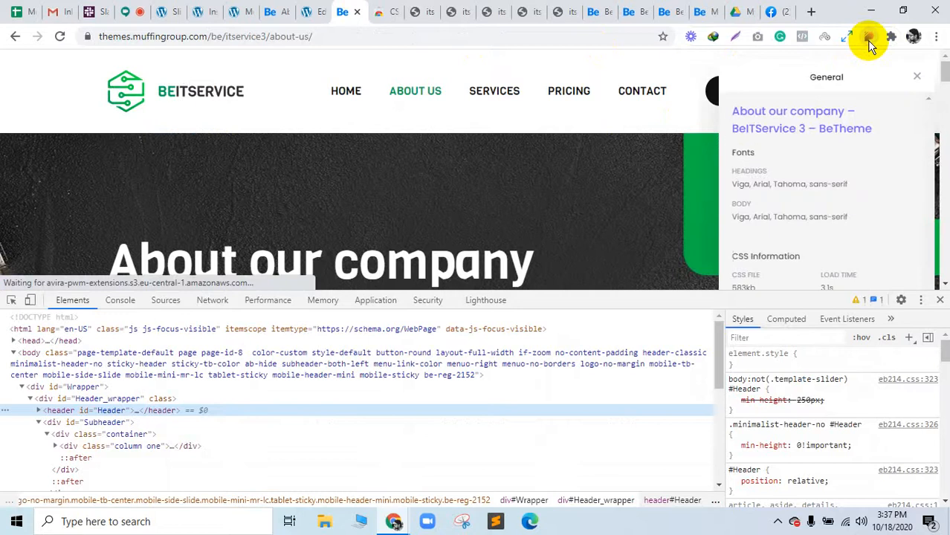
click(940, 300)
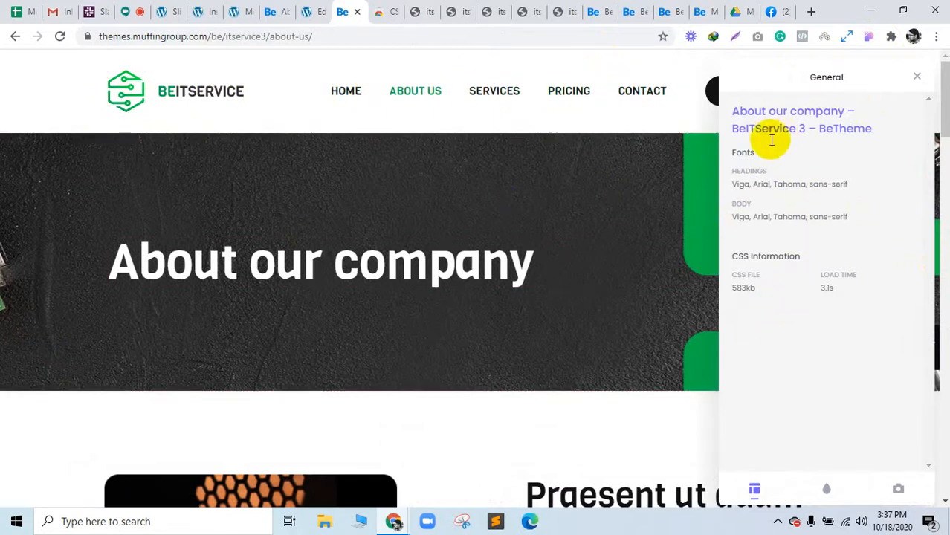
drag(745, 184, 806, 185)
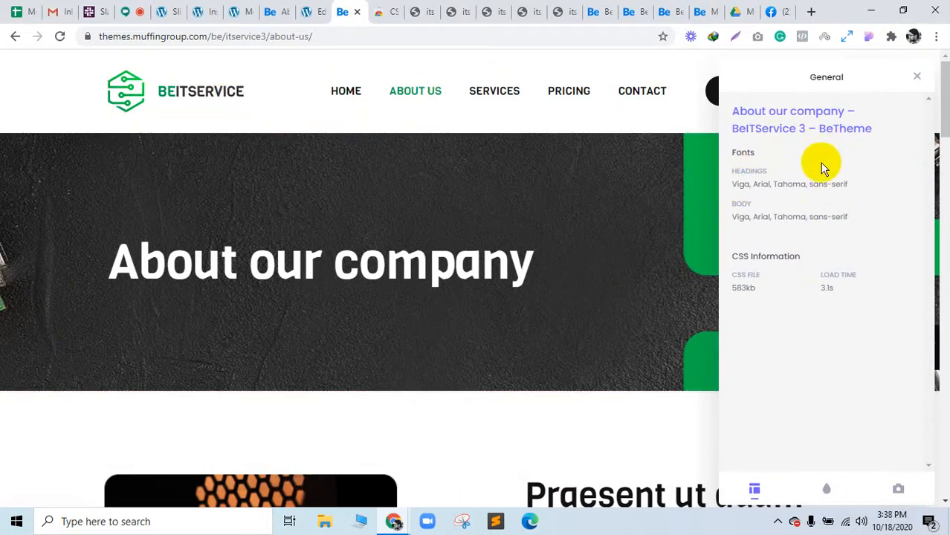
scroll(831, 271, down, 3)
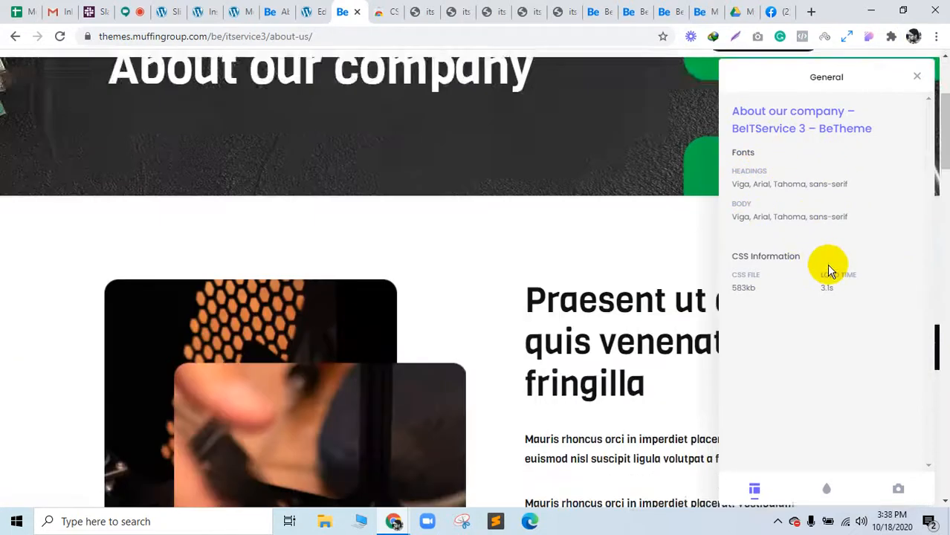
scroll(353, 314, up, 3)
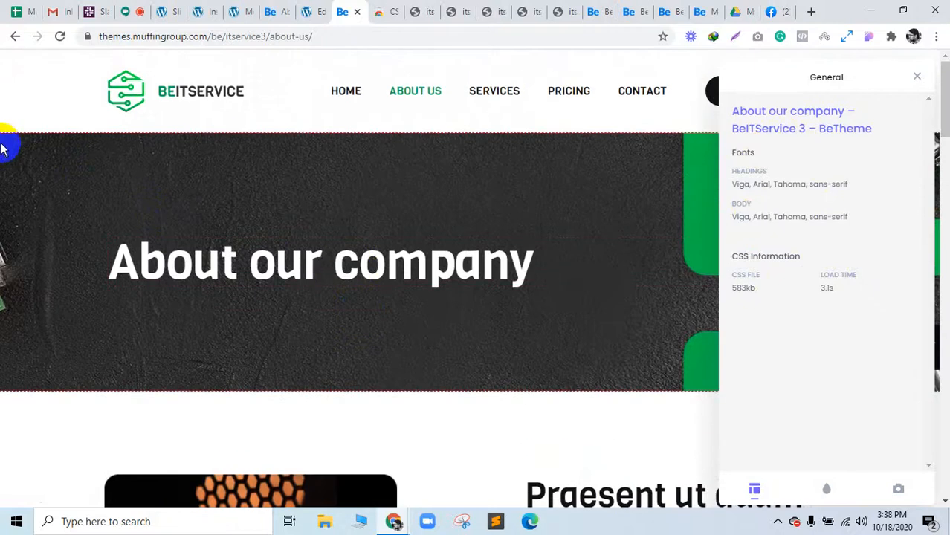
Inspect the hero section's size and colours in CSS Peeper, then go back to the General view
click(606, 169)
scroll(862, 254, down, 1)
scroll(860, 253, up, 1)
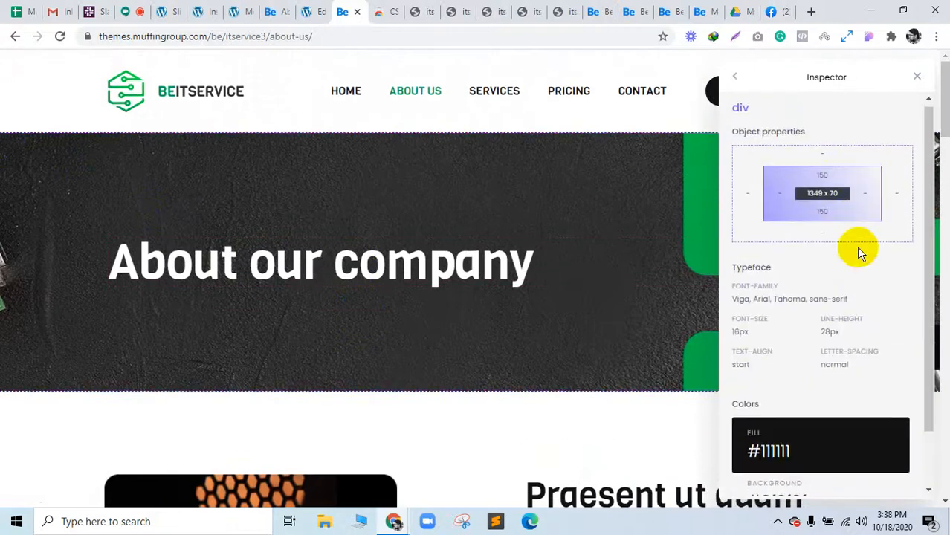
scroll(843, 305, down, 1)
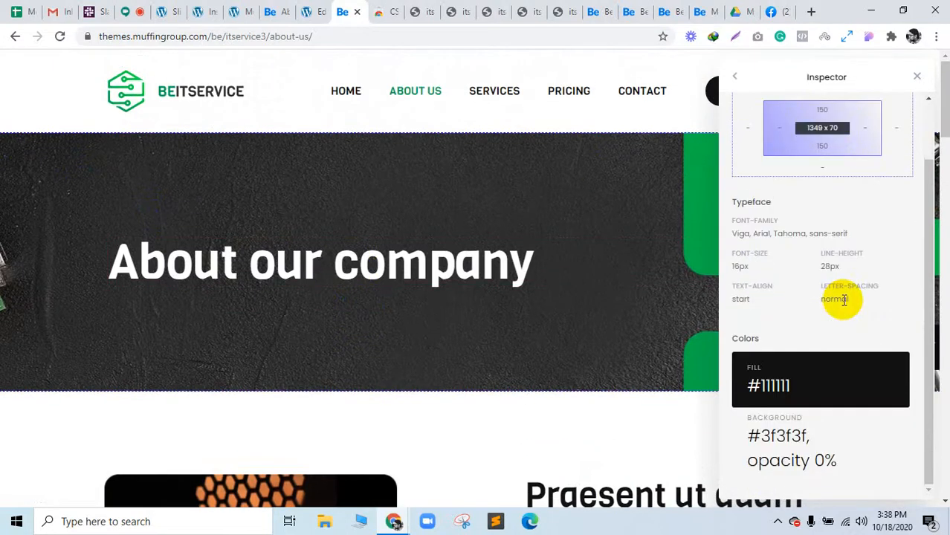
scroll(843, 299, up, 1)
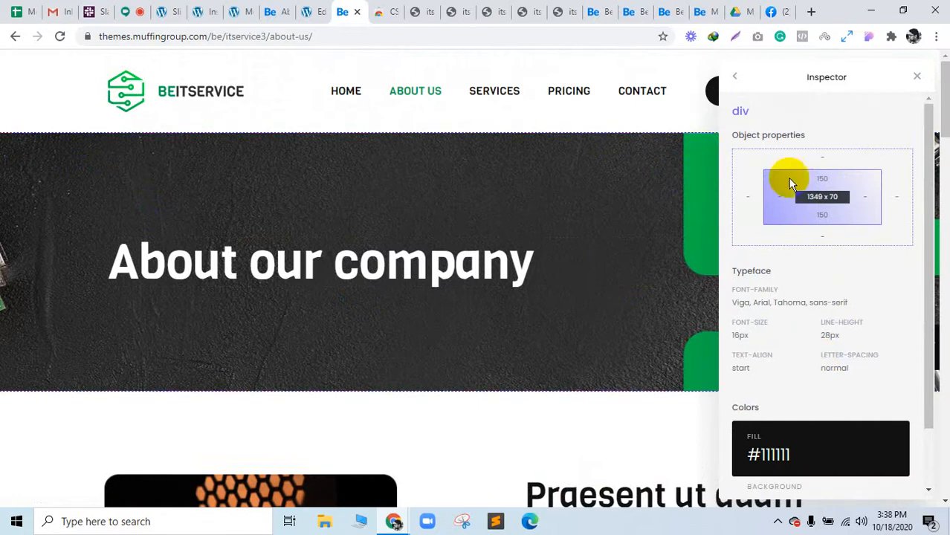
scroll(825, 246, down, 4)
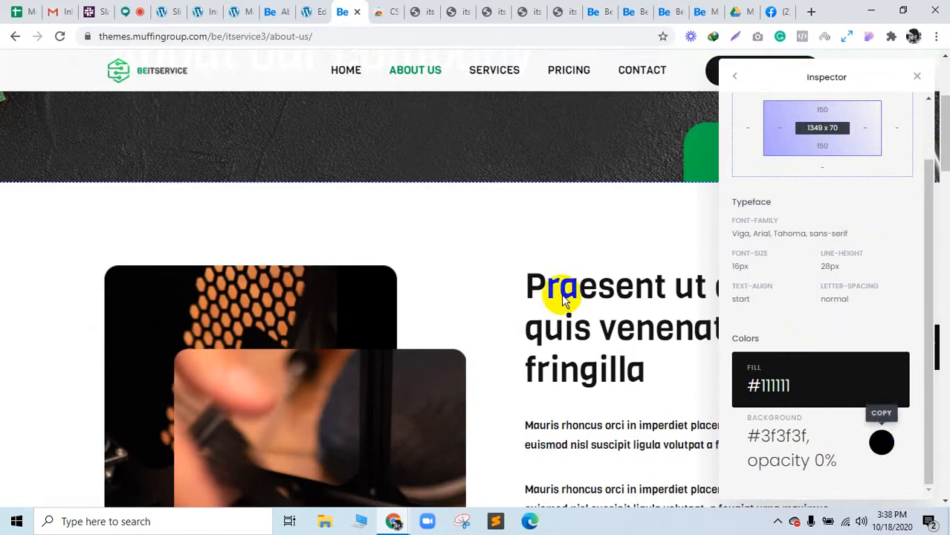
scroll(207, 166, up, 3)
scroll(790, 363, up, 1)
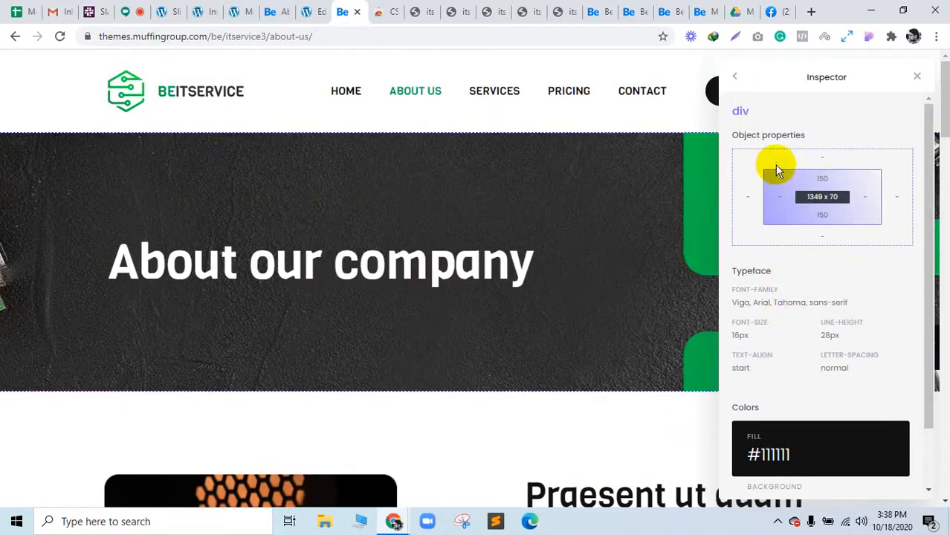
scroll(774, 164, down, 1)
scroll(750, 302, down, 4)
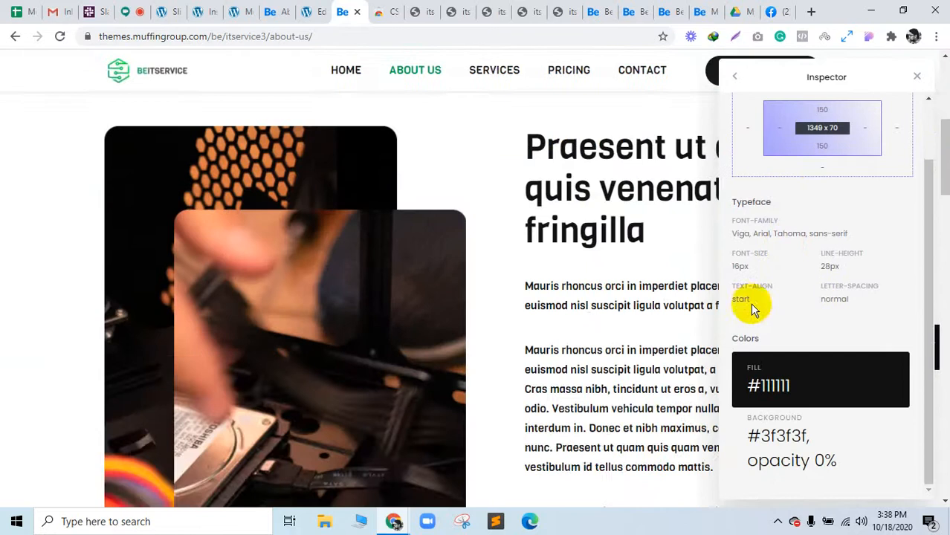
scroll(781, 307, up, 1)
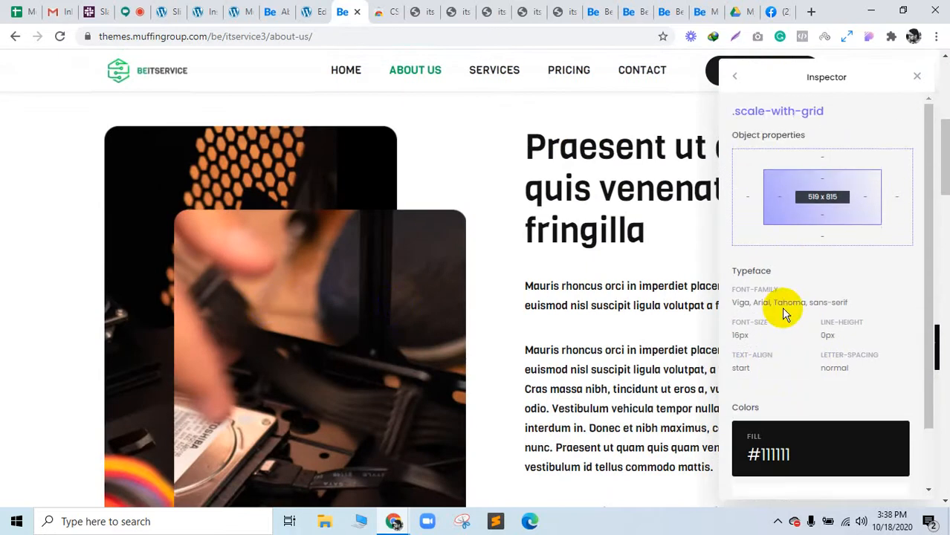
scroll(400, 317, up, 2)
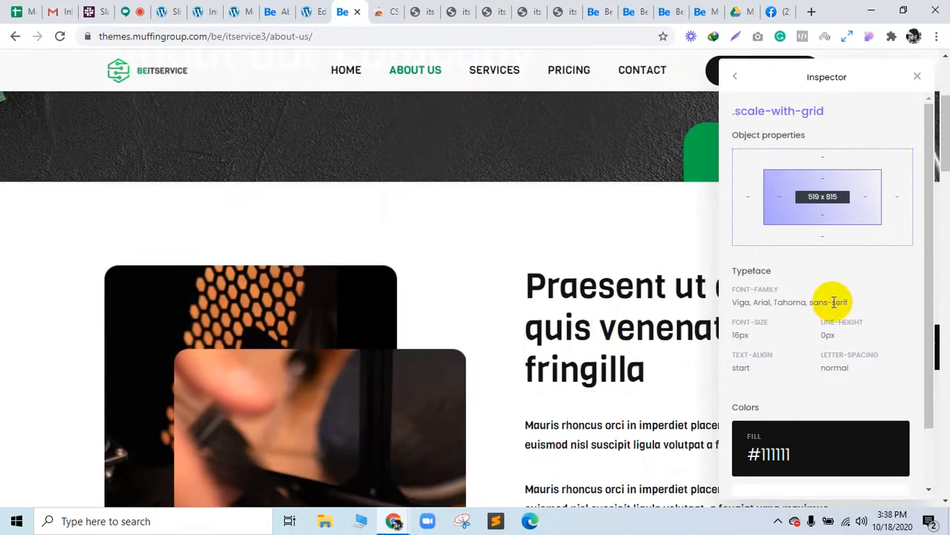
scroll(833, 301, up, 3)
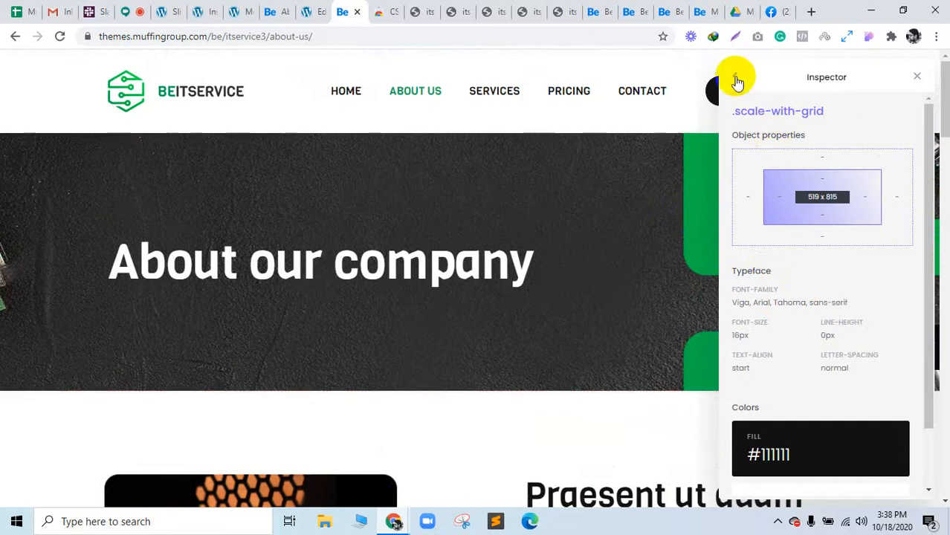
click(735, 79)
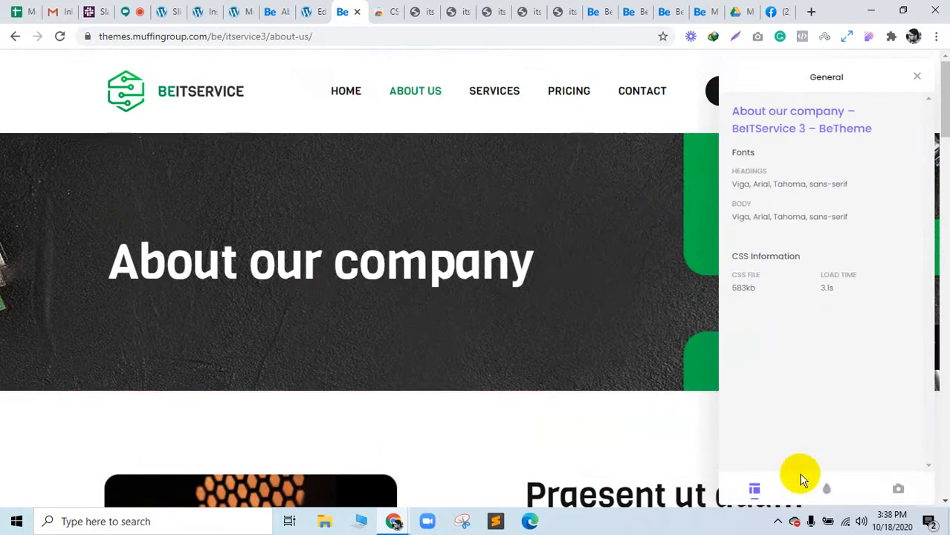
Browse CSS Peeper's image assets and check the site logo's styles and colours
click(899, 490)
scroll(468, 214, down, 5)
scroll(462, 212, up, 5)
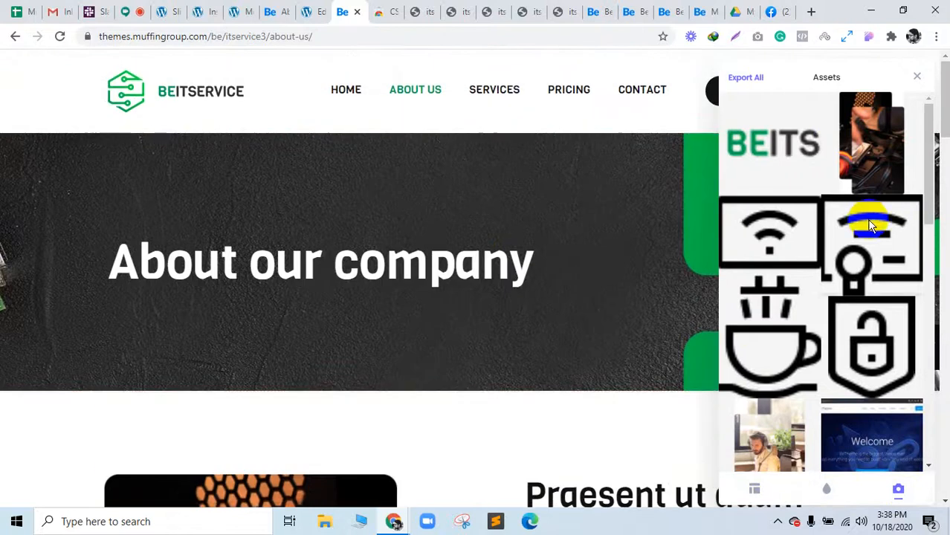
scroll(868, 230, down, 3)
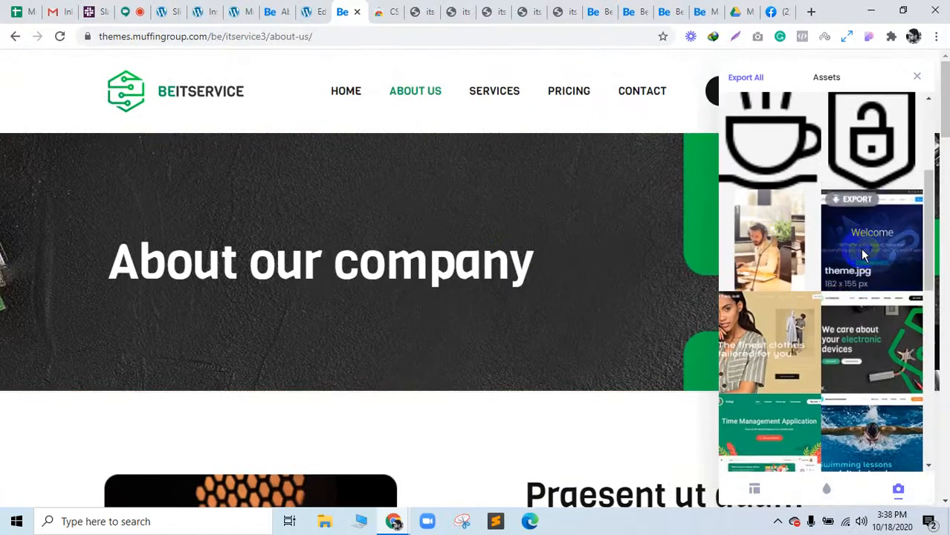
scroll(863, 255, down, 4)
scroll(855, 253, up, 7)
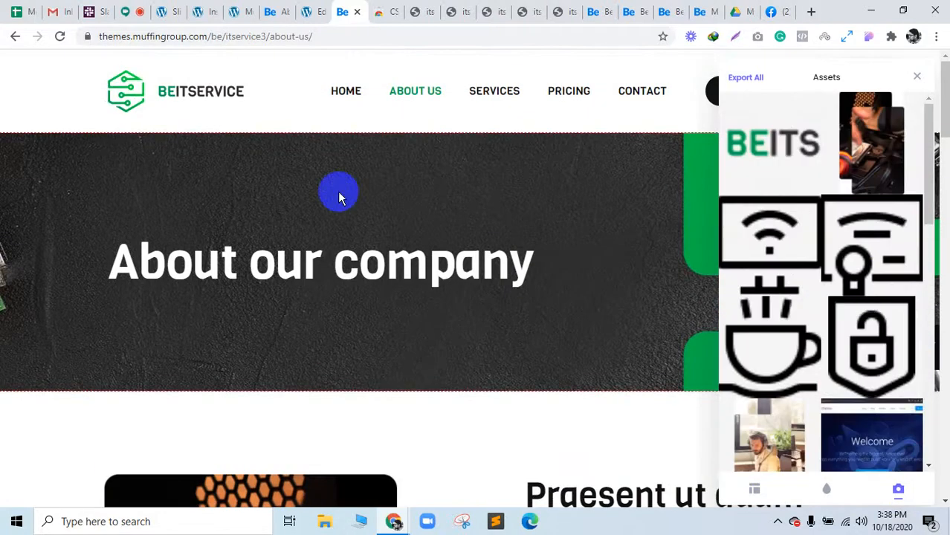
scroll(334, 184, down, 4)
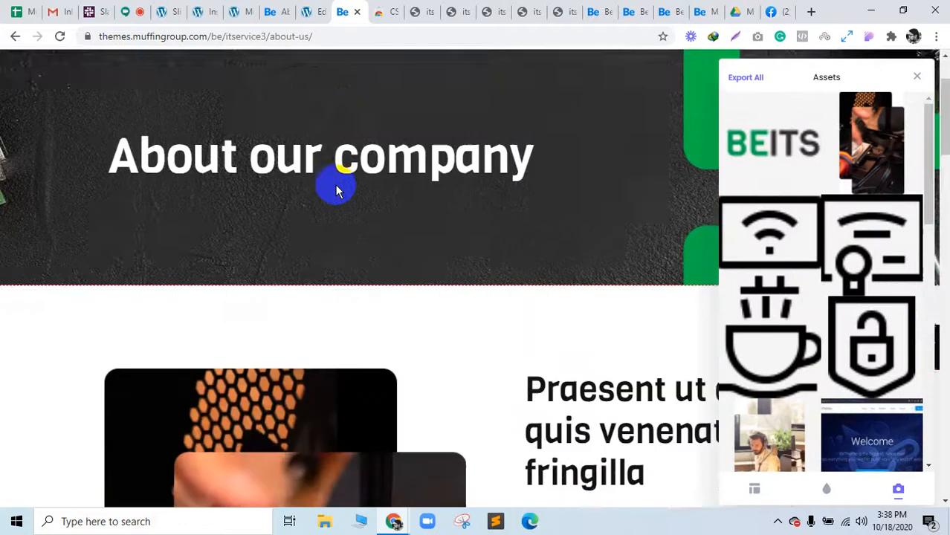
scroll(334, 184, up, 4)
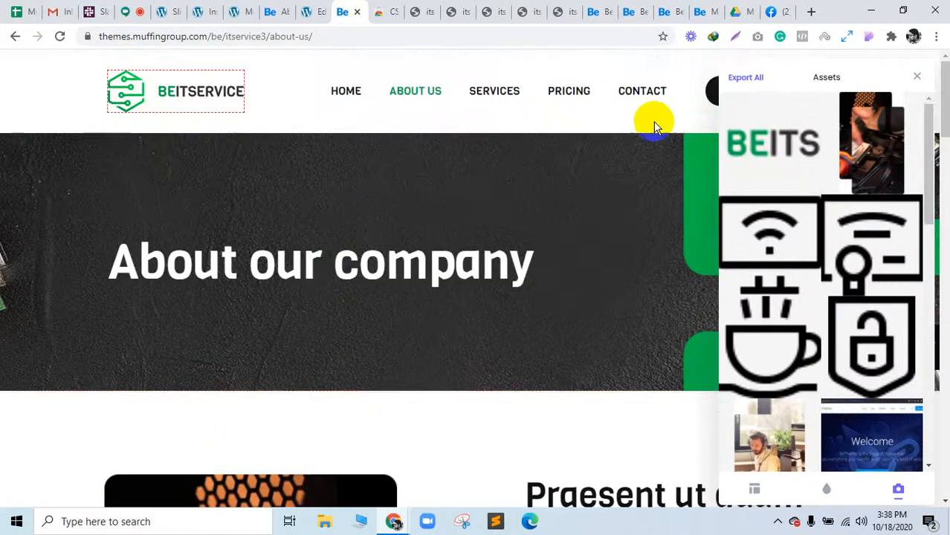
click(146, 78)
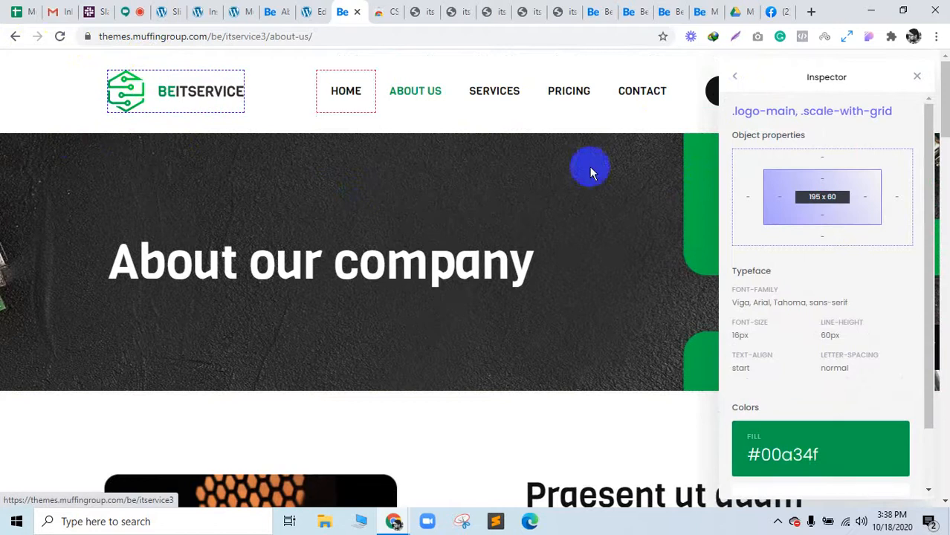
scroll(795, 238, down, 2)
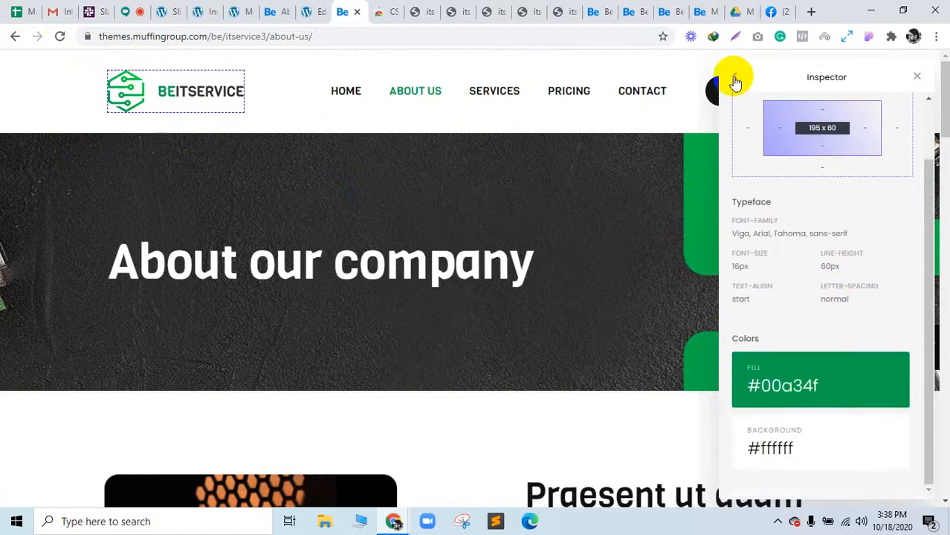
click(735, 80)
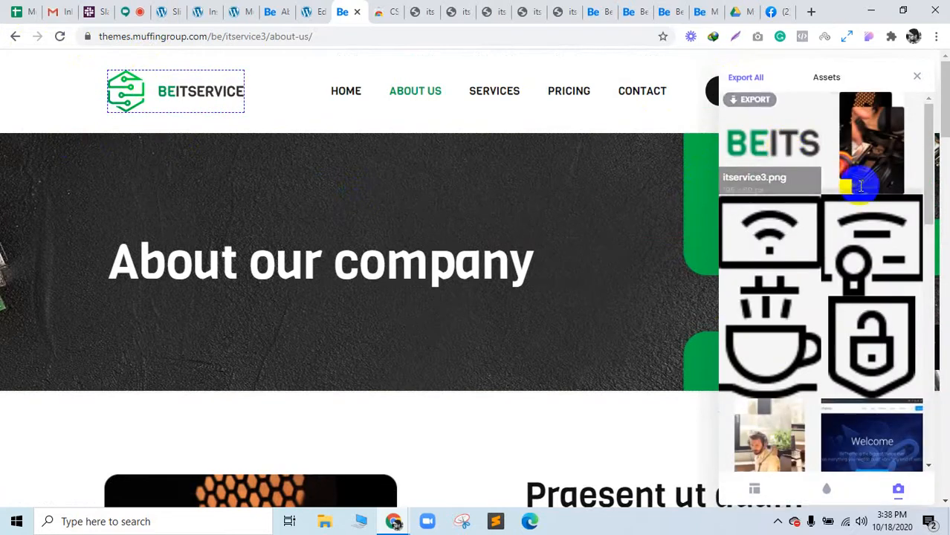
Export itservice3-subheader.jpg from the assets list and return to the WordPress editor
scroll(690, 206, down, 1)
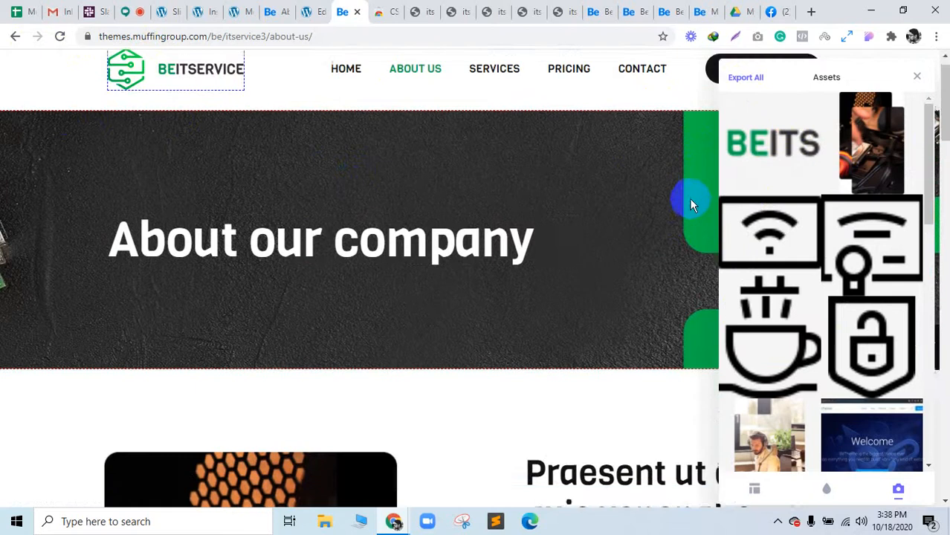
scroll(712, 207, up, 1)
scroll(874, 212, down, 5)
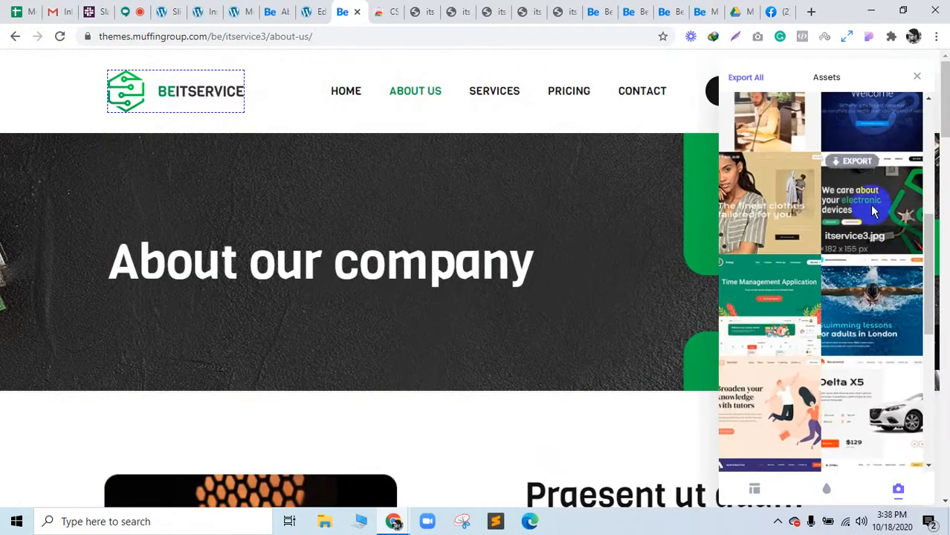
scroll(893, 329, down, 3)
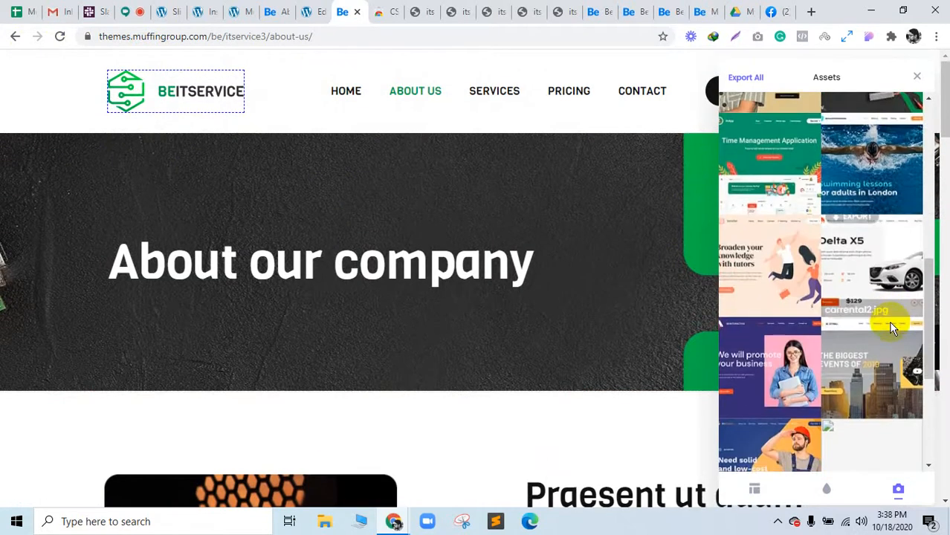
scroll(890, 326, down, 1)
scroll(885, 315, up, 3)
scroll(818, 364, down, 6)
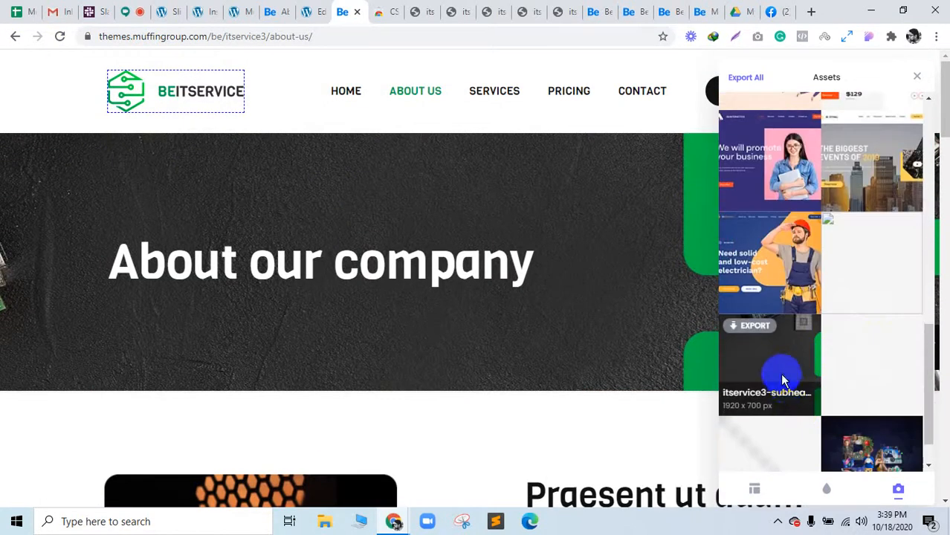
click(751, 329)
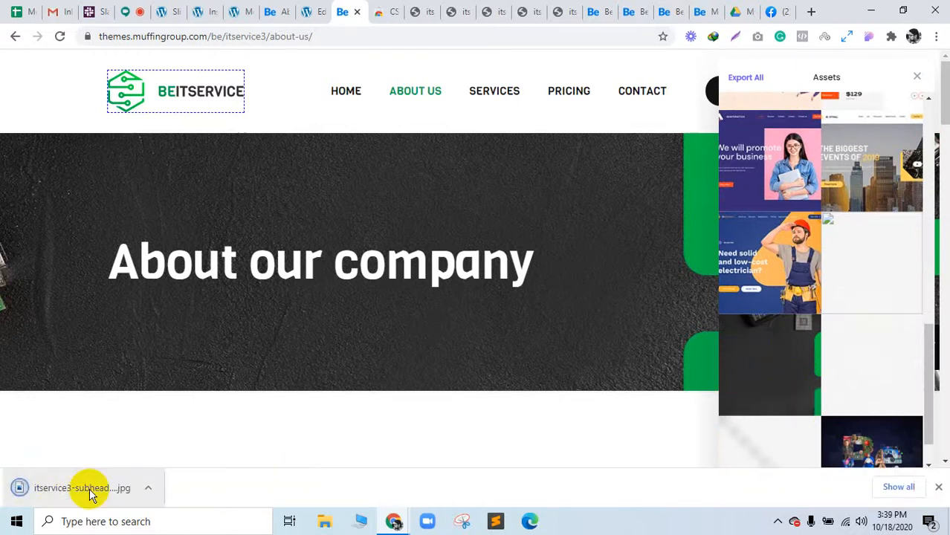
click(317, 11)
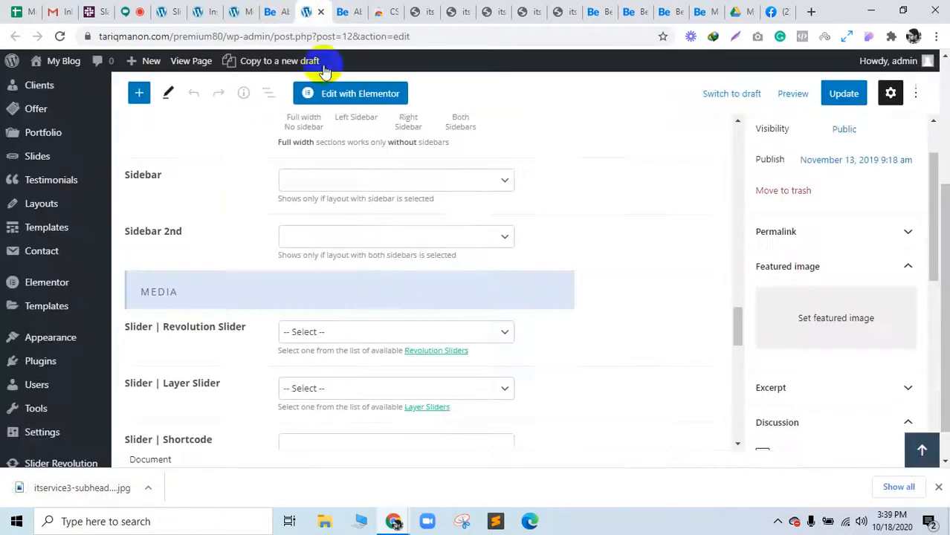
Upload itservice3-subheader.jpg through the Subheader | Image Browse dialog and select it for the About page
scroll(442, 215, up, 2)
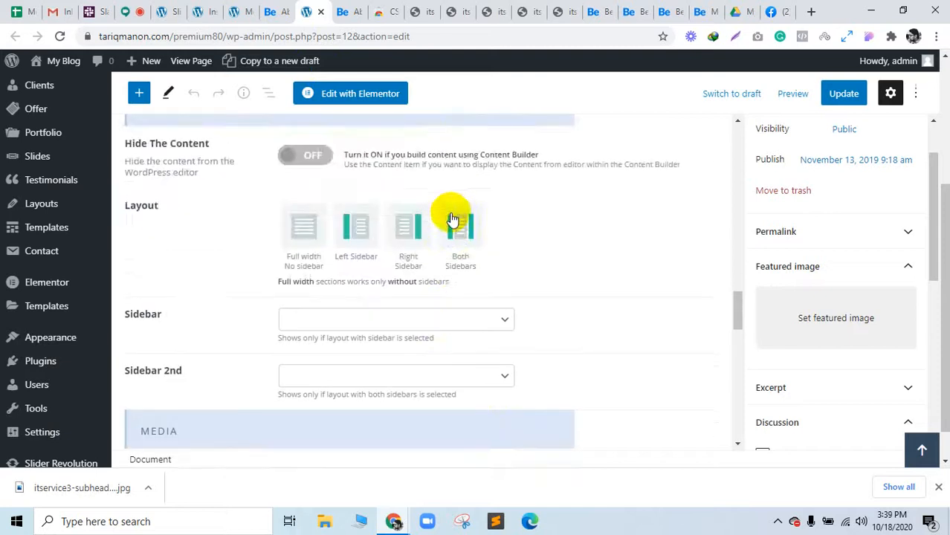
scroll(450, 223, down, 4)
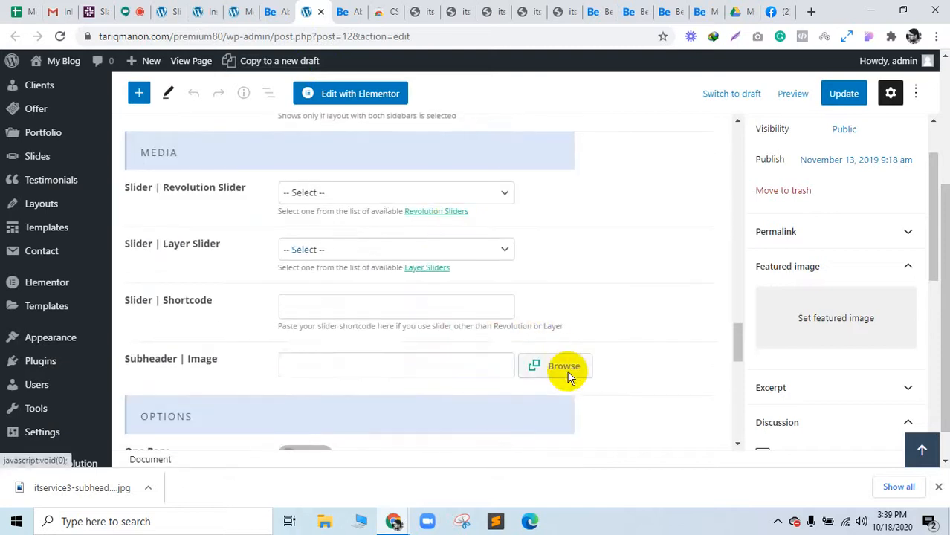
click(565, 366)
drag(80, 490, 239, 262)
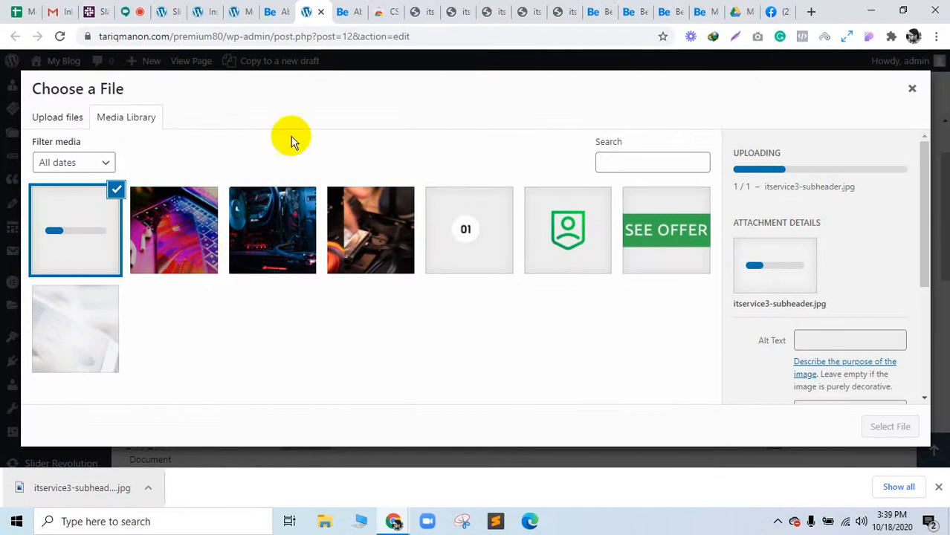
click(287, 6)
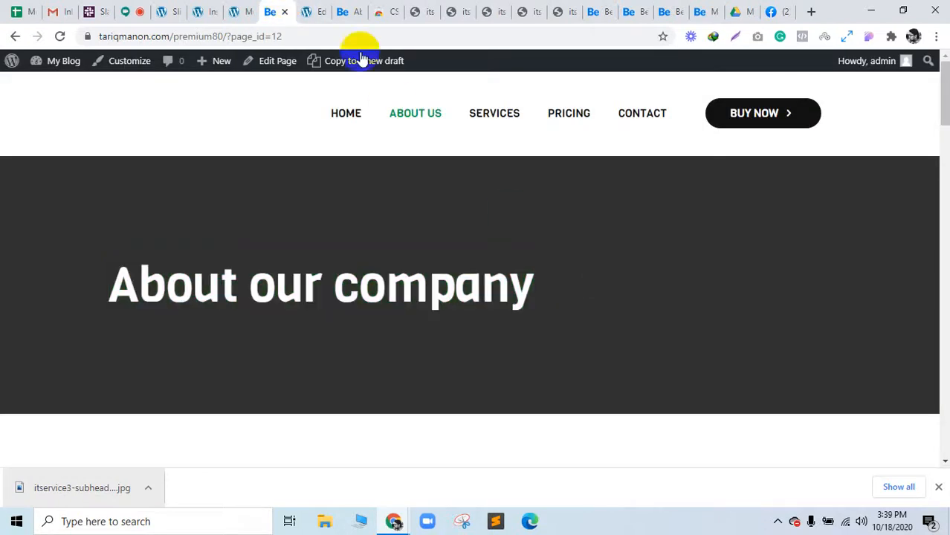
click(317, 6)
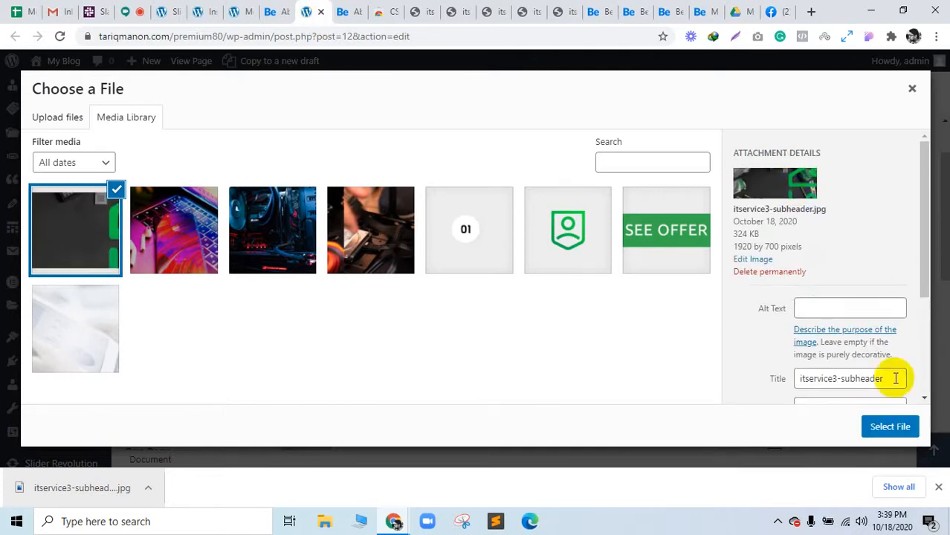
click(897, 429)
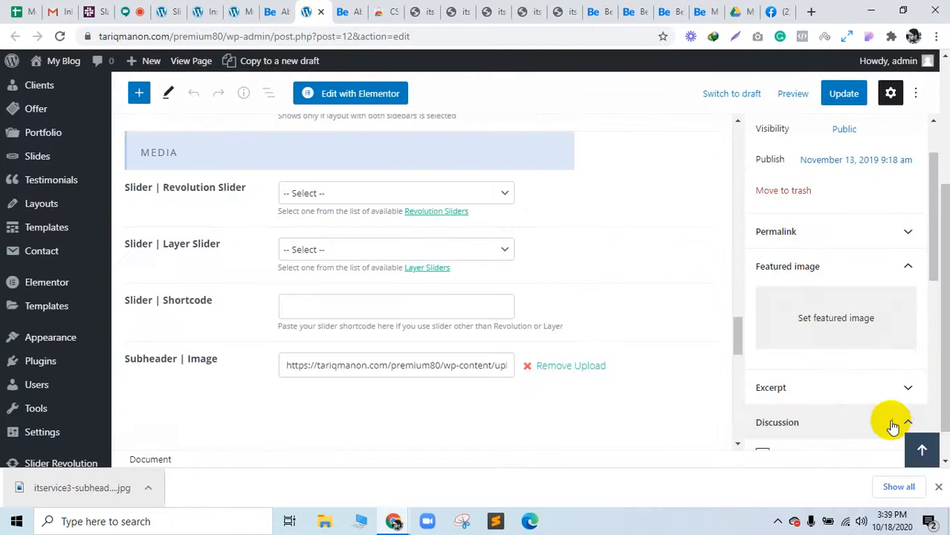
scroll(648, 346, down, 2)
Update the About page and reload it live to confirm the circuit-board subheader background
scroll(648, 346, up, 2)
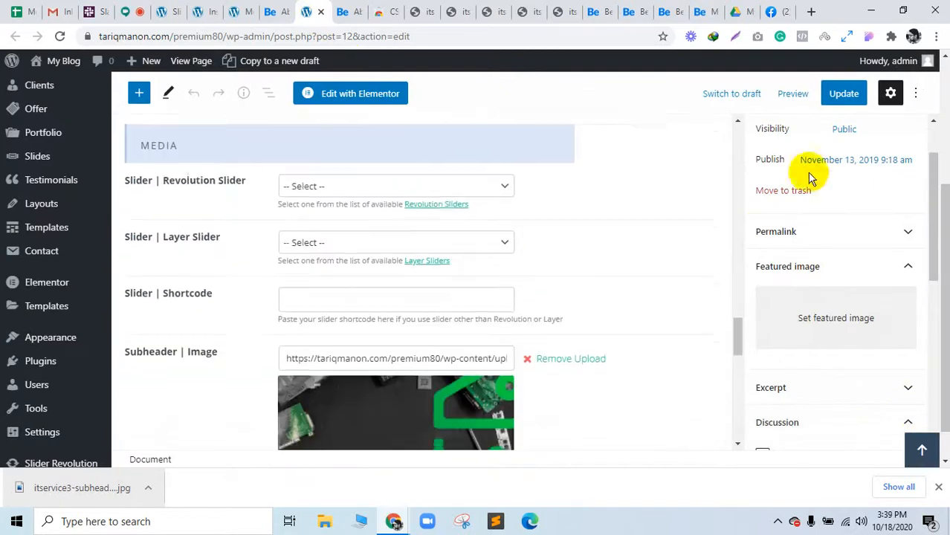
click(842, 94)
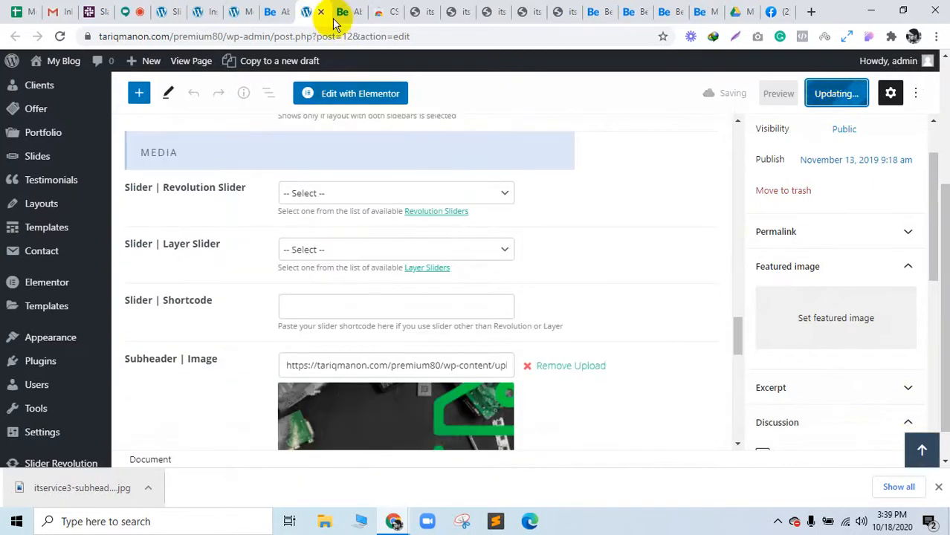
click(272, 11)
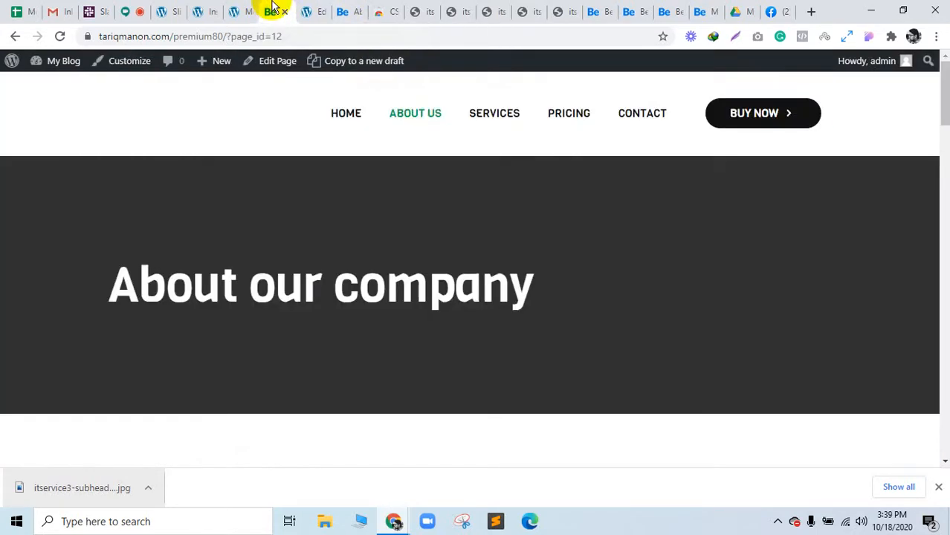
click(60, 39)
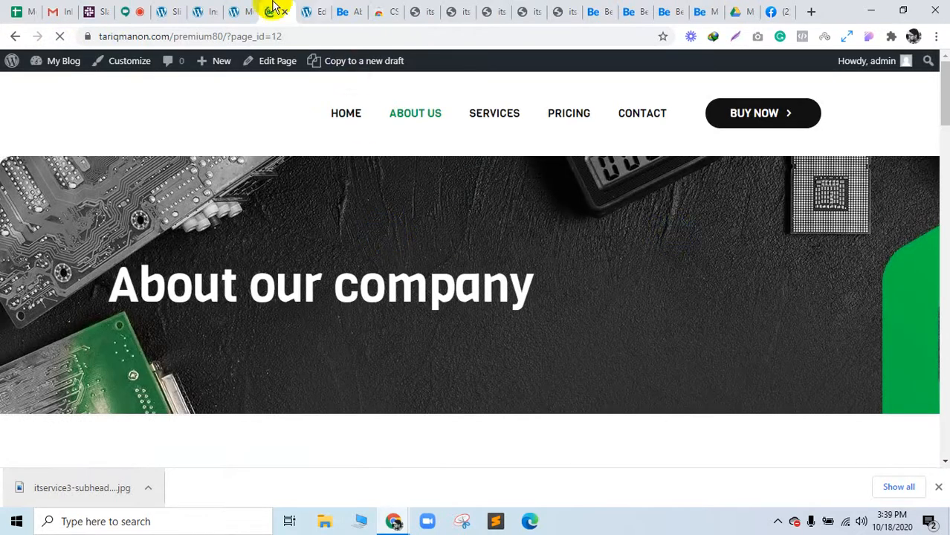
click(238, 8)
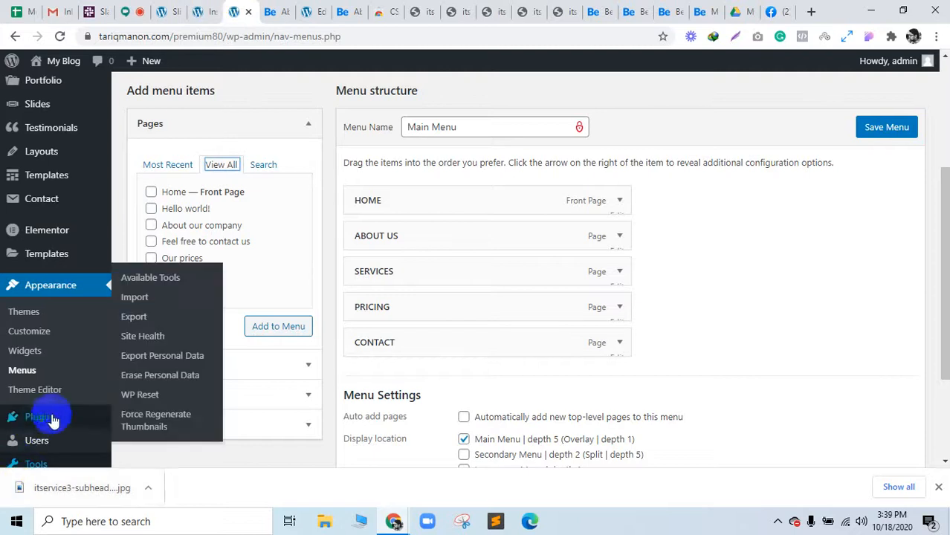
Choose the Post name permalink structure under Settings > Permalinks
scroll(46, 416, down, 3)
mouse_move(41, 400)
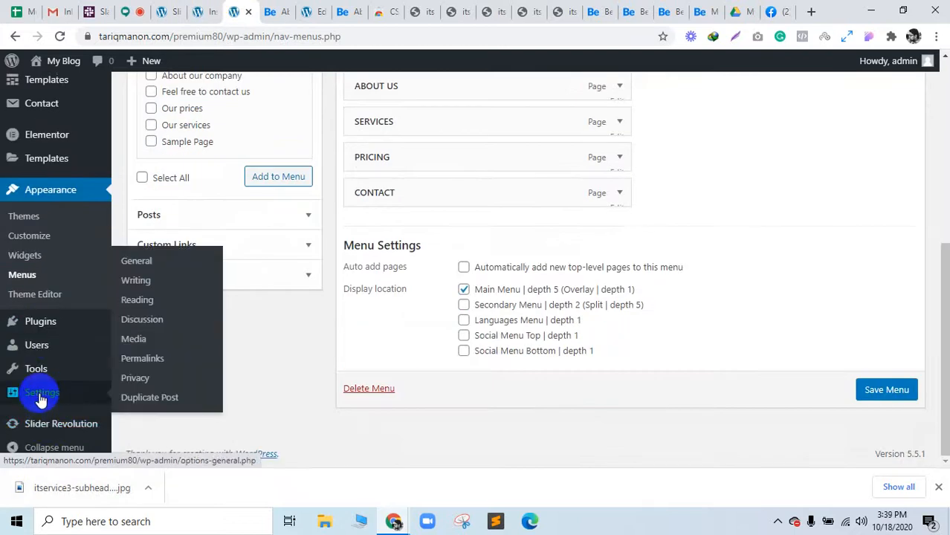
click(145, 364)
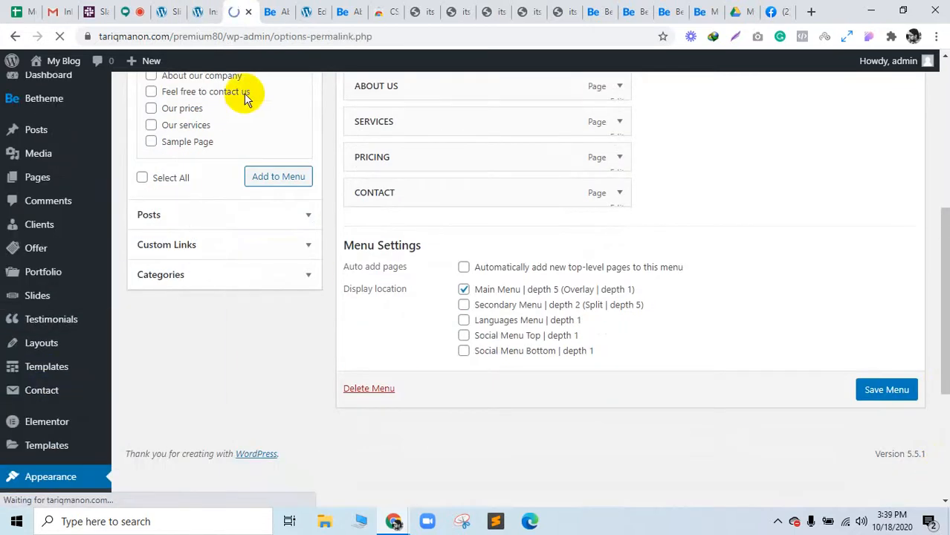
scroll(223, 314, down, 5)
scroll(153, 178, up, 1)
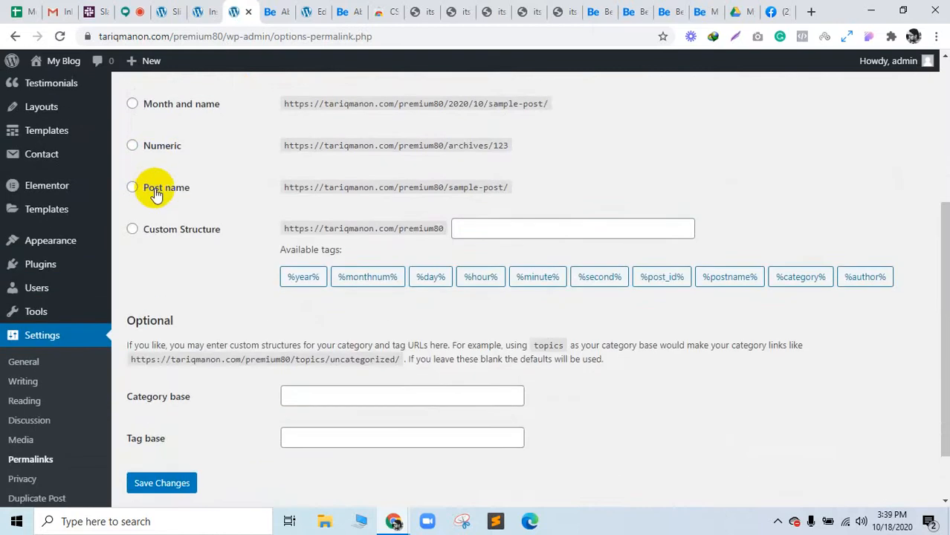
click(155, 194)
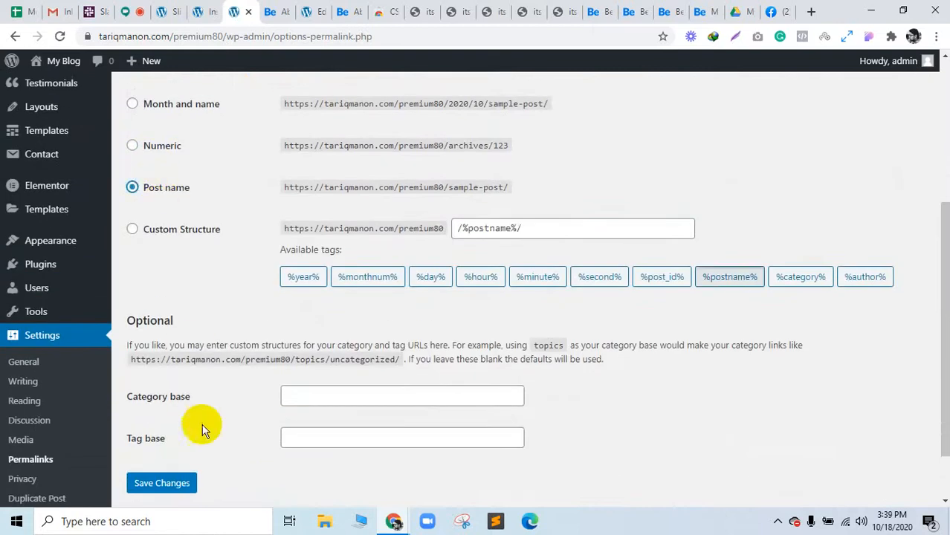
Compare the demo and rebuilt About Us pages, then return to the Google Meet call
click(338, 11)
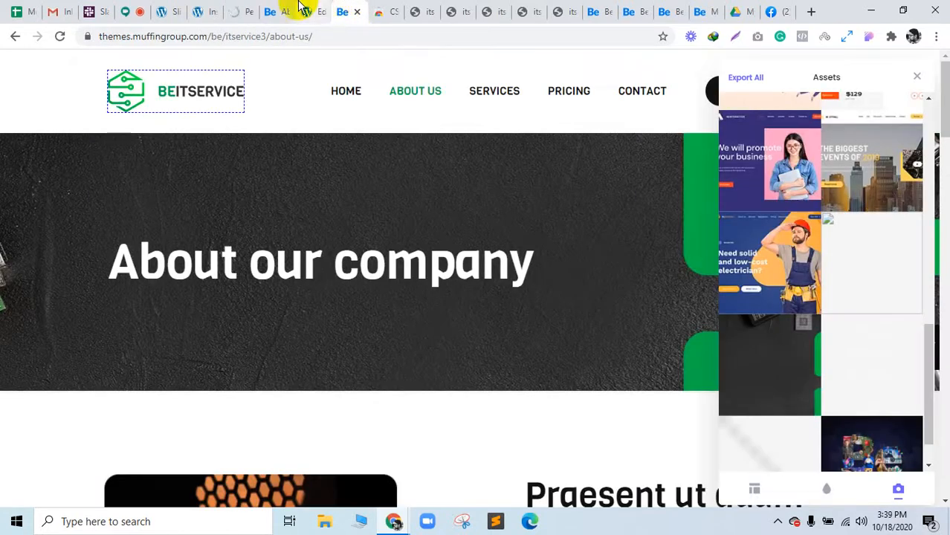
click(285, 9)
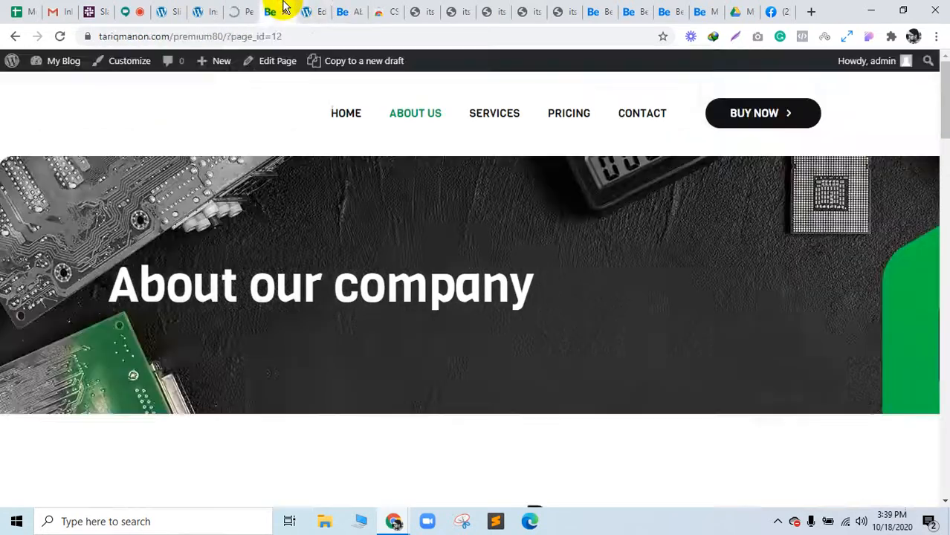
click(138, 9)
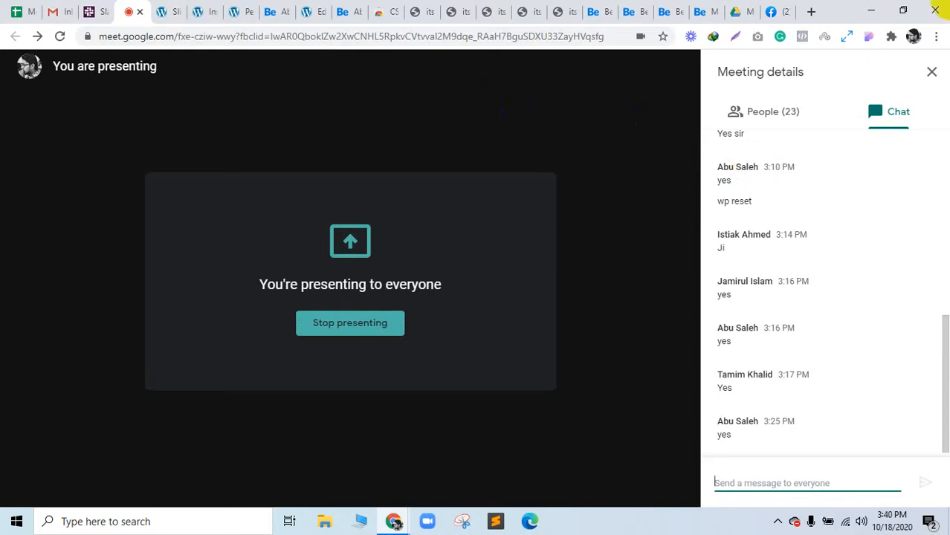
Load elegantwindowsanddoorsinc.com in a new tab beside the Meet call and scroll through its page
click(812, 12)
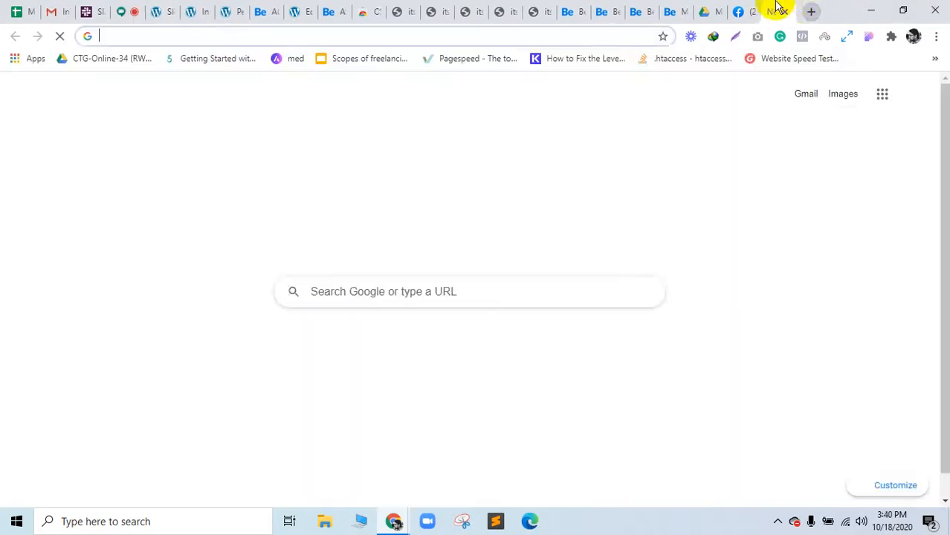
drag(777, 11, 171, 7)
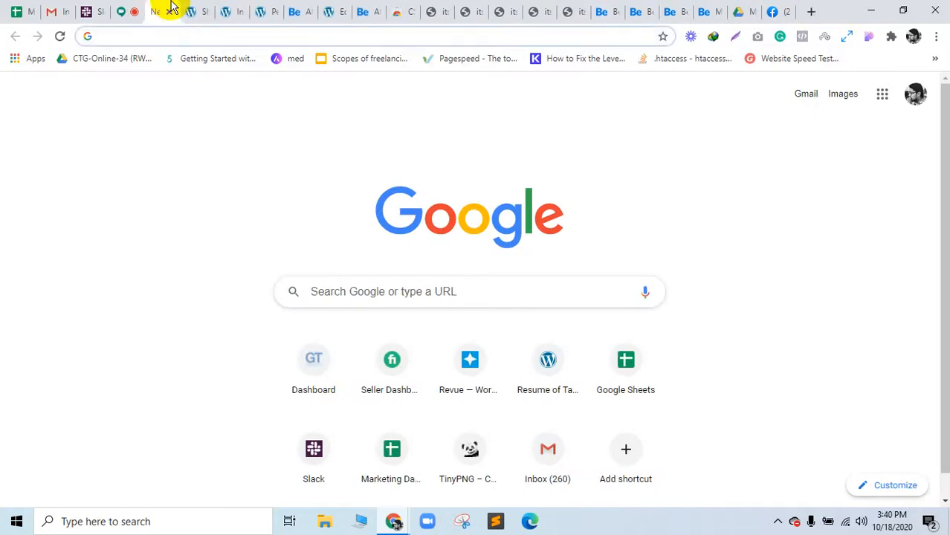
text(elegantwindowsanddoorsinc.com)
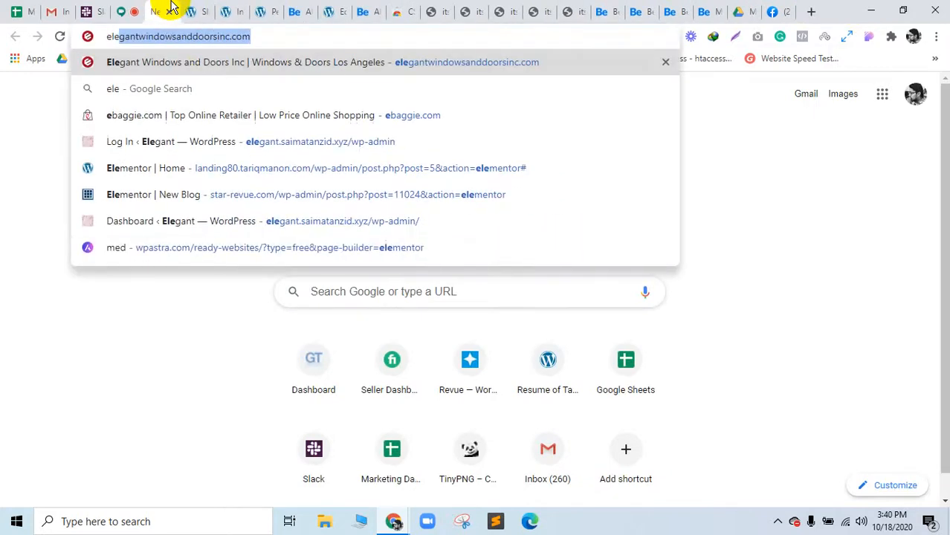
click(238, 69)
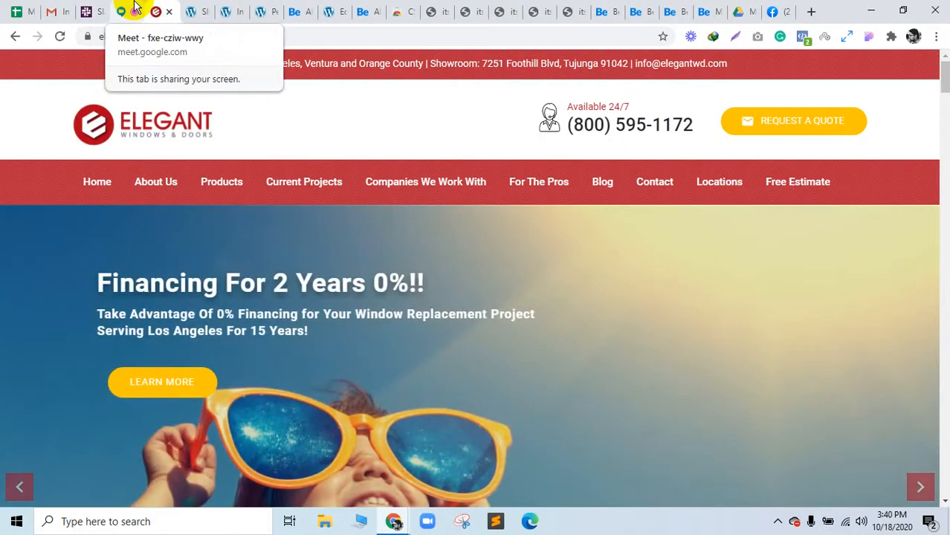
click(136, 9)
click(160, 9)
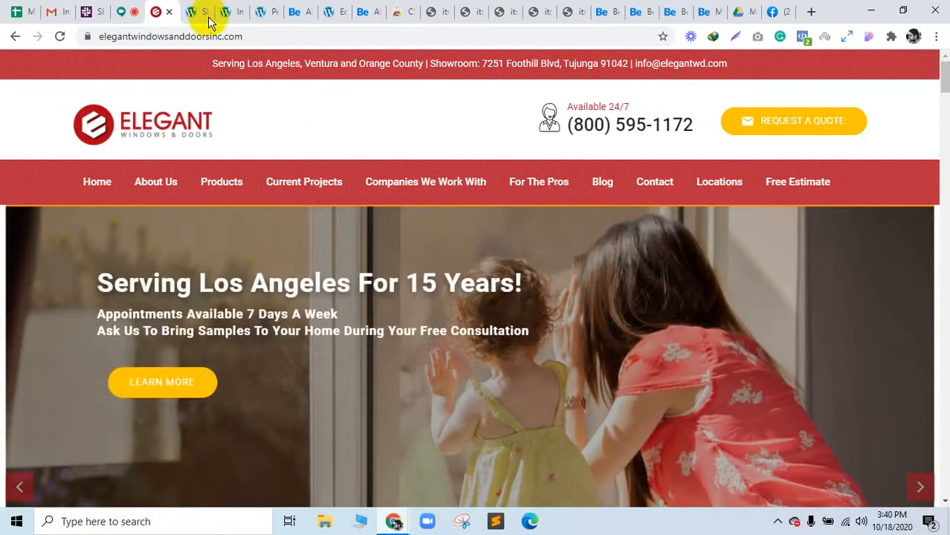
click(128, 9)
click(160, 9)
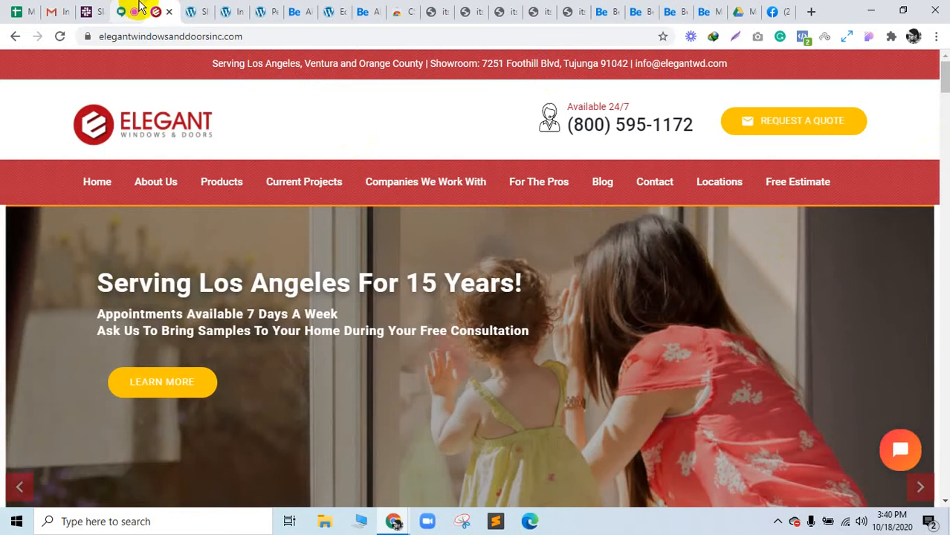
scroll(503, 356, down, 12)
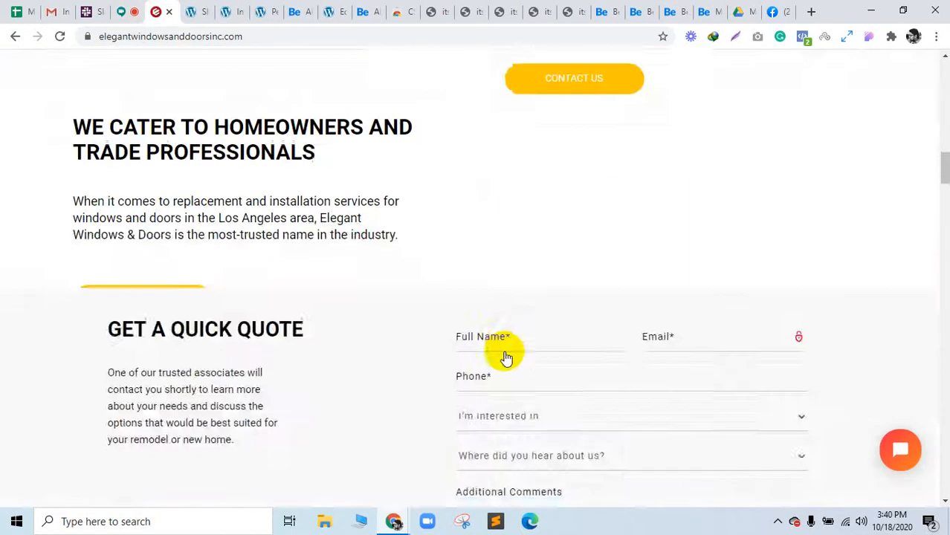
scroll(506, 358, down, 20)
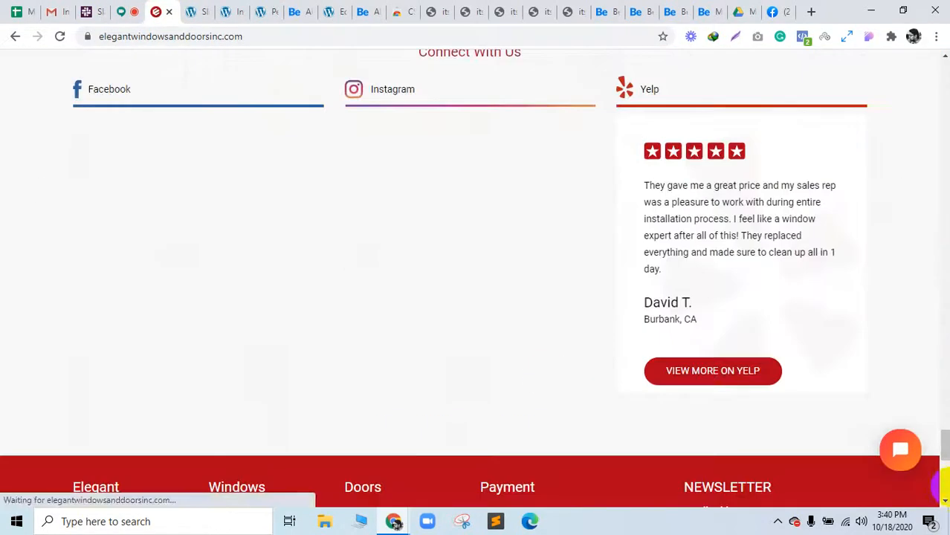
drag(941, 446, 940, 33)
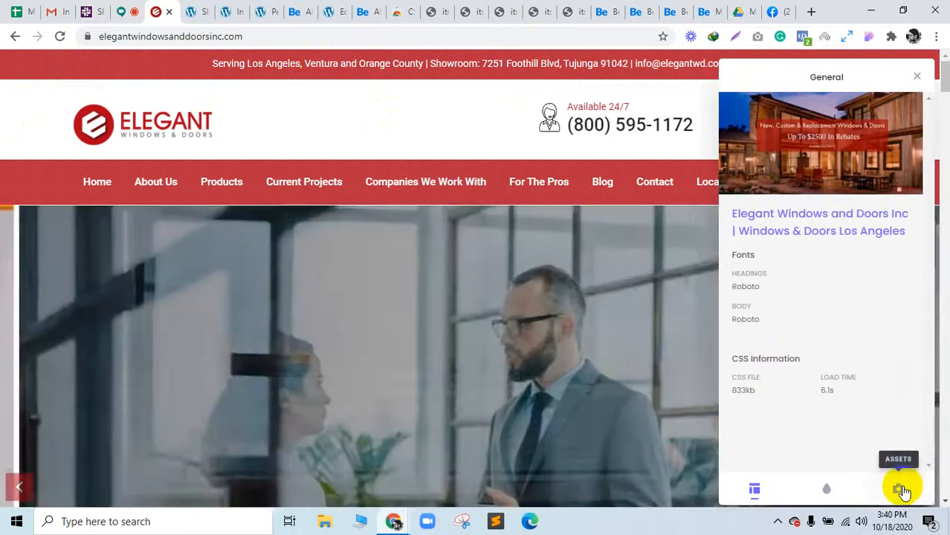
Browse the demo site's image assets in CSS Peeper's Assets tab
click(899, 489)
scroll(855, 174, down, 20)
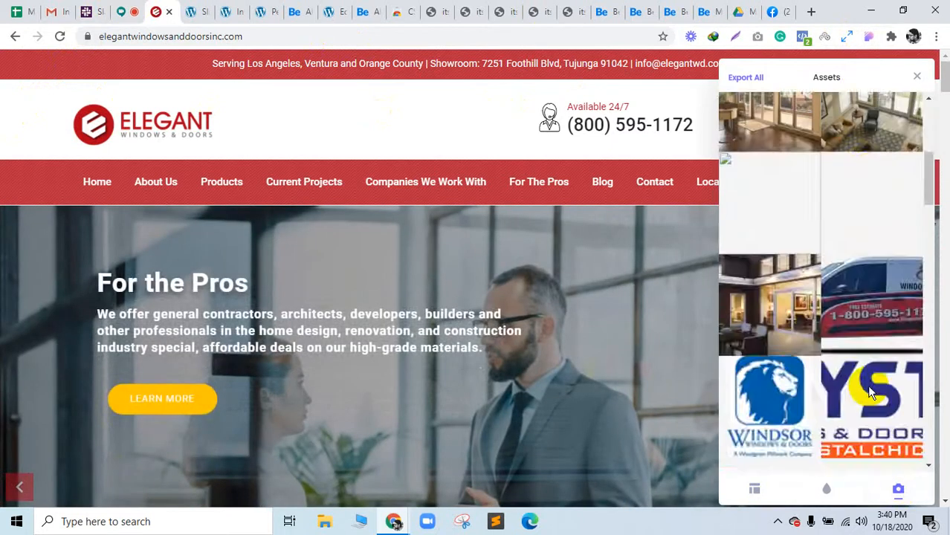
scroll(758, 275, up, 20)
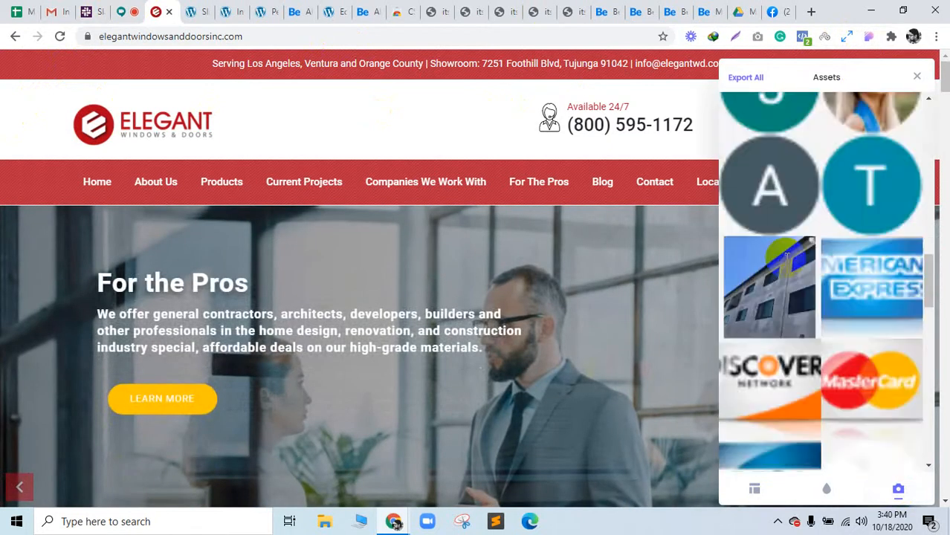
Inspect the Elegant logo's size, typeface and fill and background colours, then return to Google Meet
click(161, 135)
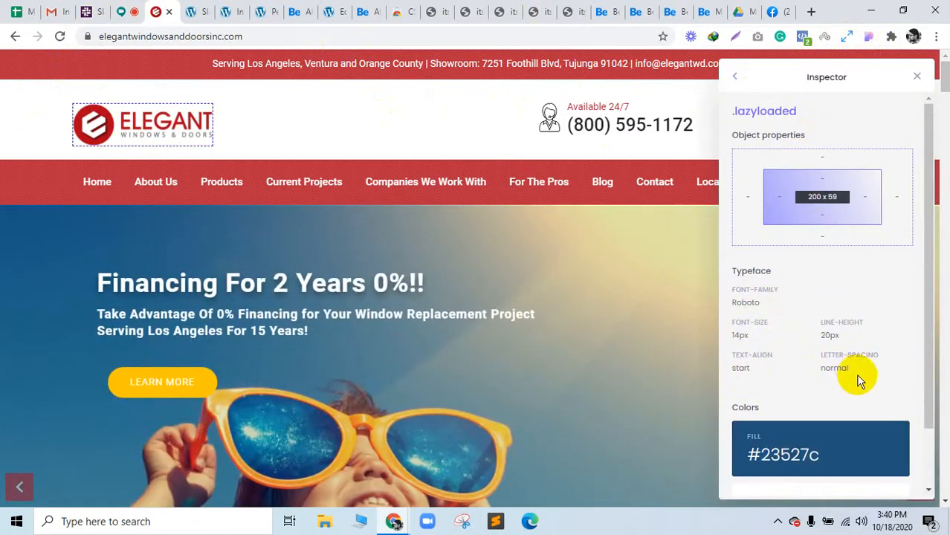
scroll(861, 381, down, 1)
scroll(838, 350, down, 9)
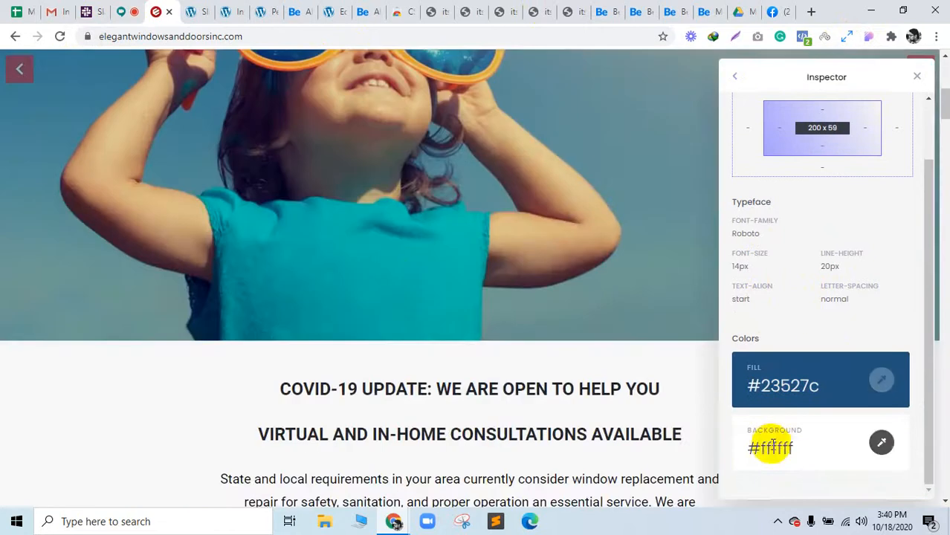
scroll(435, 290, up, 9)
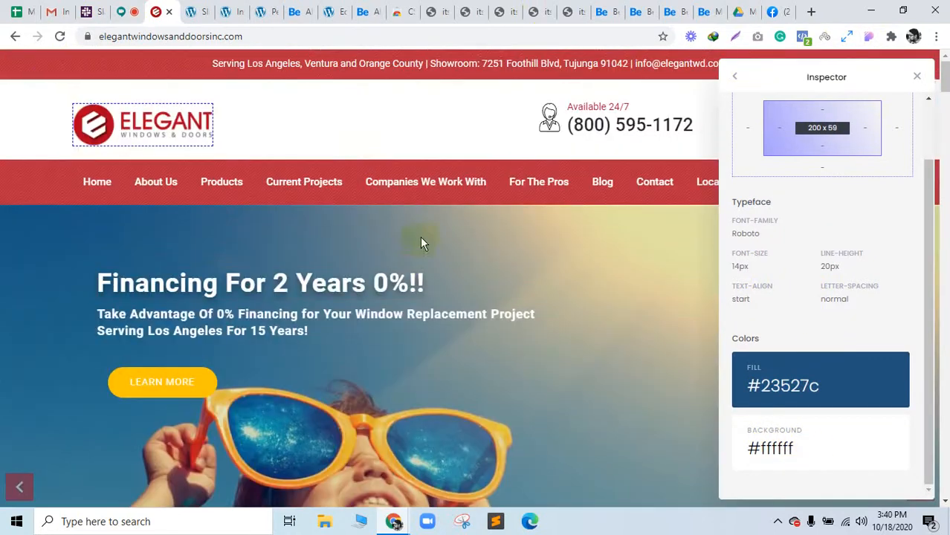
click(130, 11)
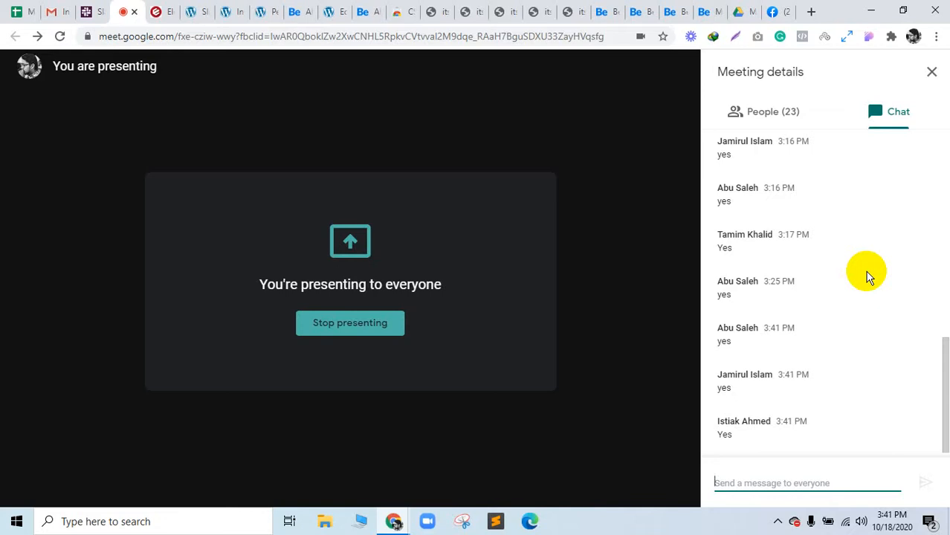
click(401, 11)
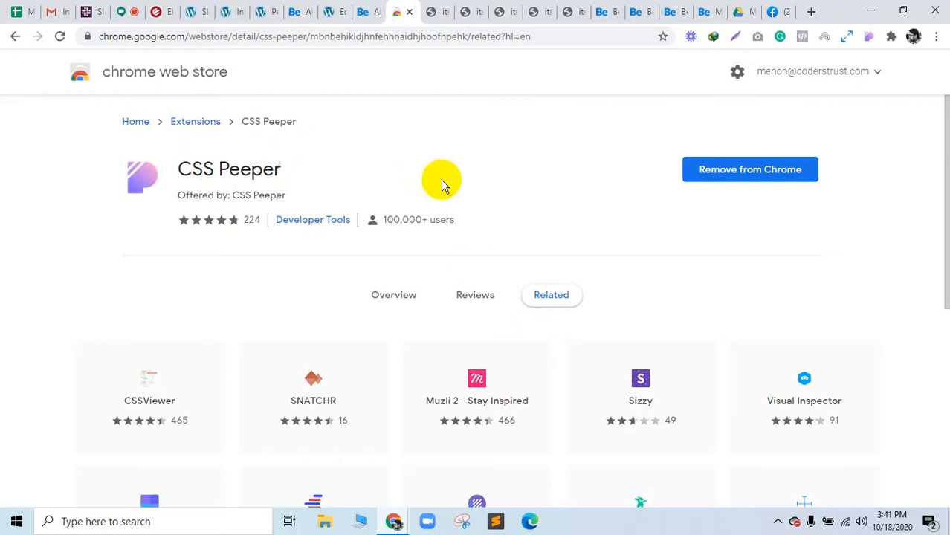
click(170, 9)
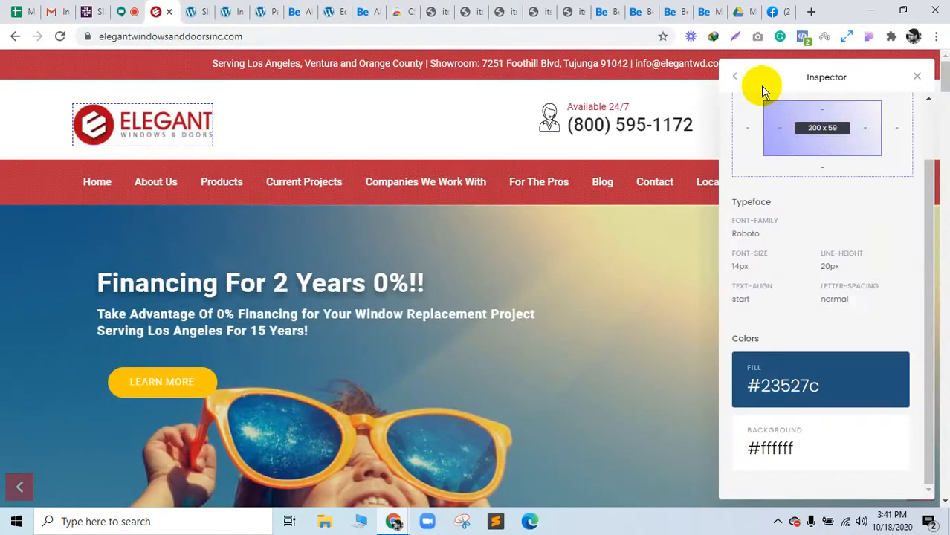
scroll(792, 342, up, 2)
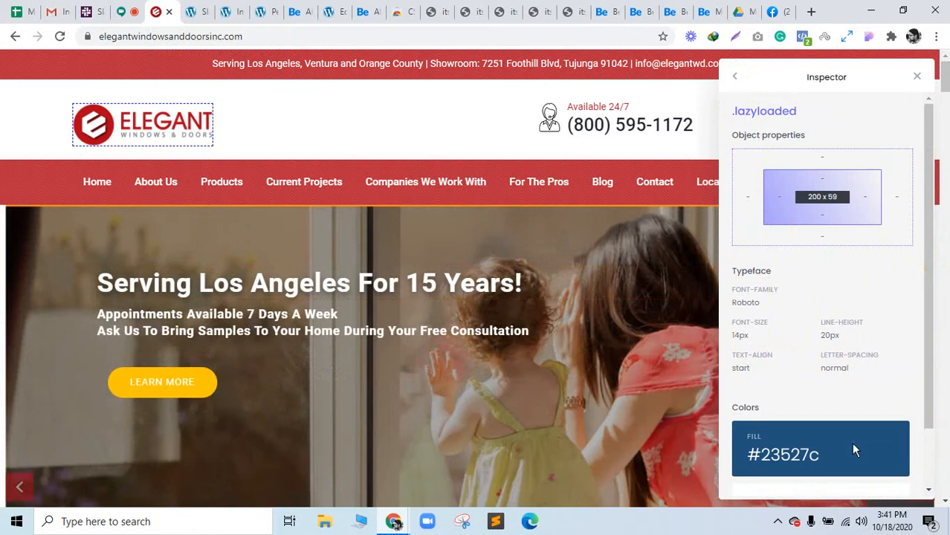
click(735, 77)
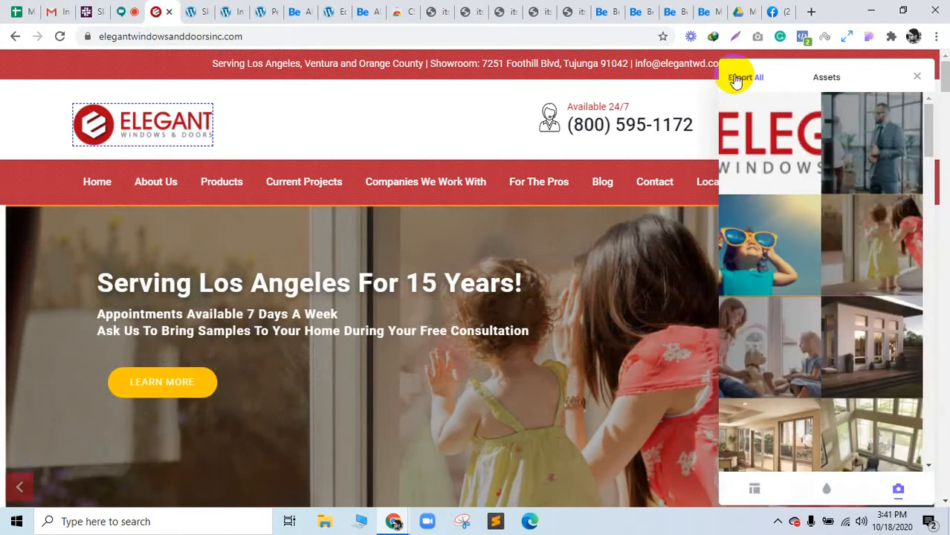
mouse_move(757, 257)
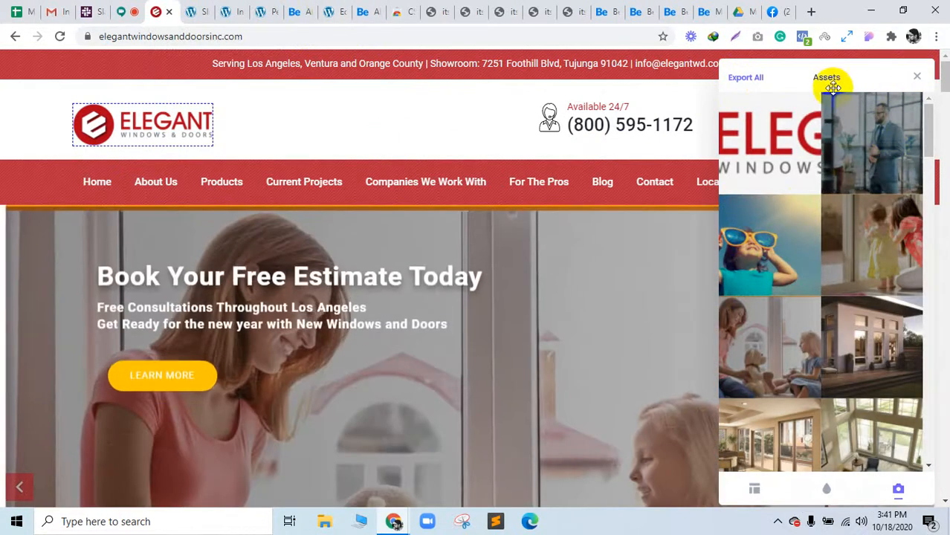
click(130, 11)
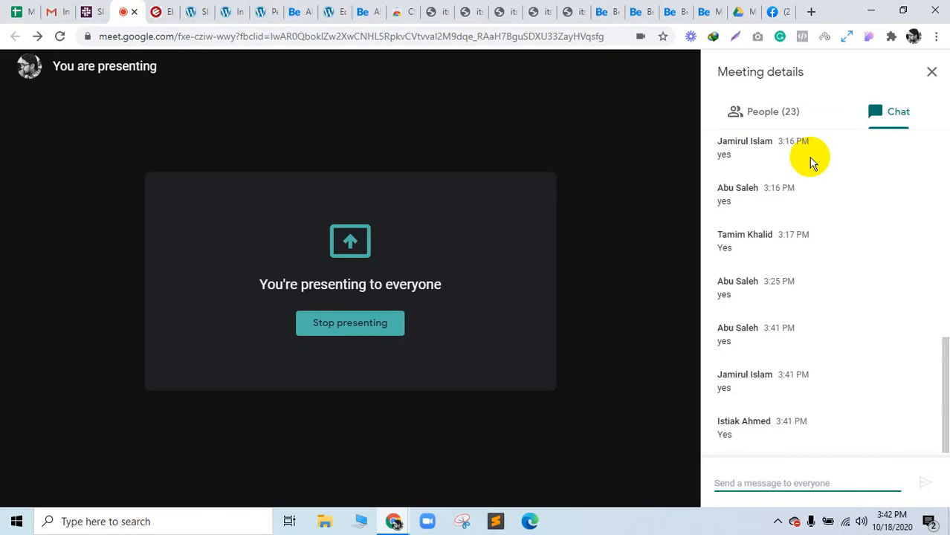
Look through the open WordPress admin tabs and the live About Us page
click(199, 10)
click(225, 10)
click(261, 11)
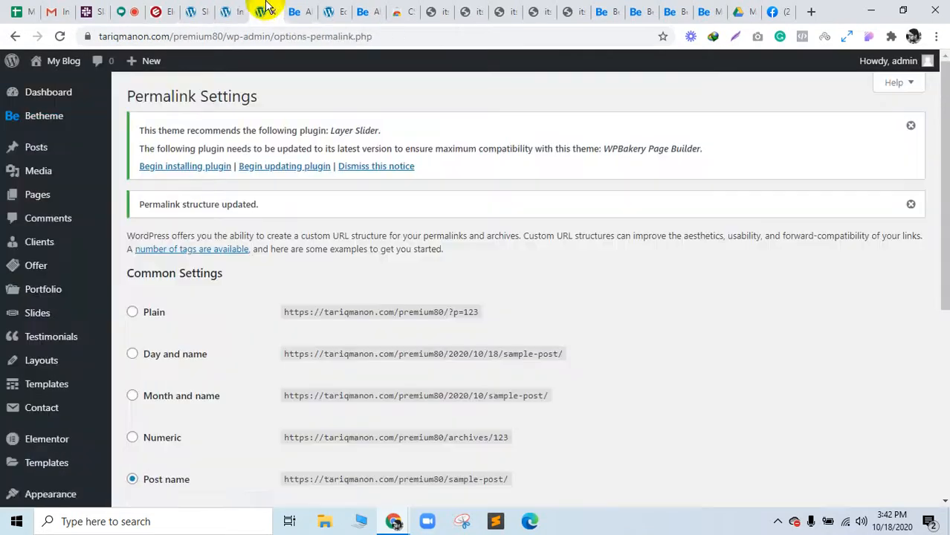
click(294, 10)
scroll(414, 345, down, 4)
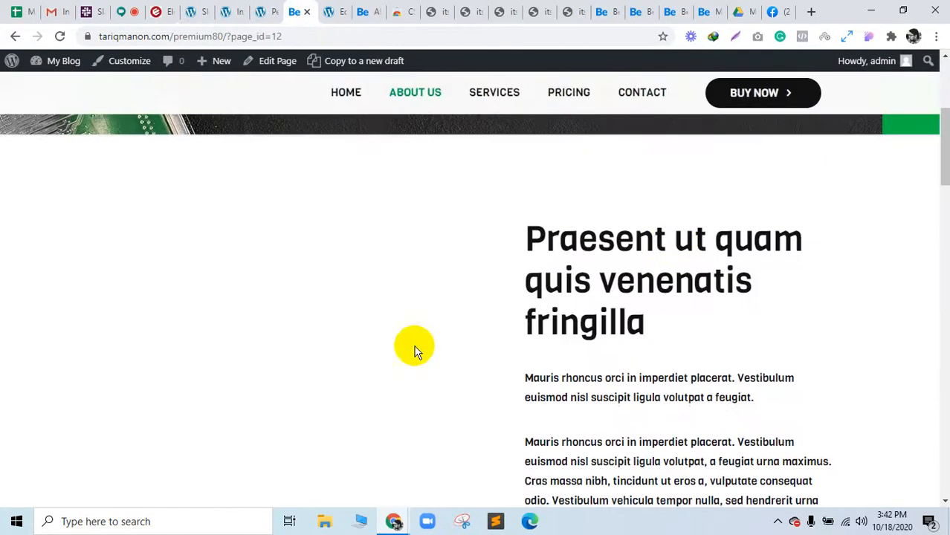
Replace the About Us image item's picture with the fourth image in the media library
click(330, 12)
scroll(461, 268, down, 10)
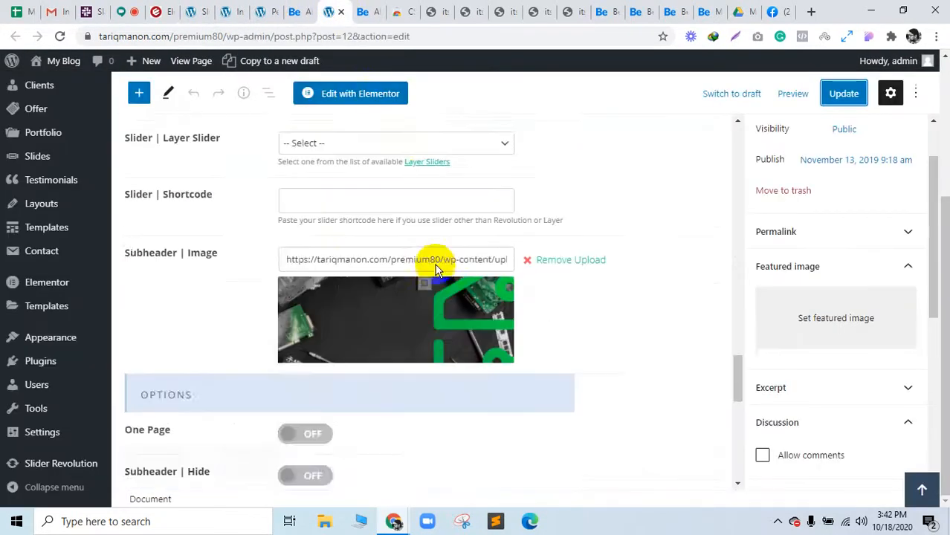
scroll(525, 275, up, 10)
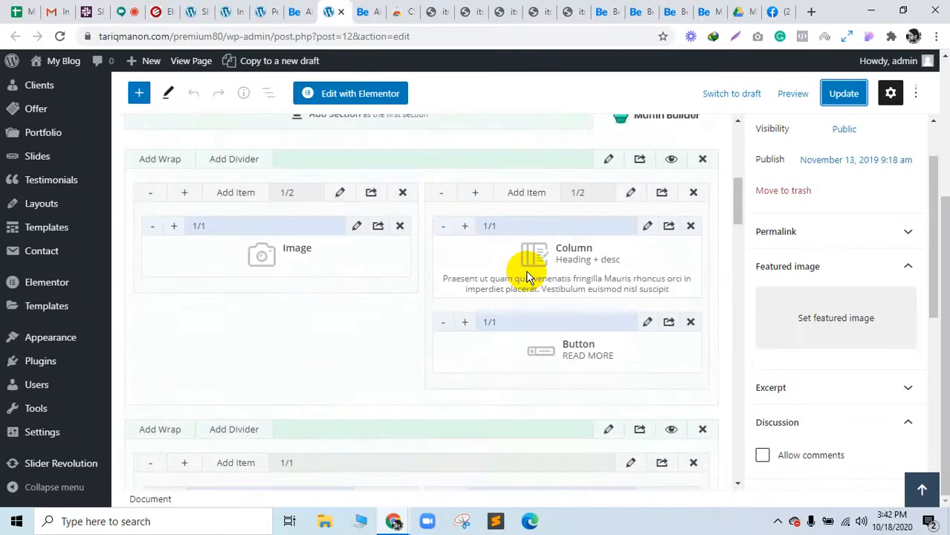
click(355, 367)
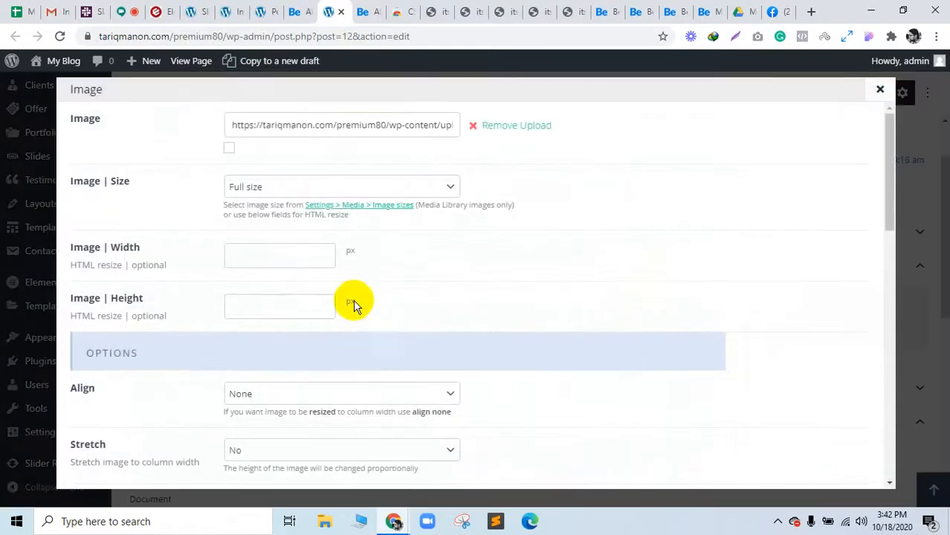
click(509, 133)
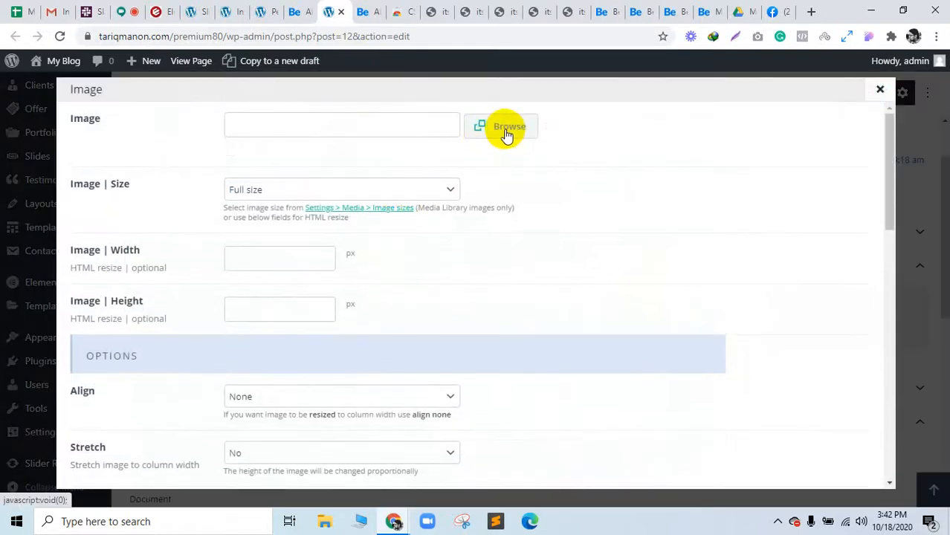
click(503, 128)
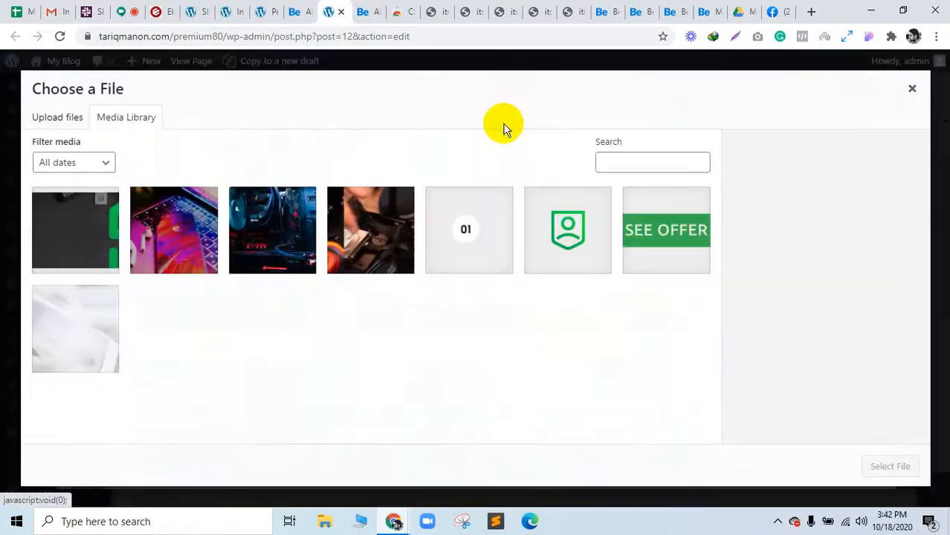
click(365, 251)
click(889, 467)
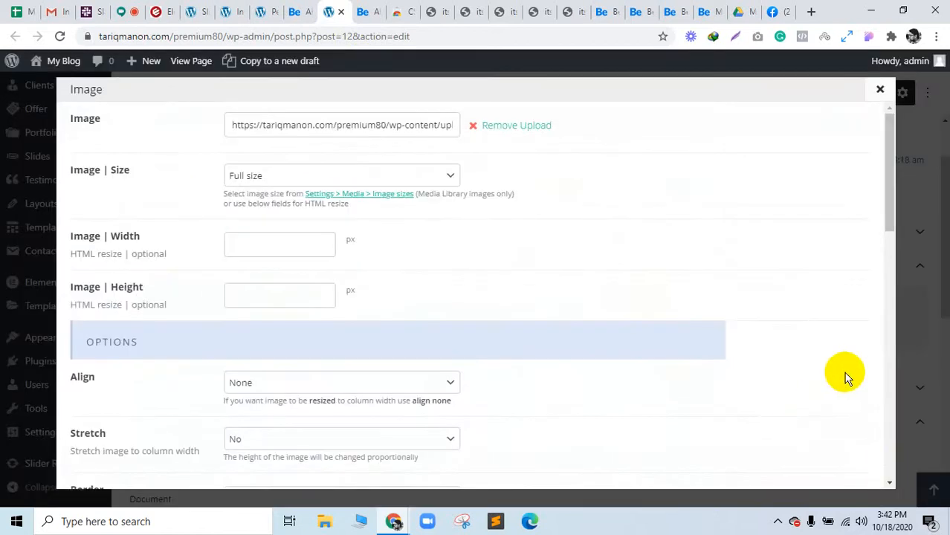
scroll(844, 376, down, 10)
Save the image item, then compare the demo and rebuilt About Us pages side by side
click(815, 465)
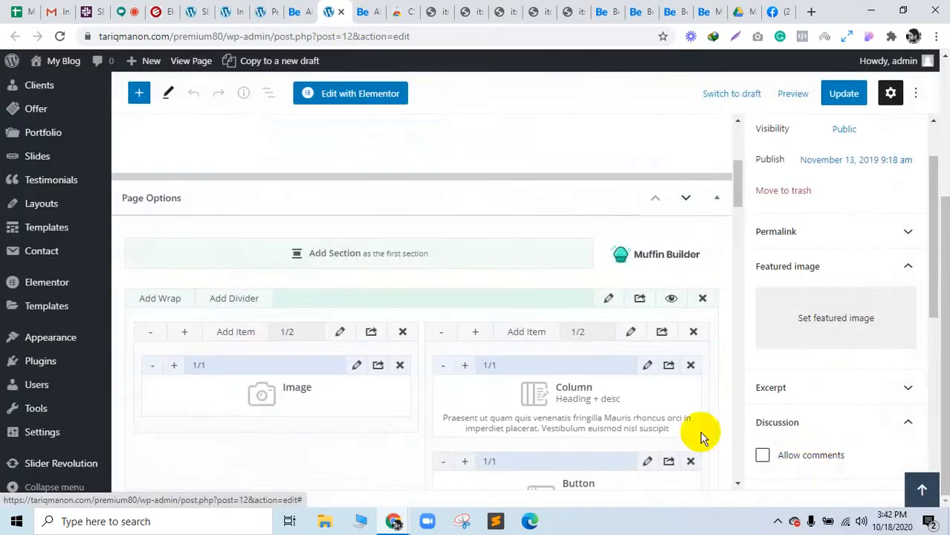
click(377, 9)
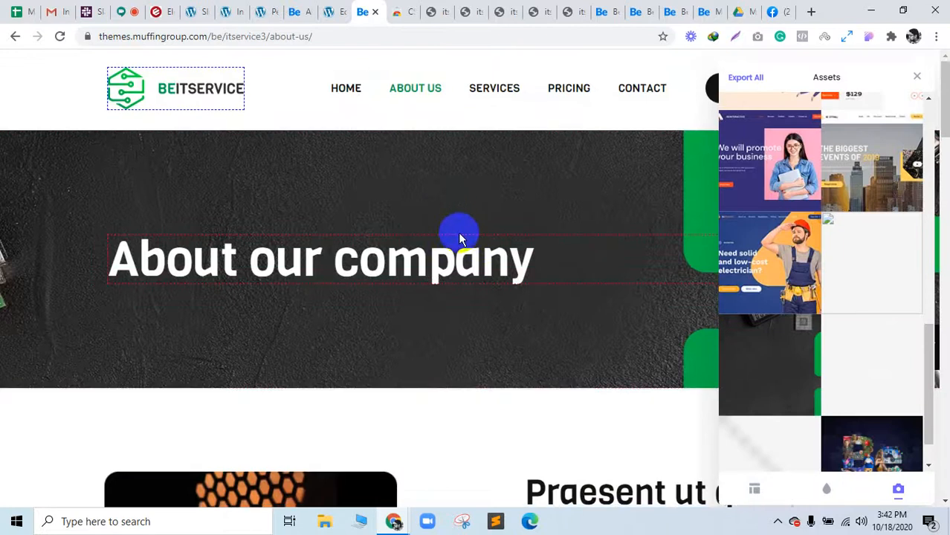
scroll(458, 234, down, 10)
scroll(459, 233, down, 8)
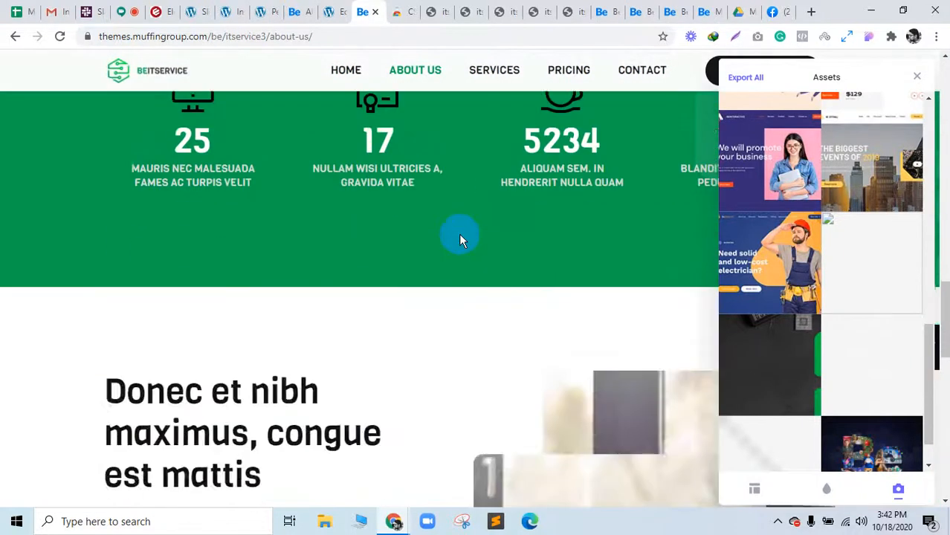
scroll(245, 221, up, 2)
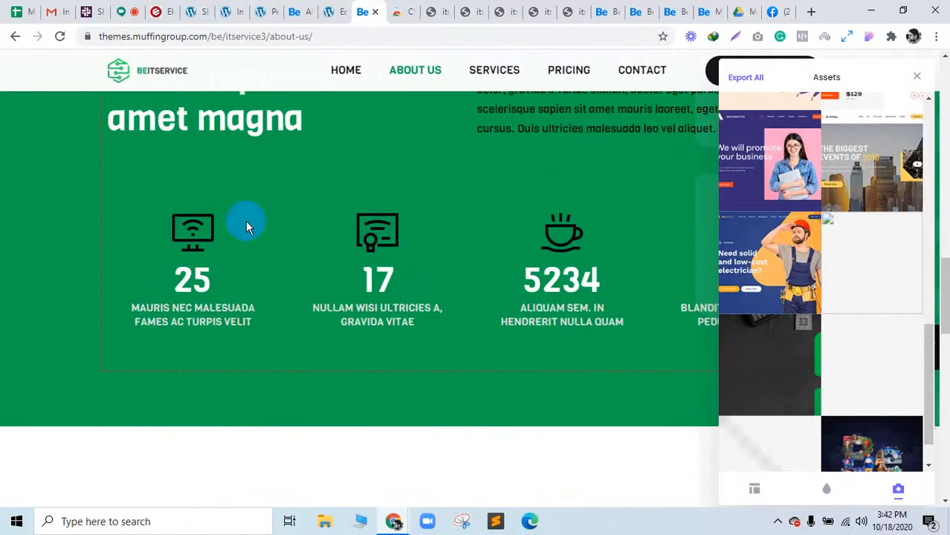
click(297, 11)
scroll(360, 191, up, 5)
scroll(367, 211, down, 5)
scroll(366, 215, up, 3)
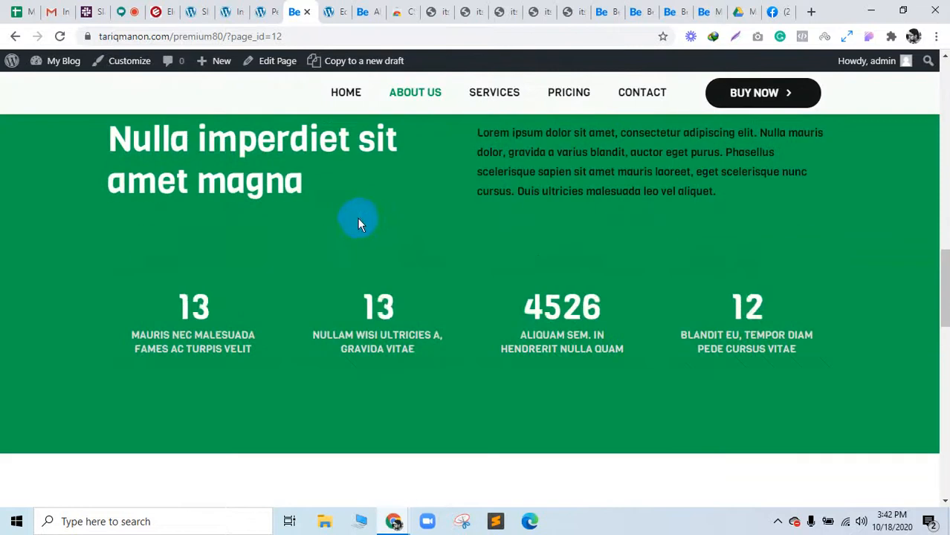
click(349, 11)
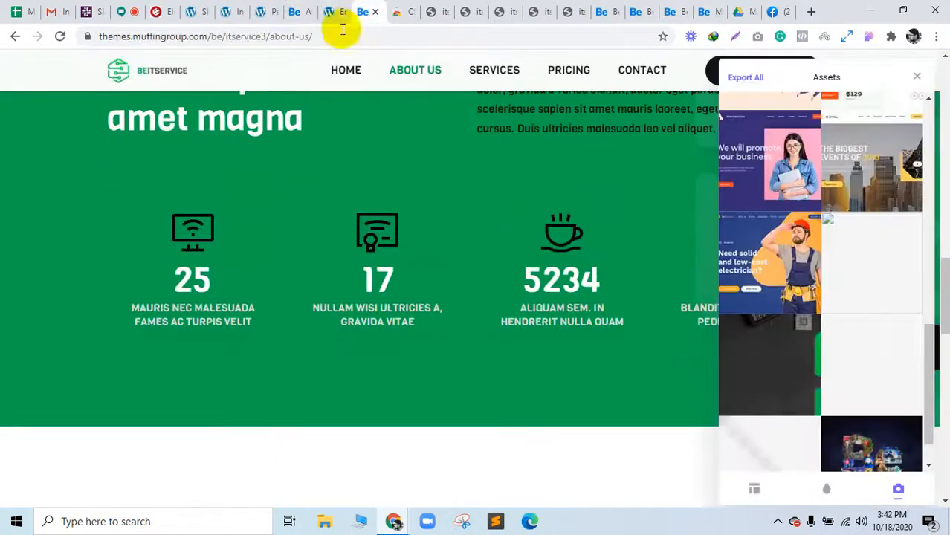
click(296, 9)
click(366, 11)
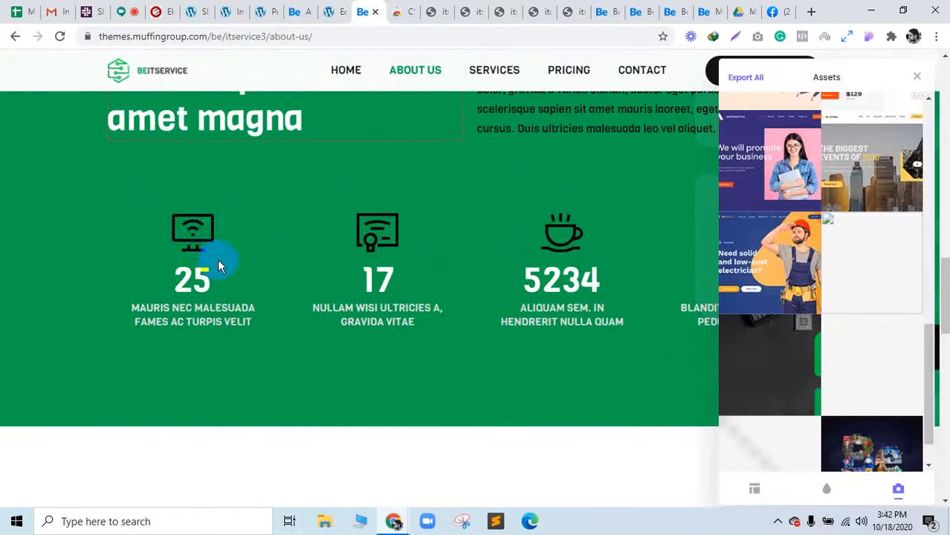
Export the demo's wifi monitor counter icon as itservice3-about-icon1.png through CSS Peeper
click(197, 234)
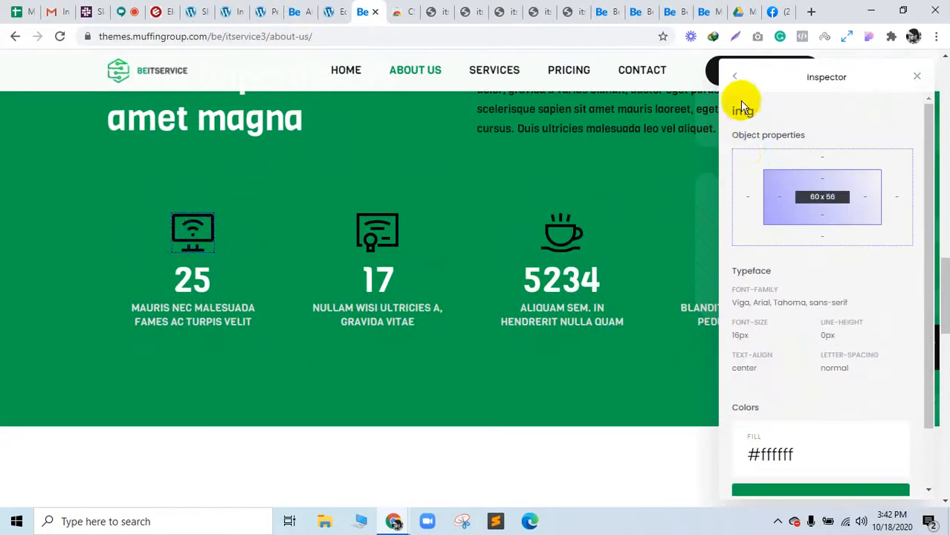
scroll(788, 297, down, 1)
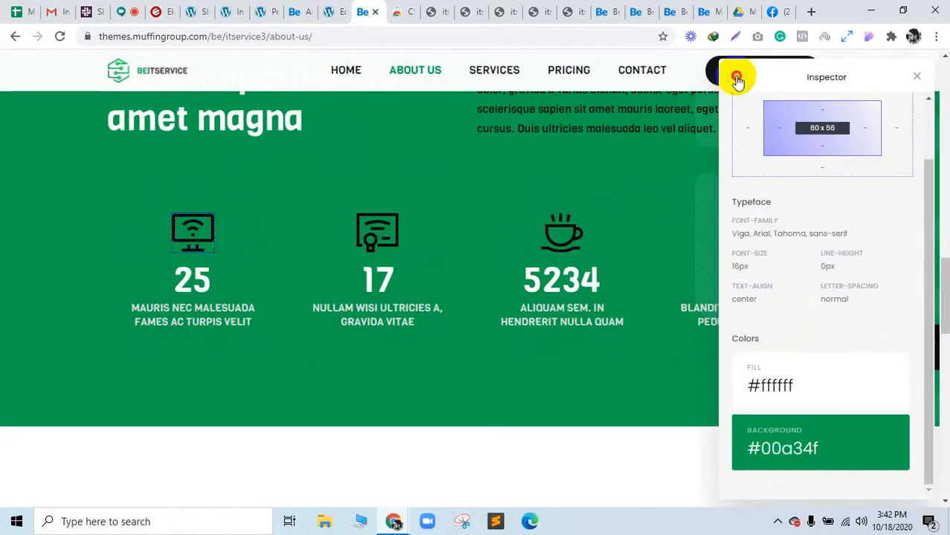
click(735, 77)
mouse_move(847, 310)
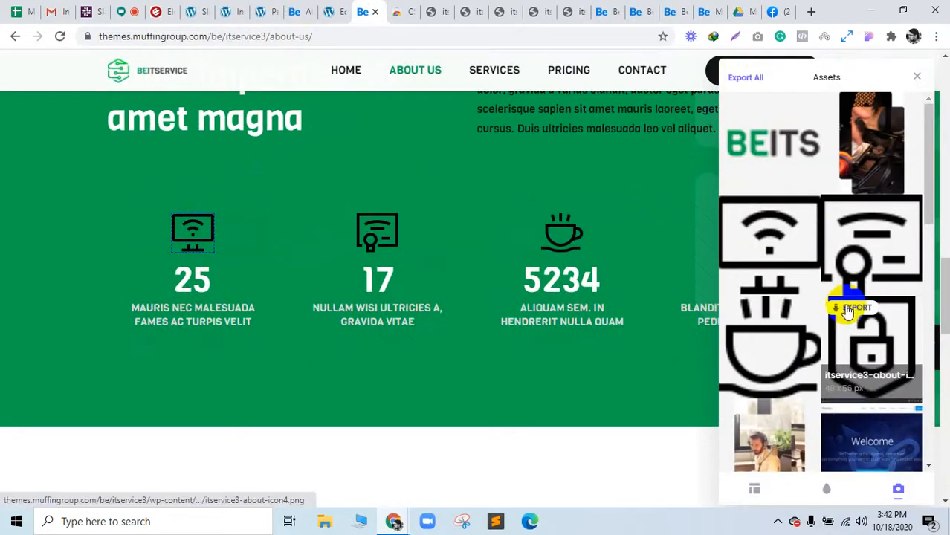
click(756, 207)
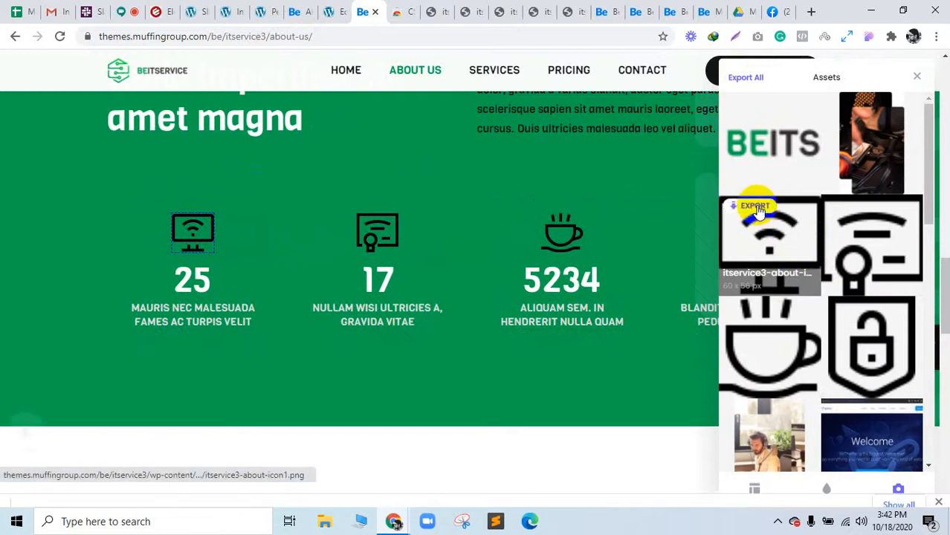
click(303, 9)
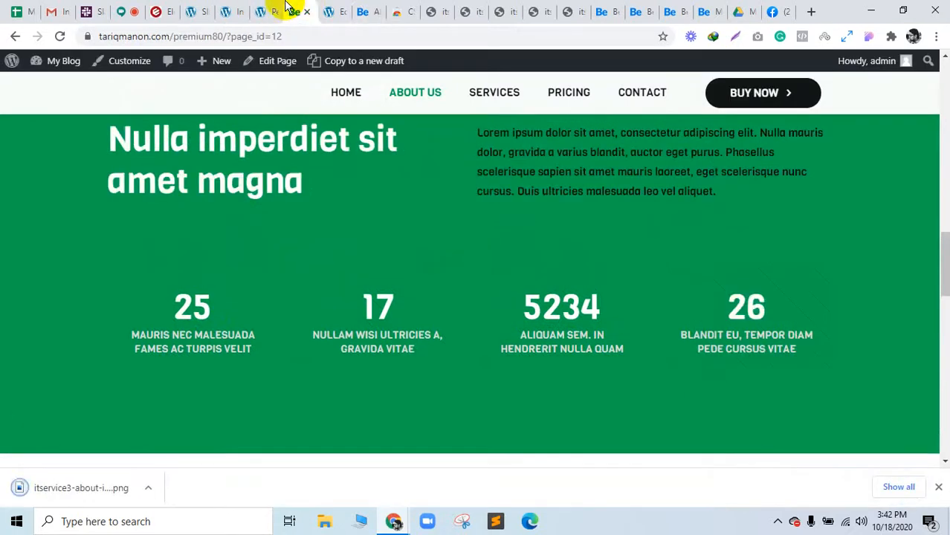
click(327, 9)
Upload the downloaded wifi icon and set it as the first counter's image
scroll(405, 185, down, 5)
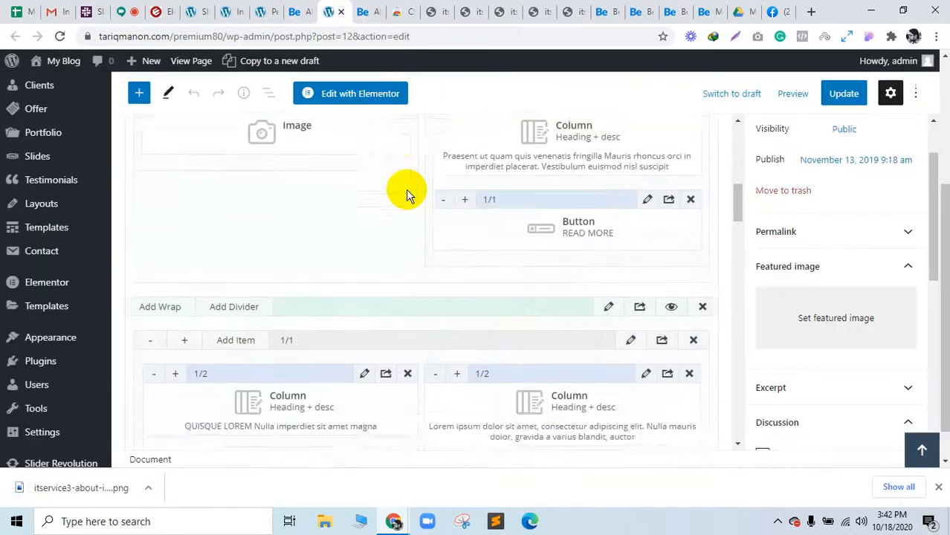
scroll(406, 195, down, 2)
scroll(405, 190, down, 1)
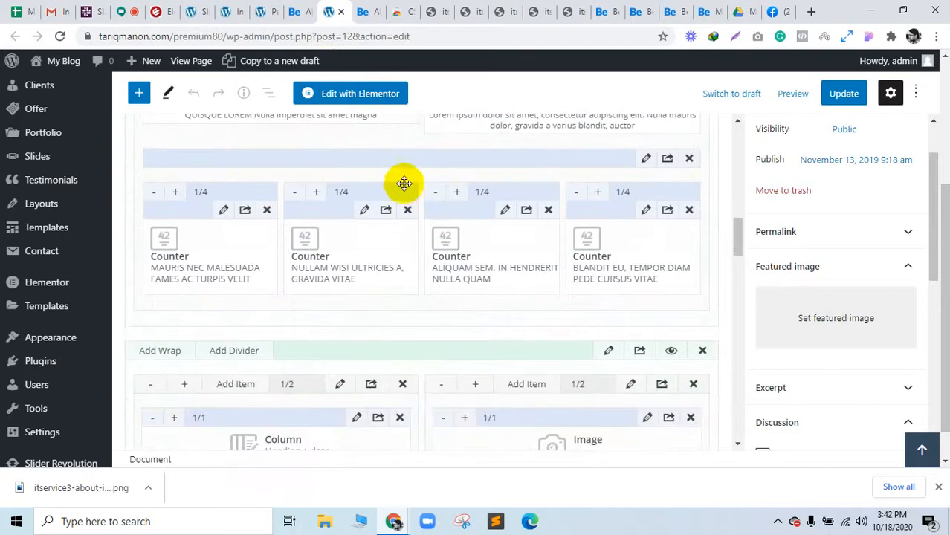
click(368, 10)
click(327, 9)
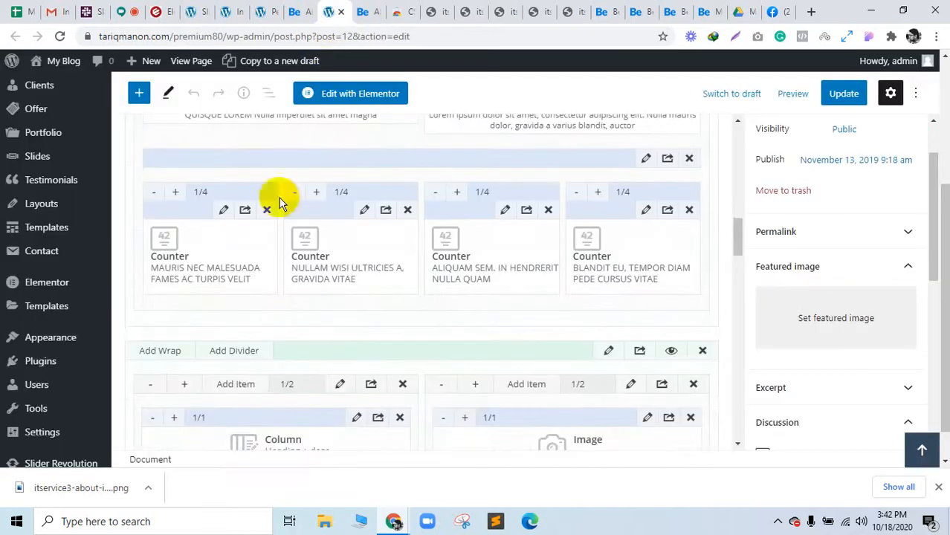
click(222, 211)
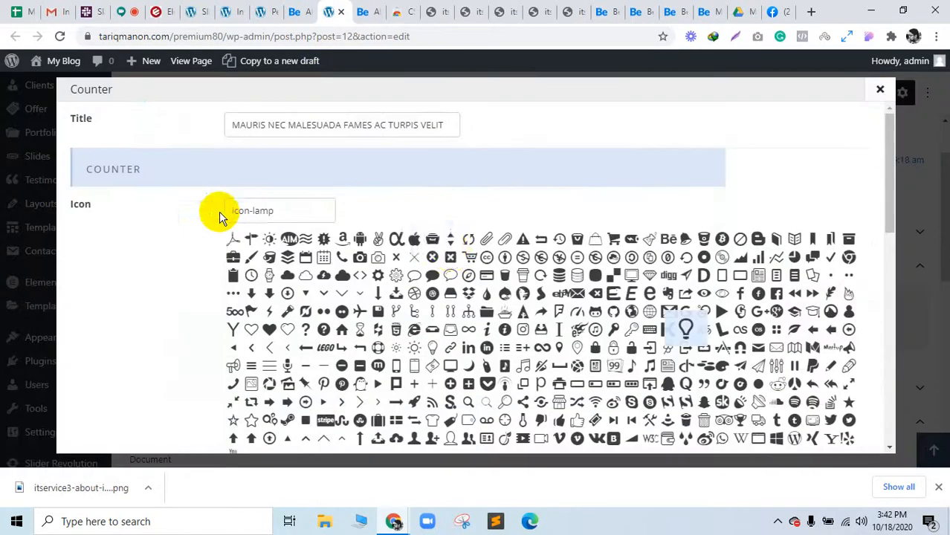
scroll(450, 249, down, 10)
scroll(453, 263, up, 5)
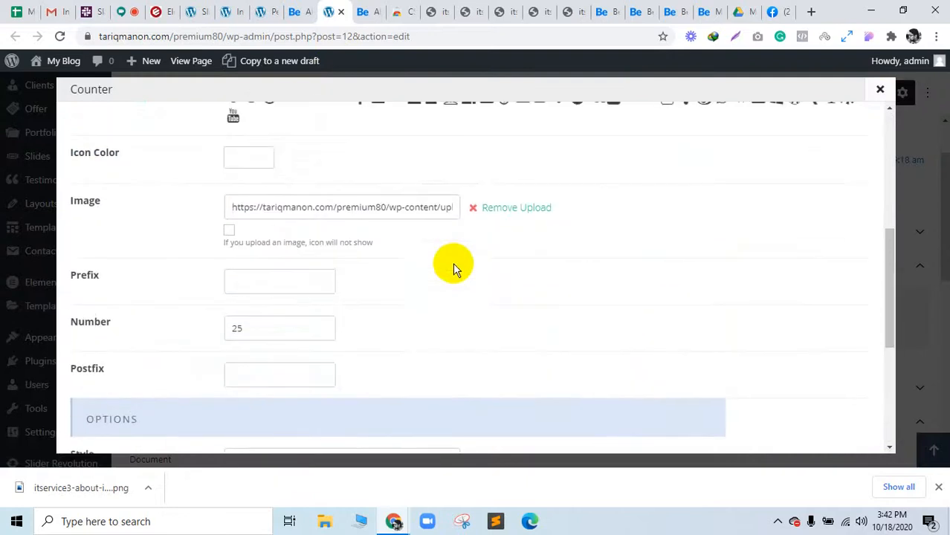
click(490, 212)
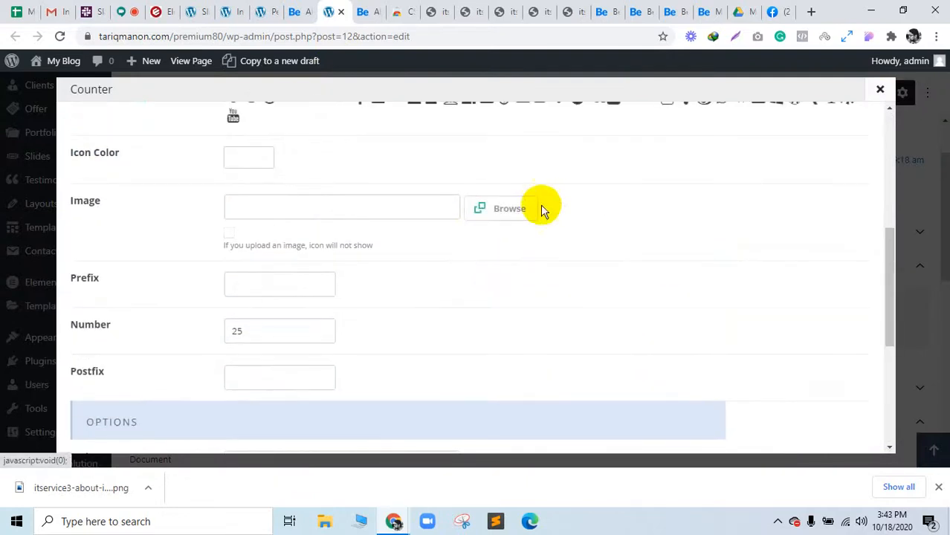
click(512, 208)
drag(111, 482, 152, 343)
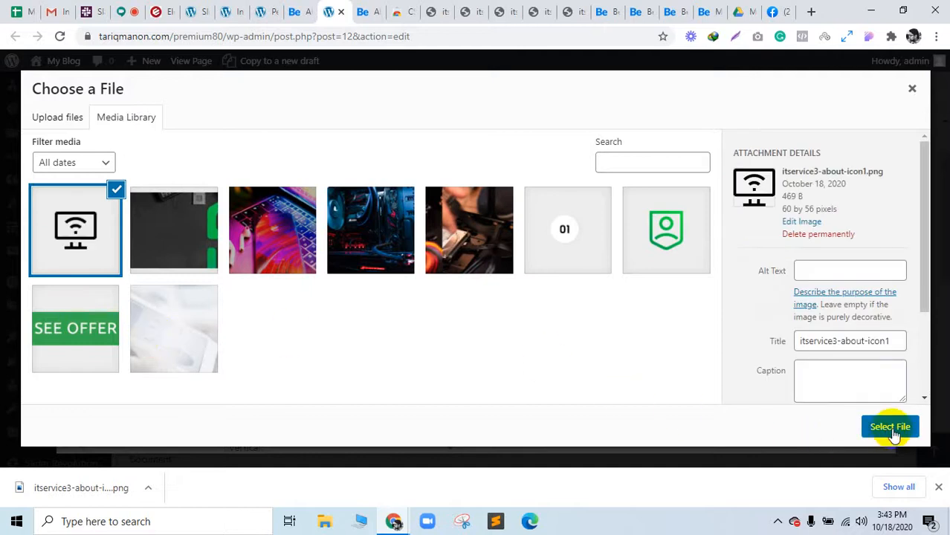
click(890, 430)
scroll(855, 393, down, 5)
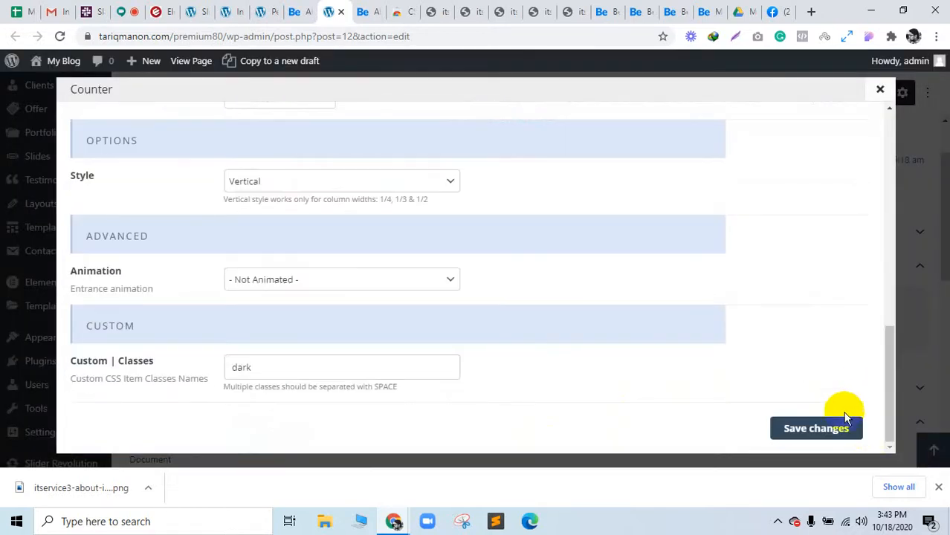
click(826, 425)
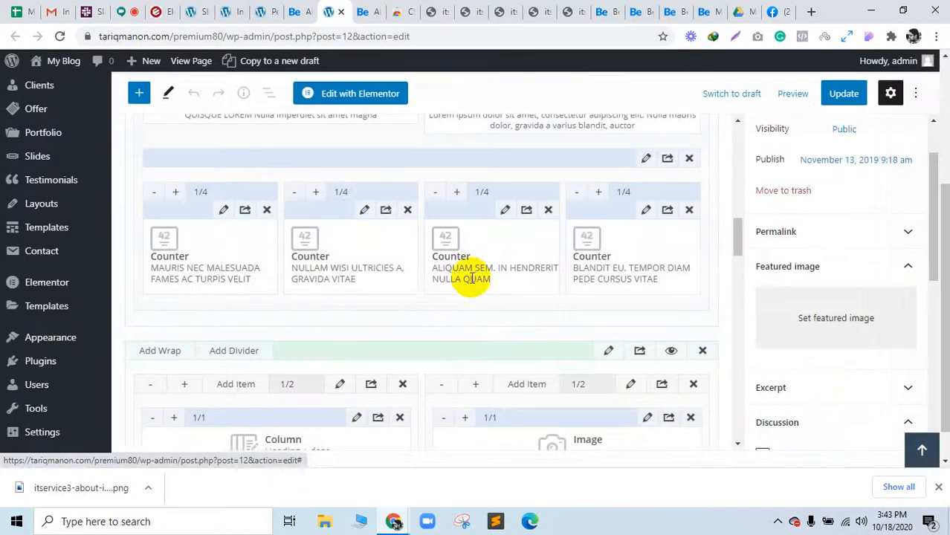
Set the wifi monitor icon as the second counter's image and save it
click(362, 213)
scroll(408, 275, down, 10)
scroll(408, 298, up, 5)
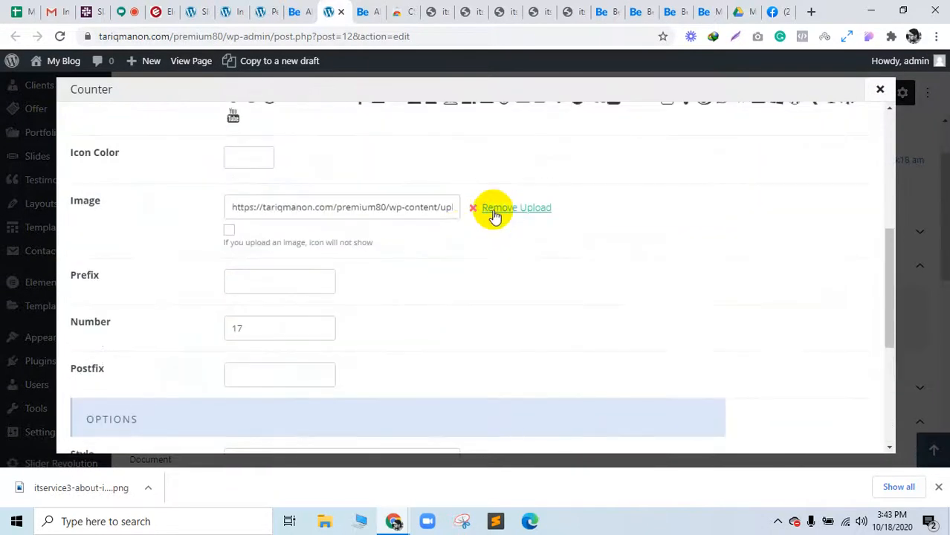
click(495, 210)
click(517, 211)
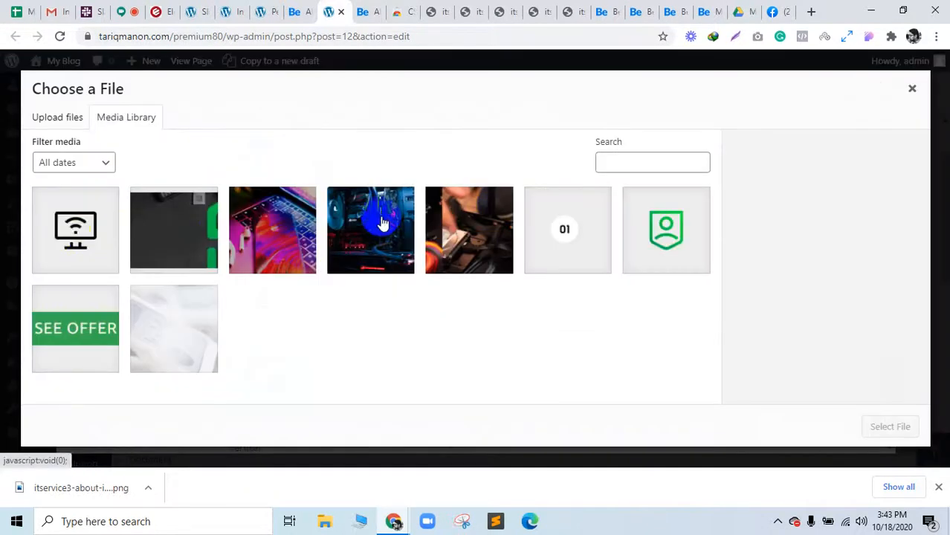
click(73, 234)
click(881, 429)
scroll(851, 387, down, 5)
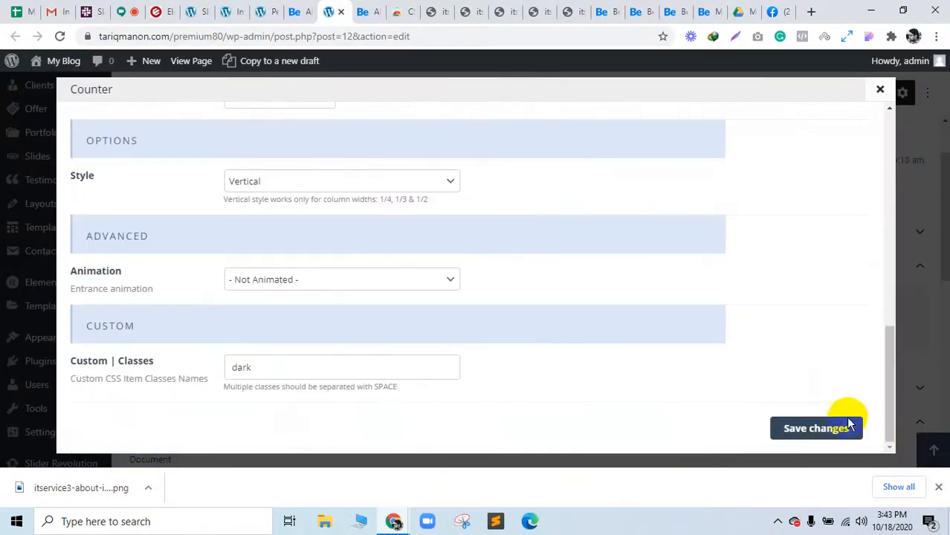
click(851, 428)
Set the wifi monitor icon as the third counter's image and save it
click(507, 214)
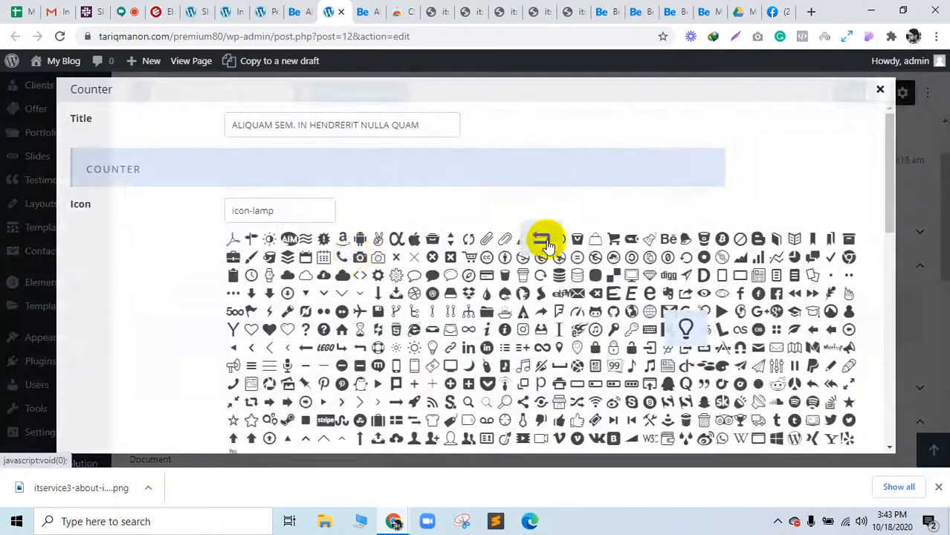
scroll(365, 354, down, 10)
scroll(355, 323, up, 4)
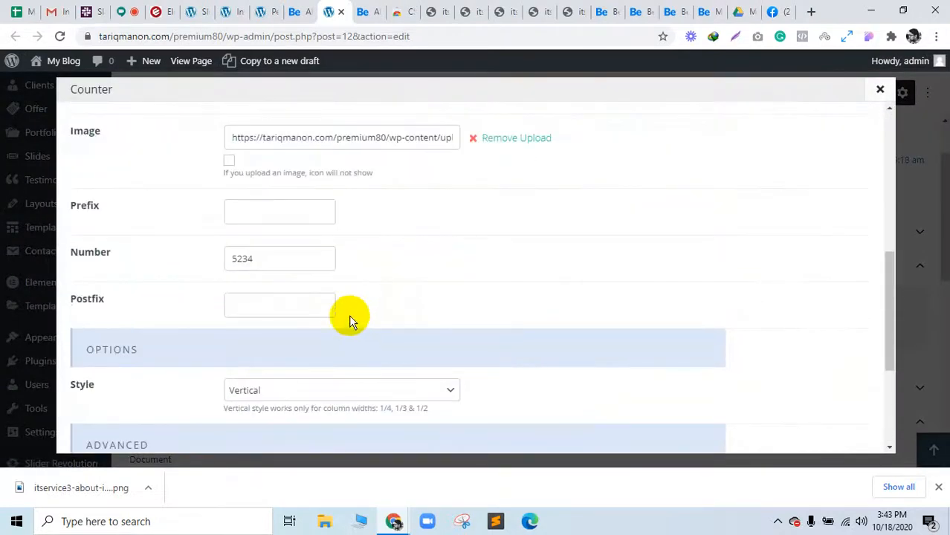
click(522, 138)
click(505, 139)
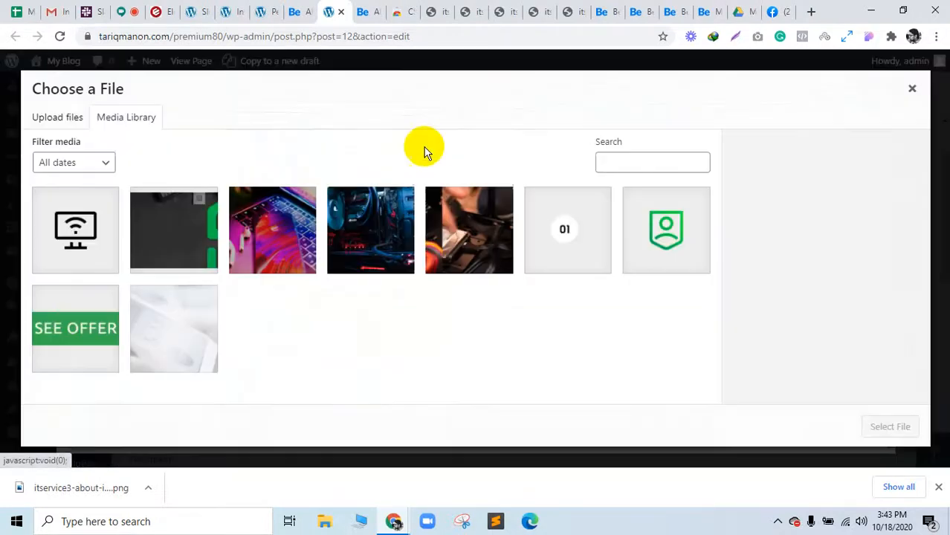
click(85, 233)
click(890, 426)
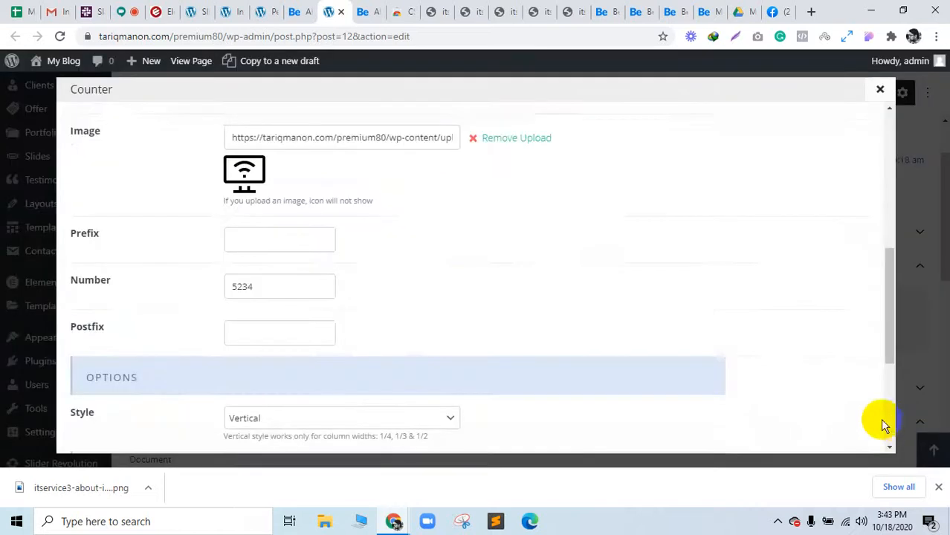
scroll(848, 382, down, 5)
click(846, 429)
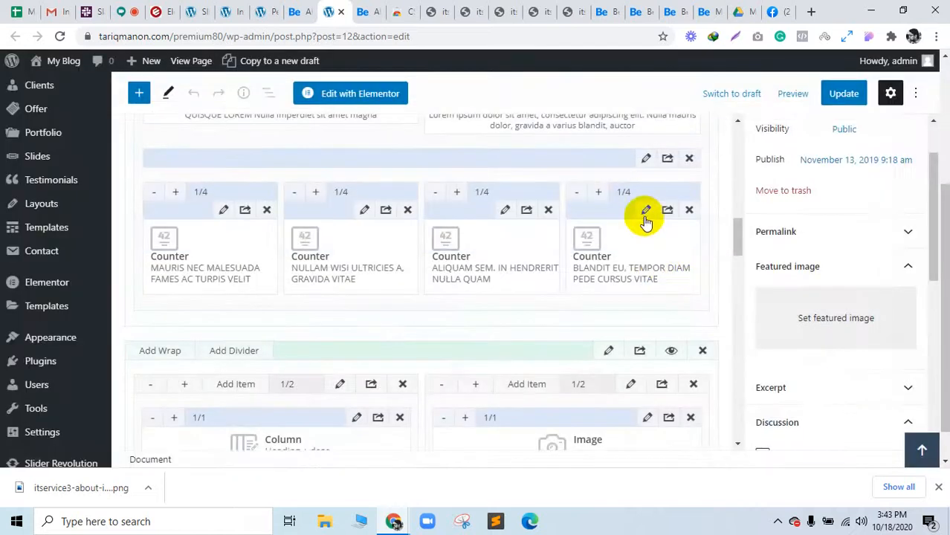
Give the fourth counter the green profile badge image, save it, and update the page
click(645, 212)
scroll(397, 371, down, 10)
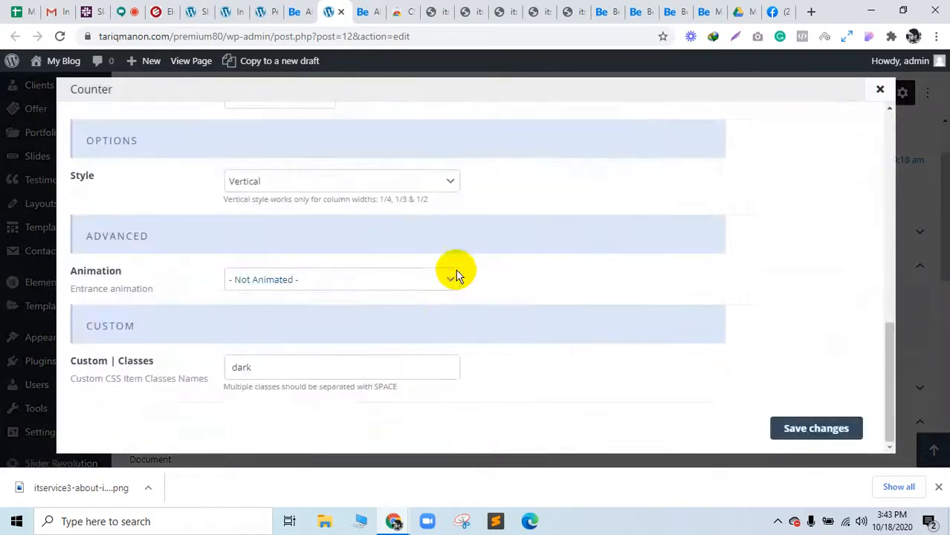
scroll(483, 253, up, 5)
click(524, 217)
click(520, 211)
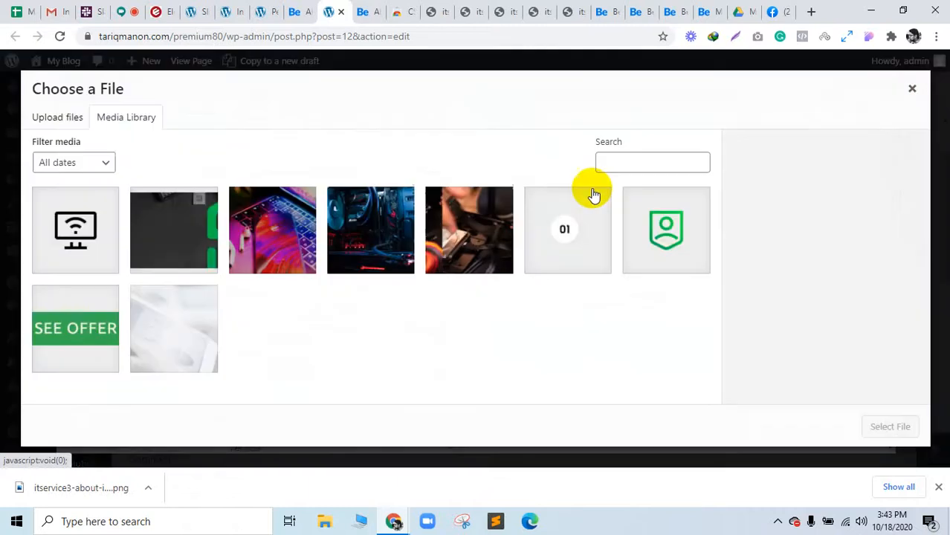
click(642, 228)
scroll(856, 386, down, 3)
click(885, 426)
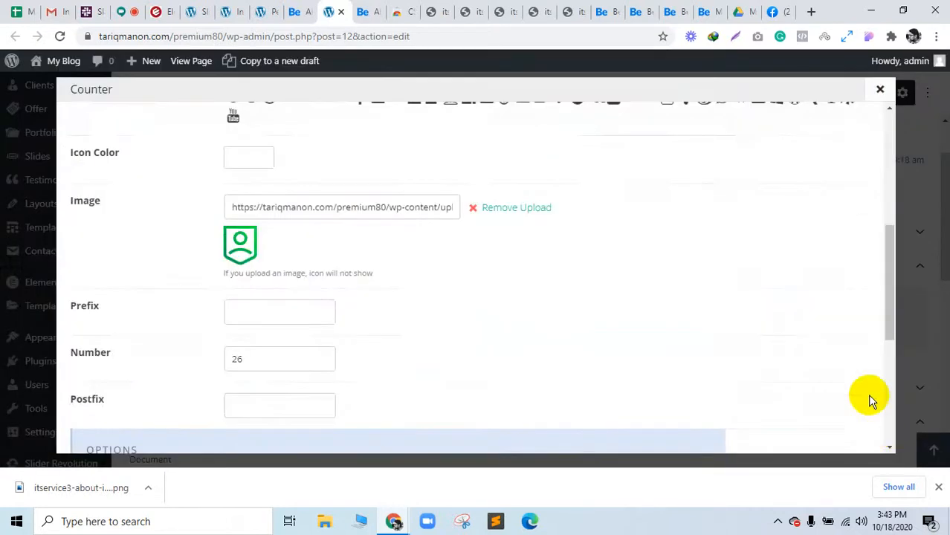
scroll(870, 394, down, 2)
scroll(869, 389, down, 5)
click(838, 429)
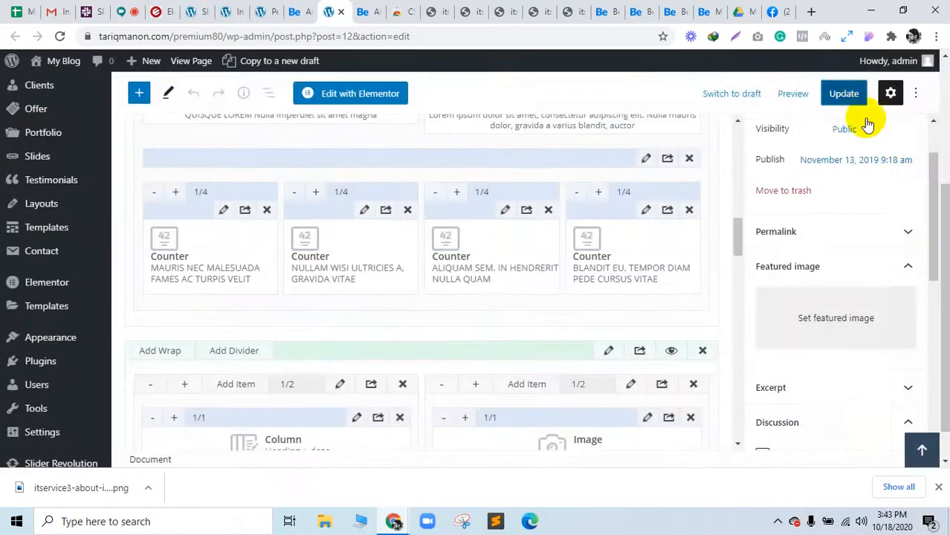
click(836, 93)
Open the section's Image element in the editor and remove its current image
click(362, 11)
scroll(416, 187, down, 2)
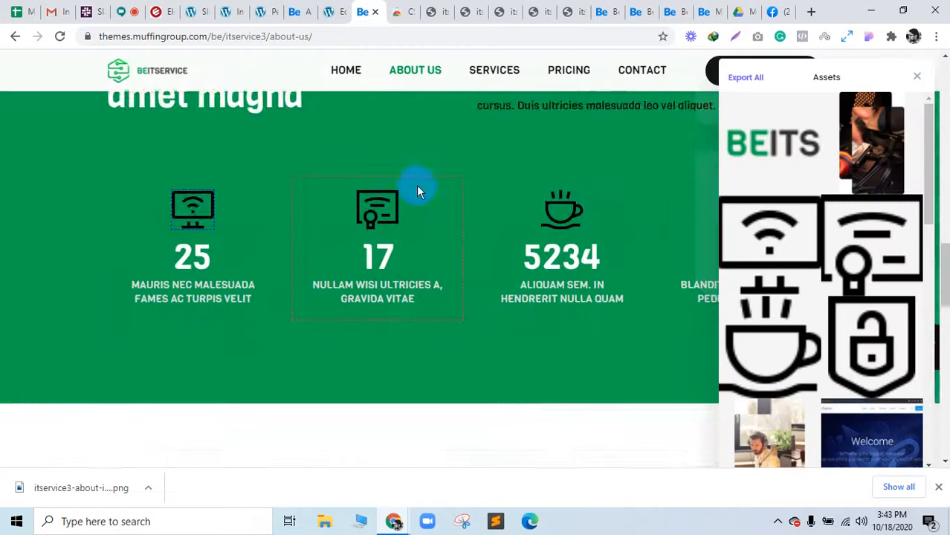
scroll(409, 334, down, 5)
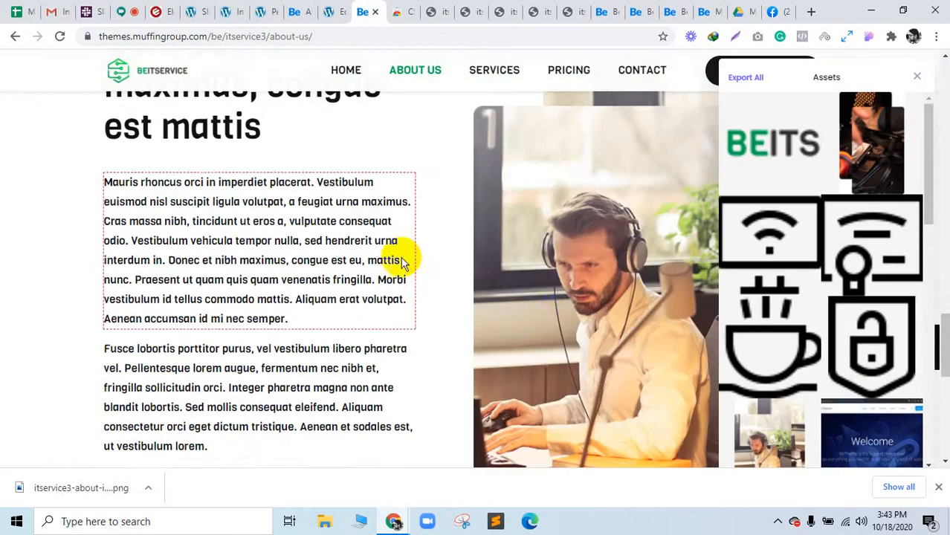
click(332, 9)
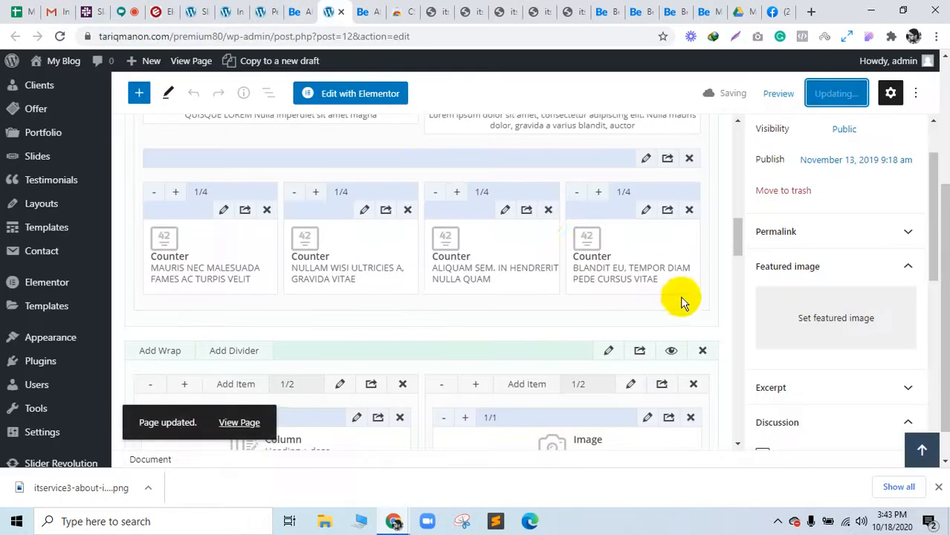
scroll(679, 297, down, 5)
click(647, 141)
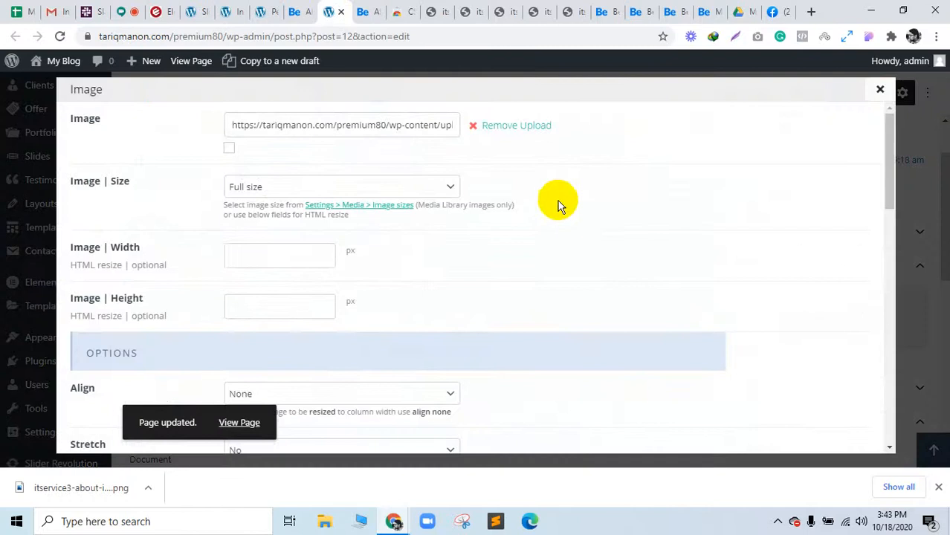
click(515, 128)
Export the demo photo of the man with headphones at the computer via CSS Peeper
click(371, 7)
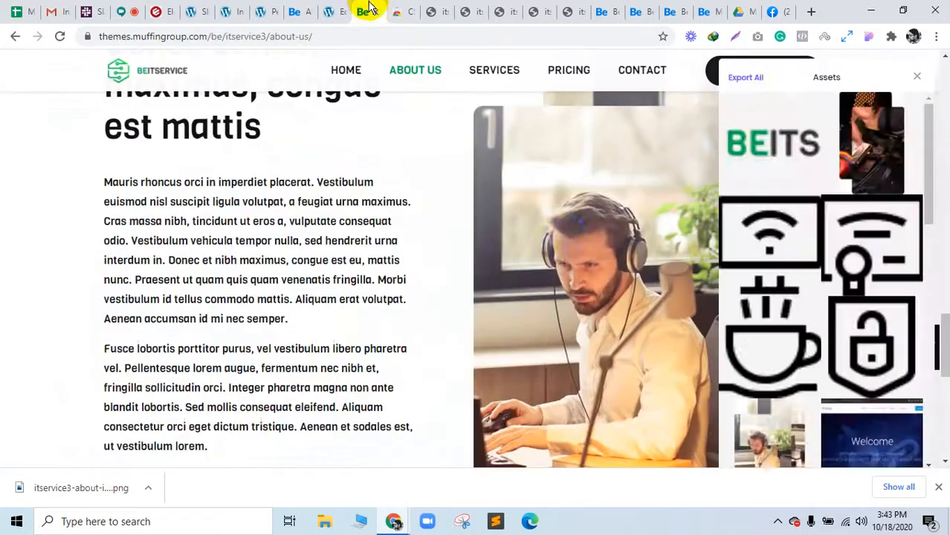
click(567, 235)
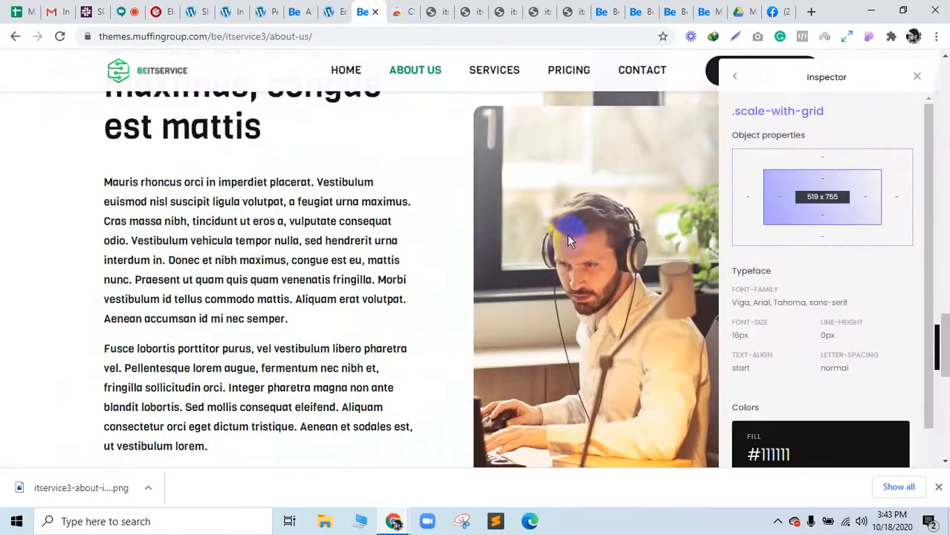
click(738, 81)
scroll(780, 275, down, 3)
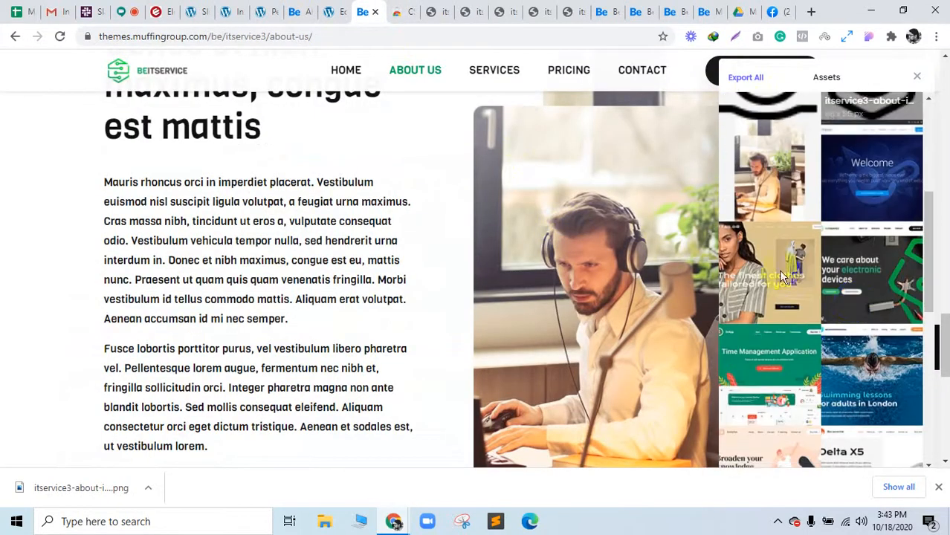
click(750, 128)
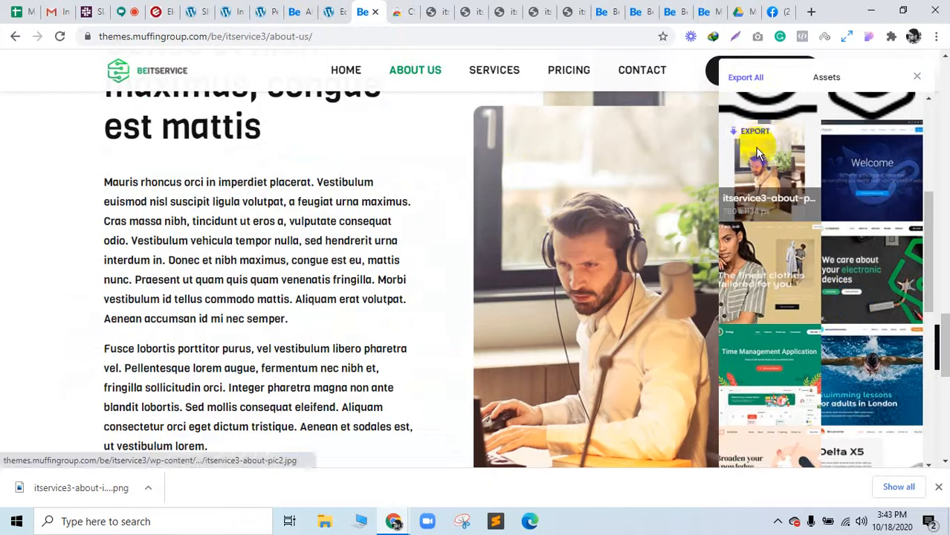
click(333, 10)
Upload itservice3-about-pic2.jpg, set it as the Image element's picture, save, and update the page
click(509, 125)
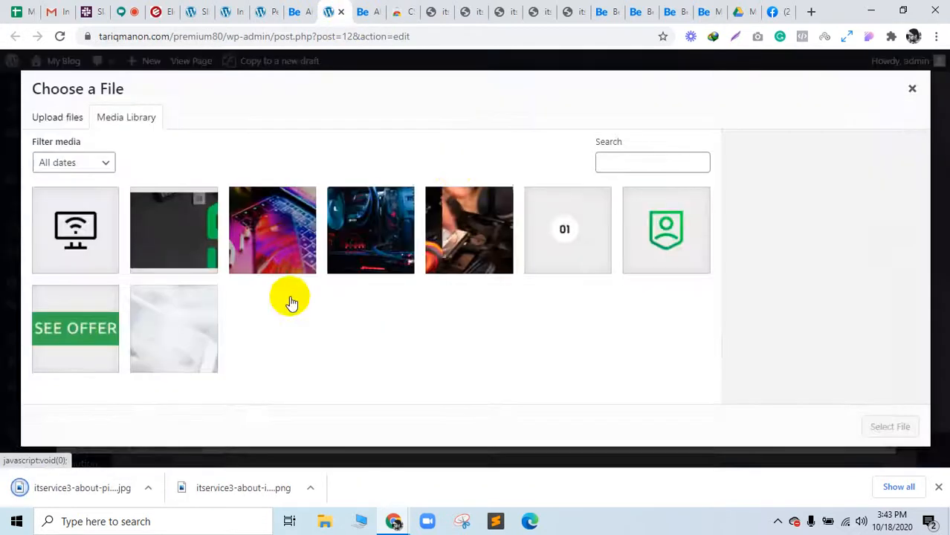
drag(78, 488, 200, 258)
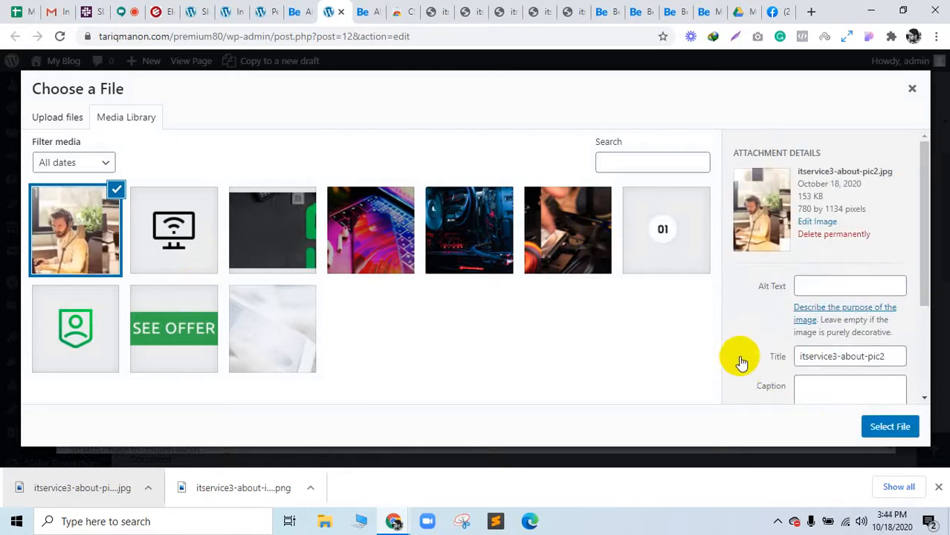
scroll(817, 372, down, 2)
click(890, 427)
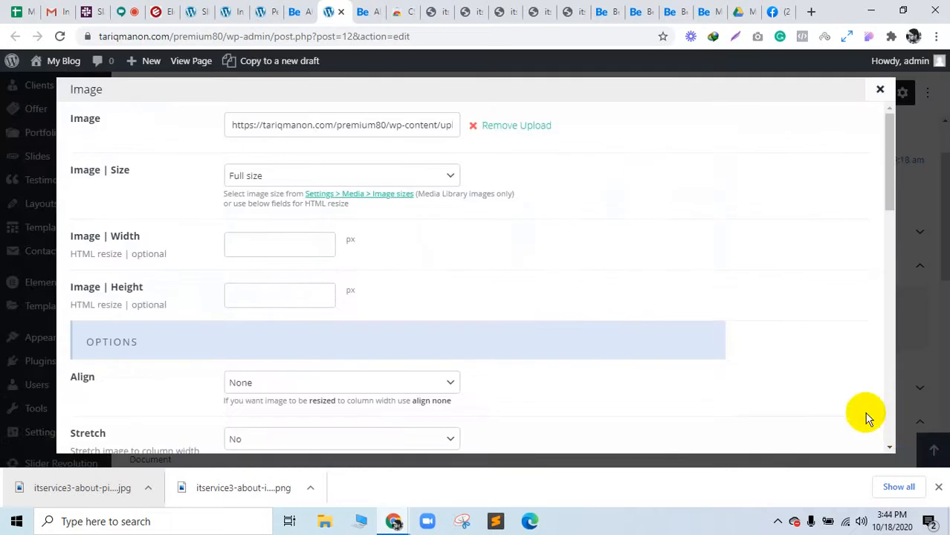
scroll(843, 389, down, 10)
click(815, 428)
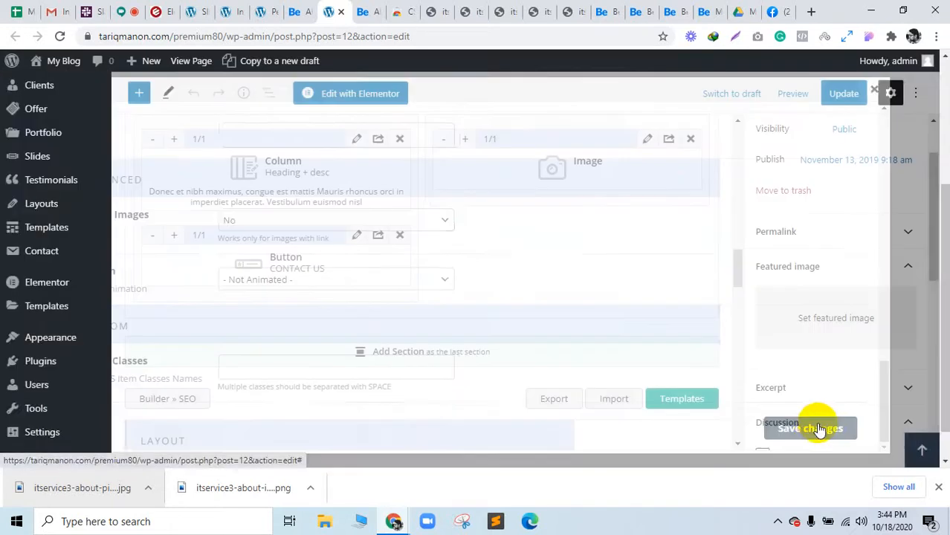
scroll(417, 223, down, 2)
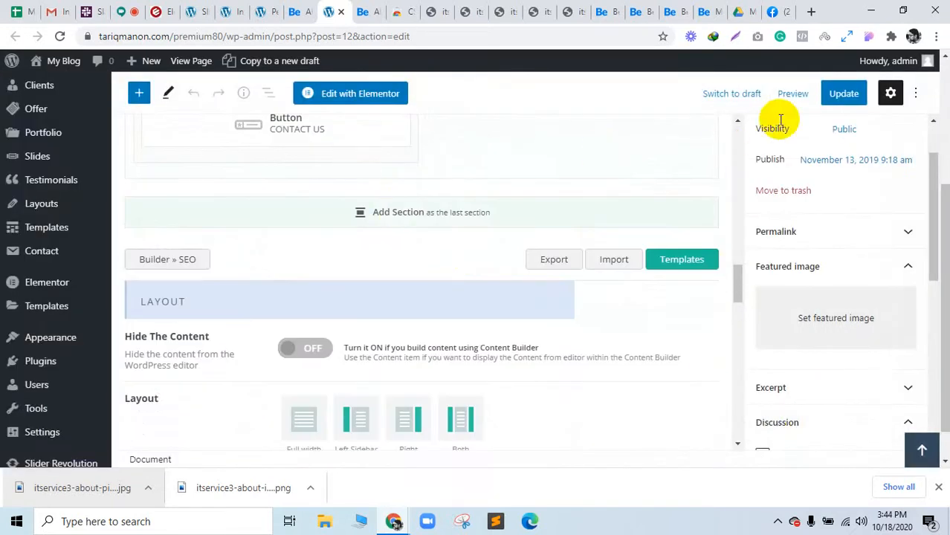
click(846, 94)
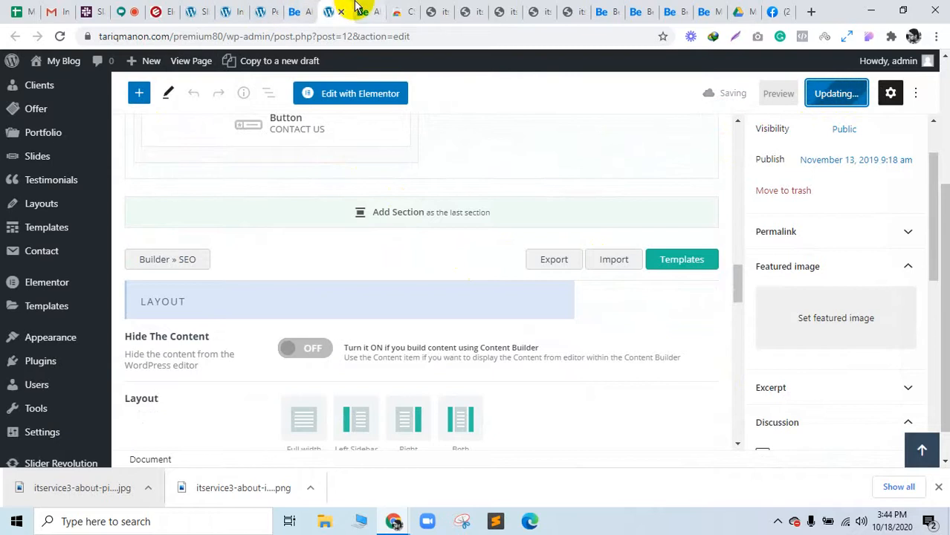
Reload the live About Us page to check the new photo, then return to the editor
click(297, 11)
click(59, 36)
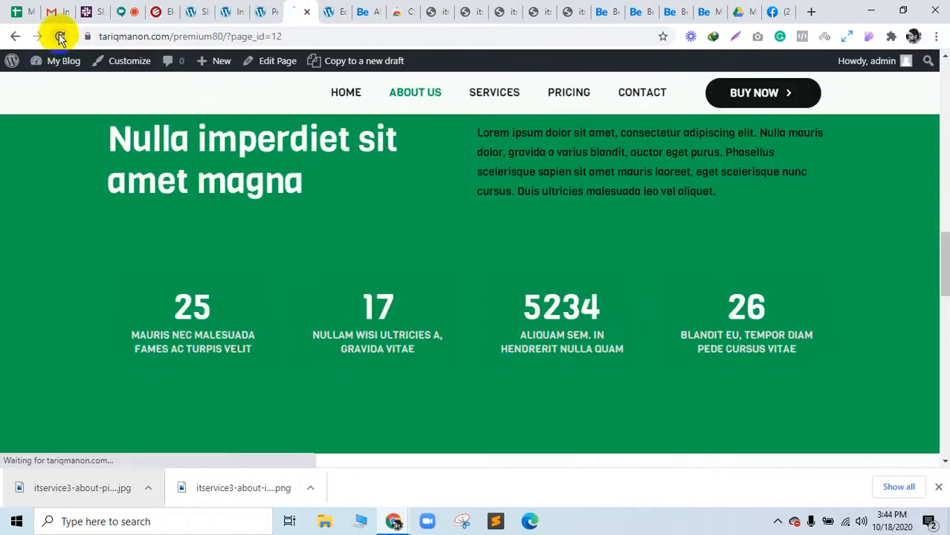
click(331, 16)
scroll(331, 190, up, 5)
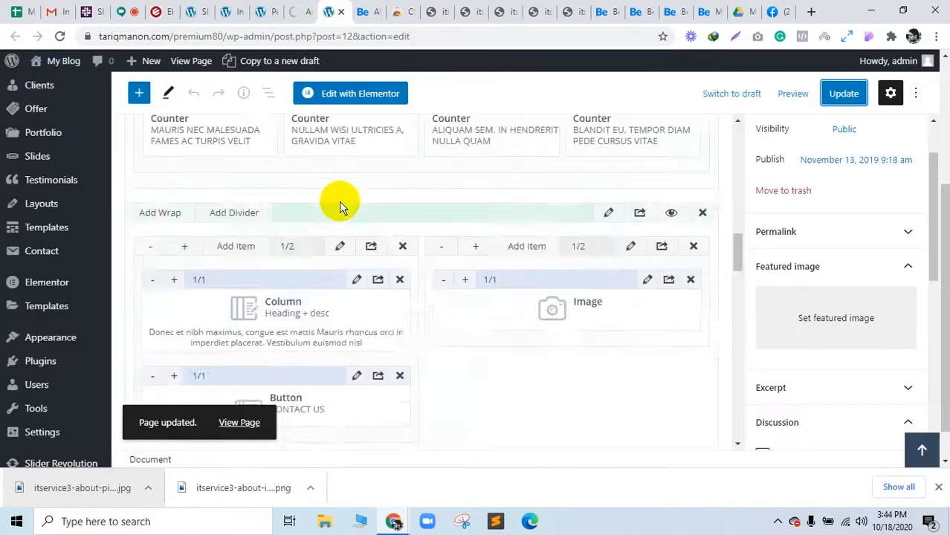
Close CSS Peeper's asset-export panel, scroll through the demo About Us page, then go to Google Meet
click(367, 11)
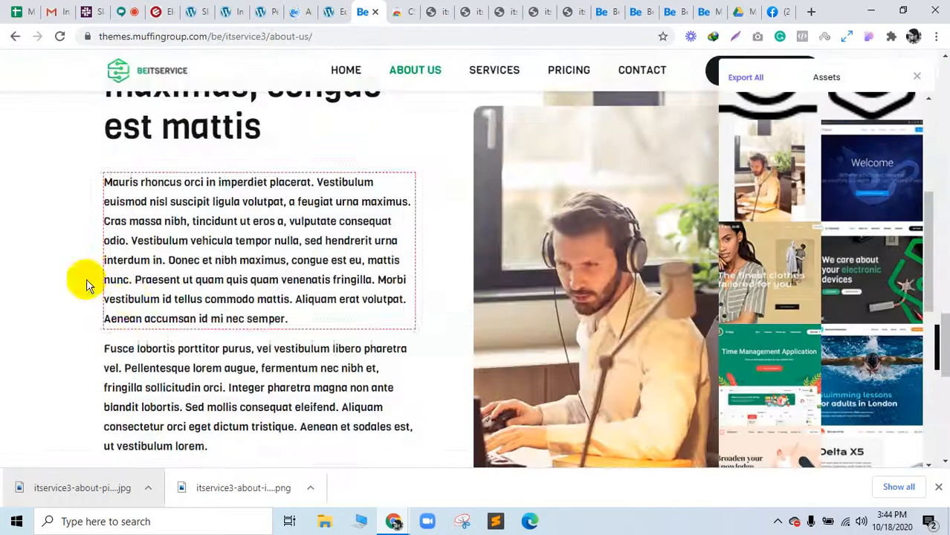
scroll(85, 280, up, 8)
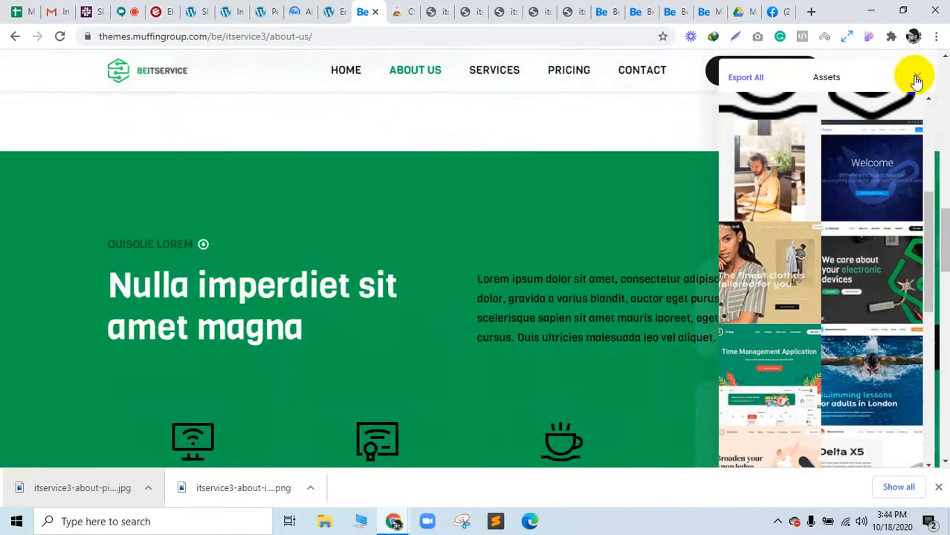
click(916, 80)
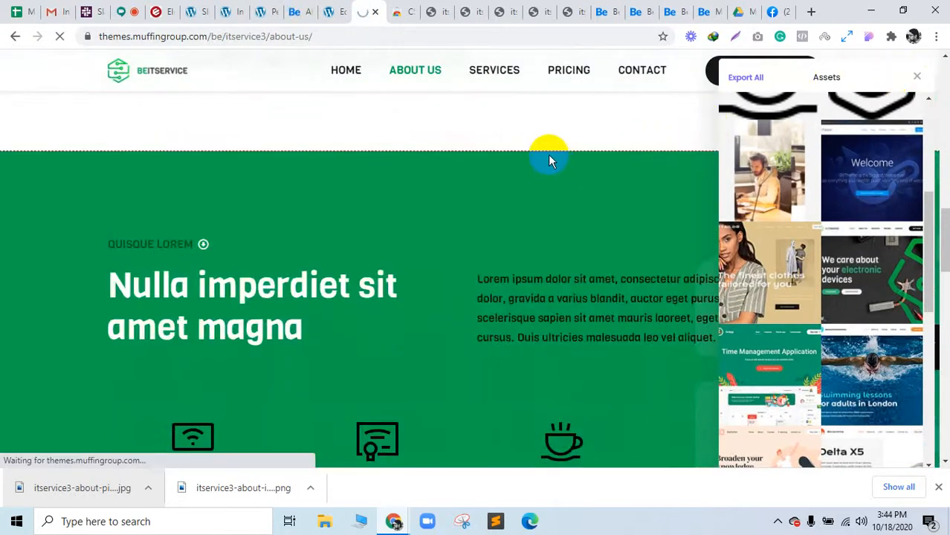
scroll(392, 226, up, 10)
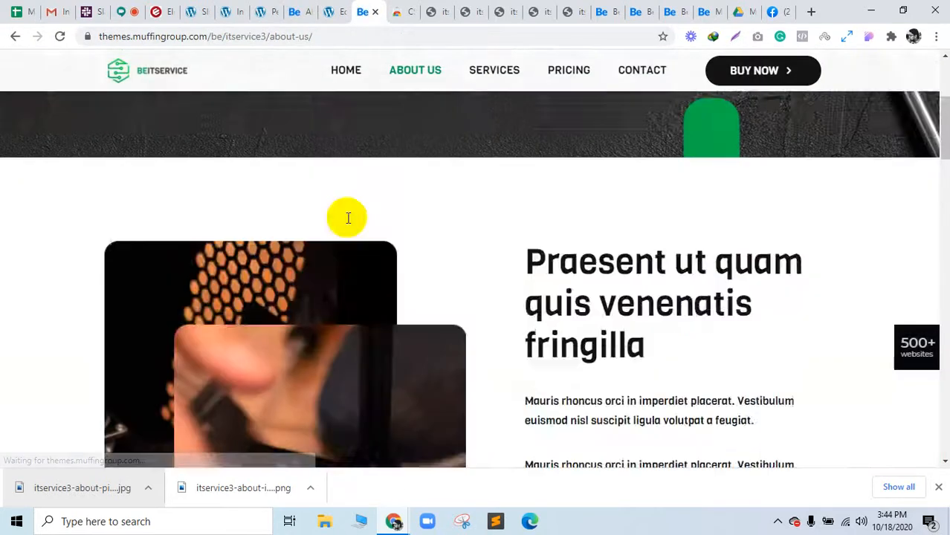
right_click(72, 196)
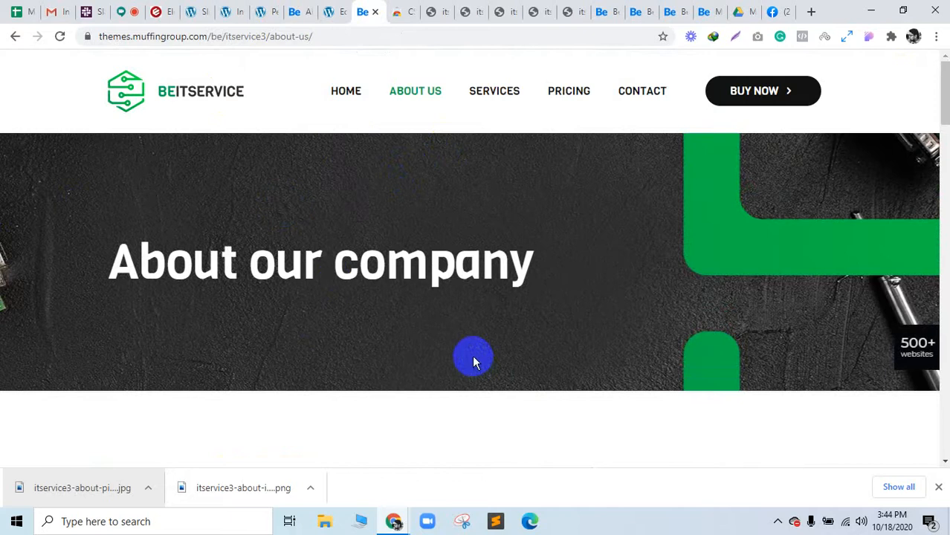
scroll(472, 355, down, 10)
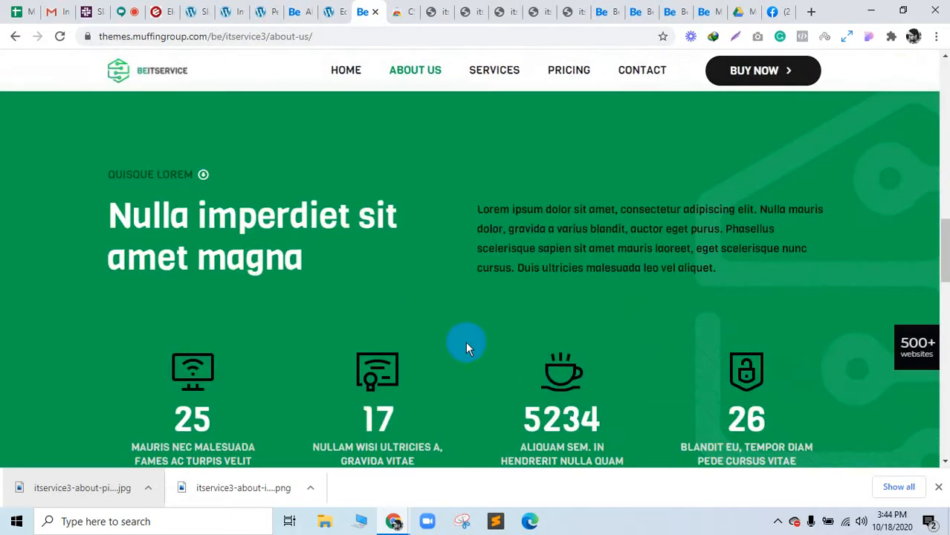
scroll(462, 320, up, 5)
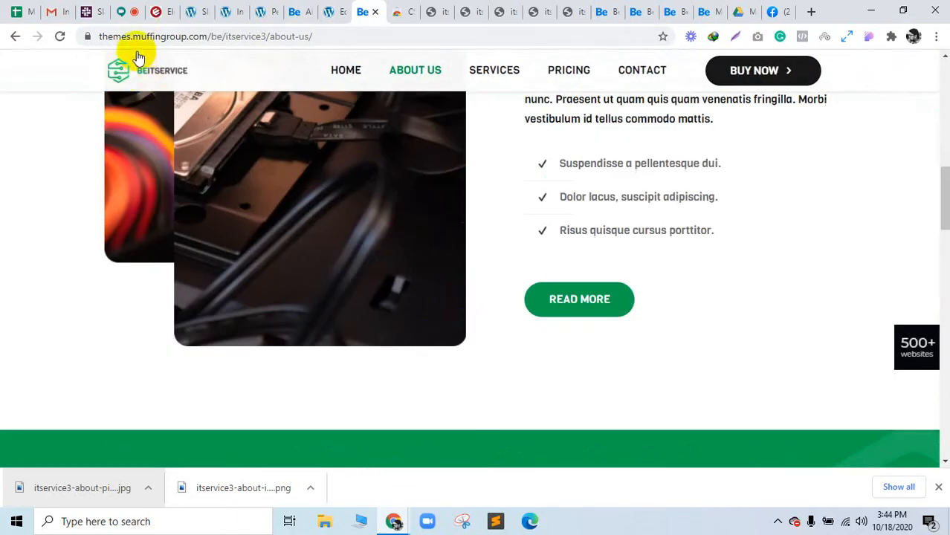
click(122, 8)
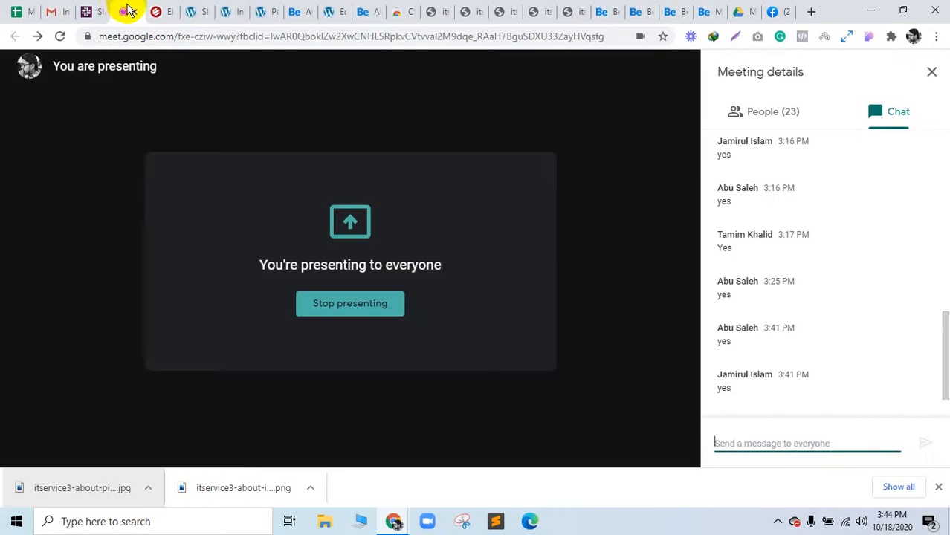
Dismiss Chrome's downloads shelf, check the 23 participants under People, and return to Chat
mouse_move(329, 183)
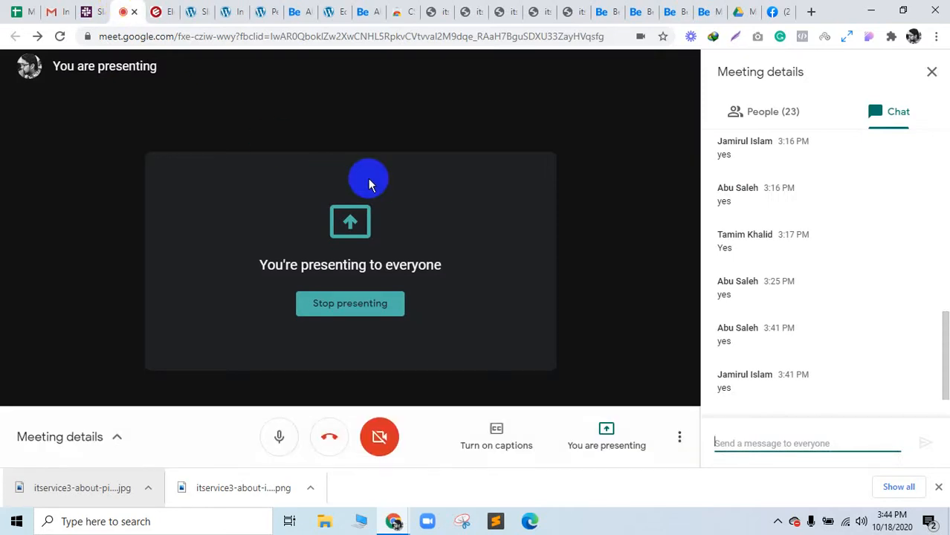
click(938, 486)
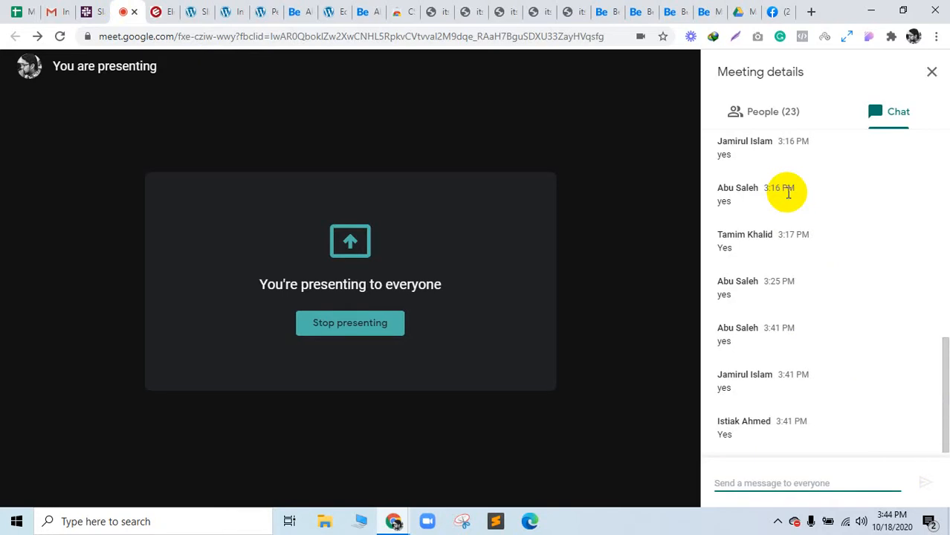
click(379, 9)
click(131, 9)
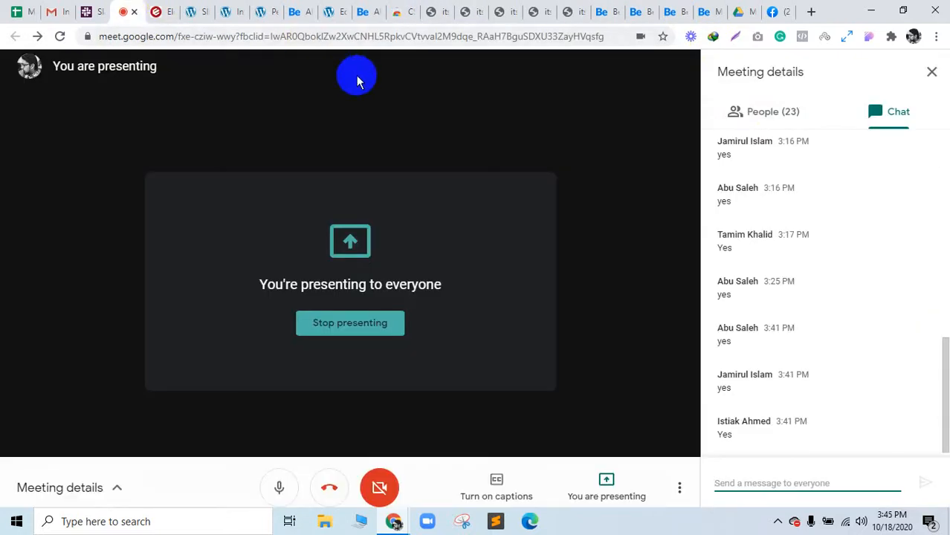
click(782, 112)
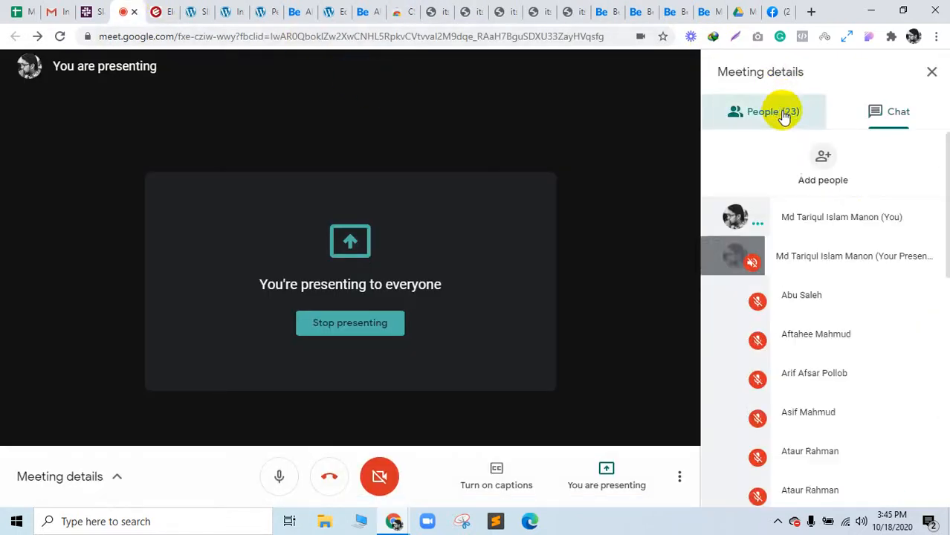
click(915, 115)
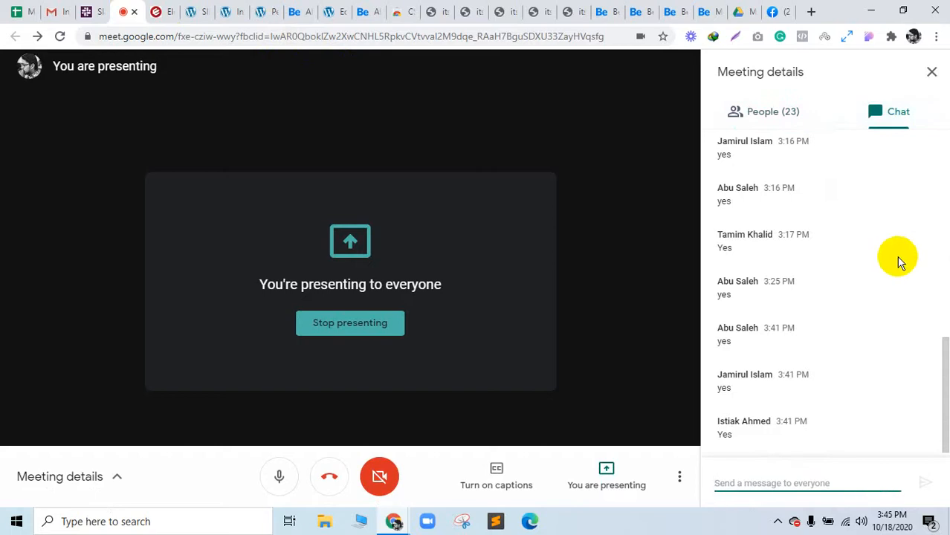
Review the demo page's footer, then update the About Us page in WordPress
click(334, 10)
click(364, 10)
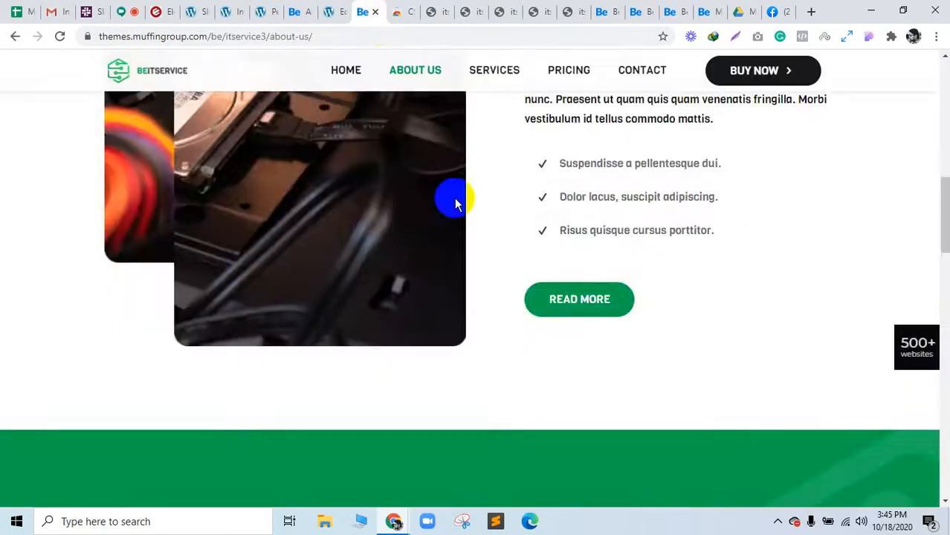
scroll(476, 238, down, 5)
scroll(492, 275, down, 5)
scroll(492, 275, down, 8)
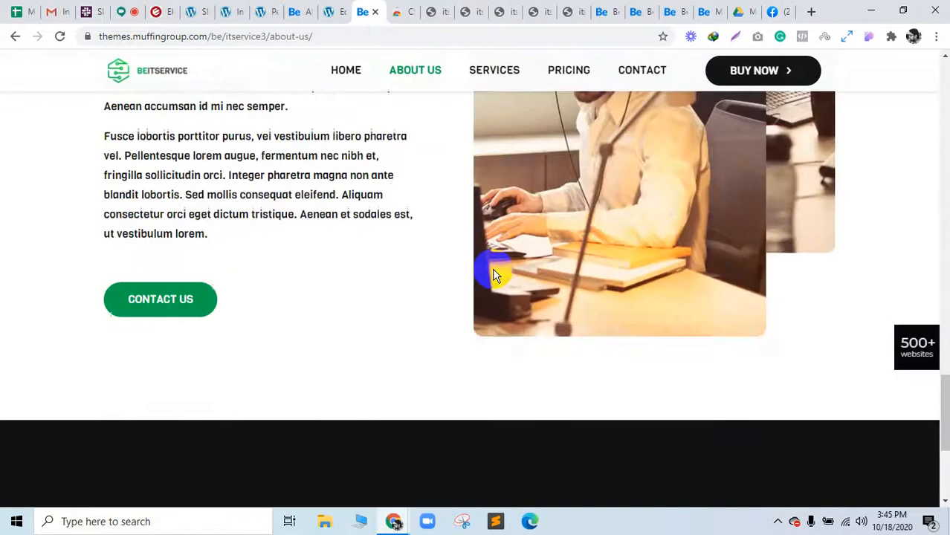
scroll(492, 275, down, 1)
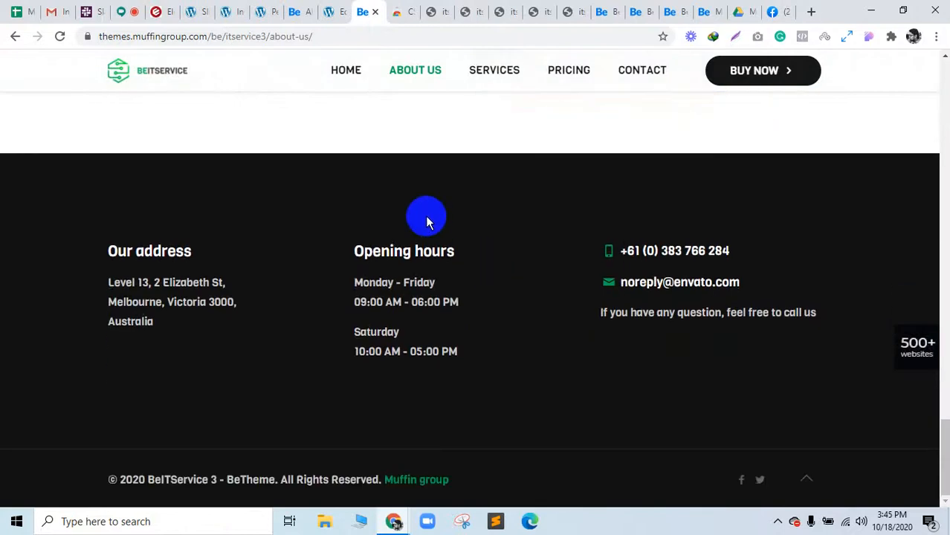
click(297, 10)
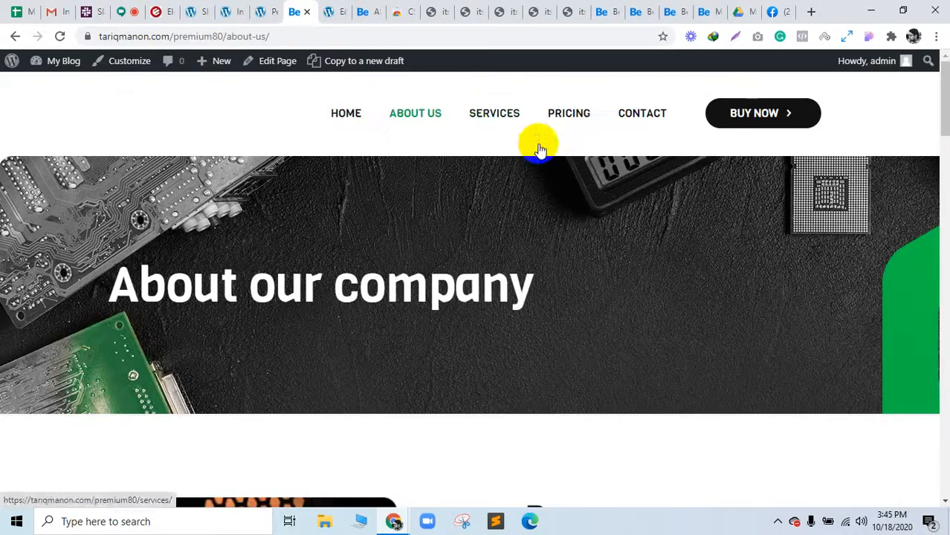
click(326, 10)
click(846, 95)
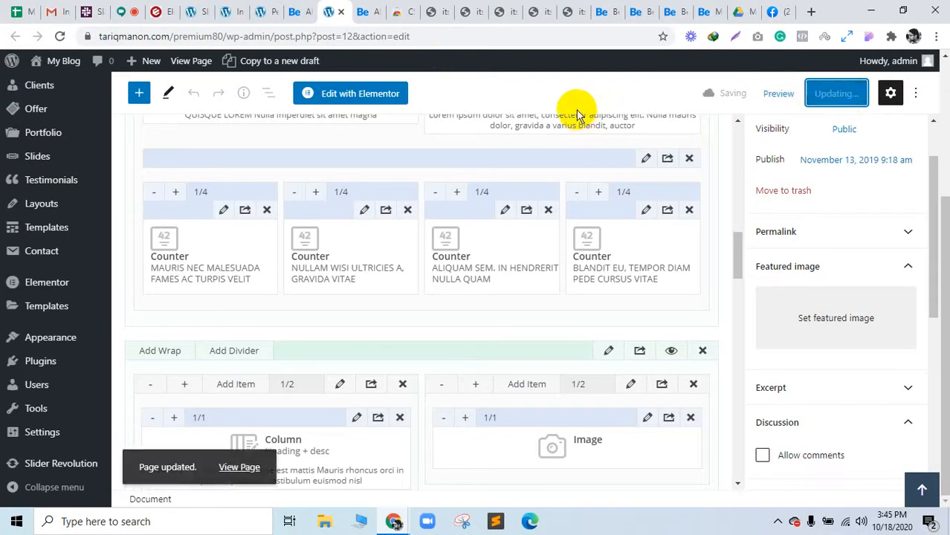
Reload the live About Us page and check its green counter band, then return to the editor
click(368, 9)
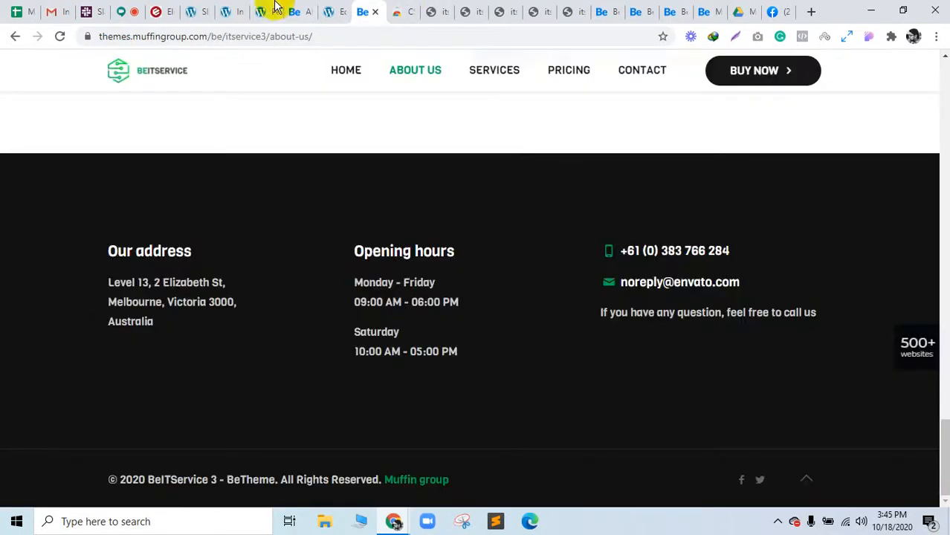
click(276, 10)
click(61, 36)
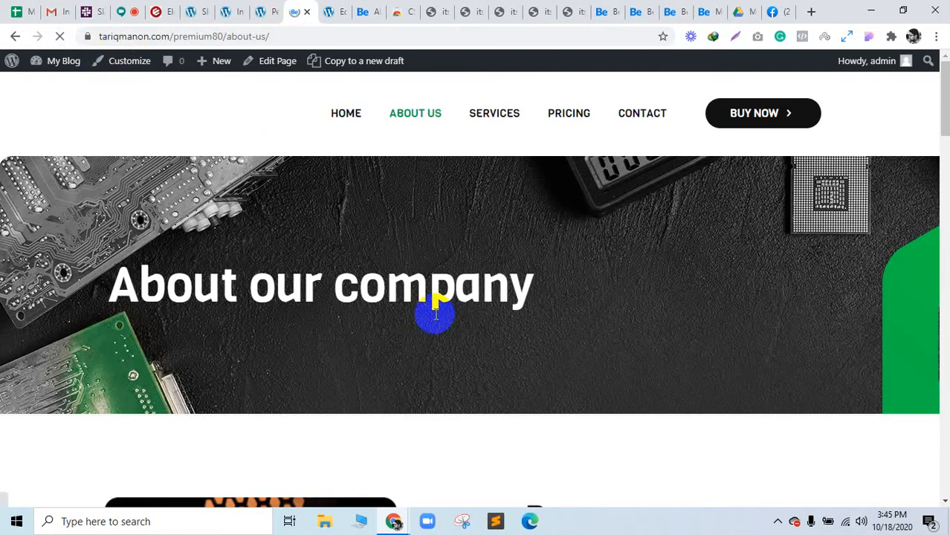
scroll(436, 312, down, 15)
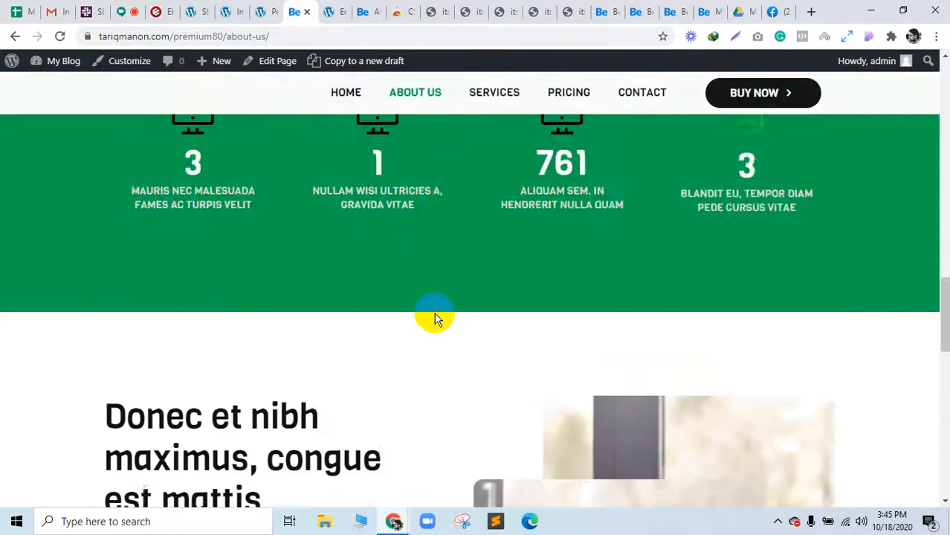
scroll(436, 312, down, 9)
scroll(434, 309, up, 7)
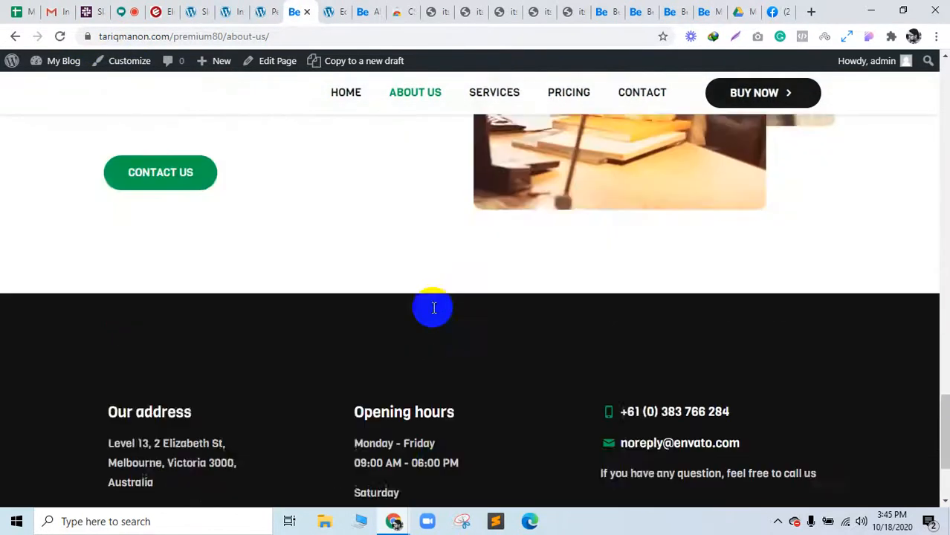
click(333, 9)
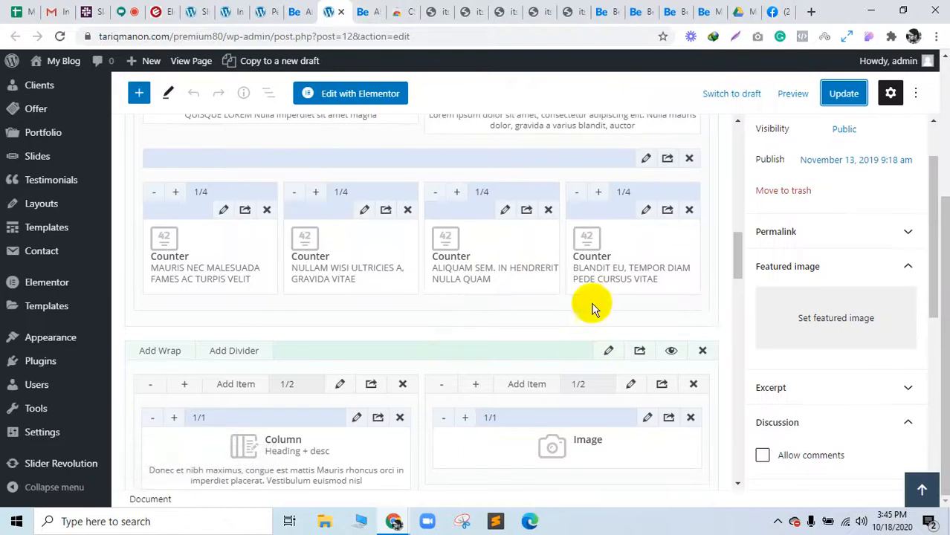
Review the About Us Muffin Builder sections, then switch to the Google Meet call
scroll(387, 255, up, 1)
scroll(269, 223, up, 10)
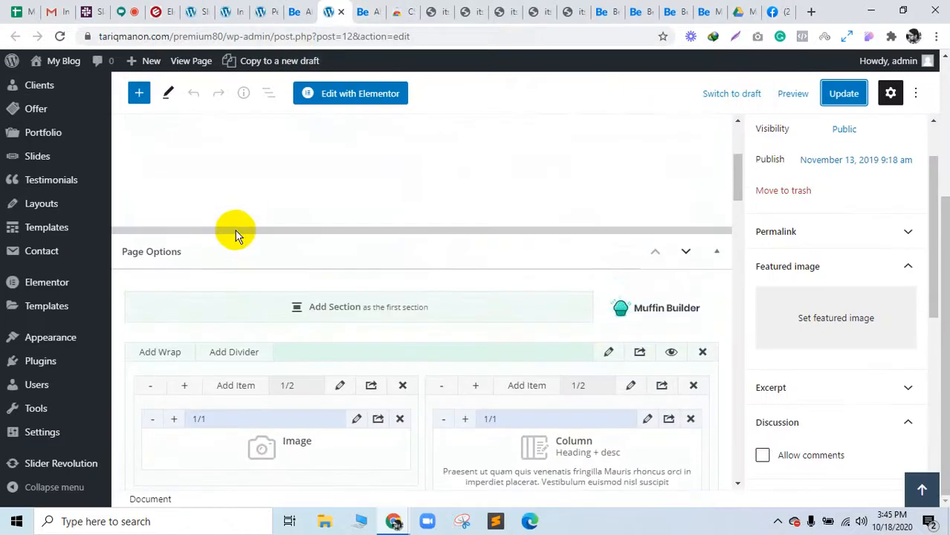
scroll(339, 349, down, 2)
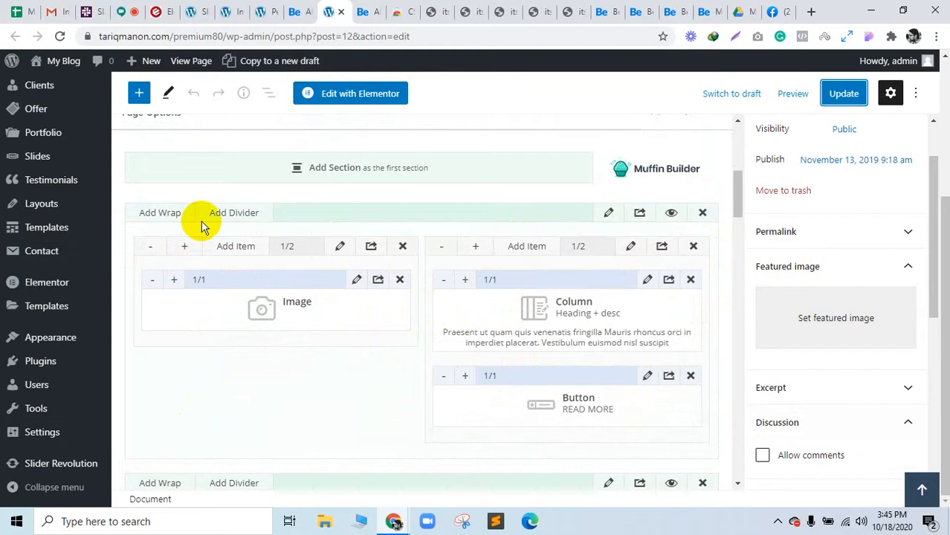
click(113, 6)
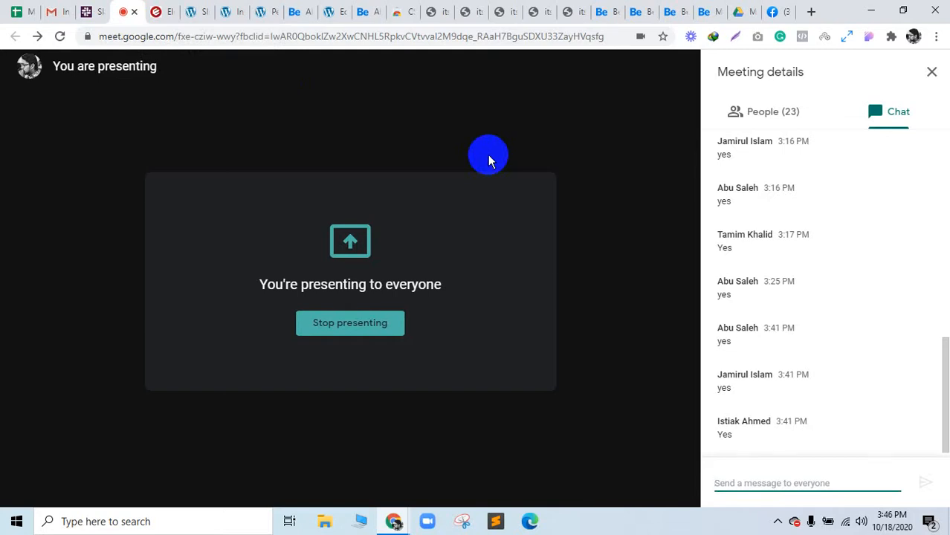
Look over the demo About Us page, briefly checking on the Meet call
click(367, 11)
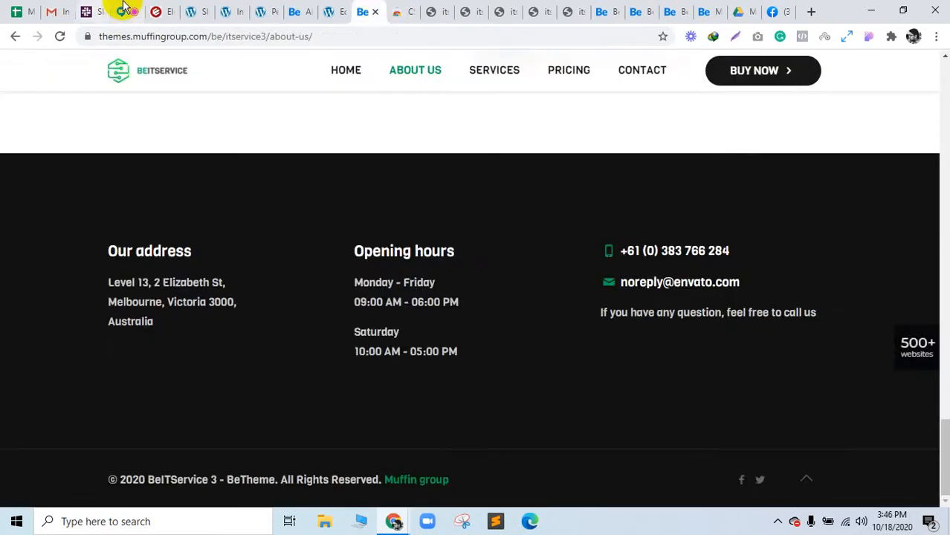
click(125, 9)
click(137, 74)
click(362, 9)
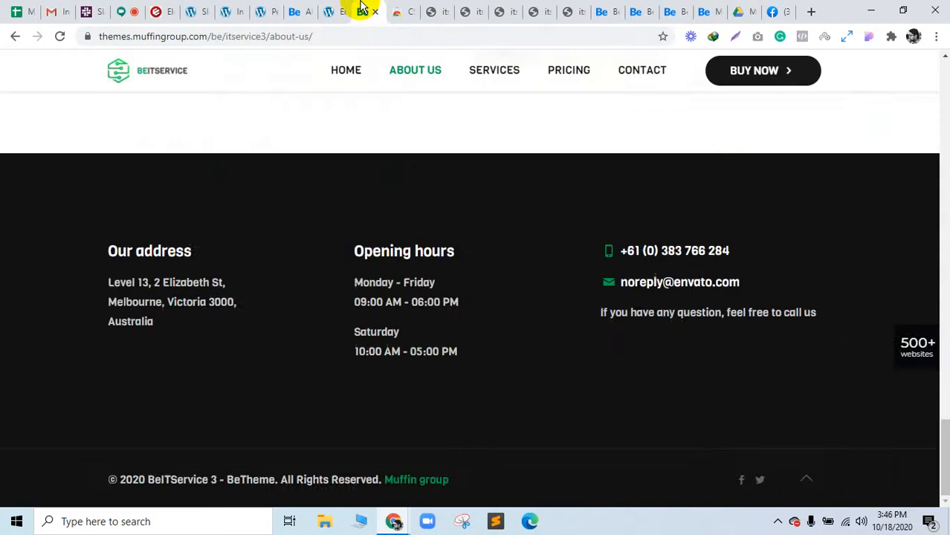
scroll(528, 378, up, 8)
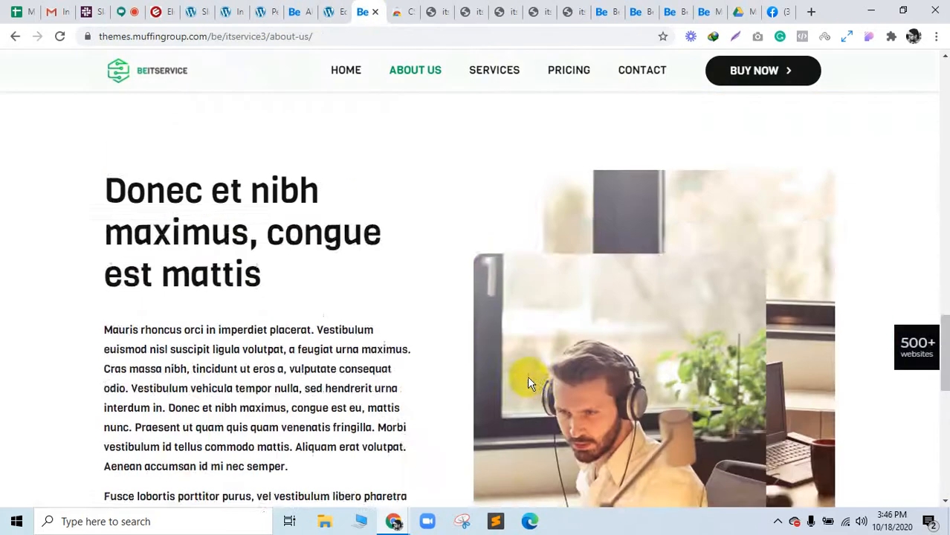
scroll(527, 376, down, 5)
scroll(426, 115, up, 4)
Open the Services page on the rebuilt About Us site
click(319, 9)
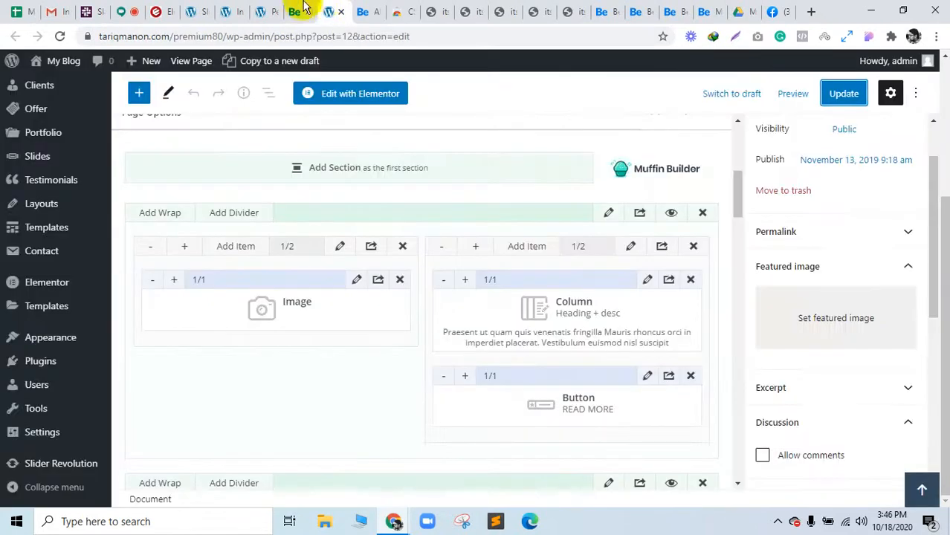
click(304, 6)
scroll(485, 234, up, 10)
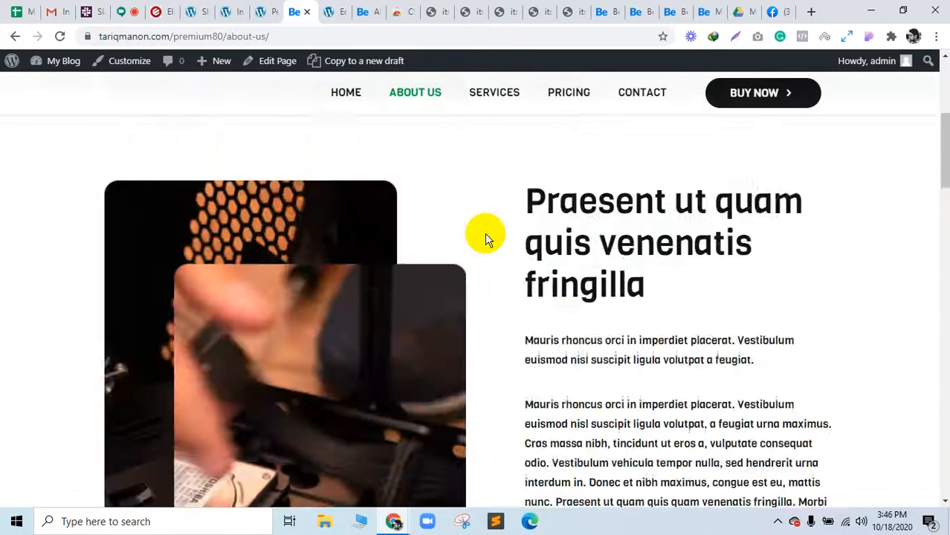
scroll(485, 223, up, 5)
click(494, 113)
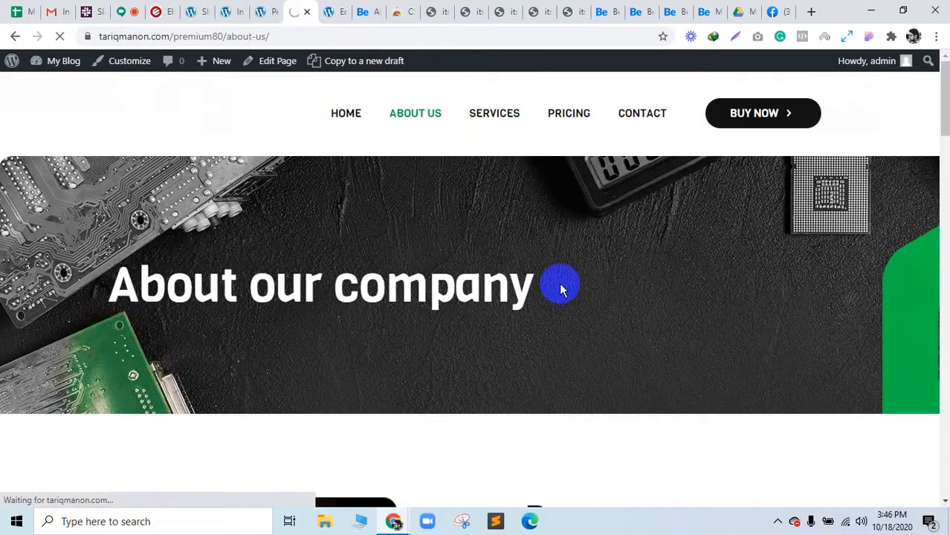
Admit the waiting guest to the Meet call and review the 25-person participant list
click(123, 11)
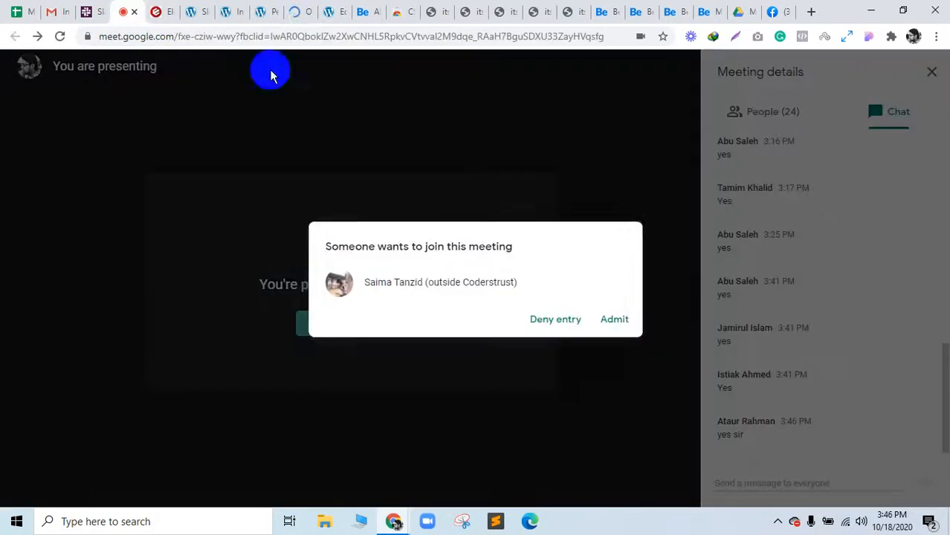
click(614, 319)
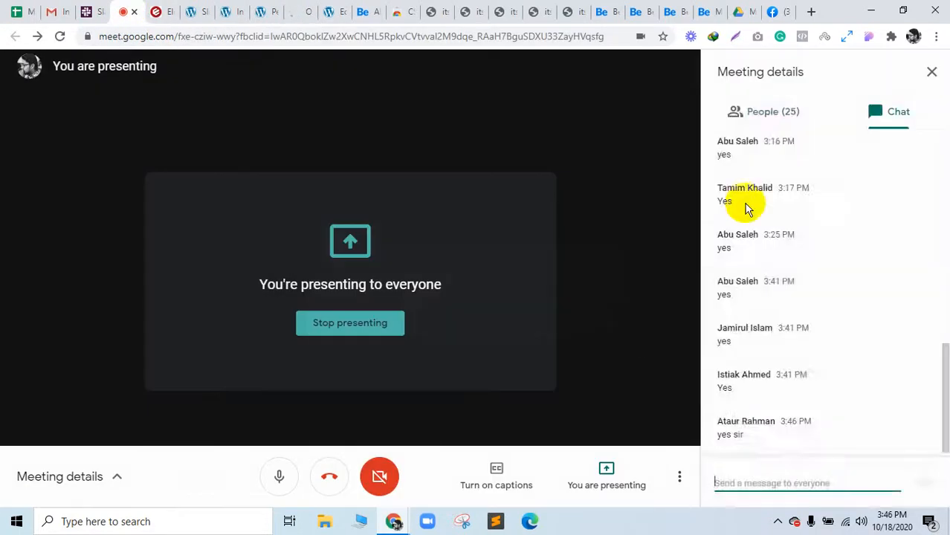
click(788, 115)
scroll(862, 327, down, 10)
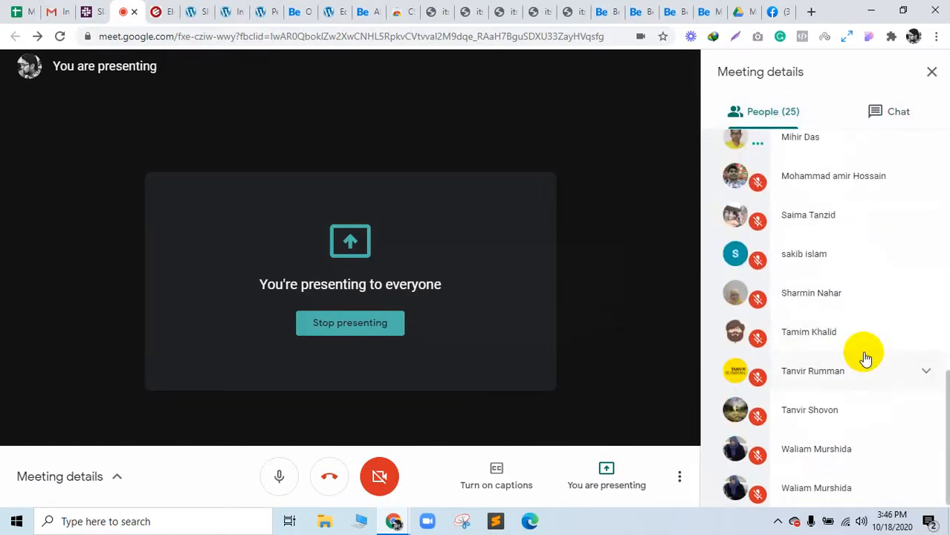
scroll(864, 358, up, 3)
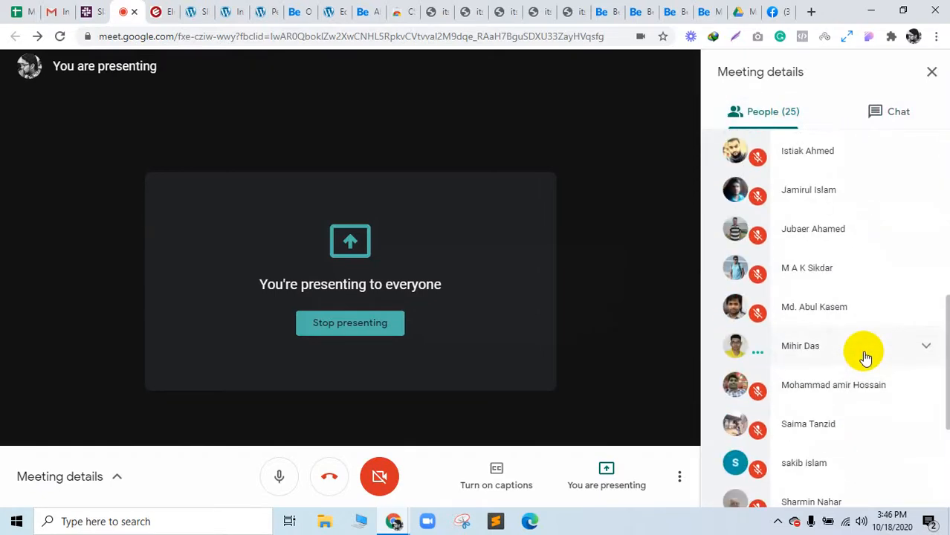
scroll(864, 356, up, 7)
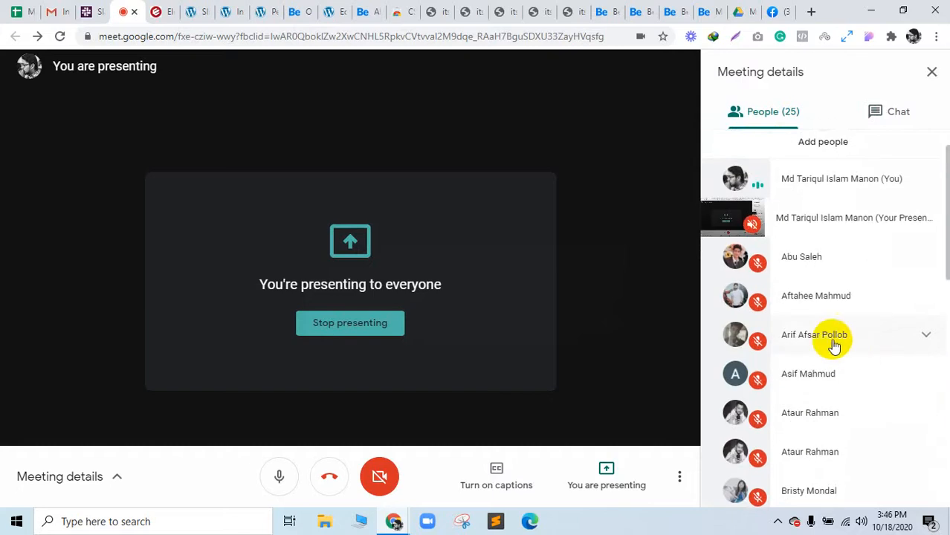
scroll(816, 353, down, 8)
scroll(815, 353, up, 10)
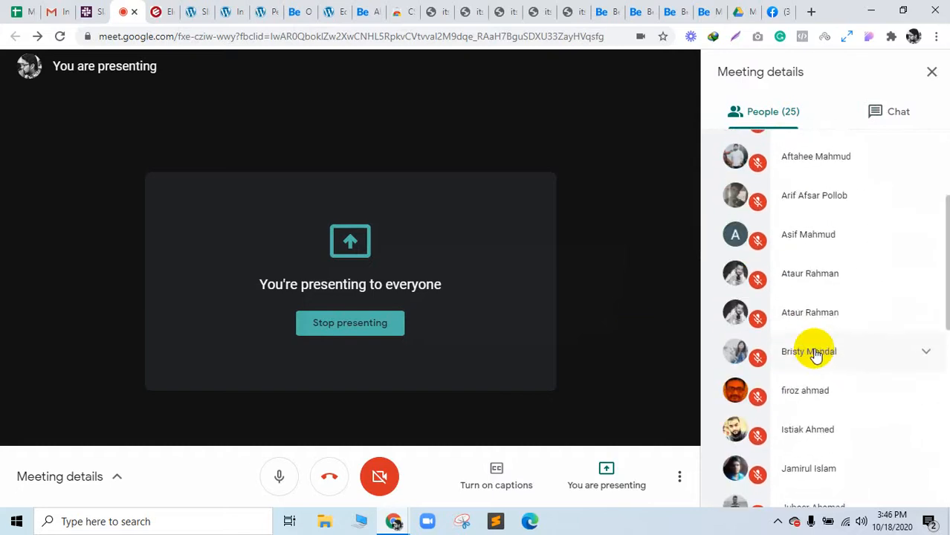
Open the Services page of the BeITService demo site
click(350, 8)
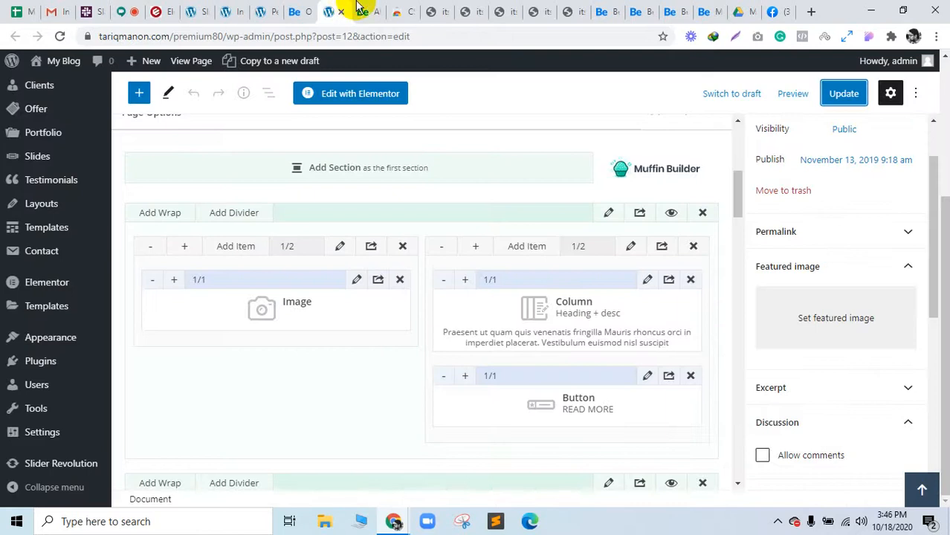
click(295, 11)
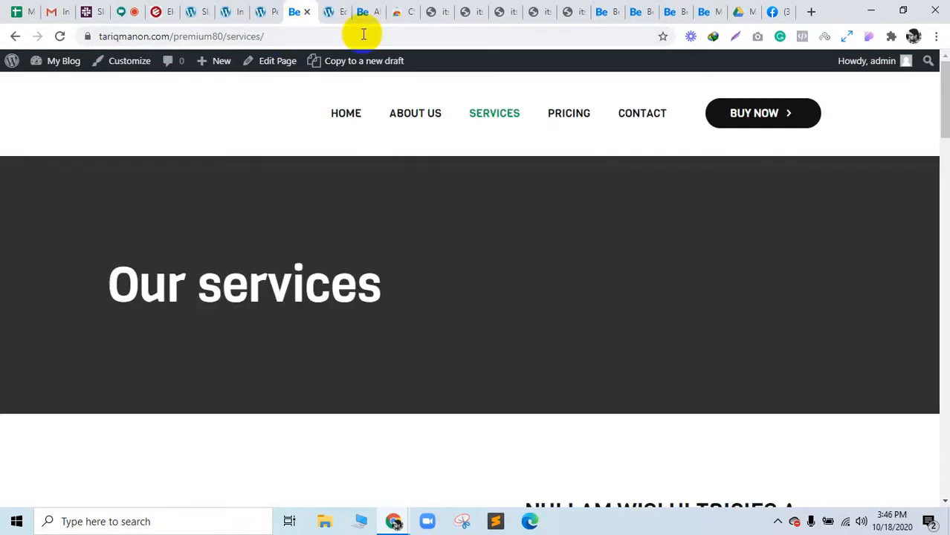
click(391, 11)
click(365, 11)
scroll(368, 248, up, 5)
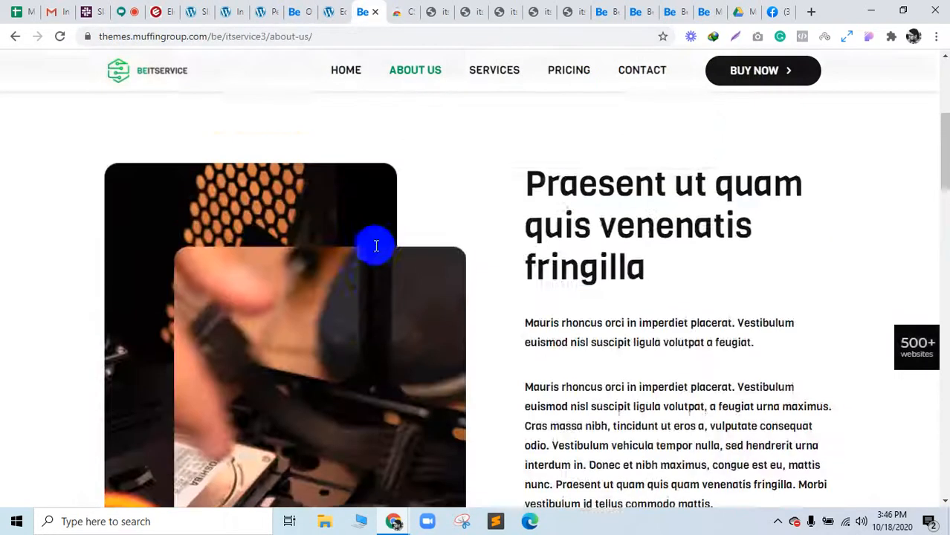
scroll(376, 246, up, 4)
click(493, 95)
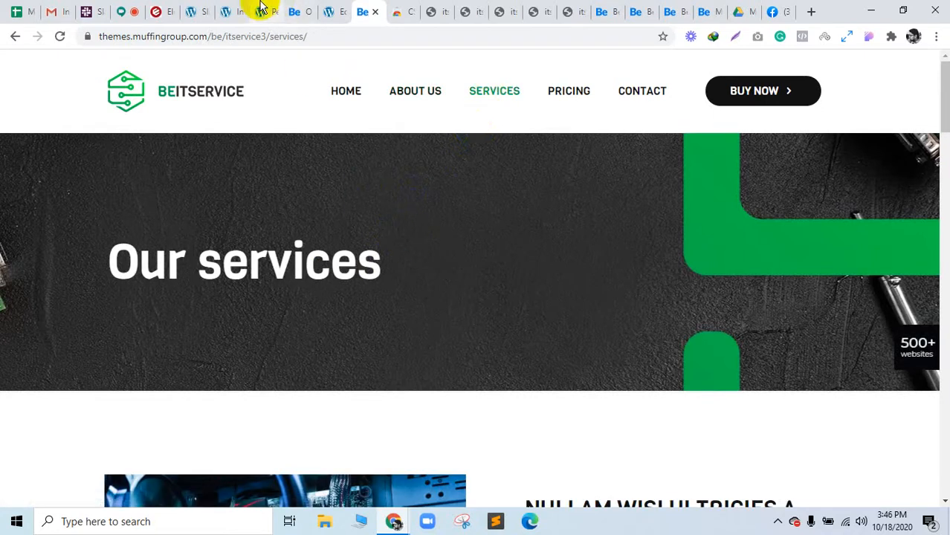
scroll(490, 212, down, 10)
scroll(490, 210, up, 10)
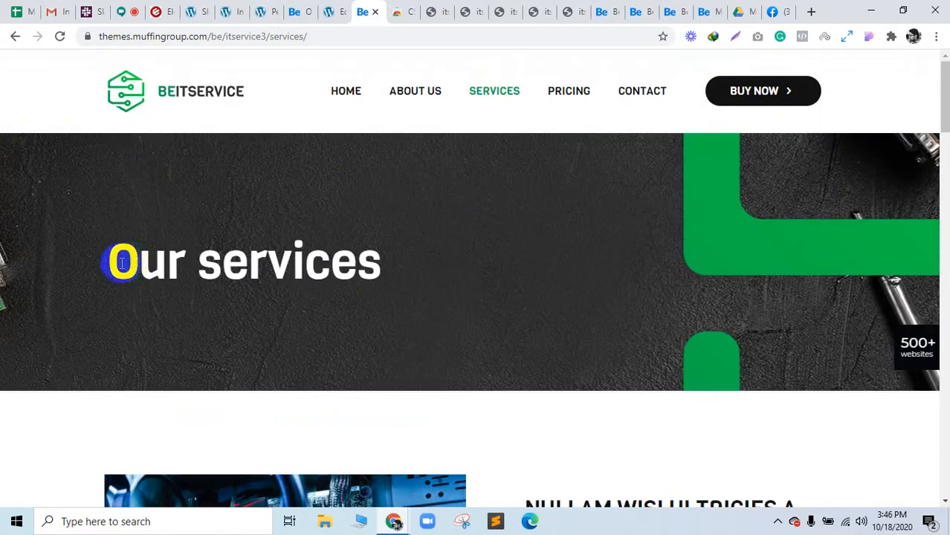
Select the Our services heading and inspect it in Chrome DevTools
drag(108, 259, 455, 245)
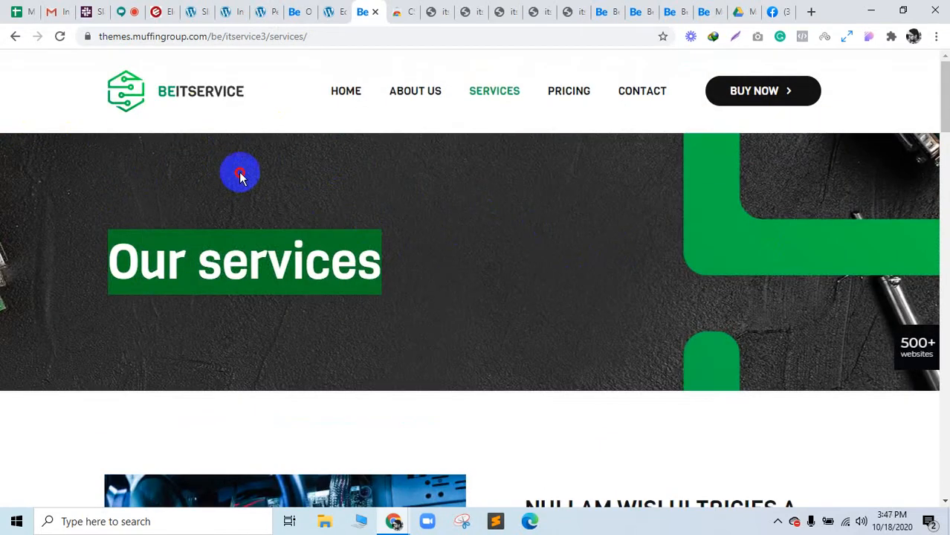
right_click(267, 154)
click(335, 331)
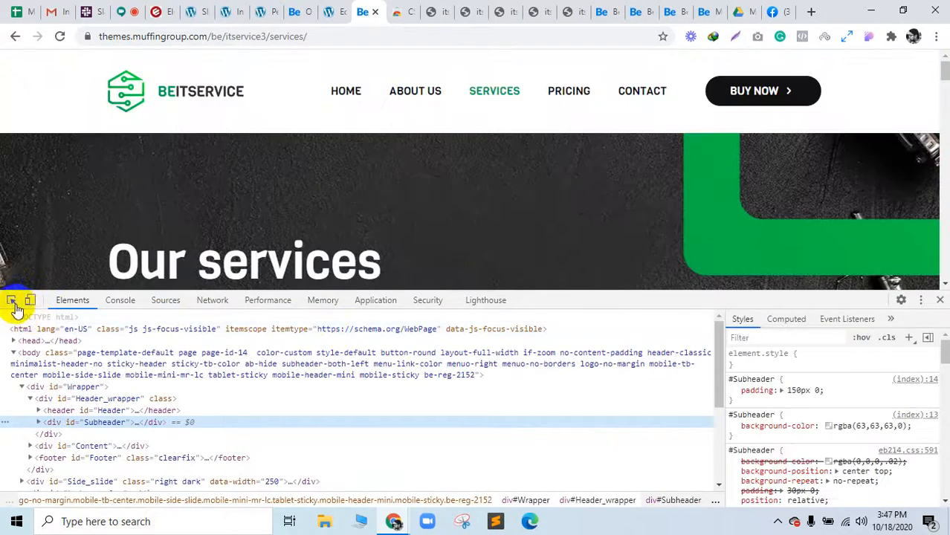
click(12, 301)
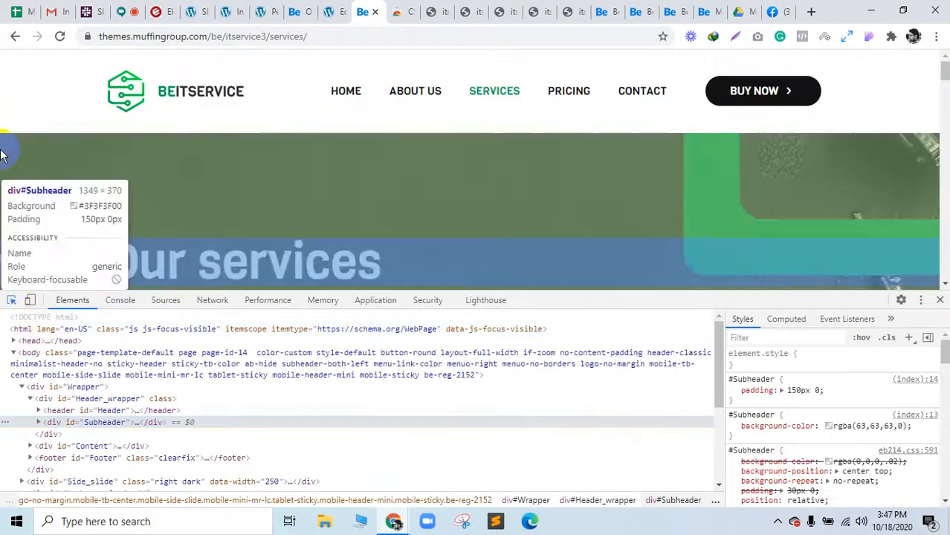
Add display: none to #Subheader in the Styles pane, hiding the banner, then close DevTools
click(781, 401)
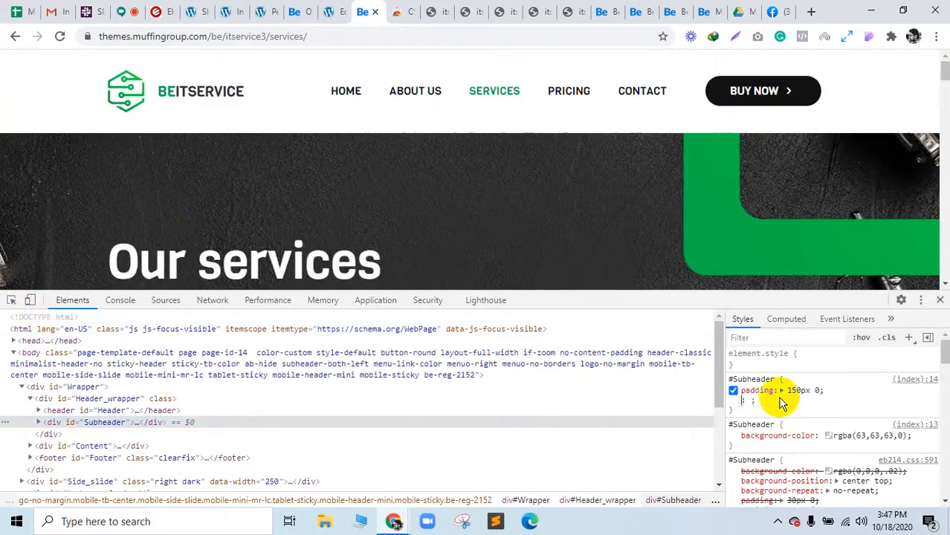
text(dis)
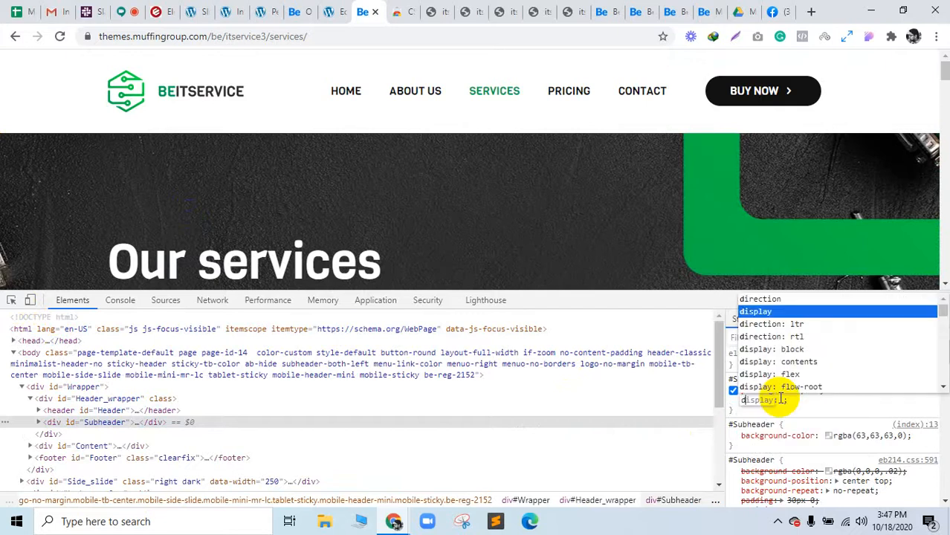
key(Tab)
text(n)
key(Return)
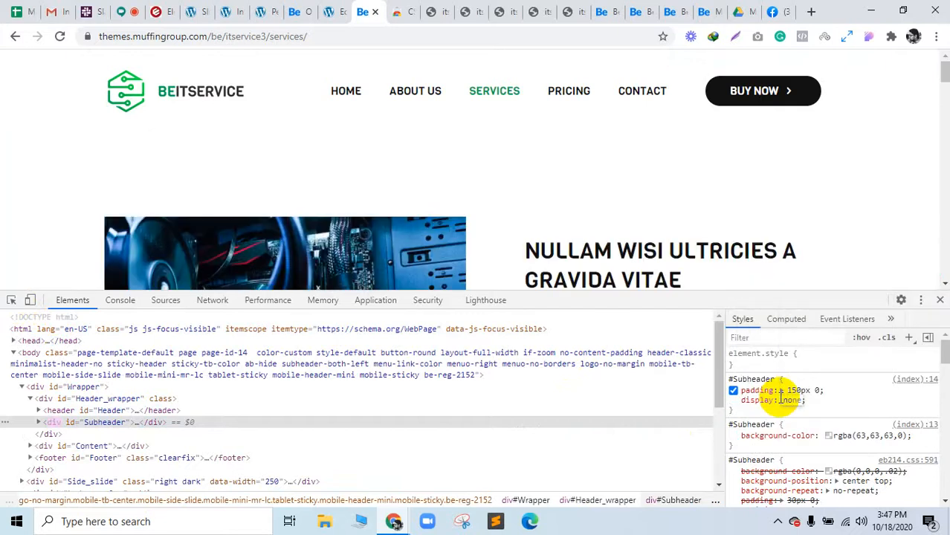
click(939, 300)
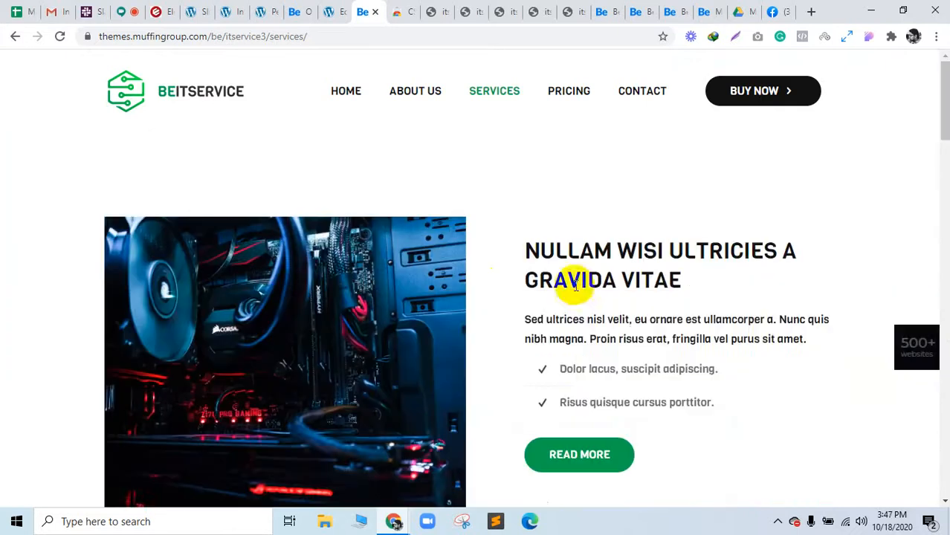
Reload the services demo page, then check the Meet chat and participant list
click(60, 37)
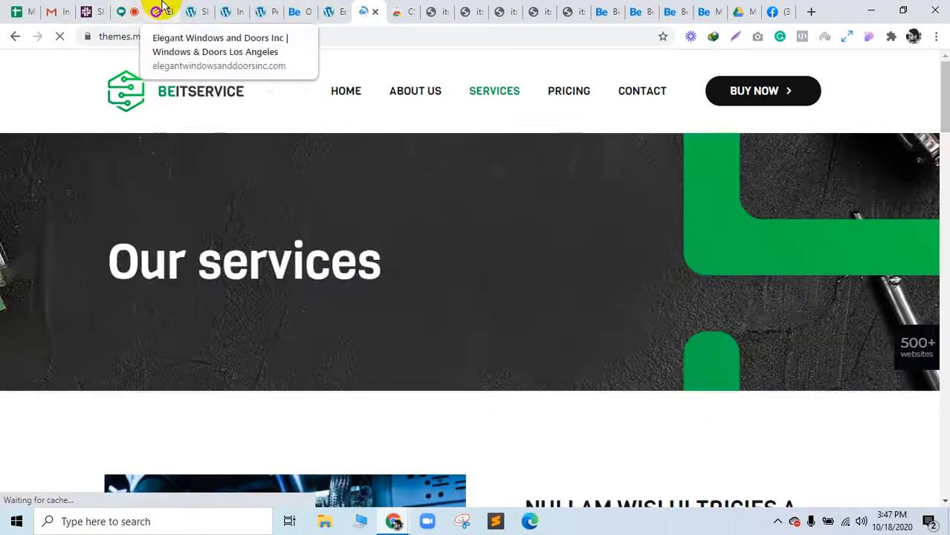
drag(163, 6, 121, 7)
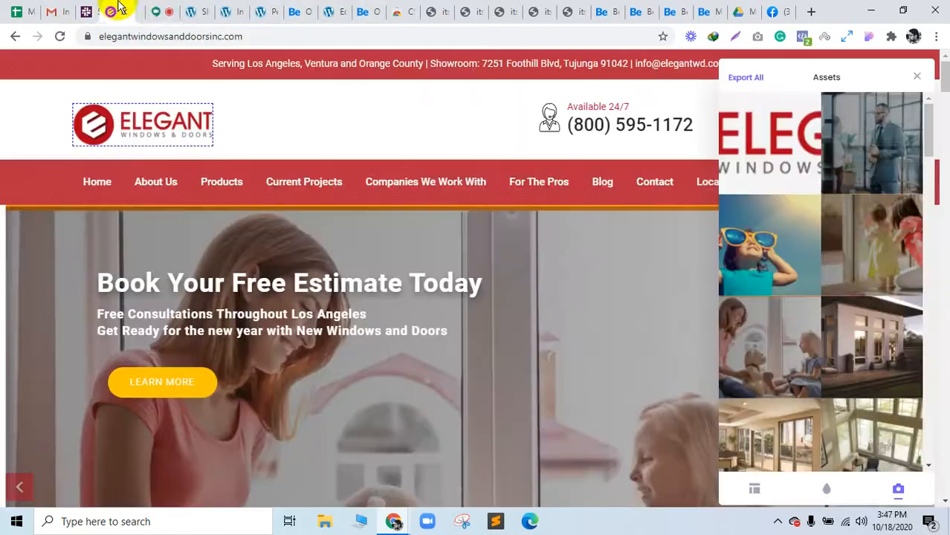
click(159, 7)
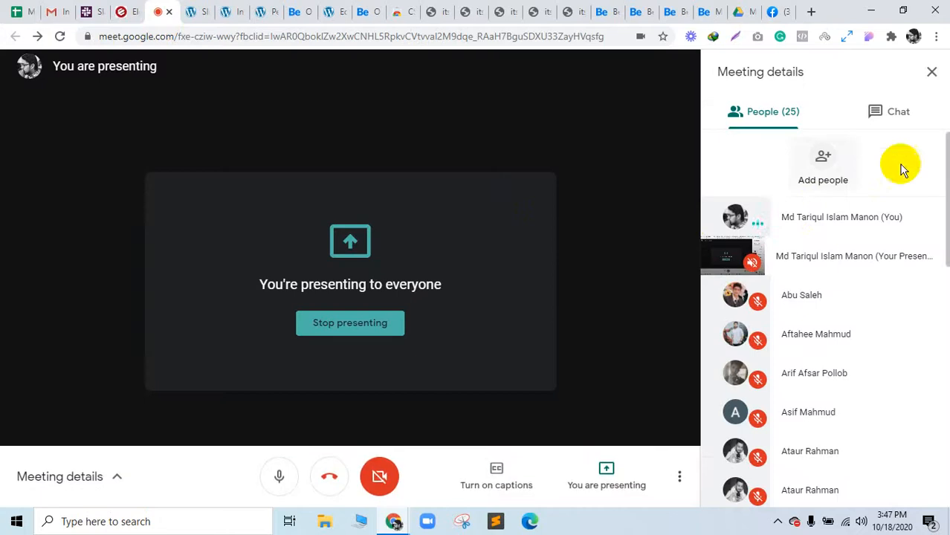
click(913, 124)
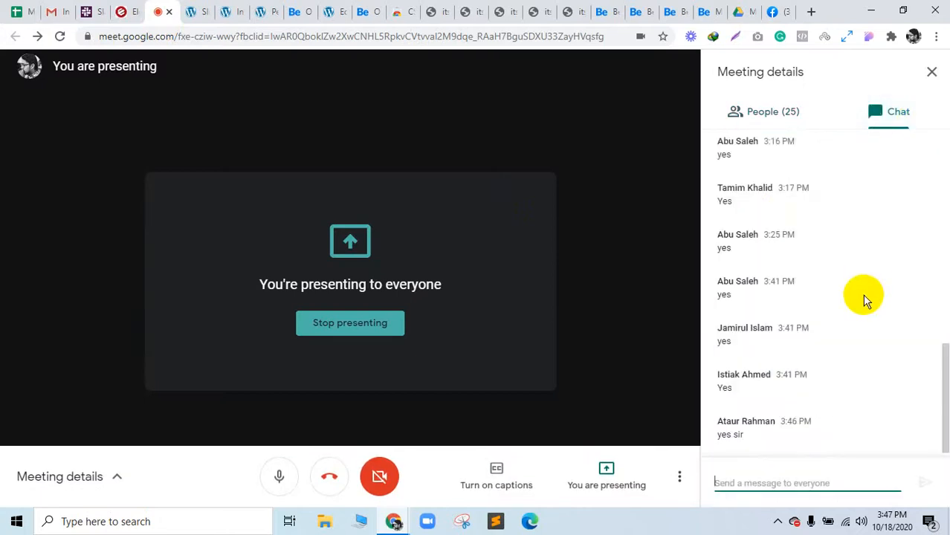
click(777, 116)
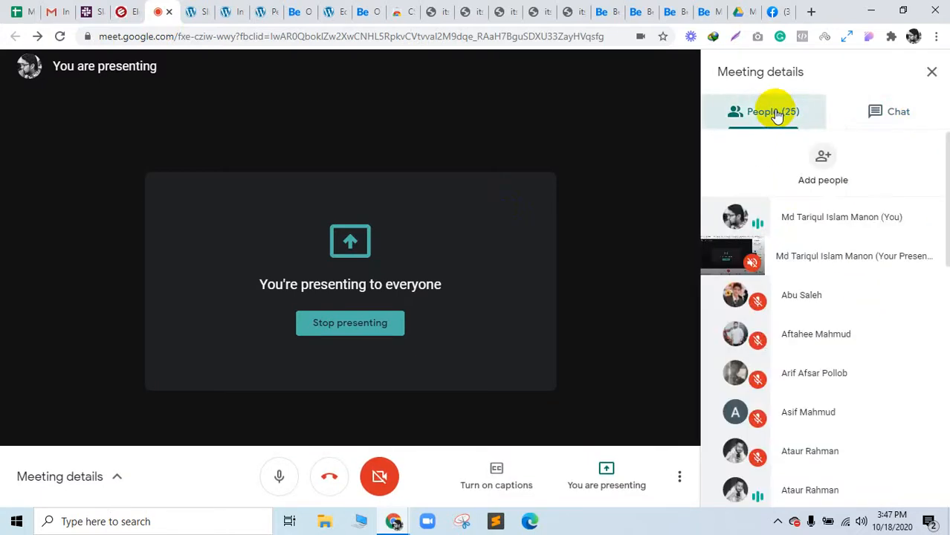
click(854, 121)
Recheck the restored banner on the services demo tab, then return to the Google Meet call
click(362, 12)
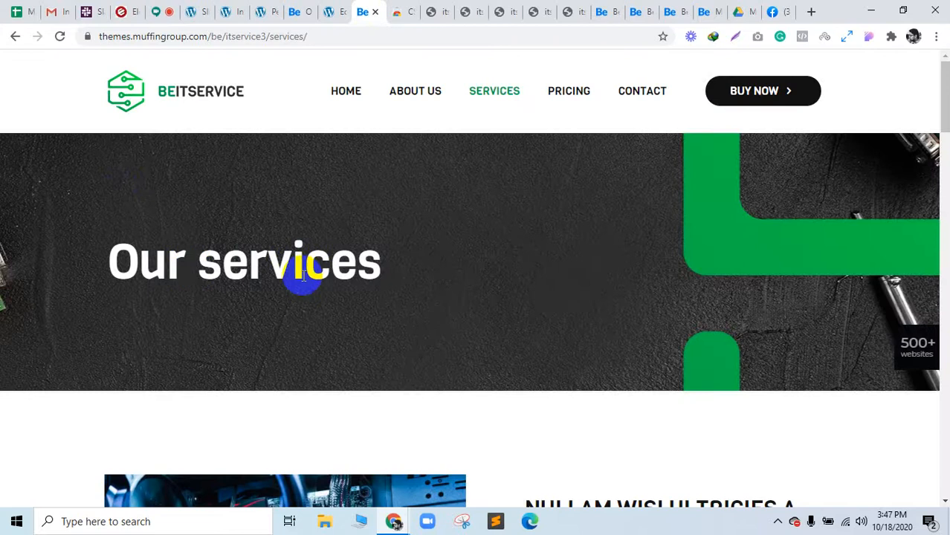
right_click(314, 203)
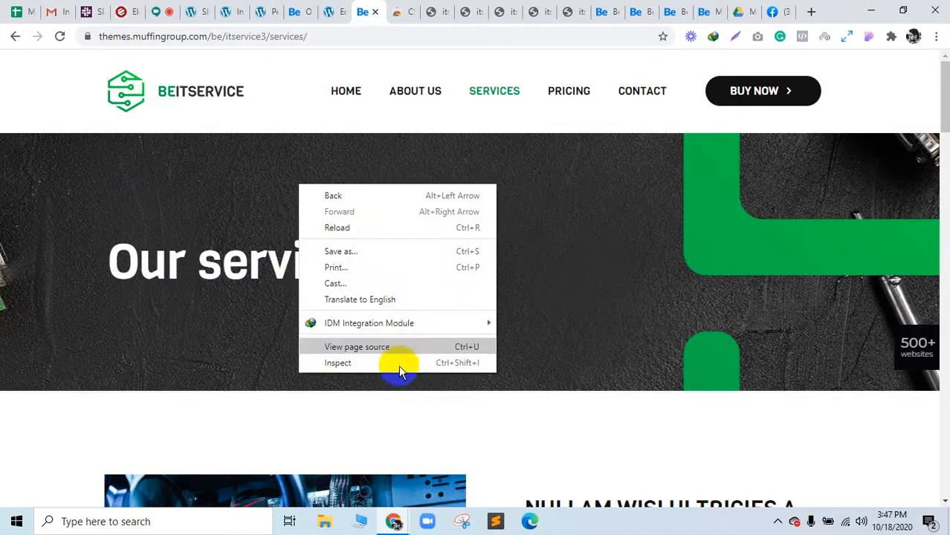
click(164, 180)
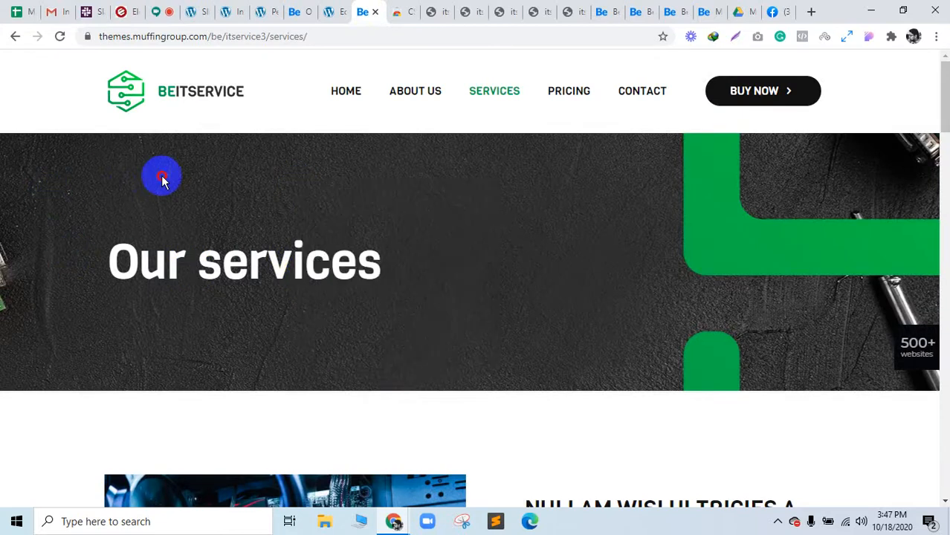
click(122, 11)
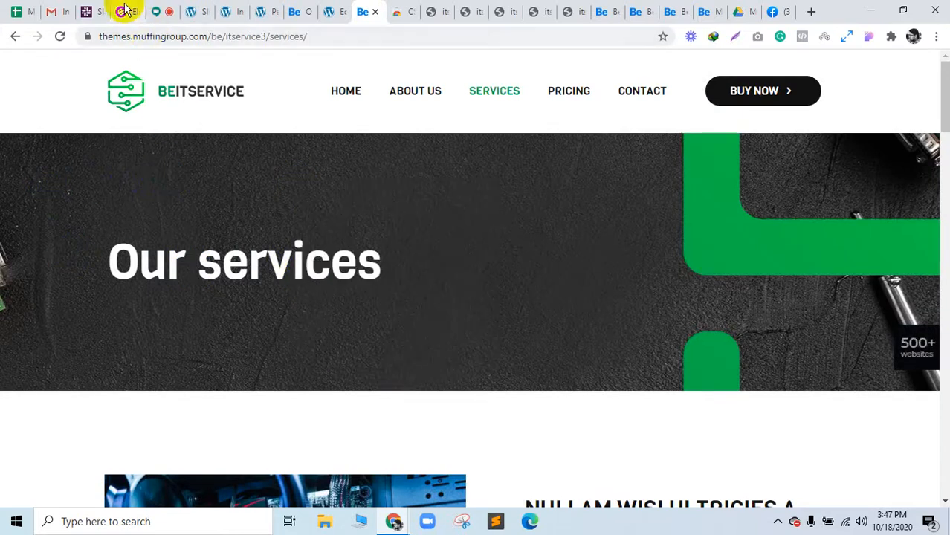
click(135, 12)
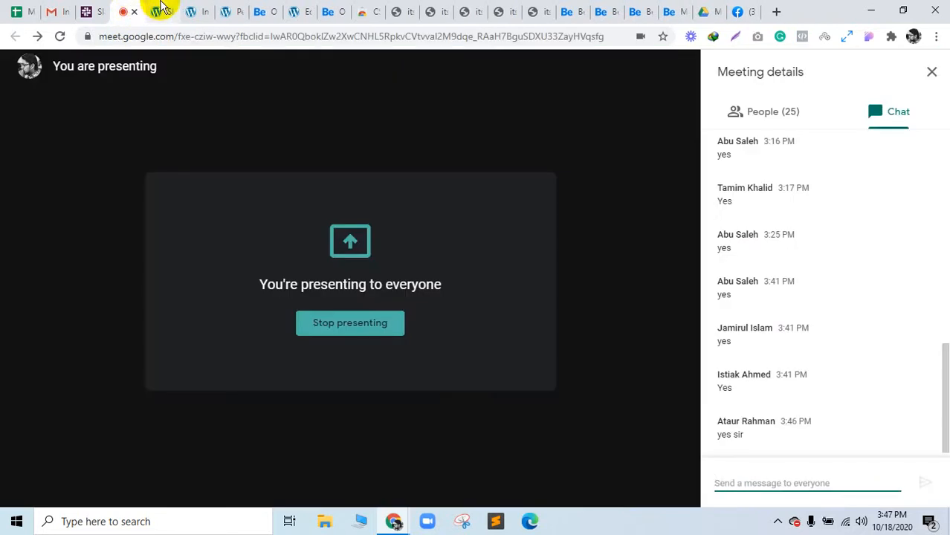
Close the Be resumé, Be Profile and other leftover Be demo tabs
click(580, 13)
click(579, 12)
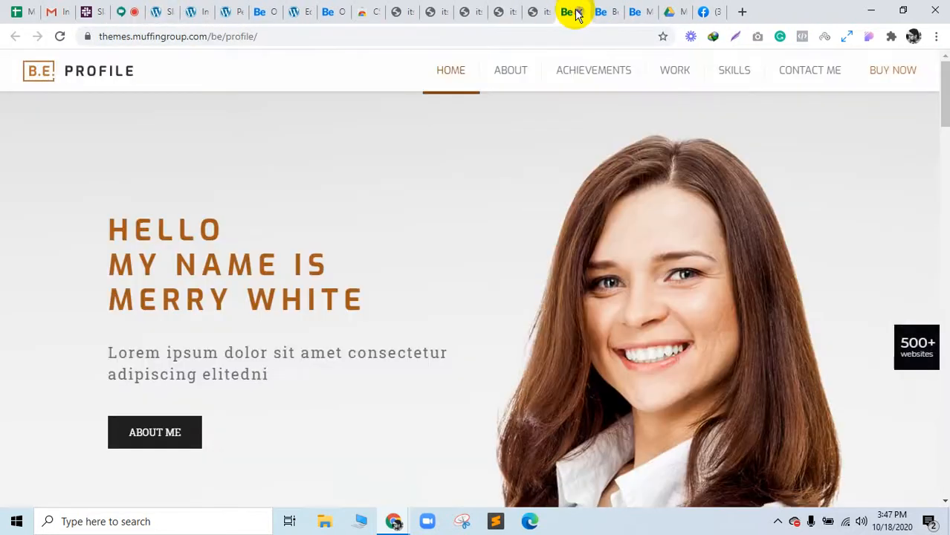
click(578, 13)
click(578, 12)
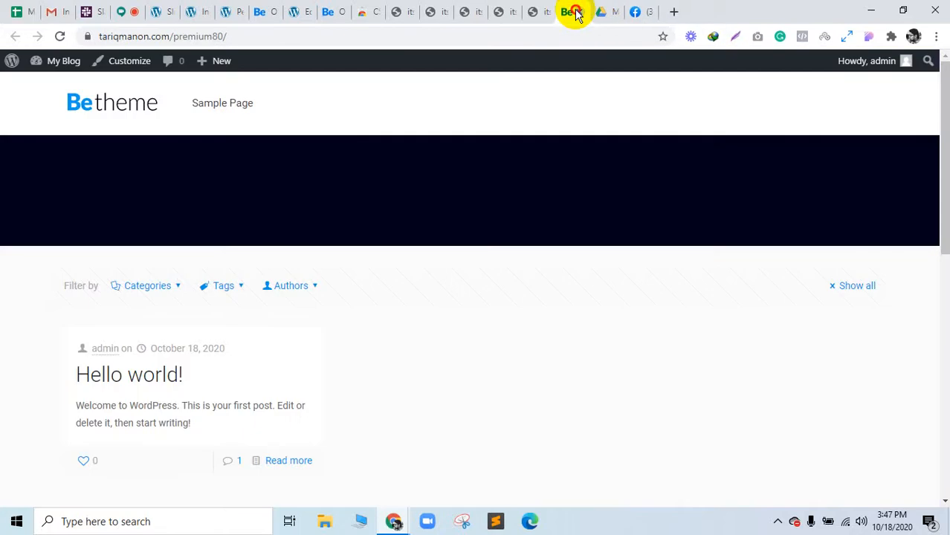
click(577, 13)
Close the itservice3 icon, home-num1, about picture and services image tabs, then return to WordPress admin
click(545, 8)
click(544, 12)
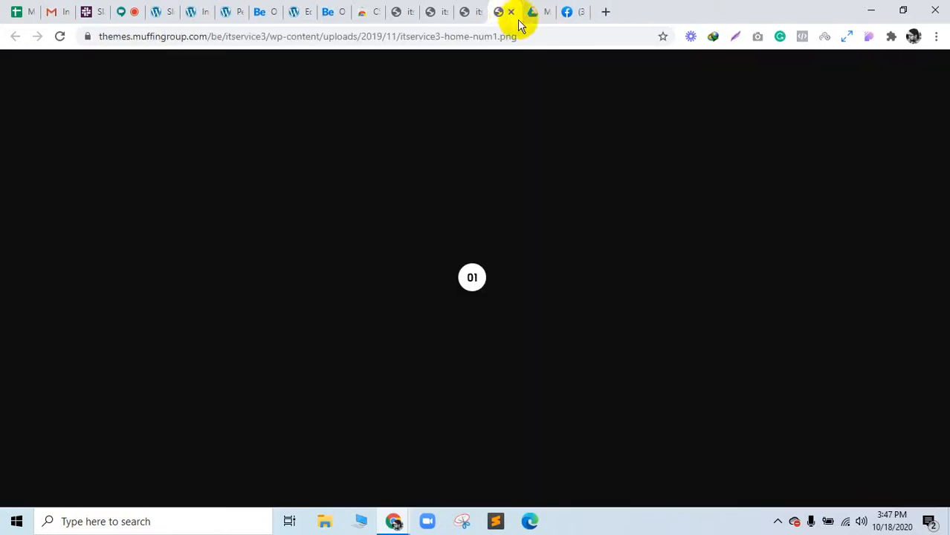
click(510, 12)
click(468, 11)
click(470, 12)
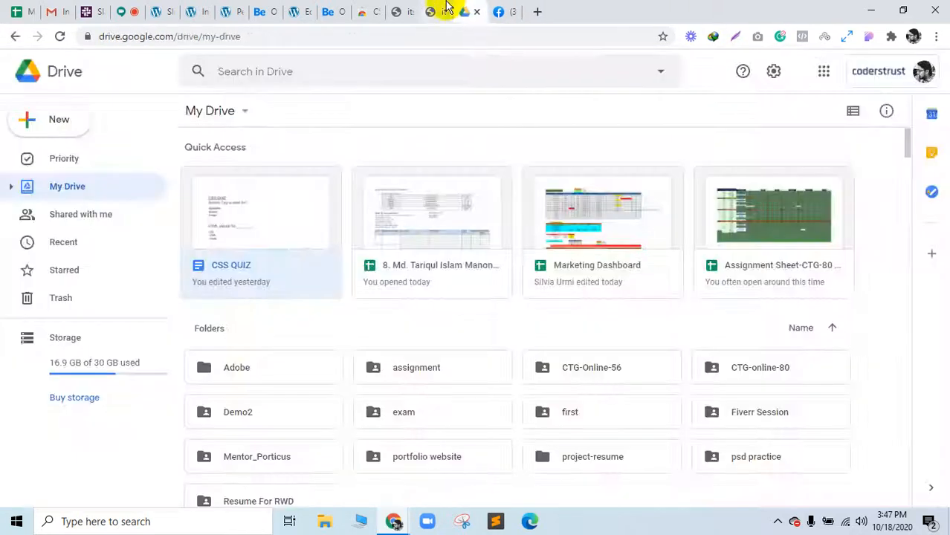
click(443, 13)
click(443, 13)
click(400, 11)
click(417, 13)
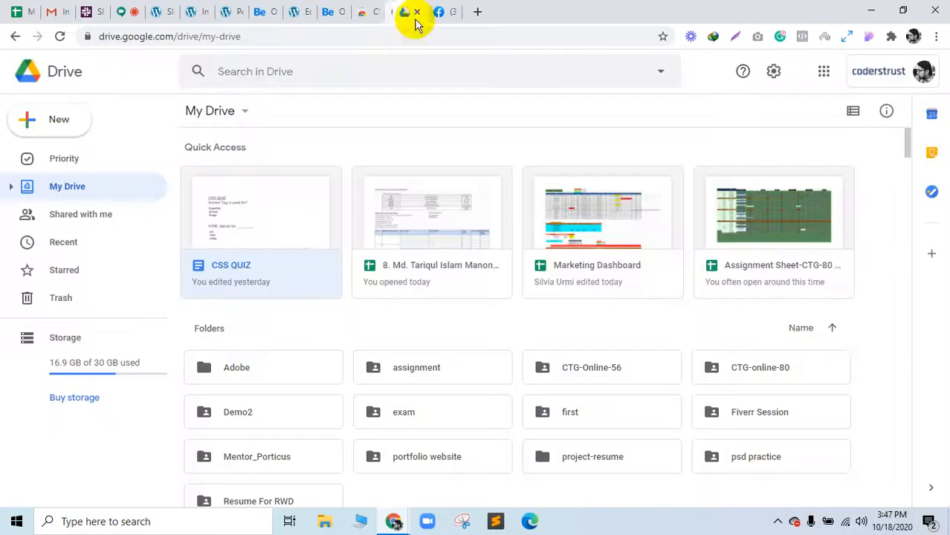
click(129, 9)
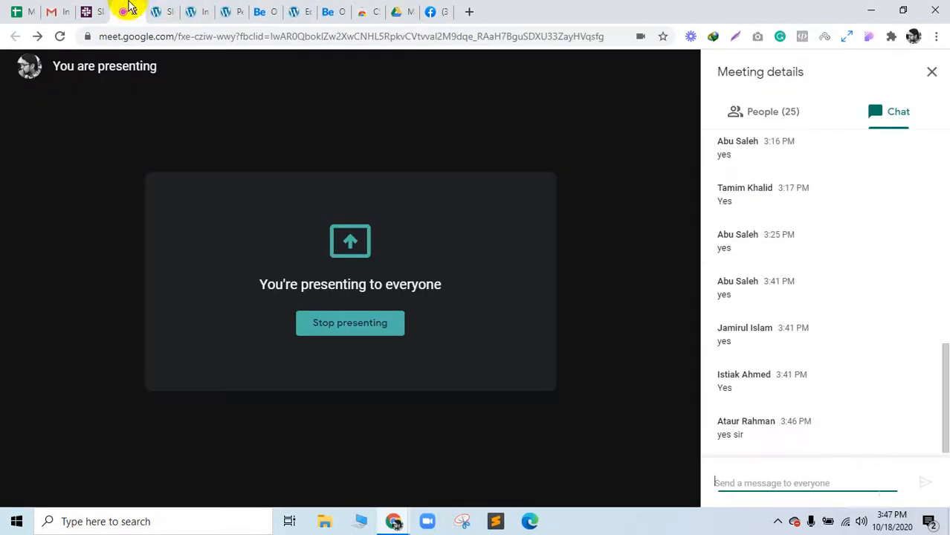
click(191, 9)
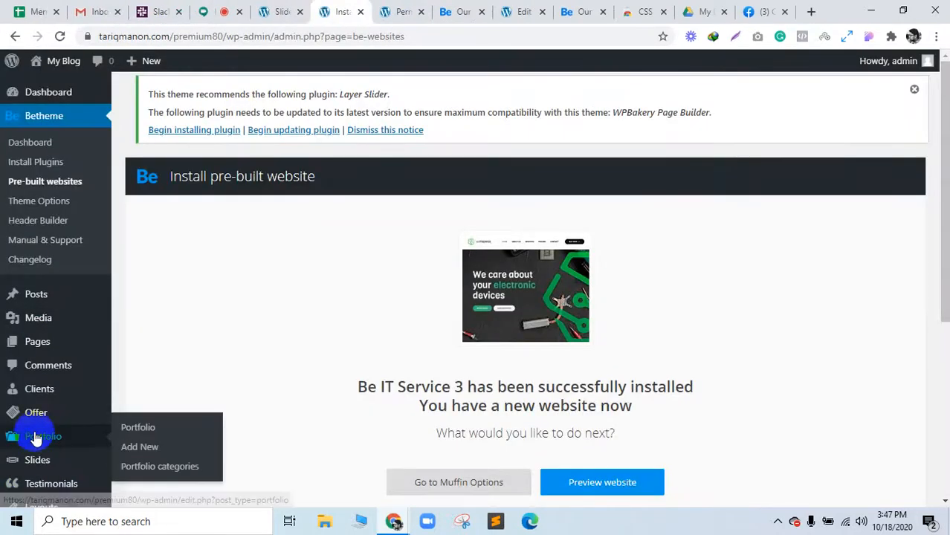
Open Theme Options under Betheme in the WordPress admin sidebar
scroll(44, 461, down, 3)
scroll(51, 478, up, 2)
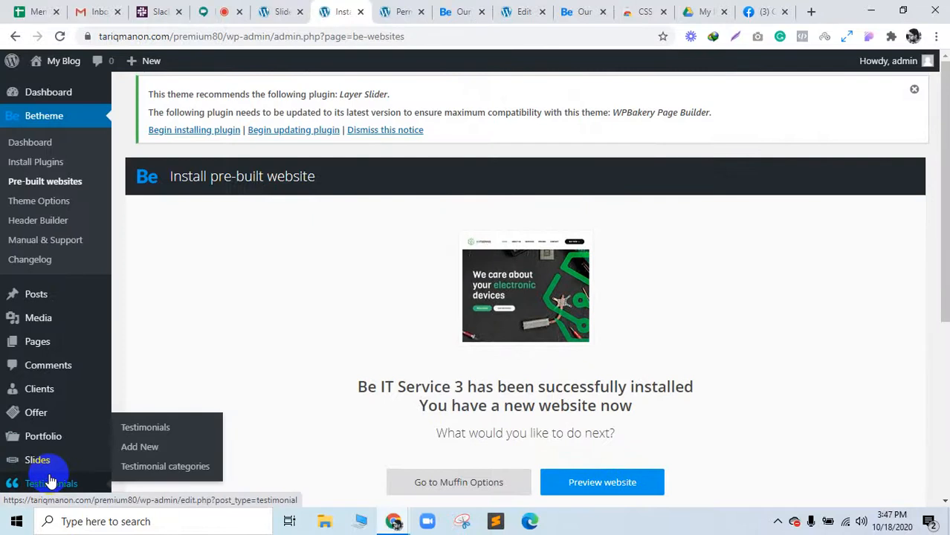
click(46, 205)
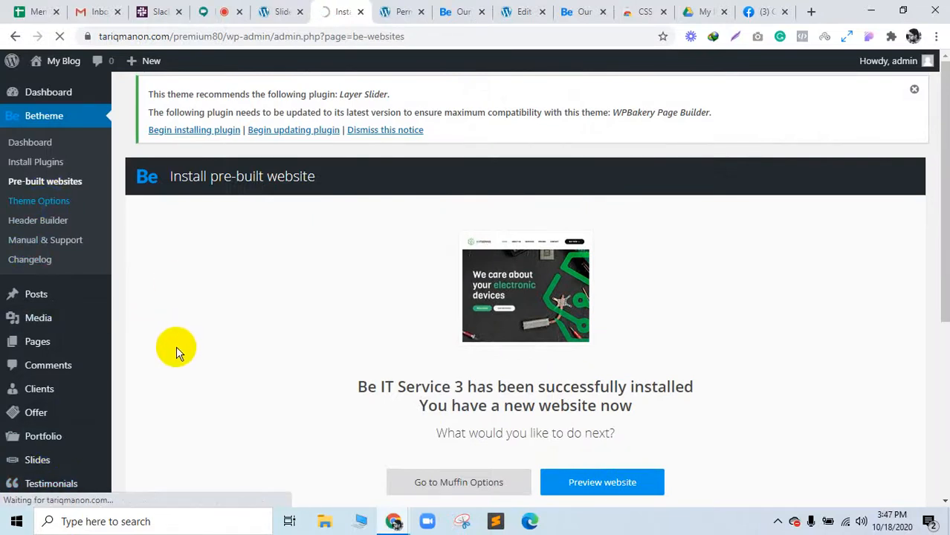
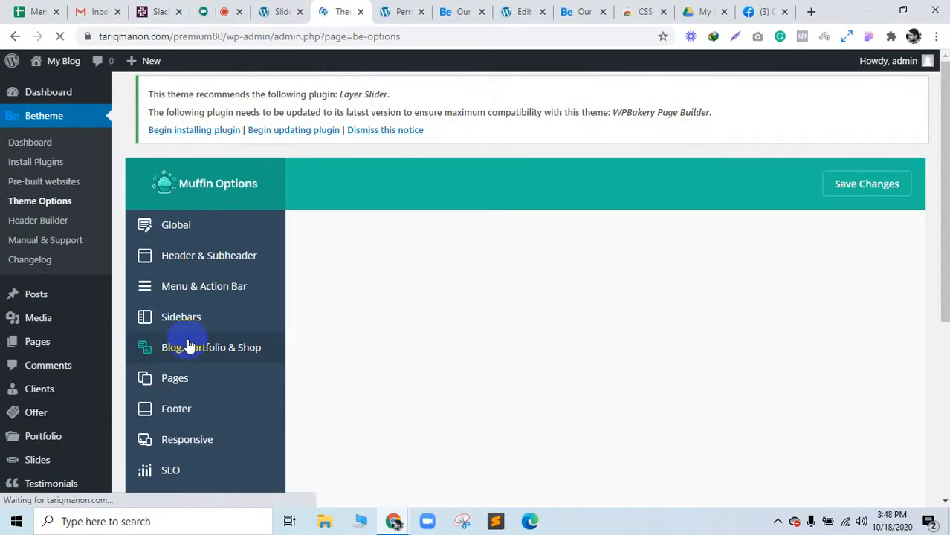
Open the Subheader settings under Header & Subheader, then glance at the live Our services page
click(211, 256)
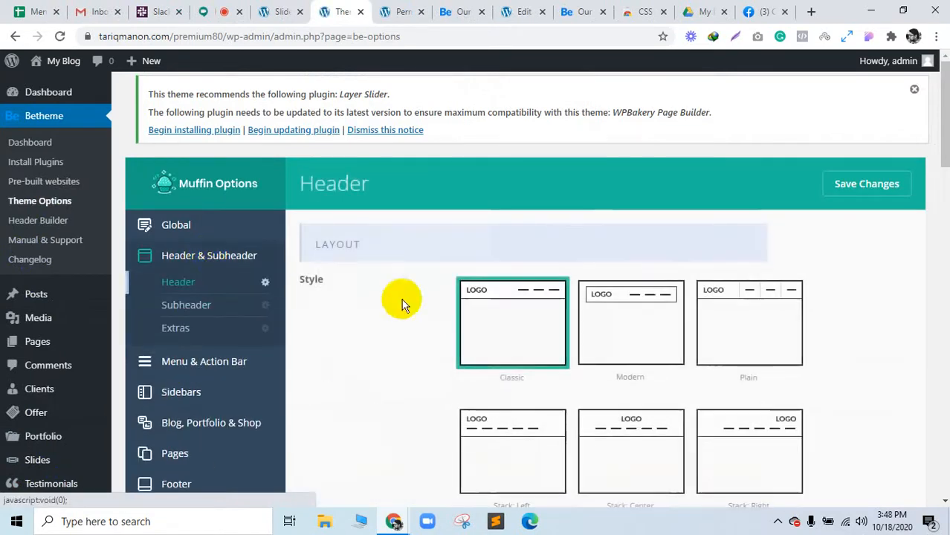
click(226, 306)
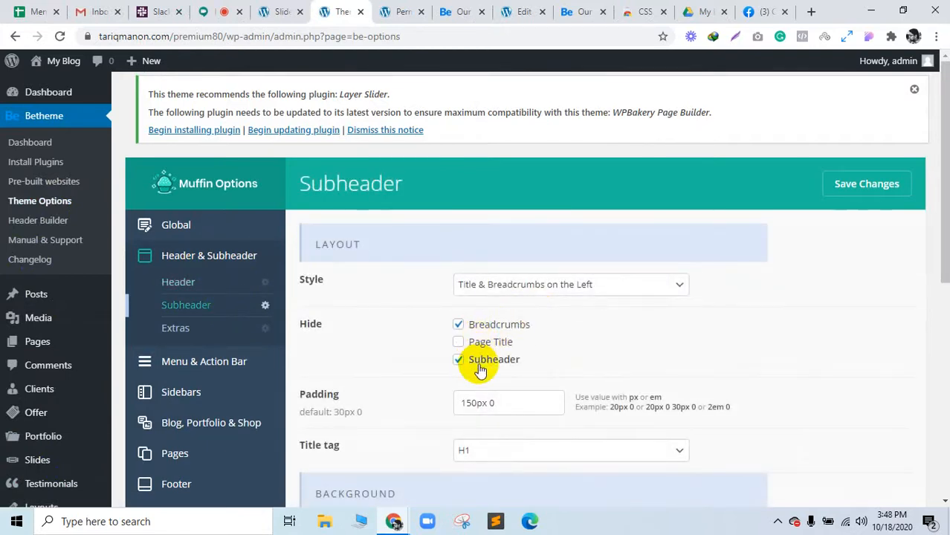
click(269, 9)
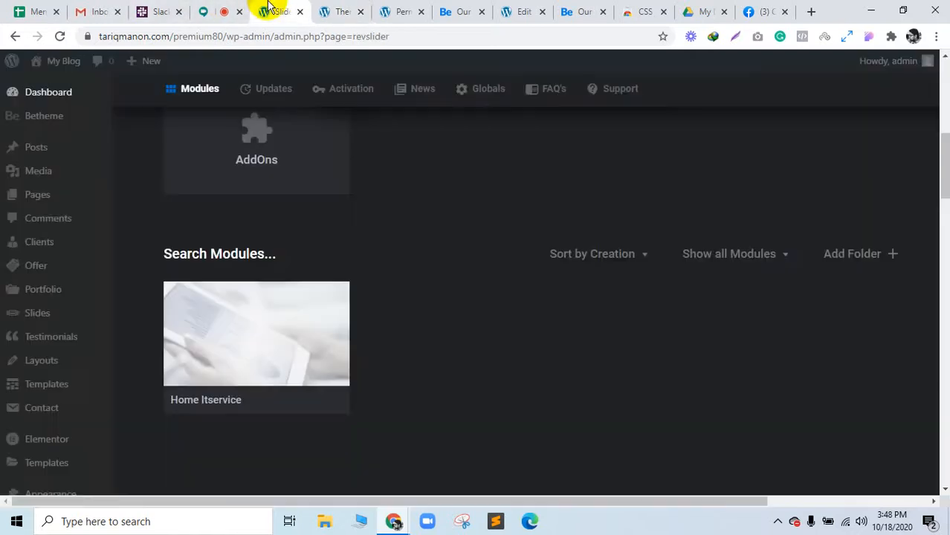
click(393, 9)
click(467, 6)
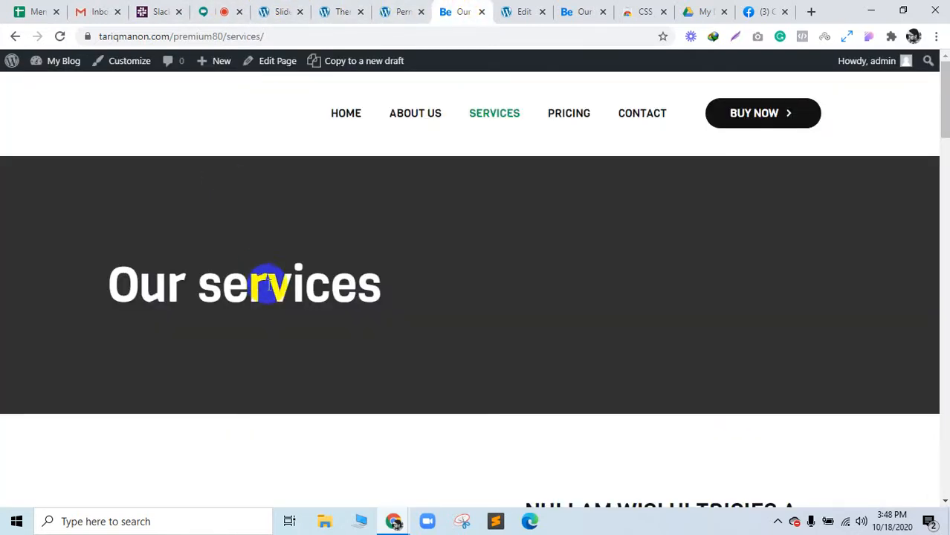
scroll(267, 286, down, 3)
scroll(267, 286, up, 3)
Check the Subheader Style choices, keeping 'Title & Breadcrumbs on the Left'
click(264, 10)
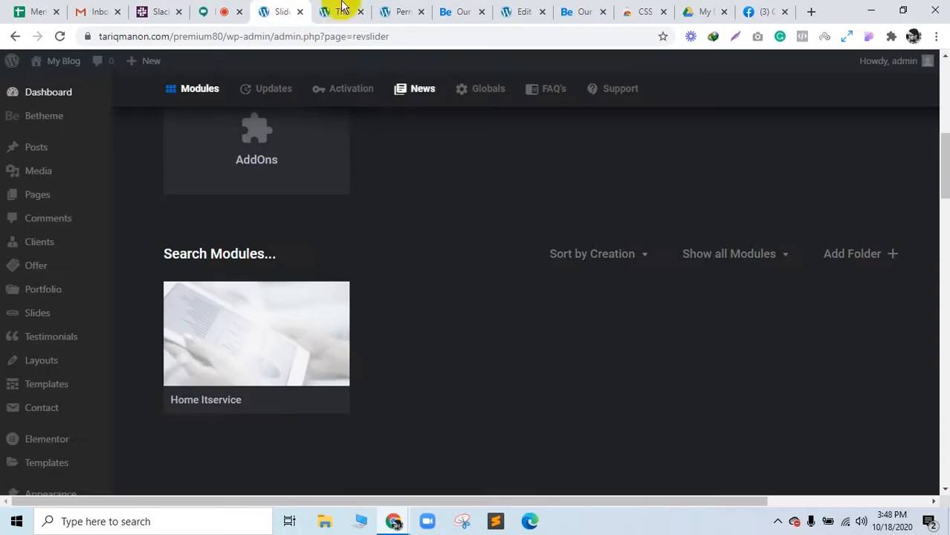
click(339, 7)
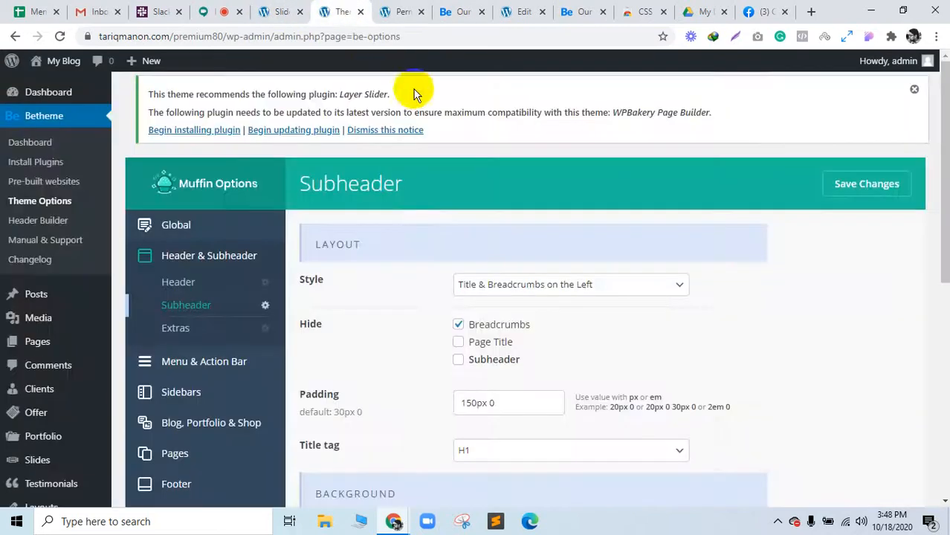
click(557, 290)
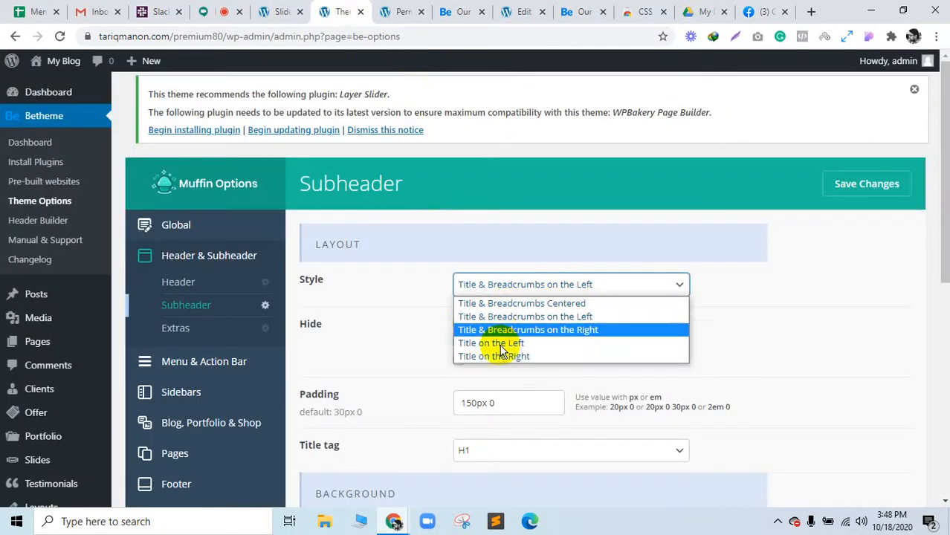
click(744, 326)
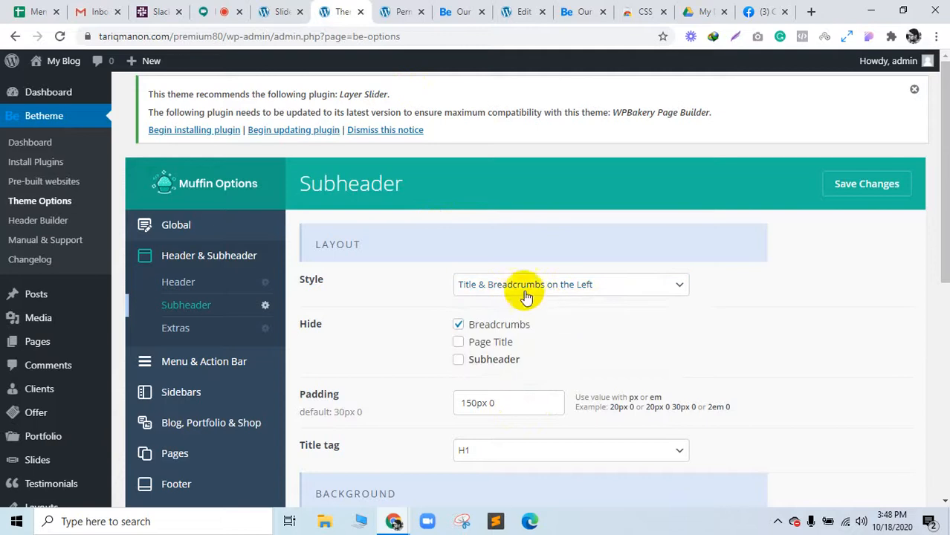
scroll(446, 314, down, 7)
scroll(468, 394, up, 5)
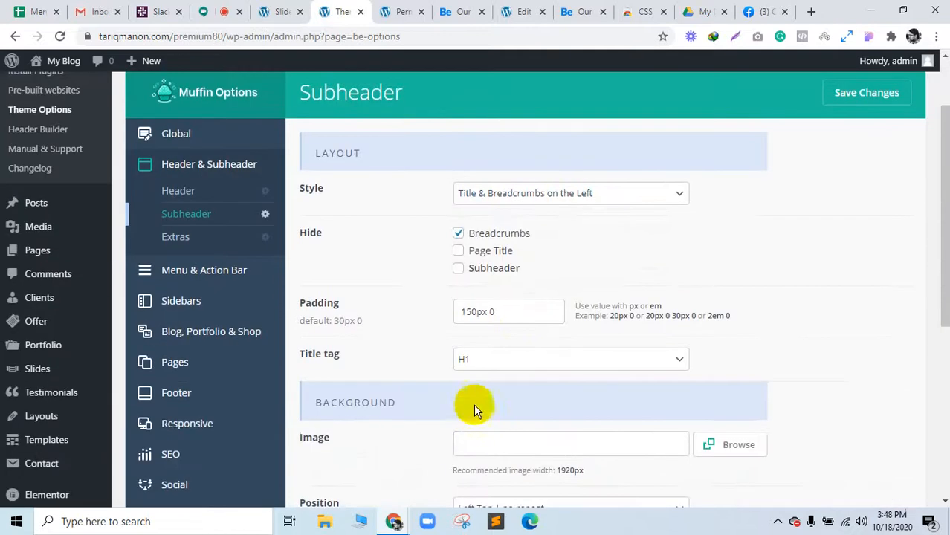
Return to the live Our services page and bring up the context menu on its Edit Page link
click(398, 6)
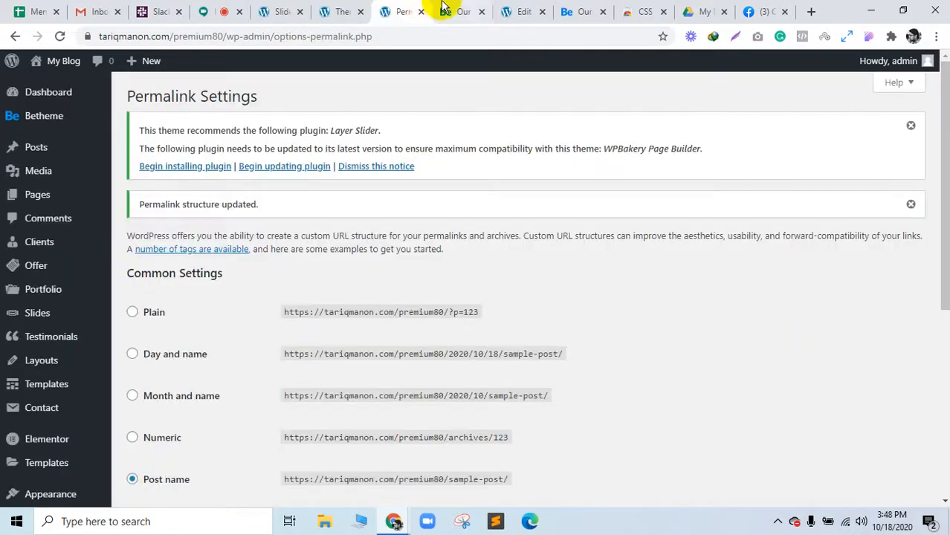
click(471, 7)
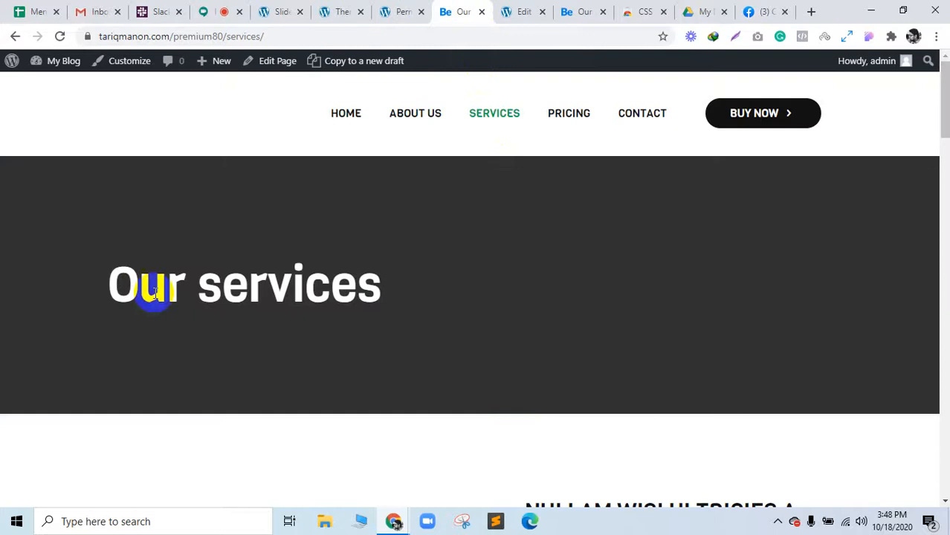
scroll(331, 276, down, 7)
scroll(331, 275, up, 3)
scroll(331, 276, down, 4)
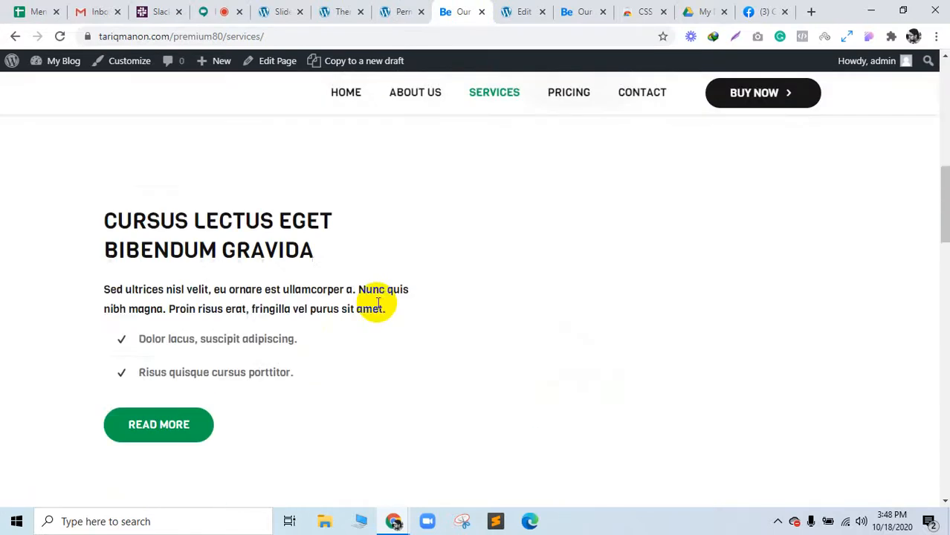
scroll(470, 206, down, 1)
drag(446, 6, 341, 9)
scroll(435, 212, up, 8)
right_click(277, 63)
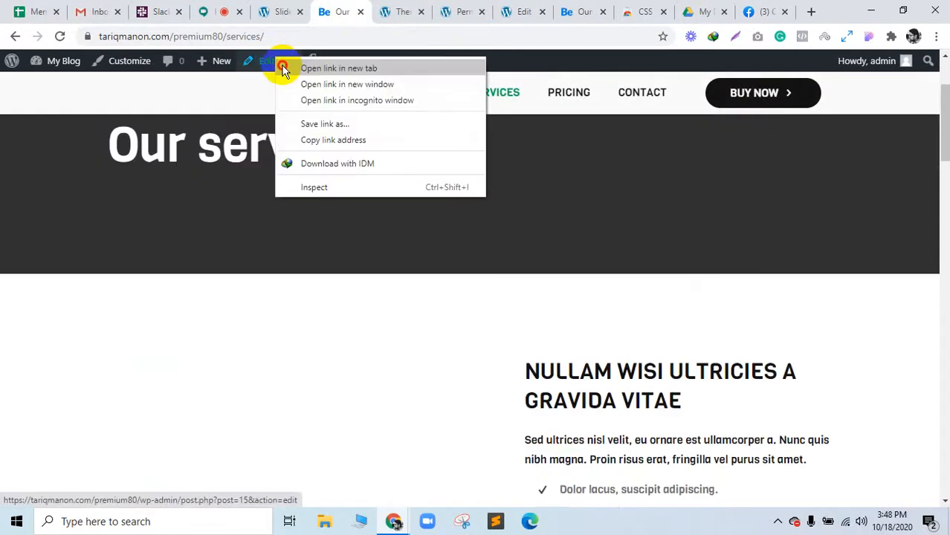
Open the Our services page editor in a new tab and compare it with the live page
click(327, 66)
click(371, 6)
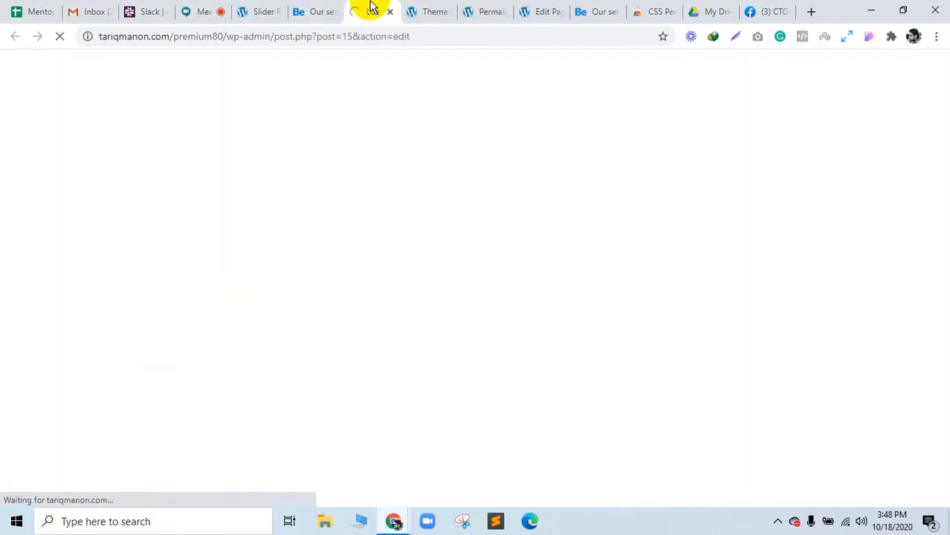
click(316, 8)
scroll(425, 261, down, 5)
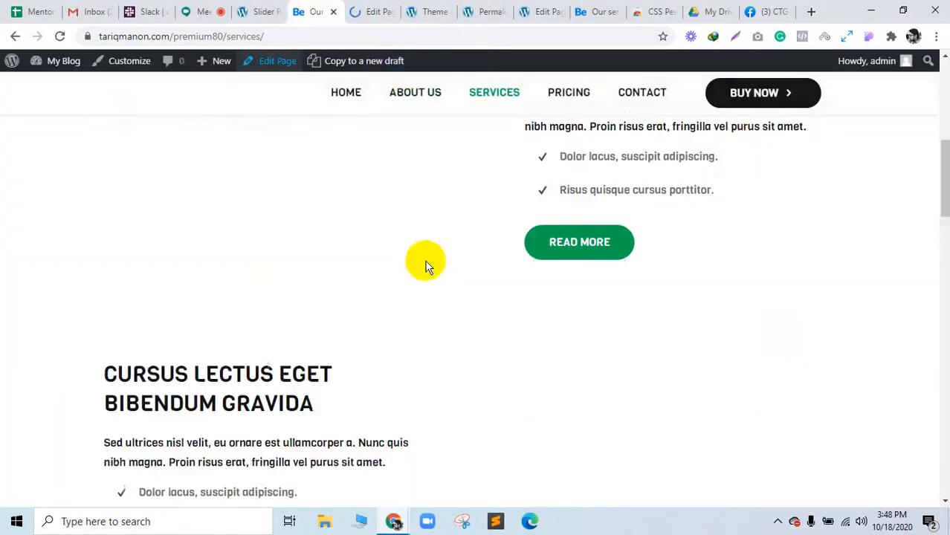
scroll(368, 140, up, 5)
click(366, 6)
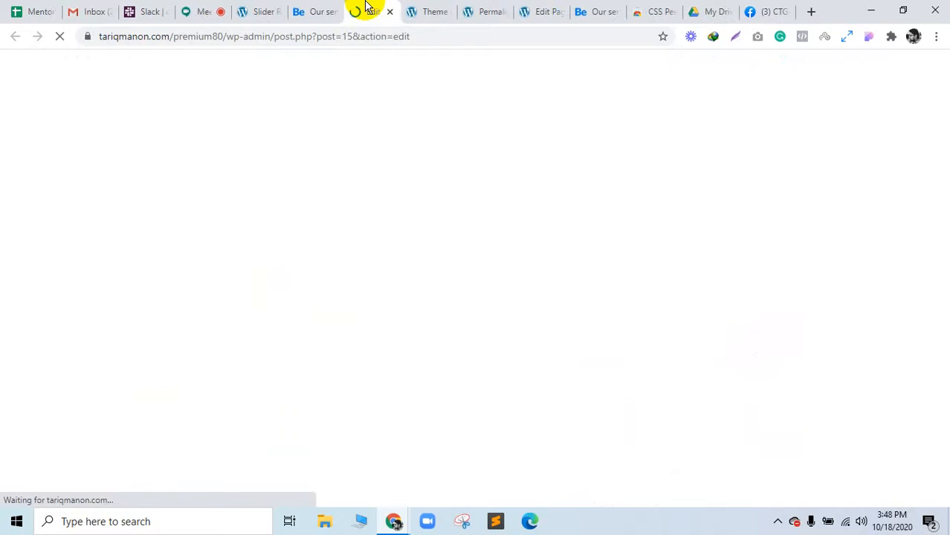
click(320, 6)
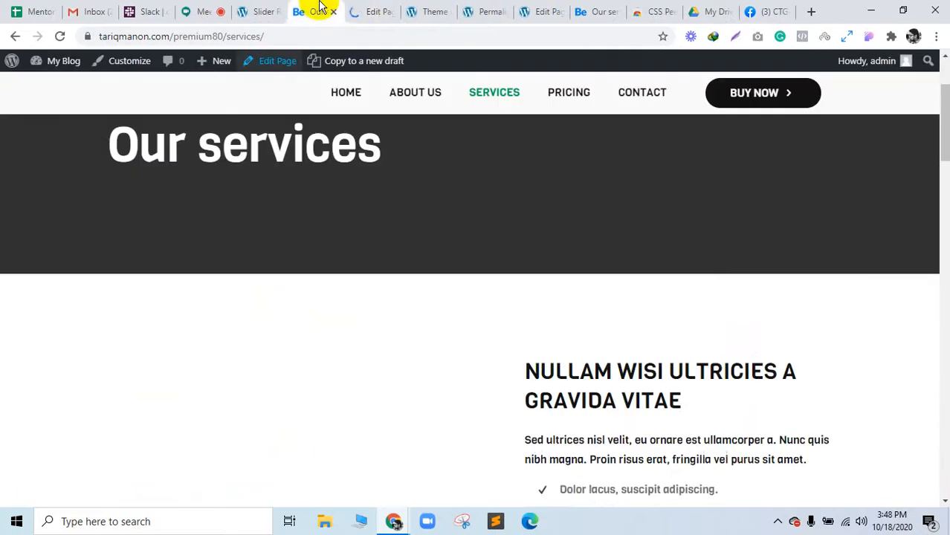
click(376, 8)
scroll(517, 289, down, 4)
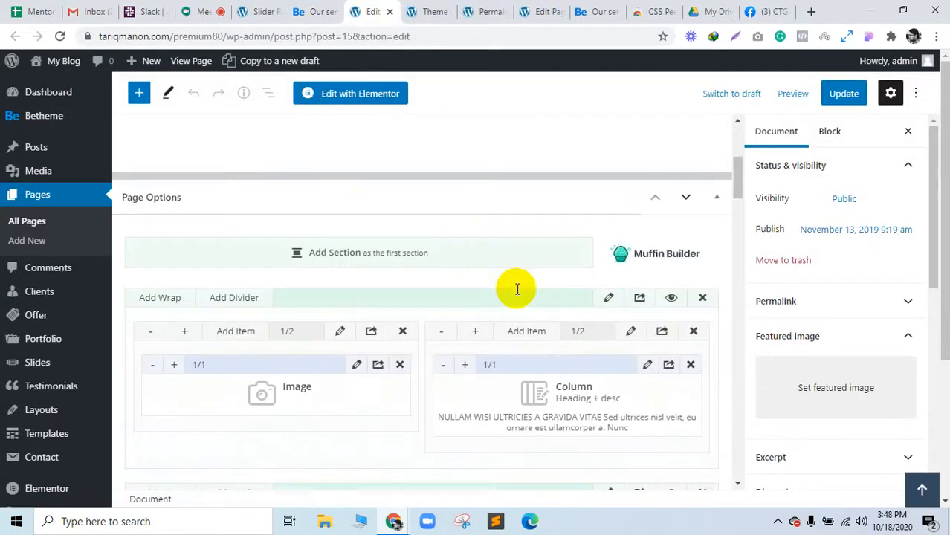
View the BeITService demo services page and list its image assets in the inspector panel
click(482, 7)
click(530, 7)
click(594, 9)
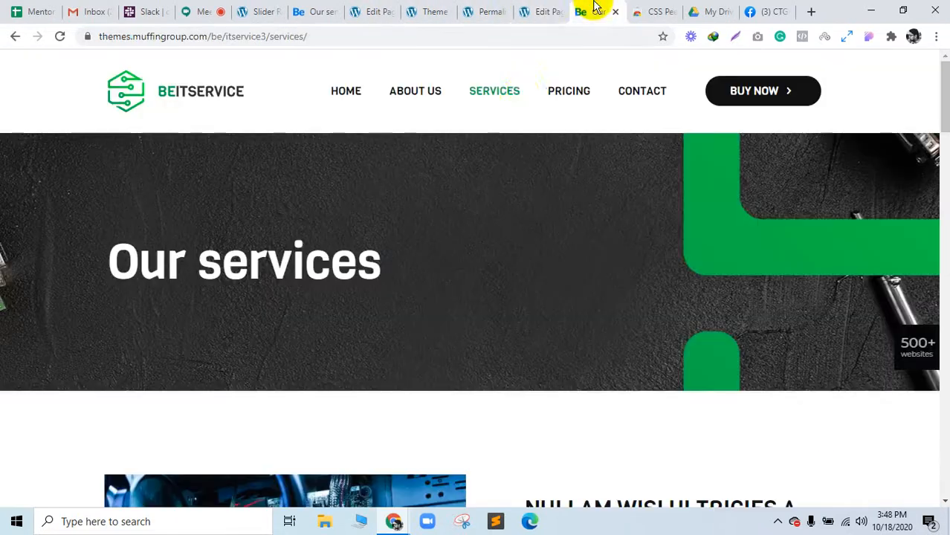
scroll(414, 283, down, 4)
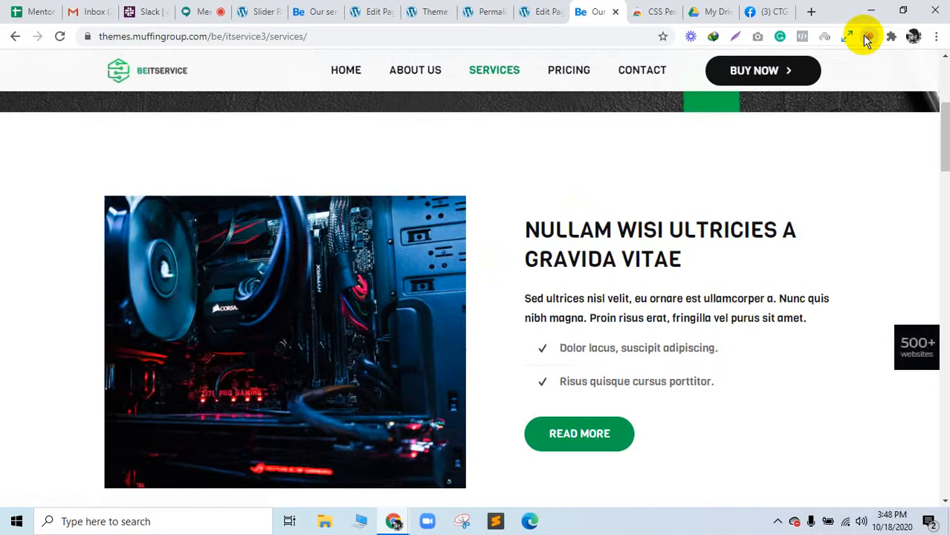
click(867, 38)
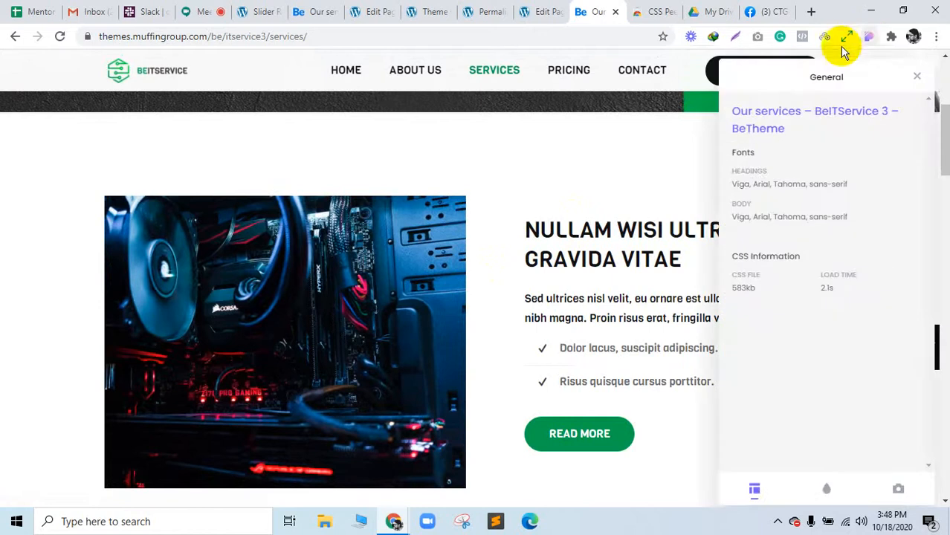
click(901, 490)
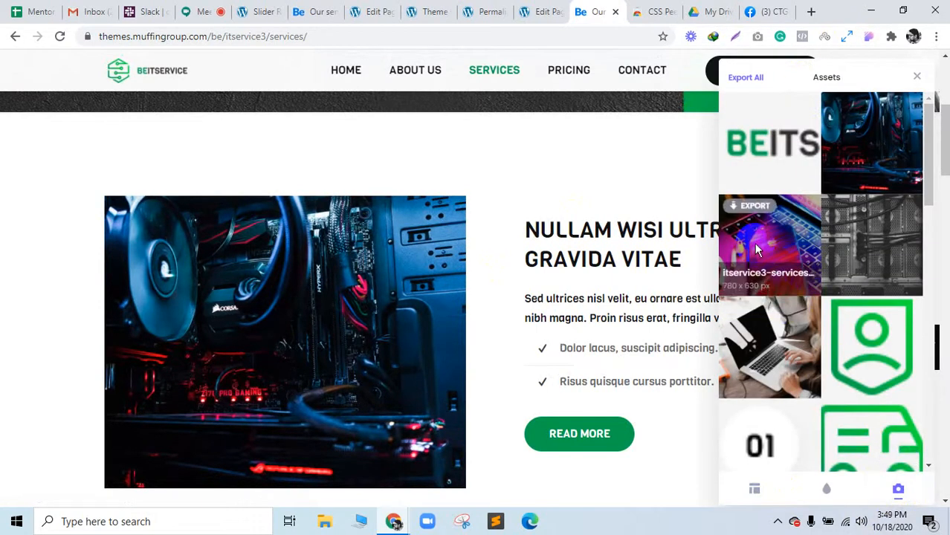
click(879, 143)
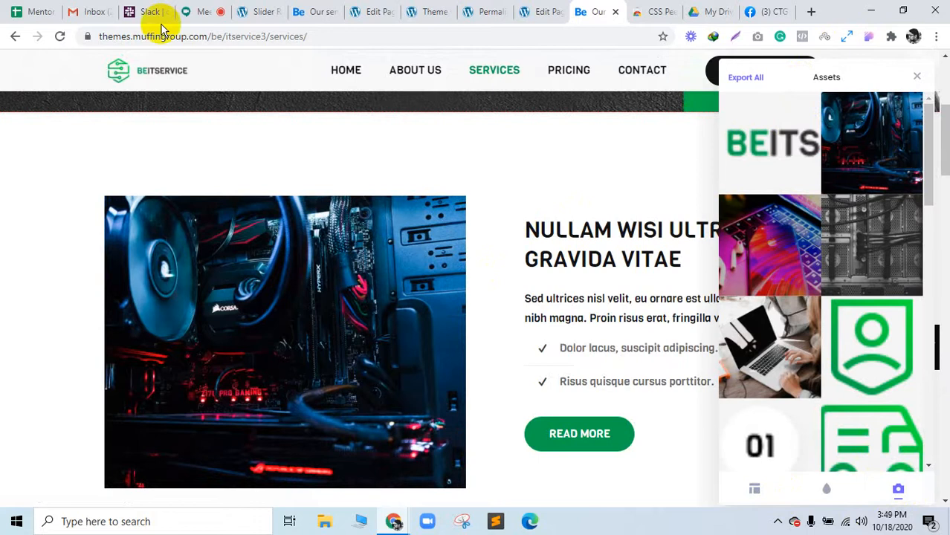
click(355, 9)
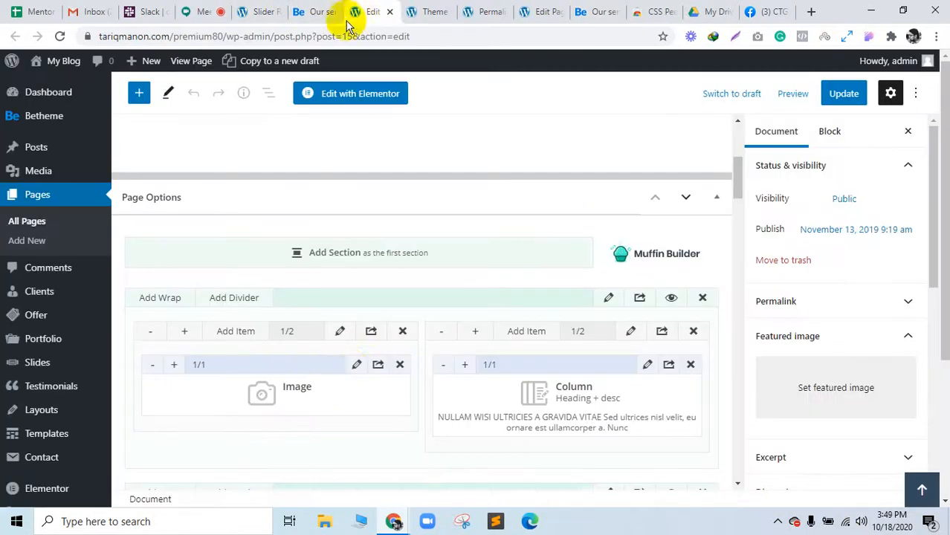
Set the first Image item to the dark computer-internals photo and save it
click(355, 368)
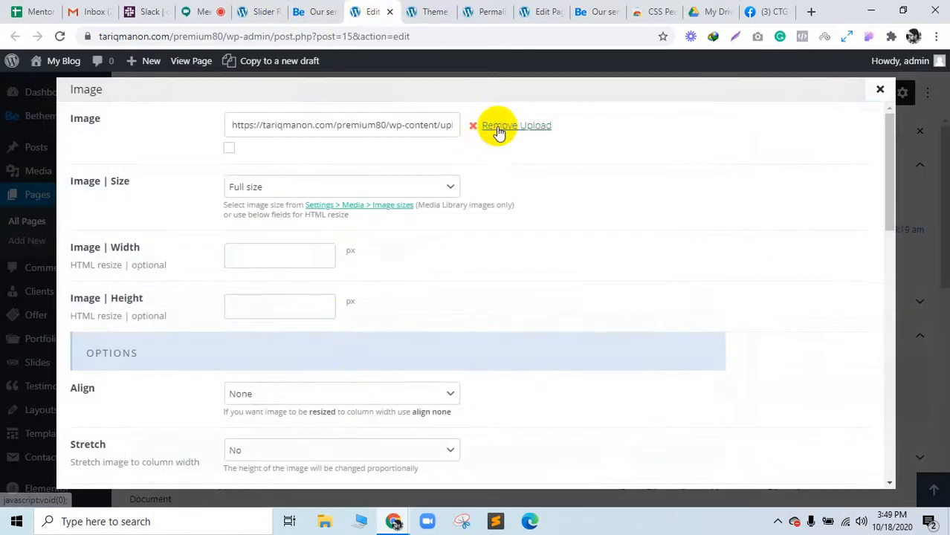
click(496, 128)
click(502, 128)
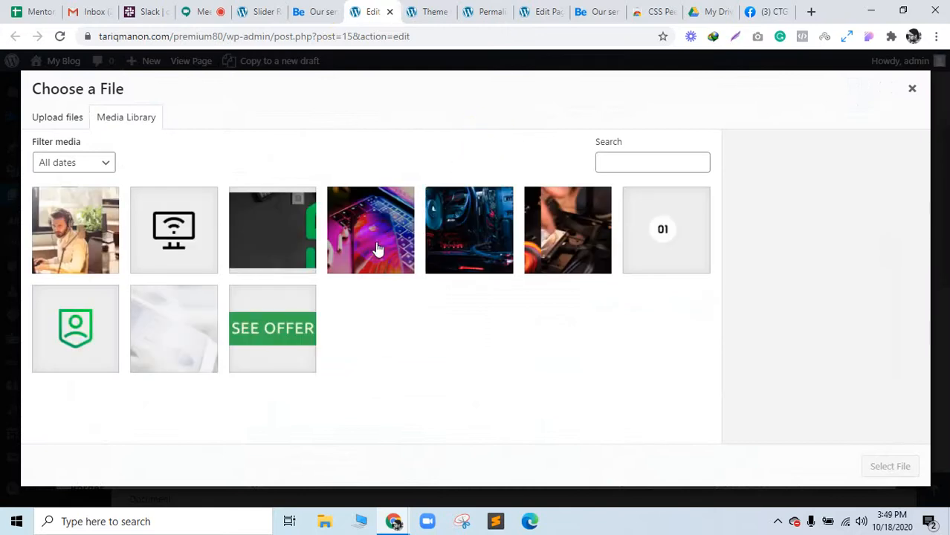
click(459, 245)
click(896, 468)
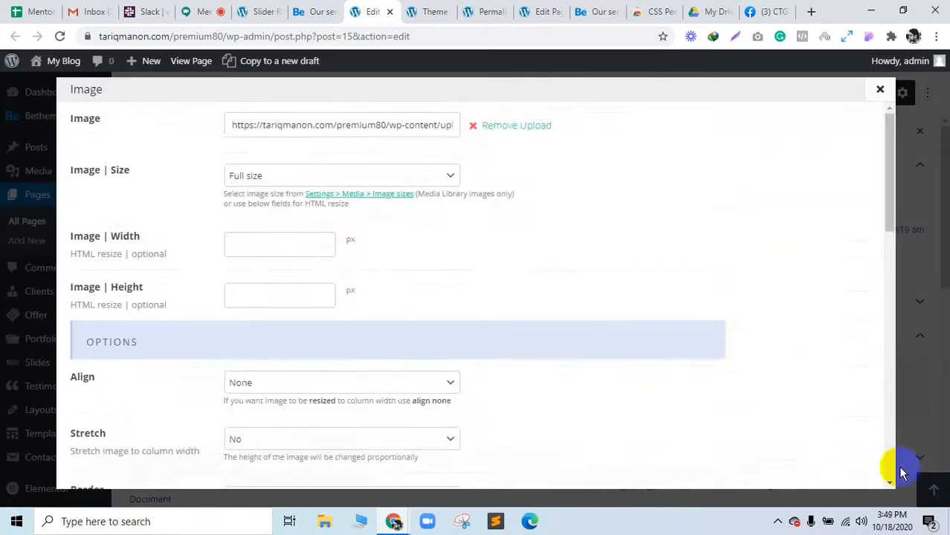
scroll(851, 424, down, 10)
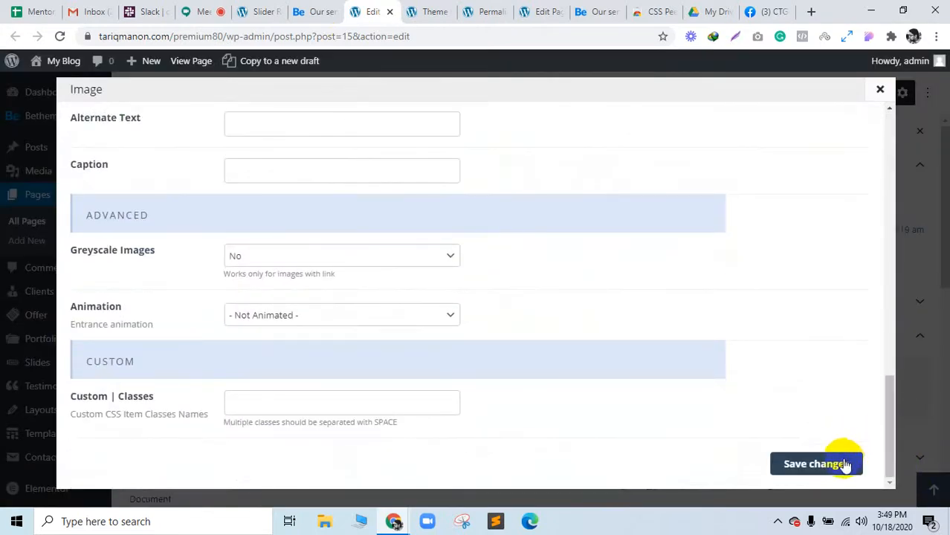
click(842, 464)
scroll(625, 394, down, 3)
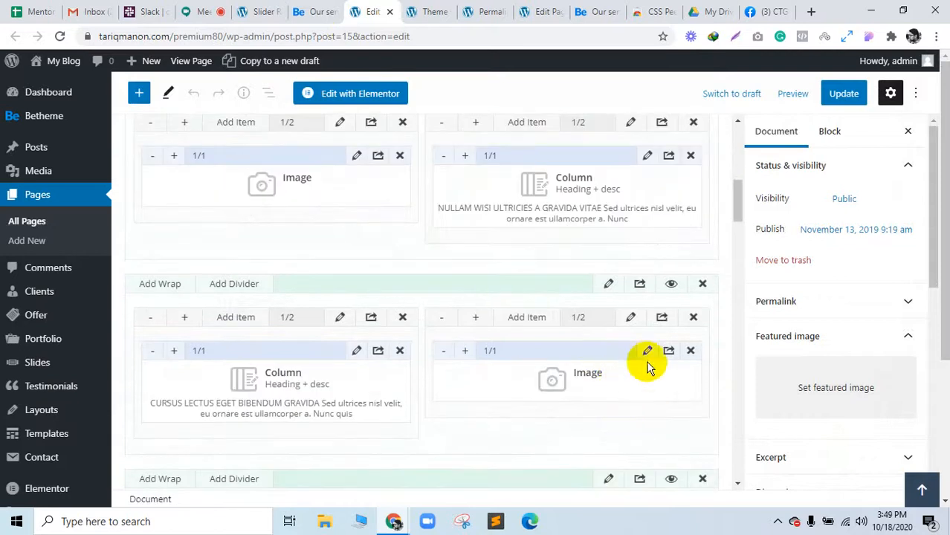
Replace the second Image item's picture with the colourful laptop photo and save
click(647, 354)
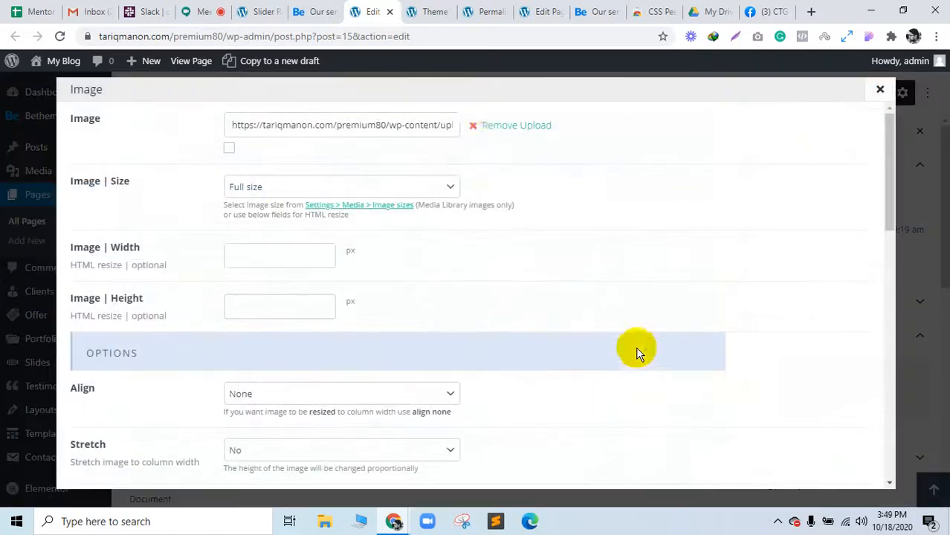
click(497, 131)
click(509, 127)
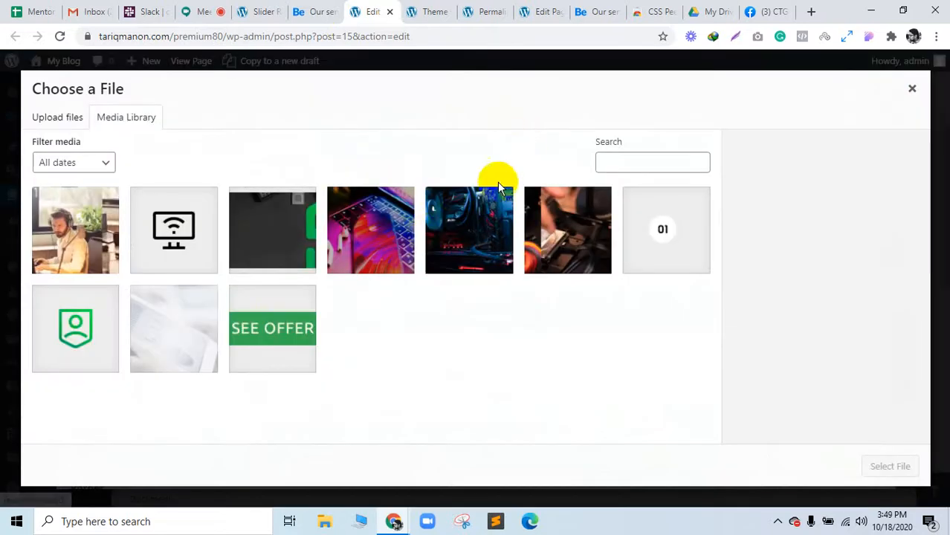
click(357, 264)
scroll(851, 439, down, 3)
click(887, 466)
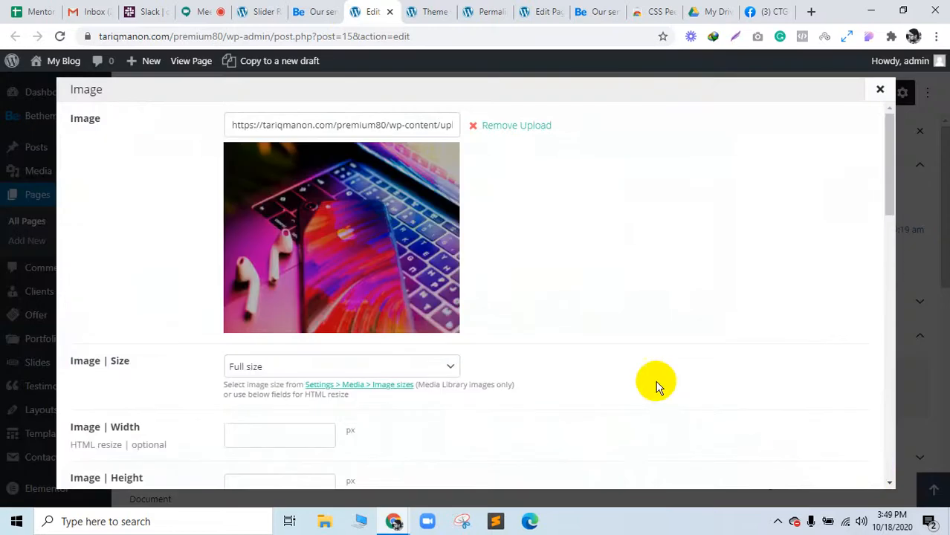
scroll(669, 394, down, 15)
click(793, 464)
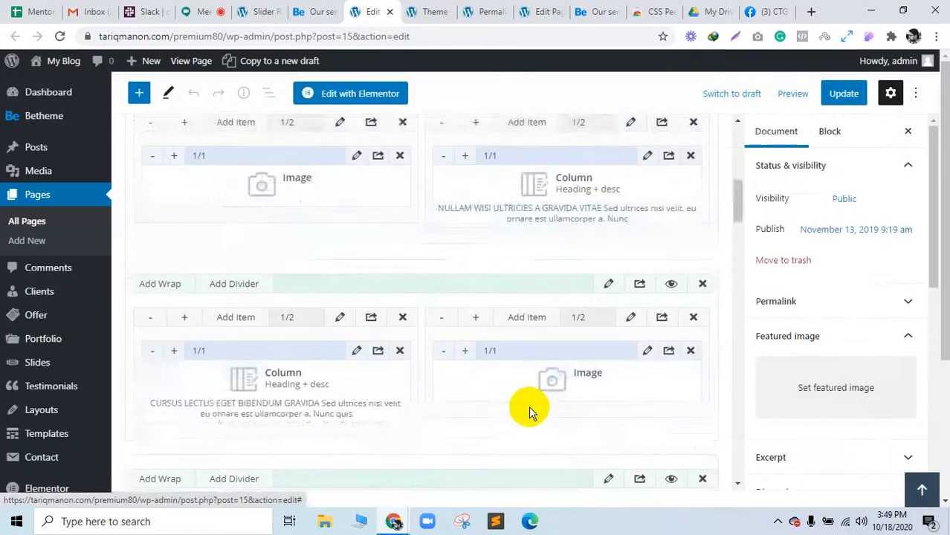
scroll(528, 405, down, 3)
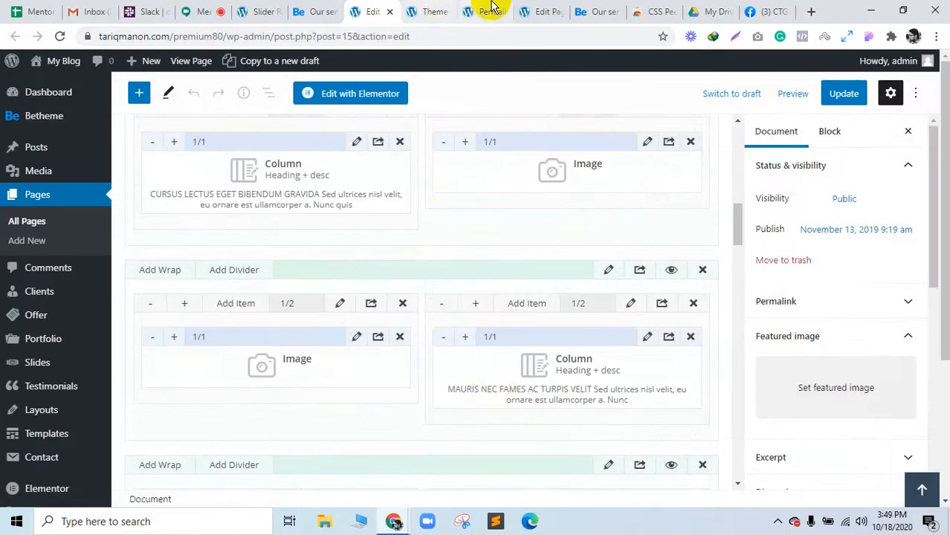
Download the server rack and laptop-on-desk photos from the demo Services page's assets
click(597, 11)
scroll(617, 267, up, 4)
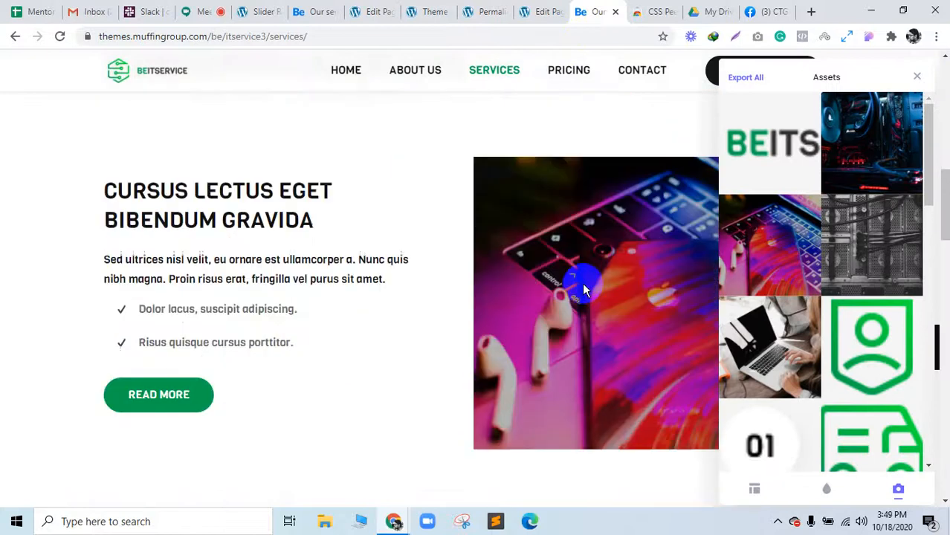
scroll(580, 288, down, 6)
scroll(396, 345, down, 5)
scroll(303, 230, up, 5)
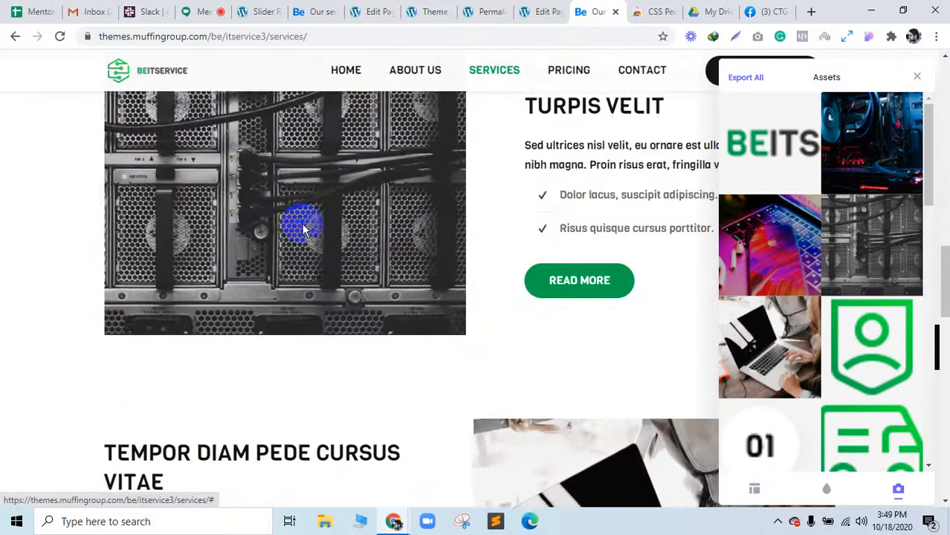
click(303, 229)
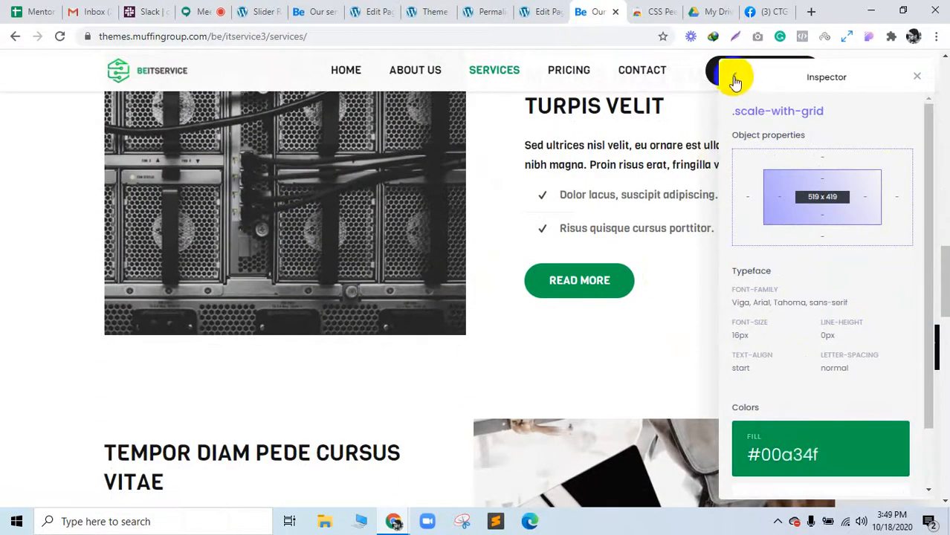
click(735, 79)
mouse_move(875, 255)
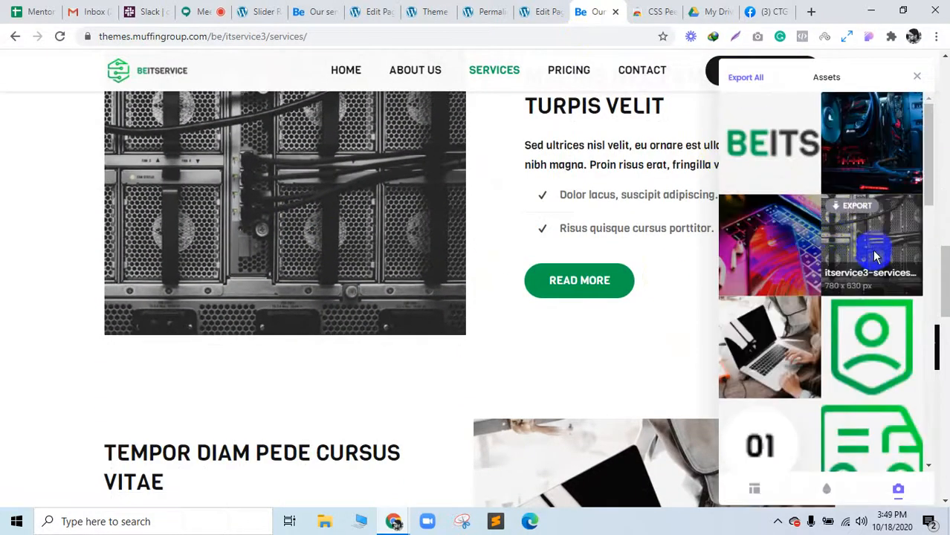
click(857, 207)
scroll(875, 305, down, 3)
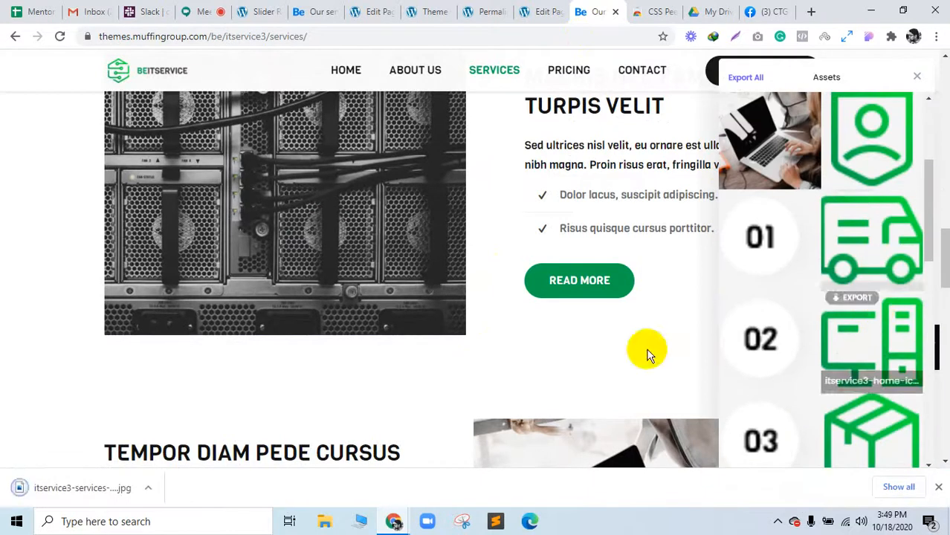
scroll(626, 365, down, 4)
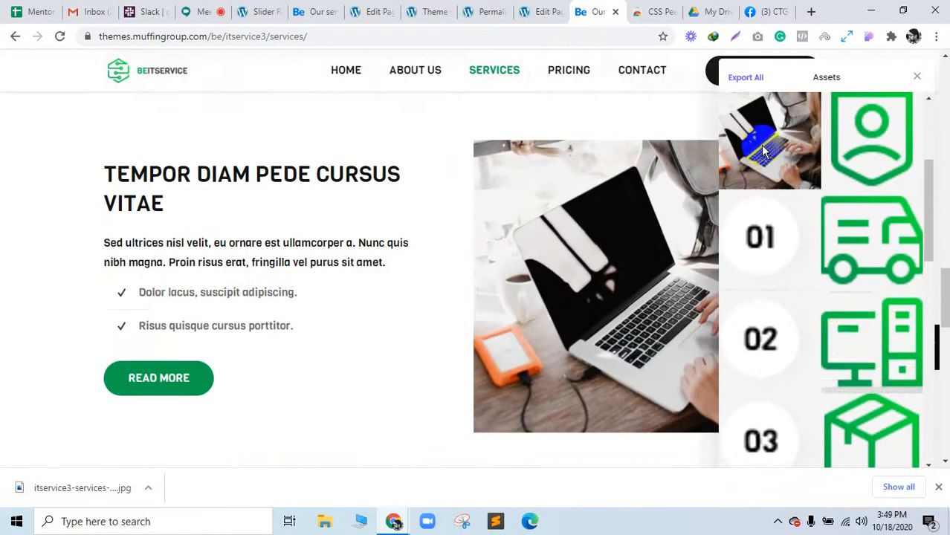
click(756, 105)
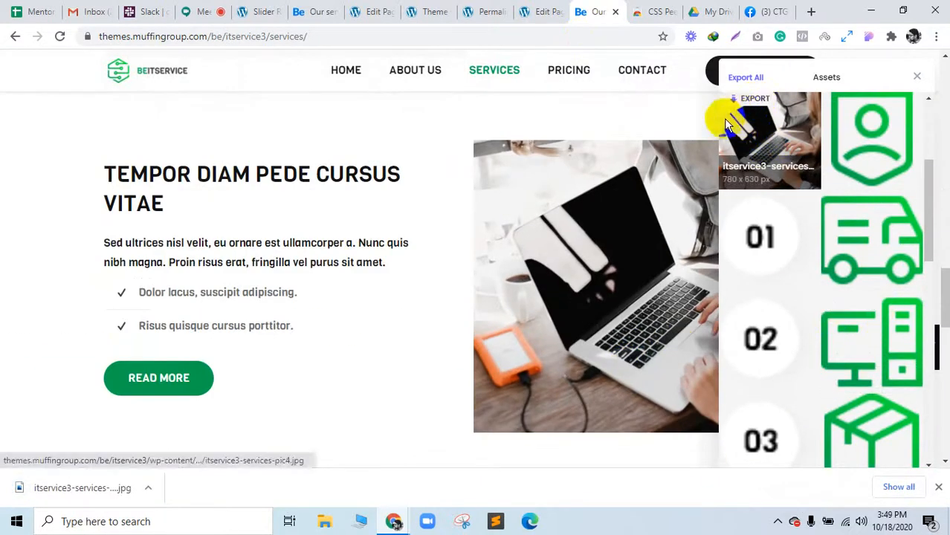
Upload the server rack photo and set it on the MAURIS row's Image item, then save
click(375, 12)
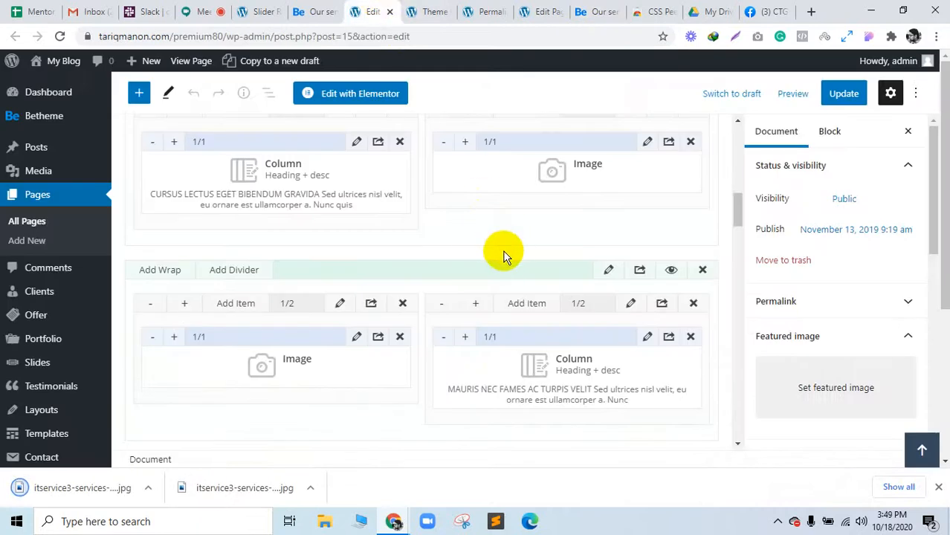
scroll(505, 258, up, 4)
scroll(504, 260, down, 4)
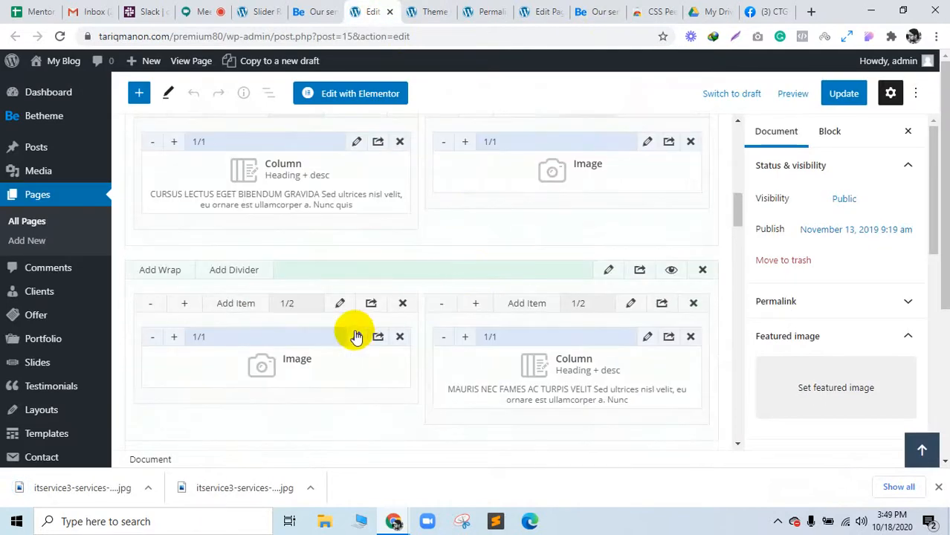
click(356, 337)
click(515, 127)
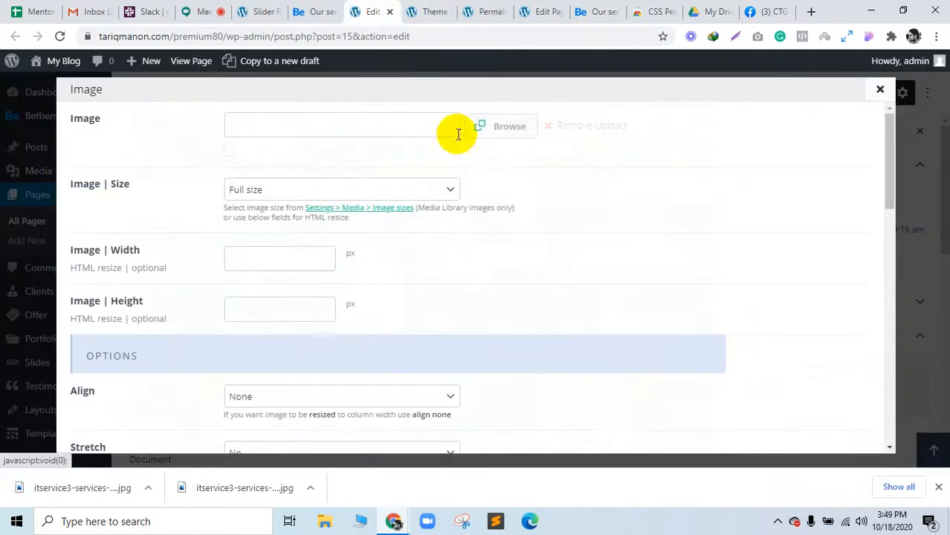
click(480, 149)
drag(212, 491, 217, 310)
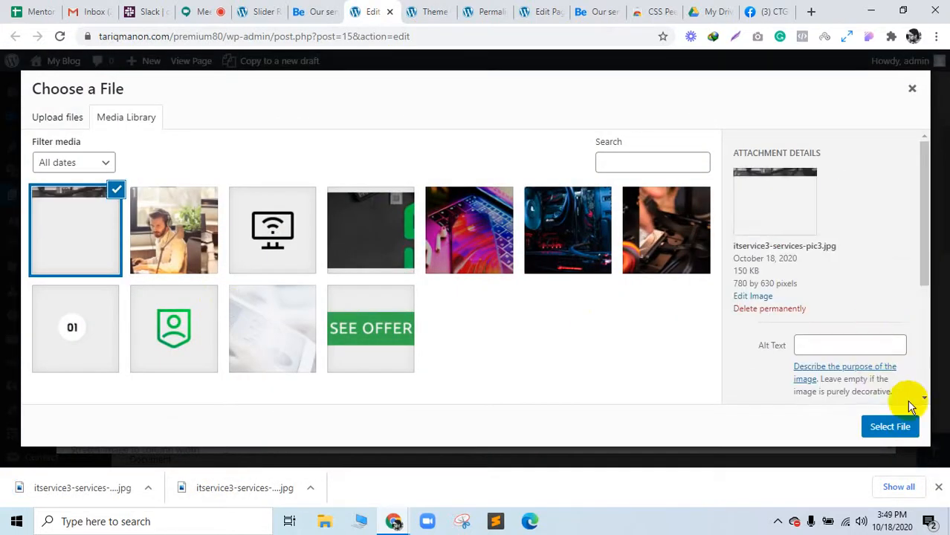
click(897, 426)
scroll(884, 395, down, 10)
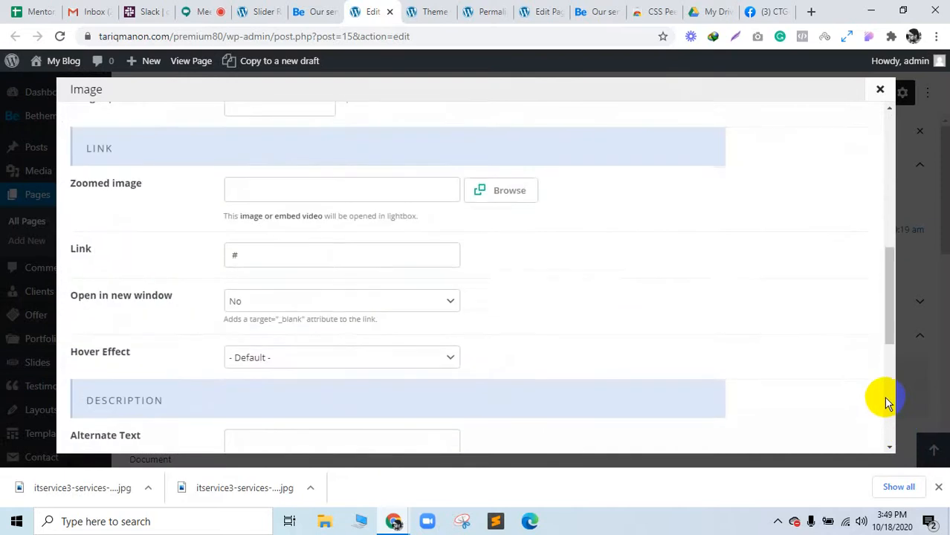
click(835, 439)
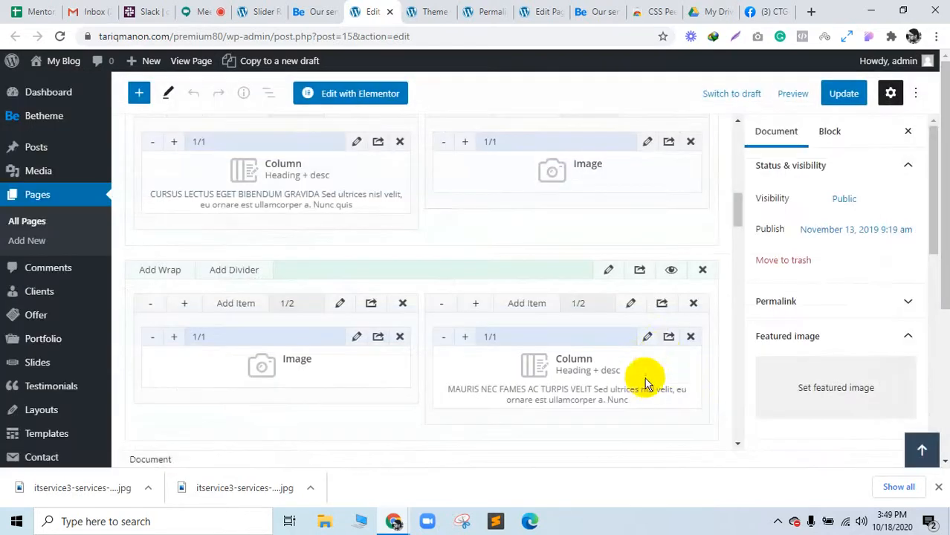
scroll(641, 368, down, 4)
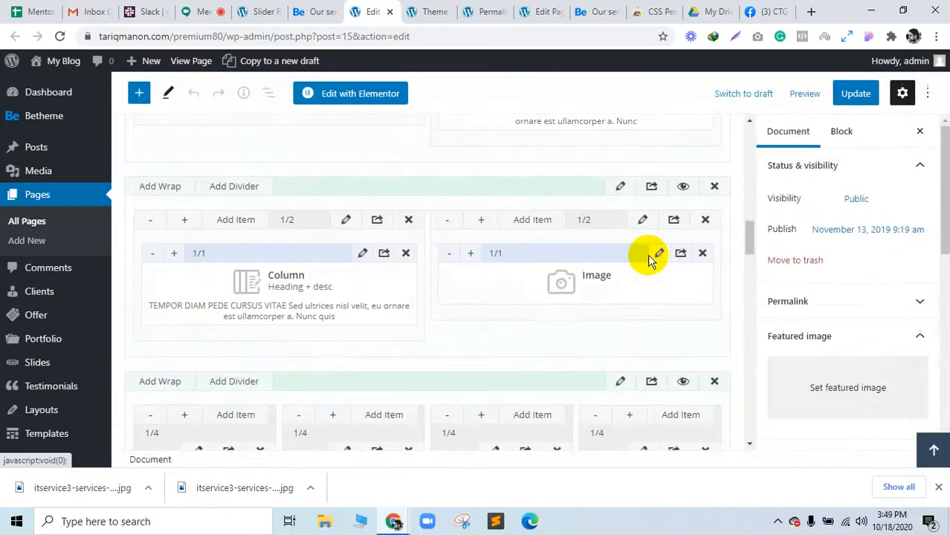
Upload itservice3-services-pic4.jpg and set it on the TEMPOR row's Image item, then save
click(647, 255)
click(525, 128)
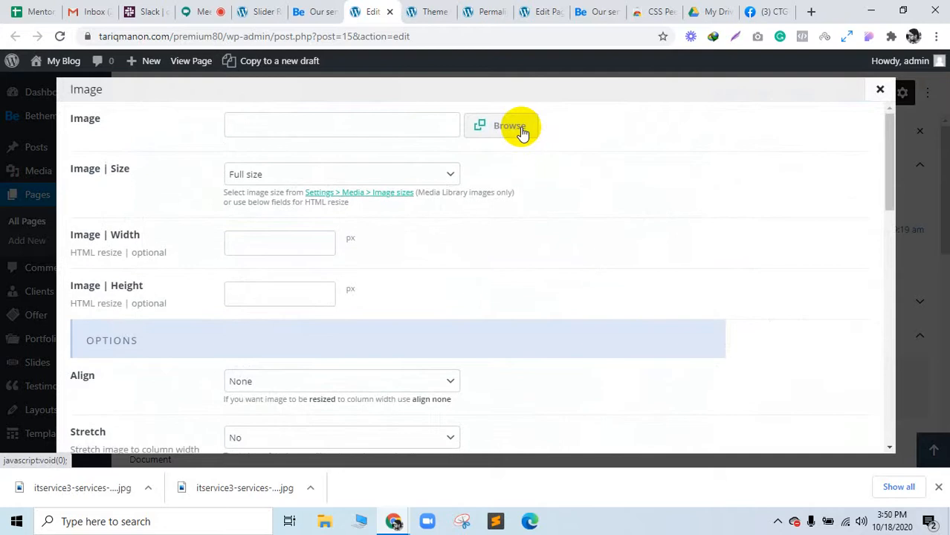
click(519, 127)
drag(101, 487, 114, 338)
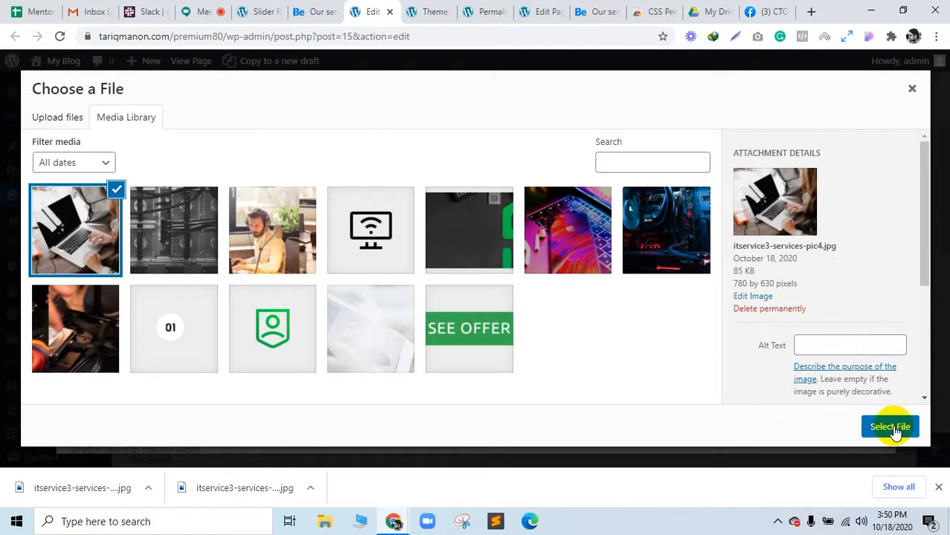
click(890, 428)
scroll(855, 407, down, 10)
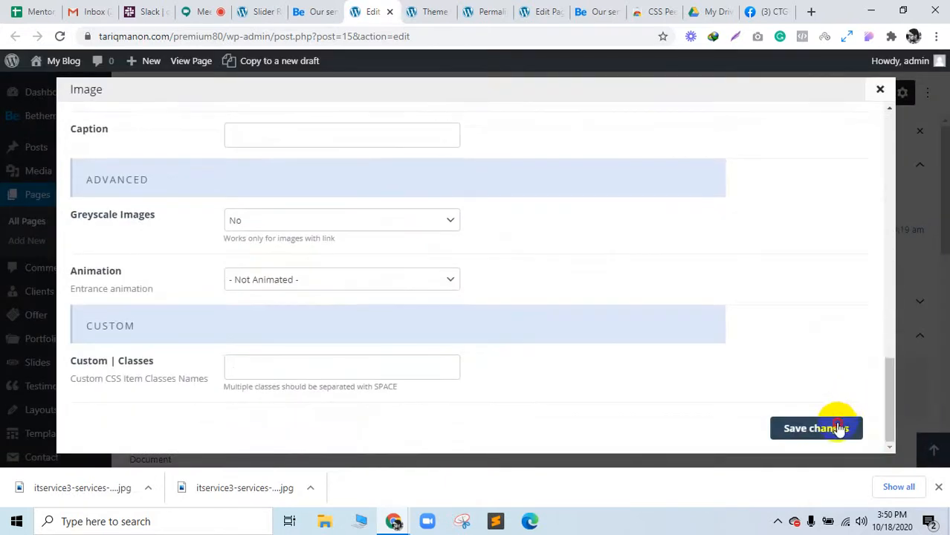
click(832, 427)
scroll(651, 406, down, 5)
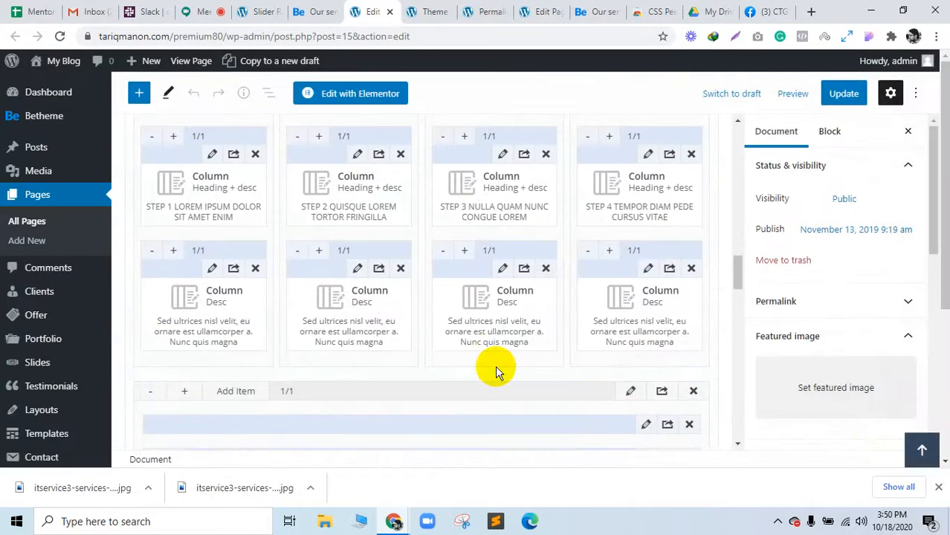
Compare the editor with the live demo Services page and close the About our company editor
click(594, 9)
scroll(568, 256, down, 5)
scroll(239, 212, up, 2)
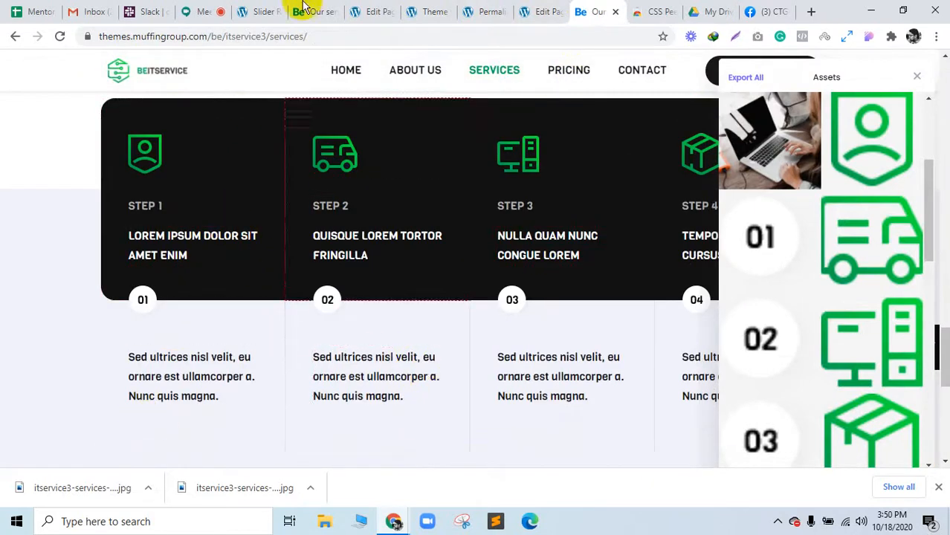
click(373, 12)
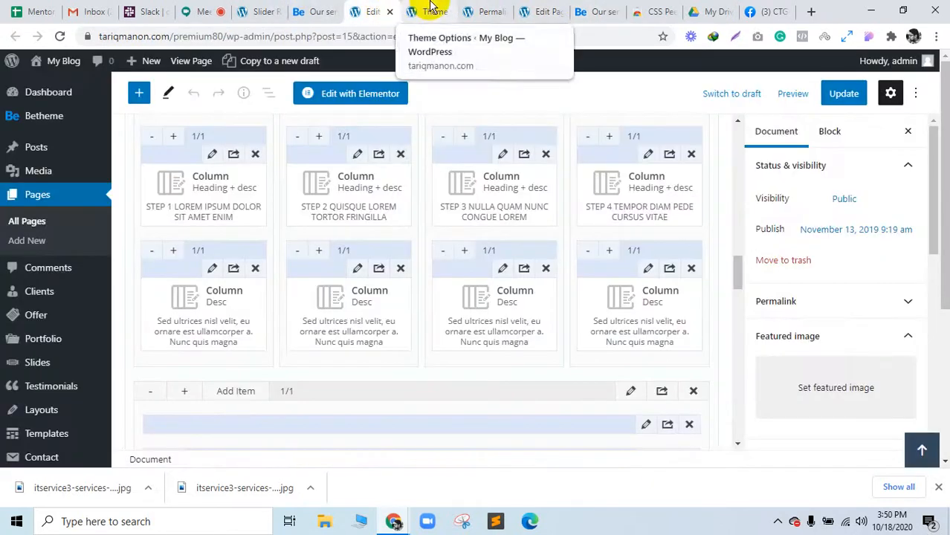
click(597, 11)
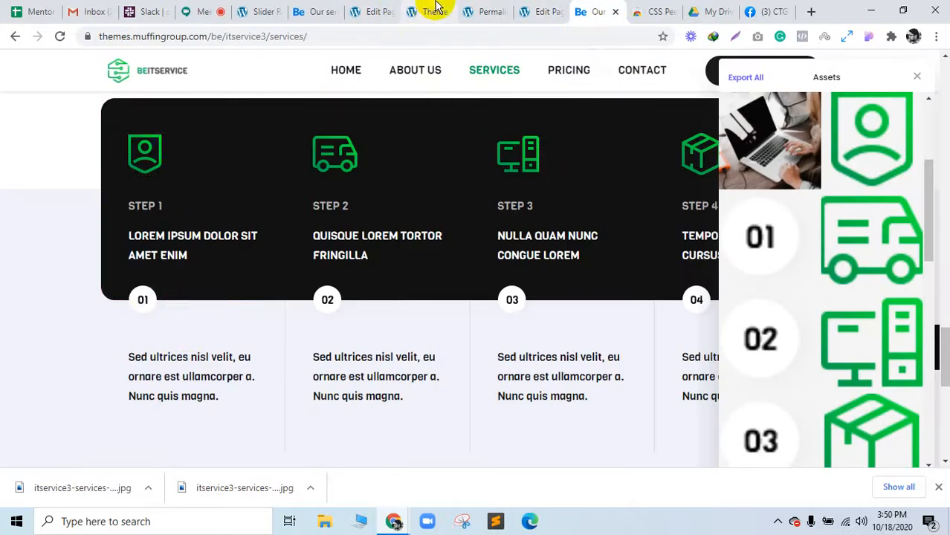
click(540, 10)
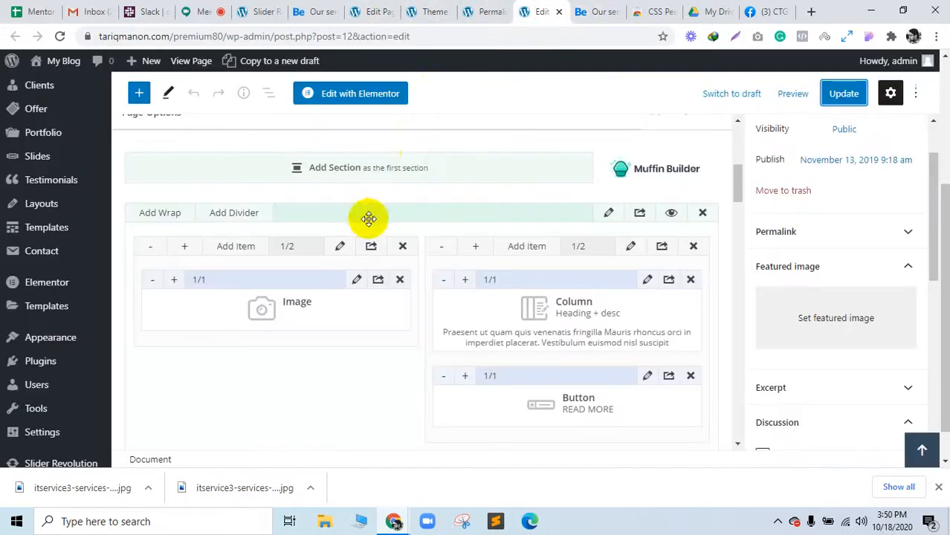
scroll(333, 318, down, 10)
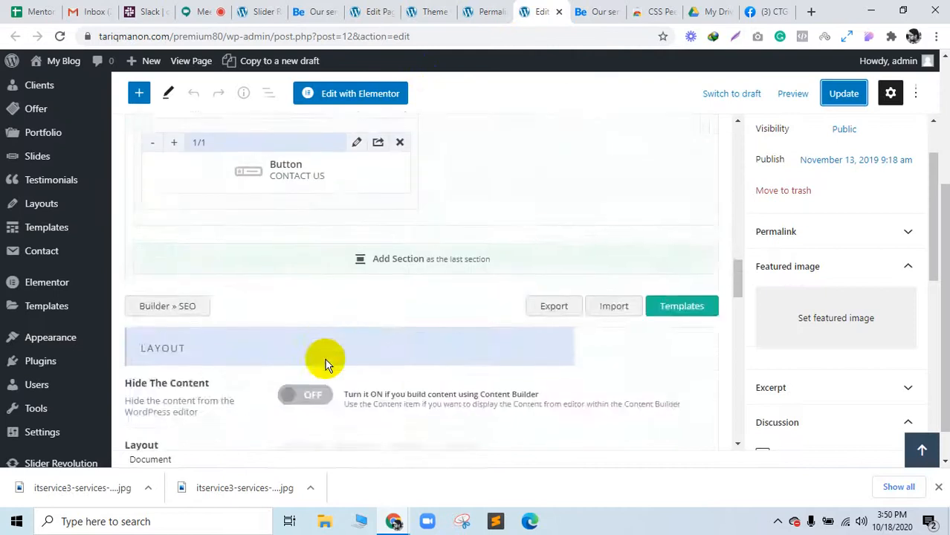
scroll(325, 362, up, 4)
scroll(325, 362, up, 6)
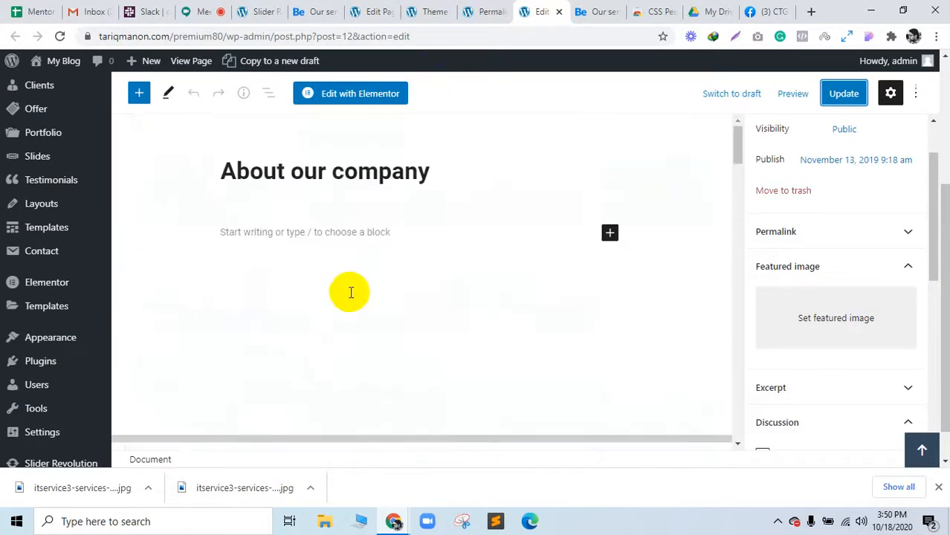
key(ctrl+w)
Review a step column, close its dialog, and Update the Services page to save it
click(384, 10)
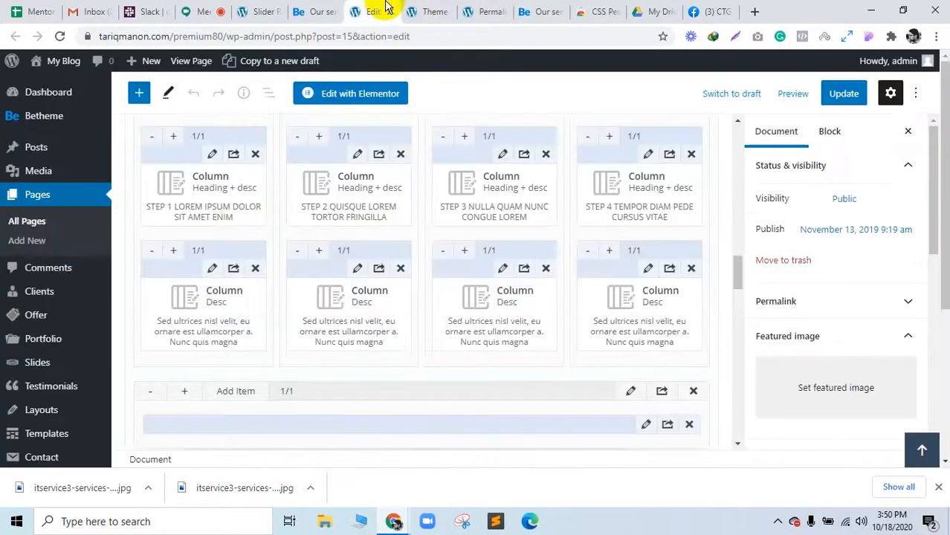
click(212, 154)
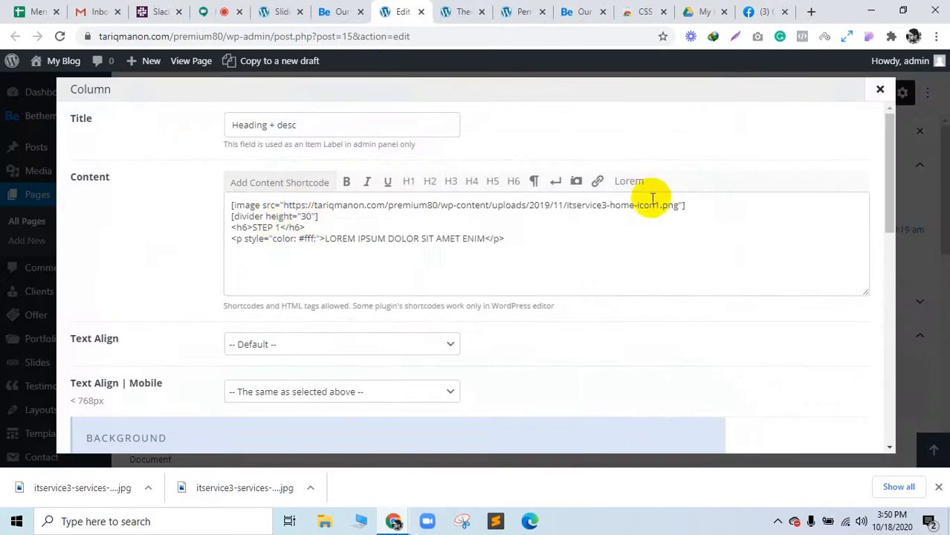
scroll(647, 271, down, 6)
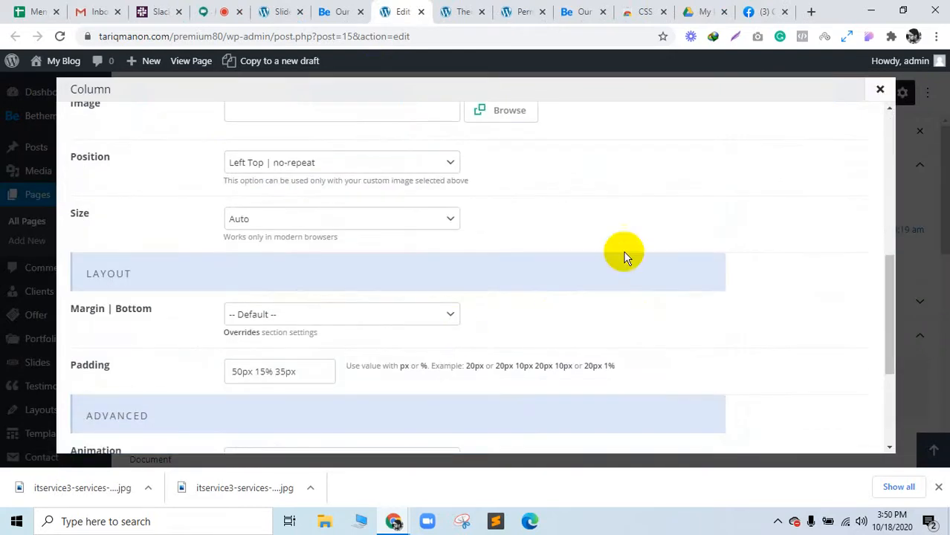
click(878, 92)
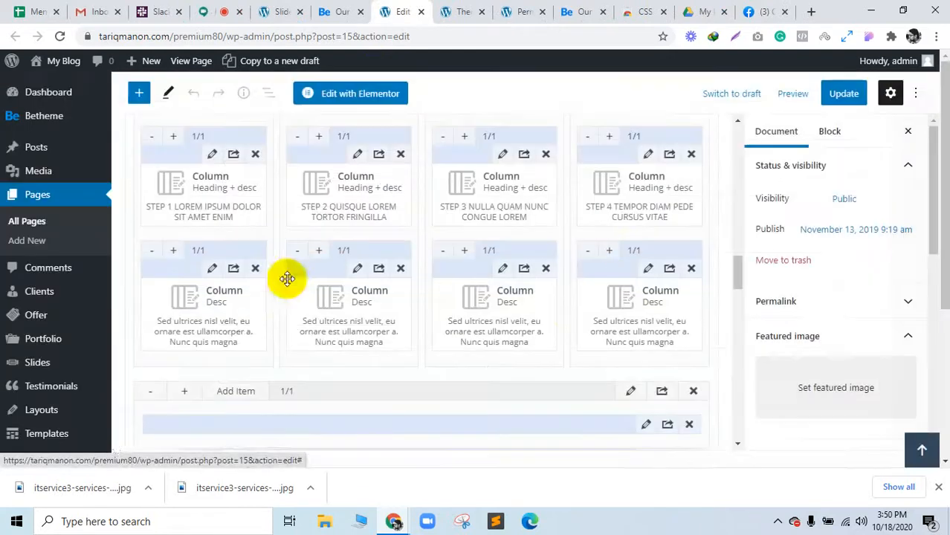
click(838, 102)
click(595, 7)
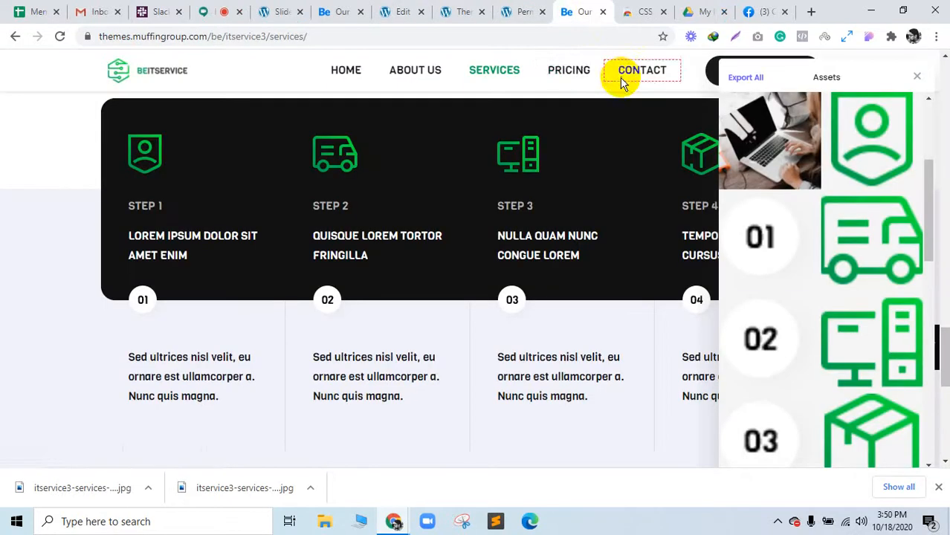
Inspect the demo's PRICING menu link styling, then open the demo's pricing page
click(577, 74)
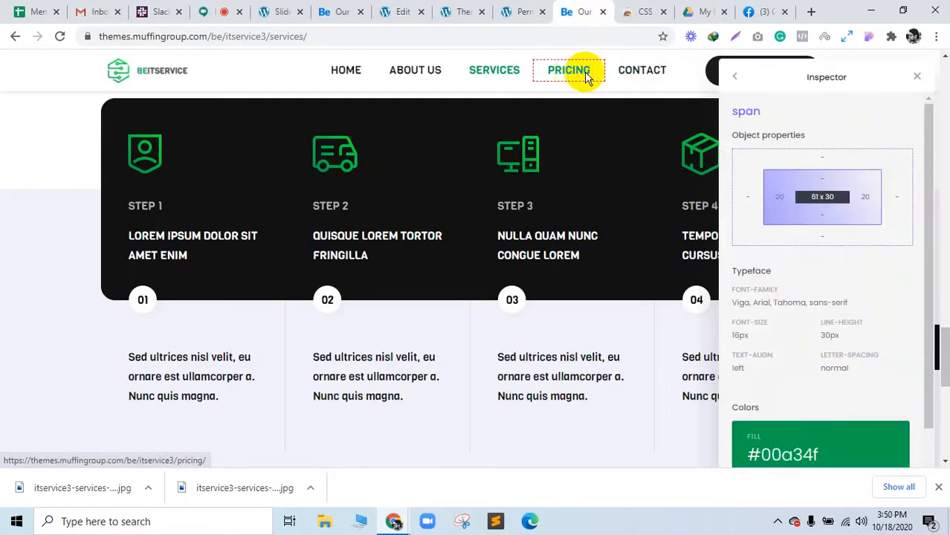
click(915, 78)
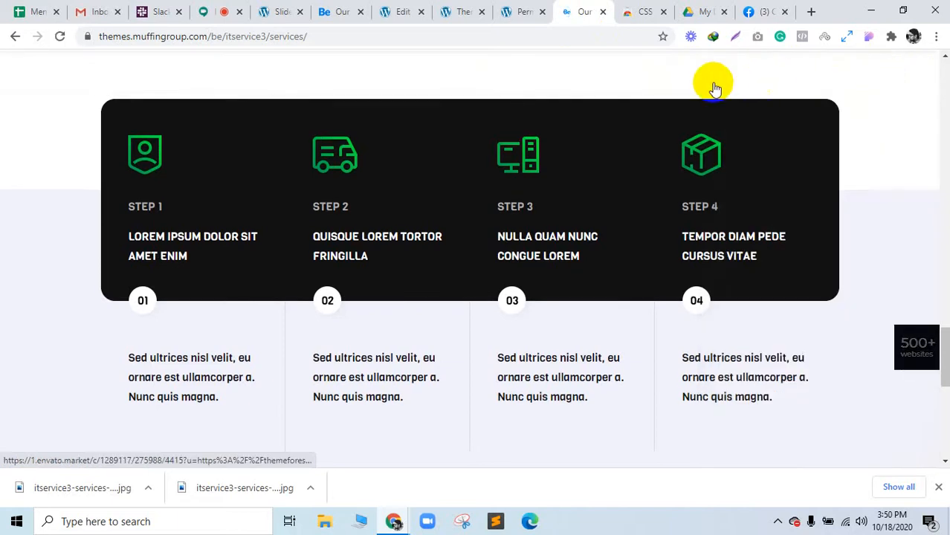
scroll(572, 78, up, 5)
click(576, 75)
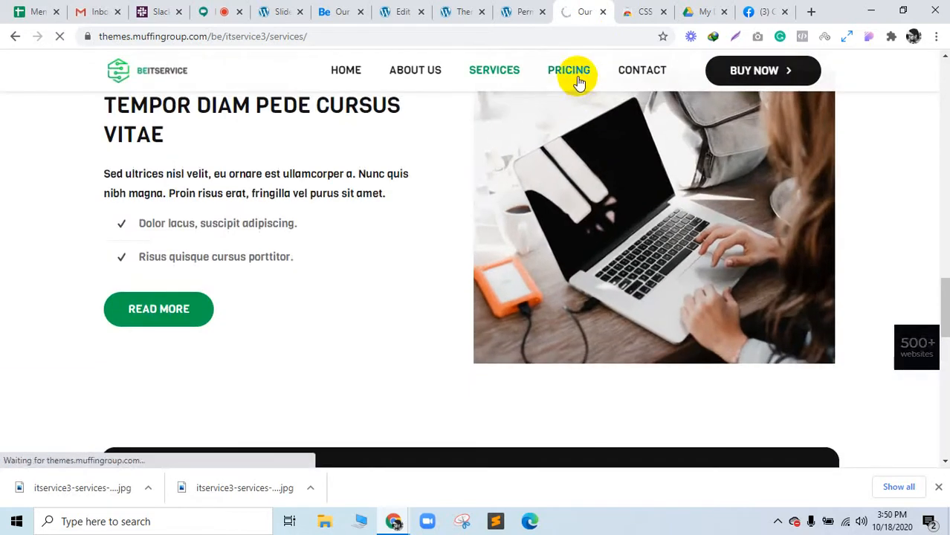
scroll(572, 159, down, 5)
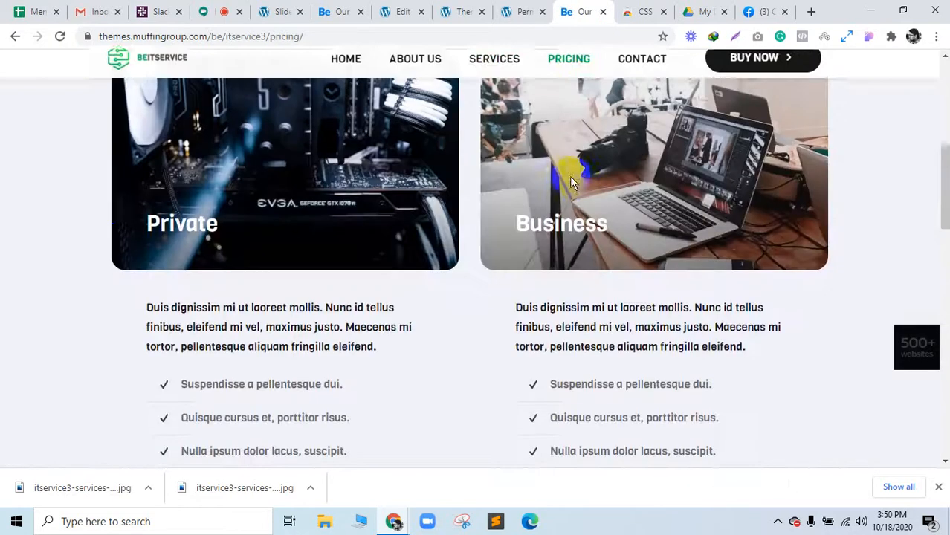
Reload the rebuilt Services page and scroll through it to check the saved changes
click(339, 11)
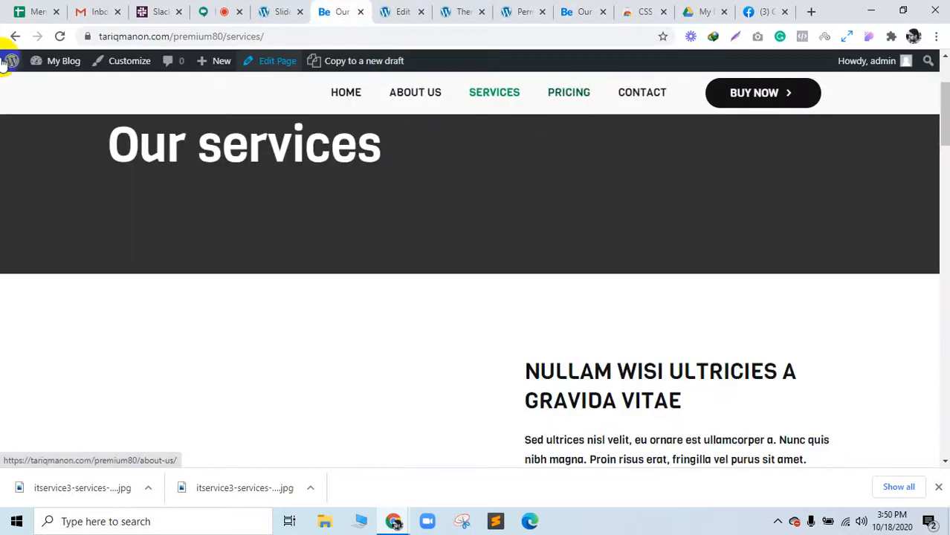
click(62, 36)
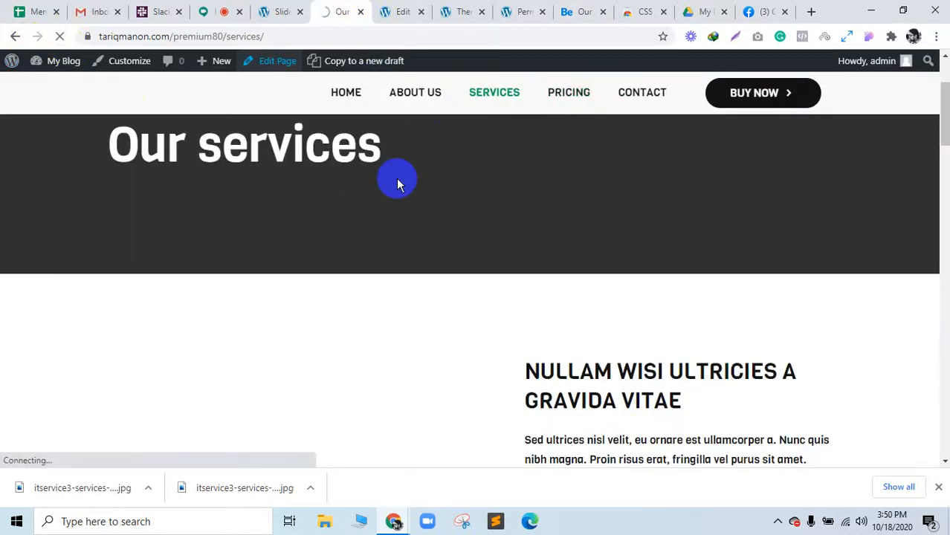
scroll(409, 214, down, 6)
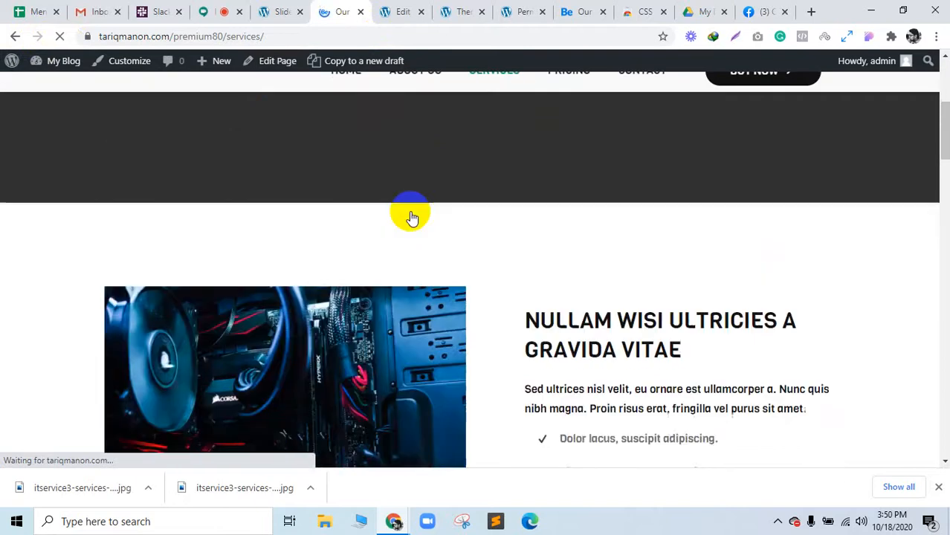
scroll(414, 216, up, 12)
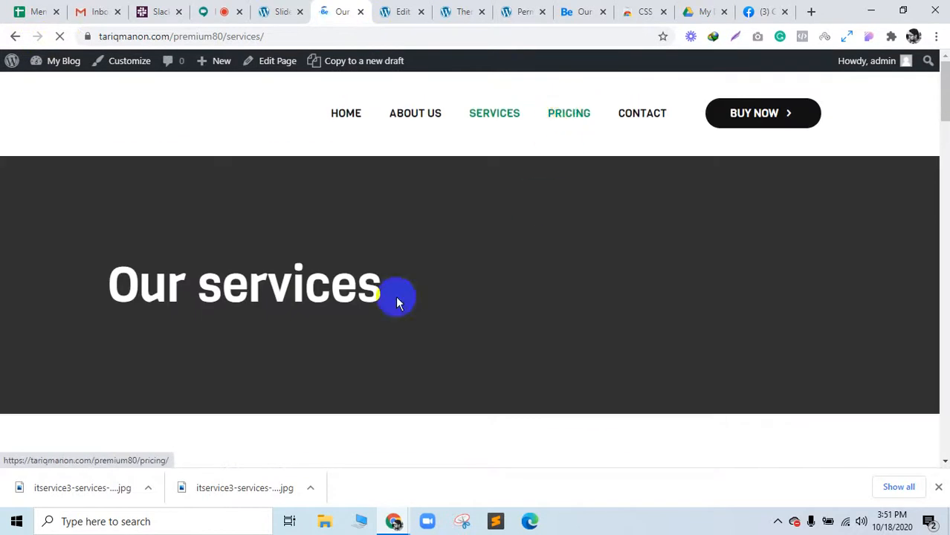
scroll(211, 346, down, 4)
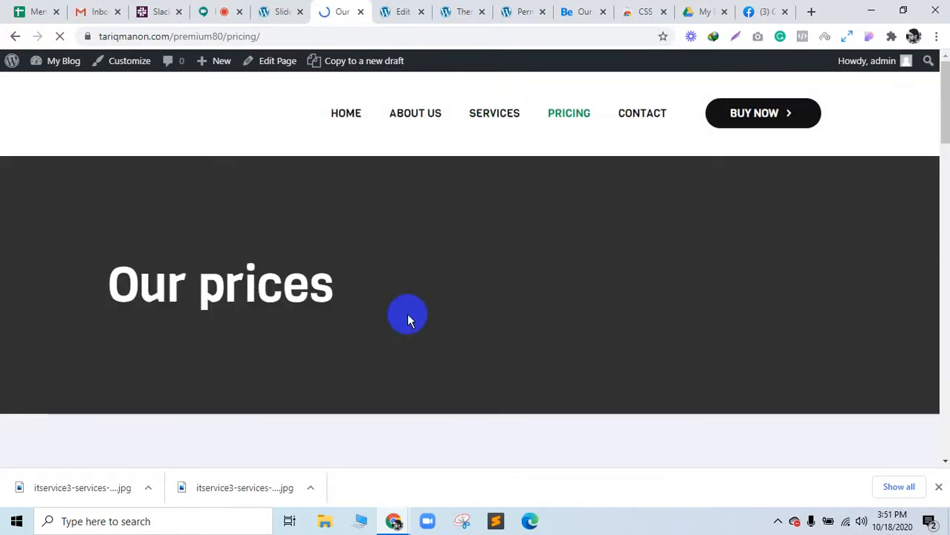
scroll(420, 304, down, 5)
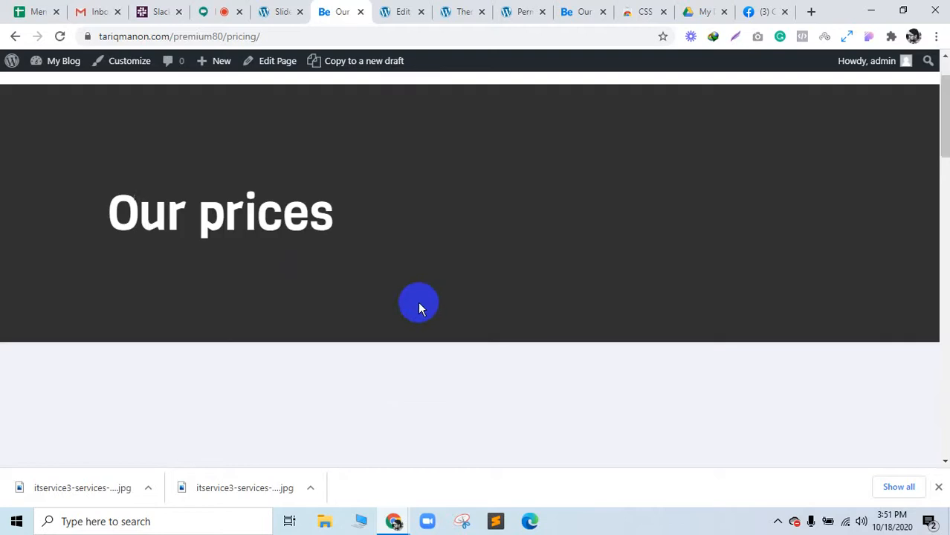
scroll(398, 295, up, 3)
scroll(262, 261, down, 7)
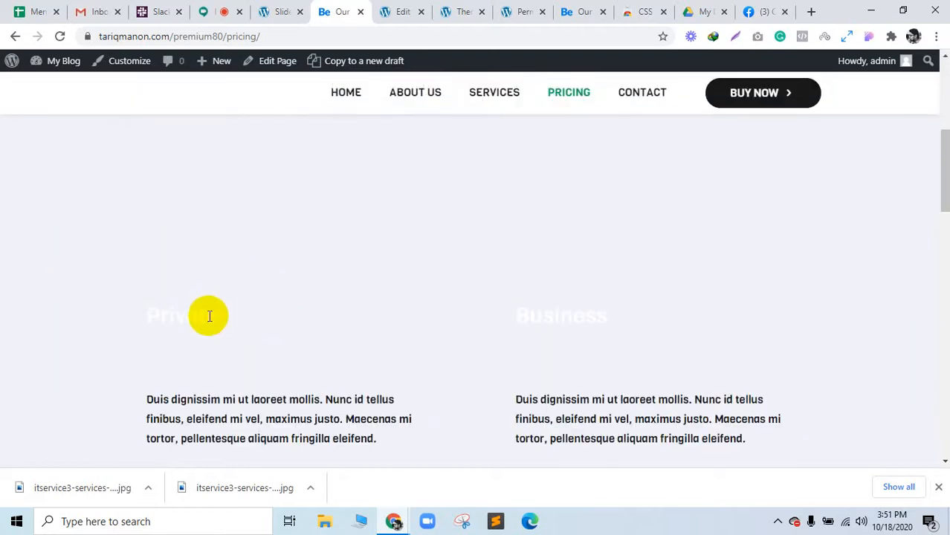
scroll(215, 334, up, 5)
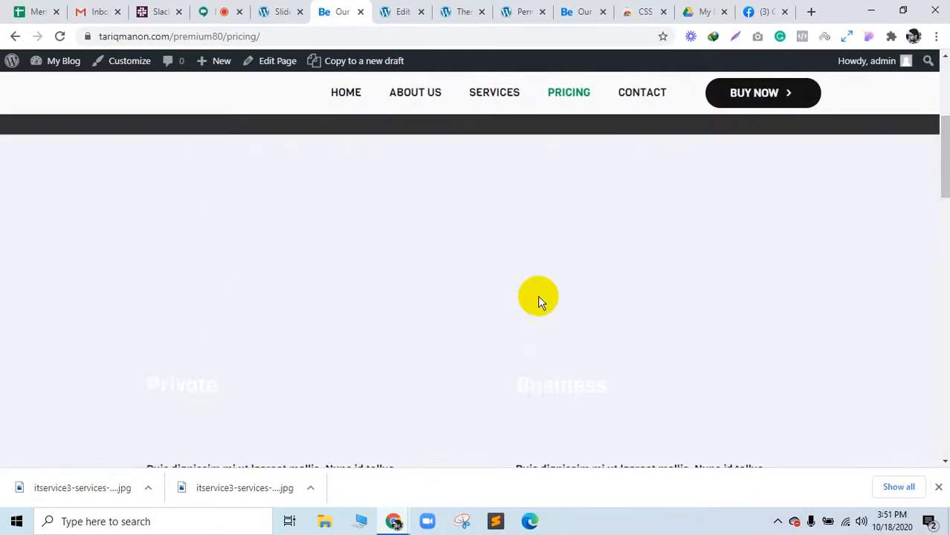
click(520, 11)
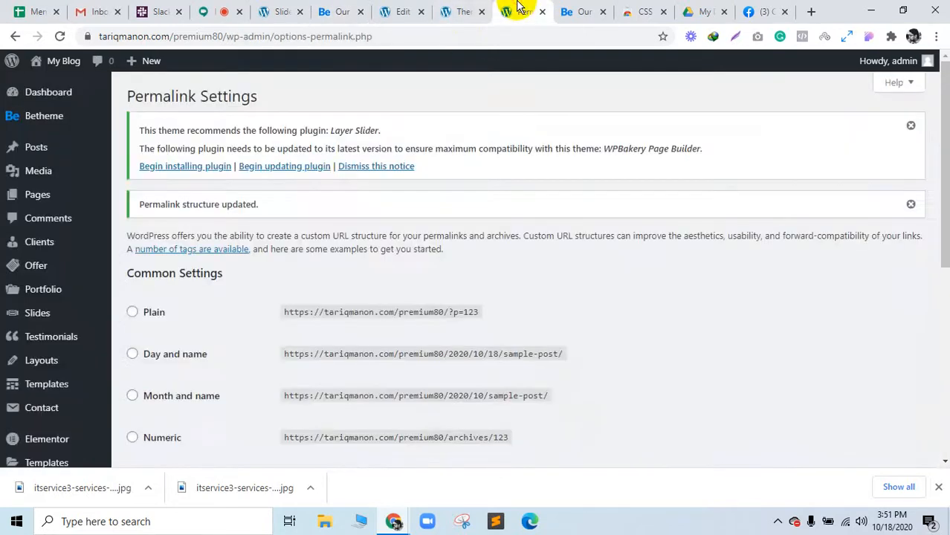
On the demo Pricing page, select the Business heading and inspect the pricing cards section's CSS
click(580, 11)
scroll(313, 245, up, 3)
scroll(250, 322, down, 2)
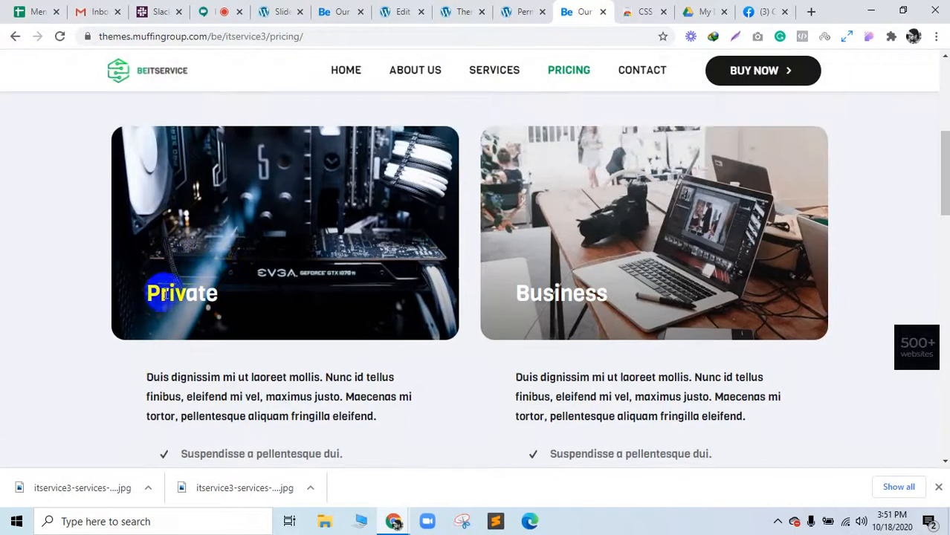
drag(153, 293, 262, 285)
drag(516, 282, 614, 277)
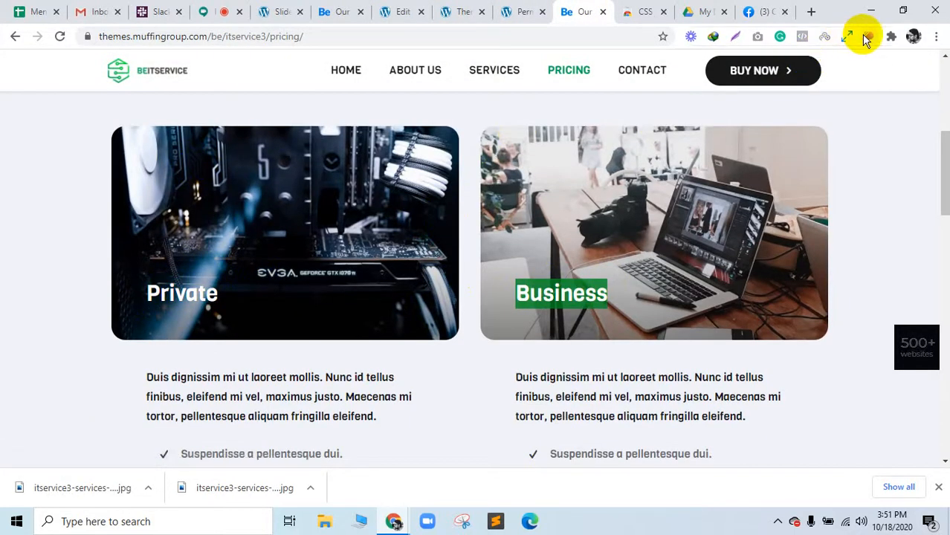
click(866, 38)
click(197, 117)
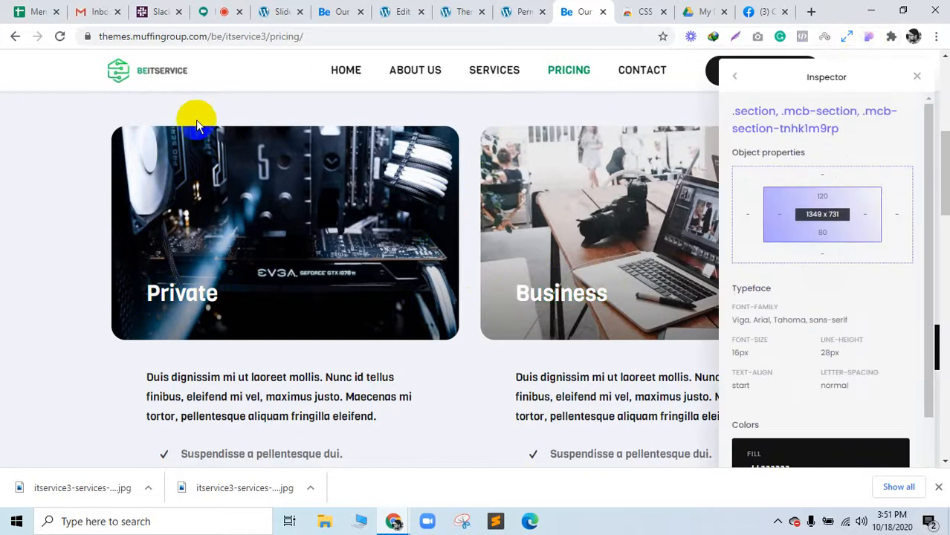
Open the rebuilt Pricing page's editor in a new tab from the admin bar's Edit Page link
click(403, 9)
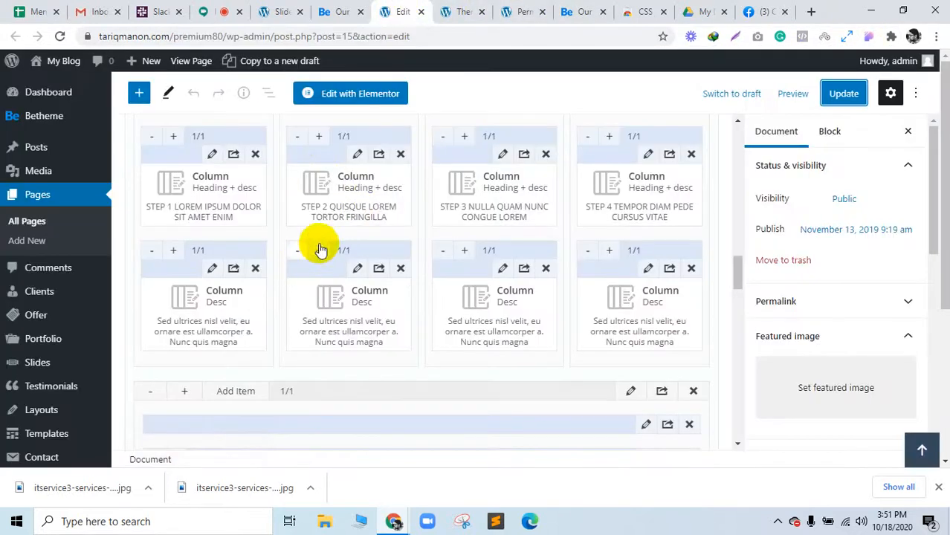
click(467, 9)
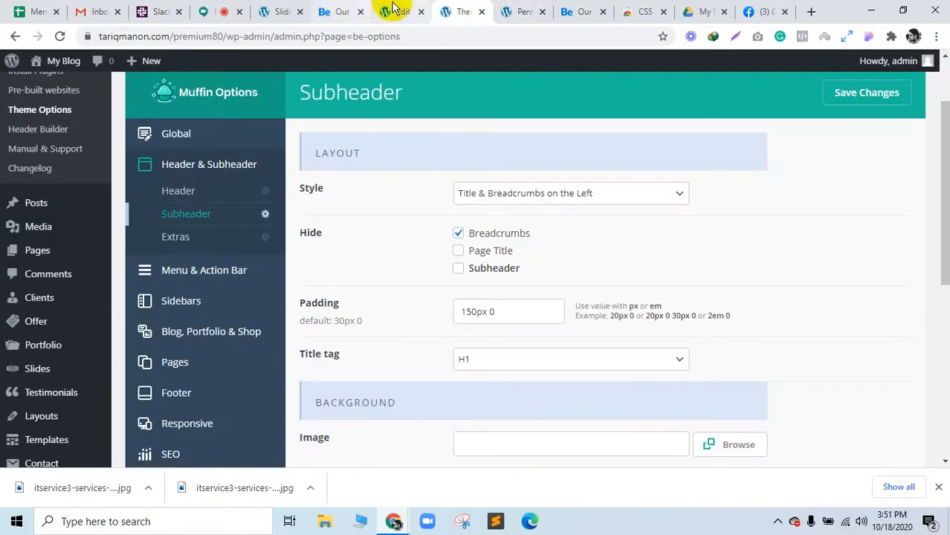
click(362, 9)
scroll(272, 226, up, 5)
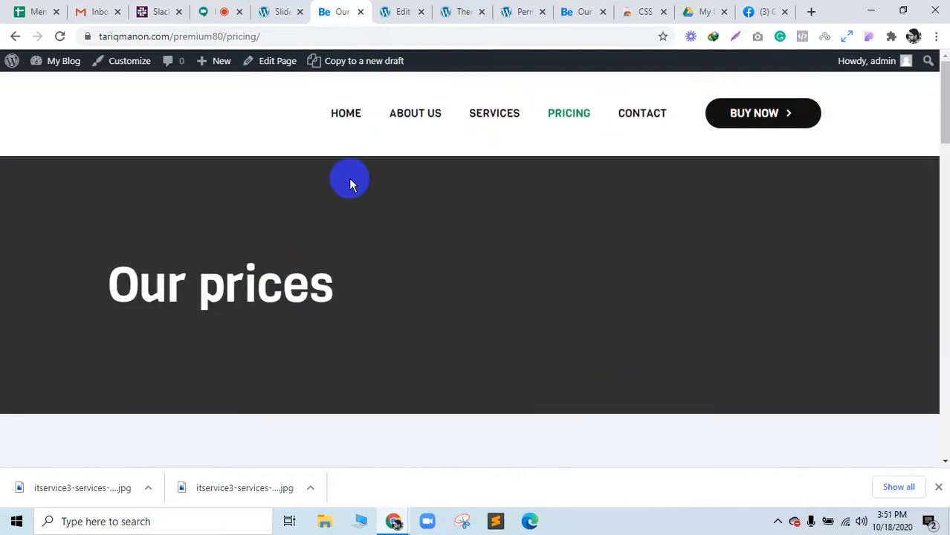
right_click(260, 61)
click(285, 68)
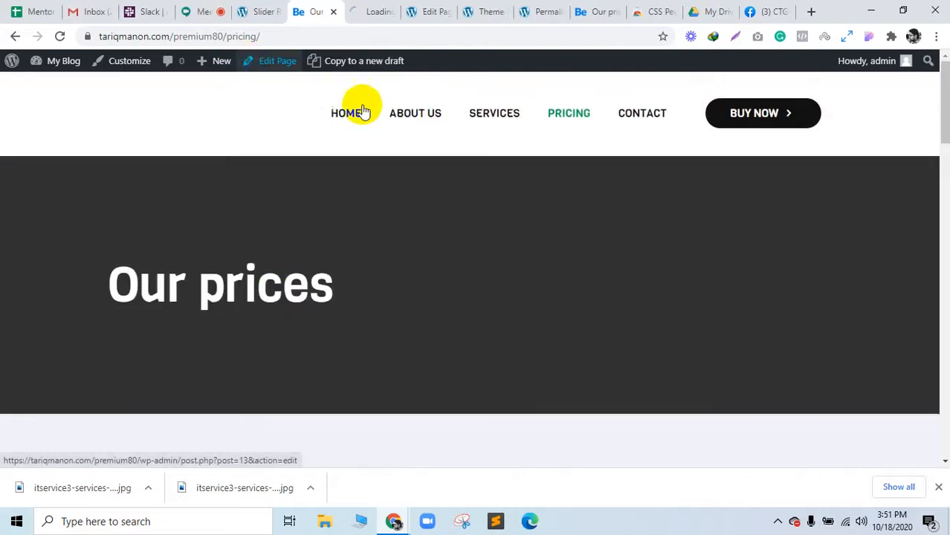
Compare against the demo pricing page, then scroll the Pricing editor to its Muffin Builder columns
click(596, 12)
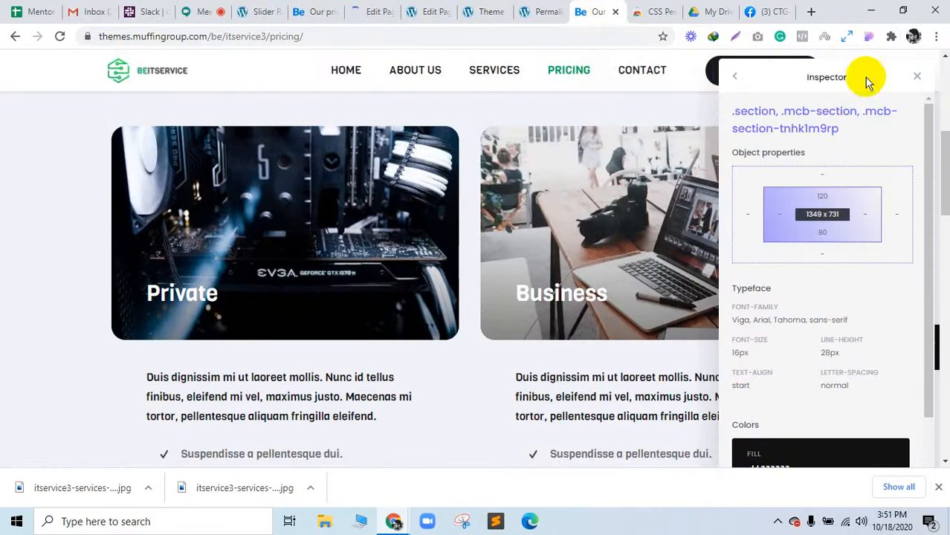
click(375, 9)
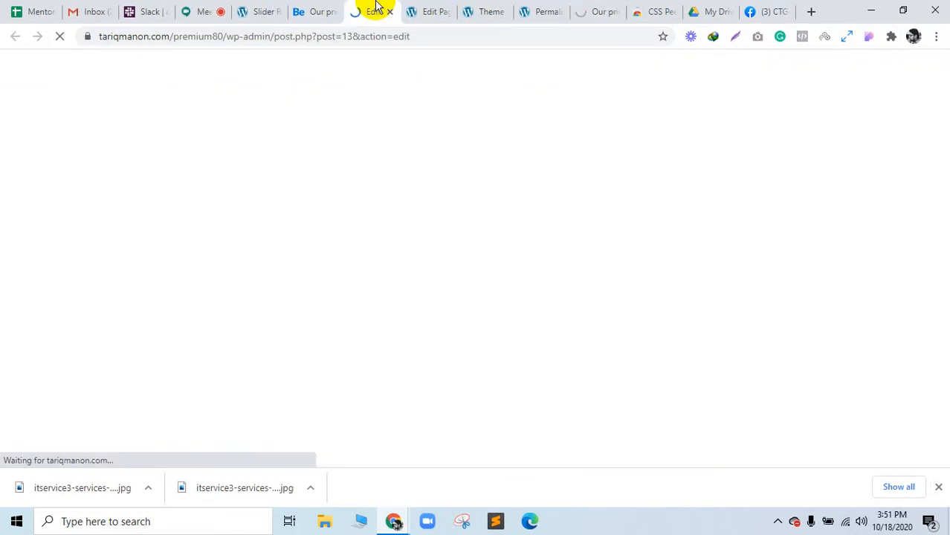
click(314, 11)
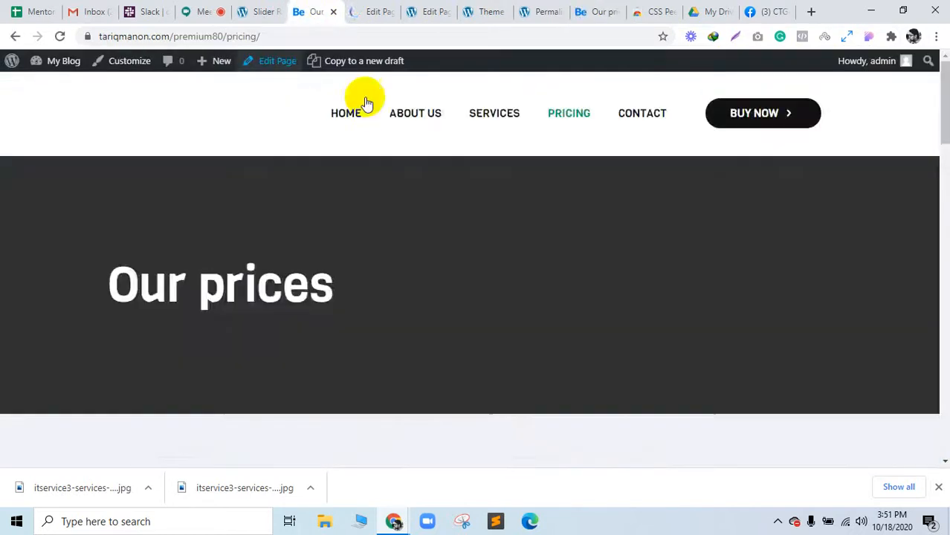
scroll(422, 194, down, 8)
scroll(424, 195, down, 3)
scroll(420, 204, up, 10)
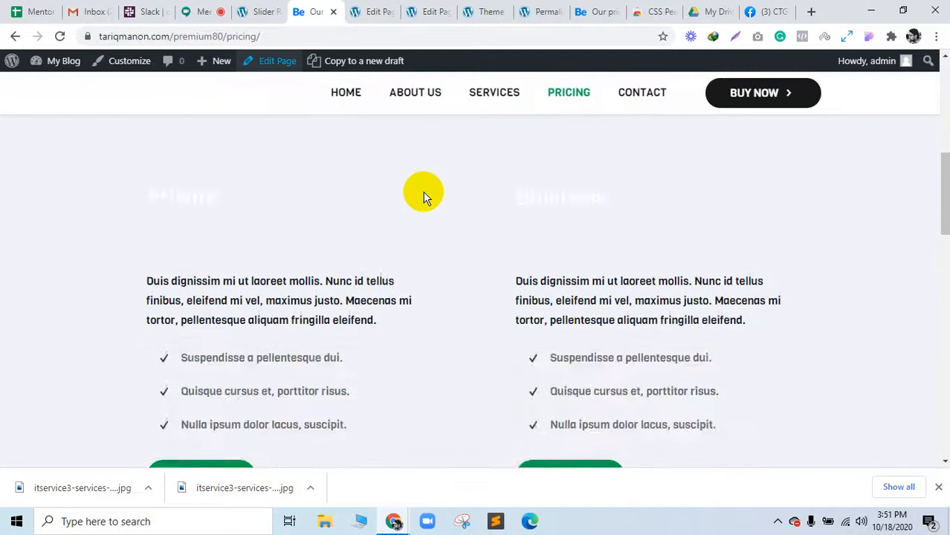
scroll(415, 217, down, 5)
scroll(468, 311, up, 5)
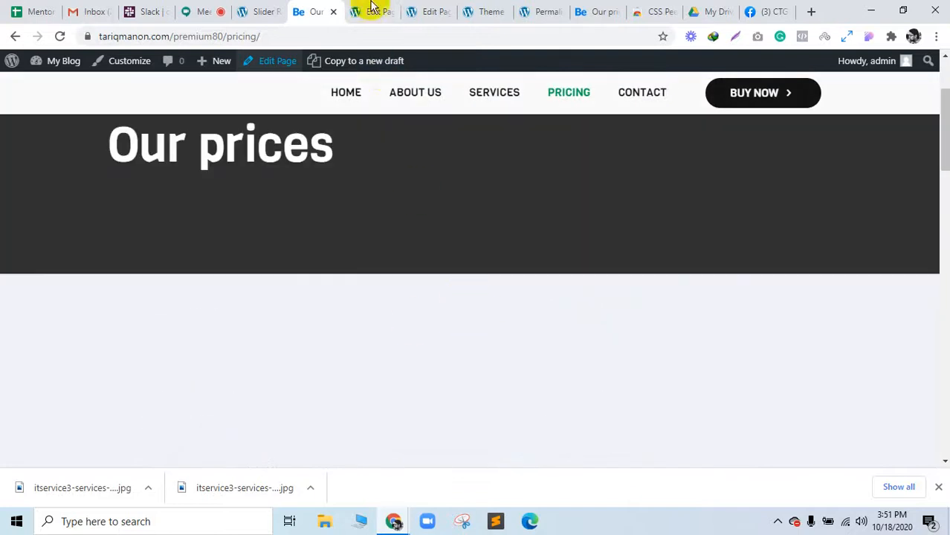
click(368, 11)
scroll(446, 223, down, 2)
scroll(453, 289, down, 4)
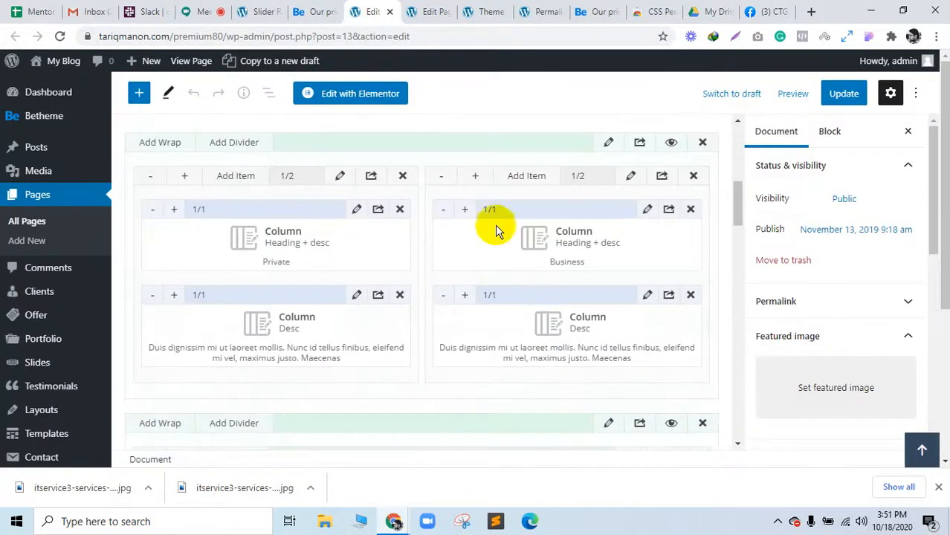
Replace the Private column's background with itservice3-services-pic1.jpg and save the column
click(319, 11)
scroll(245, 297, down, 5)
click(360, 11)
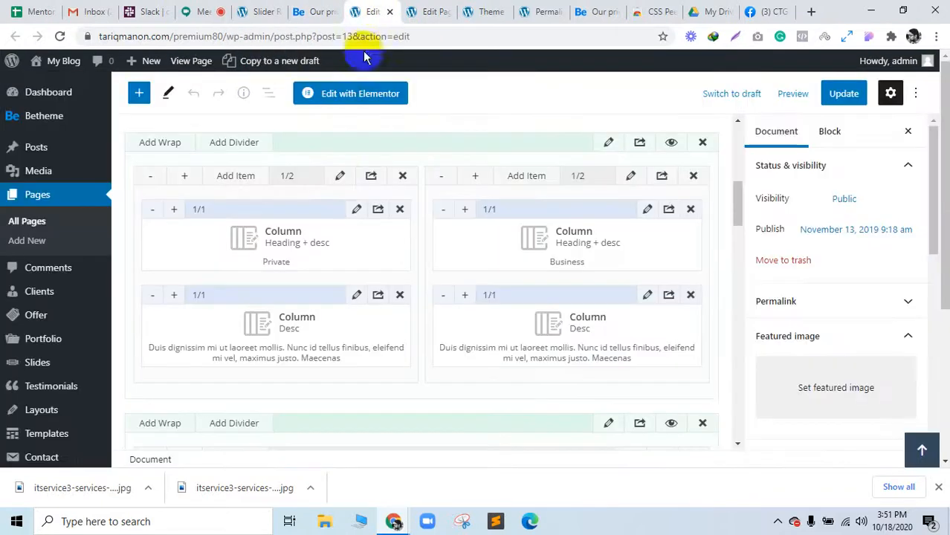
click(356, 211)
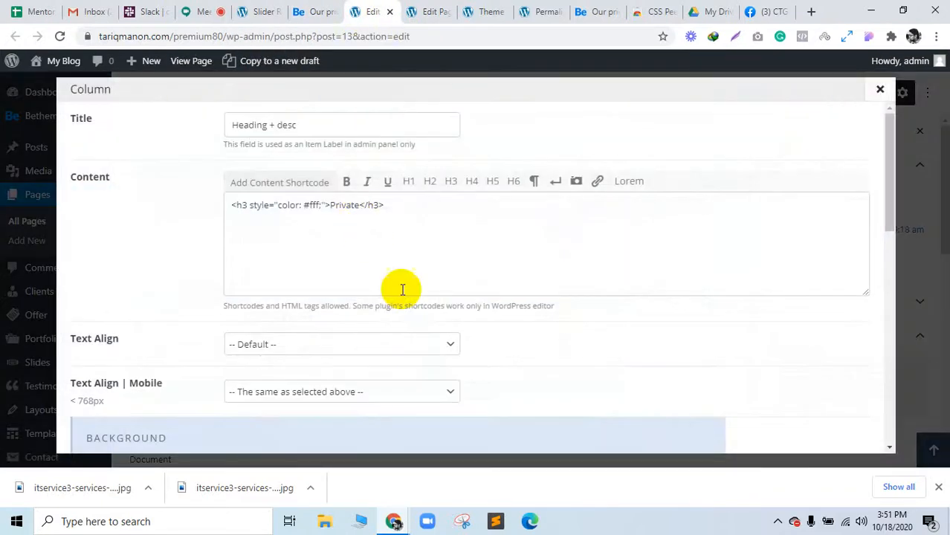
scroll(405, 298, down, 4)
click(513, 319)
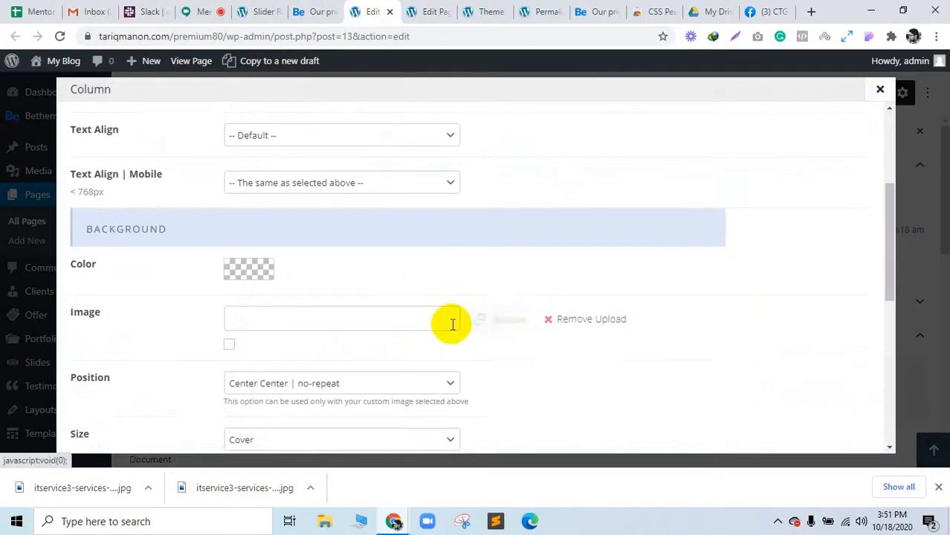
click(516, 319)
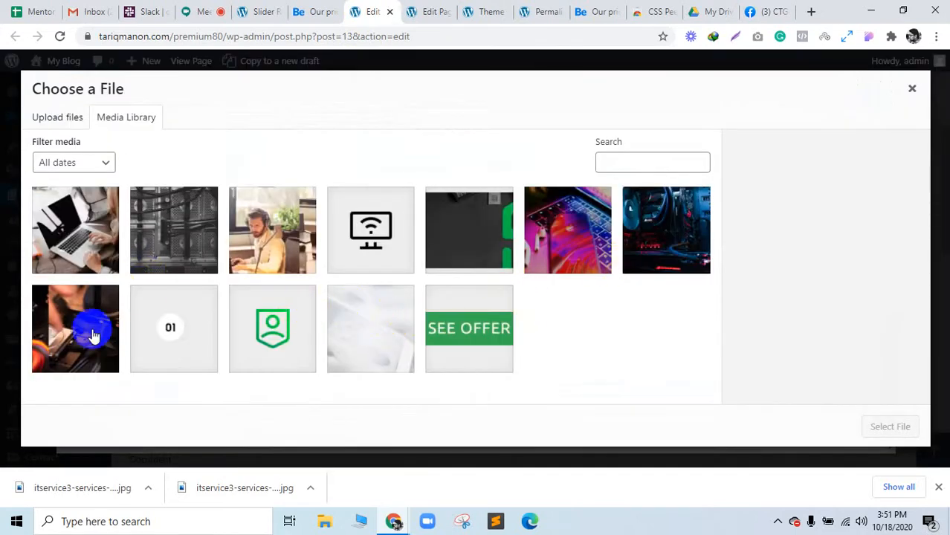
click(657, 240)
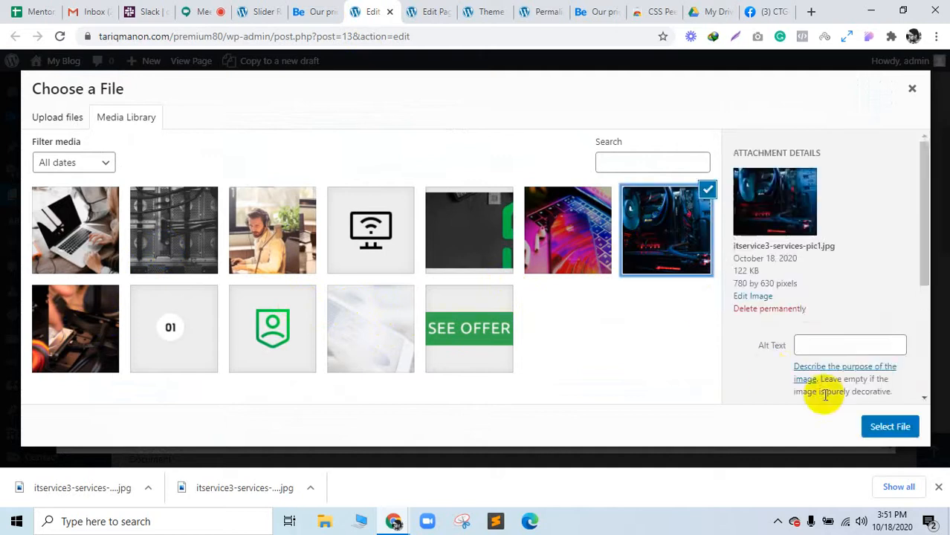
click(883, 428)
scroll(832, 411, down, 10)
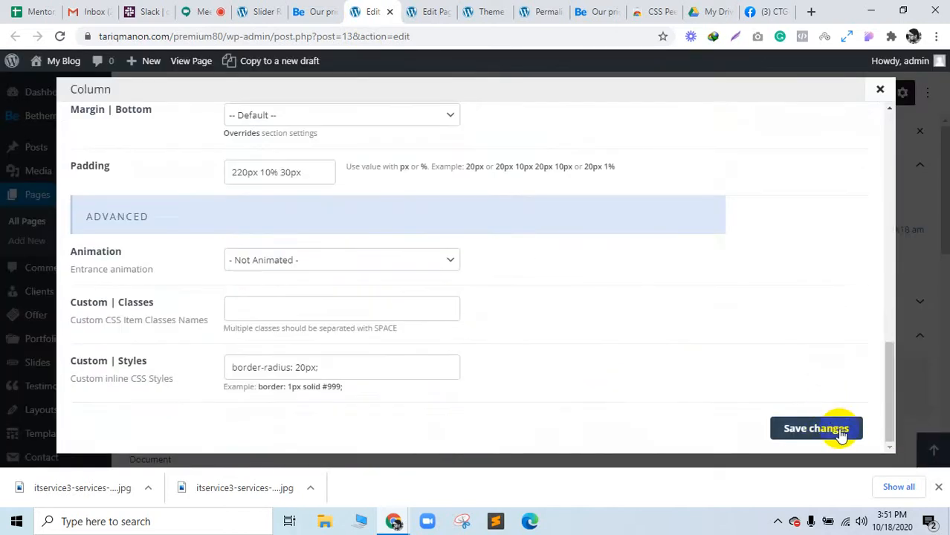
click(836, 429)
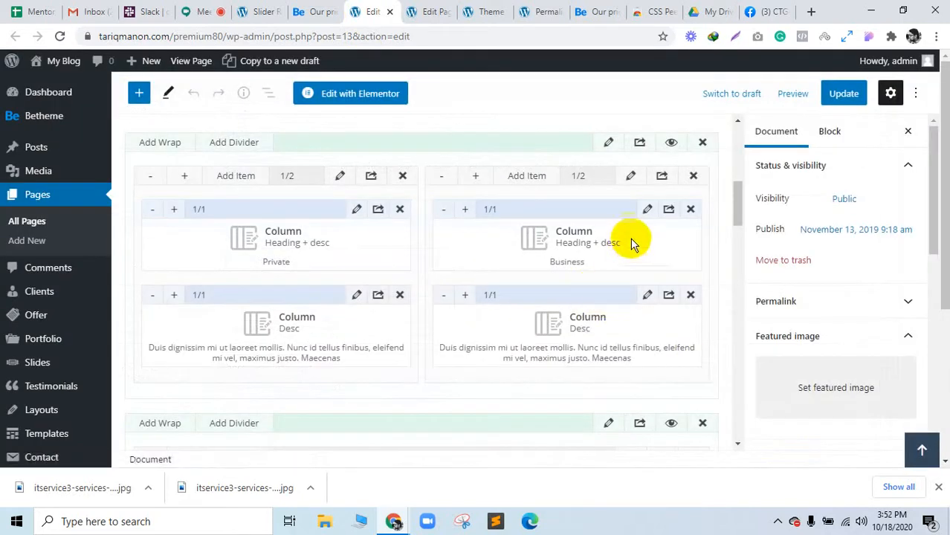
Give the Business column the server-rack photo background, save it, and update the page
click(646, 210)
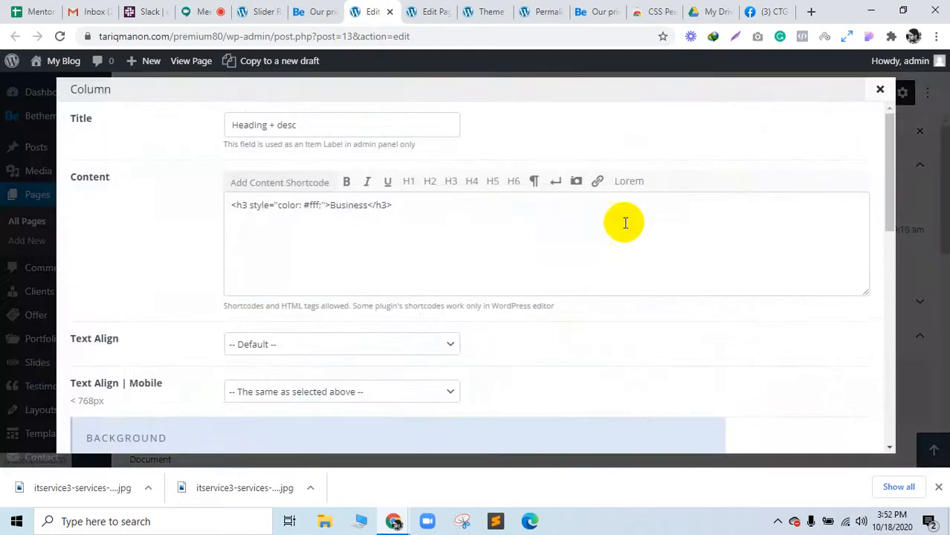
scroll(621, 221, down, 5)
click(496, 257)
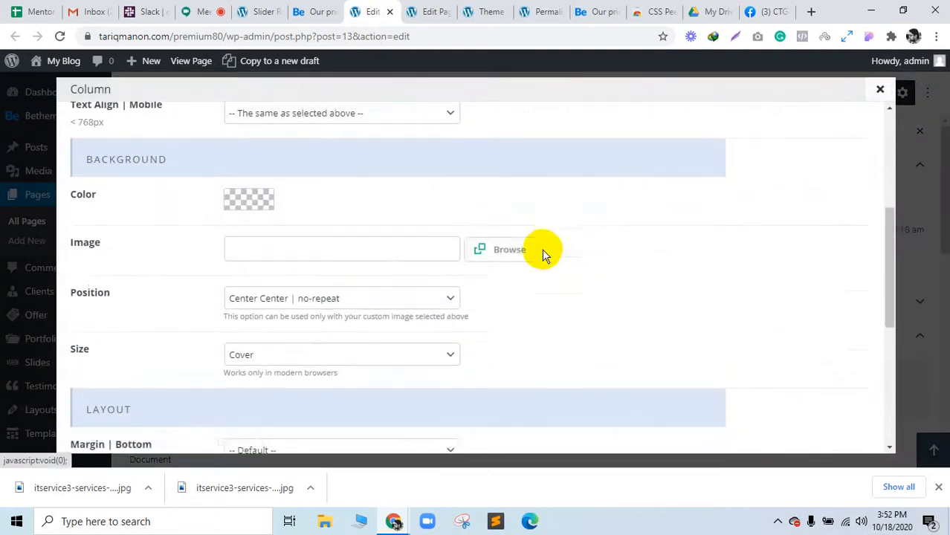
click(528, 255)
click(168, 245)
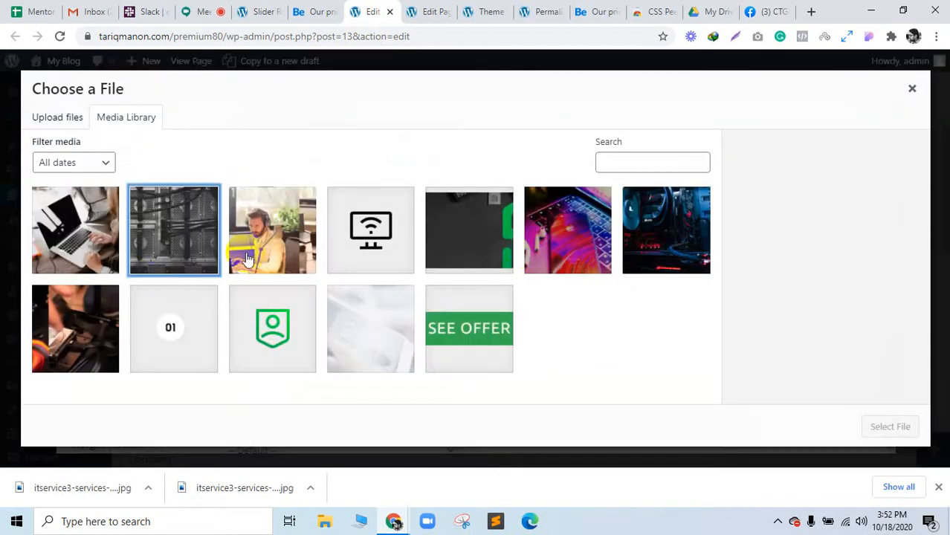
click(873, 425)
scroll(846, 407, down, 6)
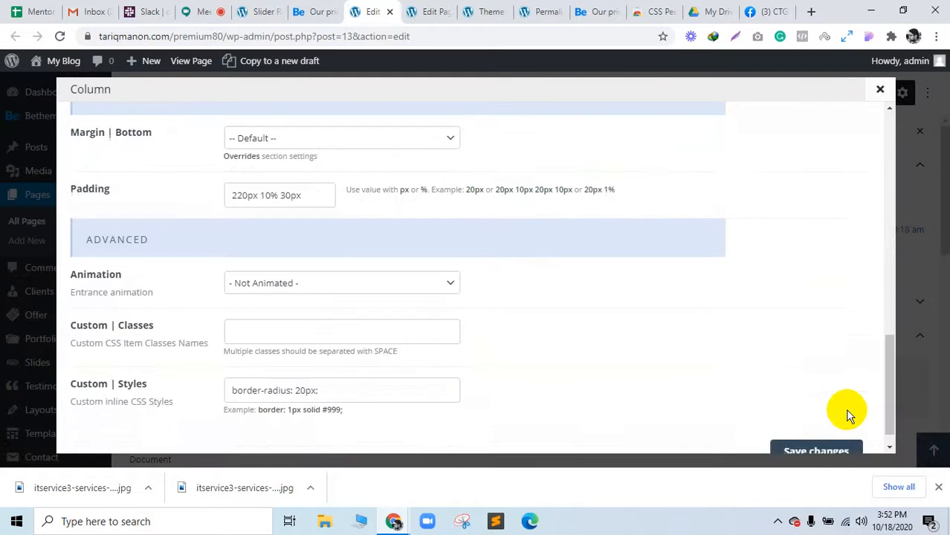
click(850, 435)
click(840, 94)
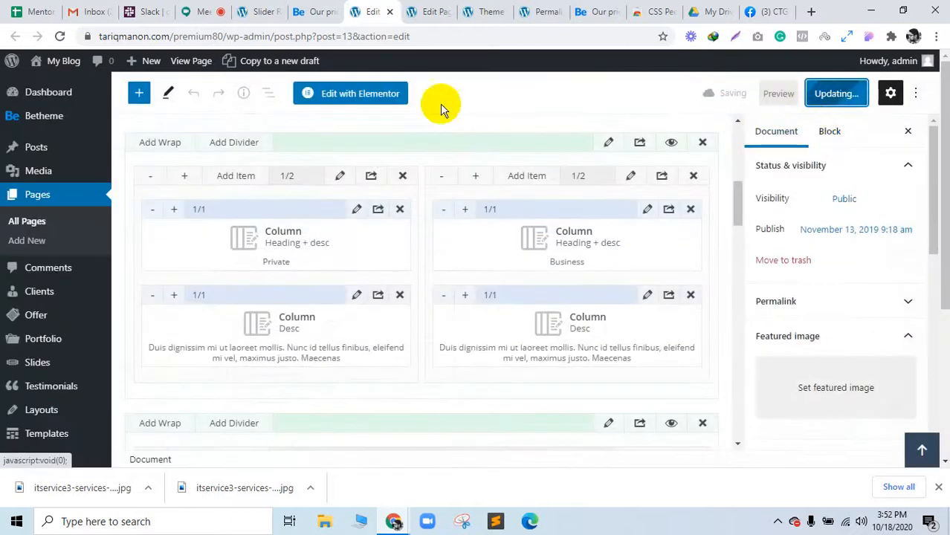
click(333, 7)
Scroll the live Pricing page, then open and scroll through the live Contact page
scroll(498, 256, down, 10)
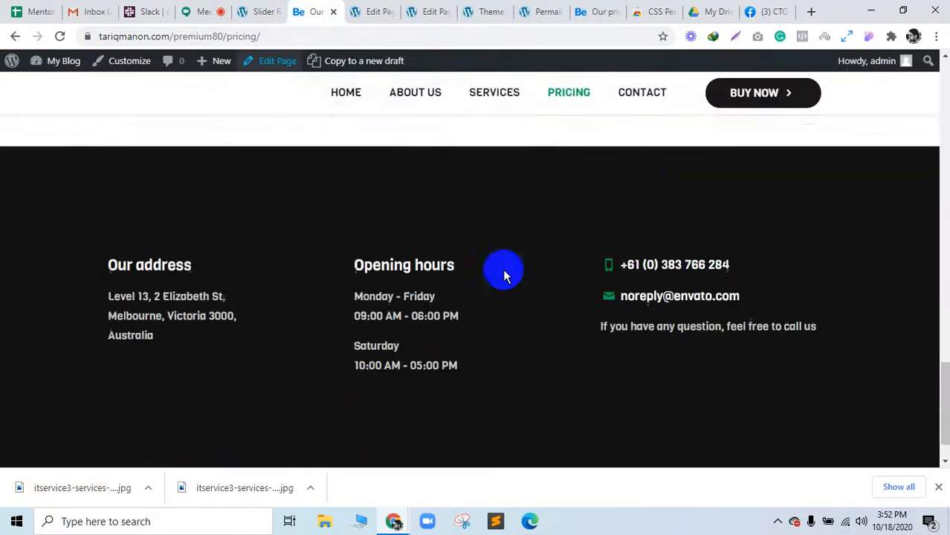
click(642, 93)
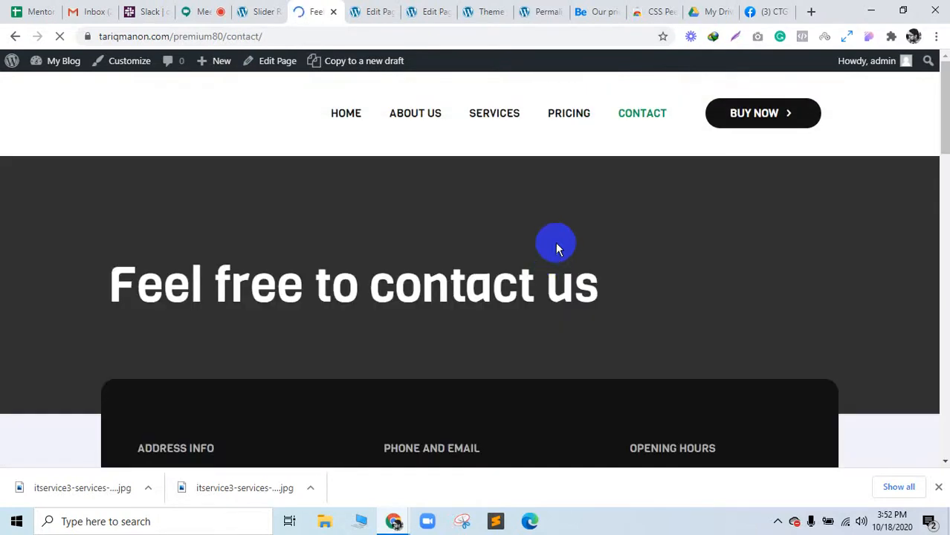
scroll(550, 247, down, 1)
scroll(551, 254, down, 2)
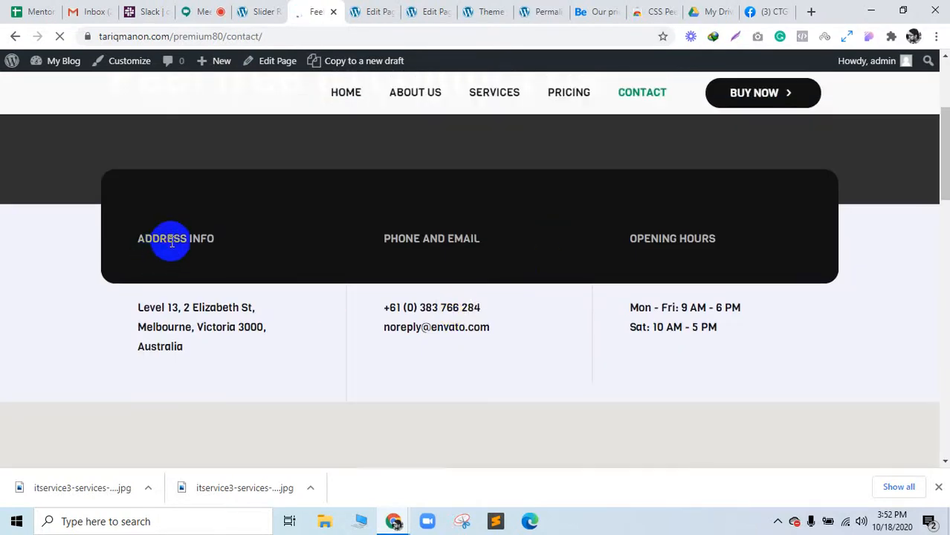
scroll(572, 328, down, 3)
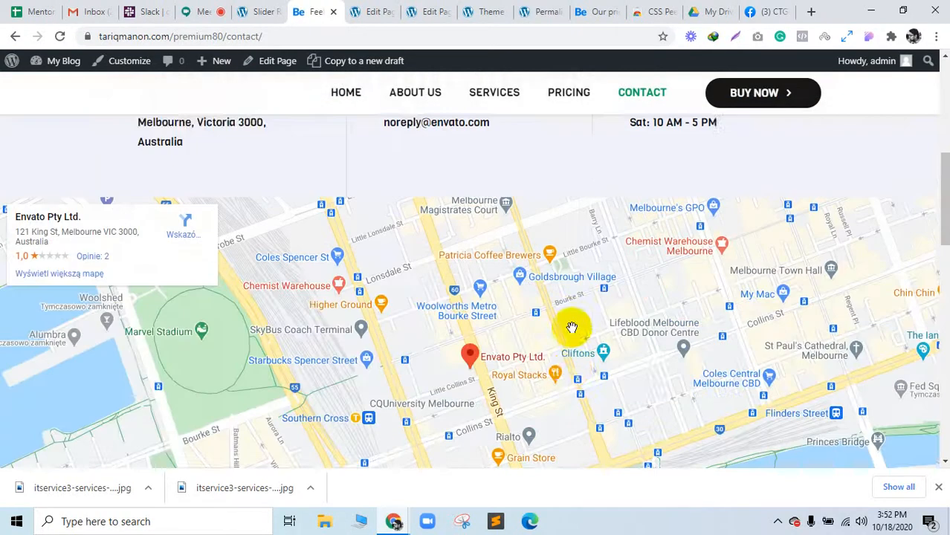
scroll(571, 328, down, 9)
scroll(571, 328, up, 14)
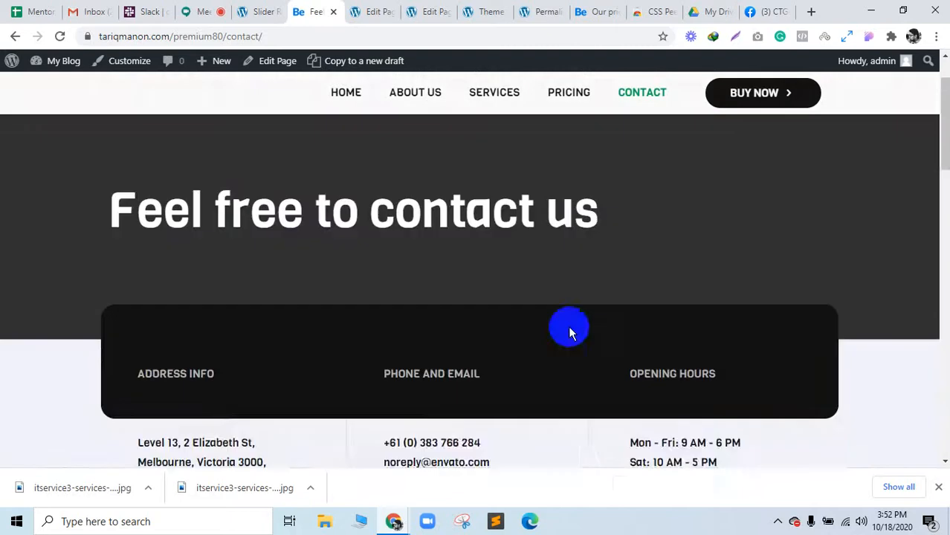
scroll(570, 332, up, 1)
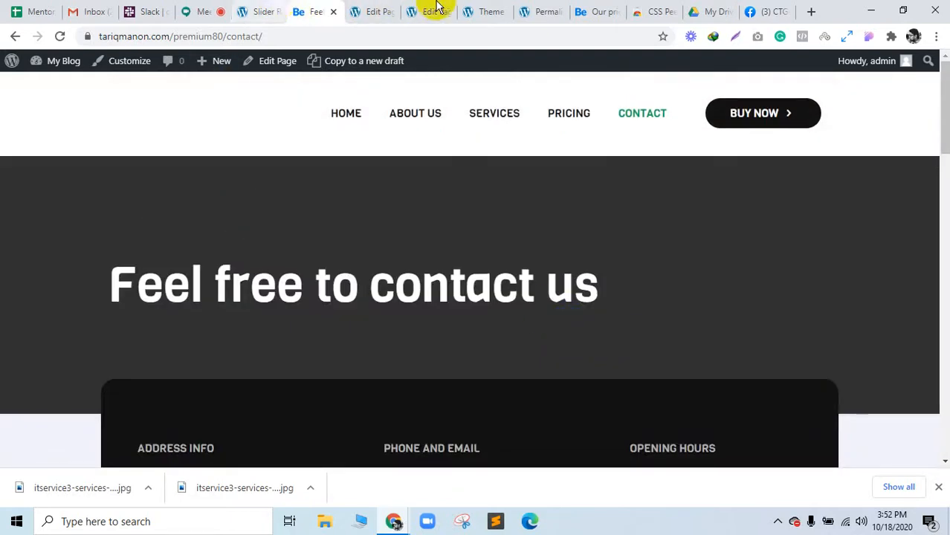
Visit the live site from the admin menu and move its tab beside the slider page
click(482, 9)
mouse_move(66, 64)
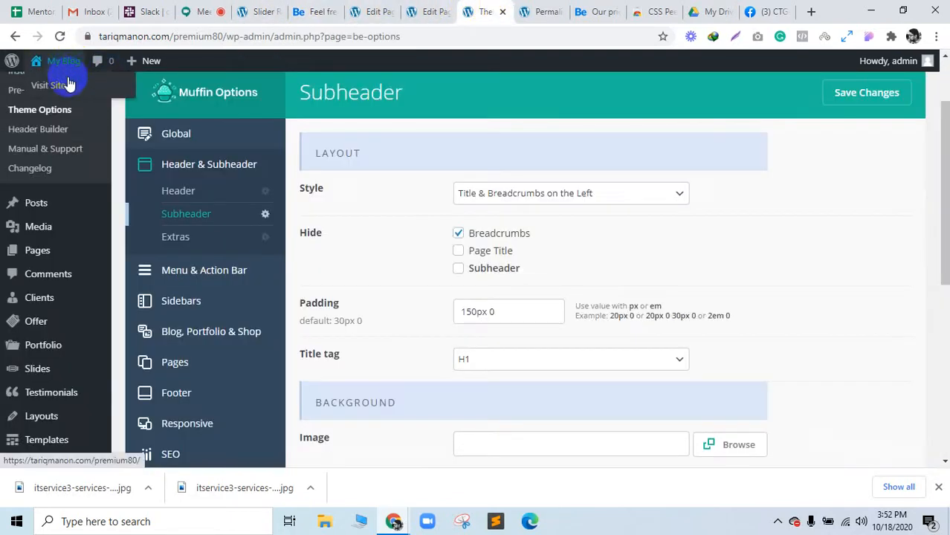
click(66, 84)
click(477, 5)
drag(477, 4, 342, 5)
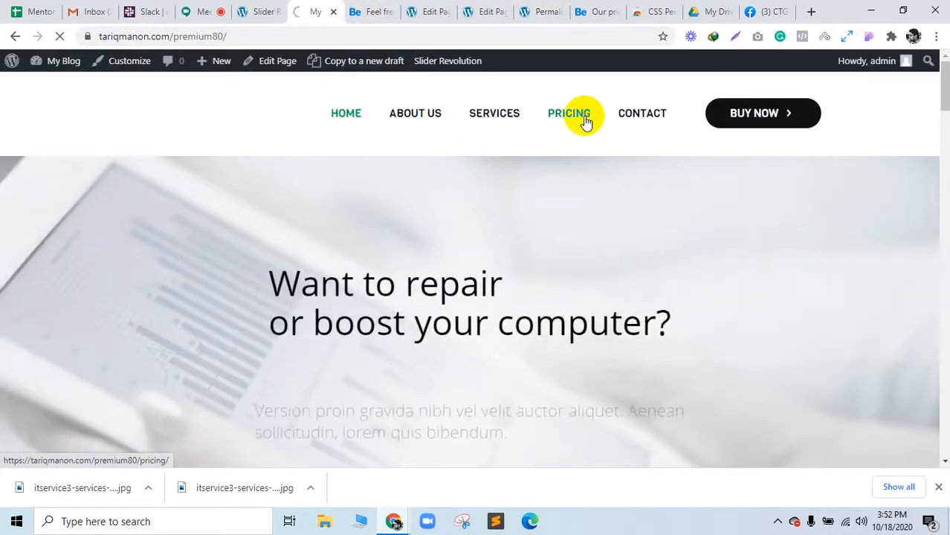
Check the new Private and Business photos on live Pricing, open Contact, then return to Meet
click(586, 119)
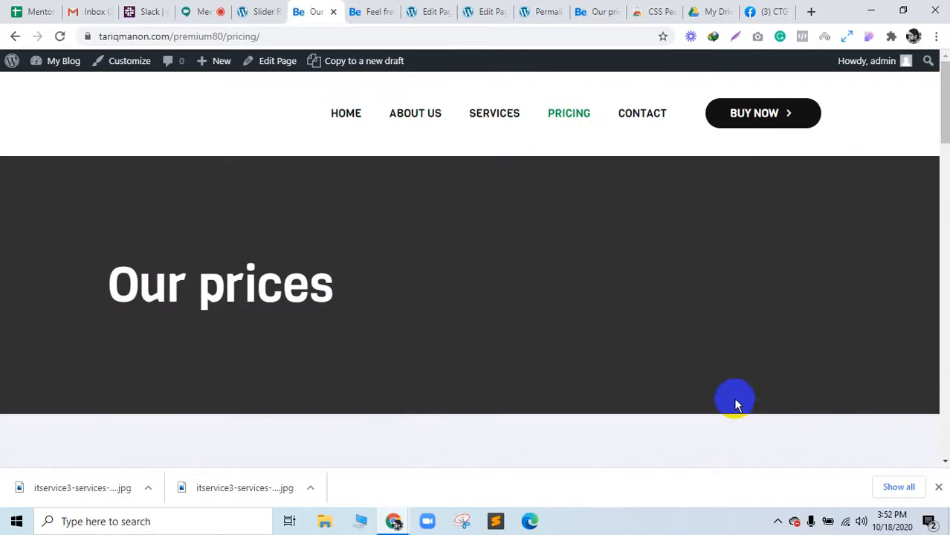
scroll(734, 405, down, 5)
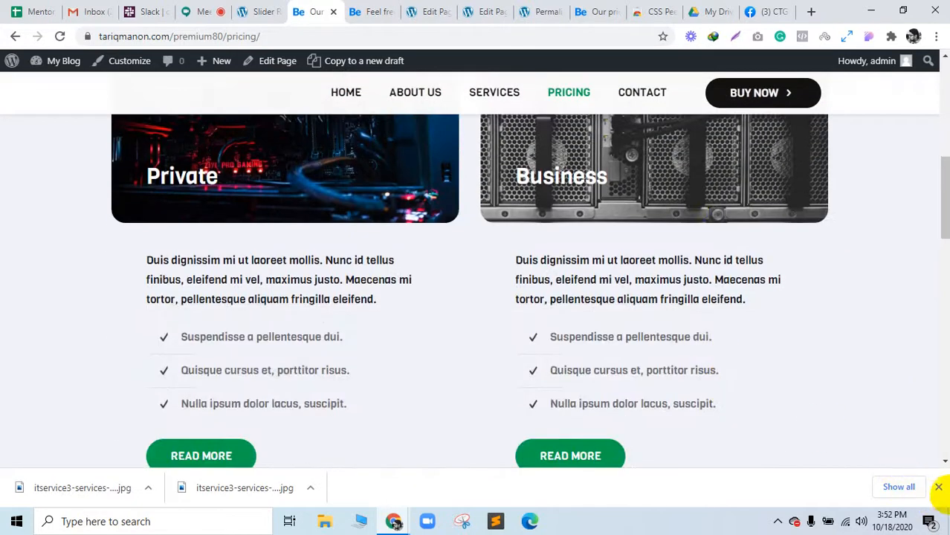
click(938, 487)
scroll(732, 197, up, 4)
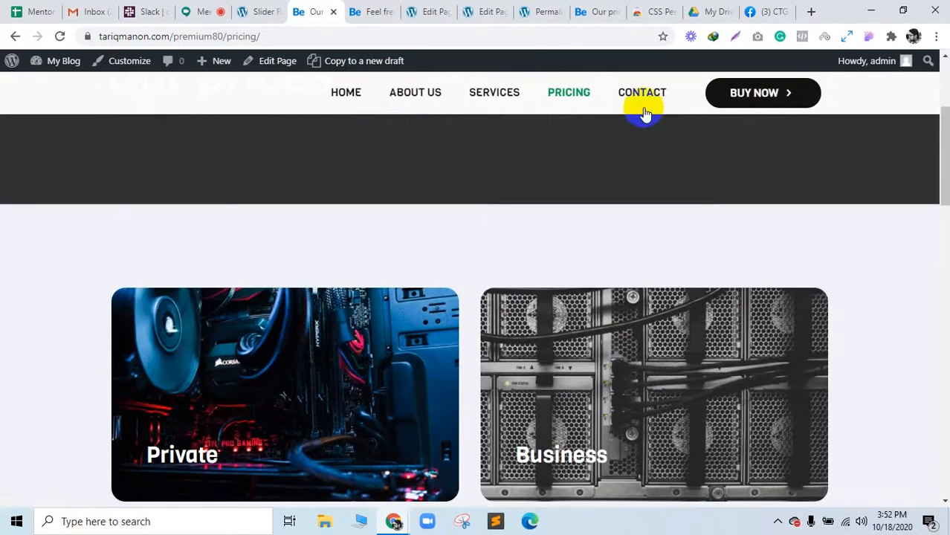
click(642, 97)
click(205, 12)
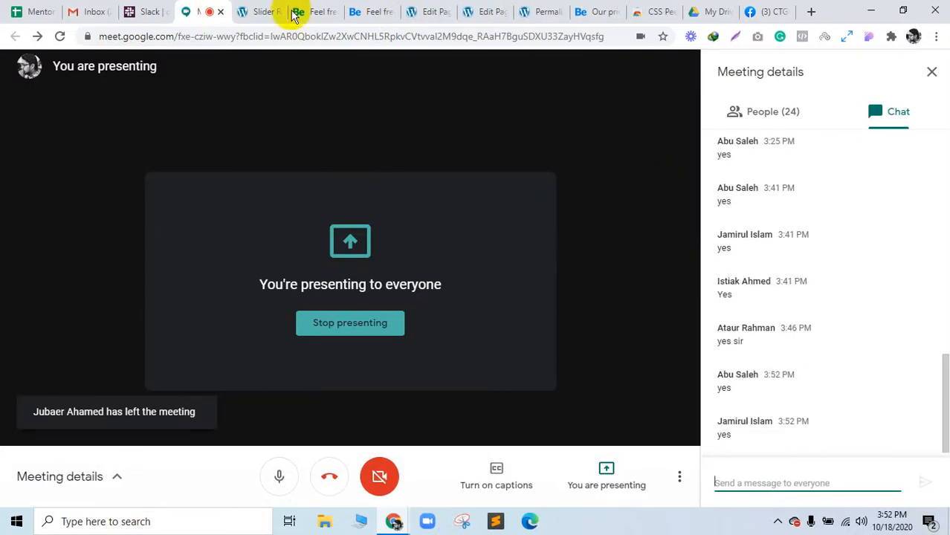
Open Betheme's Pre-built websites page in its own tab, move that tab left, then rejoin Meet
click(260, 11)
click(372, 11)
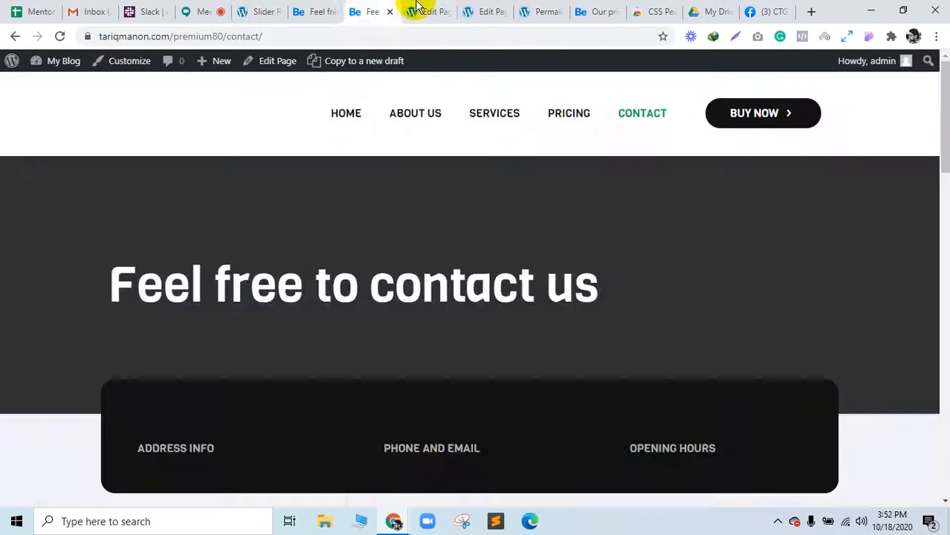
click(422, 12)
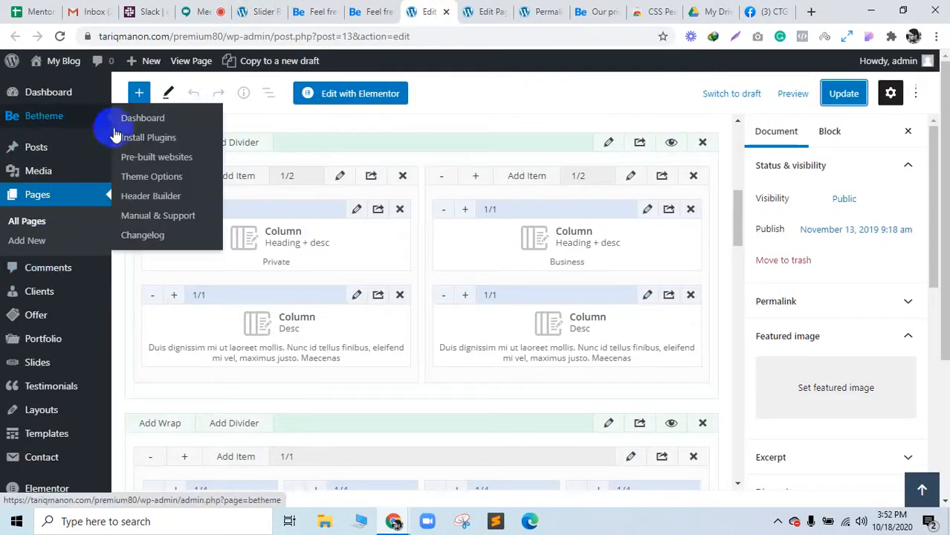
click(316, 94)
click(310, 10)
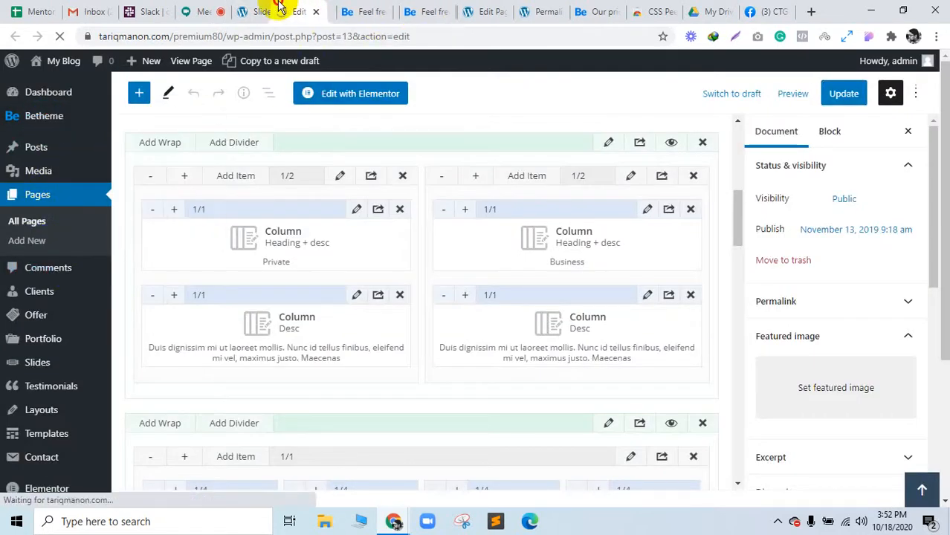
drag(314, 6, 251, 6)
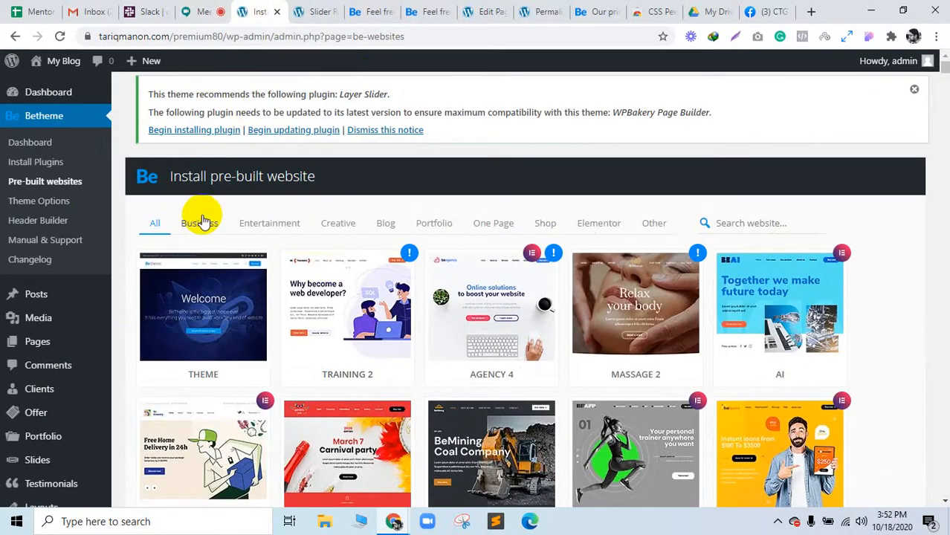
click(197, 6)
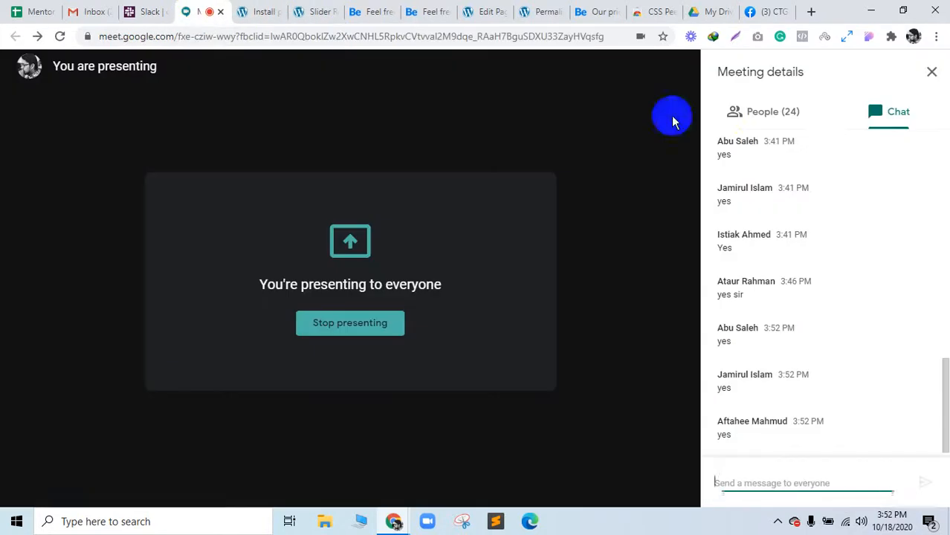
click(754, 119)
click(877, 128)
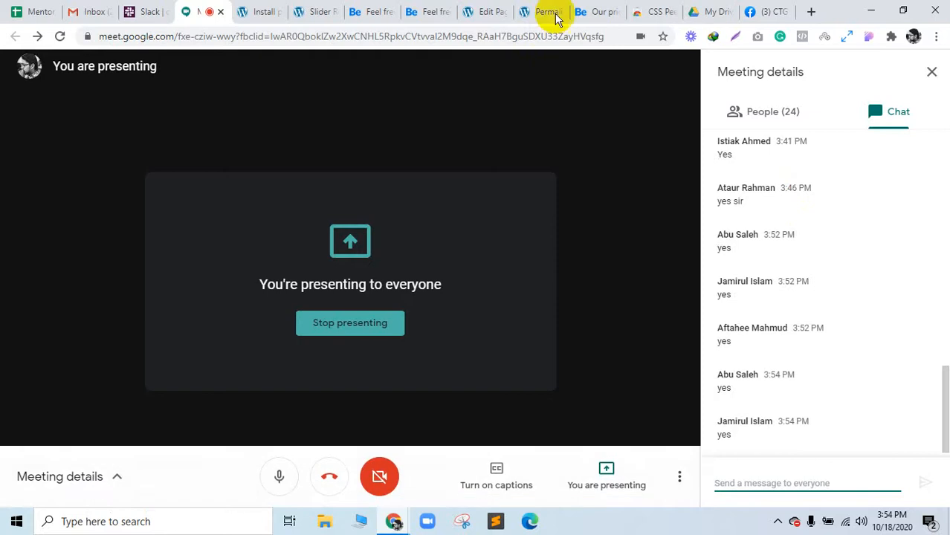
Post 'Premium Theme Customization' in the CTG-Online-80 group, fixing its spelling before publishing
drag(749, 8, 253, 6)
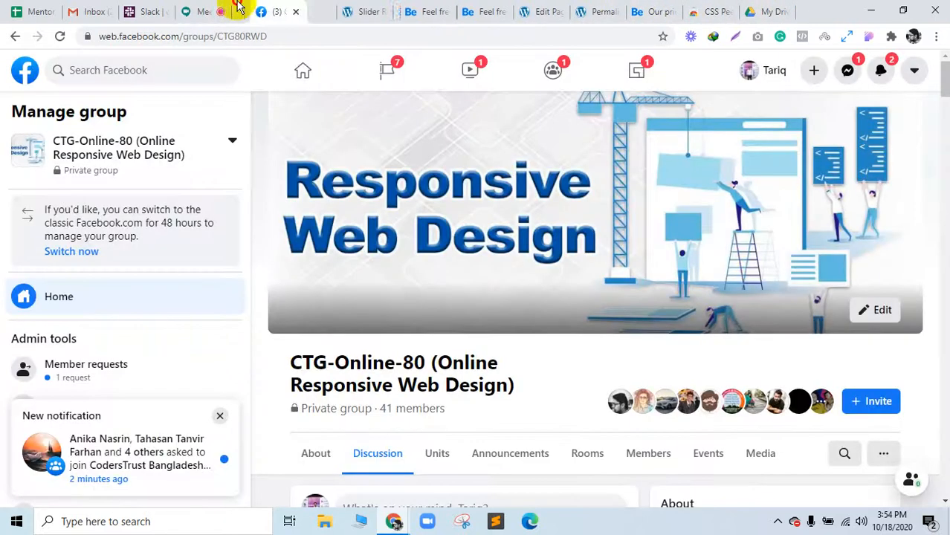
scroll(488, 344, down, 3)
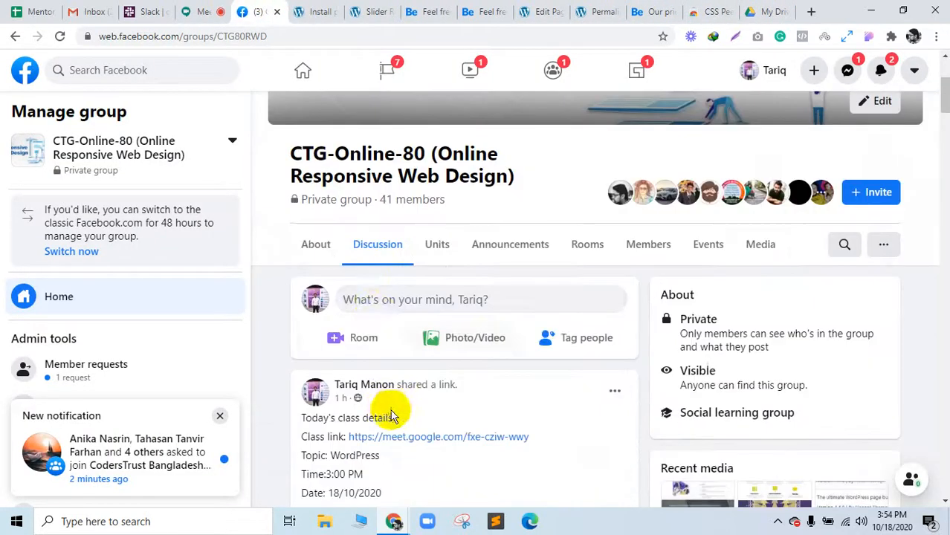
click(373, 306)
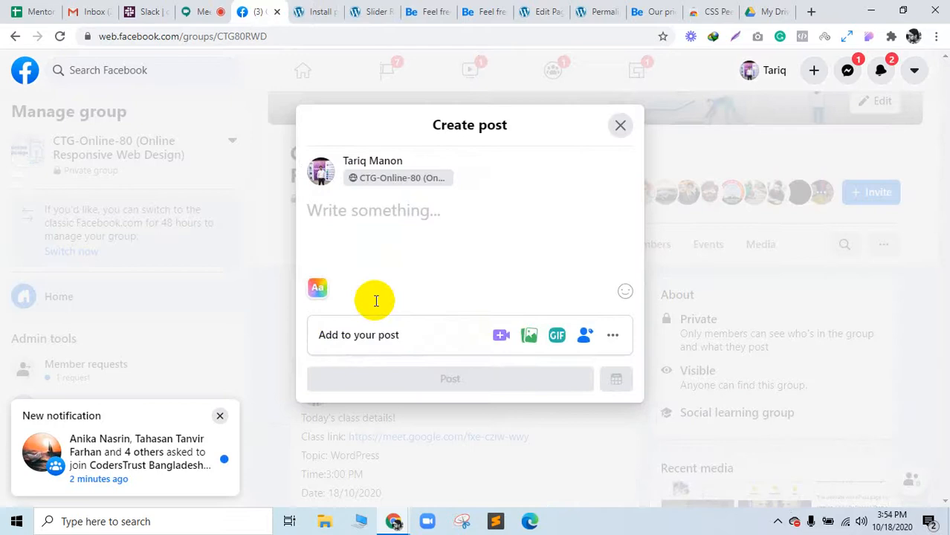
text(Prem)
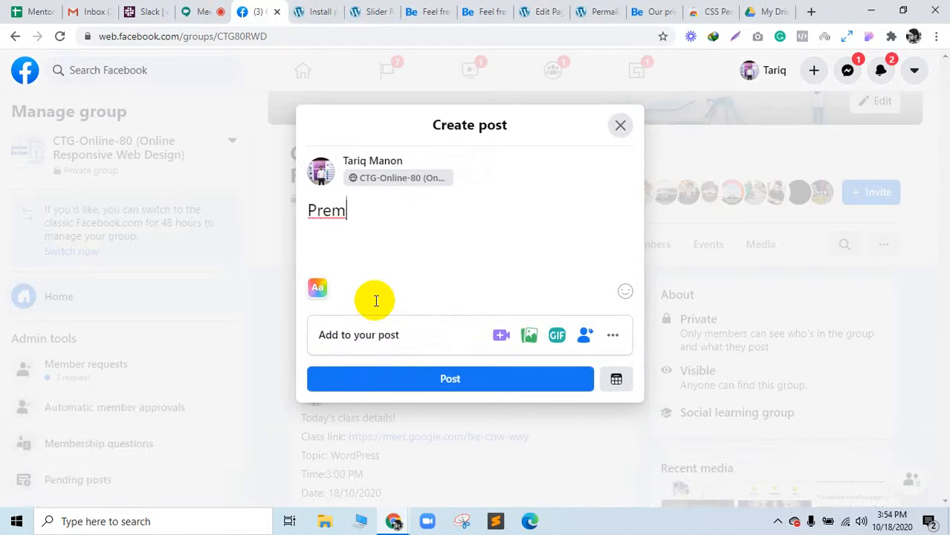
text(ium THe)
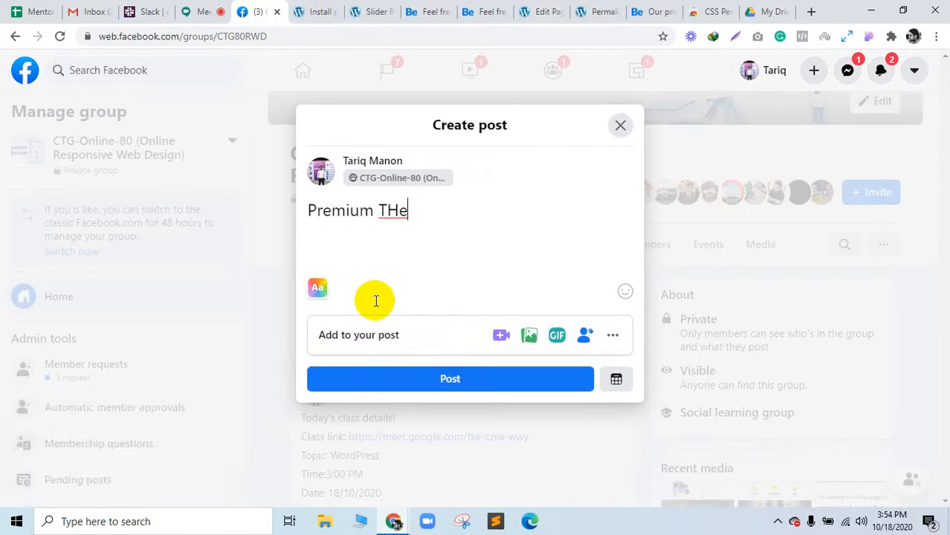
key(BackSpace)
key(BackSpace)
text(heme C)
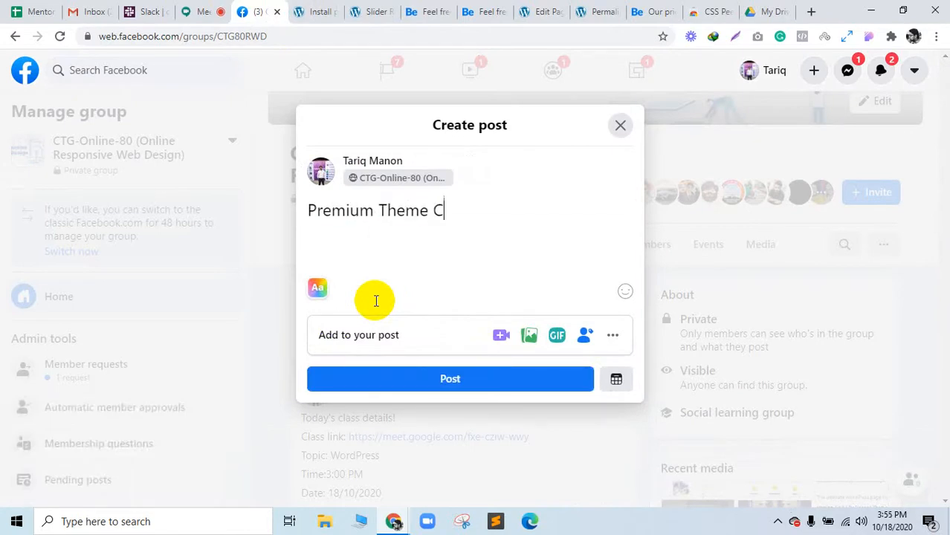
text(Ustomization)
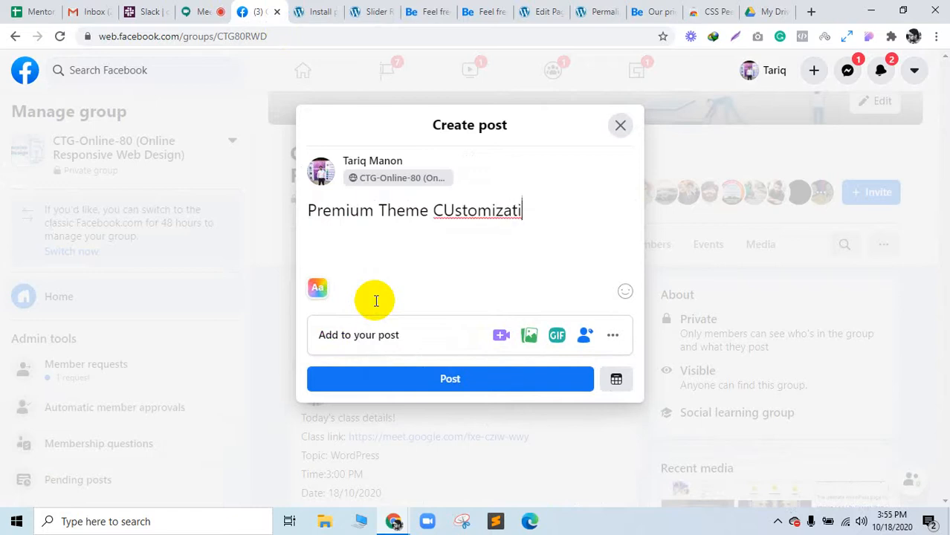
right_click(479, 215)
click(520, 223)
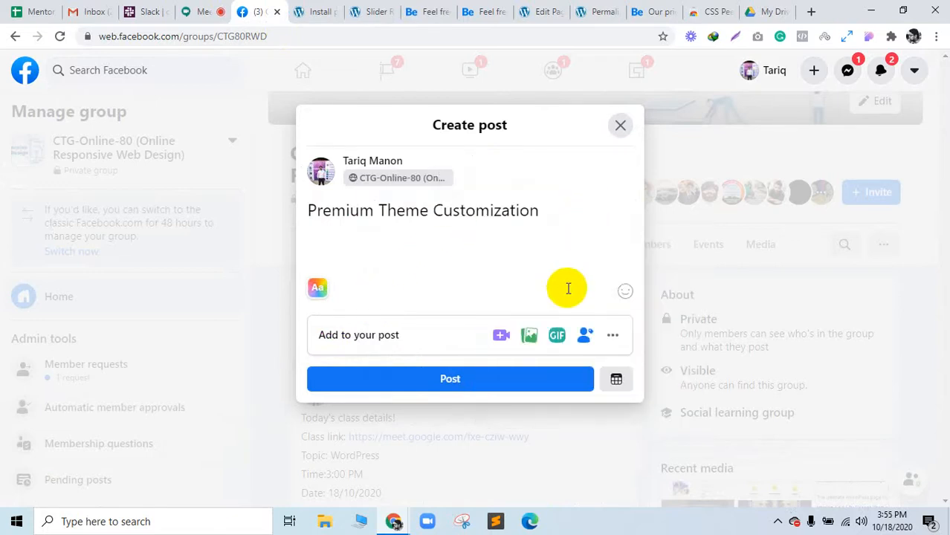
click(513, 376)
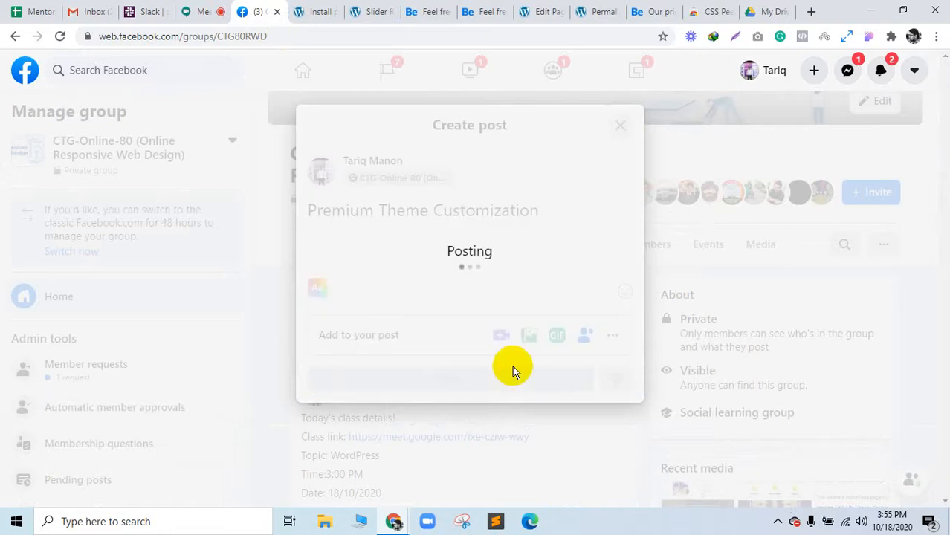
Edit the post to read 'Premium Theme Customization(Betheme-Demo)' and save it
scroll(517, 372, down, 3)
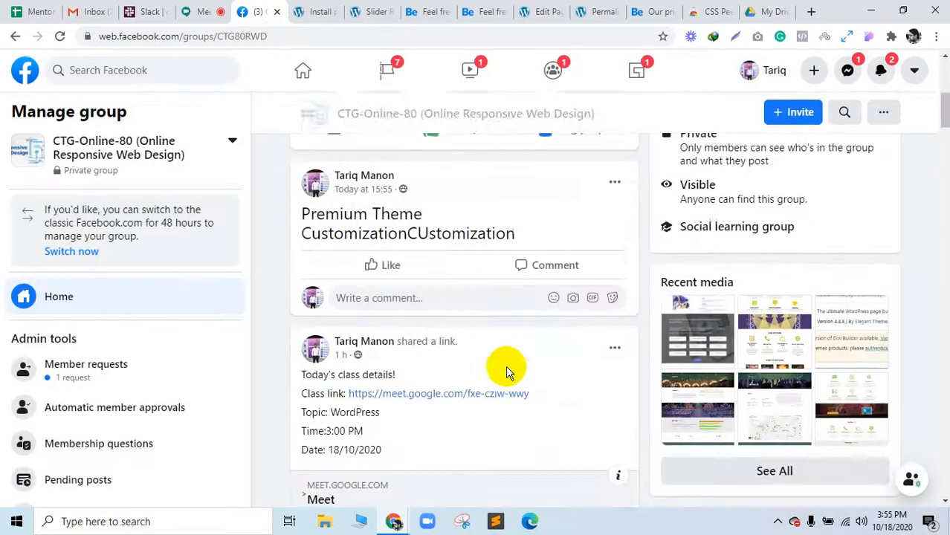
click(305, 9)
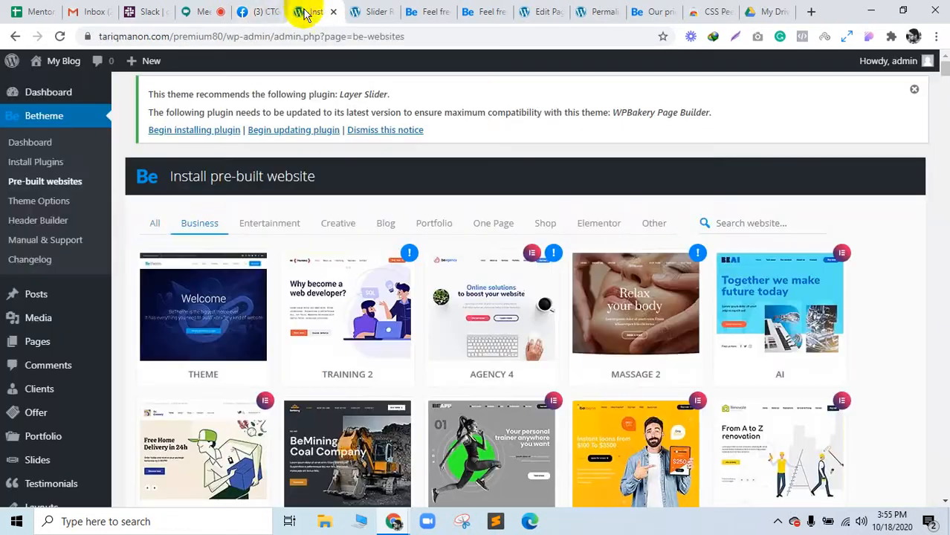
click(241, 10)
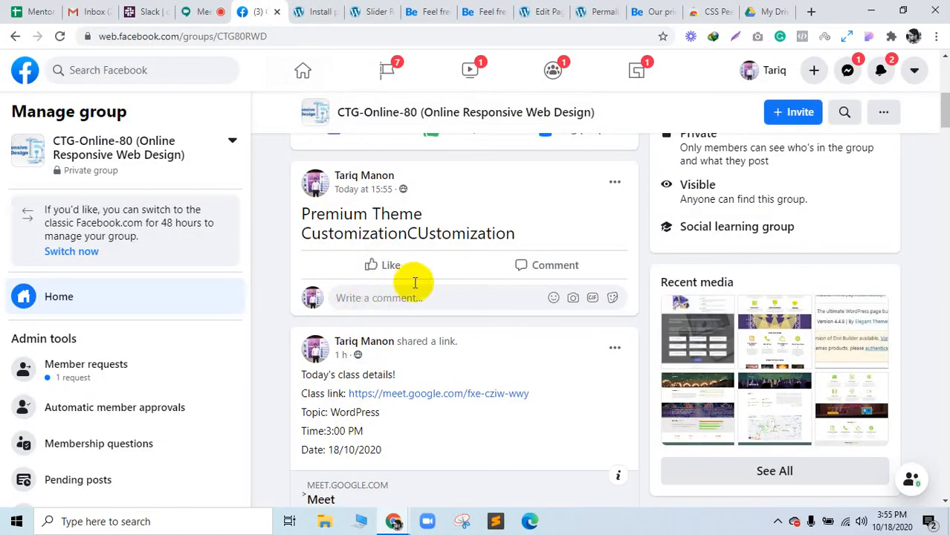
click(615, 183)
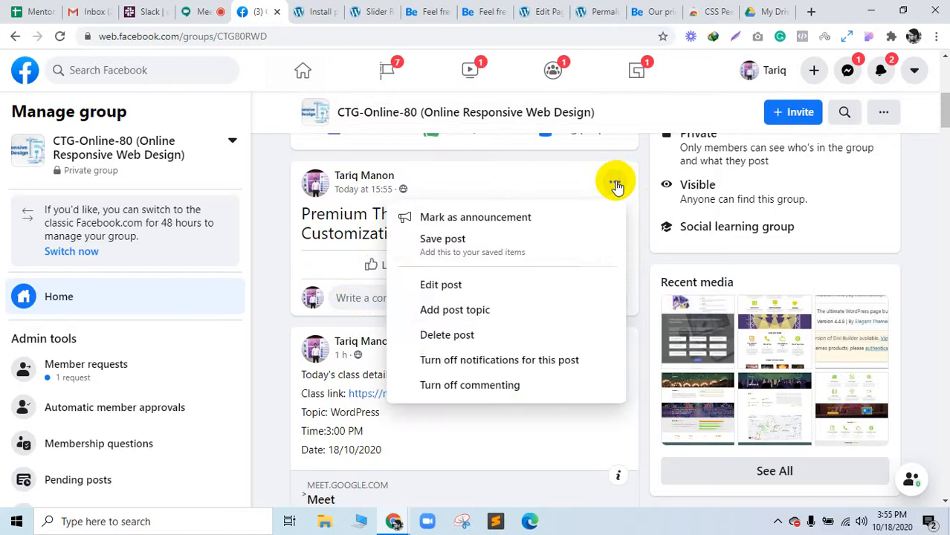
click(463, 294)
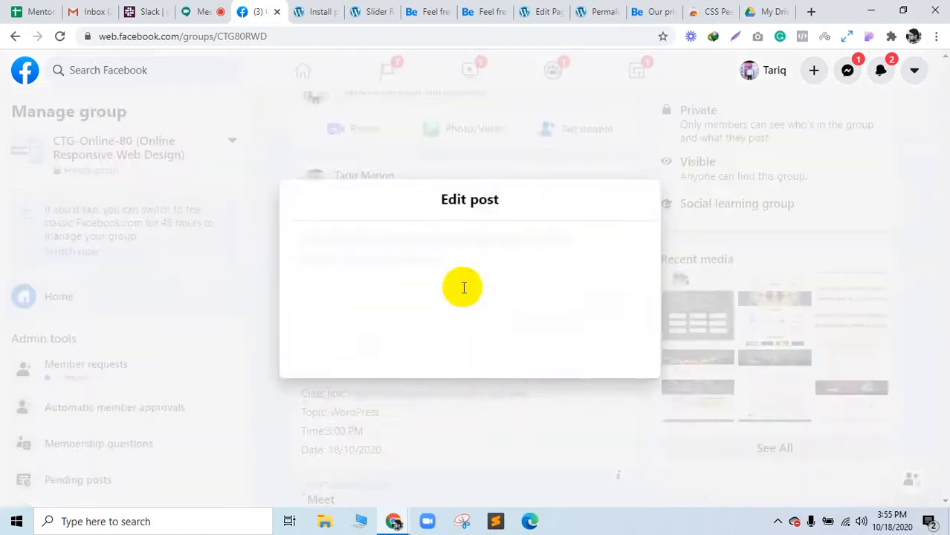
drag(415, 230, 557, 228)
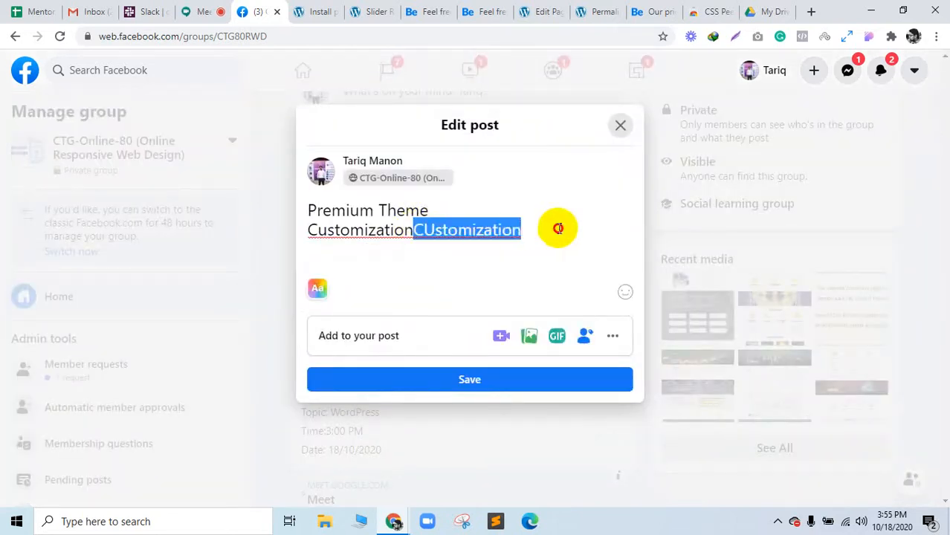
key(BackSpace)
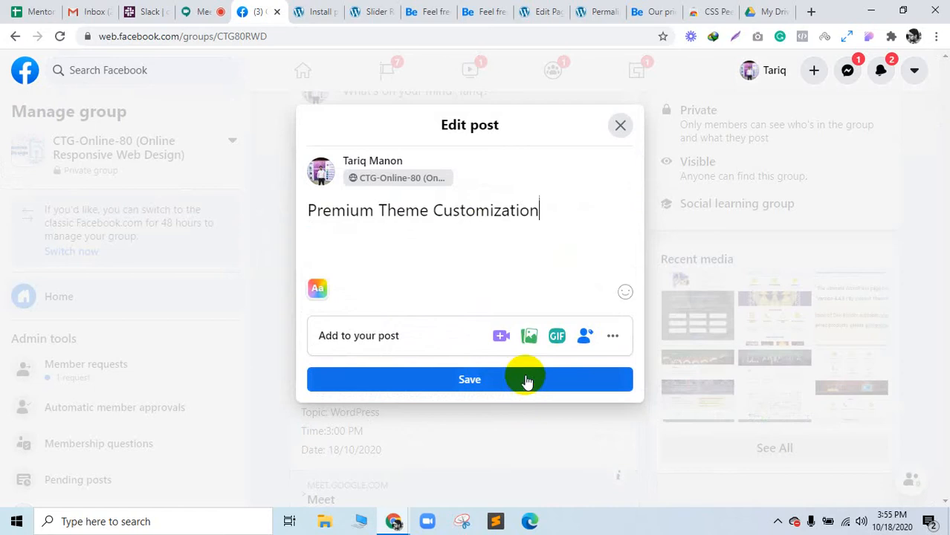
text(())
key(Left)
text(Beth)
text(eme)
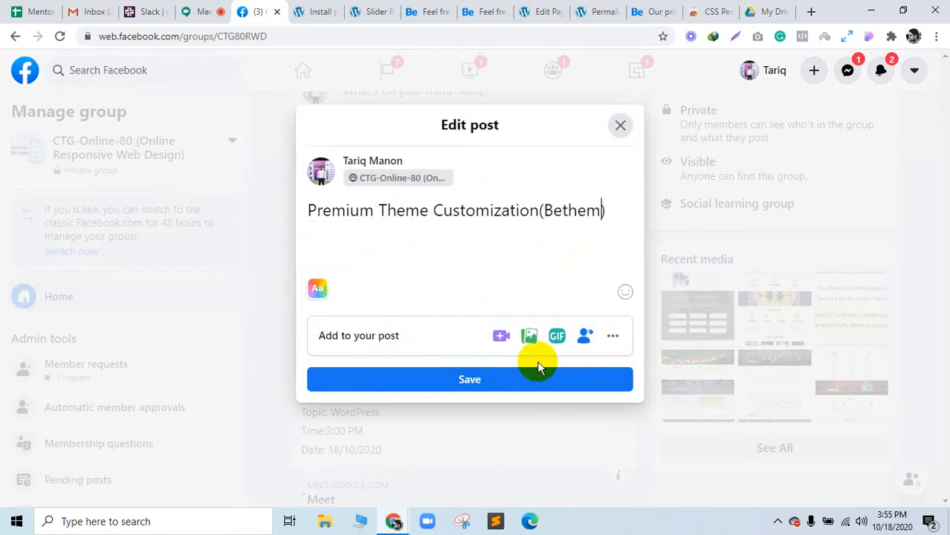
text(-Demo)
click(537, 376)
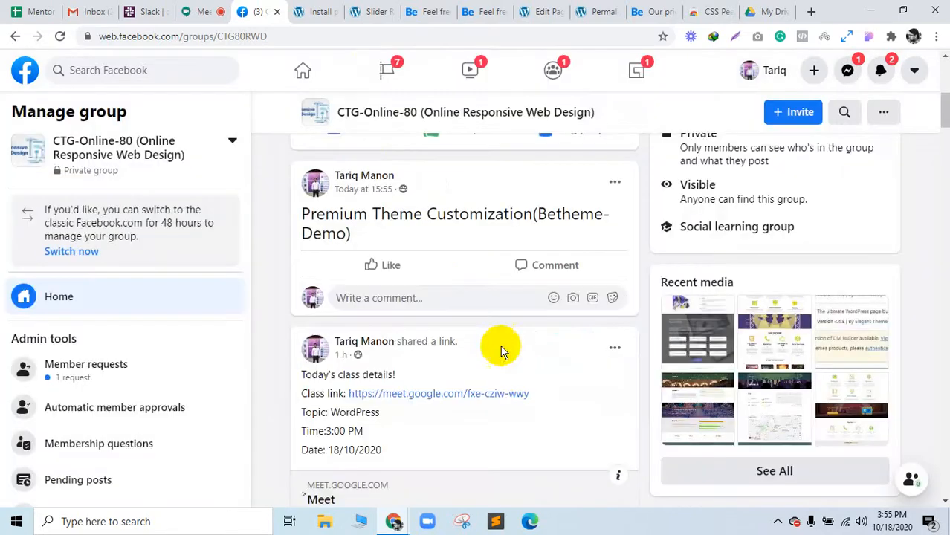
Scroll down through the Betheme pre-built demo thumbnails, past Bistro 3 and Carpenter 4
click(338, 11)
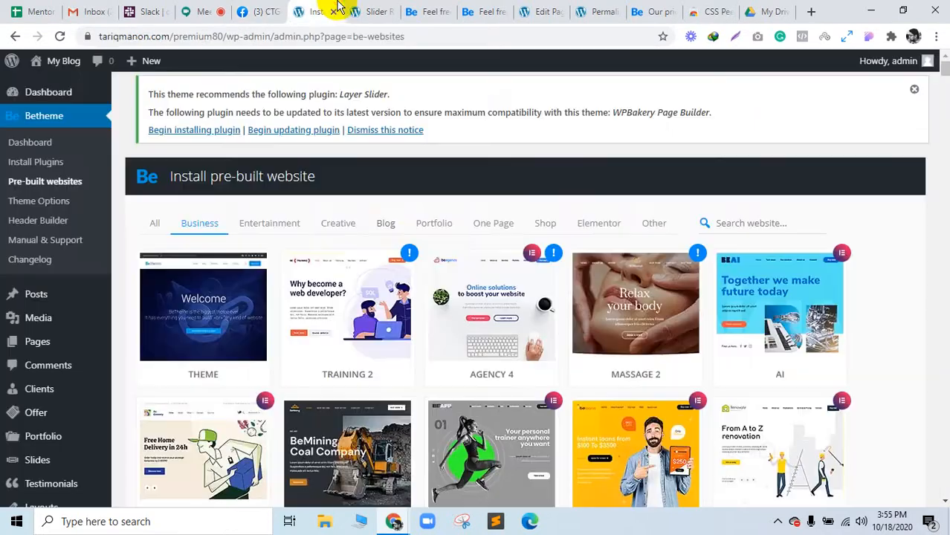
scroll(477, 284, down, 1)
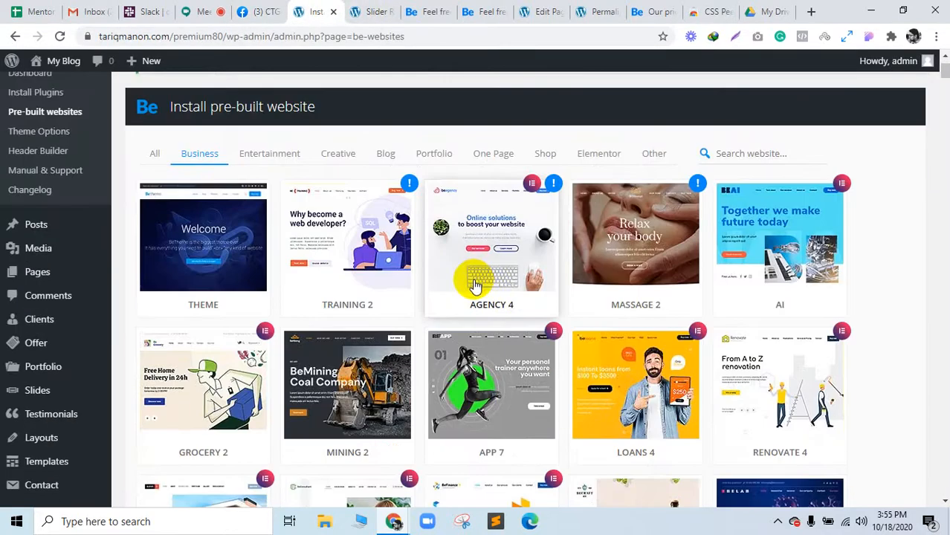
scroll(474, 284, down, 1)
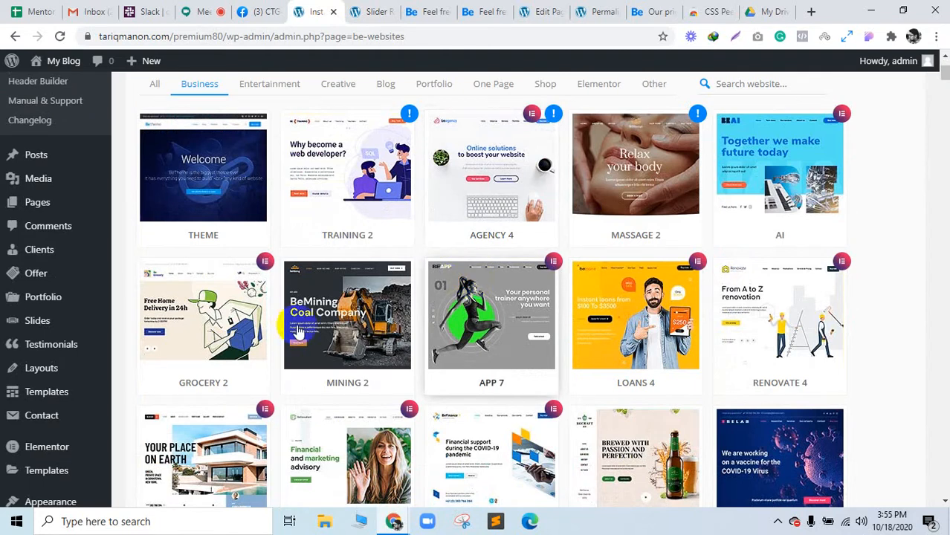
scroll(357, 322, down, 3)
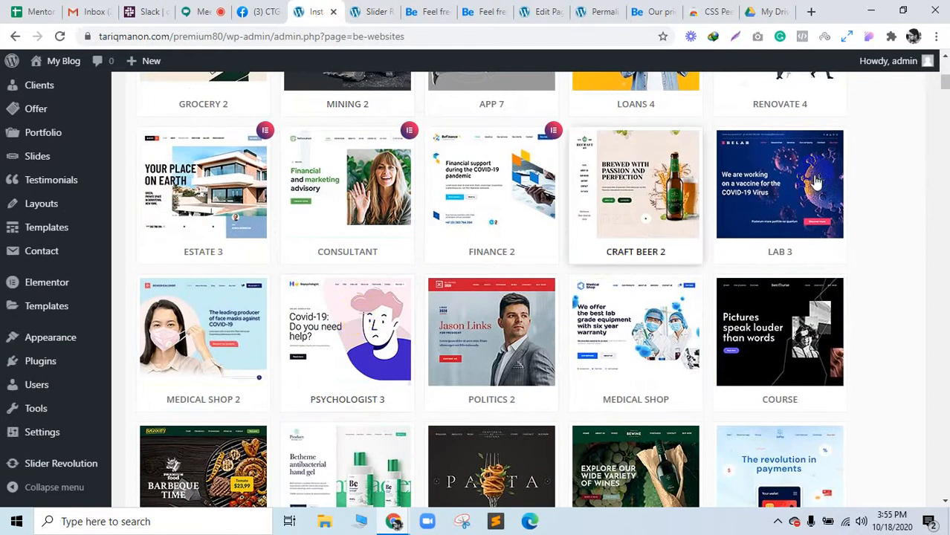
scroll(759, 245, down, 2)
scroll(761, 244, down, 1)
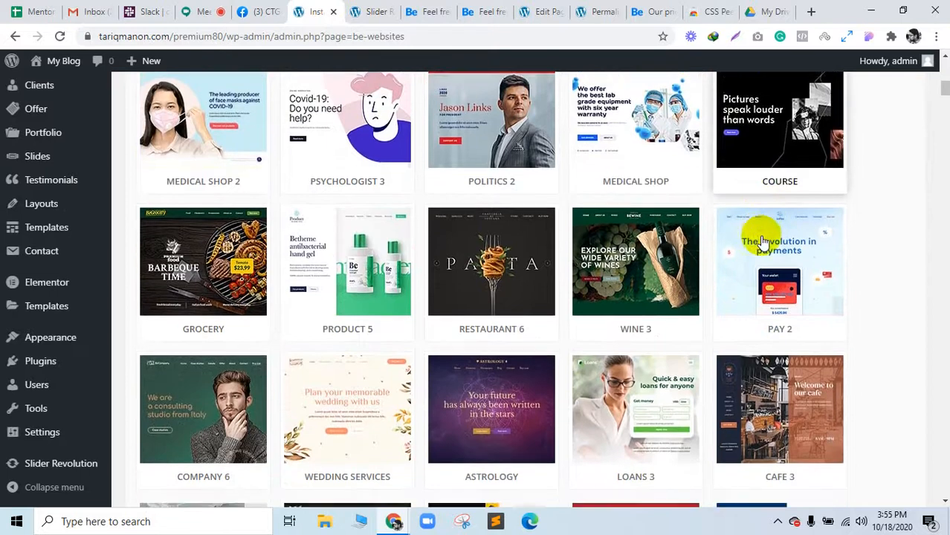
scroll(760, 236, down, 2)
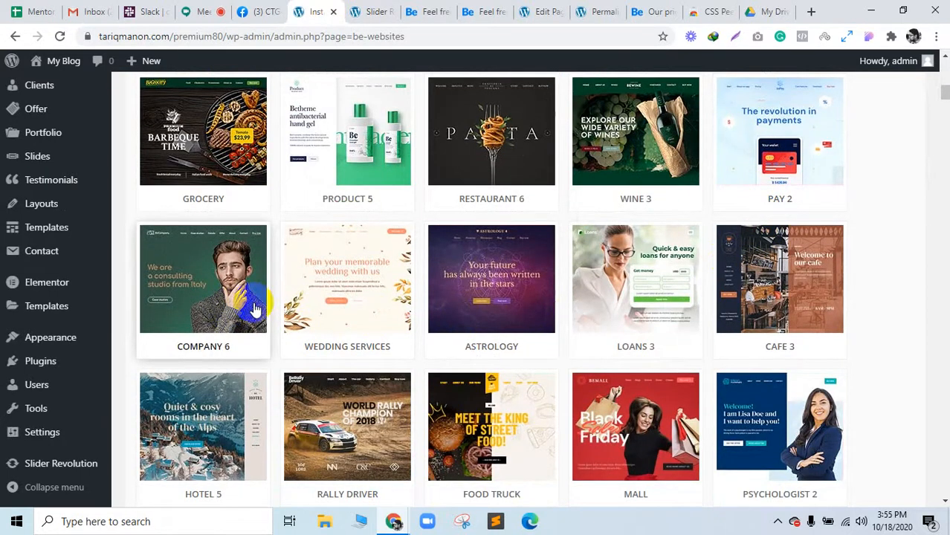
scroll(667, 244, down, 2)
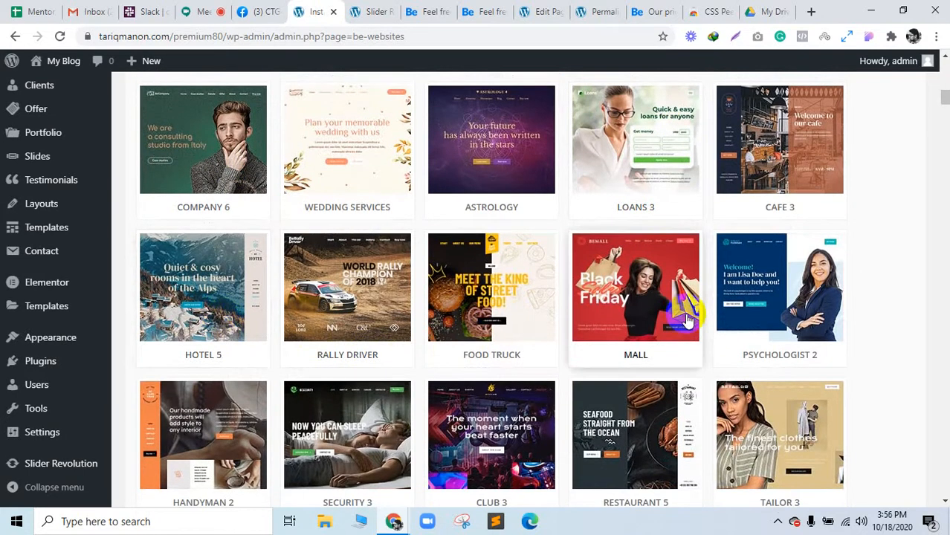
scroll(548, 313, down, 3)
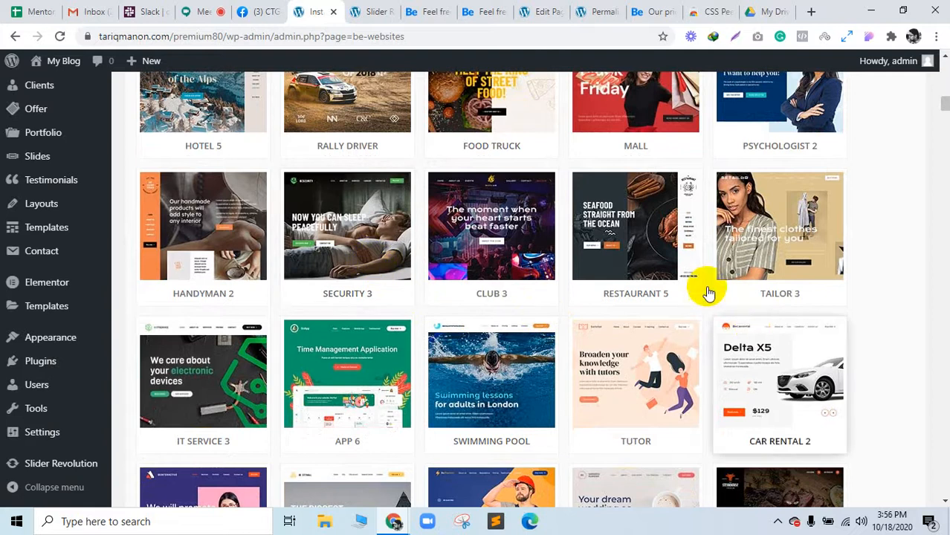
scroll(702, 359, down, 1)
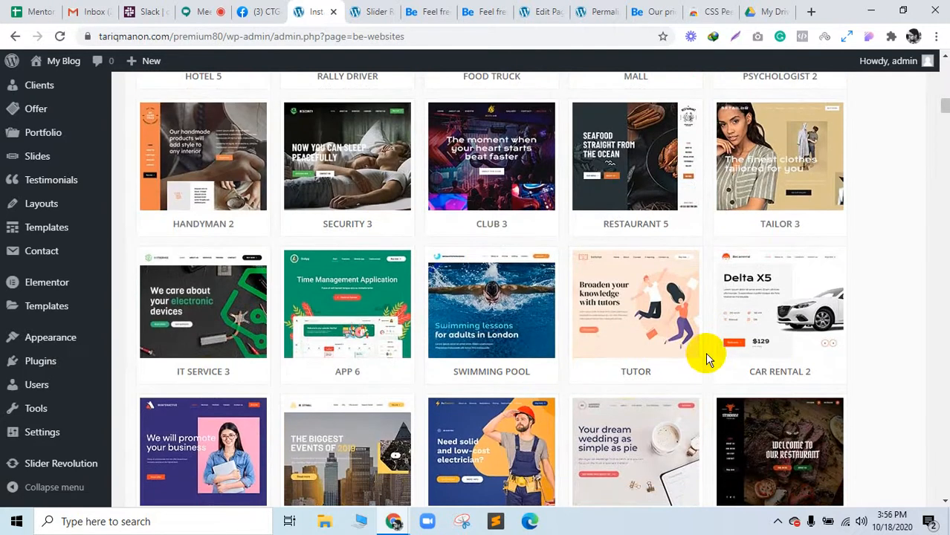
scroll(707, 359, down, 4)
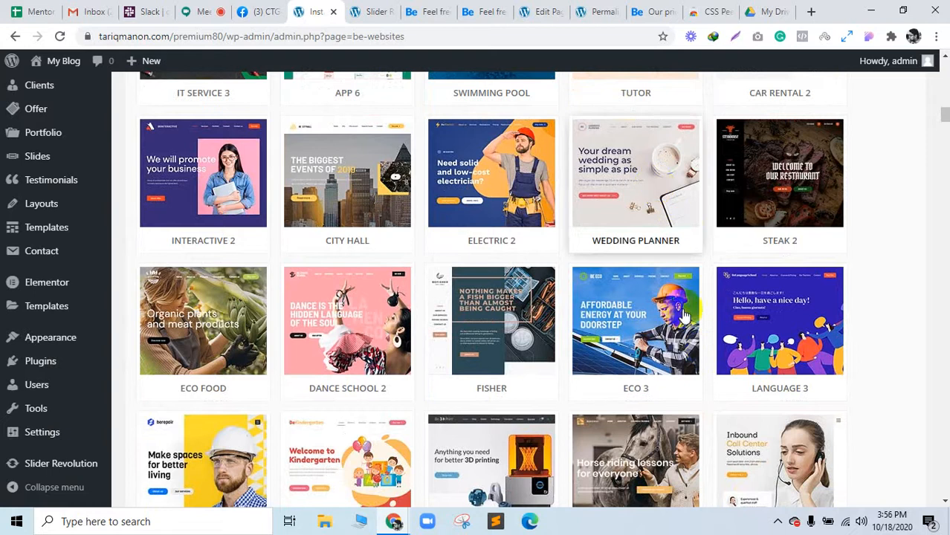
scroll(699, 362, down, 2)
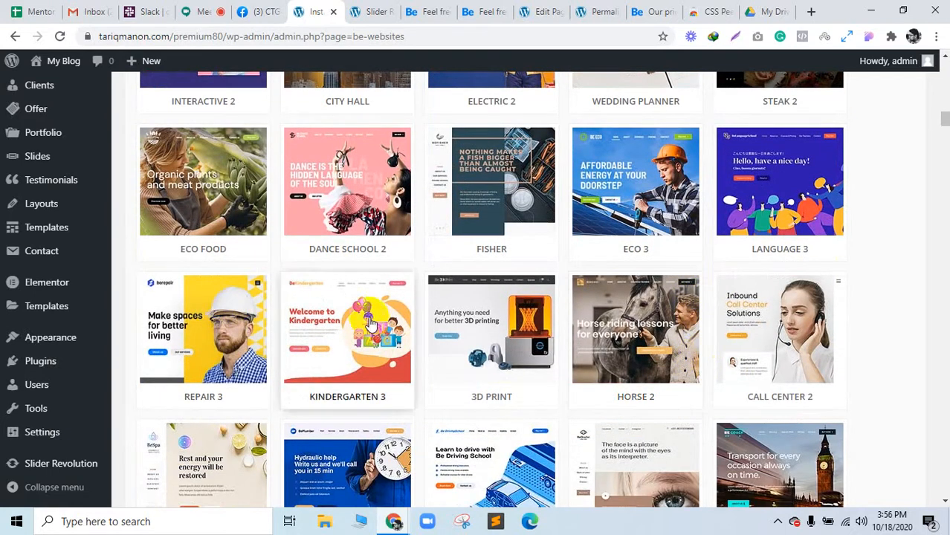
scroll(579, 308, down, 4)
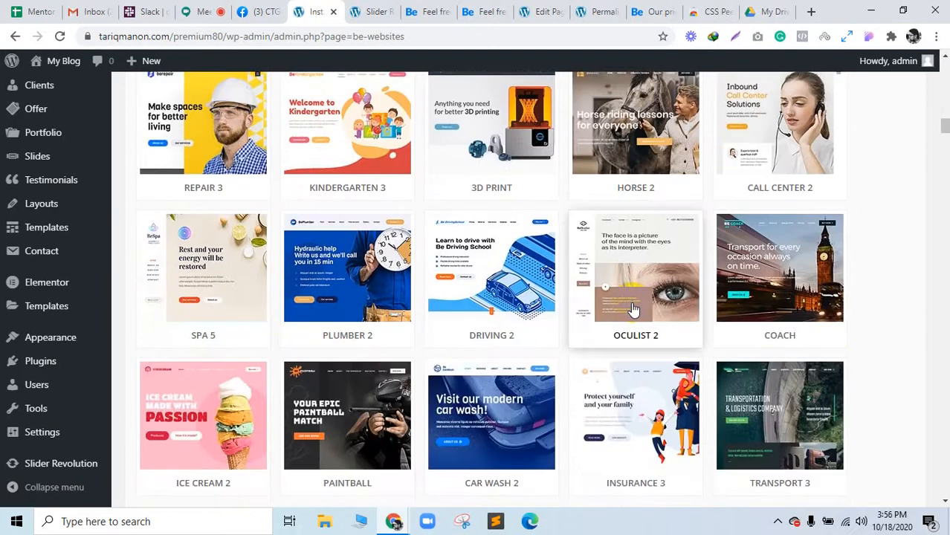
scroll(633, 308, down, 3)
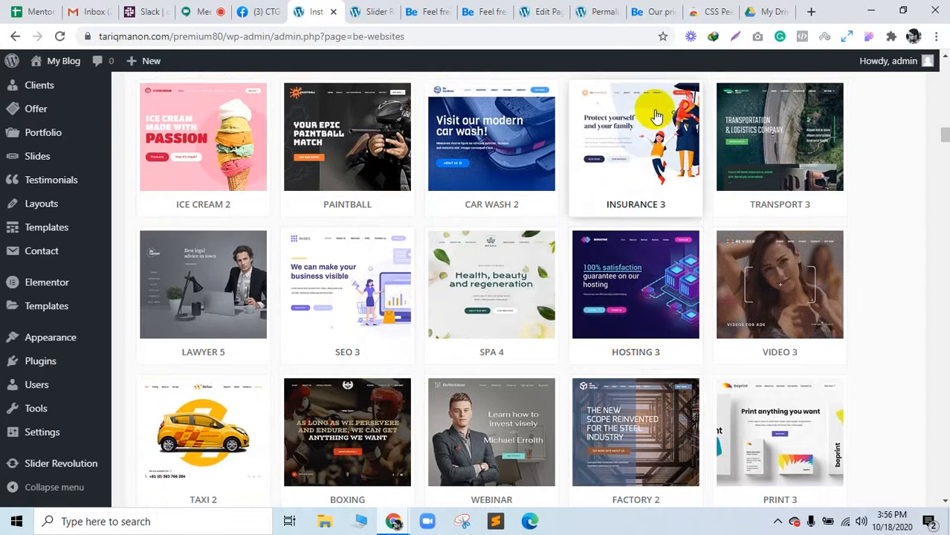
scroll(671, 325, down, 3)
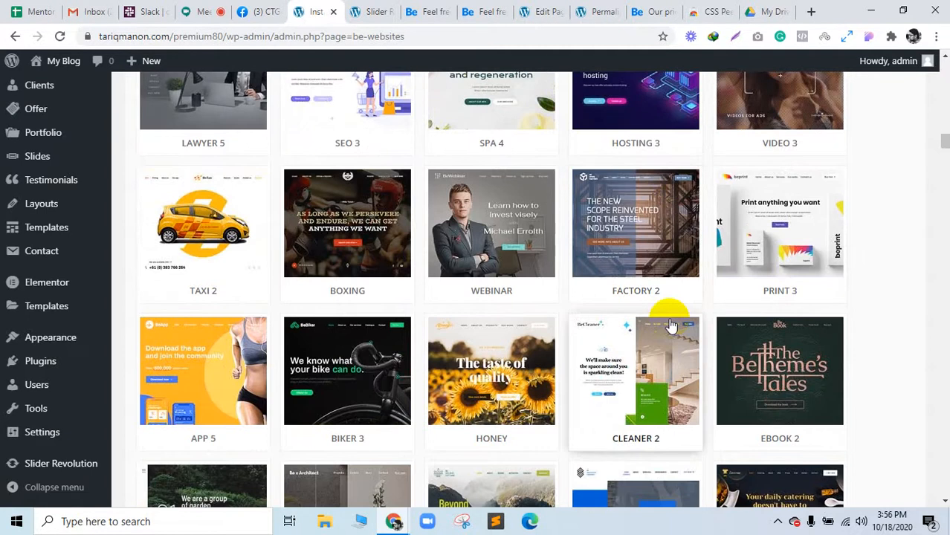
scroll(673, 321, down, 3)
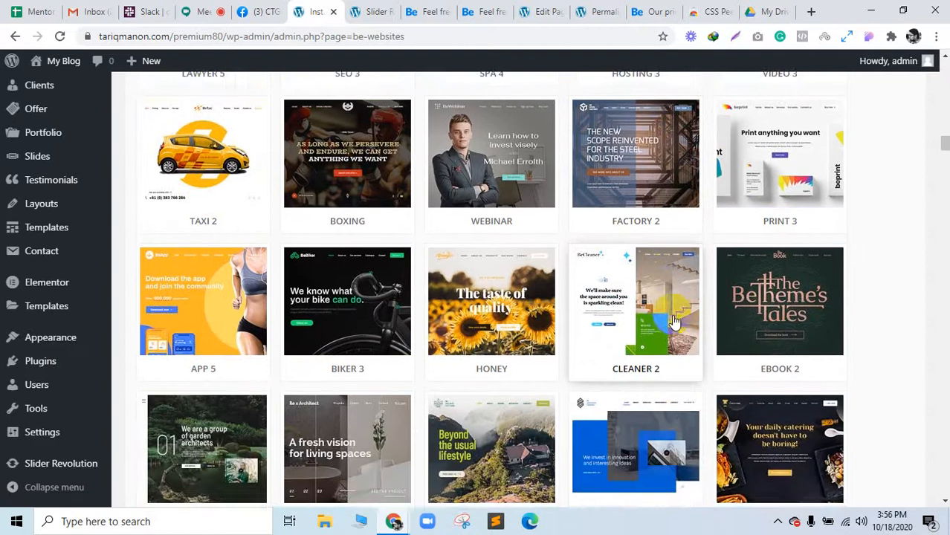
scroll(610, 253, up, 3)
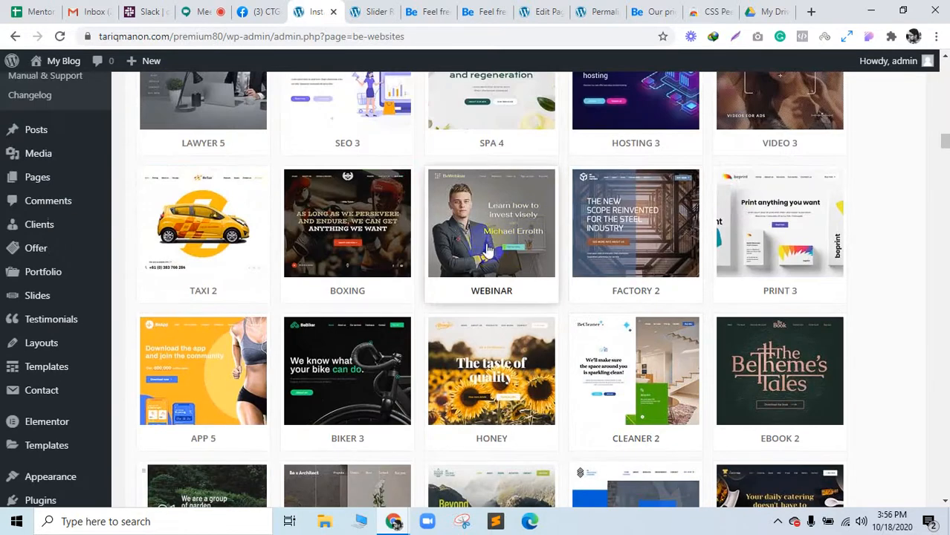
Keep browsing further down to the Polyglot, Company 4 and Adventure 2 demos
click(762, 349)
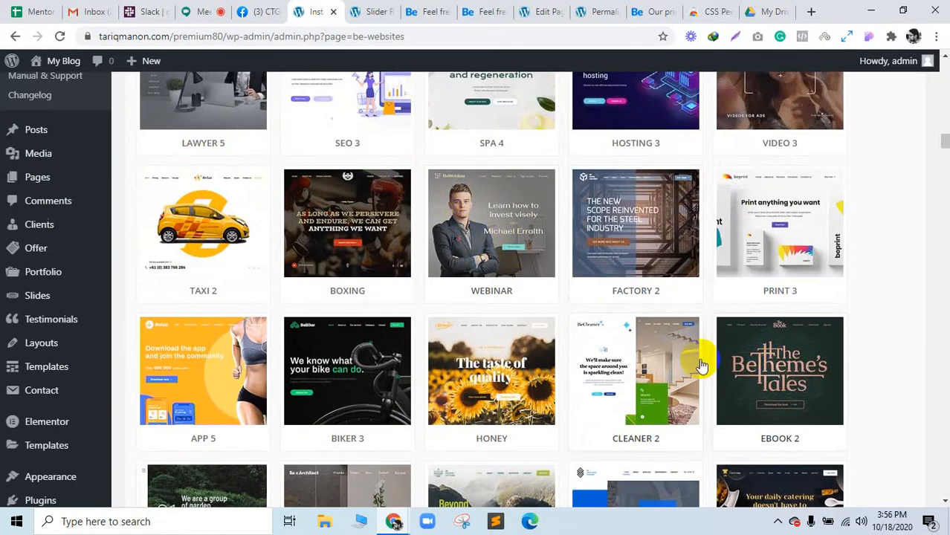
scroll(556, 377, down, 3)
scroll(556, 379, down, 2)
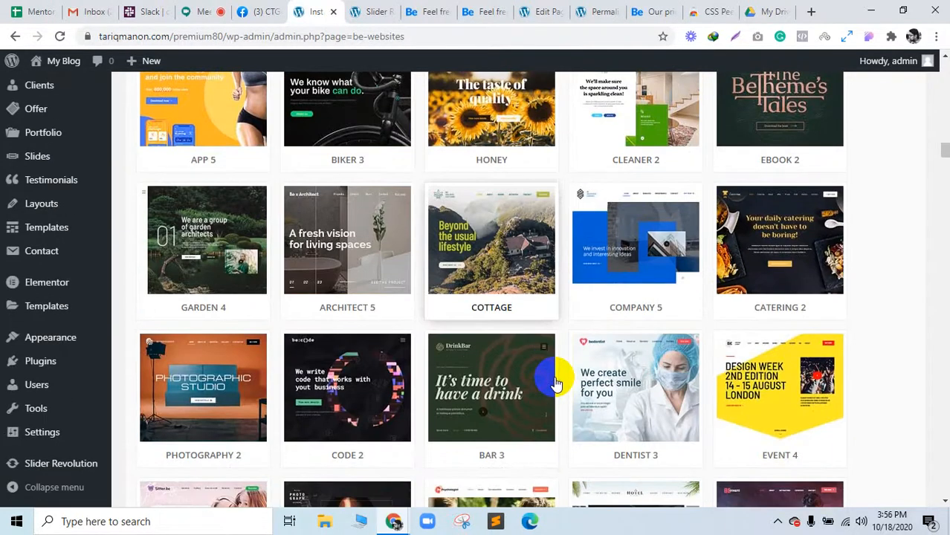
scroll(555, 378, down, 1)
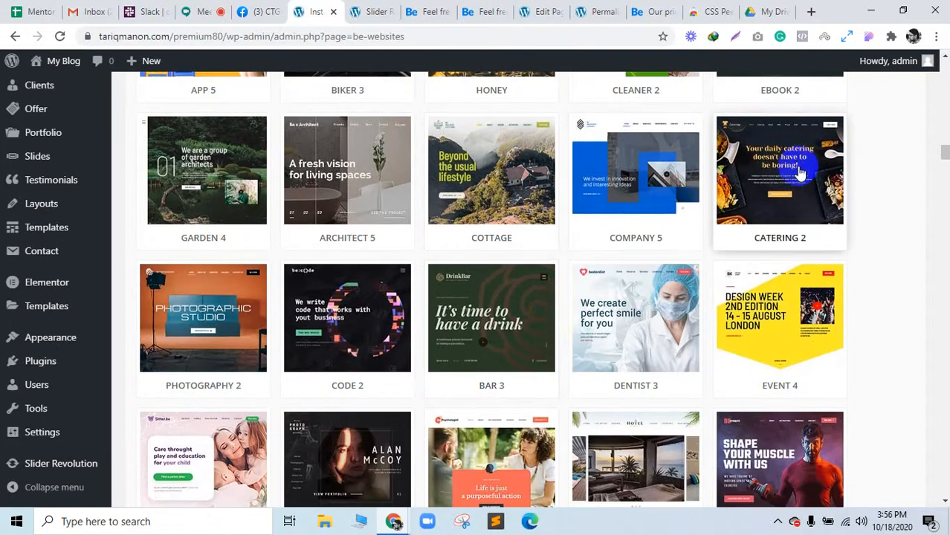
click(552, 355)
scroll(552, 355, down, 2)
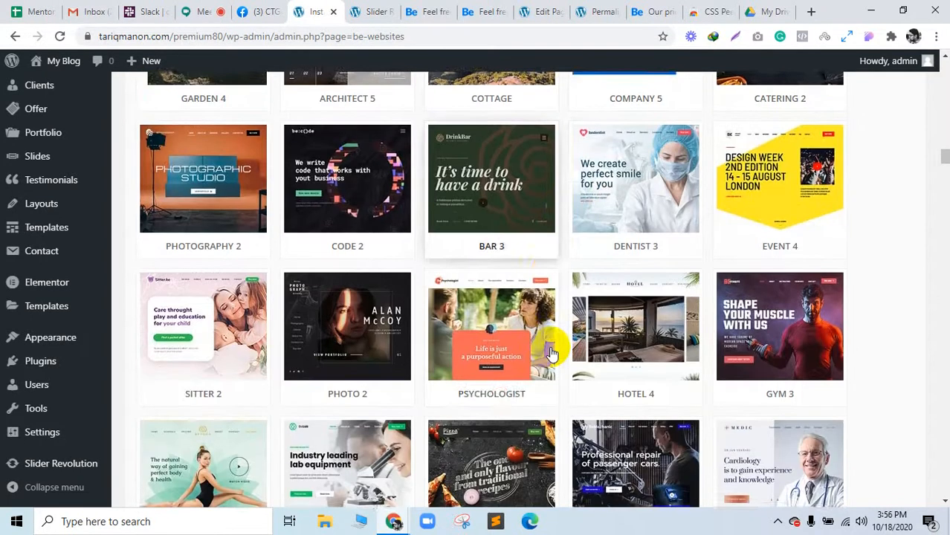
scroll(454, 401, down, 2)
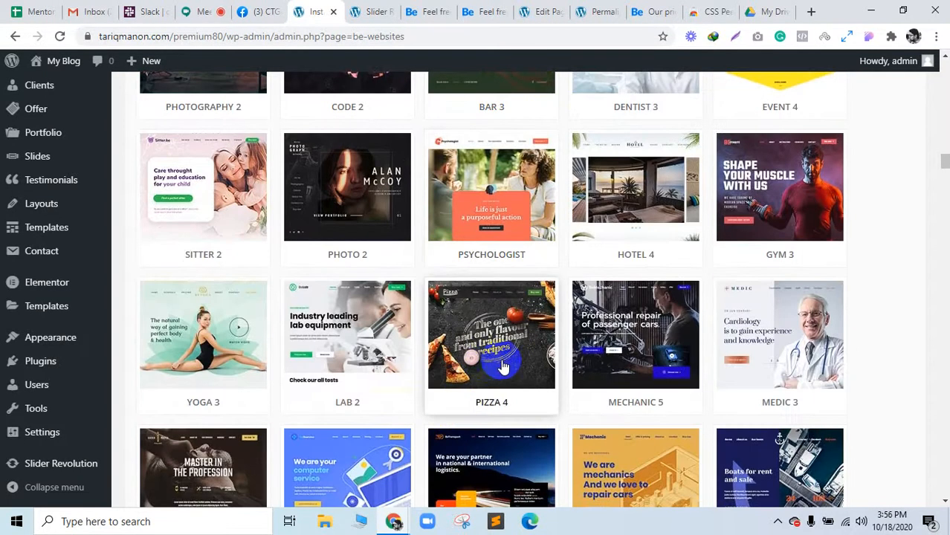
scroll(494, 367, down, 5)
scroll(498, 365, up, 1)
scroll(504, 371, down, 1)
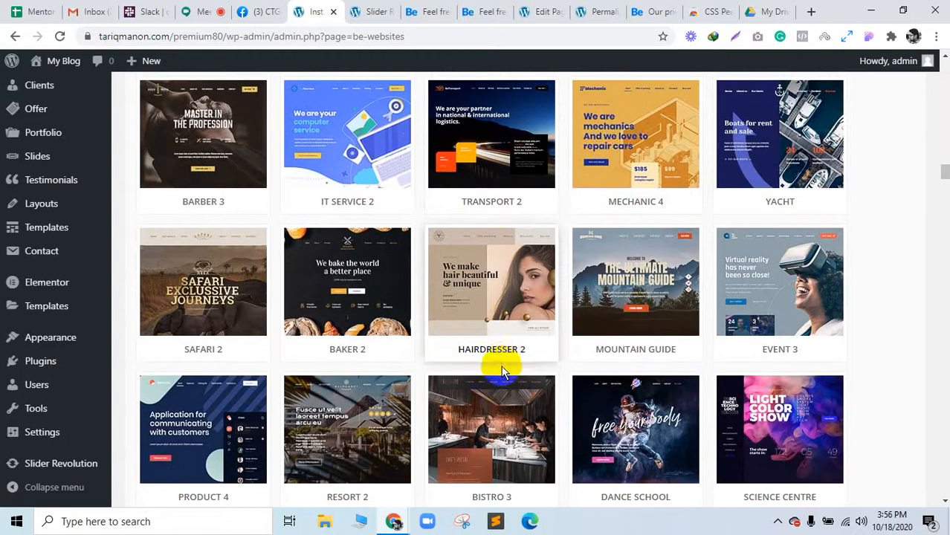
scroll(501, 369, down, 2)
scroll(501, 369, down, 2)
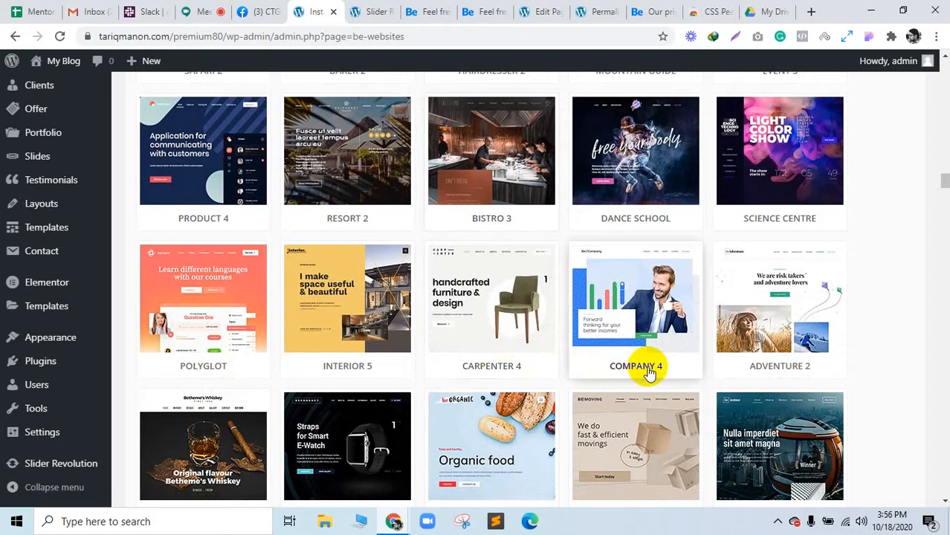
scroll(649, 374, down, 2)
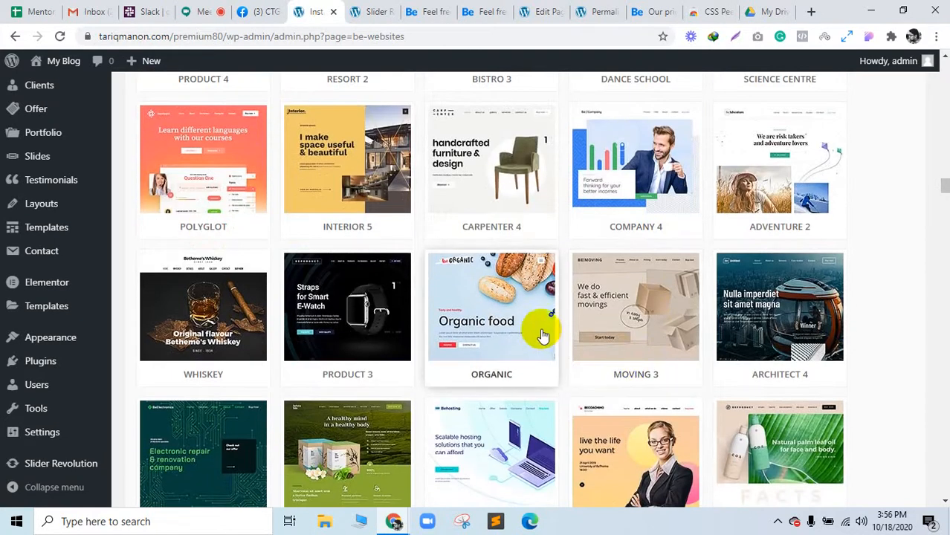
scroll(543, 336, down, 2)
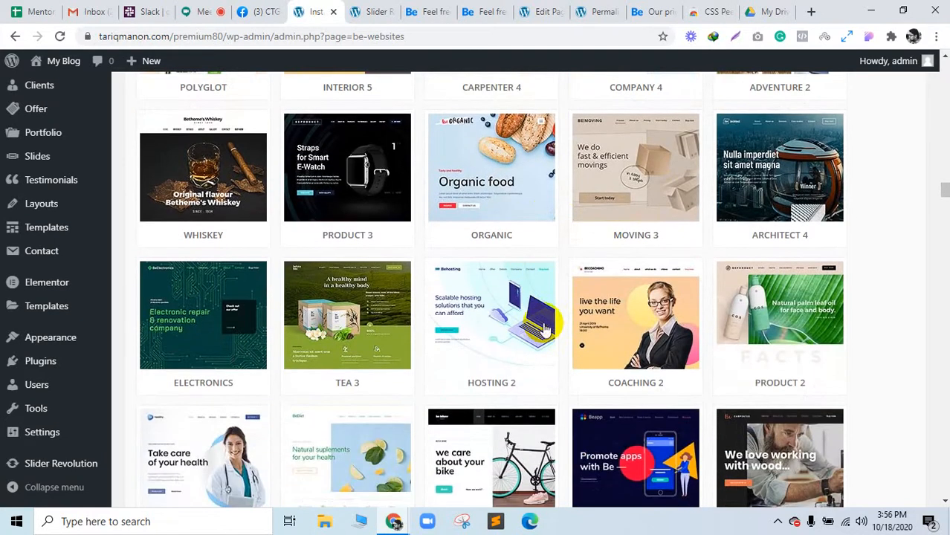
scroll(545, 330, down, 1)
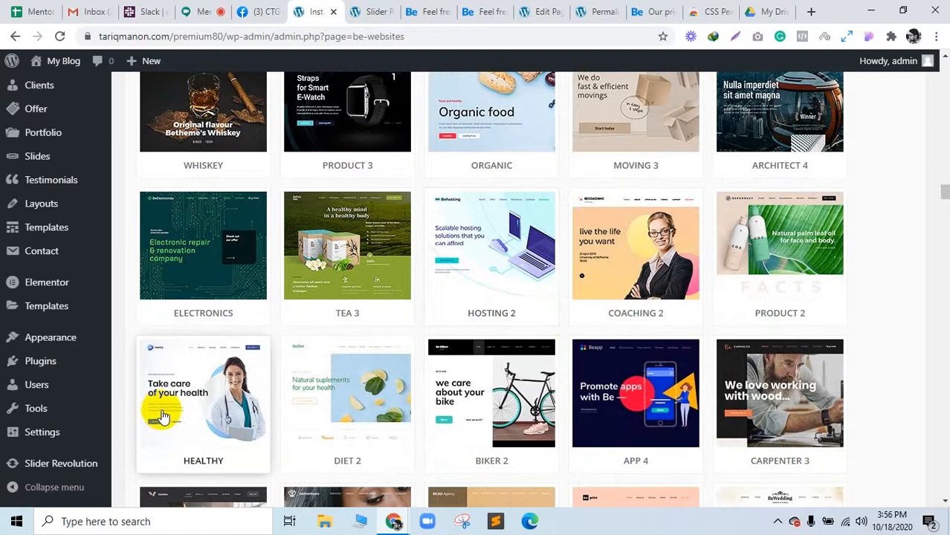
scroll(706, 416, down, 2)
scroll(711, 416, down, 1)
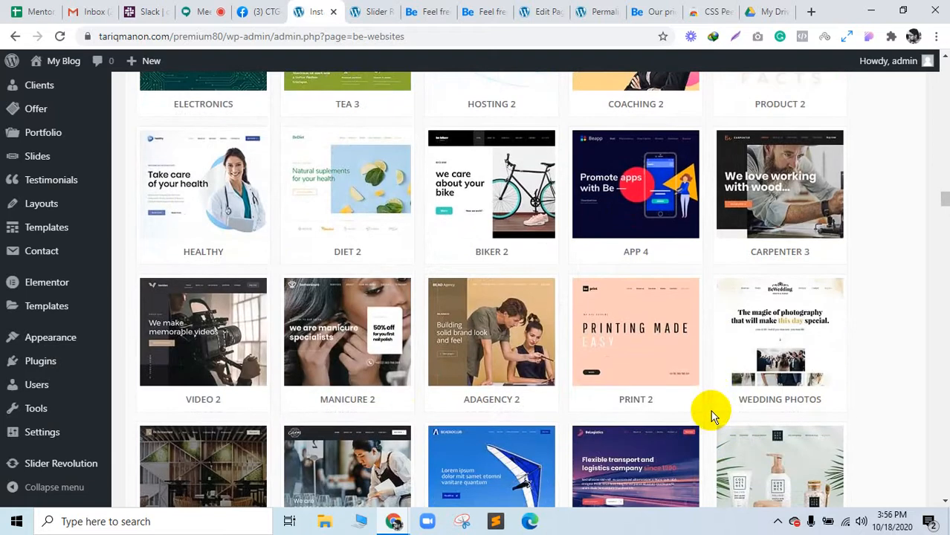
scroll(711, 417, down, 1)
scroll(710, 413, down, 1)
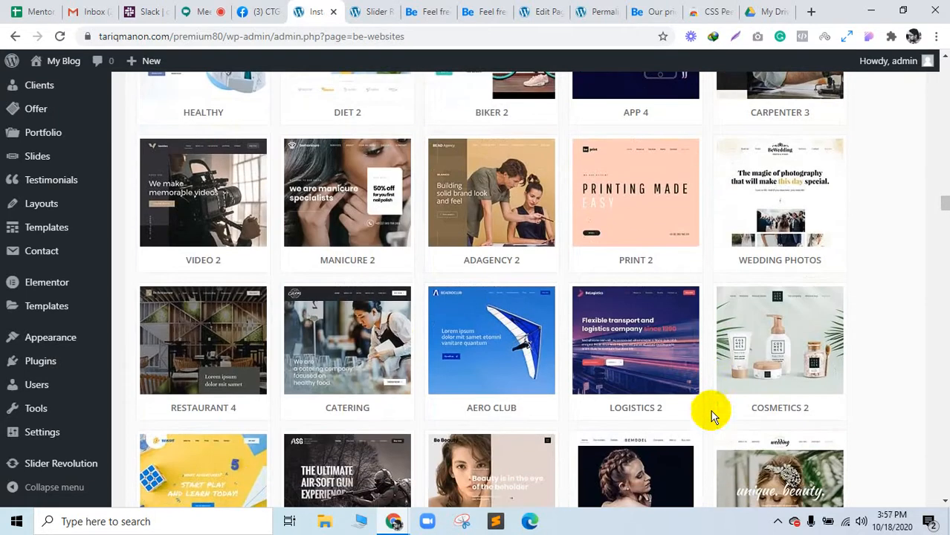
scroll(512, 253, down, 2)
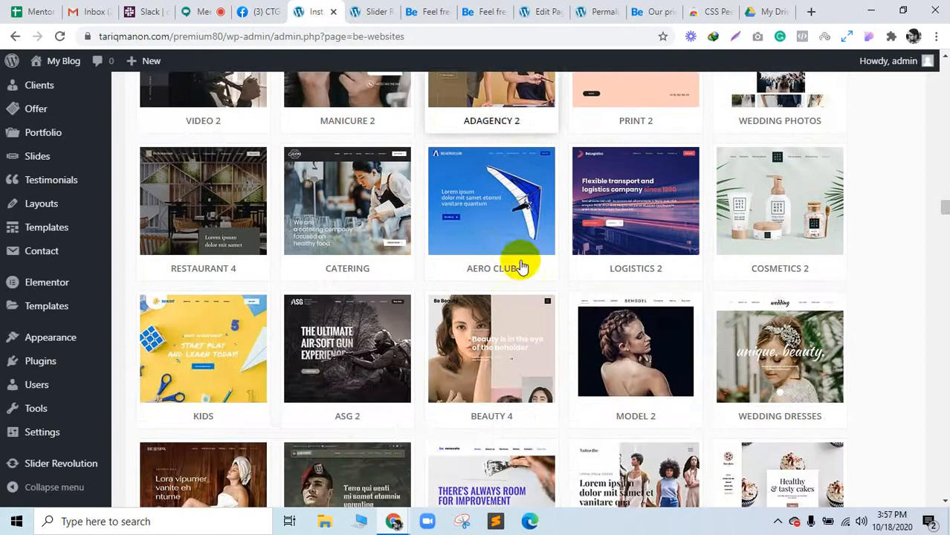
scroll(740, 340, down, 2)
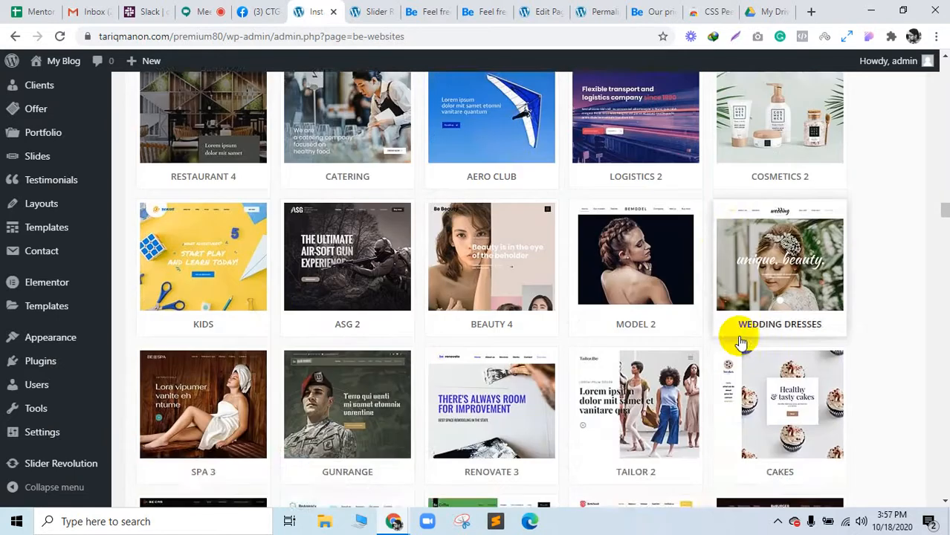
scroll(740, 339, down, 2)
scroll(766, 313, down, 2)
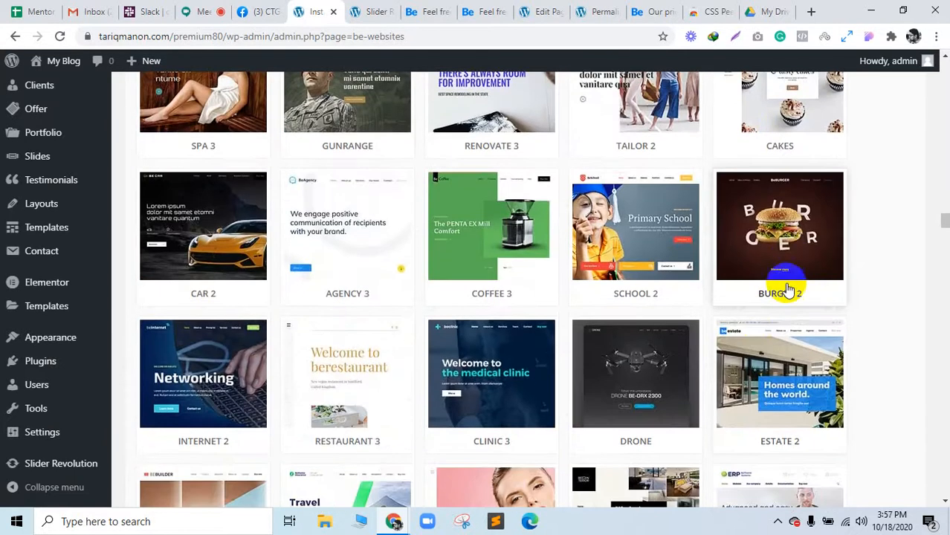
scroll(589, 368, down, 2)
scroll(589, 368, down, 1)
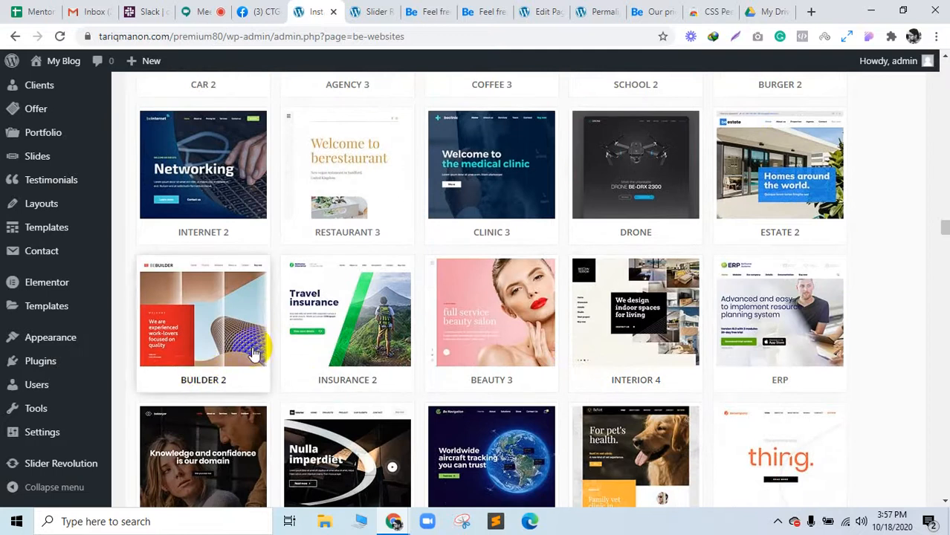
scroll(765, 353, down, 3)
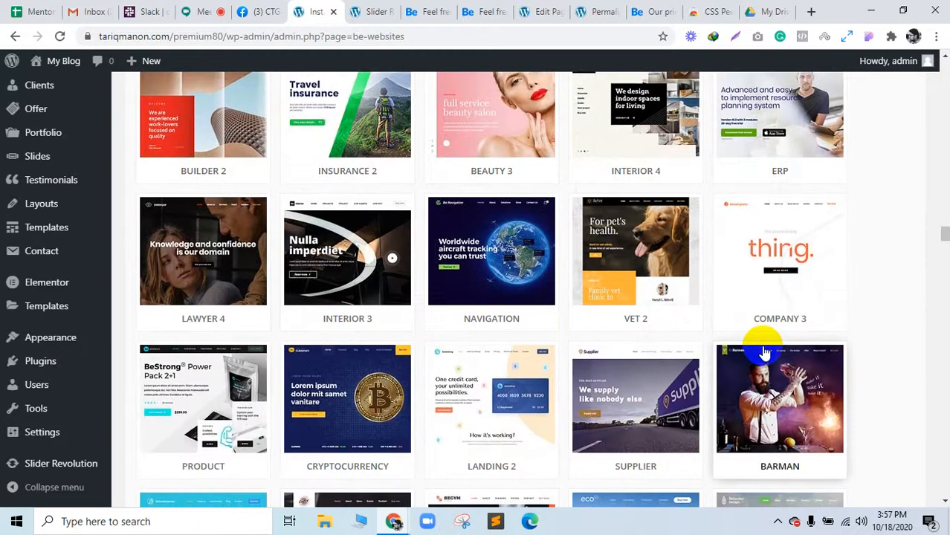
scroll(766, 353, down, 1)
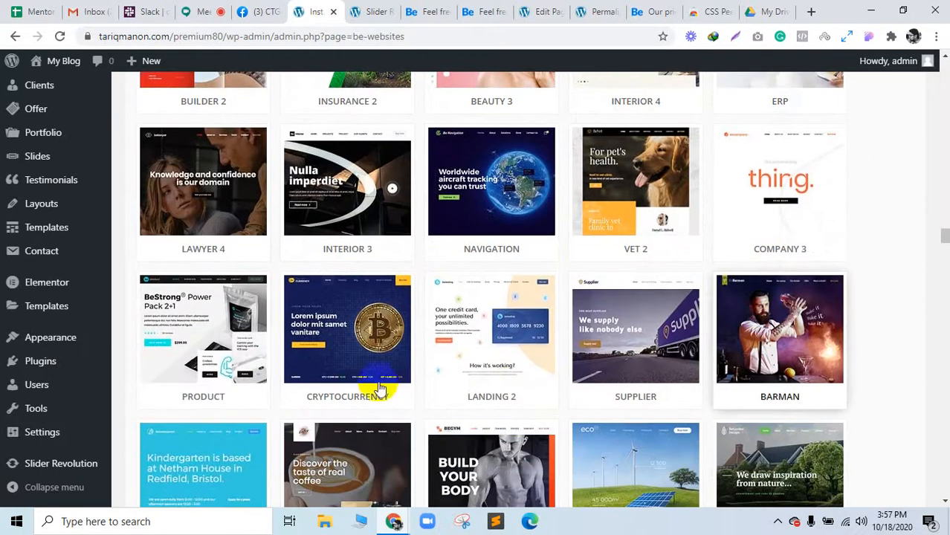
scroll(742, 368, down, 4)
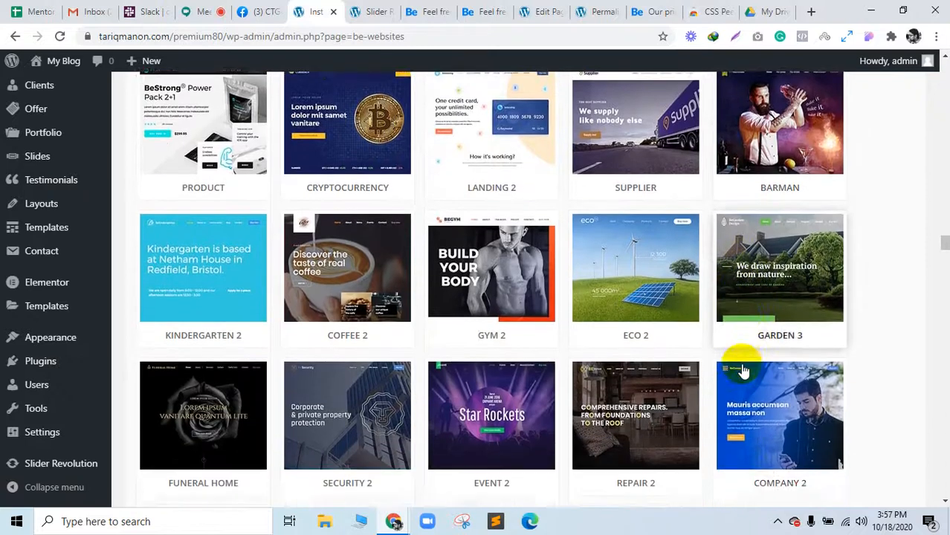
scroll(741, 372, down, 2)
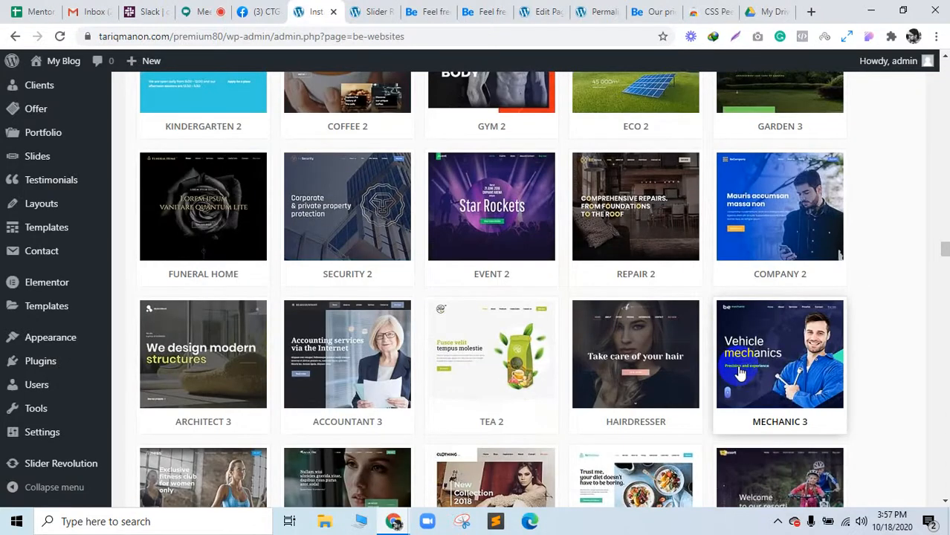
scroll(739, 374, down, 2)
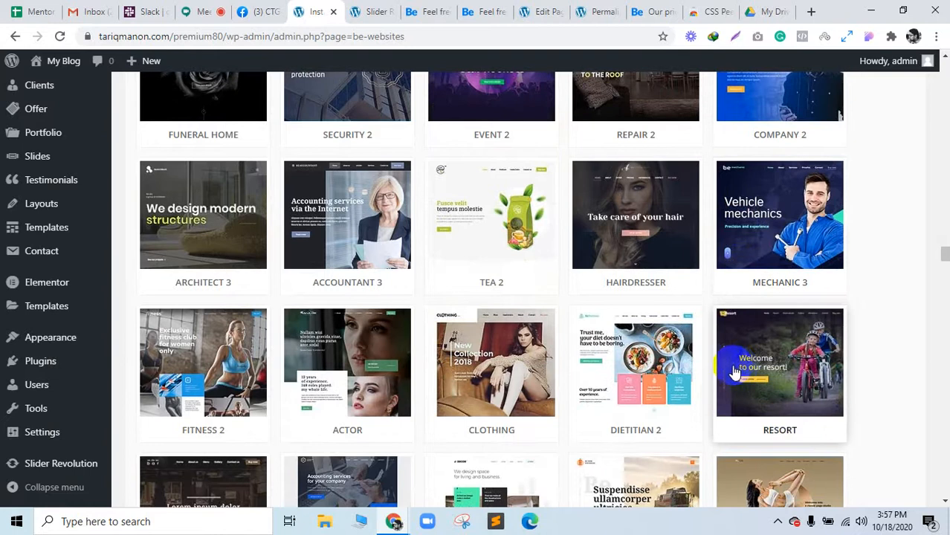
scroll(655, 380, down, 3)
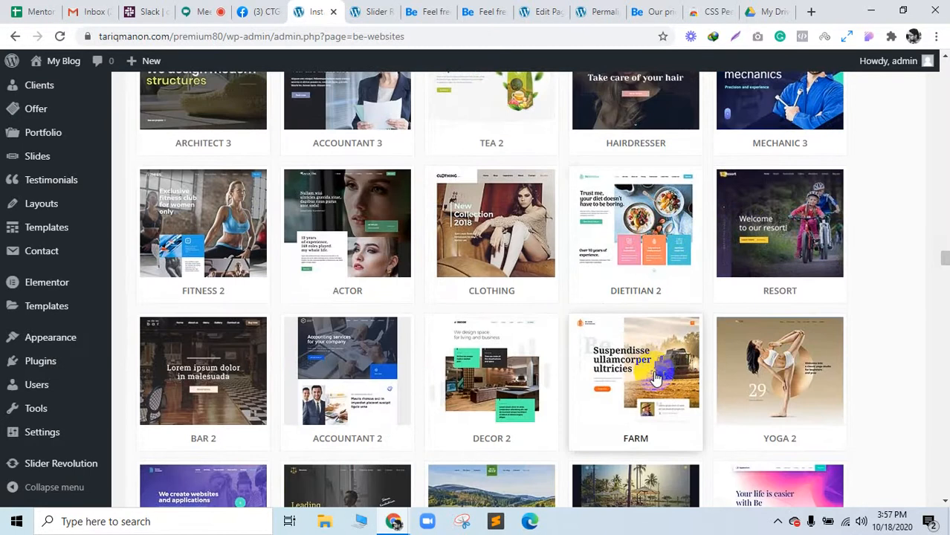
click(655, 380)
scroll(655, 379, down, 1)
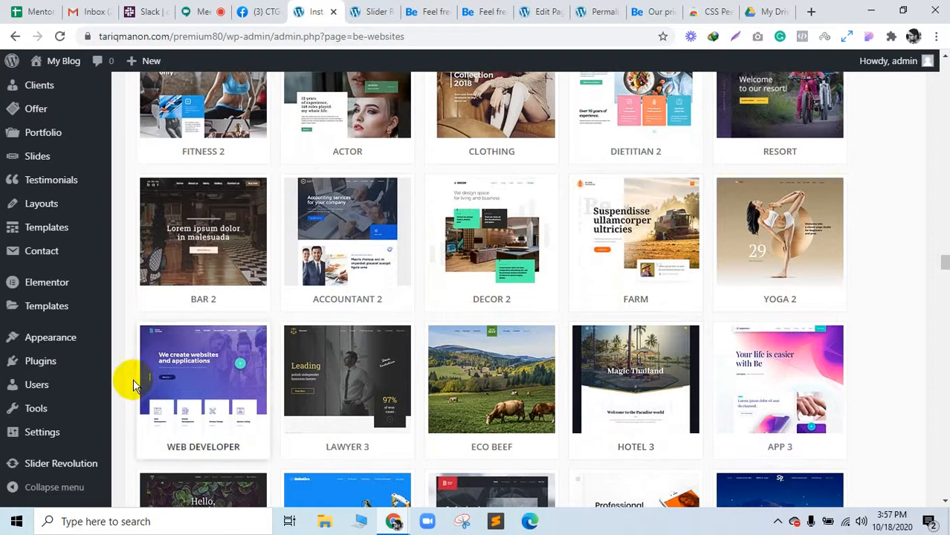
click(586, 374)
scroll(587, 374, down, 3)
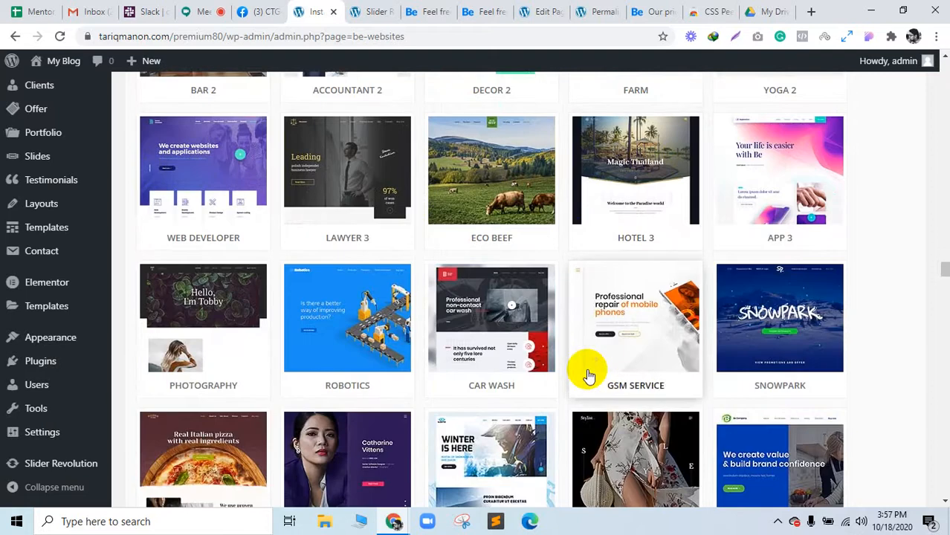
scroll(586, 375, down, 4)
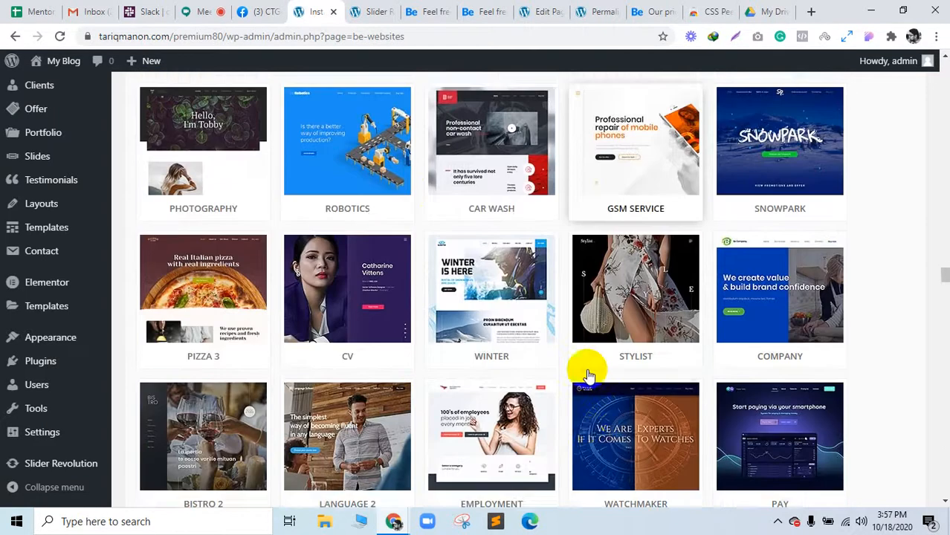
scroll(588, 377, down, 2)
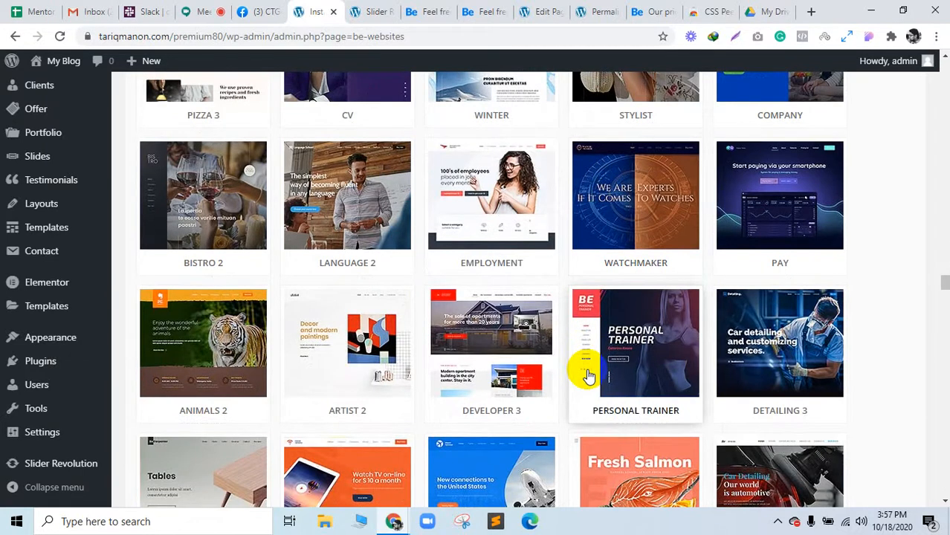
scroll(503, 357, down, 3)
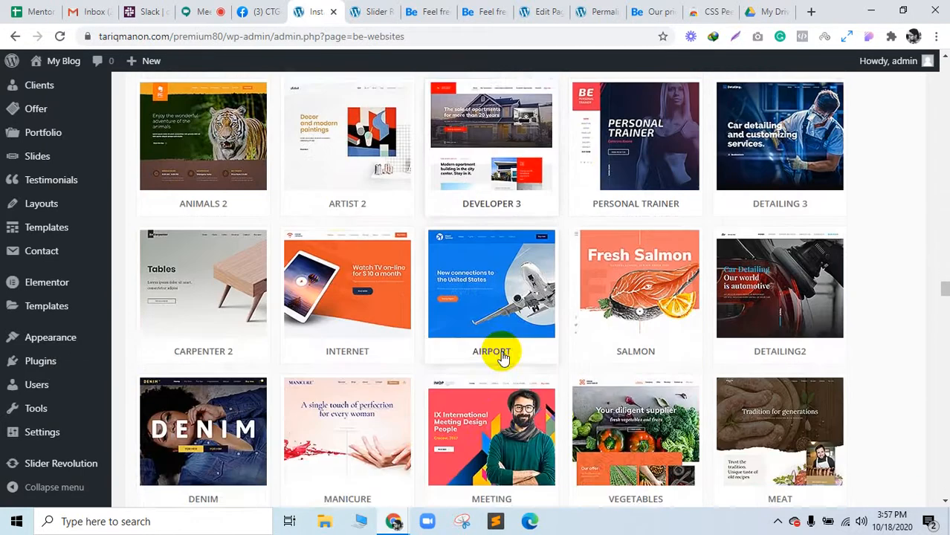
scroll(502, 357, down, 1)
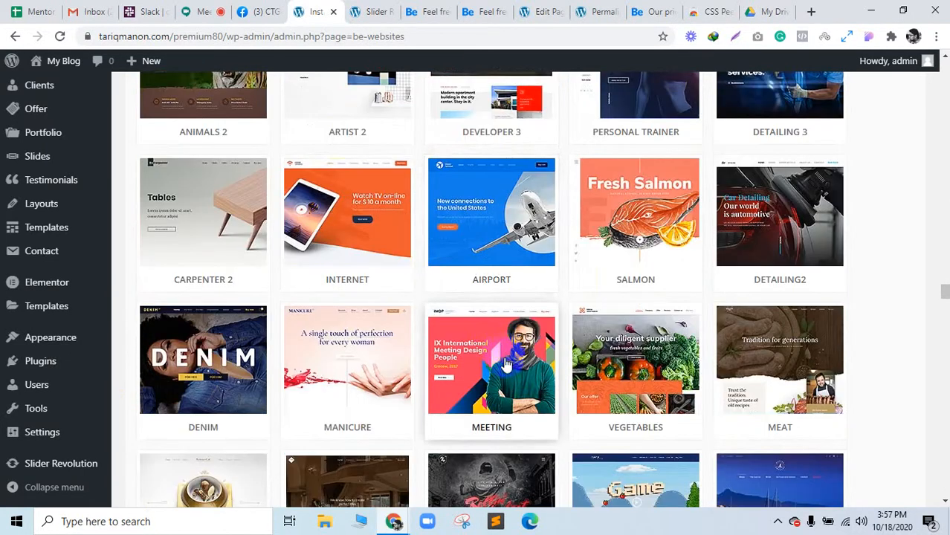
scroll(505, 398, down, 2)
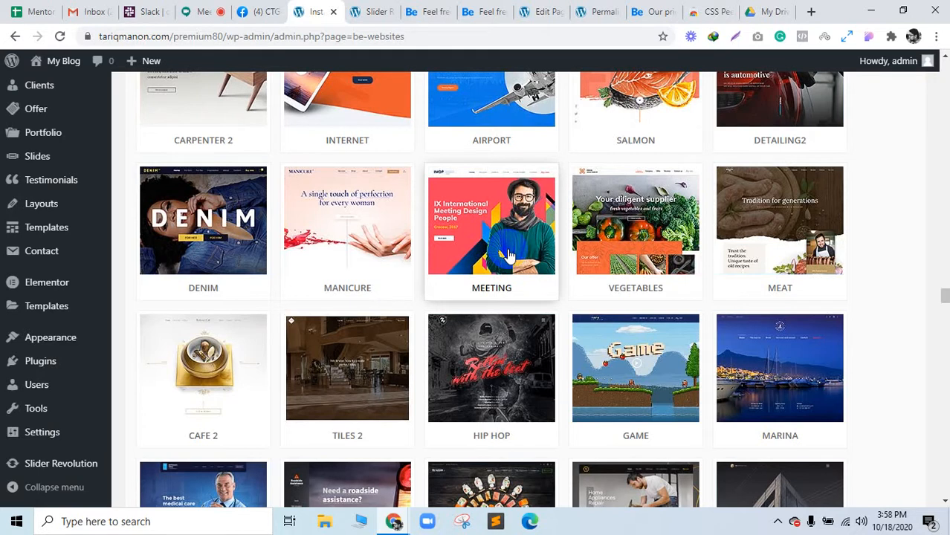
Scroll down the pre-built demos grid and briefly view the PRINT demo's install details
scroll(515, 282, down, 3)
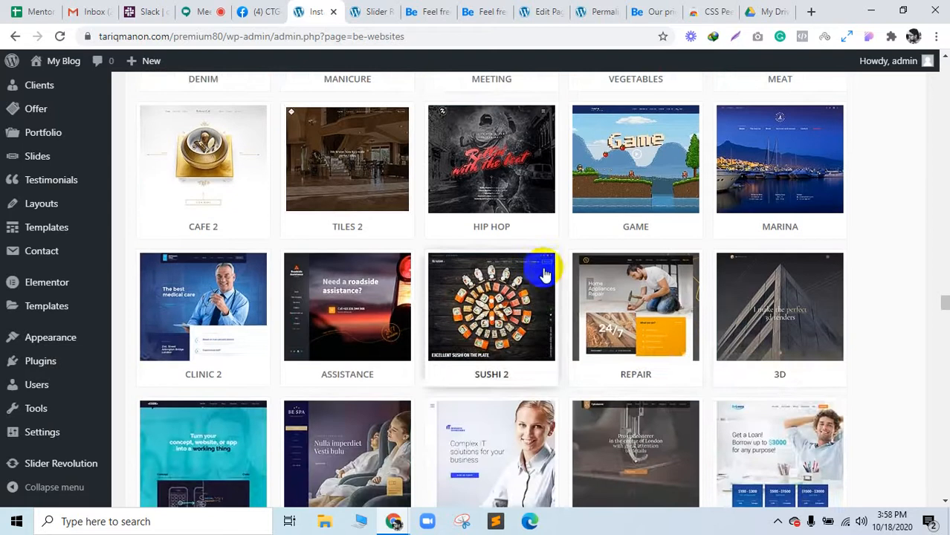
scroll(773, 318, down, 1)
scroll(773, 318, down, 1)
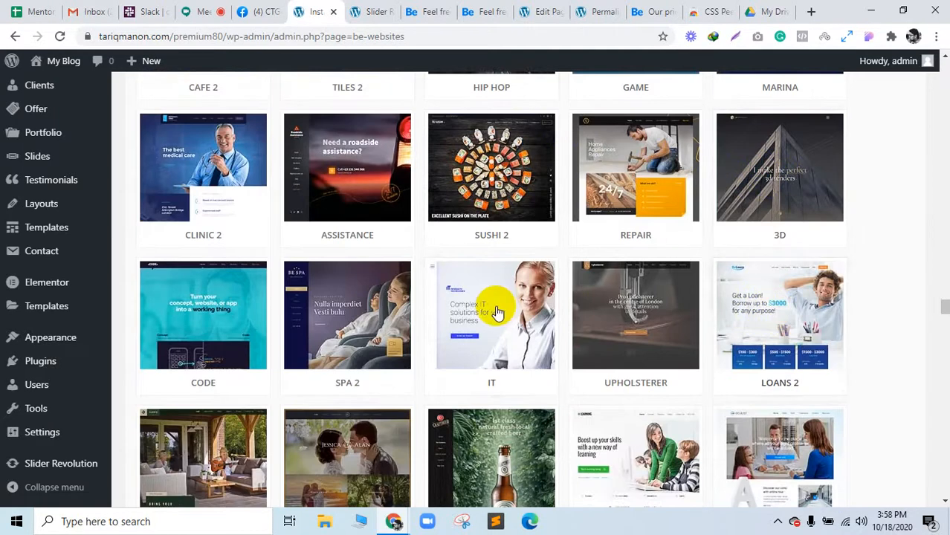
scroll(496, 312, down, 3)
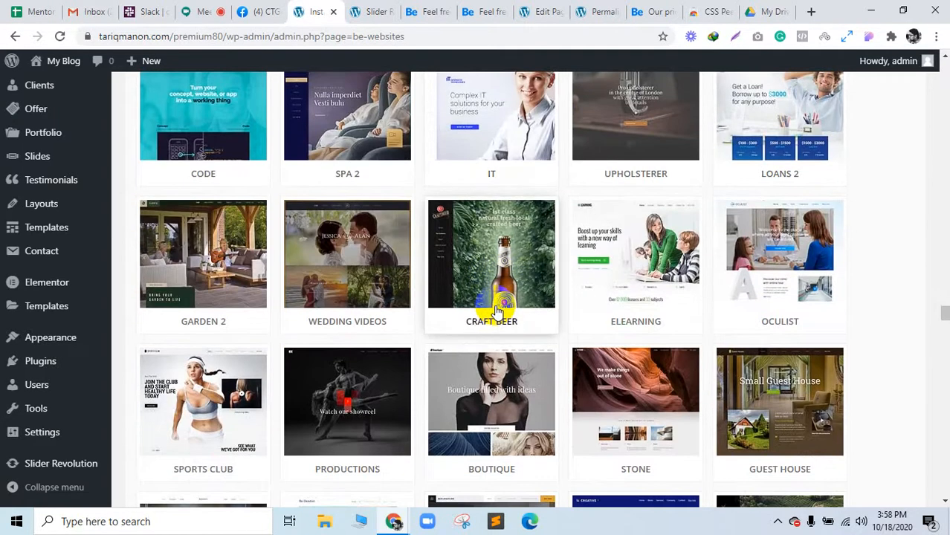
scroll(496, 312, down, 3)
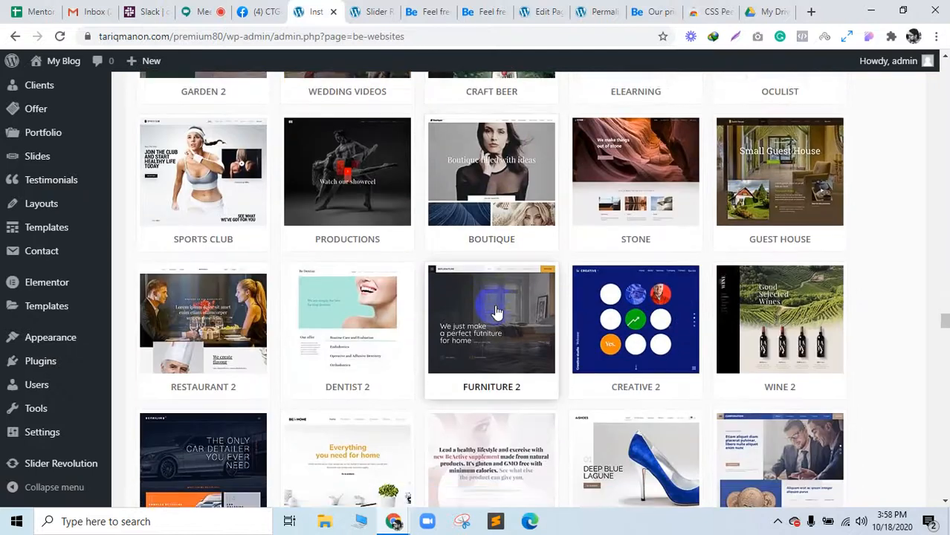
scroll(496, 312, down, 1)
scroll(496, 313, down, 1)
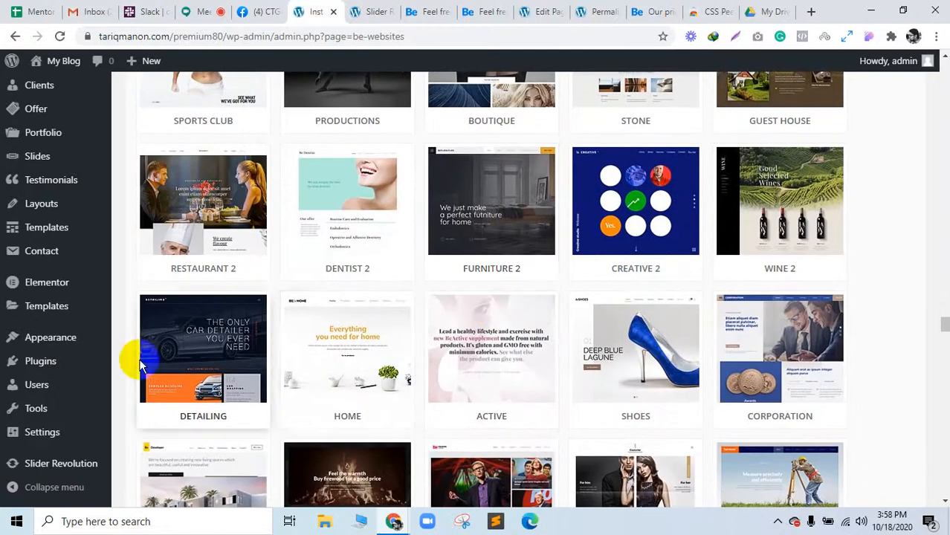
scroll(738, 327, down, 5)
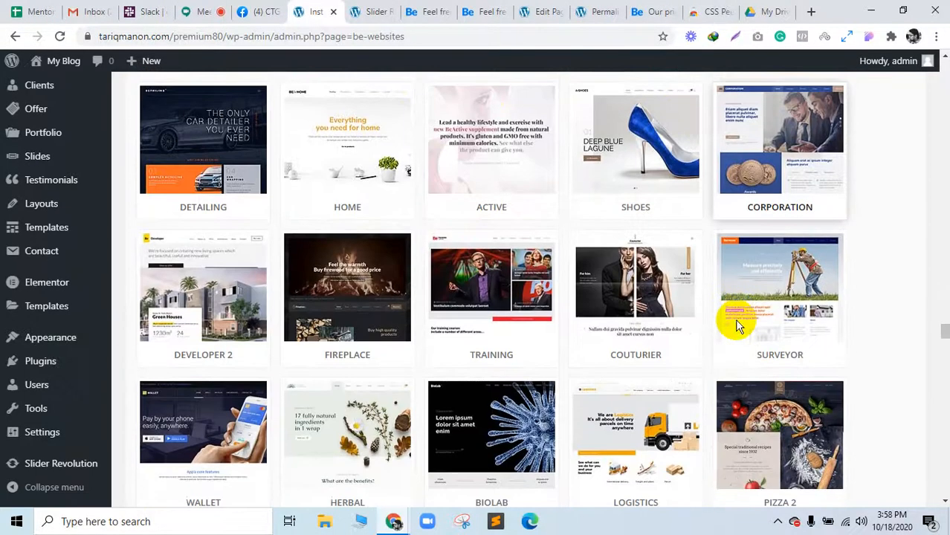
scroll(743, 320, down, 3)
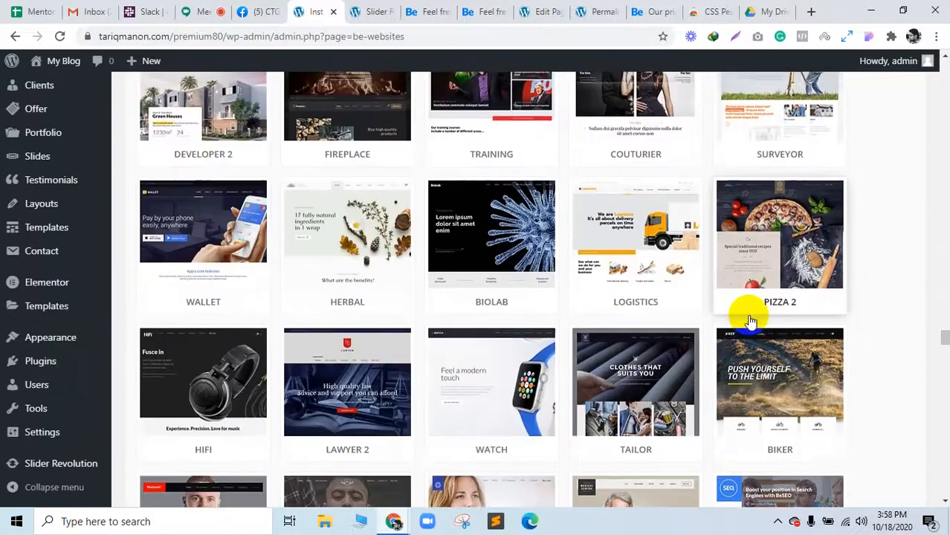
scroll(747, 313, down, 1)
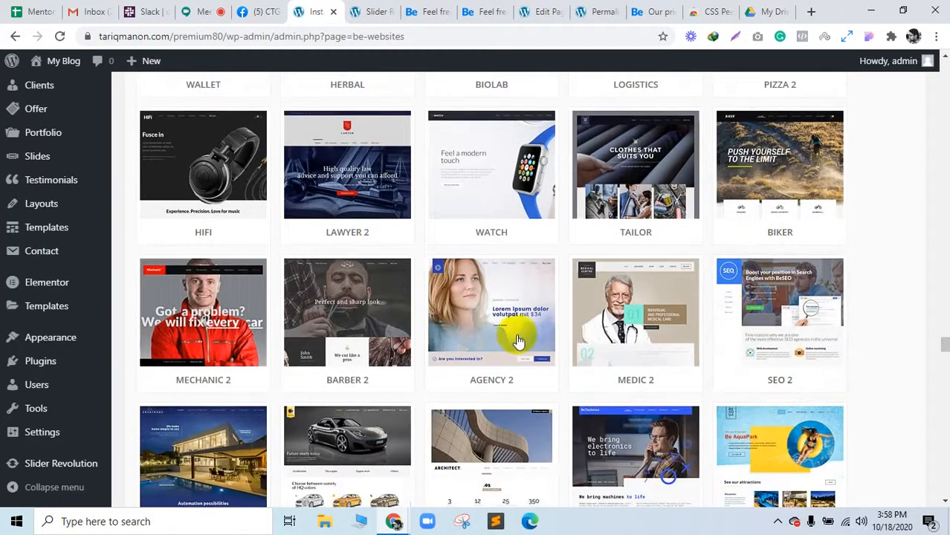
scroll(515, 333, down, 4)
scroll(517, 336, down, 1)
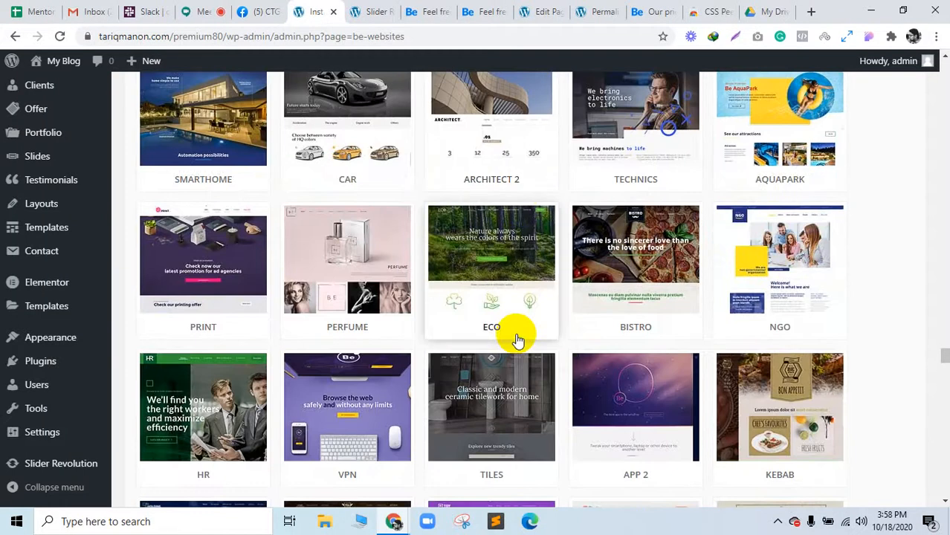
click(189, 239)
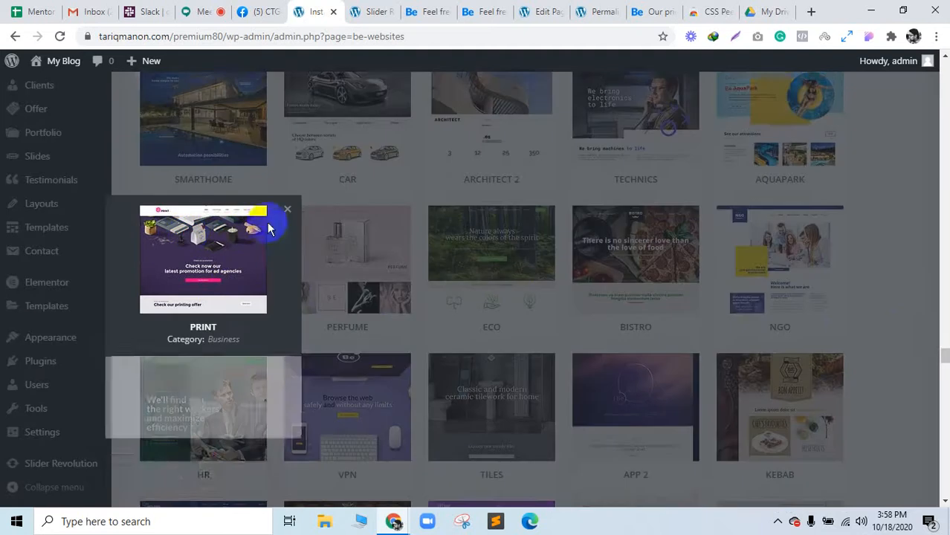
click(896, 318)
Continue scrolling to the bottom demos: School, Shop, Transport and Wedding
scroll(893, 313, down, 4)
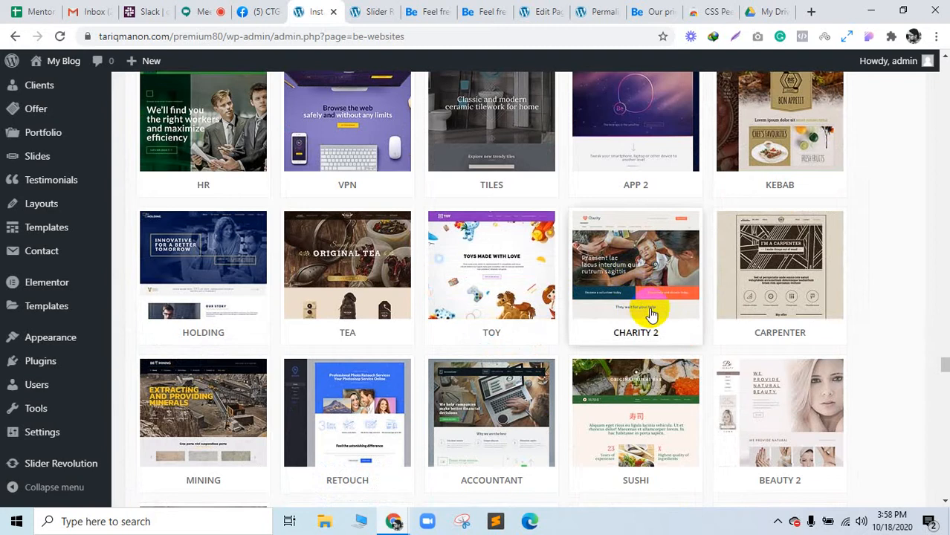
scroll(653, 303, down, 4)
scroll(658, 302, up, 4)
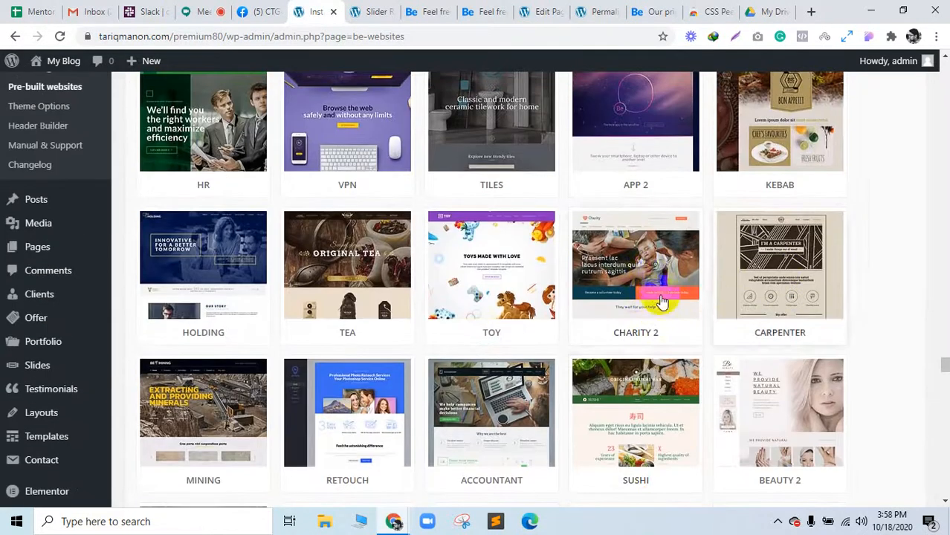
scroll(655, 285, down, 4)
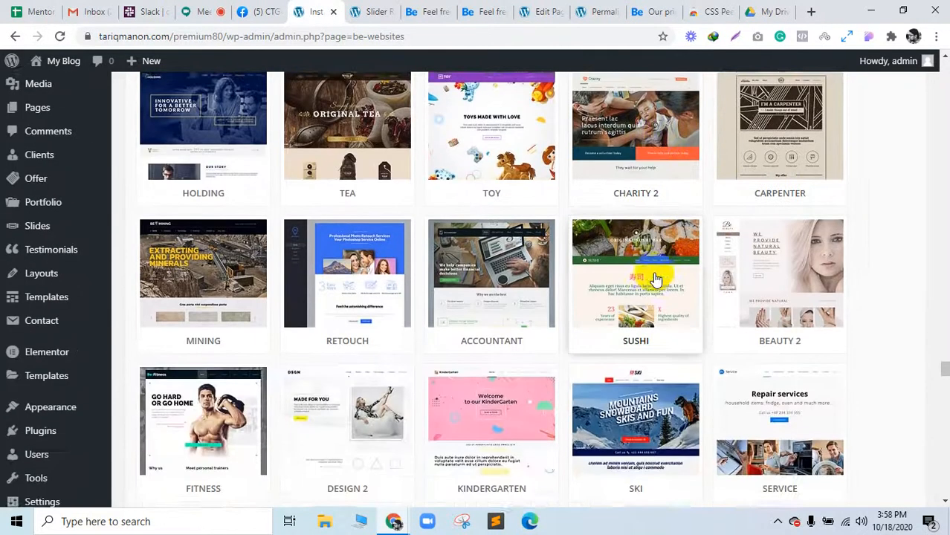
scroll(655, 278, down, 2)
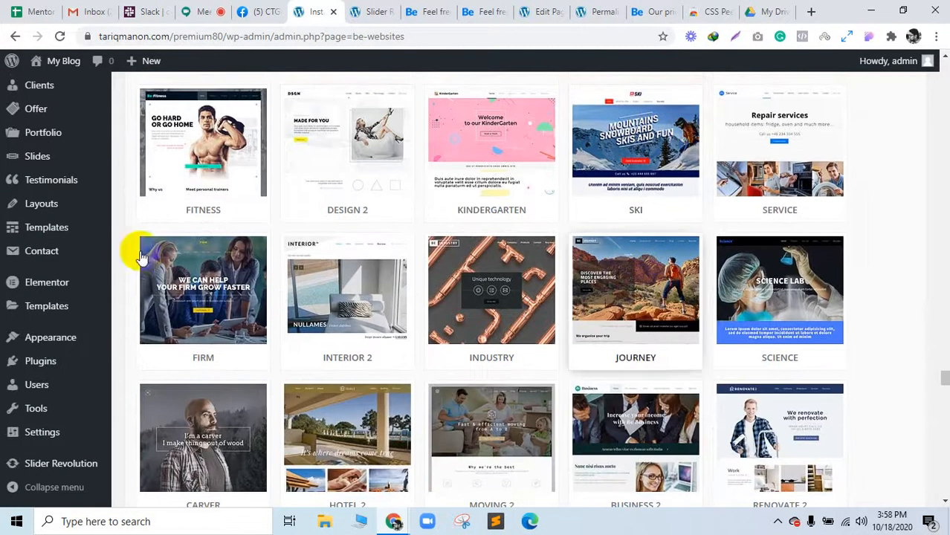
scroll(185, 223, up, 6)
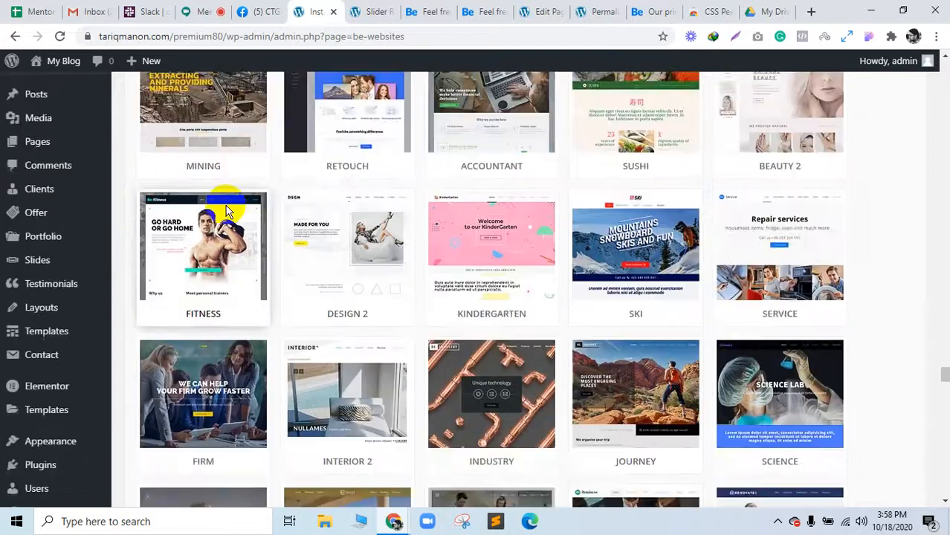
scroll(198, 342, up, 8)
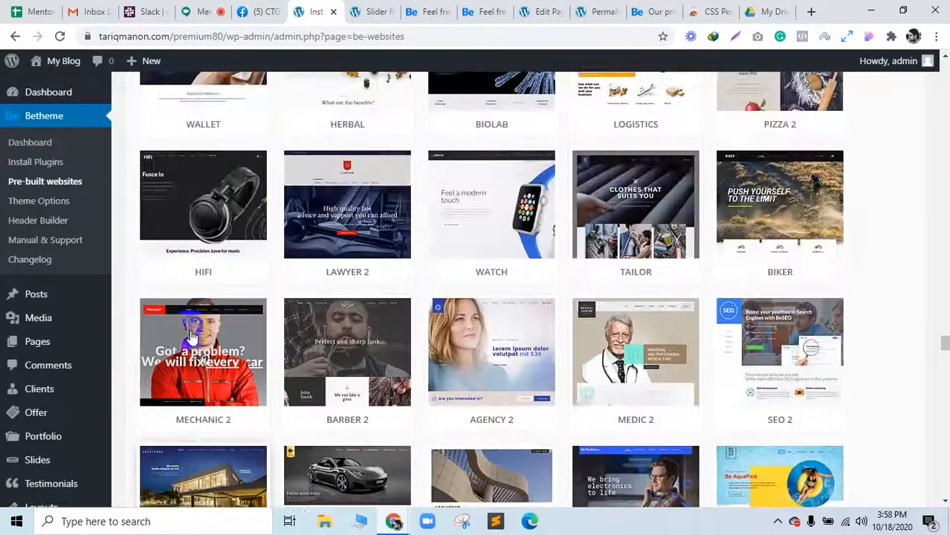
scroll(191, 333, down, 9)
scroll(201, 334, down, 4)
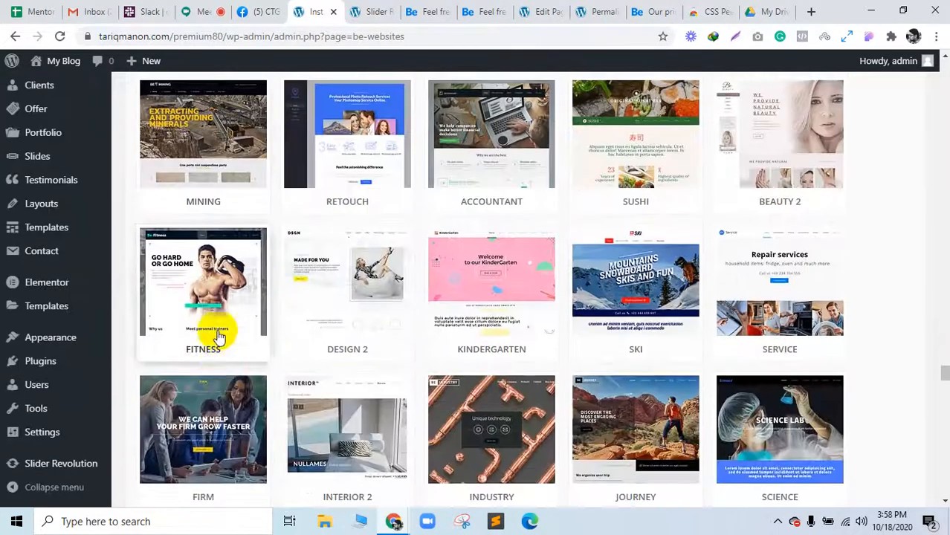
scroll(808, 337, down, 1)
scroll(808, 337, down, 5)
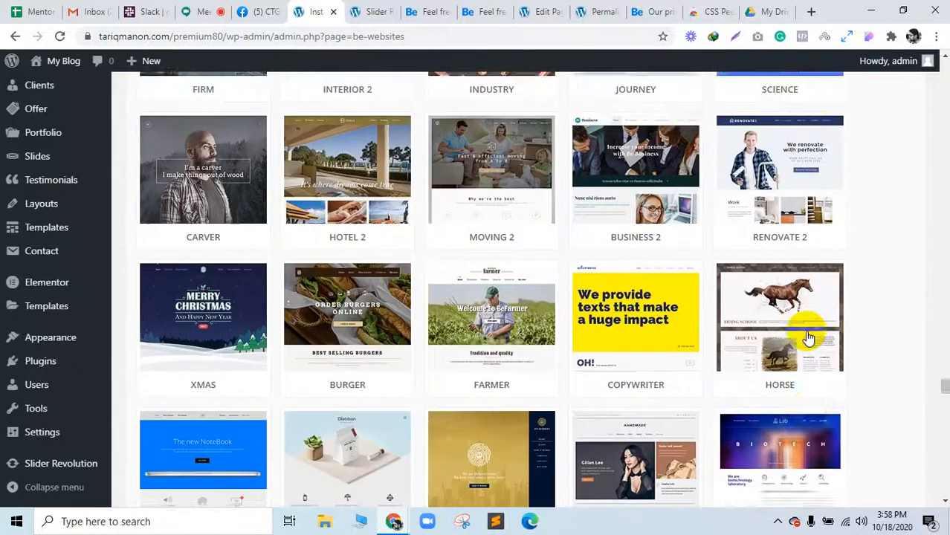
scroll(809, 338, down, 3)
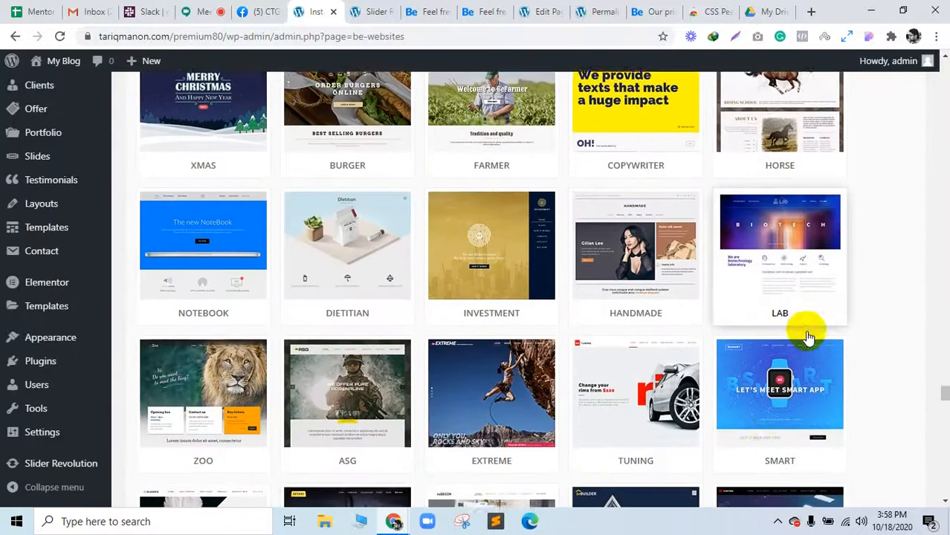
scroll(629, 342, down, 2)
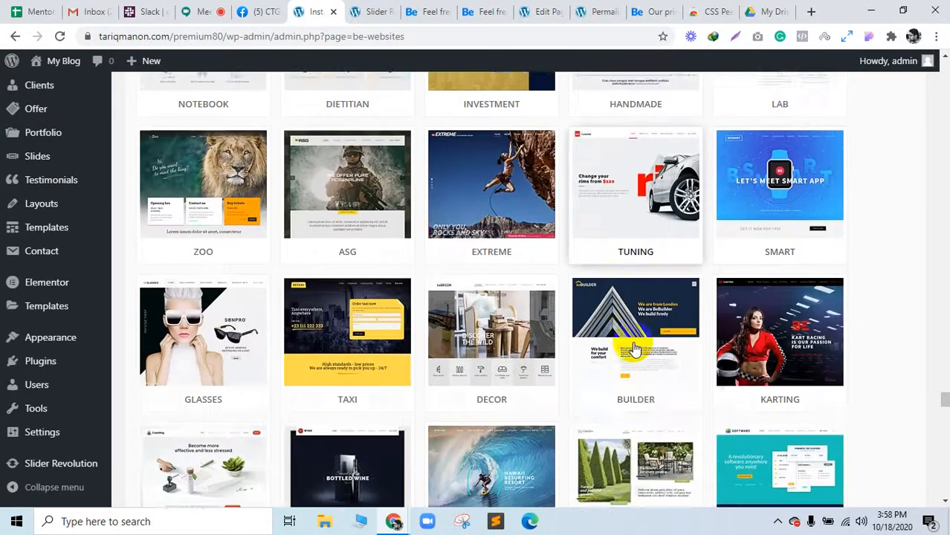
scroll(630, 350, down, 2)
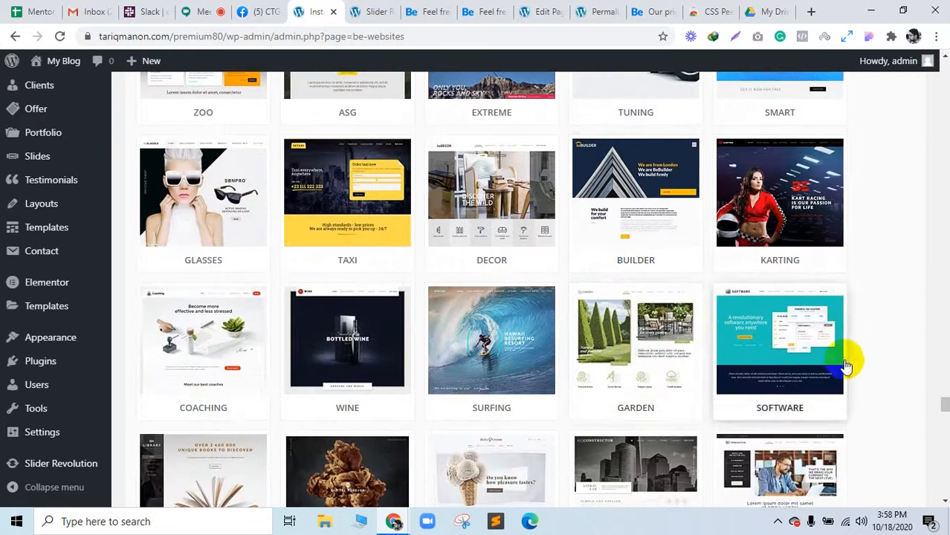
scroll(790, 378, down, 1)
scroll(790, 377, down, 2)
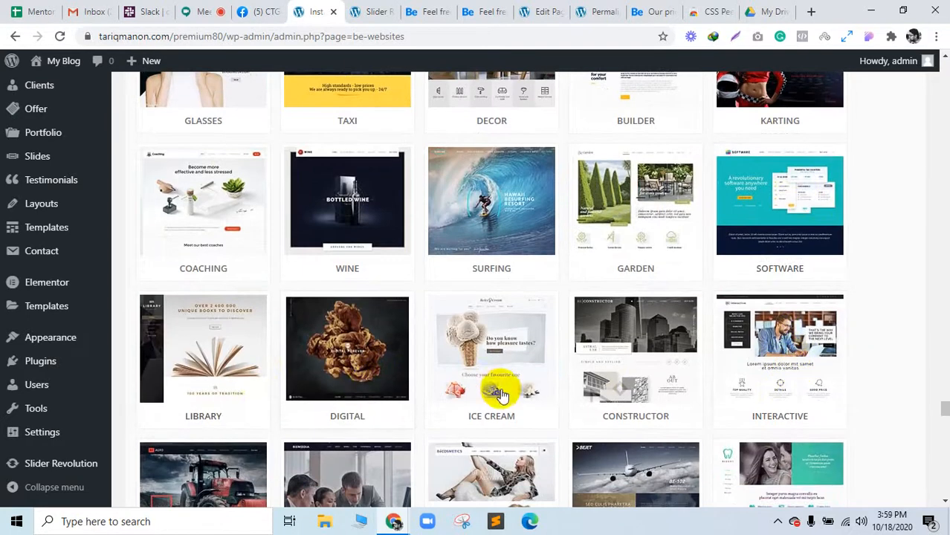
scroll(498, 386, down, 2)
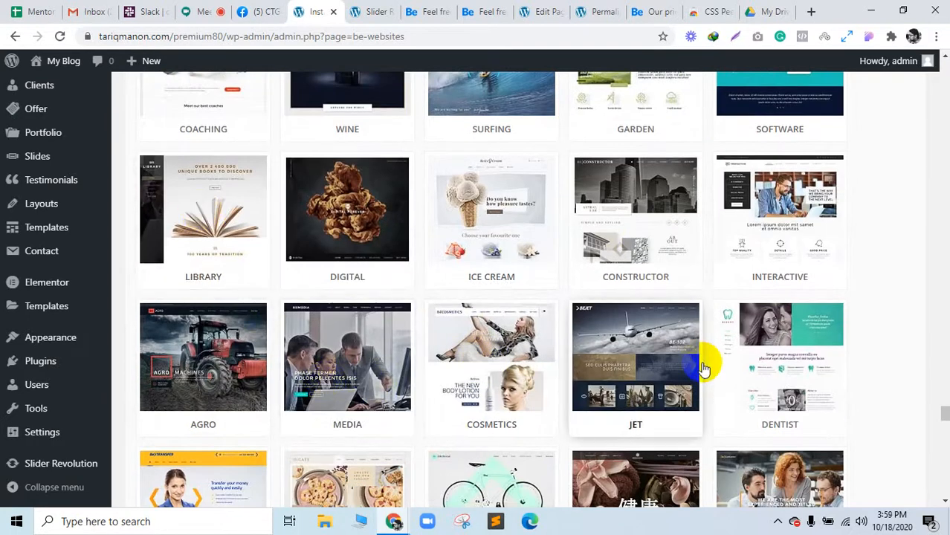
scroll(699, 365, down, 2)
scroll(703, 369, down, 5)
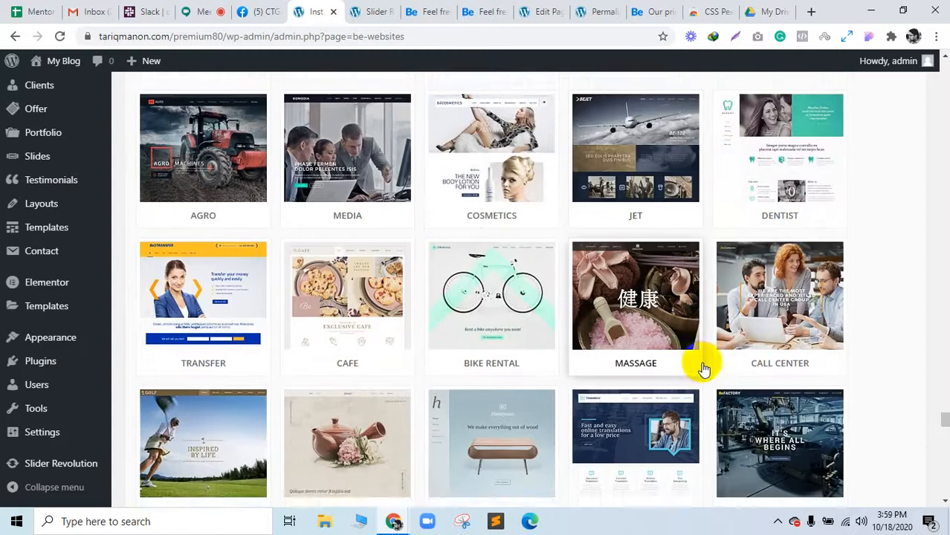
scroll(703, 369, down, 2)
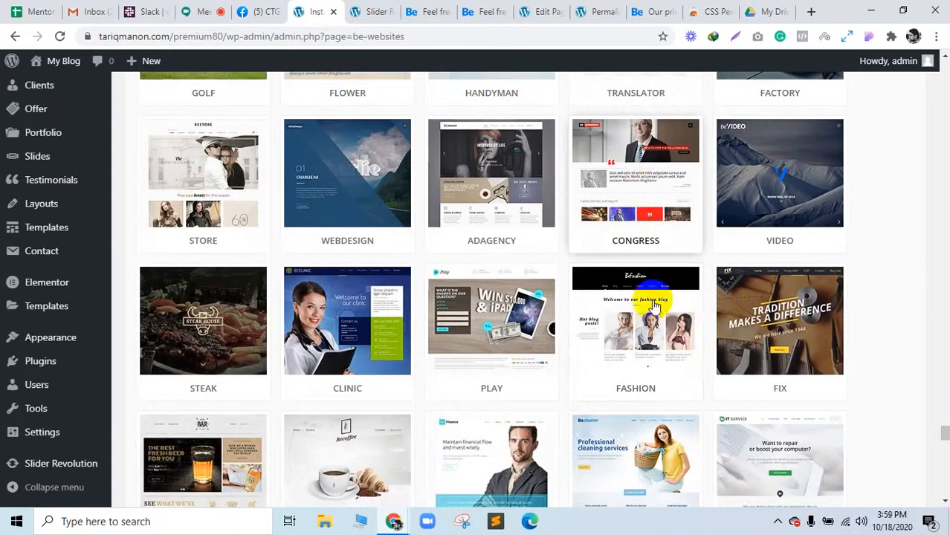
scroll(700, 395, down, 2)
scroll(645, 266, up, 2)
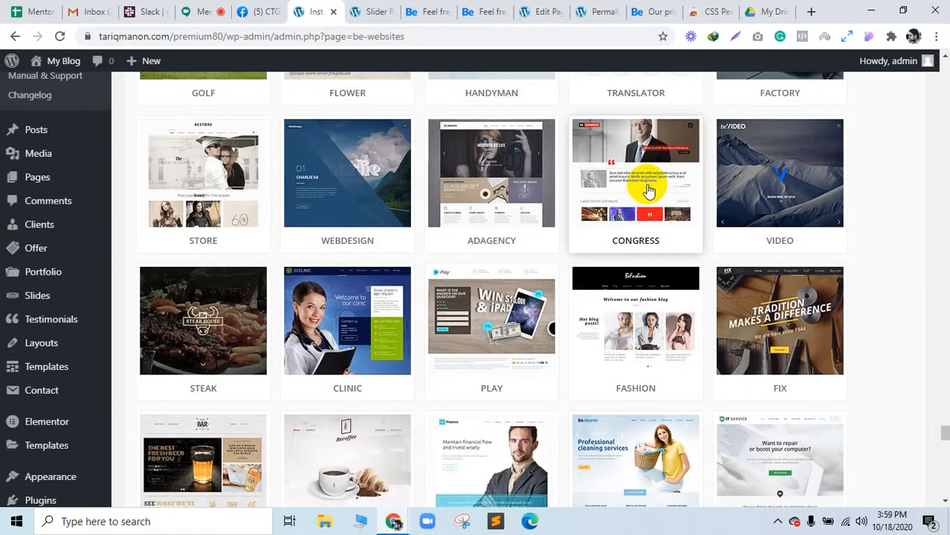
scroll(628, 290, down, 3)
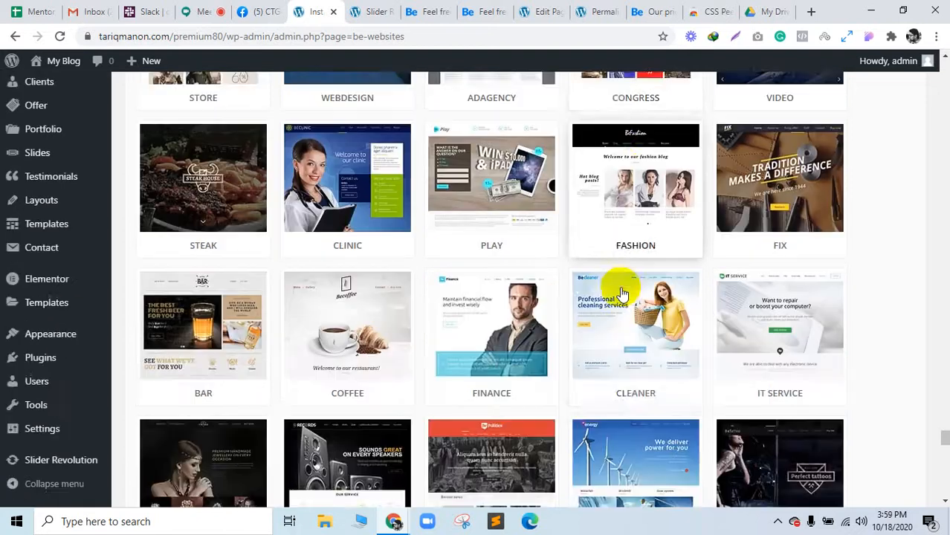
scroll(496, 265, down, 3)
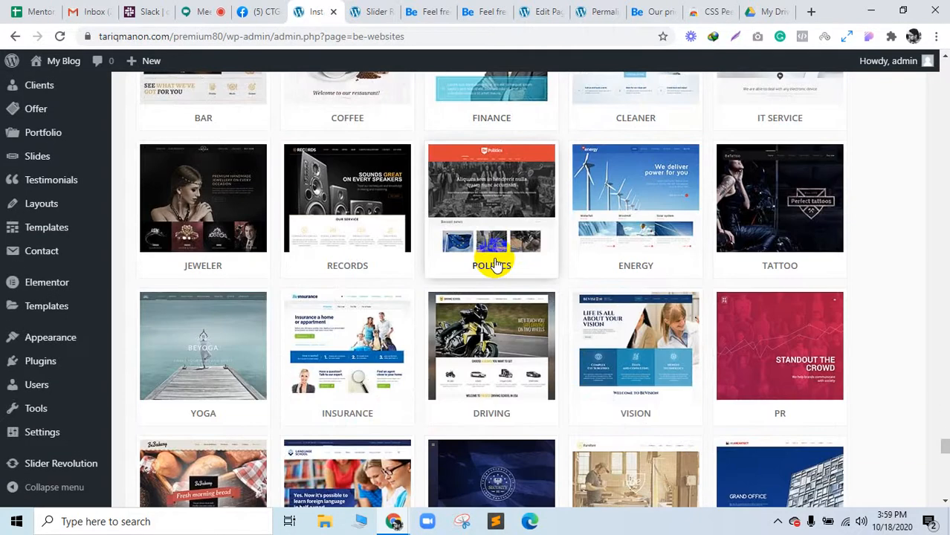
scroll(496, 266, down, 5)
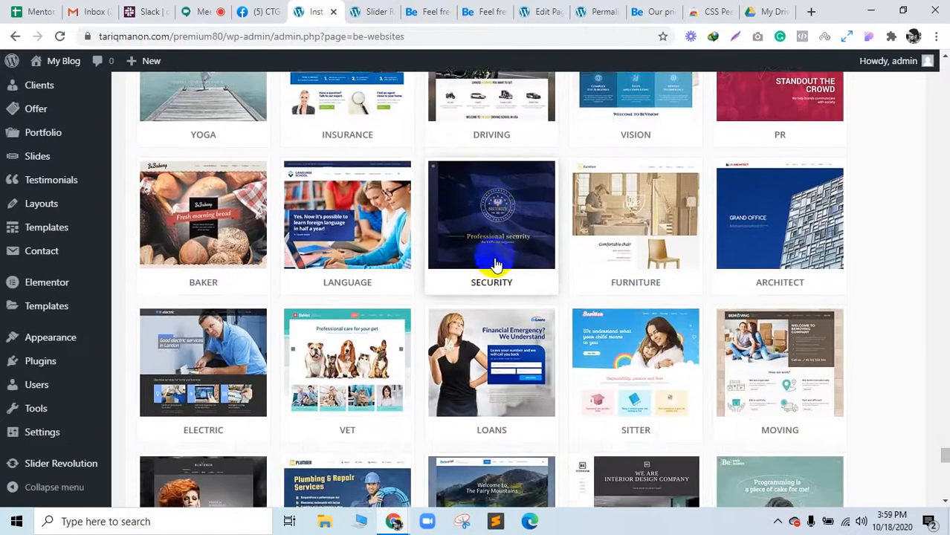
scroll(495, 265, down, 4)
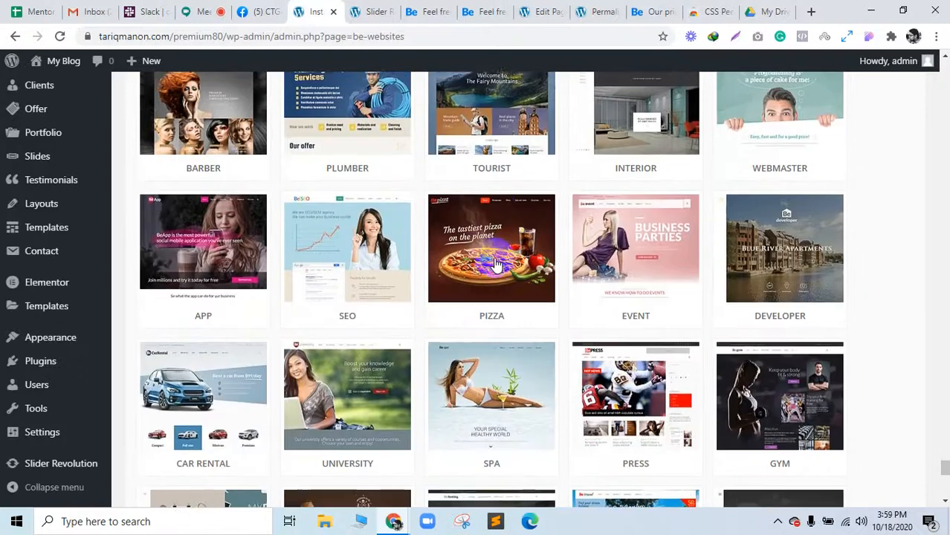
scroll(494, 264, down, 1)
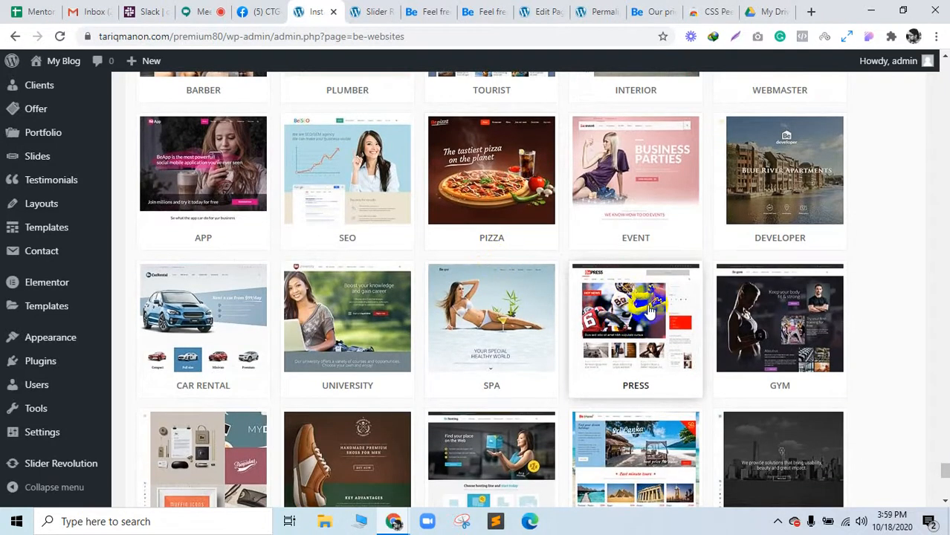
scroll(649, 312, down, 2)
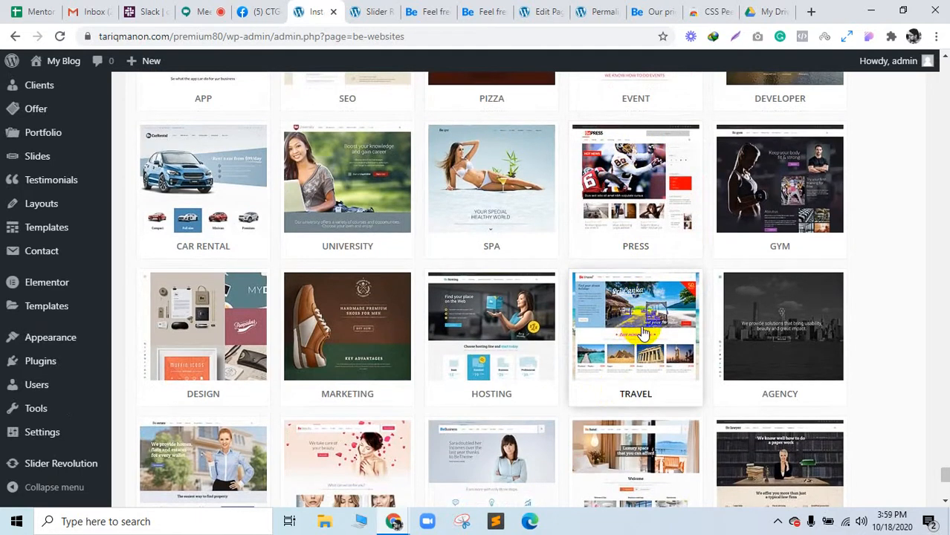
scroll(639, 334, down, 1)
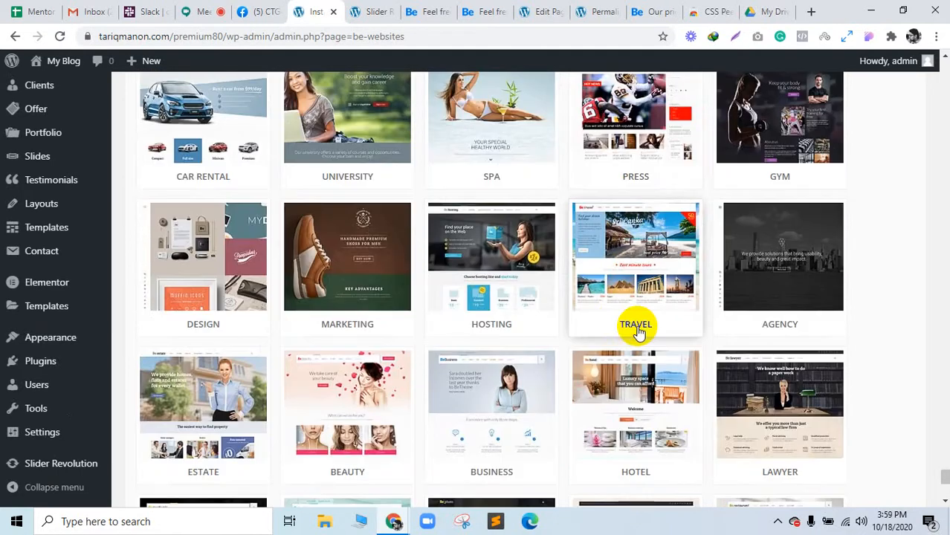
scroll(637, 333, down, 4)
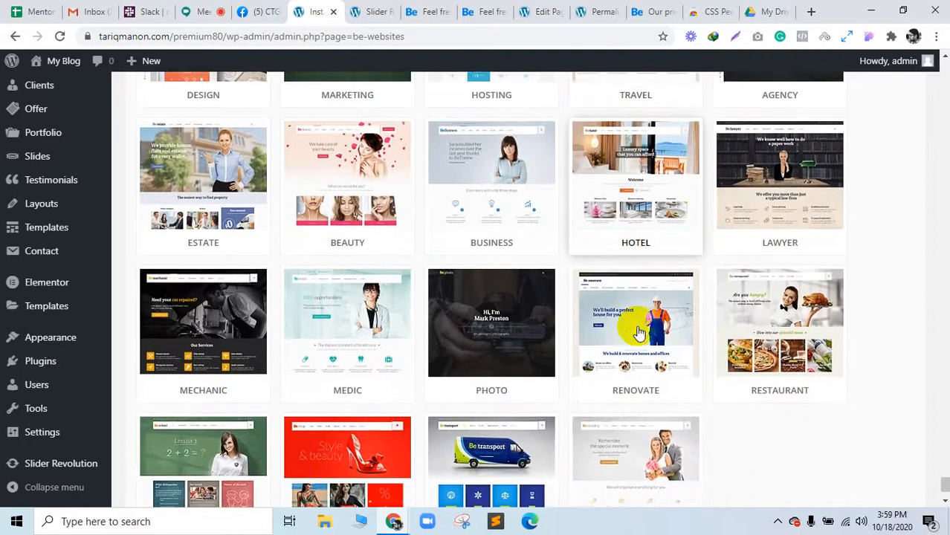
scroll(267, 379, down, 1)
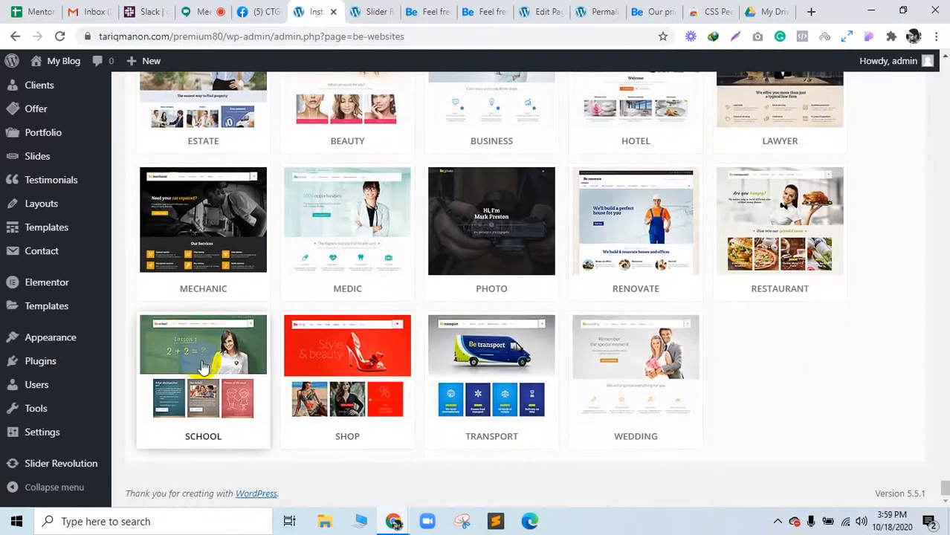
Open the SCHOOL demo's live preview in a new browser tab and switch to it
click(257, 381)
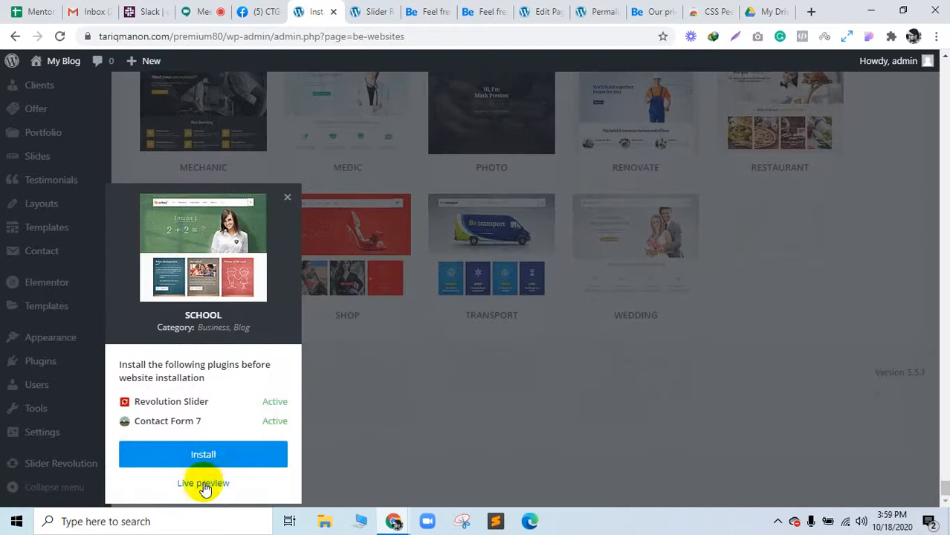
right_click(202, 483)
click(266, 354)
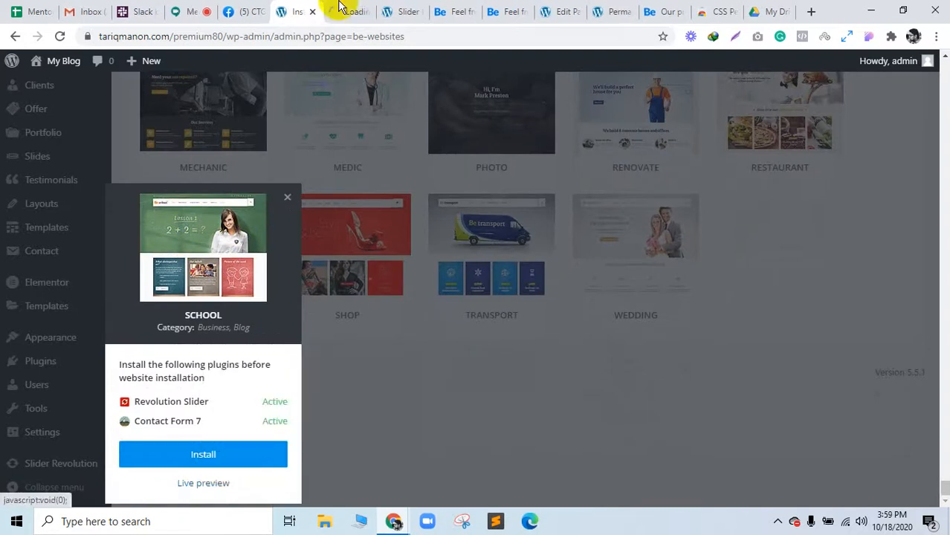
click(346, 12)
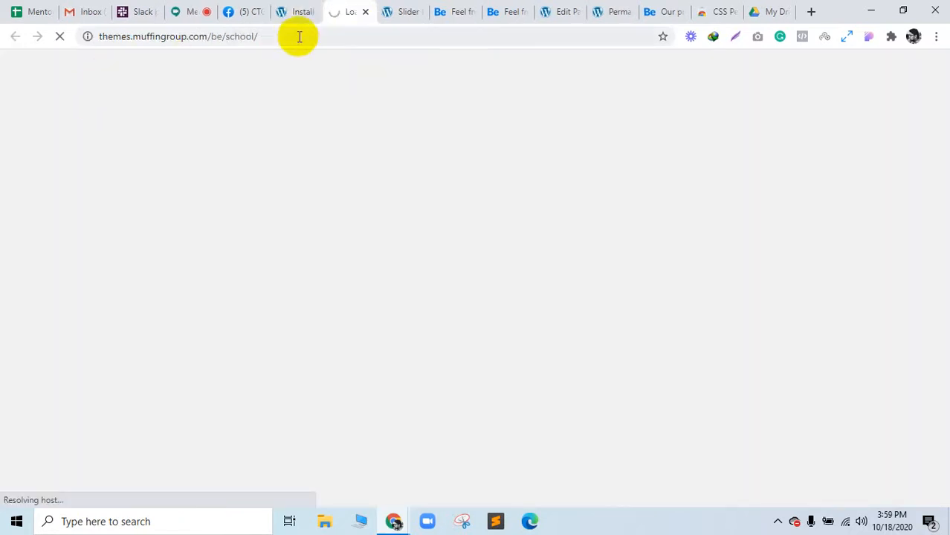
click(142, 35)
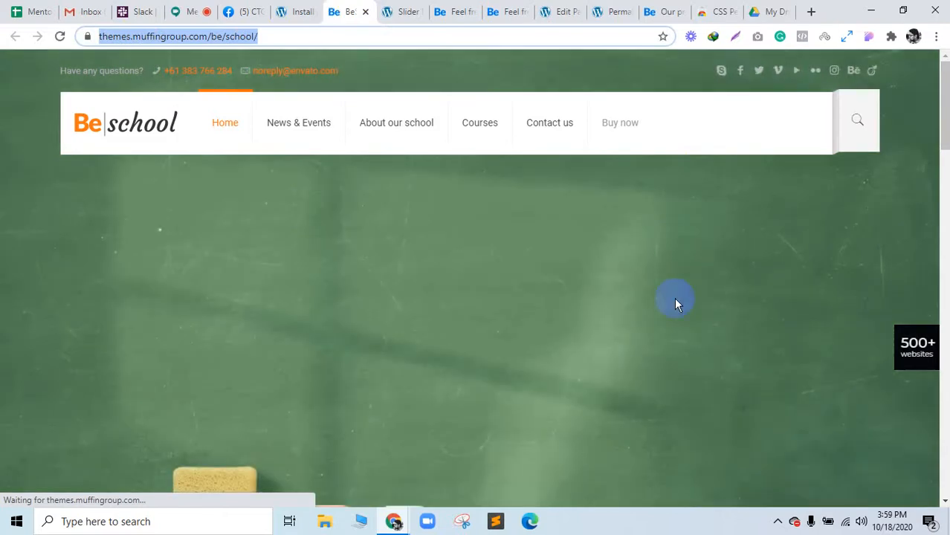
Scroll through the School demo page, then jump back to its top
scroll(669, 312, down, 6)
scroll(665, 315, up, 4)
scroll(663, 297, up, 1)
scroll(662, 272, down, 12)
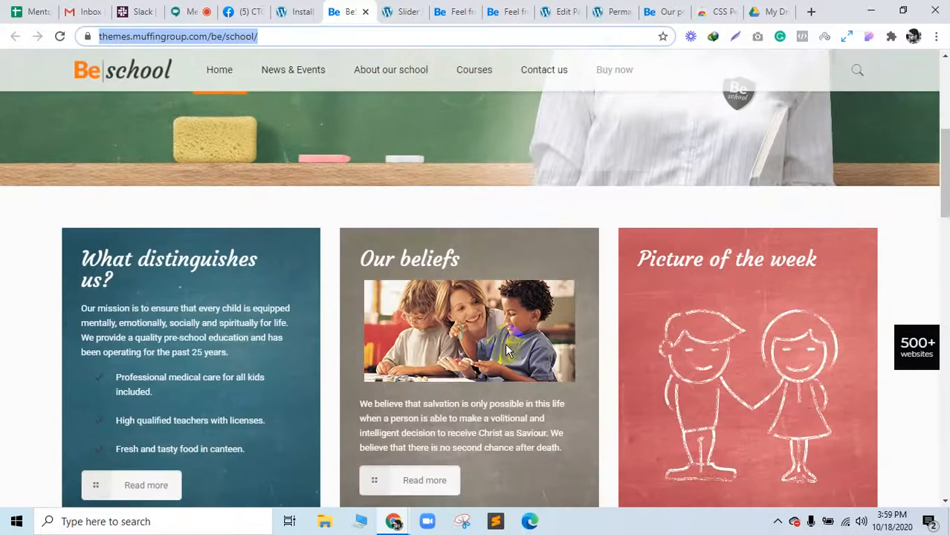
scroll(462, 392, down, 5)
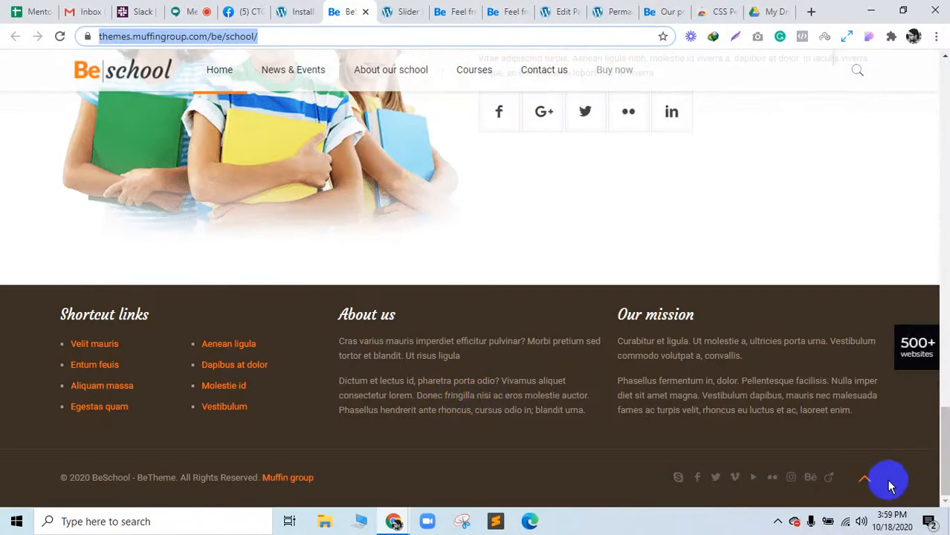
click(865, 482)
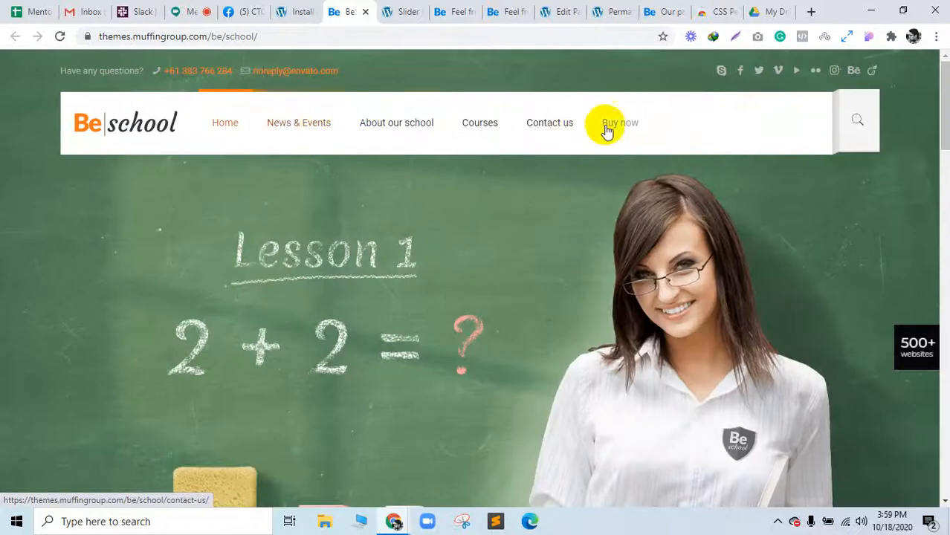
Back on the demos grid, close School's details, peek at WEDDING, then go to Facebook
click(297, 7)
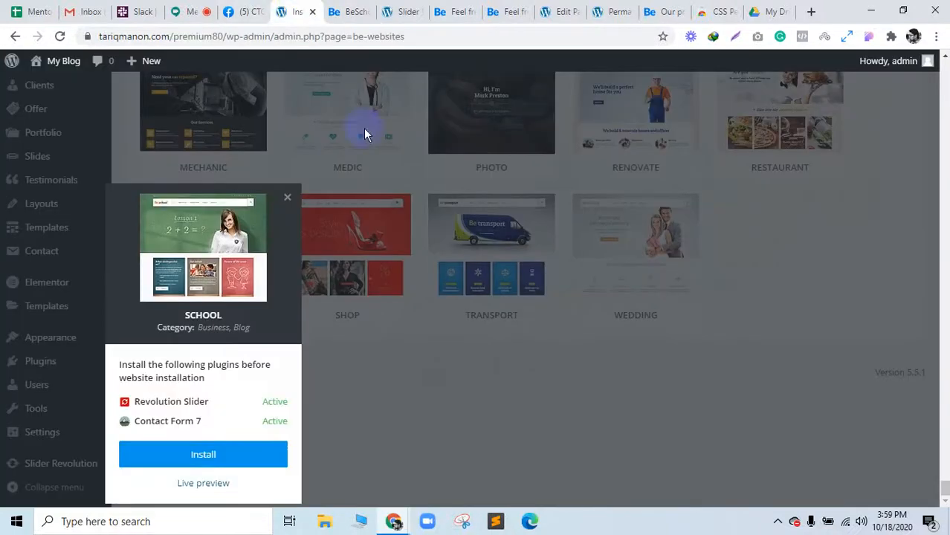
click(515, 445)
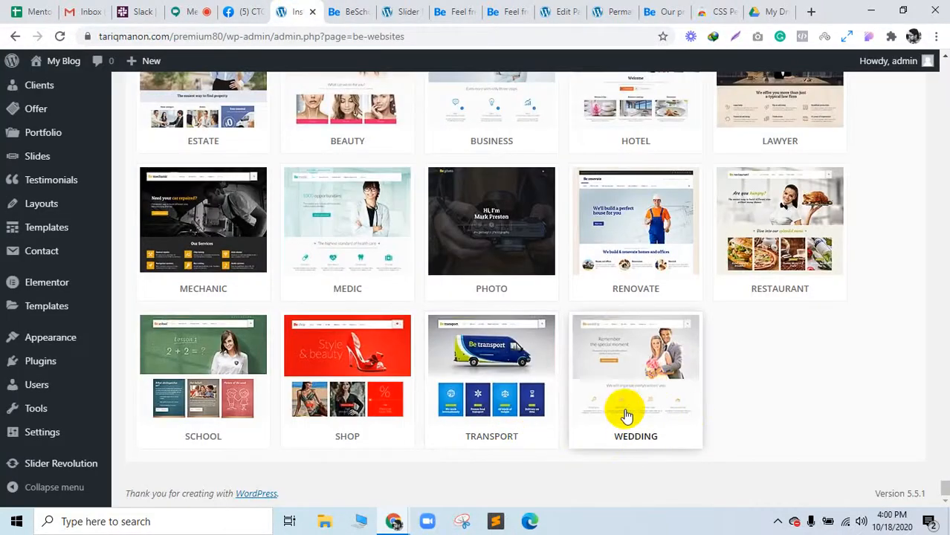
click(657, 390)
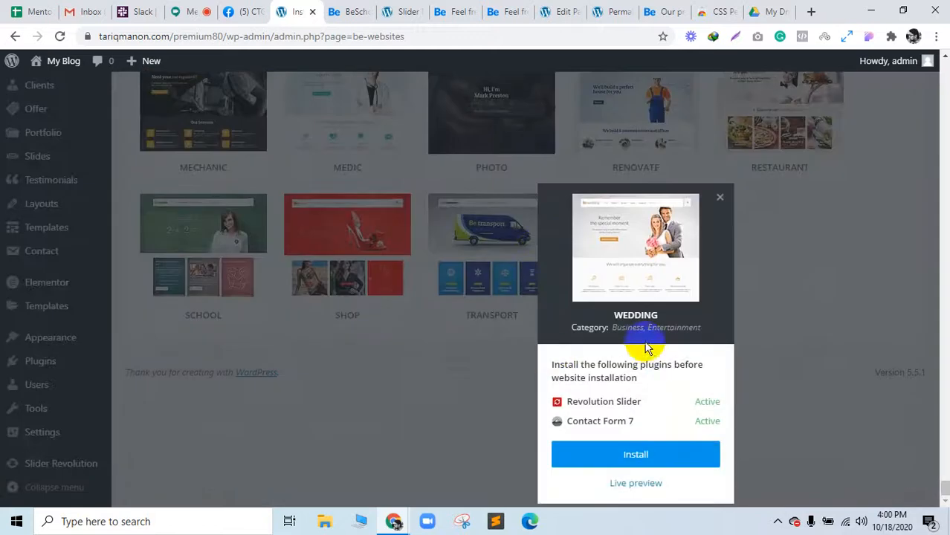
click(751, 429)
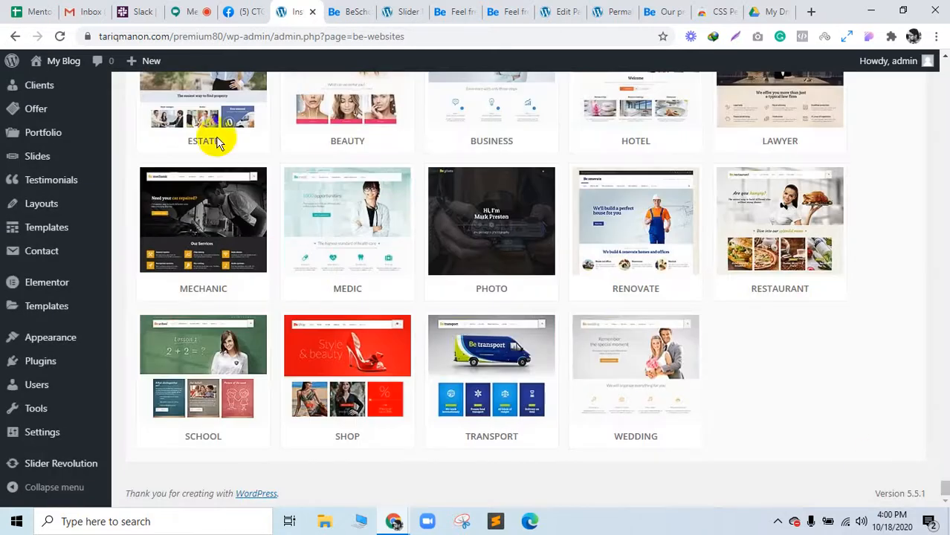
click(238, 12)
Open the group post from the latest comment notification in Facebook
scroll(468, 379, down, 3)
scroll(484, 393, up, 5)
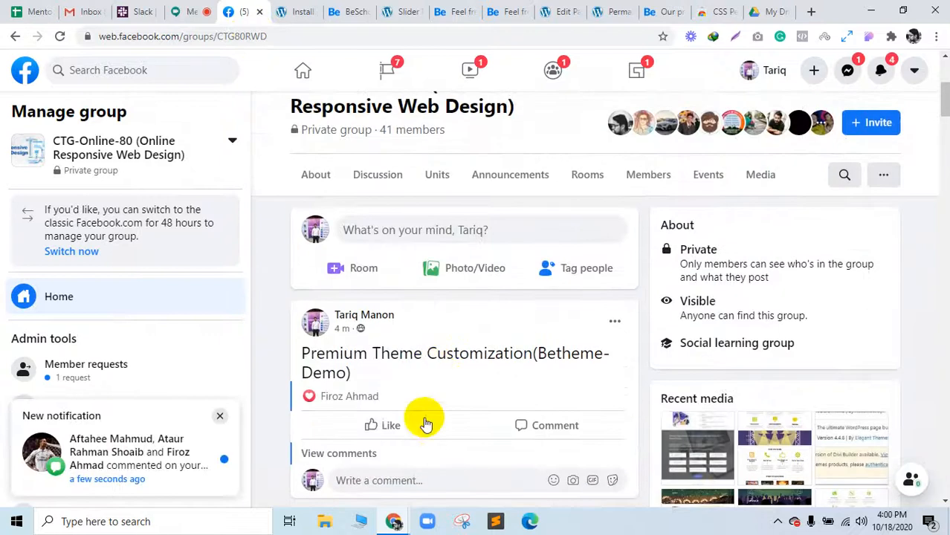
scroll(420, 414, down, 2)
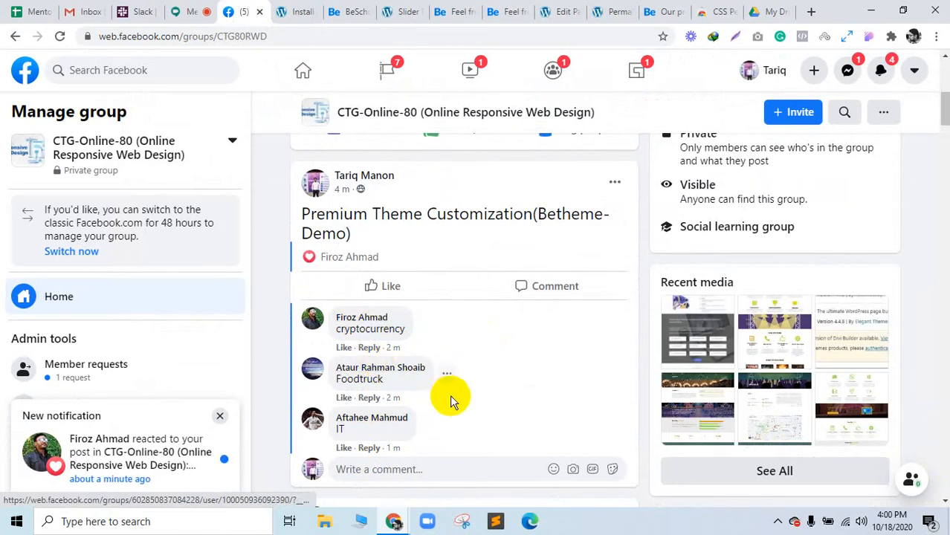
click(880, 71)
click(802, 161)
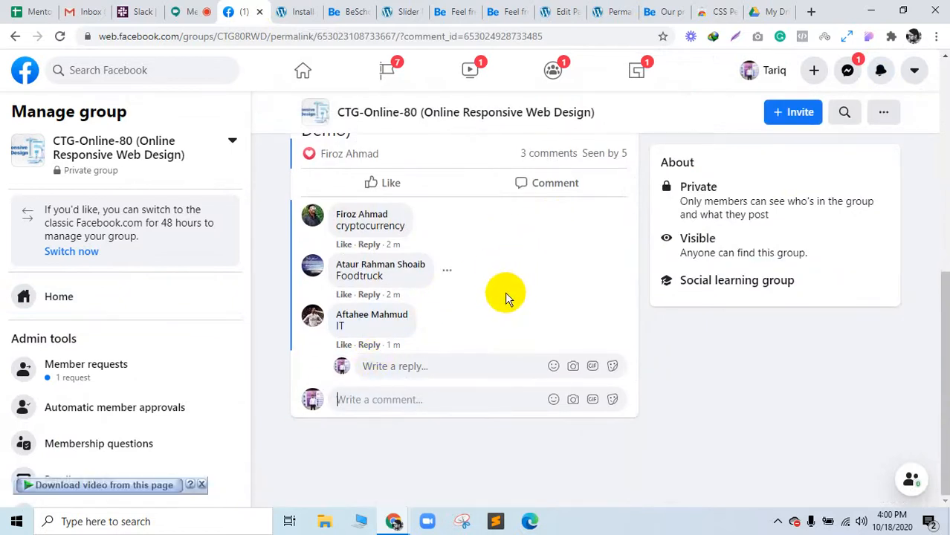
Start replies to the cryptocurrency, Foodtruck and IT comments, then return to Google Meet
scroll(393, 341, up, 3)
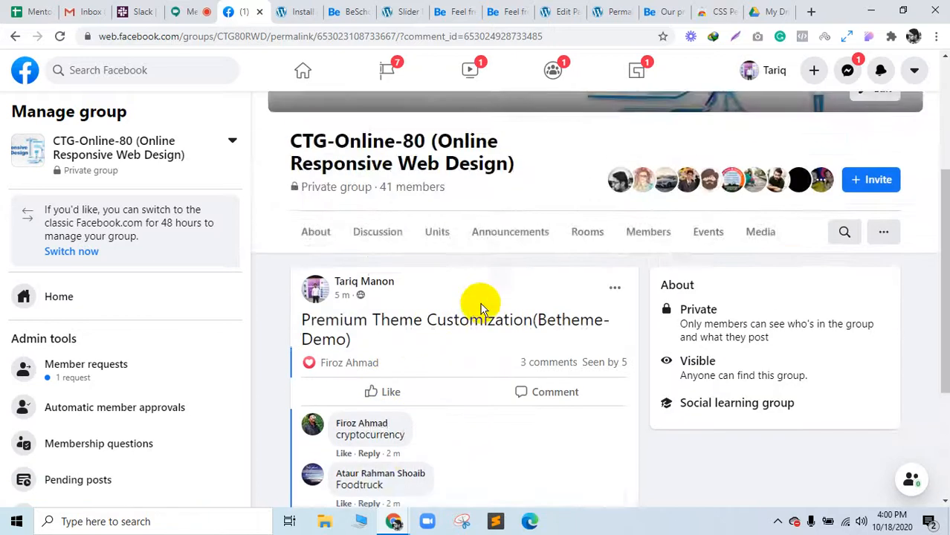
scroll(481, 306, down, 2)
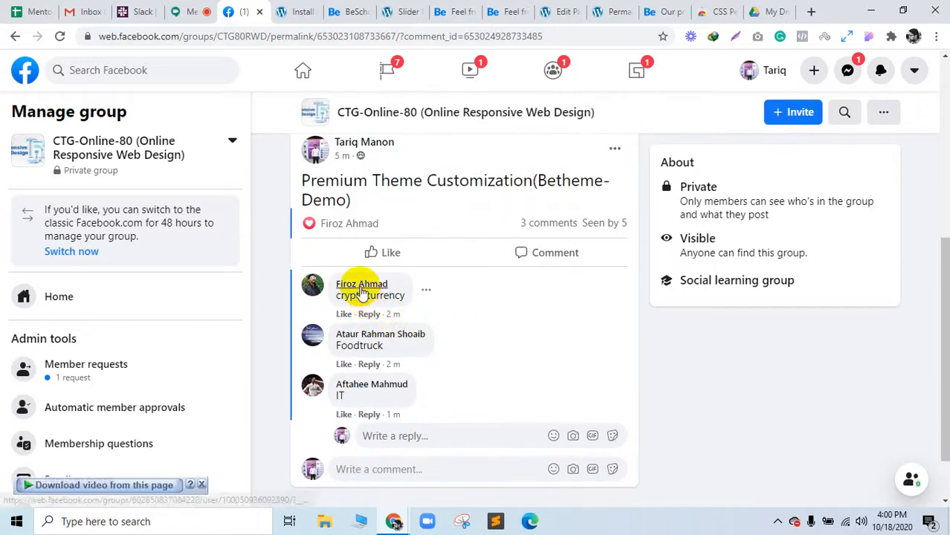
click(370, 314)
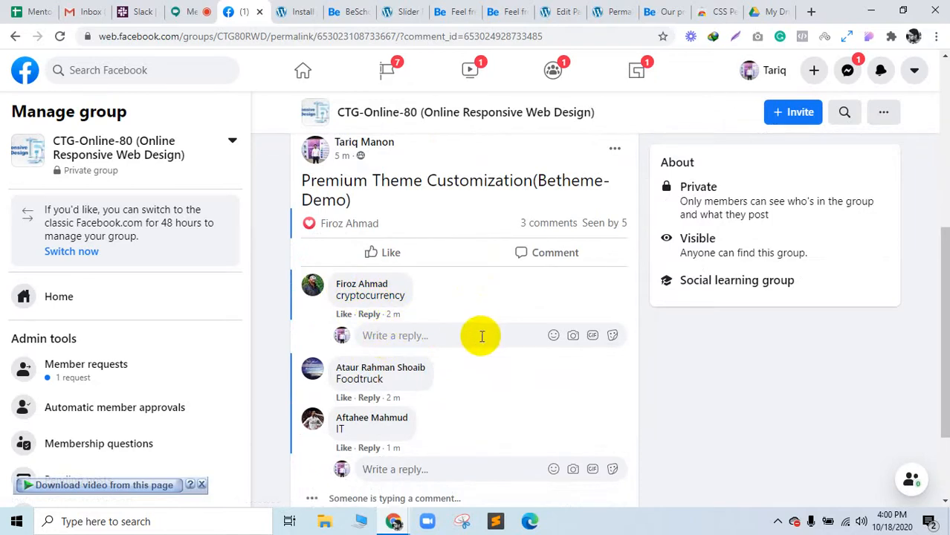
click(369, 399)
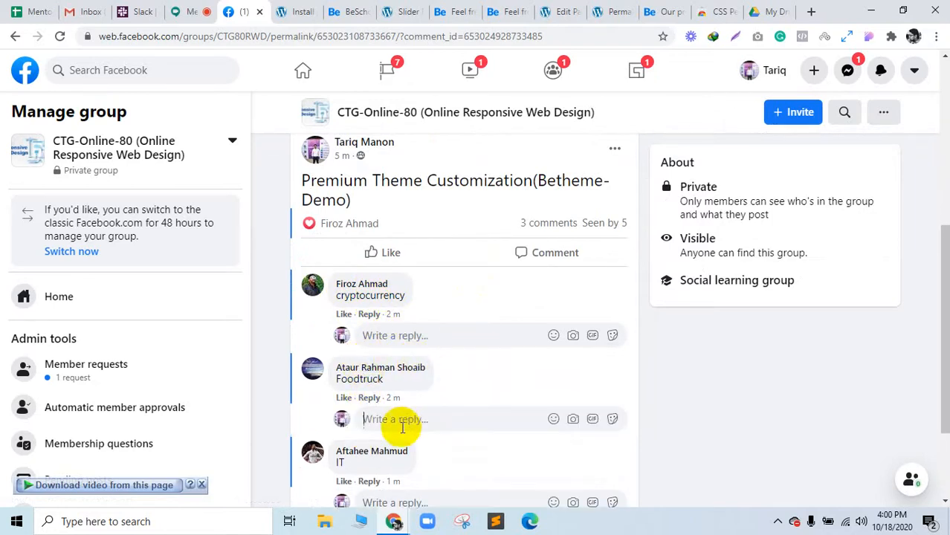
scroll(478, 423, down, 2)
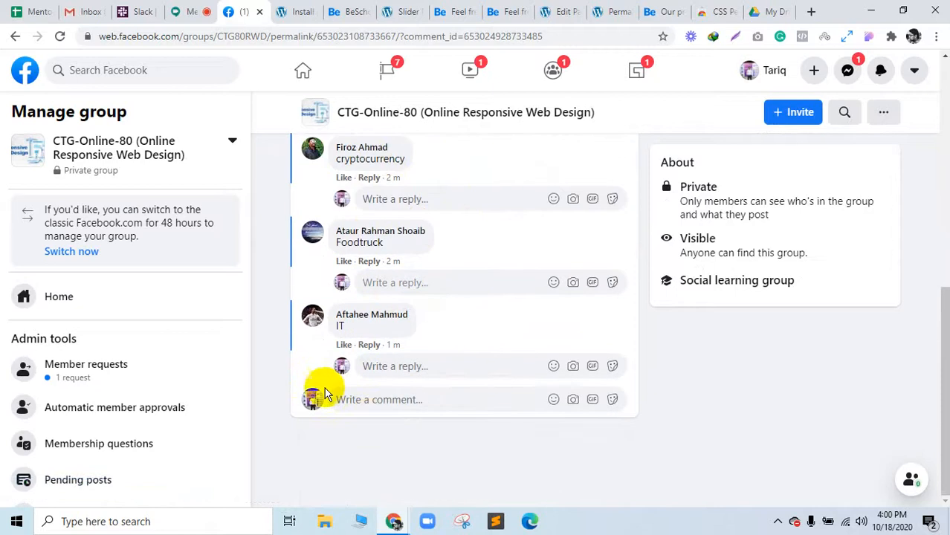
click(416, 367)
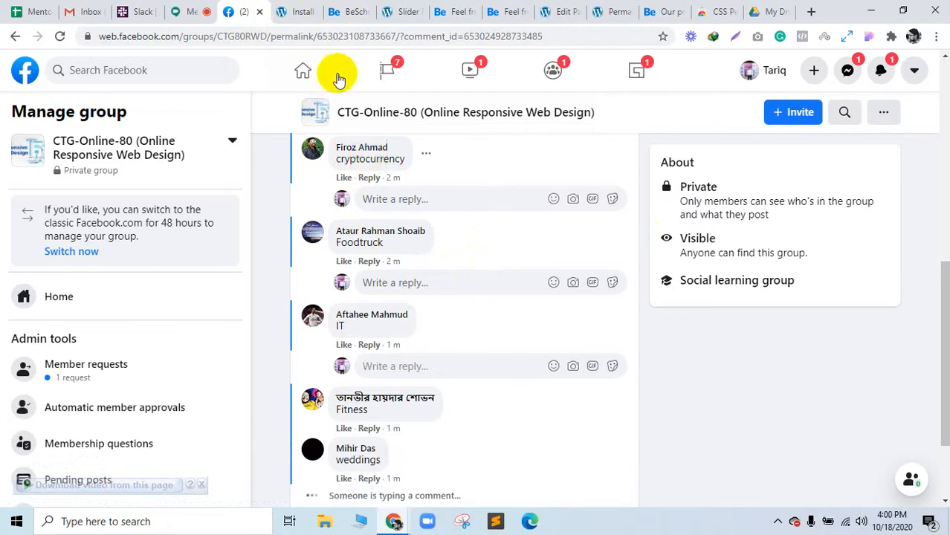
click(195, 9)
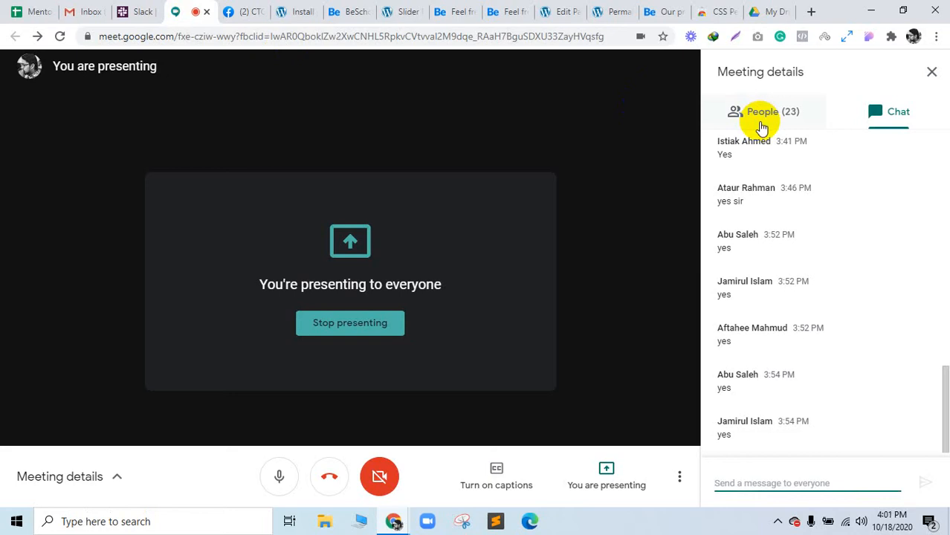
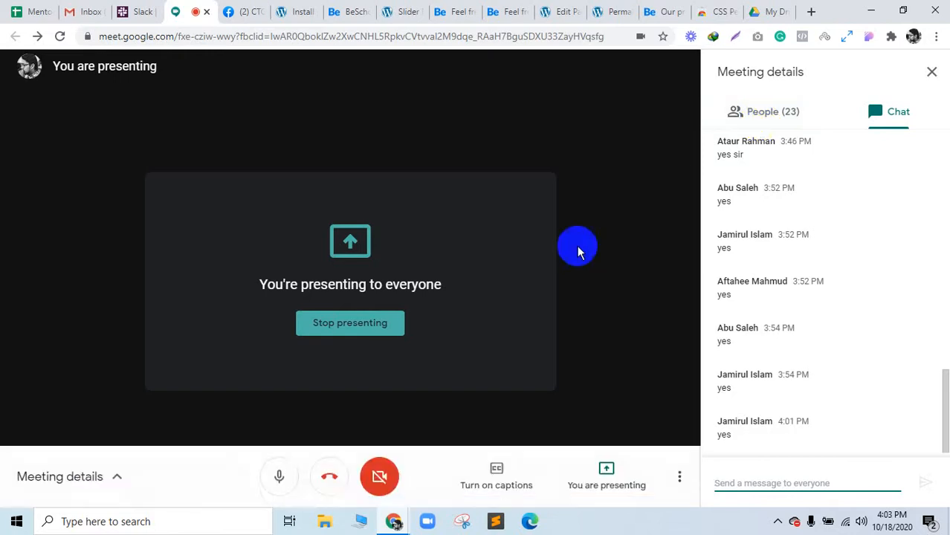
Check Google Meet's People list and chat, then move to the WordPress pre-built websites tab
click(250, 6)
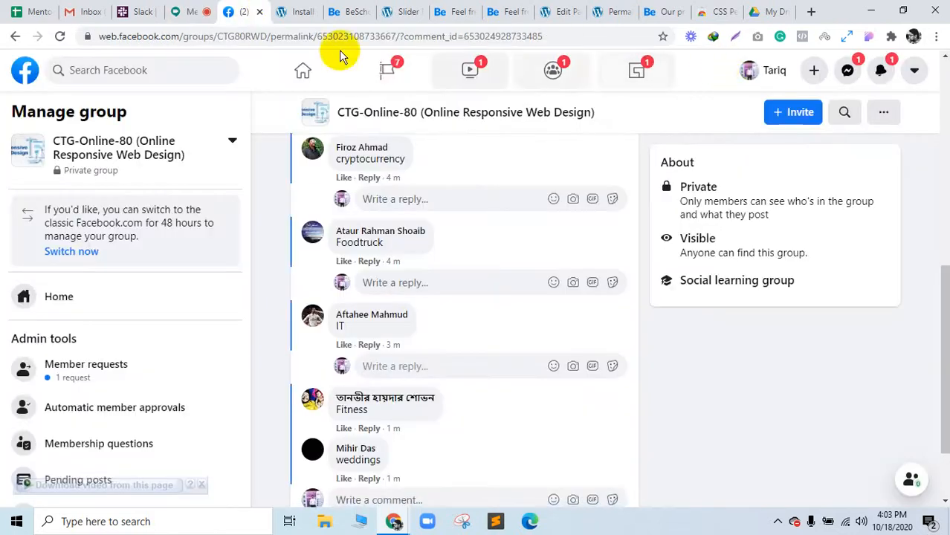
click(190, 10)
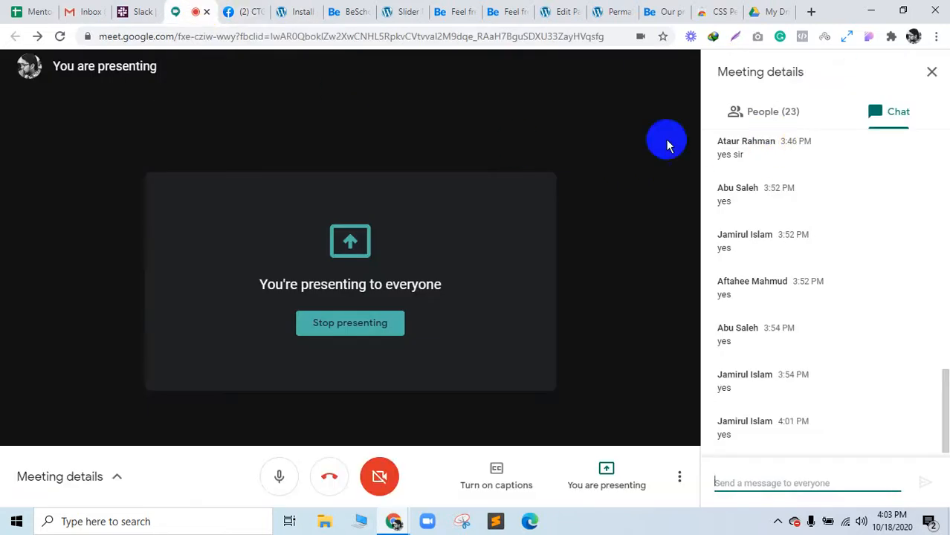
click(812, 107)
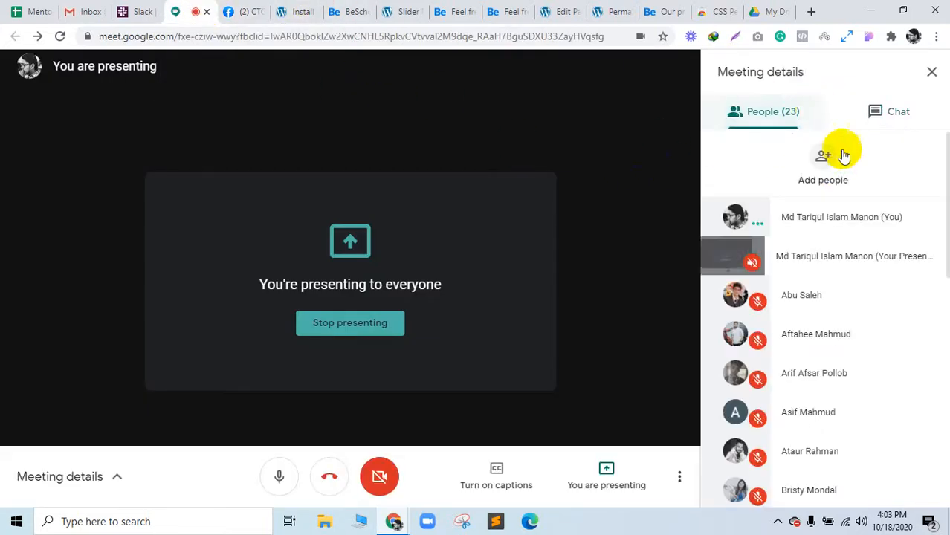
scroll(862, 223, down, 5)
scroll(871, 235, down, 4)
click(876, 104)
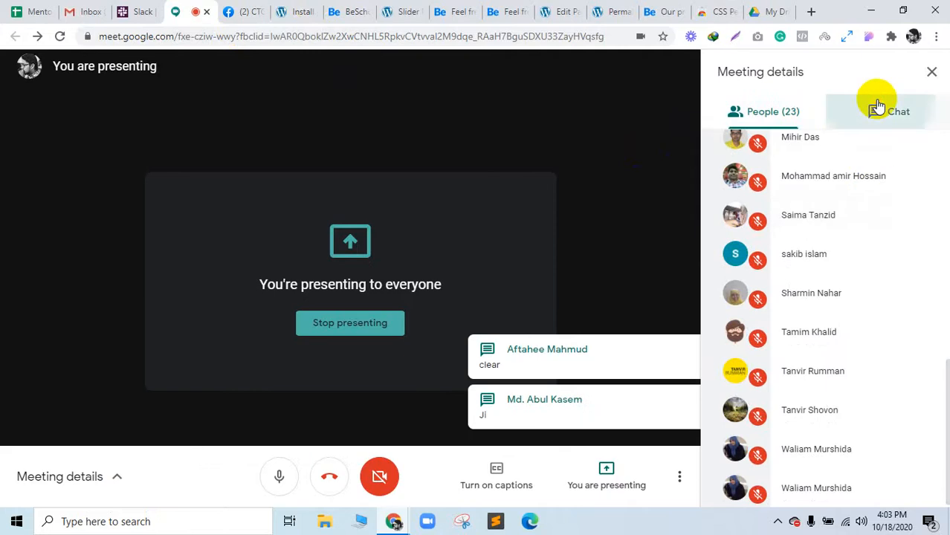
click(245, 11)
click(306, 9)
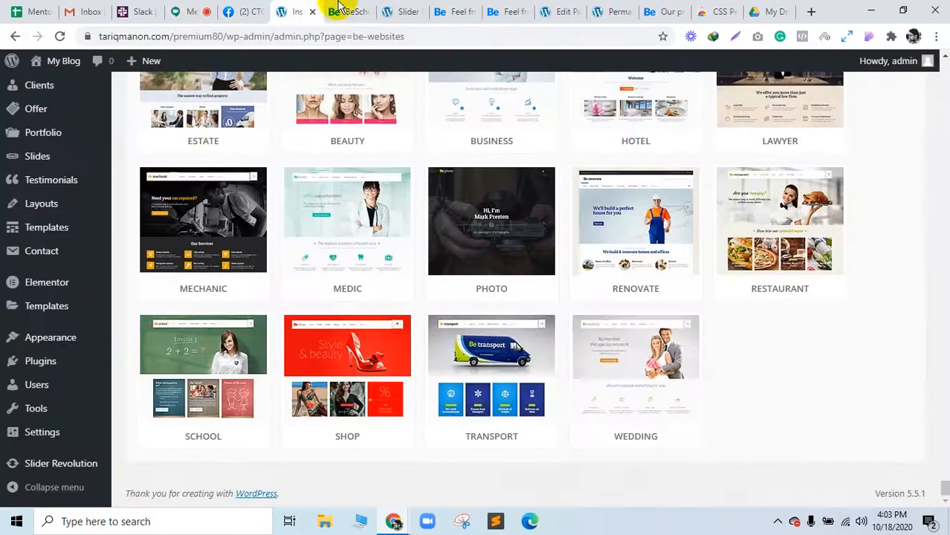
Close the Be school demo tab and move to the BeITService pricing demo tab
click(340, 9)
click(412, 11)
click(358, 11)
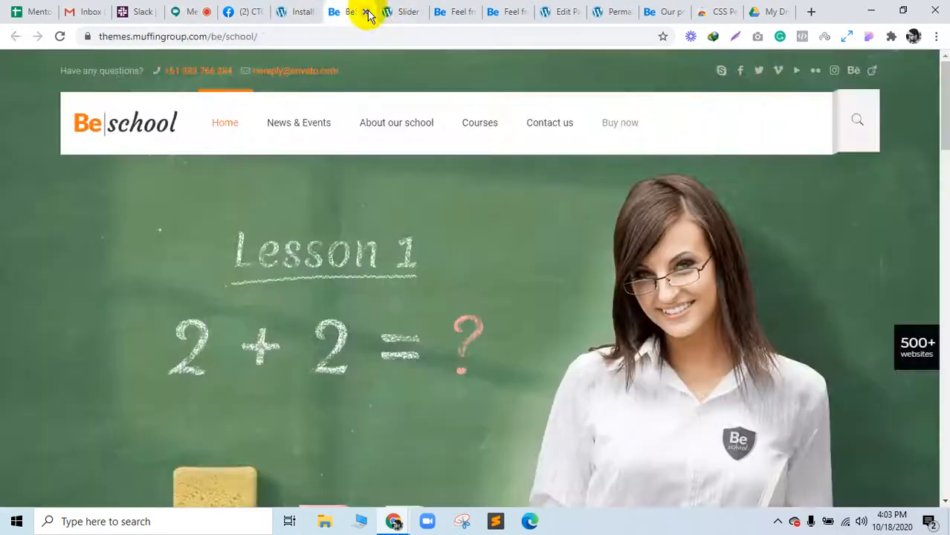
click(365, 11)
click(394, 11)
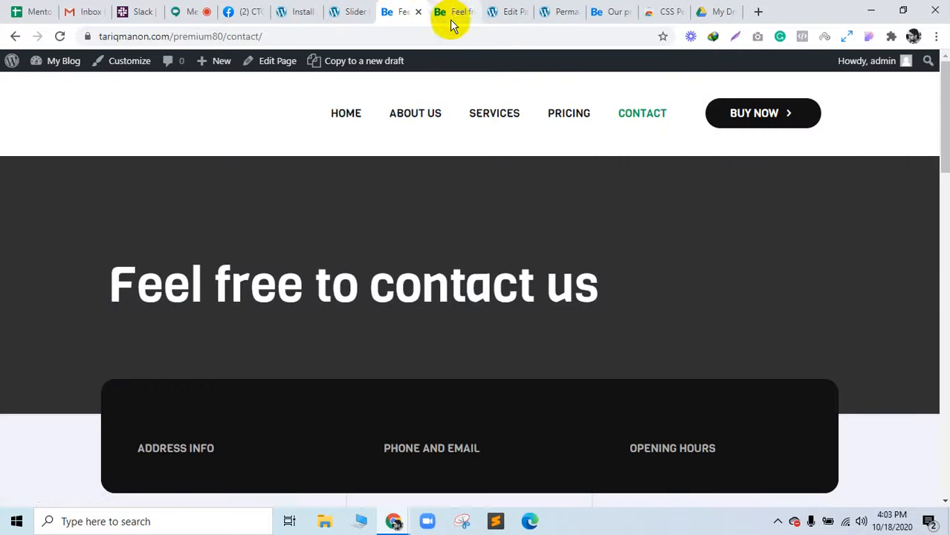
click(463, 10)
click(511, 9)
click(562, 9)
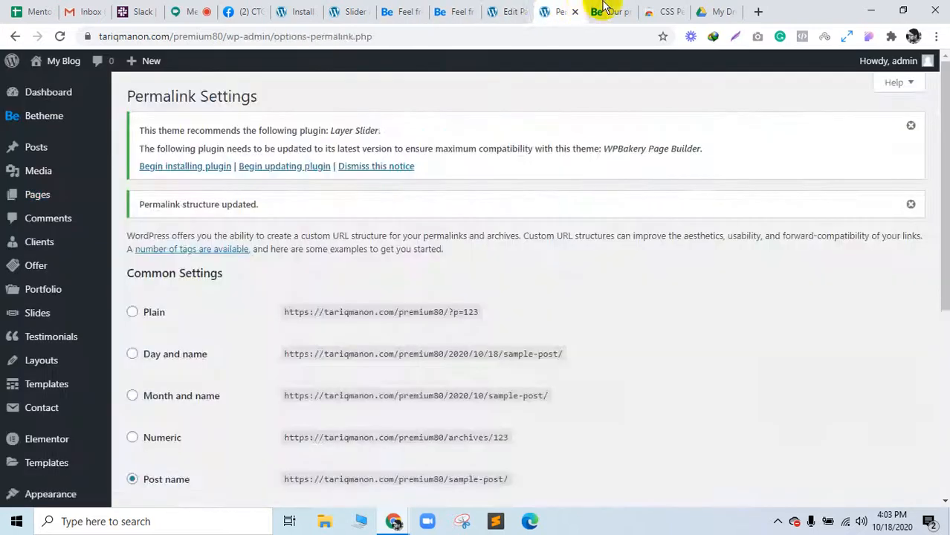
click(606, 10)
Reload the pricing demo, open and scroll the BeITService home page, then return to Meet
click(592, 70)
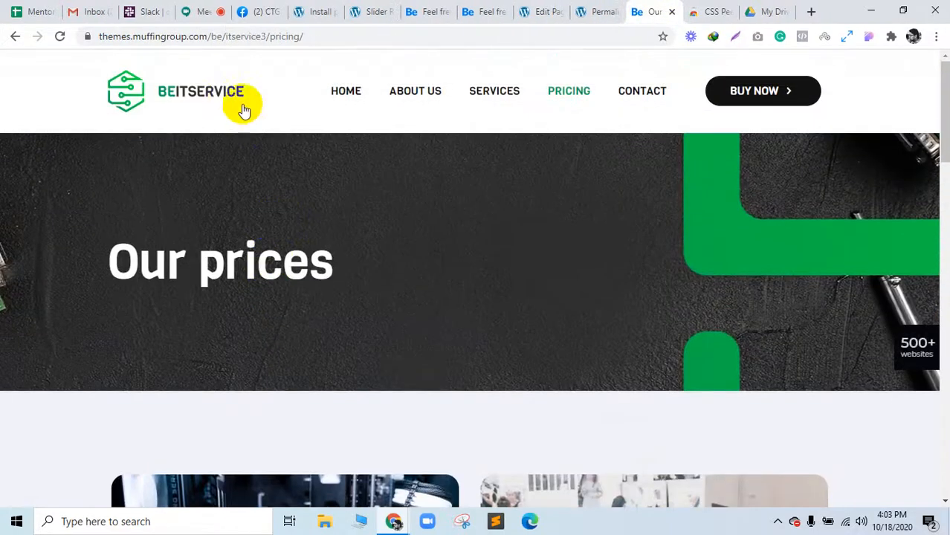
click(231, 106)
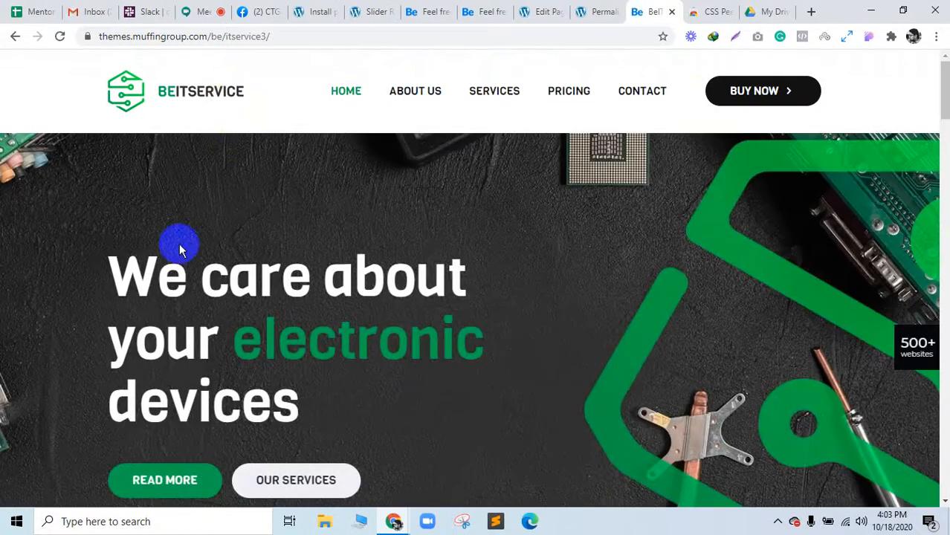
scroll(471, 335, down, 10)
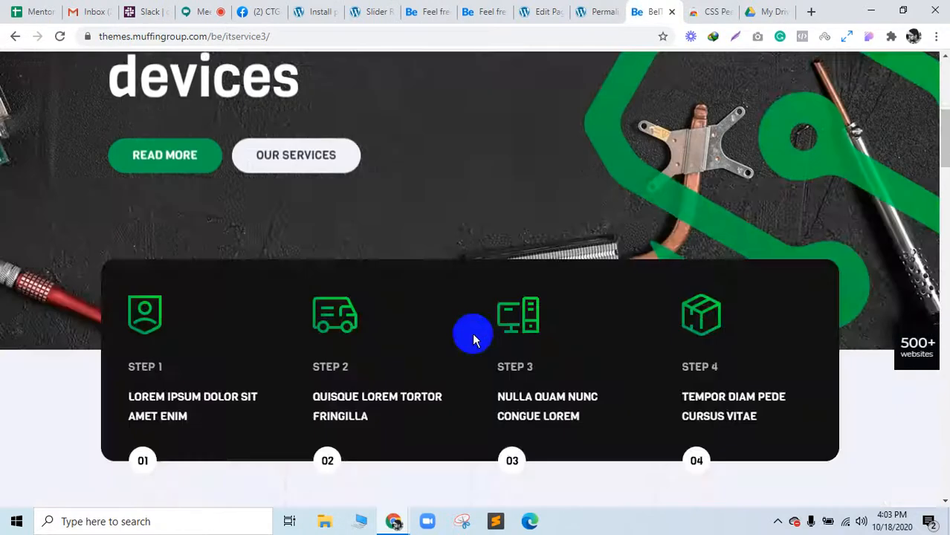
scroll(474, 335, down, 5)
scroll(474, 335, up, 20)
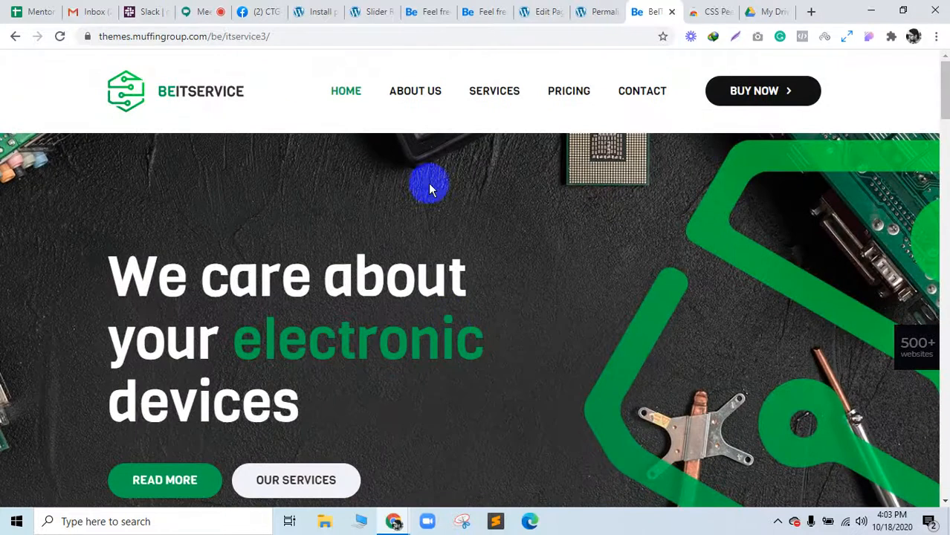
click(375, 9)
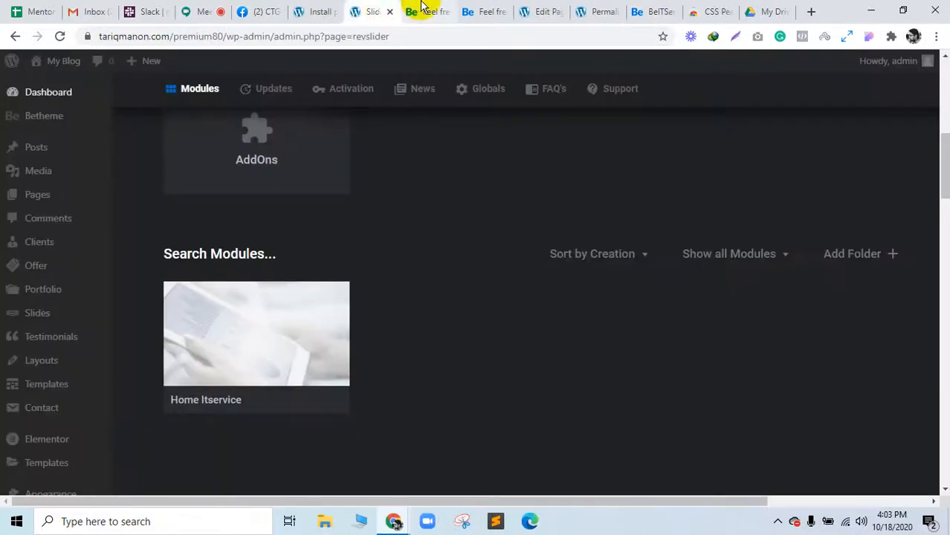
click(323, 9)
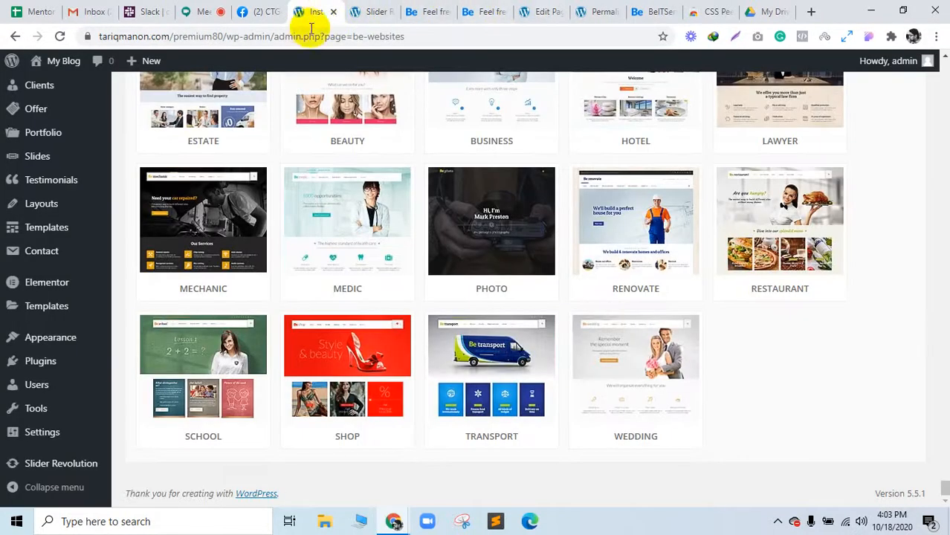
click(217, 10)
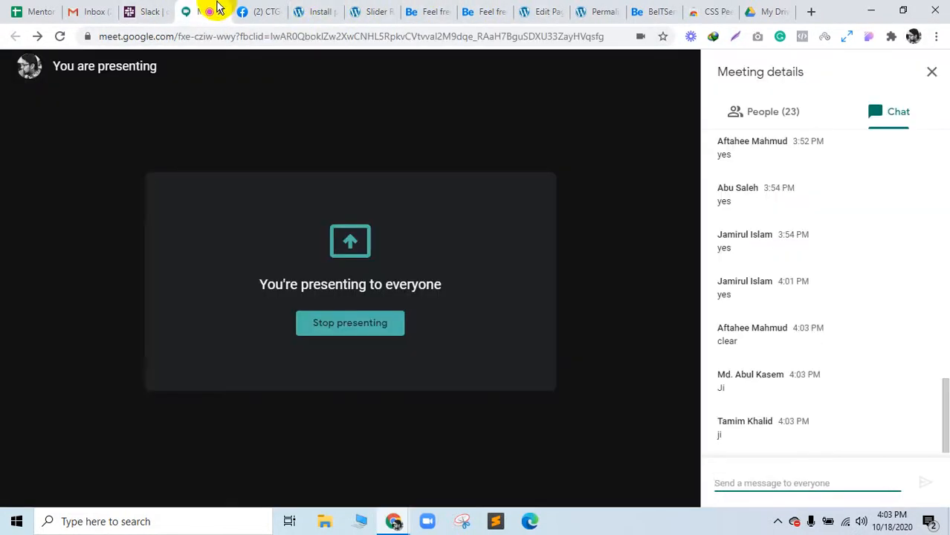
Coming back from Facebook, view the Meet participant list and chat
click(279, 9)
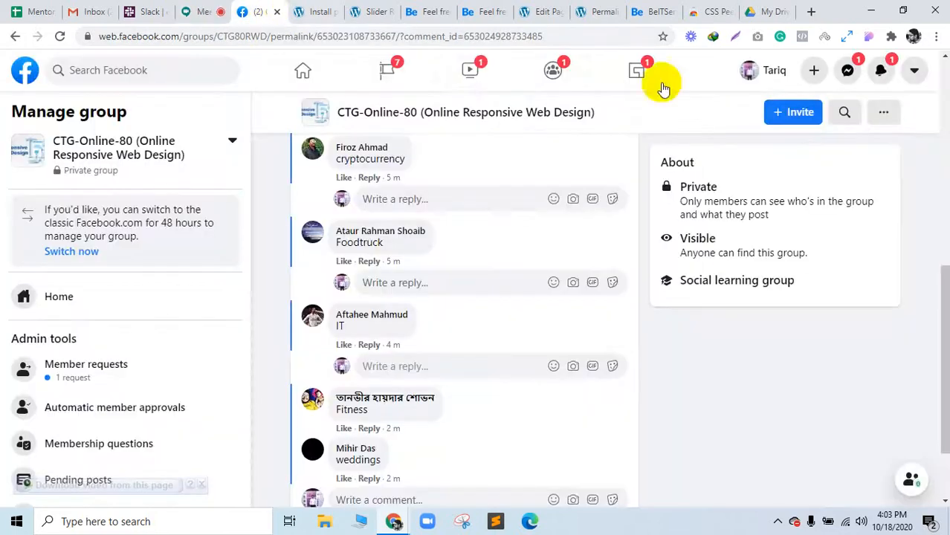
click(211, 9)
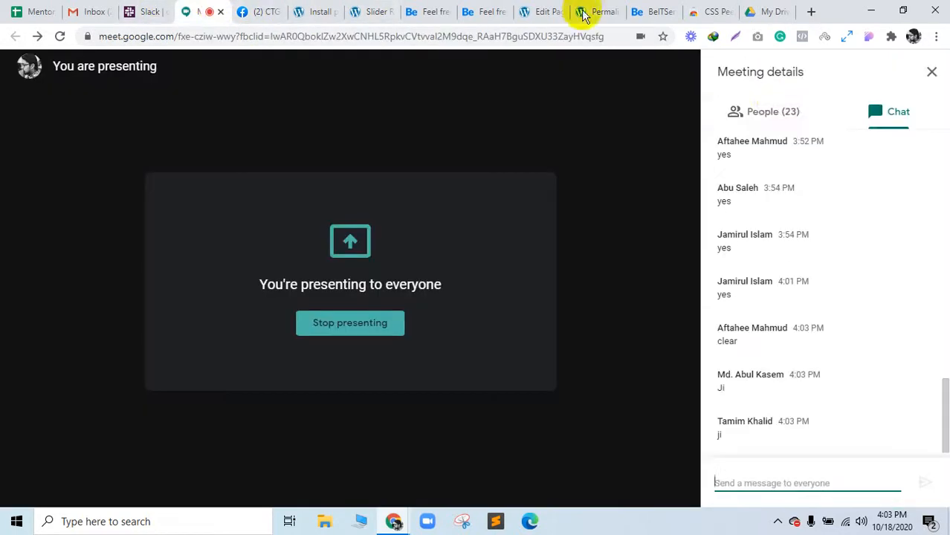
click(775, 111)
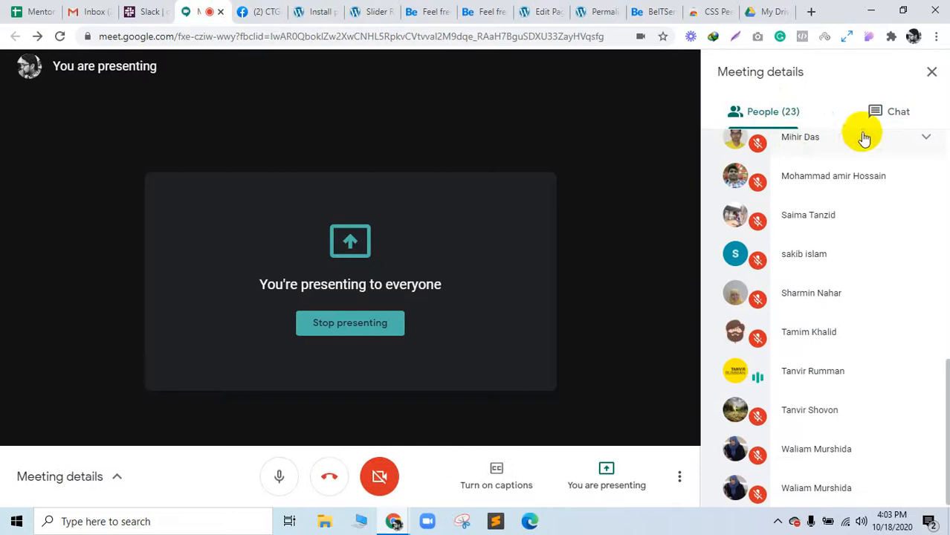
click(881, 116)
After another Facebook visit, show Meet's People (23) list, then go to the WordPress demos page
click(259, 5)
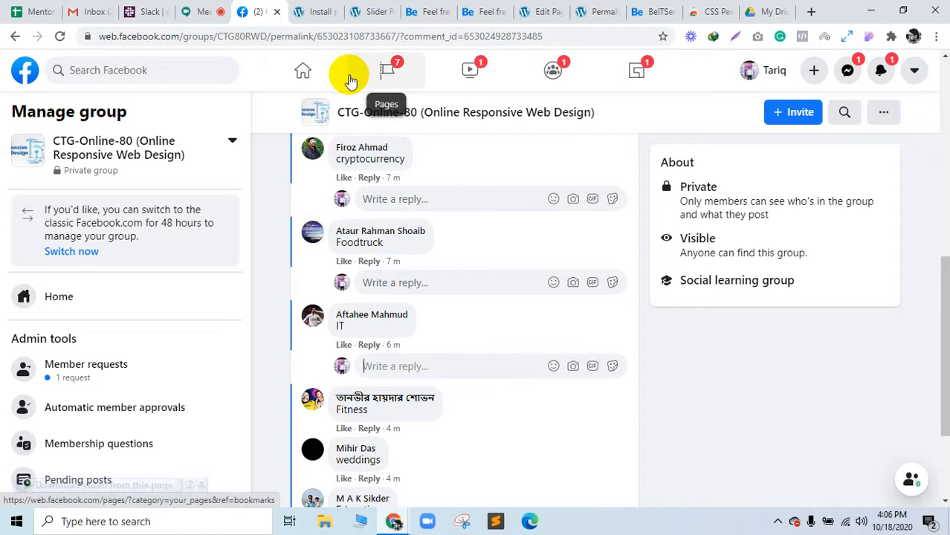
click(207, 11)
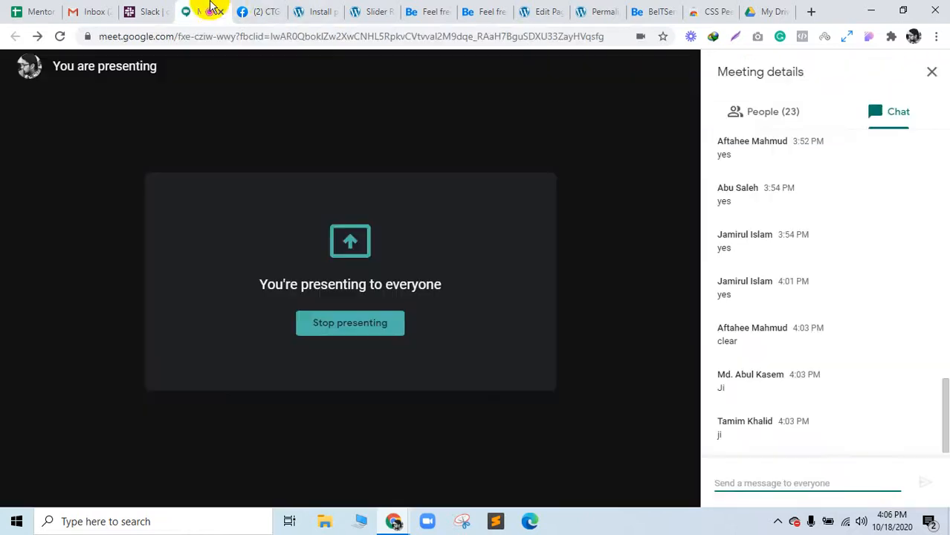
click(737, 118)
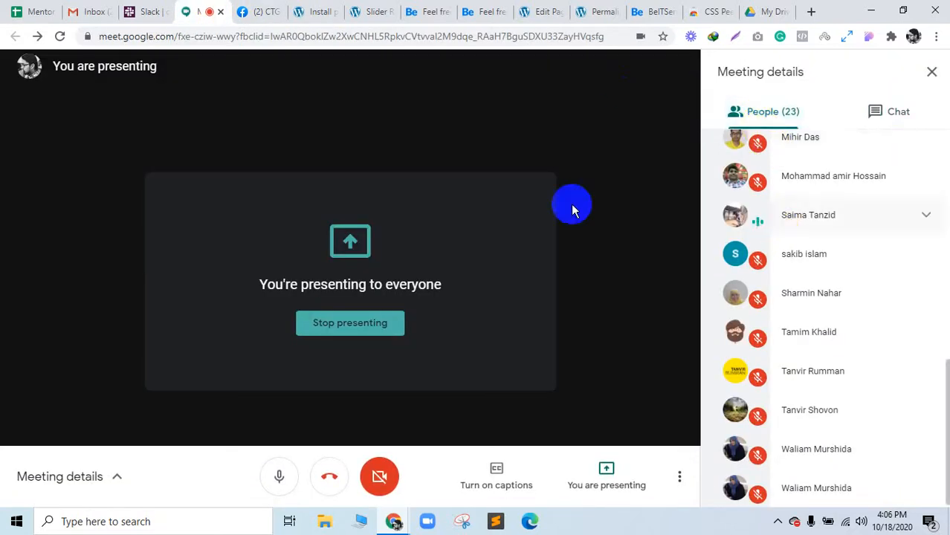
click(313, 11)
Start a new page in a separate tab from the admin's Pages menu
scroll(34, 255, up, 5)
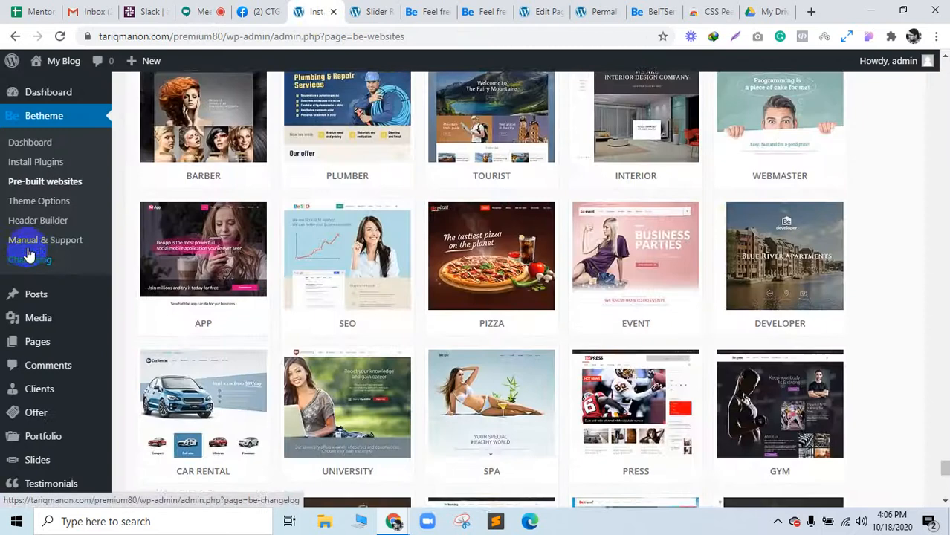
mouse_move(76, 347)
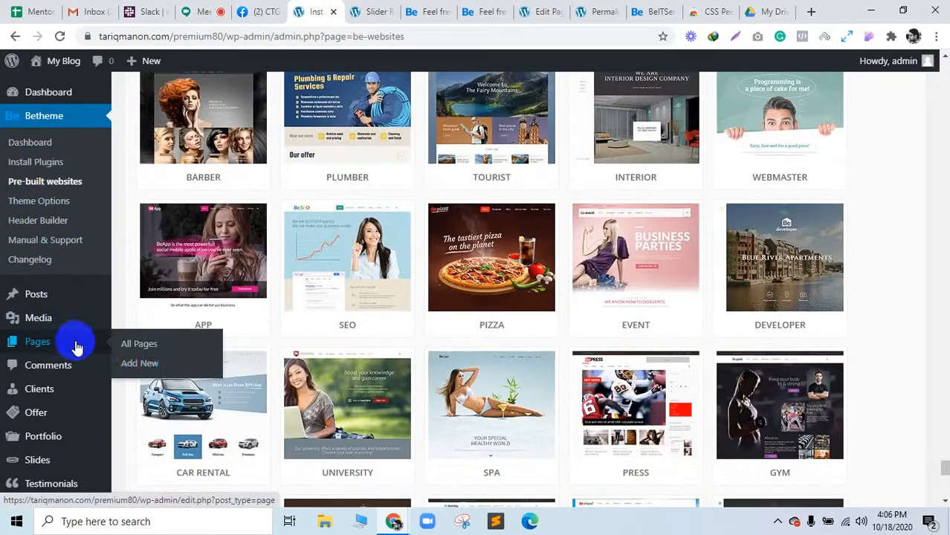
middle_click(140, 362)
click(360, 11)
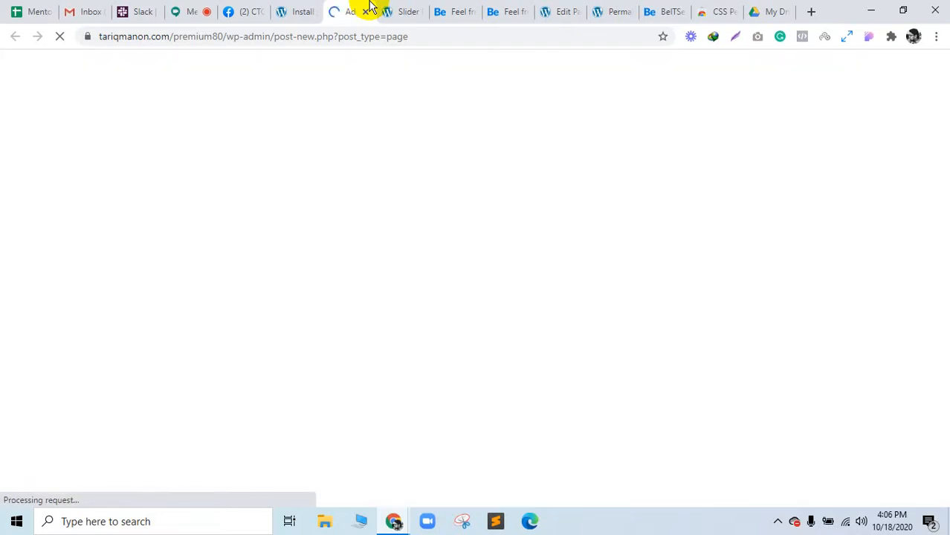
Scroll the pre-built websites page, open the site's home page and reorder its tab
click(294, 9)
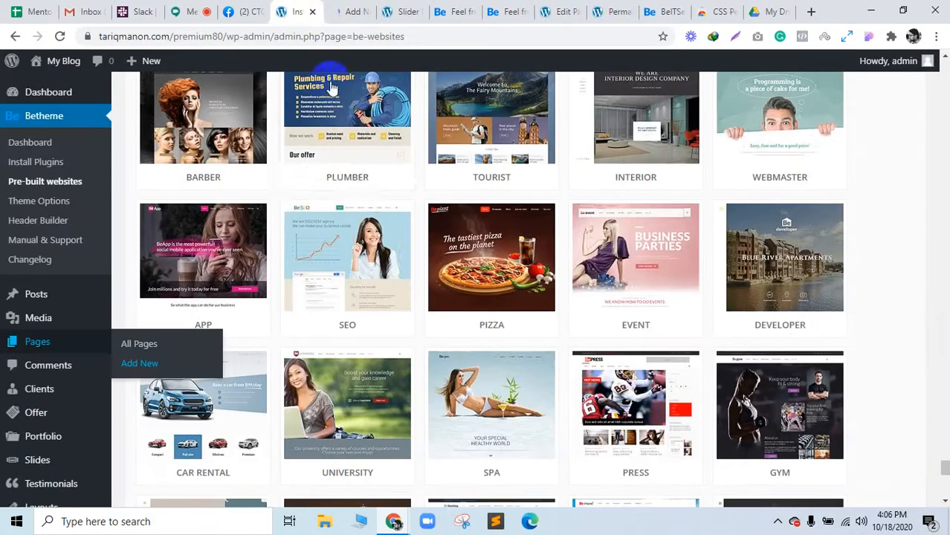
scroll(424, 265, up, 4)
scroll(424, 265, up, 20)
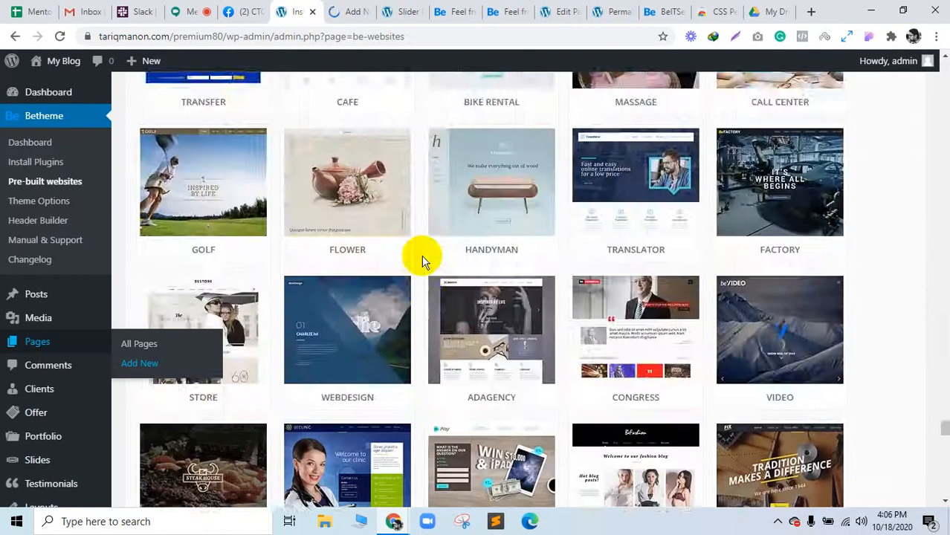
scroll(424, 258, up, 15)
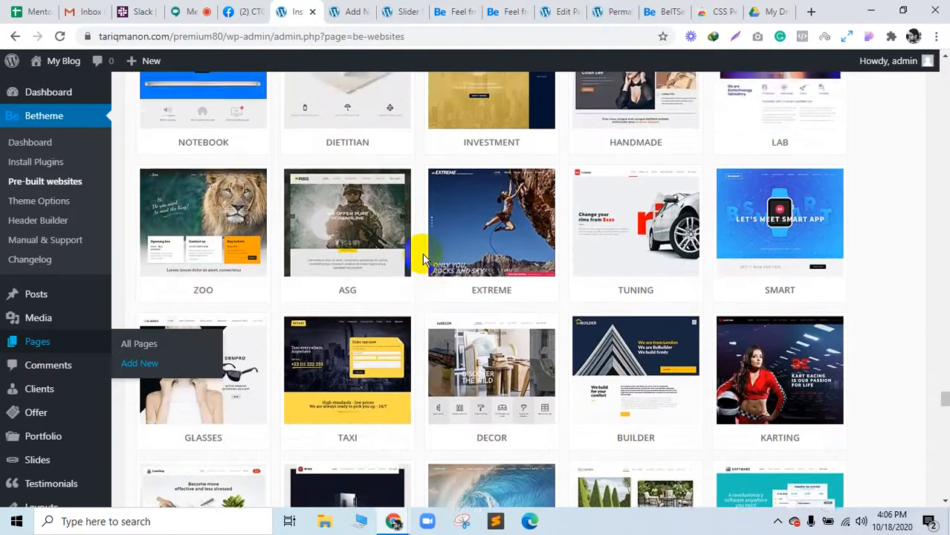
scroll(423, 252, up, 15)
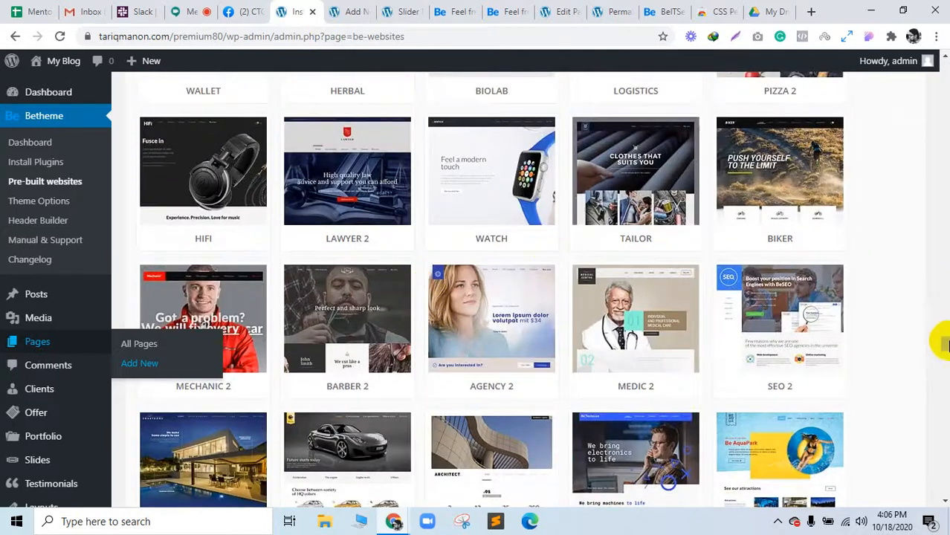
drag(943, 342, 941, 29)
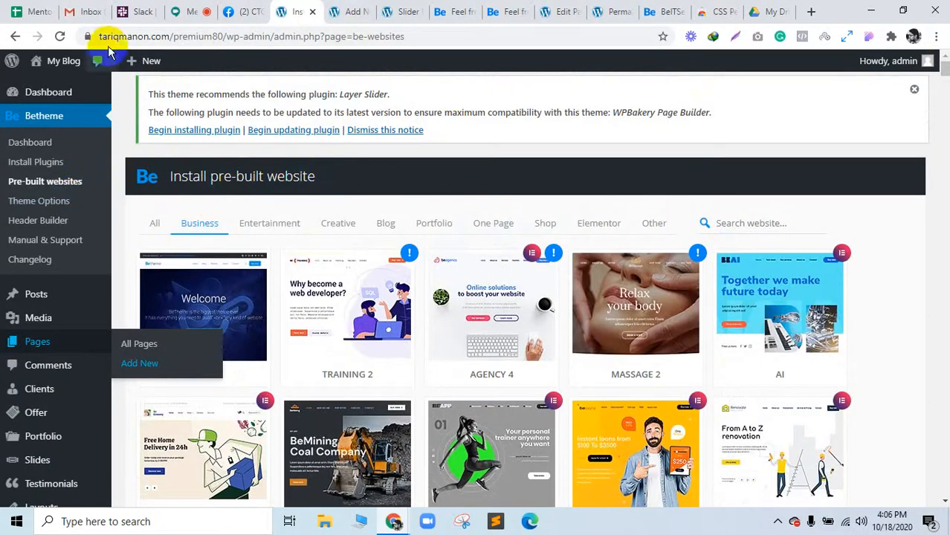
click(453, 9)
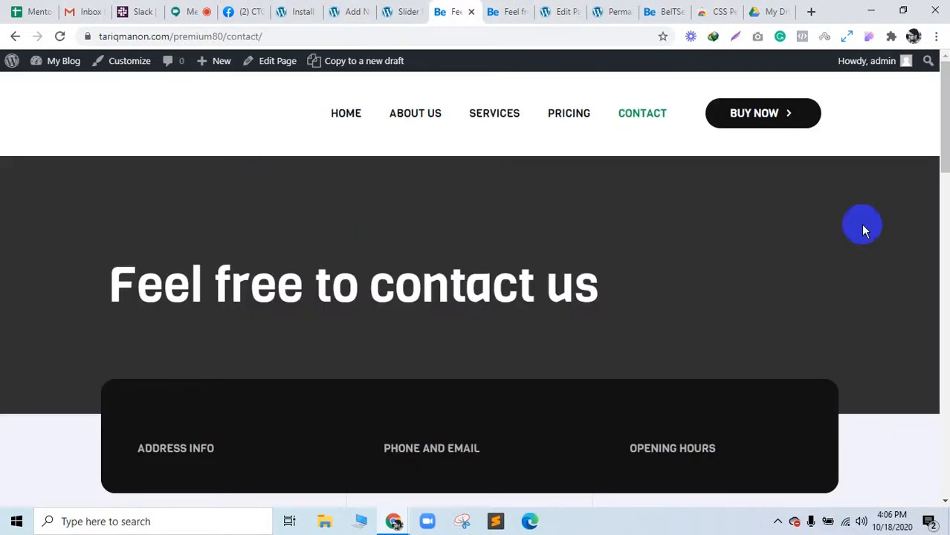
click(342, 119)
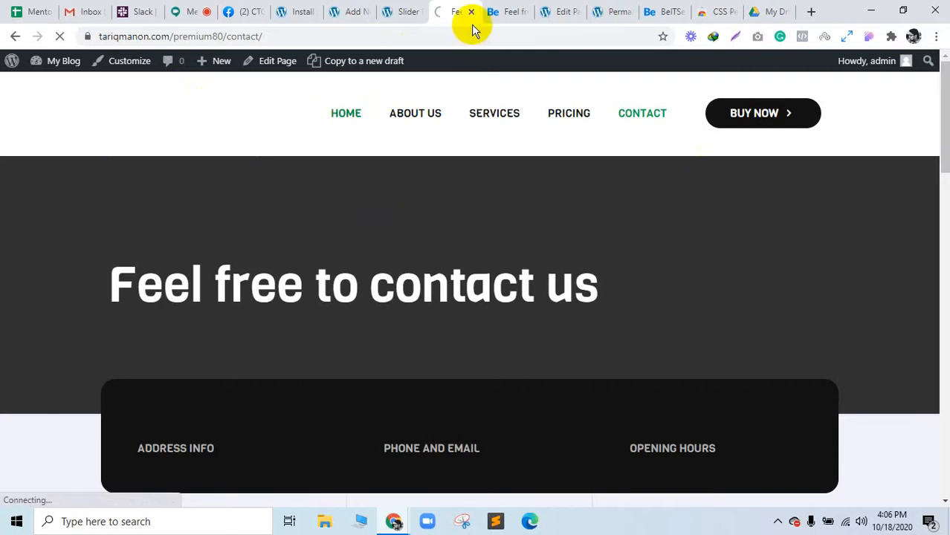
drag(467, 11, 311, 7)
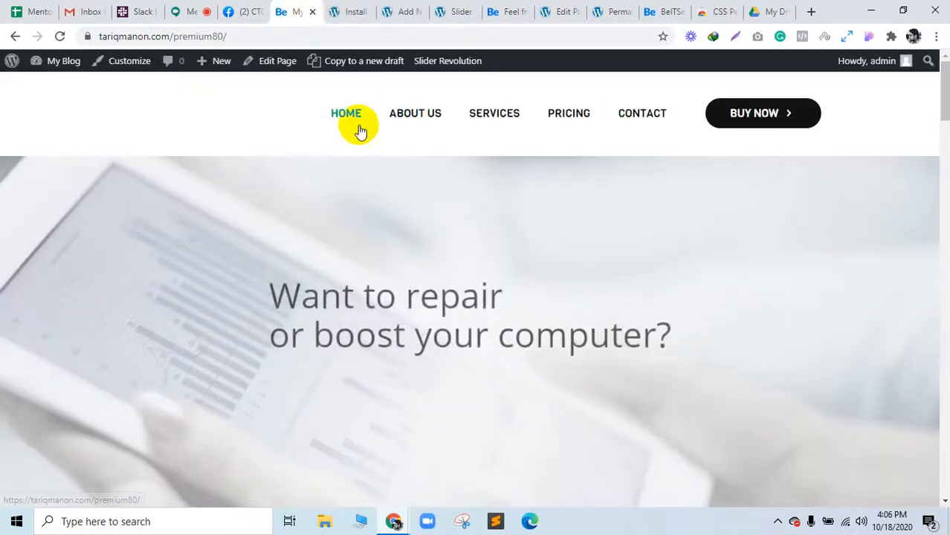
mouse_move(935, 106)
mouse_down()
mouse_move(929, 488)
mouse_move(939, 122)
mouse_up()
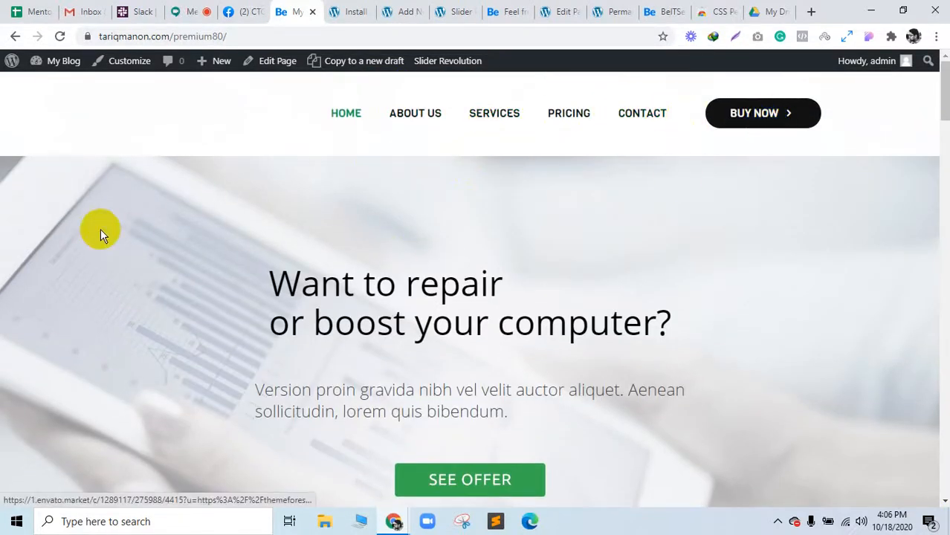
Glance at the Meet presentation, then bring up the blank Add New page editor
click(333, 10)
click(187, 9)
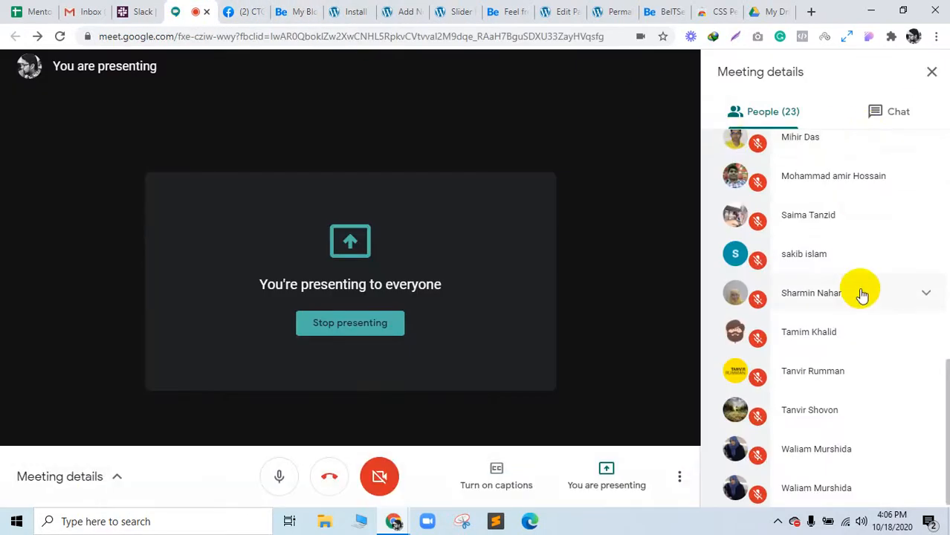
scroll(862, 295, up, 5)
click(361, 7)
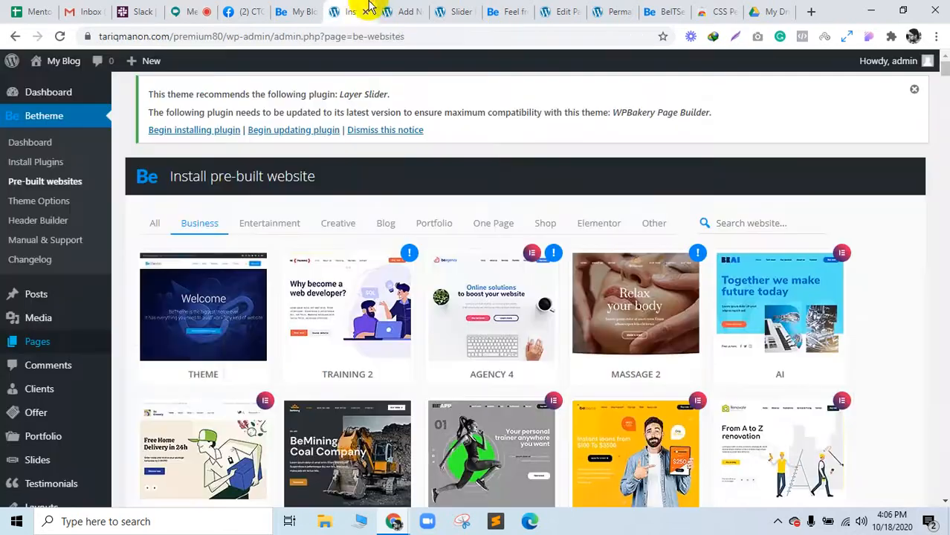
click(401, 8)
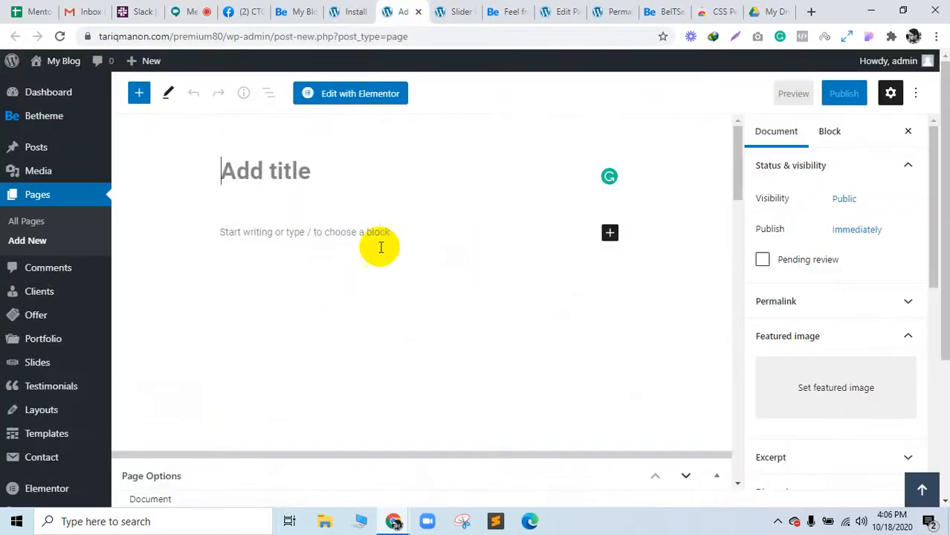
Title the new page 'Webinar', correcting the 'Webnair' typo, and publish it
click(306, 9)
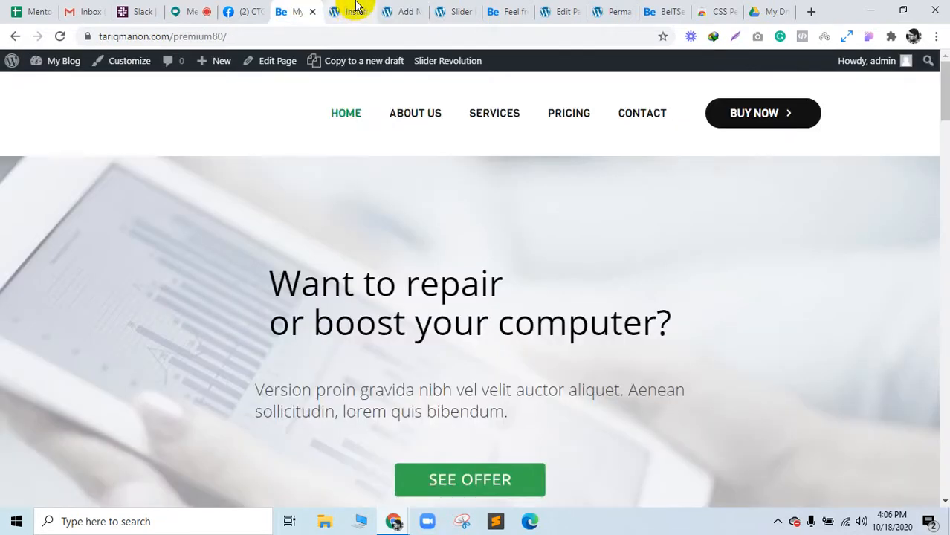
click(409, 9)
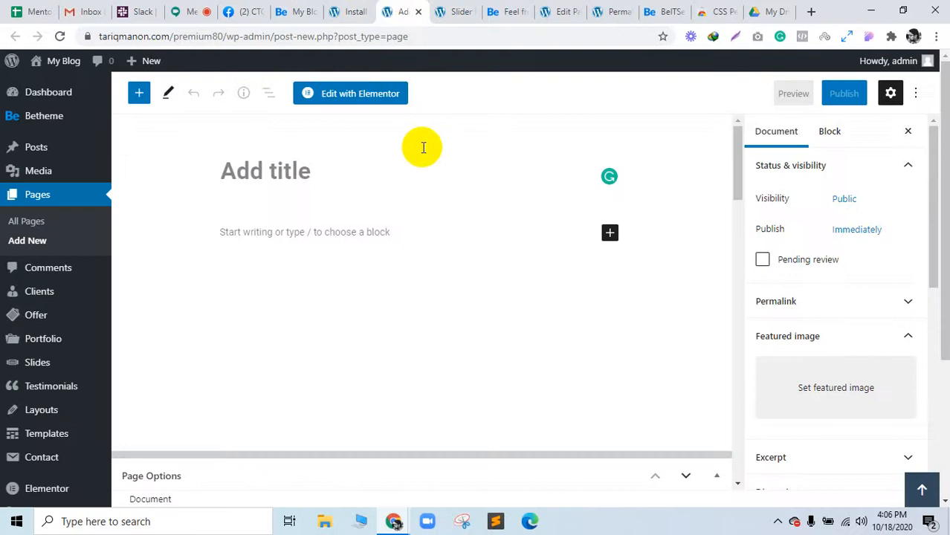
text(Webnair)
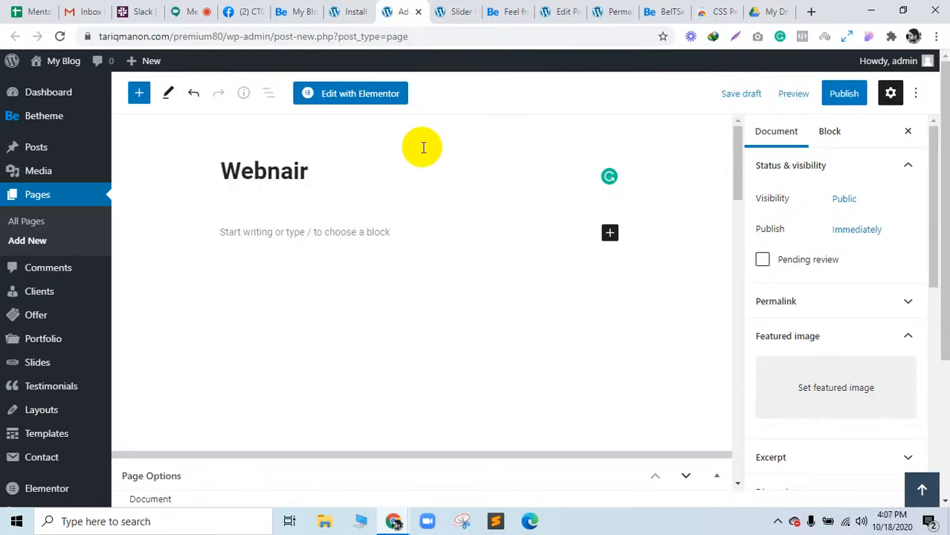
click(845, 94)
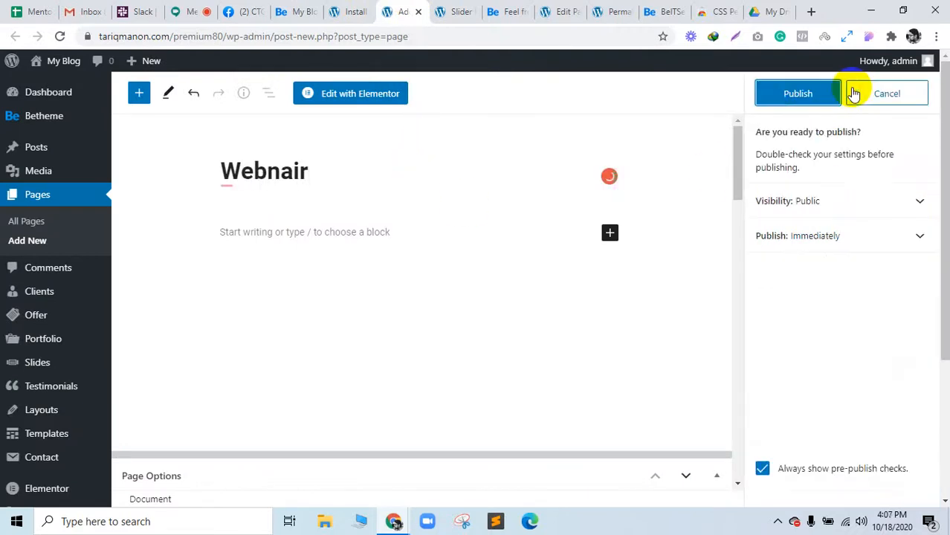
click(829, 99)
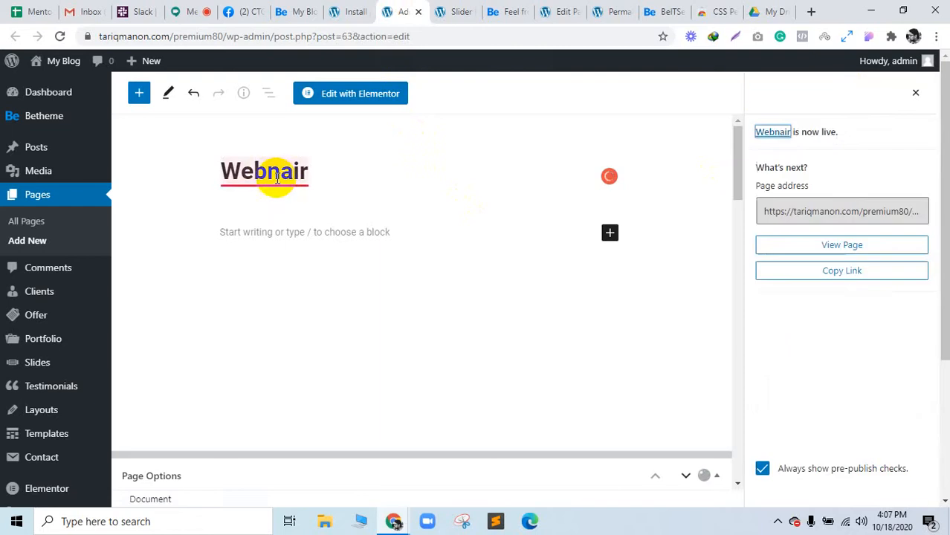
mouse_move(276, 179)
click(276, 202)
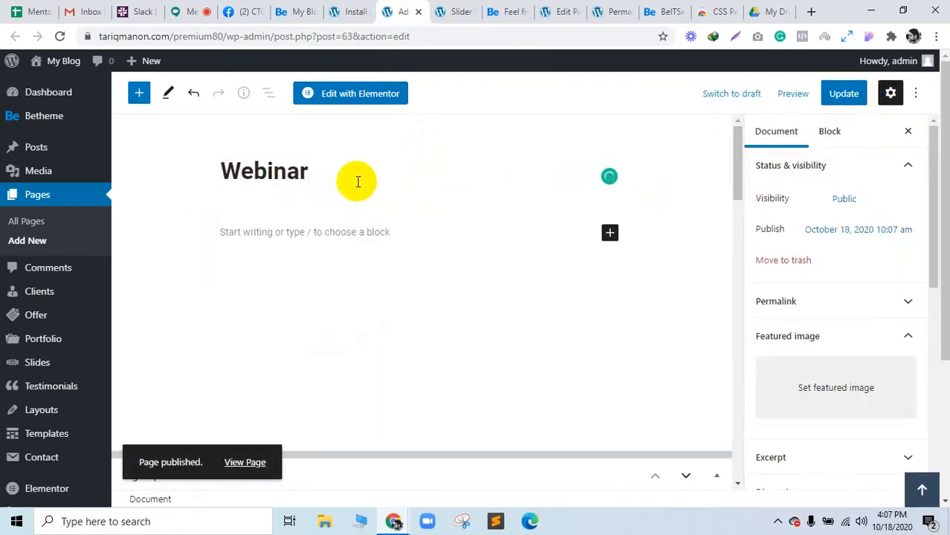
click(854, 94)
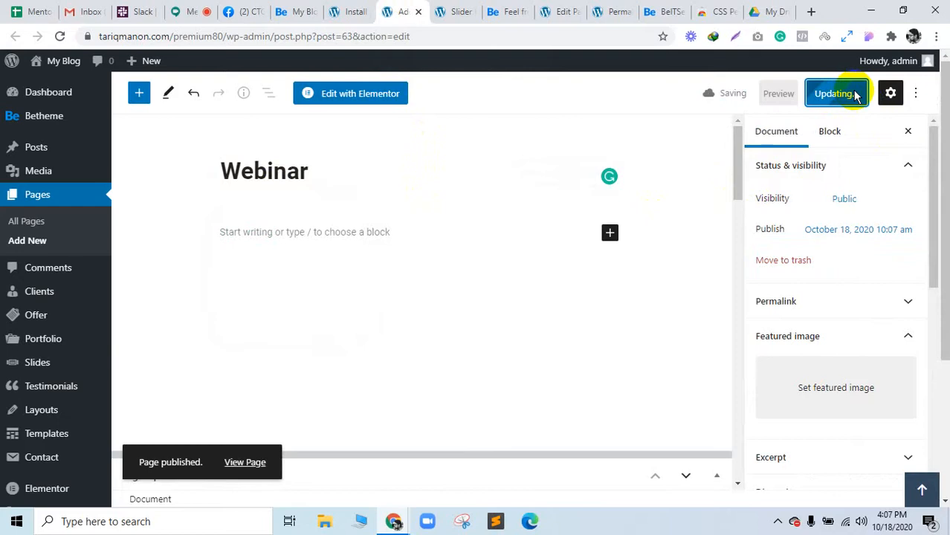
Set the page template to Elementor Full Width, update, and open the page in Elementor
scroll(920, 324, down, 4)
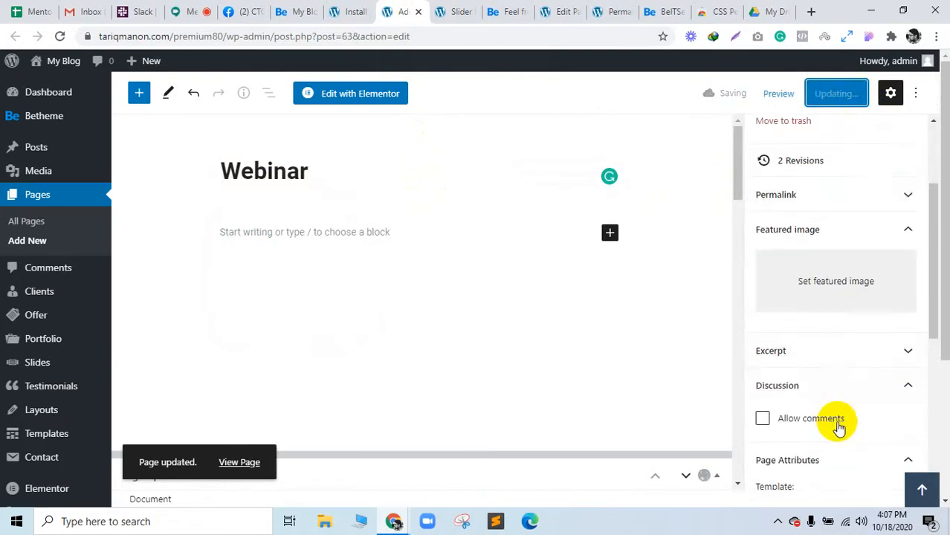
click(814, 370)
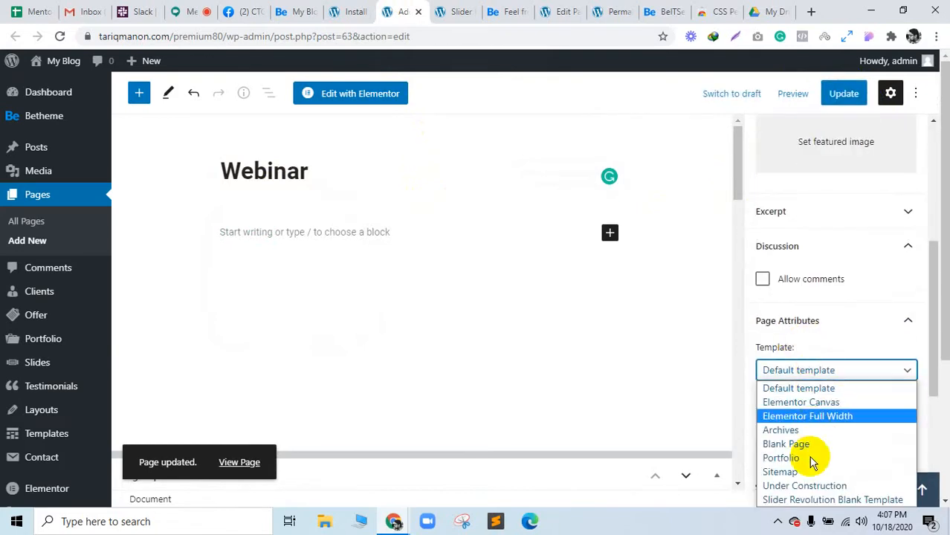
click(829, 415)
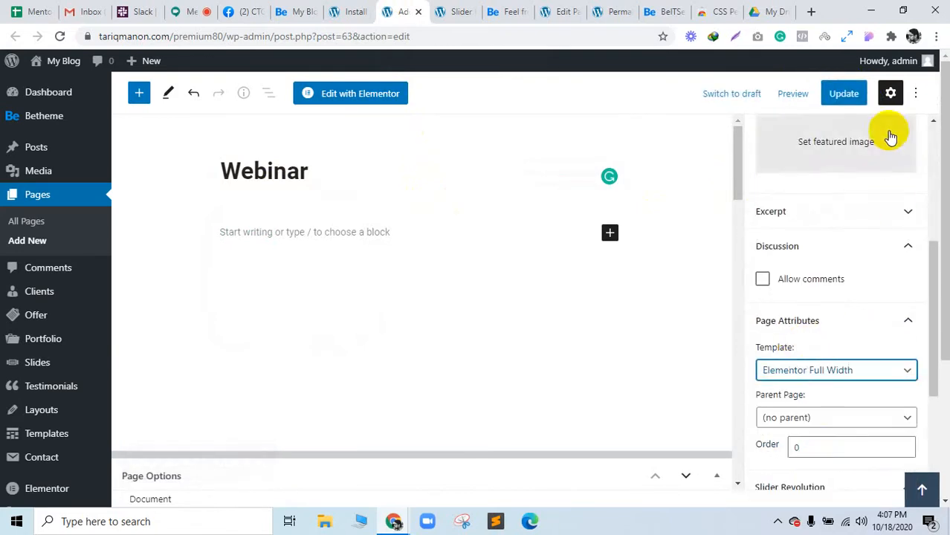
click(844, 95)
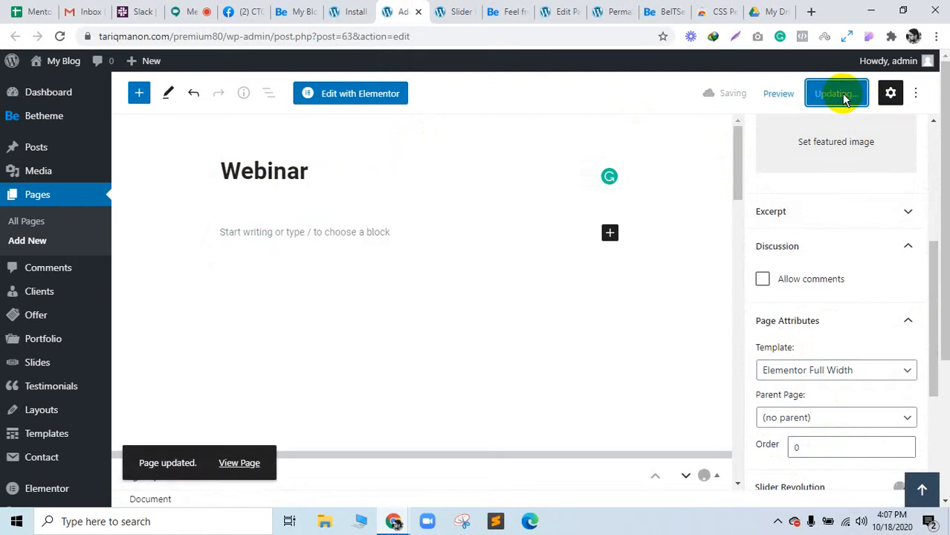
click(359, 104)
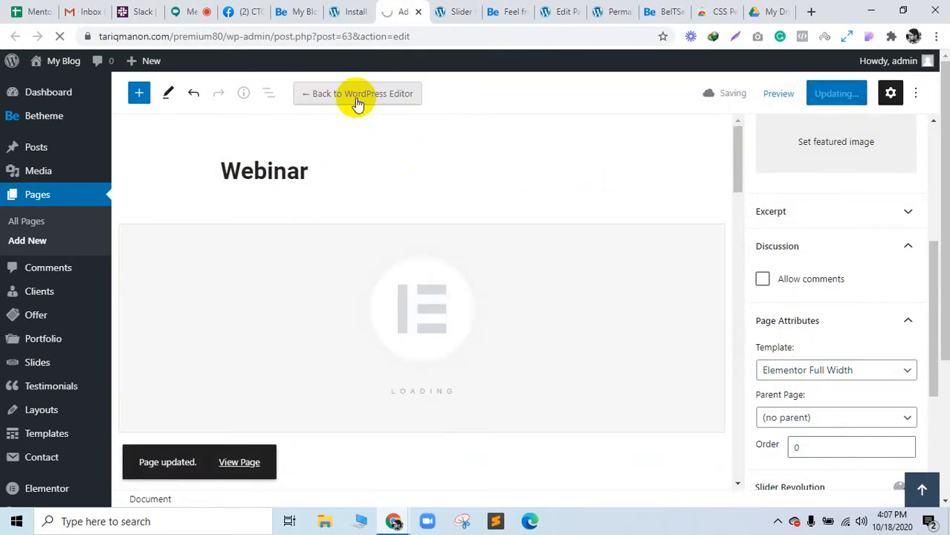
Wait for the Webinar page to load in Elementor and scroll through it
click(345, 11)
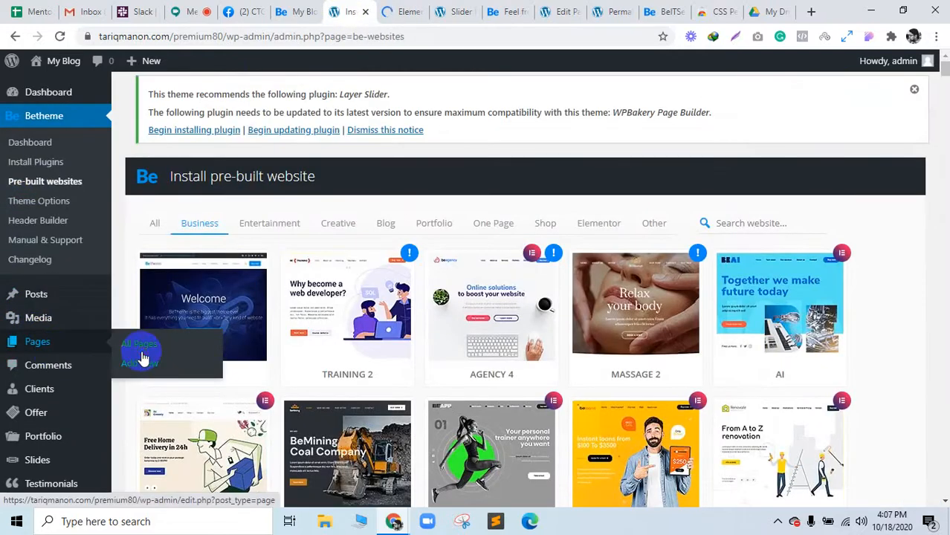
click(410, 10)
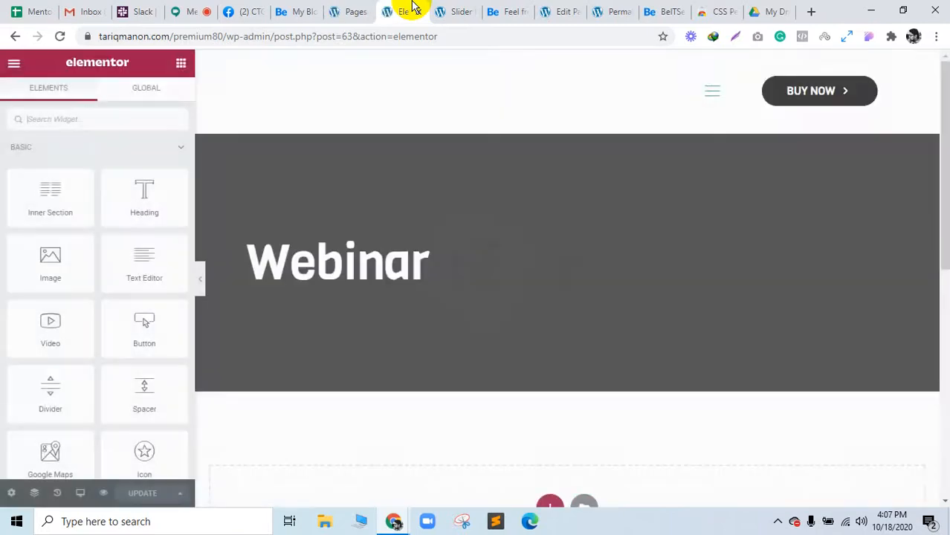
scroll(507, 368, down, 6)
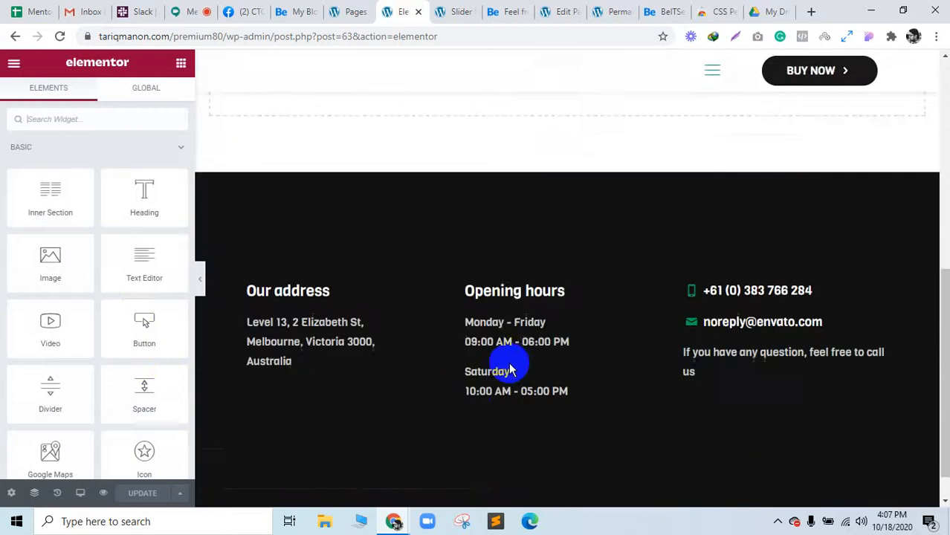
scroll(509, 365, up, 6)
scroll(509, 365, down, 3)
scroll(545, 186, down, 2)
scroll(388, 236, up, 5)
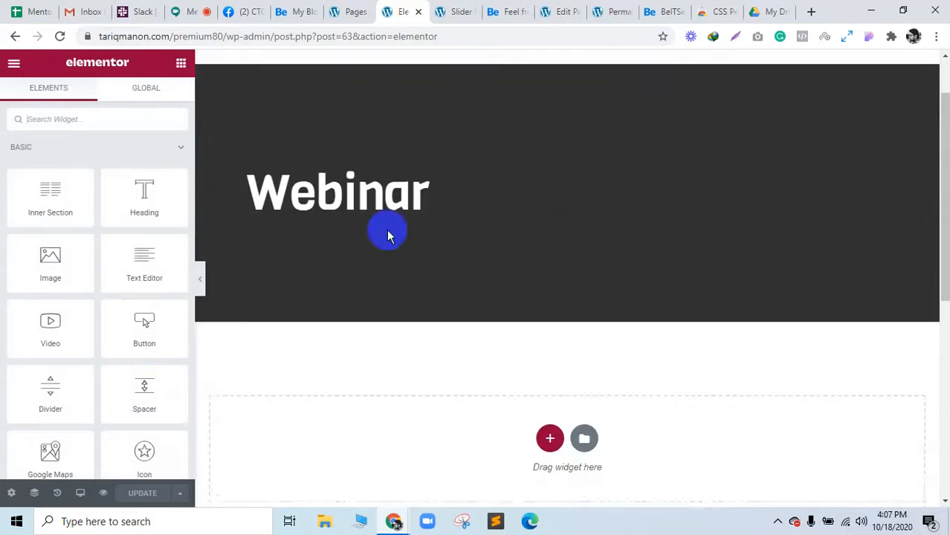
scroll(571, 391, down, 5)
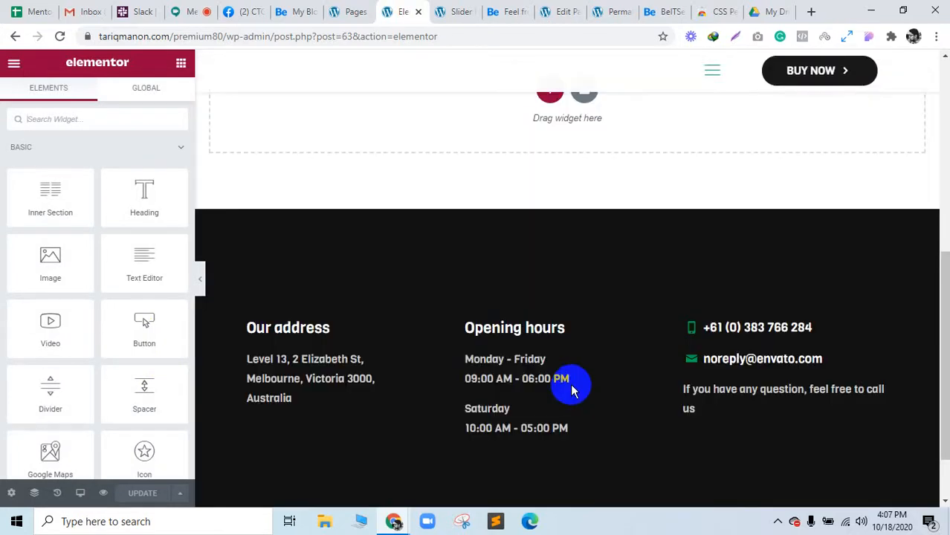
scroll(519, 292, up, 4)
scroll(413, 215, up, 2)
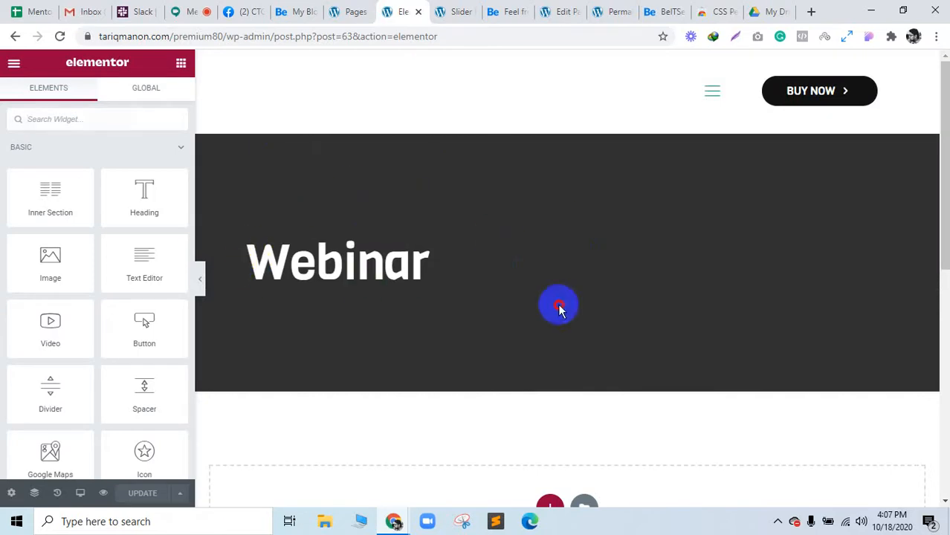
Preview with the panel hidden, restore the panel, and scroll to the empty section
click(200, 281)
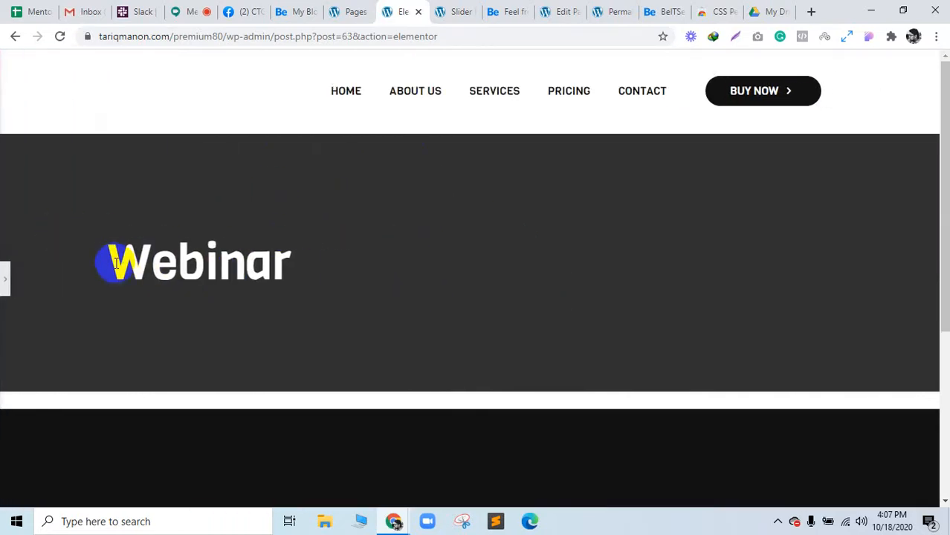
drag(117, 262, 313, 273)
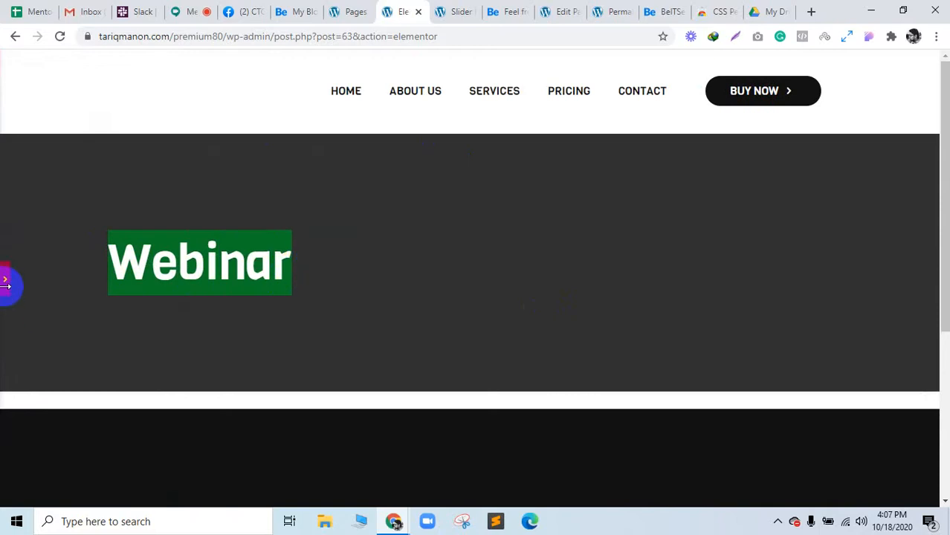
click(6, 282)
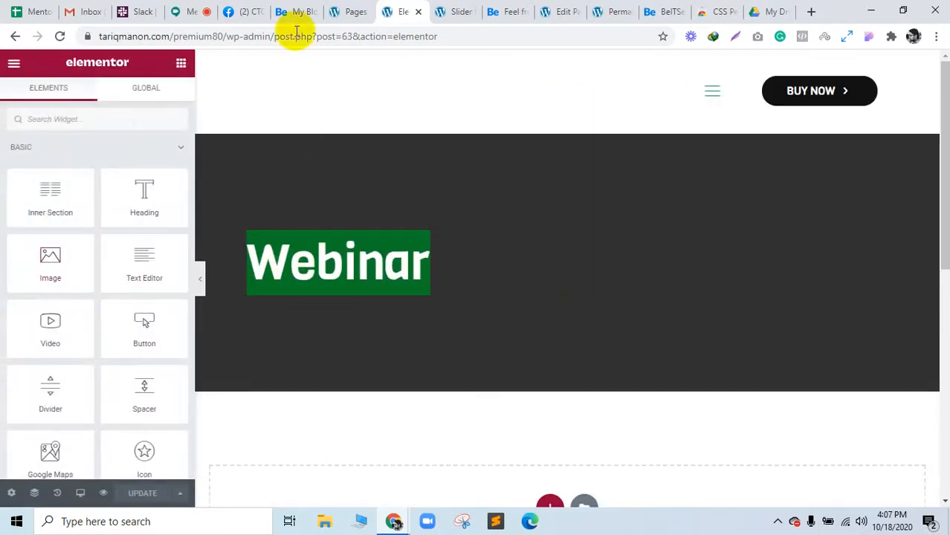
click(363, 7)
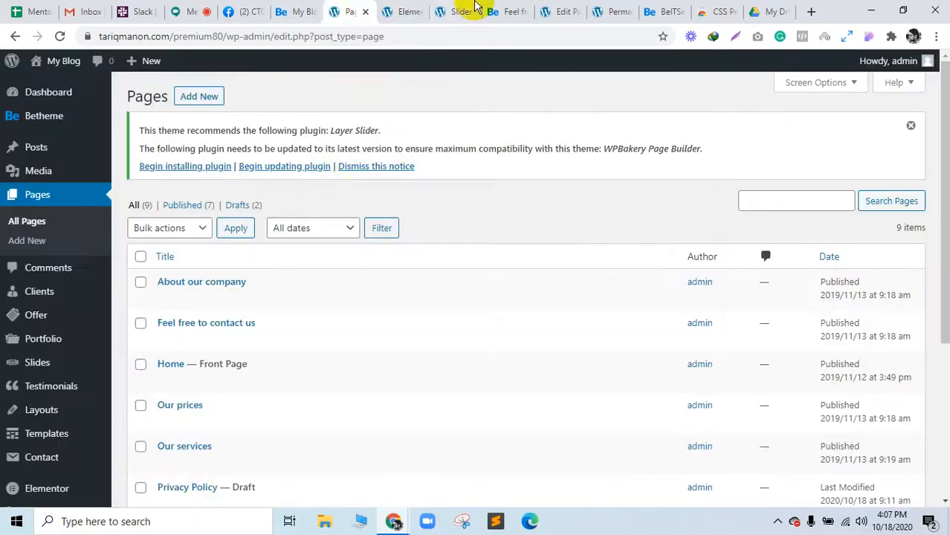
click(420, 6)
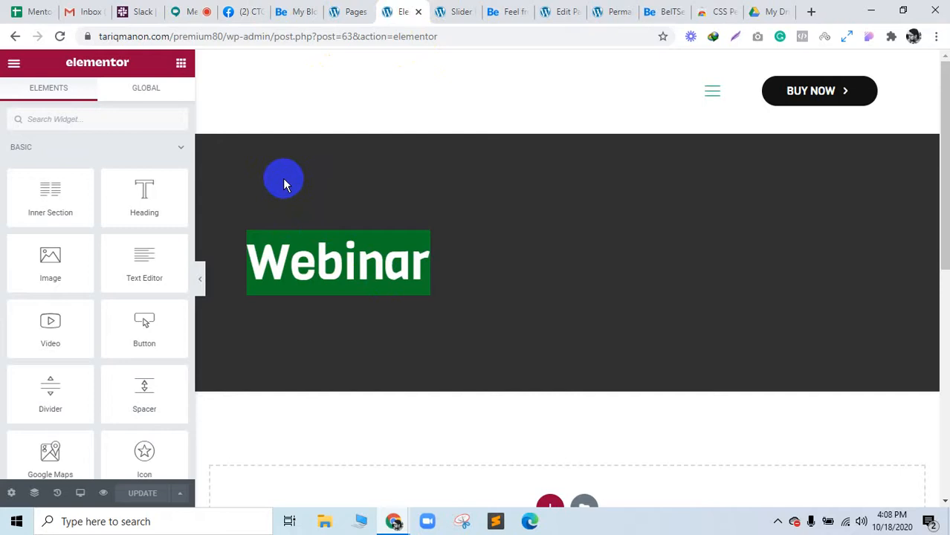
click(518, 352)
scroll(520, 357, down, 4)
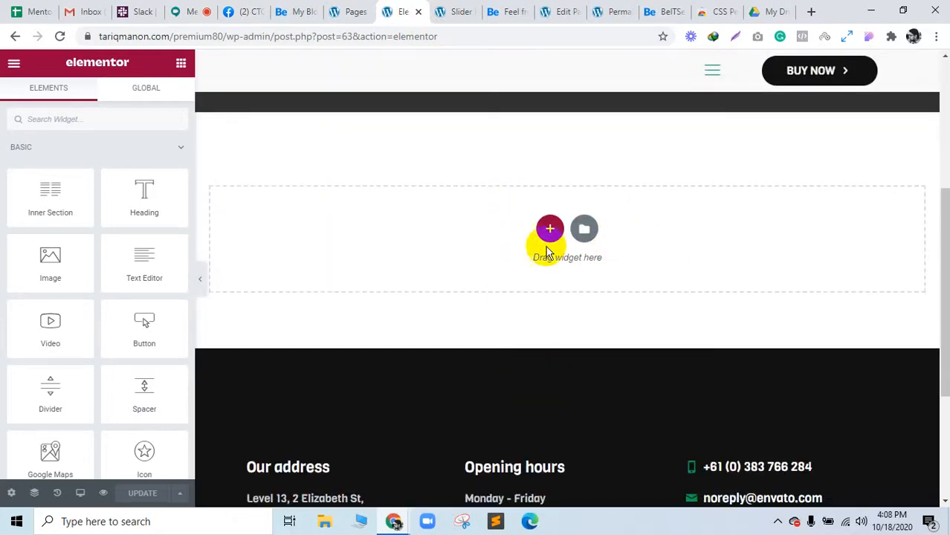
Open the Elementor template library and try searching 'web' before clearing the search
click(584, 232)
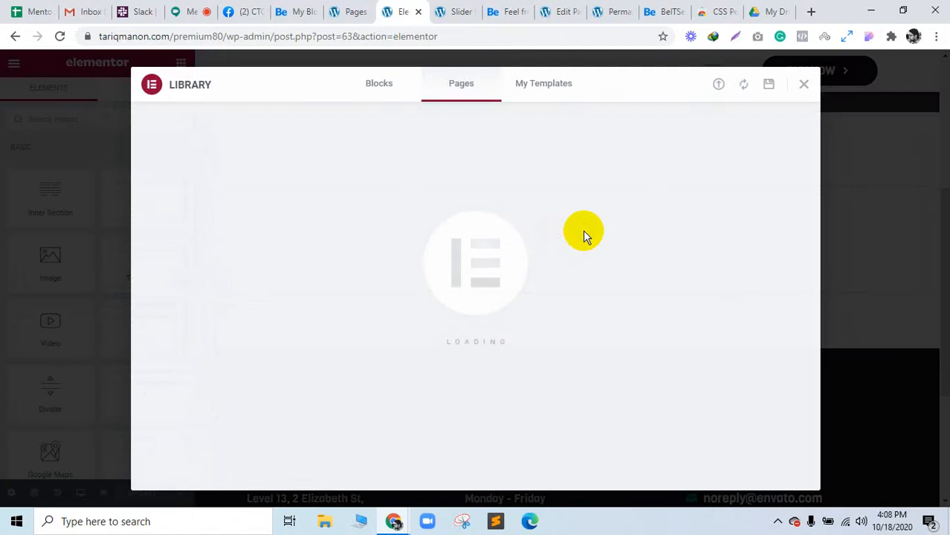
scroll(586, 238, down, 15)
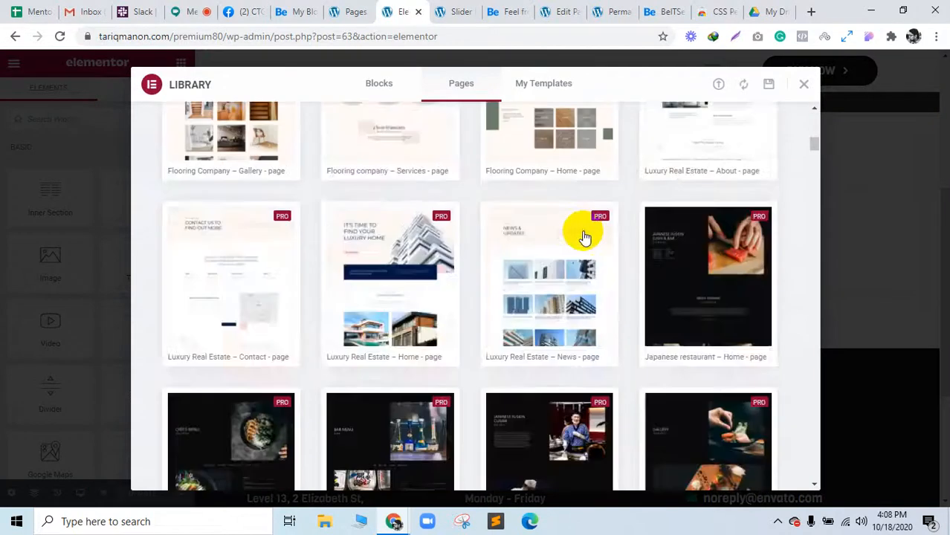
scroll(585, 240, down, 17)
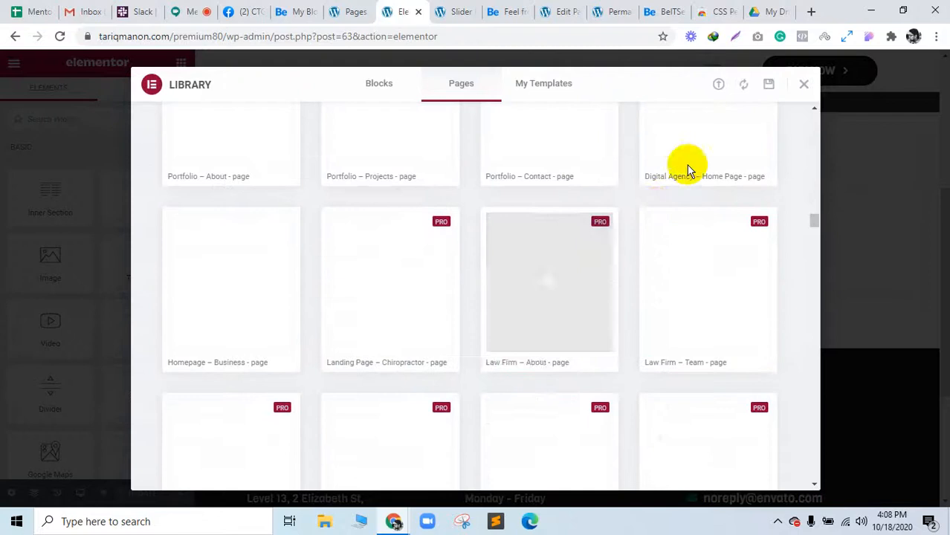
scroll(688, 167, up, 17)
scroll(688, 170, up, 20)
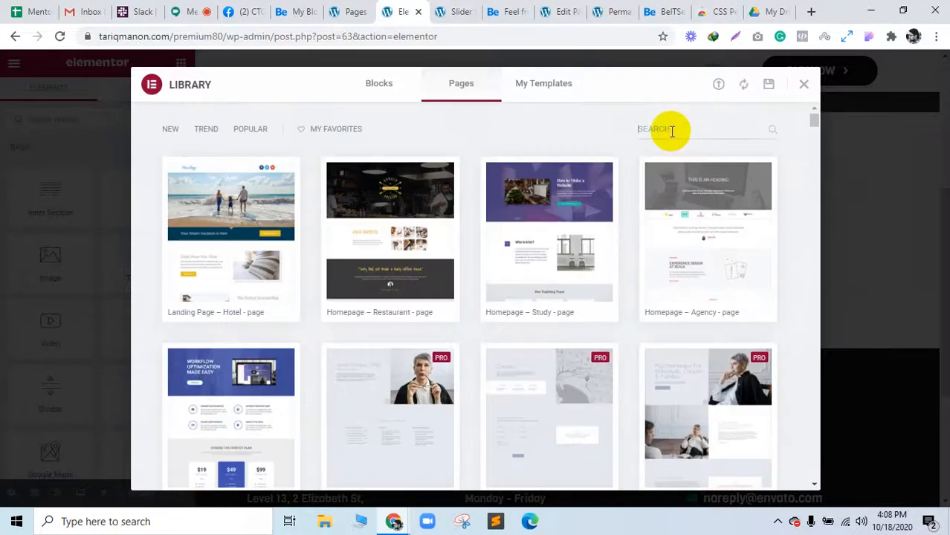
text(web)
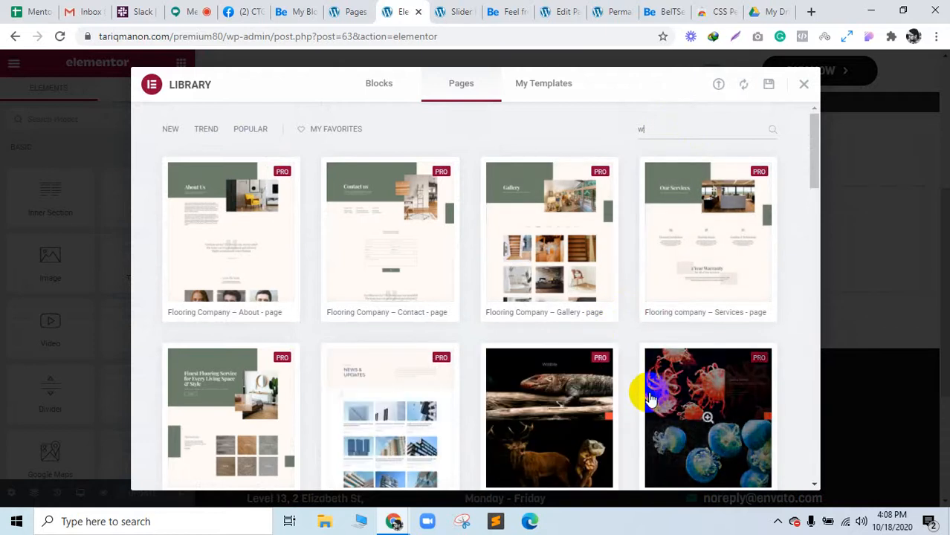
key(BackSpace)
key(BackSpace)
key(BackSpace)
Browse the Pages templates and preview the Conference 1 landing page before going back
drag(814, 121, 789, 476)
scroll(691, 416, up, 3)
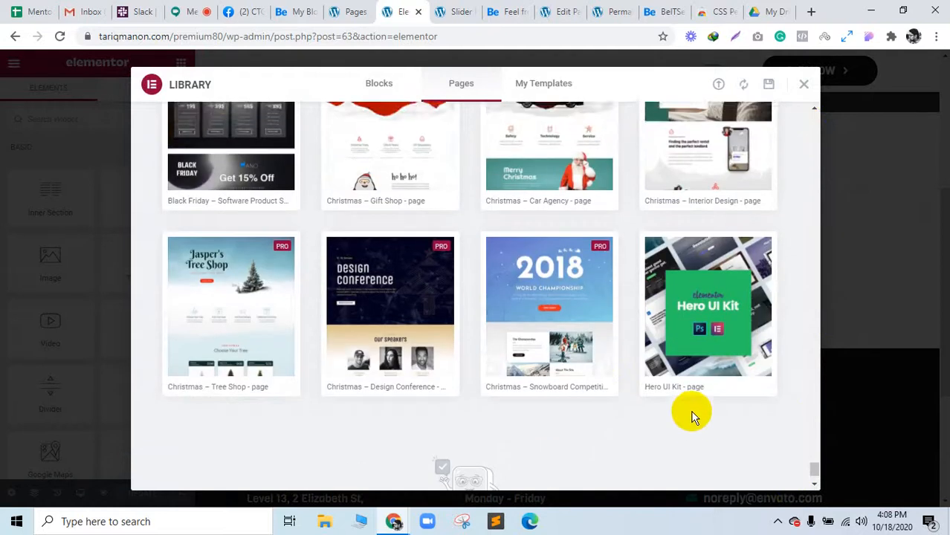
scroll(616, 394, up, 4)
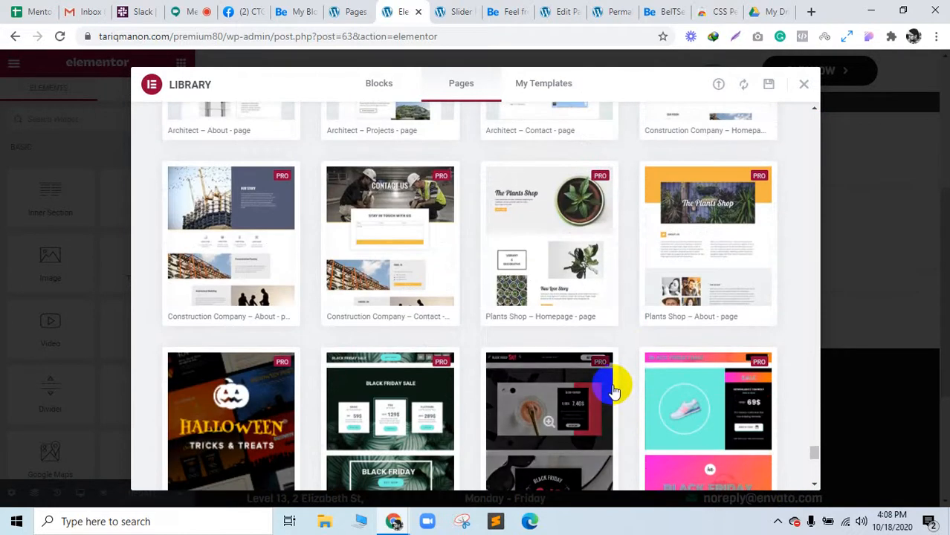
scroll(614, 392, up, 2)
scroll(614, 392, up, 4)
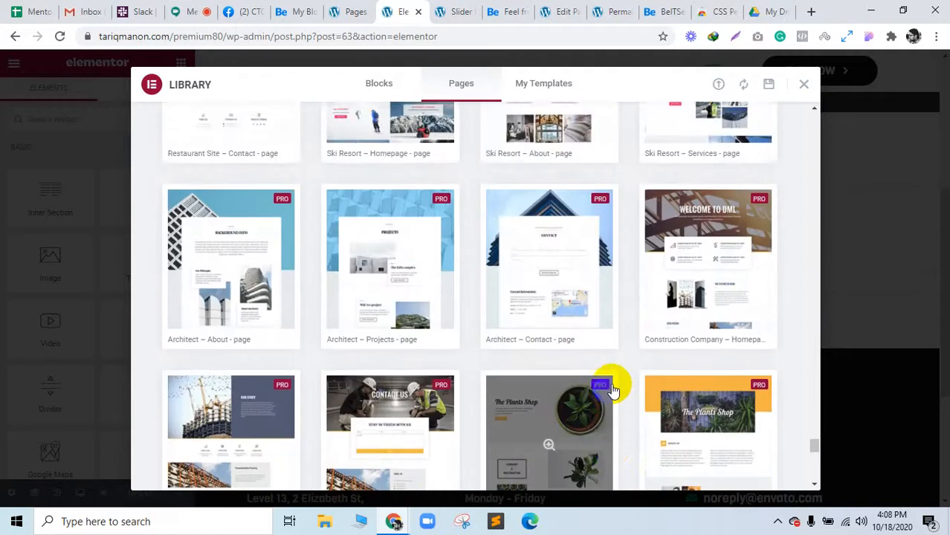
scroll(614, 387, up, 2)
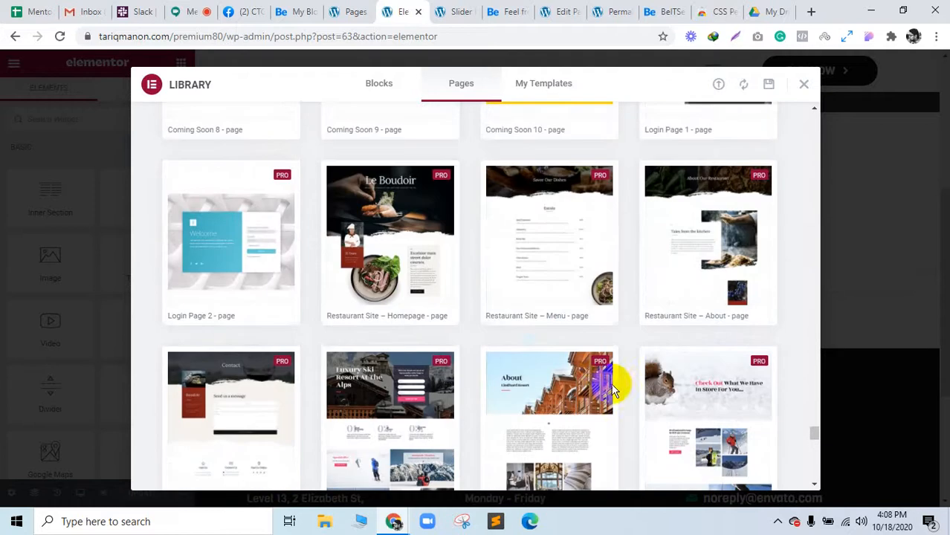
scroll(435, 297, up, 3)
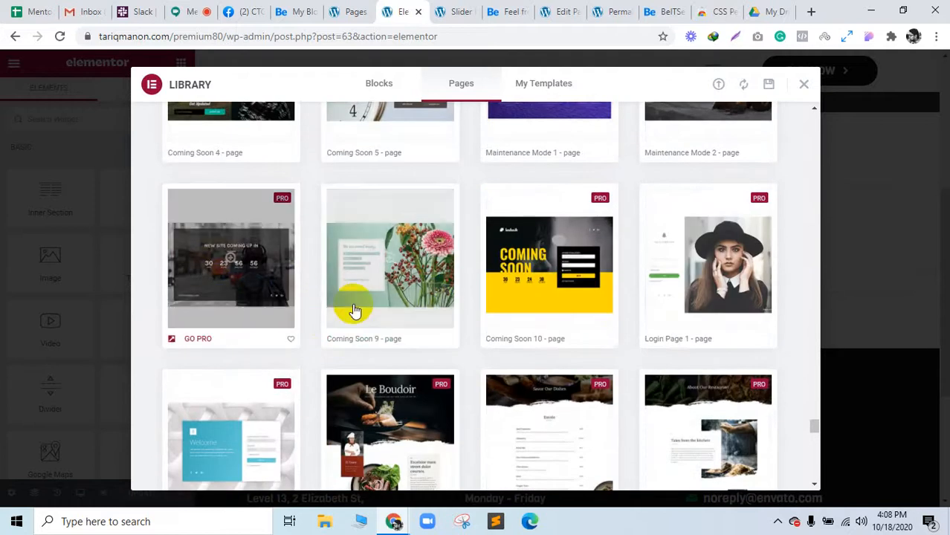
scroll(625, 339, up, 2)
scroll(630, 338, up, 3)
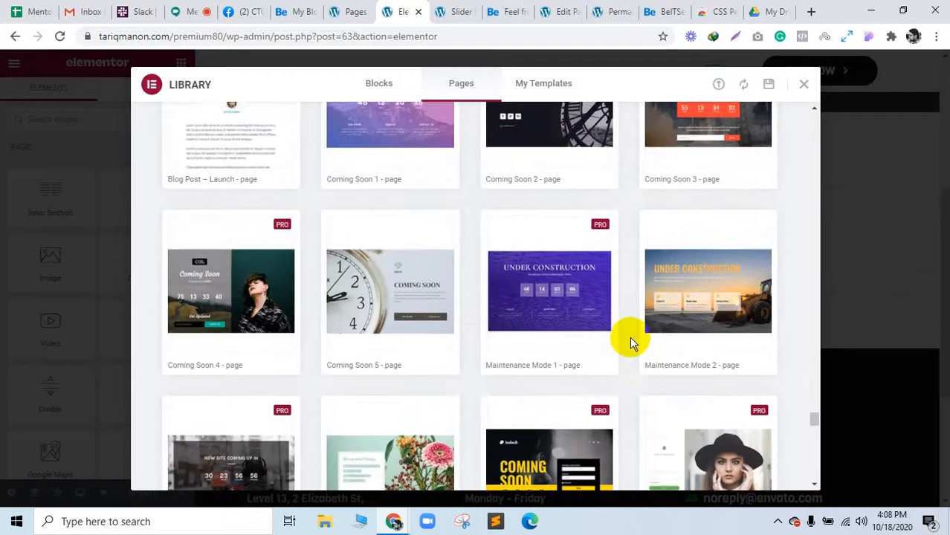
scroll(441, 271, up, 2)
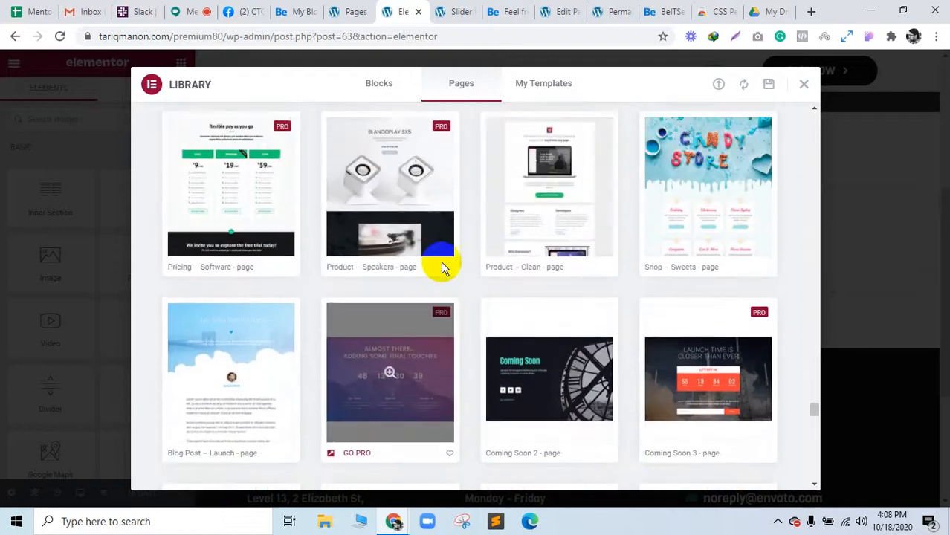
scroll(613, 239, up, 3)
scroll(608, 238, up, 2)
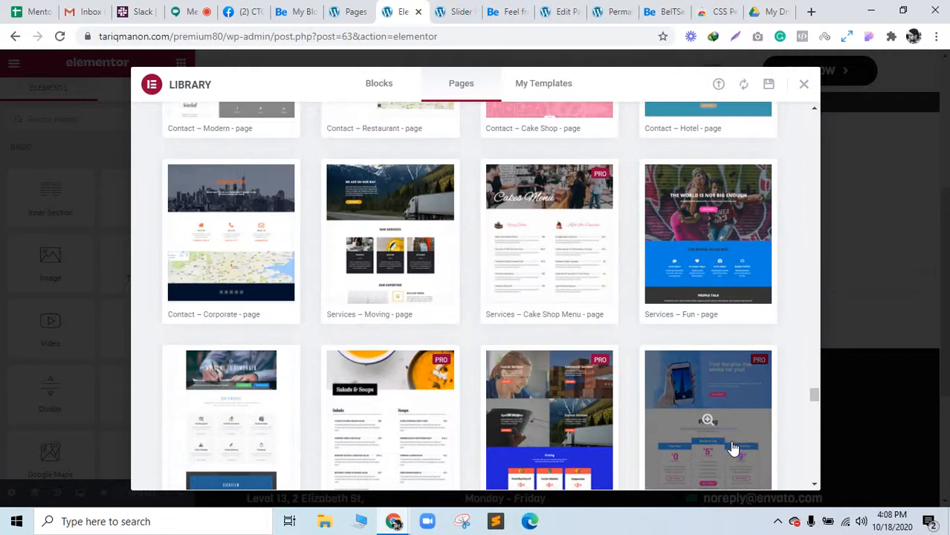
scroll(733, 448, up, 3)
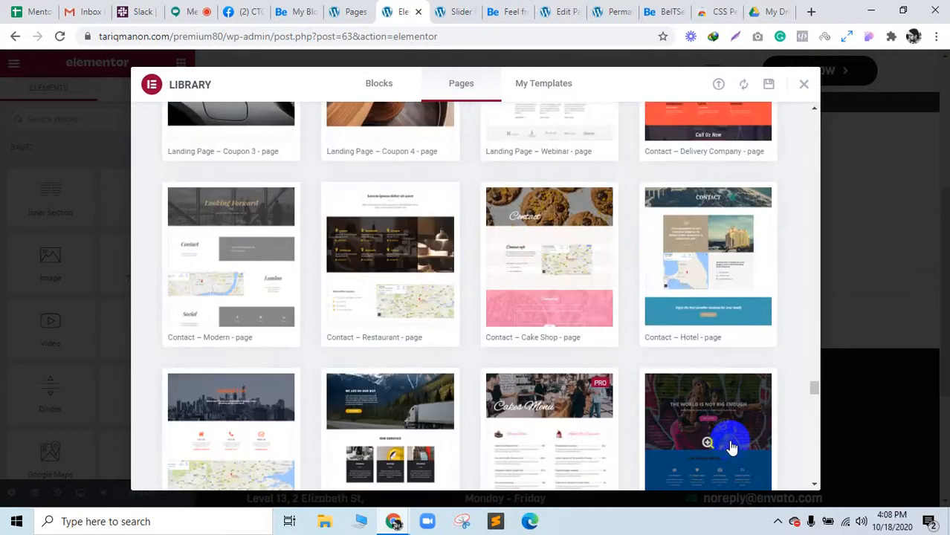
scroll(731, 444, up, 3)
scroll(729, 444, up, 5)
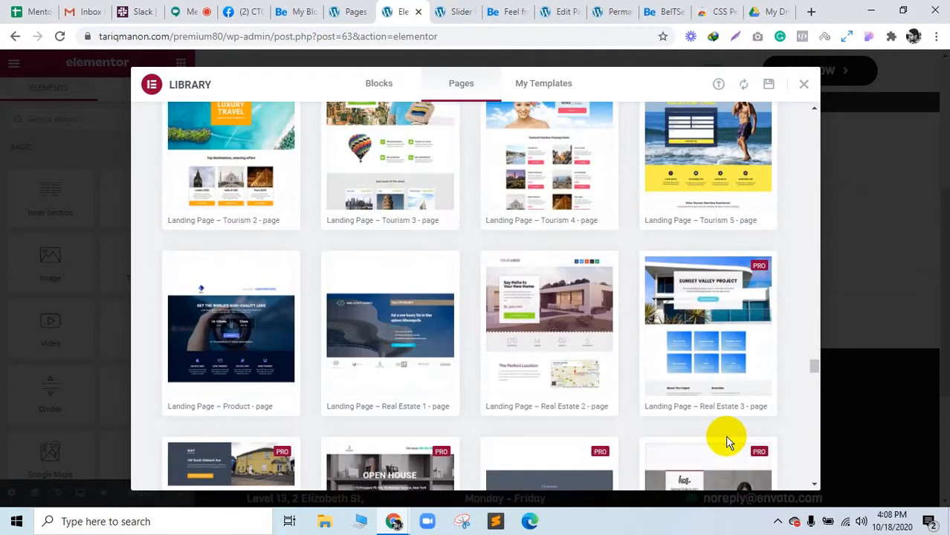
scroll(729, 443, up, 1)
scroll(729, 444, up, 5)
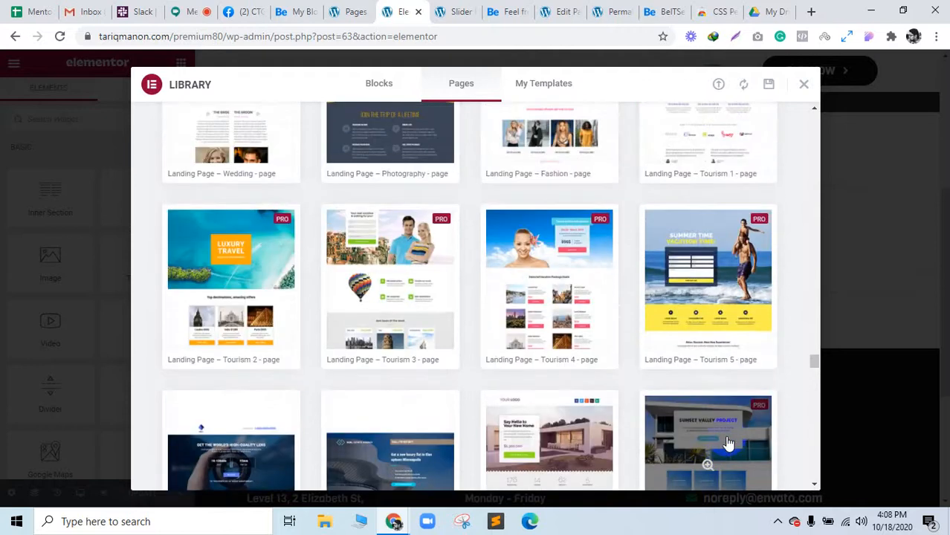
scroll(728, 444, up, 1)
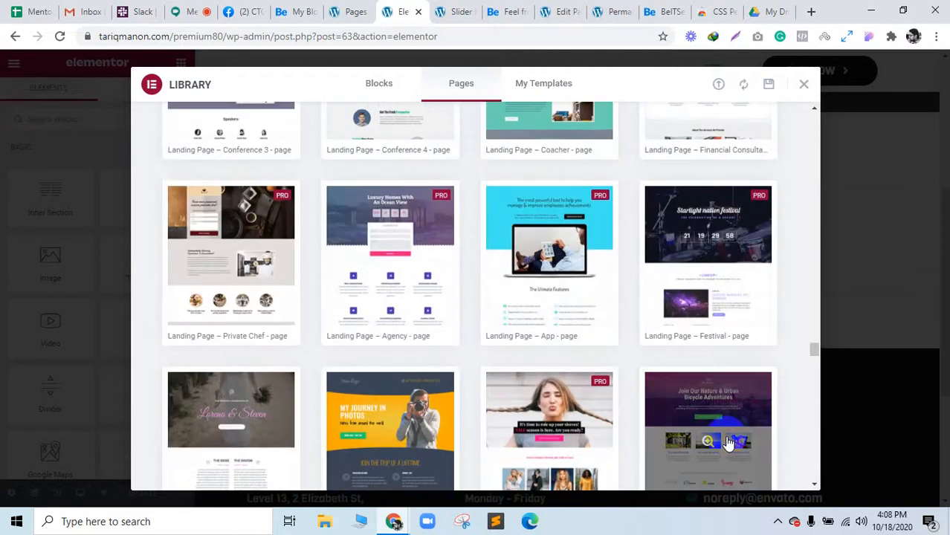
scroll(728, 443, up, 1)
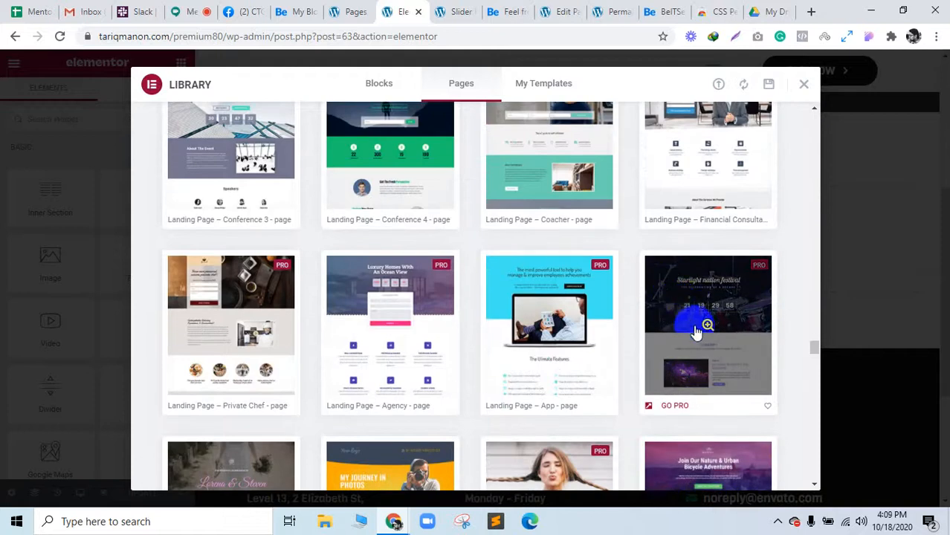
scroll(738, 365, up, 2)
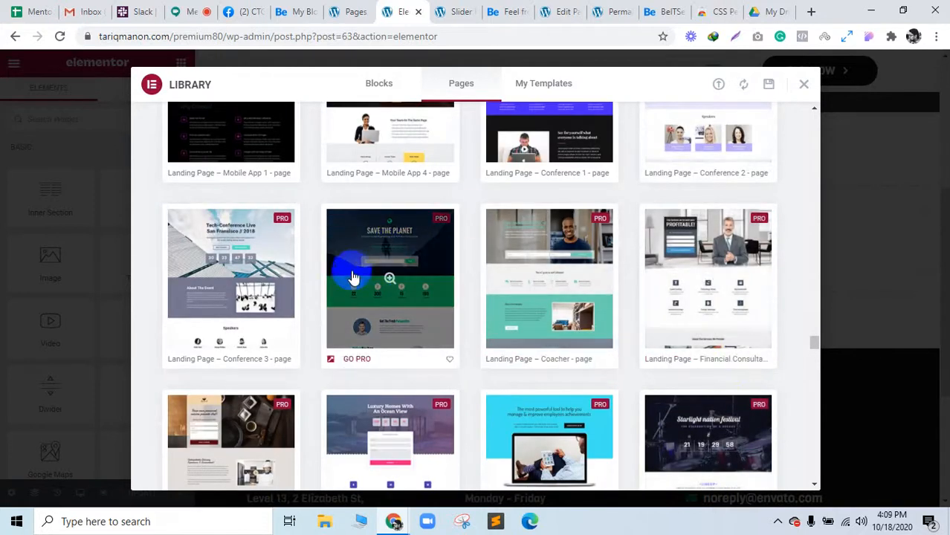
scroll(710, 339, up, 2)
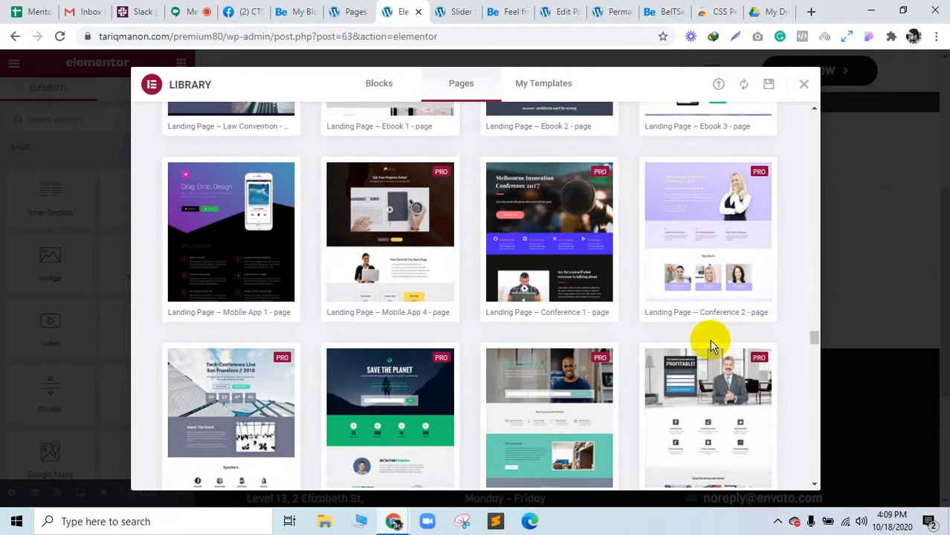
scroll(710, 346, up, 2)
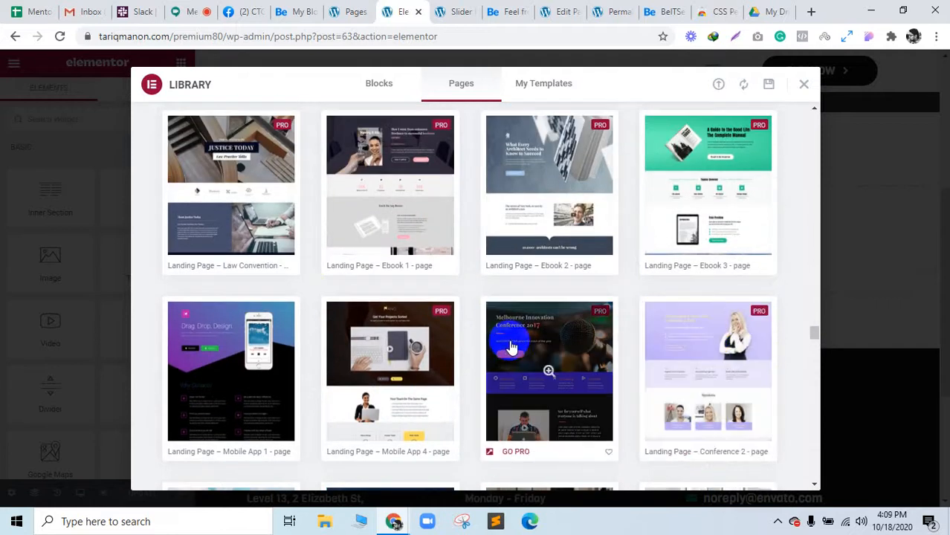
click(528, 342)
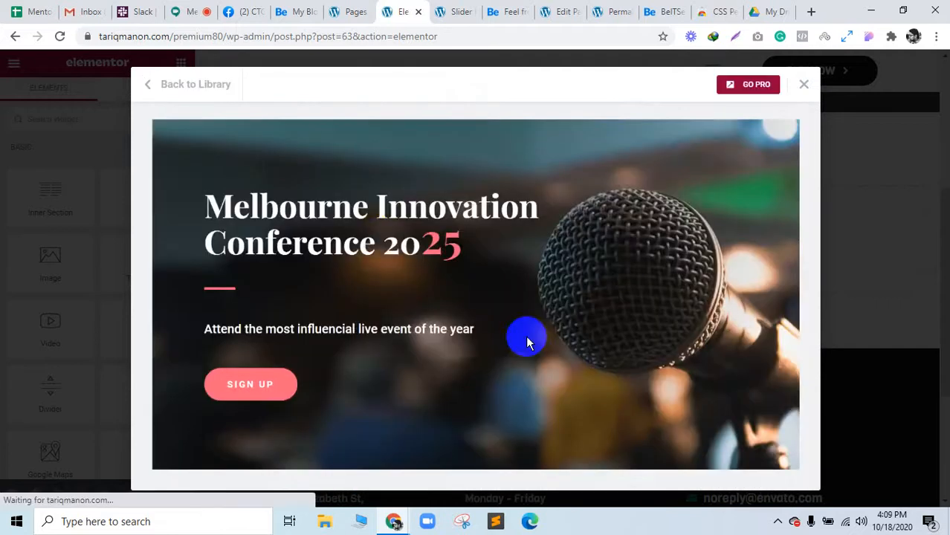
scroll(297, 219, down, 3)
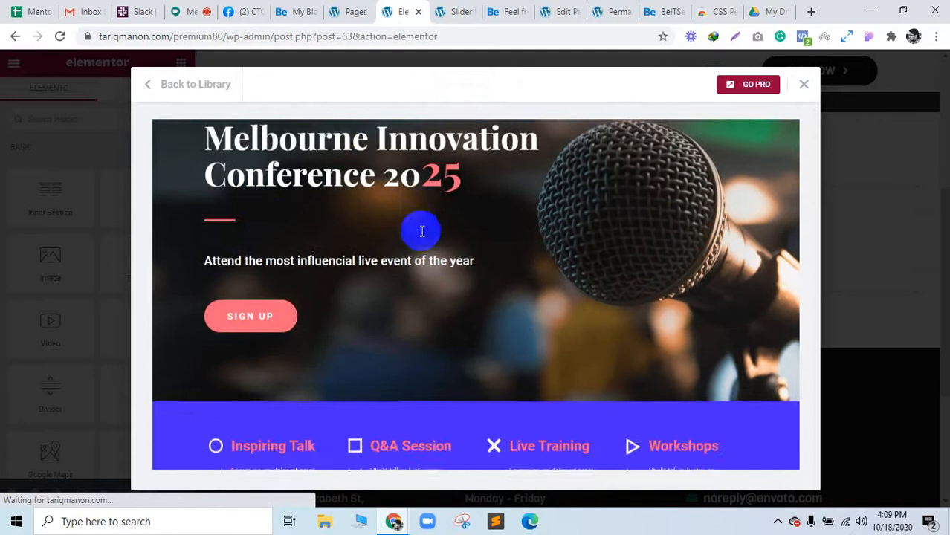
scroll(355, 298, down, 8)
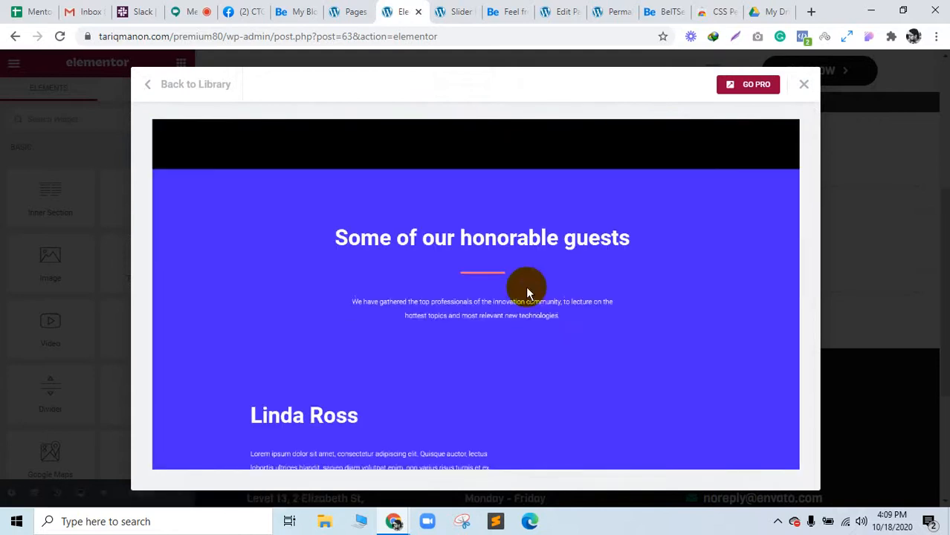
scroll(581, 277, down, 9)
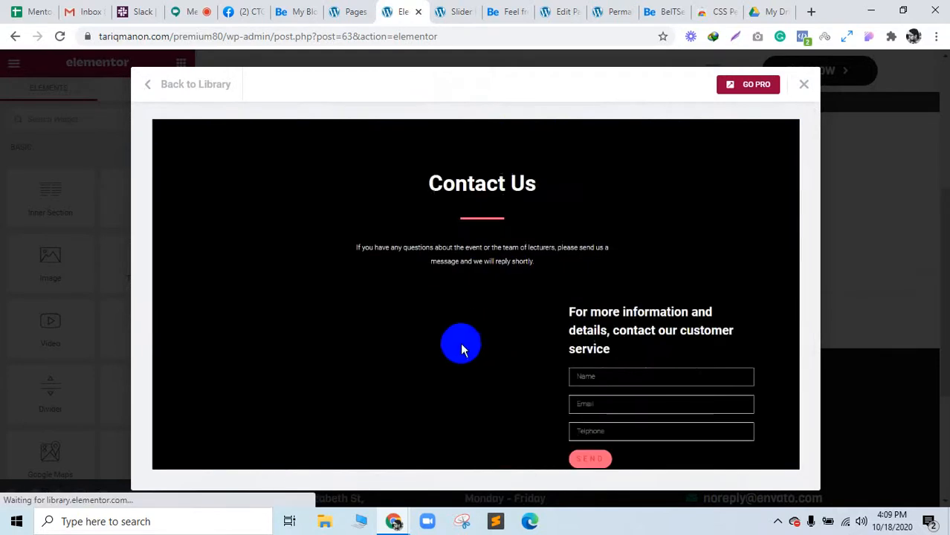
scroll(458, 343, up, 6)
scroll(463, 340, up, 11)
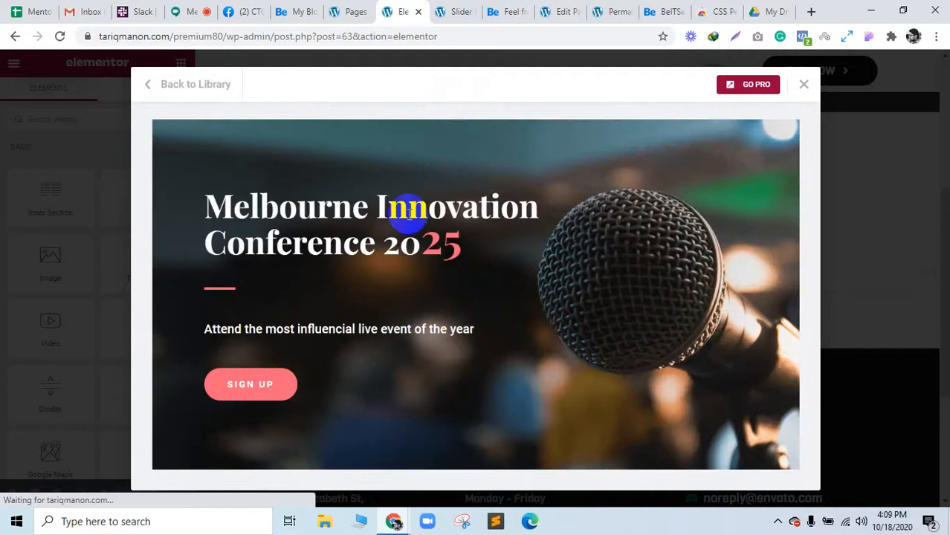
click(147, 87)
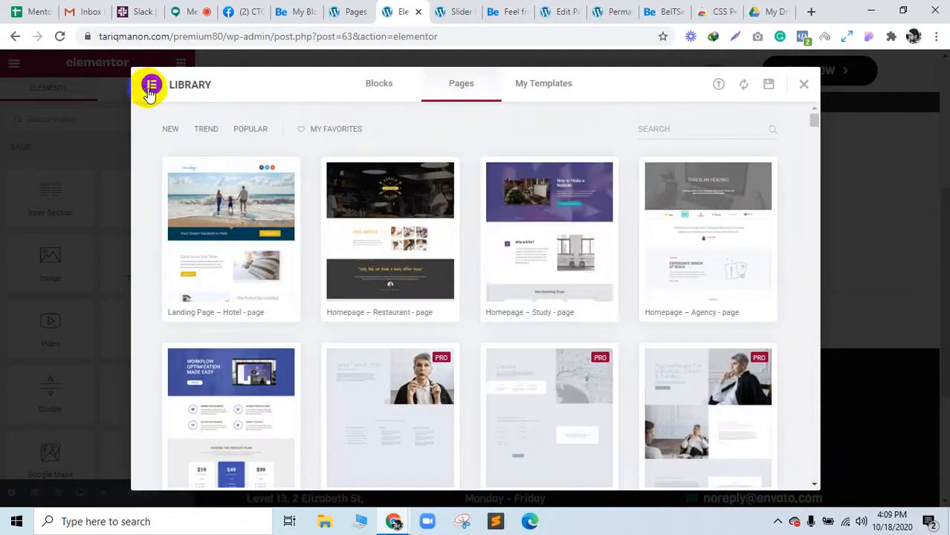
Scroll to the Landing Page – Conference 5 (Tokyo) template and open its preview
scroll(571, 305, down, 2)
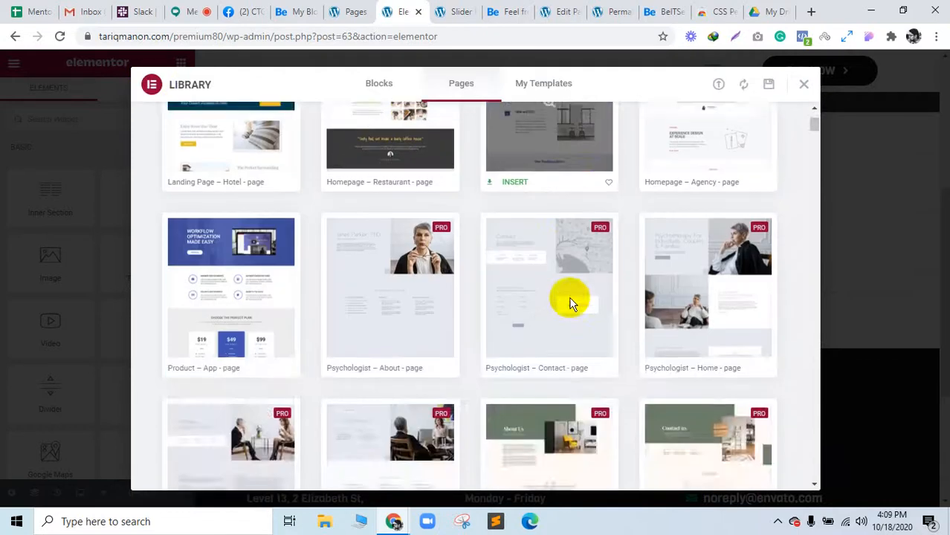
scroll(570, 305, up, 2)
scroll(571, 305, down, 3)
scroll(571, 307, down, 5)
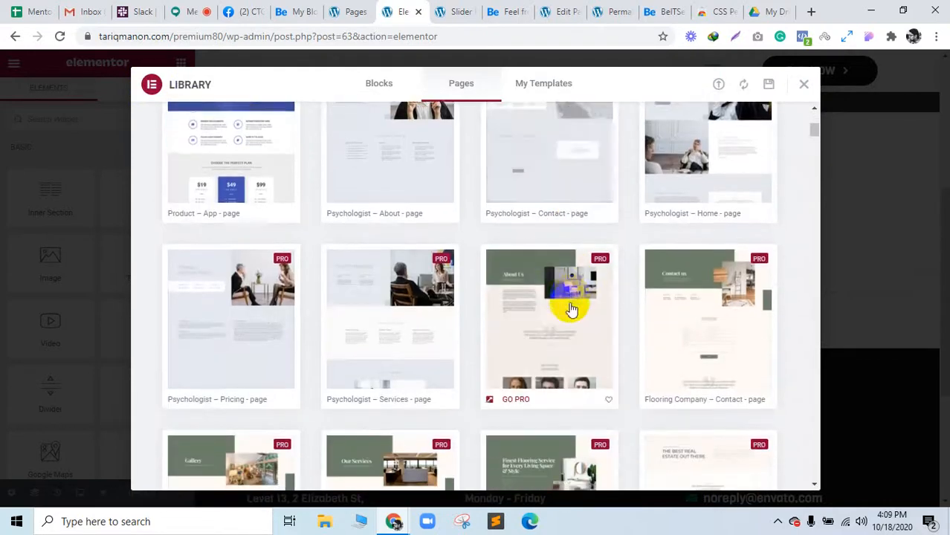
scroll(571, 310, down, 5)
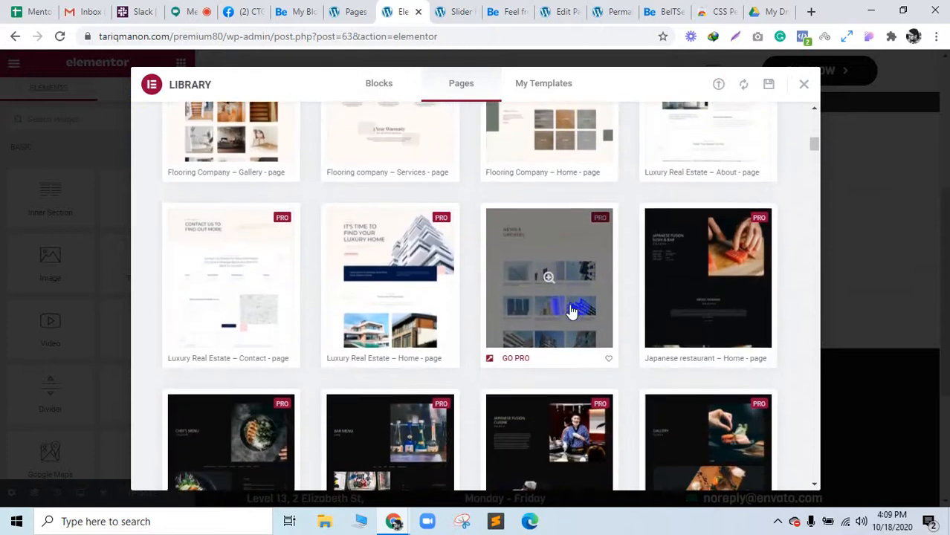
scroll(571, 311, down, 4)
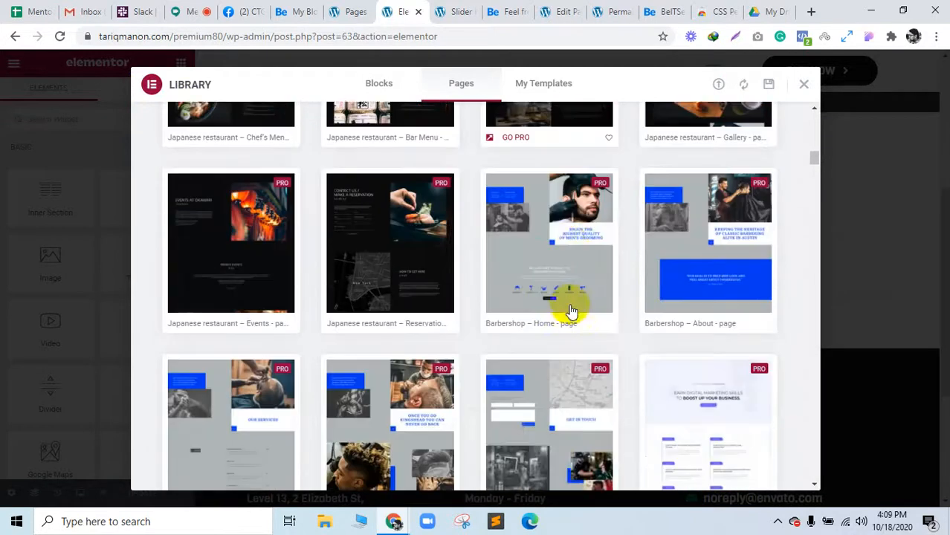
scroll(571, 311, down, 5)
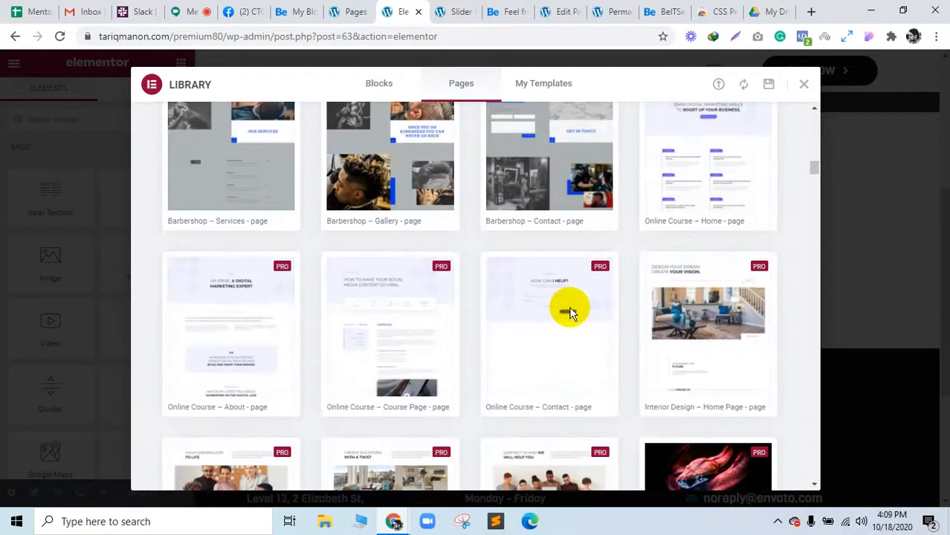
scroll(570, 312, down, 3)
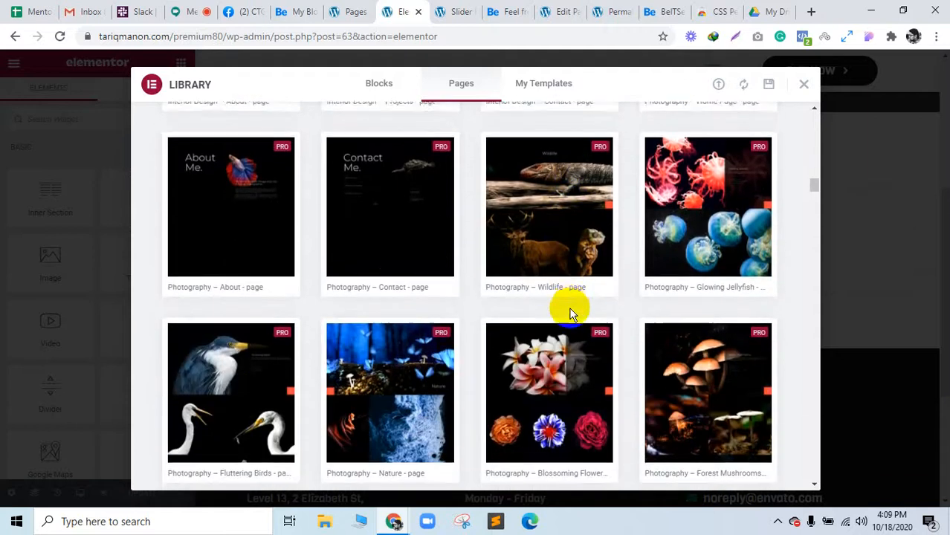
scroll(571, 314, down, 3)
scroll(571, 317, down, 5)
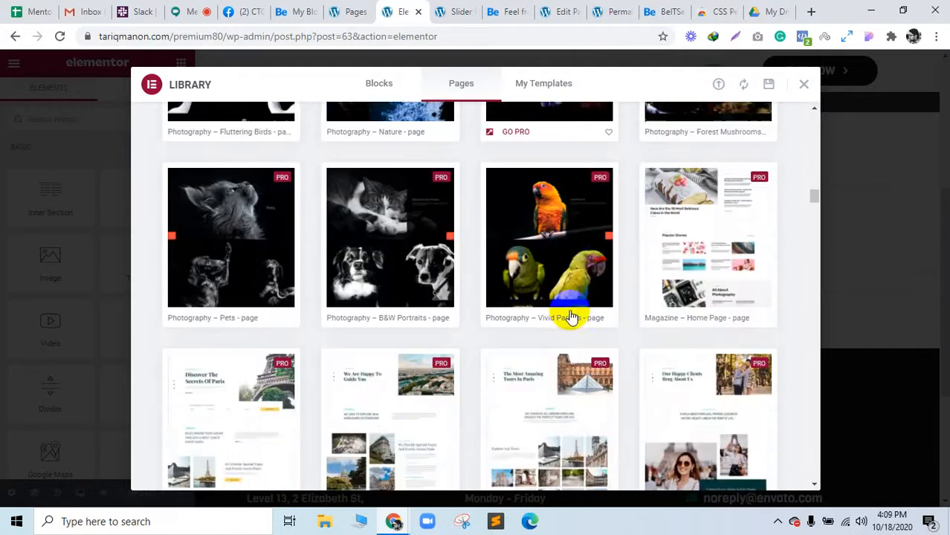
scroll(571, 317, down, 6)
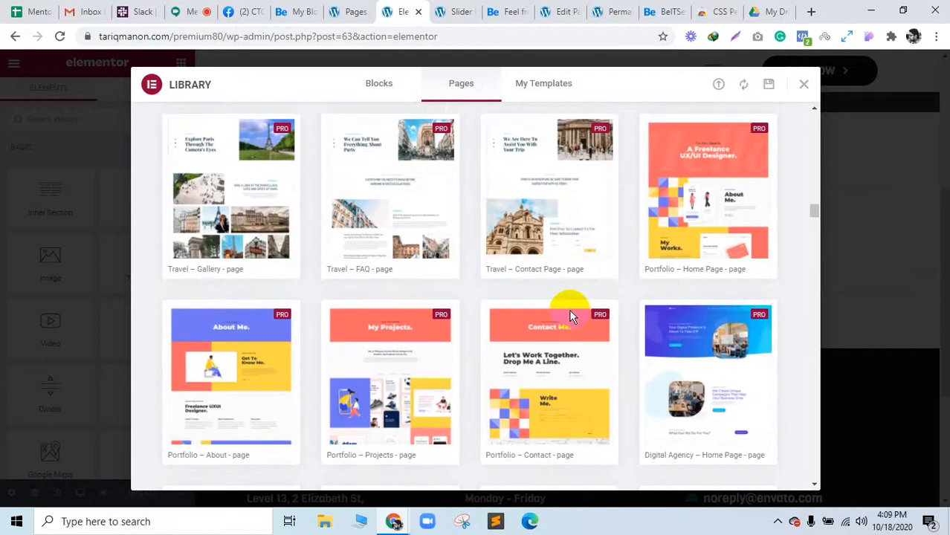
scroll(571, 317, down, 1)
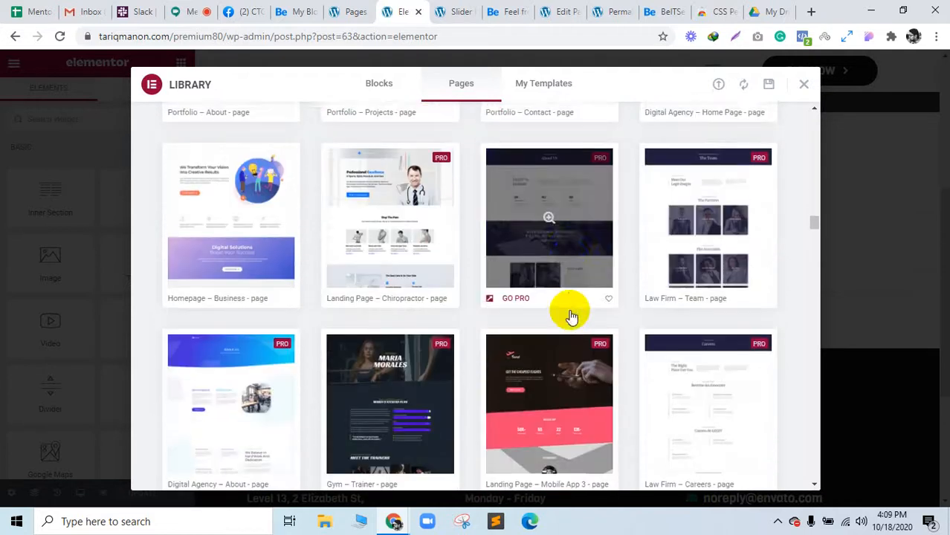
scroll(571, 316, down, 1)
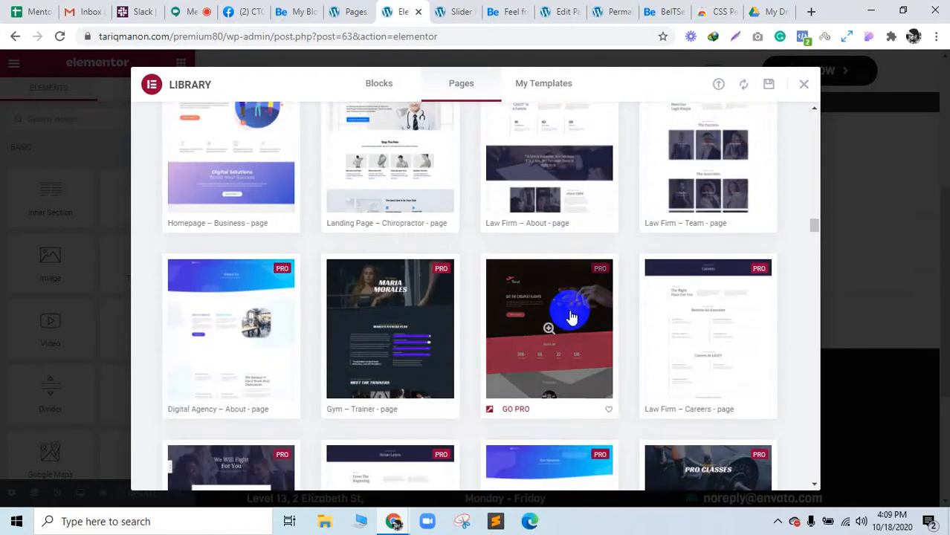
scroll(571, 317, down, 3)
scroll(571, 316, down, 1)
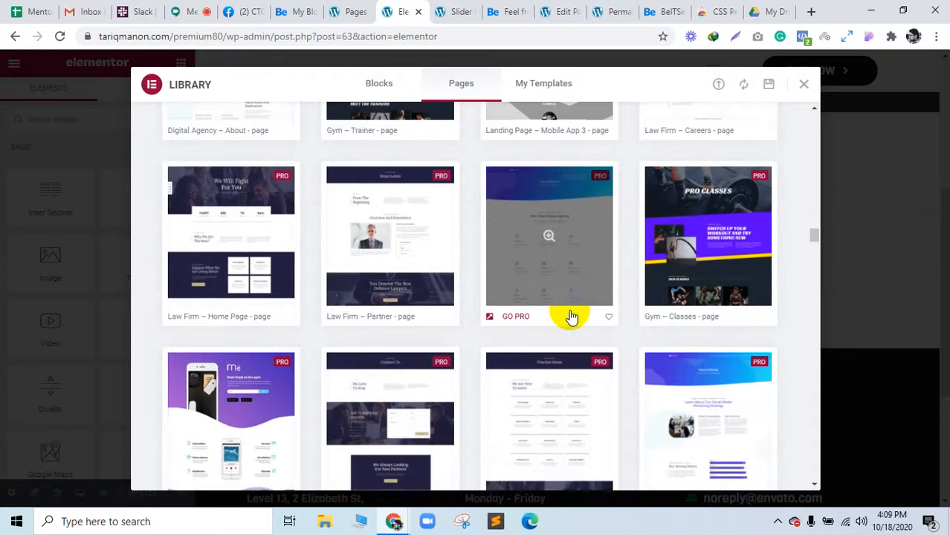
scroll(570, 316, down, 5)
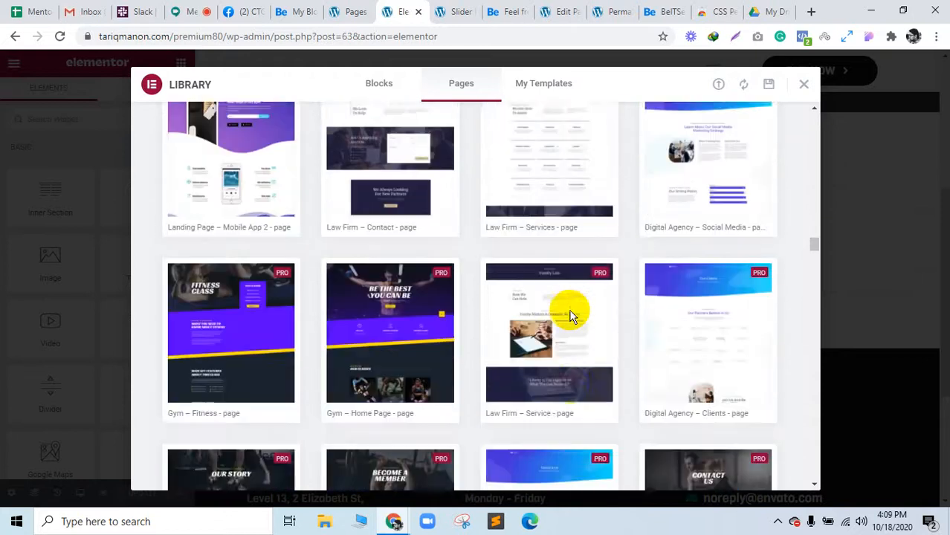
scroll(571, 317, down, 4)
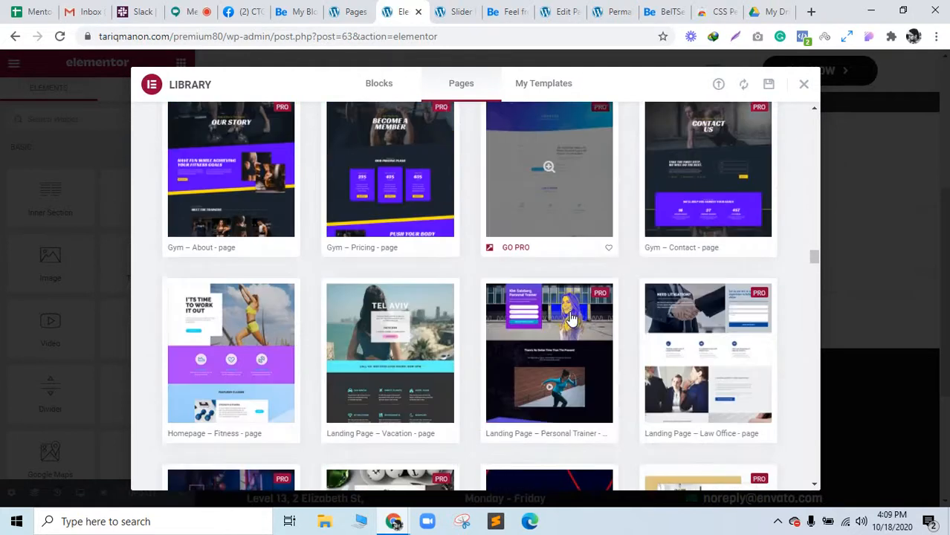
scroll(571, 318, down, 3)
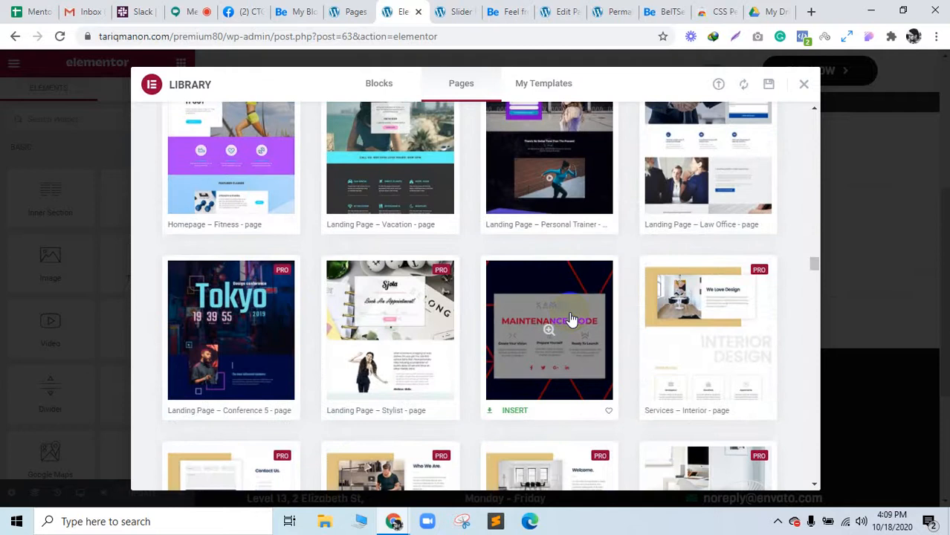
scroll(571, 318, down, 1)
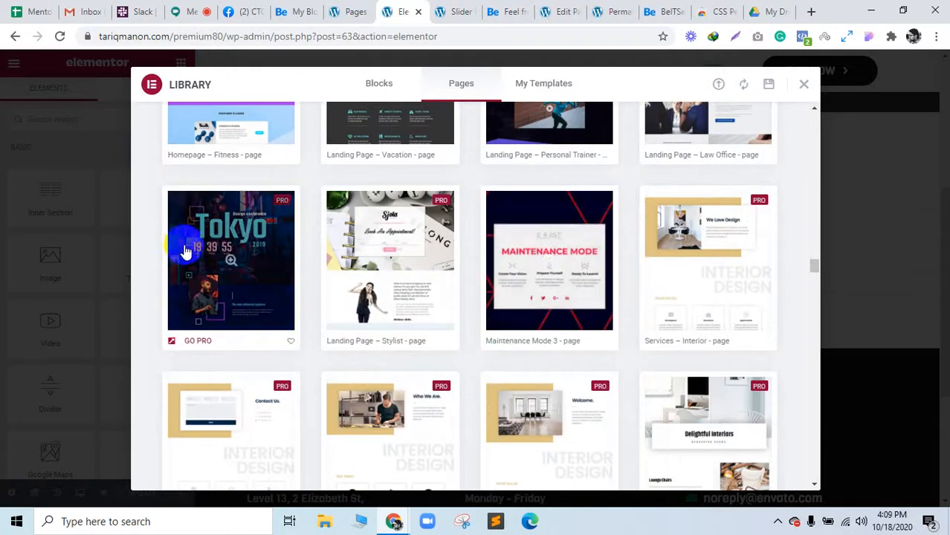
click(232, 256)
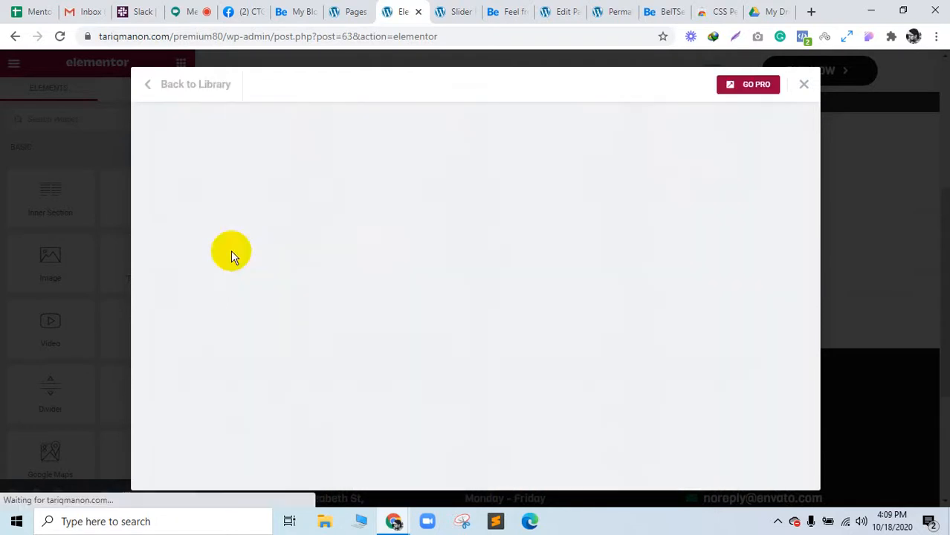
Scroll through the Tokyo conference template preview, then close the library without inserting it
scroll(554, 298, down, 3)
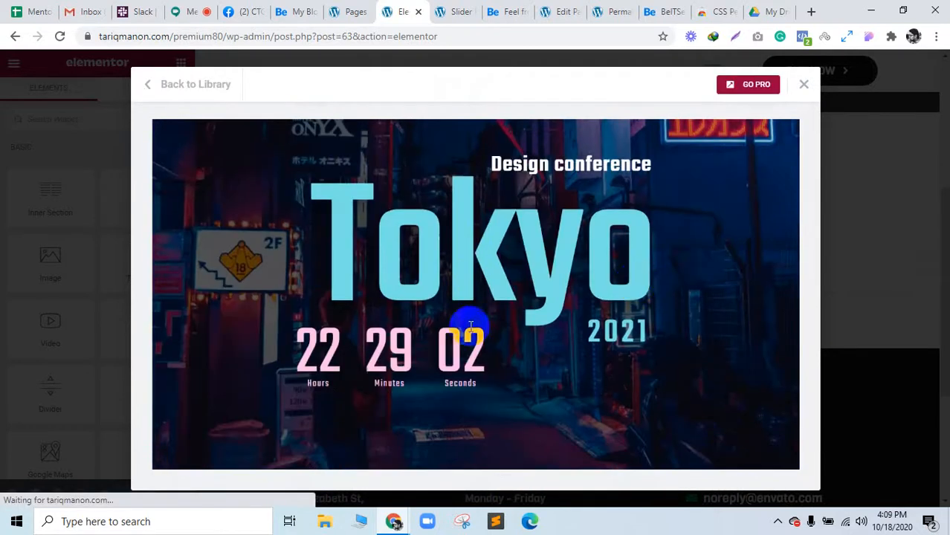
scroll(487, 224, down, 3)
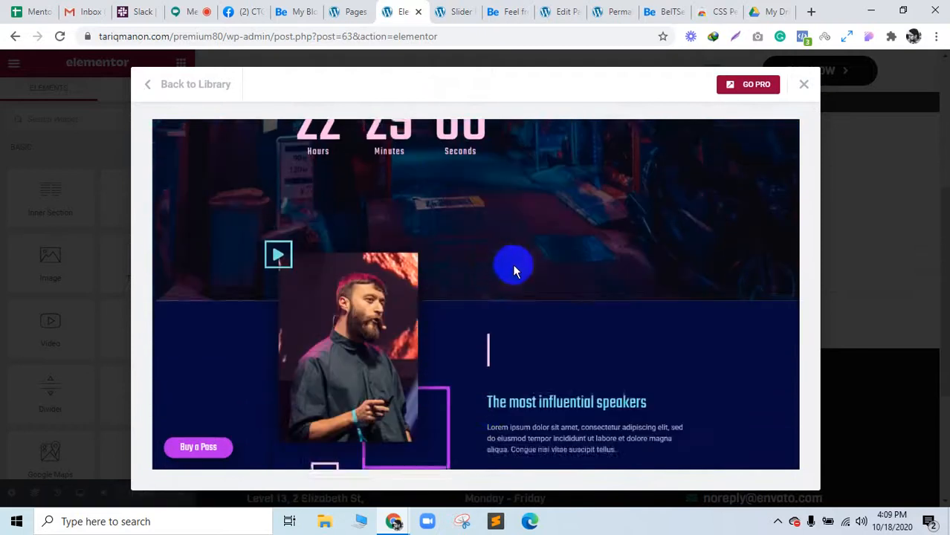
scroll(488, 260, up, 2)
scroll(504, 252, down, 10)
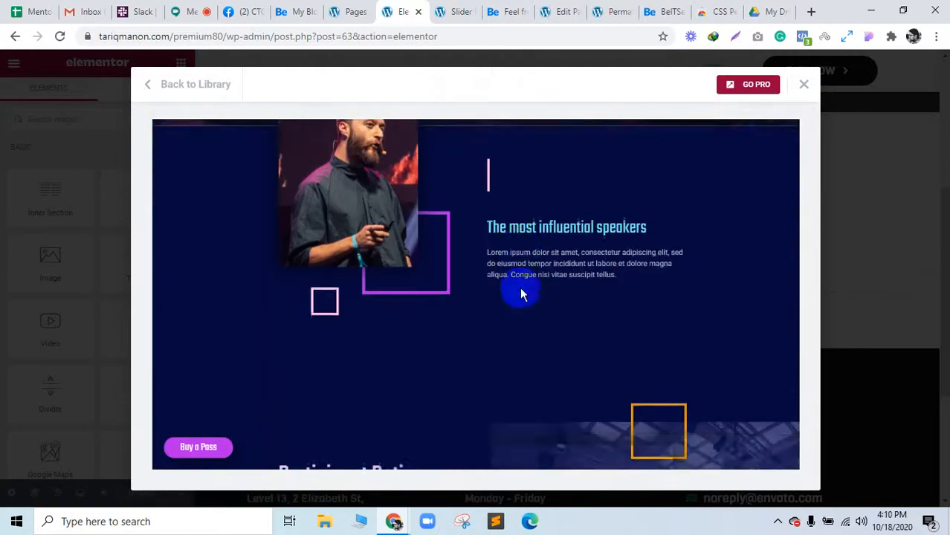
scroll(478, 384, down, 10)
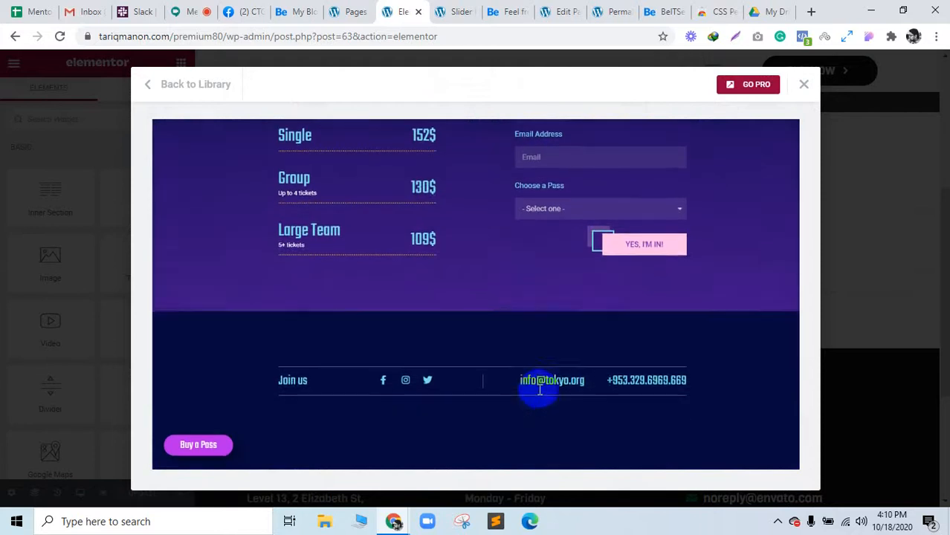
scroll(819, 370, up, 8)
scroll(773, 281, up, 12)
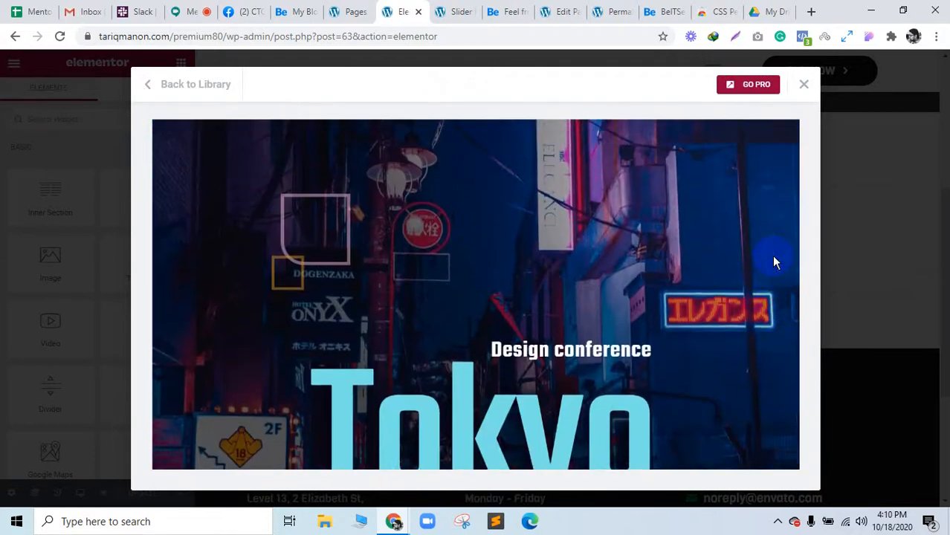
click(805, 86)
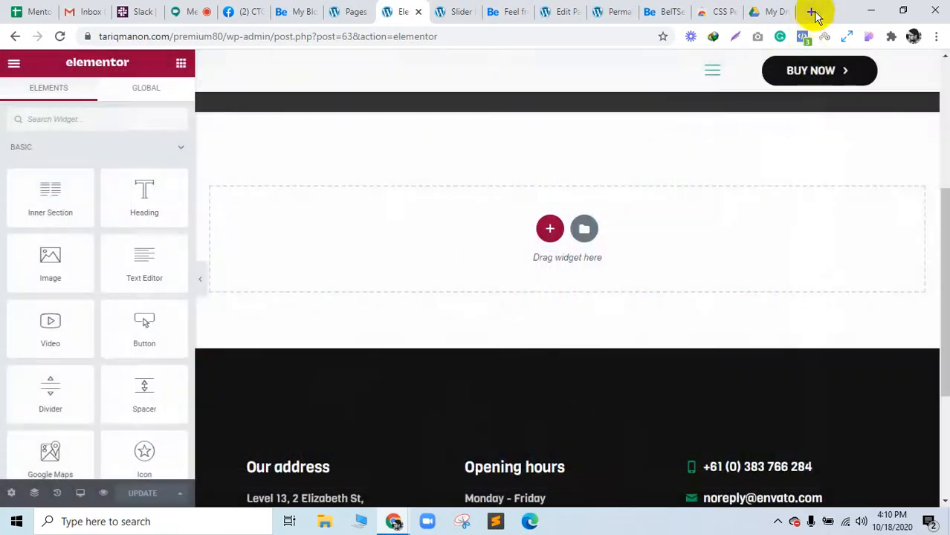
Open a new tab beside the Slider tab and search Google for 'webnair tem'
click(811, 11)
drag(520, 6, 495, 3)
text(web)
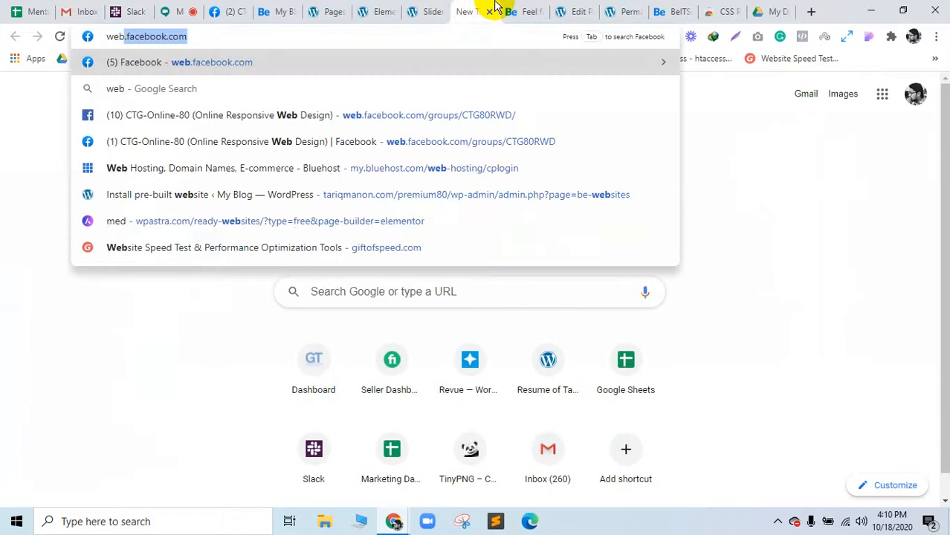
text(nair template)
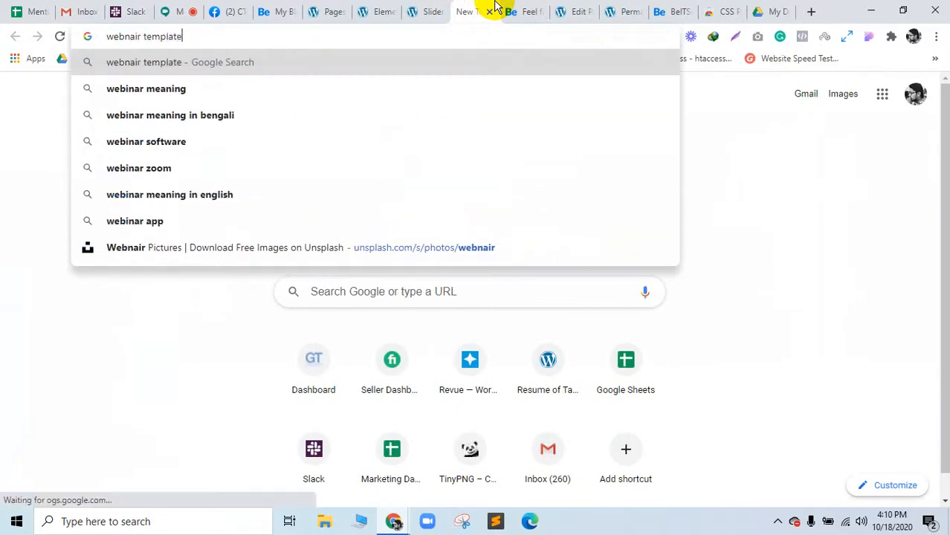
key(Return)
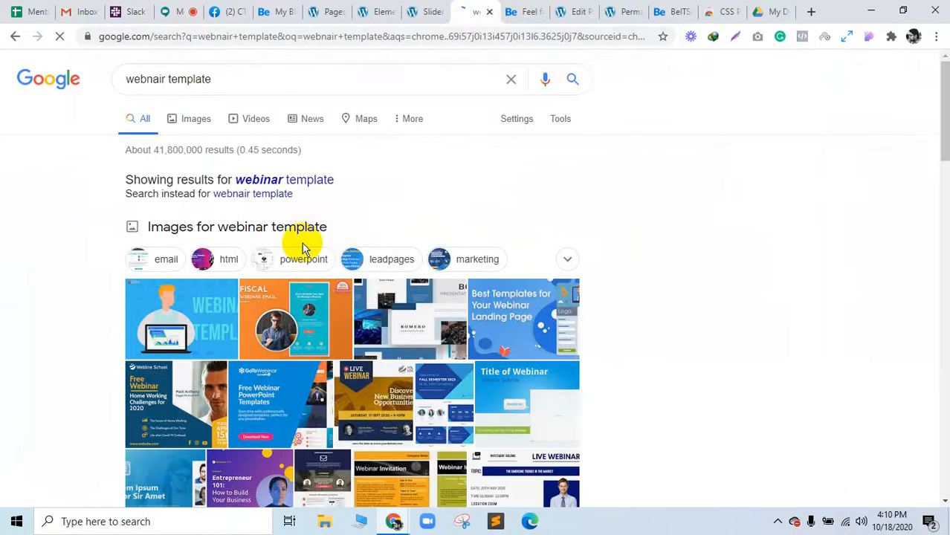
Switch to the image results for webinar templates and scroll through them
click(196, 119)
click(15, 38)
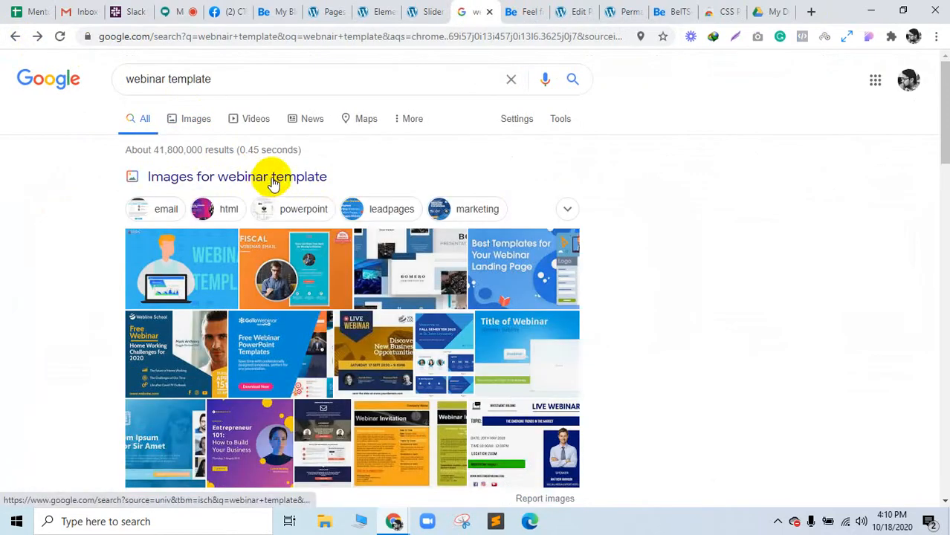
scroll(446, 364, down, 2)
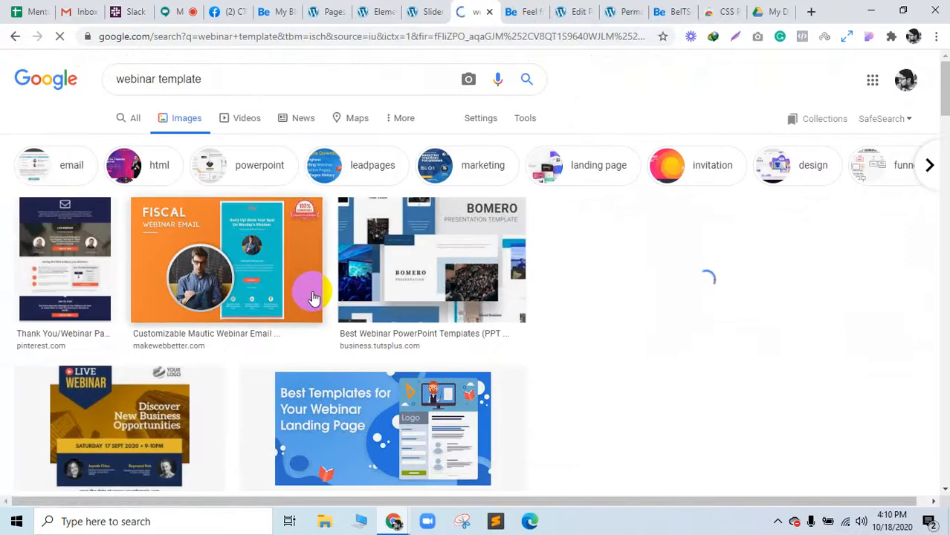
scroll(390, 318, down, 3)
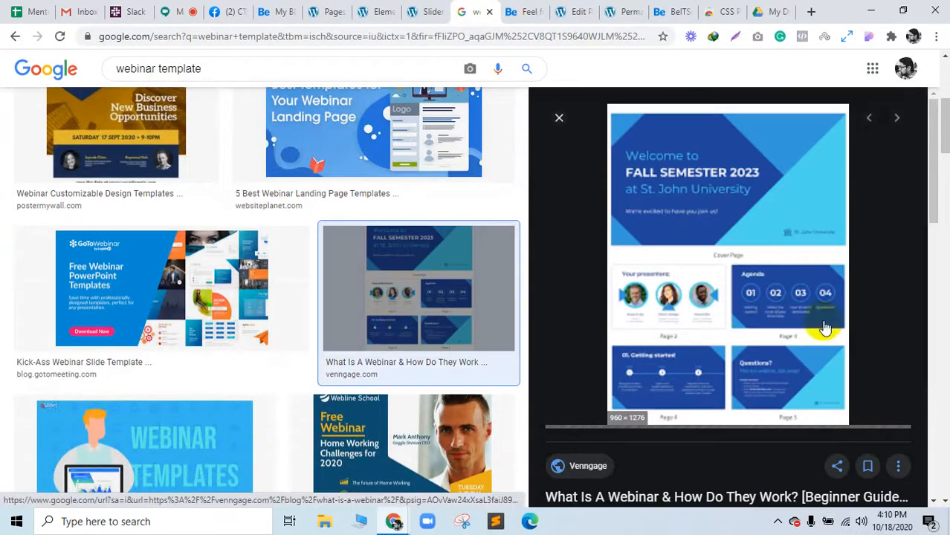
scroll(433, 344, down, 1)
scroll(433, 345, down, 4)
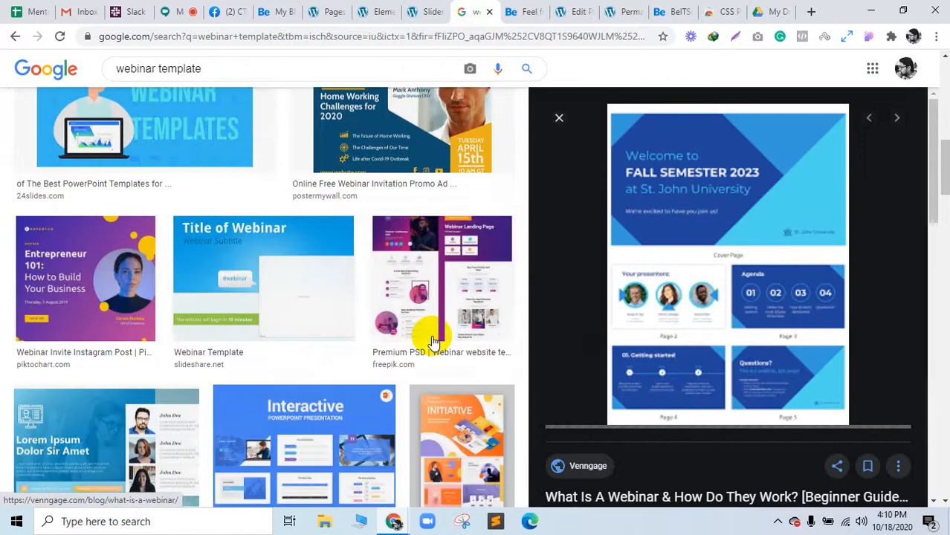
Preview the Freepik webinar website template and open its image full-size in a new tab
click(416, 288)
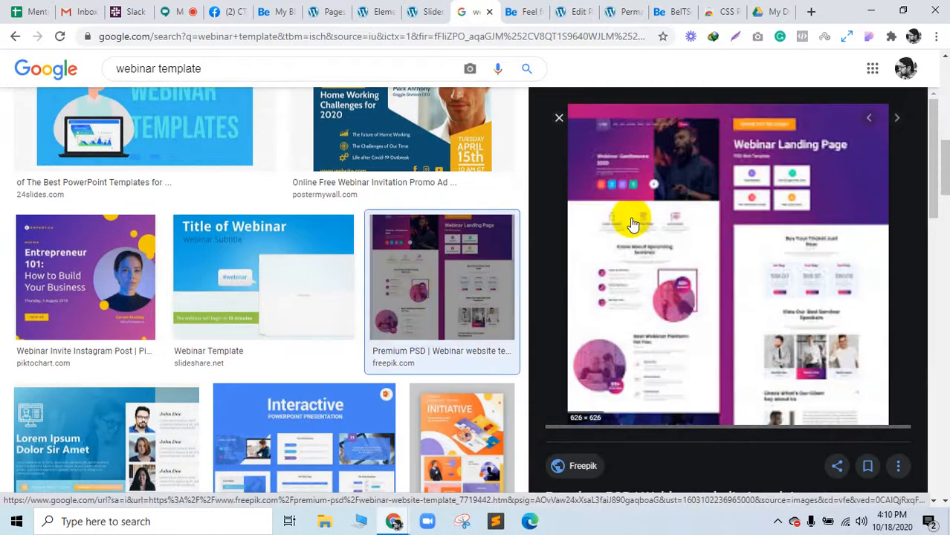
right_click(608, 274)
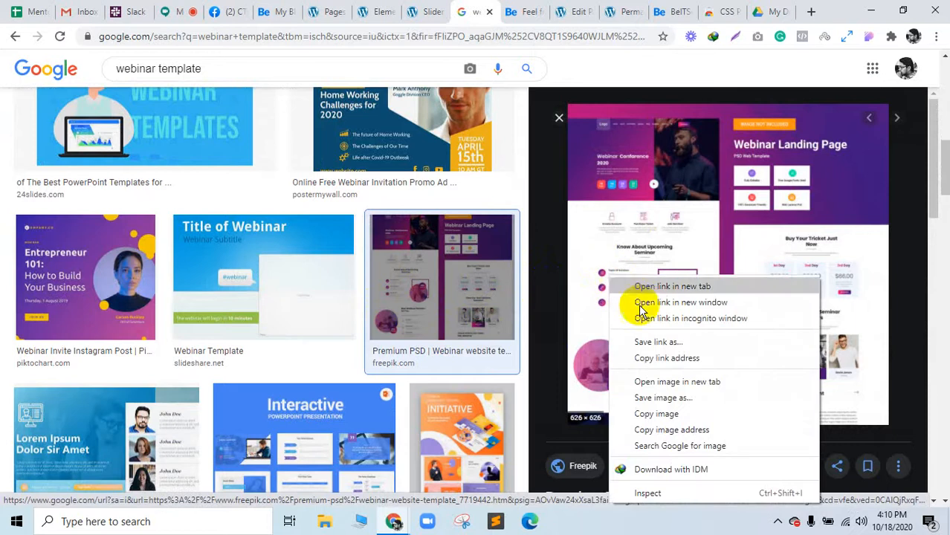
click(660, 381)
click(501, 10)
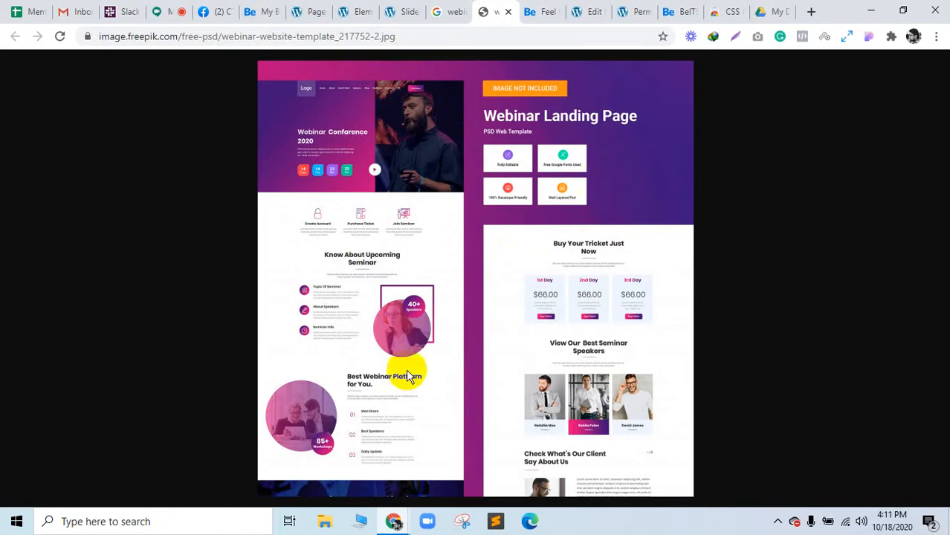
Check the Google Meet chat, then return to the webinar template image results
click(174, 6)
click(873, 109)
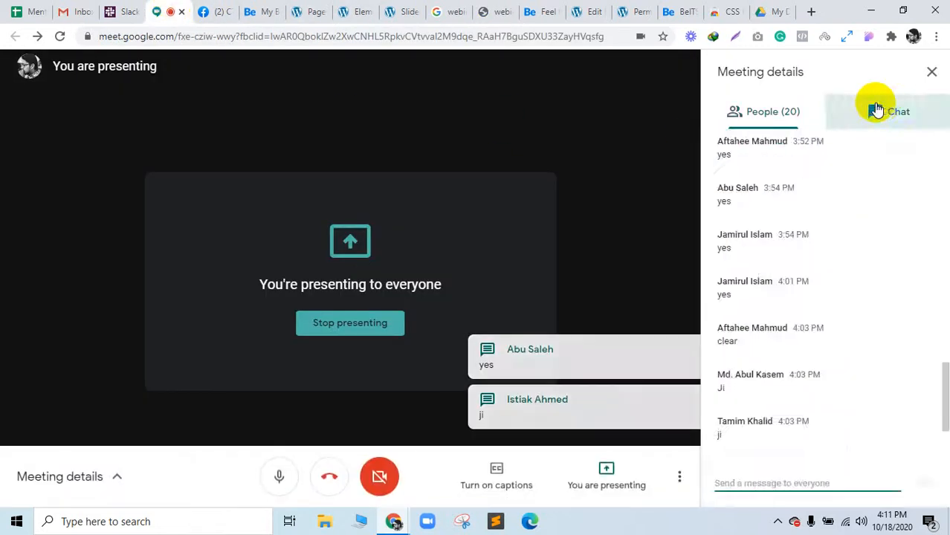
click(498, 11)
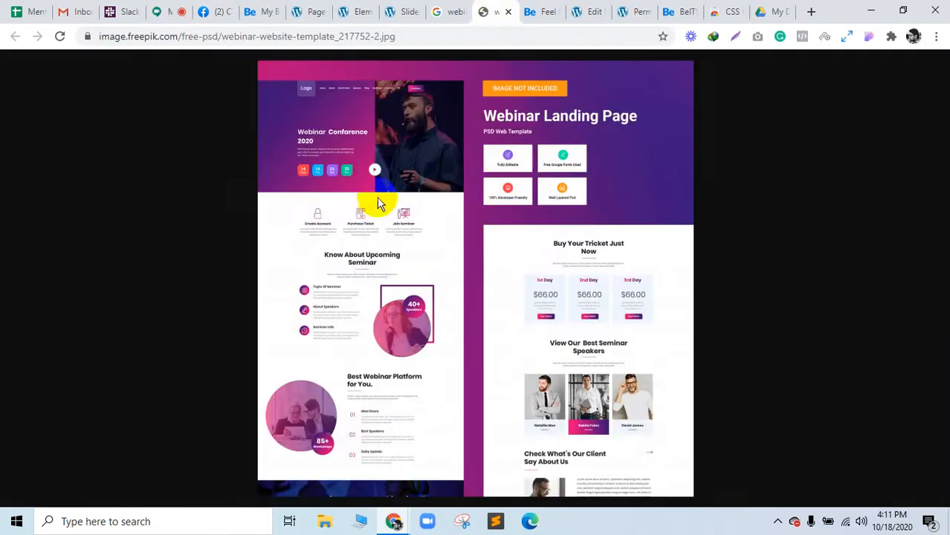
click(439, 10)
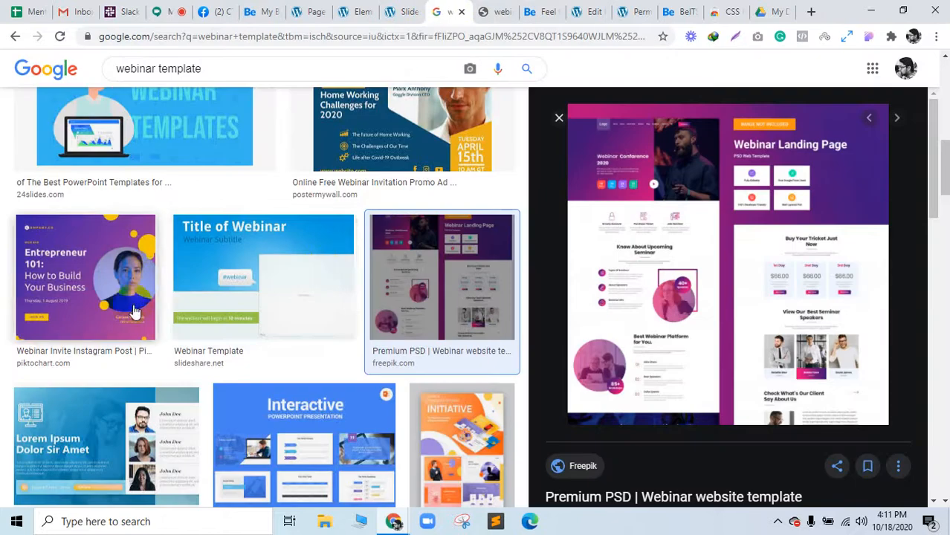
Open the Best Webinar Invitation image full-size in a new tab, then close it
scroll(213, 371, down, 3)
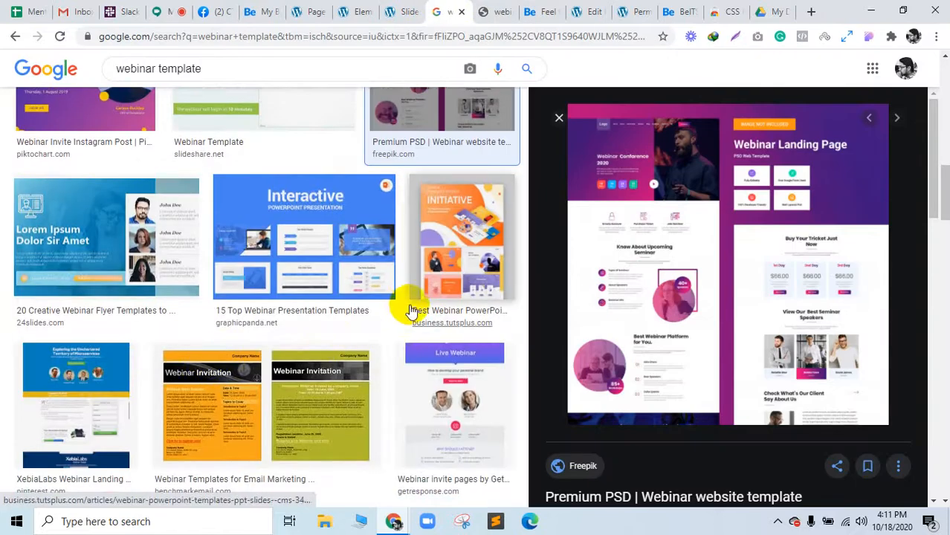
scroll(409, 310, down, 7)
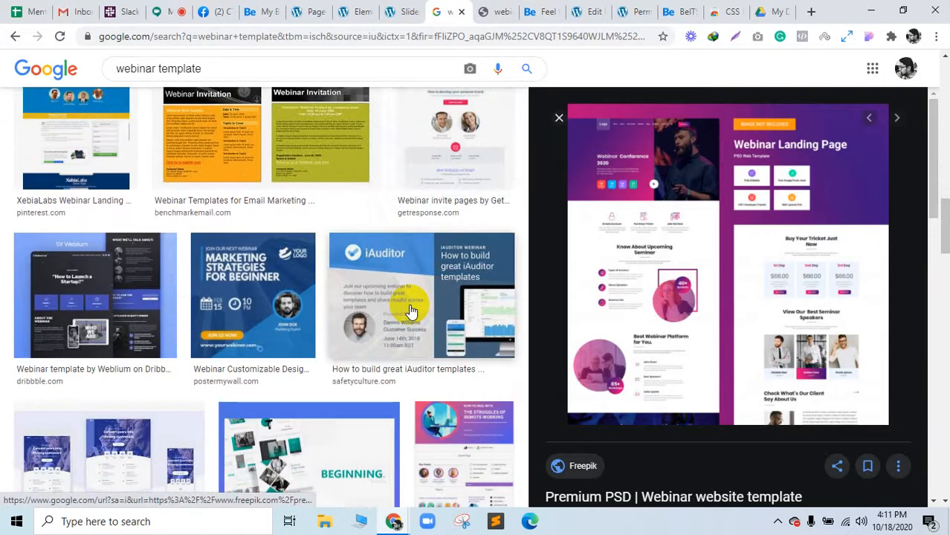
scroll(410, 311, down, 5)
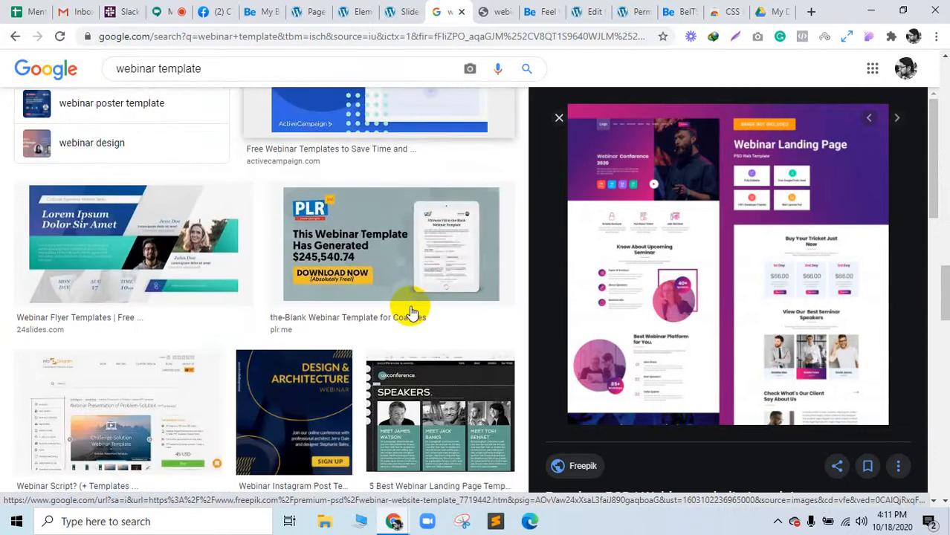
scroll(411, 311, down, 6)
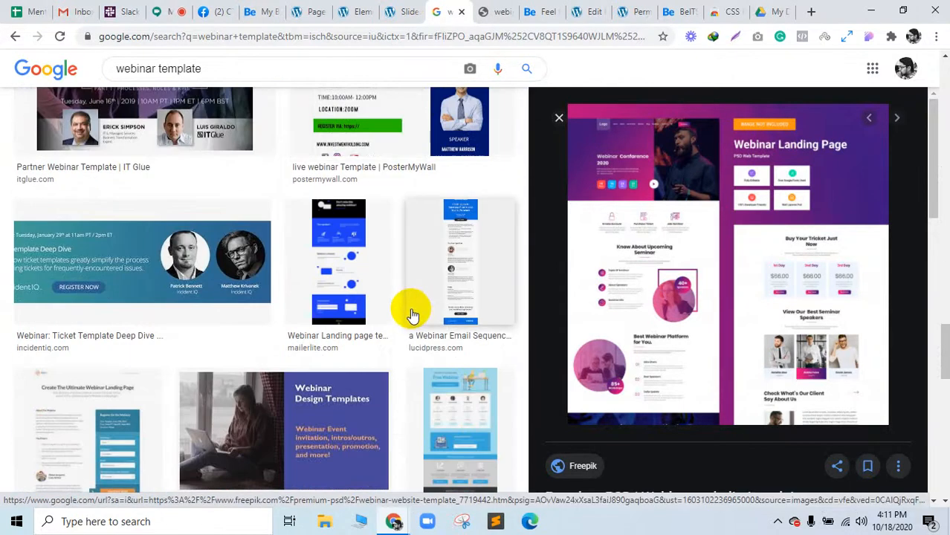
scroll(411, 312, down, 4)
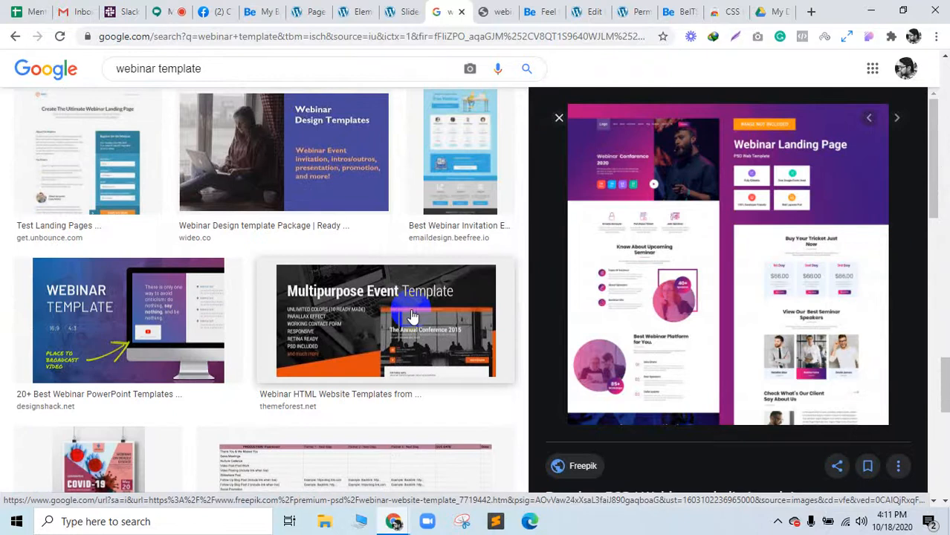
scroll(435, 319, up, 3)
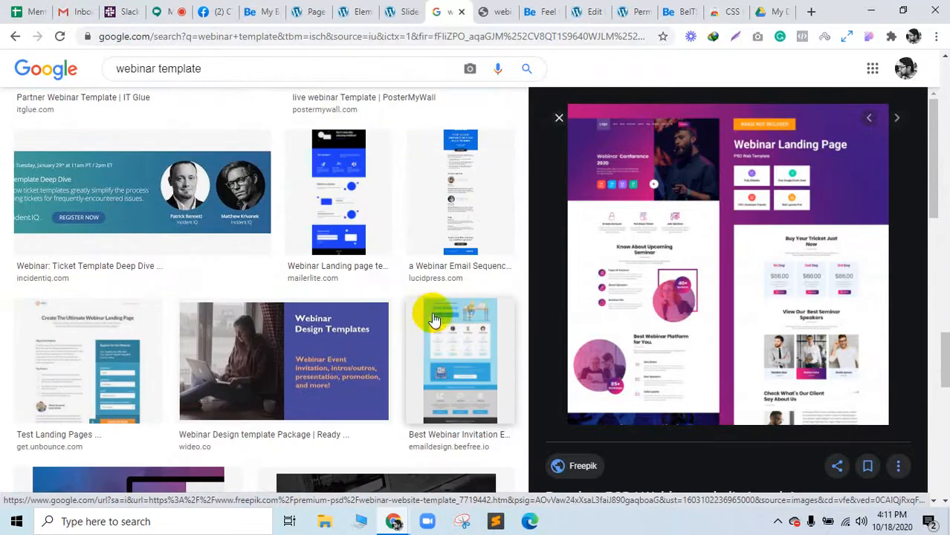
click(466, 354)
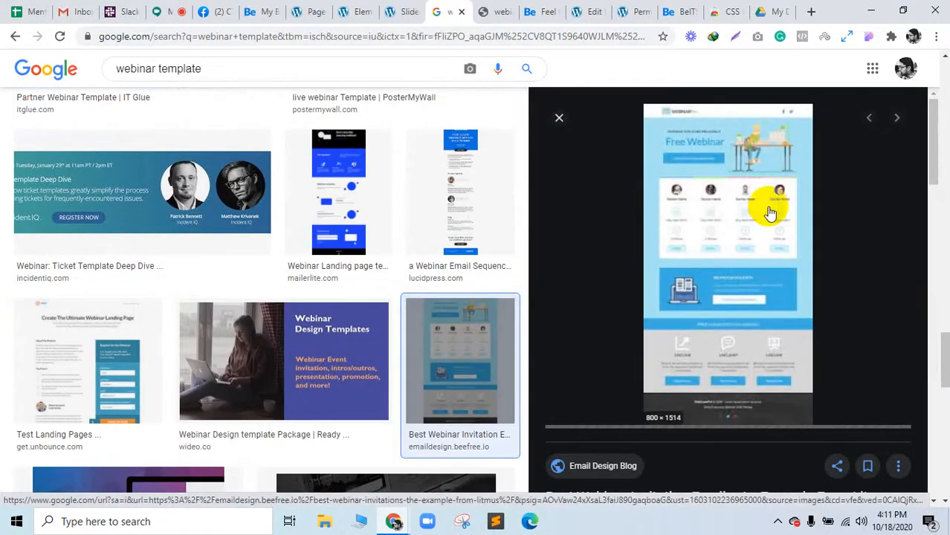
right_click(721, 220)
click(771, 326)
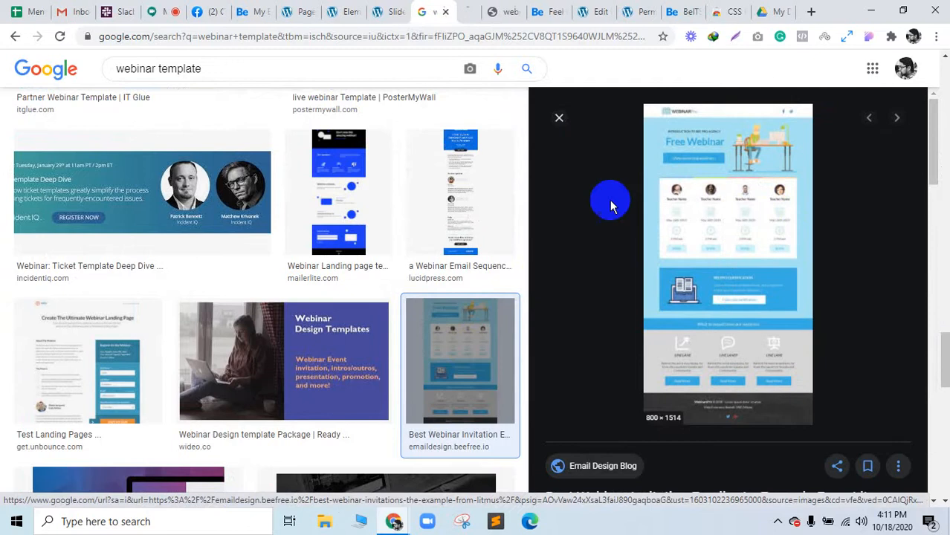
click(457, 11)
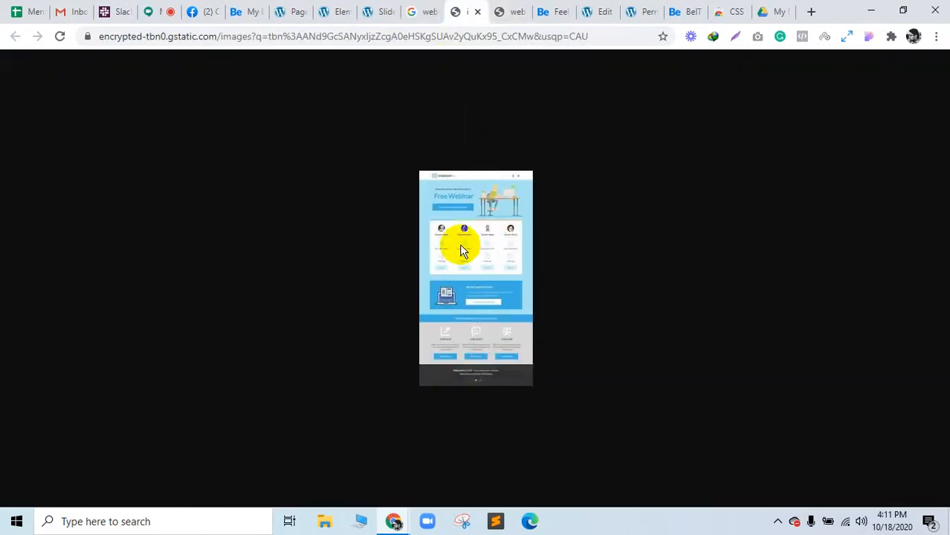
click(477, 12)
Preview the Gradient Human Resources webinar image, then switch to the full-size Freepik template tab
scroll(430, 283, up, 5)
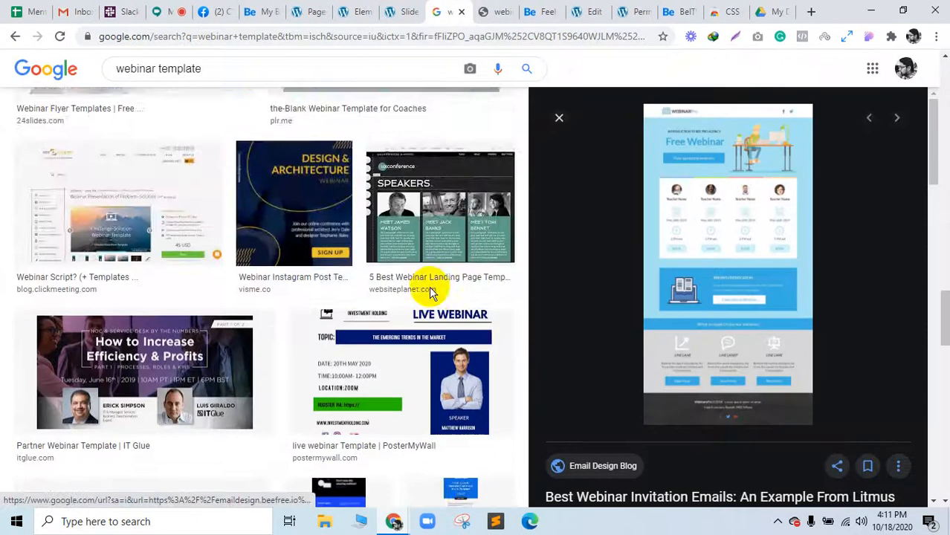
scroll(431, 282, down, 2)
scroll(333, 372, up, 10)
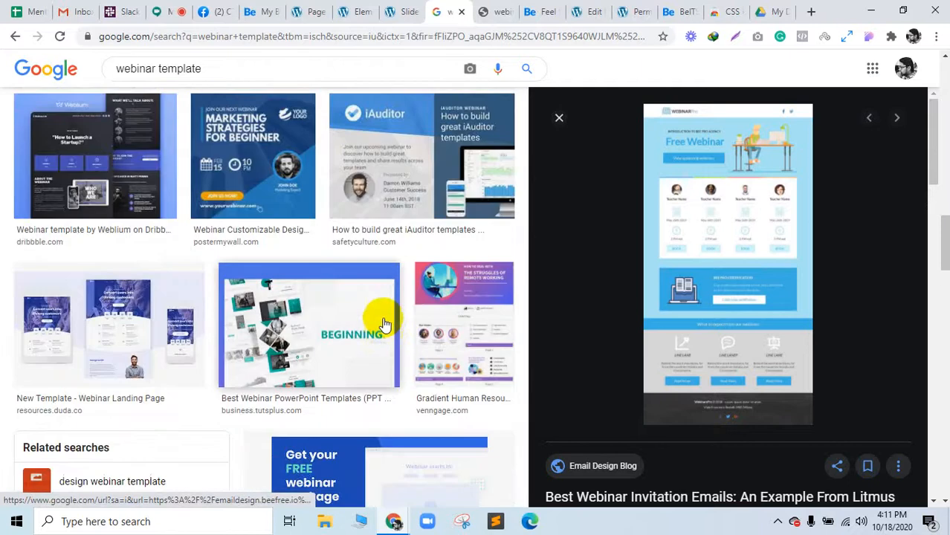
click(441, 323)
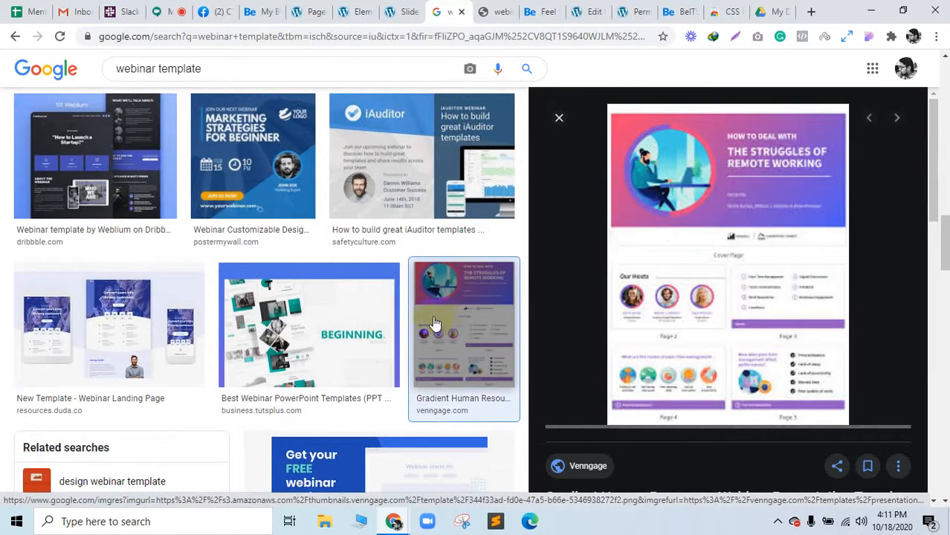
scroll(460, 346, up, 8)
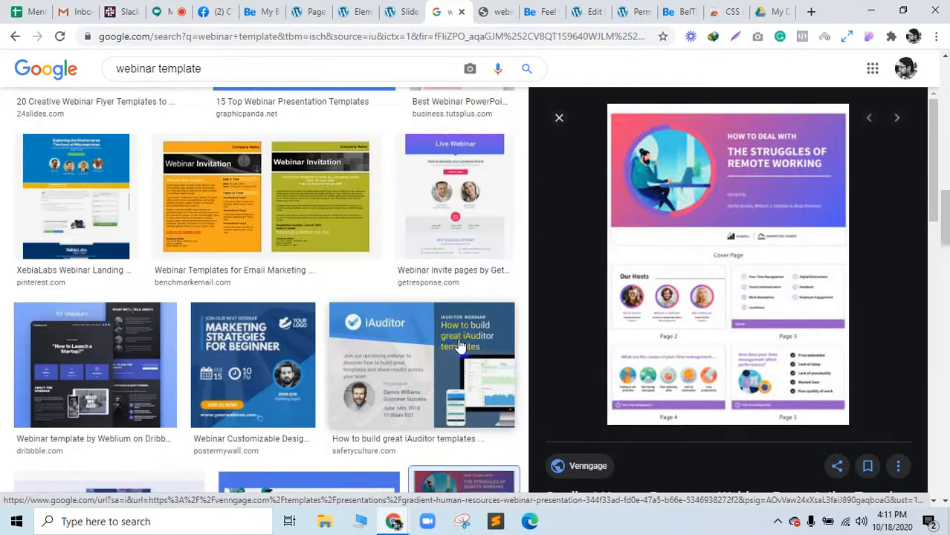
scroll(460, 346, up, 3)
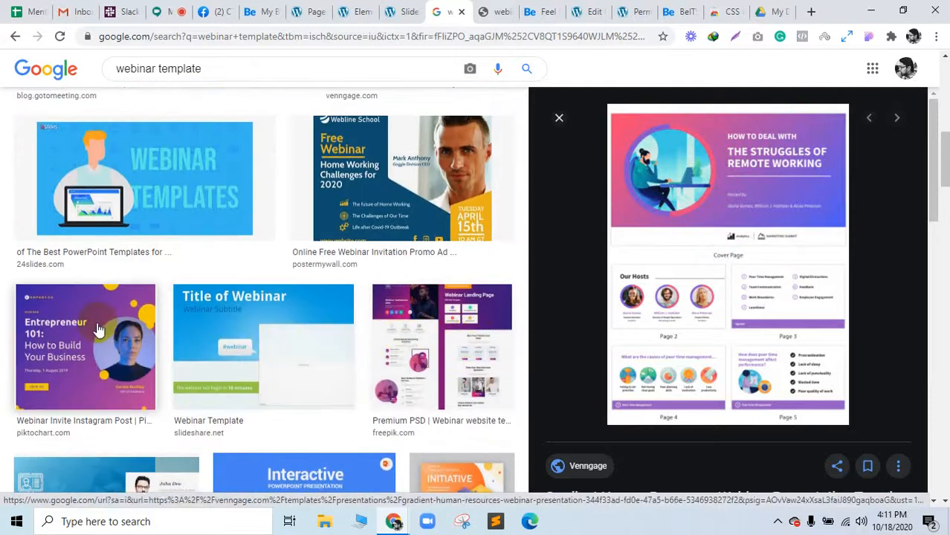
scroll(438, 346, down, 10)
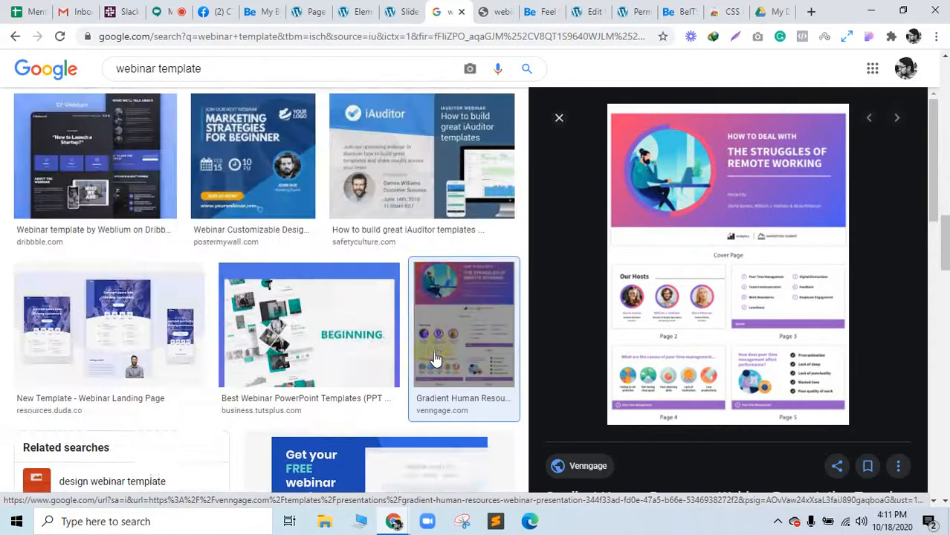
scroll(368, 282, up, 10)
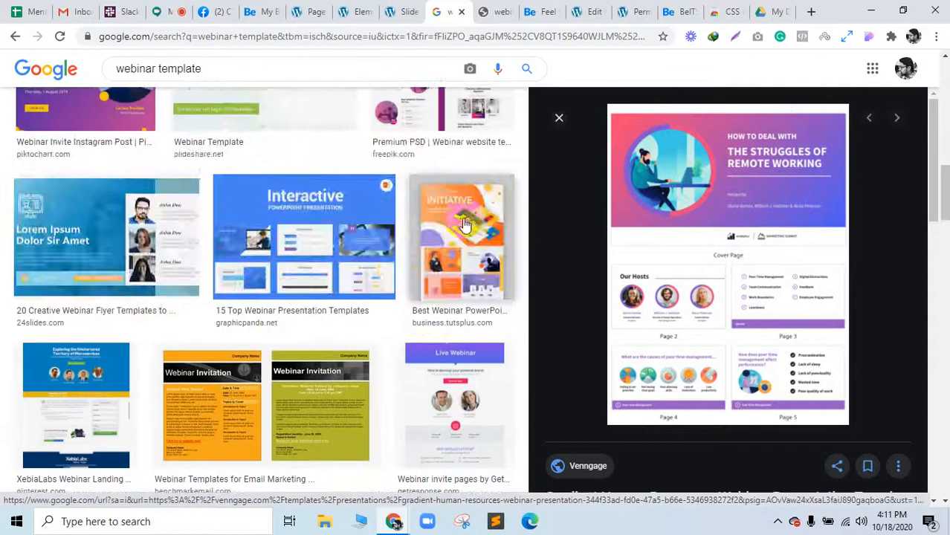
click(482, 11)
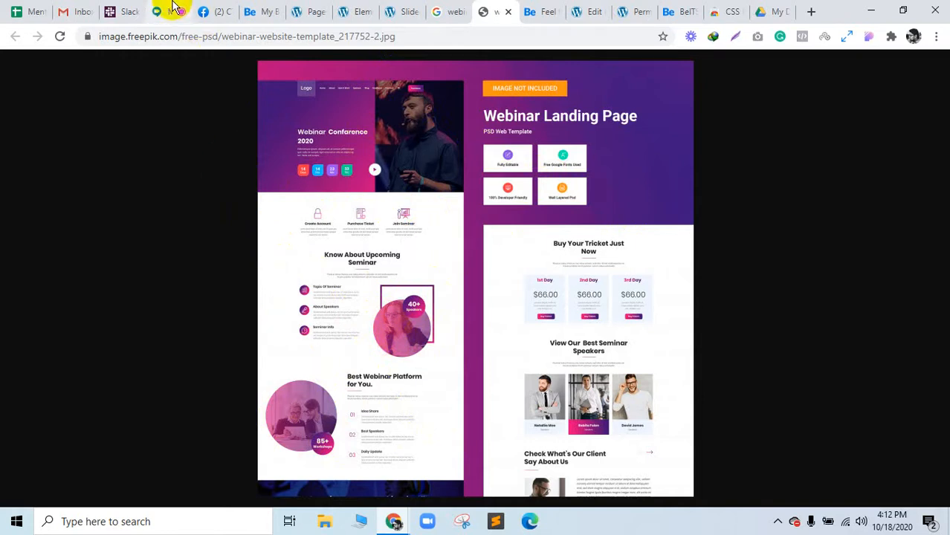
Back in the image results, preview the webinar thank-you page, then the Freepik webinar website template
click(449, 11)
scroll(443, 336, down, 3)
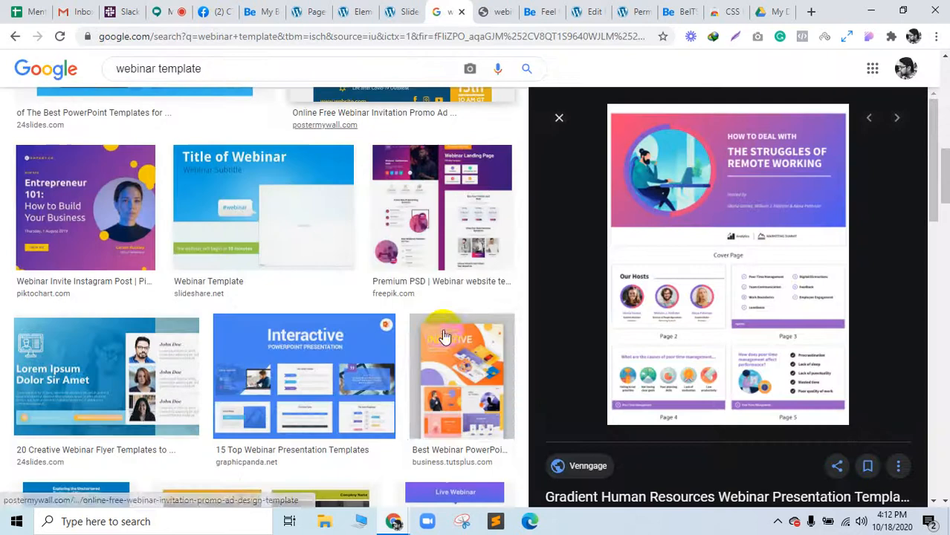
scroll(443, 336, down, 5)
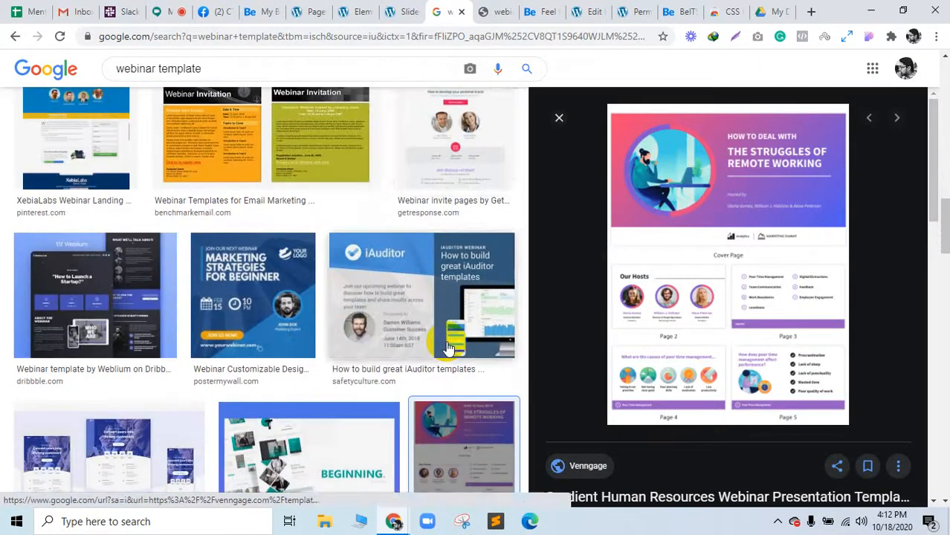
scroll(446, 348, down, 8)
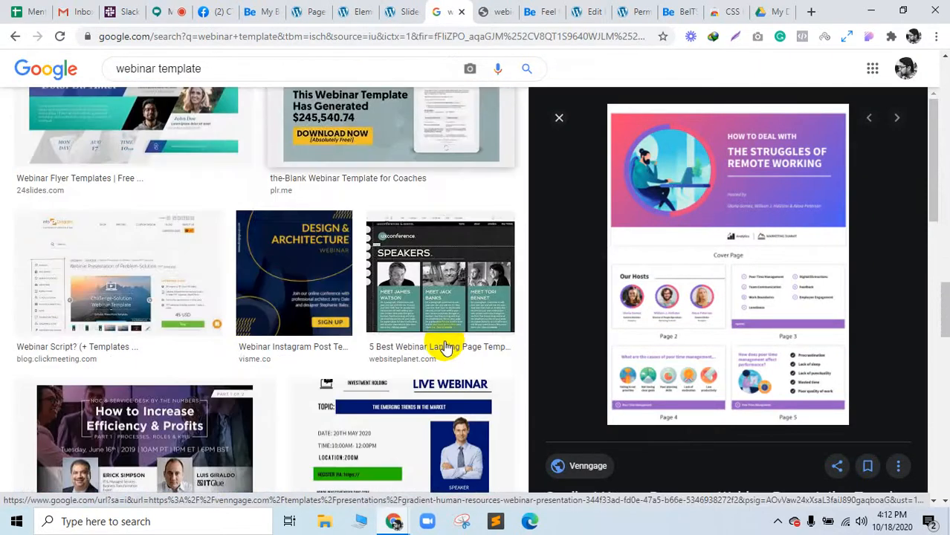
scroll(446, 347, up, 18)
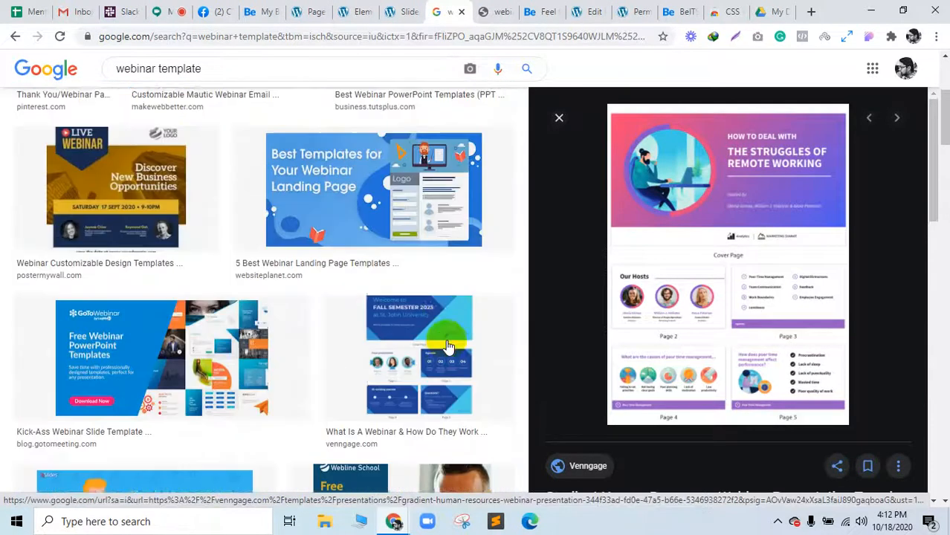
scroll(446, 348, up, 4)
scroll(446, 348, down, 2)
scroll(446, 348, up, 2)
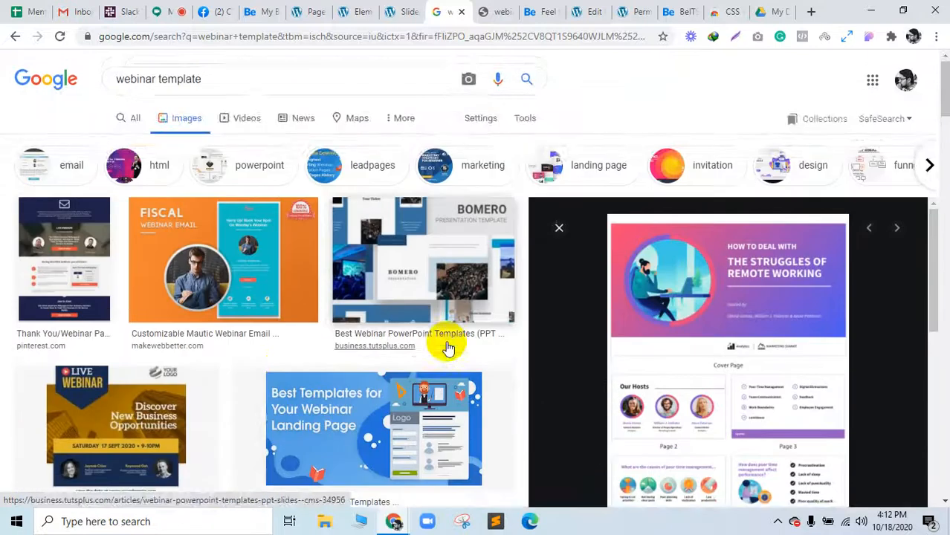
scroll(447, 348, down, 1)
click(66, 215)
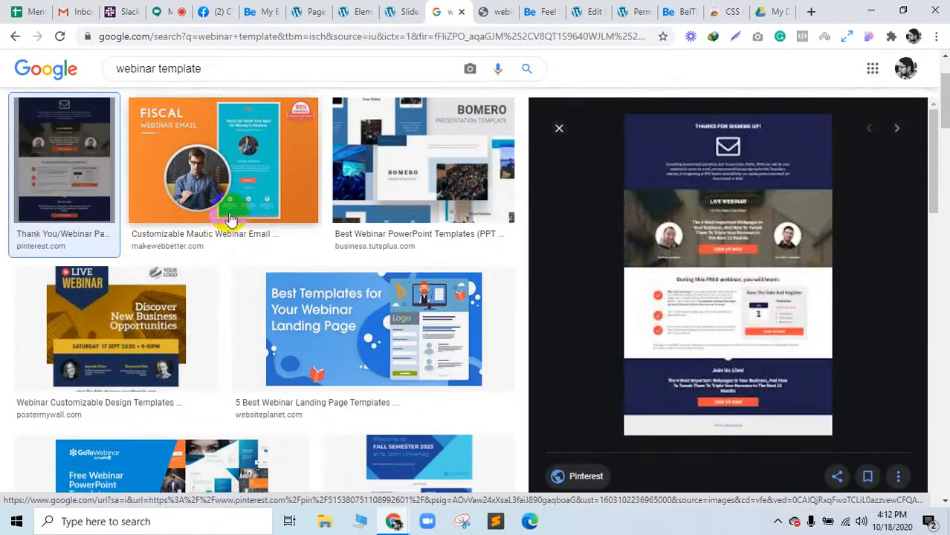
scroll(391, 312, down, 4)
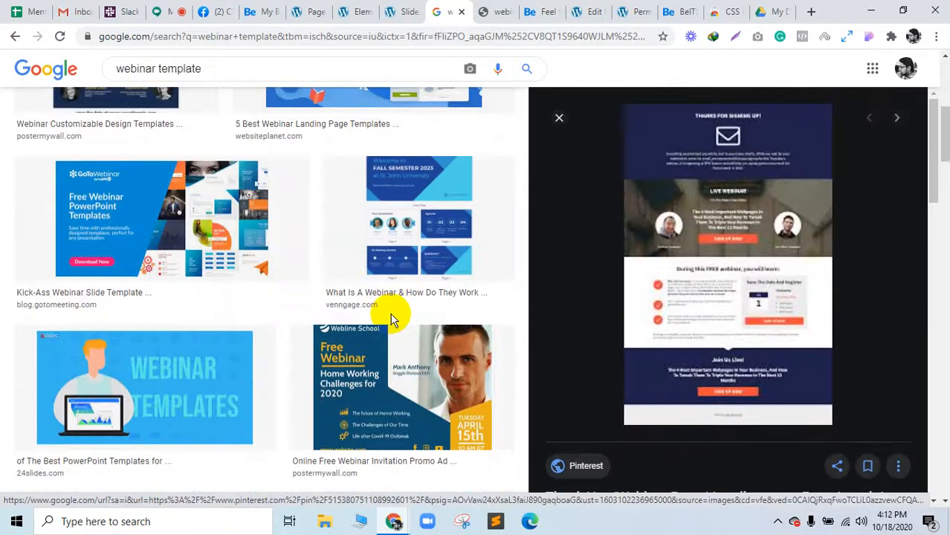
scroll(392, 320, down, 4)
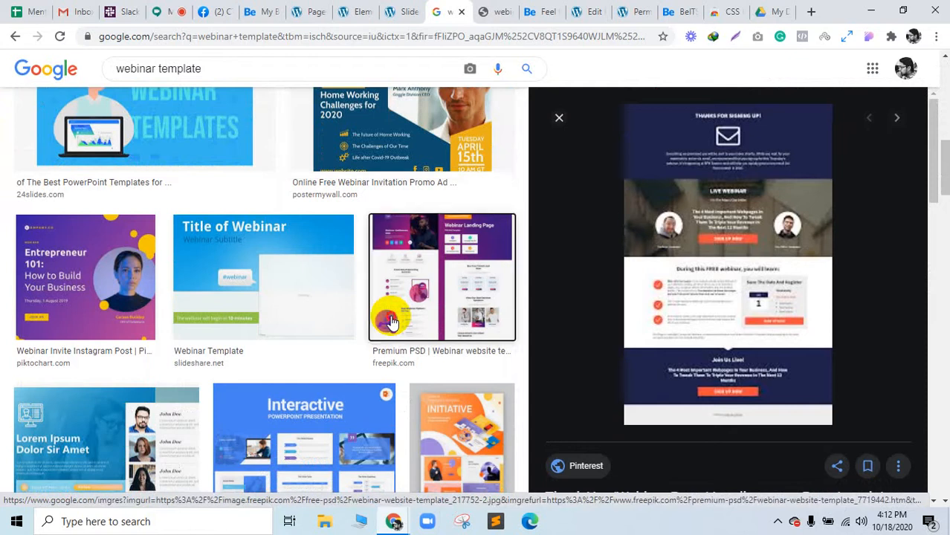
click(392, 321)
Cycle through the Meet, Freepik image and Slider Revolution tabs, ending on the image results
click(169, 11)
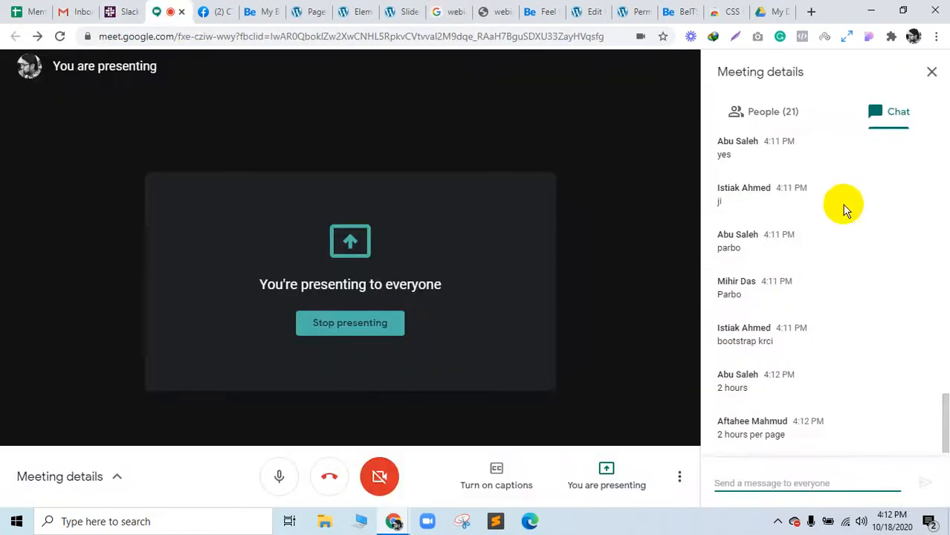
click(682, 246)
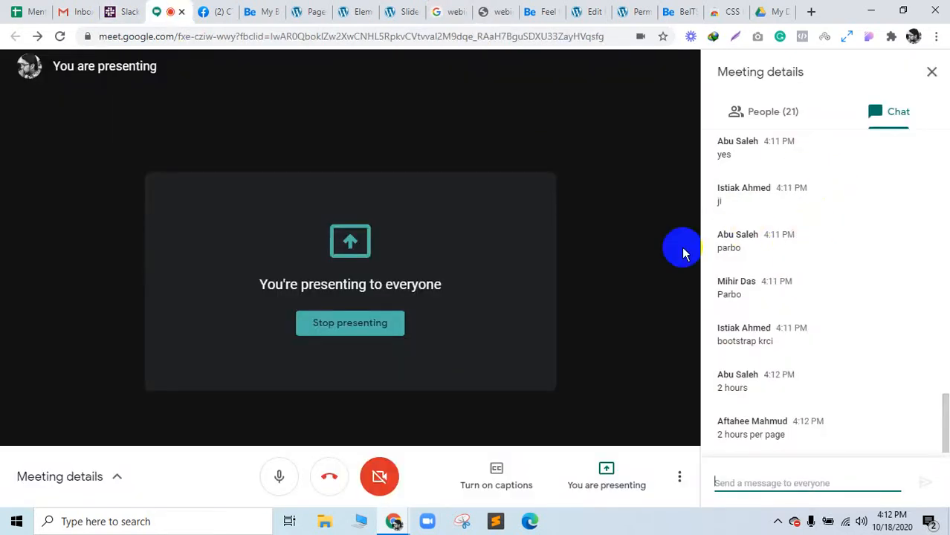
click(480, 7)
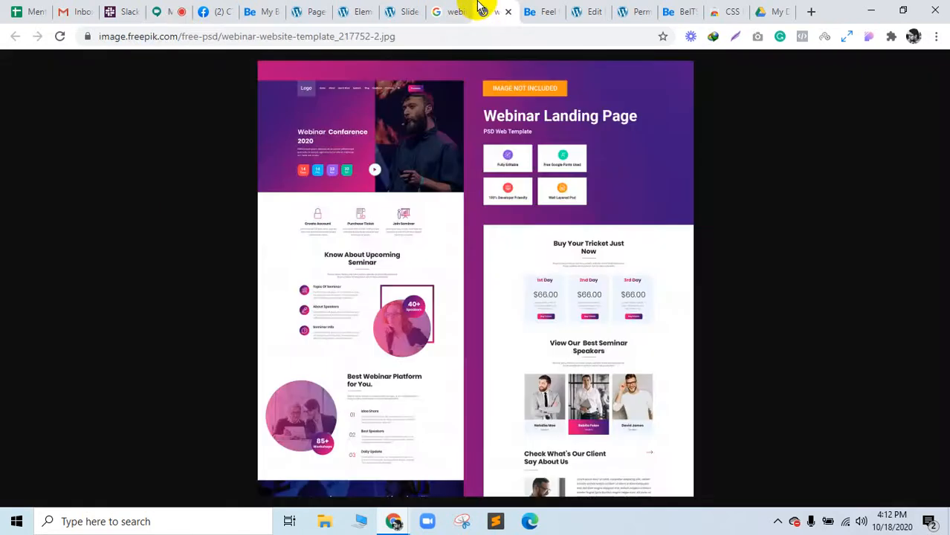
click(449, 7)
click(408, 9)
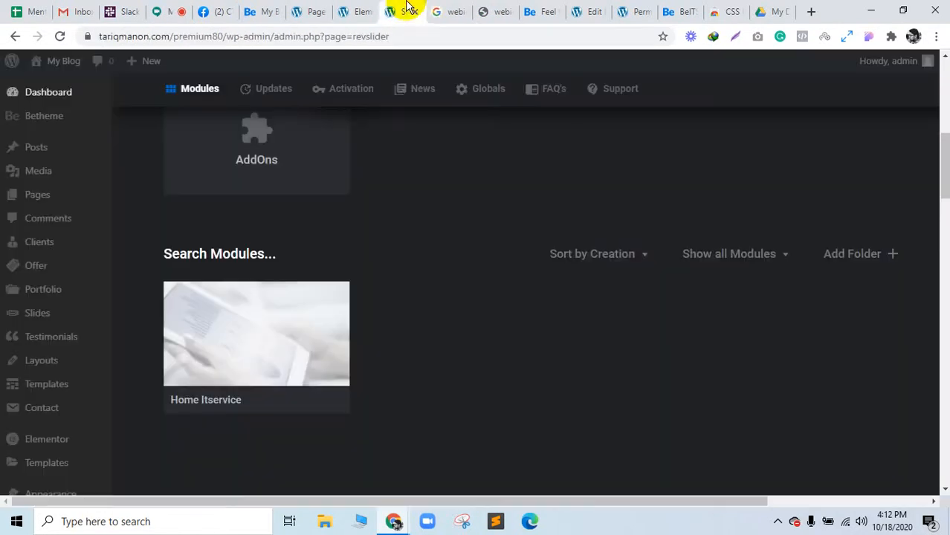
click(438, 8)
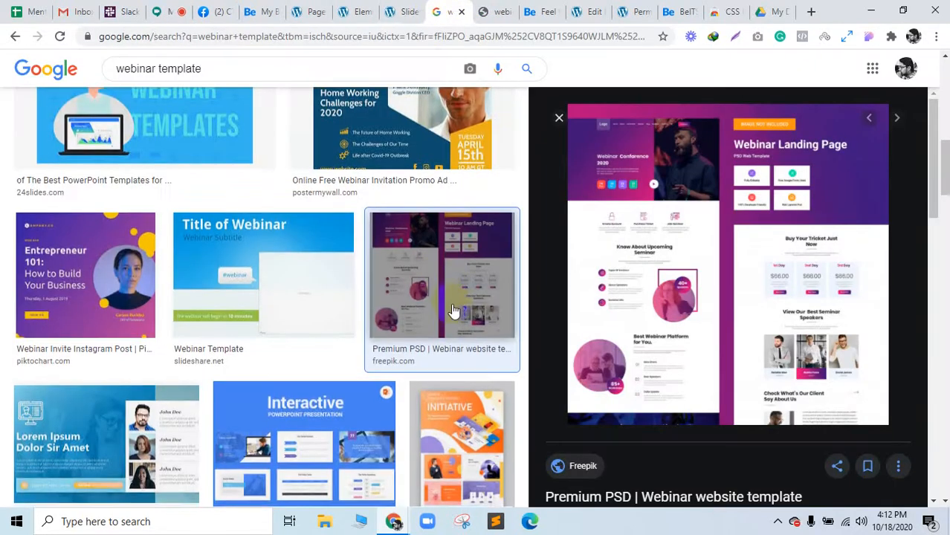
Preview the INITIATIVE presentation and Live Webinar invitation template images
scroll(452, 312, down, 4)
scroll(449, 309, down, 3)
scroll(446, 308, up, 5)
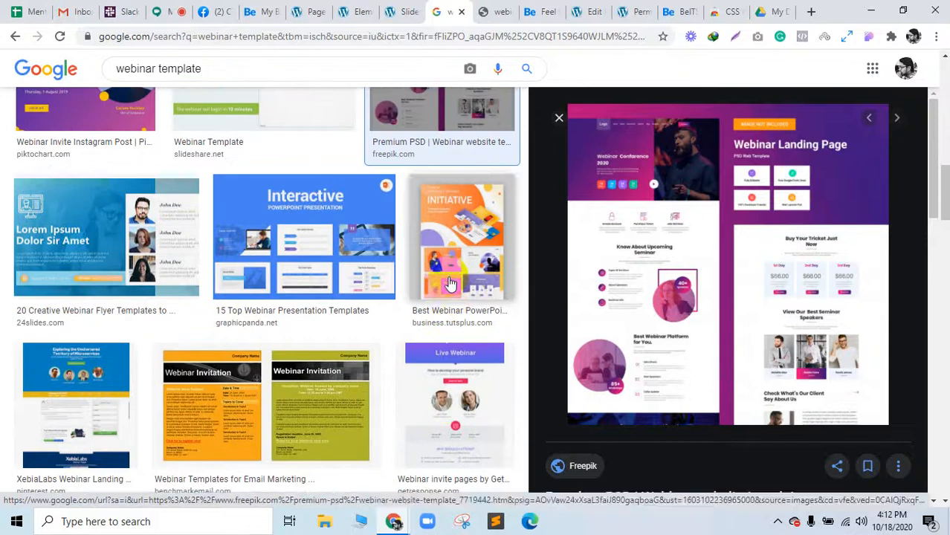
click(449, 283)
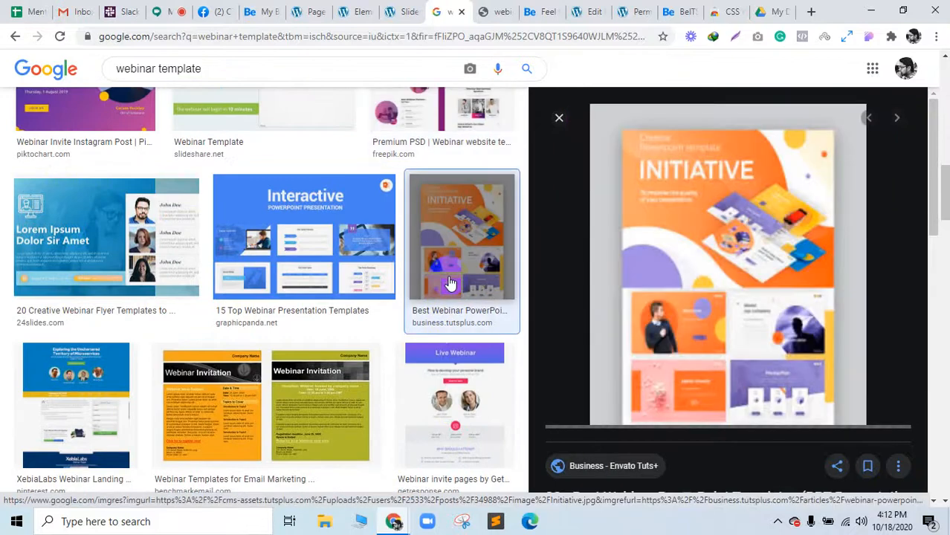
scroll(449, 283, down, 1)
click(452, 307)
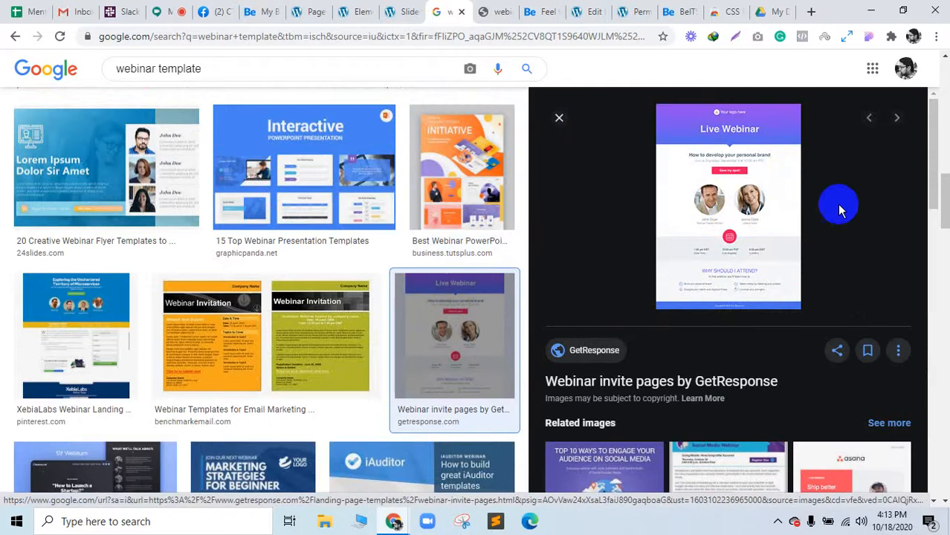
Open the Duda webinar landing page template full-size in a new tab, then close it
scroll(437, 318, down, 3)
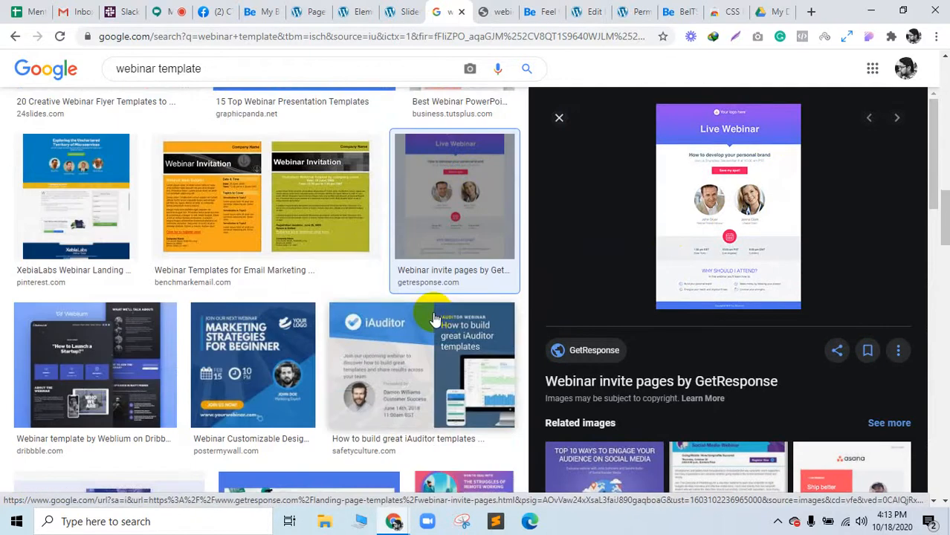
scroll(432, 315, down, 1)
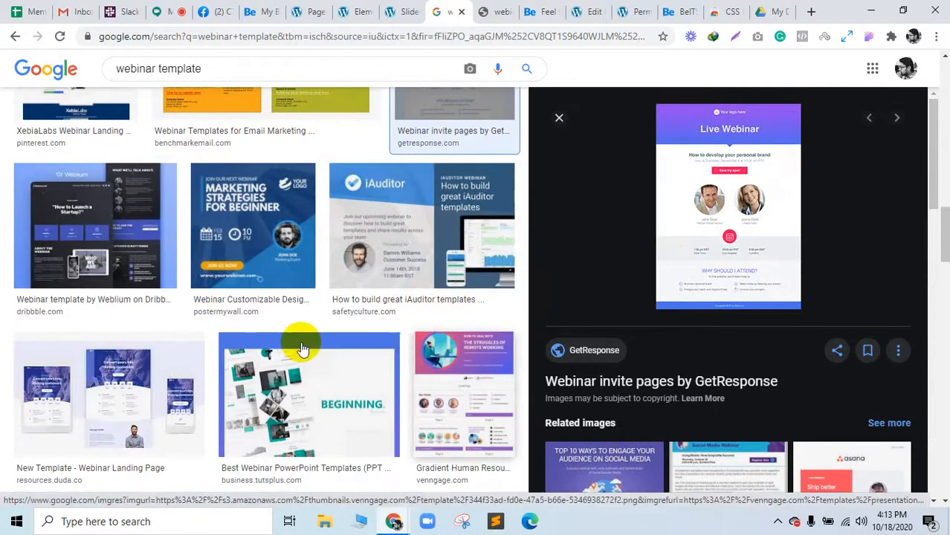
click(125, 402)
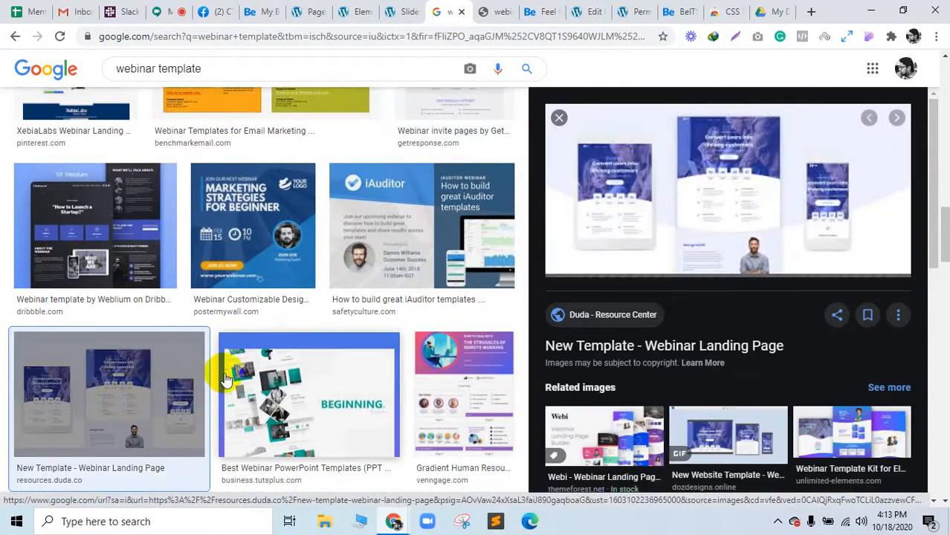
right_click(716, 202)
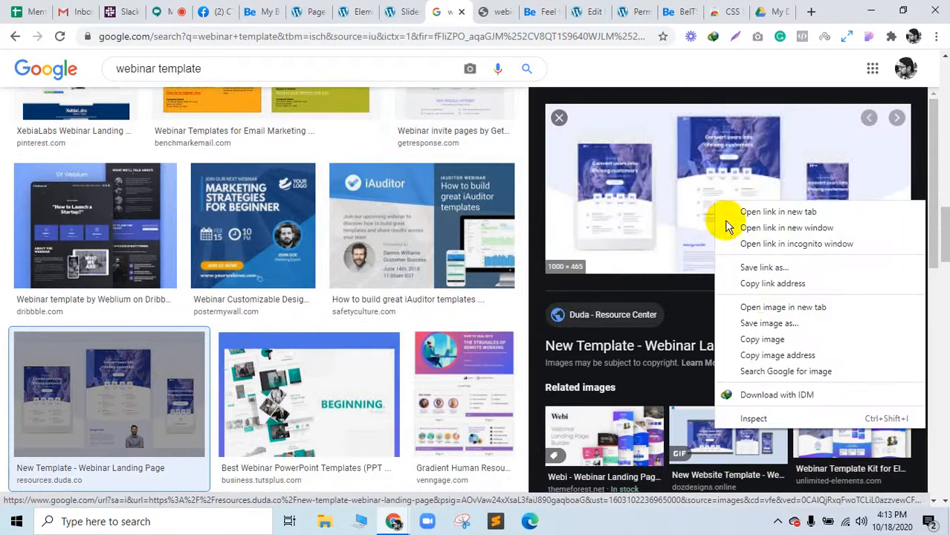
click(759, 307)
click(474, 9)
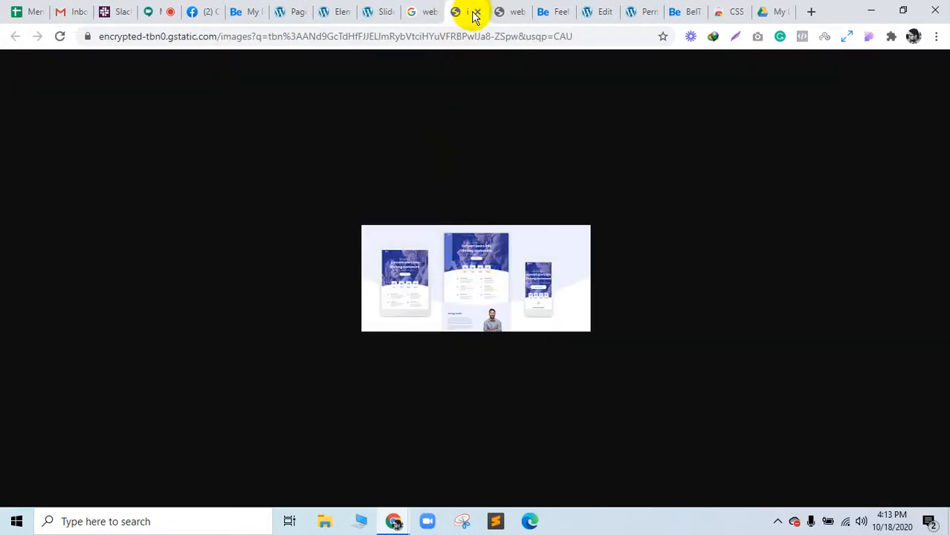
click(475, 13)
Scroll the results and preview the Venngage Fall Semester webinar template
scroll(393, 159, down, 5)
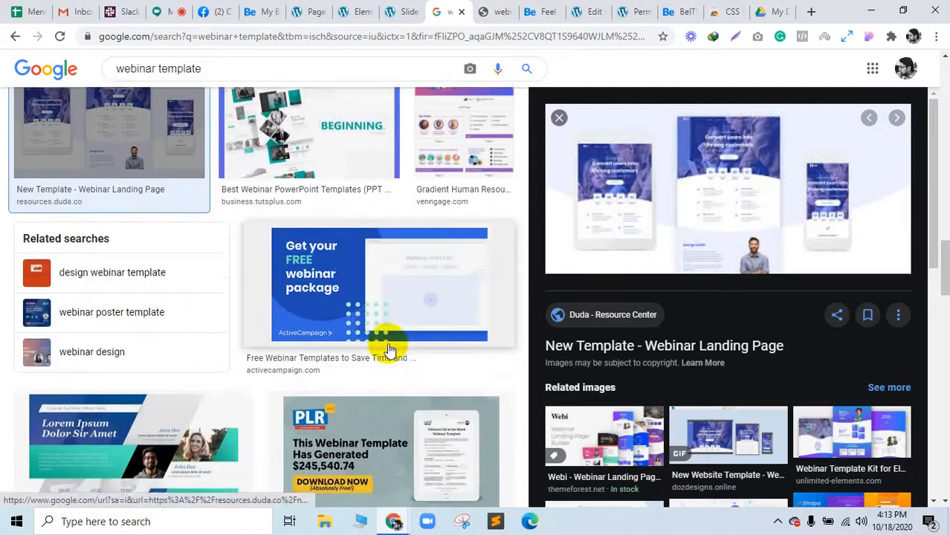
scroll(389, 349, down, 5)
scroll(385, 348, up, 15)
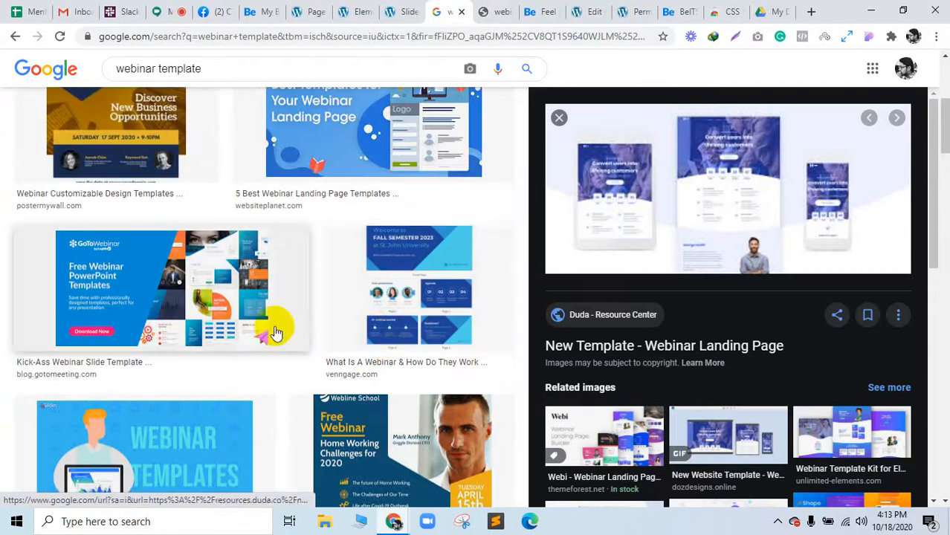
click(362, 303)
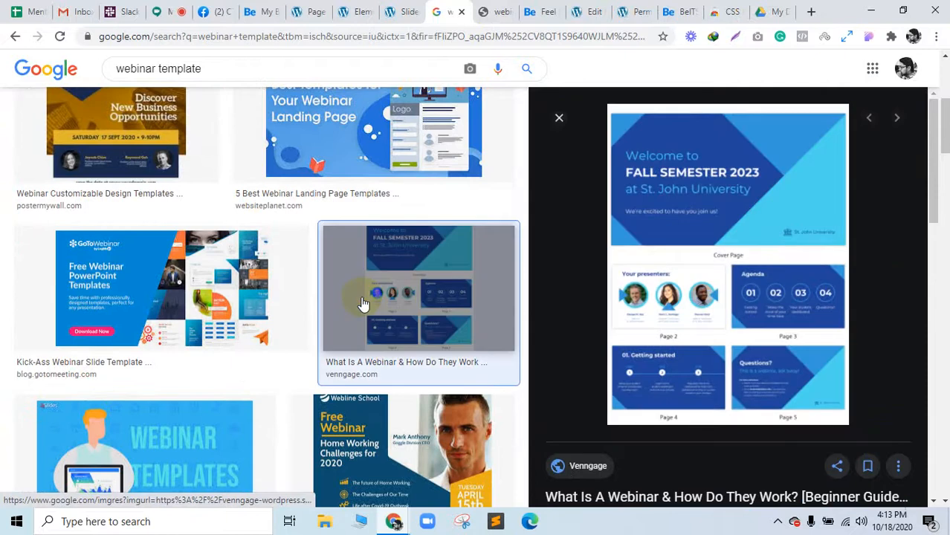
scroll(364, 303, up, 3)
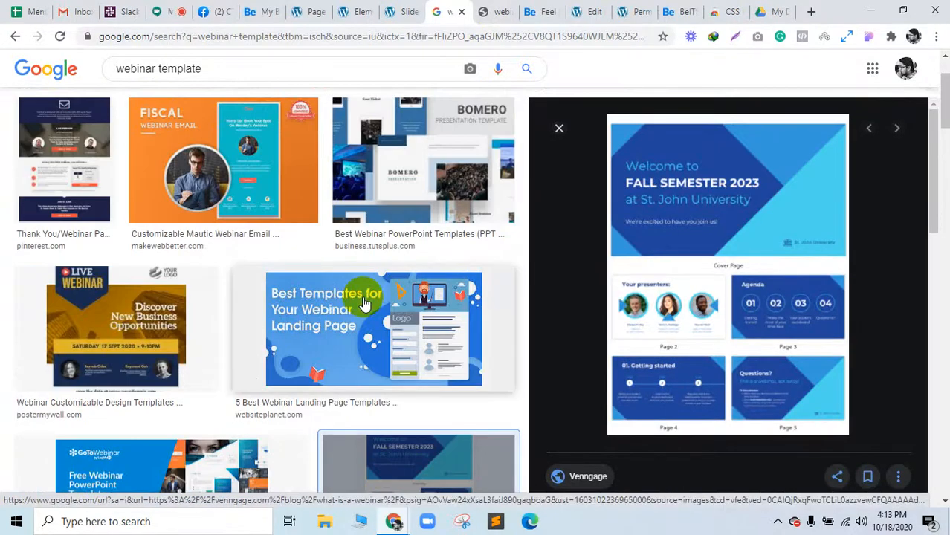
scroll(364, 303, down, 10)
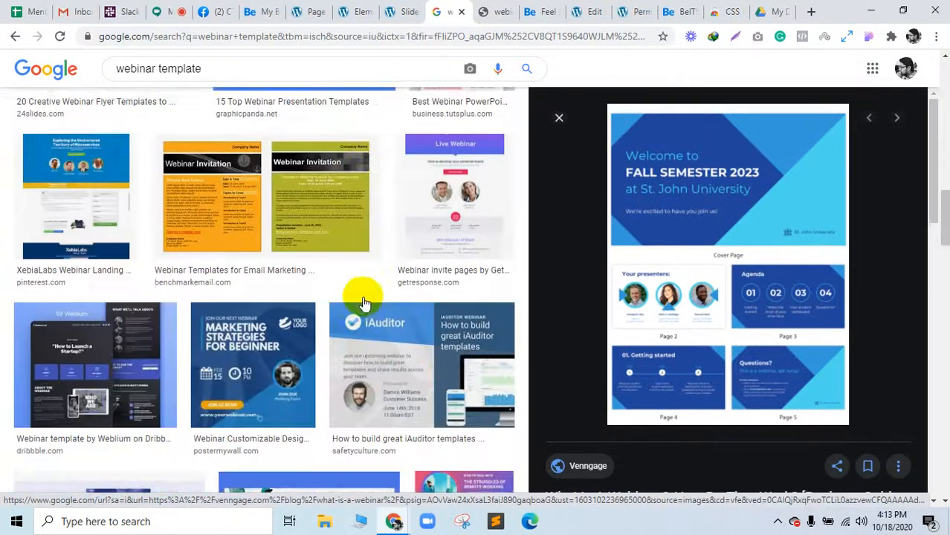
scroll(362, 296, down, 10)
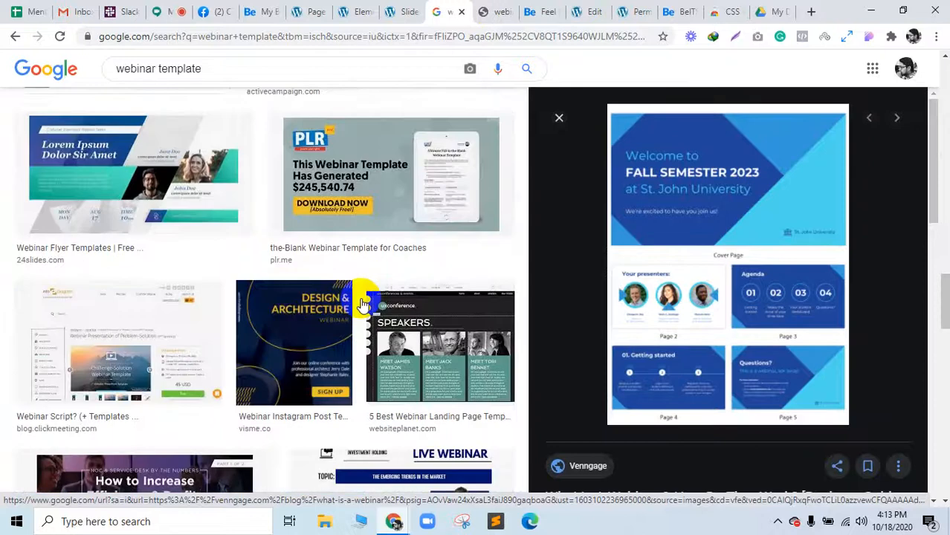
Open the MailerLite webinar landing page template full-size in a new tab, then return to results
click(362, 303)
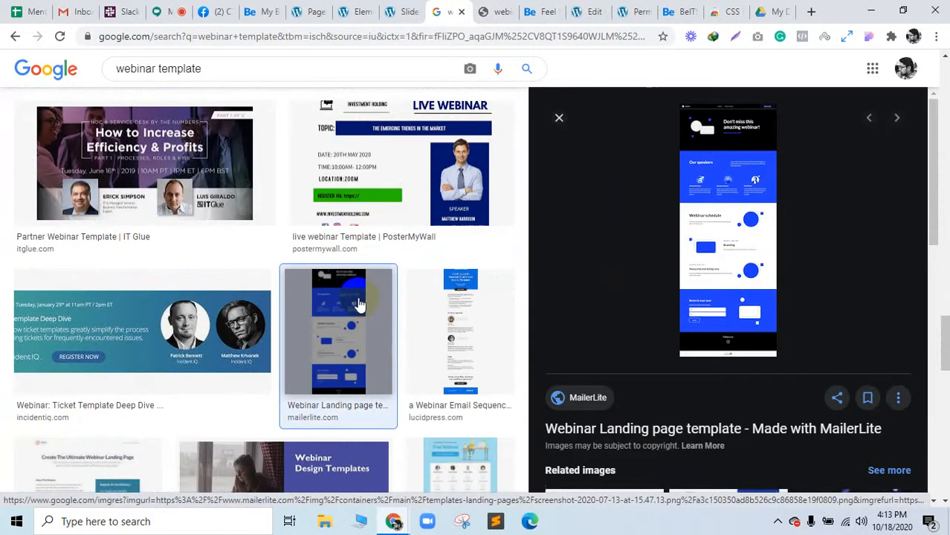
right_click(725, 272)
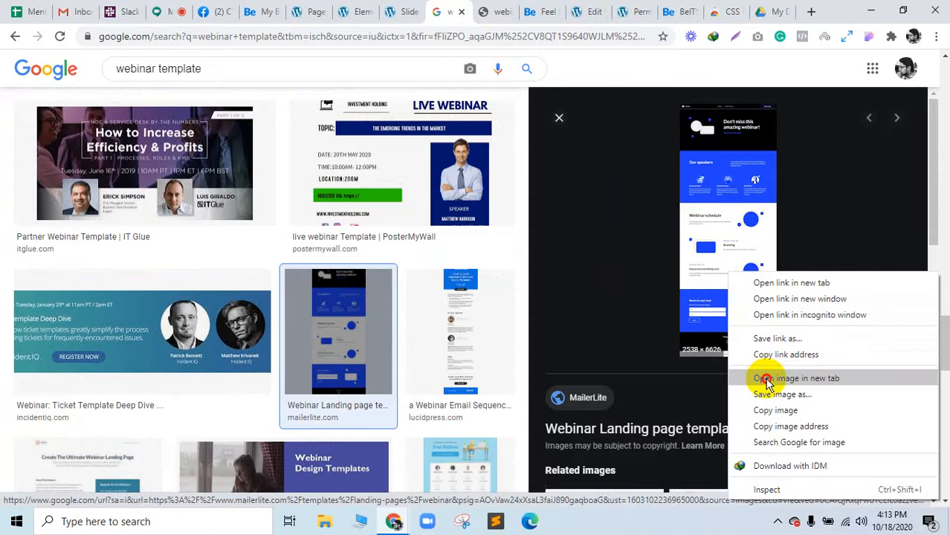
click(796, 378)
click(473, 9)
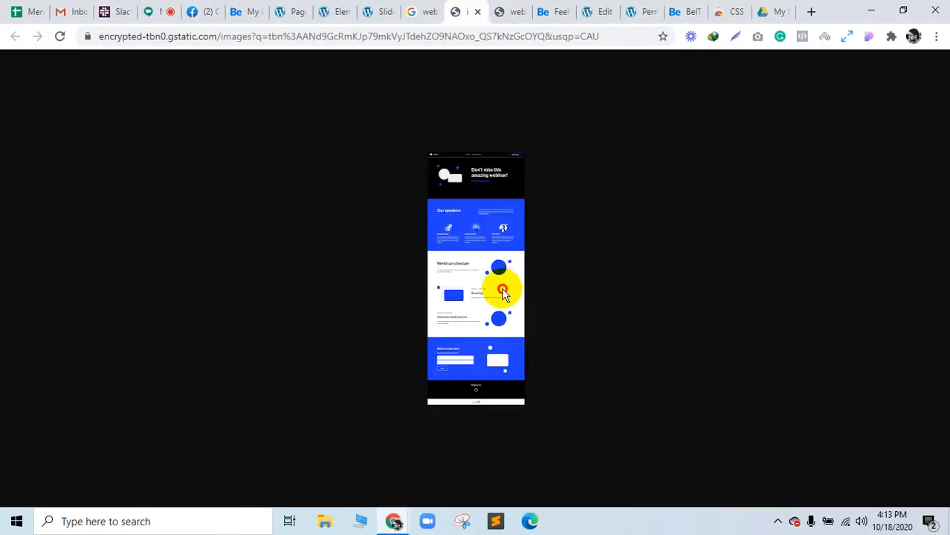
click(414, 10)
Scroll the results and preview the Dribbble 'Webinar template by Weblium' image
scroll(413, 329, down, 3)
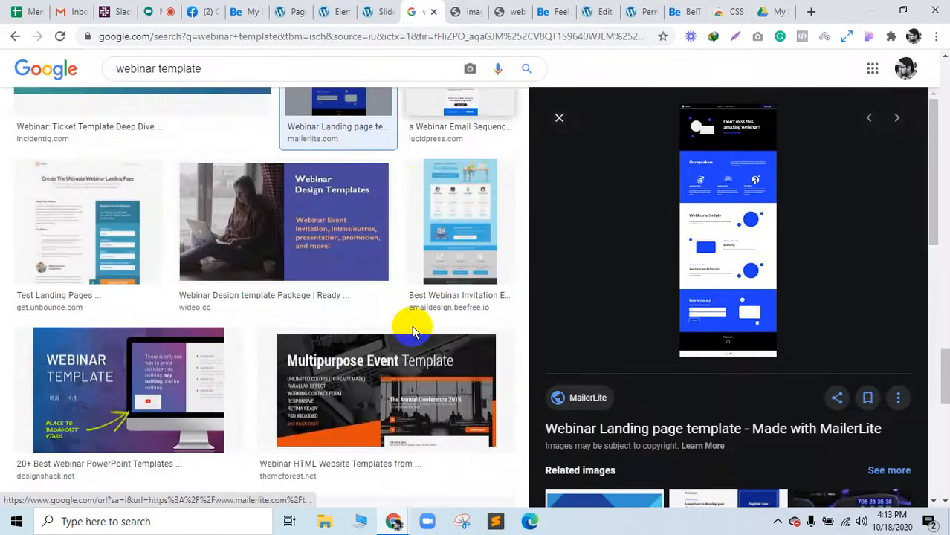
scroll(412, 326, down, 6)
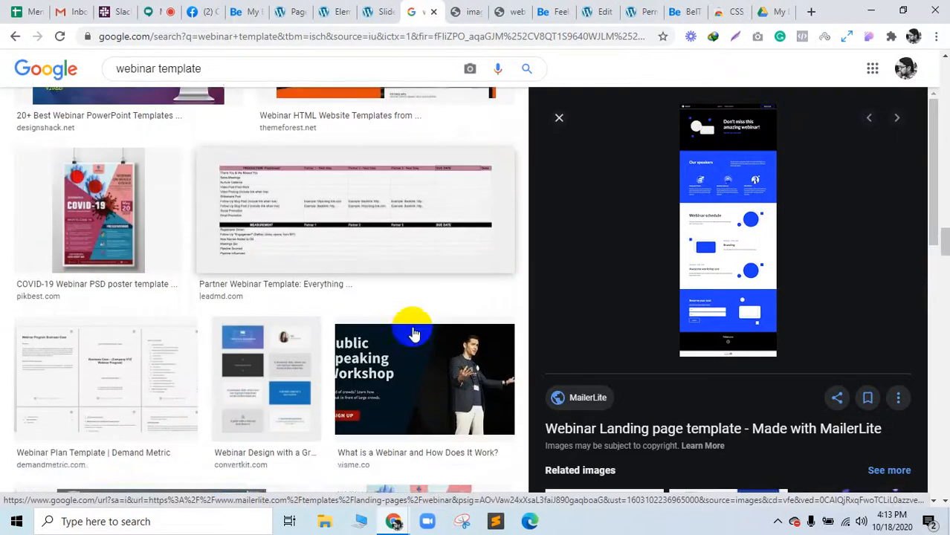
scroll(413, 331, down, 2)
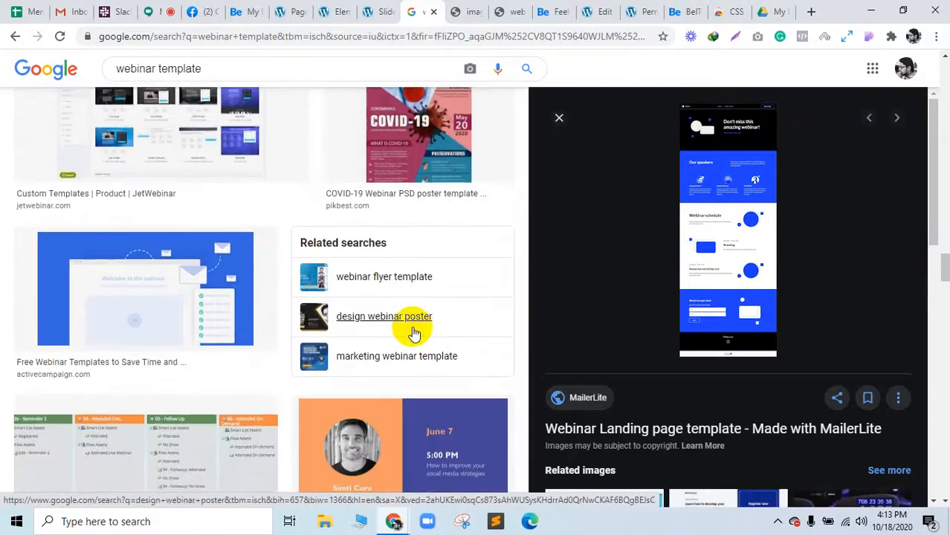
scroll(414, 327, up, 2)
scroll(414, 325, up, 3)
scroll(413, 316, down, 8)
scroll(415, 319, up, 3)
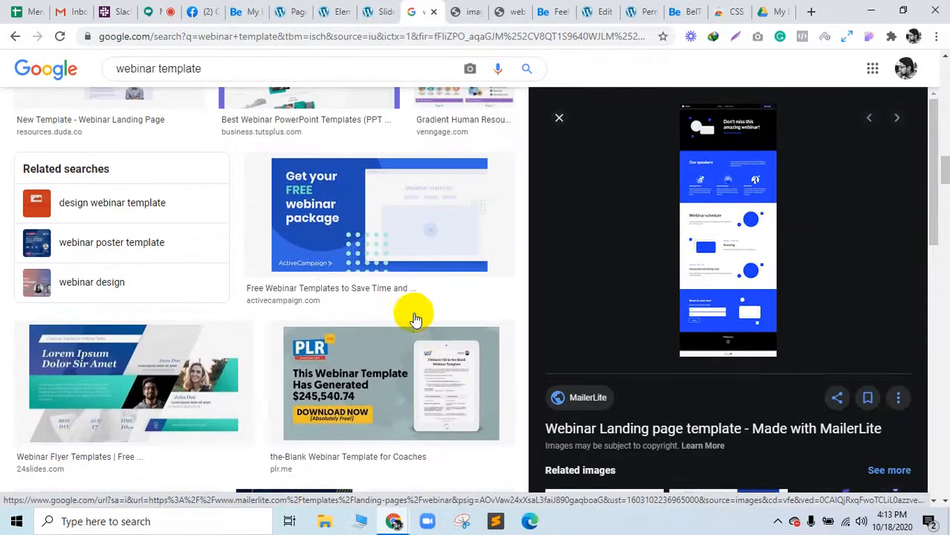
scroll(414, 316, up, 5)
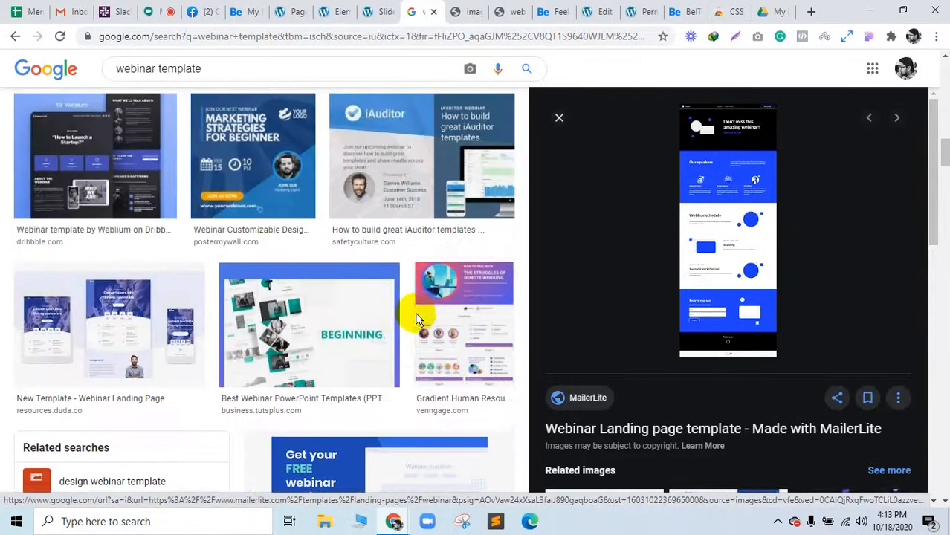
scroll(413, 314, up, 5)
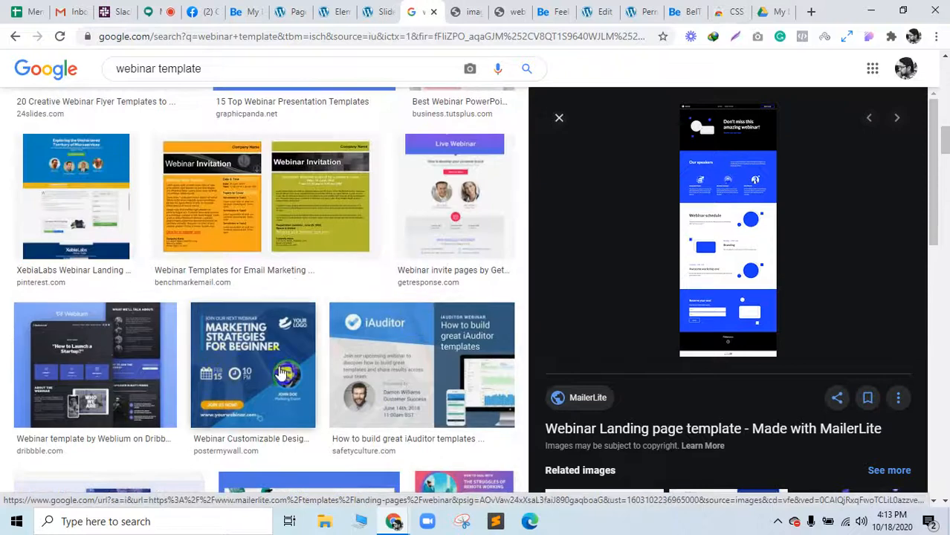
scroll(278, 371, up, 2)
scroll(276, 368, down, 2)
click(97, 362)
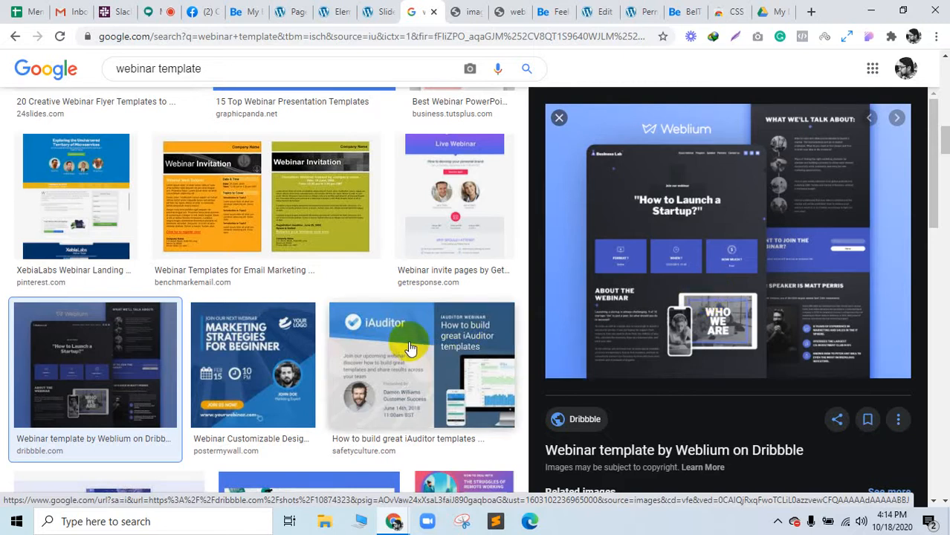
Scroll through more webinar template image results, then switch to the Google Meet tab
scroll(409, 348, up, 4)
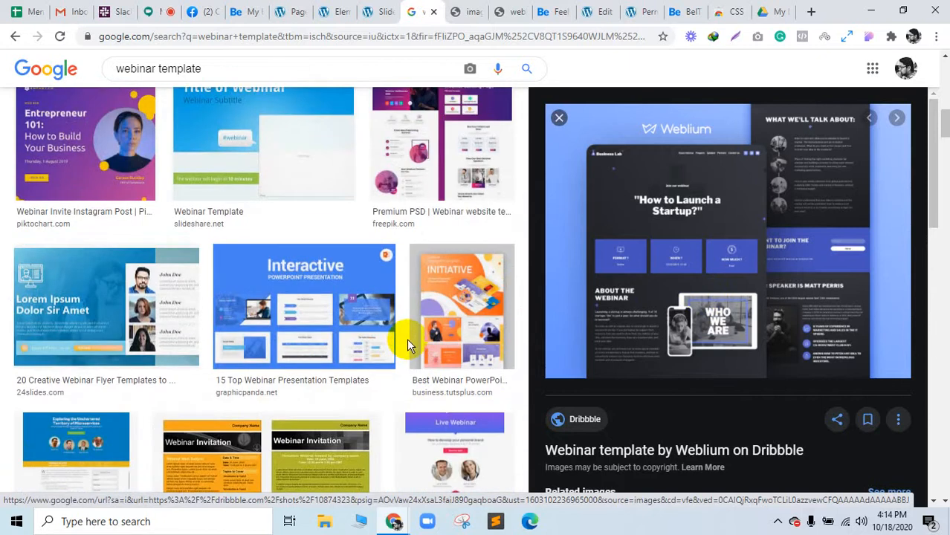
scroll(406, 345, up, 5)
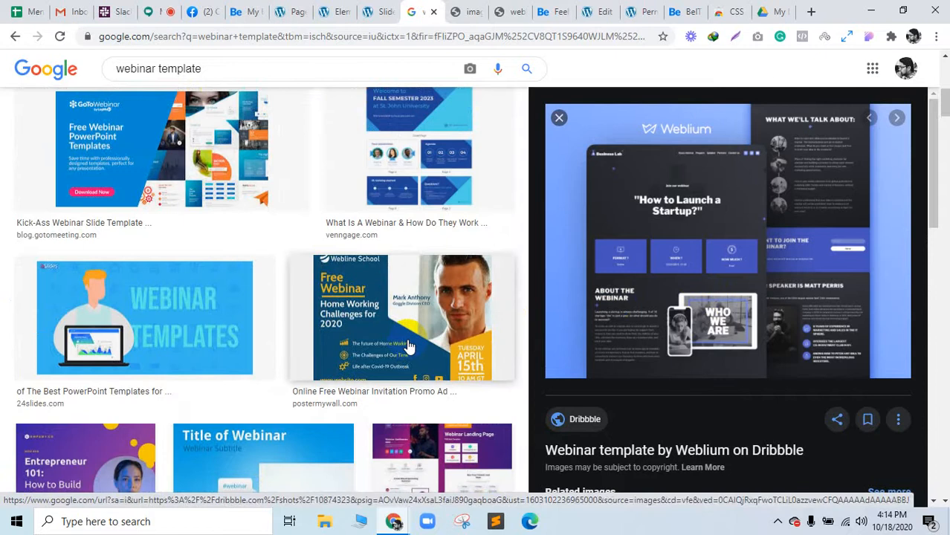
scroll(409, 344, up, 4)
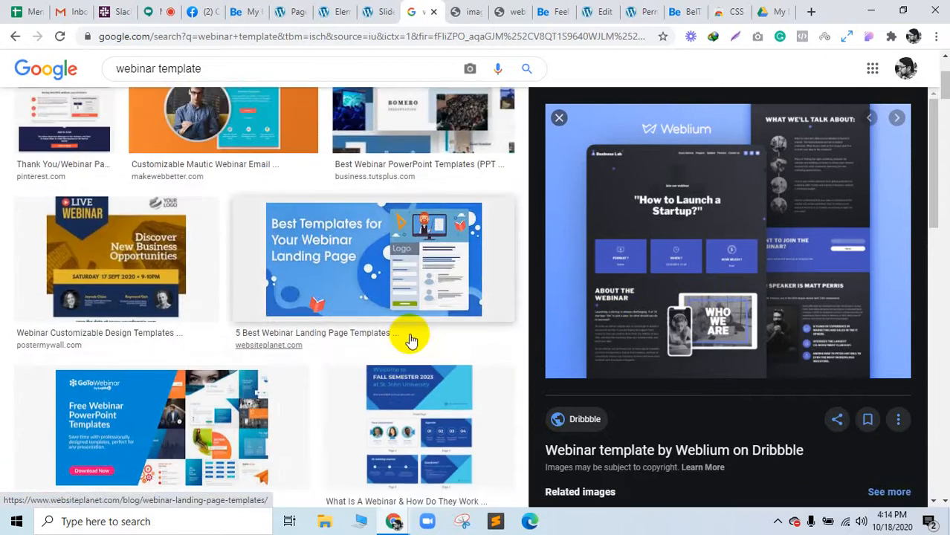
scroll(411, 341, down, 6)
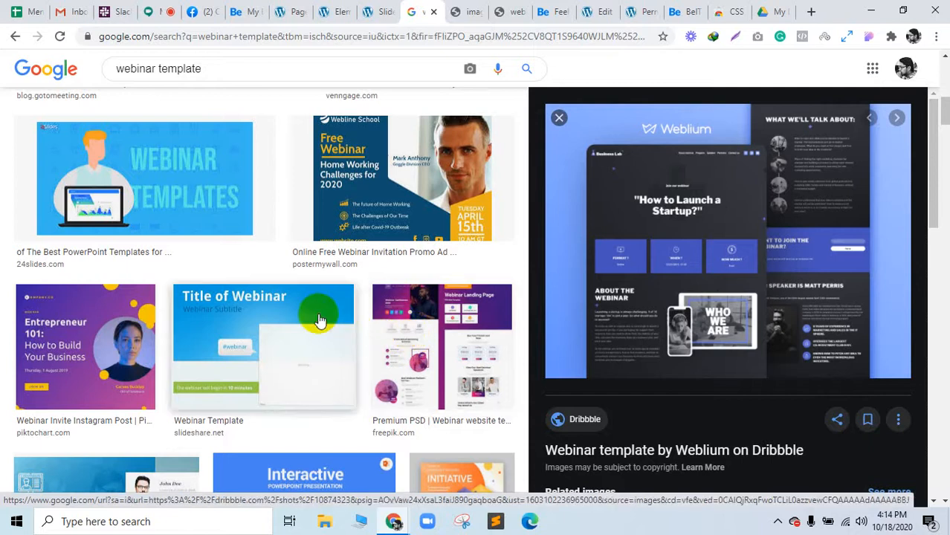
click(156, 9)
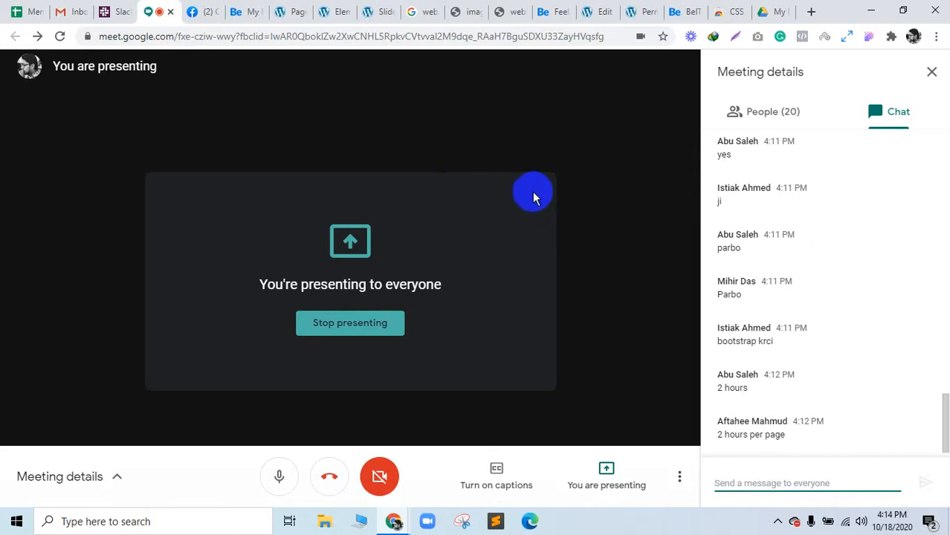
click(424, 9)
click(148, 10)
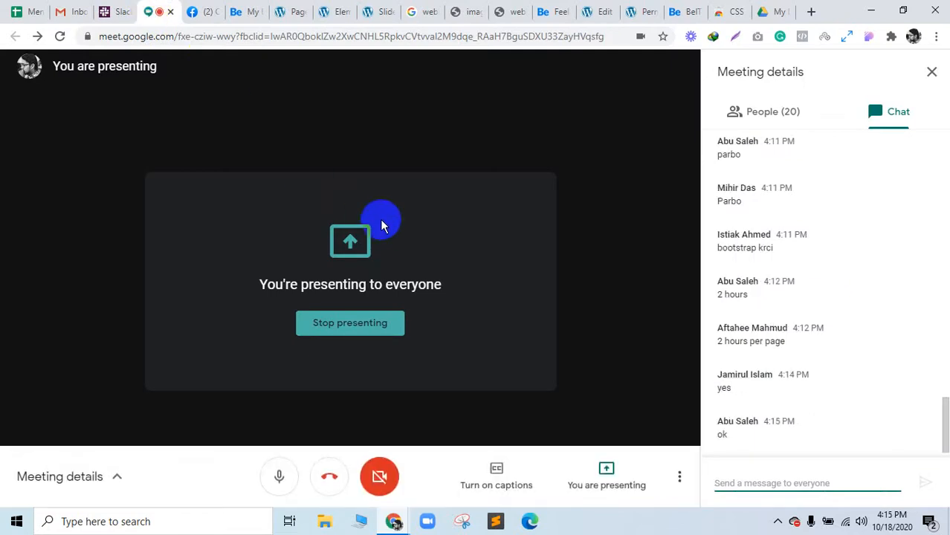
click(552, 8)
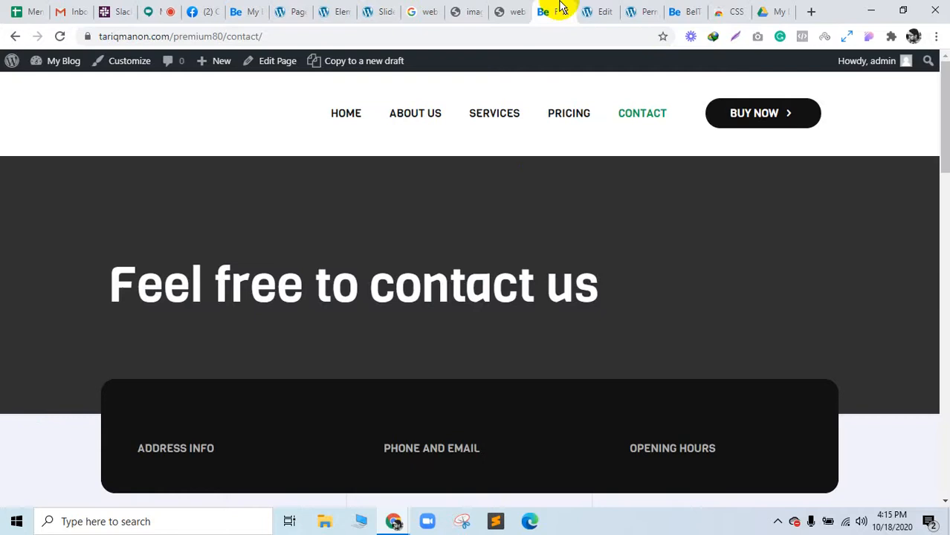
click(654, 9)
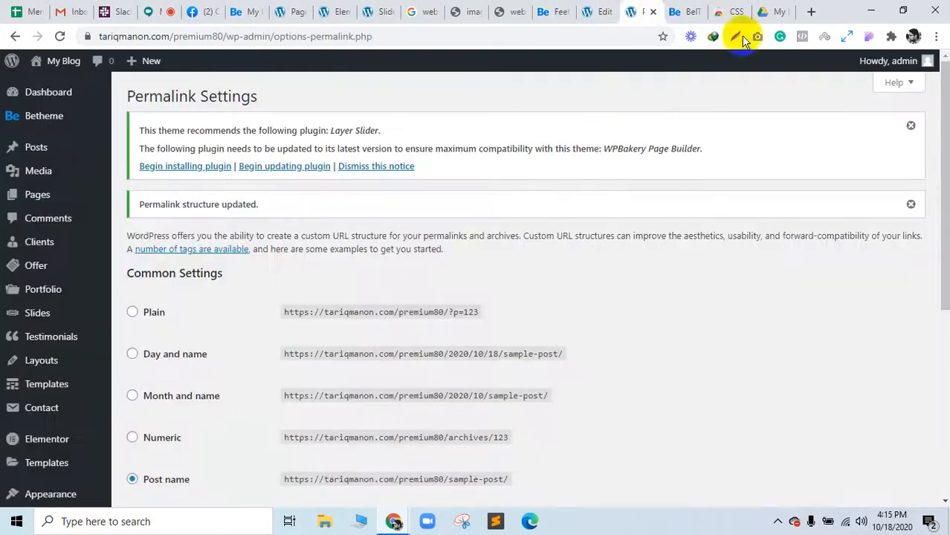
click(690, 10)
scroll(282, 325, down, 3)
scroll(149, 318, up, 3)
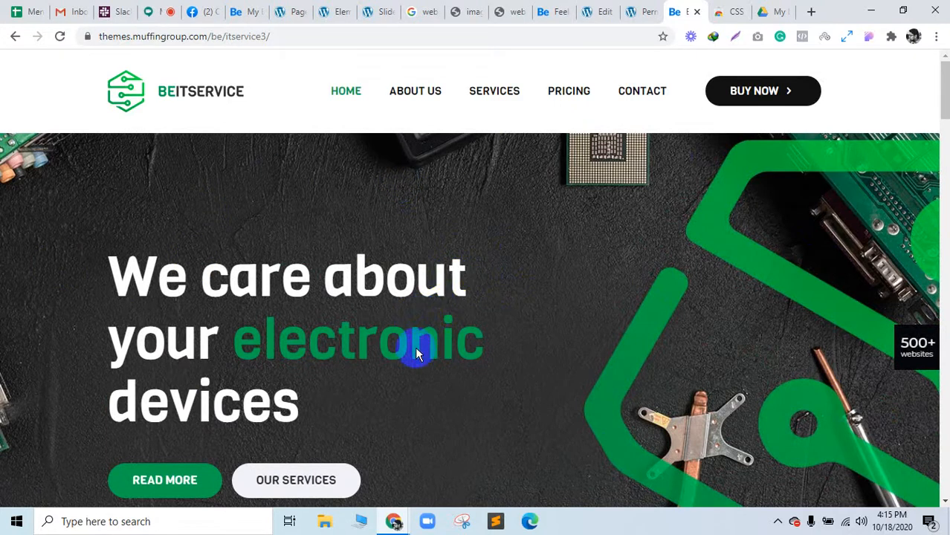
scroll(409, 327, down, 2)
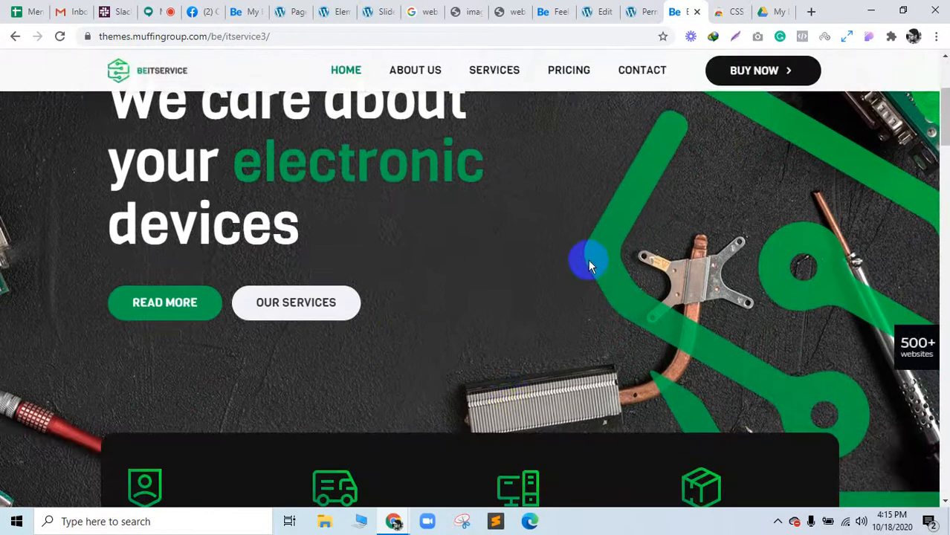
scroll(305, 316, up, 2)
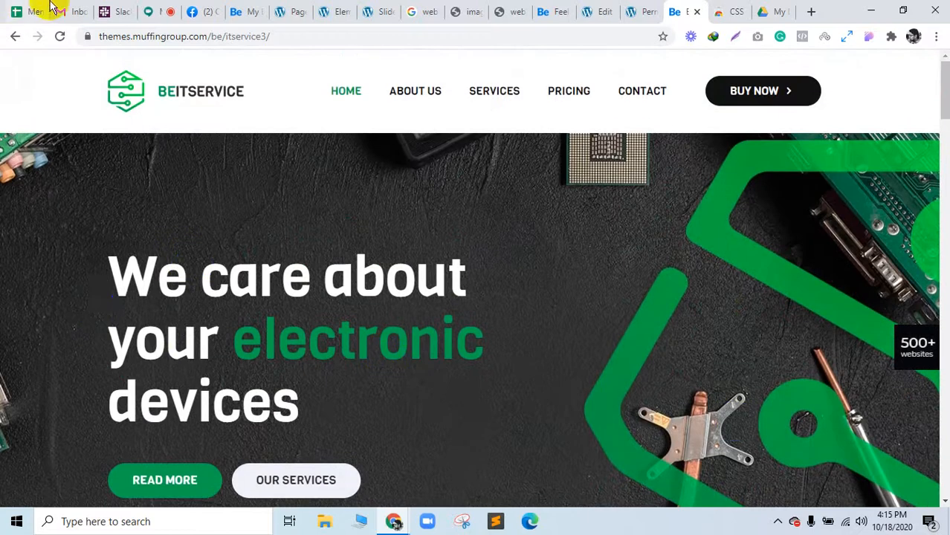
Post 'We will start 4:40 PM' in the Google Meet chat
click(160, 9)
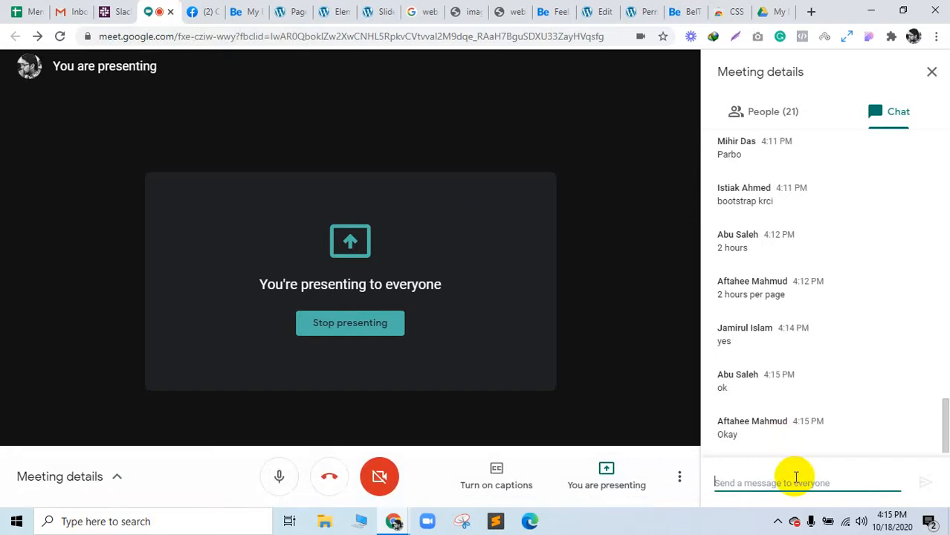
click(794, 479)
text(We )
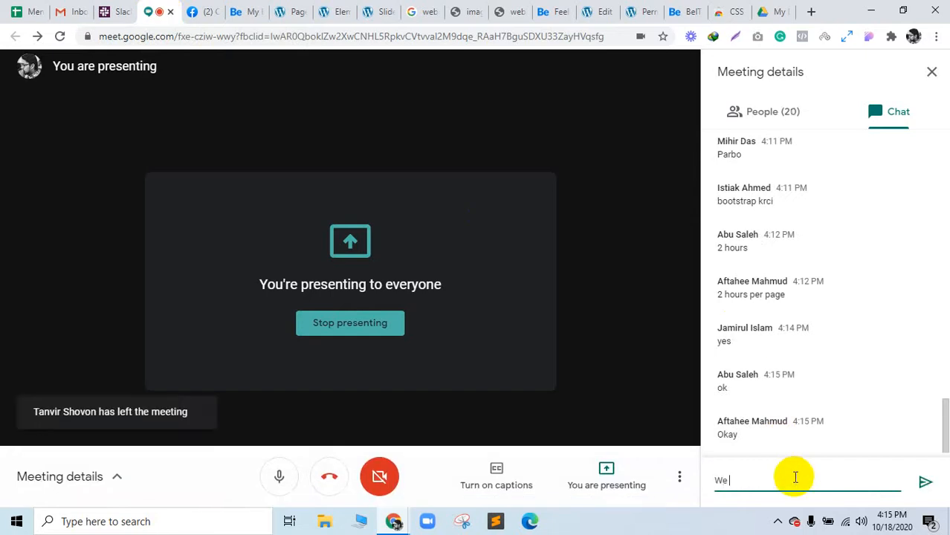
text(will start 4:40 PM)
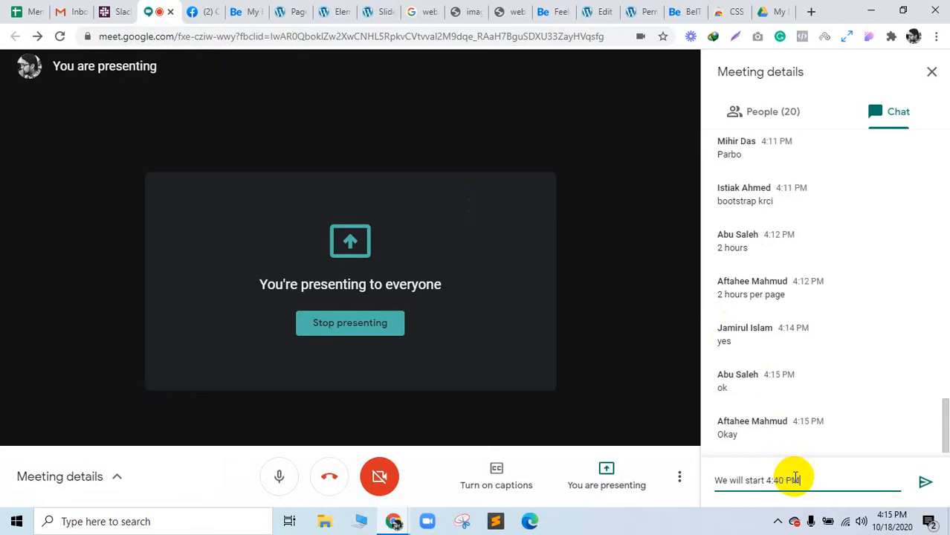
key(Return)
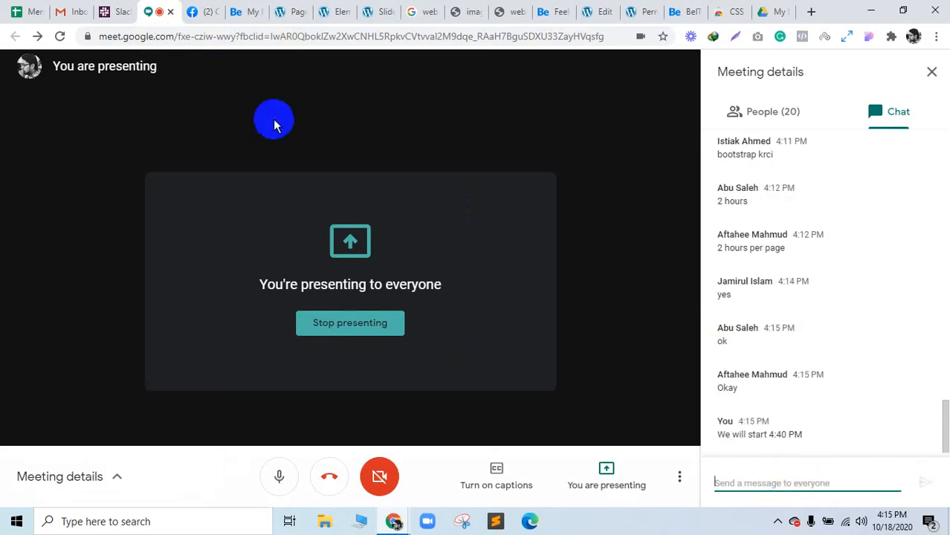
Mute the microphone and stop presenting the screen
click(276, 475)
click(598, 481)
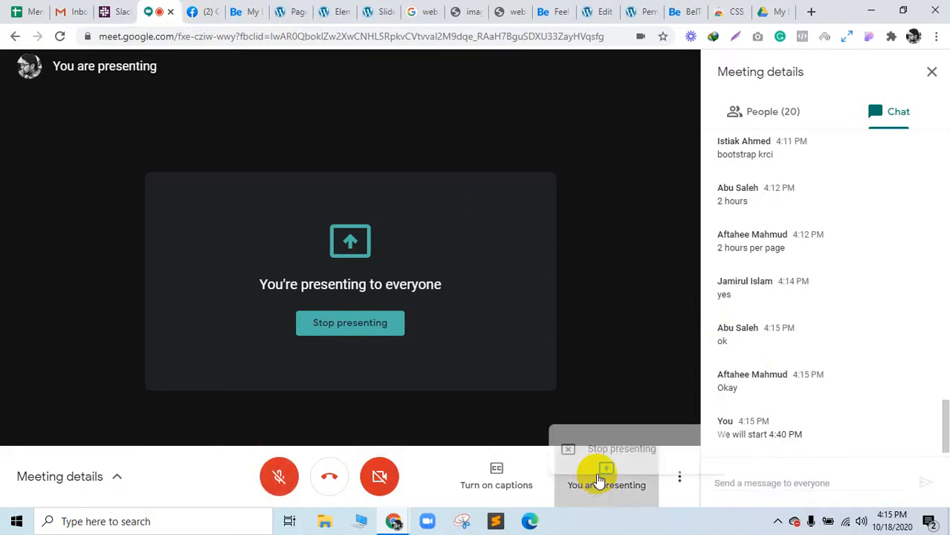
click(261, 482)
click(262, 482)
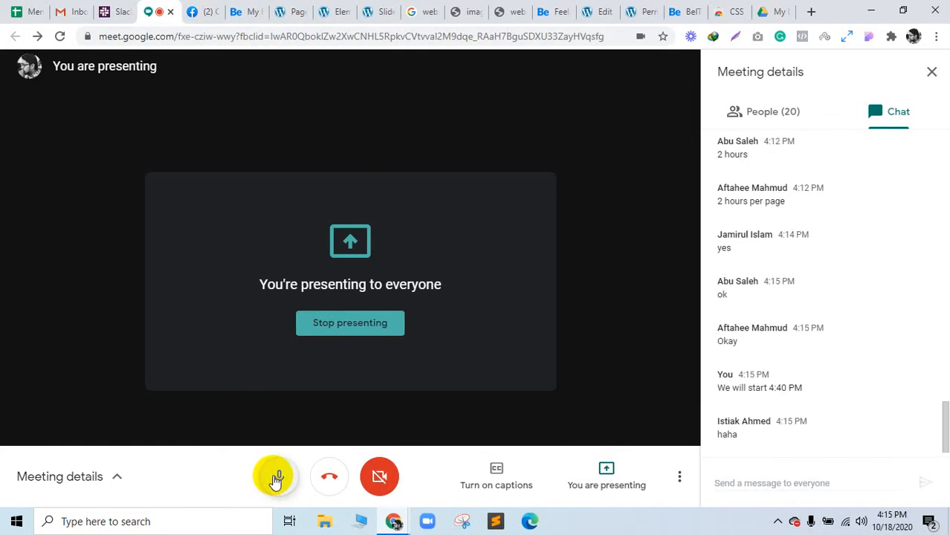
click(276, 480)
click(602, 476)
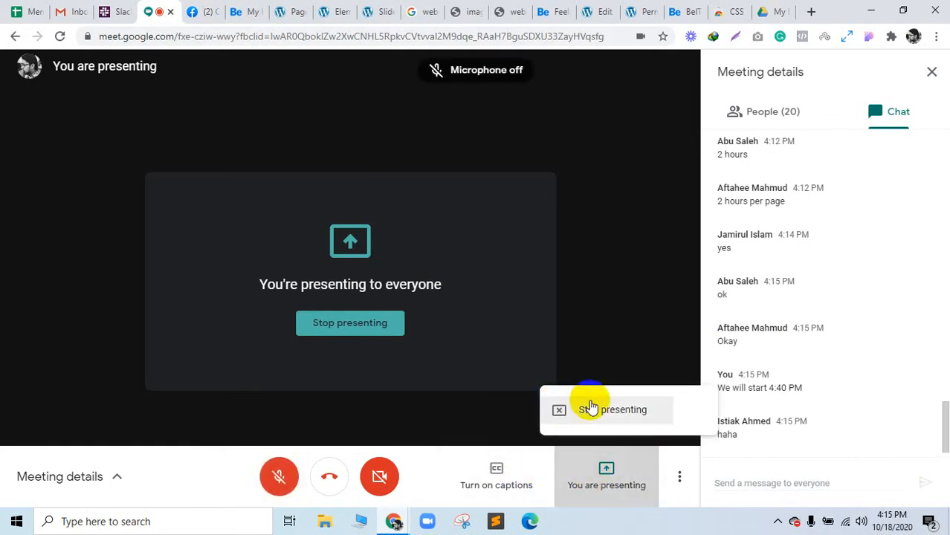
click(591, 409)
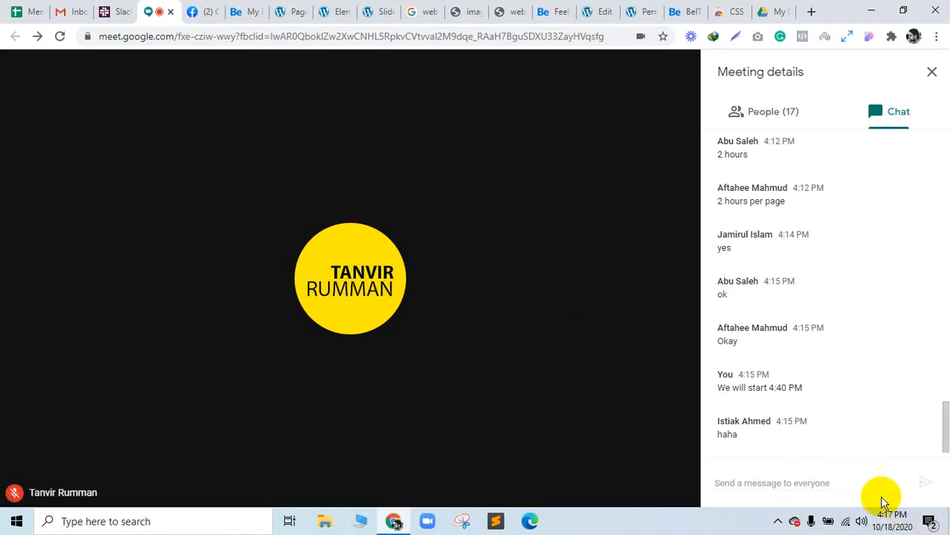
Unmute the Meet microphone and bring back the Freepik template image tab
click(776, 523)
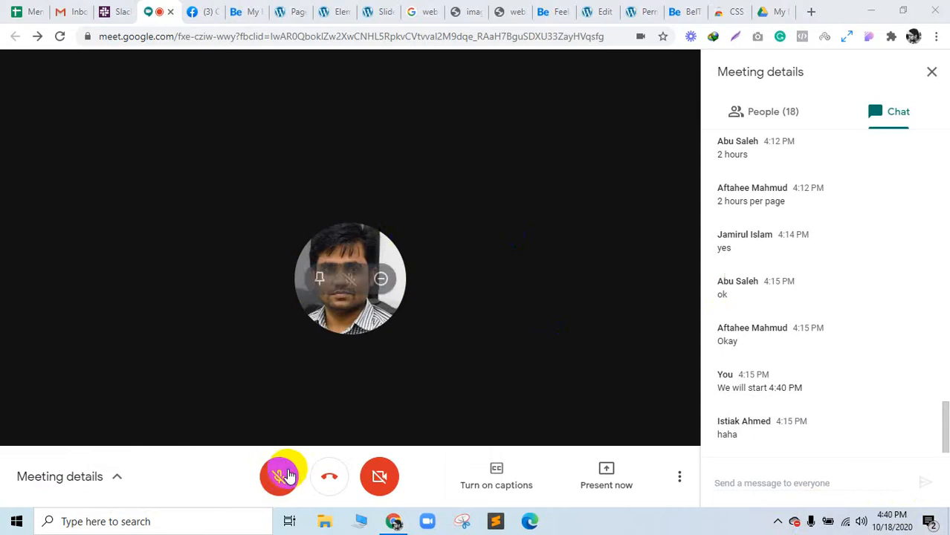
click(286, 472)
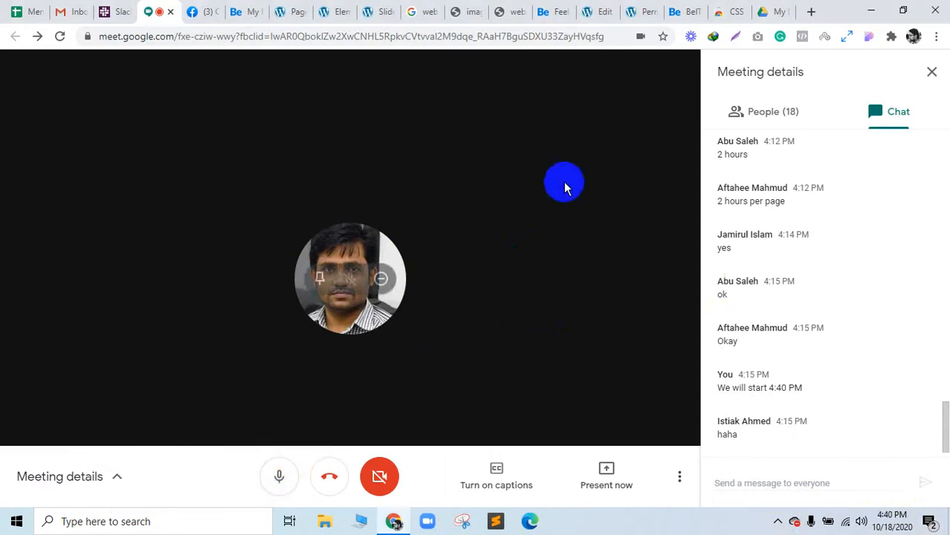
click(470, 11)
Close the standalone image tab and cycle through the open browser tabs
click(511, 11)
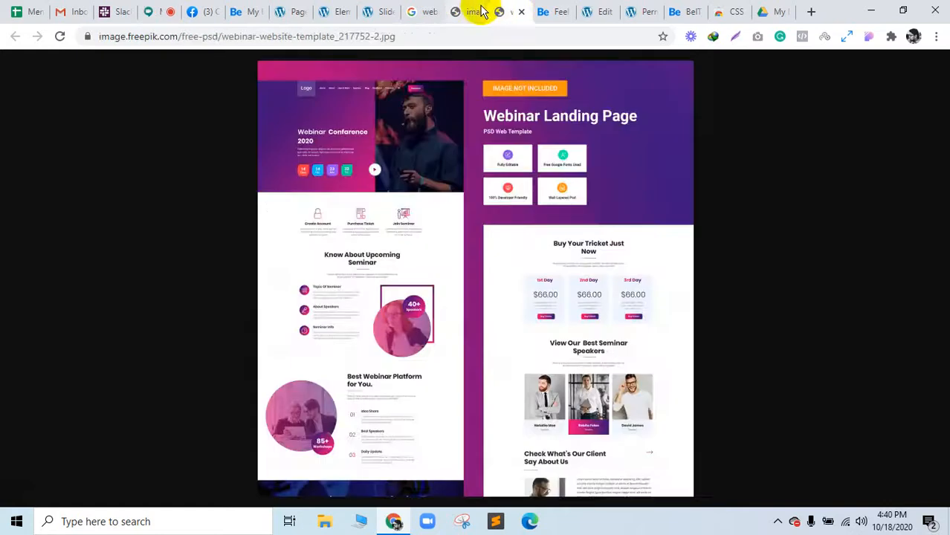
click(481, 11)
click(479, 11)
click(428, 11)
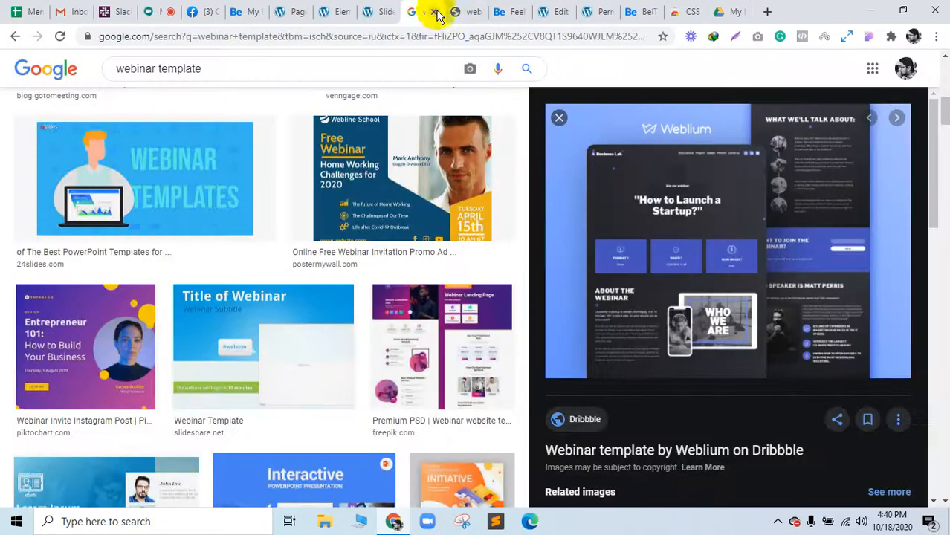
click(598, 11)
click(638, 11)
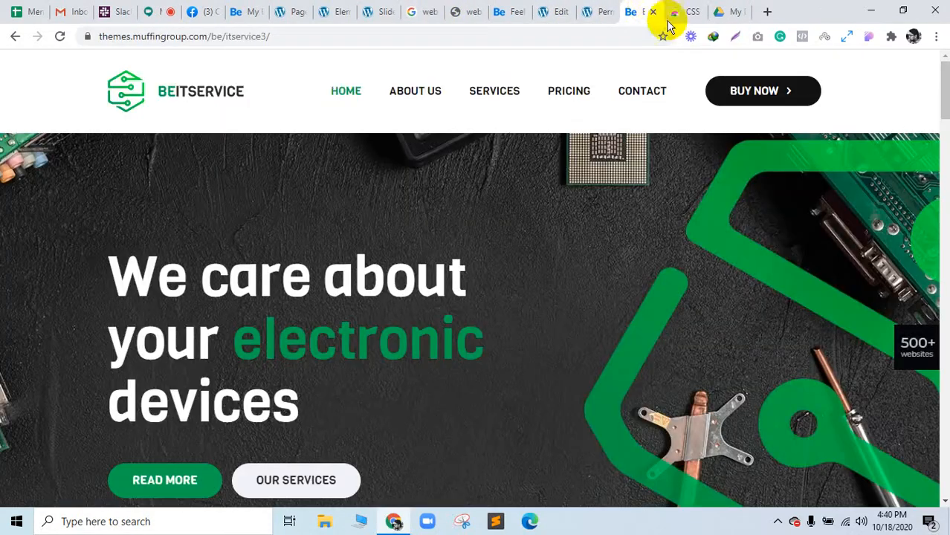
click(220, 10)
click(253, 10)
click(313, 10)
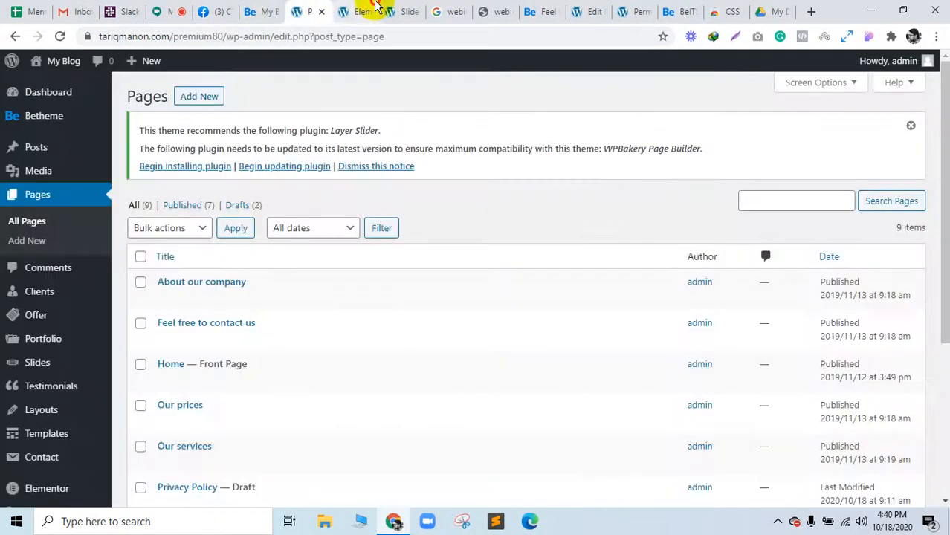
click(372, 9)
click(411, 9)
click(369, 12)
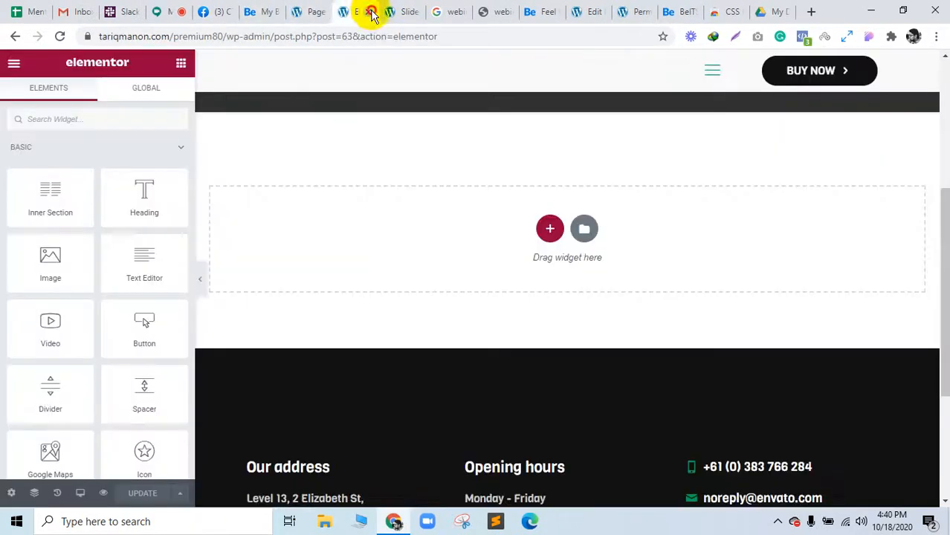
Close the Elementor editor tab and inspect the BeITService demo's fonts in the CSS panel
click(372, 11)
click(316, 10)
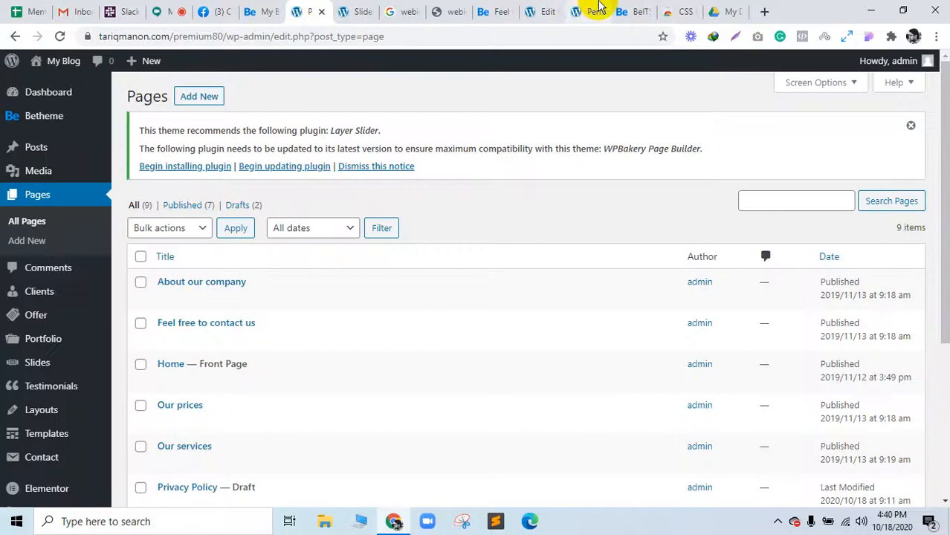
click(621, 9)
scroll(486, 393, down, 3)
scroll(485, 392, up, 3)
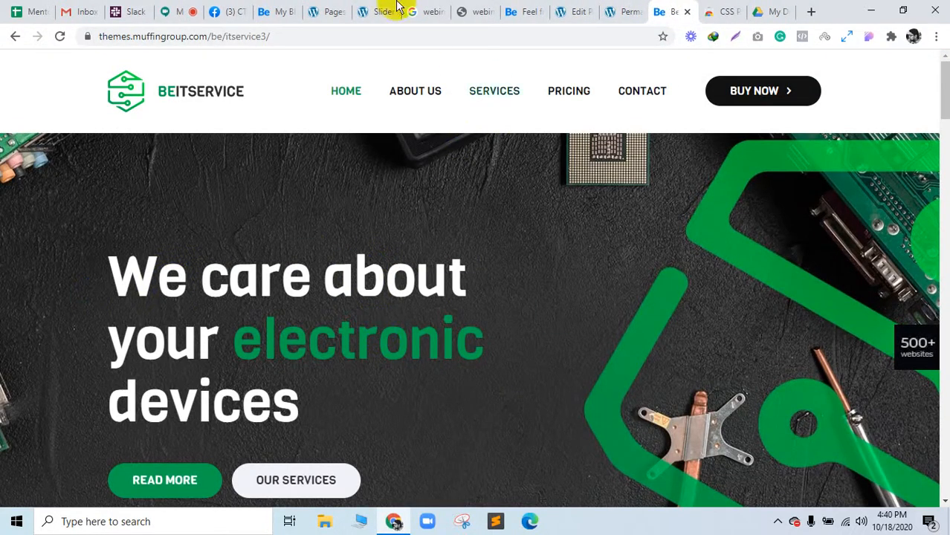
click(870, 38)
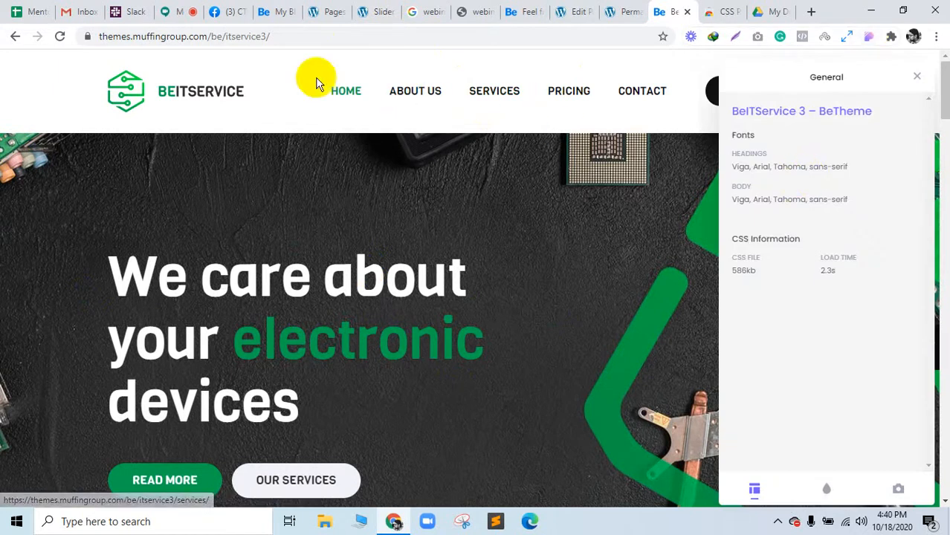
Present your entire screen in the Google Meet call again, then return to the BeITService demo
click(194, 10)
click(612, 467)
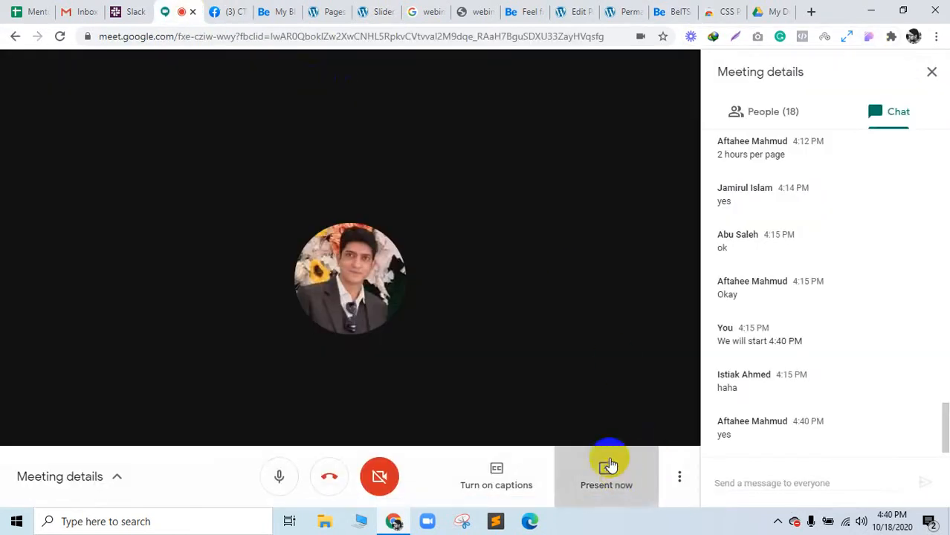
click(574, 352)
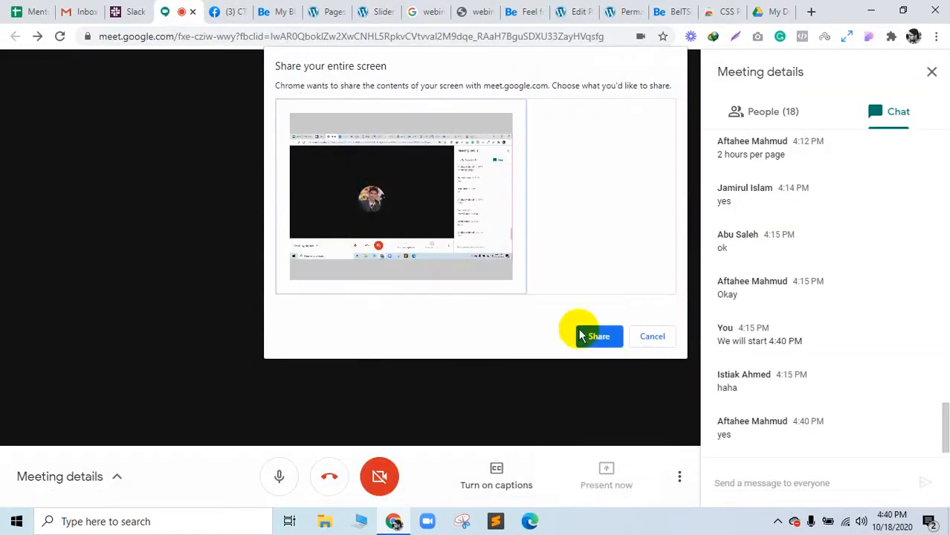
click(605, 337)
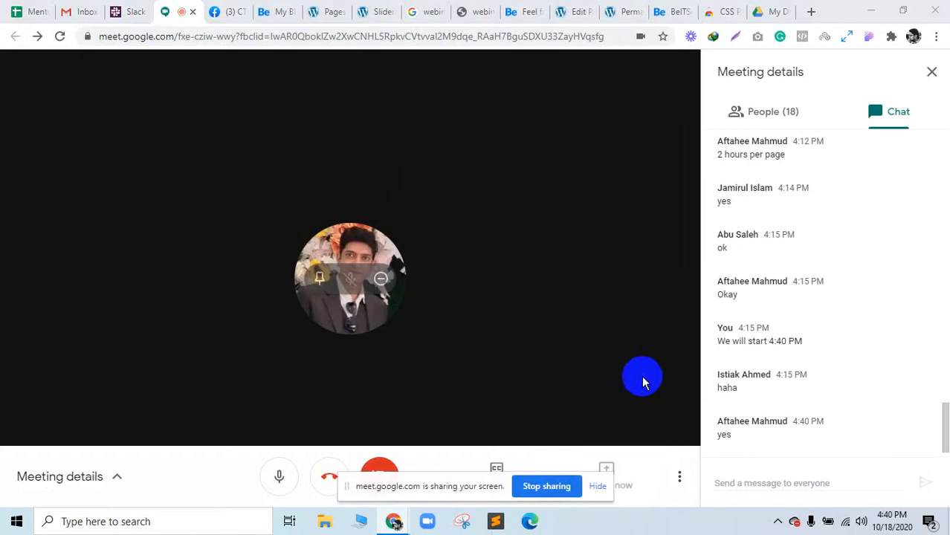
click(676, 9)
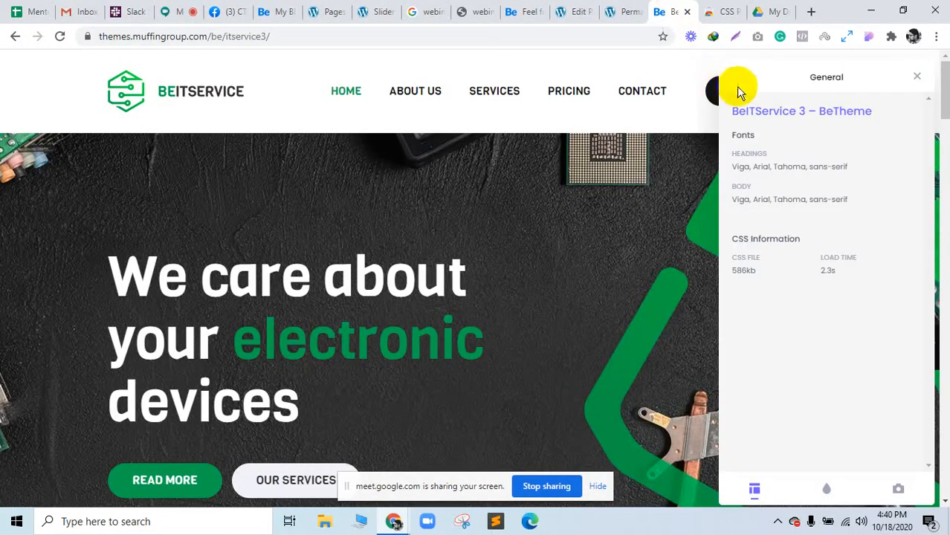
Browse the demo page's image assets in CSS Peeper and download the repair3-slider-bg.jpg background
click(899, 489)
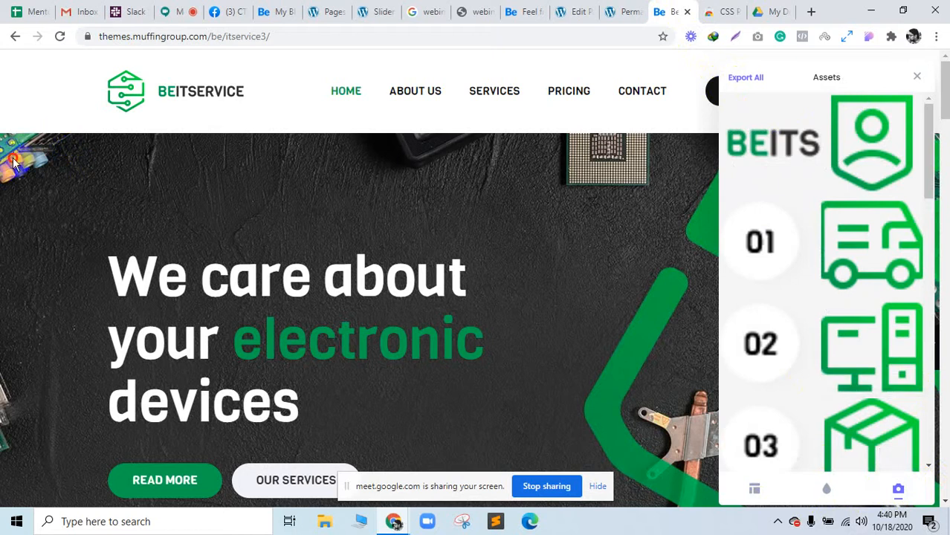
click(199, 195)
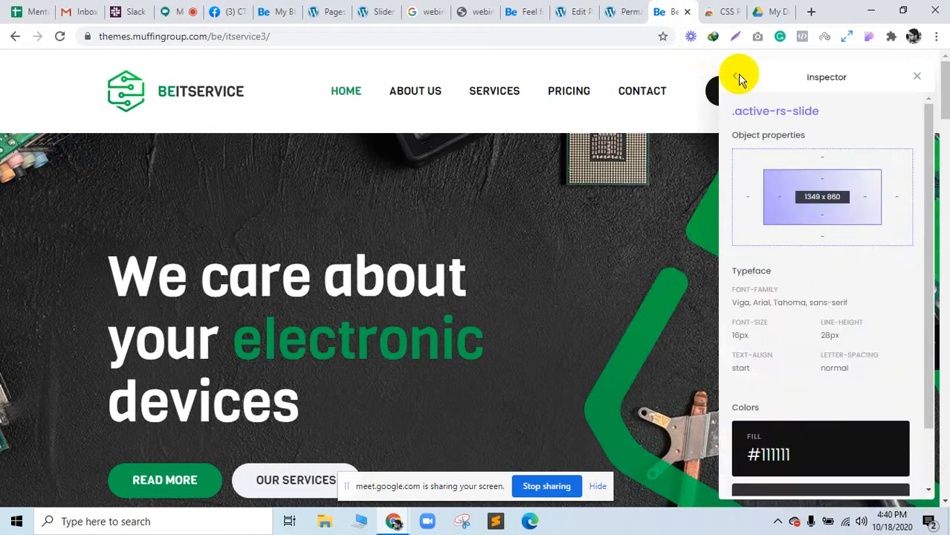
click(736, 79)
scroll(872, 333, down, 10)
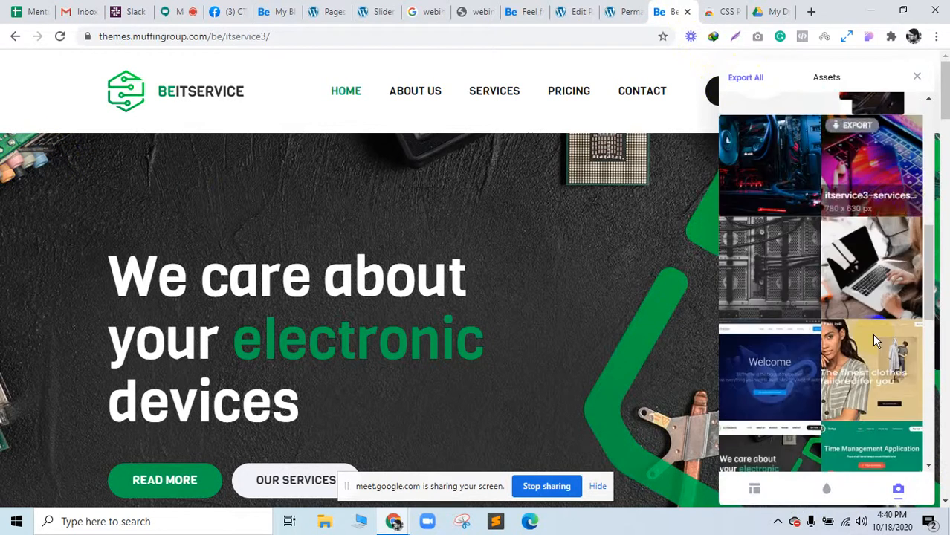
scroll(874, 338, down, 3)
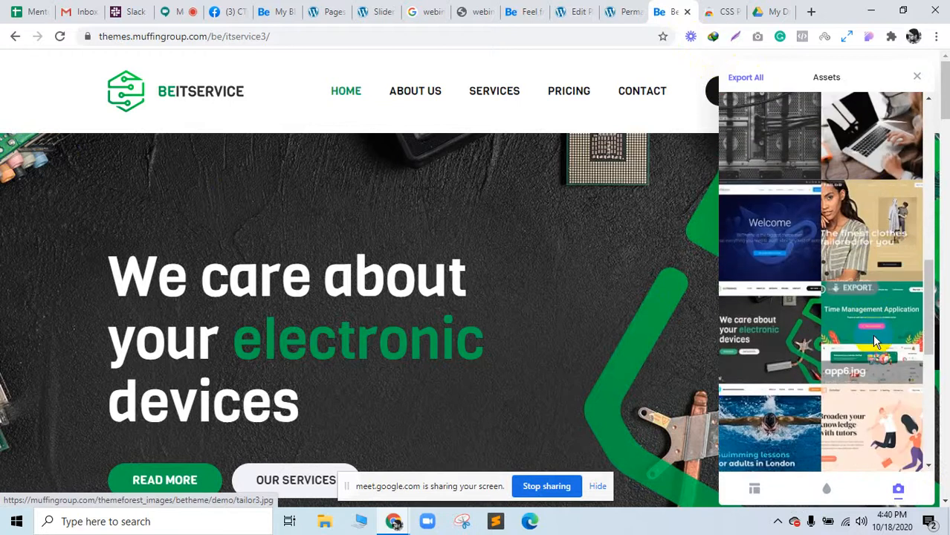
scroll(874, 339, down, 5)
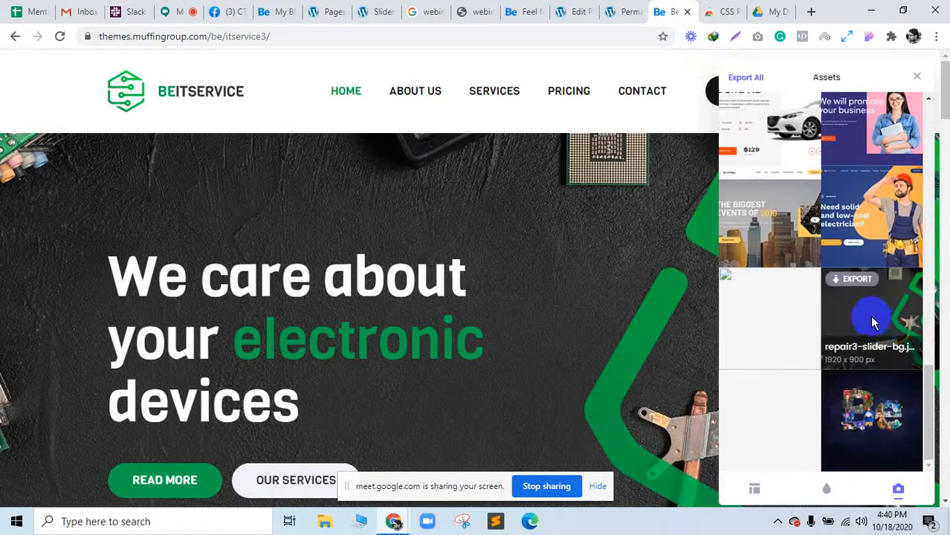
click(858, 286)
Export the itservice3.jpg image from the assets list, then turn CSS Peeper off
scroll(897, 338, down, 5)
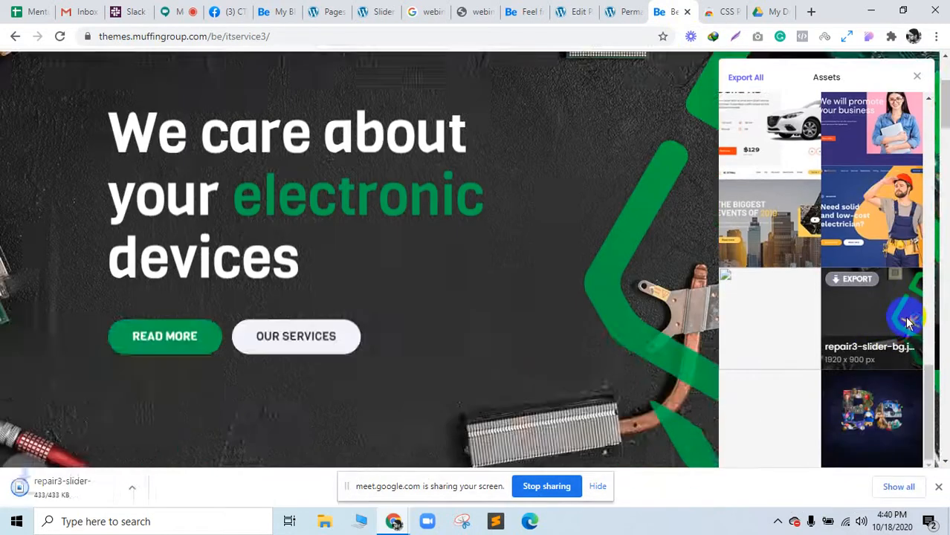
scroll(519, 269, up, 5)
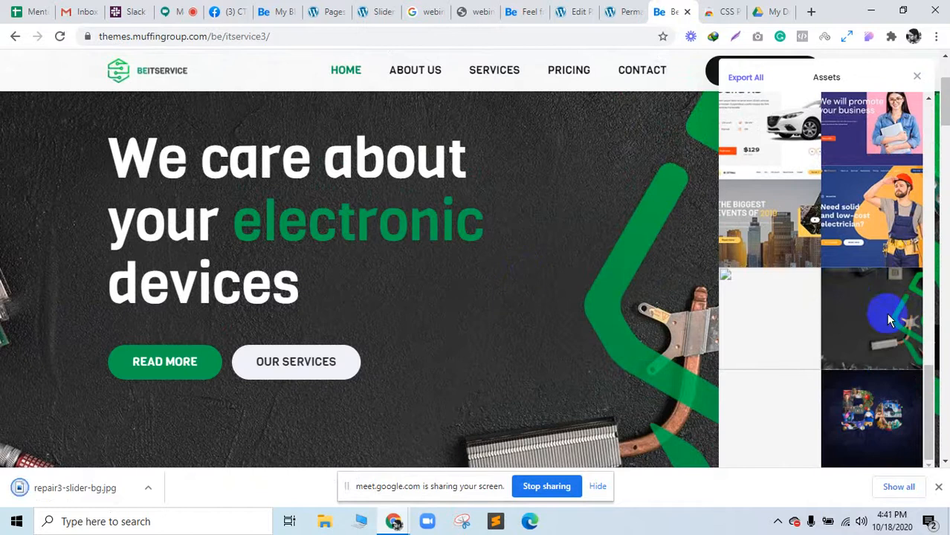
scroll(881, 323, up, 8)
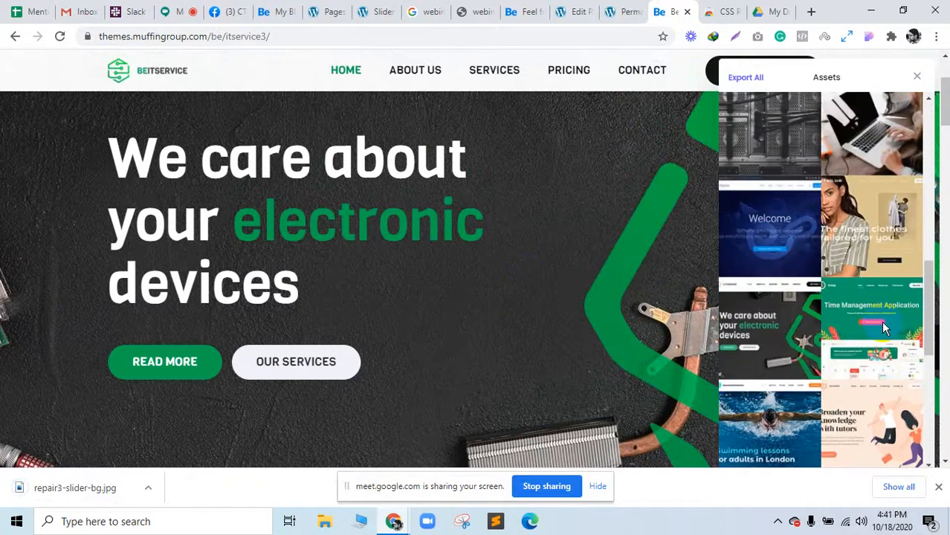
mouse_move(792, 308)
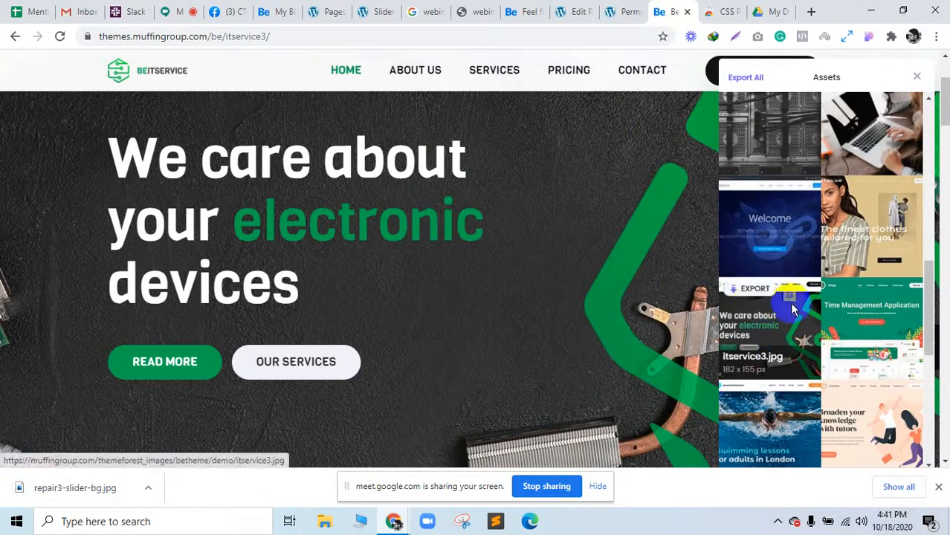
scroll(863, 320, up, 5)
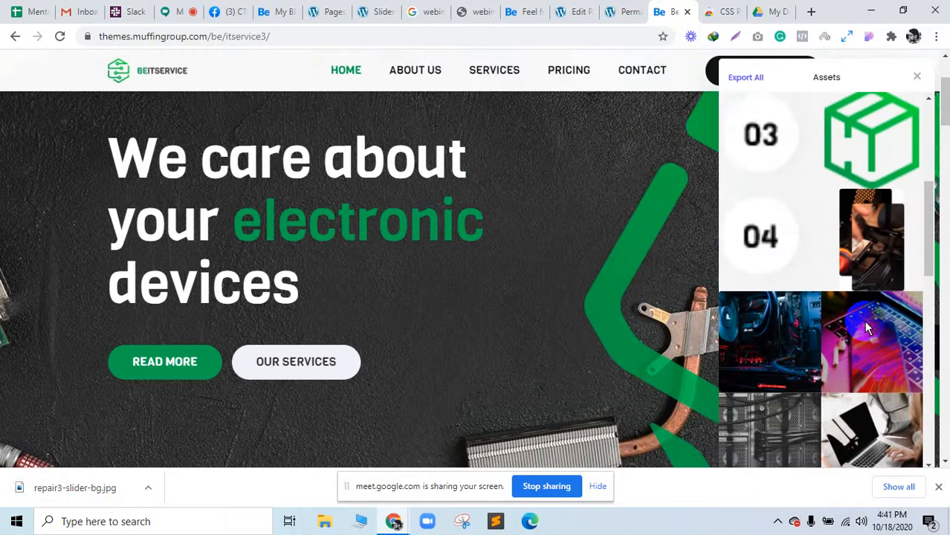
scroll(865, 322, up, 5)
mouse_move(864, 322)
scroll(864, 322, up, 2)
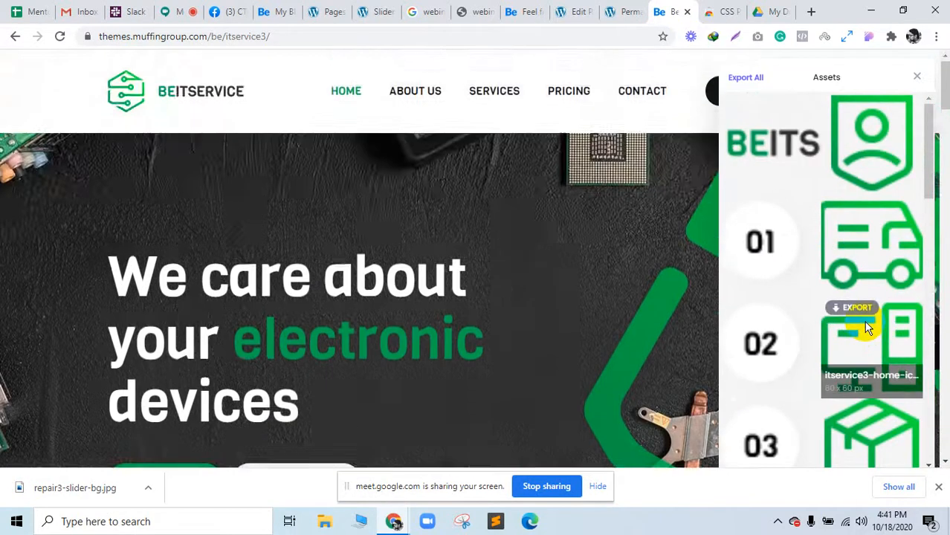
scroll(864, 332, down, 10)
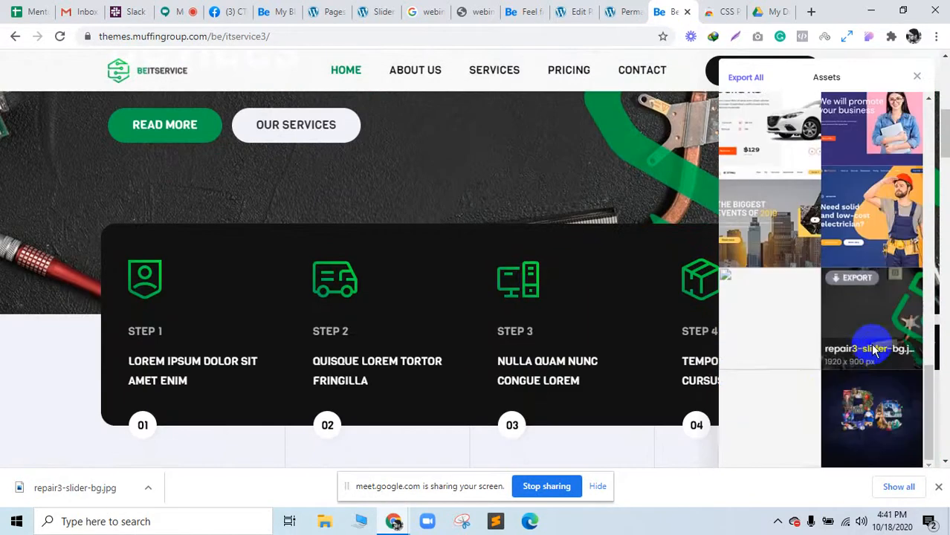
scroll(766, 342, up, 5)
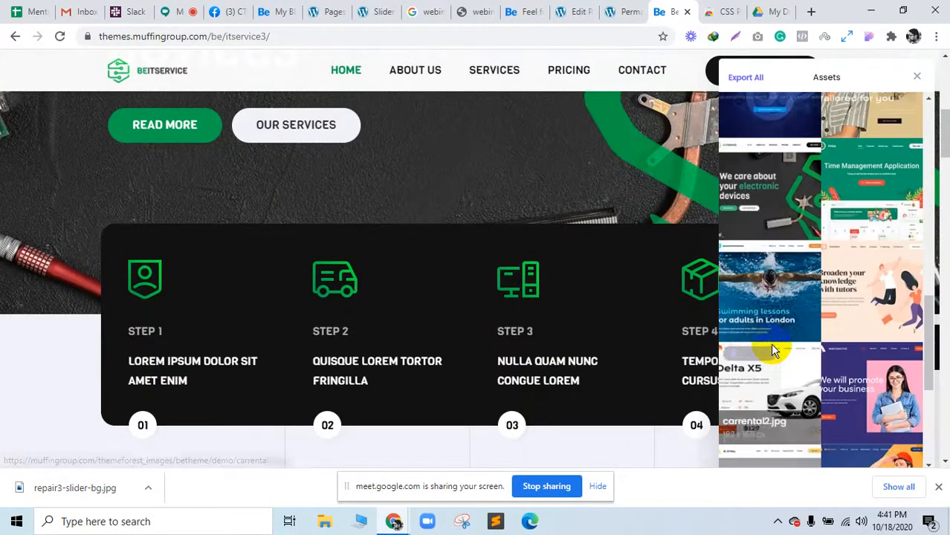
scroll(770, 344, up, 10)
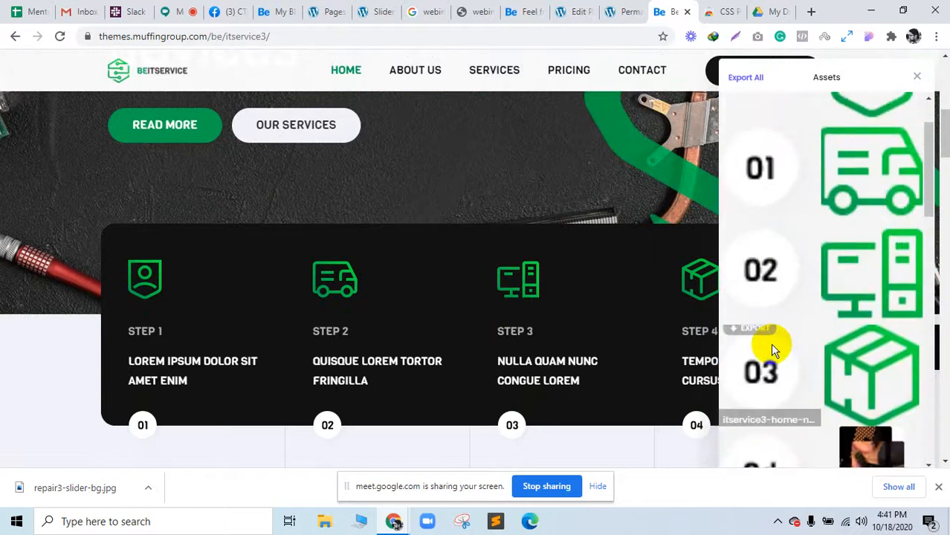
scroll(773, 349, down, 5)
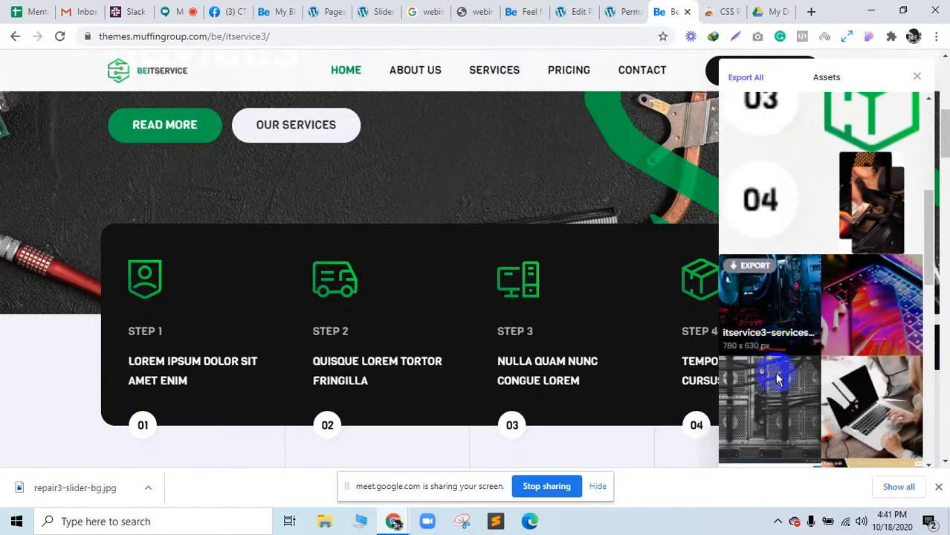
scroll(777, 379, down, 10)
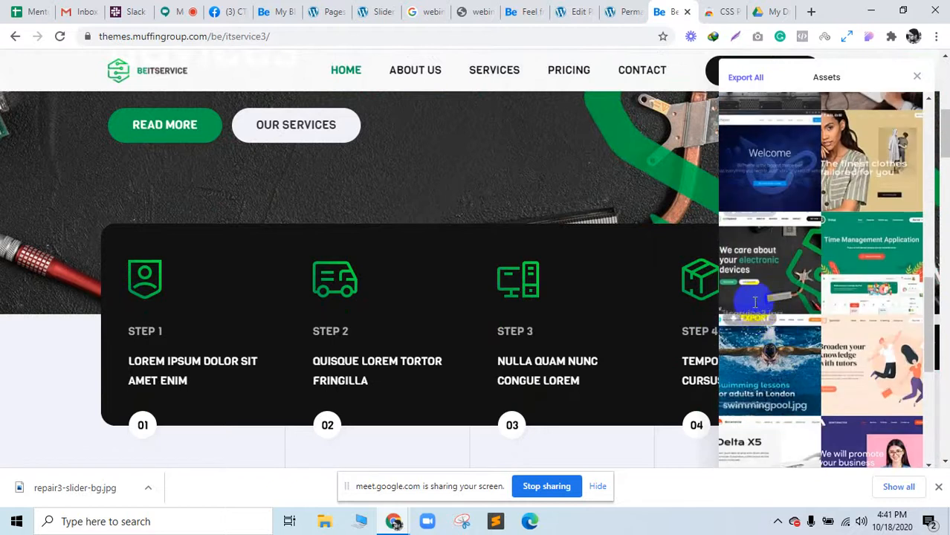
mouse_move(754, 275)
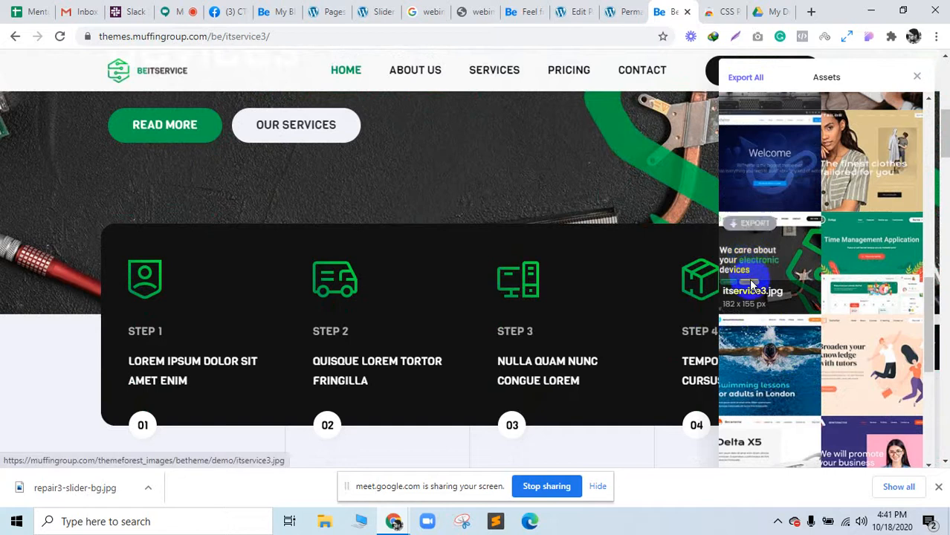
click(747, 225)
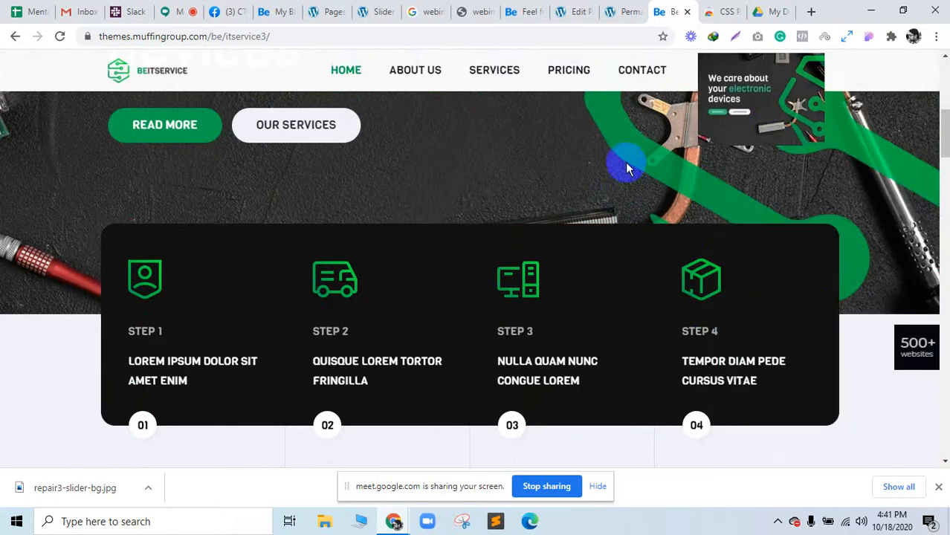
click(870, 40)
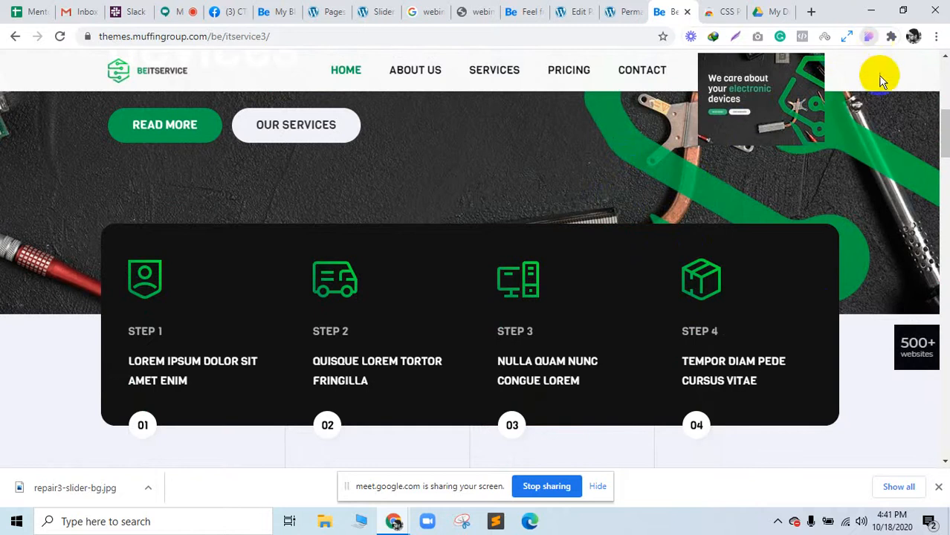
Create a new blank module from the Slider Revolution dashboard
click(328, 11)
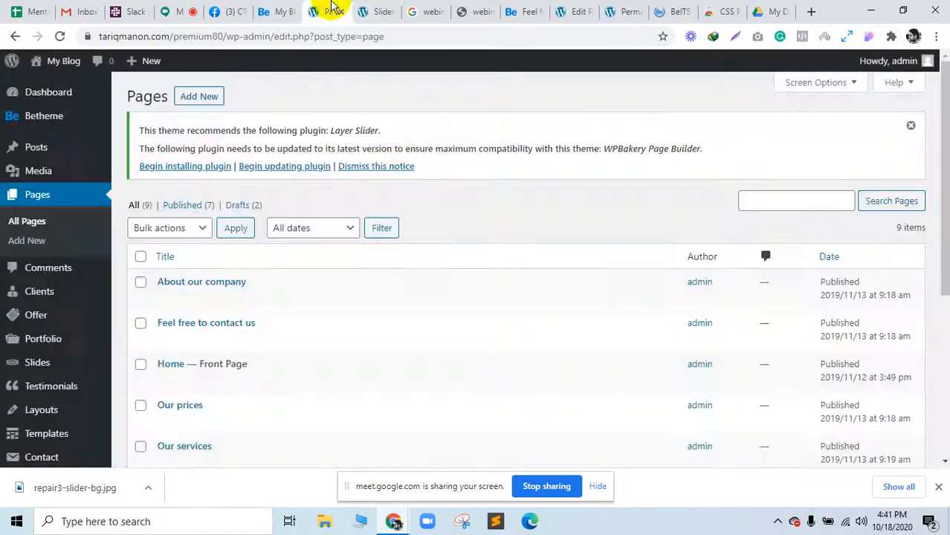
click(362, 10)
scroll(428, 272, up, 5)
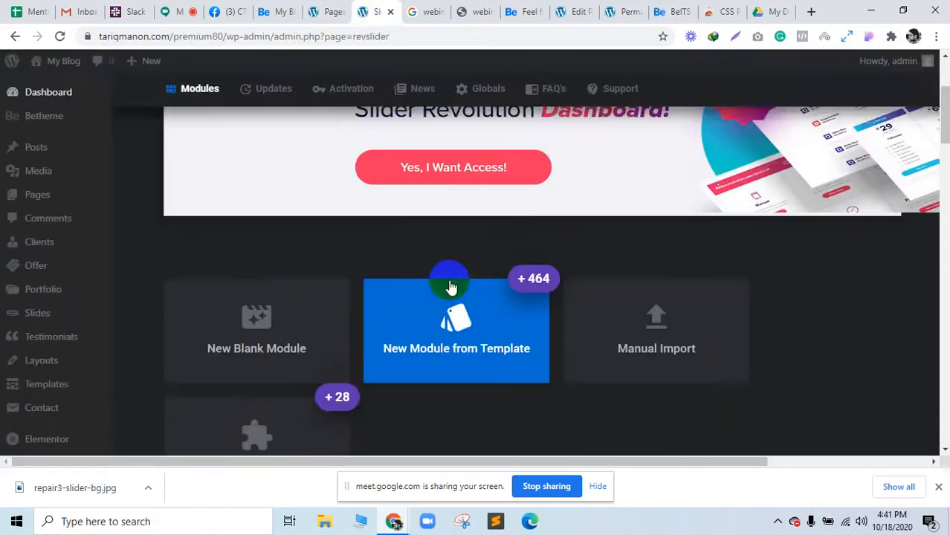
scroll(656, 334, down, 5)
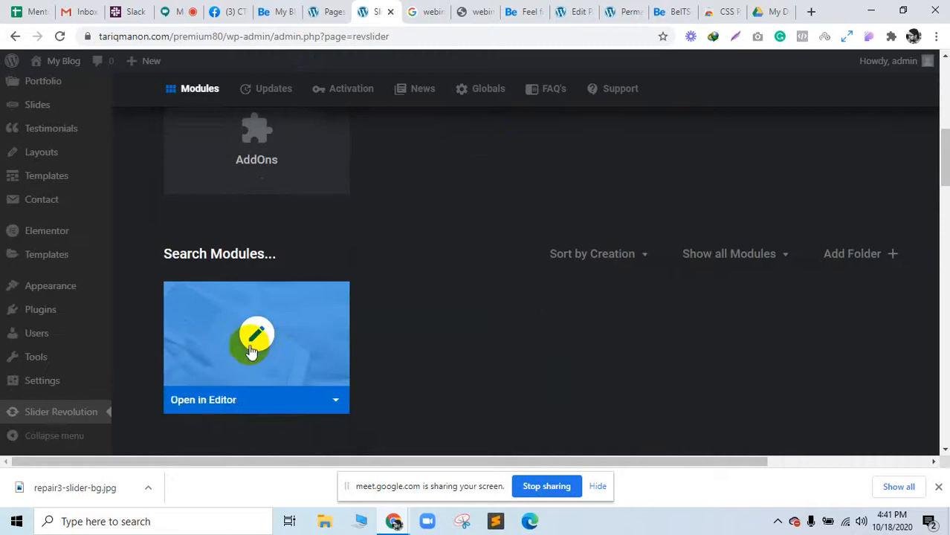
scroll(583, 370, up, 2)
scroll(679, 206, up, 3)
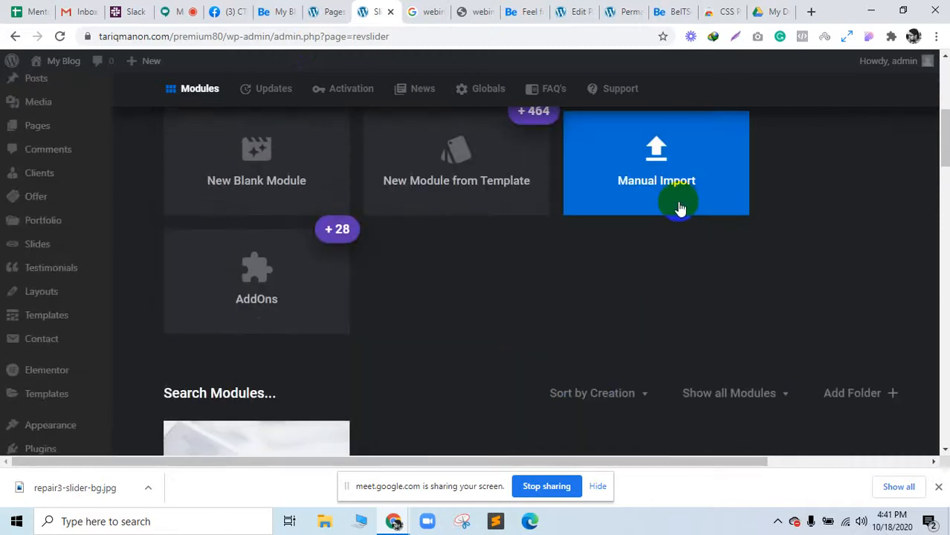
scroll(253, 309, down, 4)
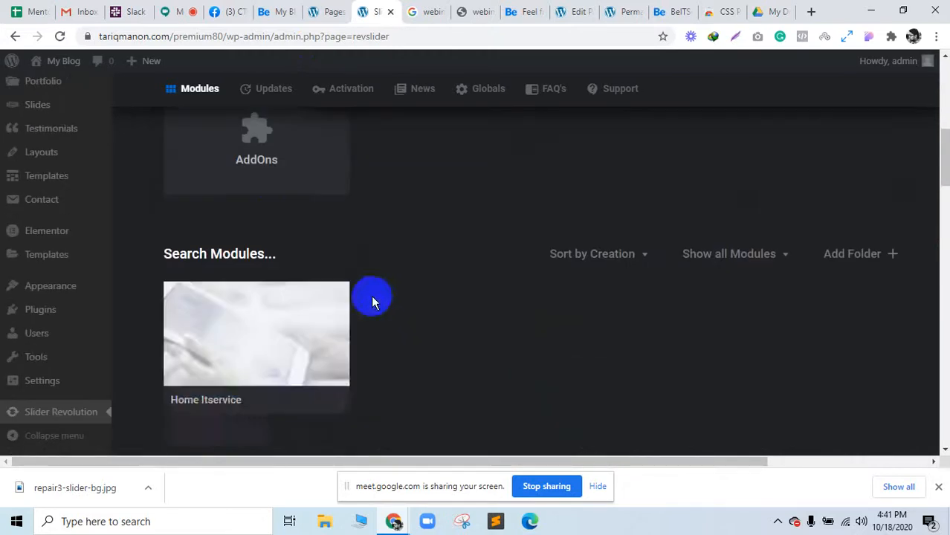
scroll(304, 331, up, 2)
scroll(311, 327, up, 3)
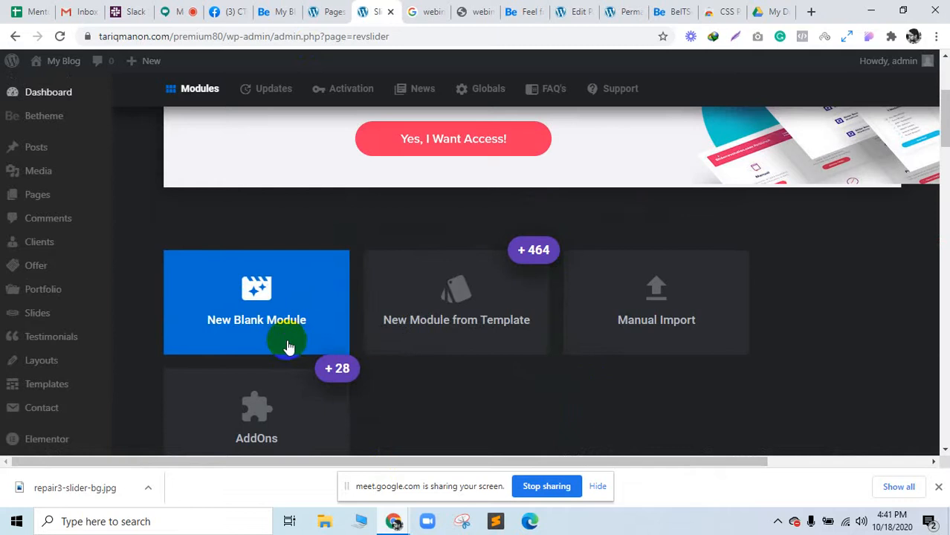
scroll(281, 335, down, 4)
scroll(272, 260, up, 3)
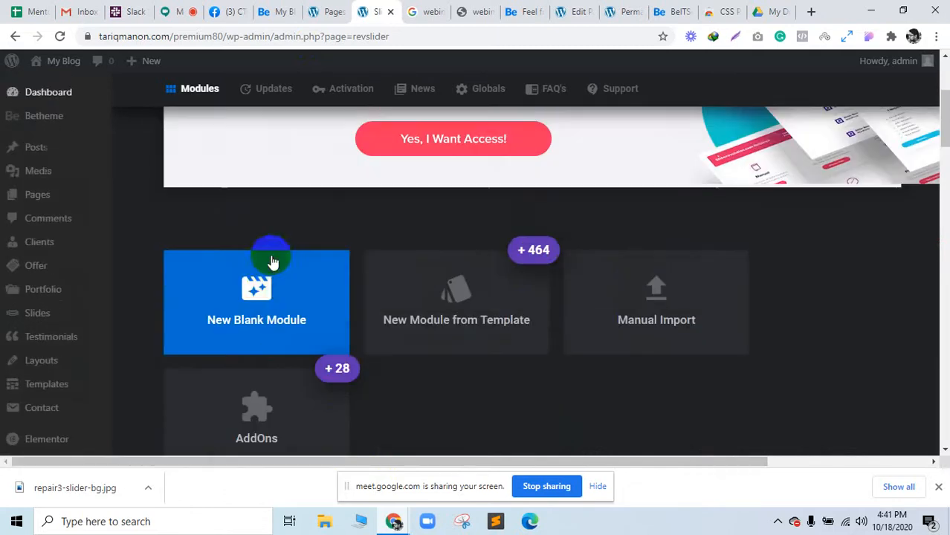
click(264, 289)
Dismiss the sharing notice, close the image search, contact, page editor and permalink tabs, and reorder tabs
click(597, 488)
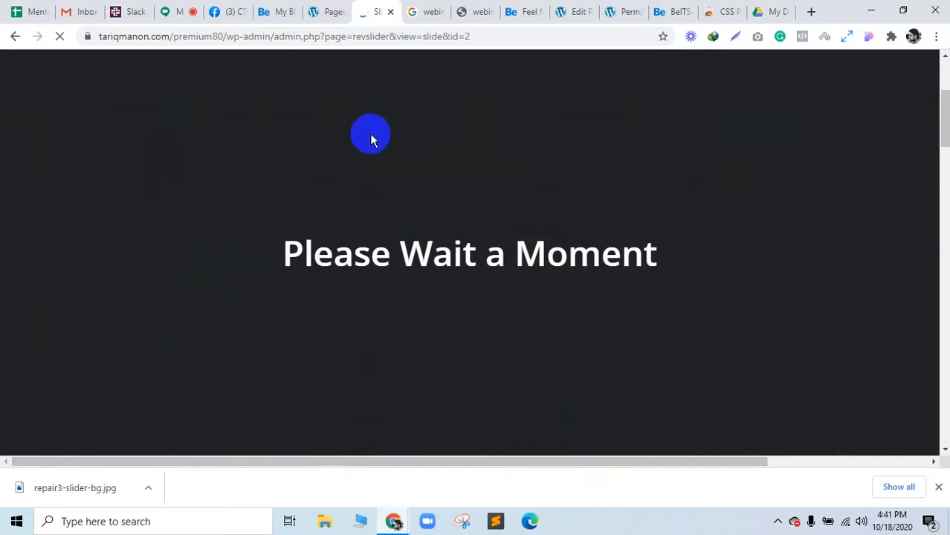
click(444, 9)
click(443, 14)
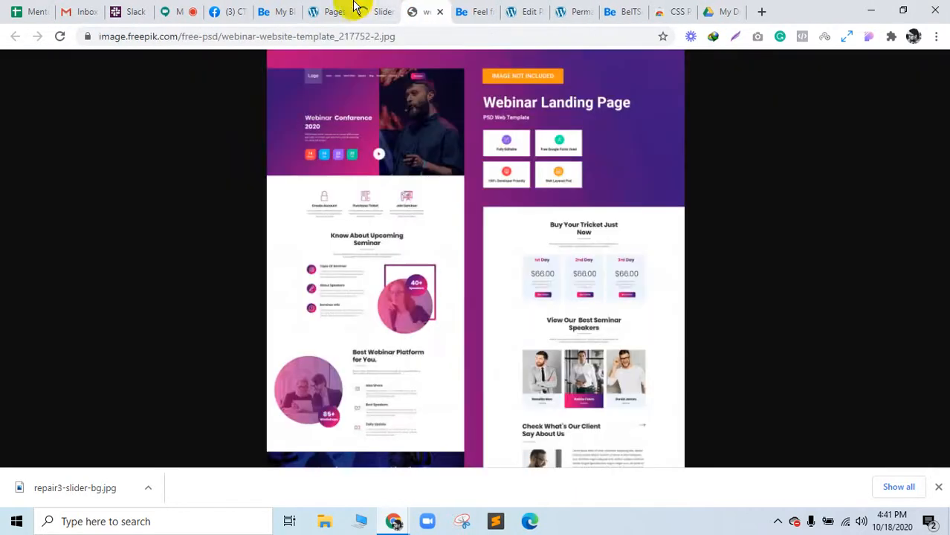
click(320, 8)
drag(320, 8, 397, 10)
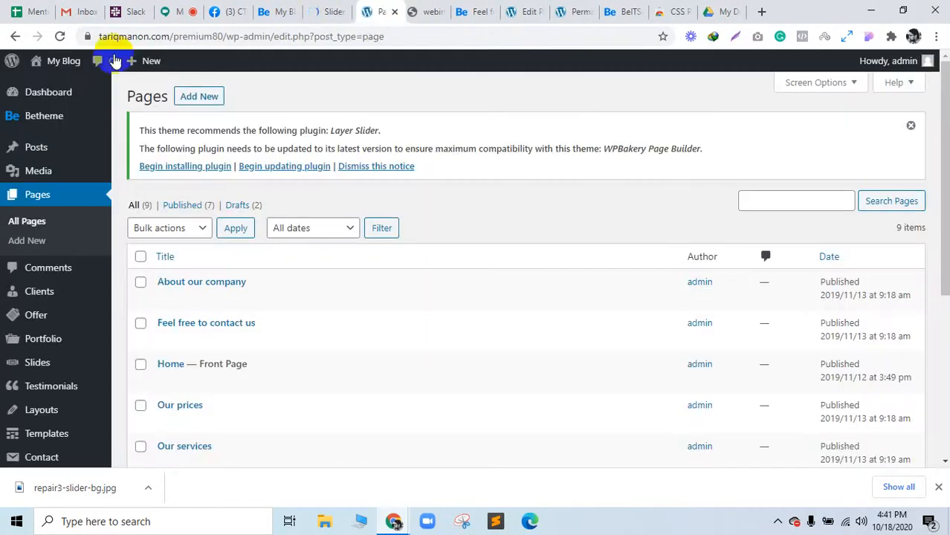
mouse_move(70, 61)
click(67, 96)
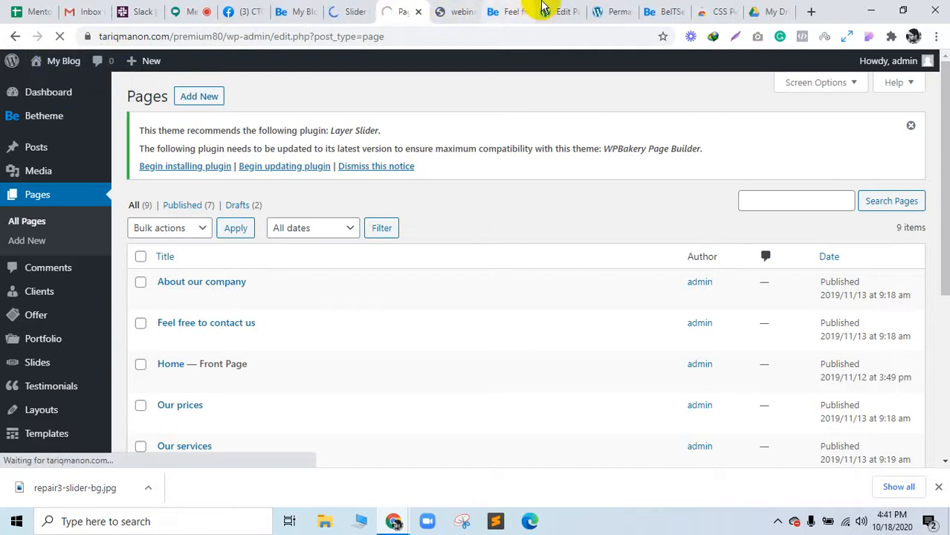
click(524, 9)
click(526, 12)
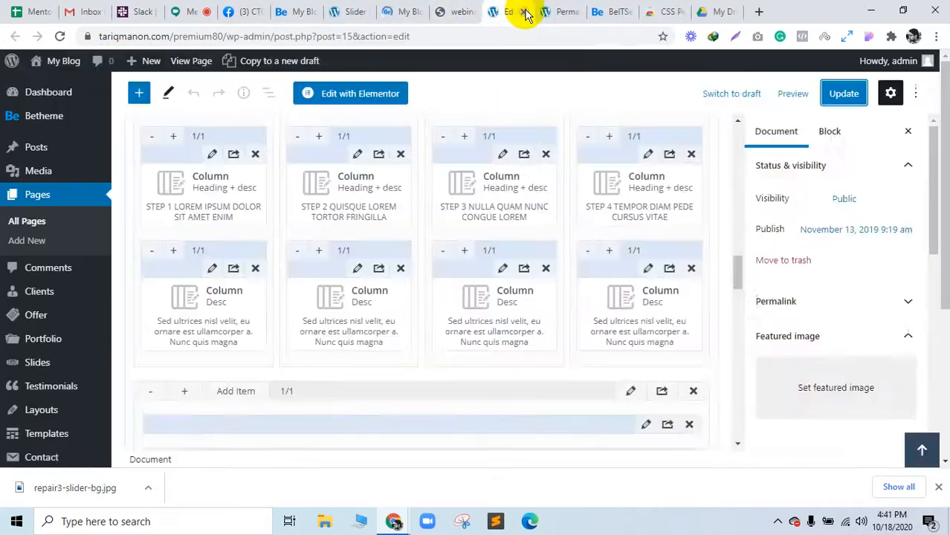
click(526, 12)
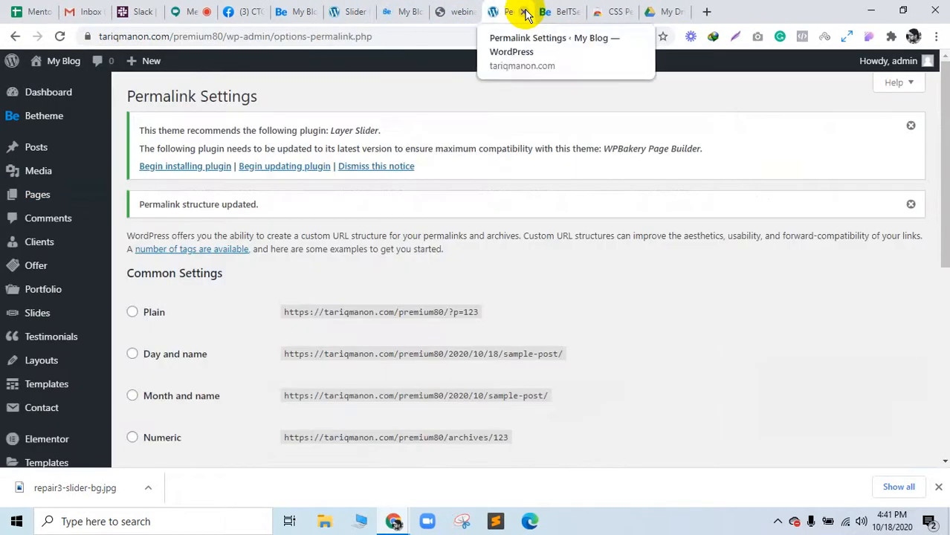
click(526, 12)
drag(518, 8, 369, 7)
Go to the new slider module and start the Module Creation Guide from the Slider Revolution 6 welcome screen
click(360, 8)
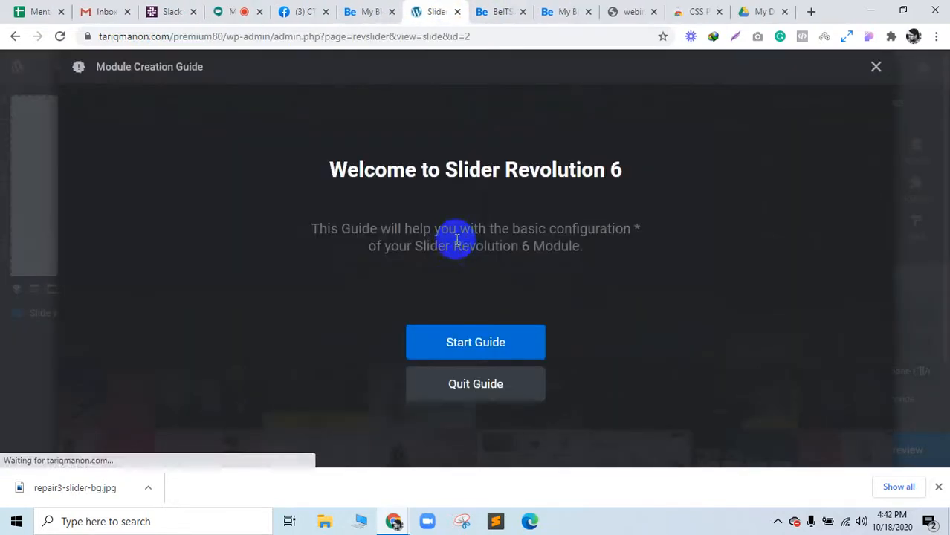
scroll(558, 238, down, 2)
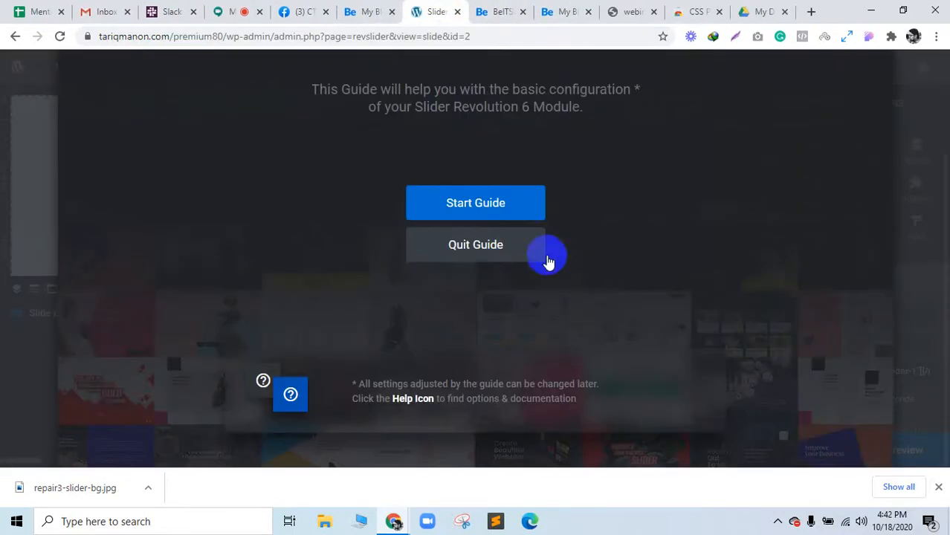
scroll(729, 245, up, 2)
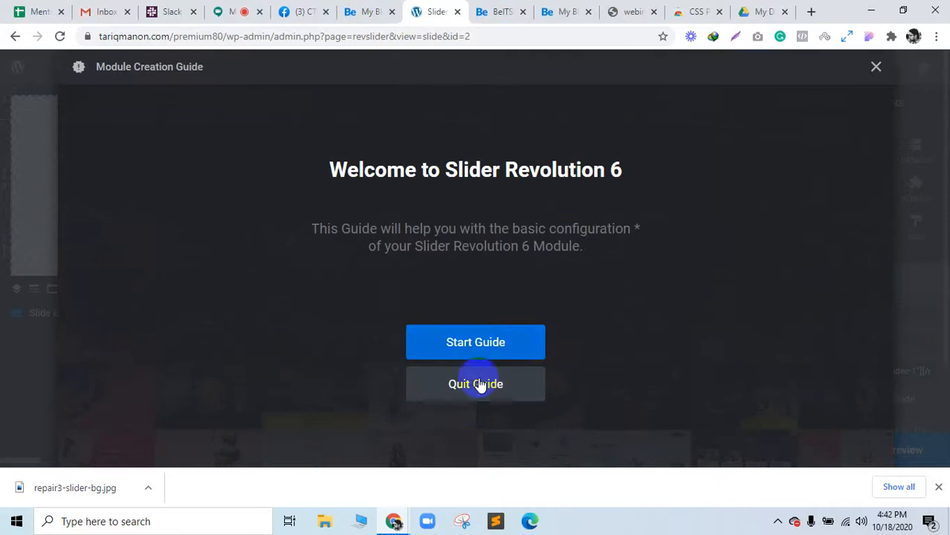
click(476, 344)
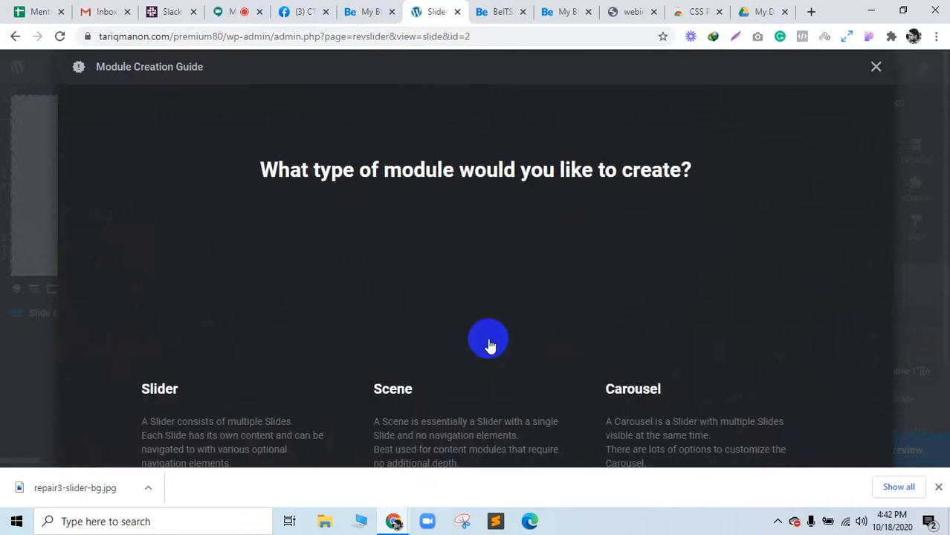
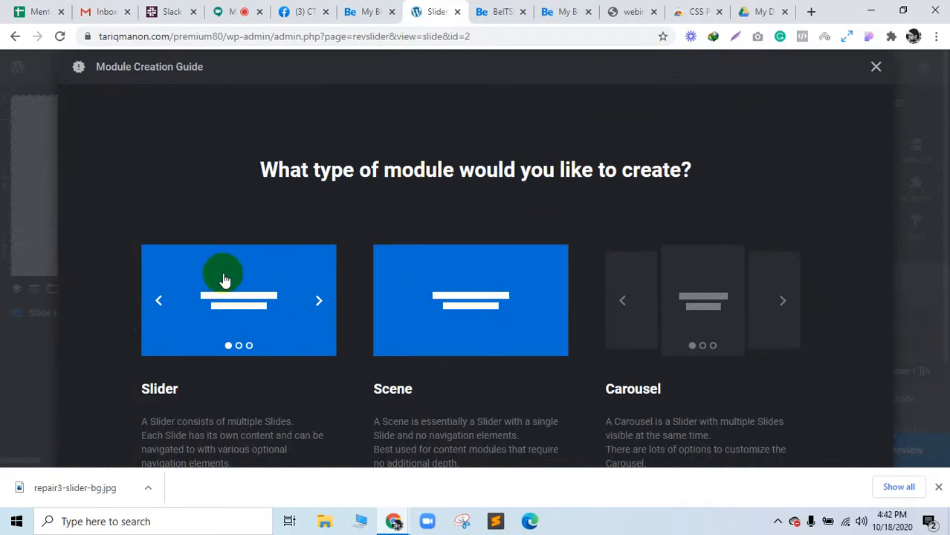
Choose the Scene module type and try the full-screen and full-width size options
click(481, 297)
scroll(568, 134, down, 2)
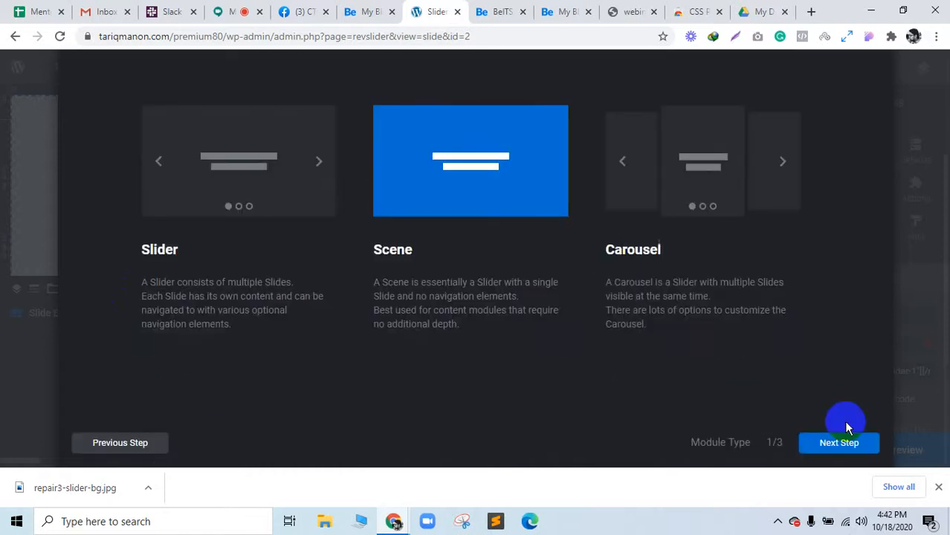
click(857, 446)
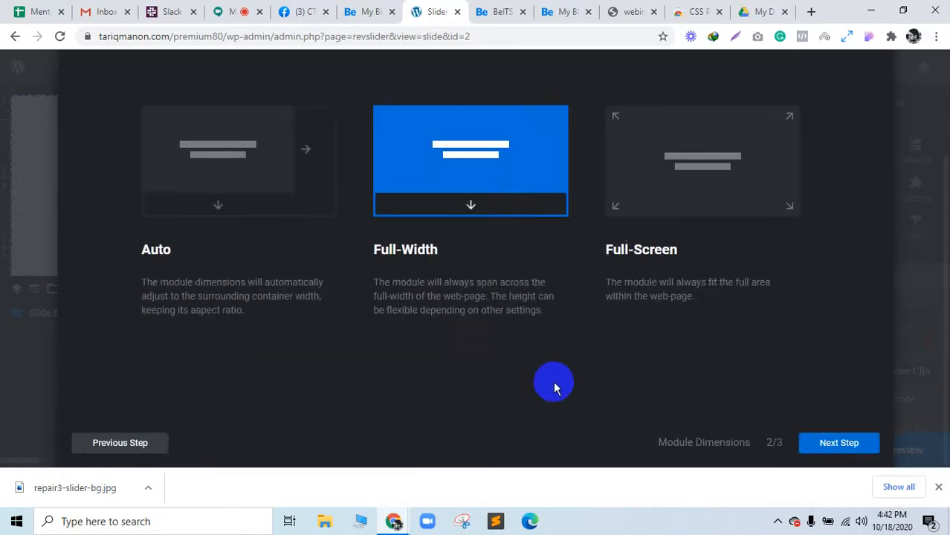
scroll(488, 298, down, 2)
scroll(488, 297, up, 2)
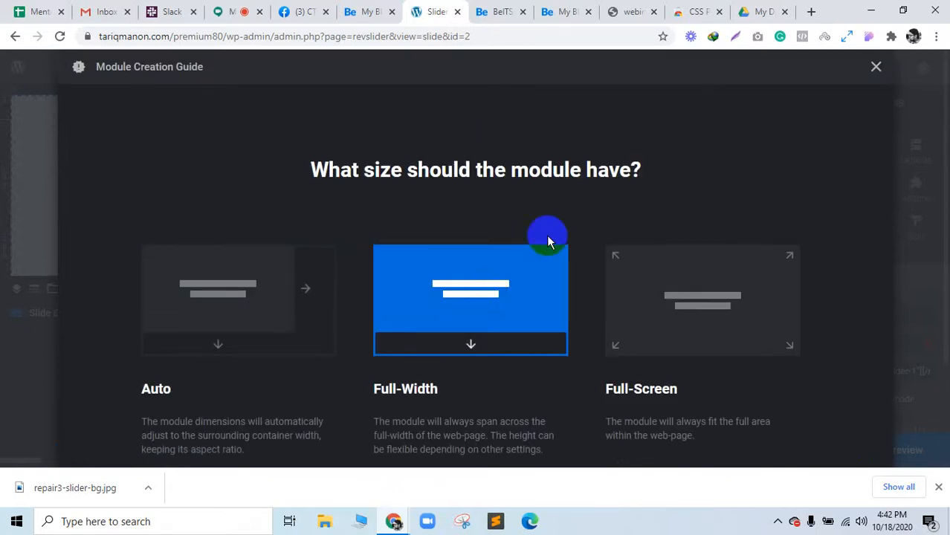
scroll(573, 151, down, 2)
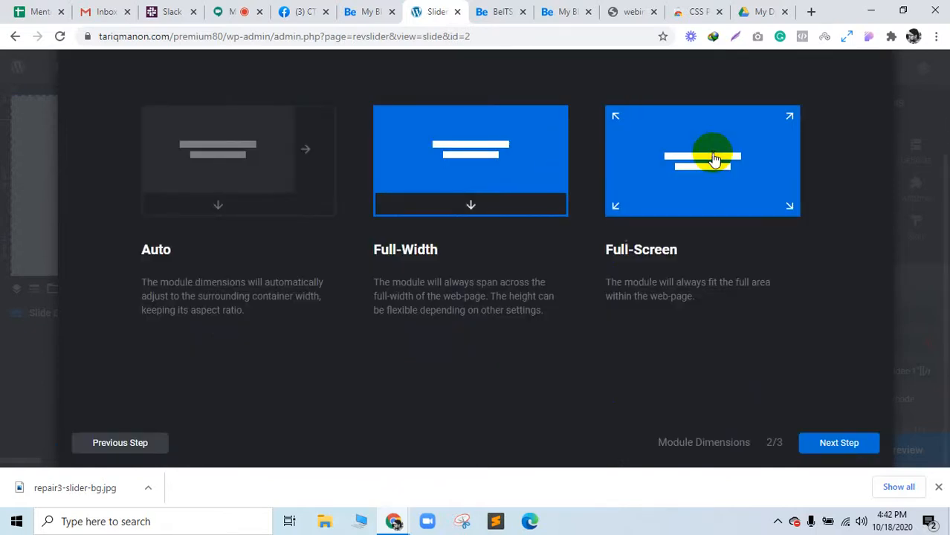
click(669, 192)
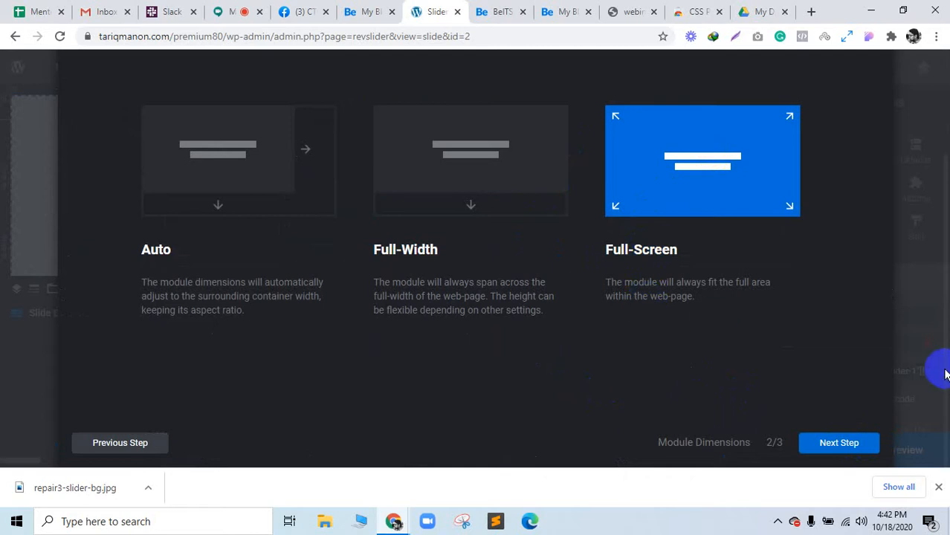
scroll(582, 365, up, 2)
click(478, 328)
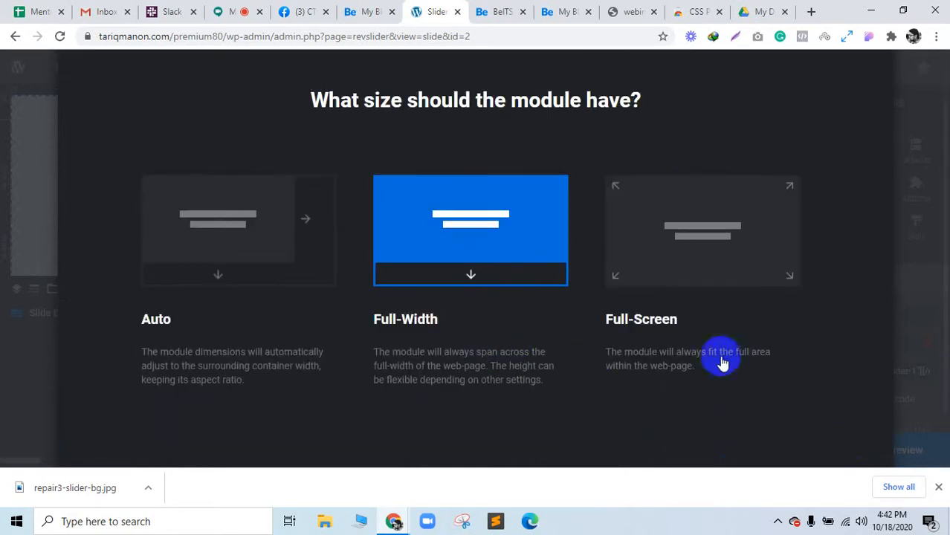
scroll(821, 399, down, 2)
click(840, 442)
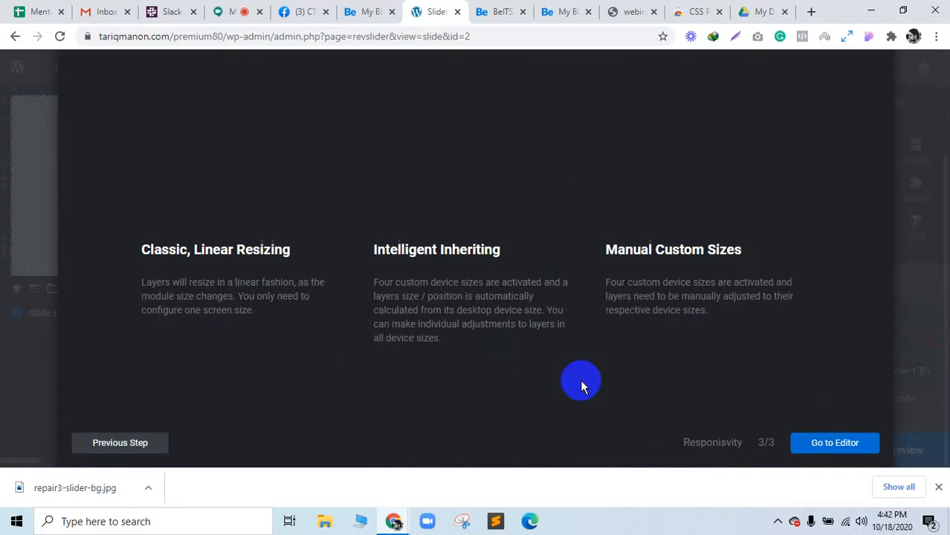
Go back, set the module to Full-Screen, keep Intelligent Inheriting and open the editor
scroll(580, 379, up, 2)
scroll(469, 239, down, 2)
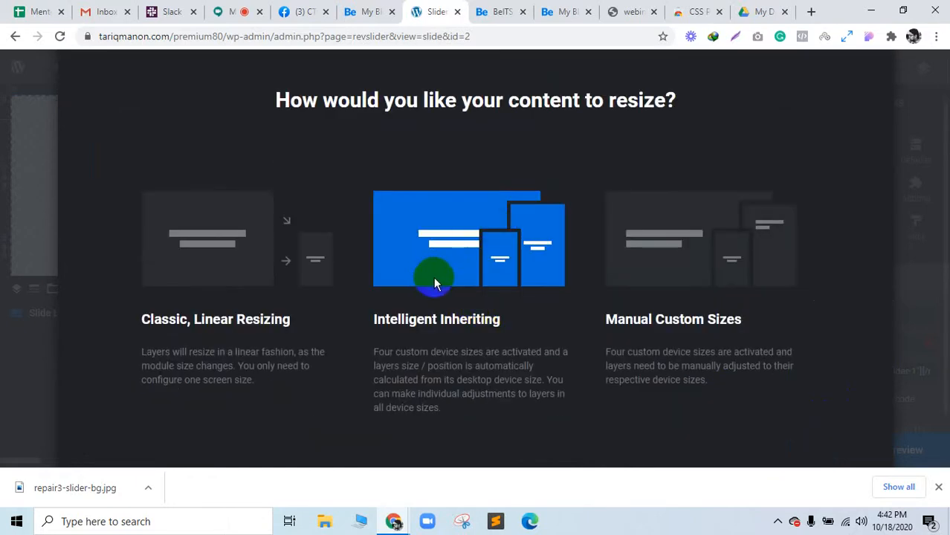
scroll(94, 404, down, 3)
click(110, 441)
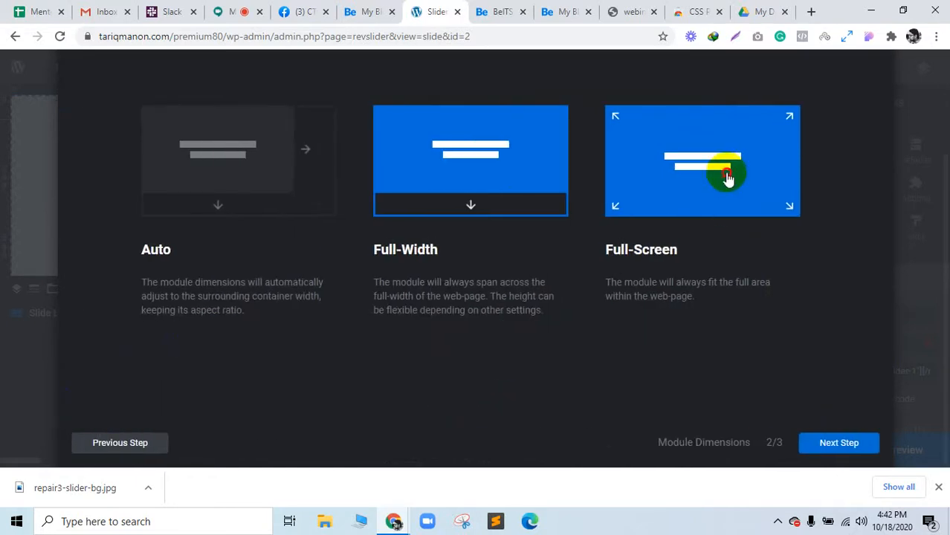
click(728, 178)
click(838, 444)
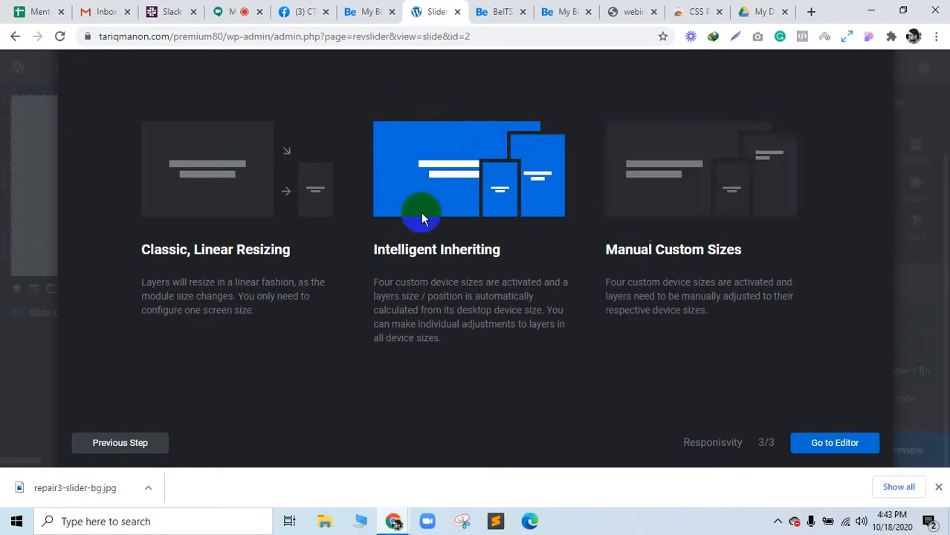
click(834, 443)
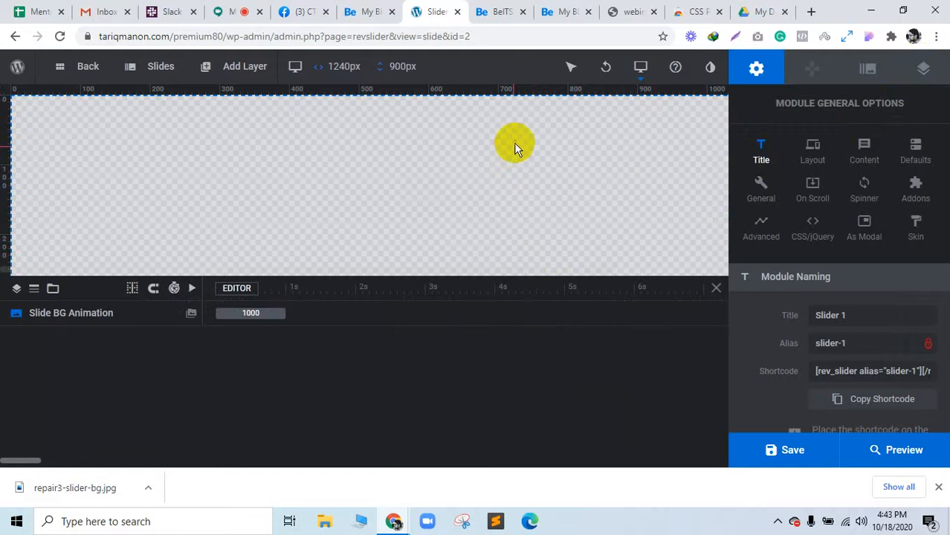
Try red, blue, green, yellow and grey colour backgrounds on the slide without keeping any
click(933, 68)
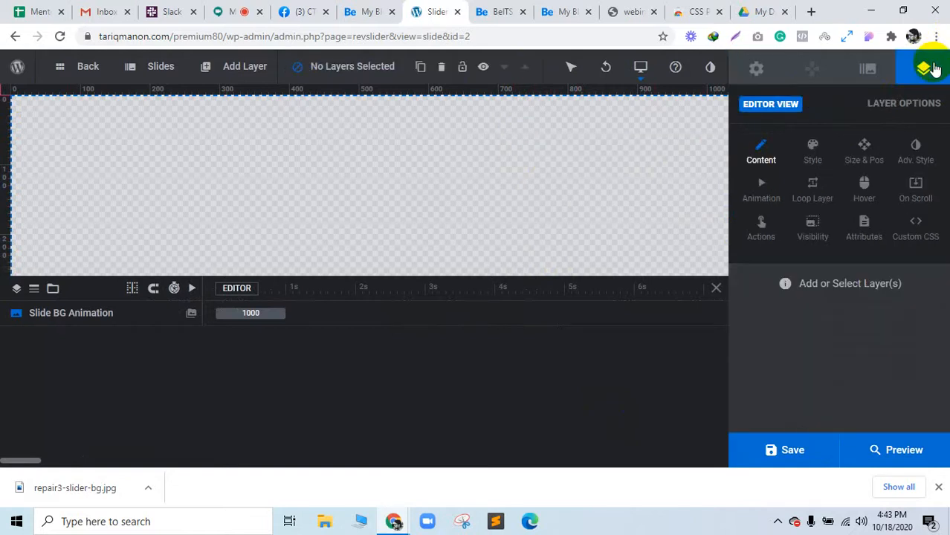
click(868, 72)
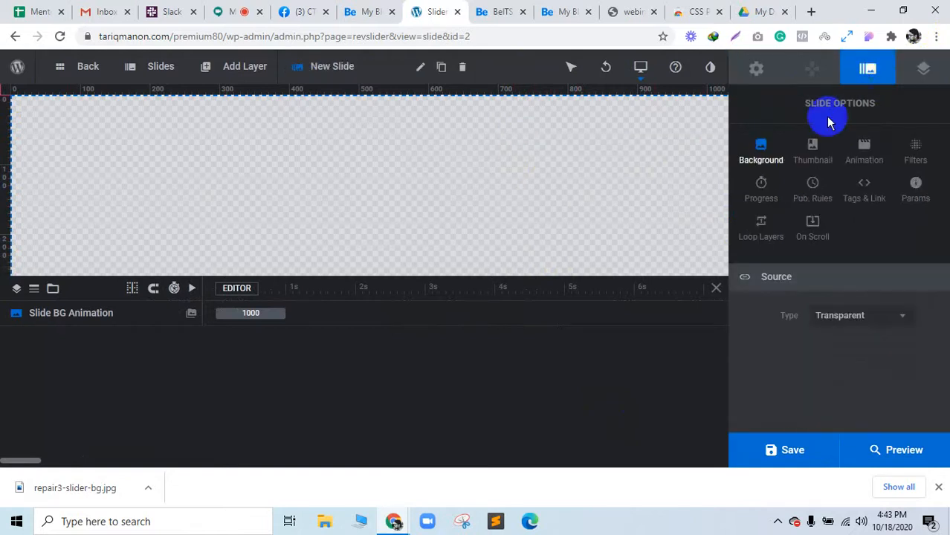
click(855, 318)
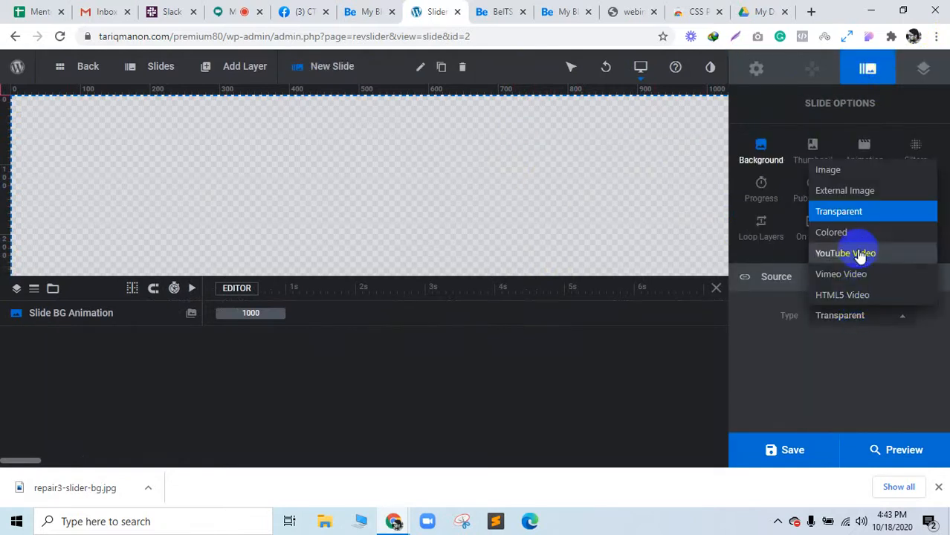
click(861, 236)
click(830, 346)
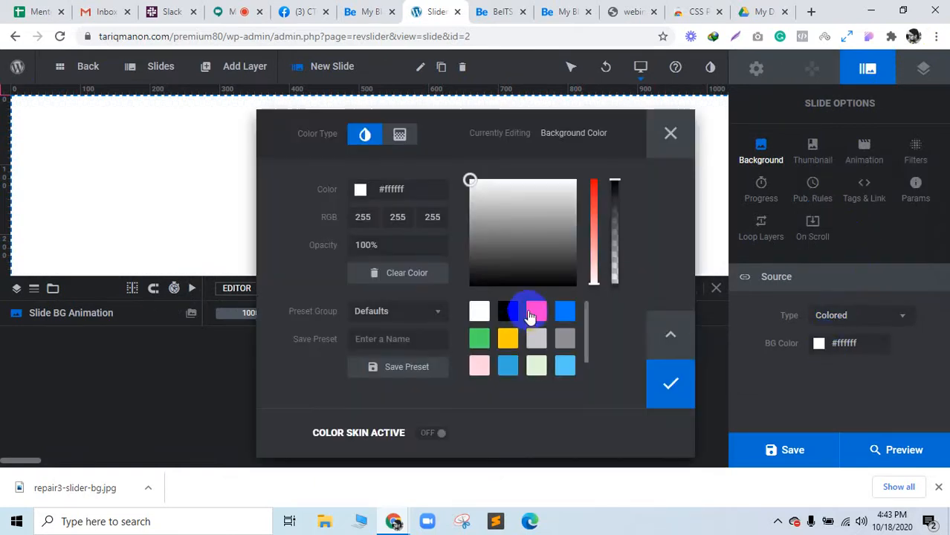
click(536, 311)
click(561, 313)
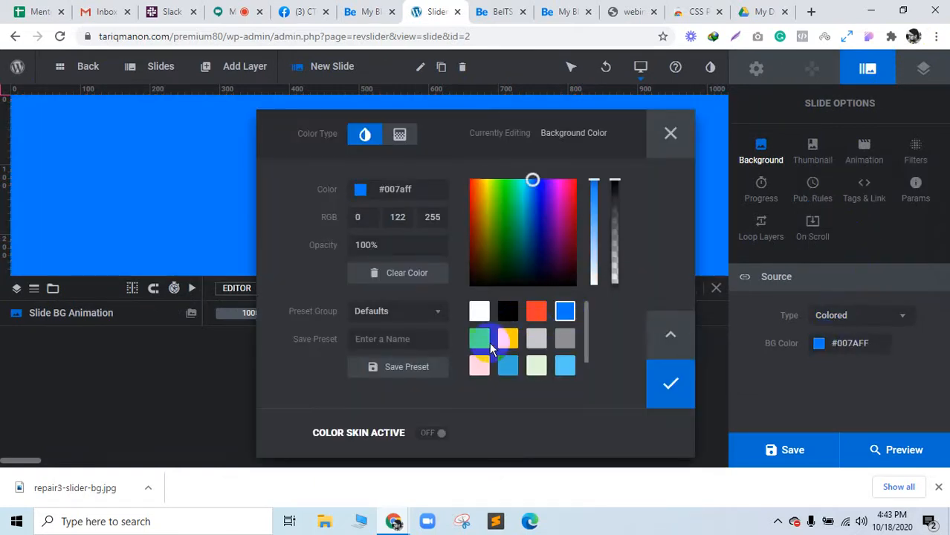
click(480, 339)
click(508, 340)
click(564, 339)
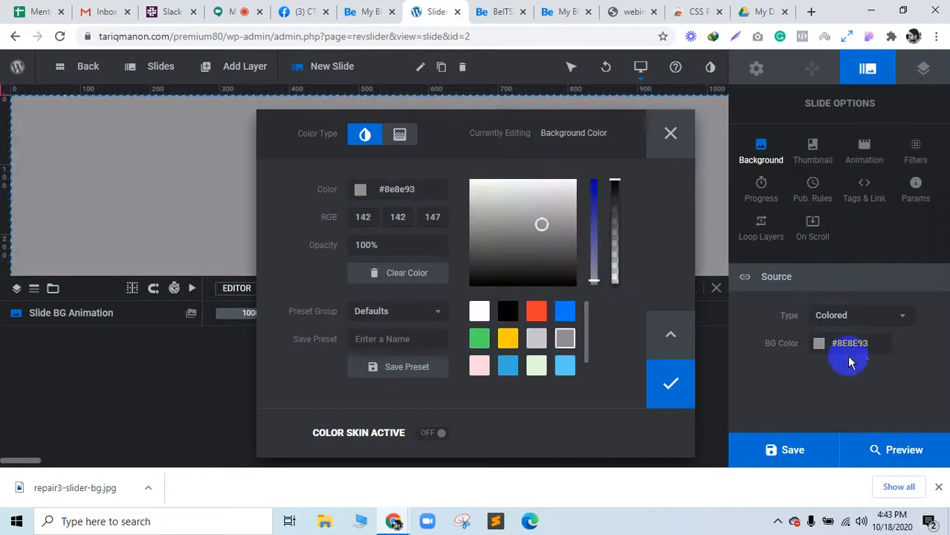
click(851, 362)
Set the background type to Image and upload repair3-slider-bg.jpg through the Media Library
click(854, 317)
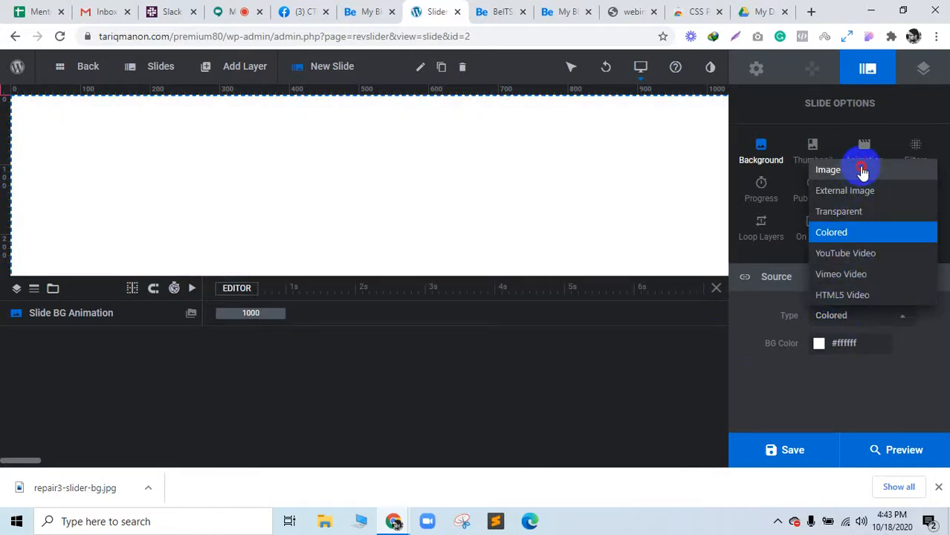
click(862, 171)
click(860, 316)
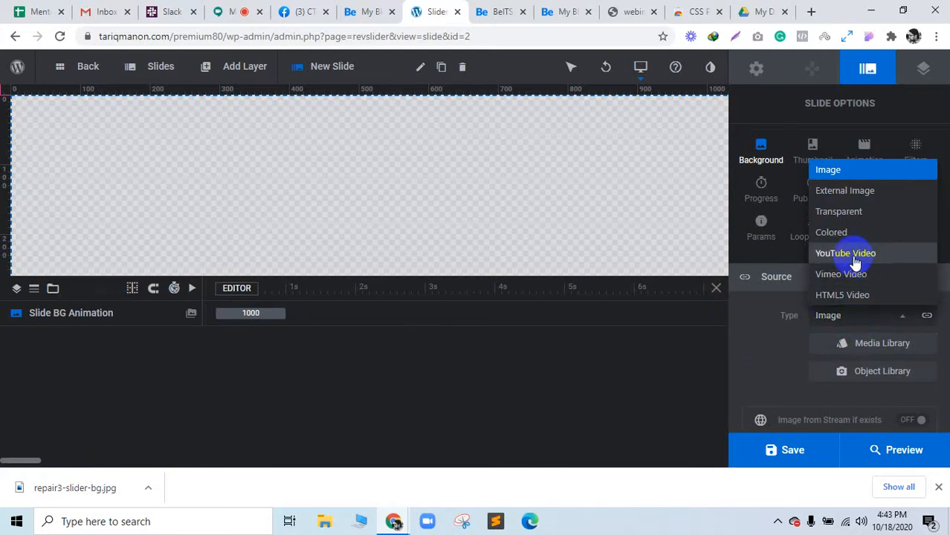
click(838, 172)
scroll(754, 365, down, 1)
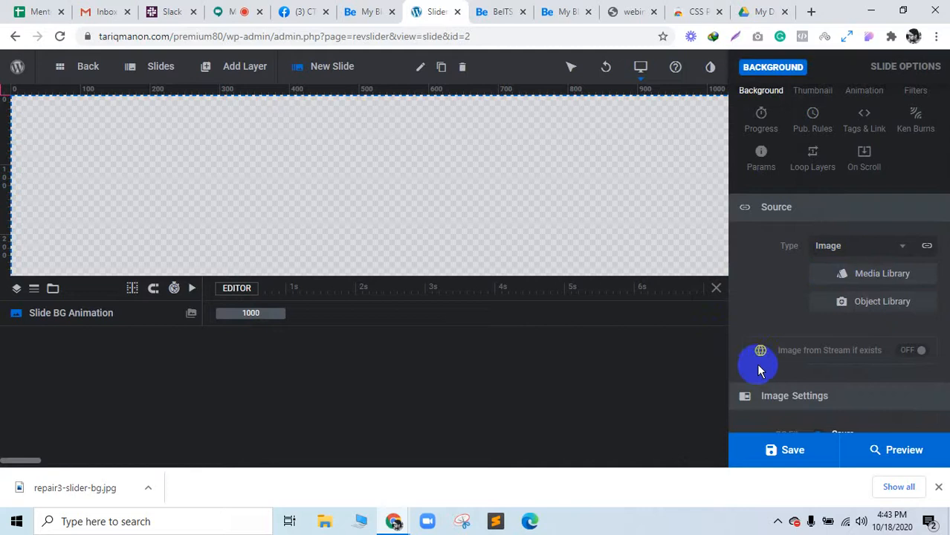
click(868, 279)
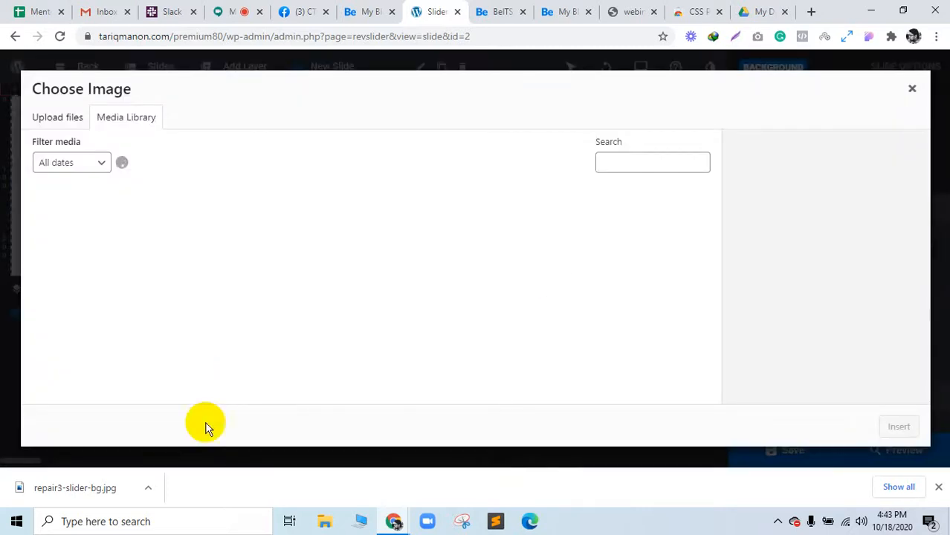
drag(92, 484, 659, 265)
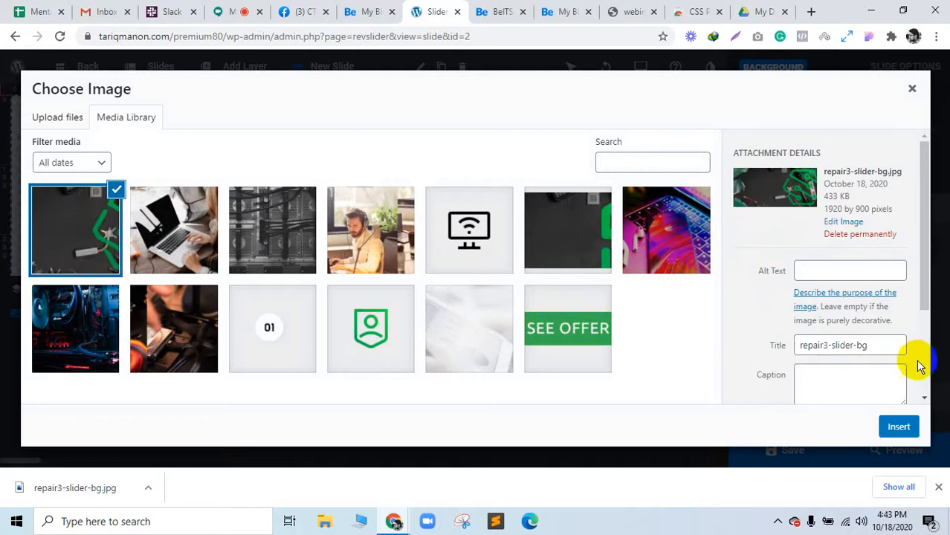
Insert repair3-slider-bg.jpg as the slide background and make the editing area taller
click(898, 428)
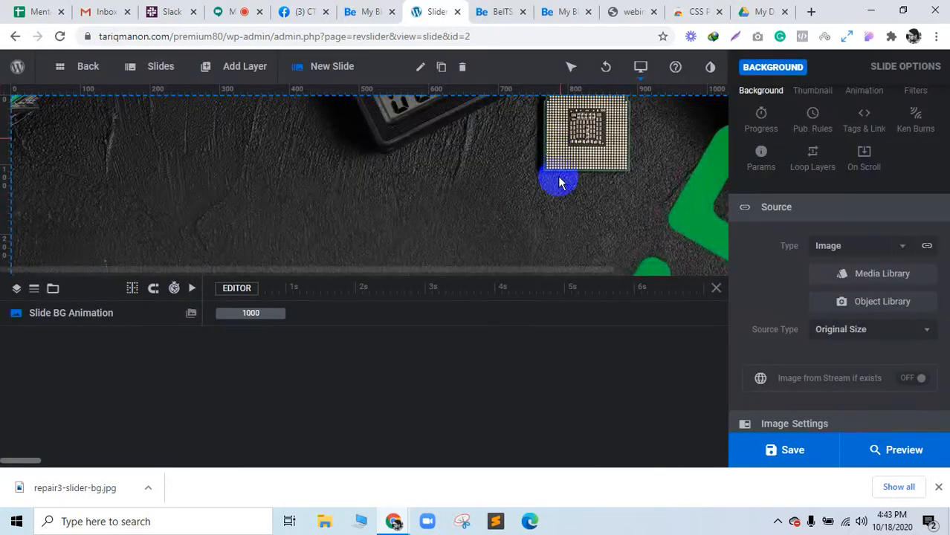
scroll(570, 216, down, 3)
scroll(569, 218, up, 3)
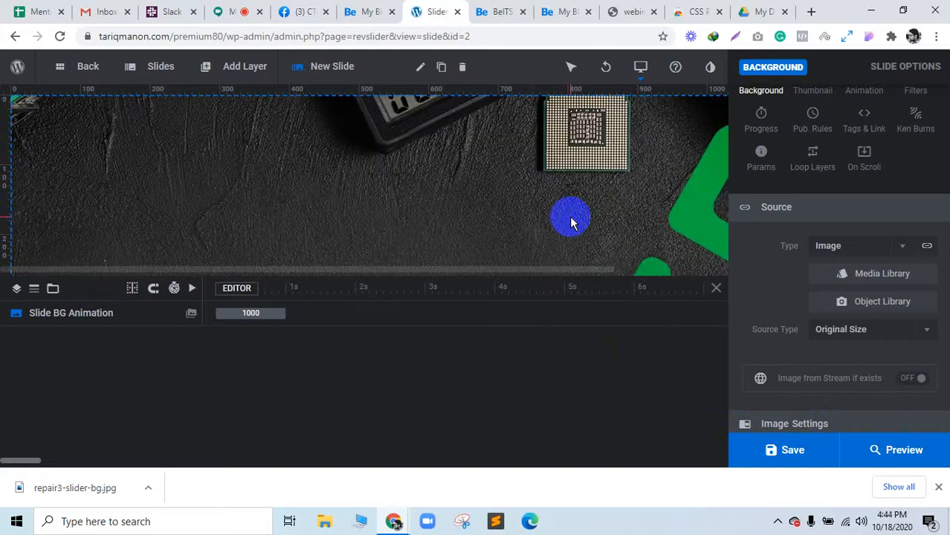
drag(562, 275, 565, 381)
drag(485, 367, 466, 344)
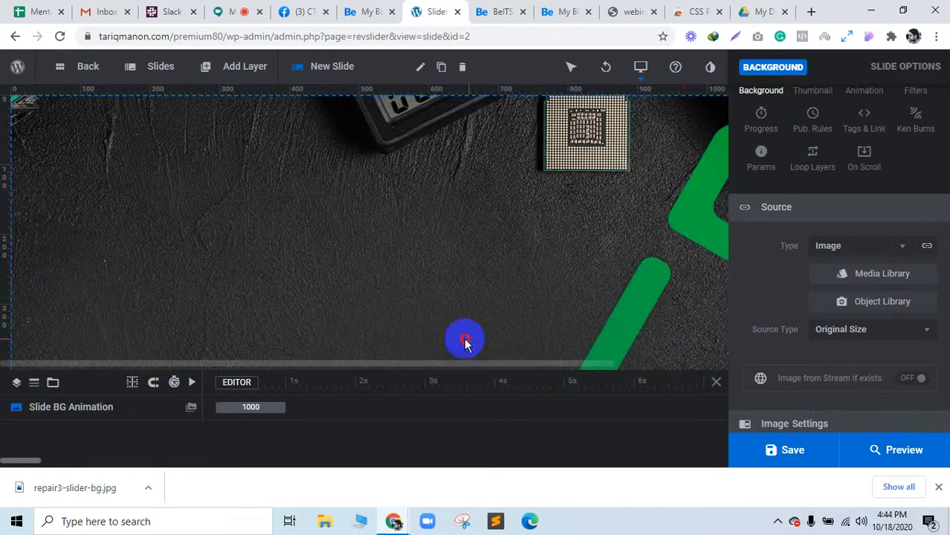
Keep the original image size, make the image cover the slide, and centre its position
click(862, 336)
click(862, 335)
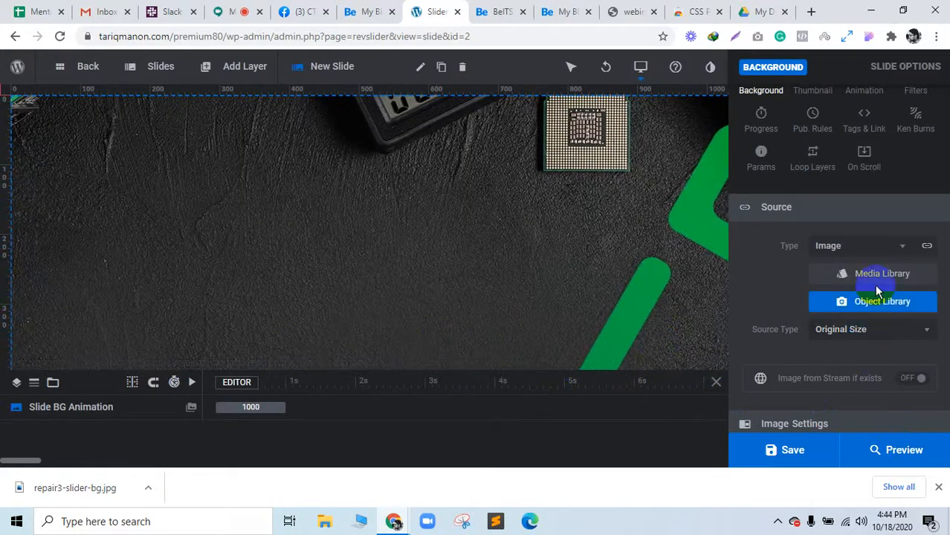
scroll(867, 364, down, 2)
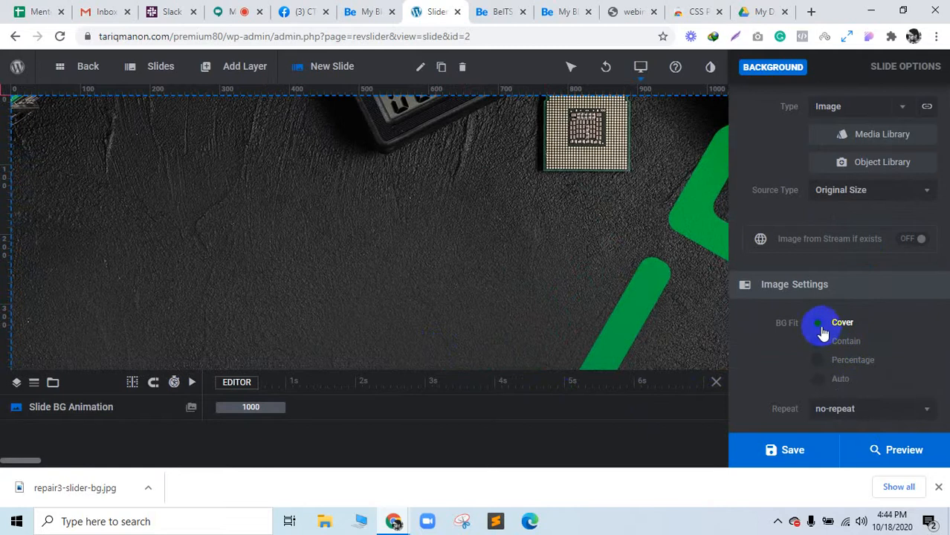
click(819, 343)
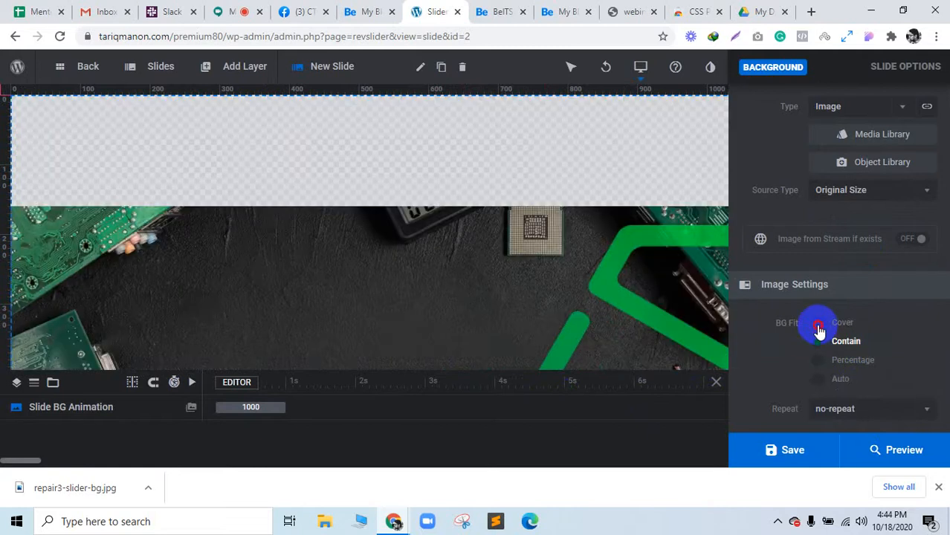
click(818, 325)
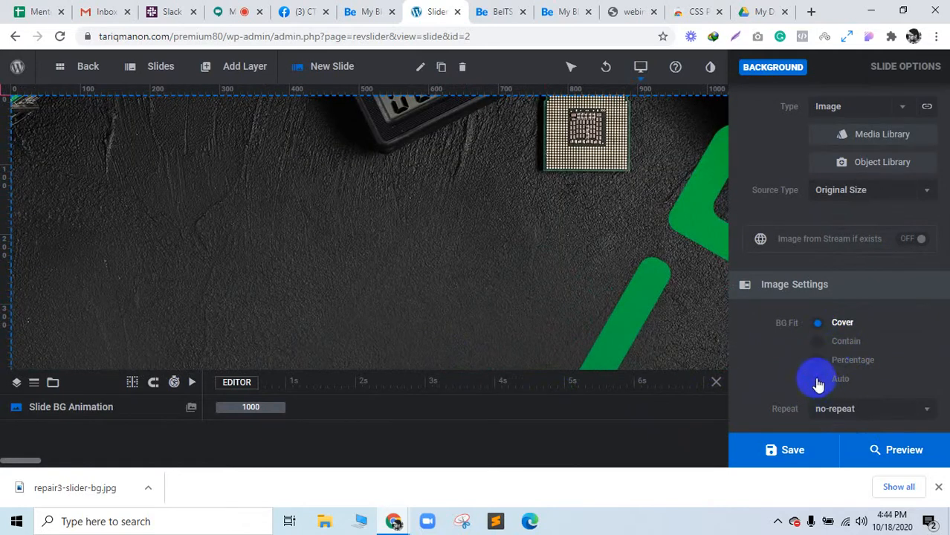
scroll(889, 327, down, 2)
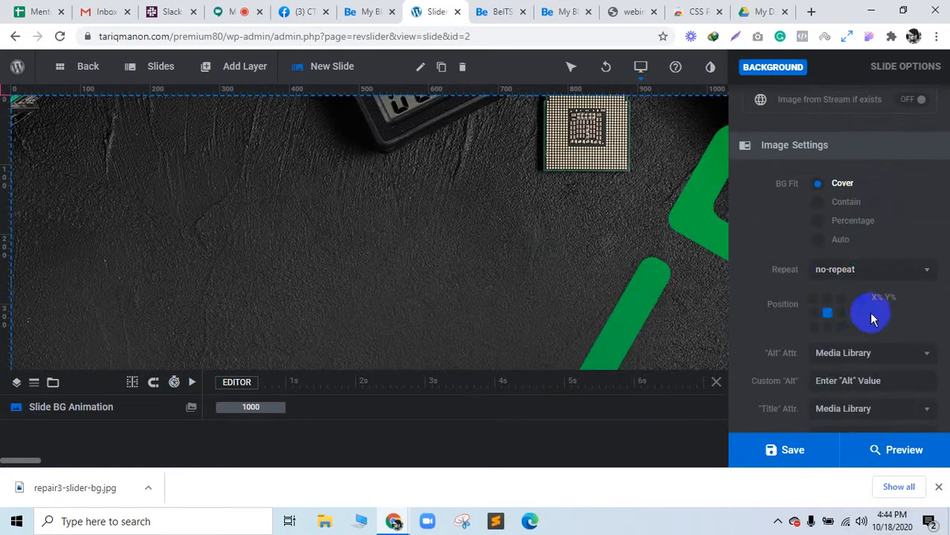
scroll(874, 318, down, 1)
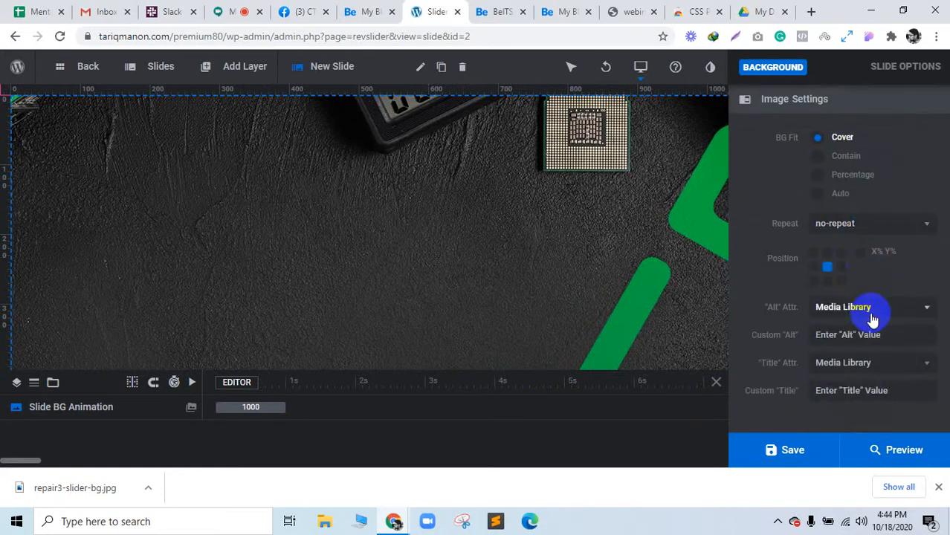
click(827, 267)
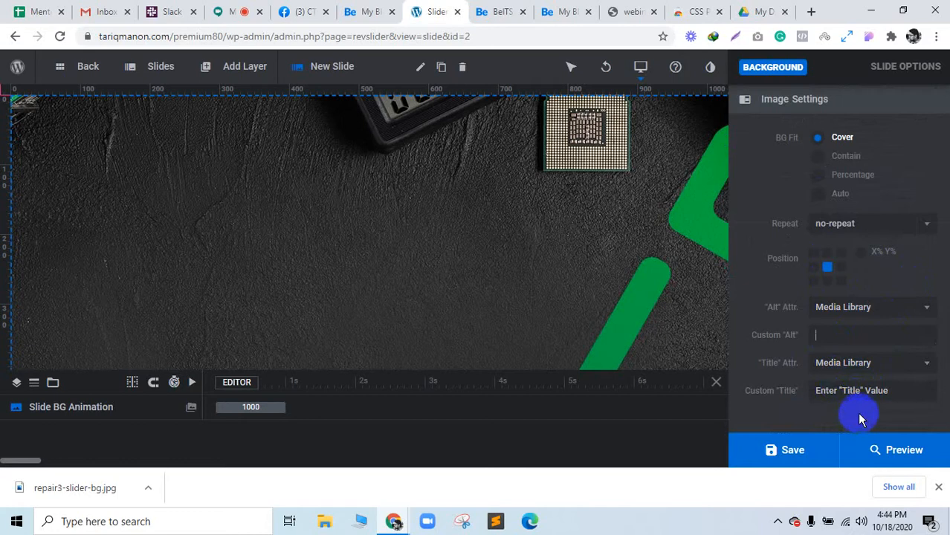
scroll(858, 413, up, 5)
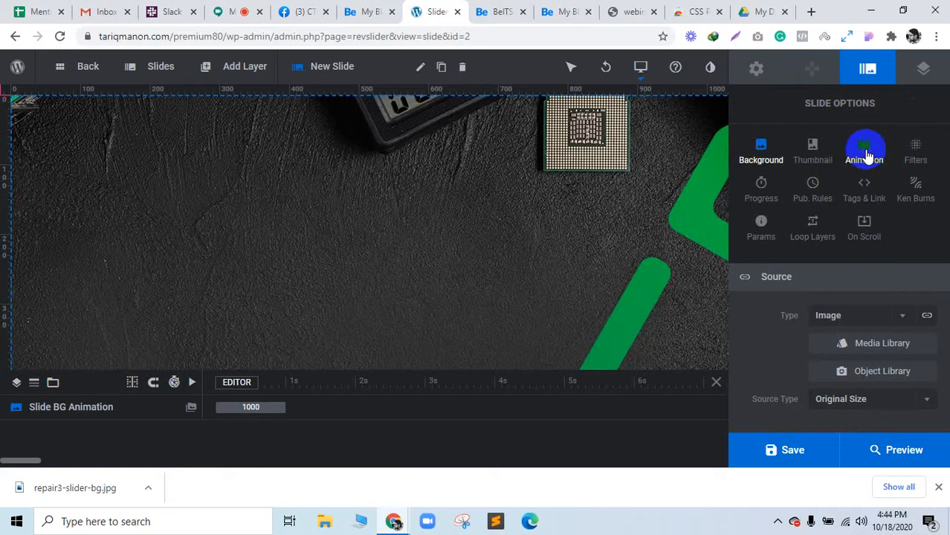
Save the slide and preview the slider with its new background
click(866, 155)
click(758, 158)
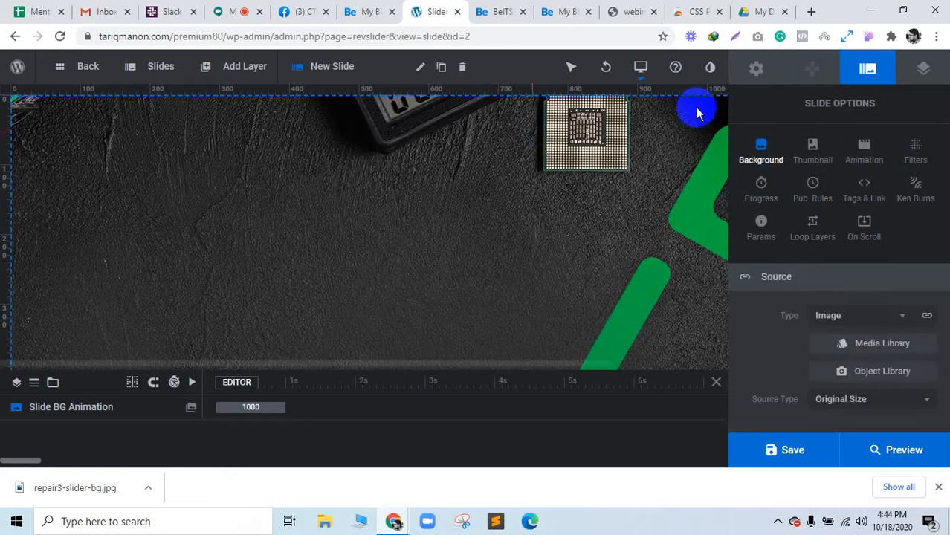
click(773, 450)
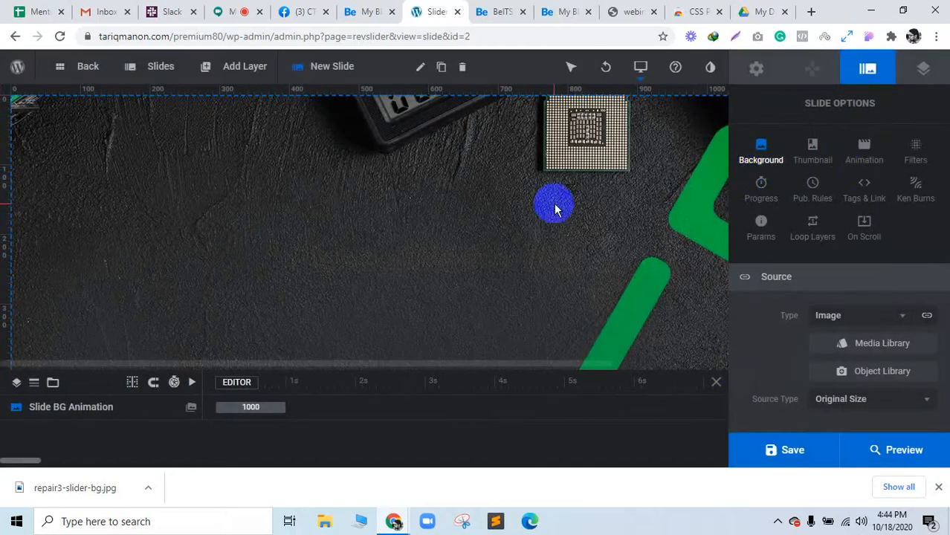
click(912, 458)
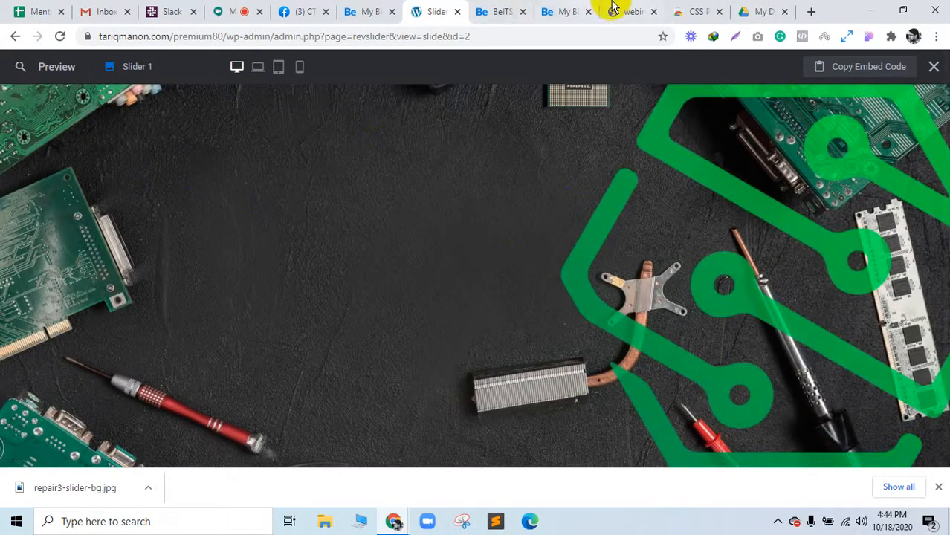
Compare the slider preview with the blog homepage and the reference IT-service page
click(613, 8)
click(566, 10)
click(465, 280)
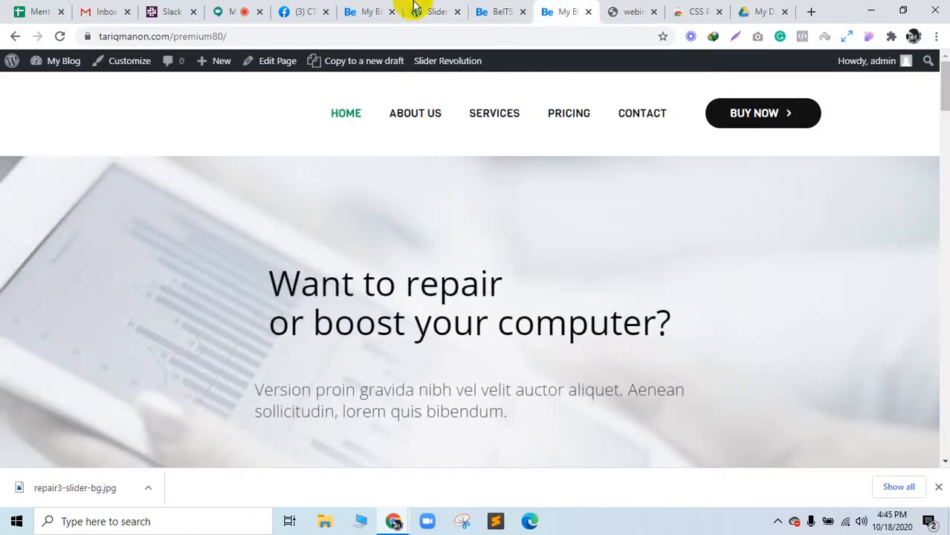
click(494, 9)
scroll(178, 165, up, 3)
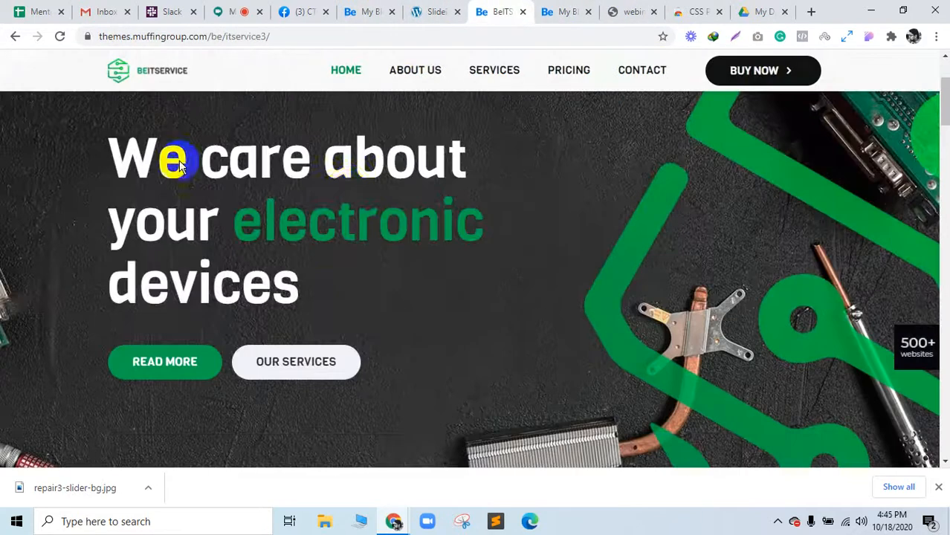
click(454, 7)
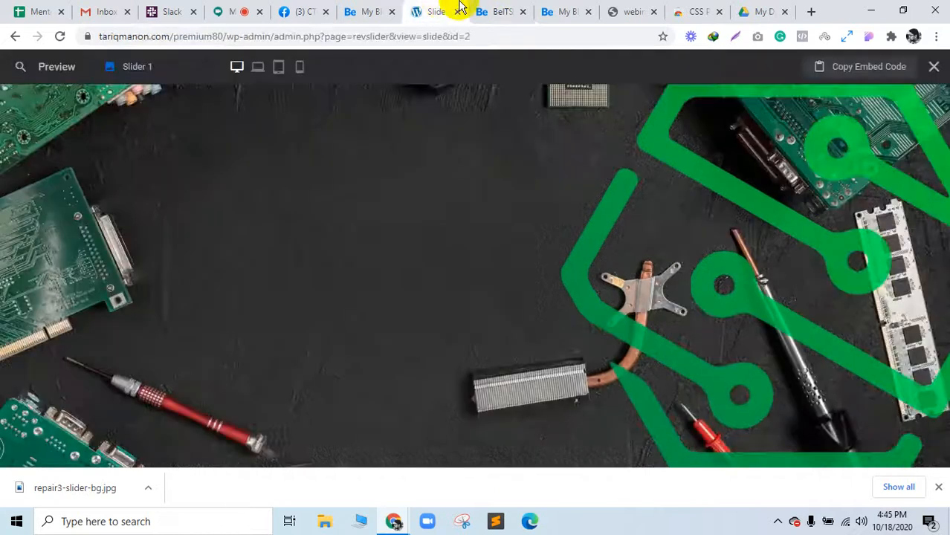
click(500, 8)
click(454, 8)
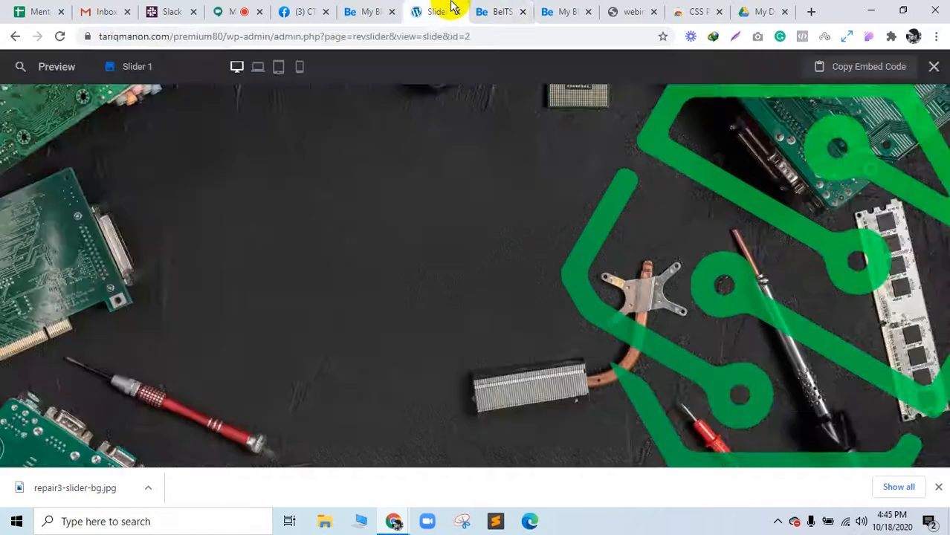
click(484, 7)
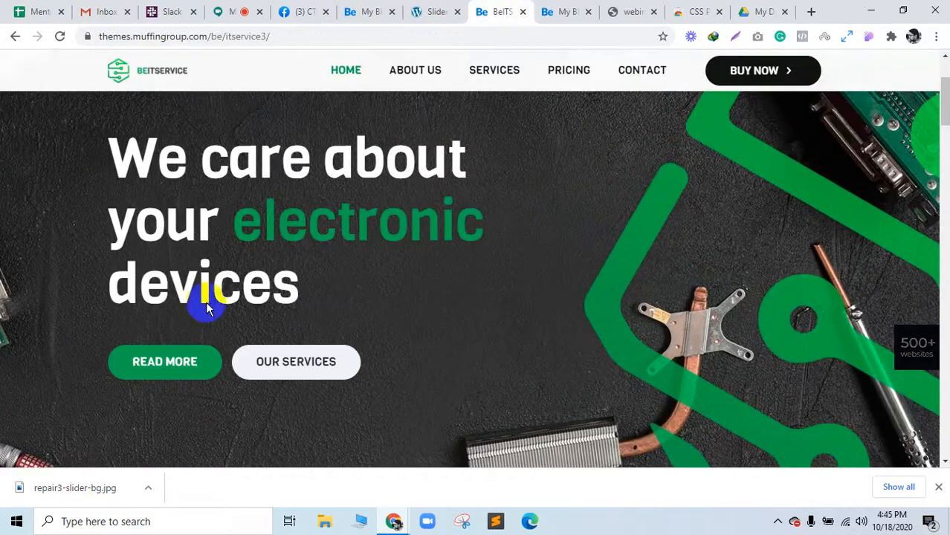
click(450, 9)
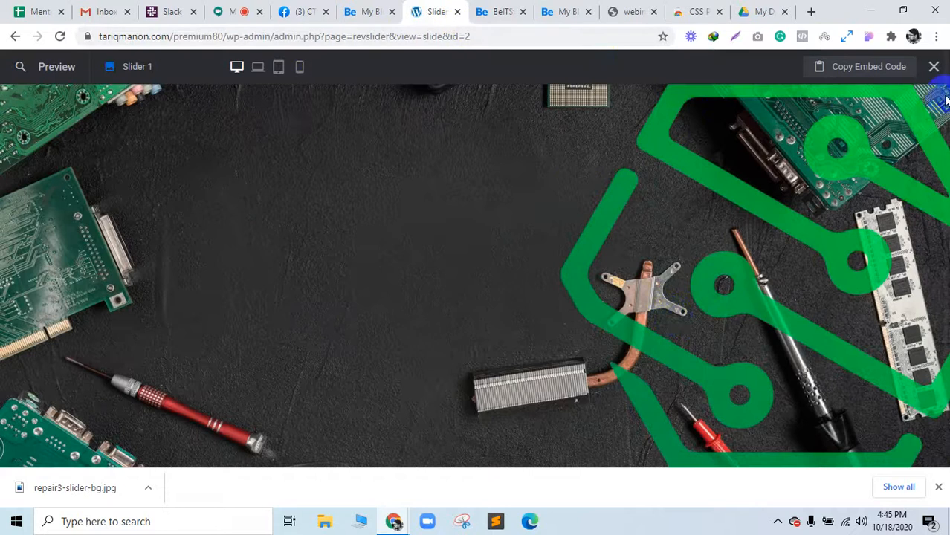
Close the slider preview, recheck the reference page, and return to the slide editor
click(934, 68)
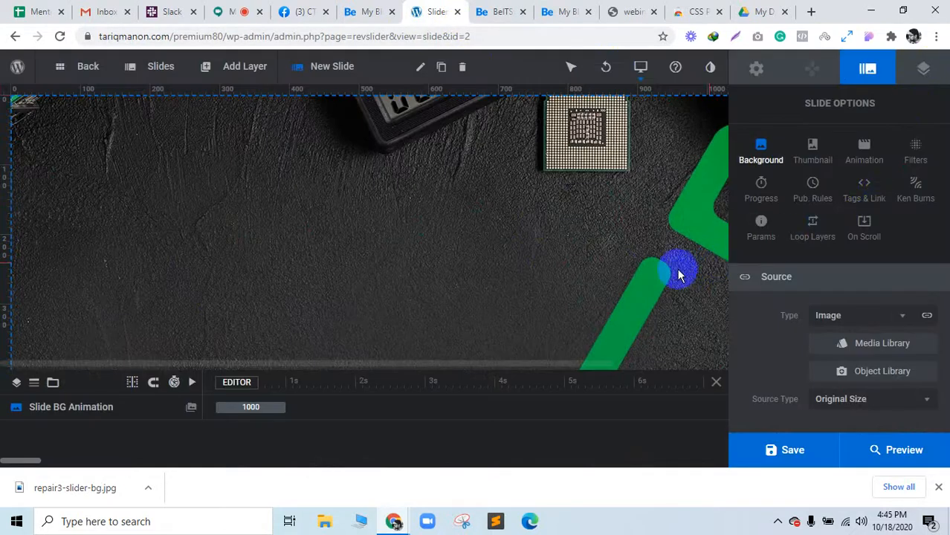
click(508, 10)
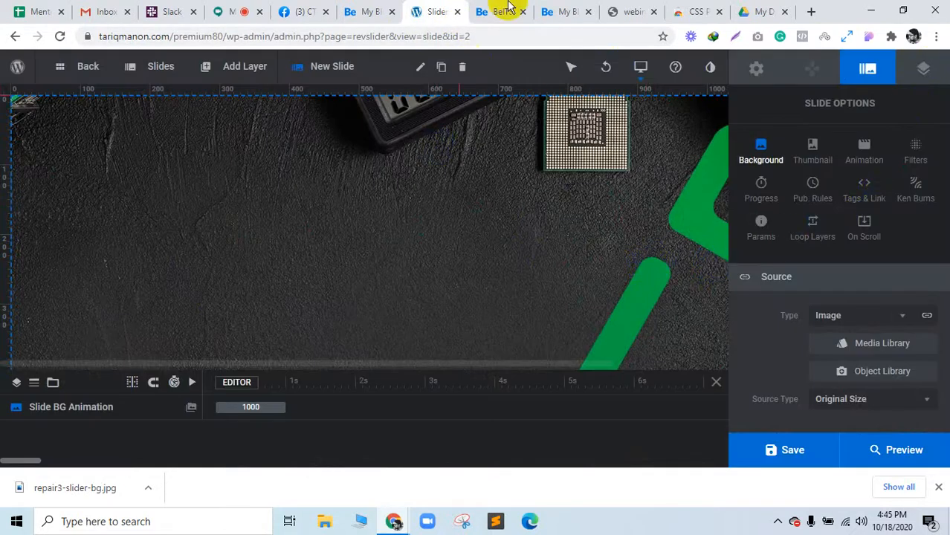
scroll(503, 216, down, 2)
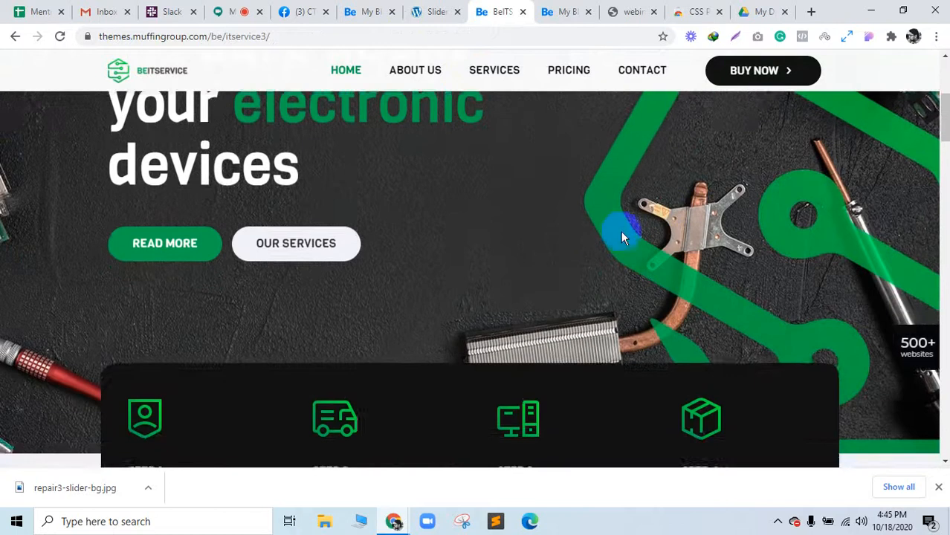
scroll(625, 260, up, 3)
click(438, 11)
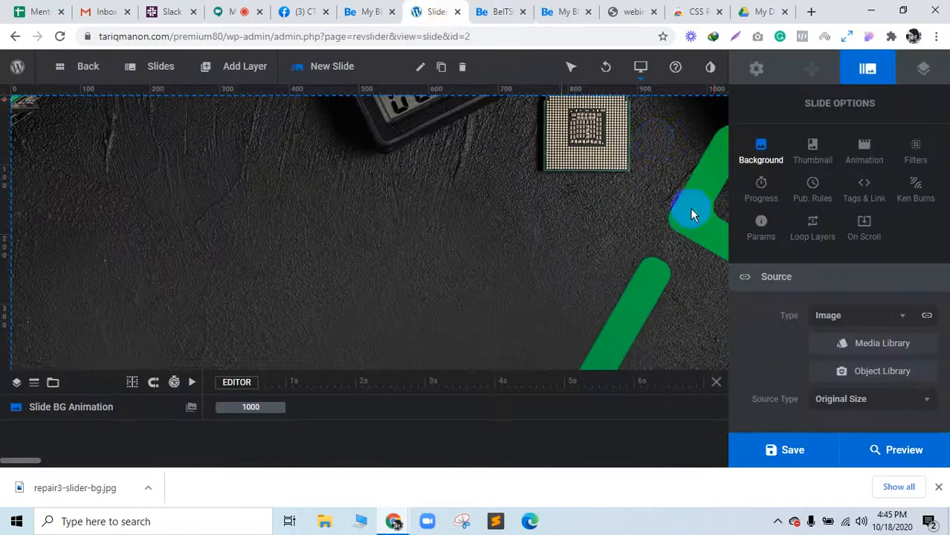
mouse_move(259, 77)
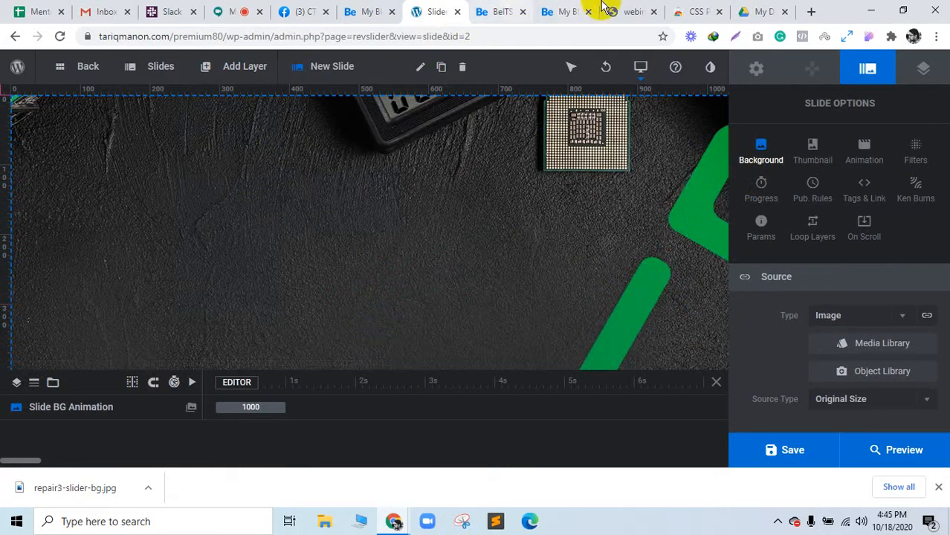
click(811, 12)
Move the new tab beside the slider tab and load the Pexels website
drag(787, 8, 464, 7)
text(pexels.com)
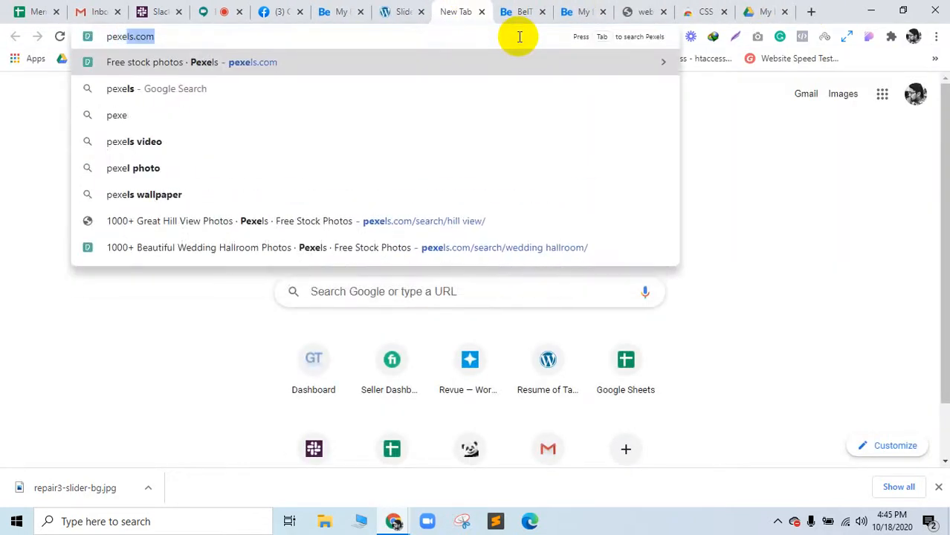
key(Return)
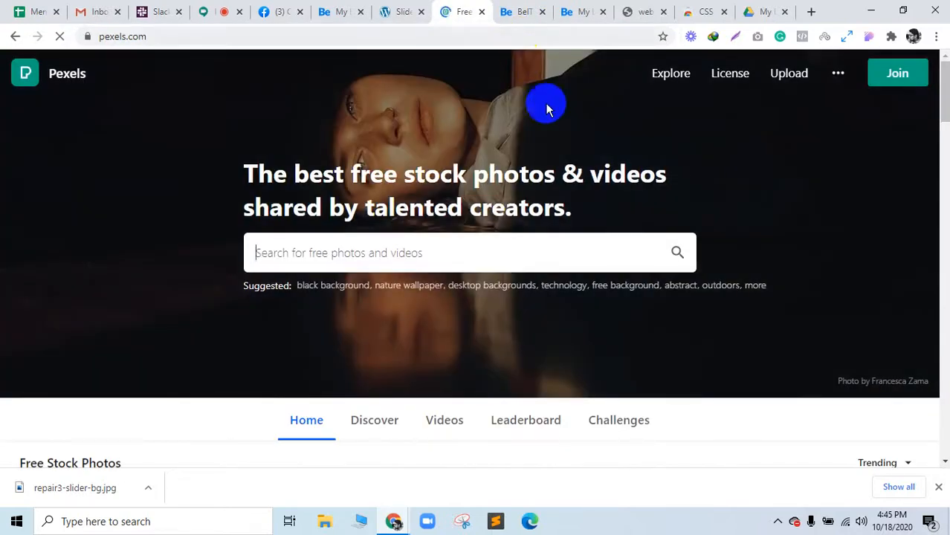
scroll(550, 133, down, 2)
scroll(364, 148, up, 2)
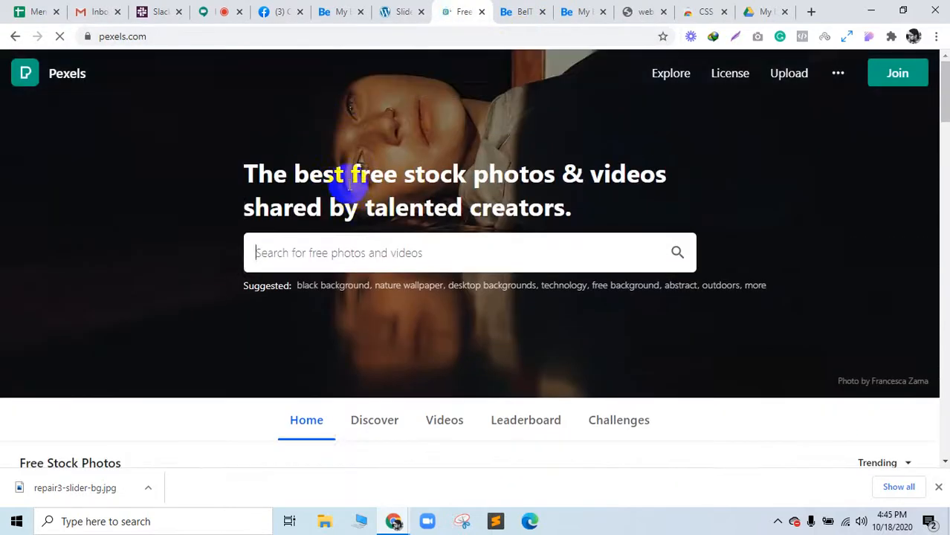
Search Pexels for 'it service' photos
text(servi)
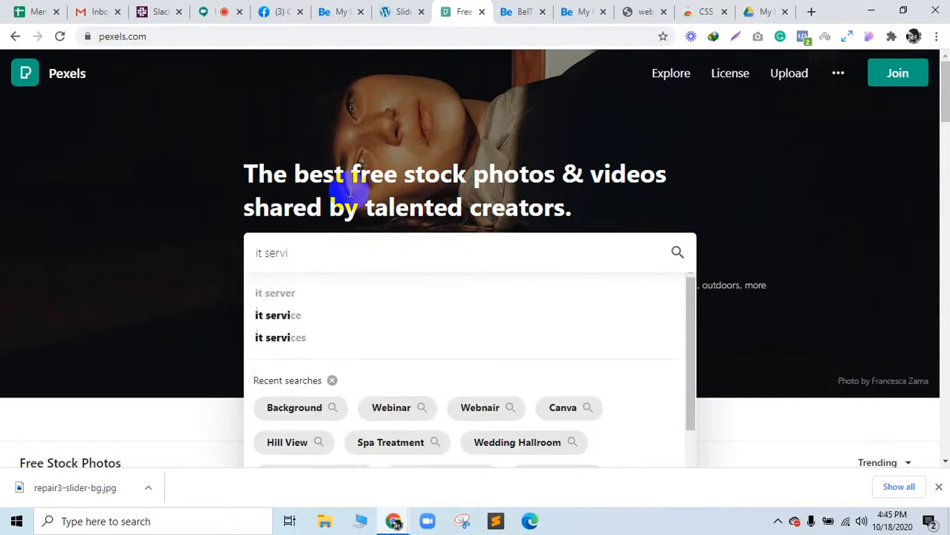
key(Down)
key(Down)
key(Return)
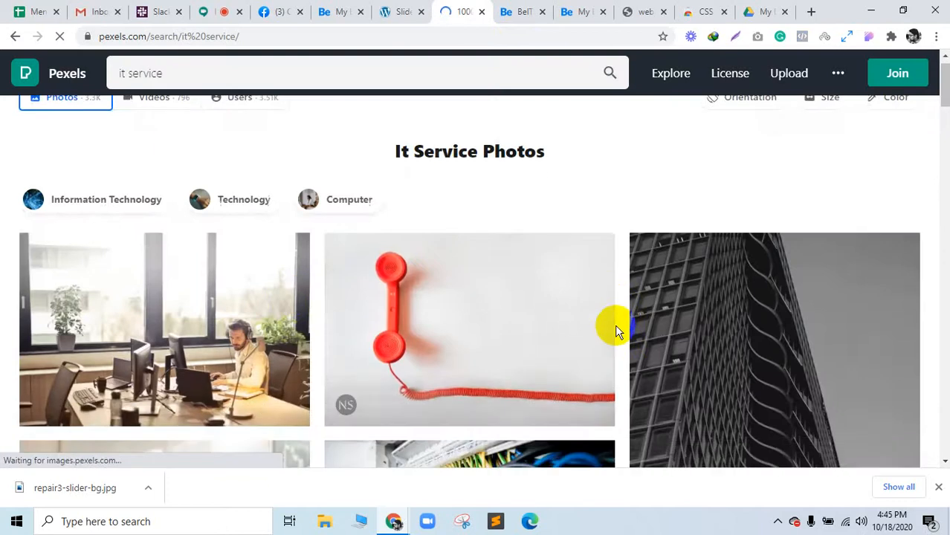
Browse the 'it service' photo results, then go back to the slider editor
scroll(616, 330, down, 2)
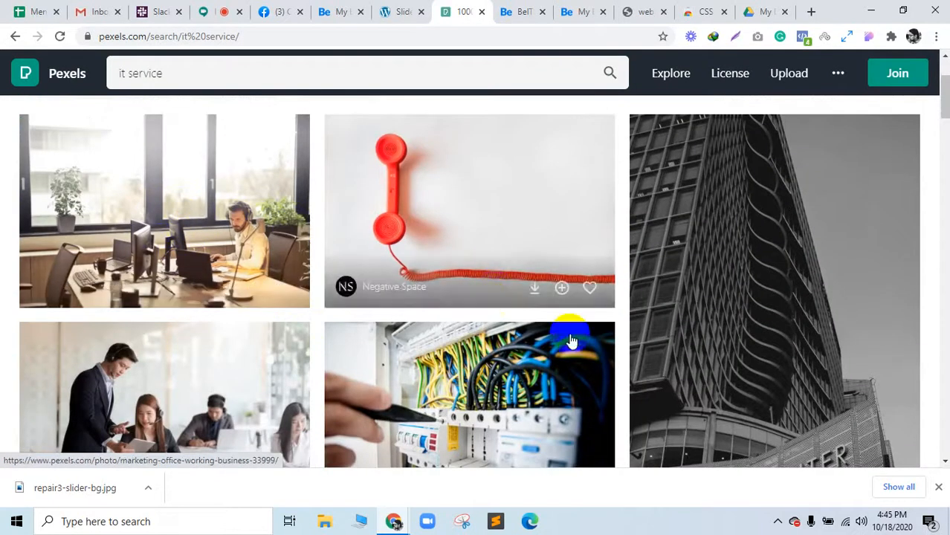
scroll(571, 341, down, 4)
scroll(590, 339, up, 2)
scroll(589, 339, down, 5)
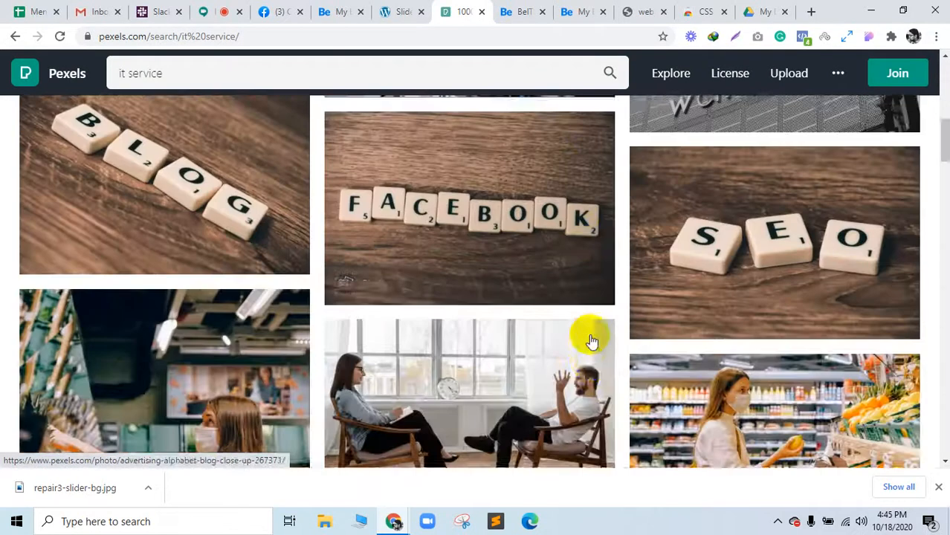
scroll(591, 340, down, 8)
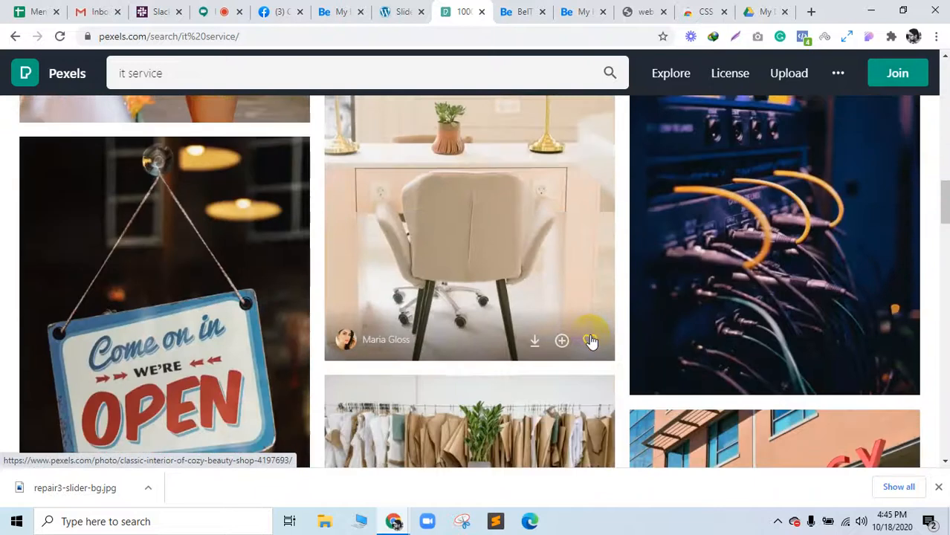
scroll(591, 340, down, 4)
scroll(591, 341, up, 8)
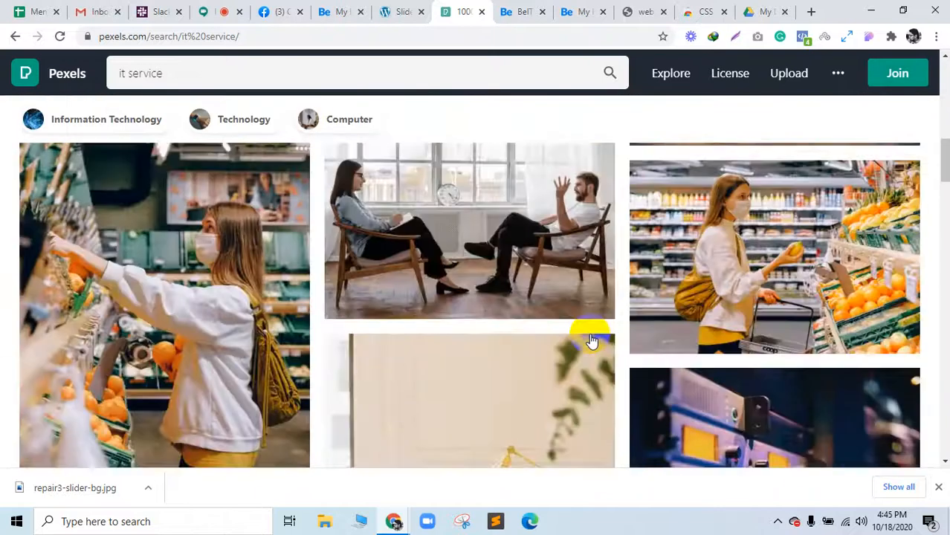
scroll(591, 341, up, 10)
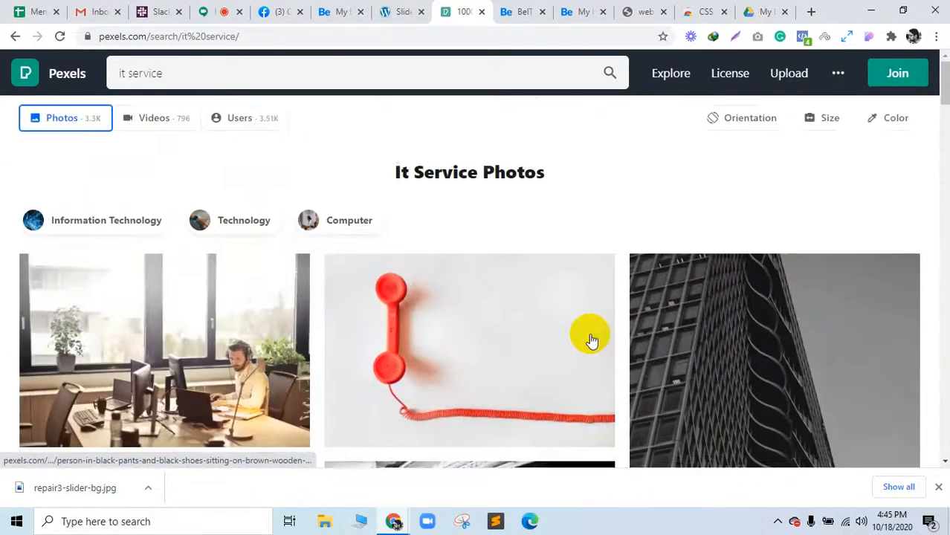
scroll(591, 341, down, 10)
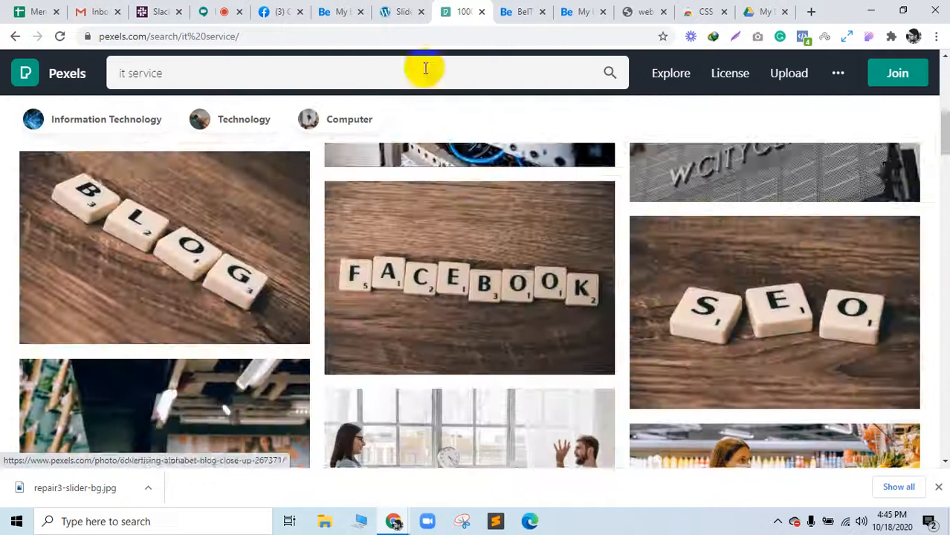
click(400, 12)
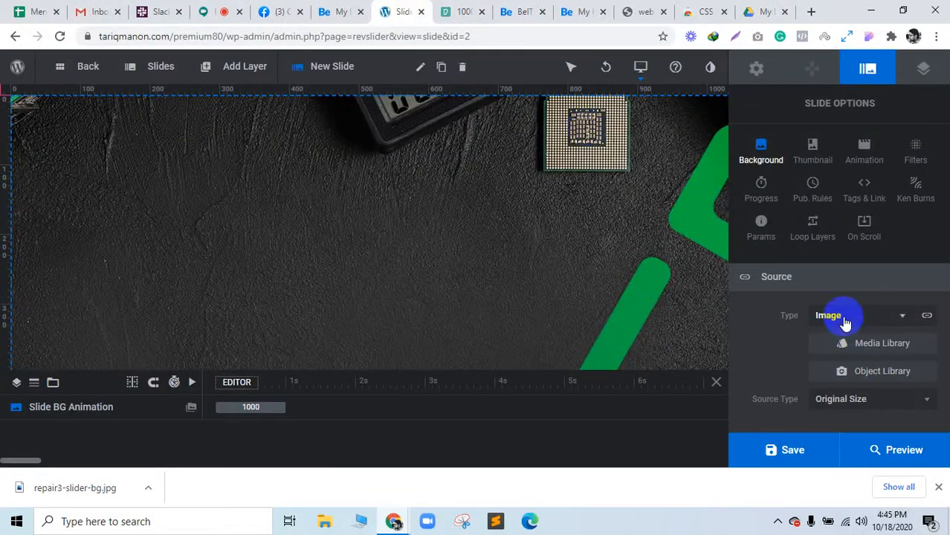
Set the man-at-desk photo as background, then replace it with the laptop photo itservice3-services-pic4.jpg
scroll(869, 379, down, 2)
scroll(868, 394, up, 2)
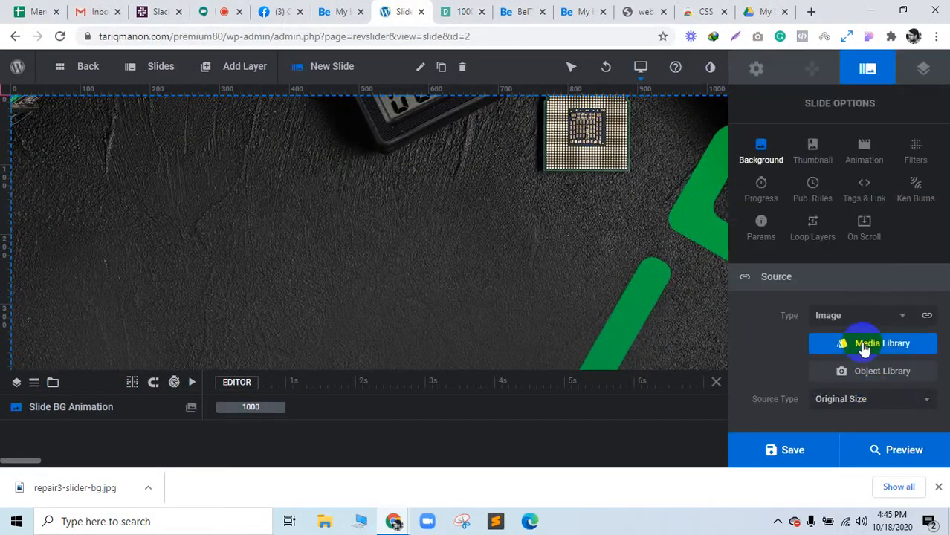
click(862, 346)
click(371, 219)
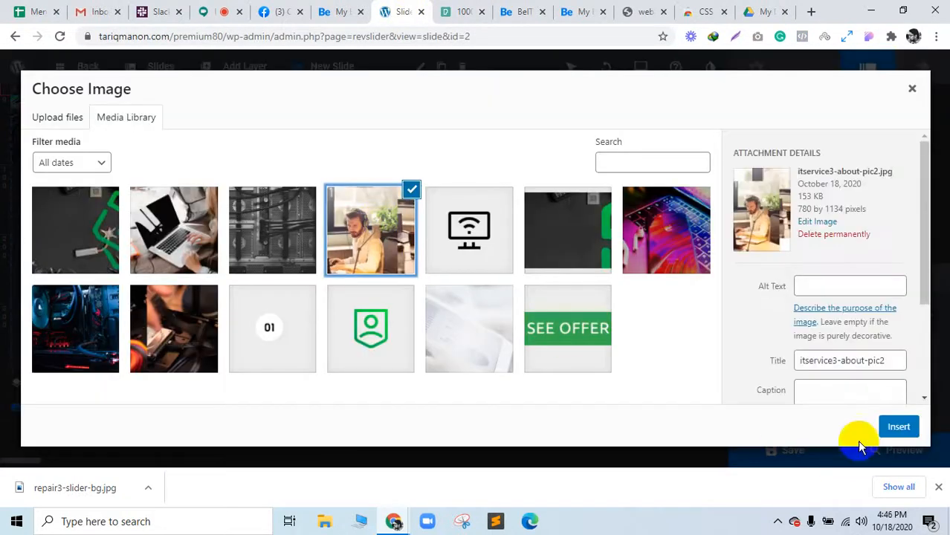
click(900, 427)
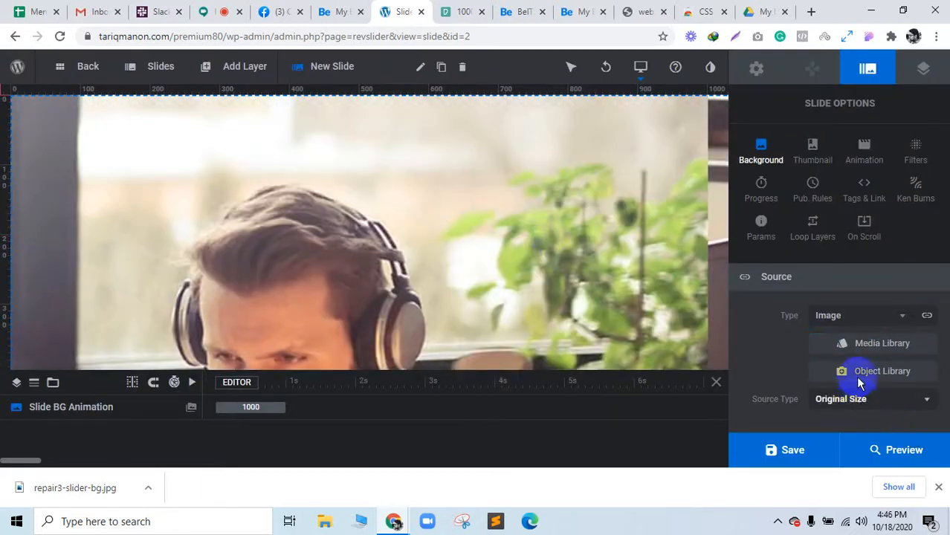
click(867, 350)
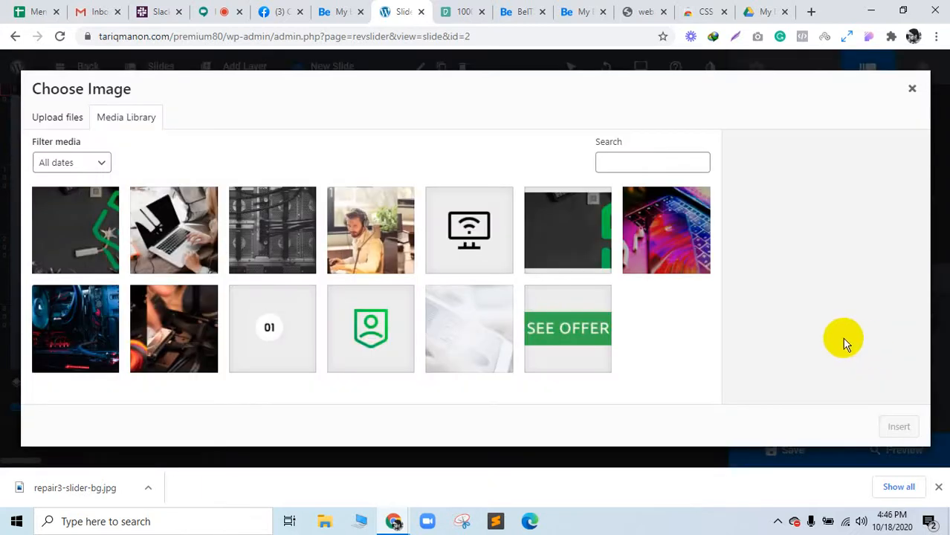
click(177, 235)
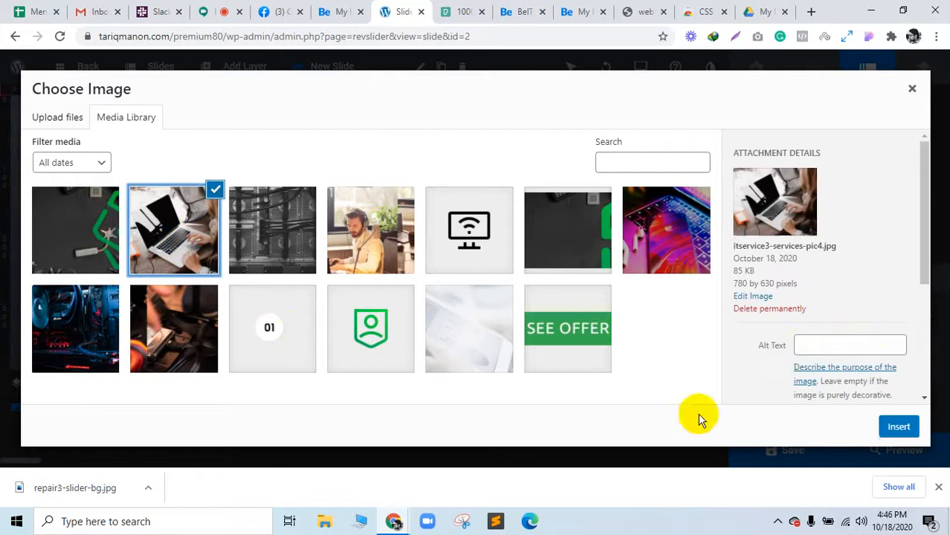
click(899, 429)
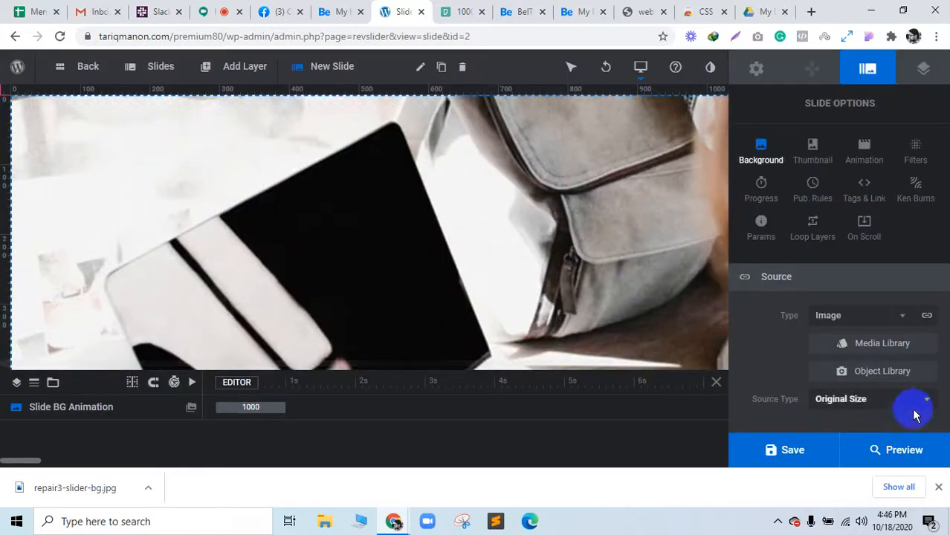
Preview the slider with the laptop background, then close the preview
scroll(916, 409, down, 3)
click(896, 456)
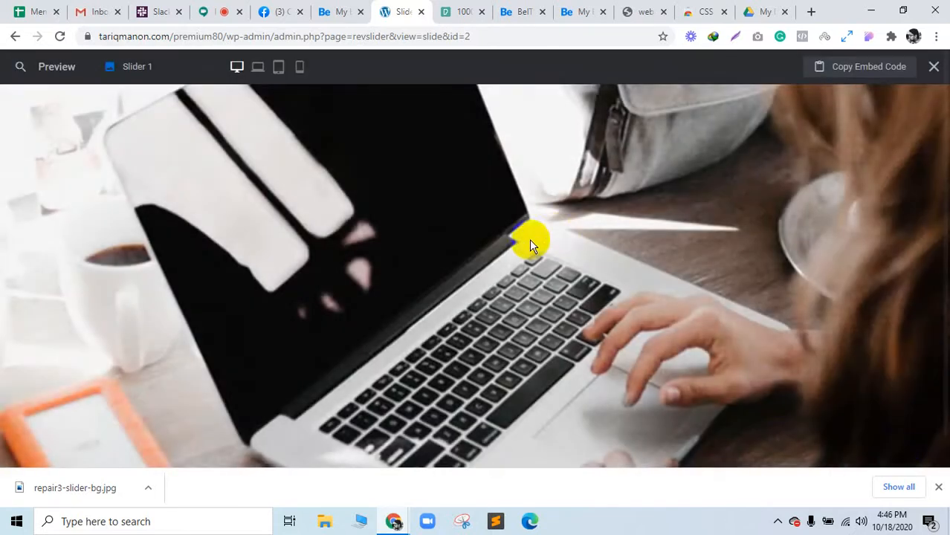
click(338, 11)
click(401, 11)
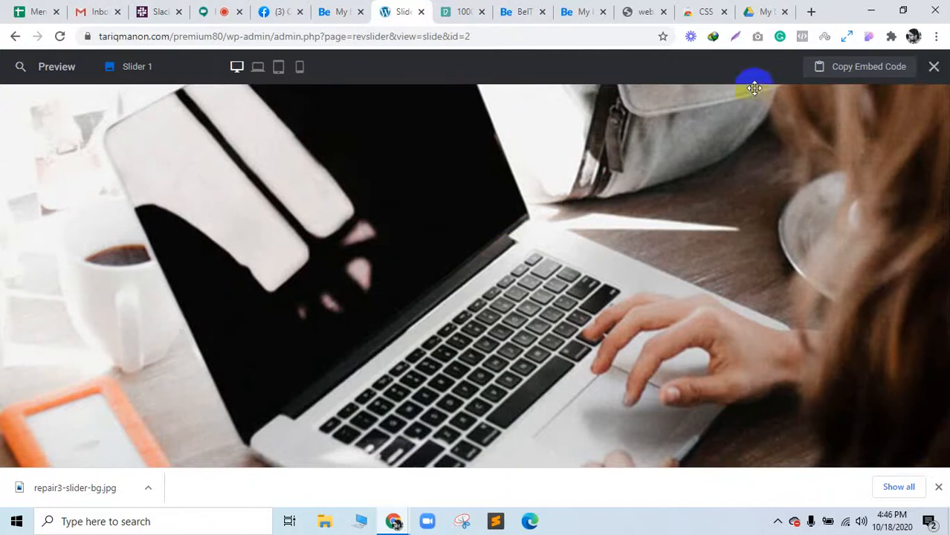
click(933, 66)
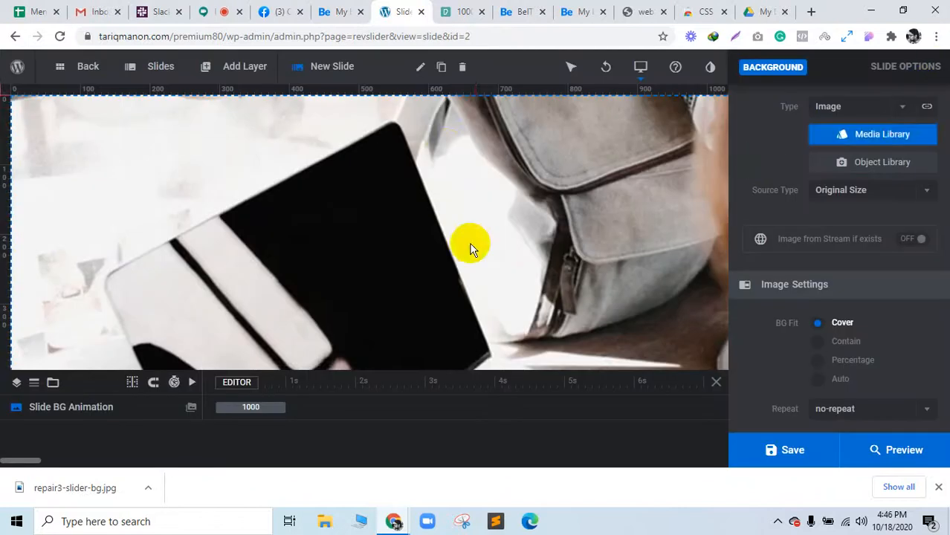
Dismiss the downloads bar and add a Shape layer, Shape-0, to the slide
click(454, 10)
click(401, 11)
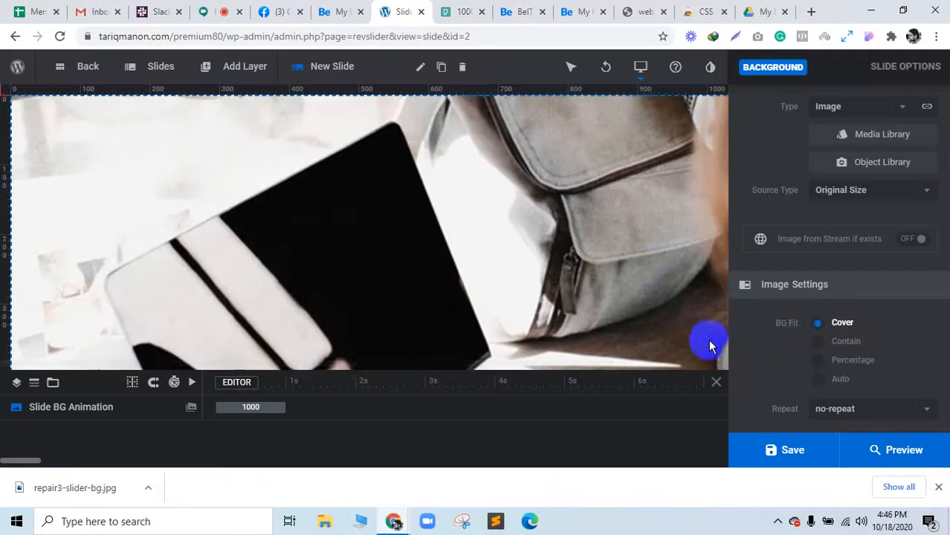
click(239, 72)
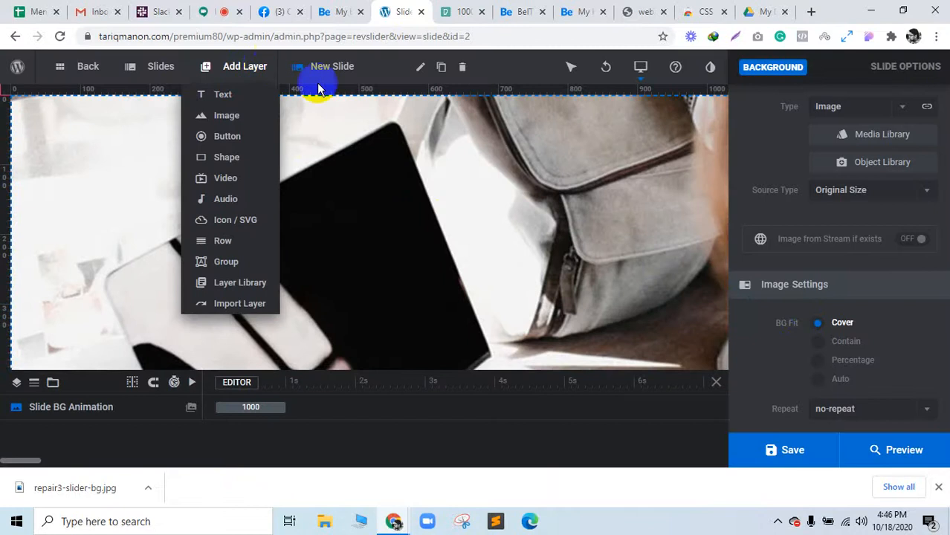
click(939, 487)
click(257, 72)
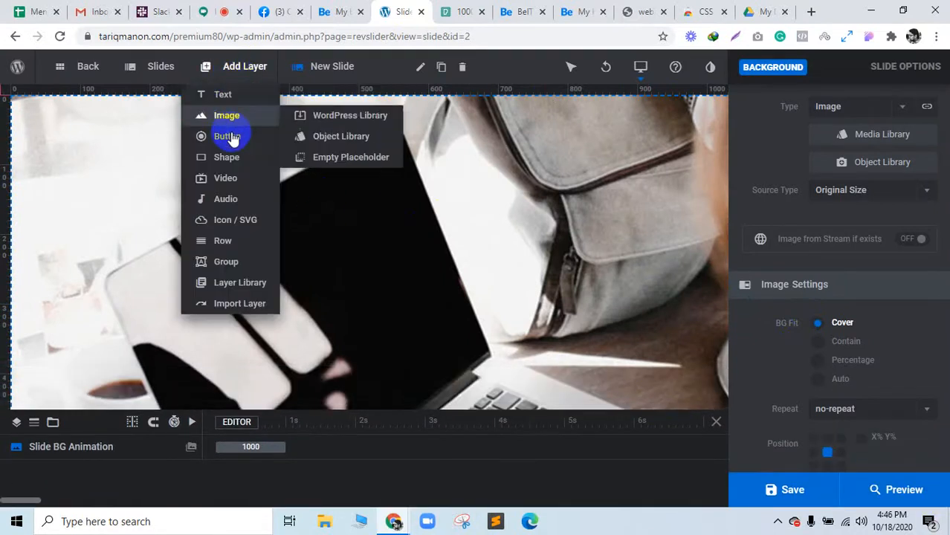
click(226, 157)
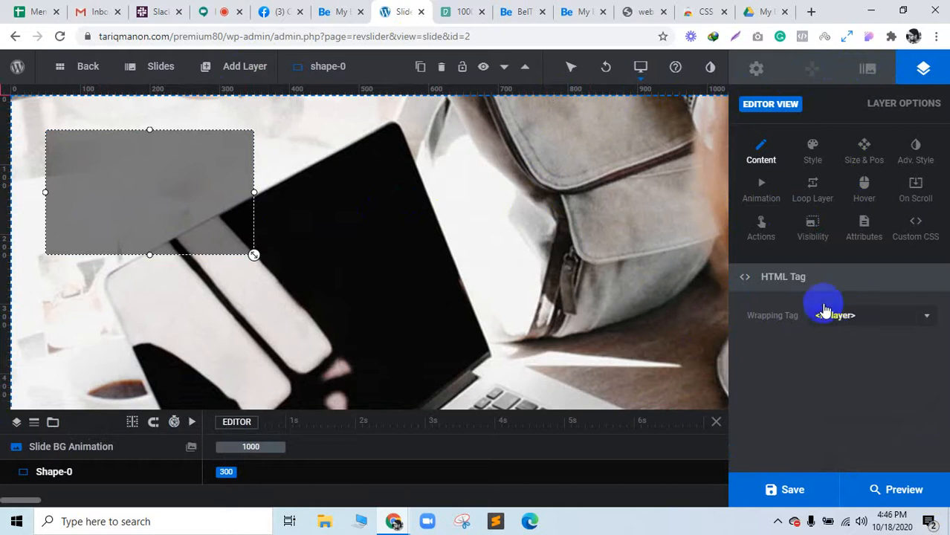
Give Shape-0 a black background colour at 59% opacity in its Style settings
click(867, 71)
click(924, 67)
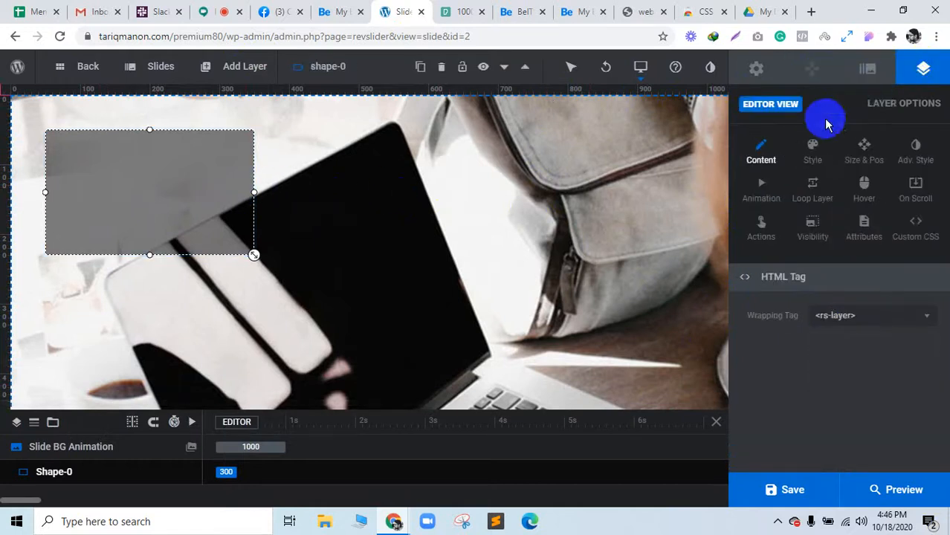
click(817, 159)
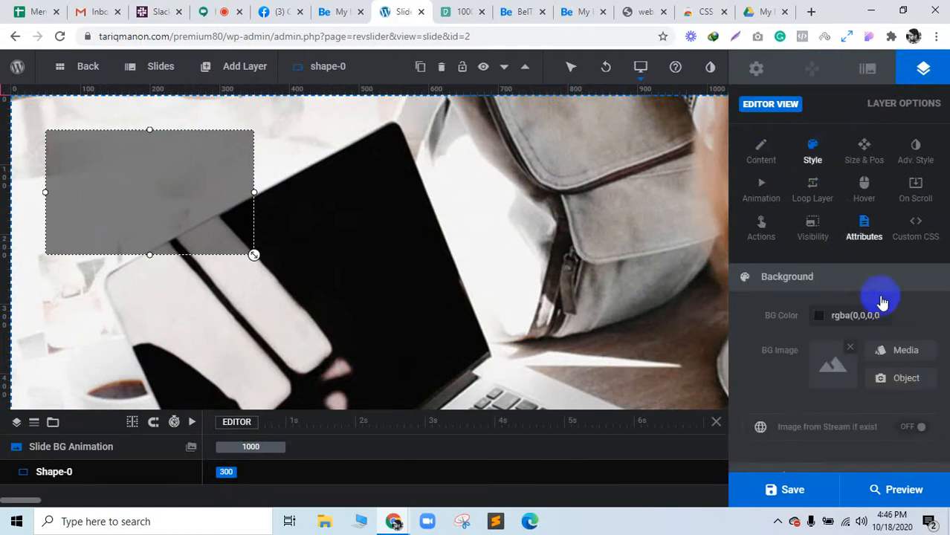
scroll(891, 322, down, 1)
scroll(891, 324, down, 4)
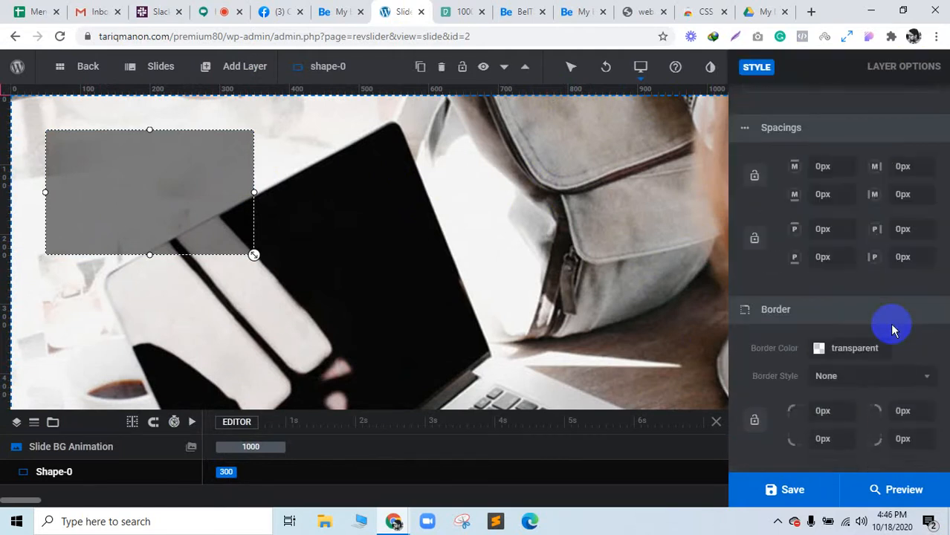
scroll(893, 330, up, 5)
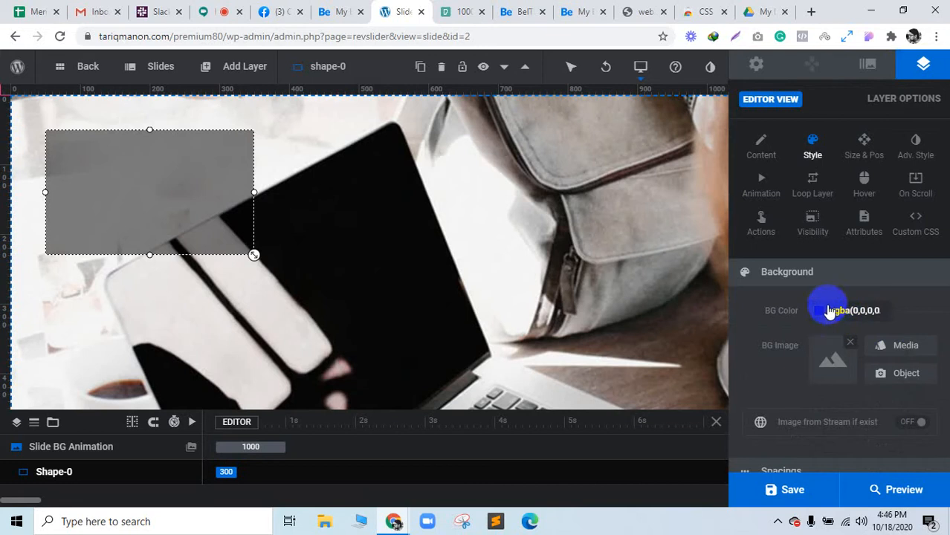
click(825, 314)
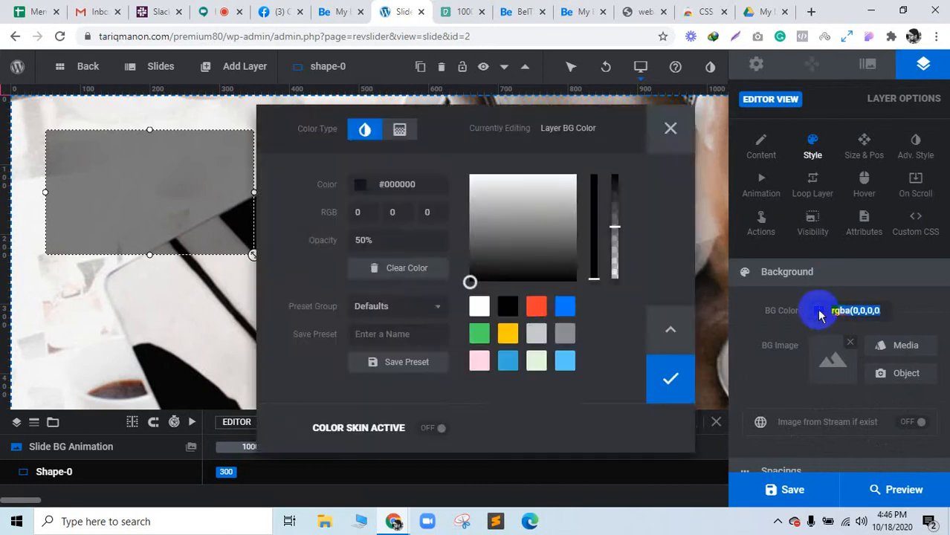
click(535, 308)
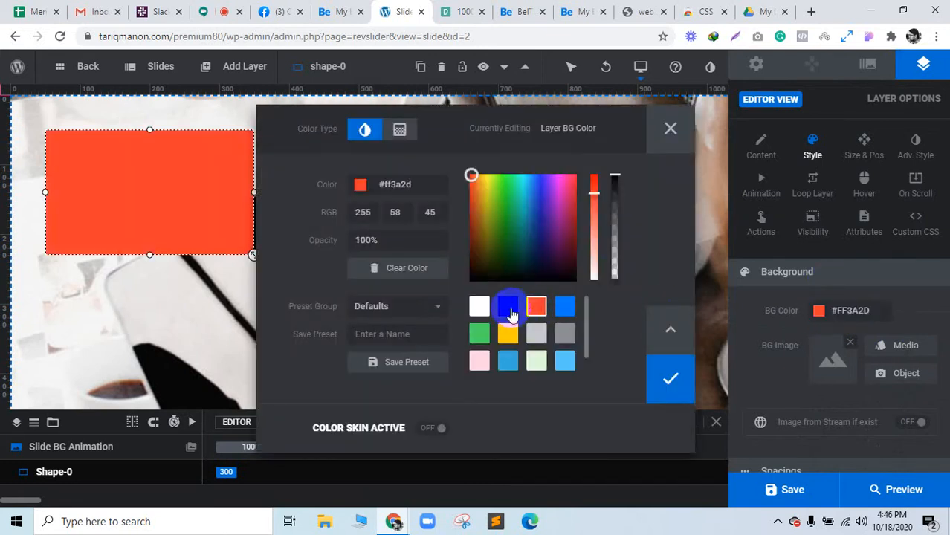
click(508, 307)
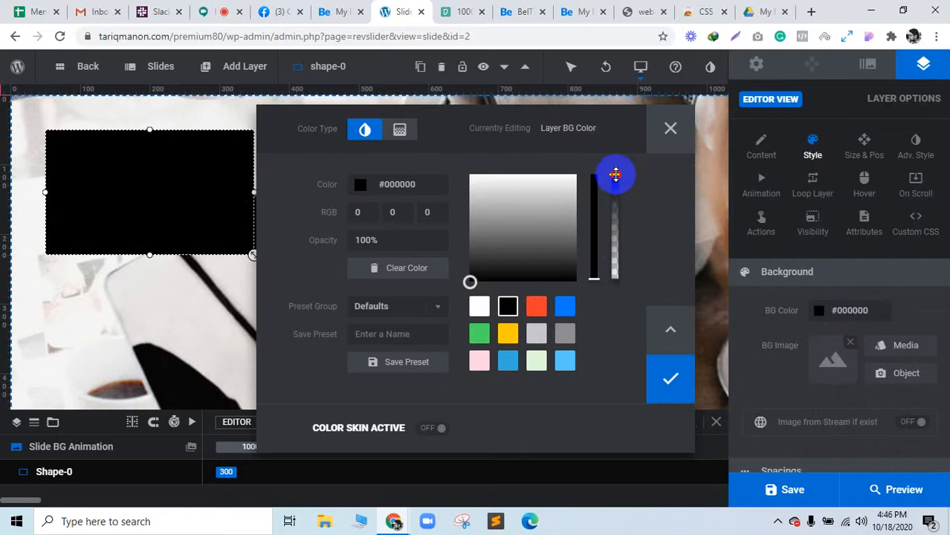
drag(615, 174, 611, 217)
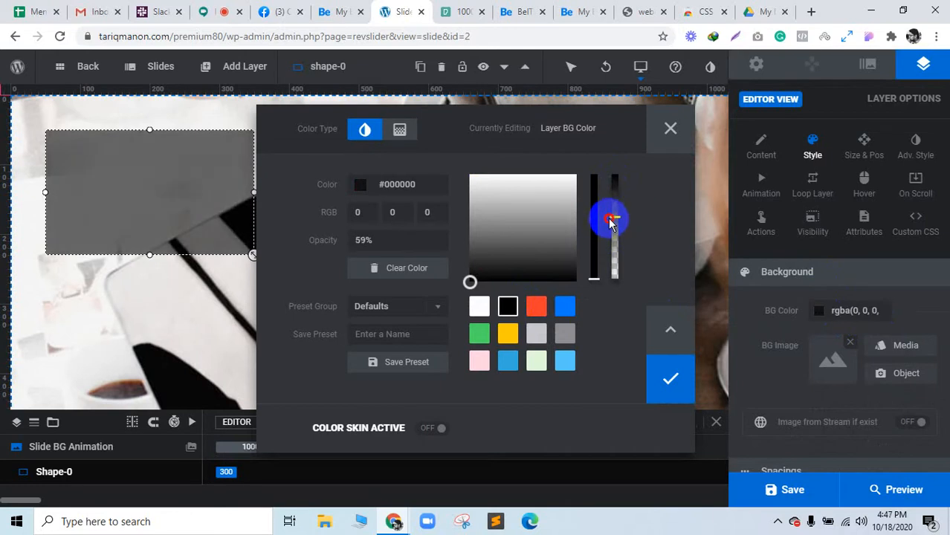
click(920, 336)
click(852, 149)
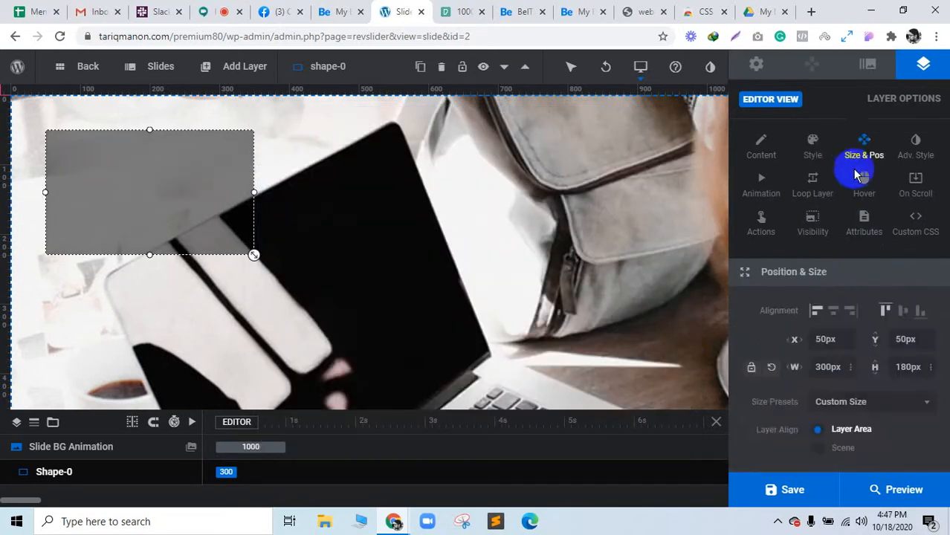
scroll(906, 372, down, 1)
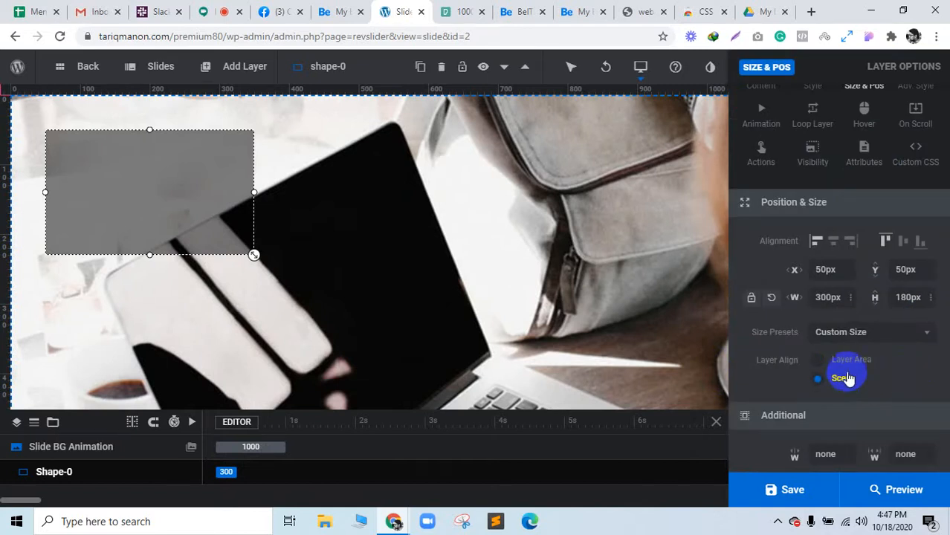
scroll(887, 374, down, 3)
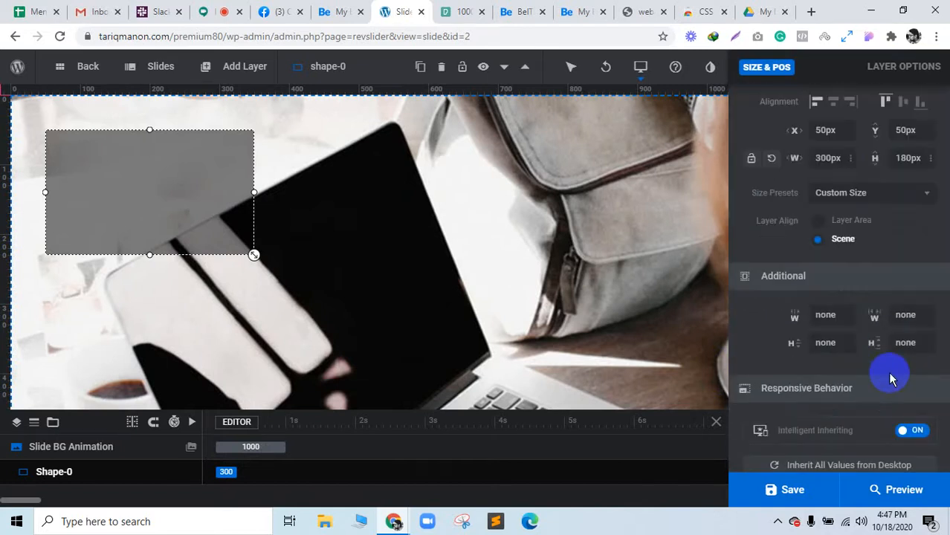
scroll(887, 374, up, 3)
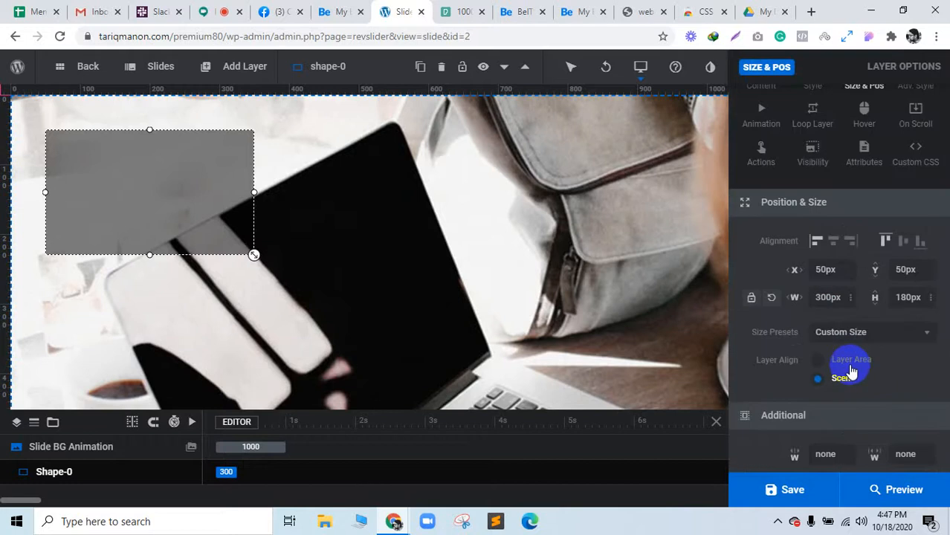
scroll(843, 264, up, 1)
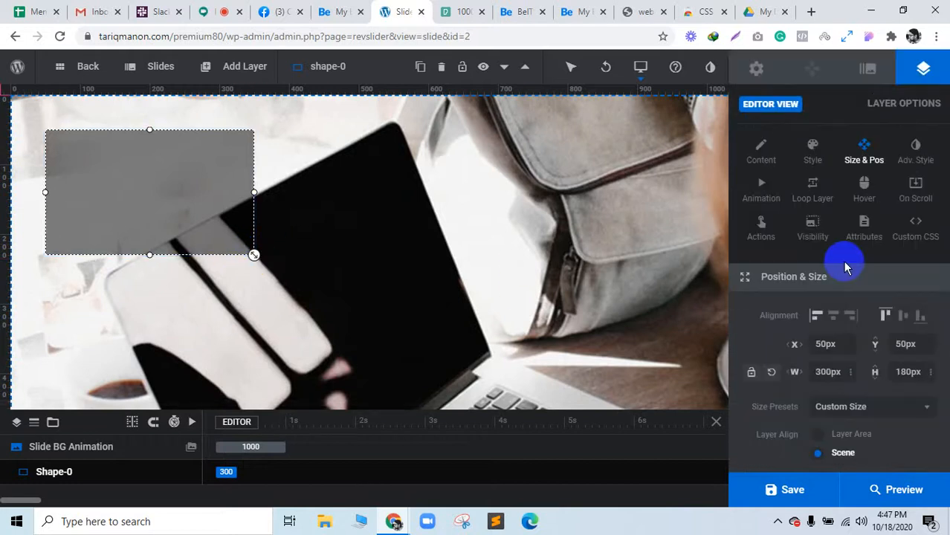
click(912, 160)
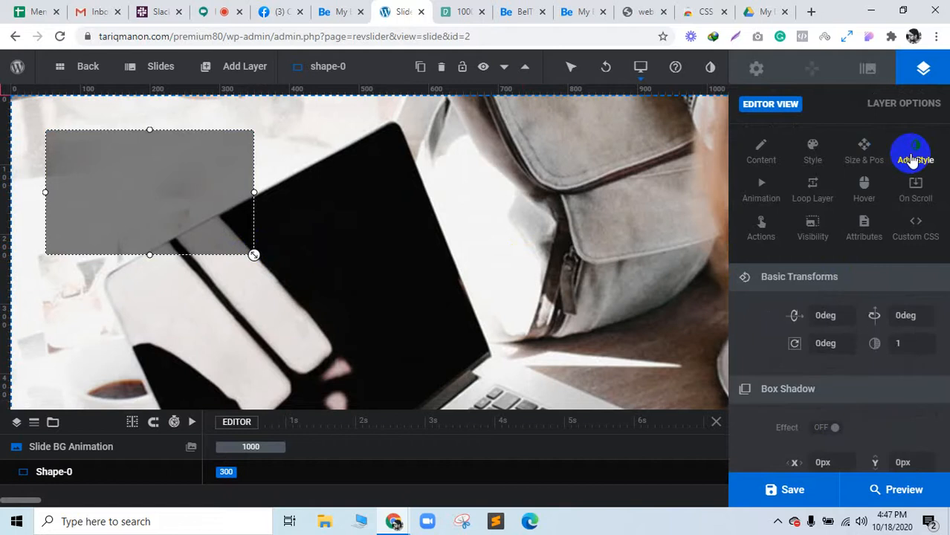
scroll(869, 409, down, 4)
scroll(862, 297, up, 4)
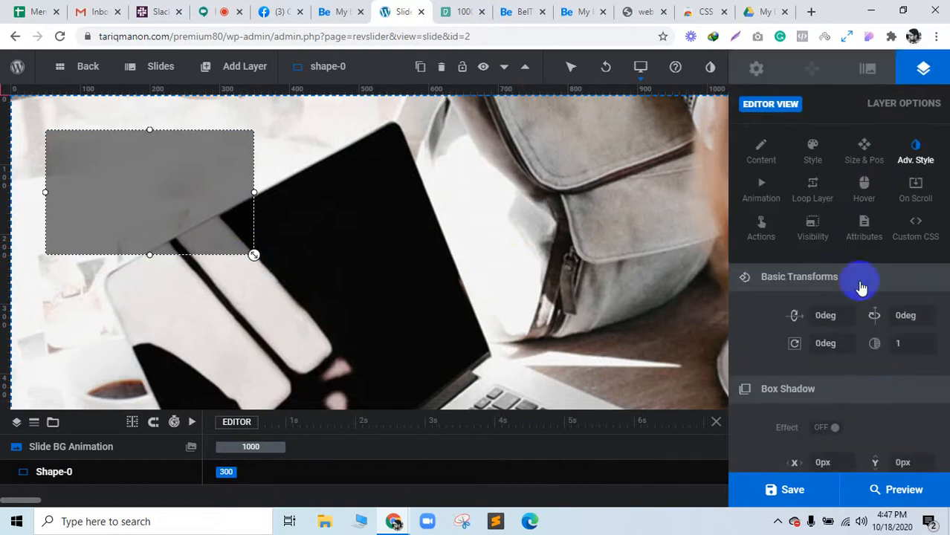
click(866, 153)
click(815, 156)
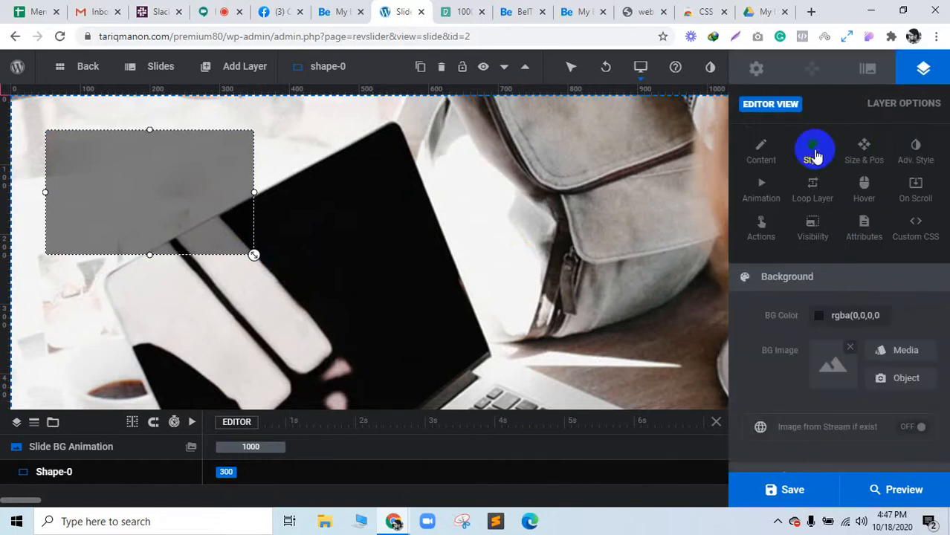
scroll(900, 429, down, 5)
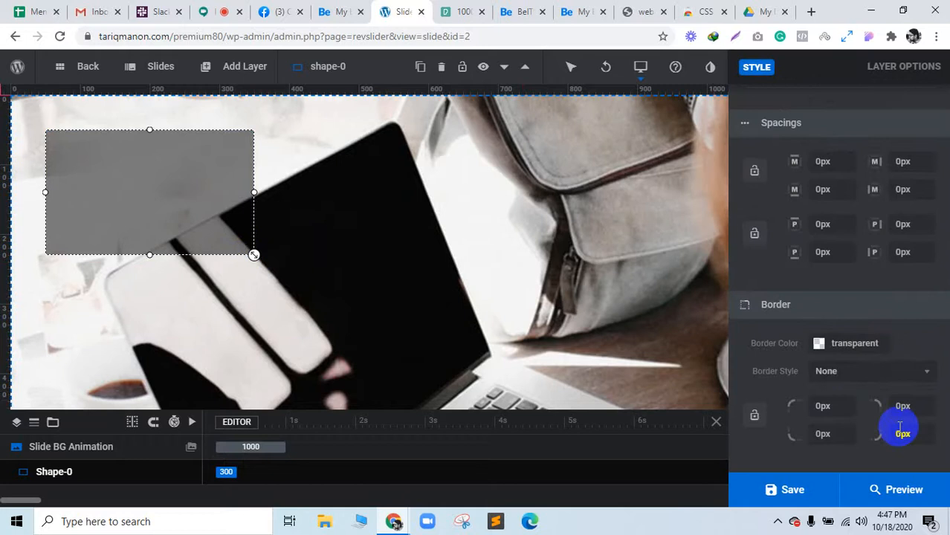
scroll(900, 432, up, 5)
click(760, 153)
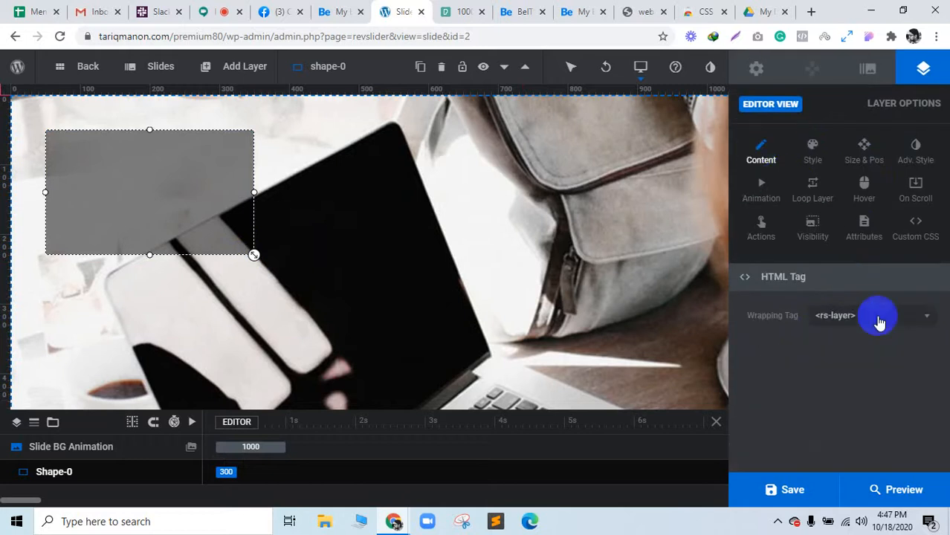
click(866, 327)
click(866, 327)
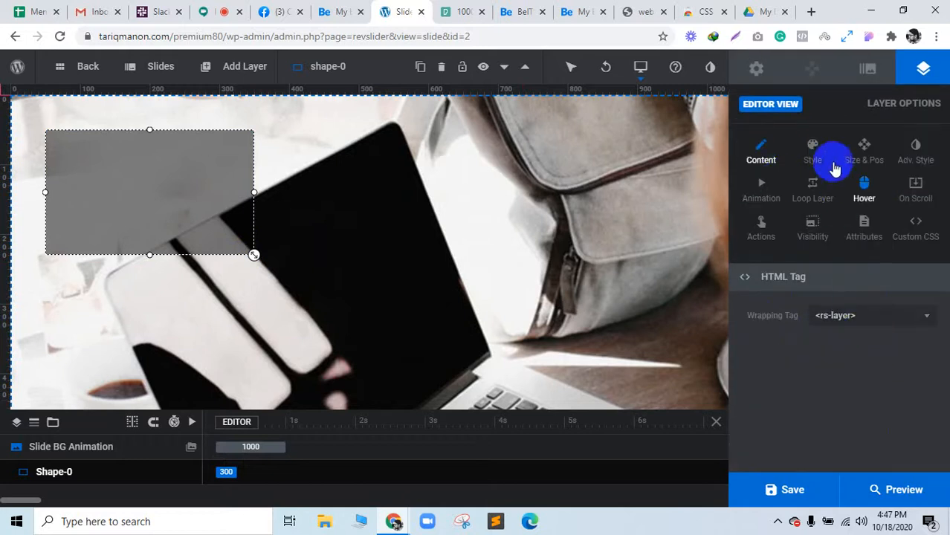
click(814, 154)
scroll(866, 330, down, 1)
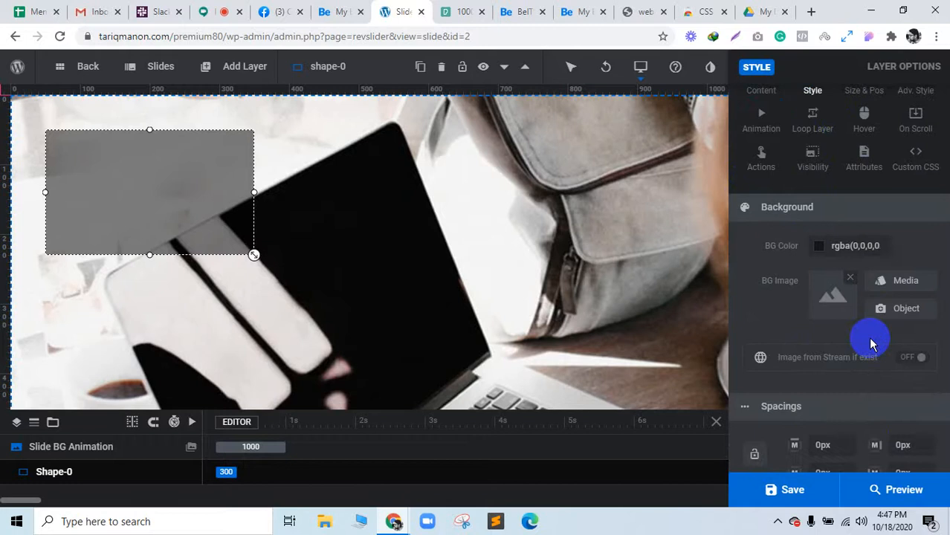
scroll(872, 345, down, 3)
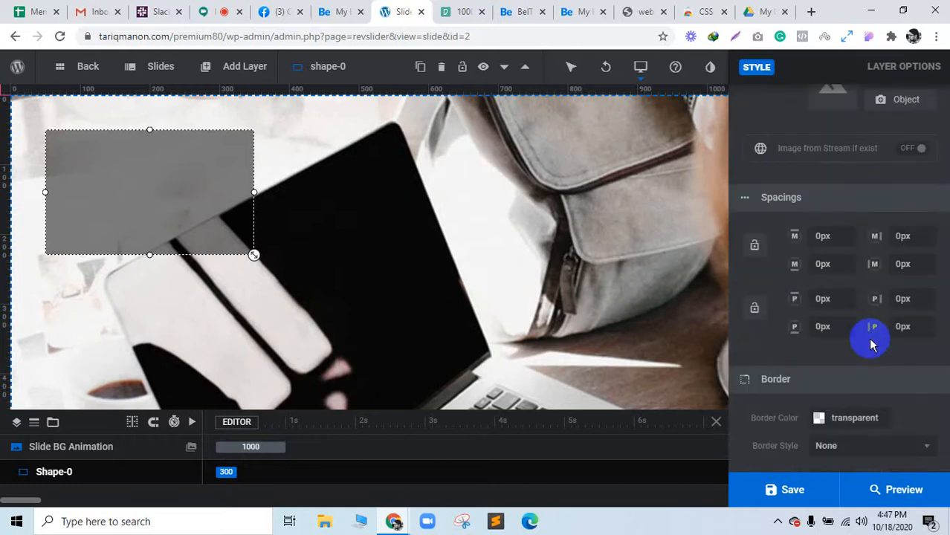
scroll(872, 344, up, 4)
click(860, 152)
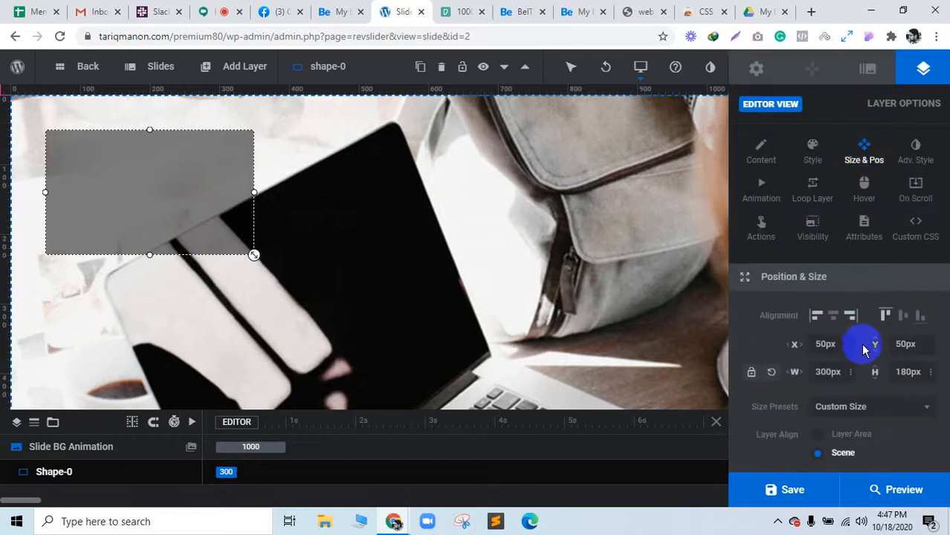
double_click(833, 377)
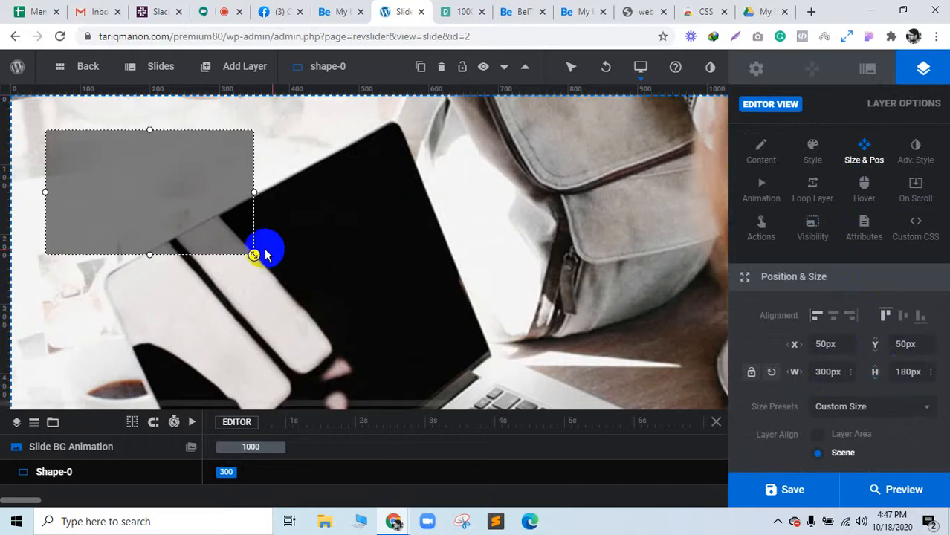
Enlarge Shape-0 from its corner, make it taller, and reselect it
drag(251, 253, 553, 340)
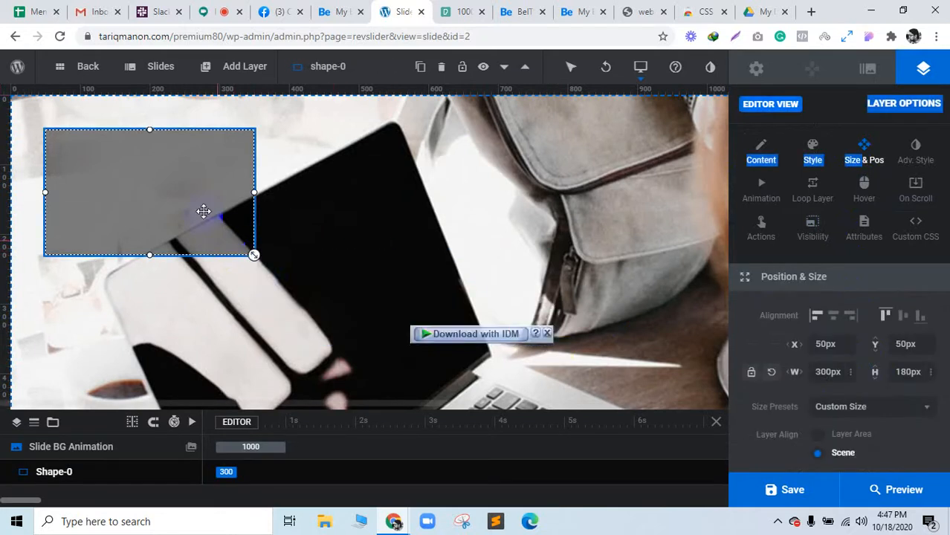
drag(253, 255, 662, 417)
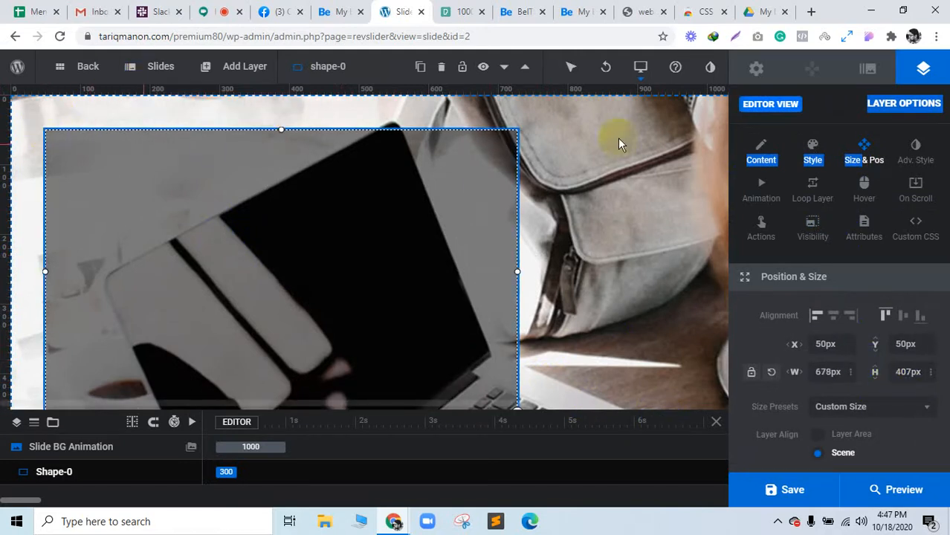
mouse_move(284, 117)
mouse_down()
mouse_move(282, 80)
mouse_move(281, 130)
mouse_up()
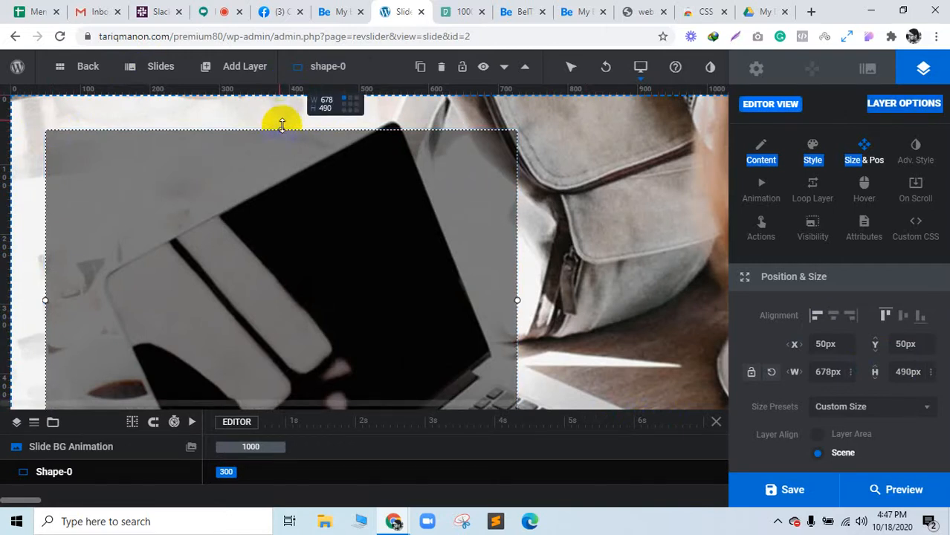
click(283, 123)
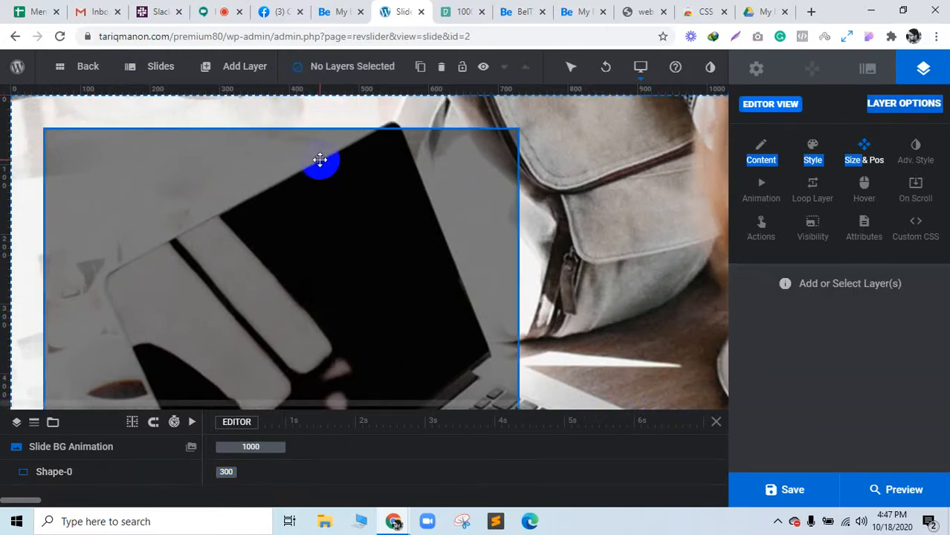
click(520, 136)
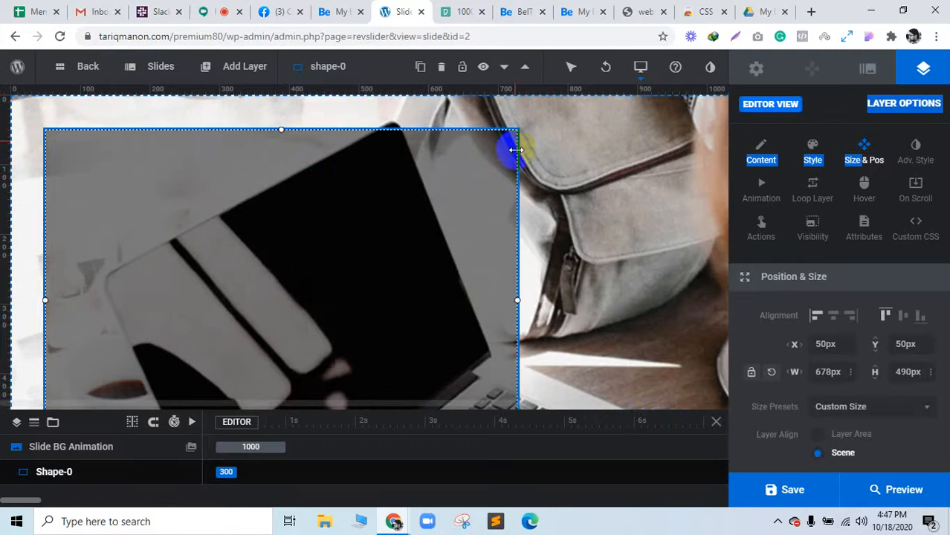
click(524, 299)
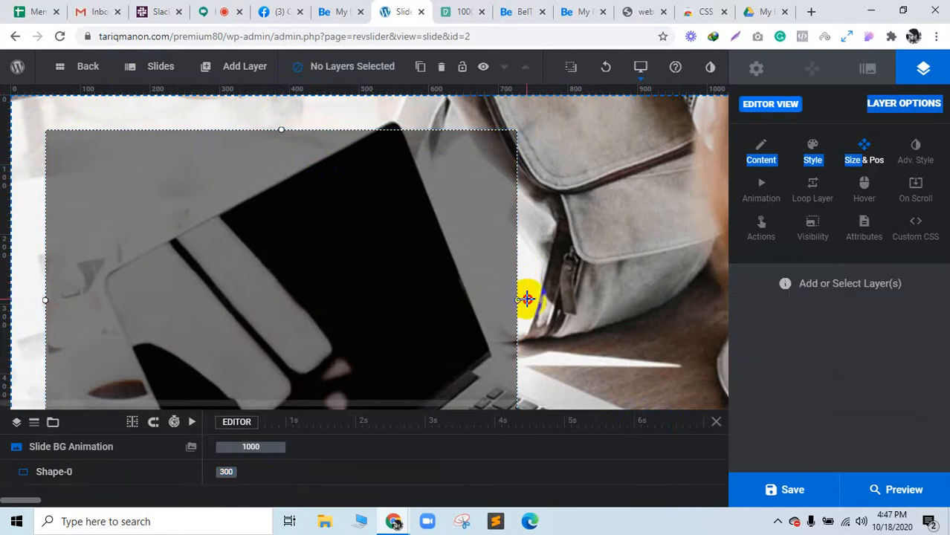
click(466, 285)
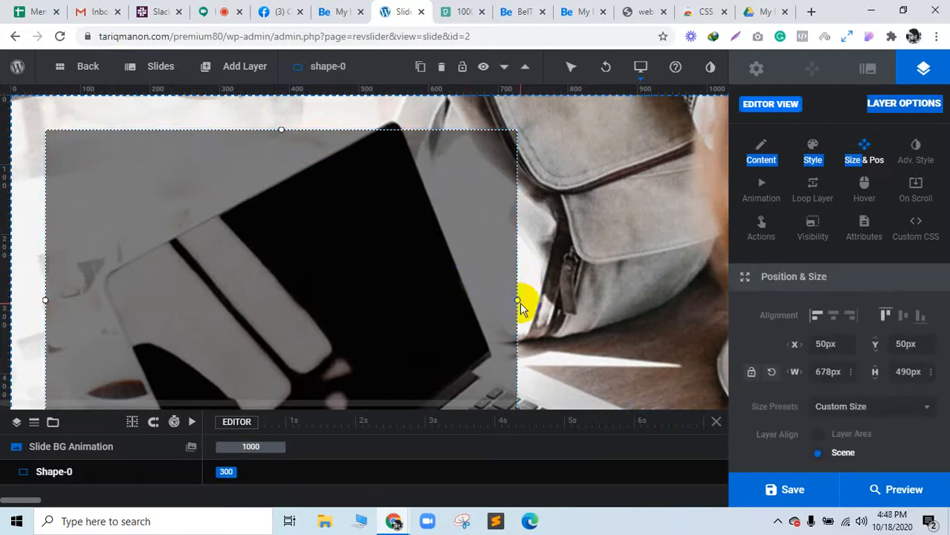
Stretch Shape-0 past every slide edge to 1330×963px at X -29, Y -43, then save
drag(518, 297, 677, 300)
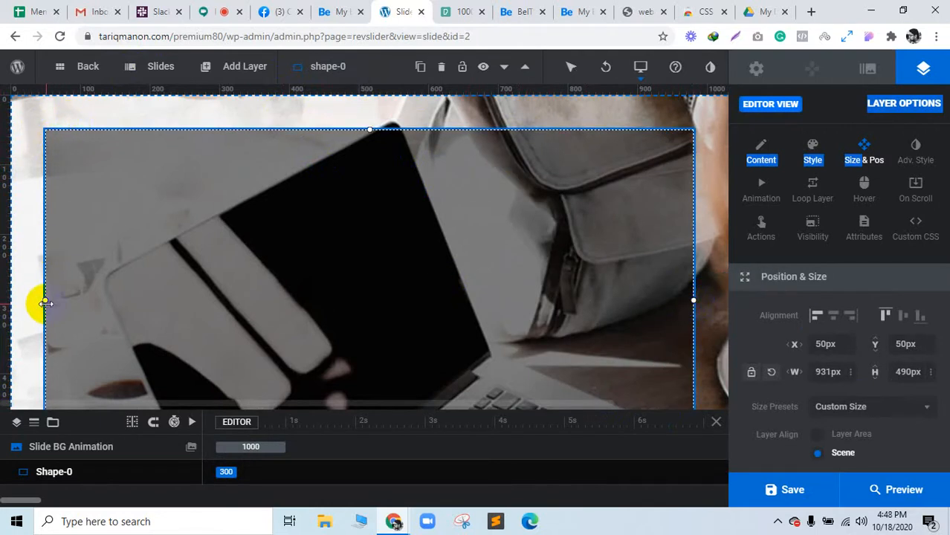
drag(43, 303, 9, 293)
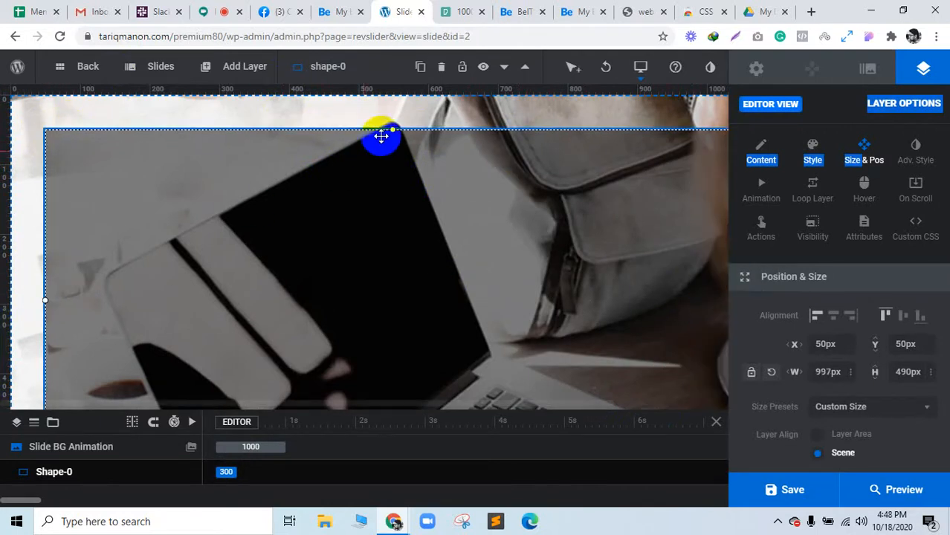
drag(392, 130, 392, 84)
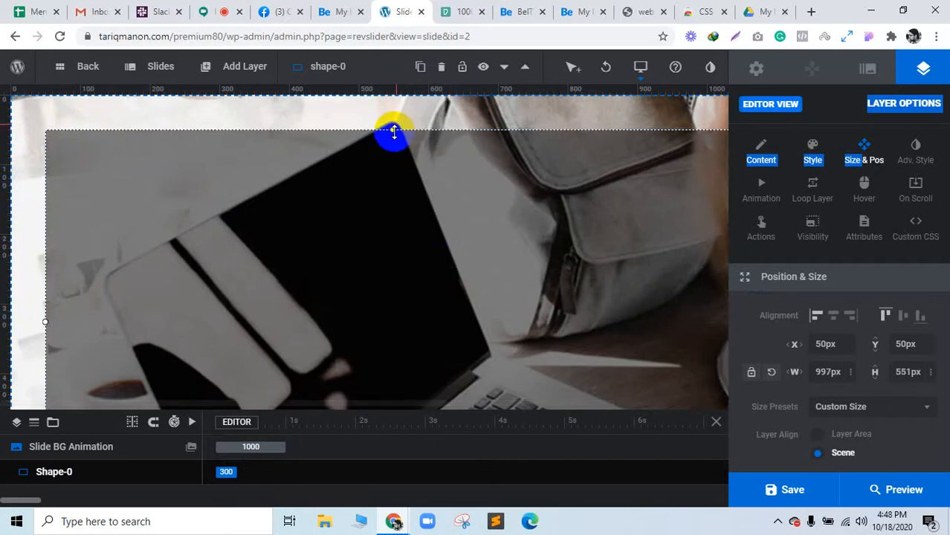
drag(393, 132, 392, 87)
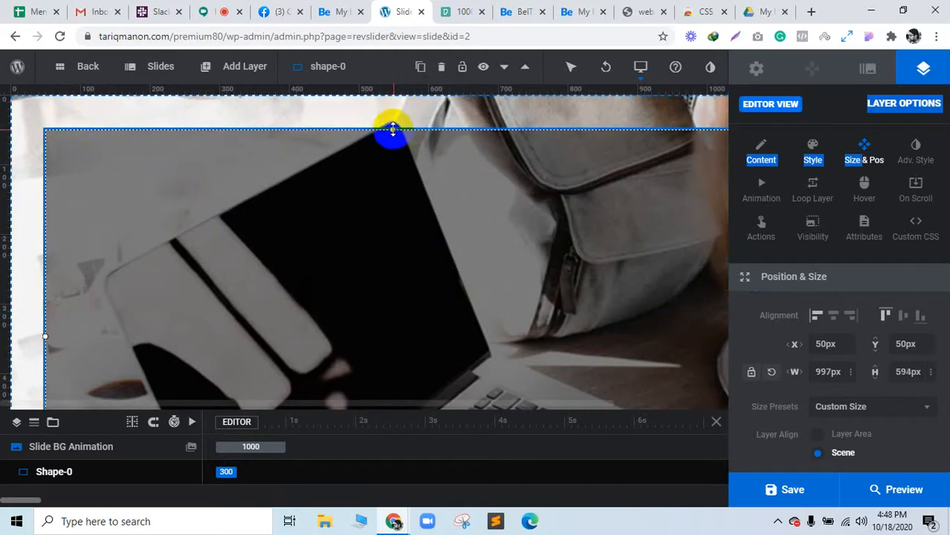
drag(391, 130, 372, 106)
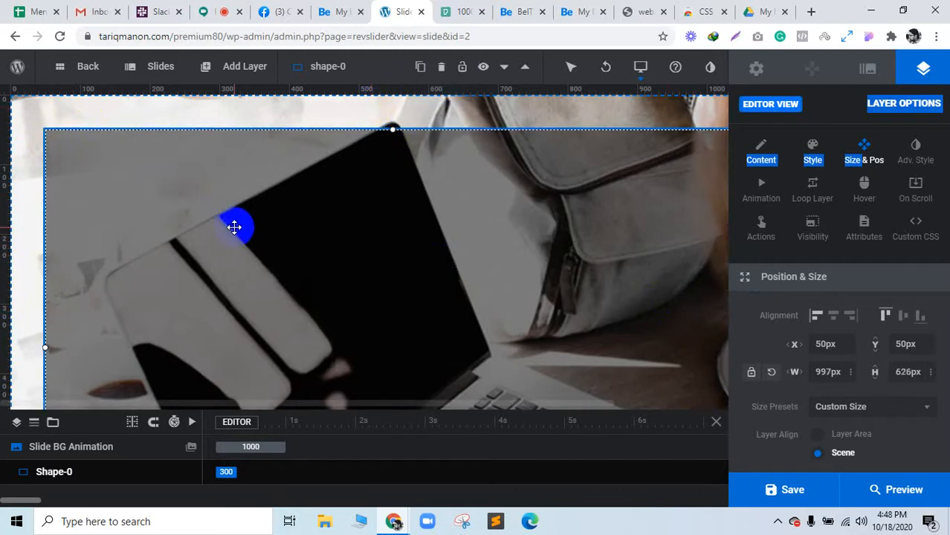
drag(189, 192, 178, 159)
drag(683, 283, 833, 287)
scroll(530, 286, down, 3)
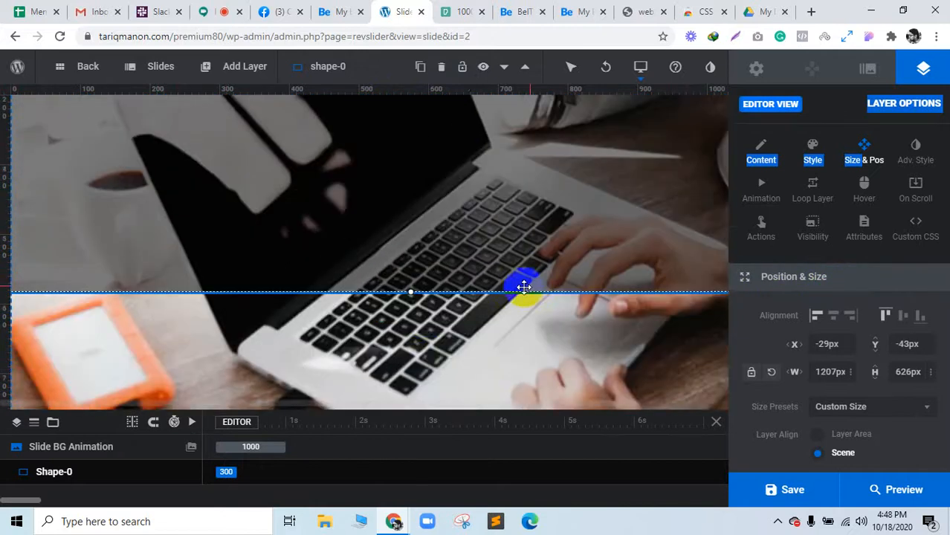
drag(410, 189, 411, 423)
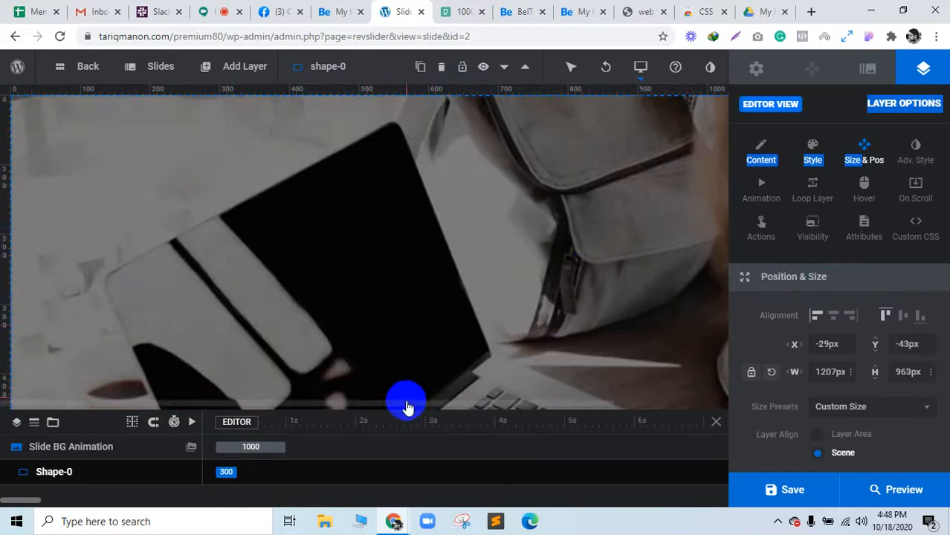
drag(487, 407, 674, 405)
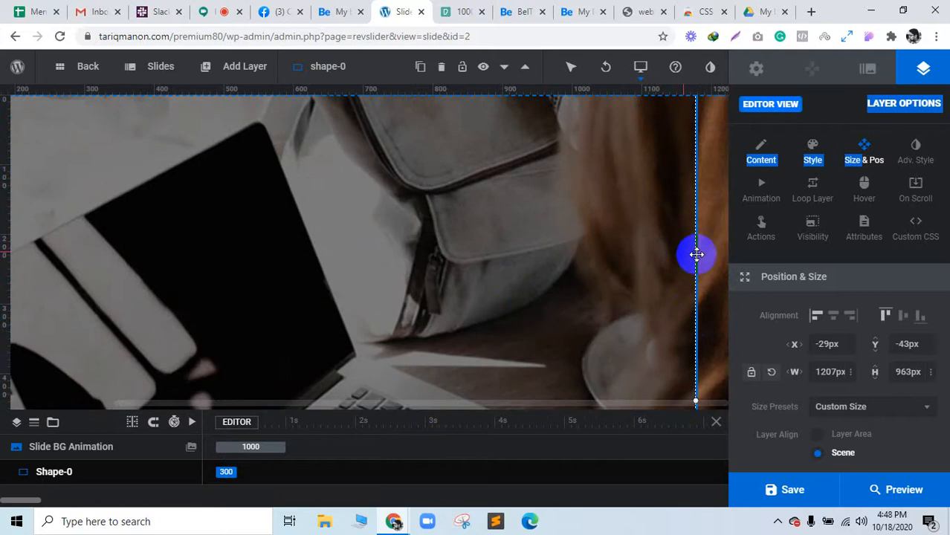
drag(696, 247, 782, 249)
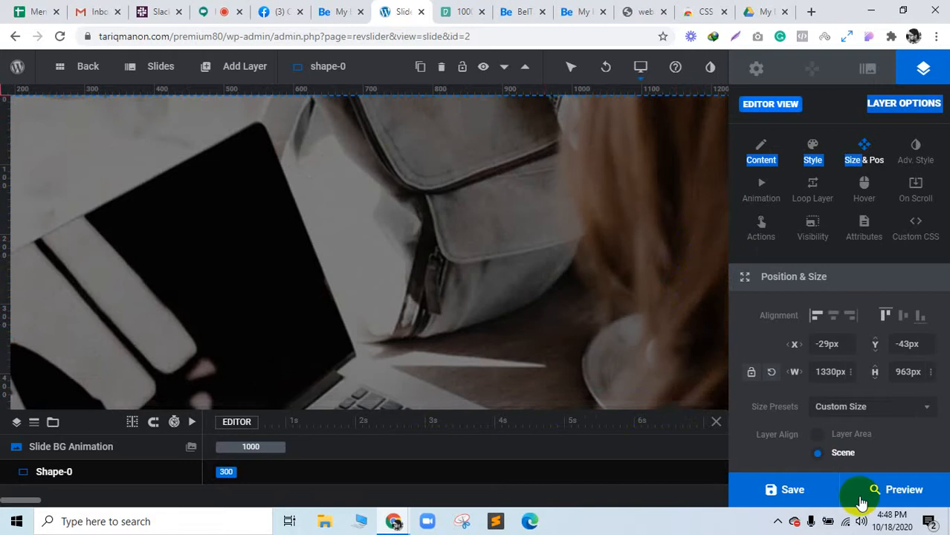
click(791, 488)
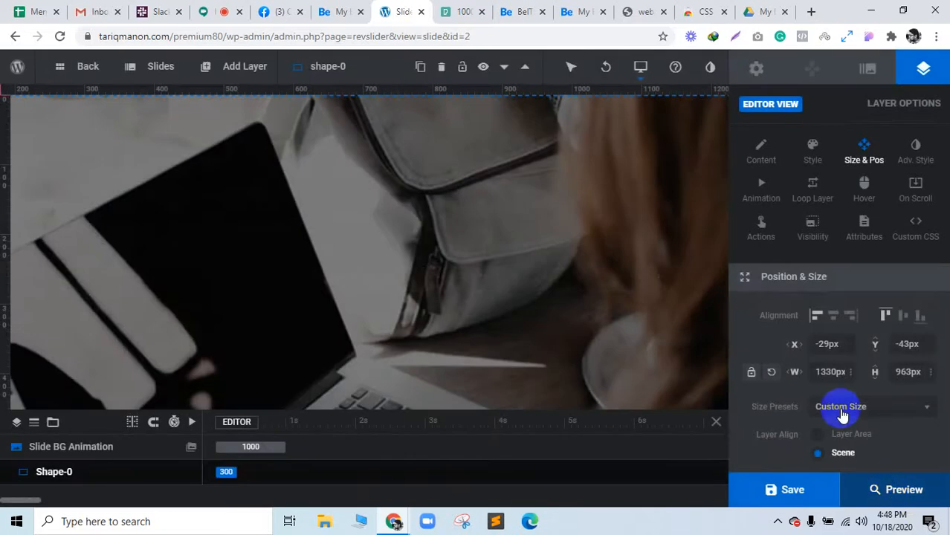
Set the shape layer's size preset to Full Width, save, and preview the slide
click(838, 406)
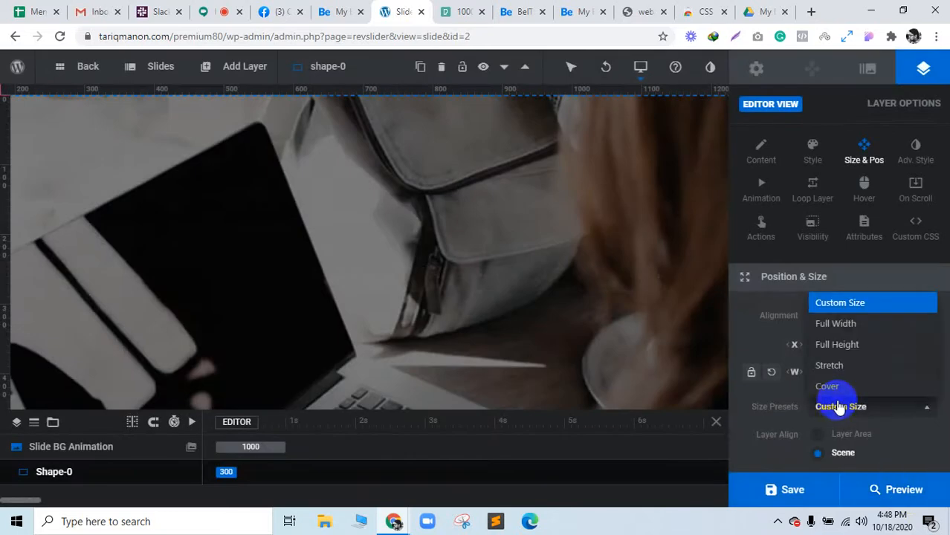
click(833, 326)
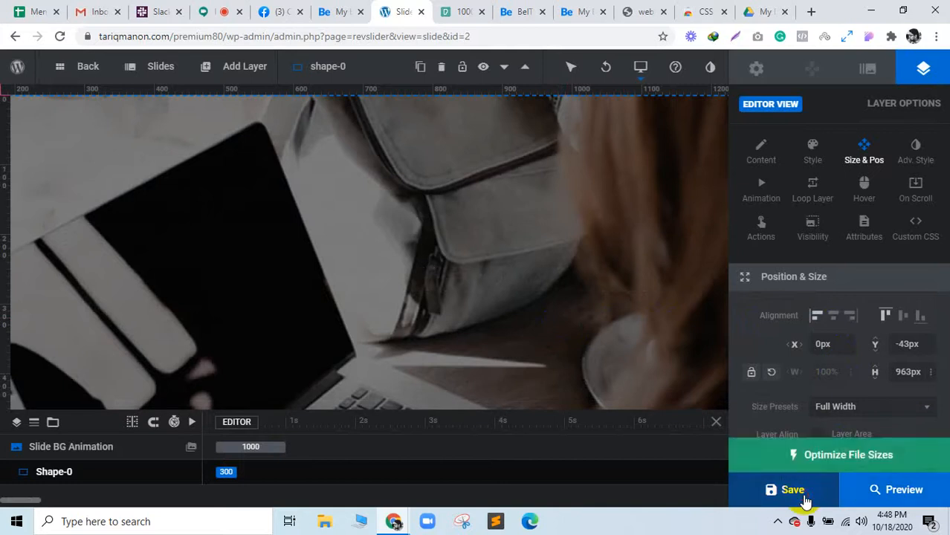
click(832, 497)
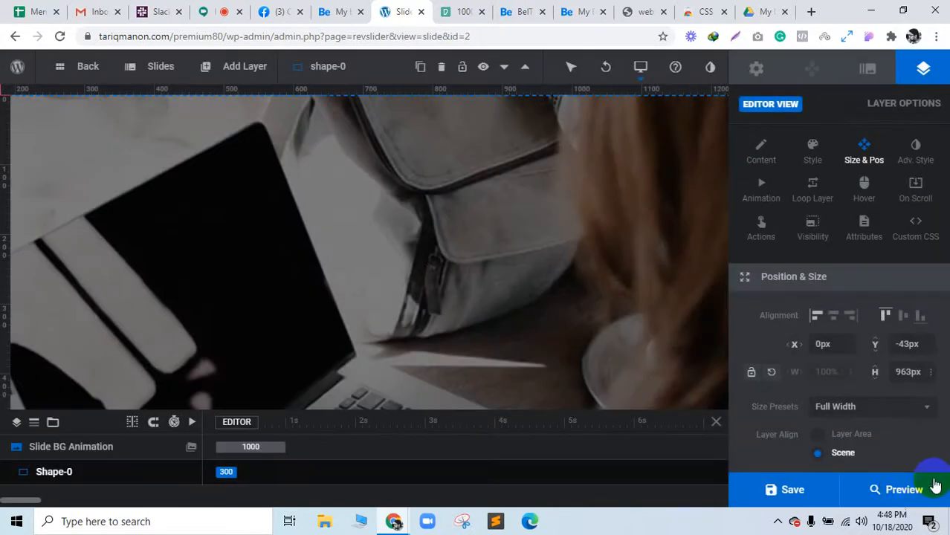
click(919, 486)
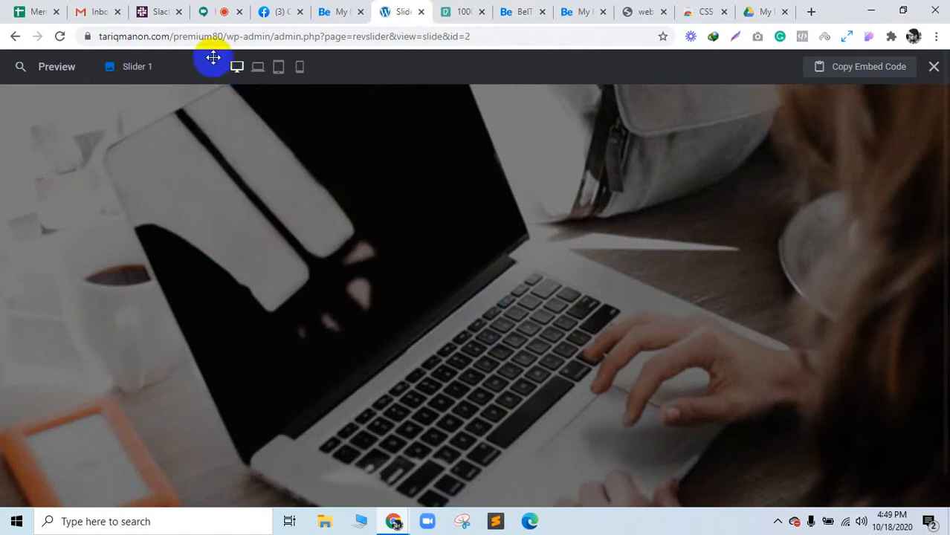
Check the meeting presentation tab, then close the Slider Revolution slide preview
click(206, 12)
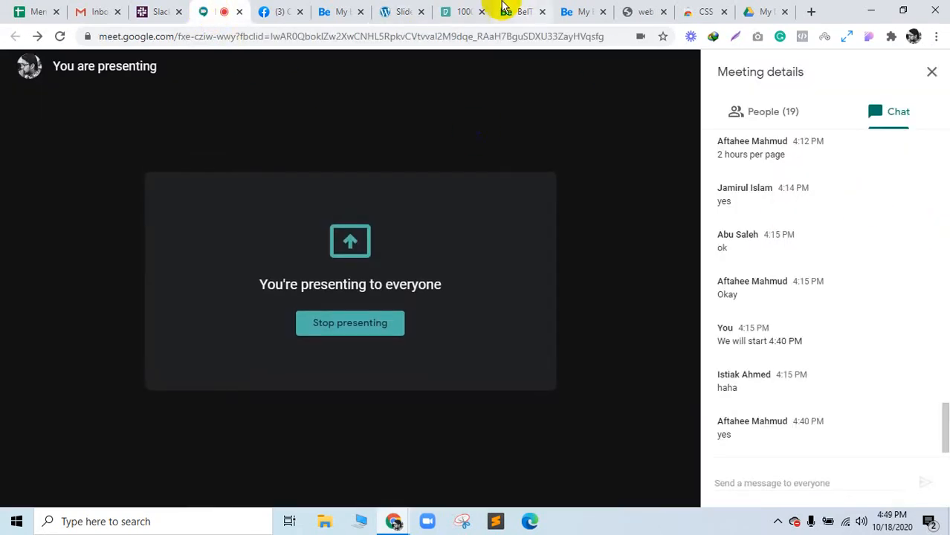
click(623, 102)
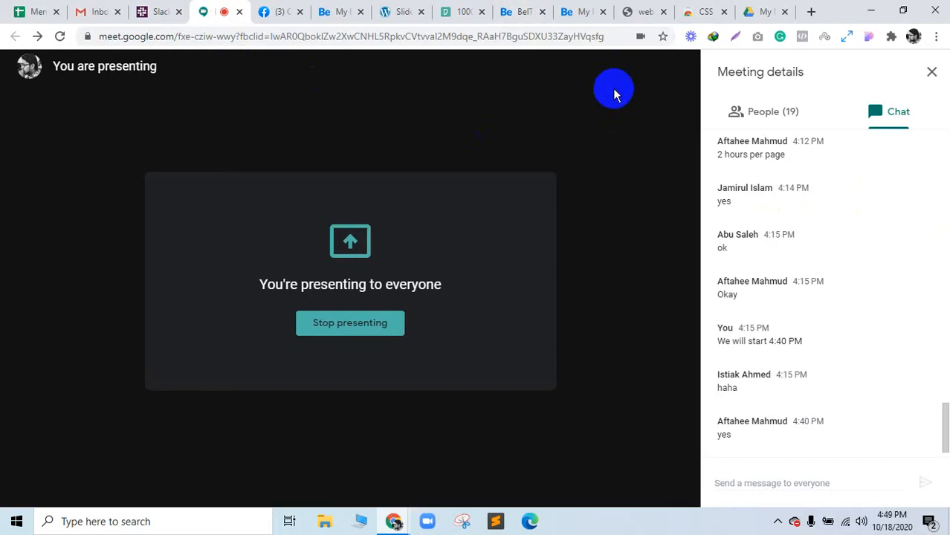
click(402, 12)
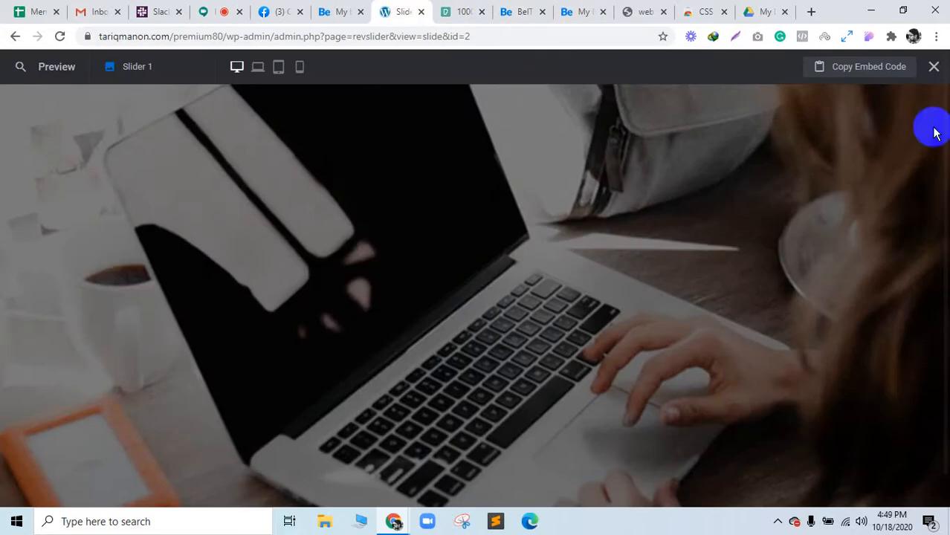
click(934, 66)
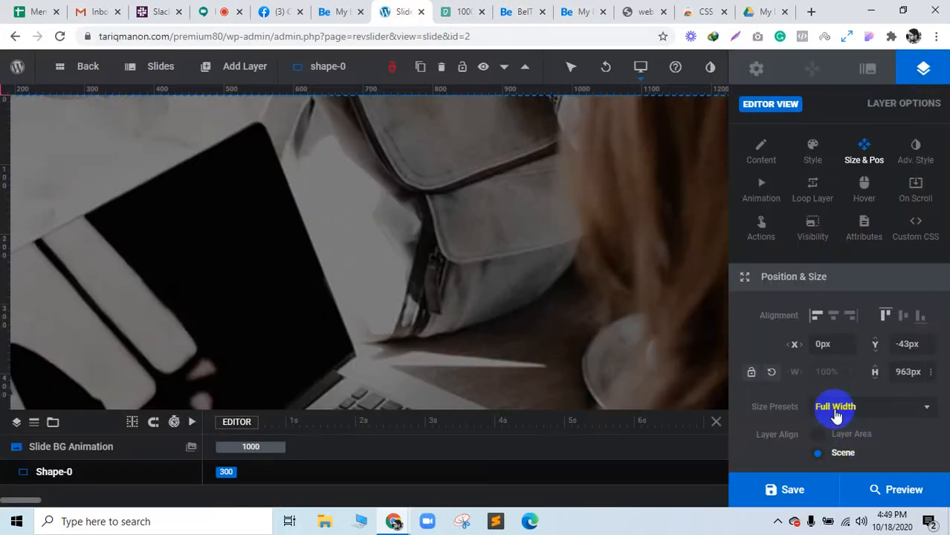
Glance at the webinar template and IT-service reference pages, then return to the slide editor
click(582, 11)
click(624, 10)
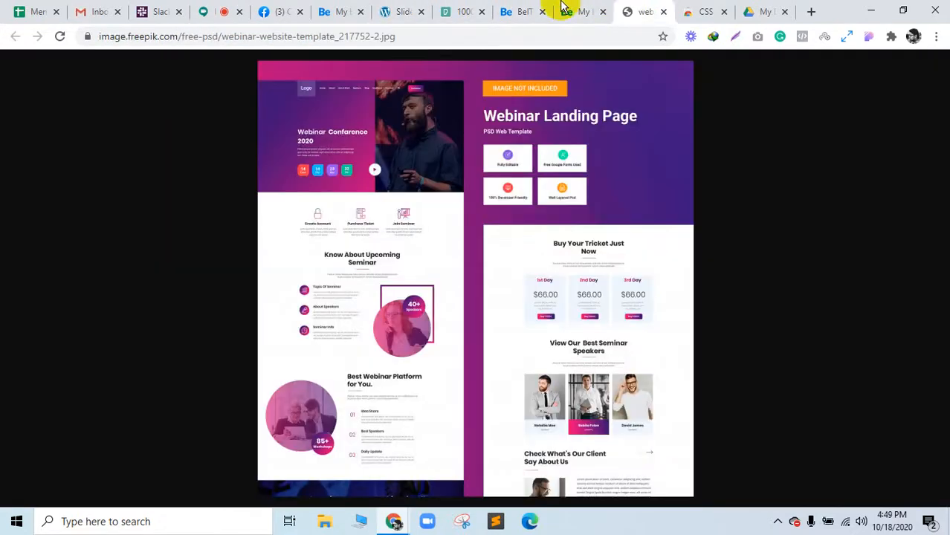
click(525, 10)
click(394, 9)
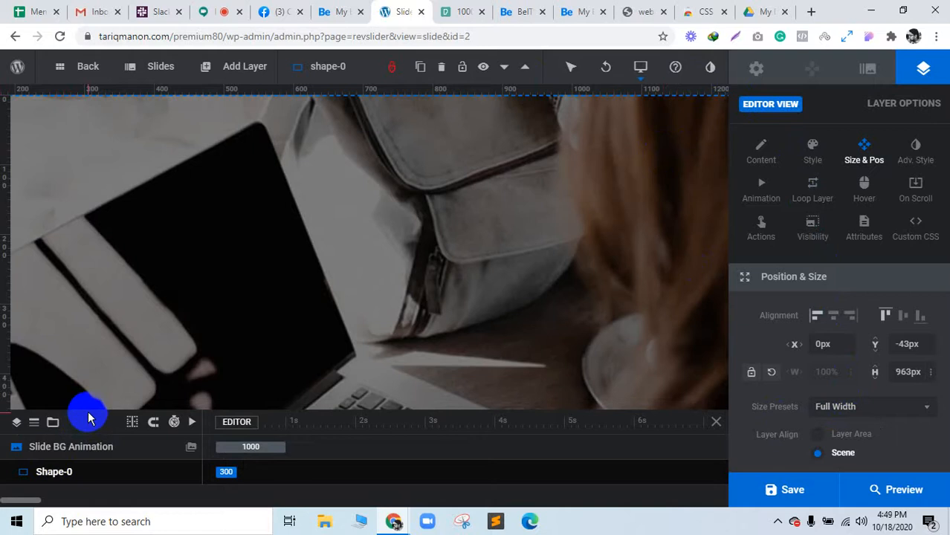
Delete the Shape-0 overlay, set the green-striped circuit-board image as slide background, and save
drag(105, 339, 121, 299)
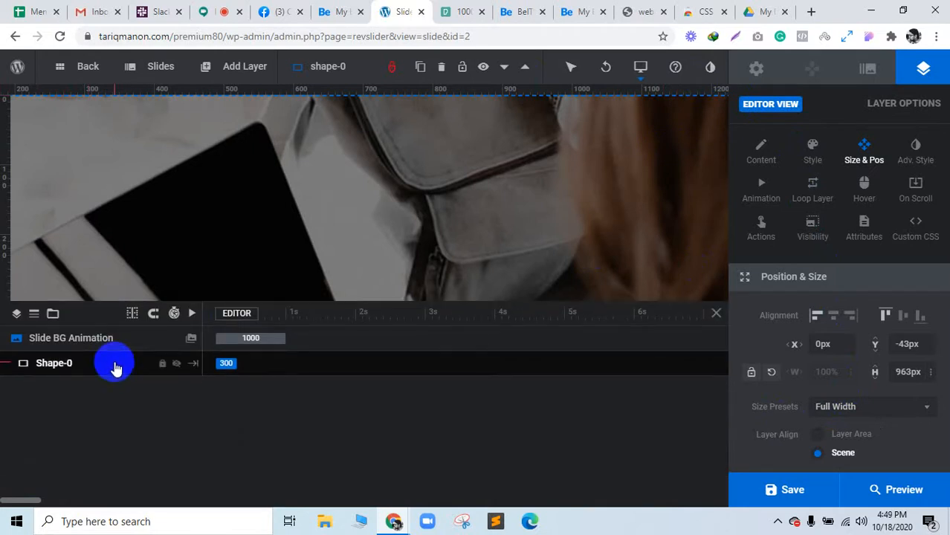
click(441, 68)
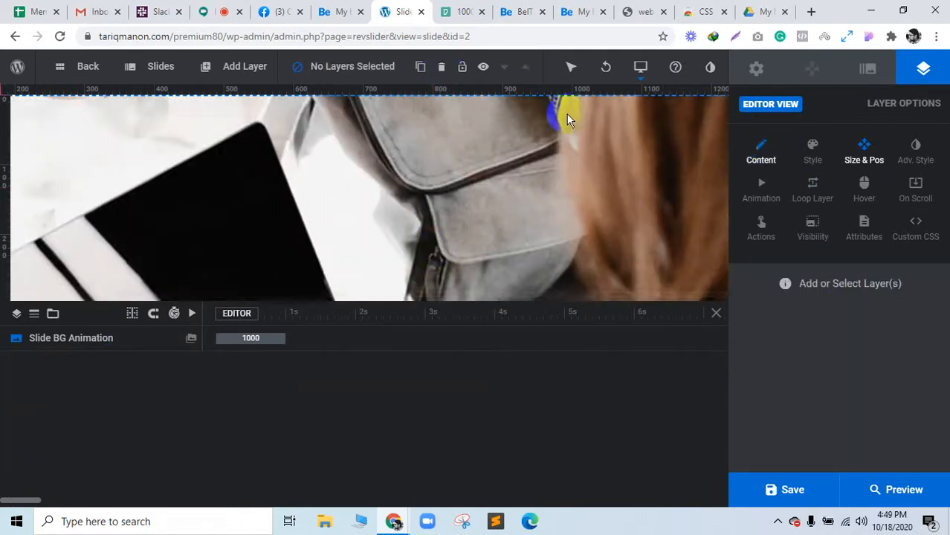
click(867, 69)
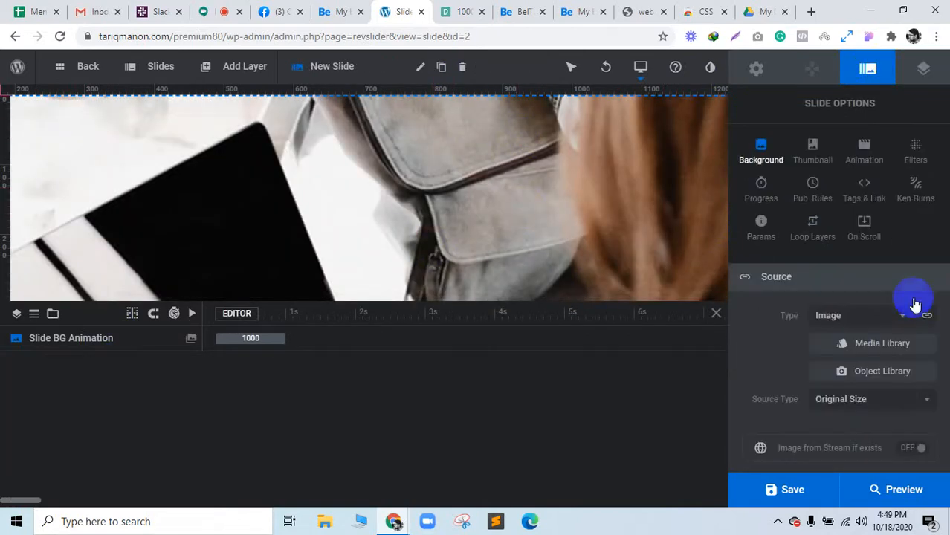
click(882, 344)
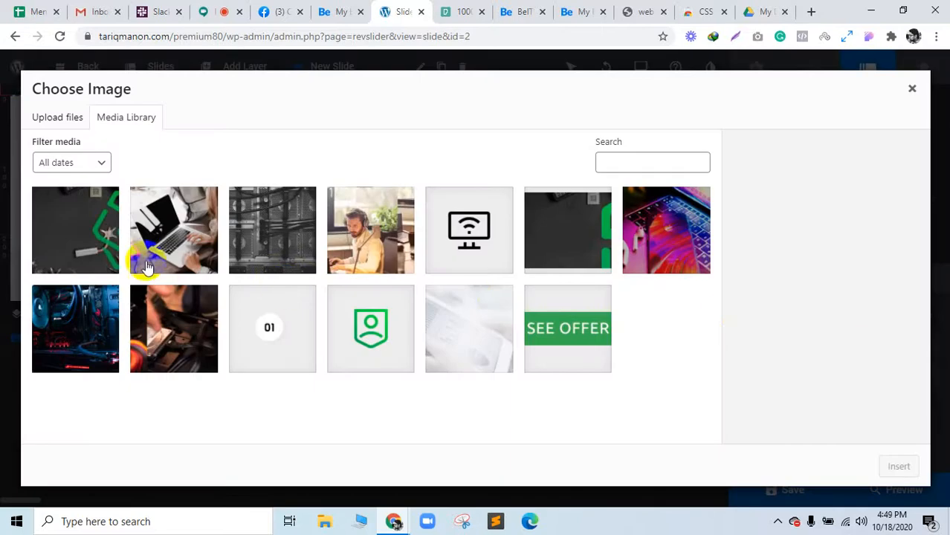
click(117, 227)
click(897, 466)
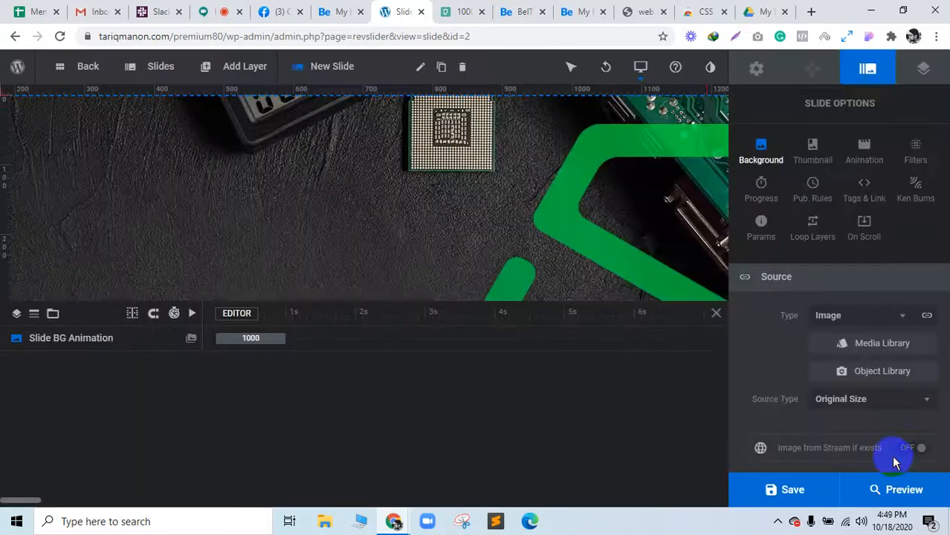
key(ctrl+s)
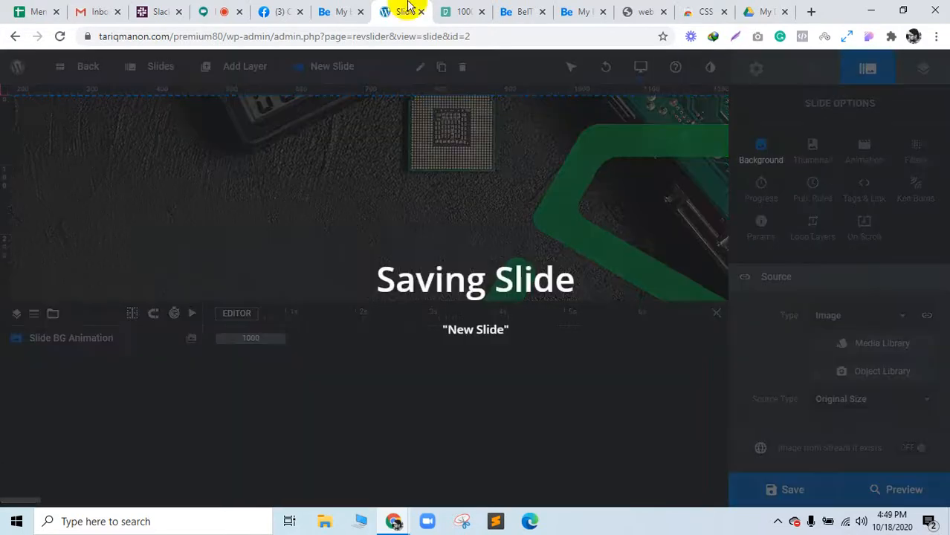
Compare the slide with the IT-service reference page and enlarge the slide canvas
click(532, 8)
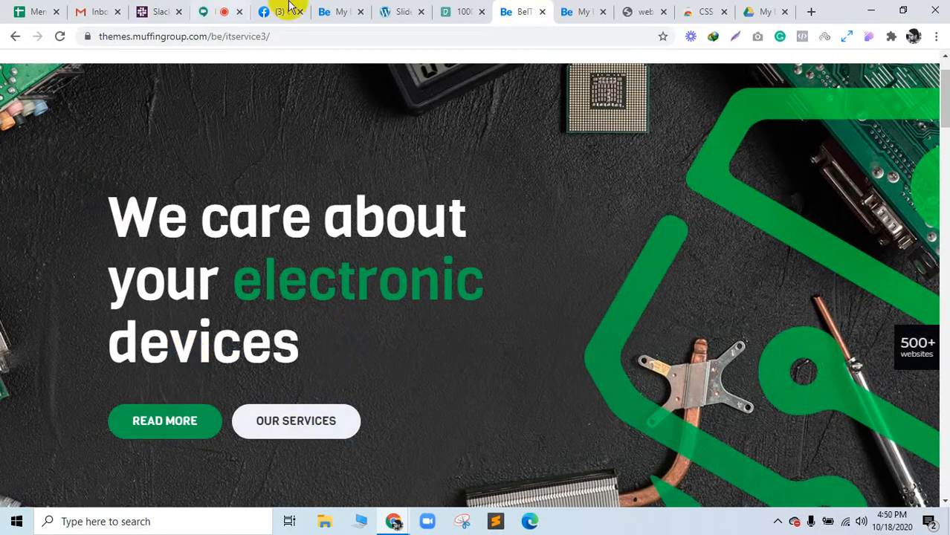
click(383, 9)
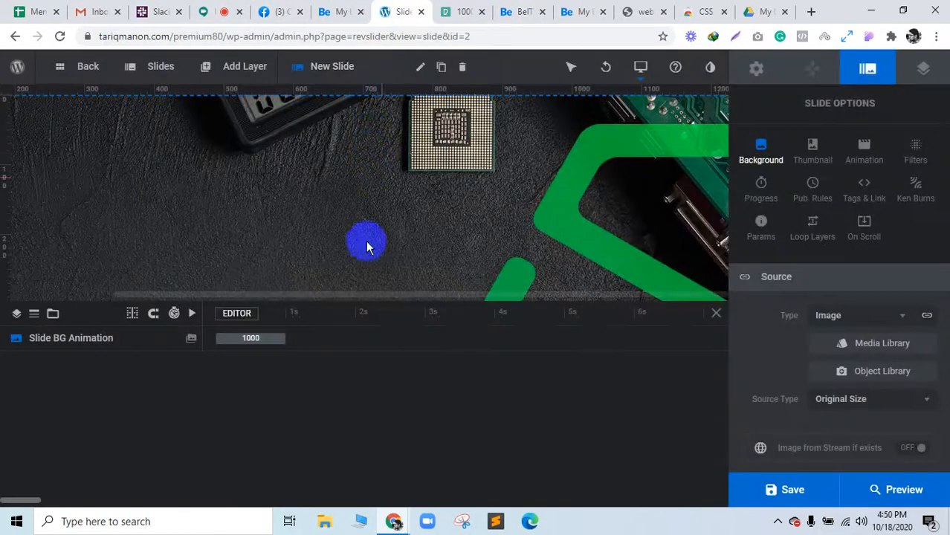
drag(320, 293, 159, 291)
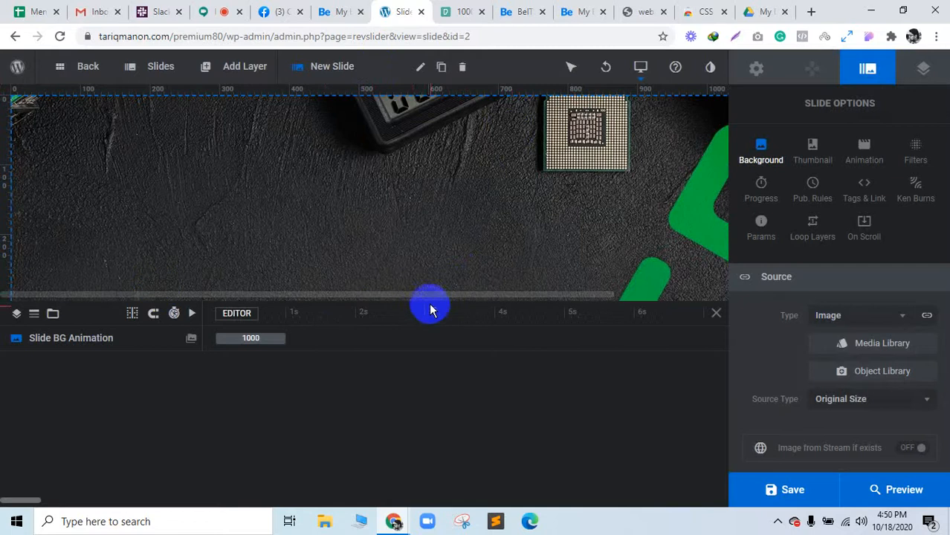
drag(428, 300, 426, 417)
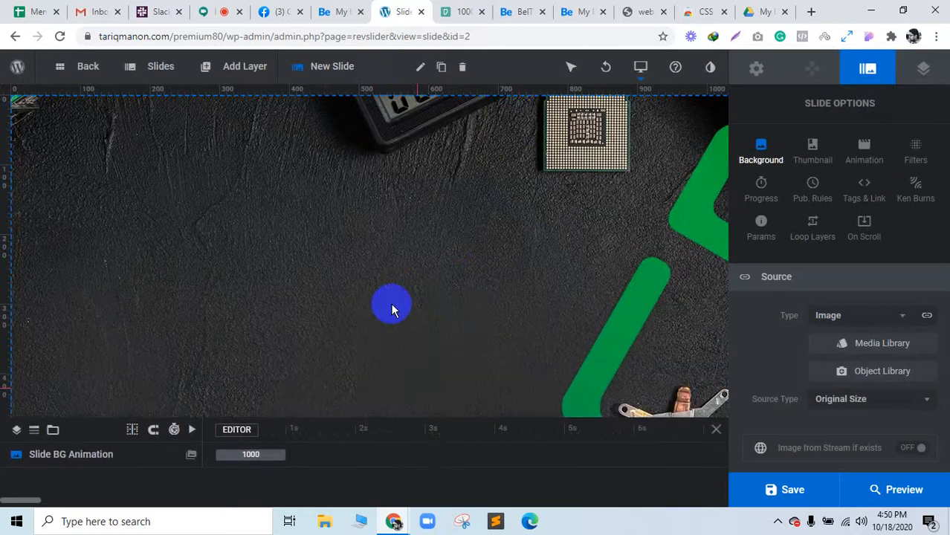
mouse_move(254, 70)
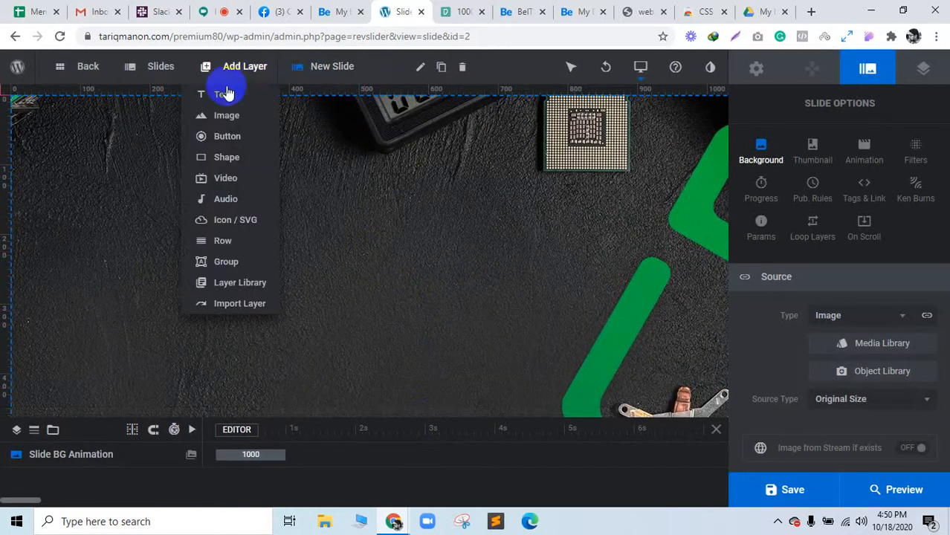
mouse_move(223, 96)
click(519, 11)
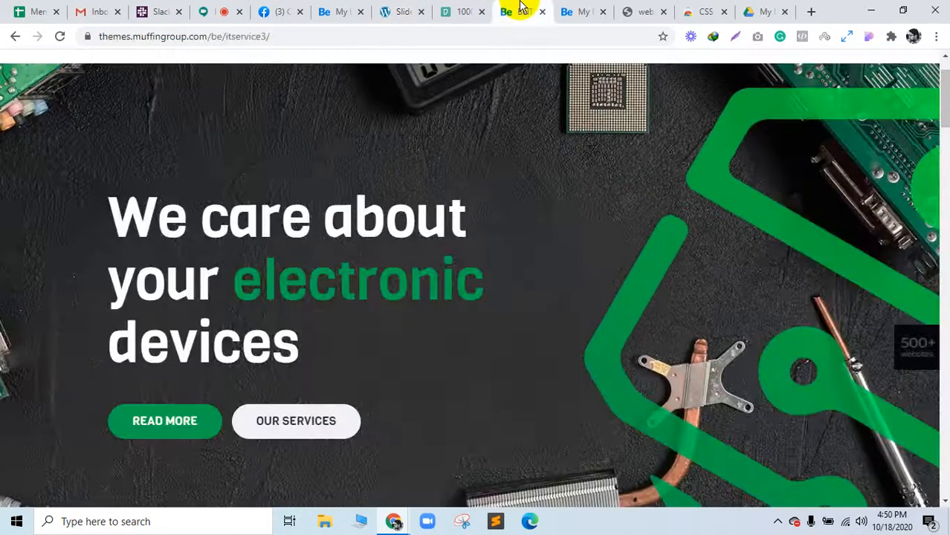
click(401, 9)
Add a text layer using the bold Roboto headline style preset
mouse_move(240, 66)
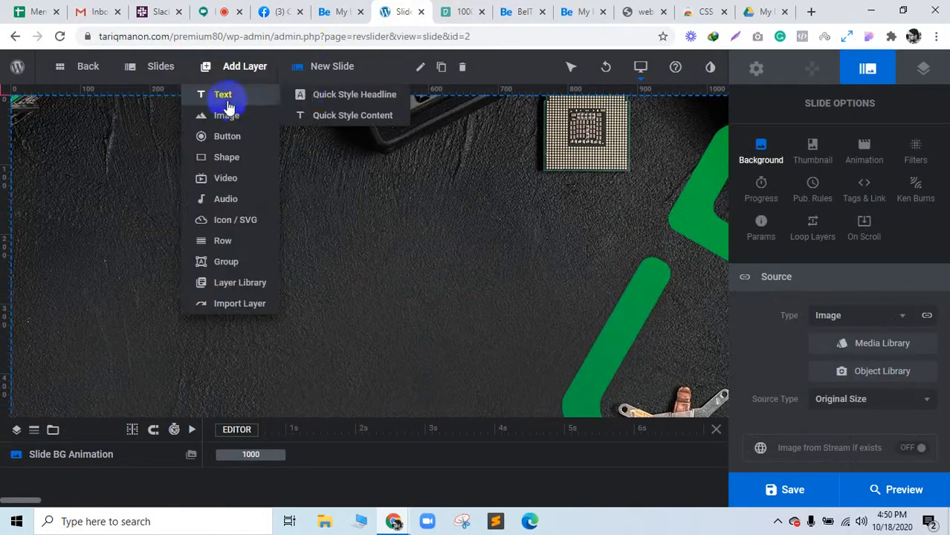
click(226, 104)
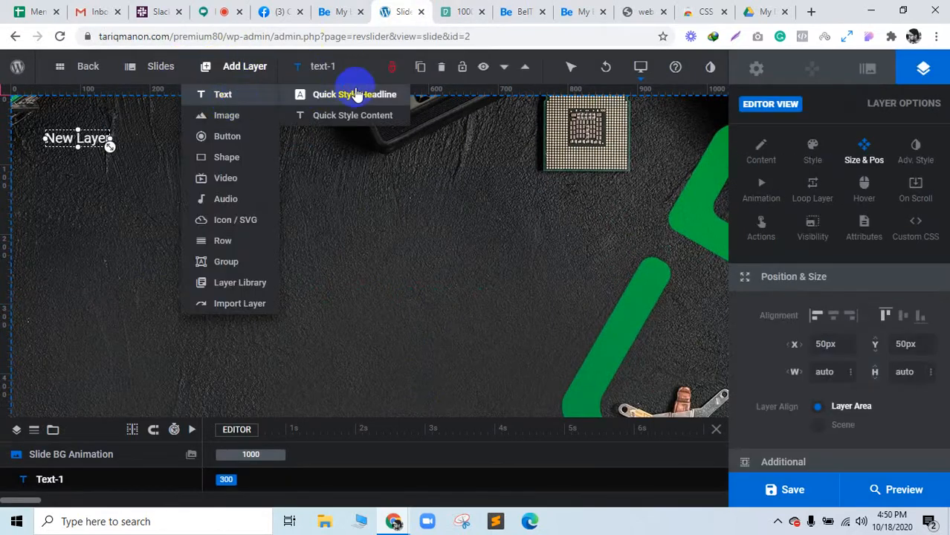
click(358, 95)
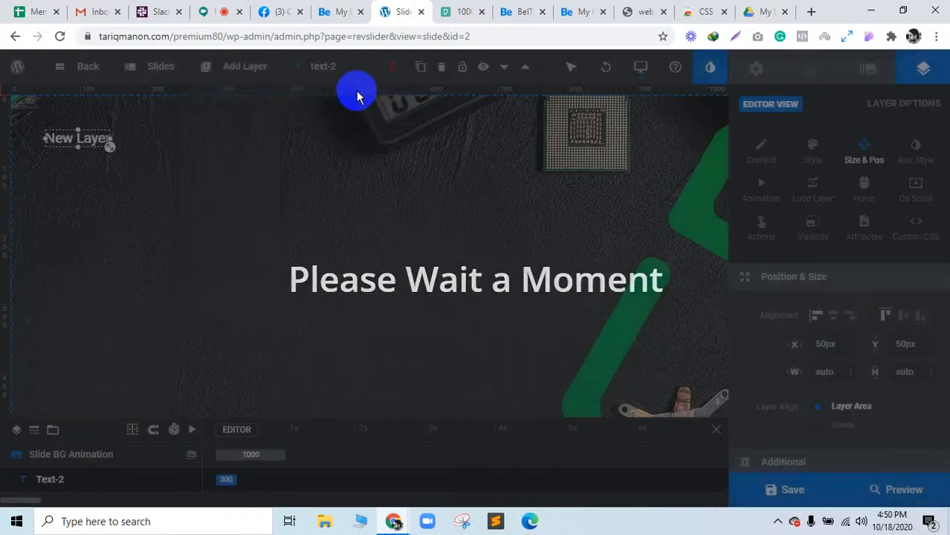
scroll(885, 290, down, 2)
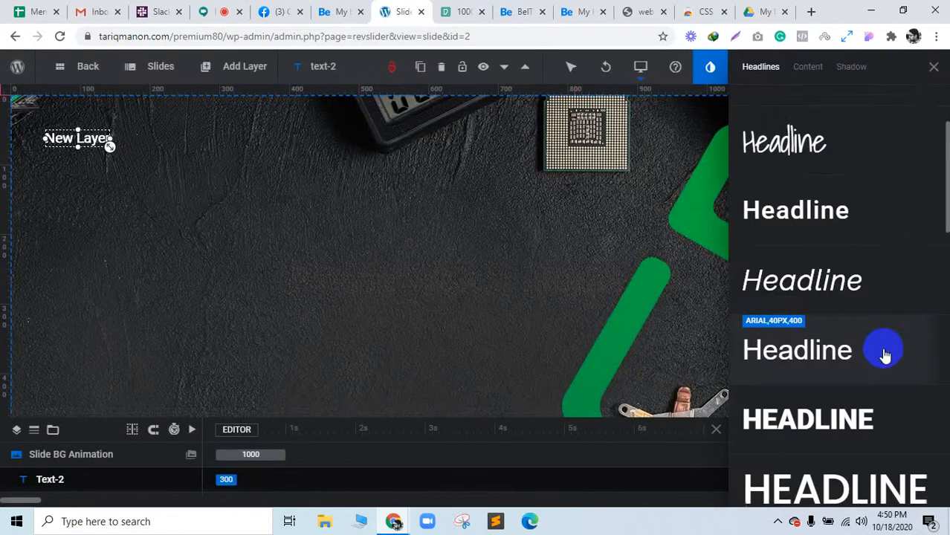
click(516, 9)
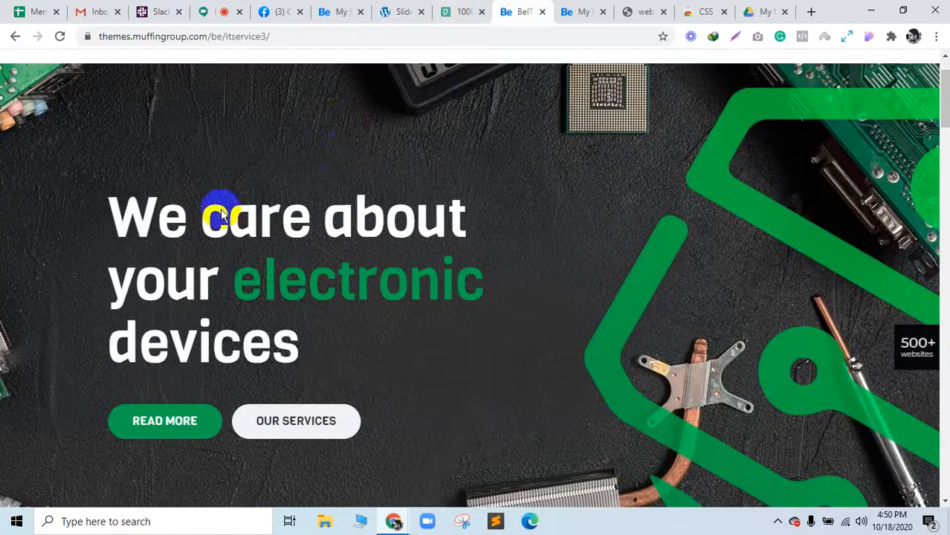
click(413, 9)
scroll(840, 310, down, 5)
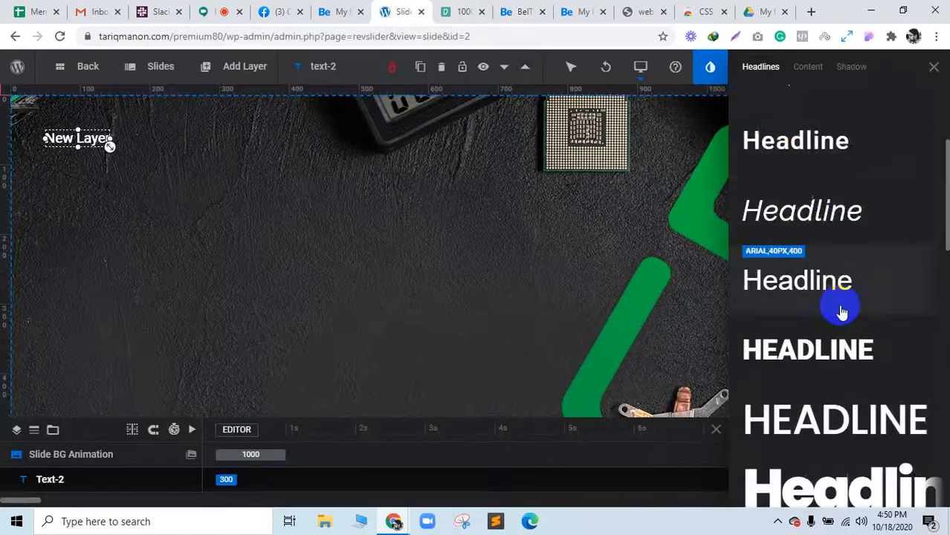
scroll(841, 312, up, 6)
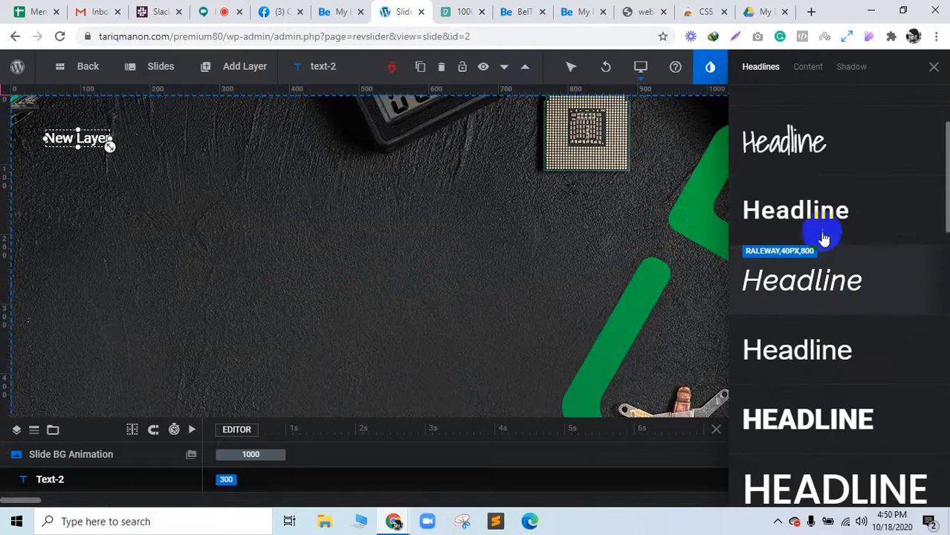
click(820, 225)
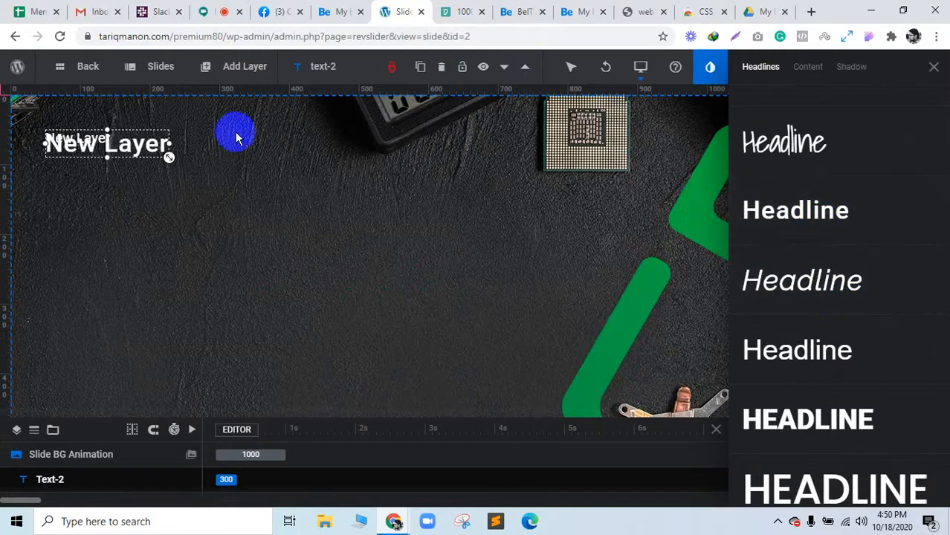
Delete the small extra text layer and move New Layer up near the slide's top-left
click(192, 196)
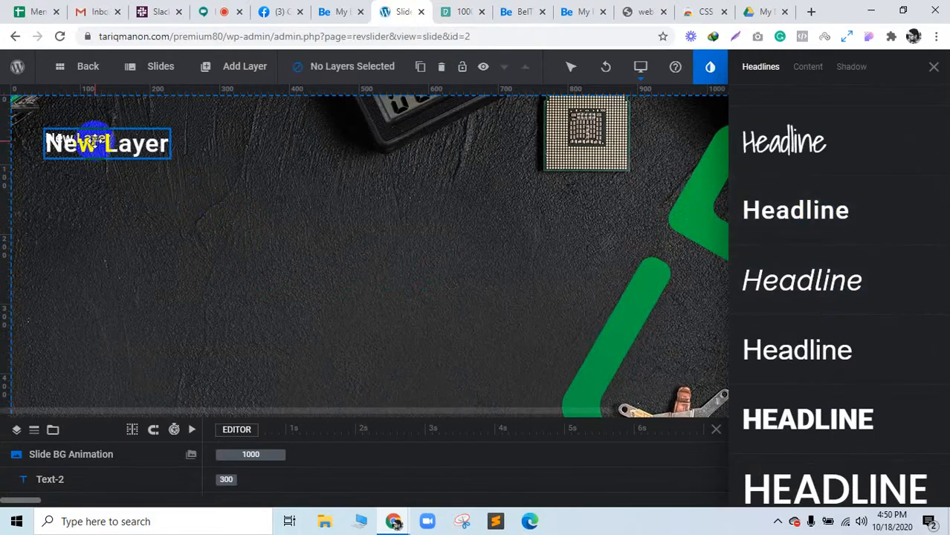
click(104, 142)
drag(108, 178, 107, 182)
click(79, 138)
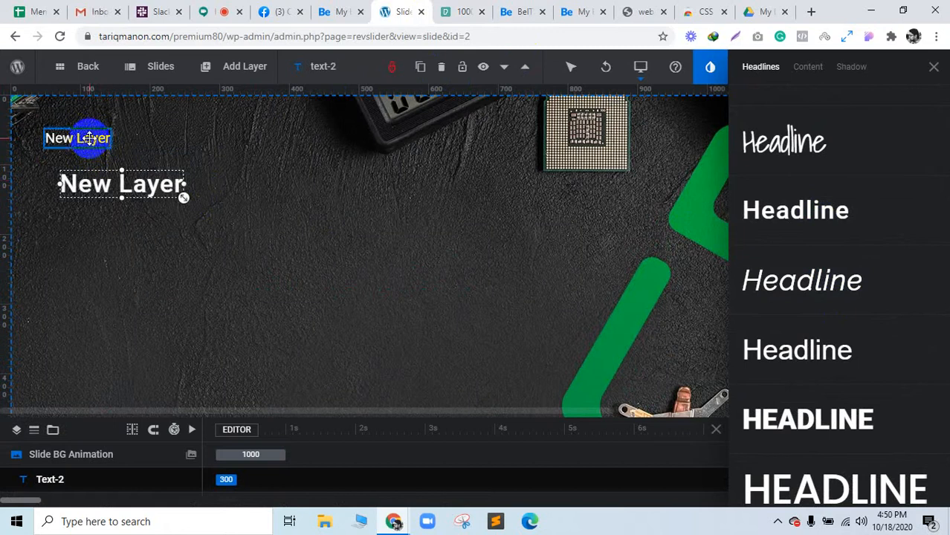
key(Delete)
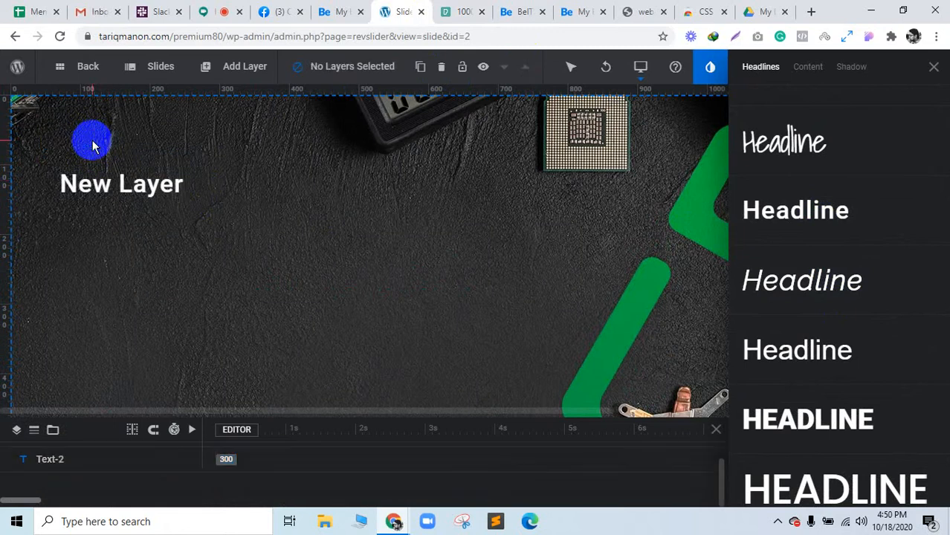
drag(109, 168, 110, 157)
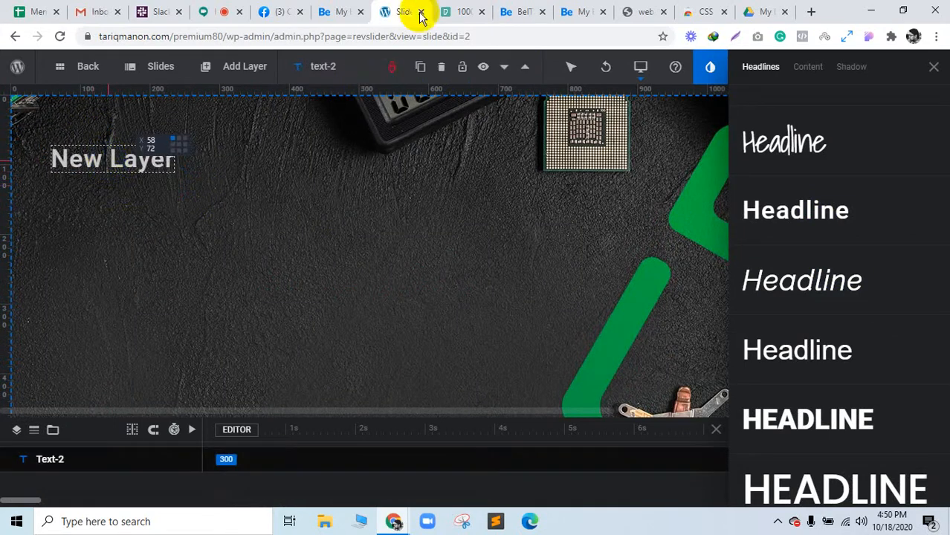
click(520, 11)
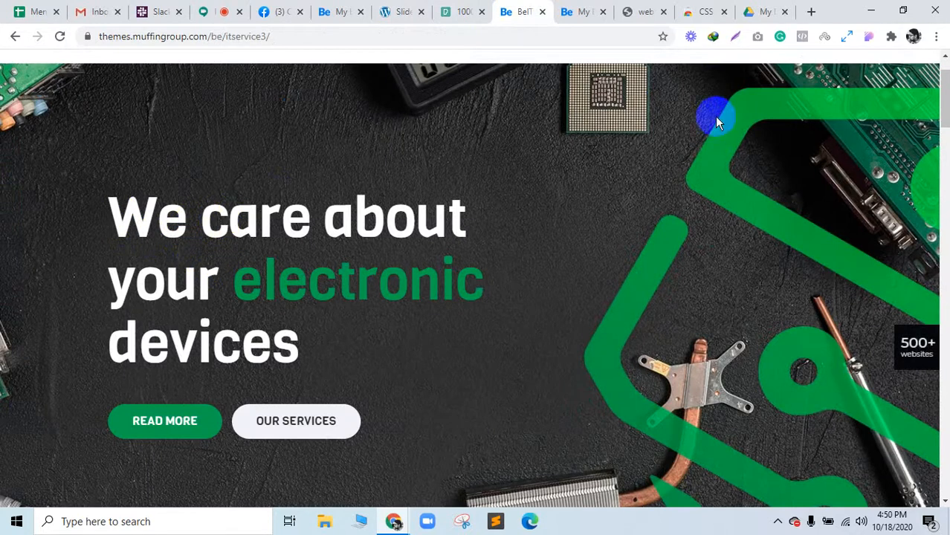
Read the reference headline's font details with the font inspector: Viga, 80px, 90px line height
click(869, 36)
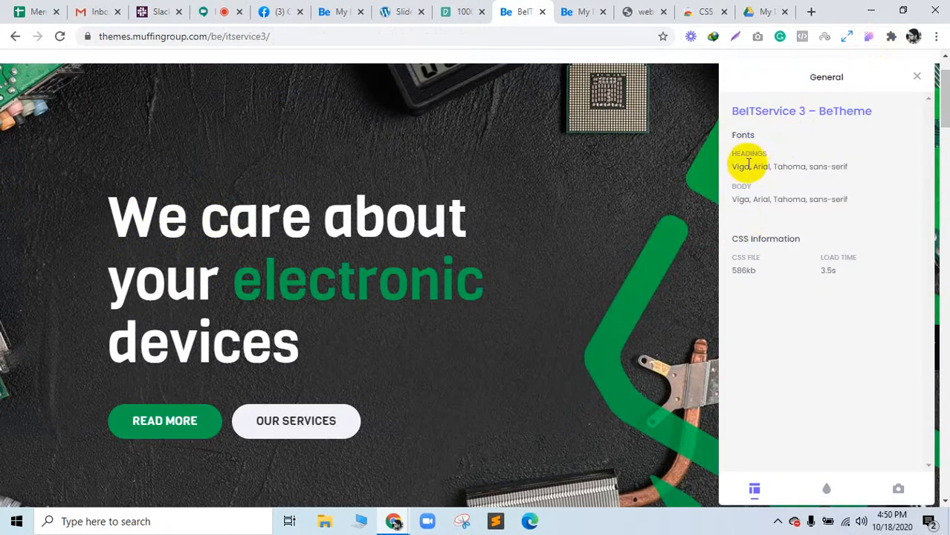
click(192, 221)
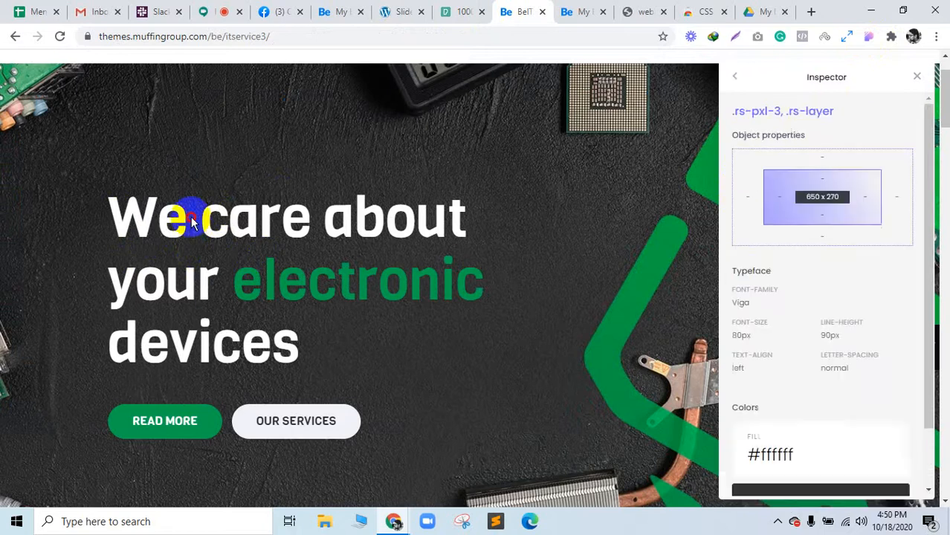
scroll(807, 312, down, 2)
scroll(812, 333, up, 2)
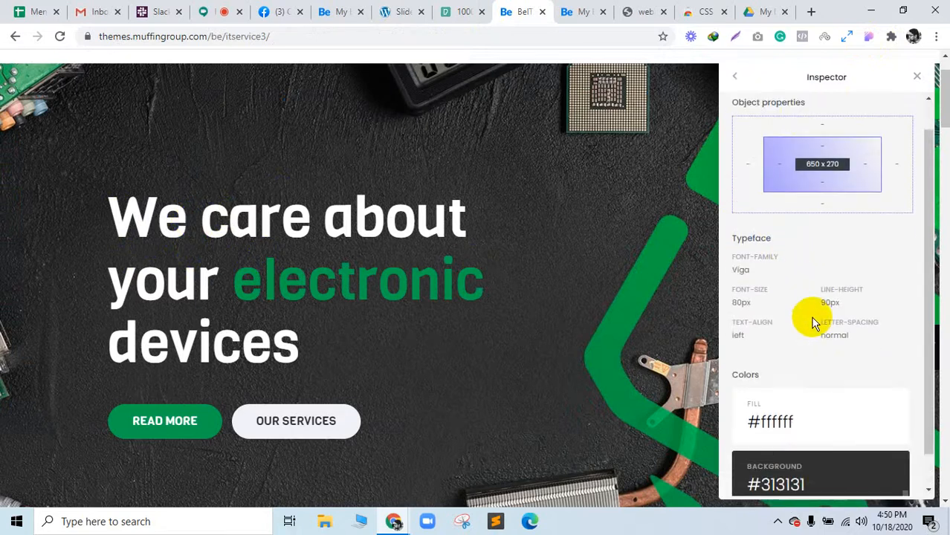
scroll(774, 307, down, 5)
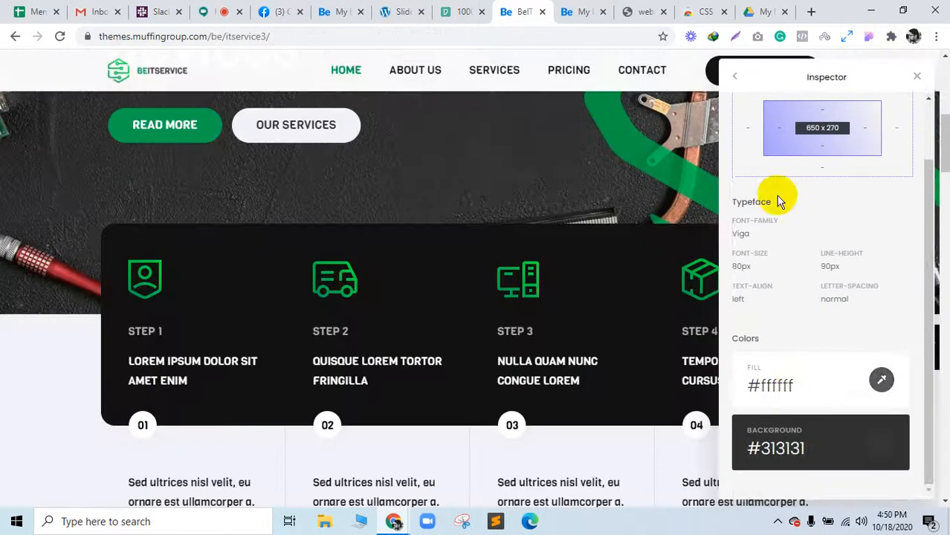
scroll(778, 201, up, 2)
scroll(208, 191, up, 3)
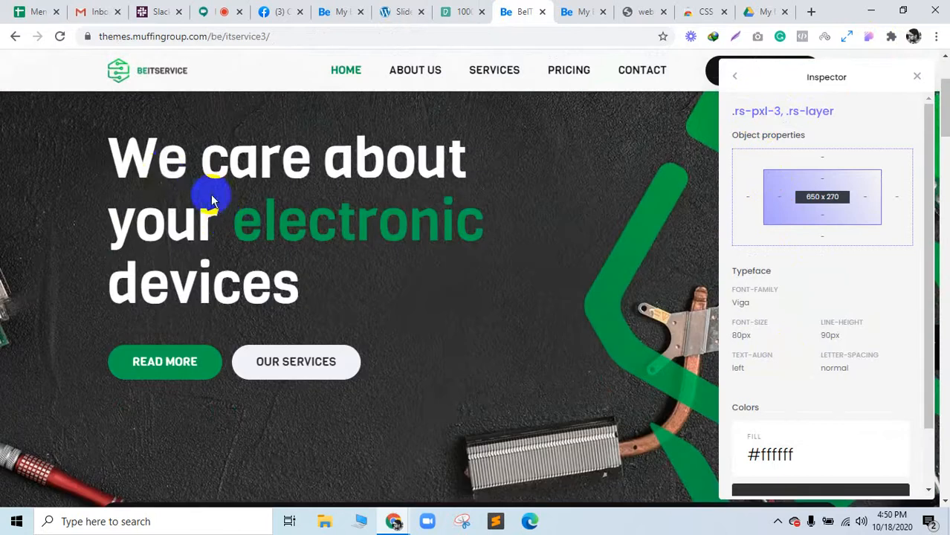
Inspect the headline in DevTools down to its 'We care about' text node, then return to the editor
right_click(162, 160)
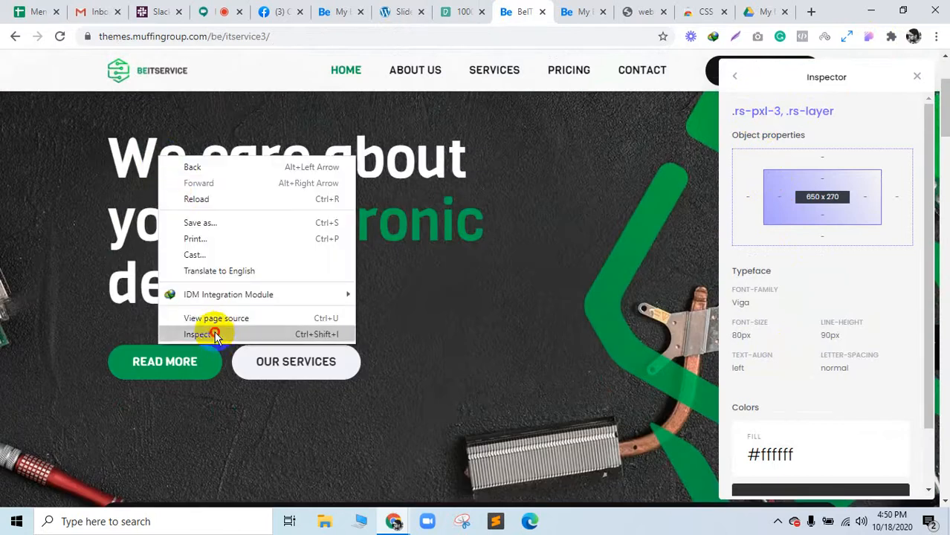
click(214, 332)
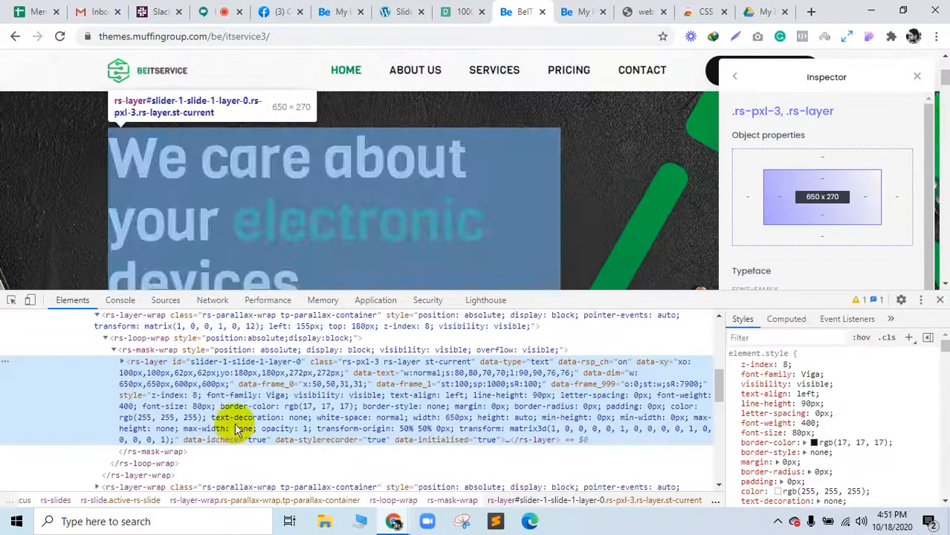
click(10, 300)
click(157, 154)
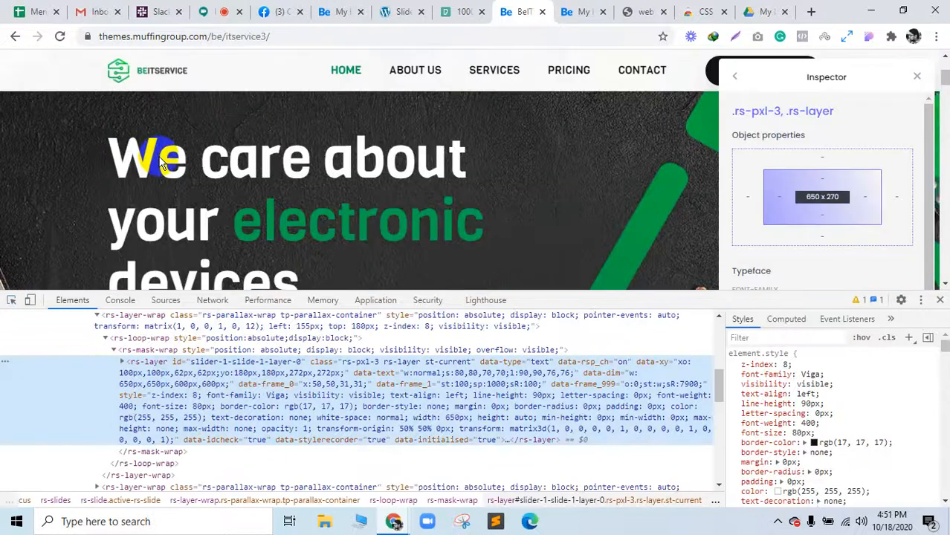
click(520, 440)
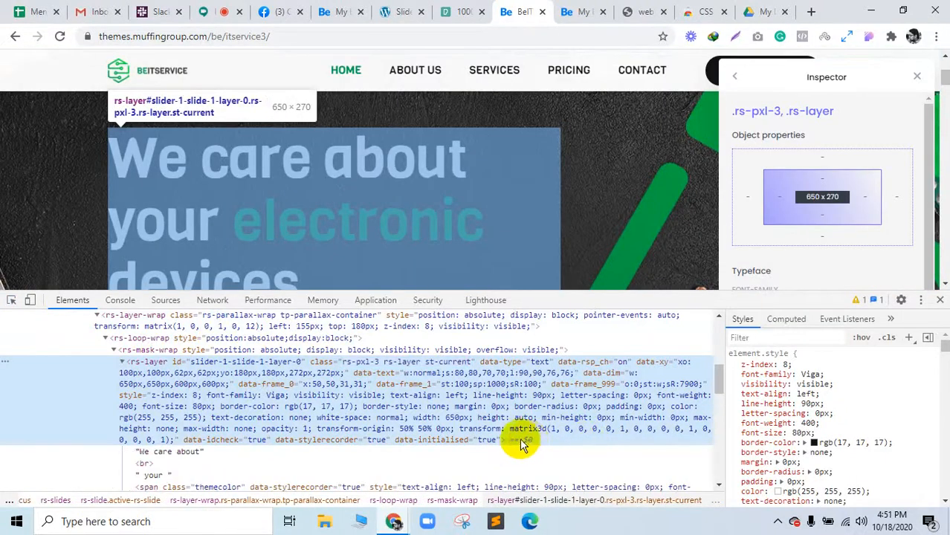
scroll(184, 379, down, 2)
click(184, 382)
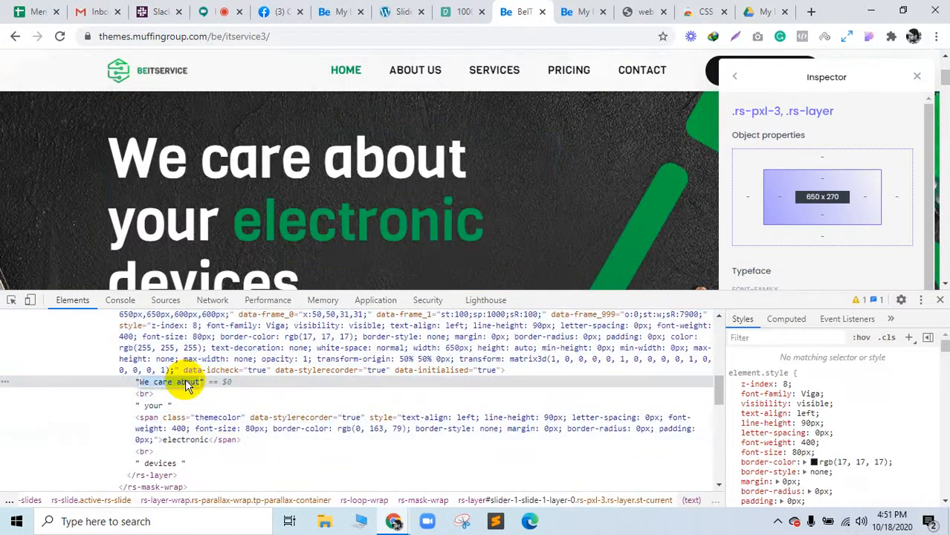
click(410, 9)
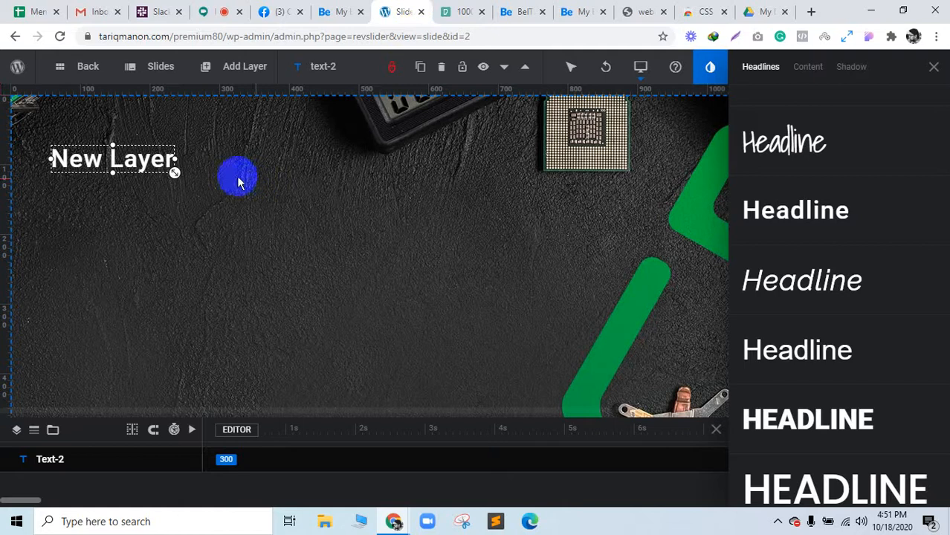
Replace the New Layer text with 'We care about' pasted three times
click(696, 180)
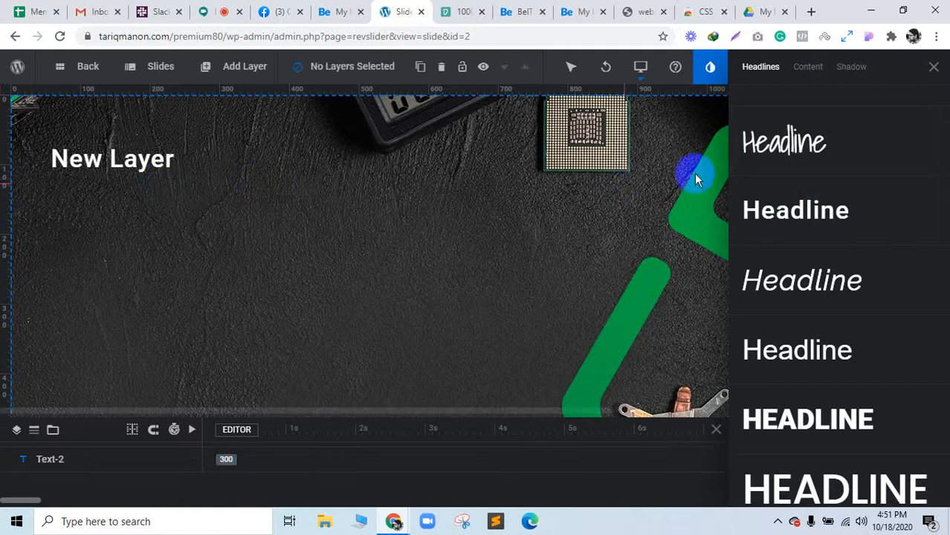
click(932, 67)
click(138, 162)
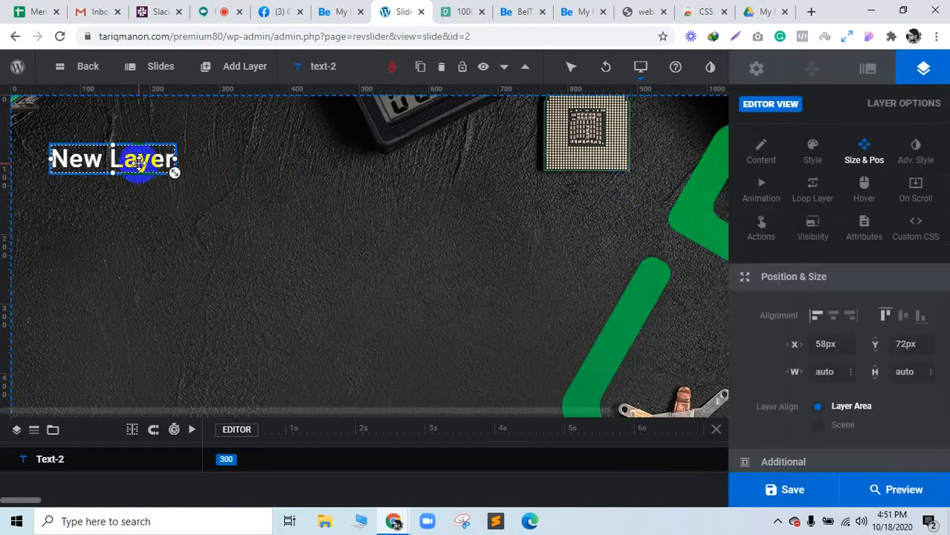
click(773, 154)
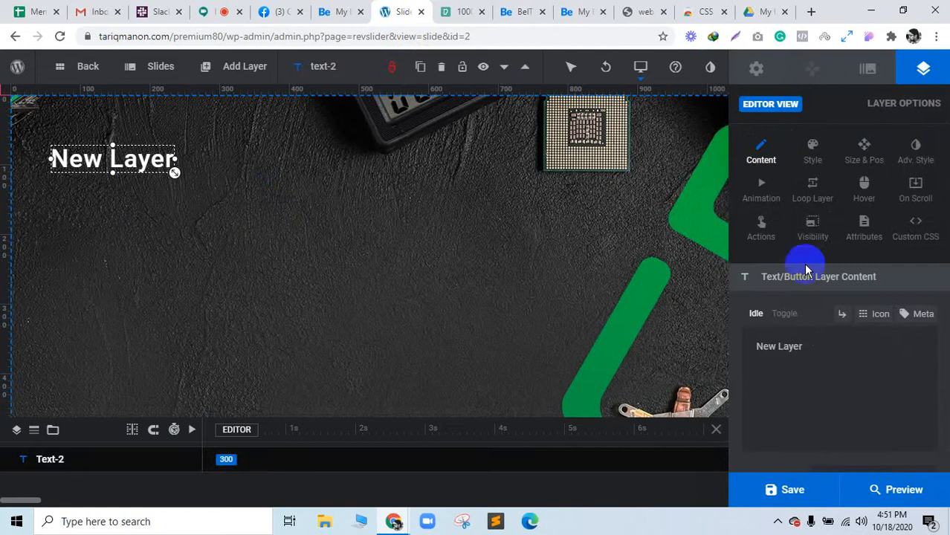
click(811, 354)
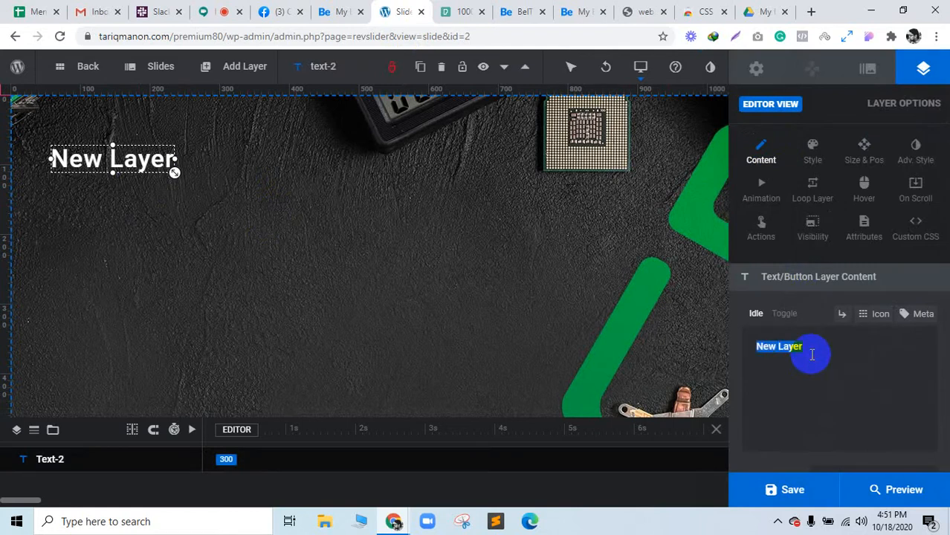
text(We care about)
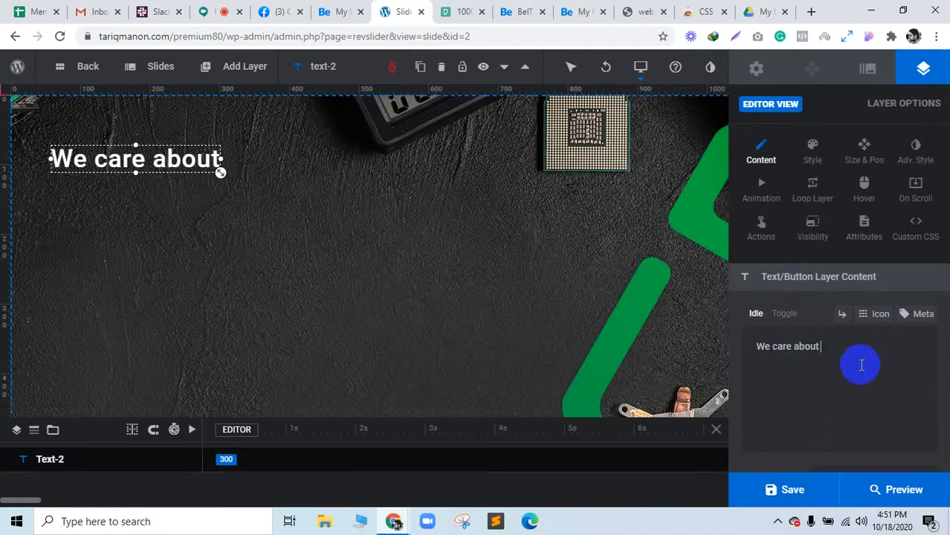
text(We care about)
text(We care about)
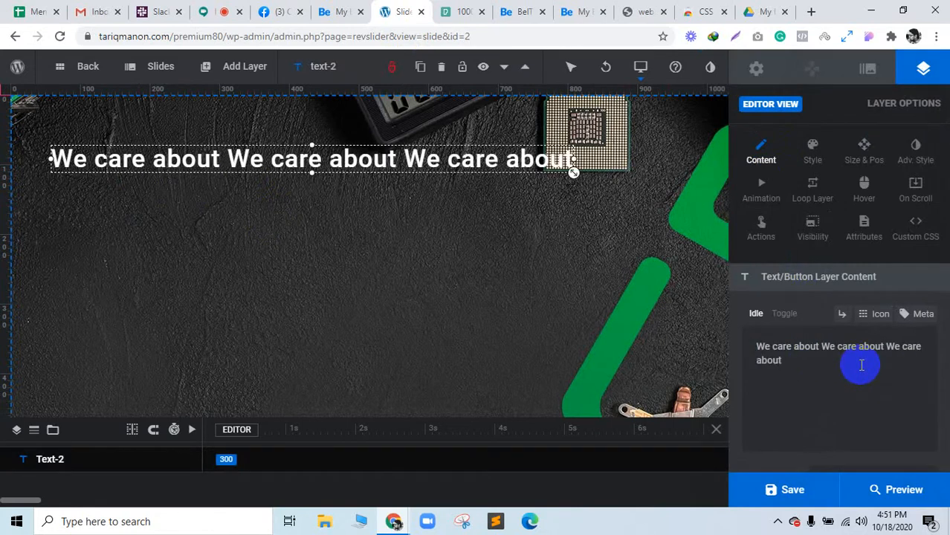
text(We care about)
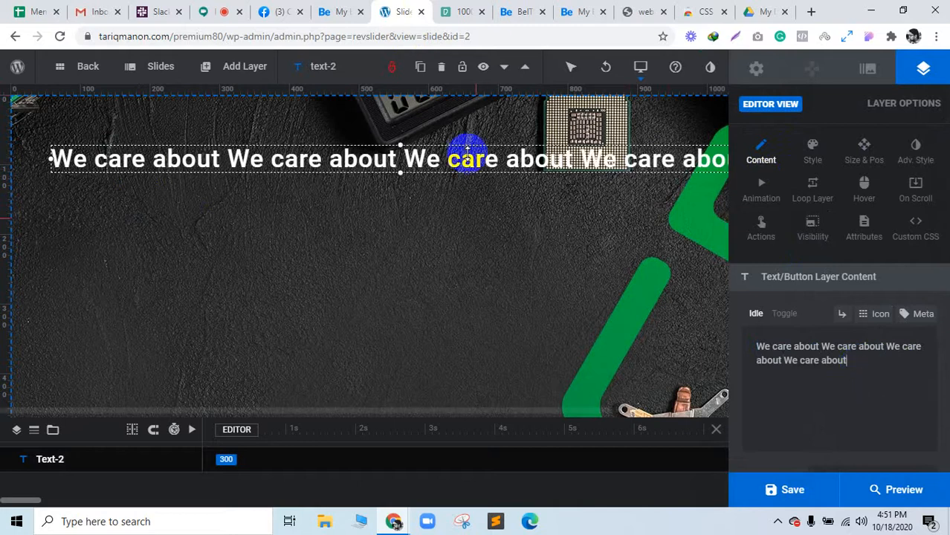
Compare with the reference page and enlarge the headline text layer
click(518, 11)
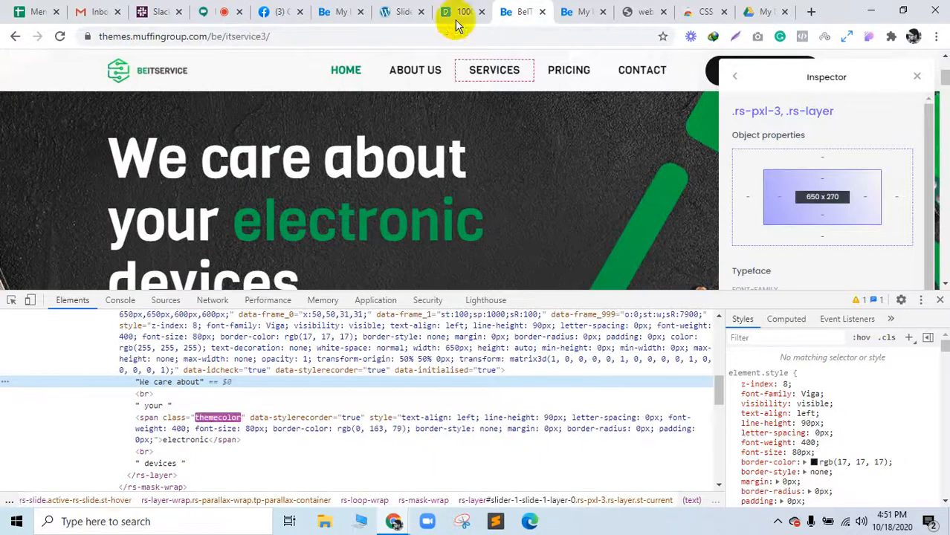
click(412, 12)
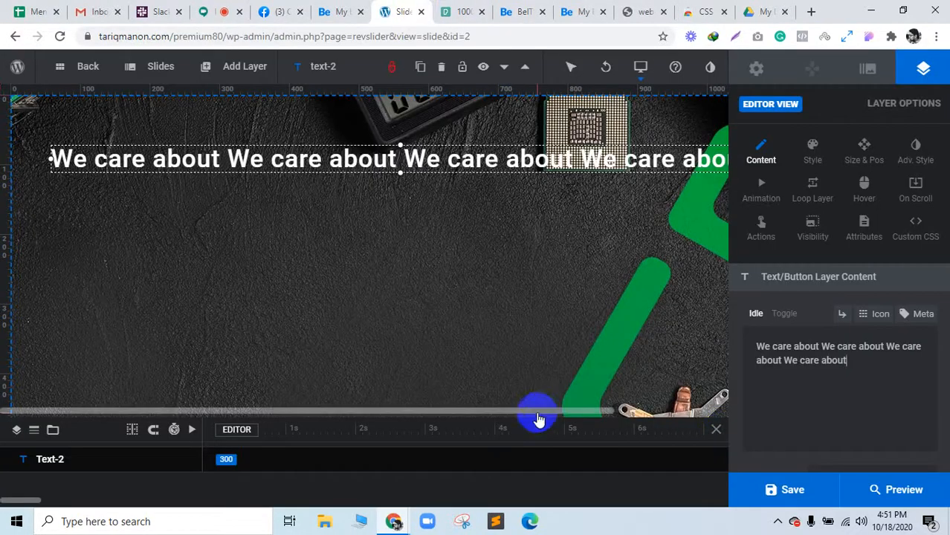
drag(539, 413, 637, 377)
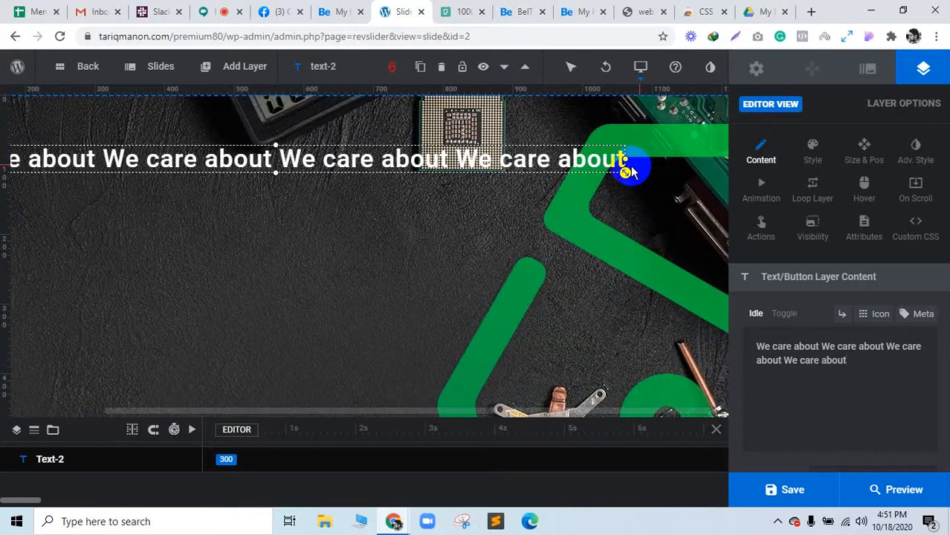
drag(626, 172, 602, 181)
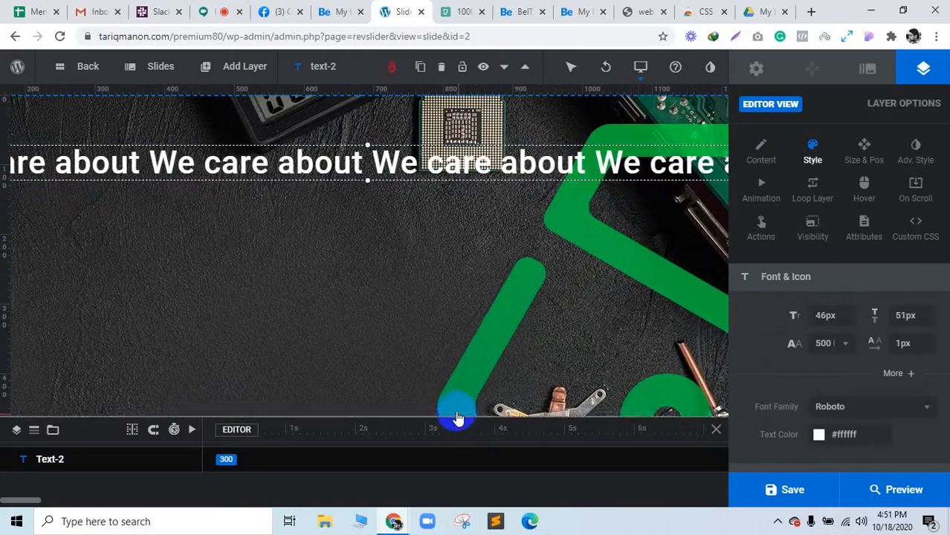
drag(458, 415, 661, 400)
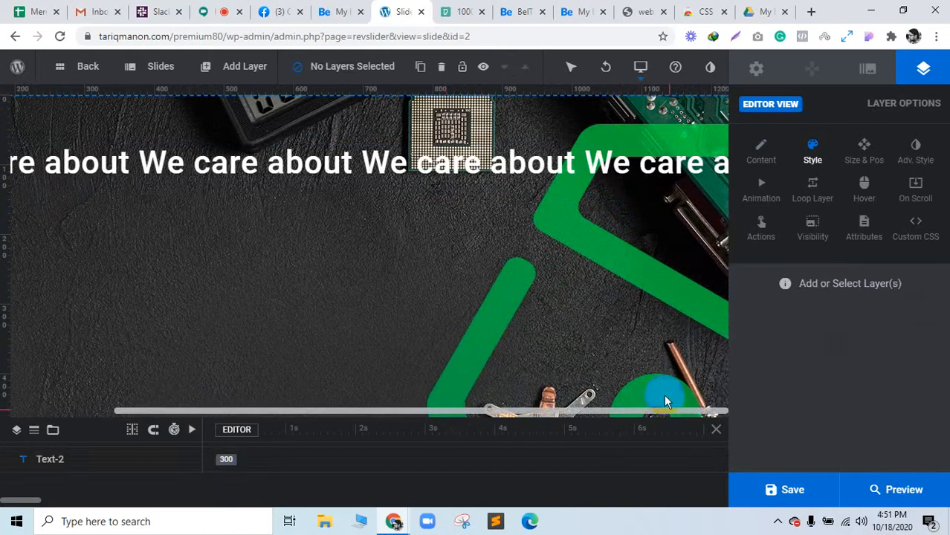
click(604, 176)
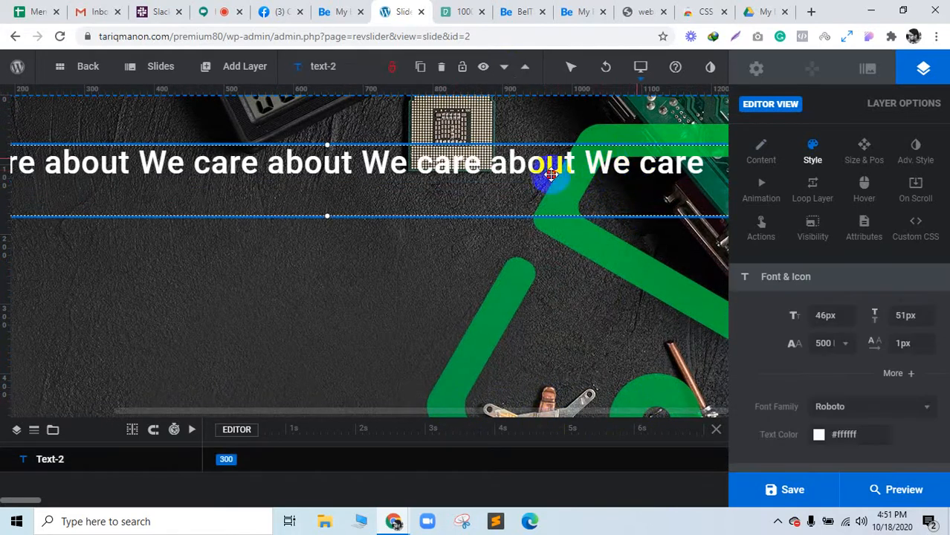
click(328, 204)
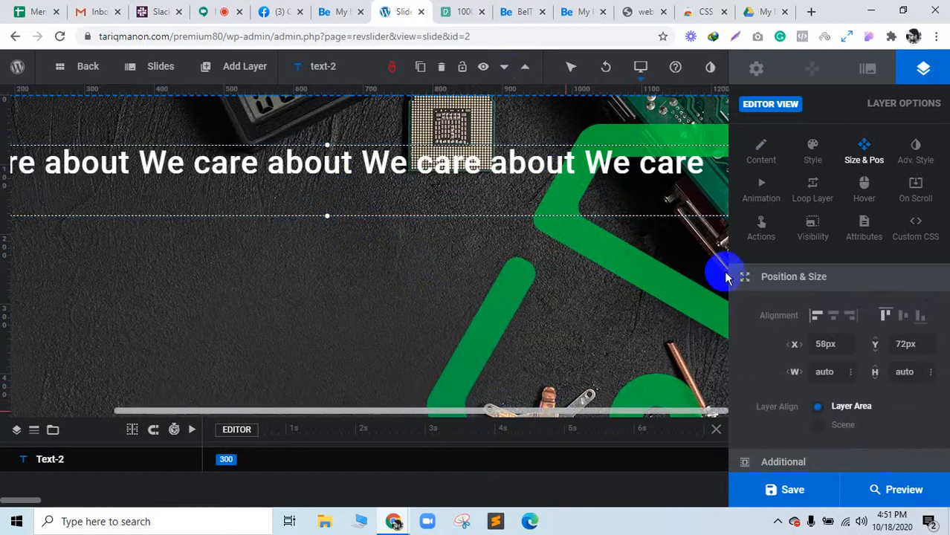
Review the layer's Style and Size & Pos settings, then delete the single-line text layer
click(645, 162)
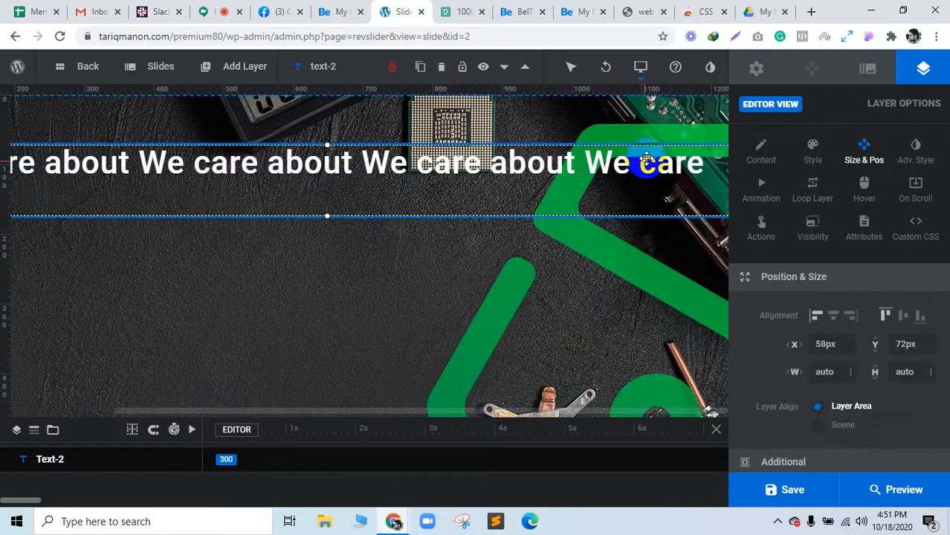
click(647, 159)
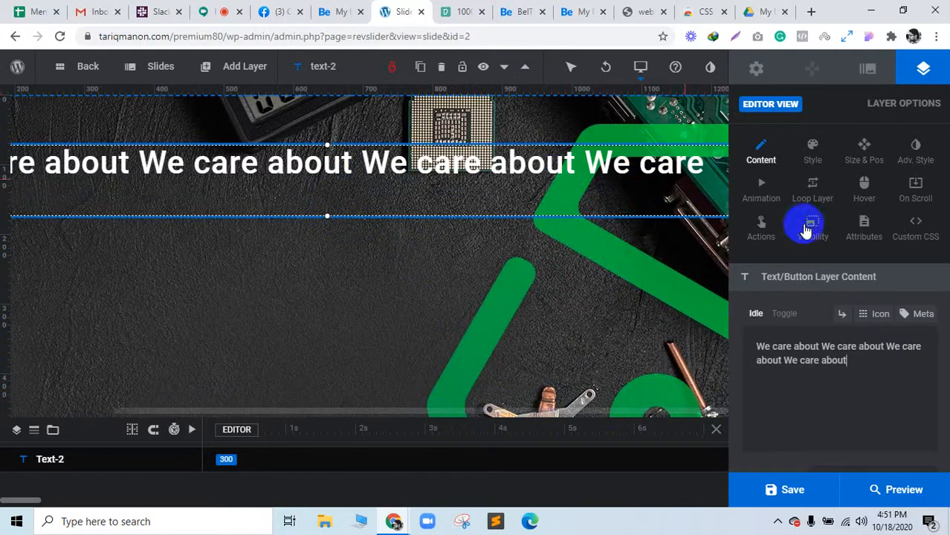
click(816, 160)
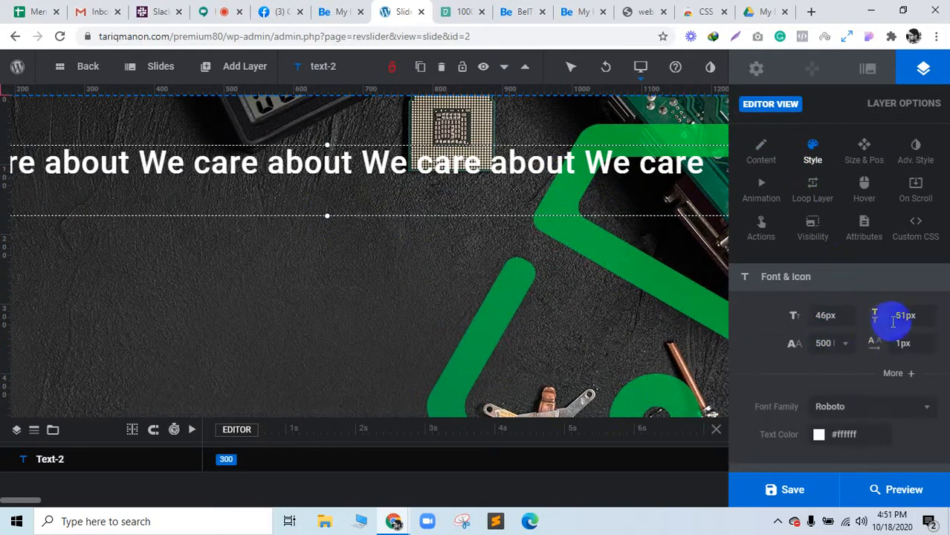
scroll(866, 416, down, 5)
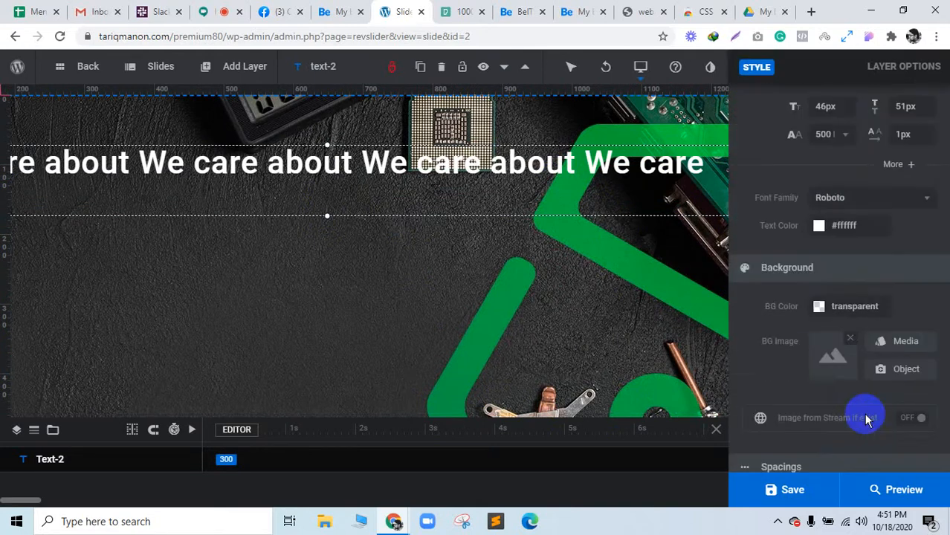
scroll(865, 417, up, 5)
click(861, 158)
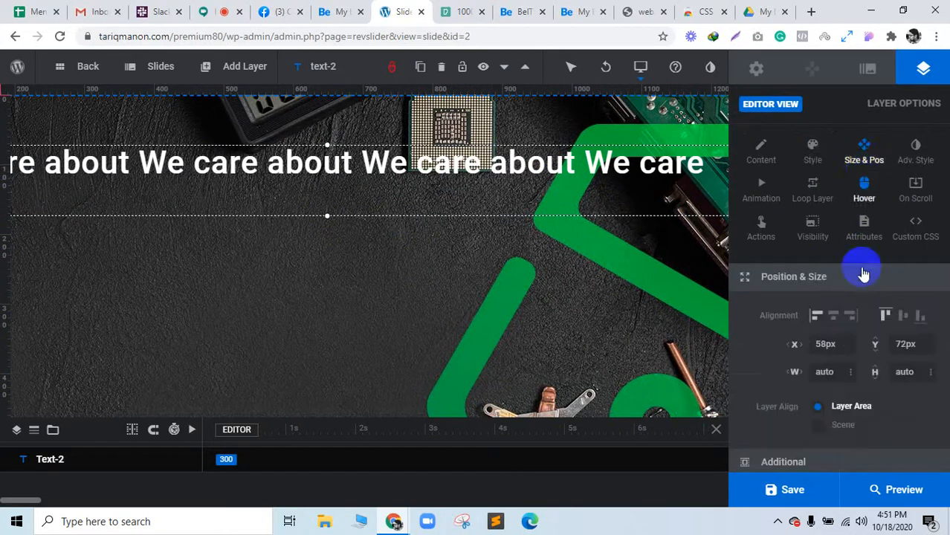
scroll(884, 410, down, 1)
scroll(883, 411, up, 1)
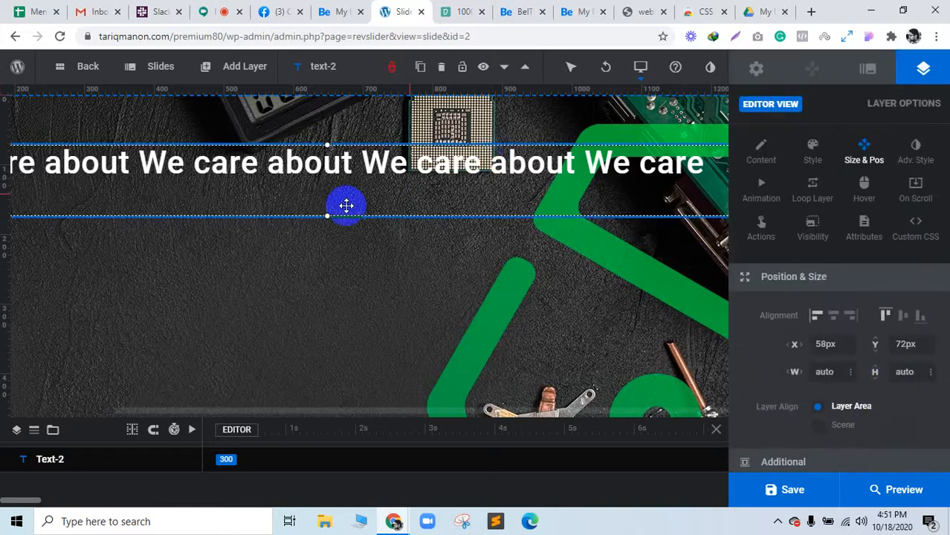
key(Delete)
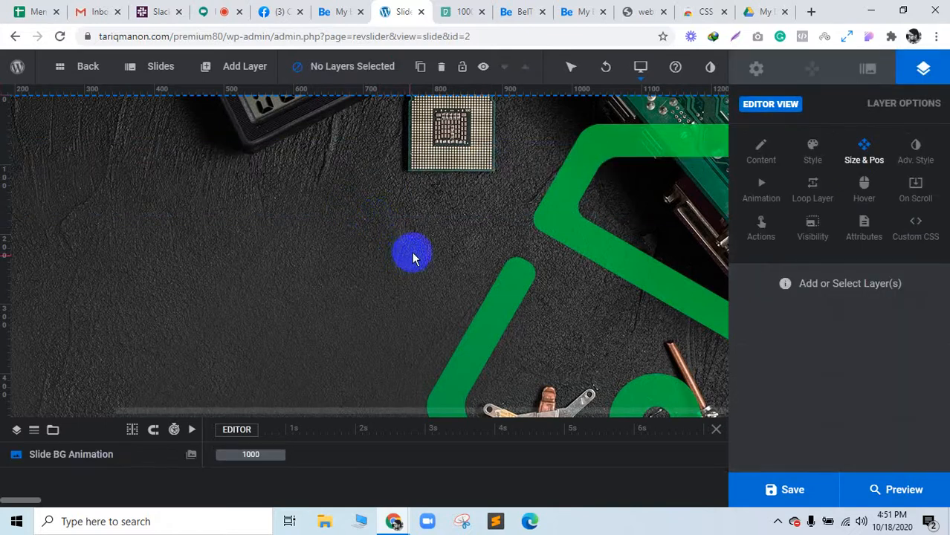
click(260, 67)
Add a text layer with the bold Roboto headline preset and delete the small duplicate
mouse_move(245, 94)
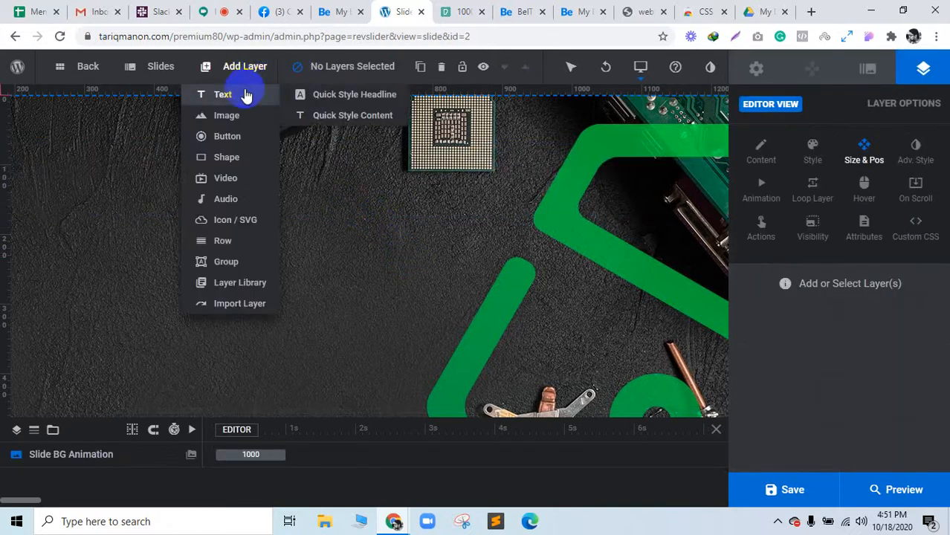
click(325, 98)
click(325, 99)
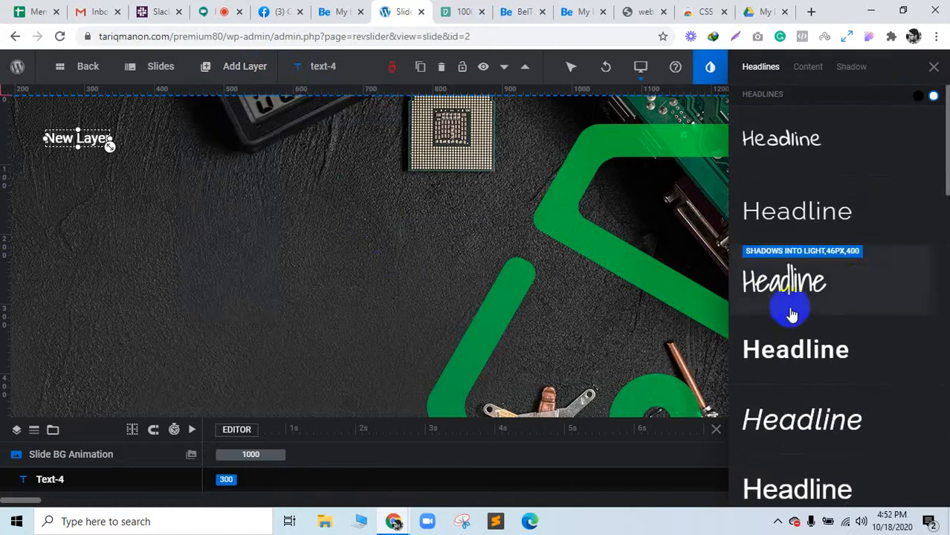
click(809, 362)
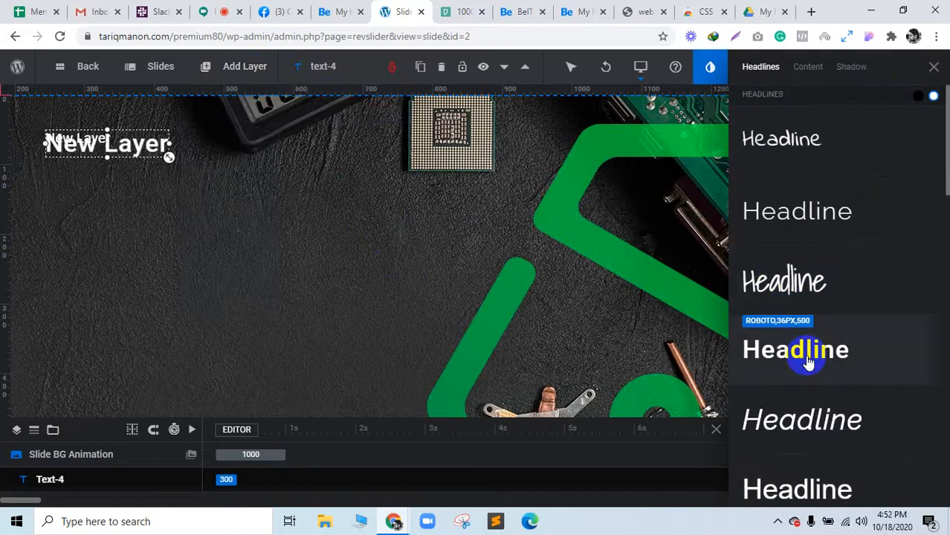
click(266, 324)
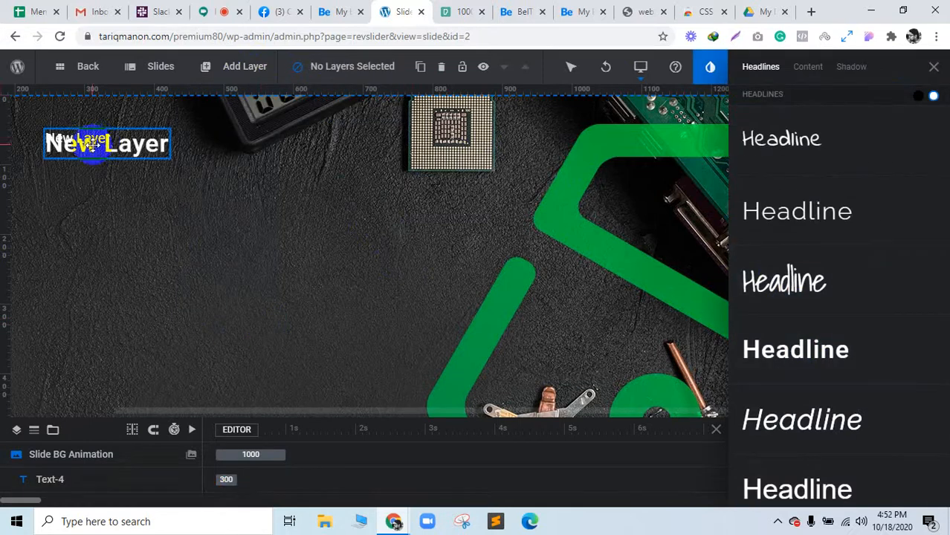
drag(102, 174, 106, 196)
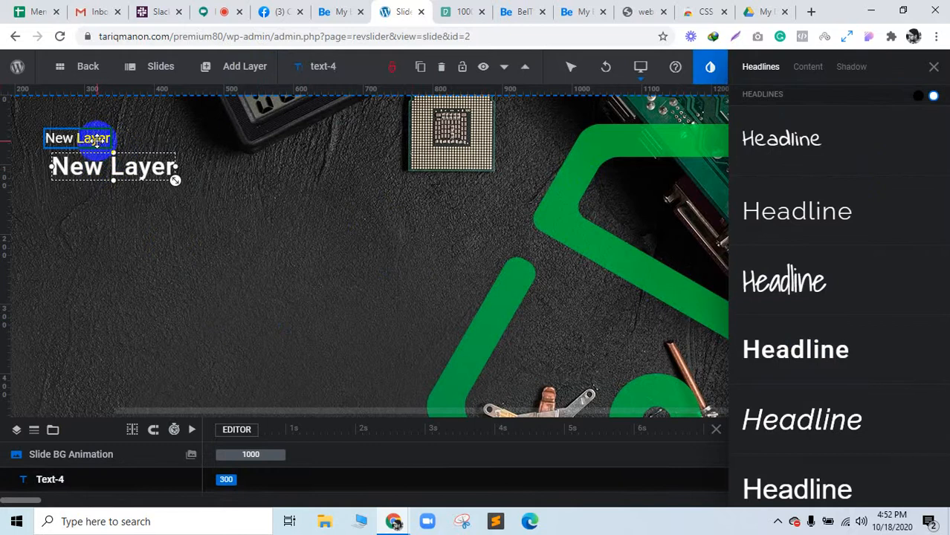
click(96, 141)
key(Delete)
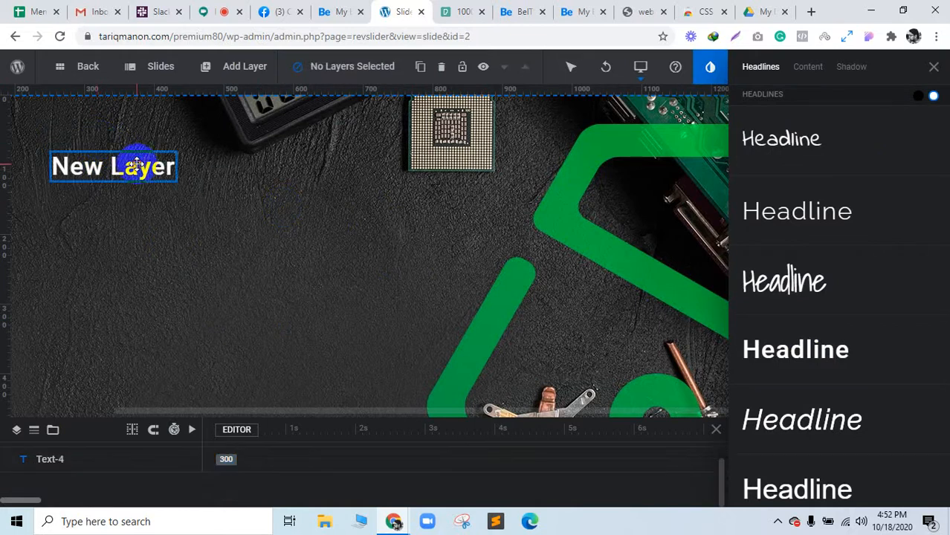
Replace the large layer's text with 'We care about' pasted twice
click(136, 163)
click(809, 68)
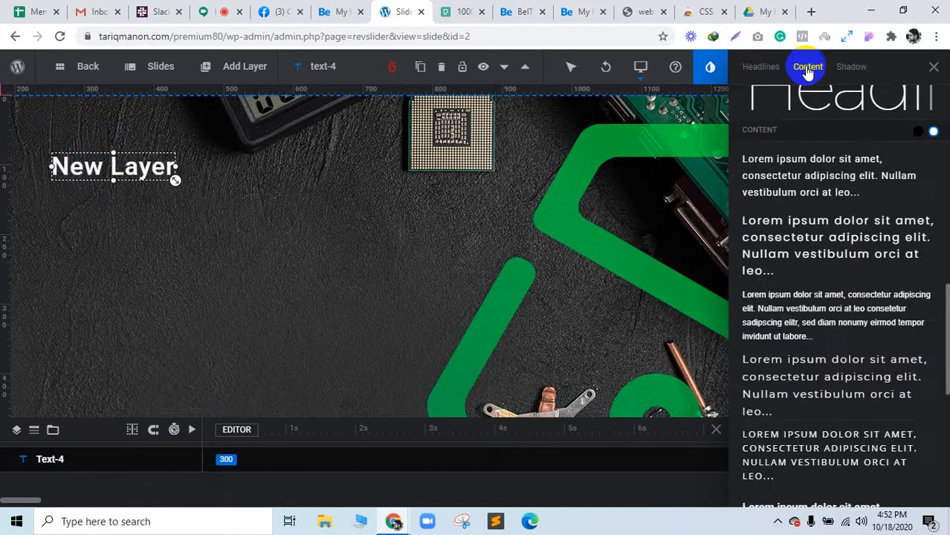
click(933, 67)
click(759, 153)
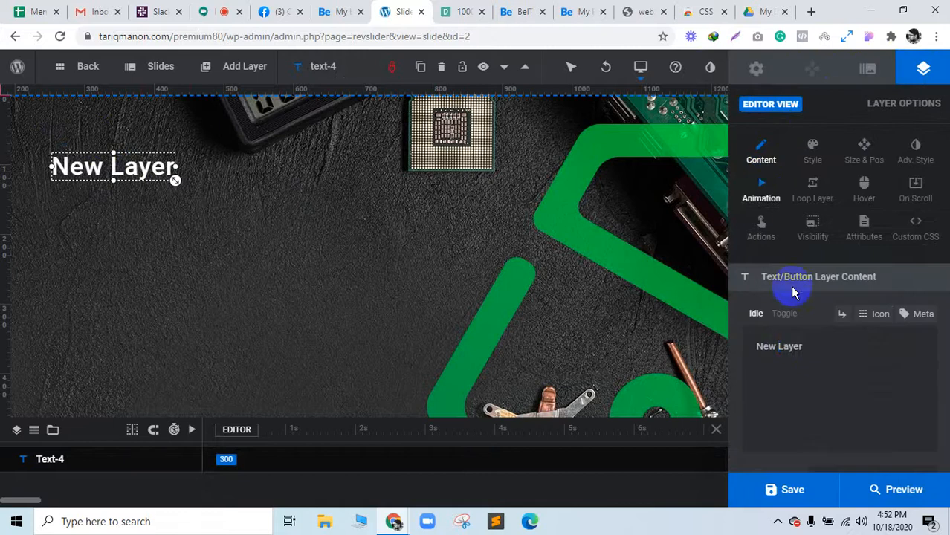
text(We care about)
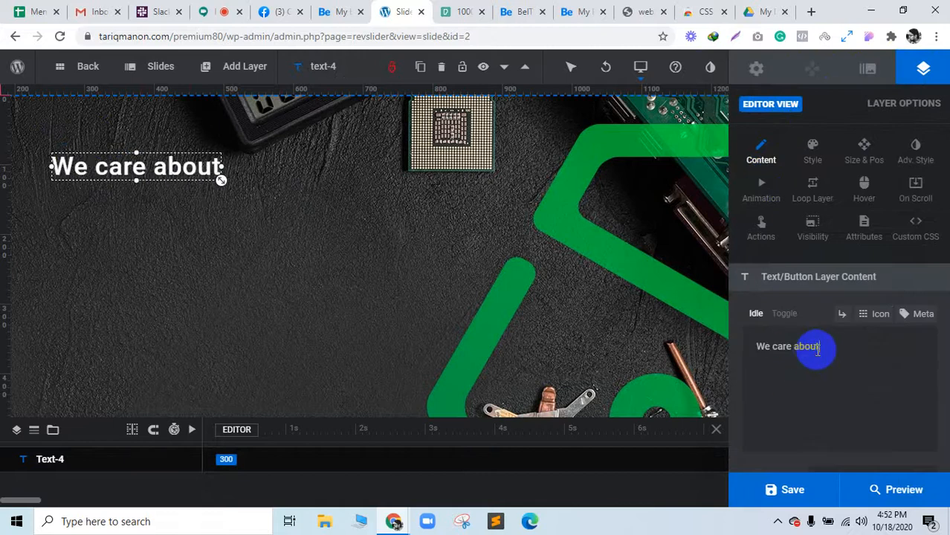
text(We care about)
text(We care about)
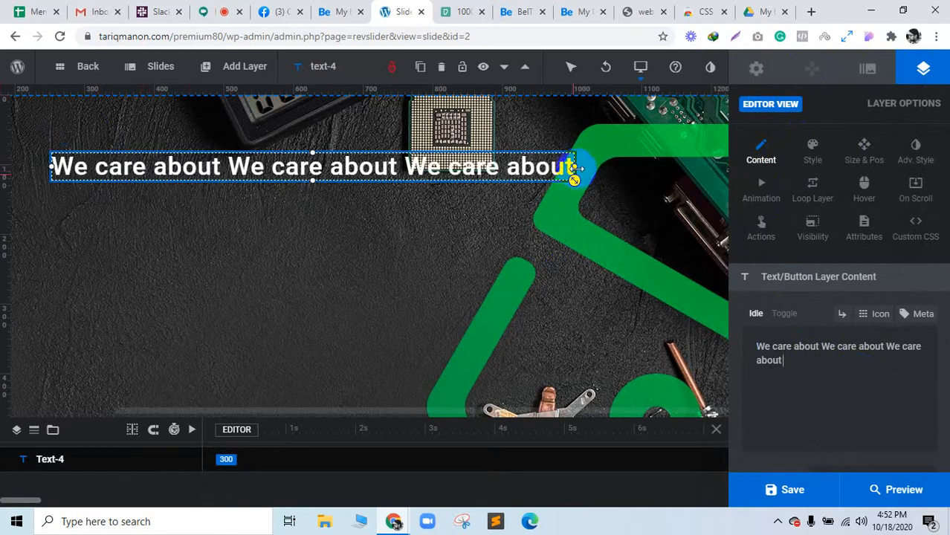
Narrow the headline box so it wraps, and append three more 'We care about' copies
drag(574, 167, 456, 166)
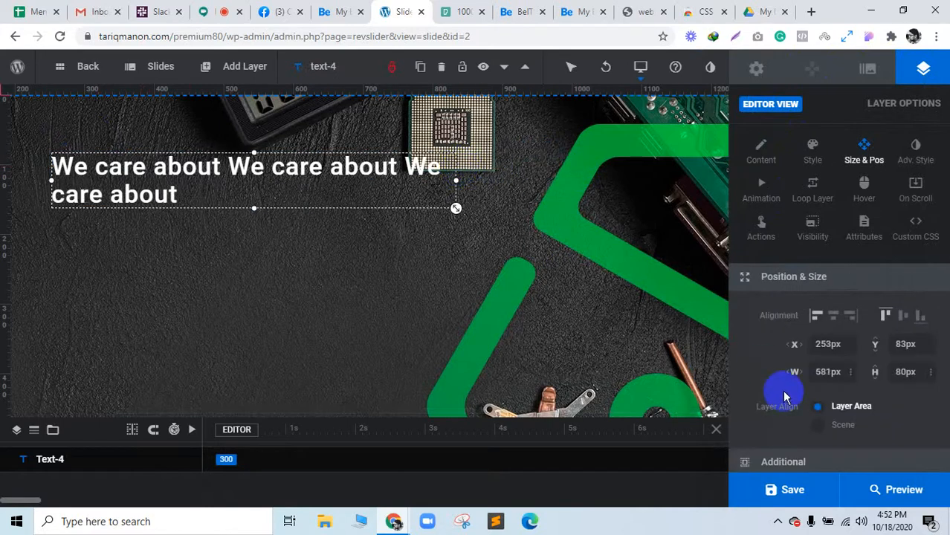
click(773, 166)
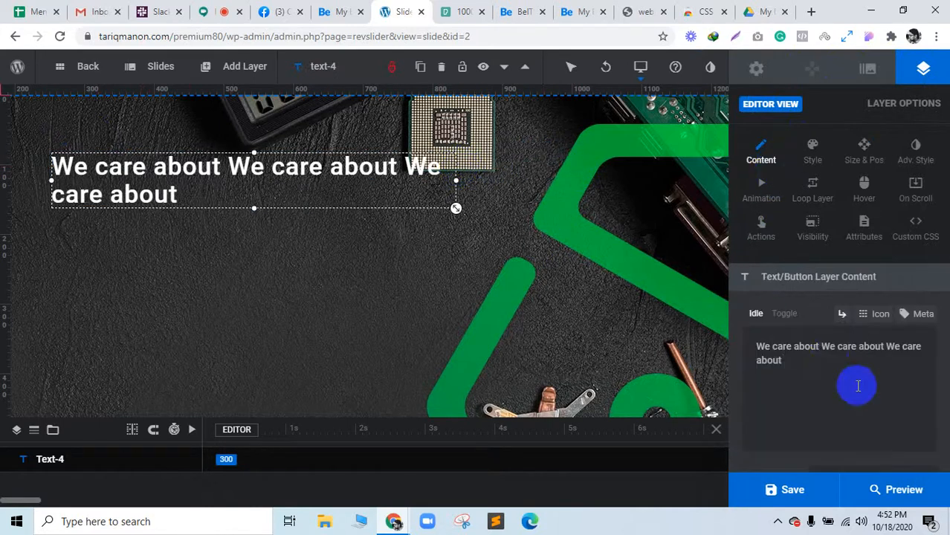
click(830, 361)
text(We care about)
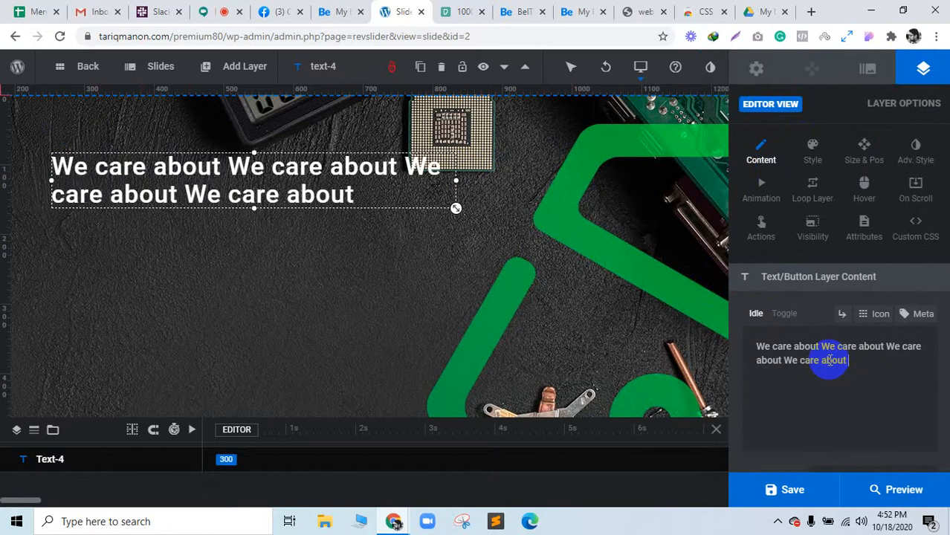
text(We care about)
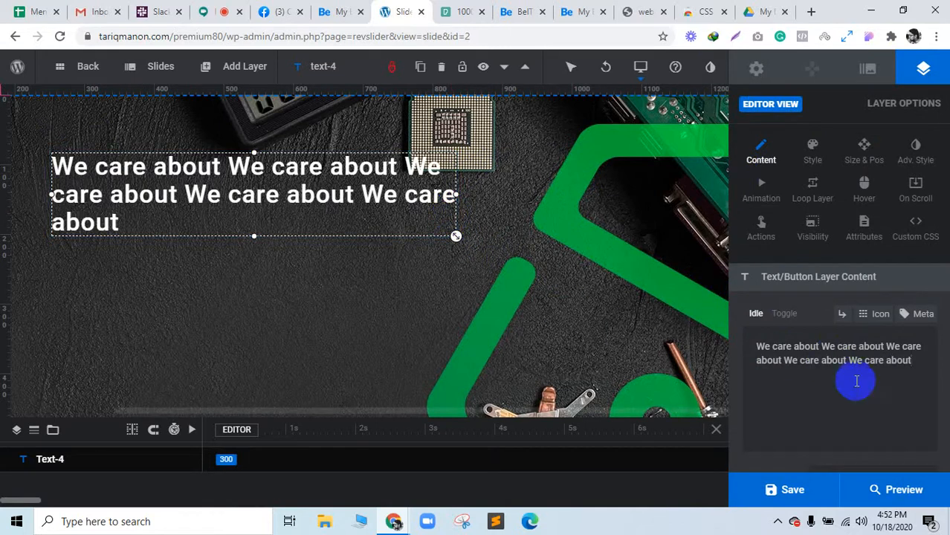
text(We care about)
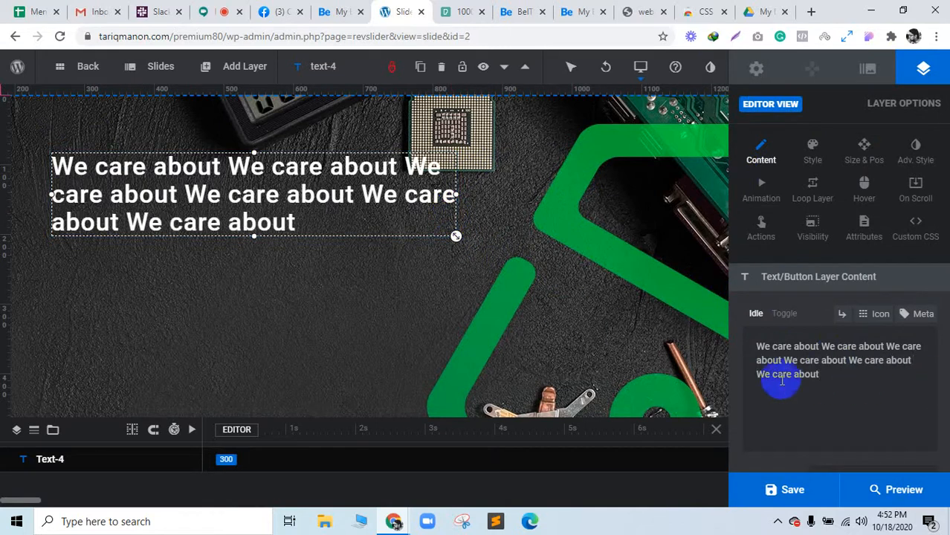
Widen the headline box slightly and check its font style and text colour
drag(455, 195, 478, 206)
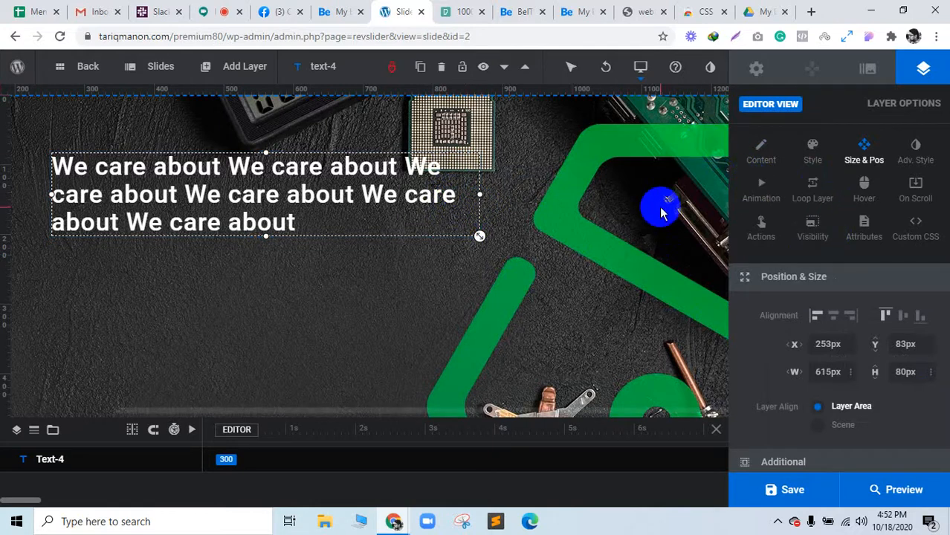
click(815, 162)
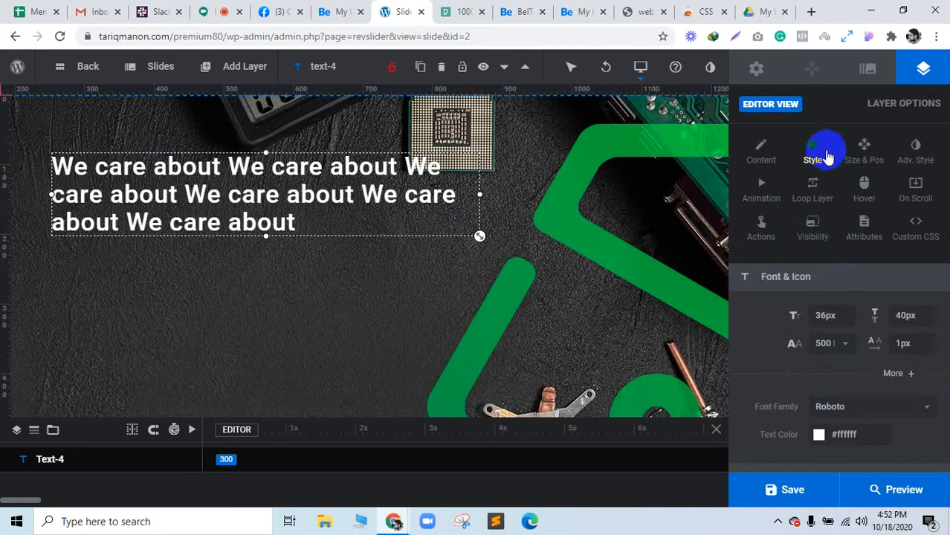
scroll(907, 427, down, 1)
click(826, 376)
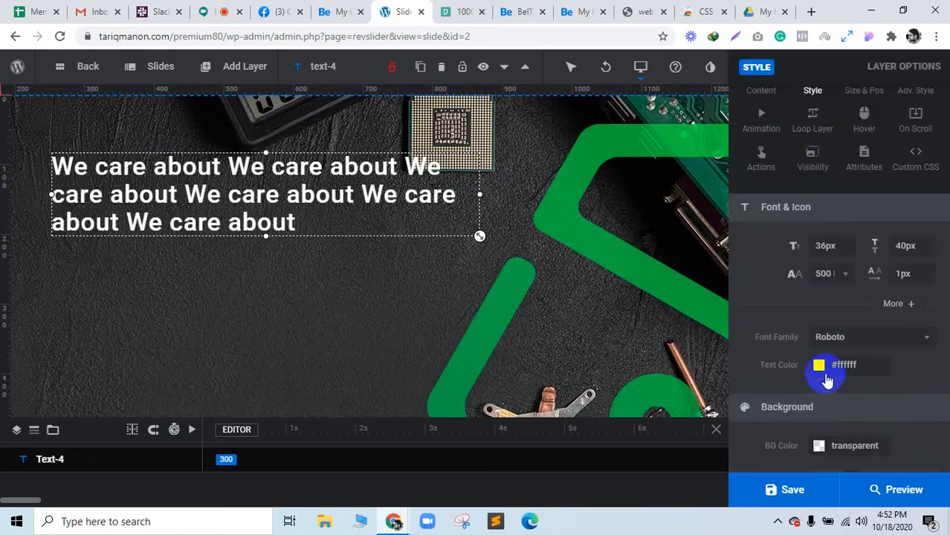
scroll(865, 408, down, 1)
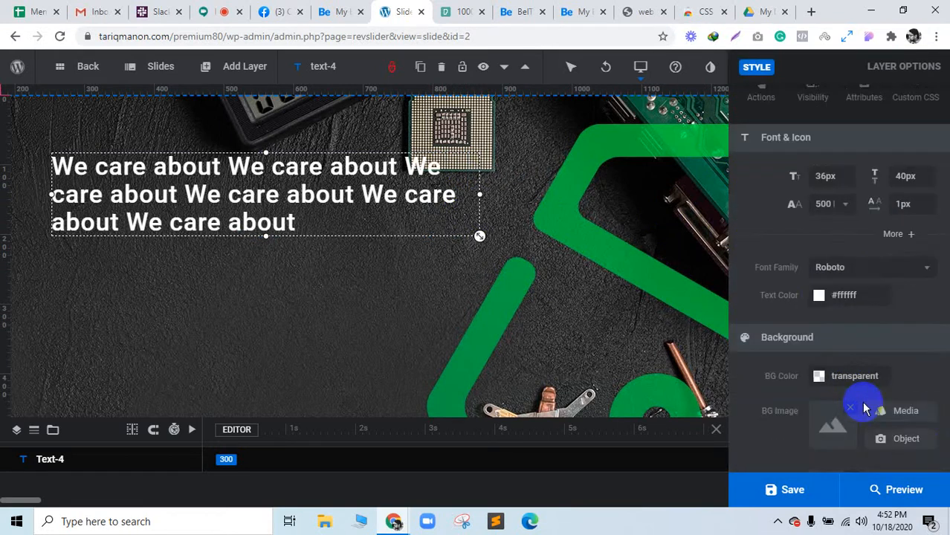
Open the headline's text content for editing, then bring up the IT-service reference page
click(475, 318)
click(293, 181)
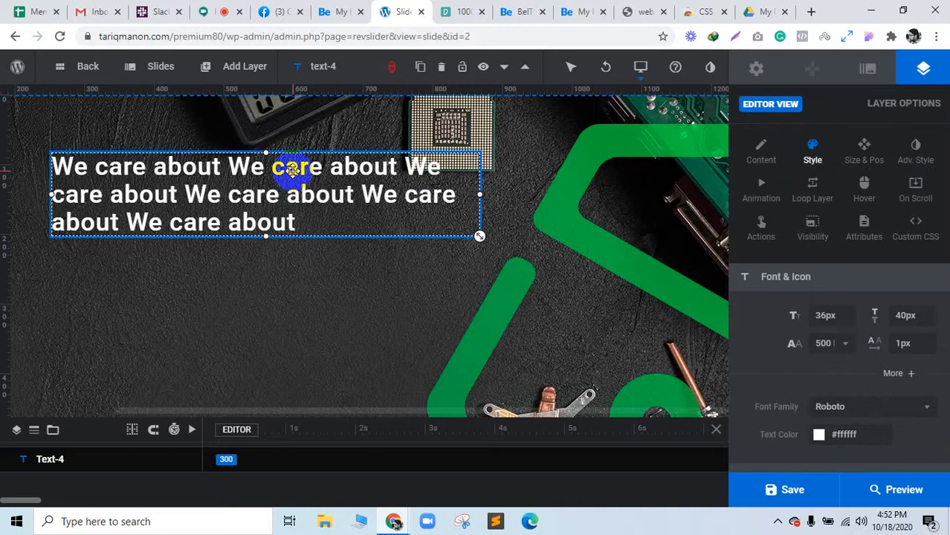
double_click(305, 168)
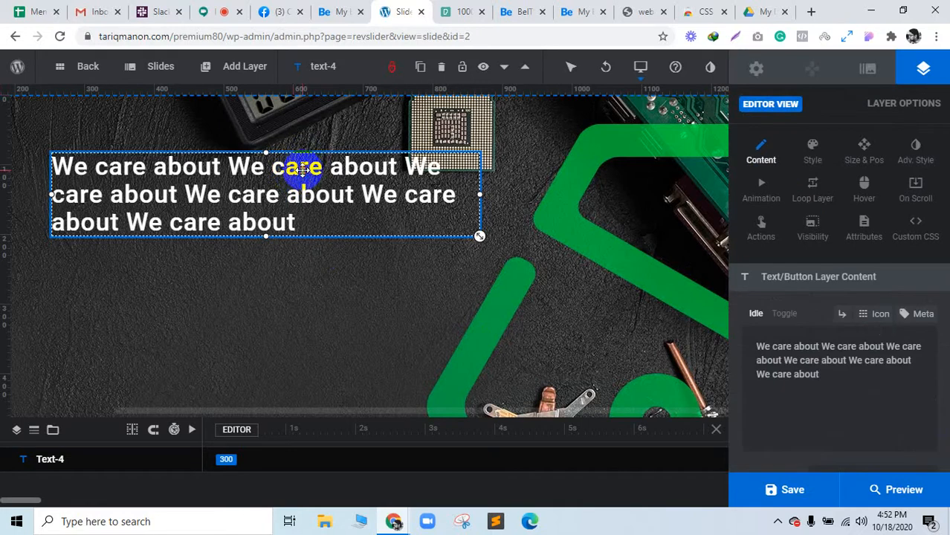
click(823, 339)
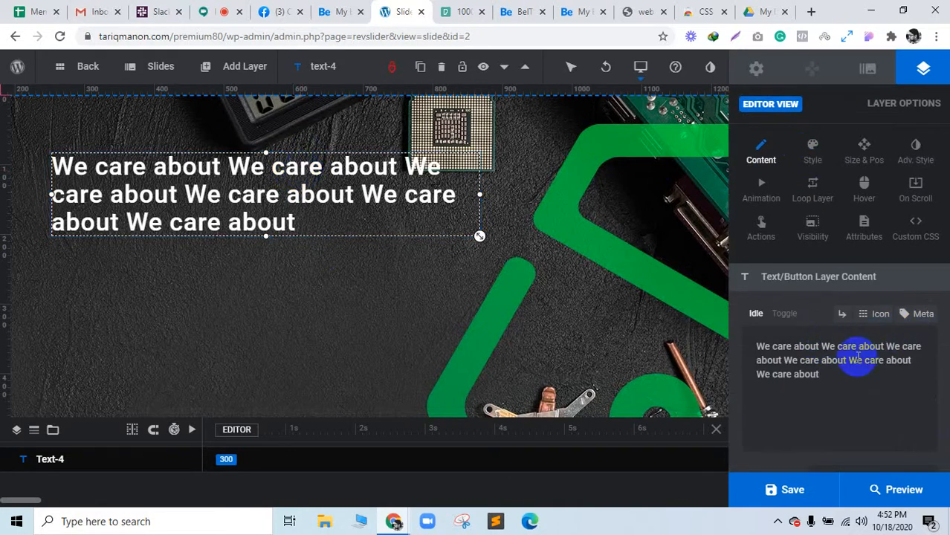
click(523, 11)
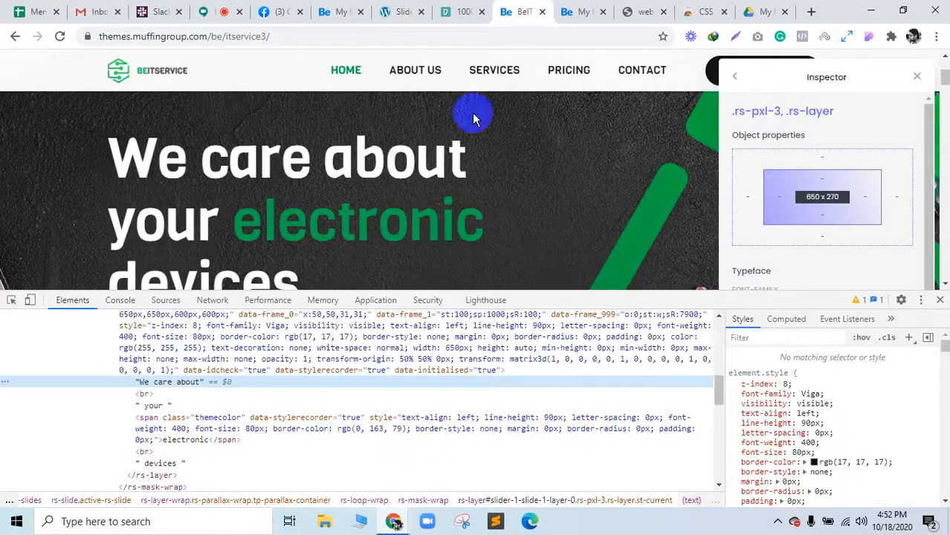
Wrap the middle 'We care about' in a color:green span so it shows green
click(392, 11)
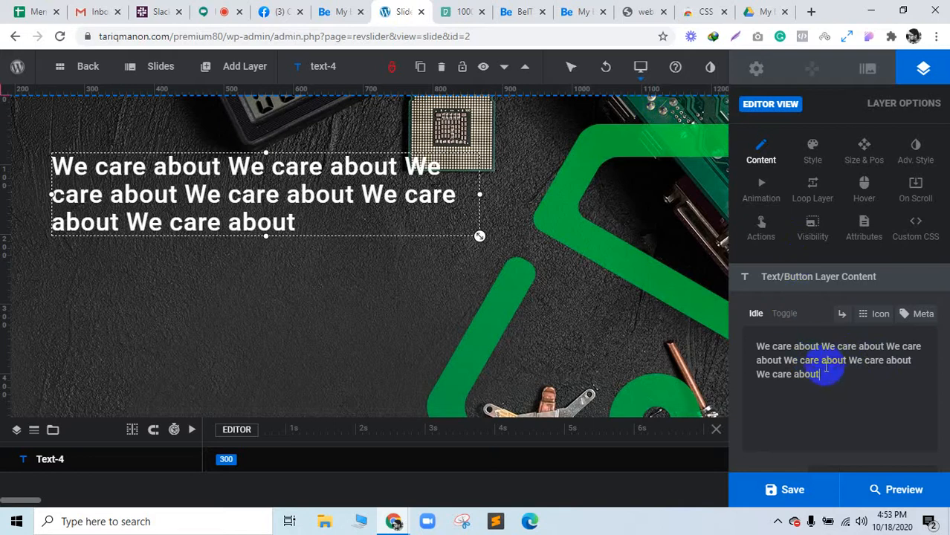
click(784, 360)
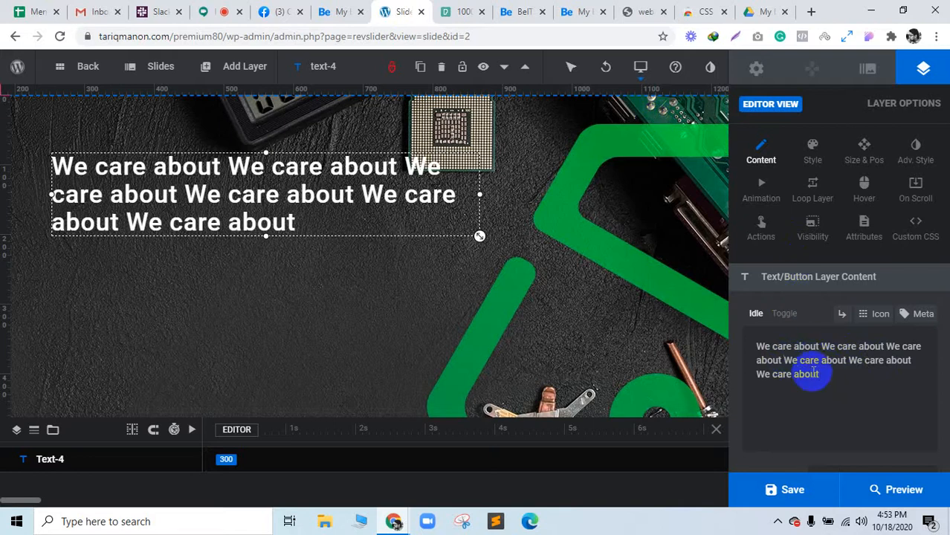
text(<span)
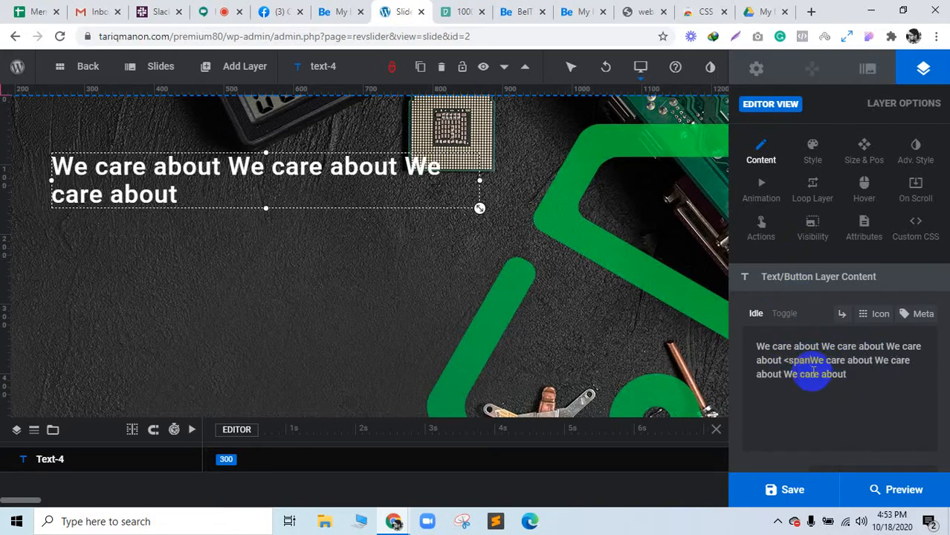
text(>)
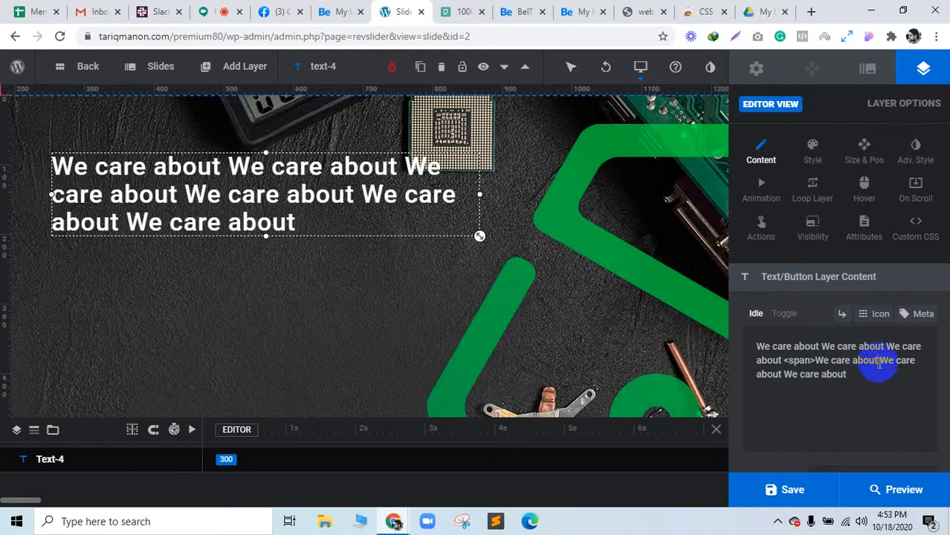
text(</)
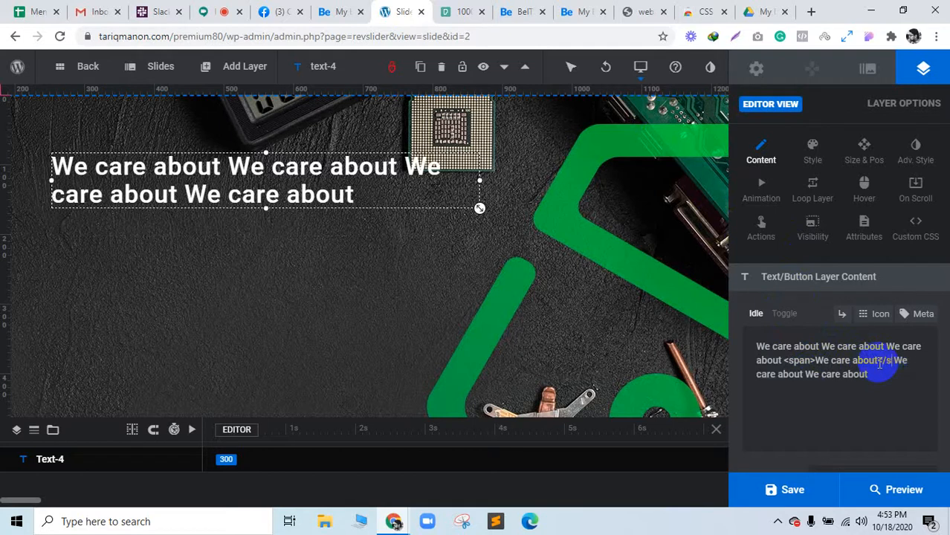
text(span>)
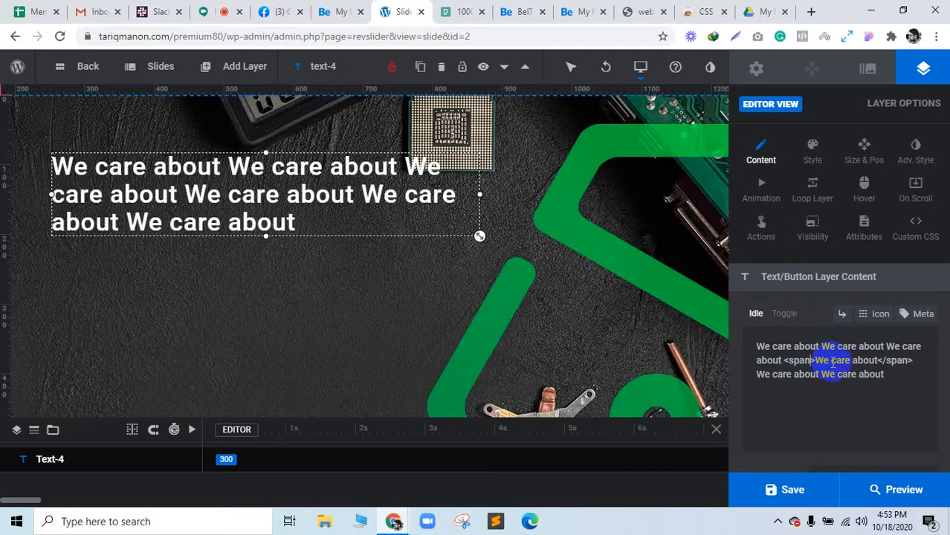
text( styl)
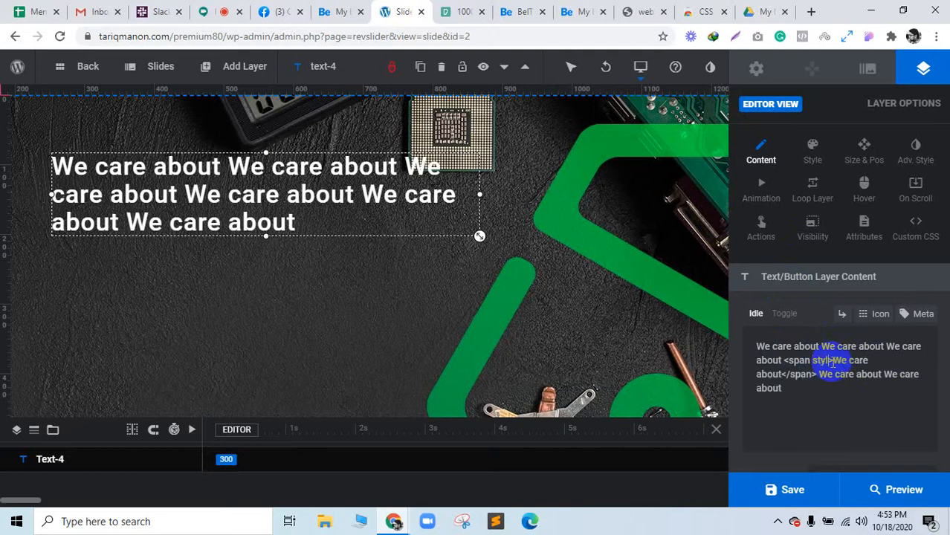
text(e="")
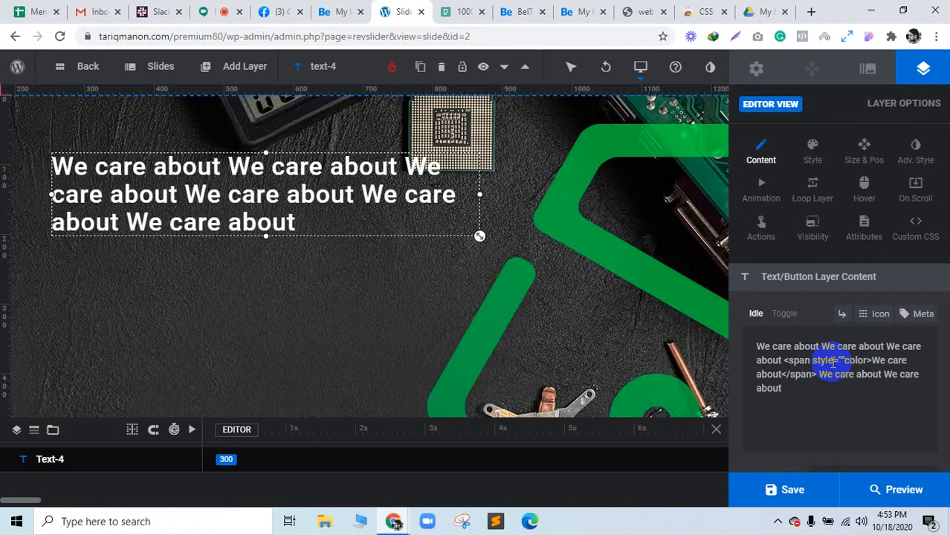
text(color:green;)
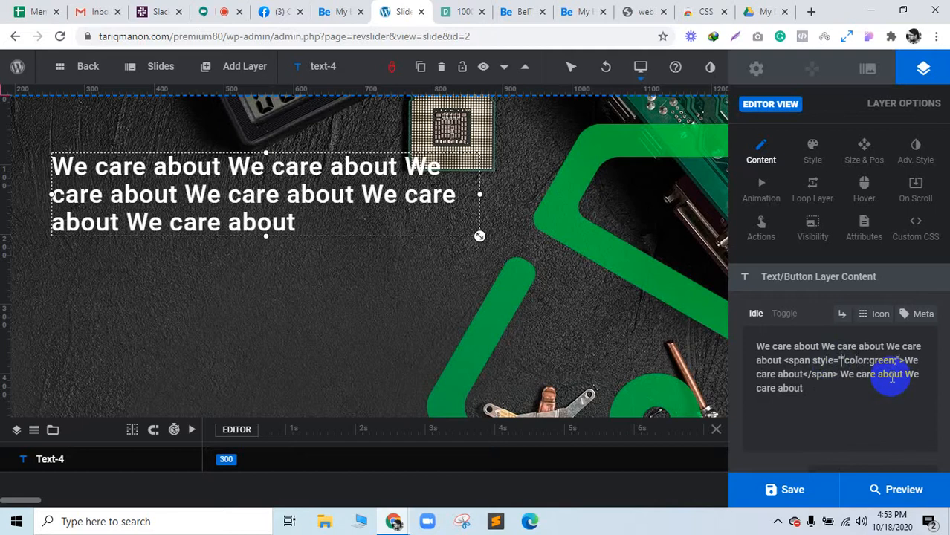
key(BackSpace)
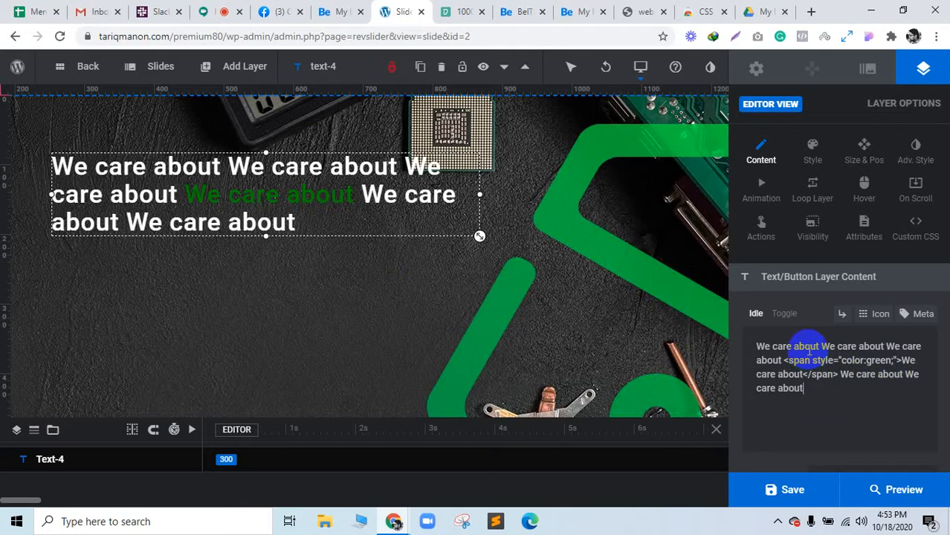
Narrow the headline layer to 506px so the text wraps onto three lines
click(518, 11)
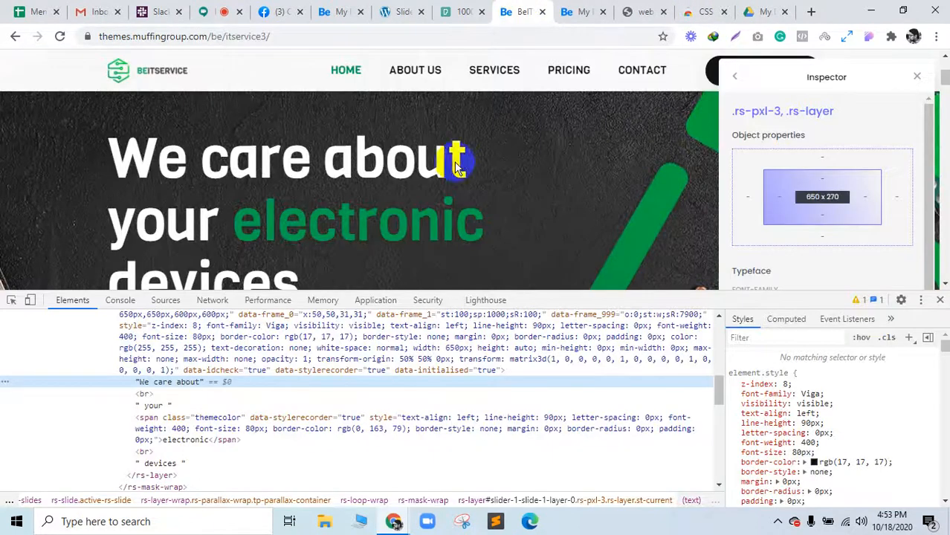
click(397, 11)
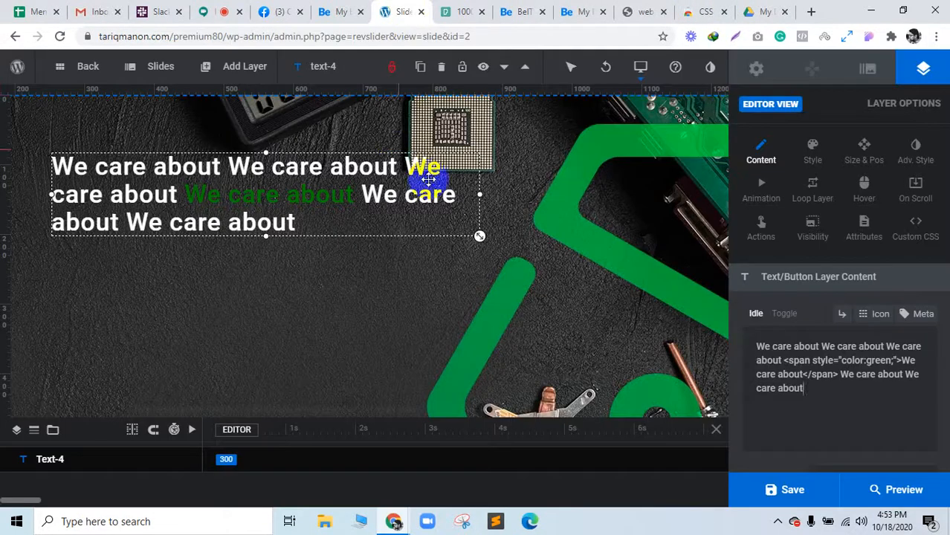
drag(481, 194, 405, 199)
mouse_move(226, 237)
mouse_down()
mouse_move(229, 287)
mouse_move(229, 240)
mouse_up()
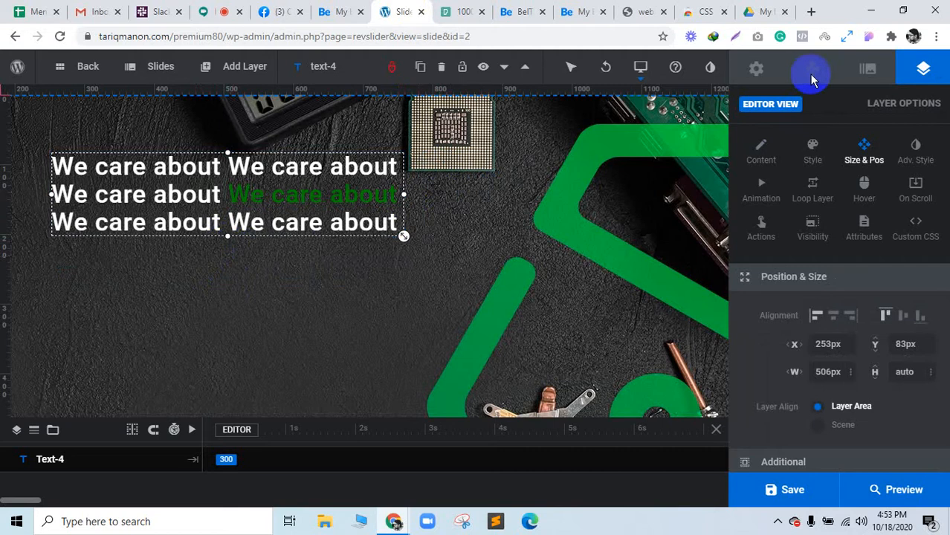
click(810, 154)
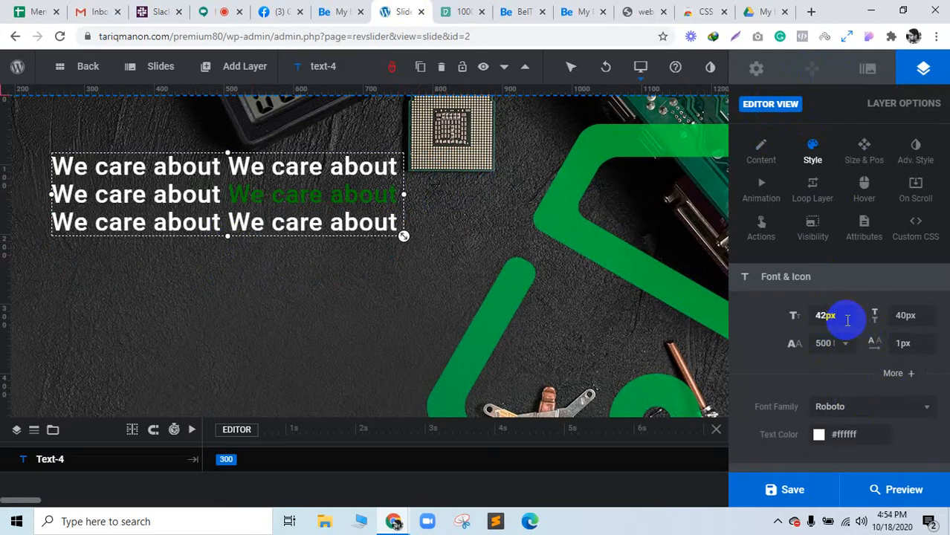
Set Text-4's line height to 64px and font size to 60px, checking against the reference hero headline
click(747, 331)
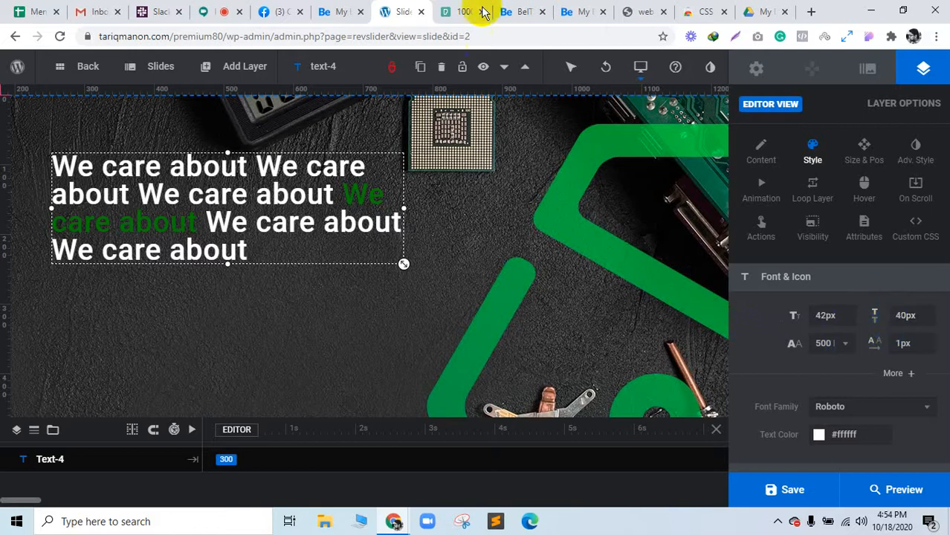
click(515, 6)
click(403, 5)
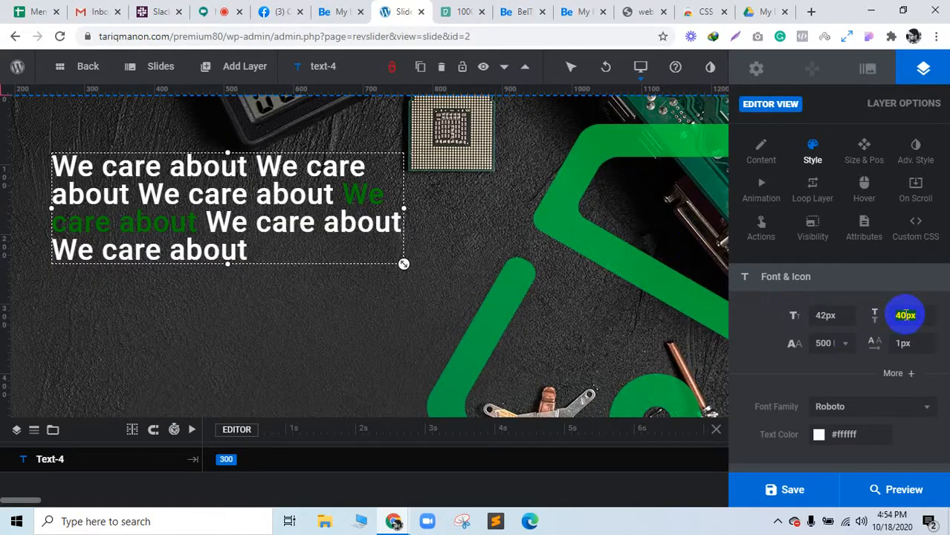
key(Up)
key(Up)
key(Up)
key(Up)
key(Up)
key(Up)
key(Up)
key(Up)
key(Up)
key(Up)
key(Up)
key(Up)
key(Up)
key(Up)
key(Up)
key(Up)
key(Up)
key(Up)
key(Up)
key(Up)
key(Up)
key(Up)
key(Up)
key(Up)
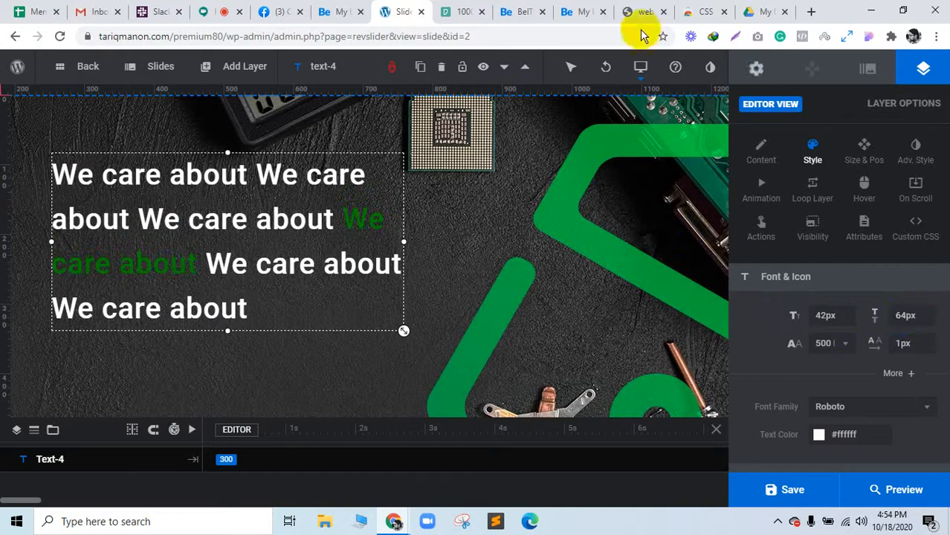
click(520, 11)
scroll(840, 211, down, 3)
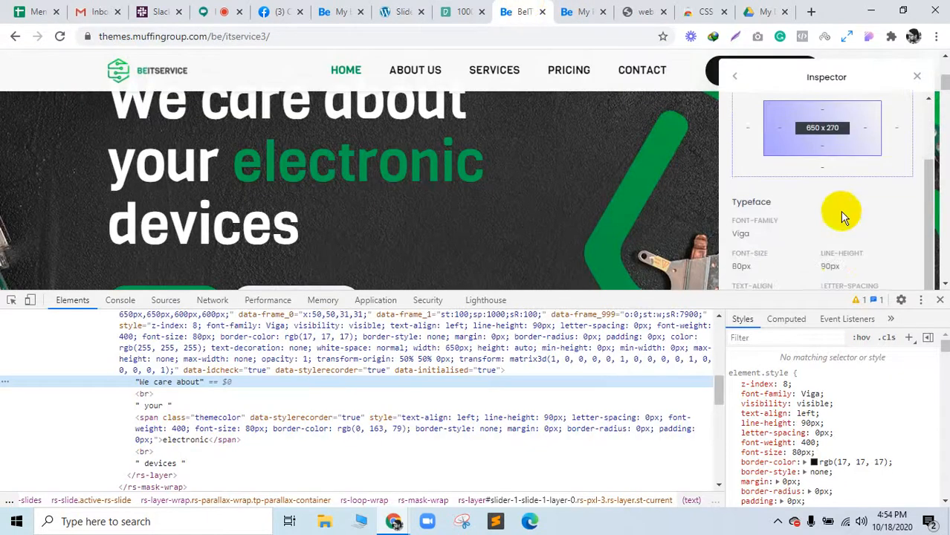
click(396, 11)
key(Up)
key(Up)
key(Up)
key(Up)
key(Up)
key(Up)
key(Up)
key(Up)
key(Up)
key(Up)
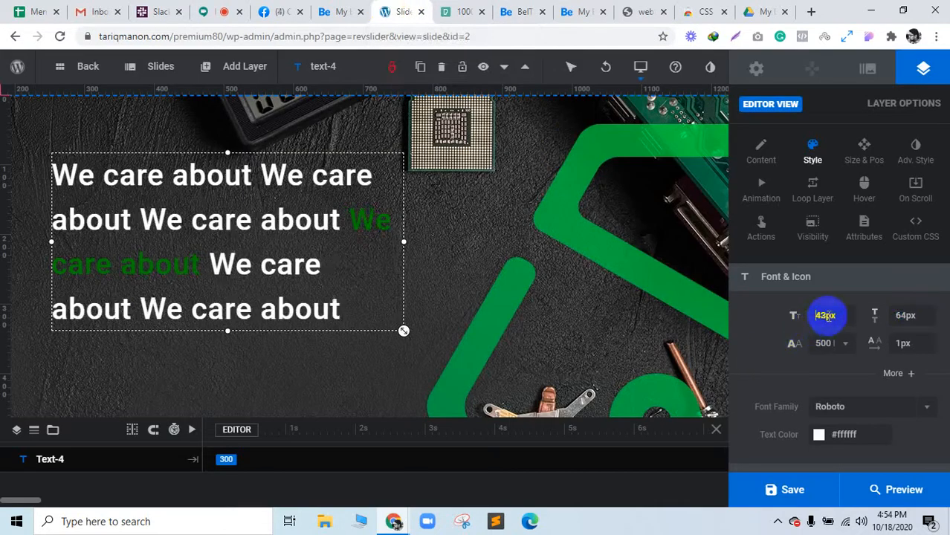
key(Up)
key(Up)
key(Up)
key(Up)
key(Up)
key(Up)
key(Up)
key(Up)
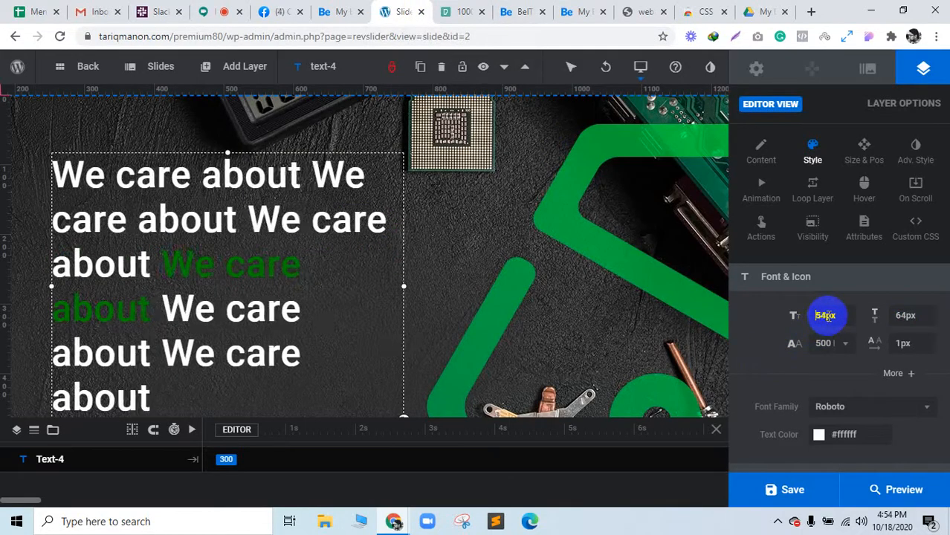
key(Up)
key(Up)
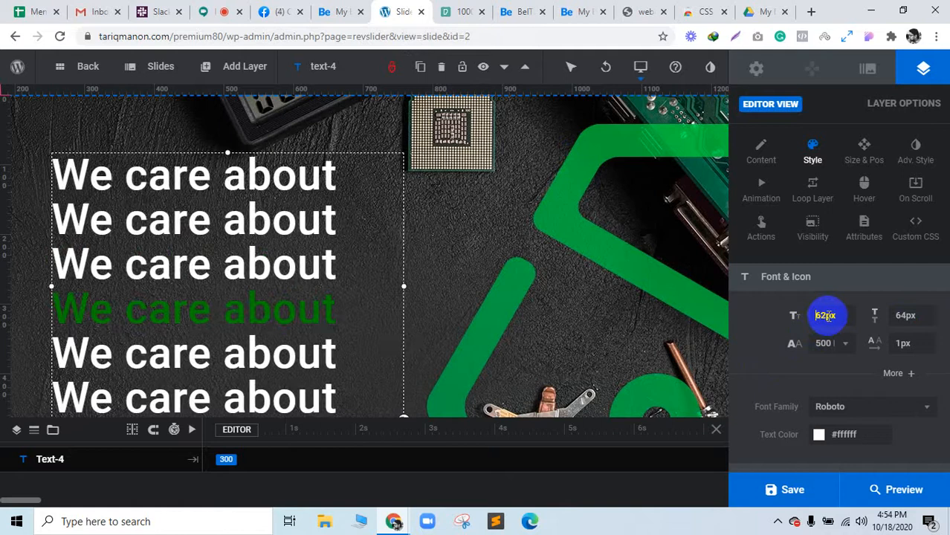
key(Down)
key(Down)
key(Down)
key(Up)
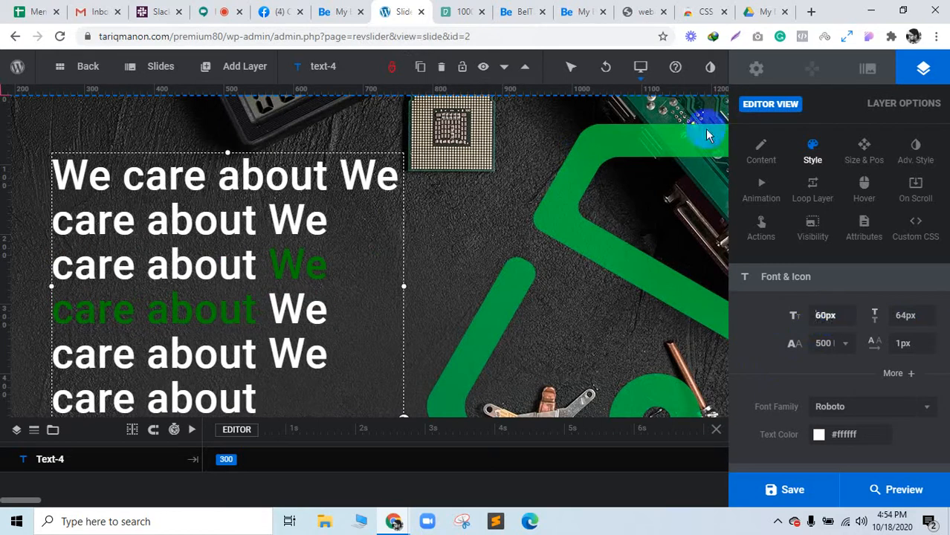
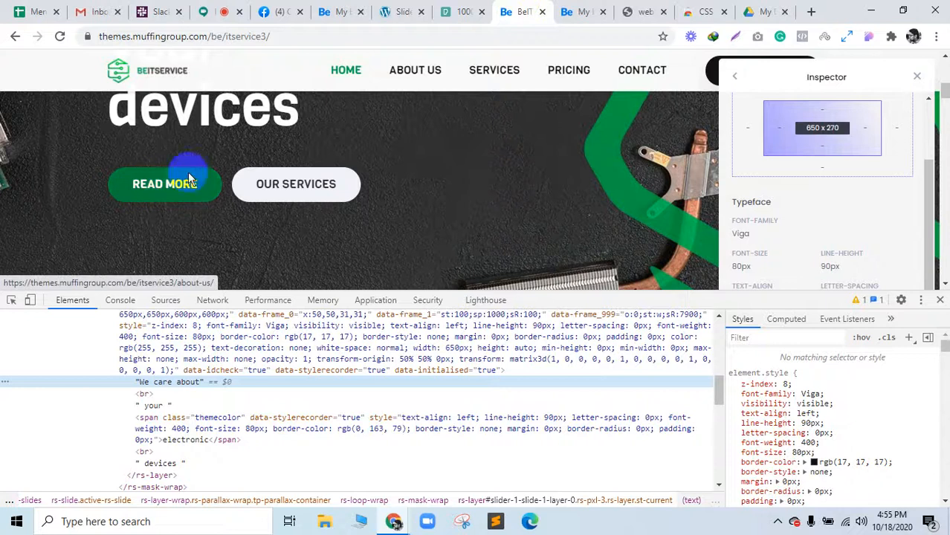
Apply a blue Buttons preset to the new layer after checking the reference site's buttons
click(402, 11)
scroll(839, 299, down, 1)
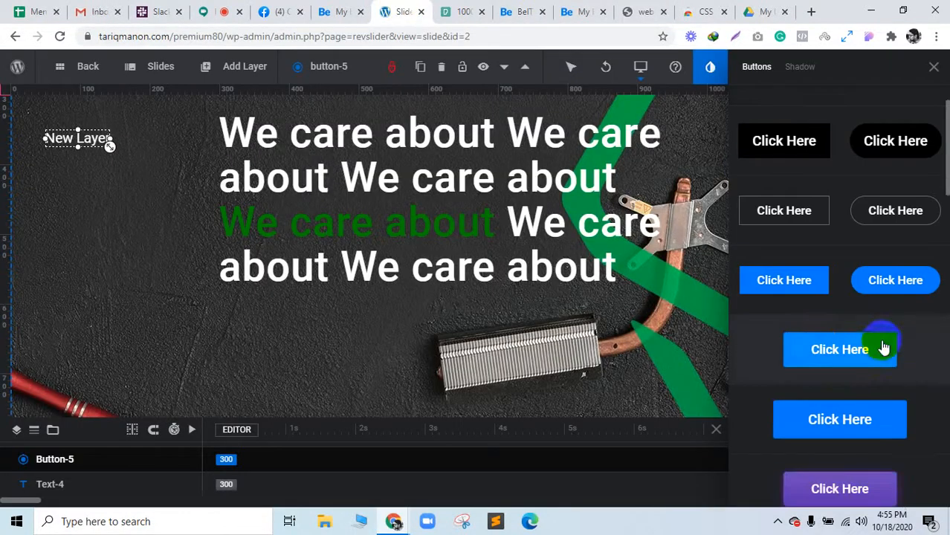
click(900, 294)
click(541, 9)
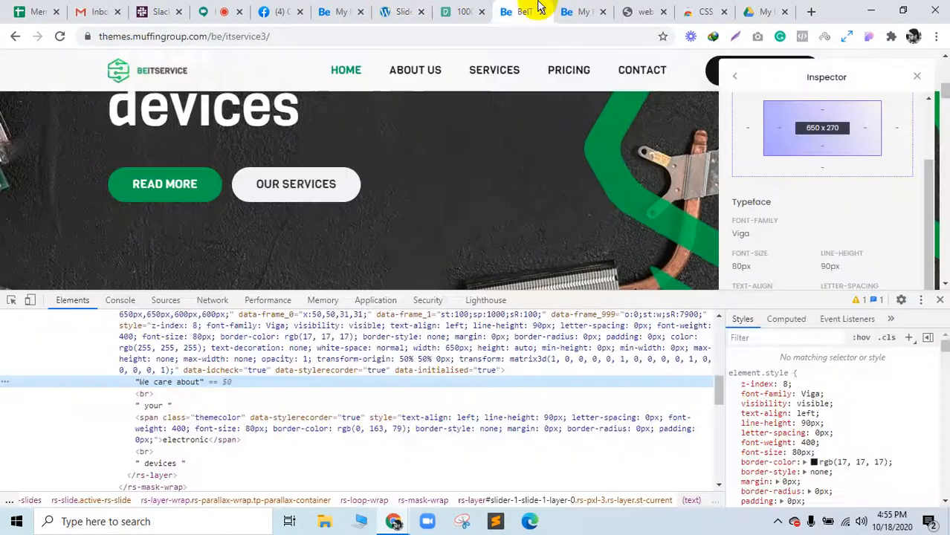
click(417, 11)
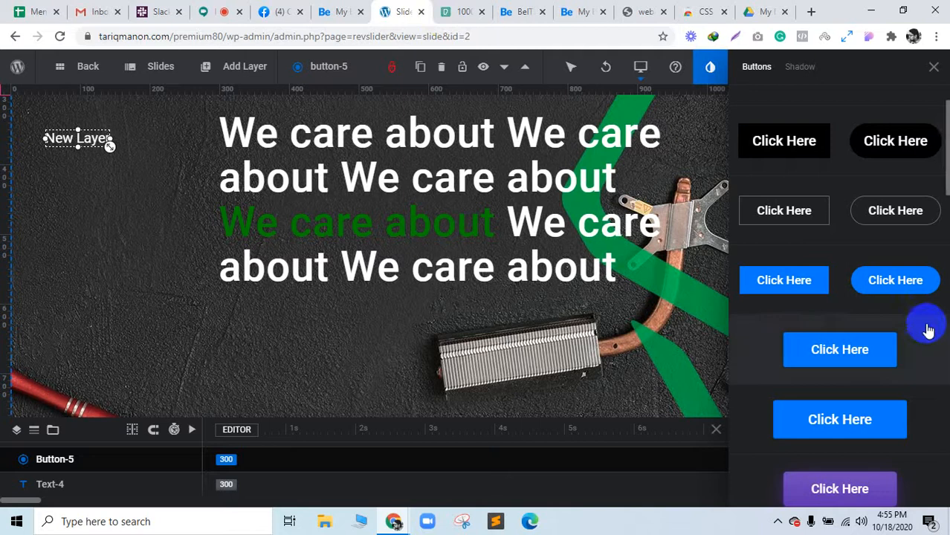
scroll(928, 327, down, 3)
scroll(928, 327, down, 2)
scroll(929, 330, up, 5)
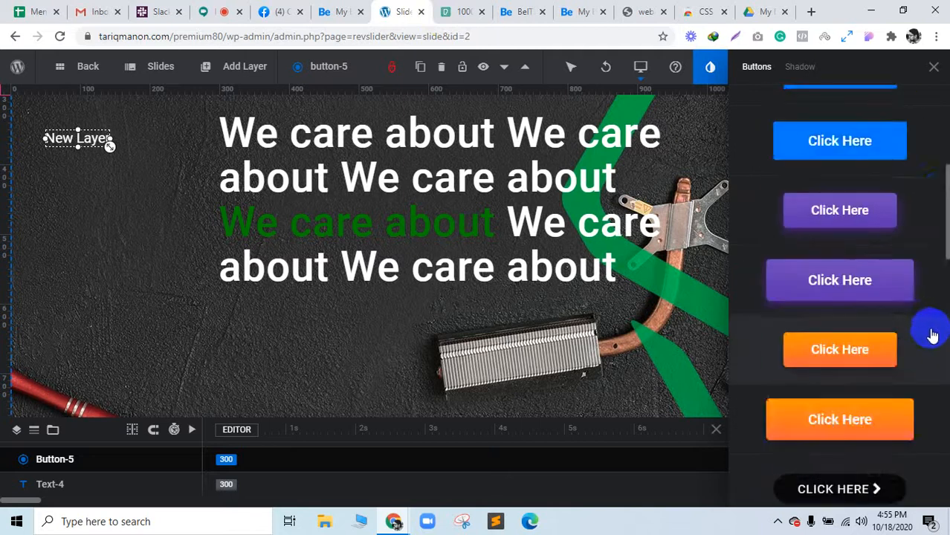
click(907, 223)
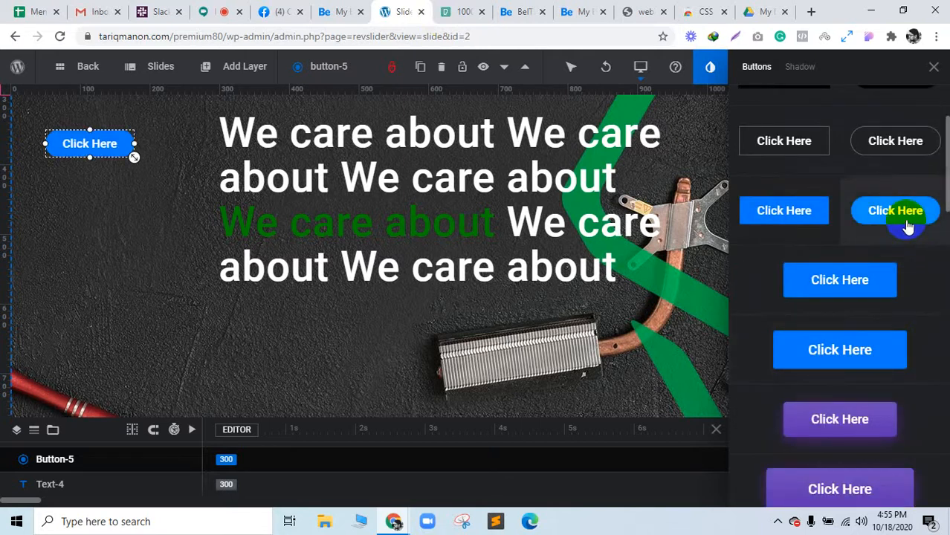
click(932, 68)
Set the button's text to 'Read More' and bring up its Style settings
click(778, 167)
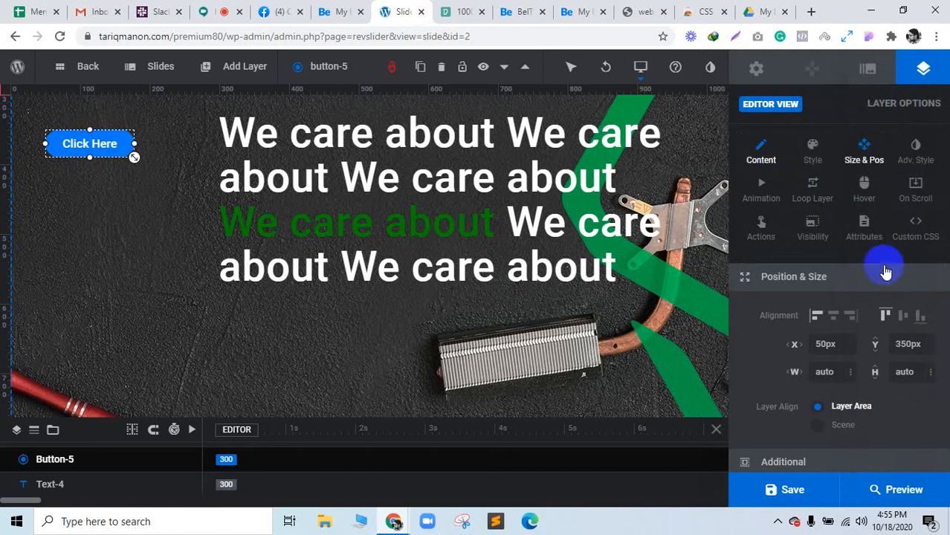
text(Read More)
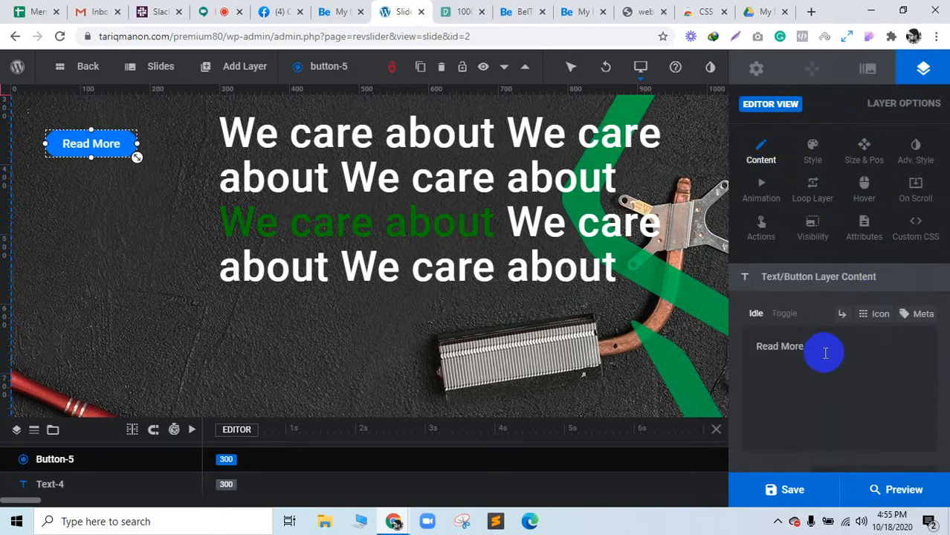
click(518, 9)
click(396, 9)
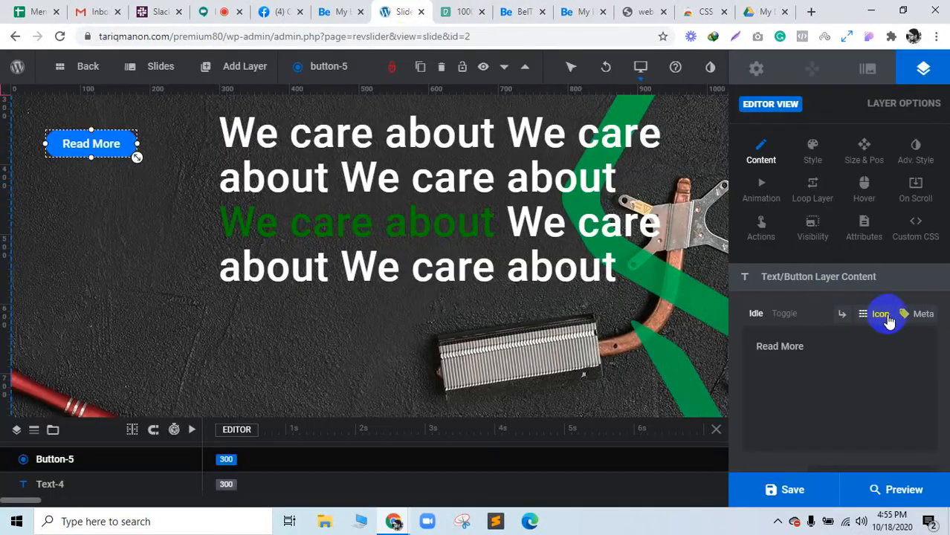
click(815, 159)
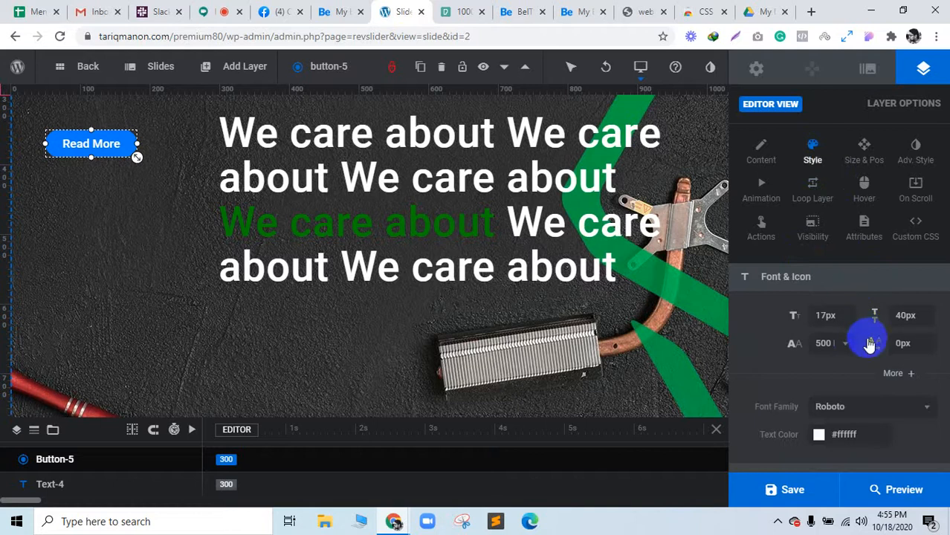
scroll(868, 343, down, 1)
scroll(870, 345, down, 1)
On the reference site, close DevTools and reset the CSS inspector to its overview
click(469, 11)
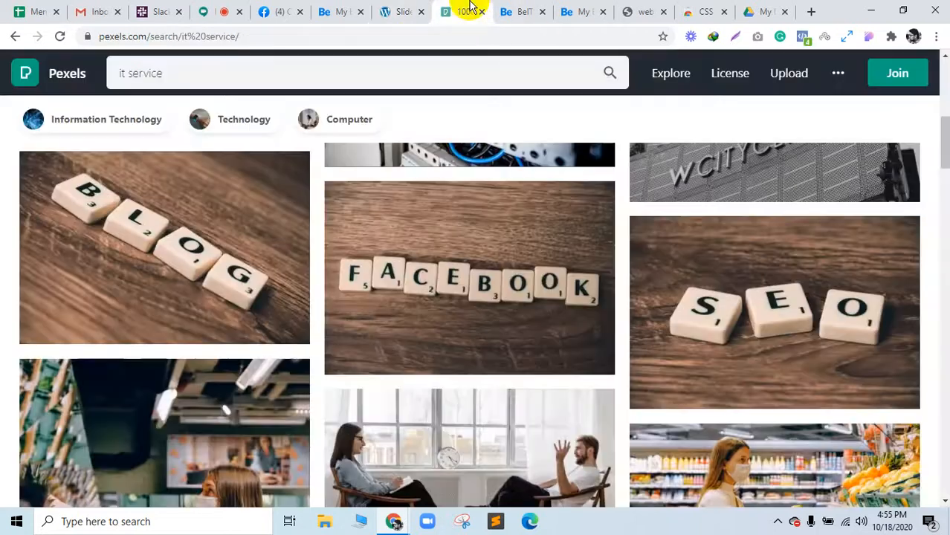
click(504, 9)
scroll(848, 212, down, 5)
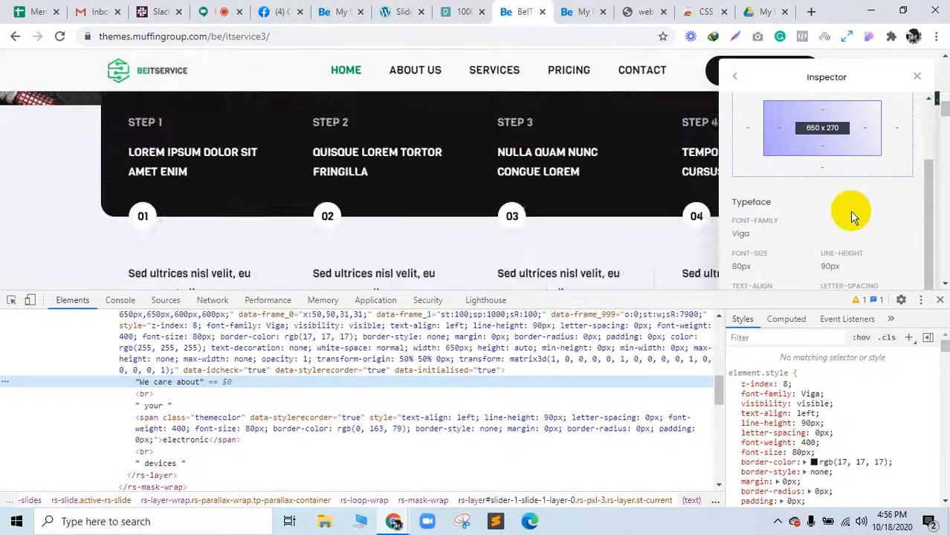
scroll(834, 207, up, 4)
click(939, 305)
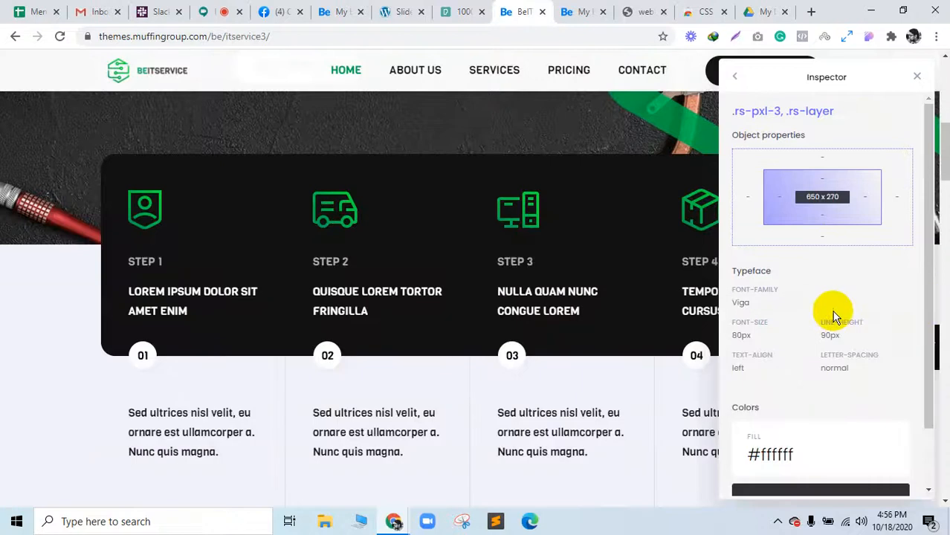
scroll(834, 314, down, 3)
scroll(401, 269, up, 5)
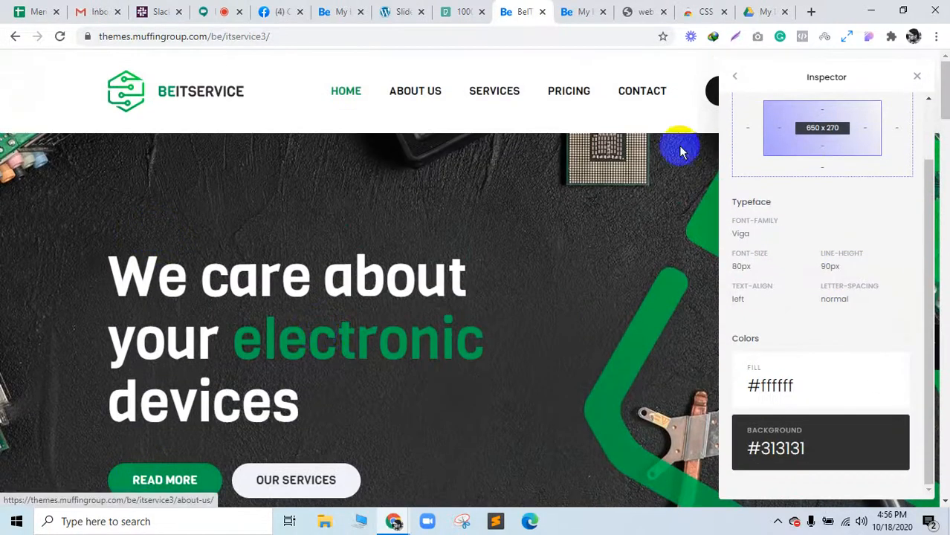
click(736, 76)
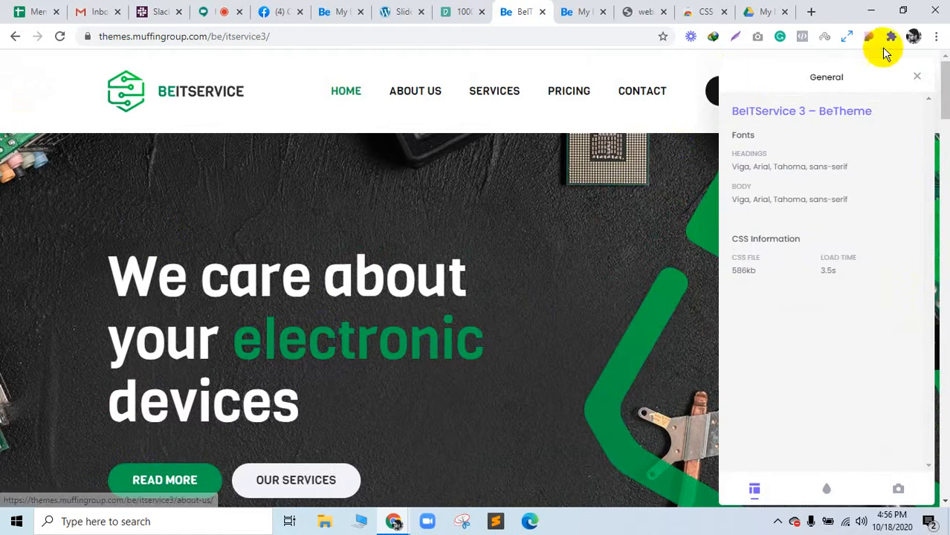
click(864, 37)
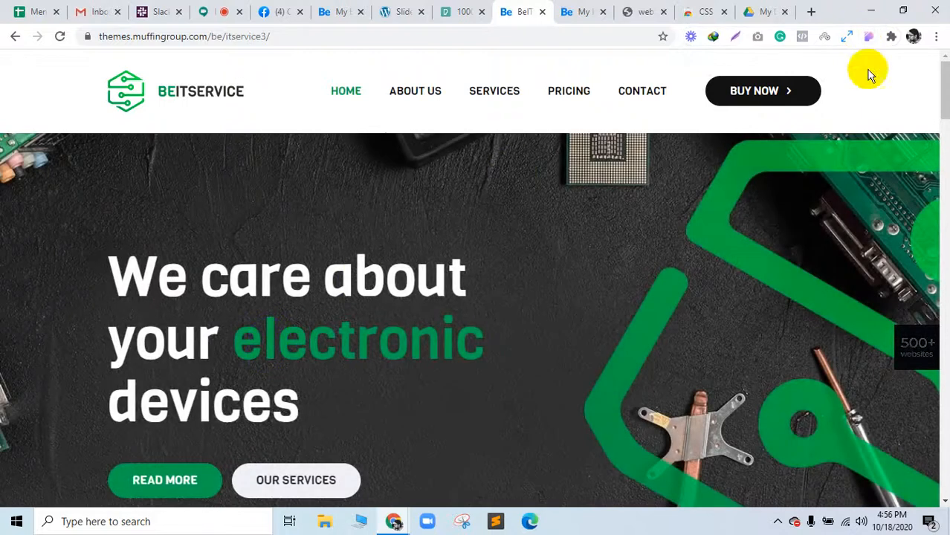
Inspect the reference READ MORE button and copy its #00a34f background colour
click(867, 39)
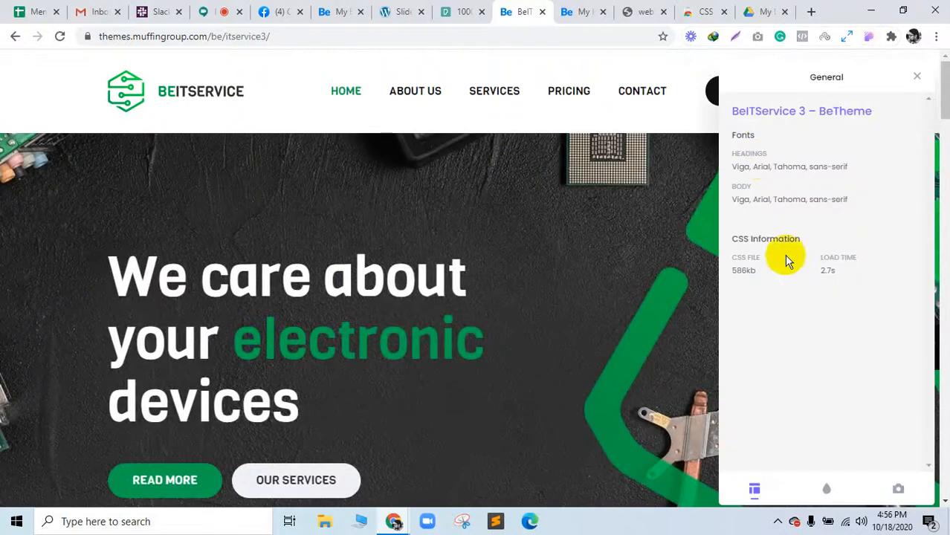
click(826, 488)
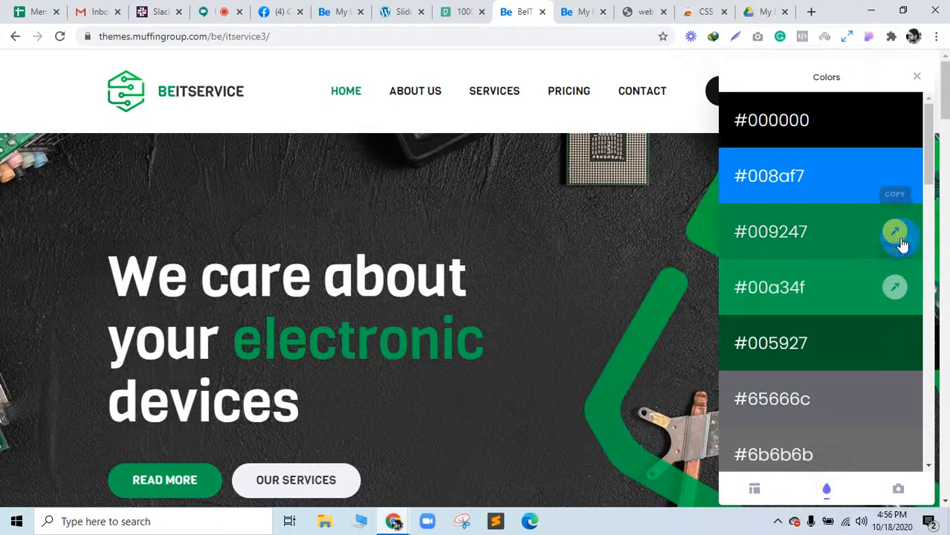
click(195, 492)
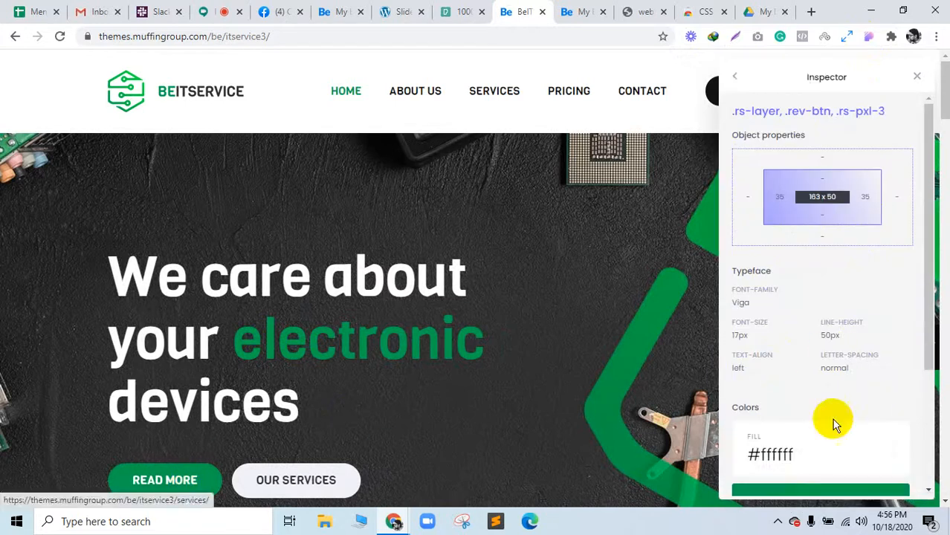
scroll(856, 403, down, 2)
click(842, 371)
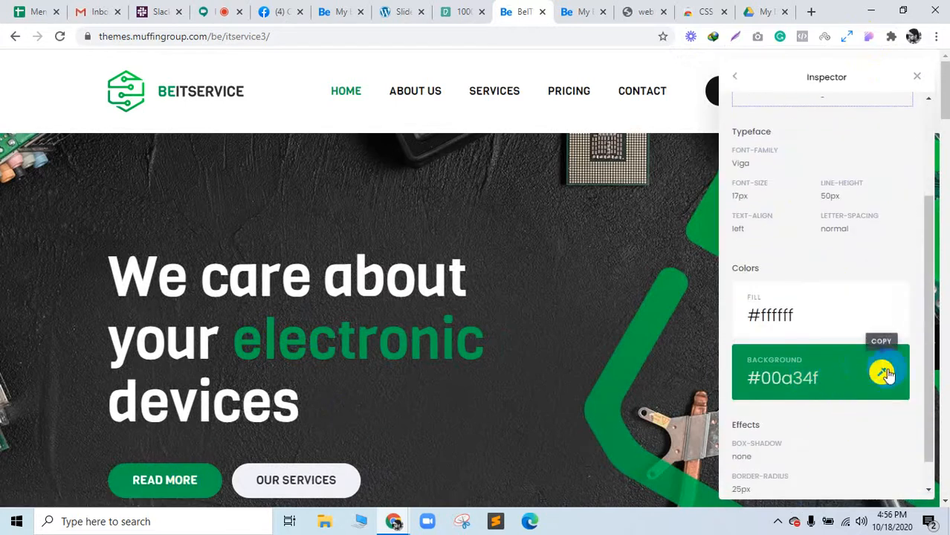
click(397, 12)
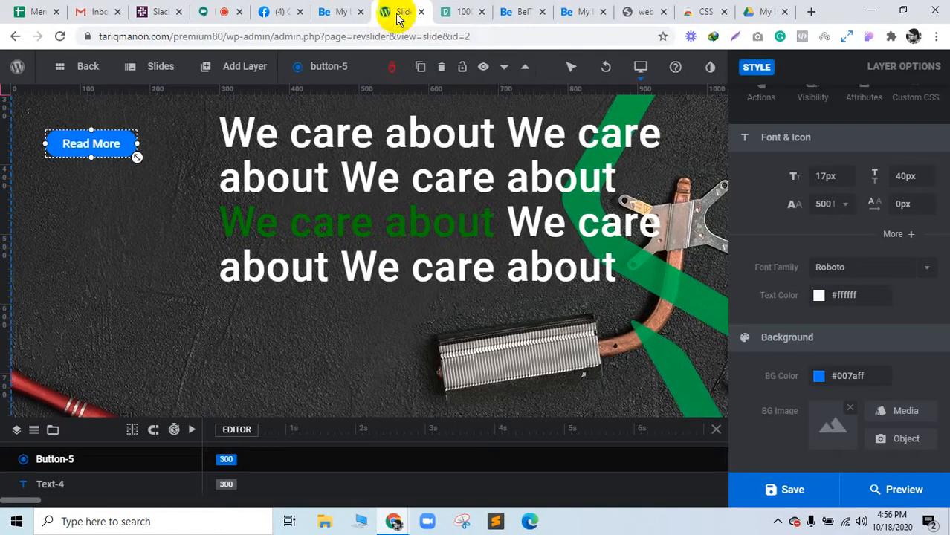
Change the Read More button's background from blue to green #00a34f
click(855, 377)
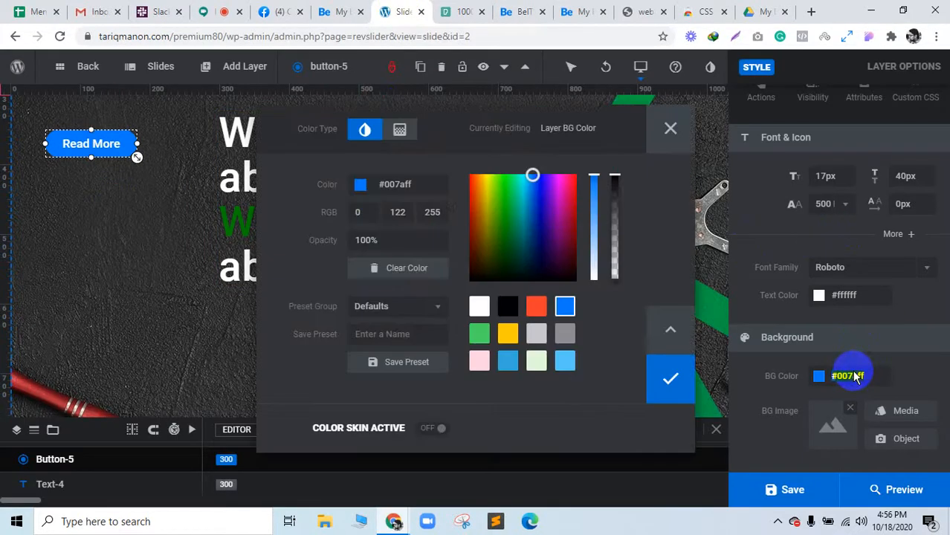
double_click(418, 185)
key(ctrl+v)
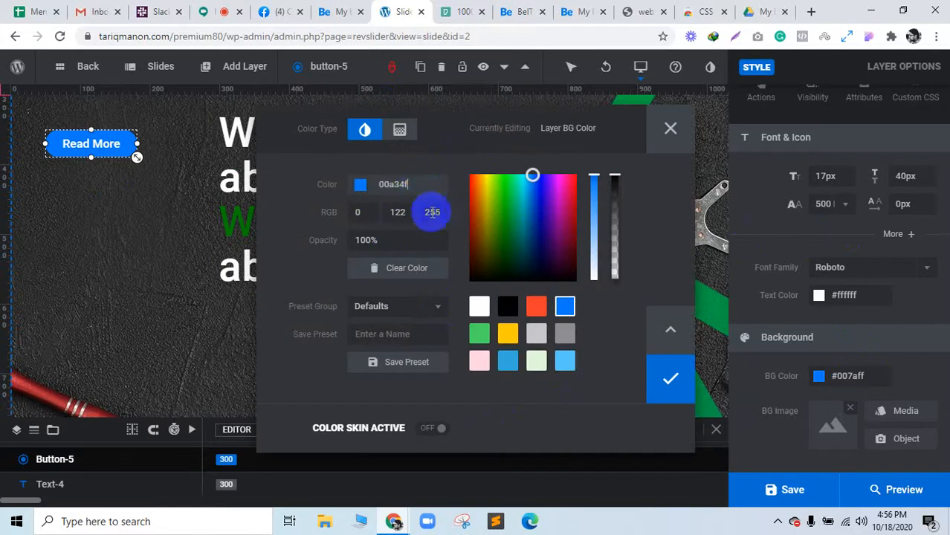
click(672, 386)
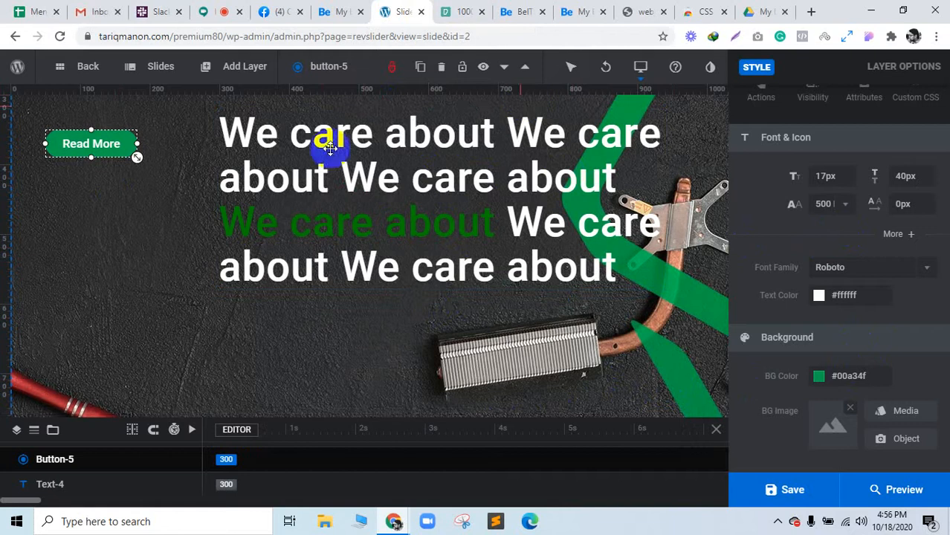
Move the Read More button lower on the slide, comparing with the reference button
click(538, 9)
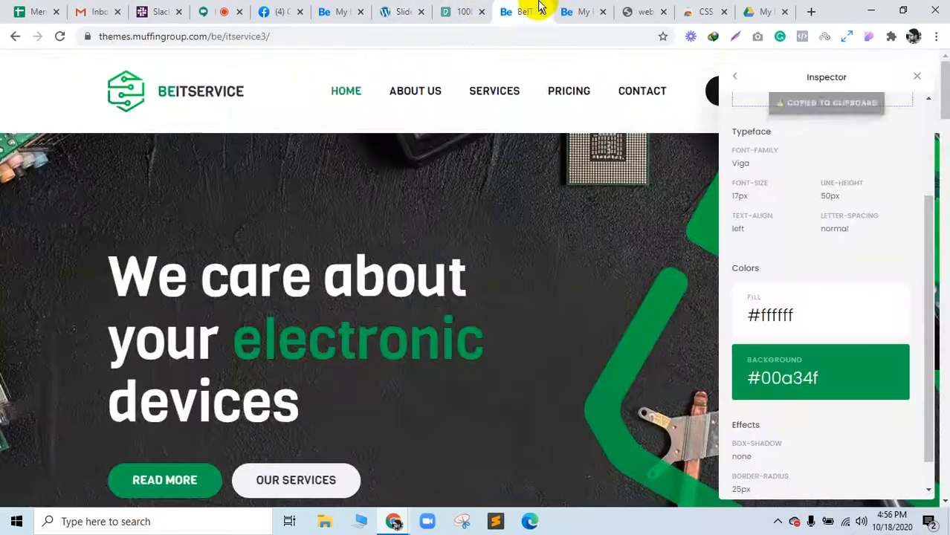
click(394, 10)
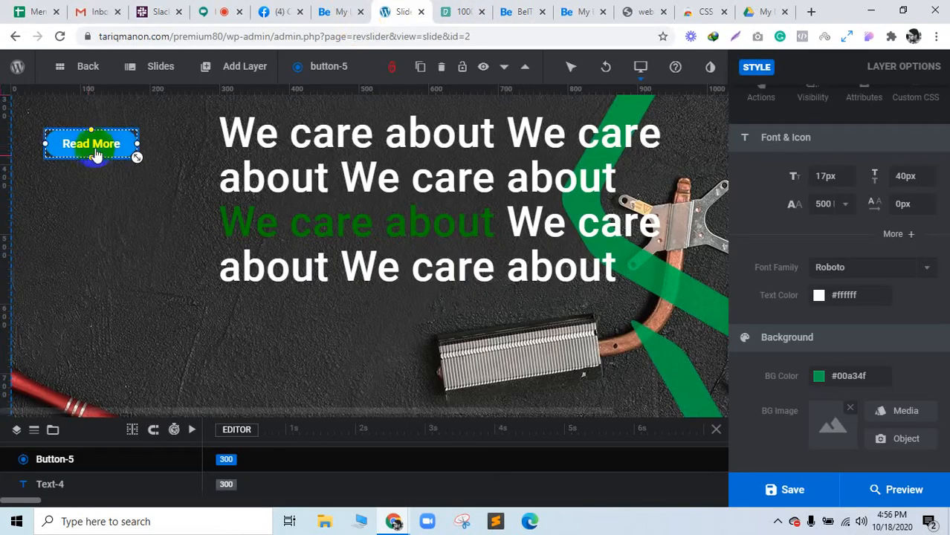
drag(101, 151, 107, 213)
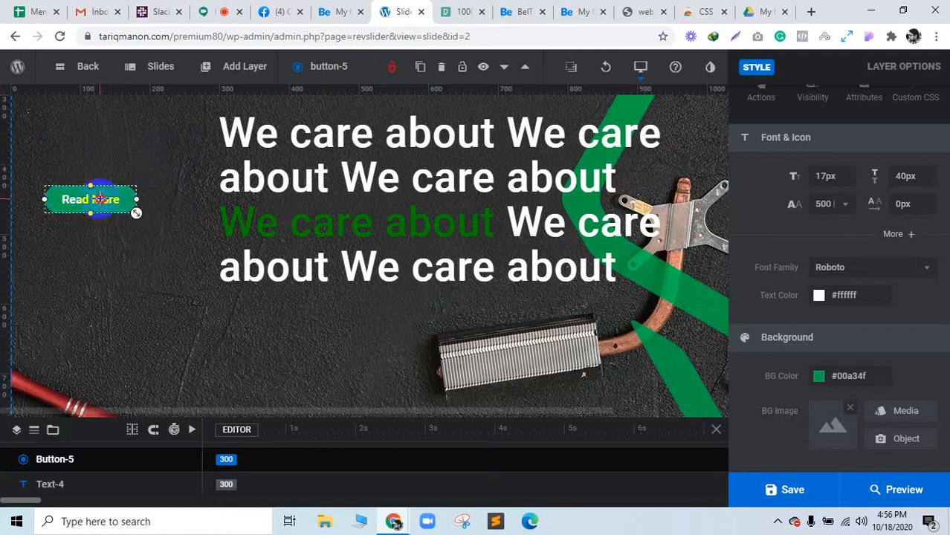
click(103, 203)
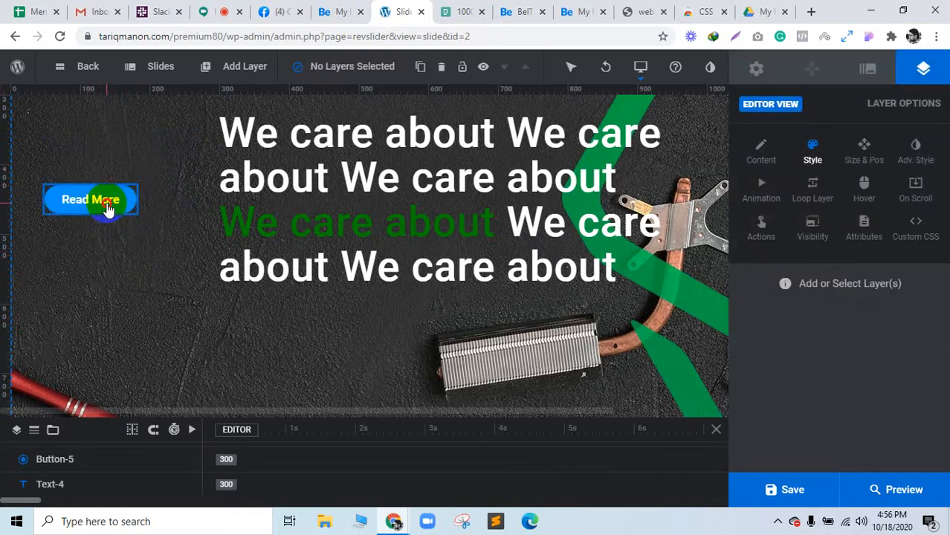
click(108, 208)
drag(117, 180, 125, 217)
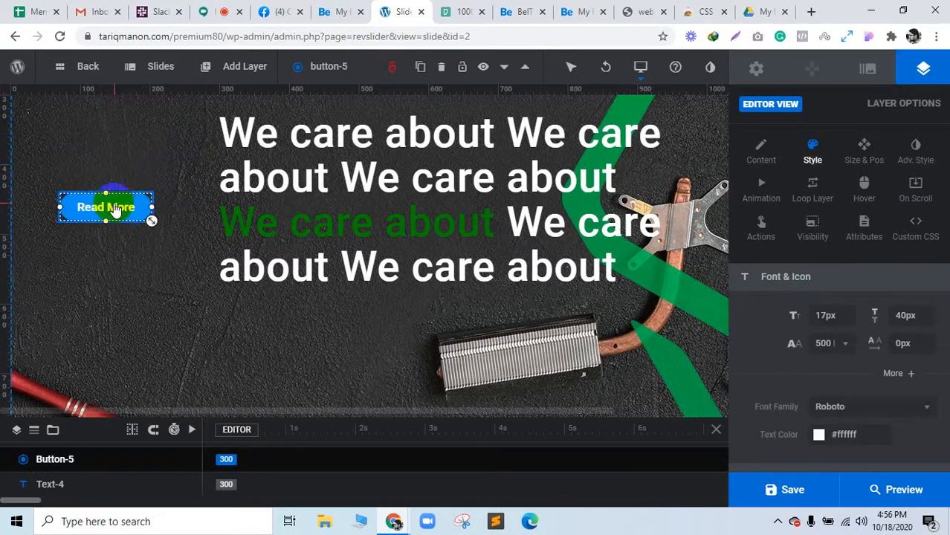
click(139, 262)
click(110, 214)
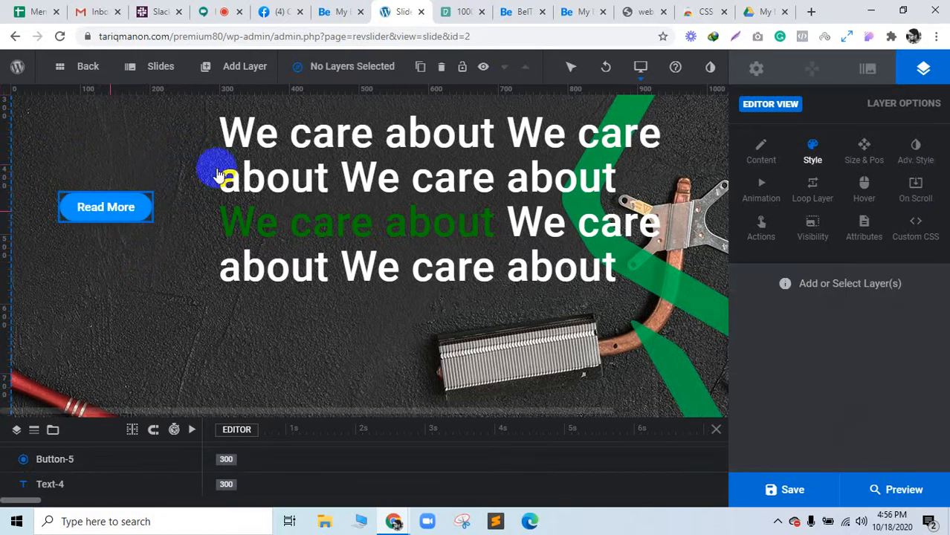
Copy the reference button's #00a34f background colour again for reuse
click(524, 10)
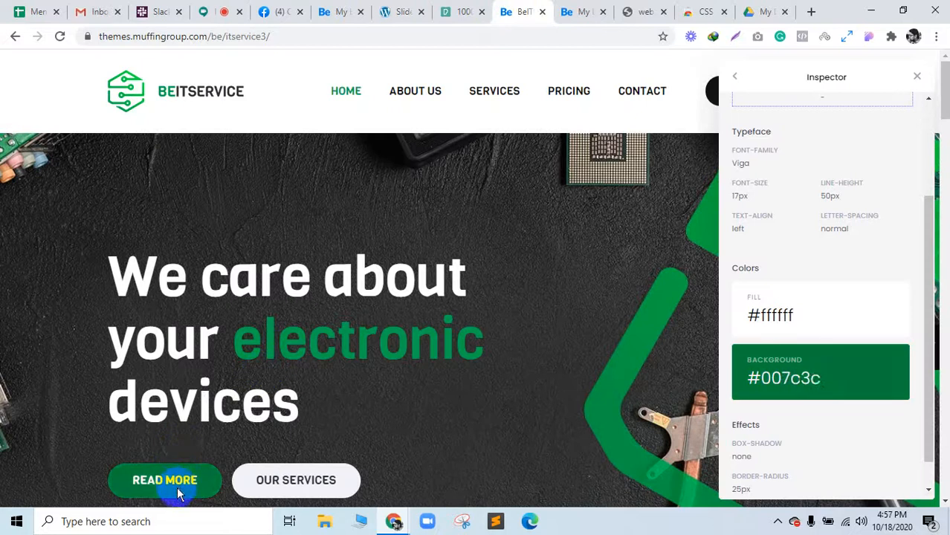
mouse_move(858, 375)
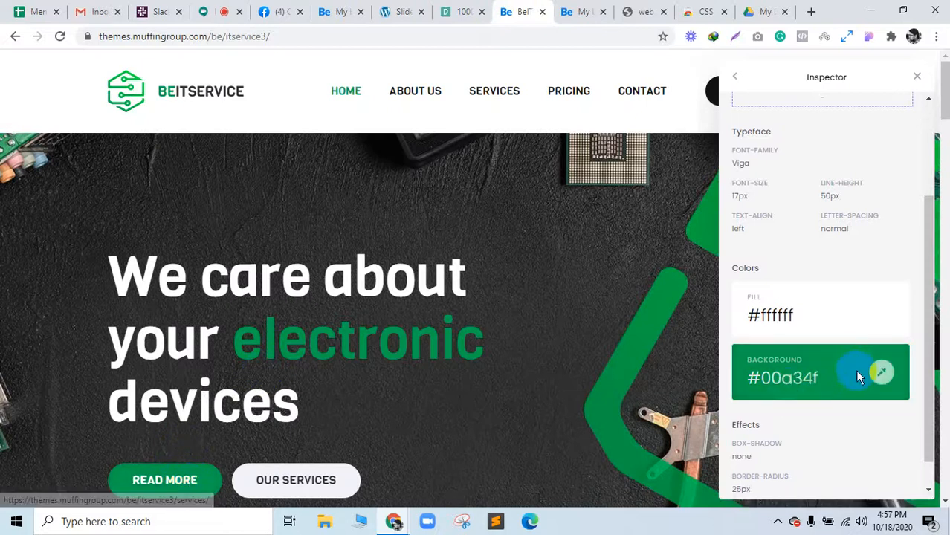
scroll(858, 390, down, 1)
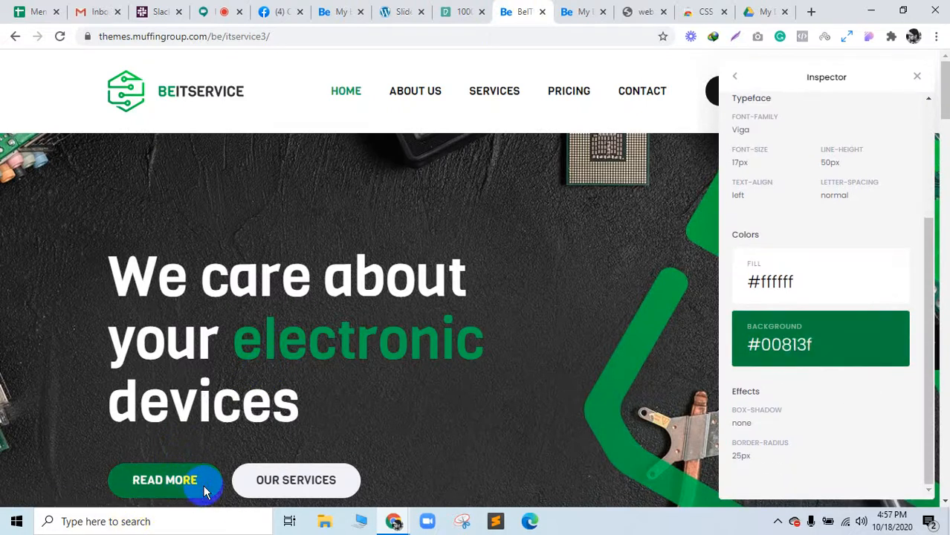
click(880, 339)
click(332, 10)
click(399, 10)
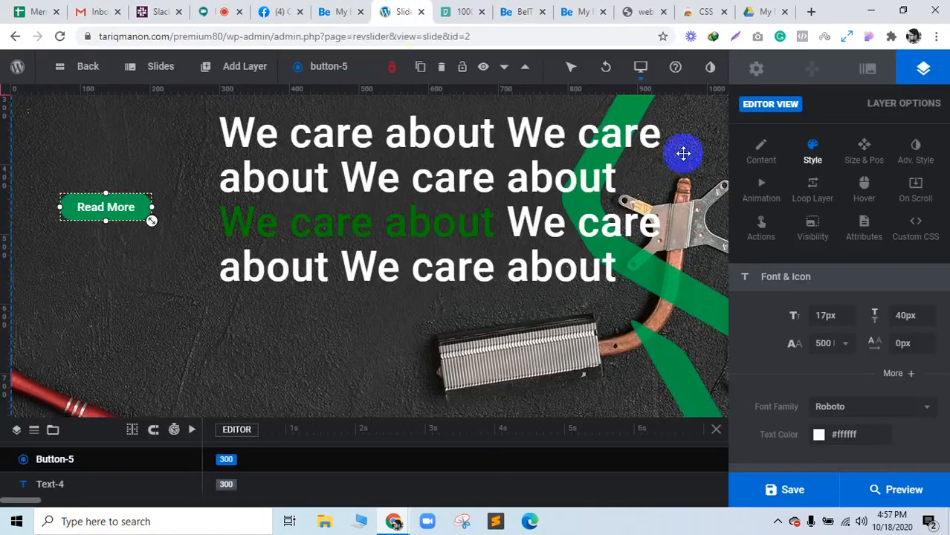
Set Read More's hover background to green, then lighten it to #1da35e
click(859, 198)
scroll(880, 371, down, 7)
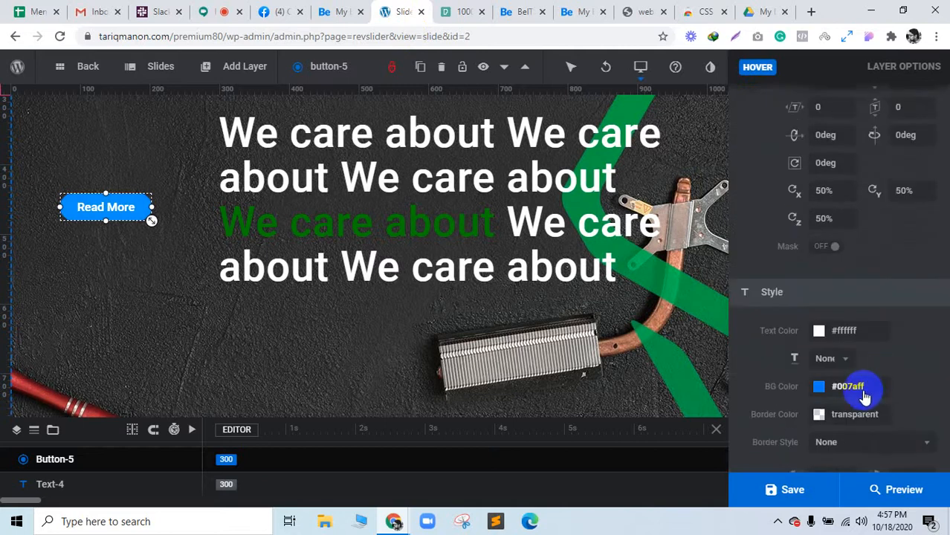
click(863, 393)
click(400, 187)
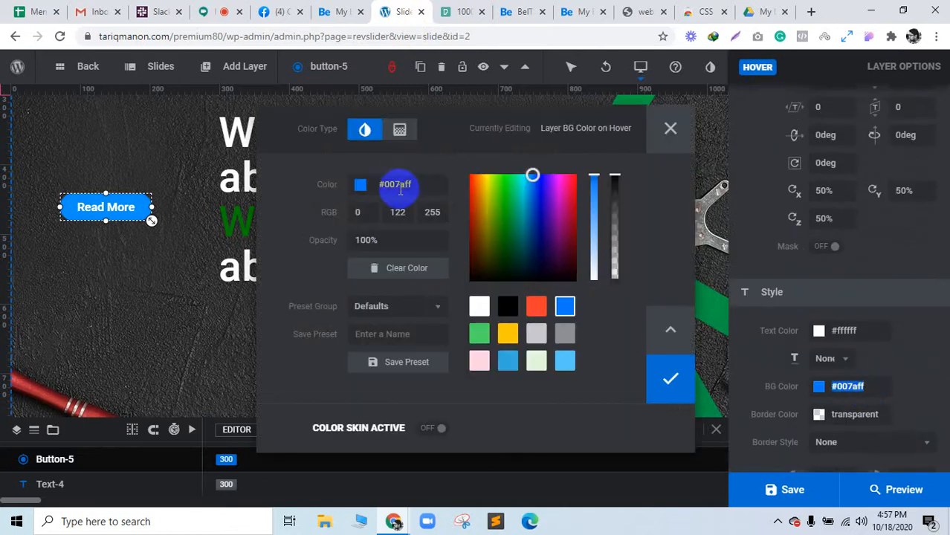
key(ctrl+v)
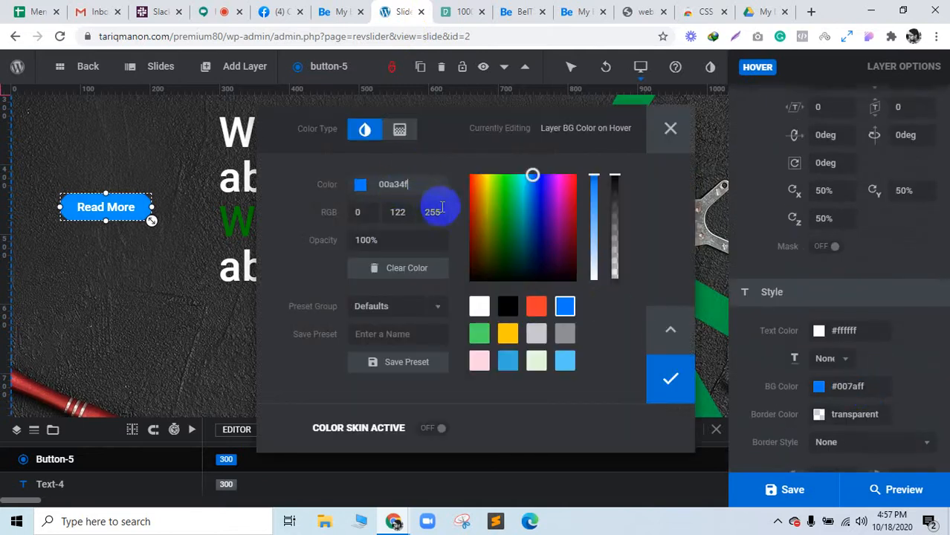
click(673, 383)
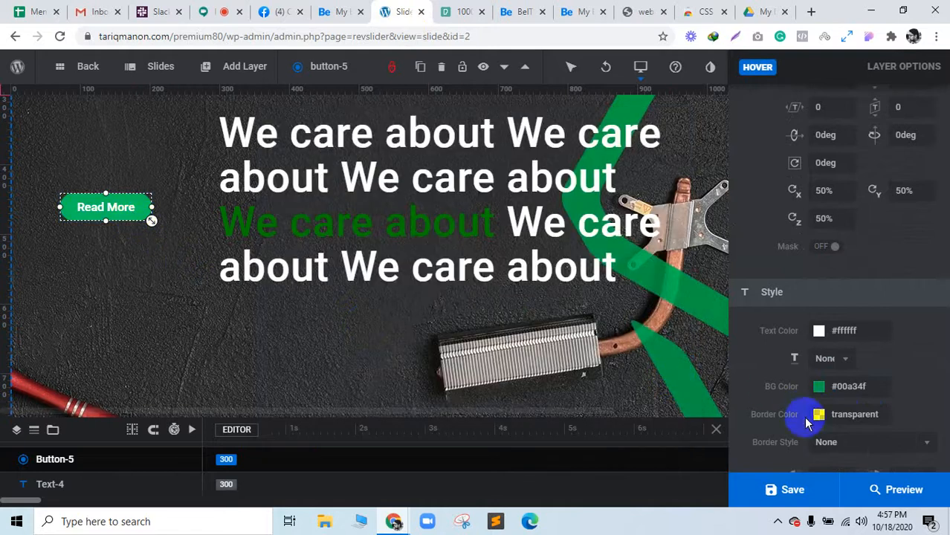
click(819, 388)
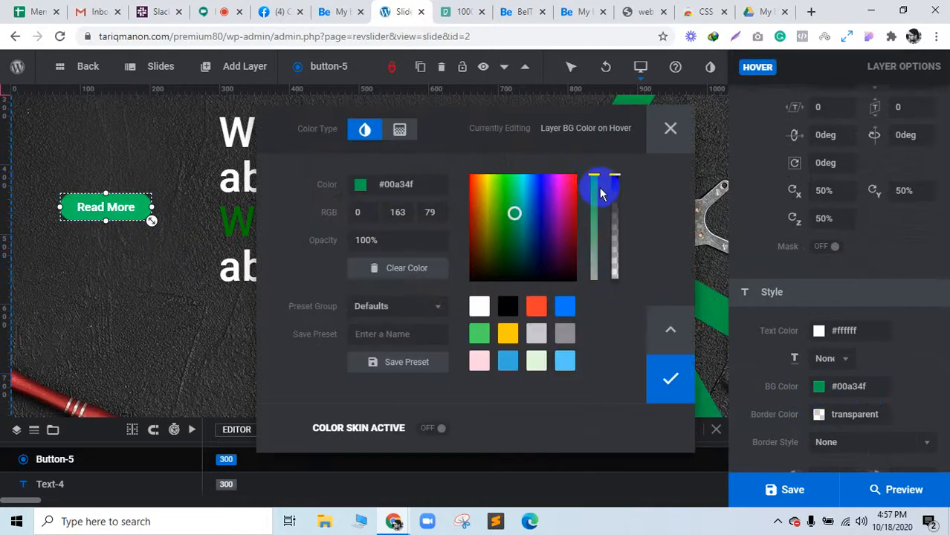
drag(594, 174, 594, 191)
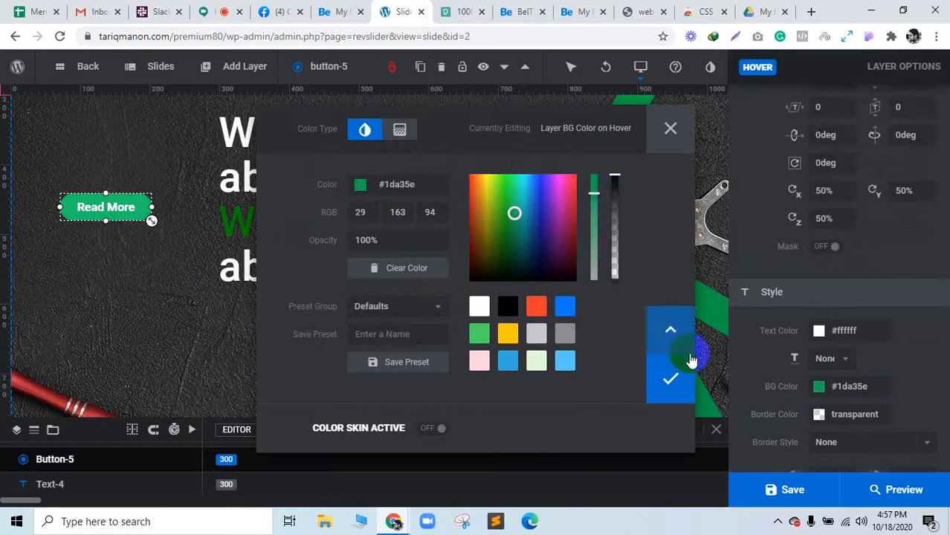
click(671, 379)
scroll(811, 252, up, 5)
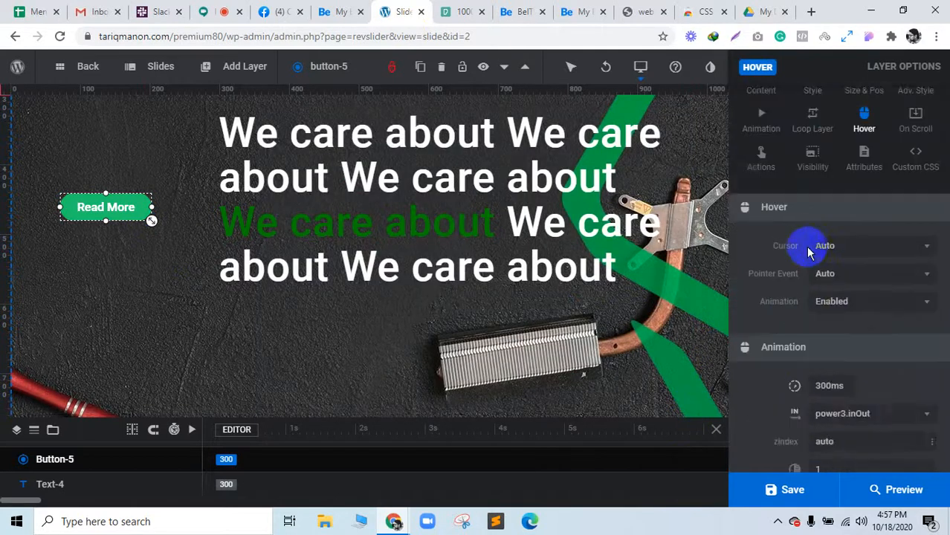
Move Read More below the headline and try horizontal and vertical centre alignment
click(766, 152)
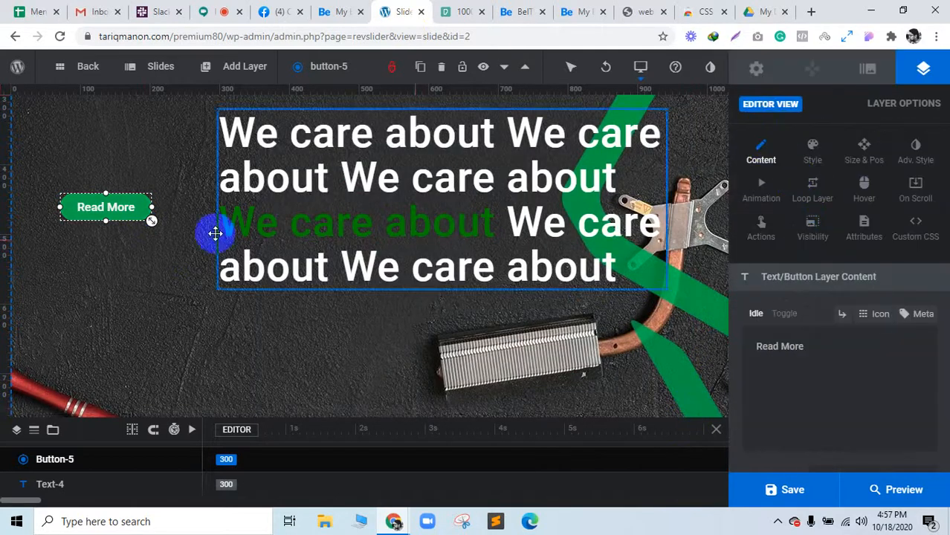
click(121, 209)
drag(122, 209, 393, 345)
click(853, 152)
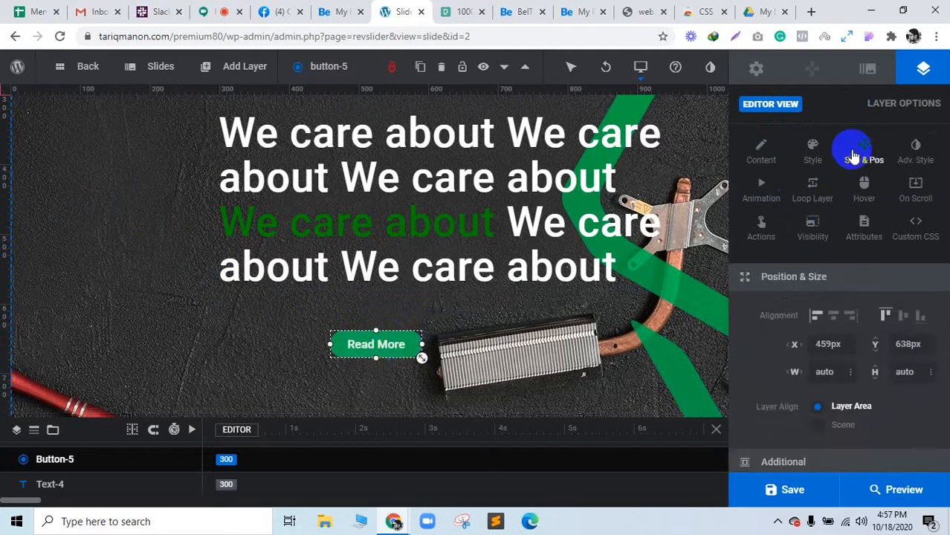
click(834, 316)
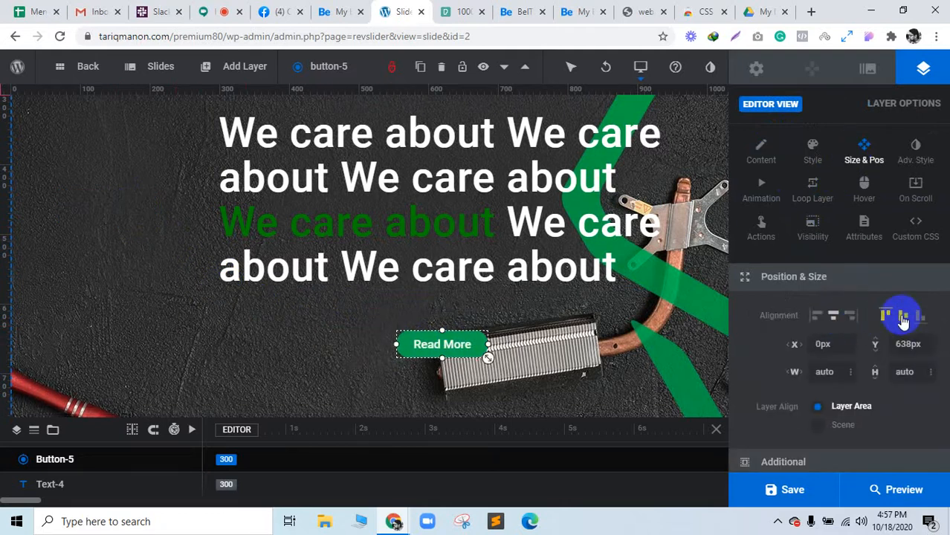
click(903, 316)
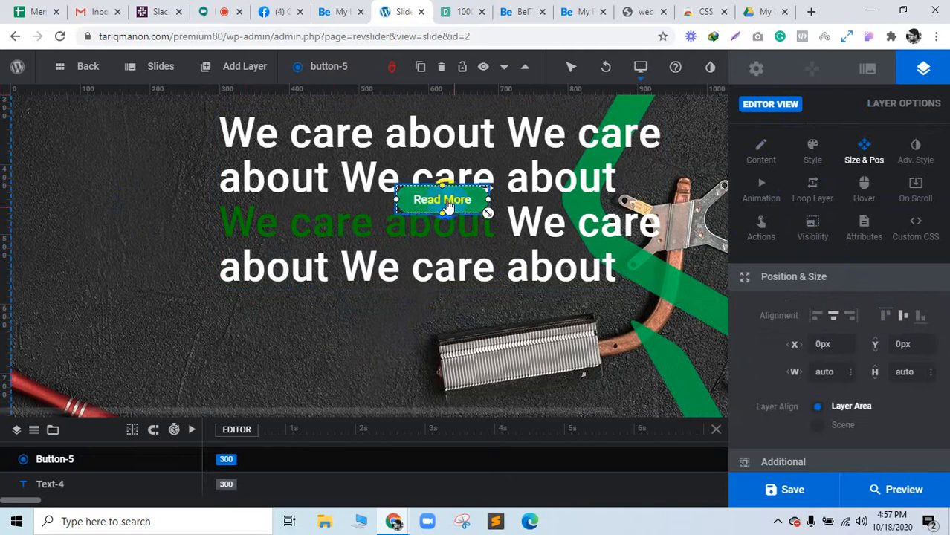
Place Read More under the headline's middle at X 433px, Y 197px
drag(445, 209, 439, 347)
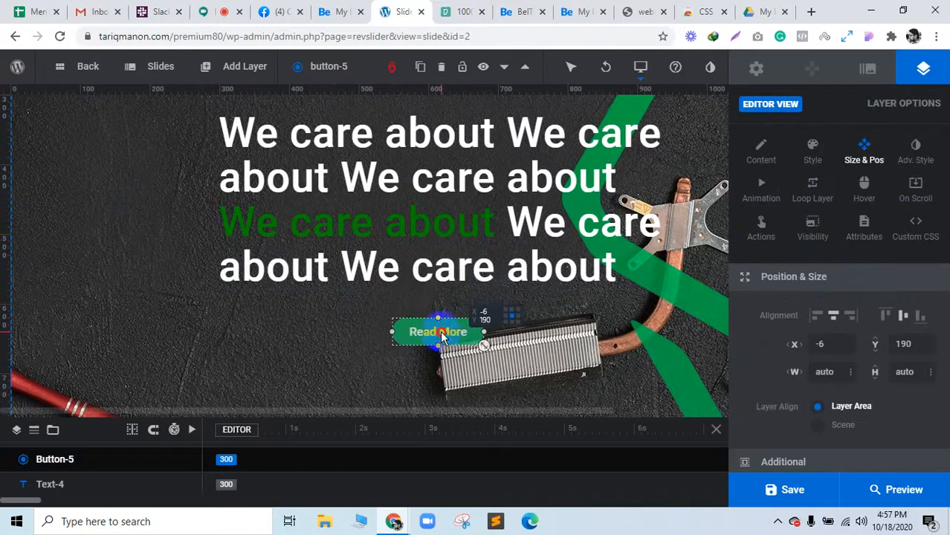
click(816, 316)
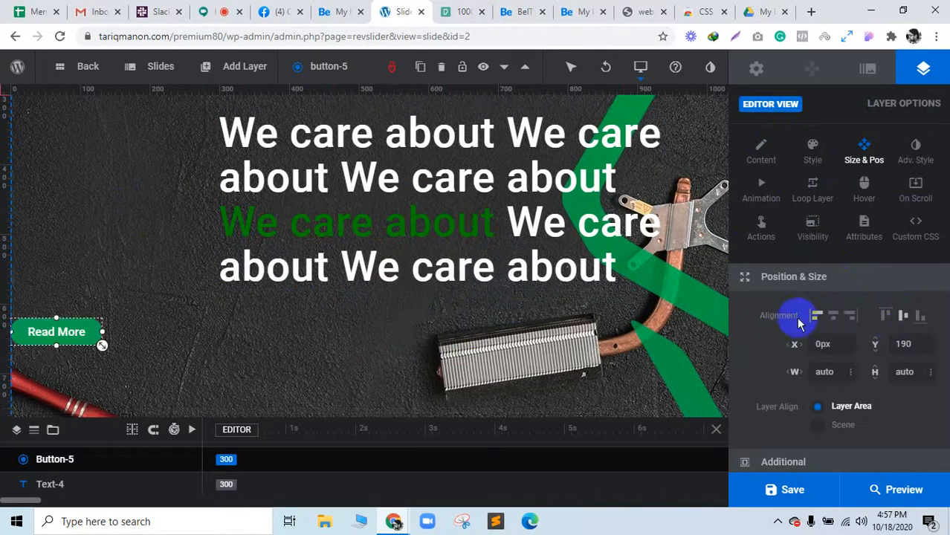
drag(285, 338, 365, 339)
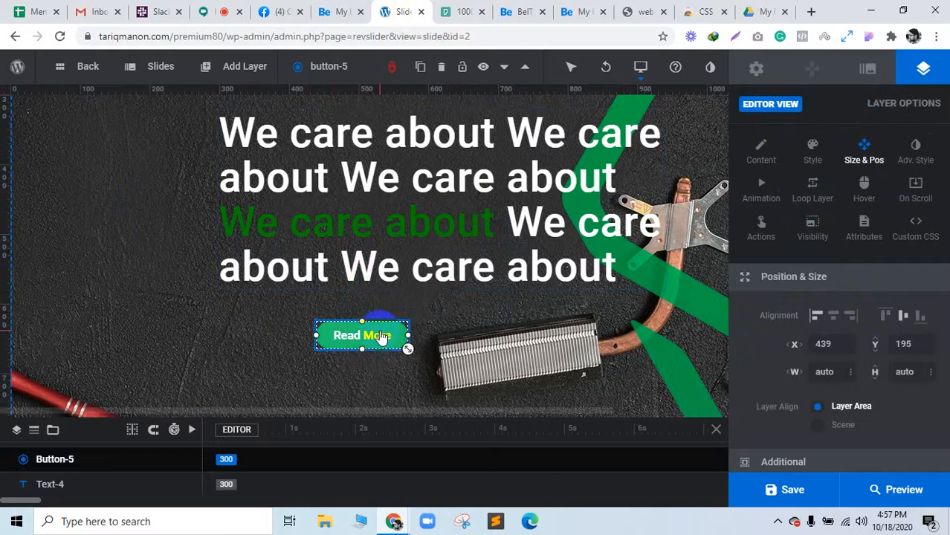
drag(392, 338, 518, 367)
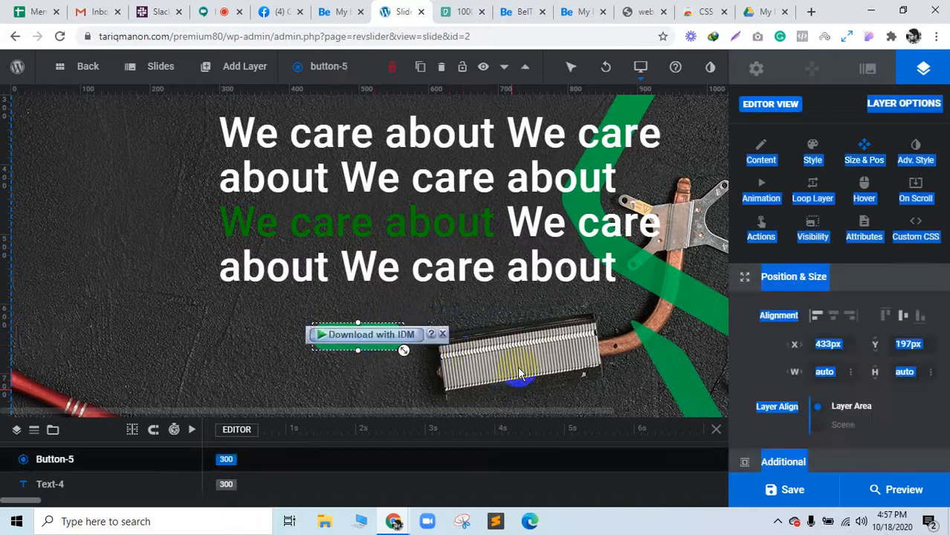
click(518, 373)
click(386, 339)
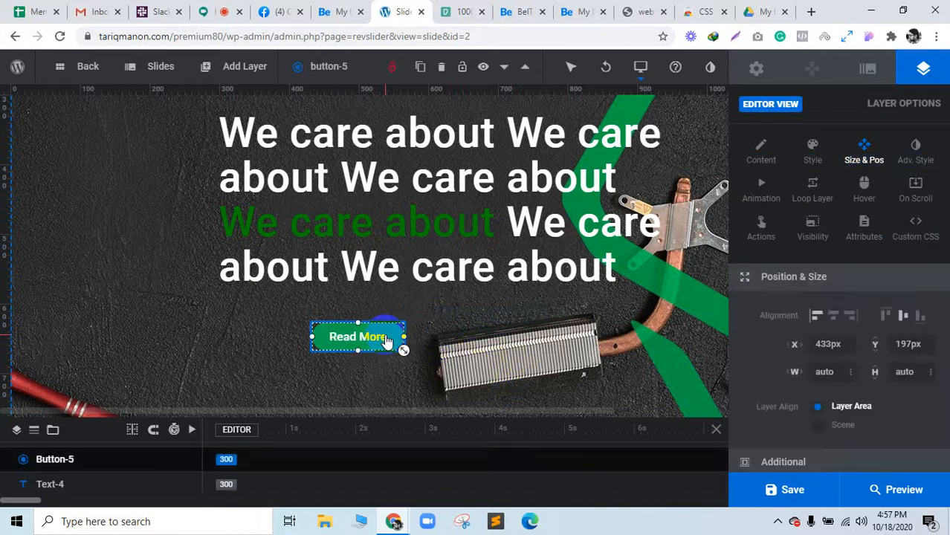
Duplicate Read More, move the copy to its right, and relabel it 'Contact Us'
right_click(387, 339)
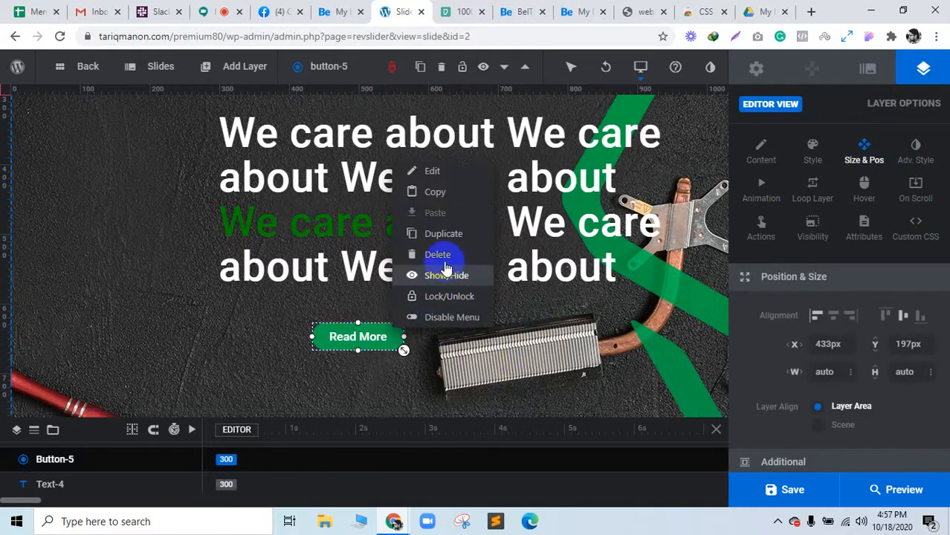
click(444, 235)
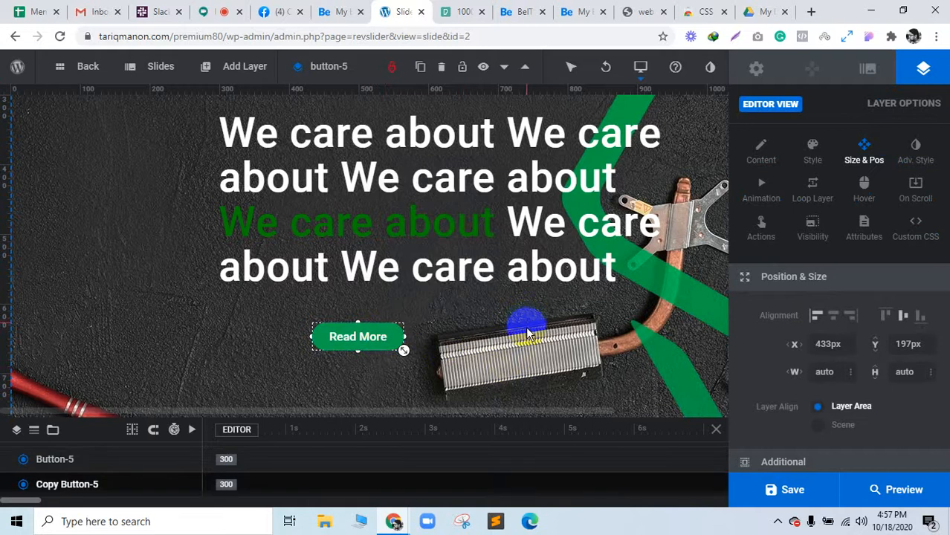
scroll(455, 343, down, 1)
drag(387, 277, 490, 277)
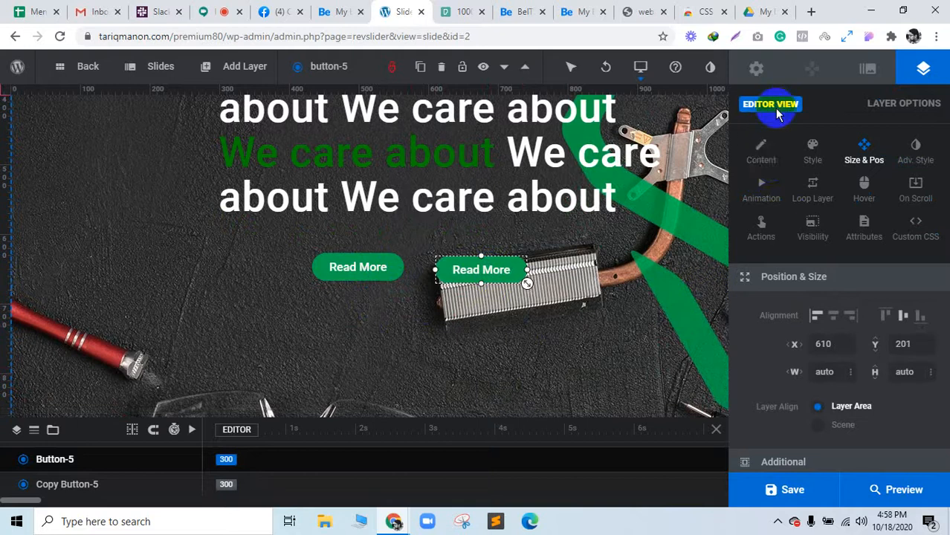
click(761, 151)
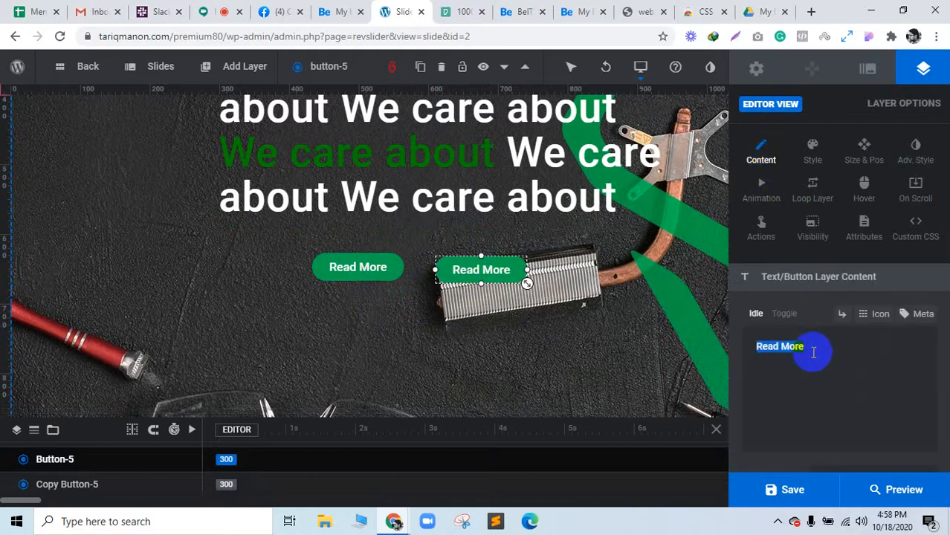
text(Contact Us)
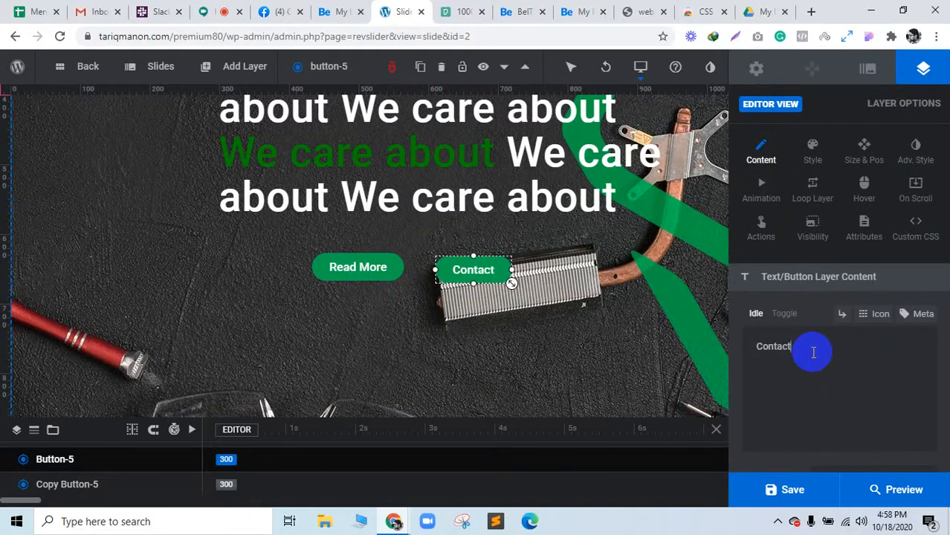
Give the Contact Us button a white background and green #4cd964 text
click(815, 166)
scroll(863, 329, down, 2)
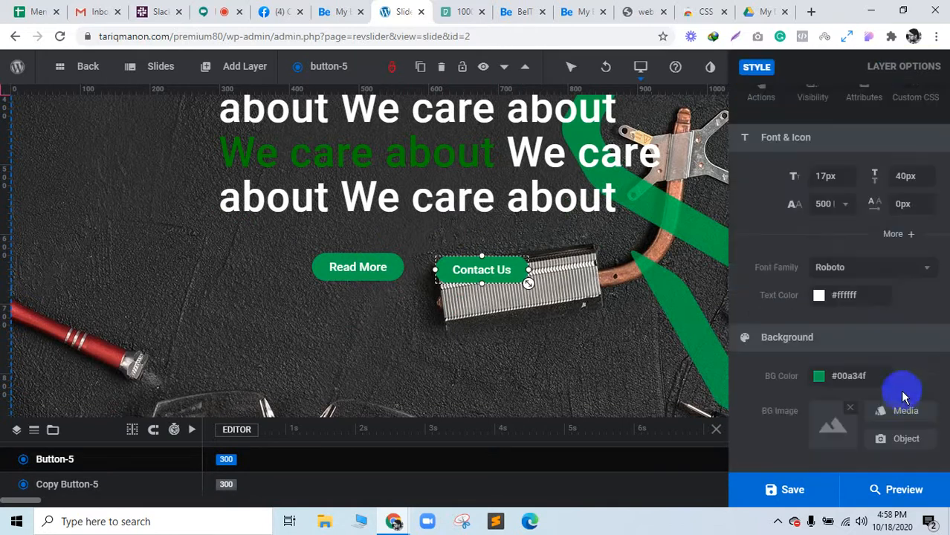
click(823, 378)
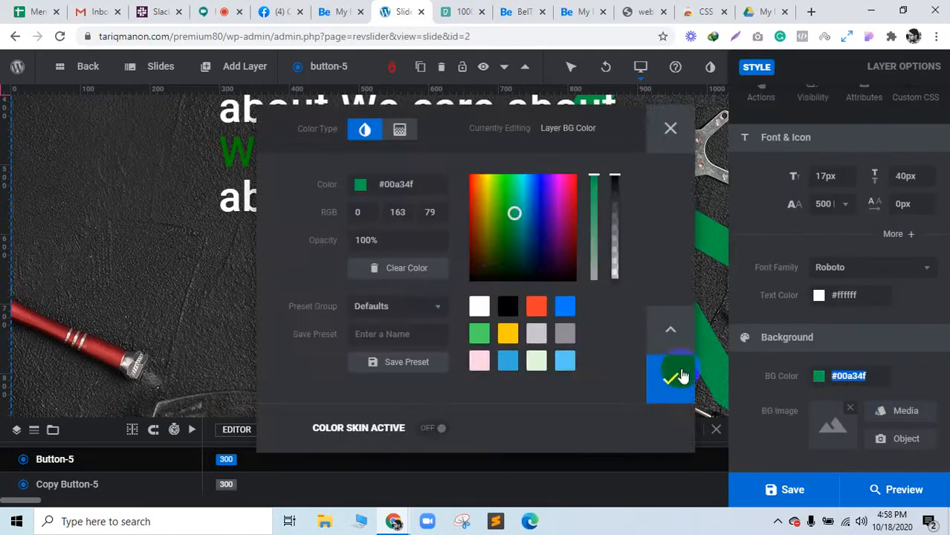
click(477, 305)
click(825, 296)
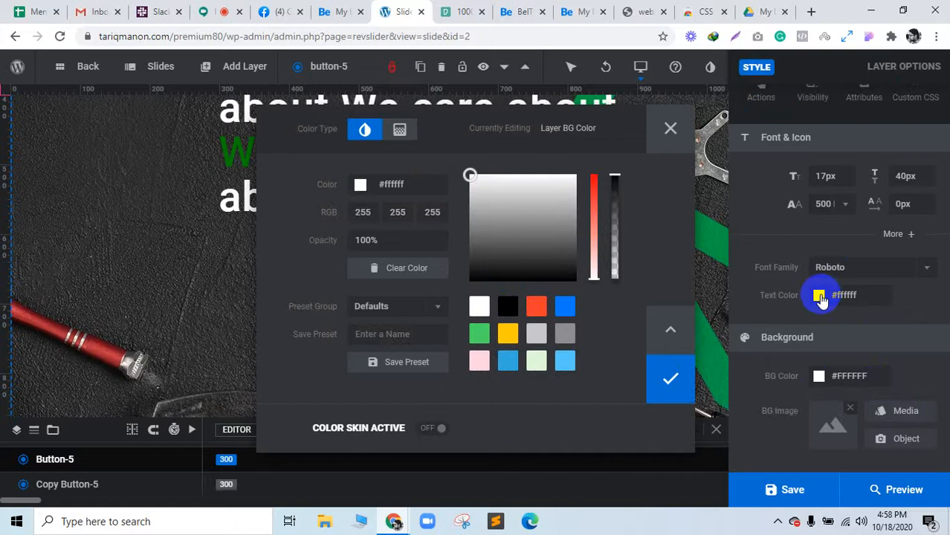
click(819, 297)
click(480, 334)
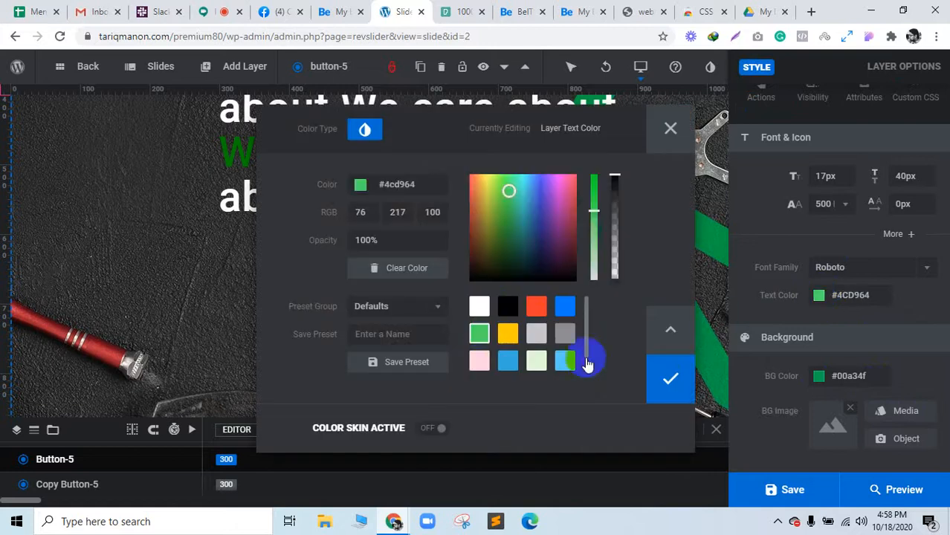
click(671, 379)
click(593, 343)
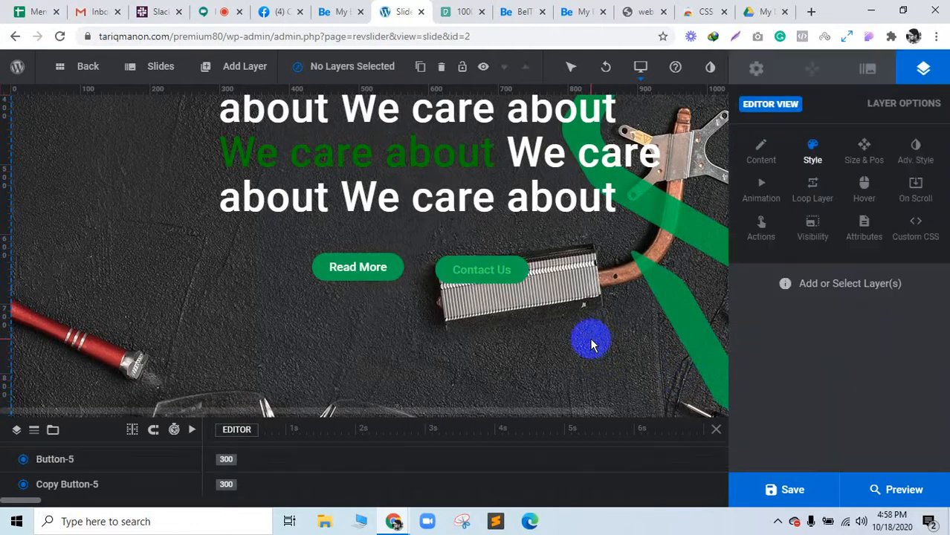
Reapply and confirm the white #ffffff background on Contact Us
click(509, 285)
click(576, 318)
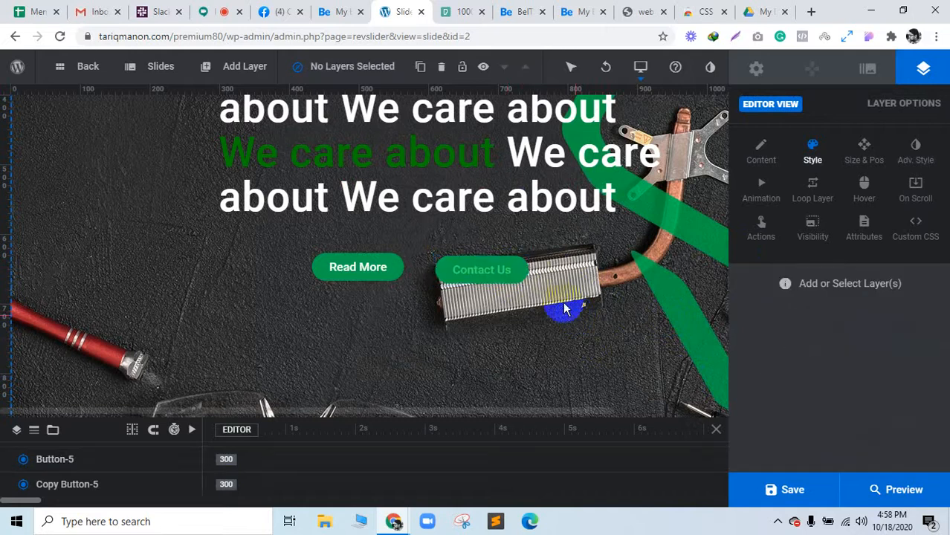
click(518, 265)
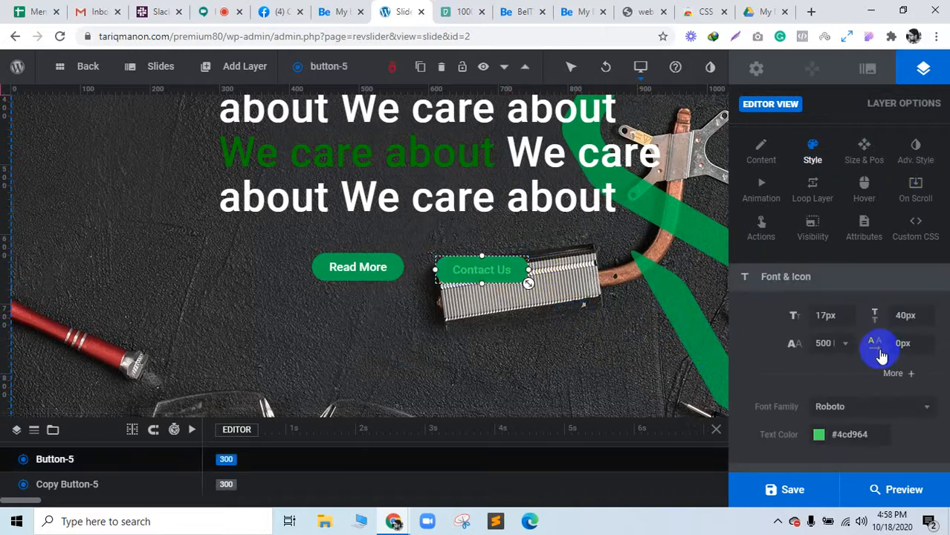
scroll(885, 394, down, 2)
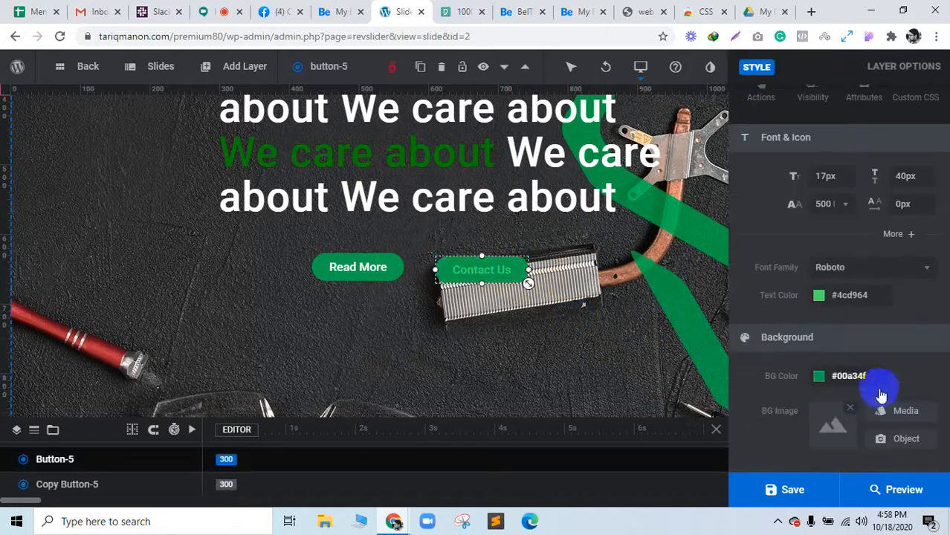
click(819, 376)
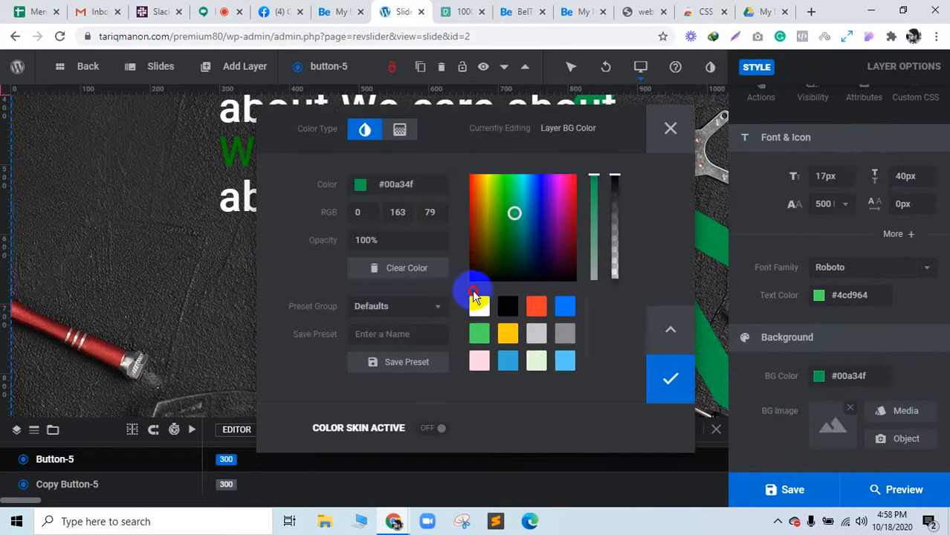
click(481, 306)
click(669, 376)
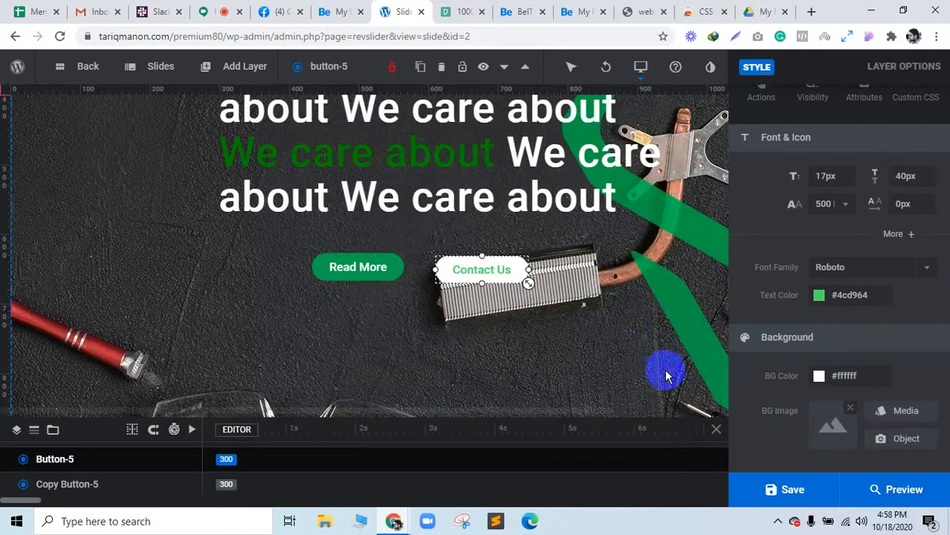
click(658, 345)
scroll(647, 284, up, 1)
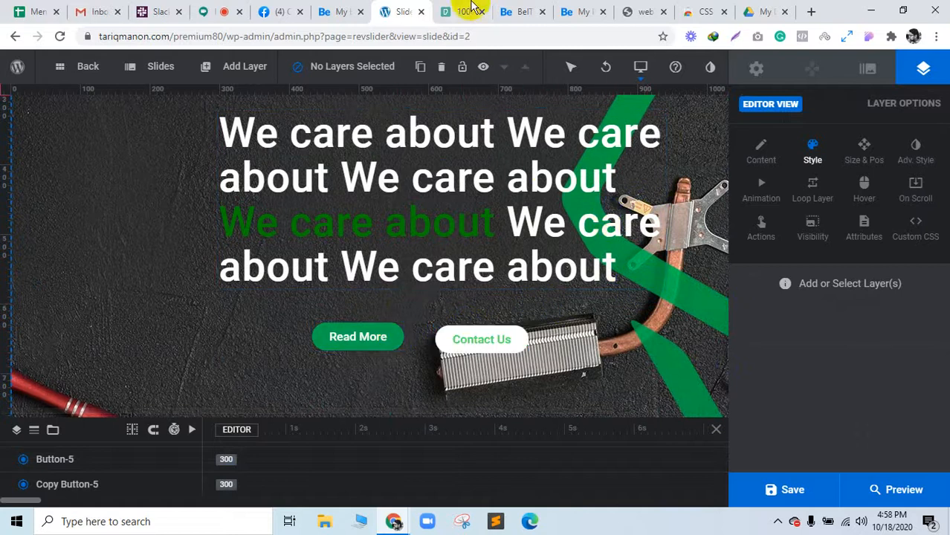
click(877, 500)
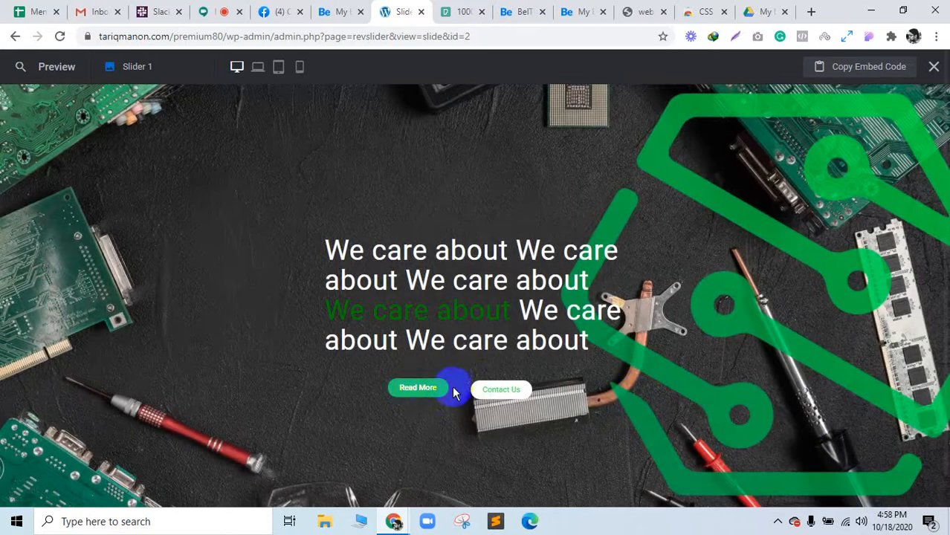
click(933, 67)
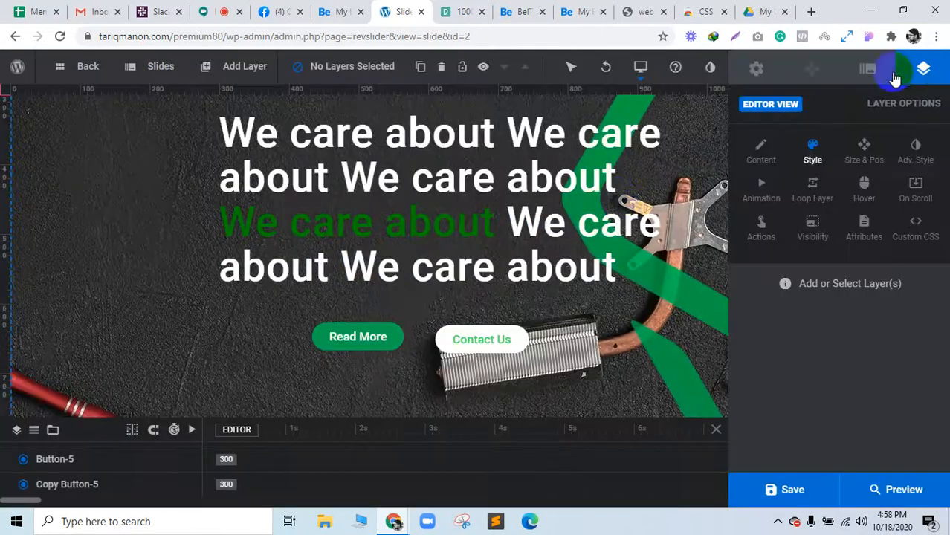
Give the Read More button a 29px top-left border radius
click(352, 351)
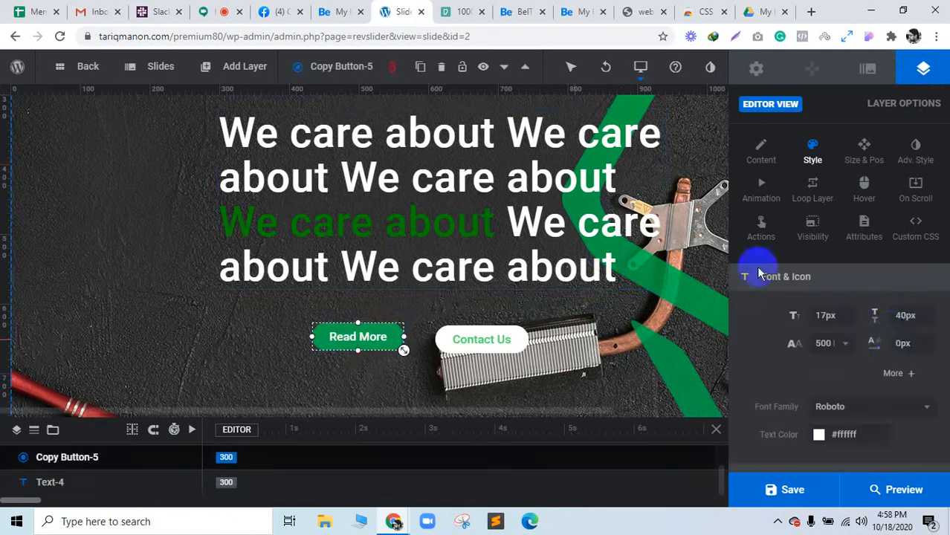
scroll(840, 339, down, 1)
scroll(840, 345, down, 6)
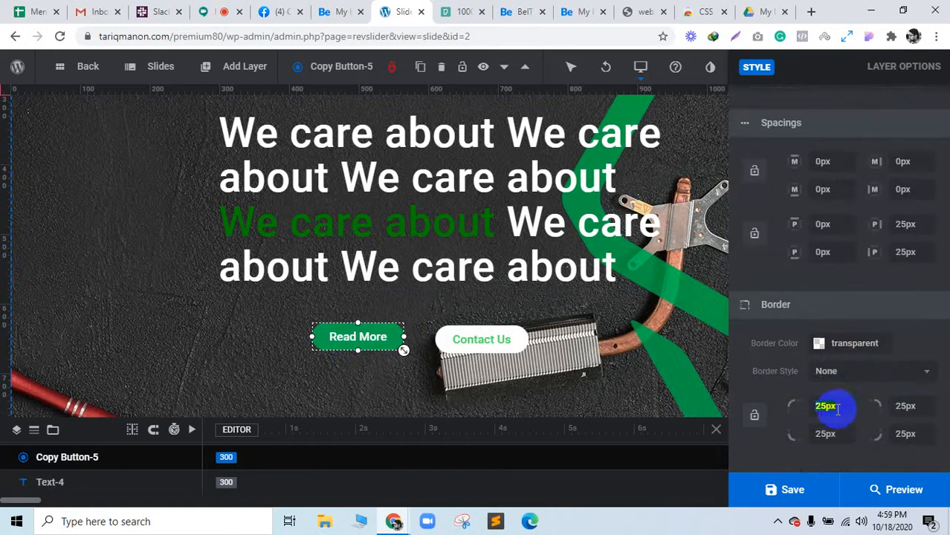
text(29)
key(Tab)
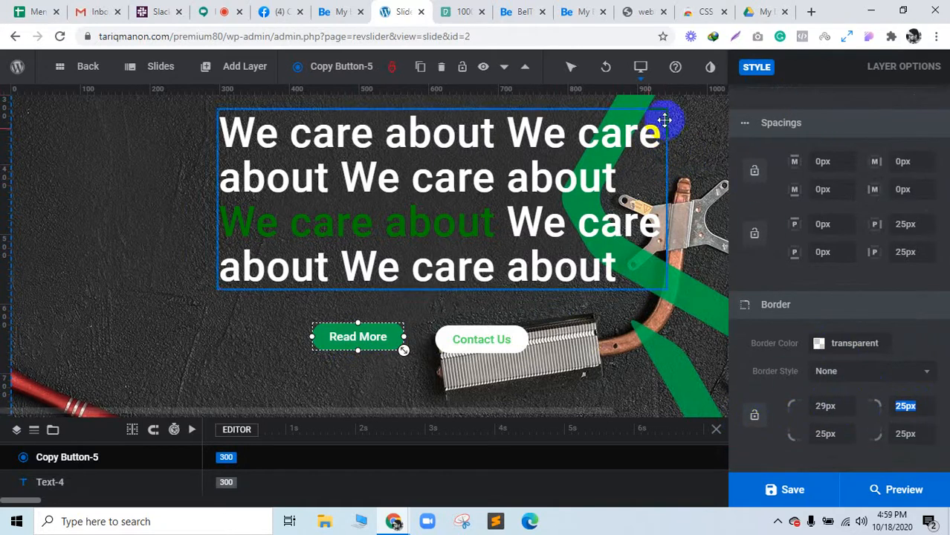
click(696, 106)
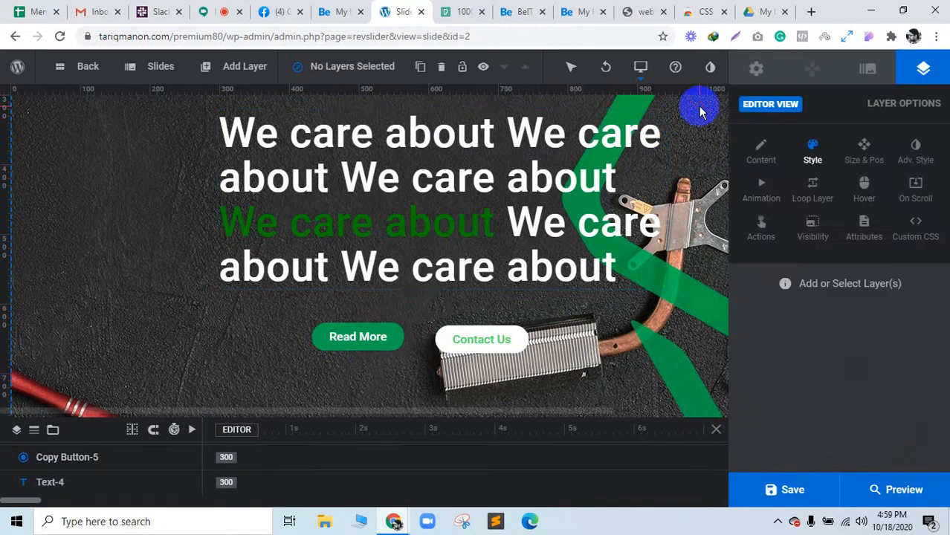
click(391, 337)
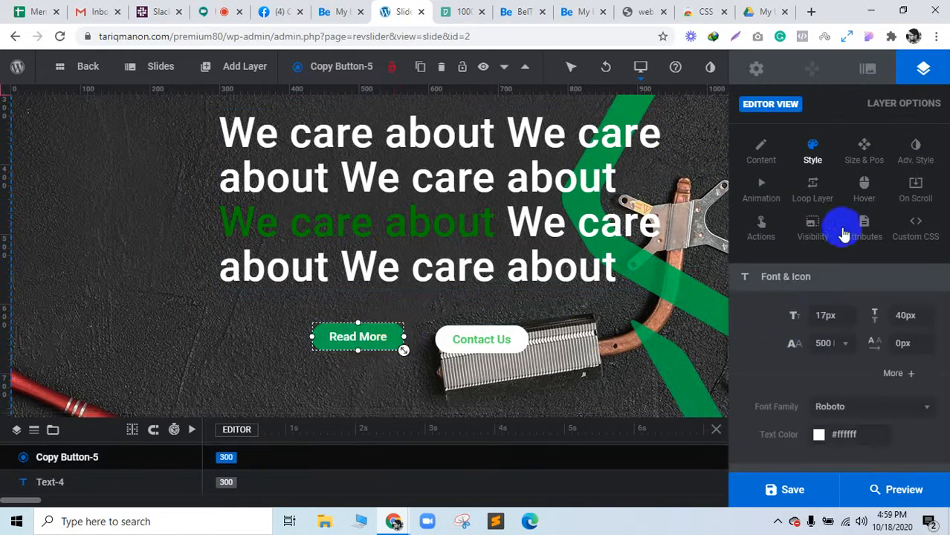
click(762, 195)
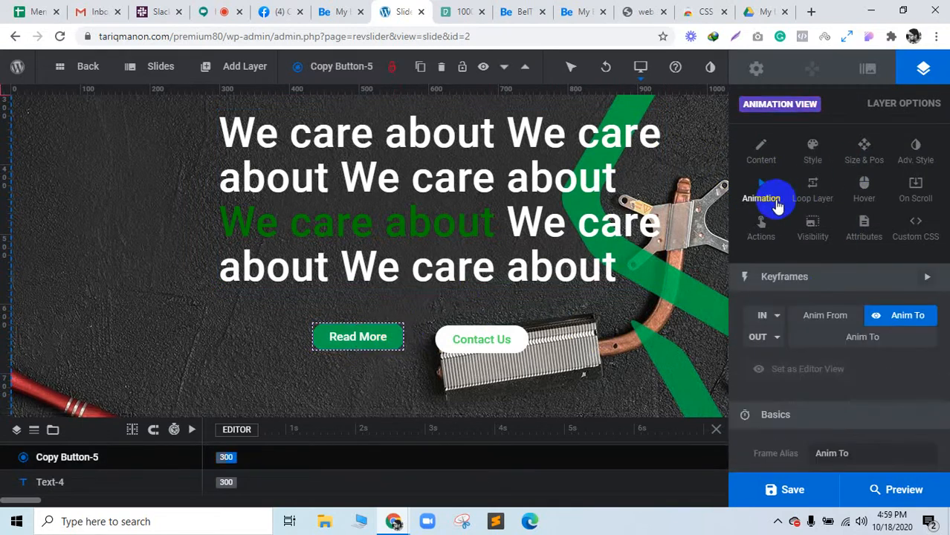
Choose the Read More entrance keyframe and preview the slide at that time
click(909, 320)
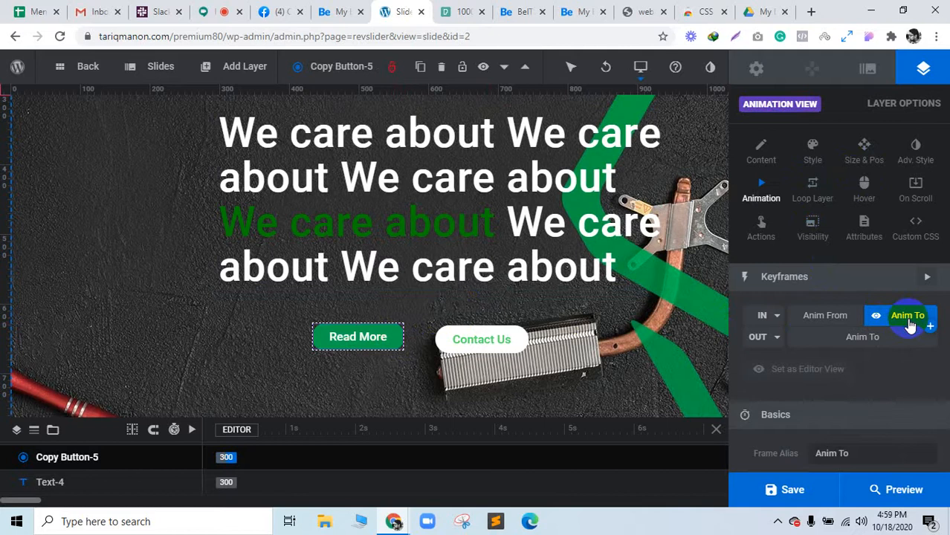
click(920, 325)
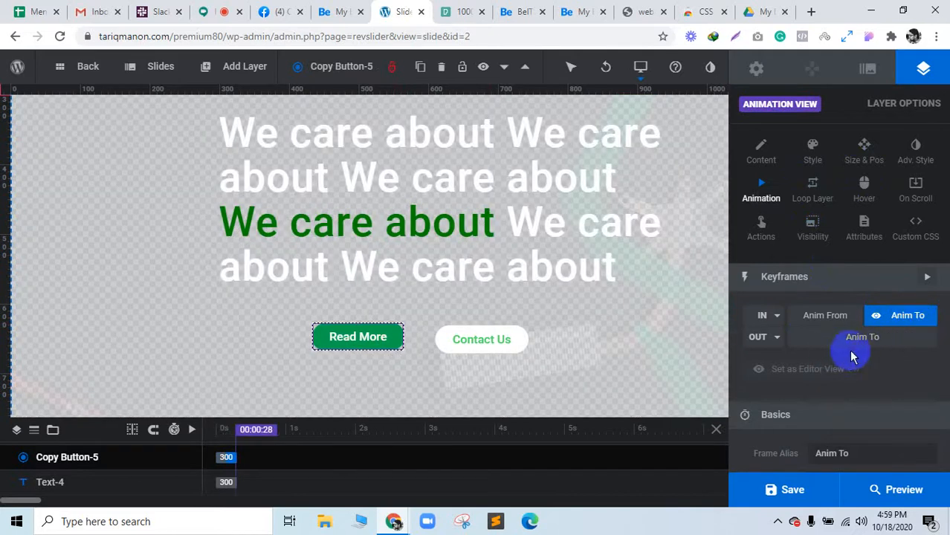
scroll(849, 354, down, 2)
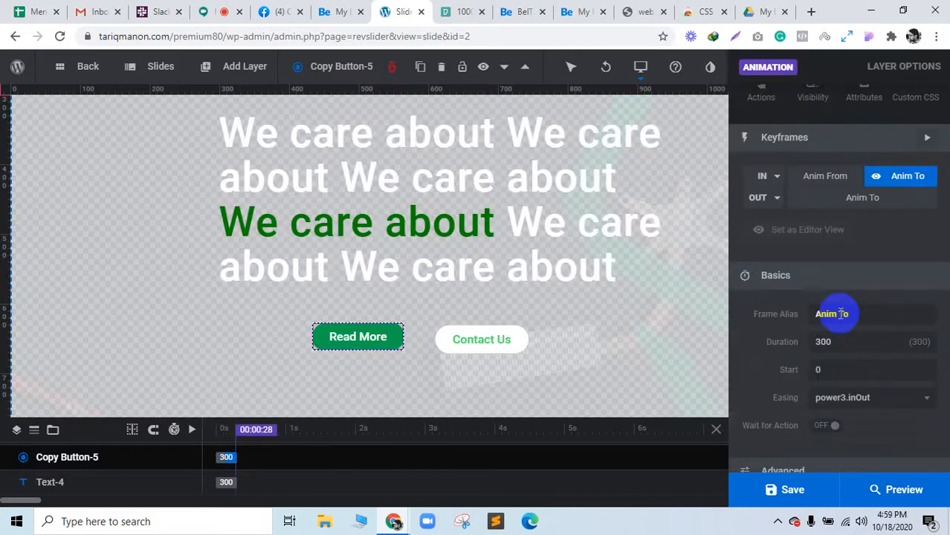
scroll(840, 315, down, 3)
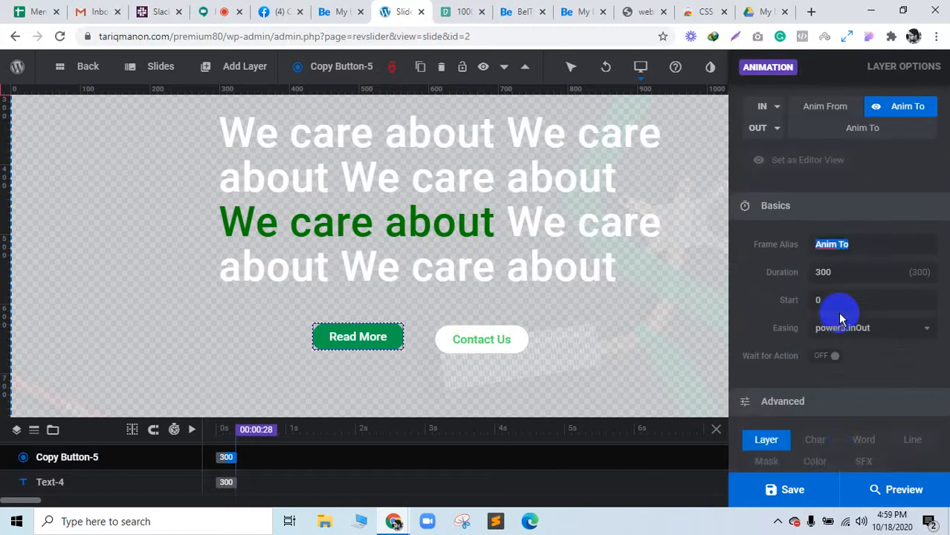
scroll(840, 305, up, 2)
scroll(823, 272, up, 2)
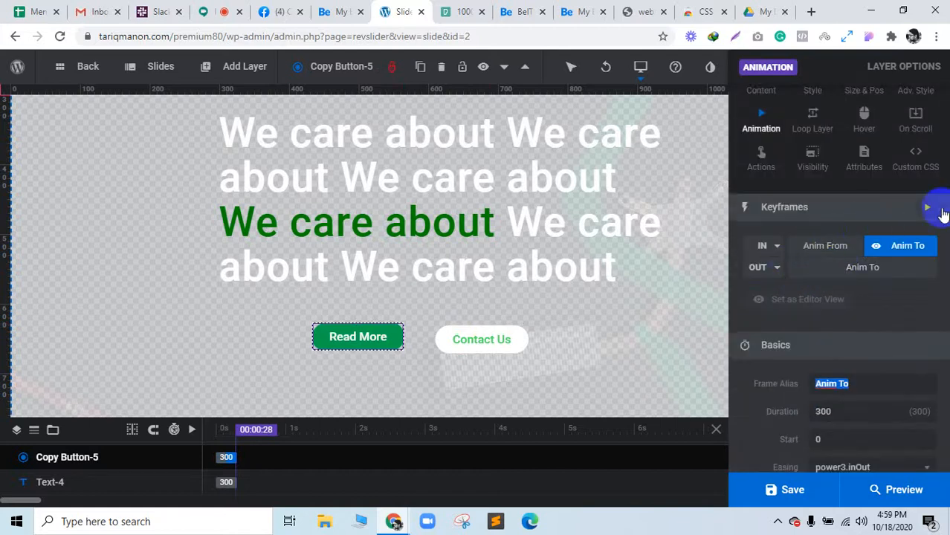
Preview masked entrances on Read More: Slide From Bottom, Left, Right, Smooth Mask From Left
click(780, 248)
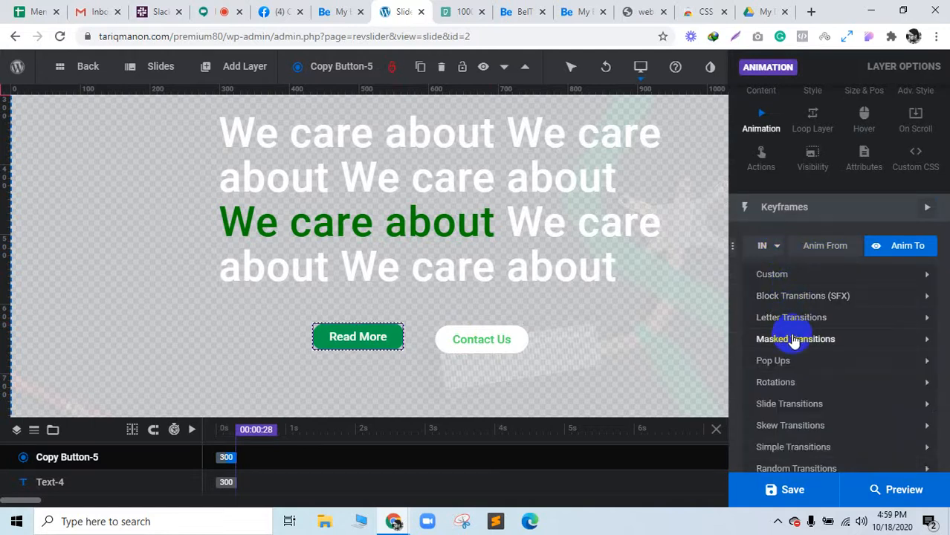
click(795, 340)
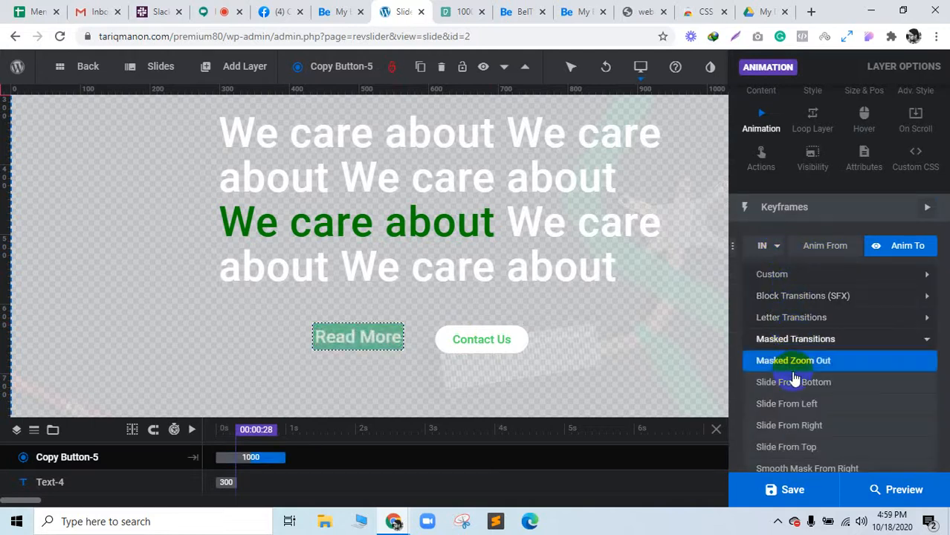
click(793, 387)
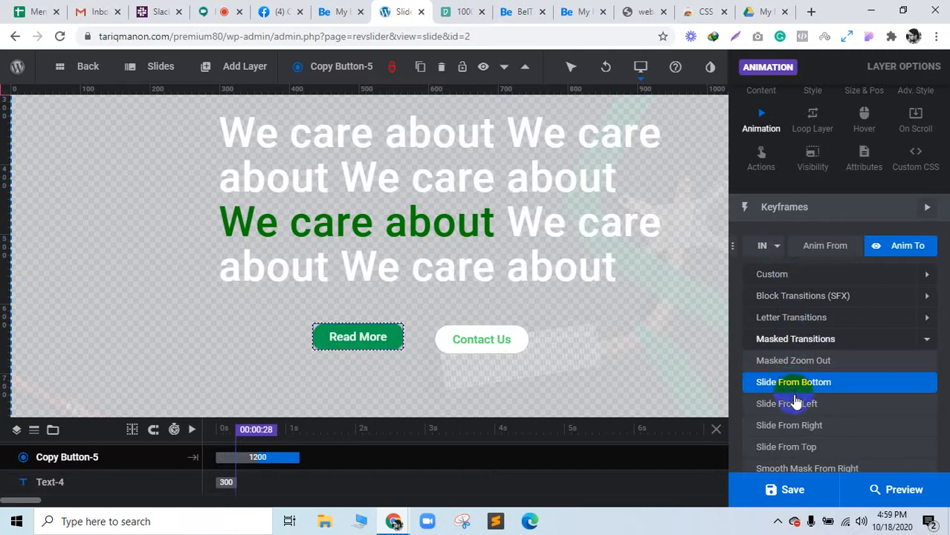
click(795, 402)
click(795, 424)
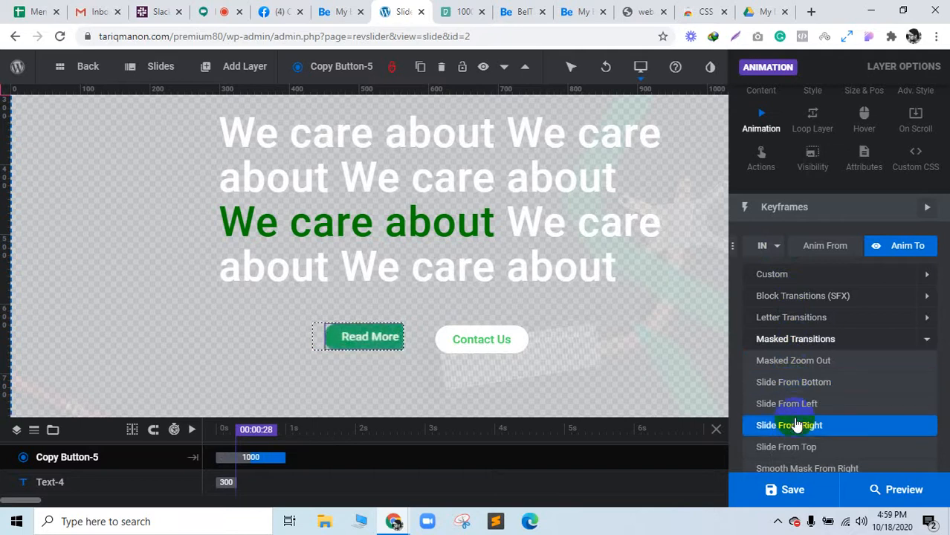
scroll(795, 425, down, 1)
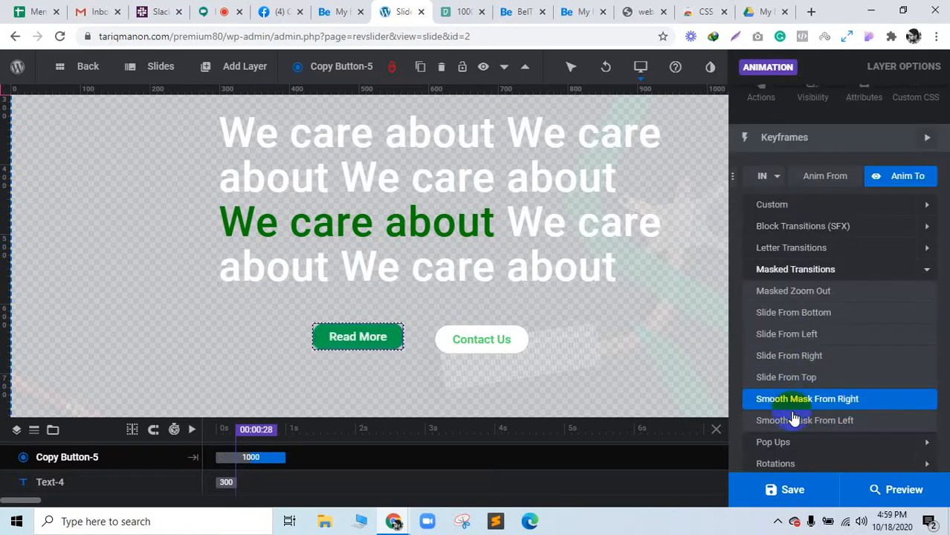
click(794, 420)
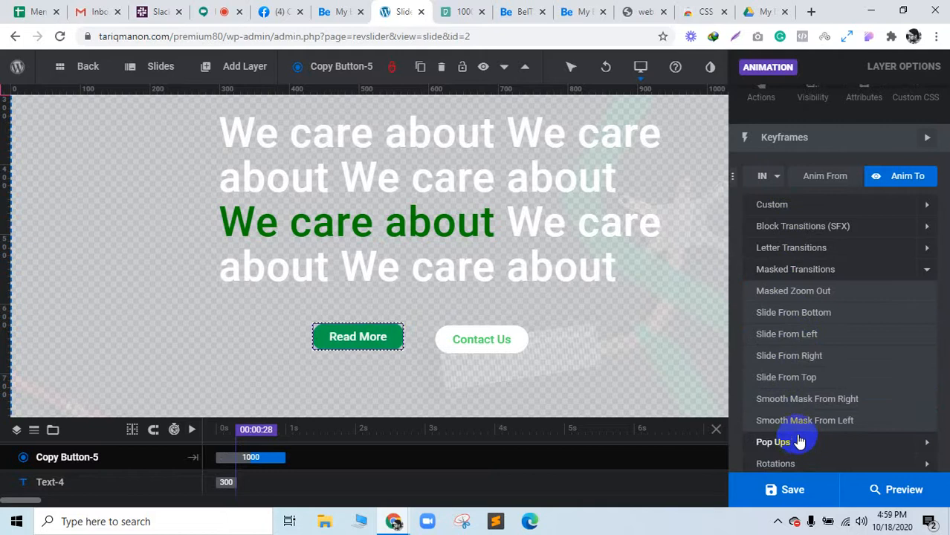
scroll(796, 417, down, 1)
Apply the 1000 ms Rotate In From Bottom entrance to Read More
click(790, 378)
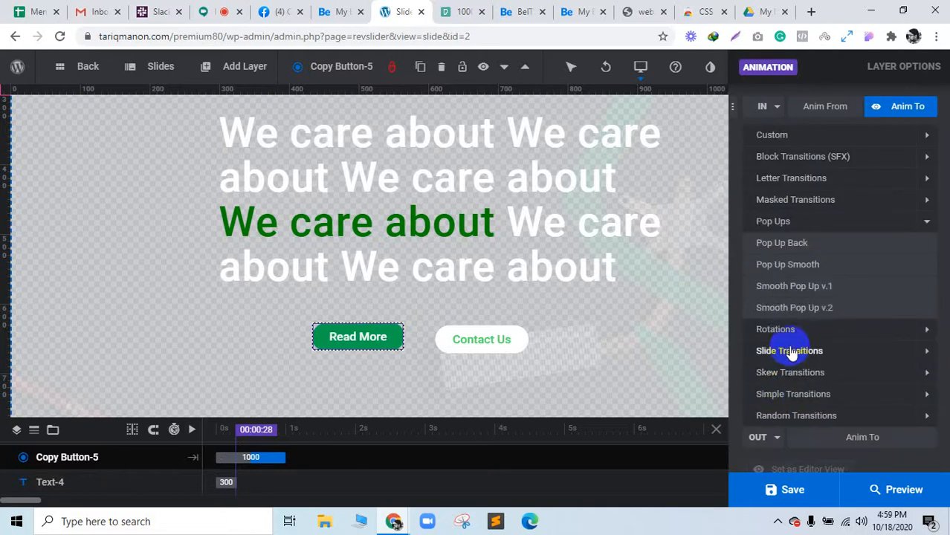
click(789, 331)
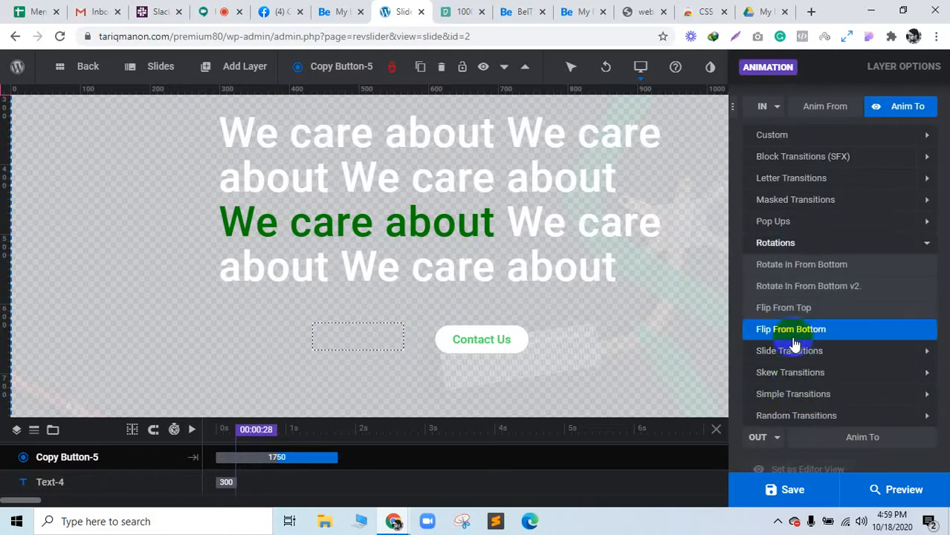
click(795, 278)
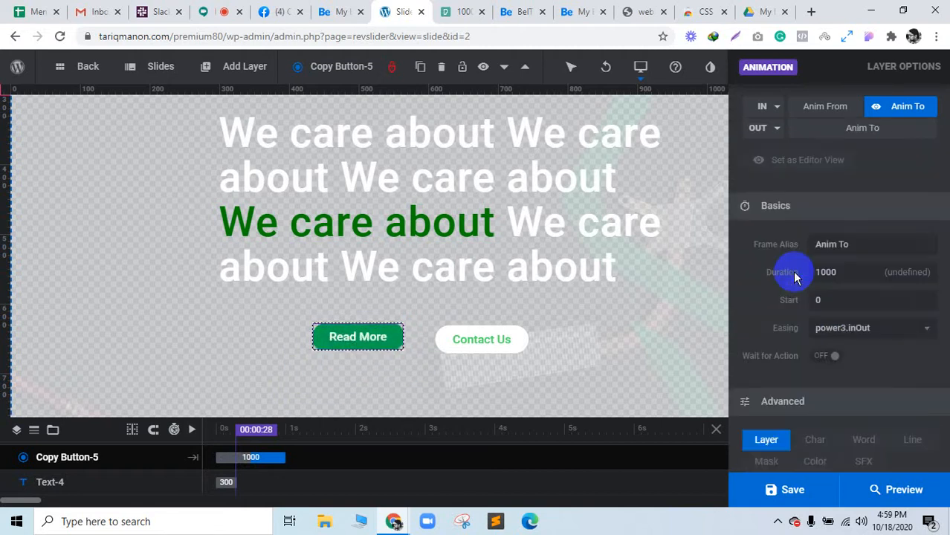
click(518, 345)
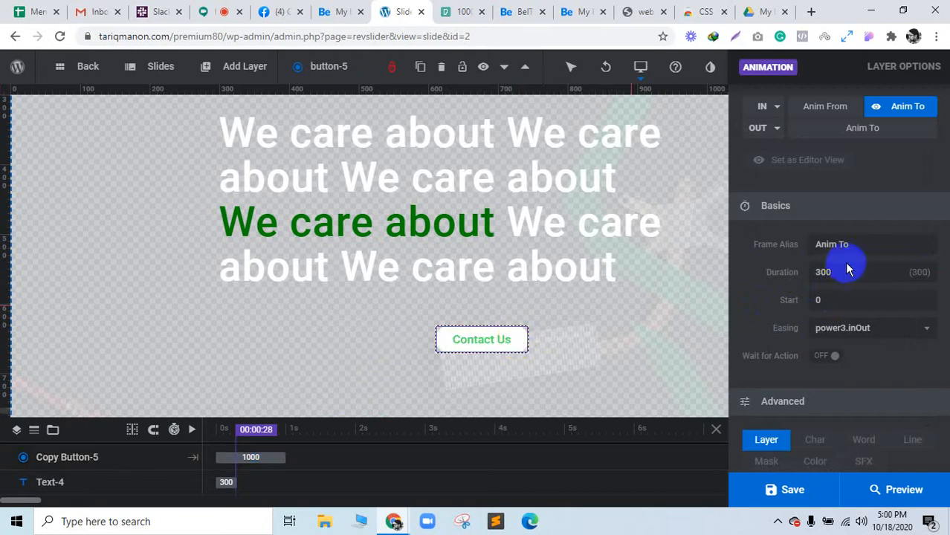
Give Contact Us the Block from Right (SFX) entrance and save the slide
drag(846, 264, 762, 278)
scroll(885, 285, up, 3)
scroll(887, 284, down, 1)
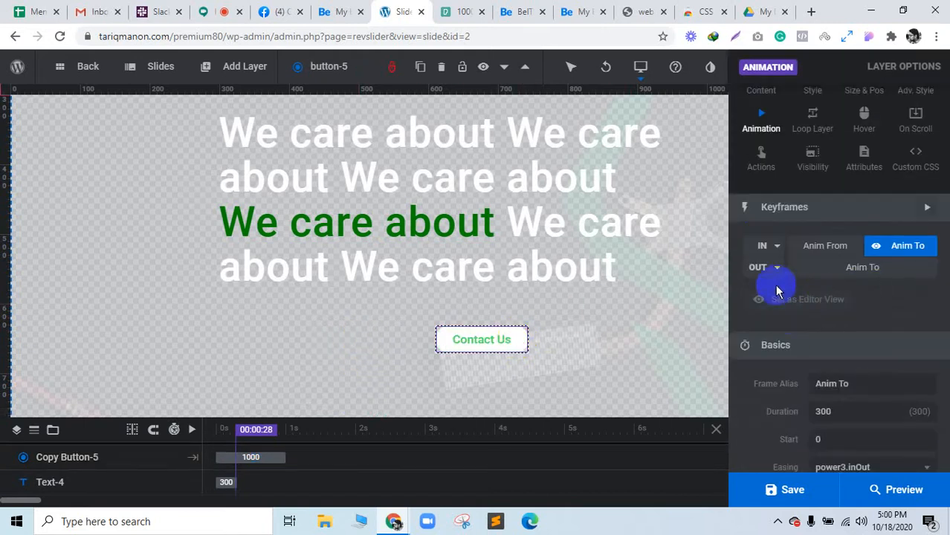
click(778, 251)
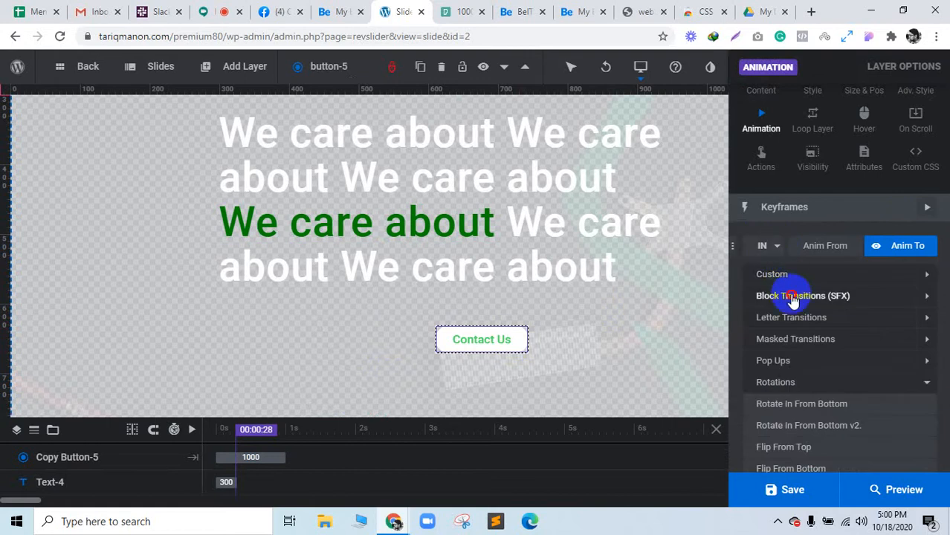
click(792, 297)
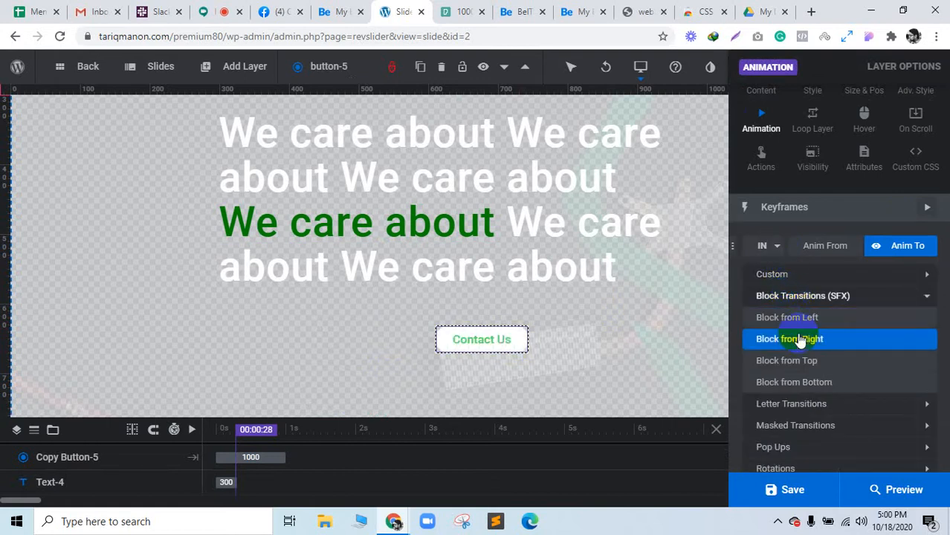
click(800, 339)
click(790, 490)
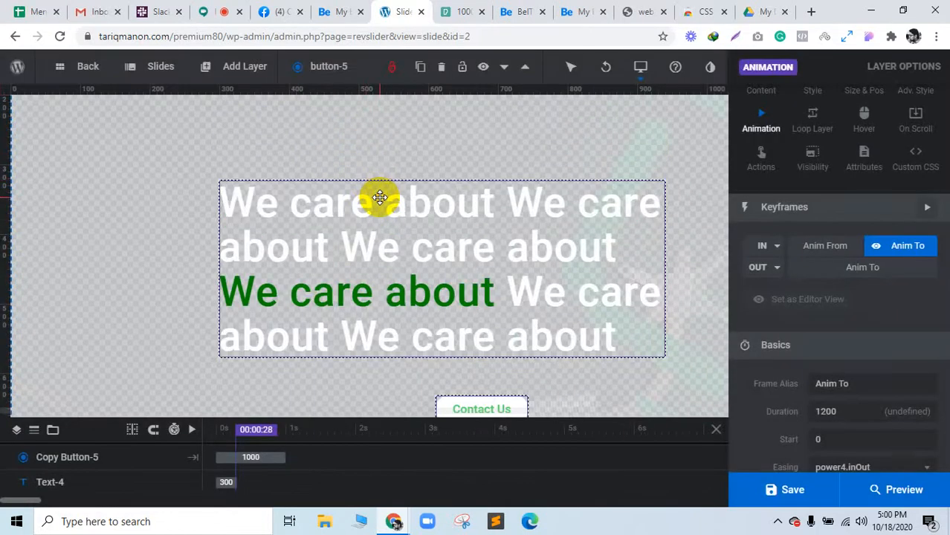
Give the headline layer a Letters Fly In From Right entrance (1200 ms, power3.inOut) and save the slide
click(380, 197)
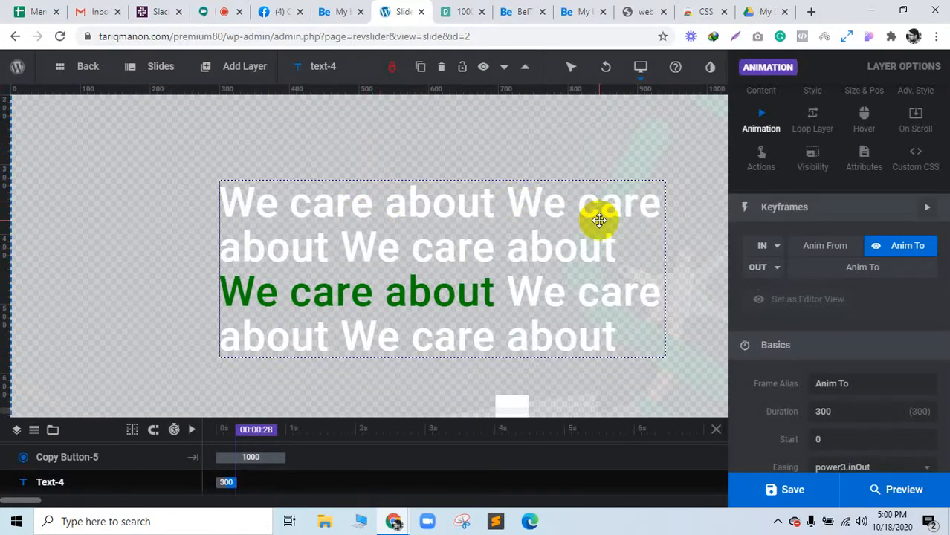
scroll(599, 220, down, 1)
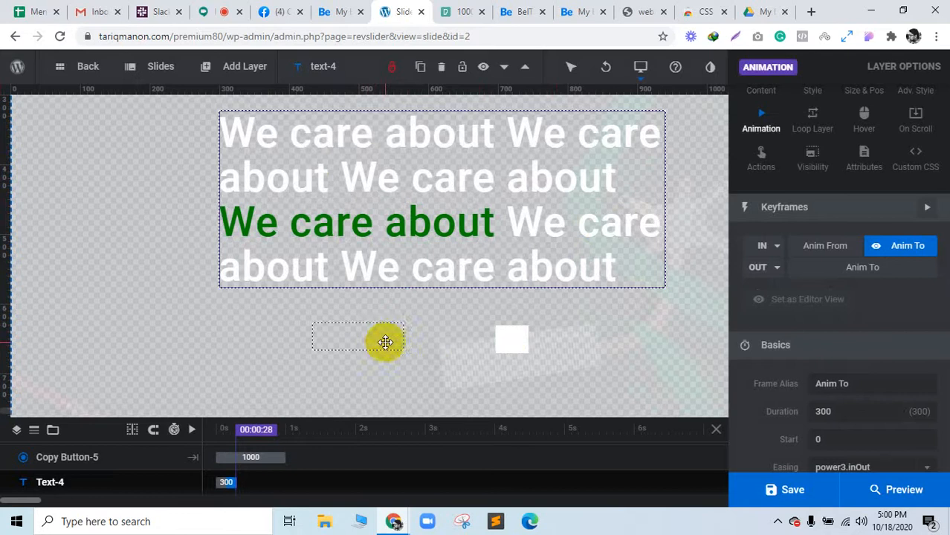
click(767, 137)
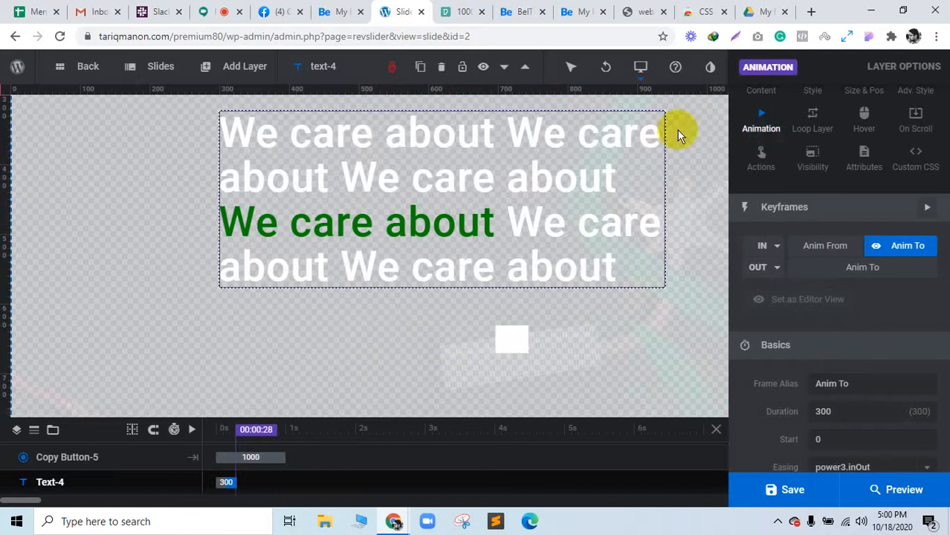
click(760, 117)
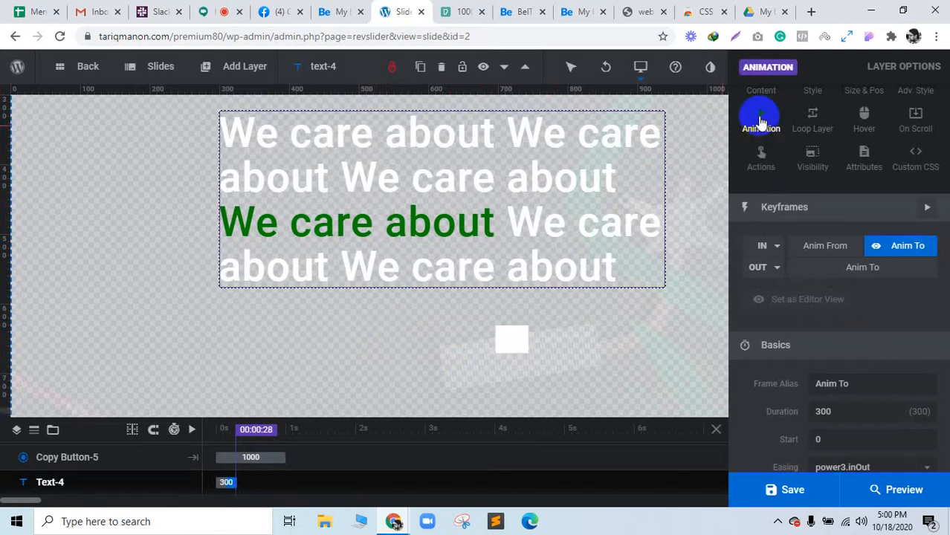
click(773, 253)
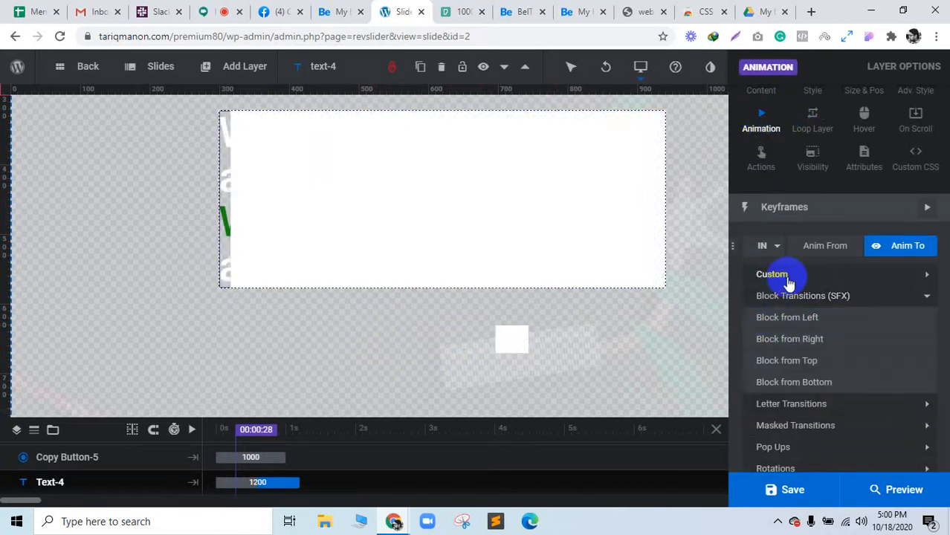
click(786, 320)
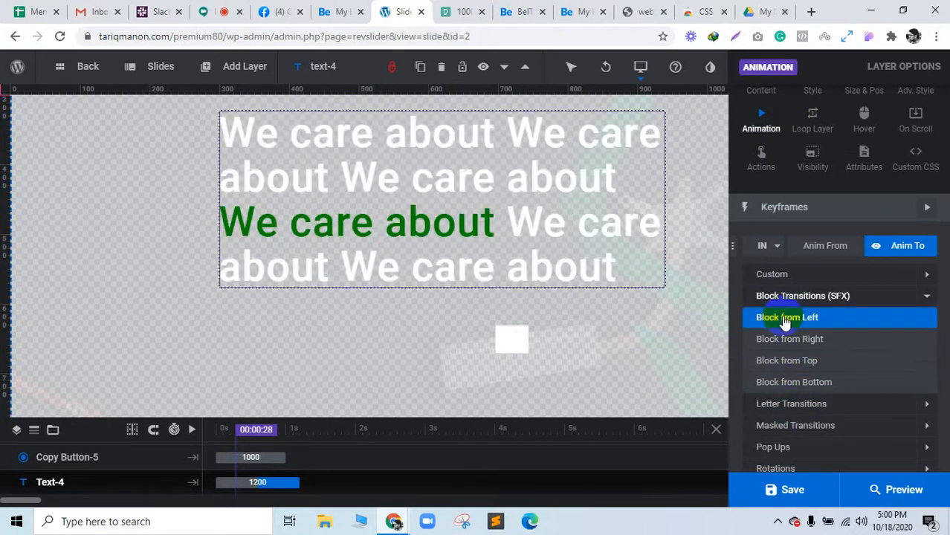
scroll(785, 321, down, 1)
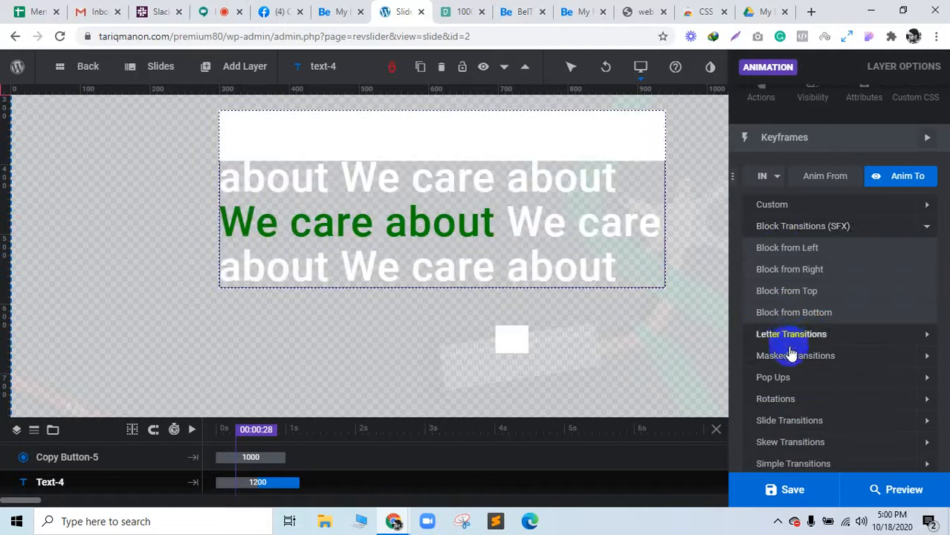
click(790, 339)
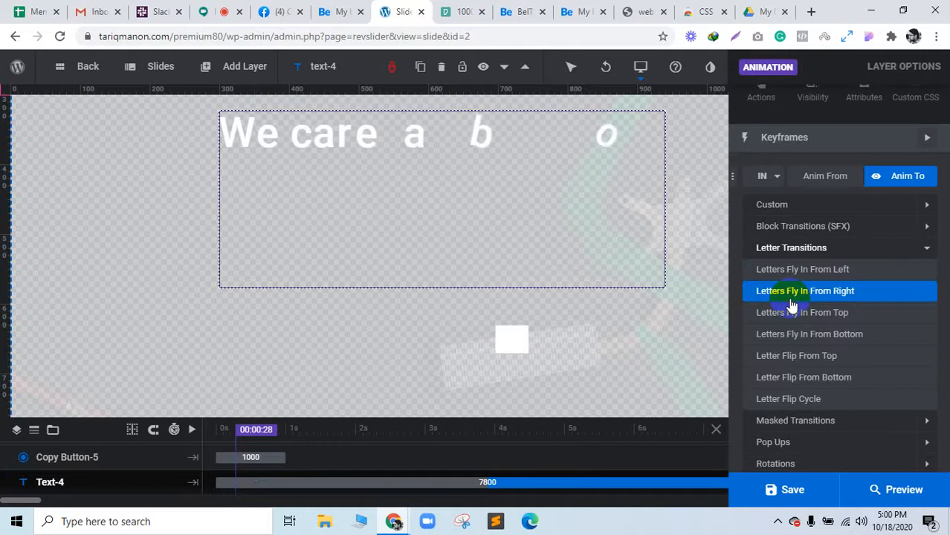
click(792, 303)
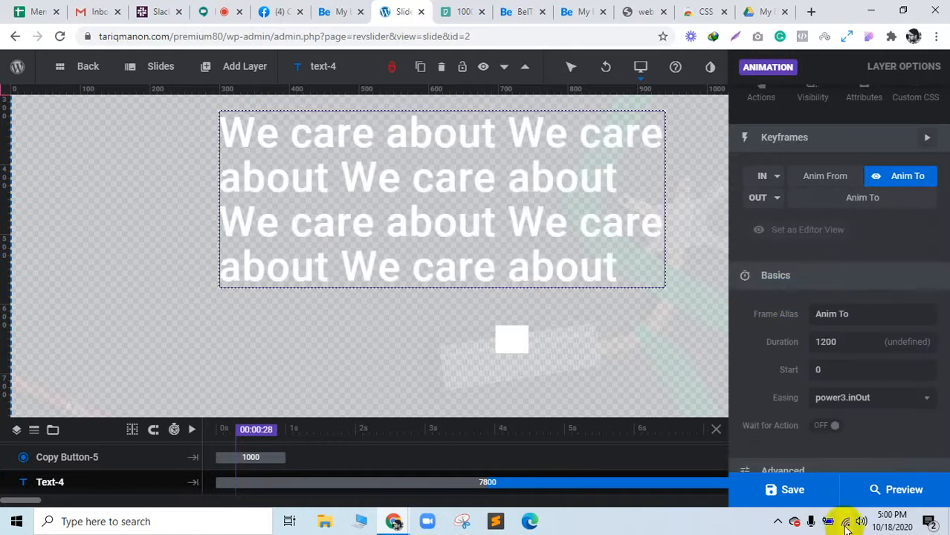
click(788, 495)
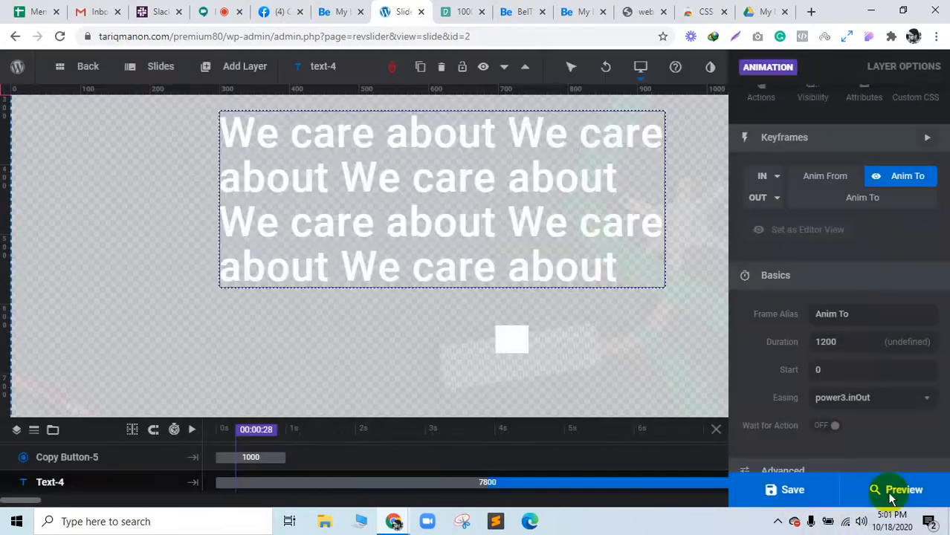
click(900, 492)
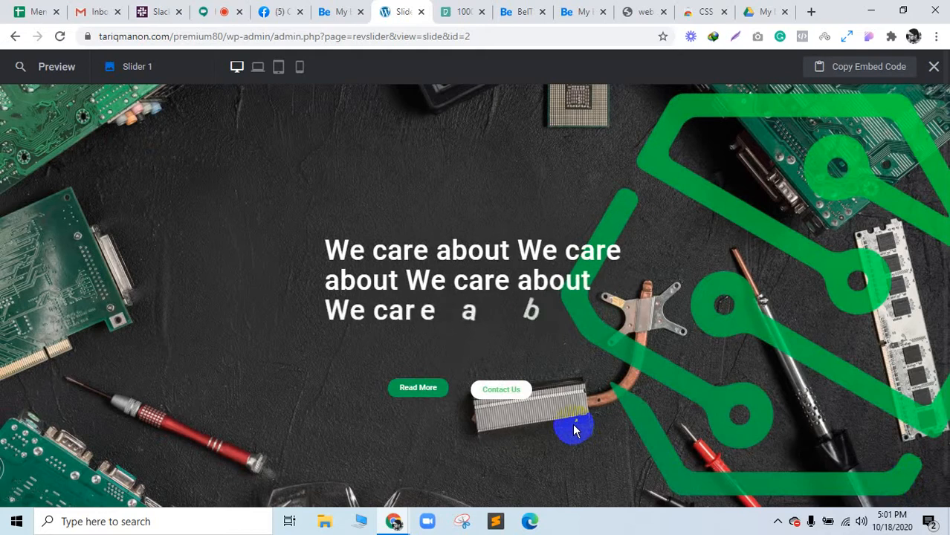
click(933, 68)
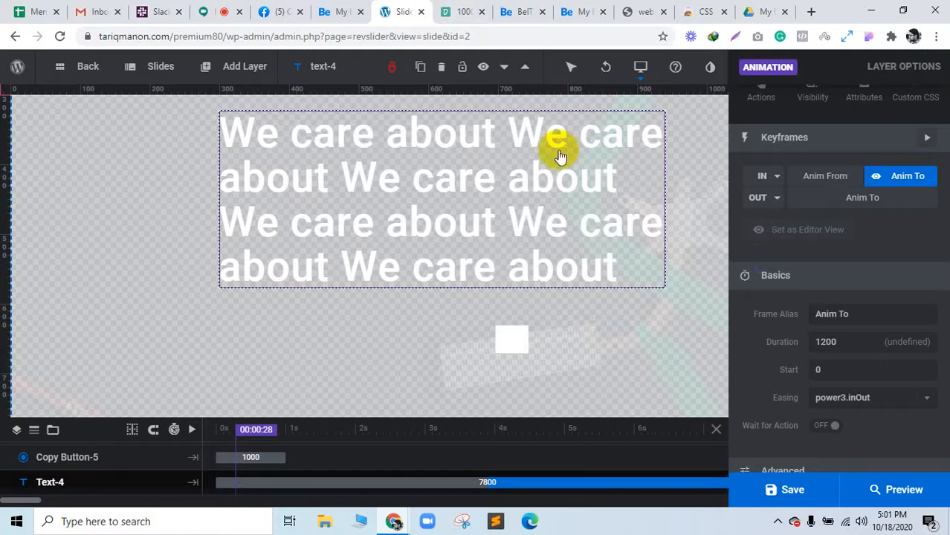
scroll(809, 351, up, 2)
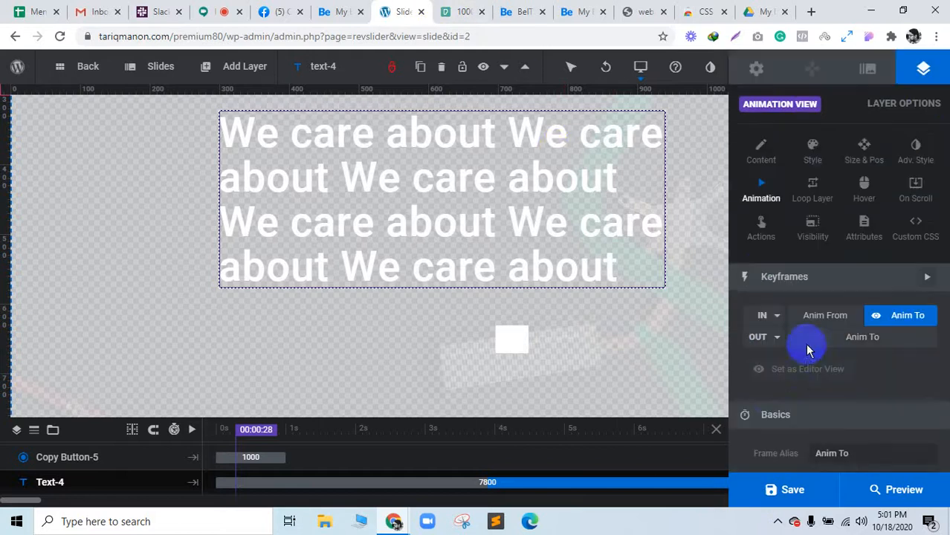
Return to the Slider Revolution overview and open Slider 1 in the editor
click(88, 68)
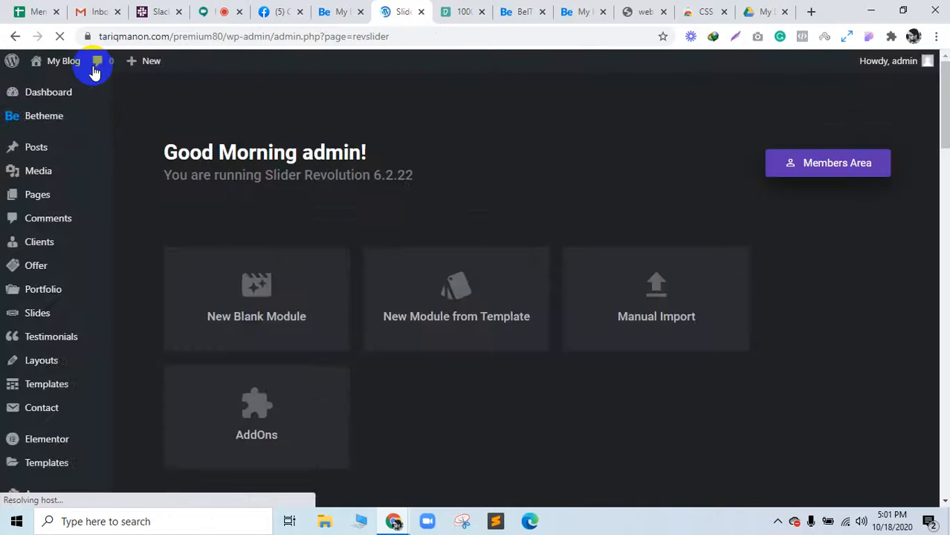
scroll(383, 241, down, 3)
scroll(383, 238, down, 5)
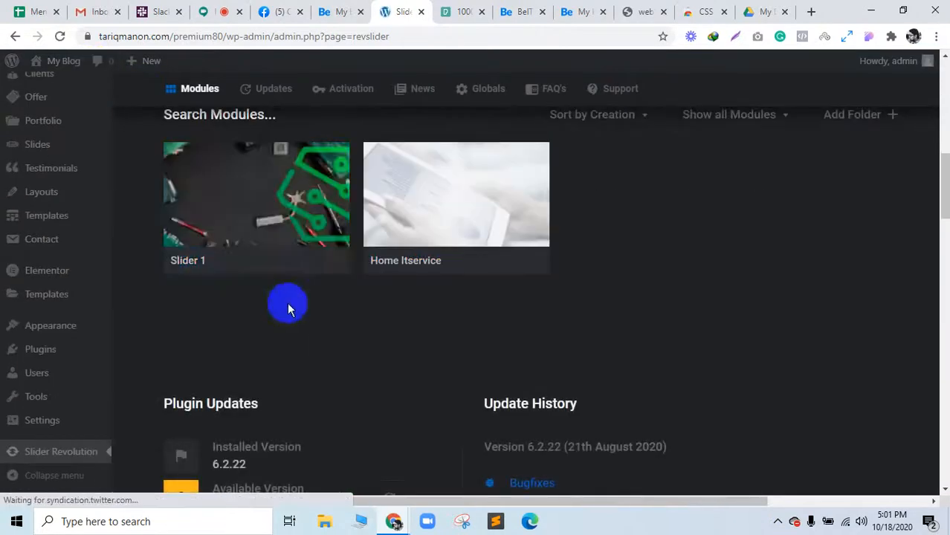
click(336, 265)
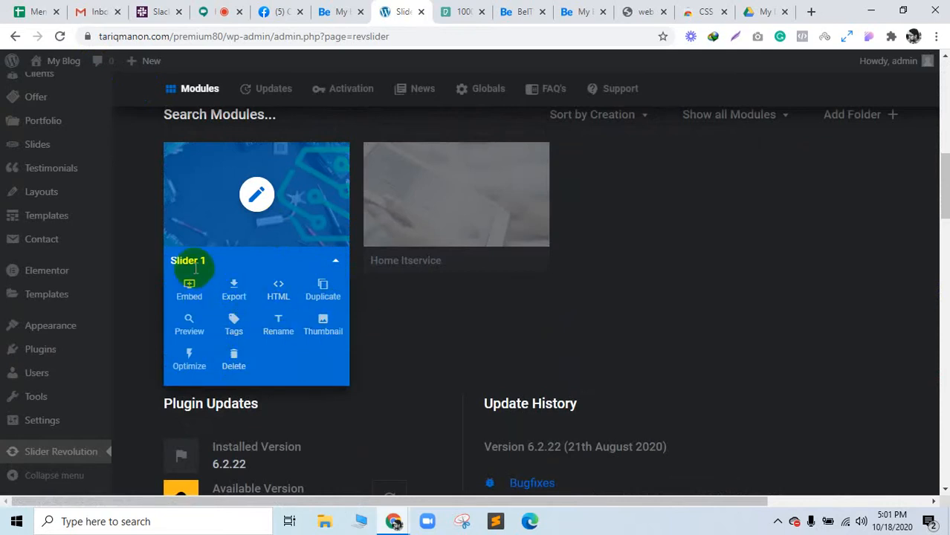
click(257, 196)
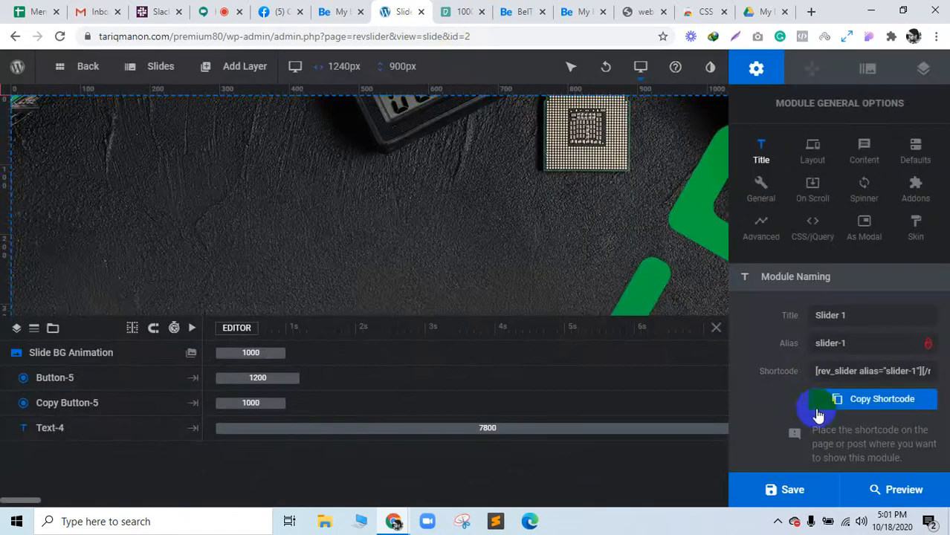
Copy Slider 1's shortcode [rev_slider alias="slider-1"][/rev_slider] and go to the homepage tab
click(845, 372)
right_click(846, 372)
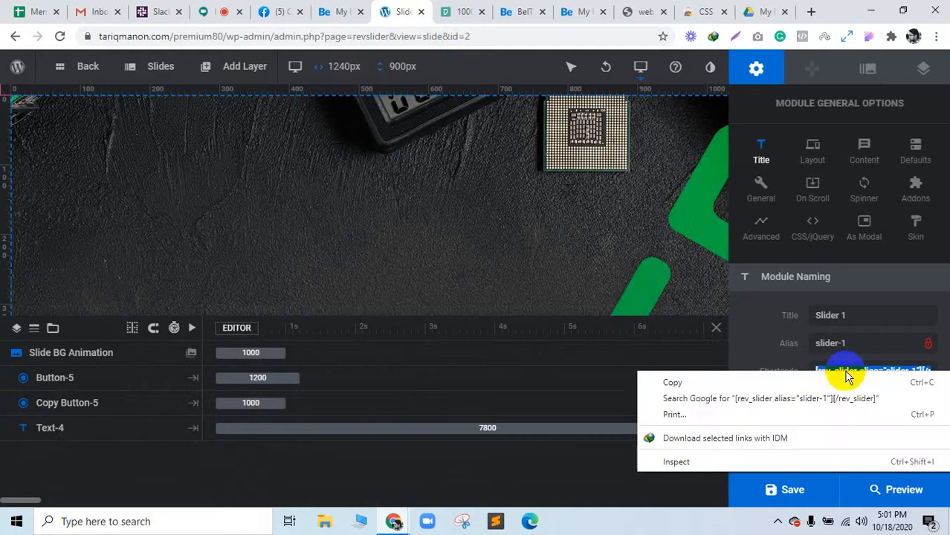
click(812, 382)
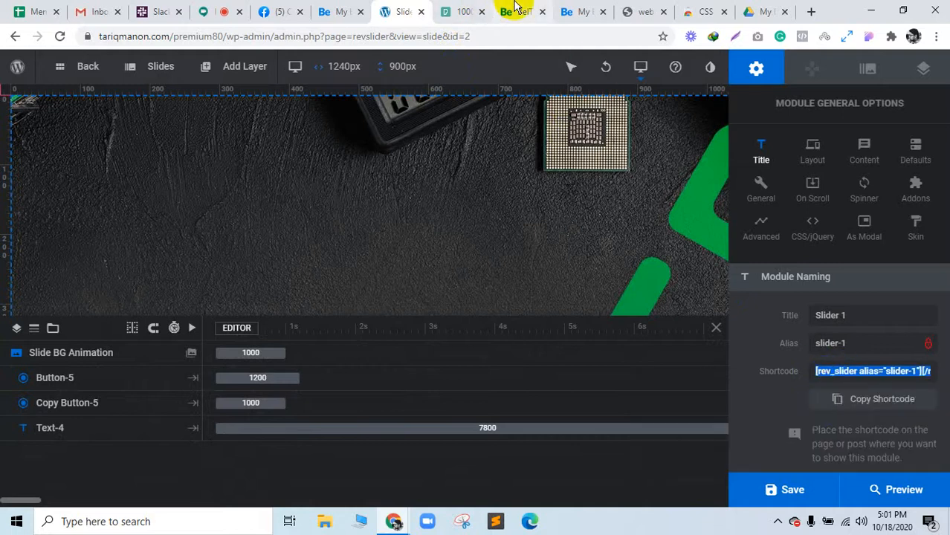
drag(818, 372, 884, 374)
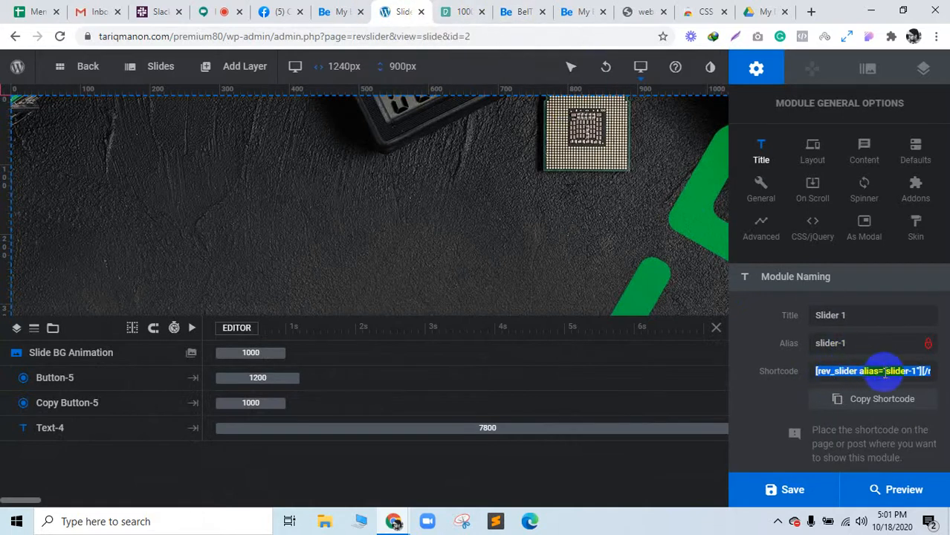
click(825, 399)
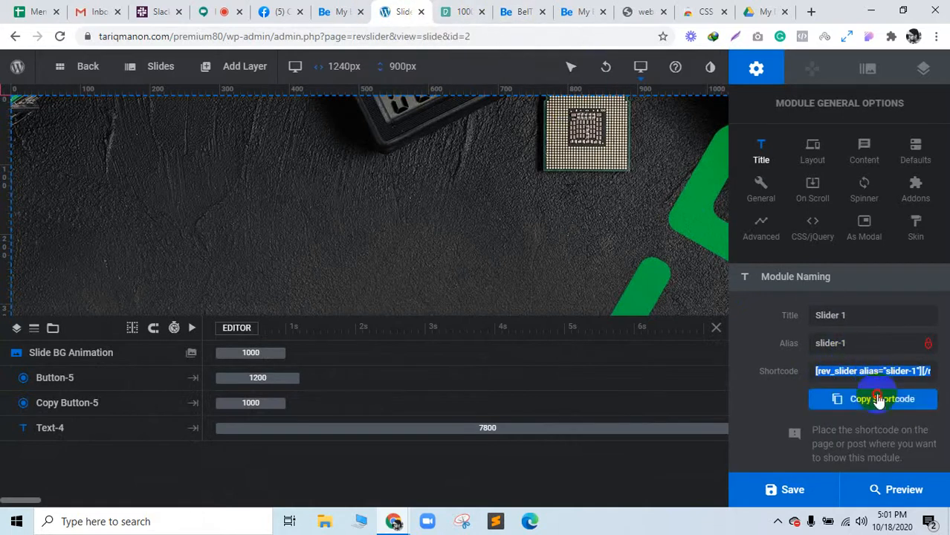
click(334, 11)
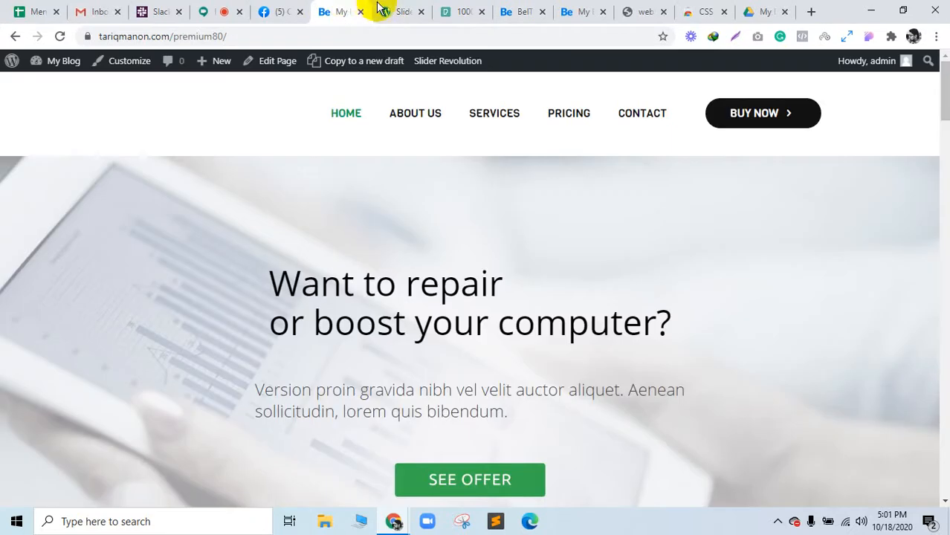
Open the Home page editor and the WordPress dashboard in new browser tabs
middle_click(268, 65)
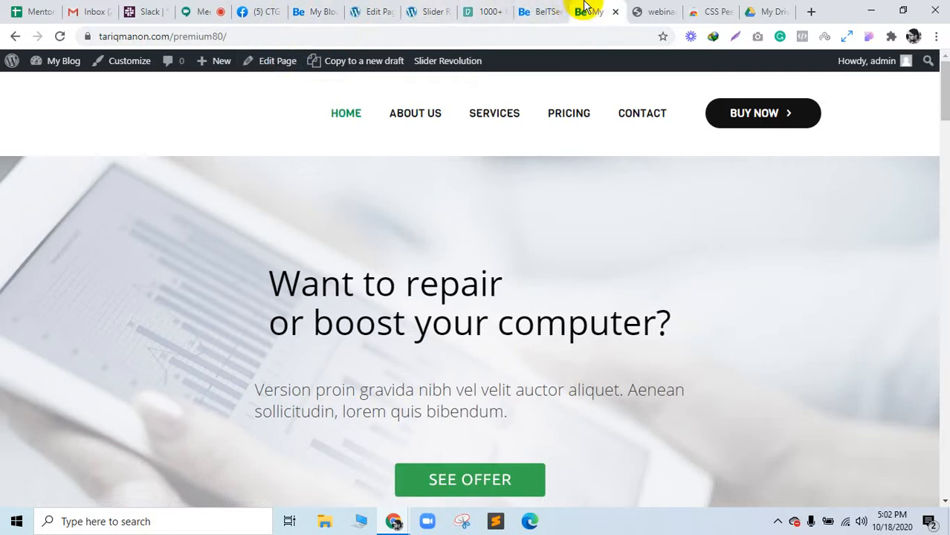
click(550, 11)
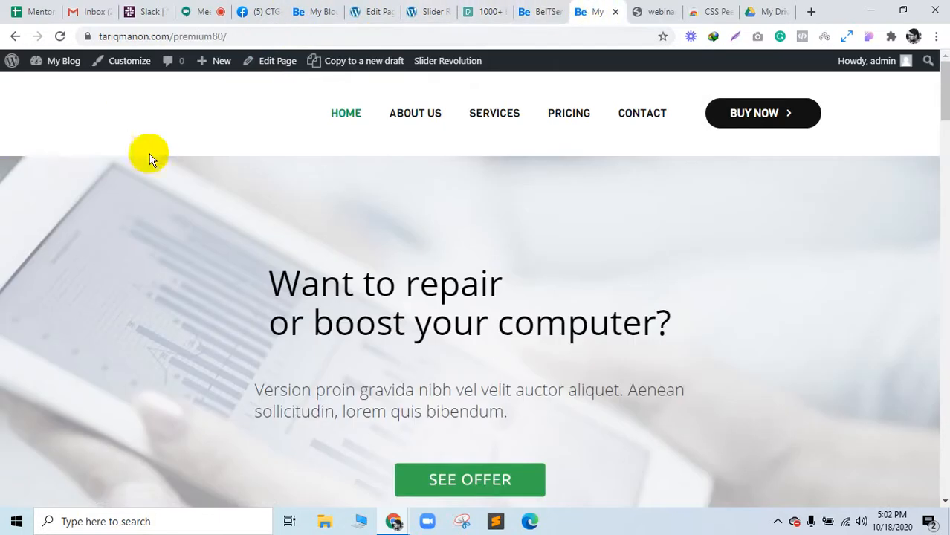
mouse_move(58, 67)
middle_click(61, 85)
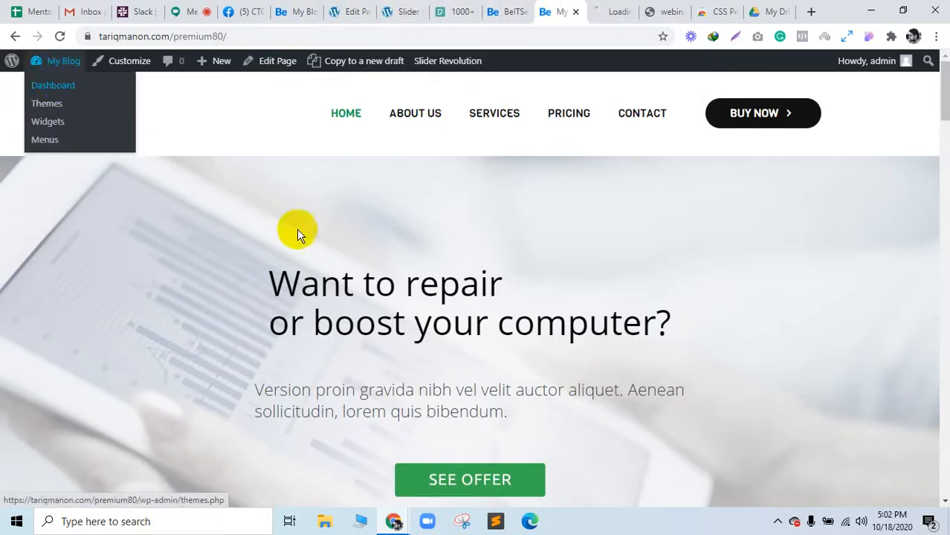
click(629, 9)
click(667, 8)
click(604, 9)
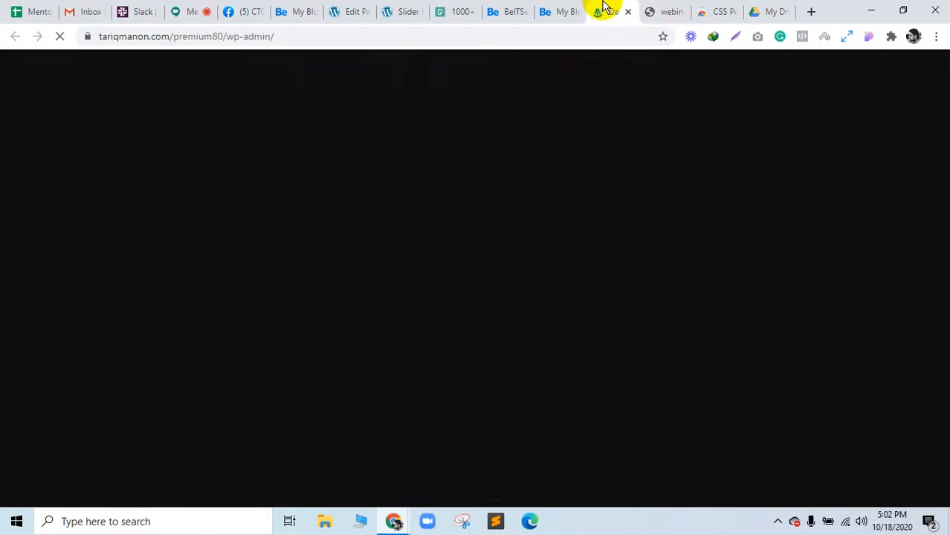
Set the Home page's Revolution Slider to Slider 1 and update the page
click(343, 12)
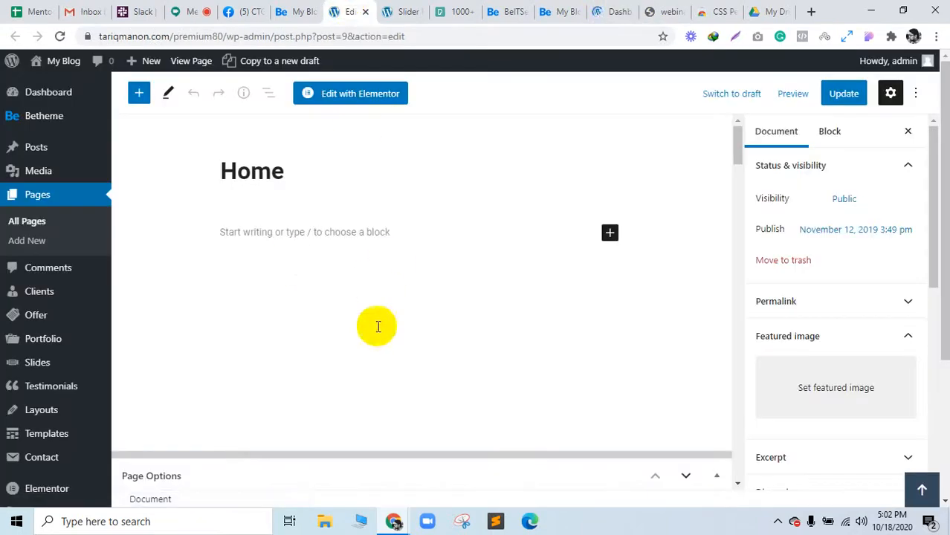
scroll(449, 379, down, 10)
scroll(450, 385, down, 10)
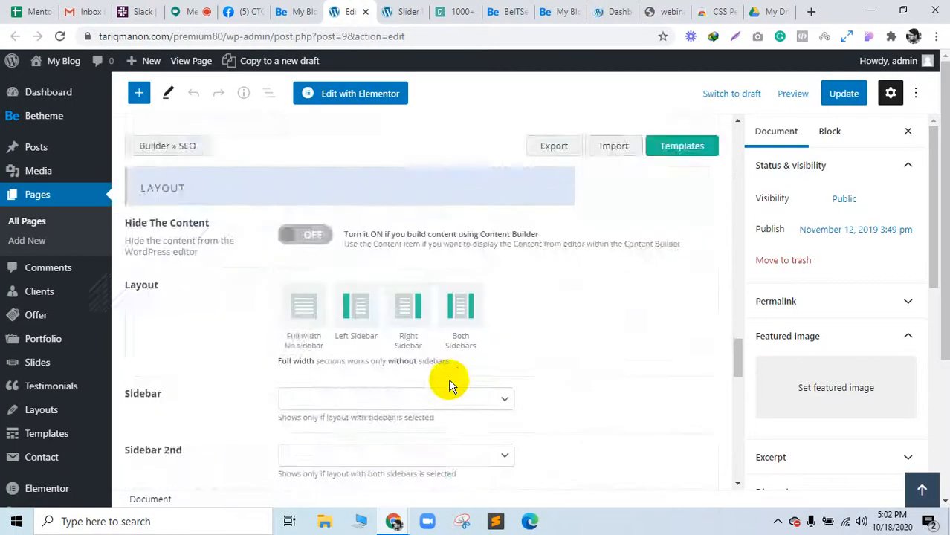
scroll(448, 384, up, 4)
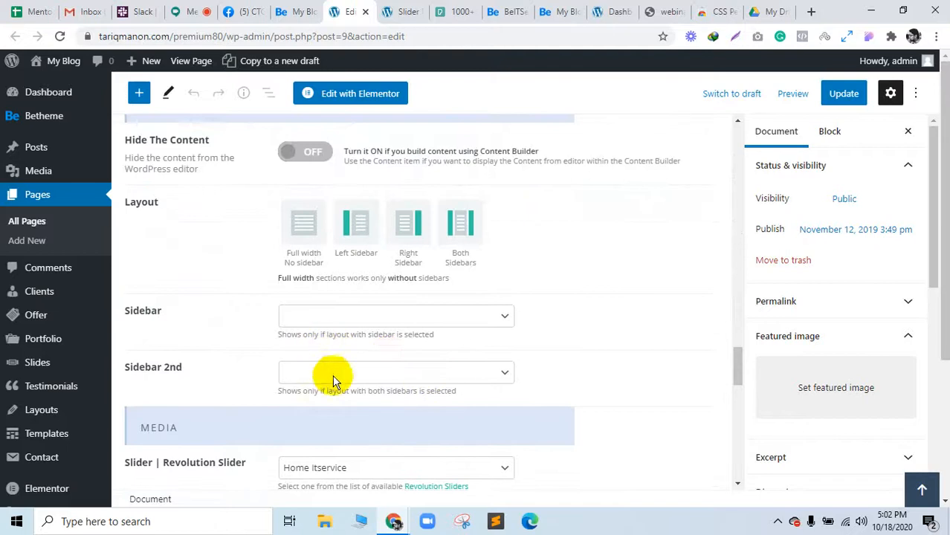
scroll(333, 364, down, 2)
click(338, 328)
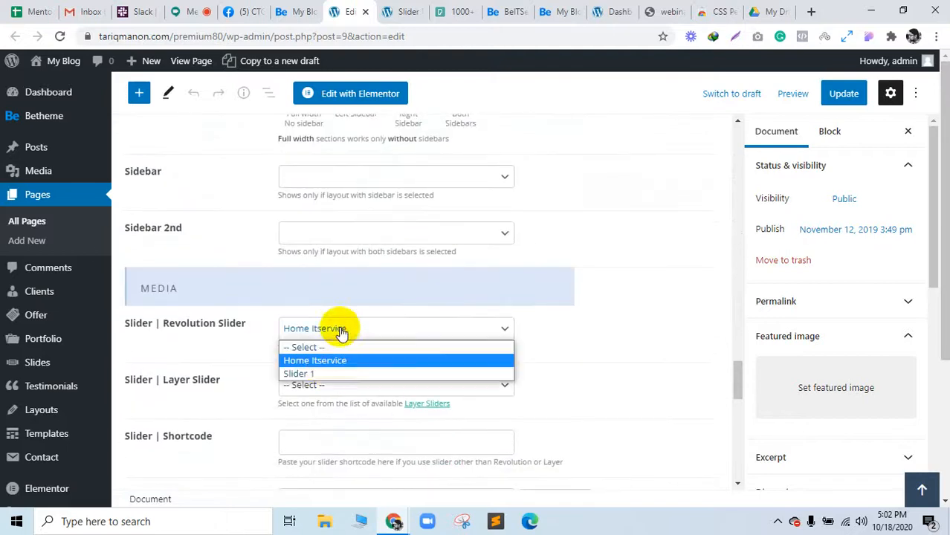
click(318, 374)
click(851, 104)
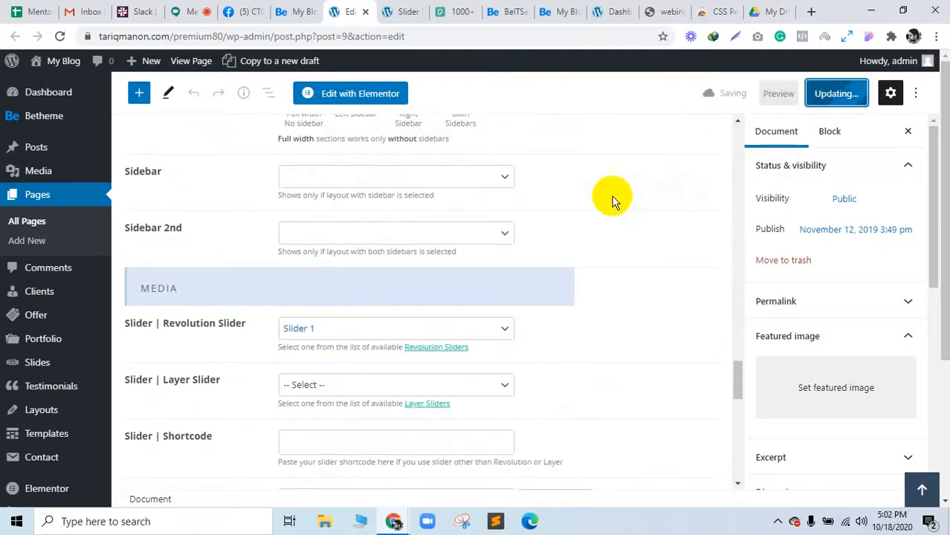
click(408, 7)
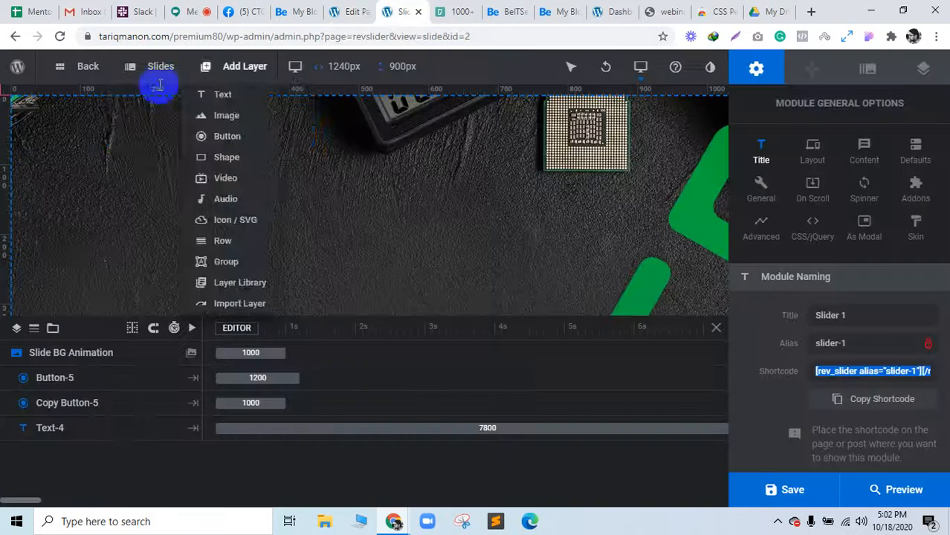
Reload the live homepage and scroll through it to check the new slider and both buttons
click(282, 9)
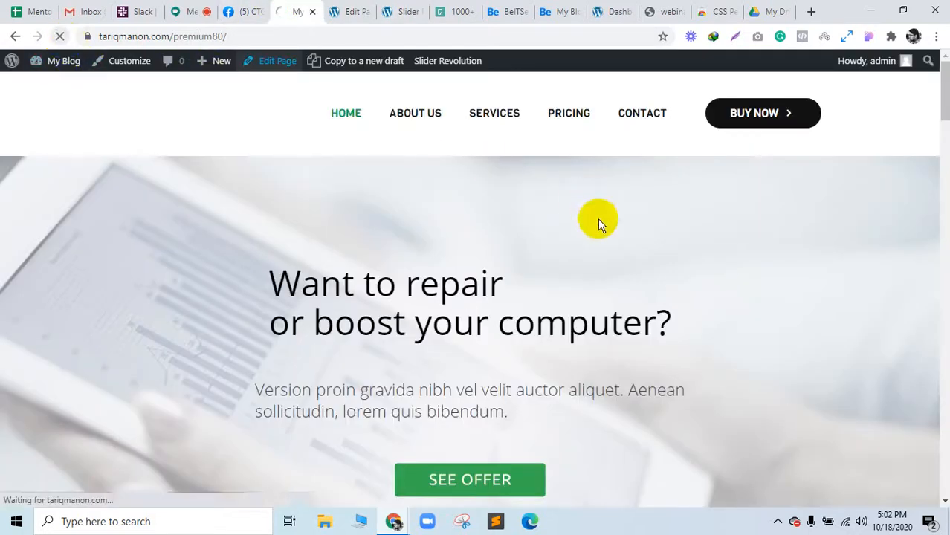
scroll(598, 225, down, 3)
scroll(598, 235, up, 3)
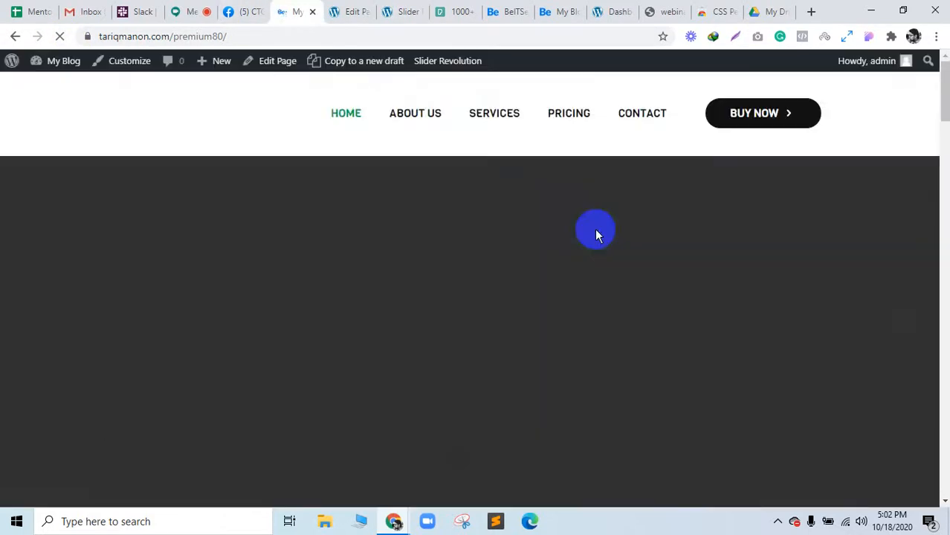
scroll(595, 234, down, 3)
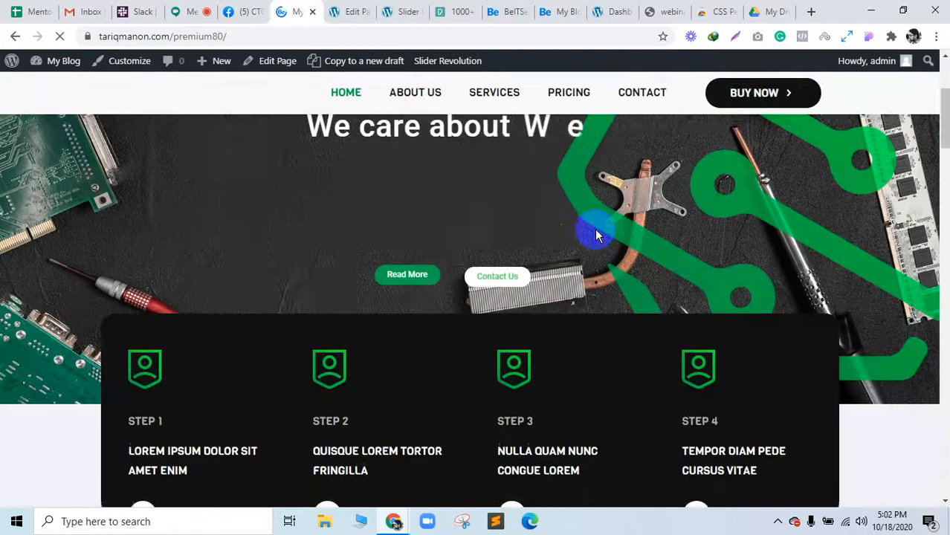
scroll(430, 438, up, 3)
scroll(393, 420, down, 1)
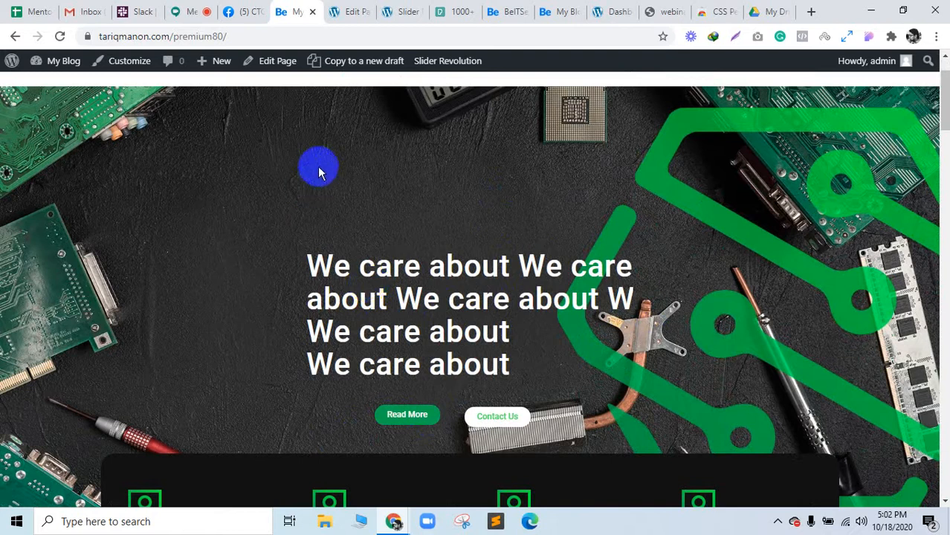
scroll(353, 284, down, 5)
scroll(353, 284, up, 5)
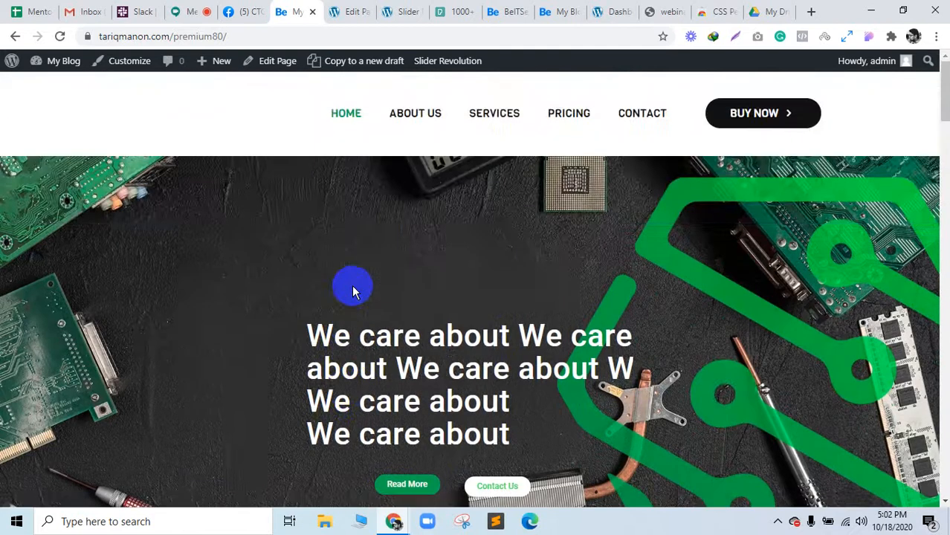
scroll(351, 284, down, 3)
scroll(351, 284, up, 3)
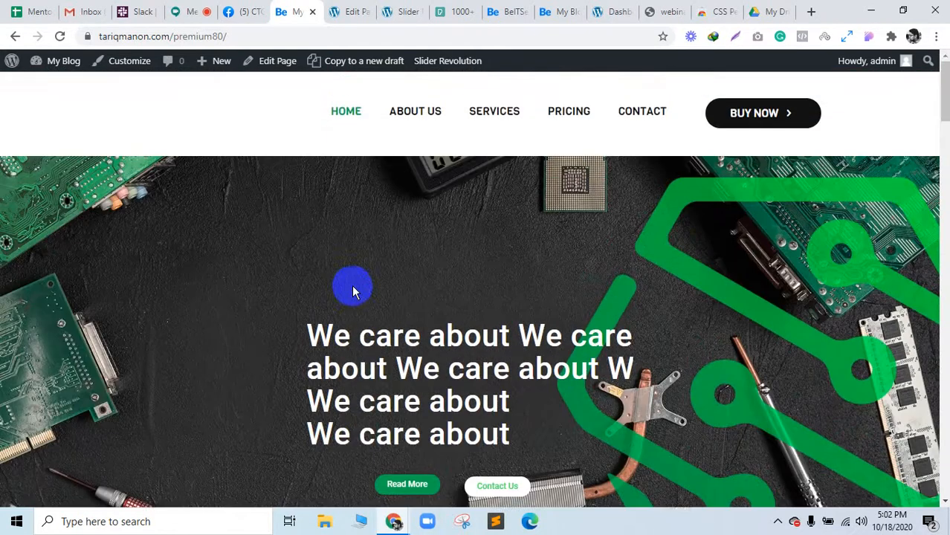
scroll(365, 279, down, 3)
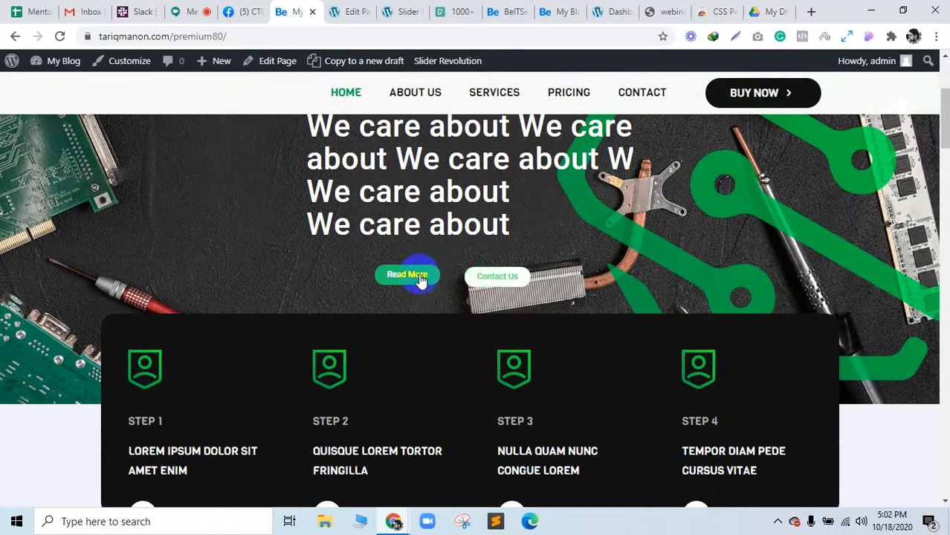
scroll(553, 390, down, 3)
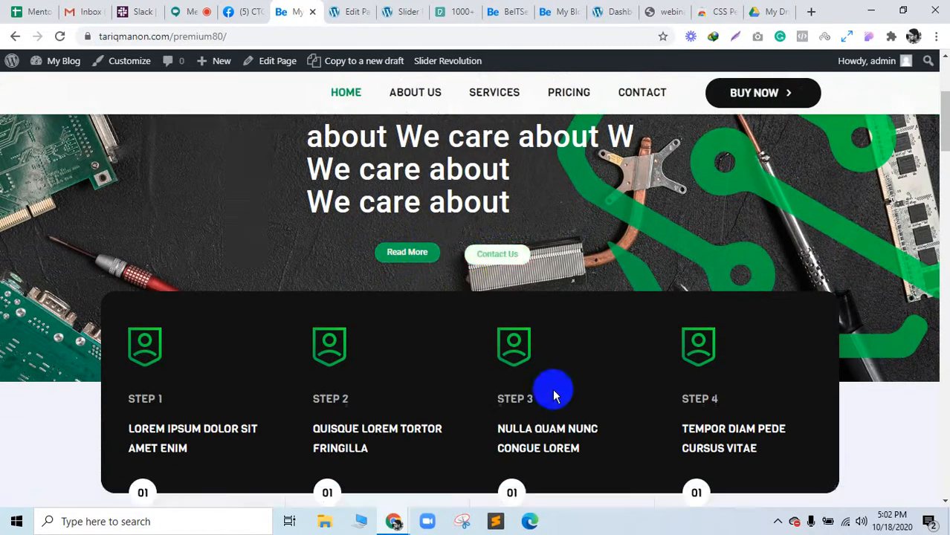
scroll(553, 389, up, 5)
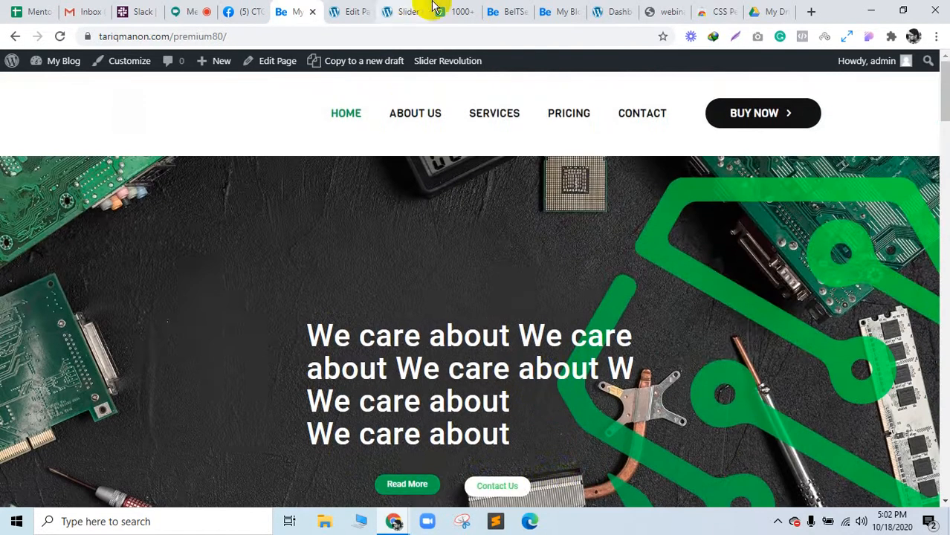
Review the Home page editor, reorder the browser tabs, and list all 9 pages
click(347, 10)
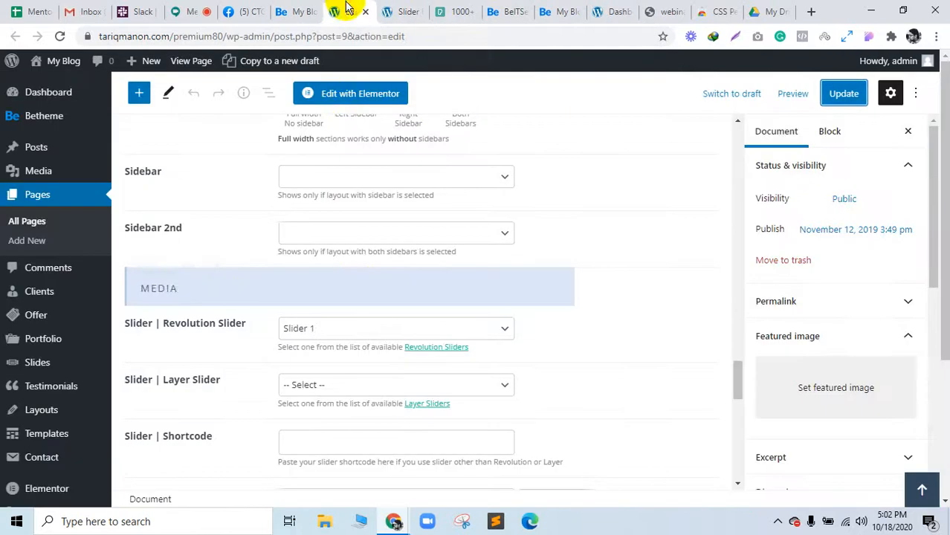
scroll(159, 276, up, 5)
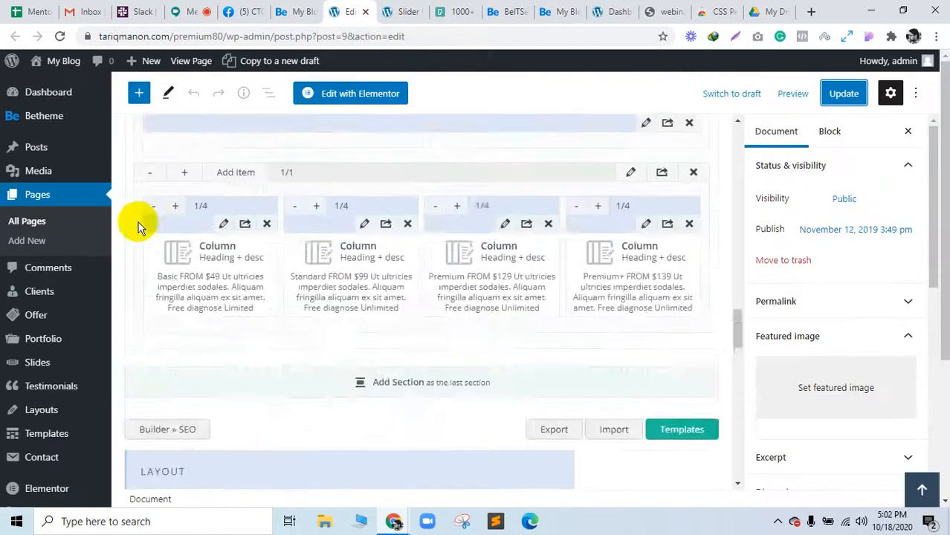
scroll(138, 223, up, 3)
drag(608, 6, 452, 7)
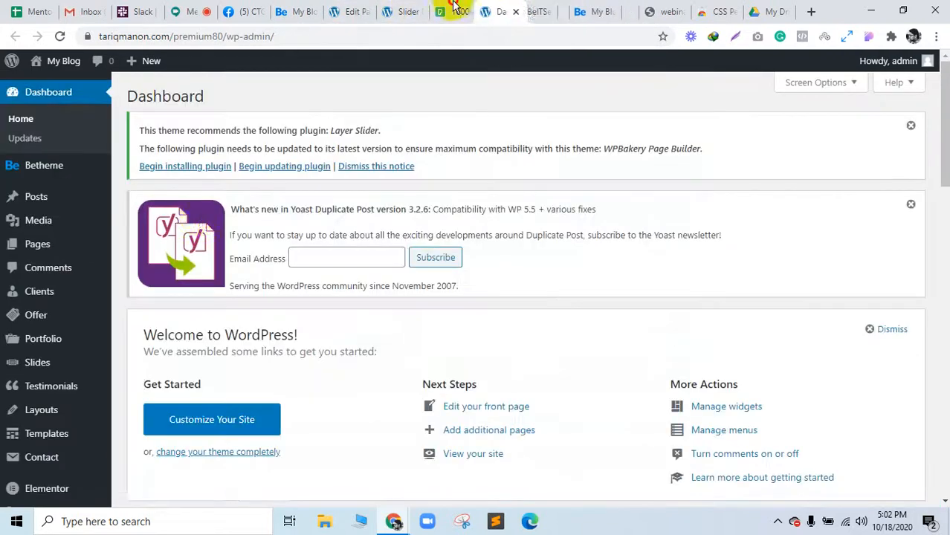
click(99, 252)
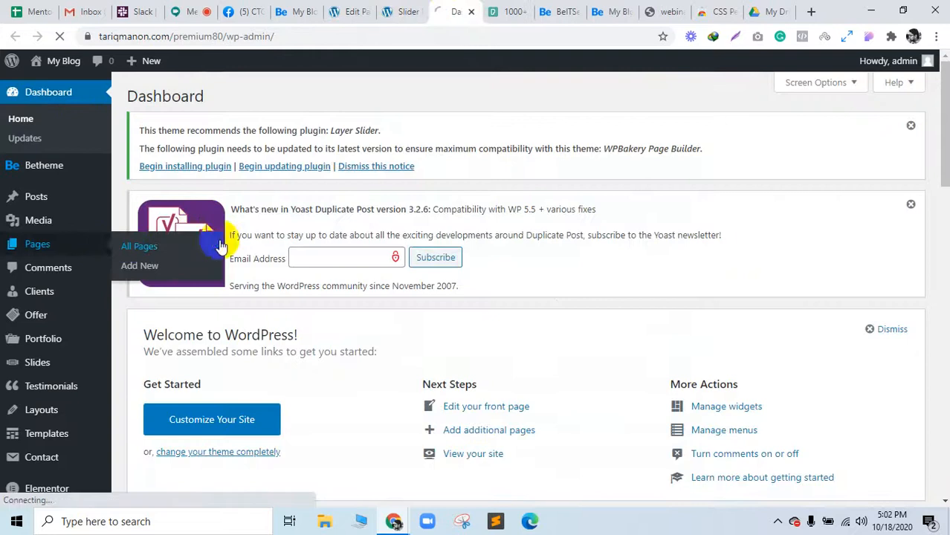
drag(418, 6, 402, 7)
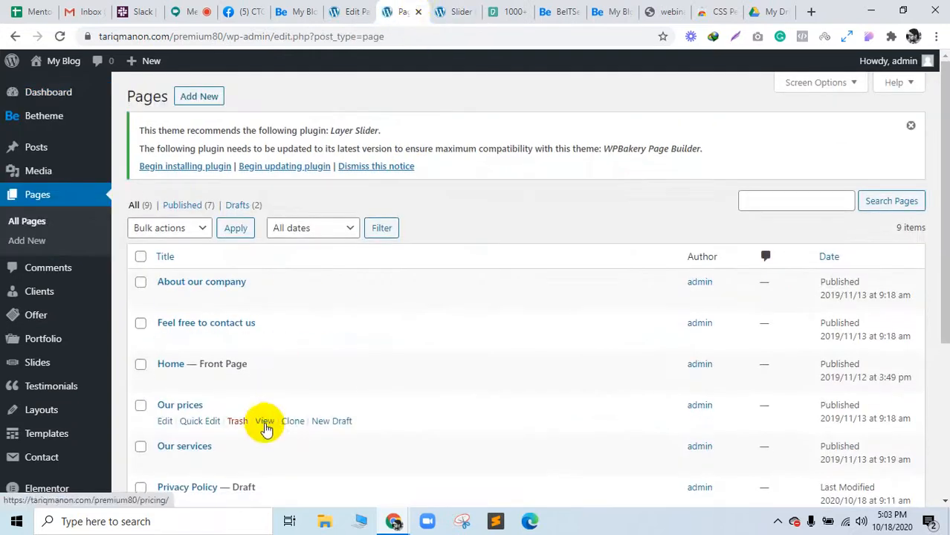
Open the Webinar page from the Pages list with Edit with Elementor
scroll(266, 427, down, 3)
scroll(262, 428, down, 2)
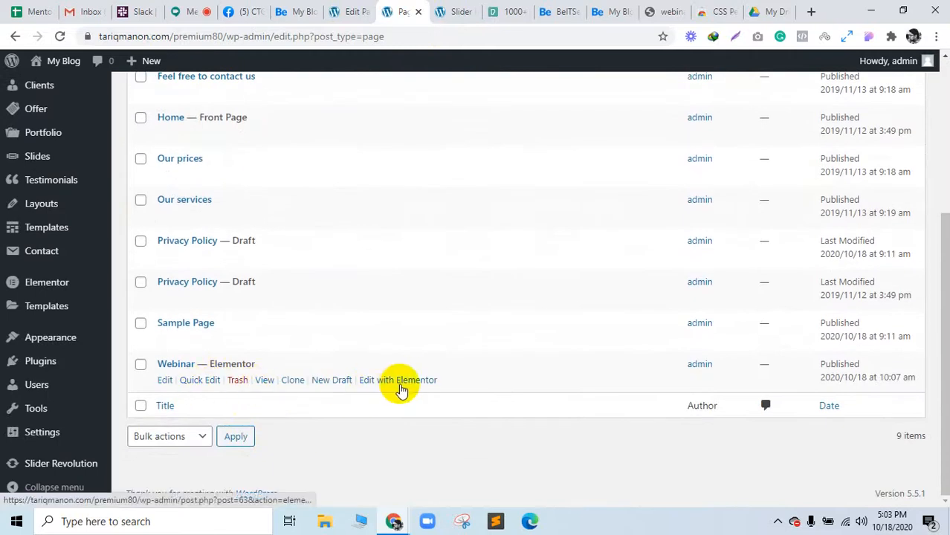
ctrl+click(399, 381)
click(433, 8)
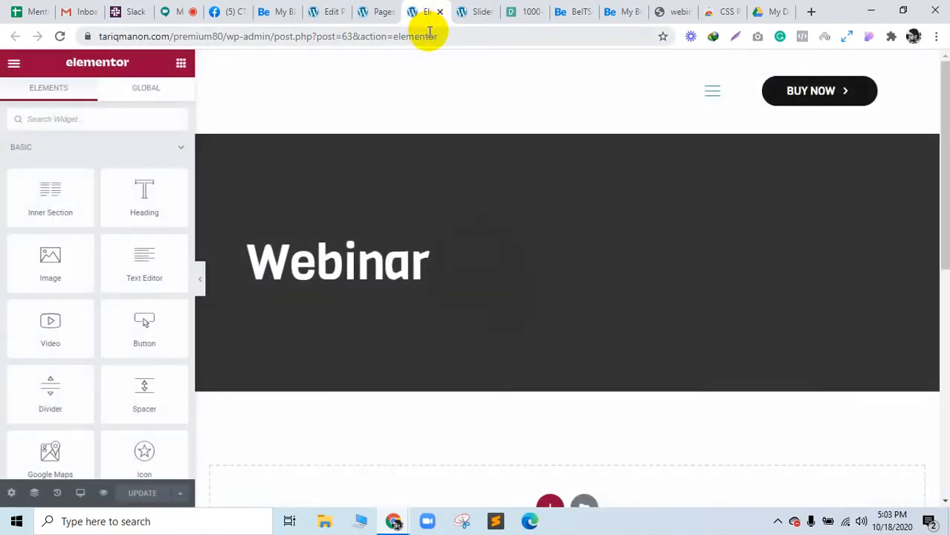
Add a one-column section holding a Shortcode widget with the pasted slider-1 shortcode
scroll(452, 336, down, 4)
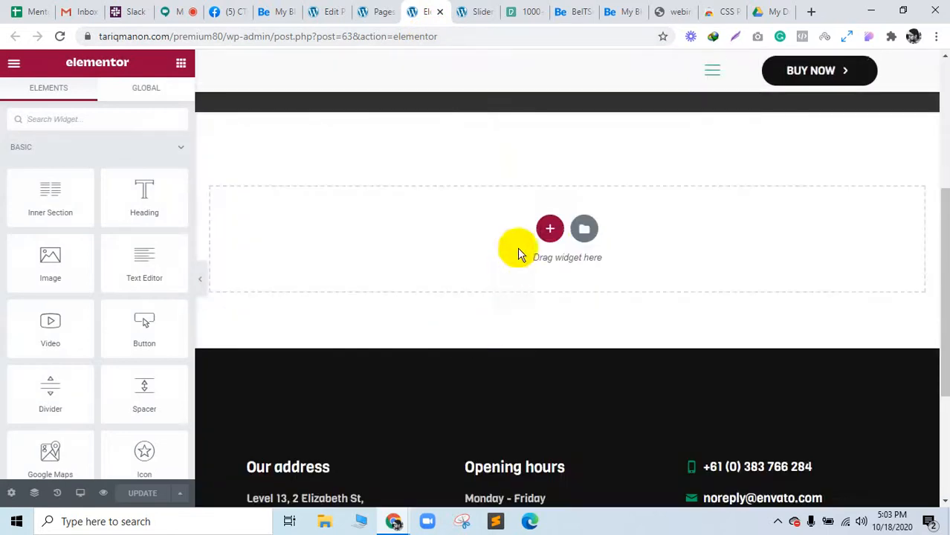
click(550, 232)
click(397, 273)
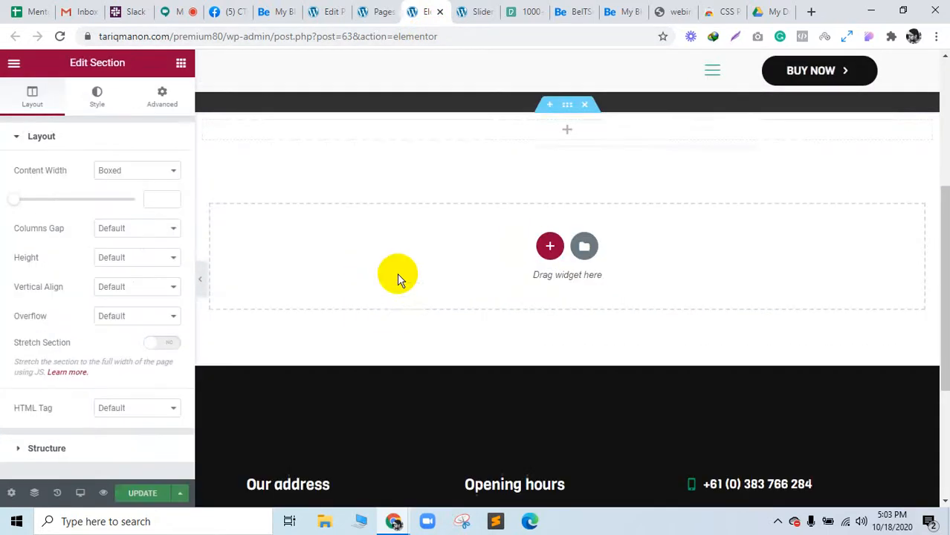
click(181, 65)
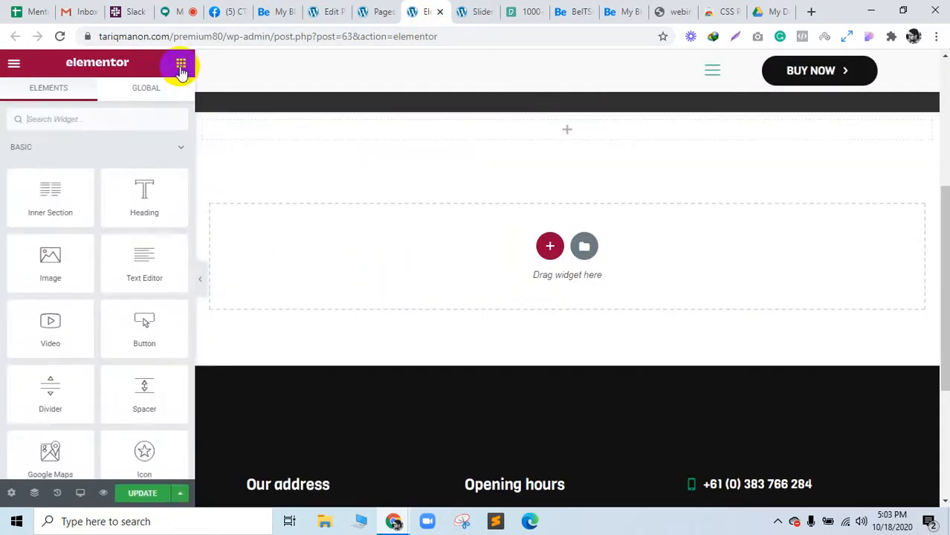
text(sho)
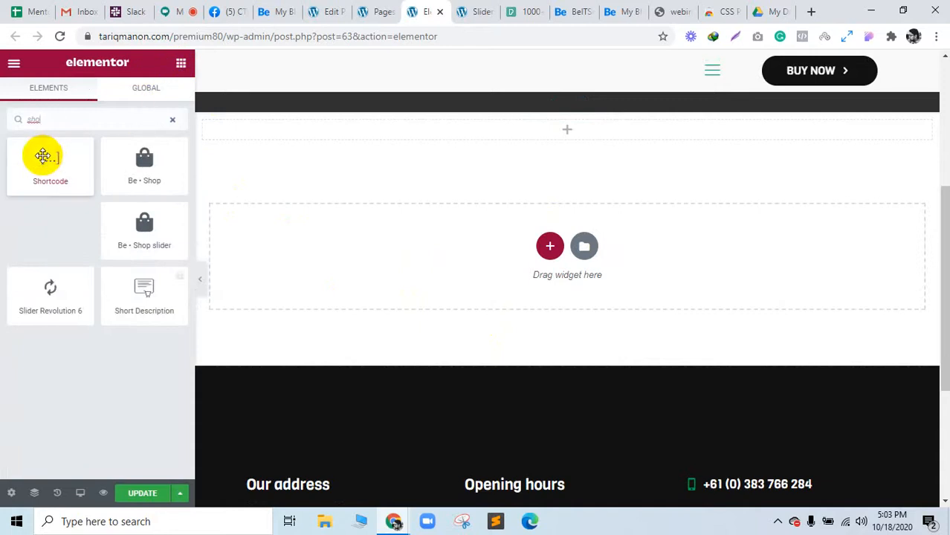
drag(43, 154, 599, 156)
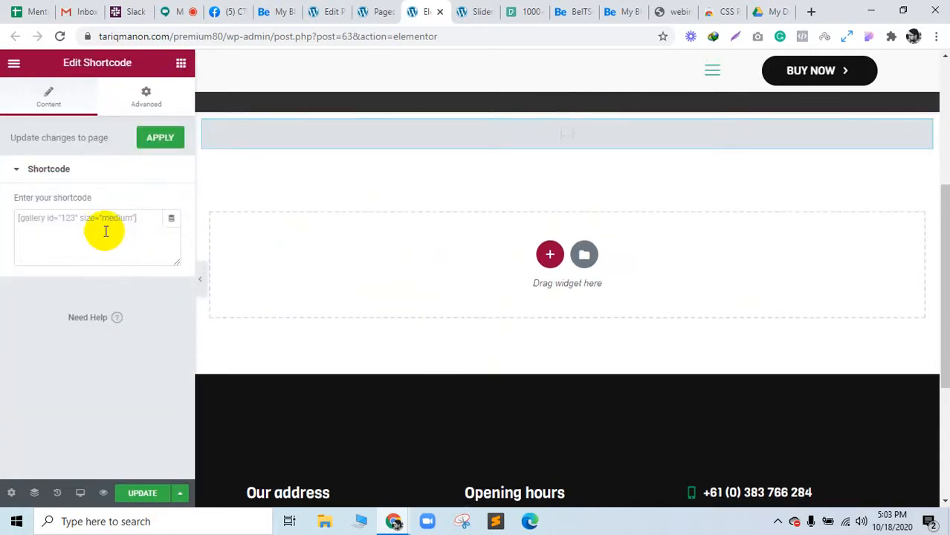
click(103, 227)
text([rev_slider alias="slider-1"][/rev_slider])
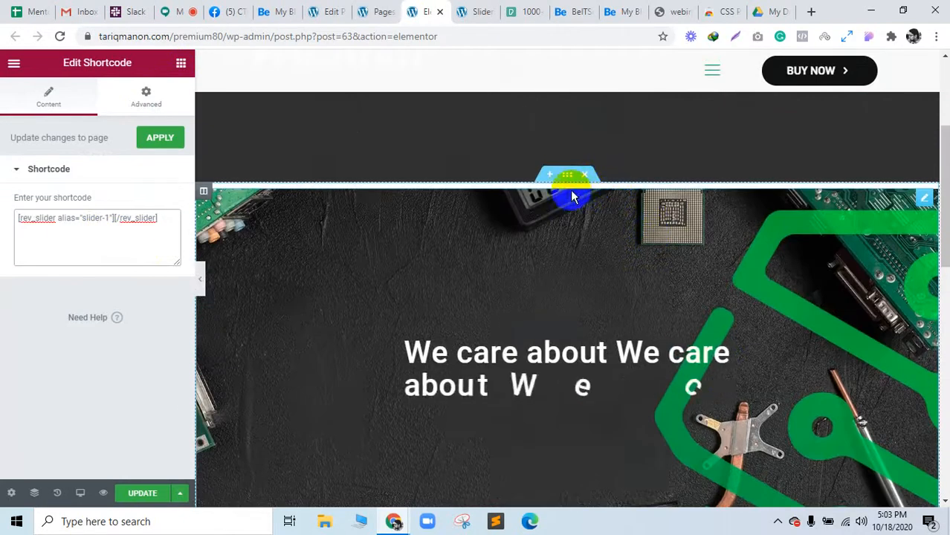
Set the slider section's Columns Gap to No Gap
click(565, 175)
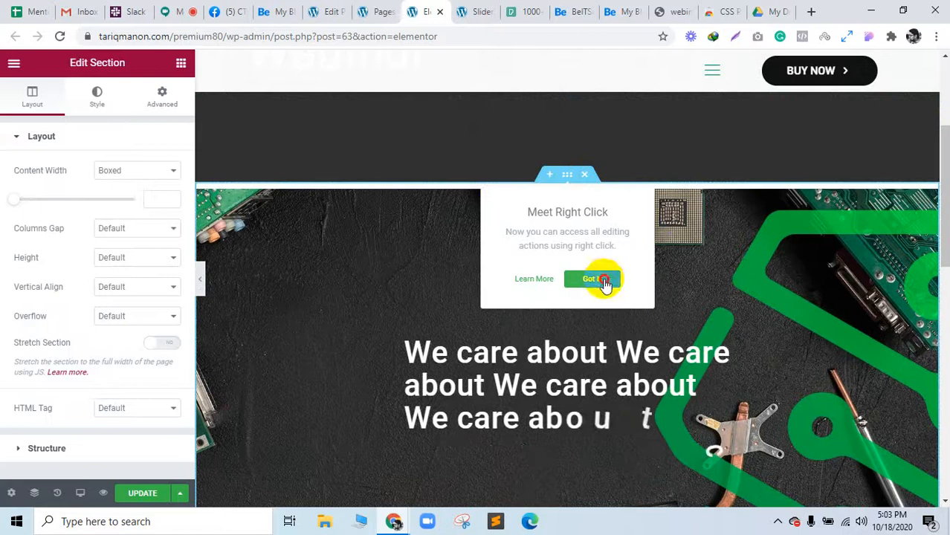
click(595, 279)
click(118, 230)
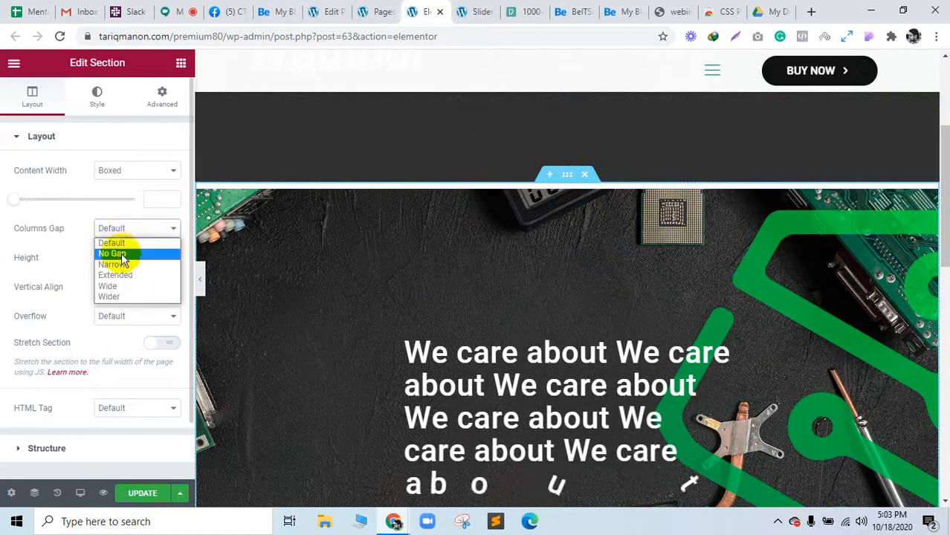
click(113, 253)
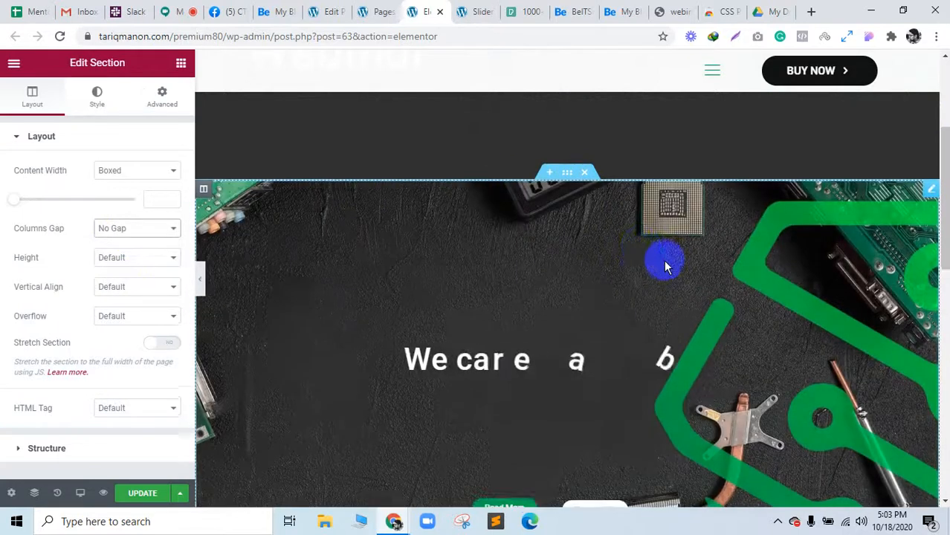
scroll(666, 262, down, 6)
scroll(642, 284, up, 5)
scroll(643, 284, down, 2)
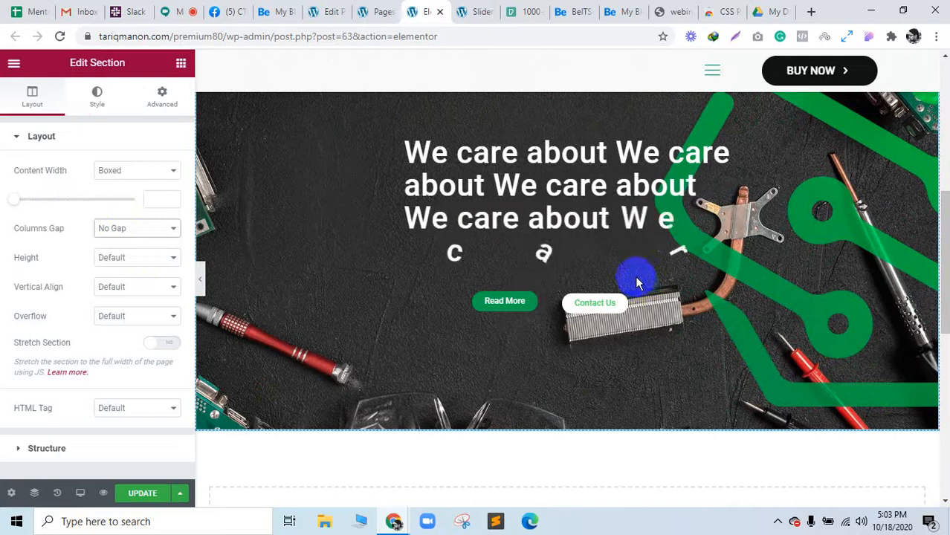
scroll(570, 342, up, 3)
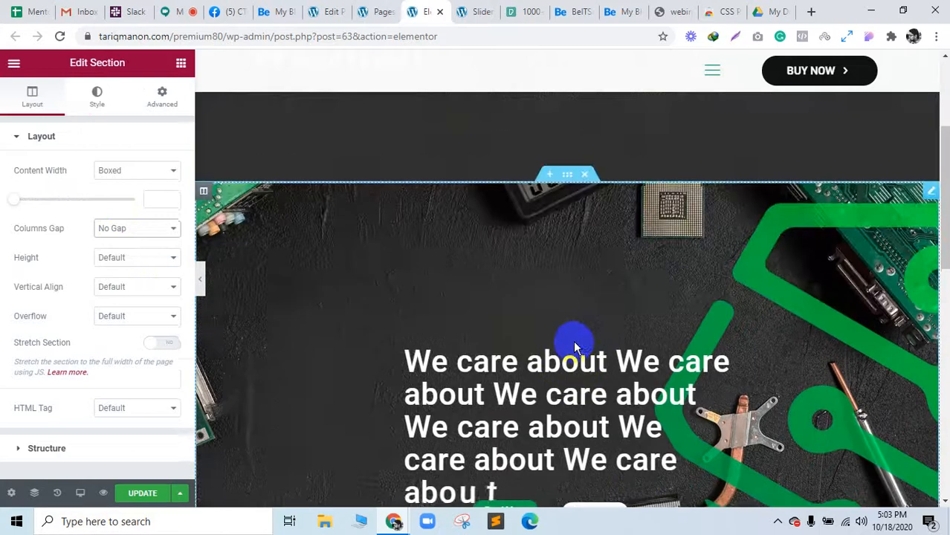
scroll(573, 343, down, 1)
scroll(573, 343, up, 4)
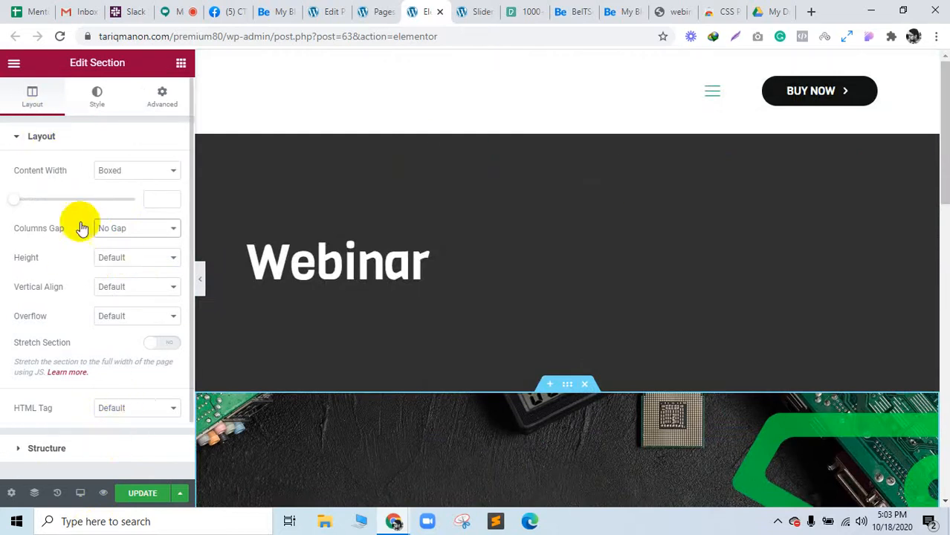
Set the Webinar page's Page Layout to Slider Revolution Blank Template
click(11, 492)
scroll(119, 455, down, 1)
click(125, 430)
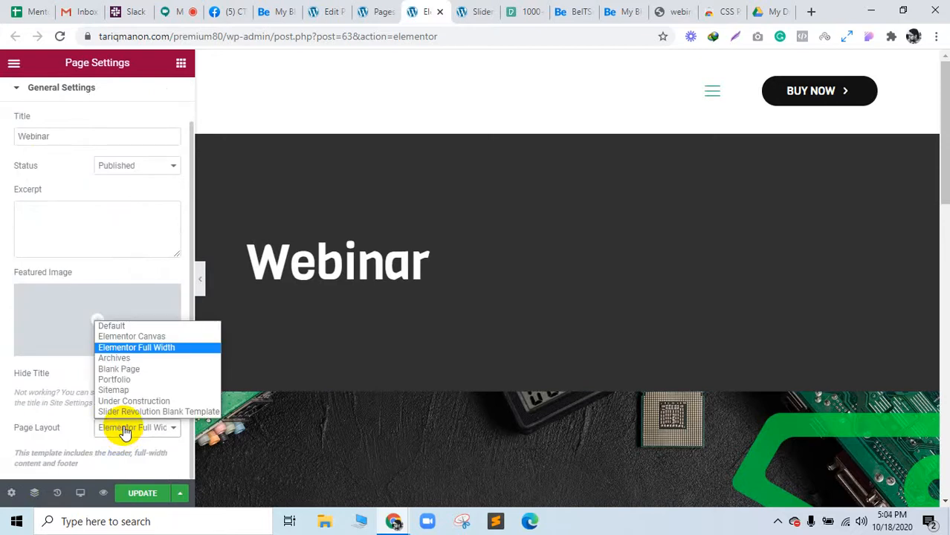
click(131, 411)
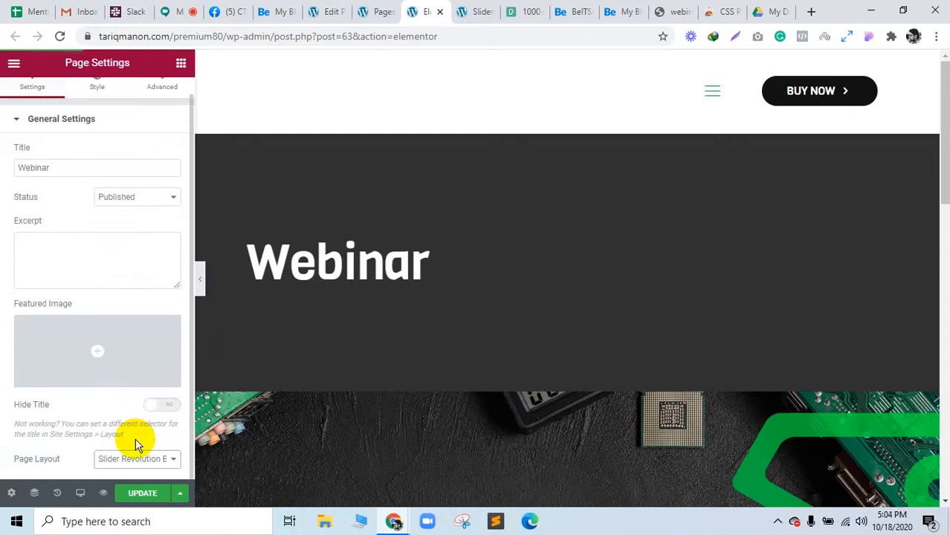
click(134, 458)
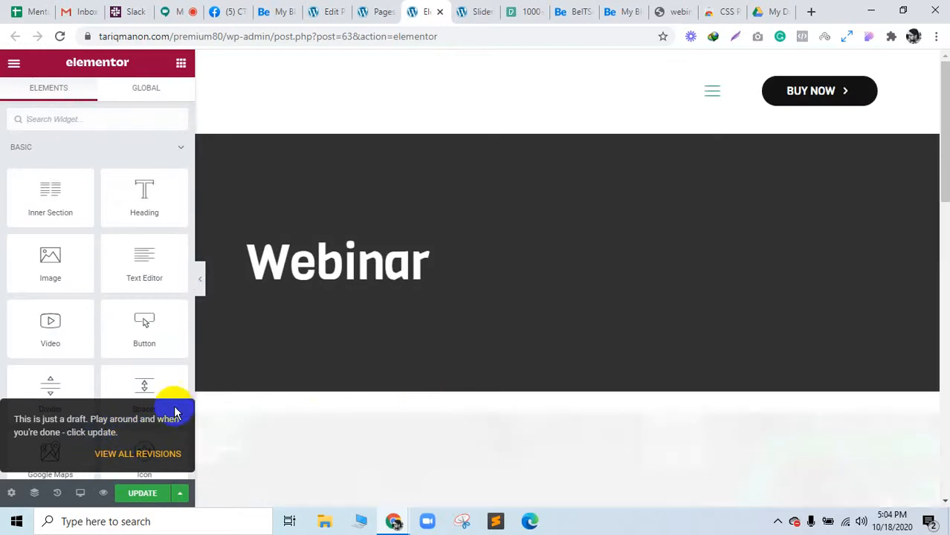
Change the Webinar page's Page Layout to Elementor Full Width
scroll(456, 381, down, 3)
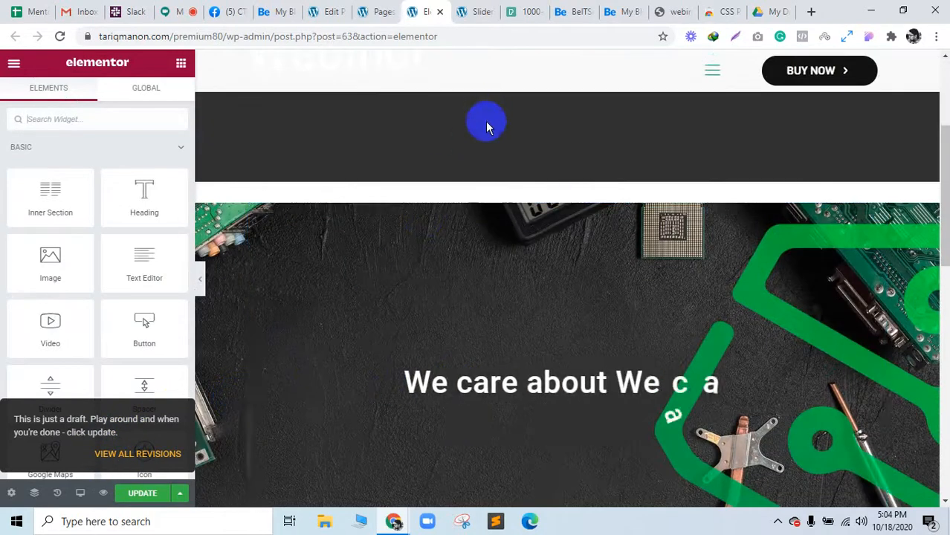
scroll(477, 159, up, 3)
scroll(505, 270, down, 12)
scroll(508, 273, up, 9)
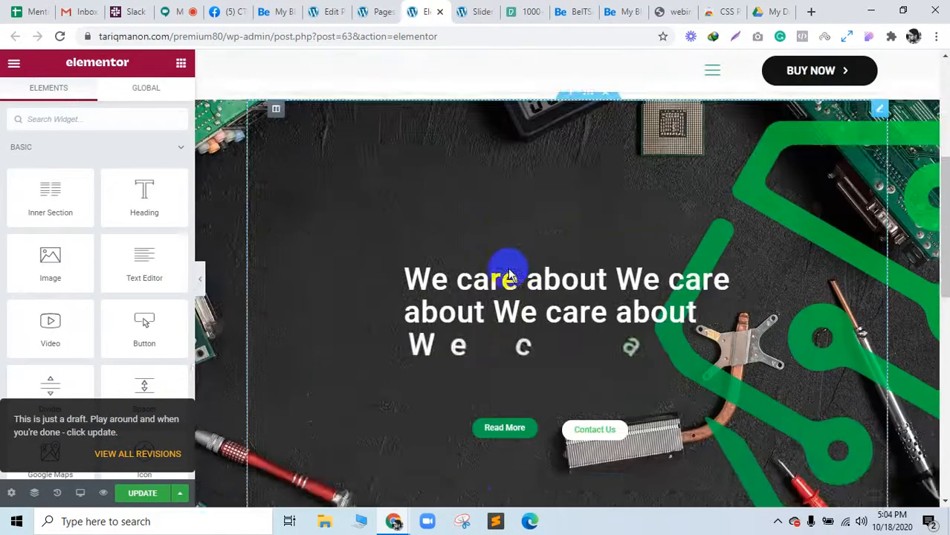
click(10, 493)
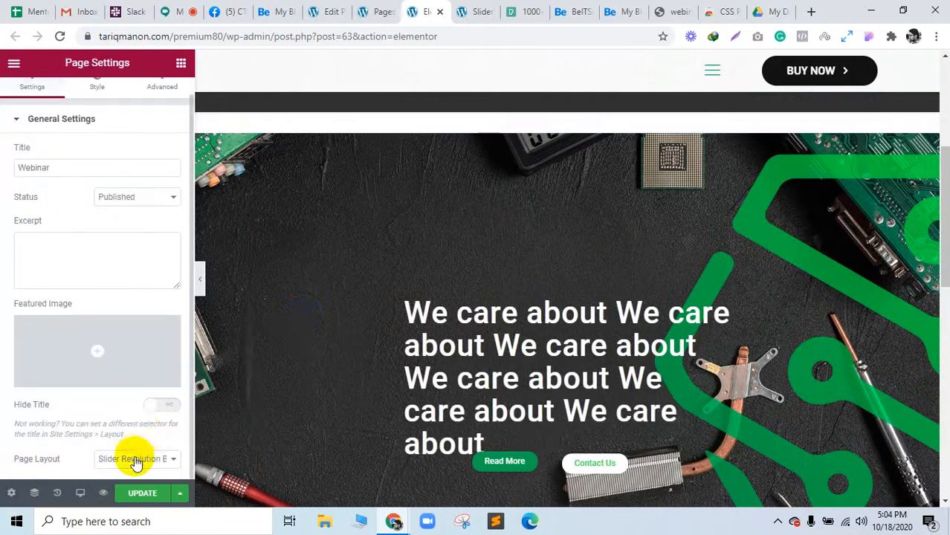
click(135, 461)
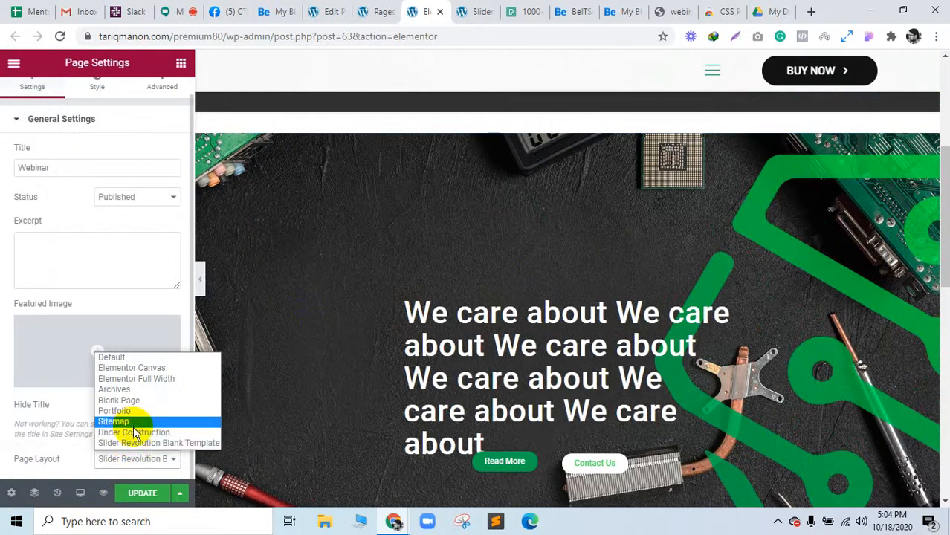
click(131, 444)
click(154, 460)
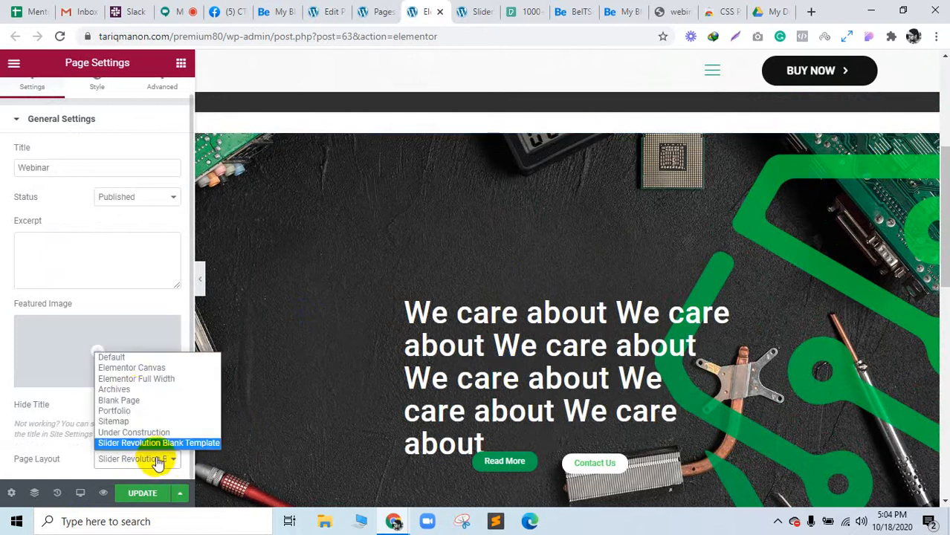
click(135, 379)
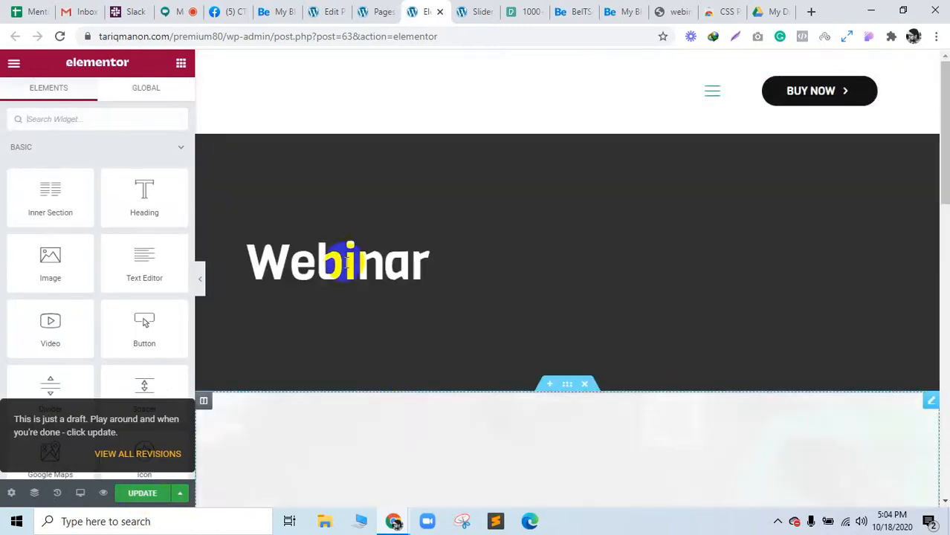
Review the full-width page, start a section below the slider, and return to Google Meet
scroll(375, 267, down, 5)
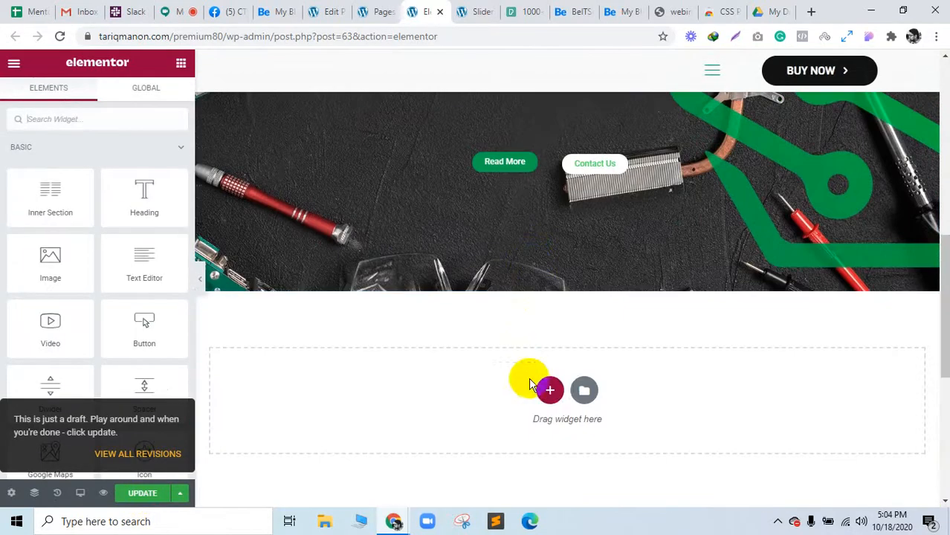
scroll(552, 388, up, 4)
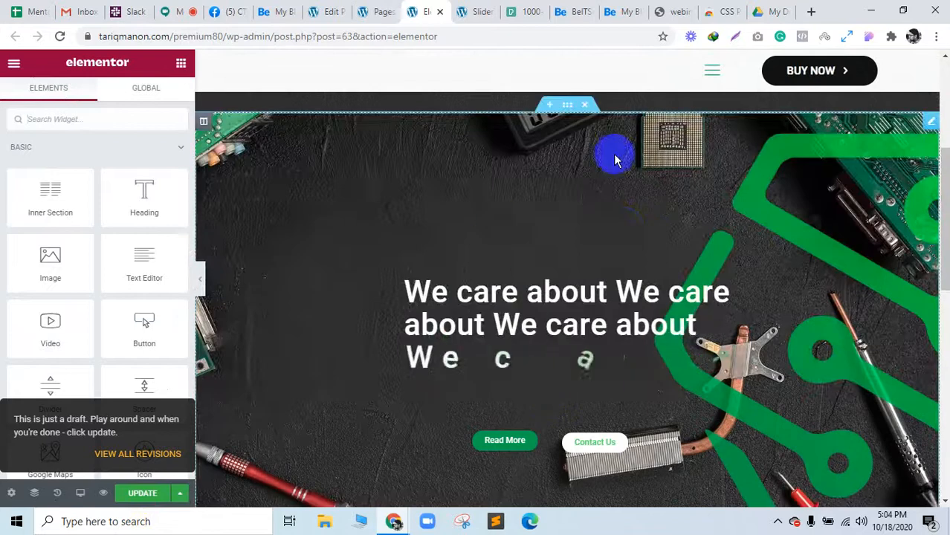
scroll(620, 201, down, 4)
scroll(553, 295, up, 5)
scroll(446, 372, down, 4)
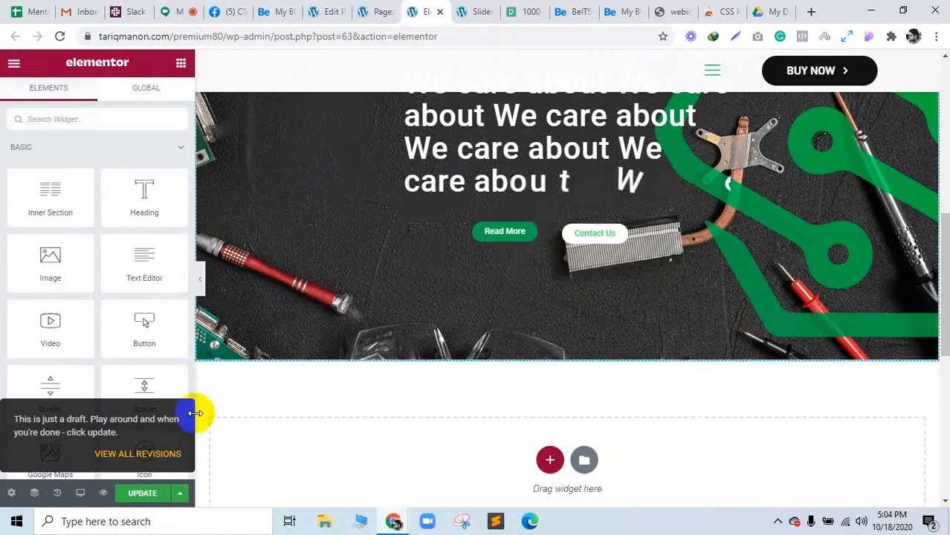
click(550, 461)
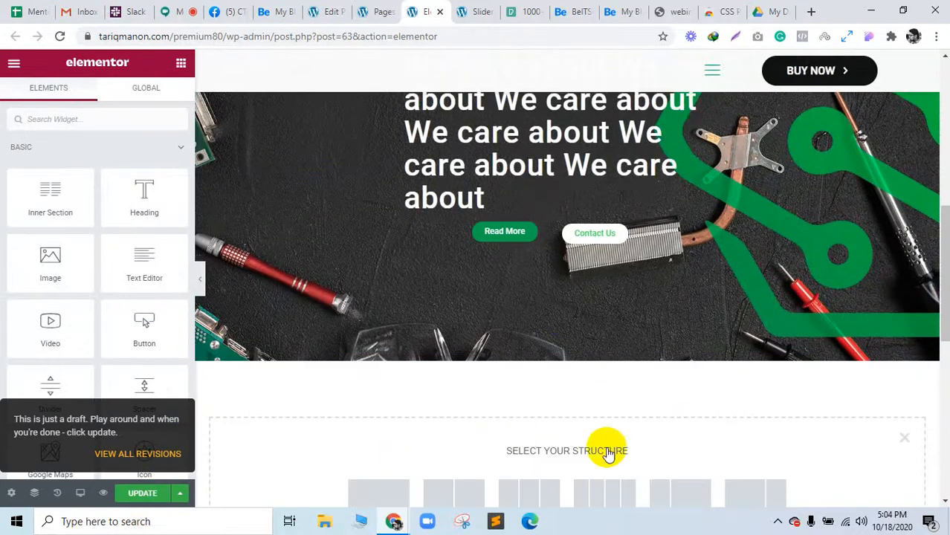
scroll(550, 443, down, 1)
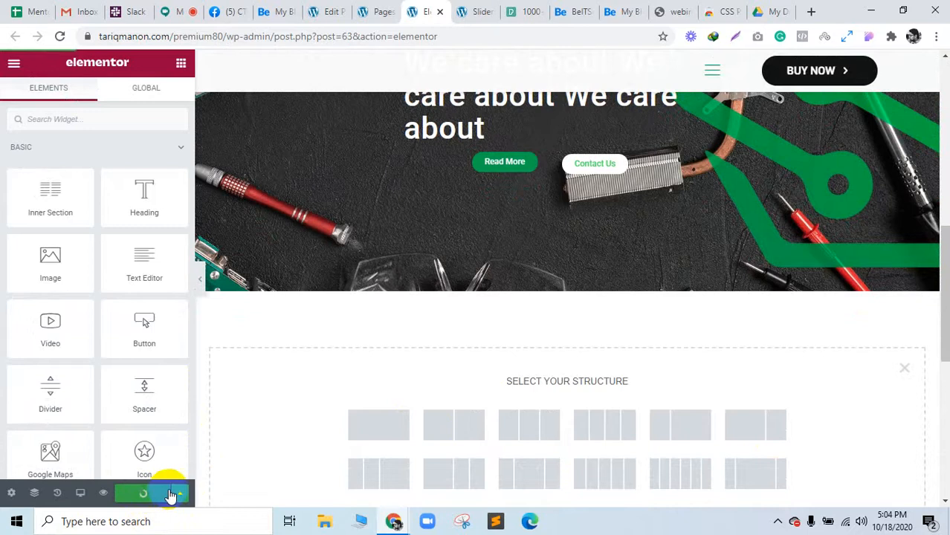
scroll(469, 372, up, 4)
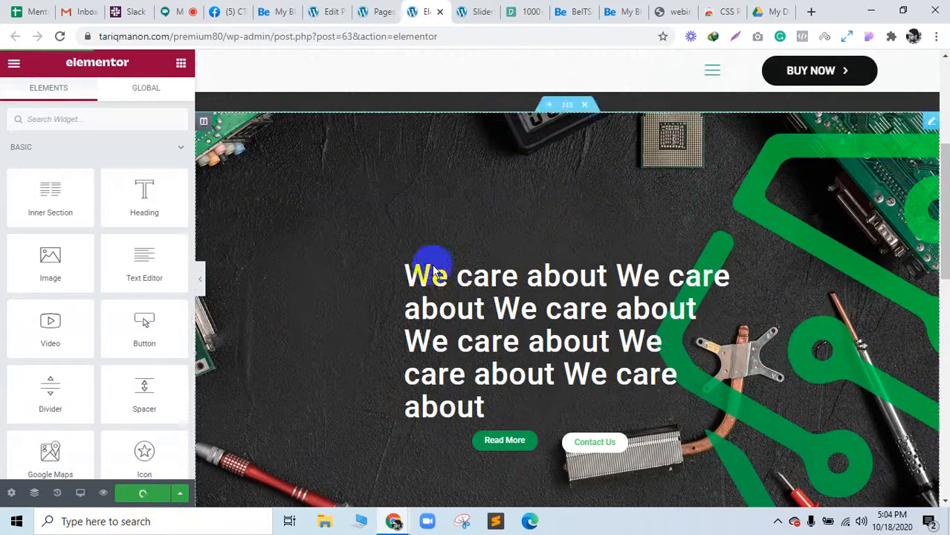
click(185, 10)
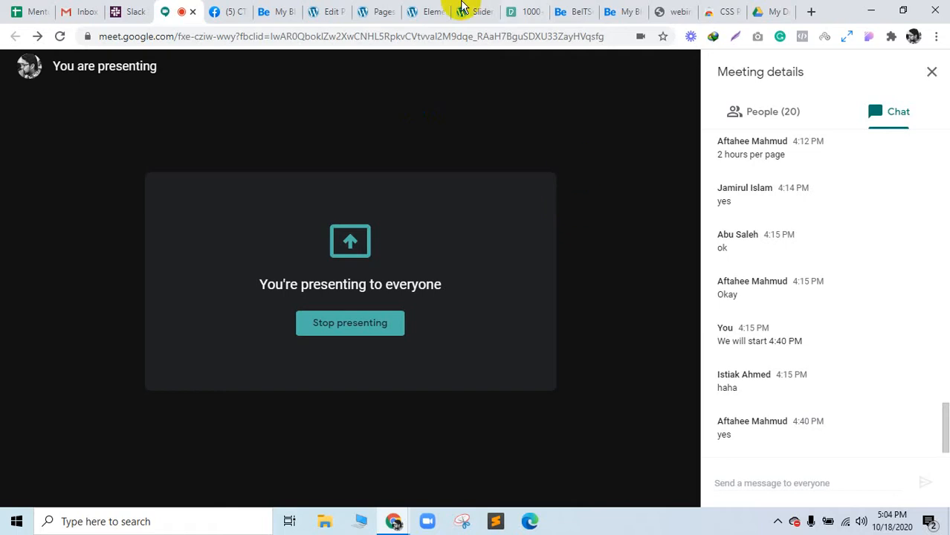
Return to the Slider Revolution editor and show Slider 1's Spinner settings (spinner 0, colour #ffffff)
click(268, 9)
click(343, 8)
click(381, 9)
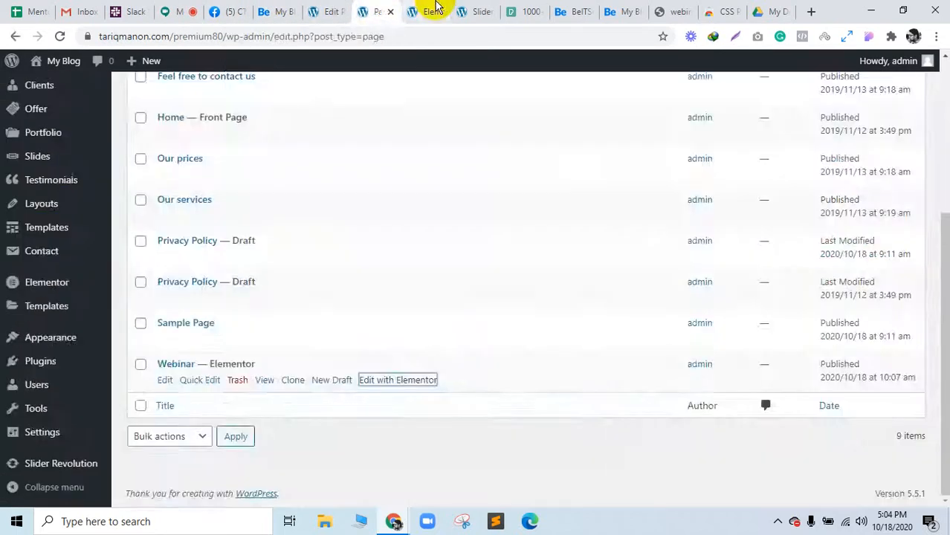
click(439, 9)
click(463, 9)
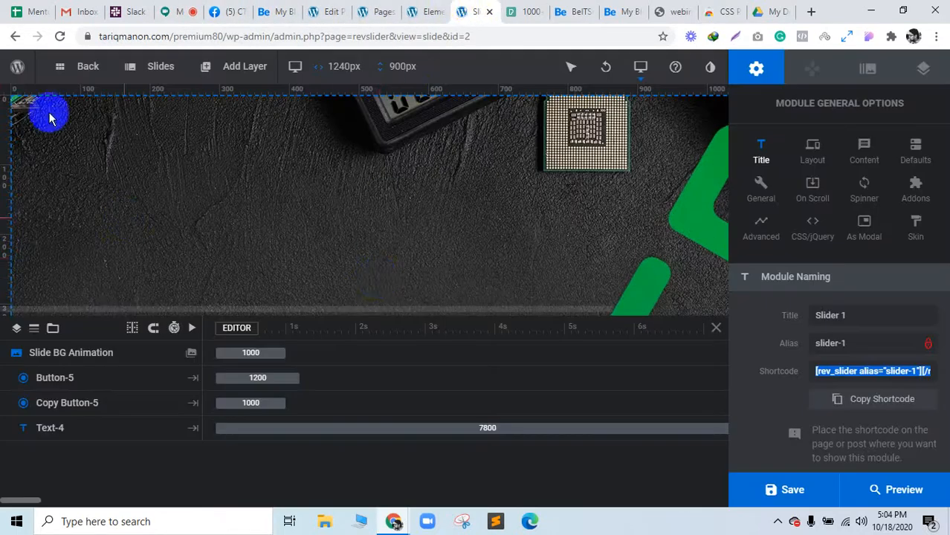
mouse_move(146, 77)
mouse_move(162, 99)
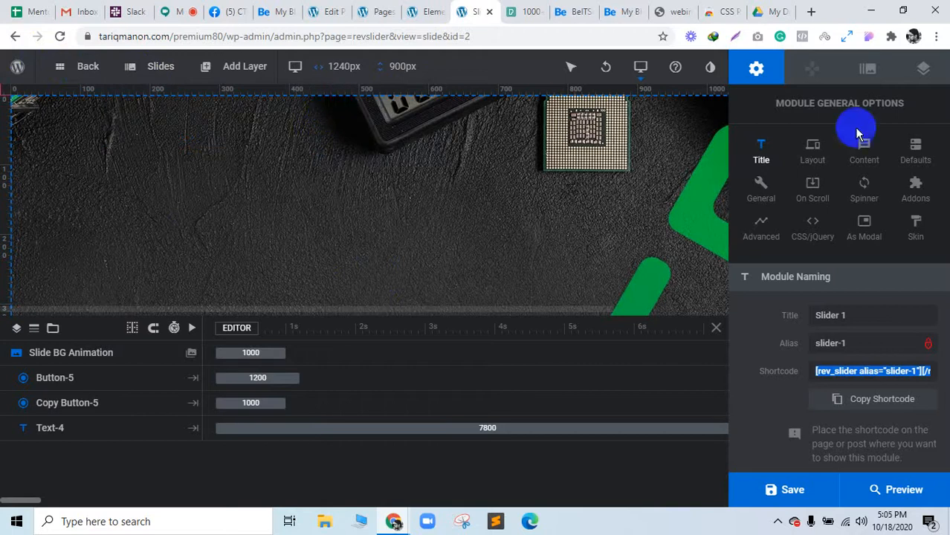
click(235, 73)
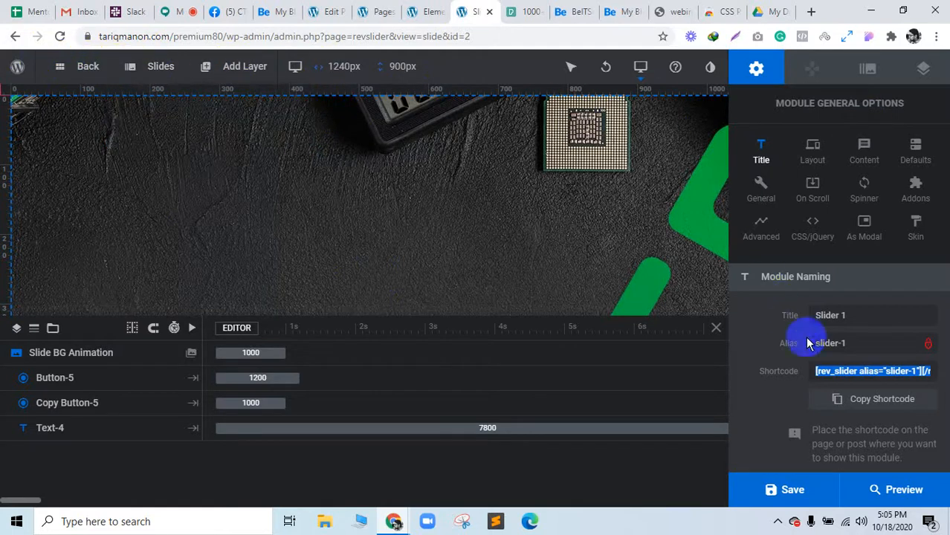
scroll(840, 388, down, 1)
scroll(840, 388, up, 1)
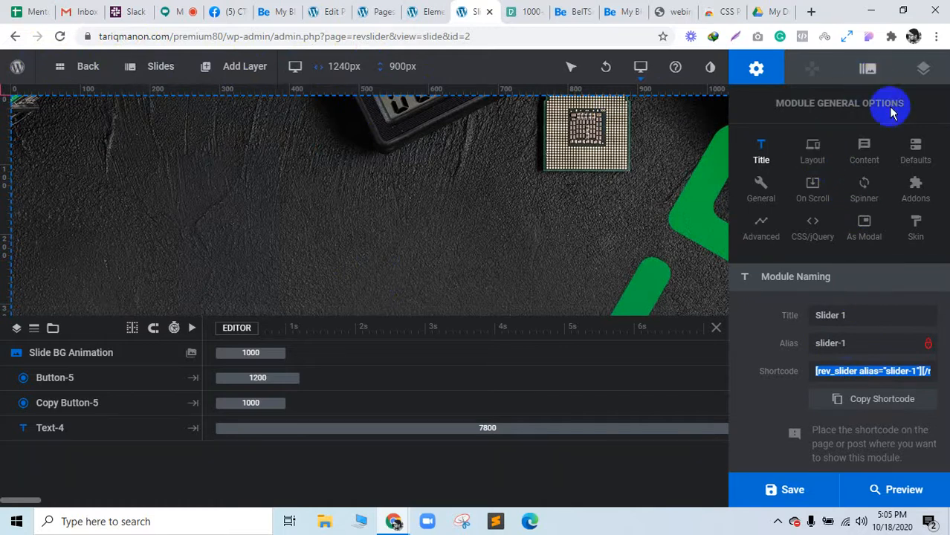
click(866, 200)
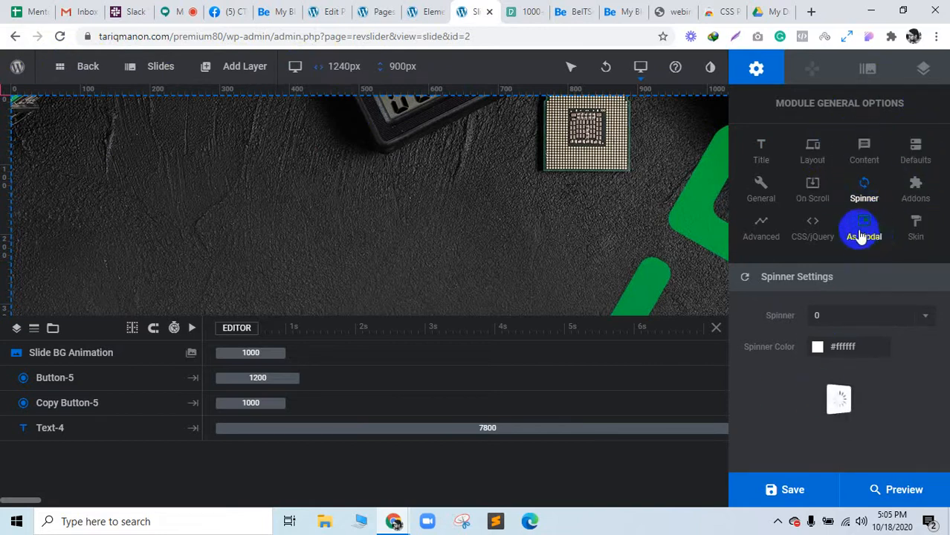
Change the module's default Slide Duration from 9000ms to 3000ms
click(911, 227)
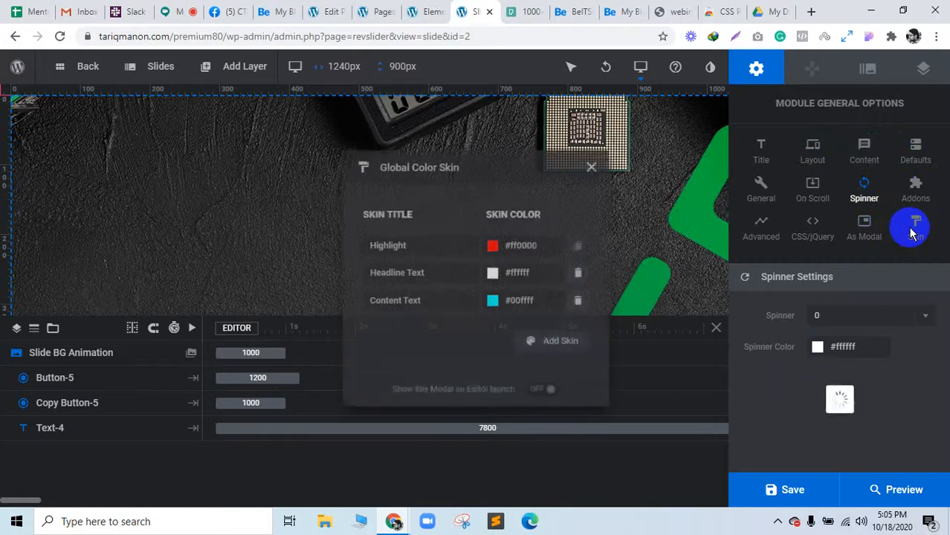
click(595, 171)
click(874, 162)
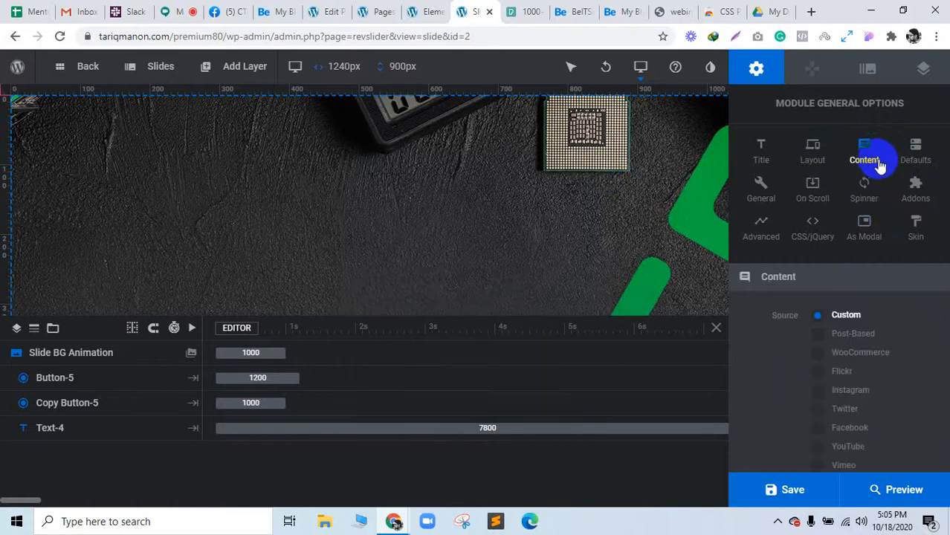
click(902, 161)
scroll(874, 278, down, 1)
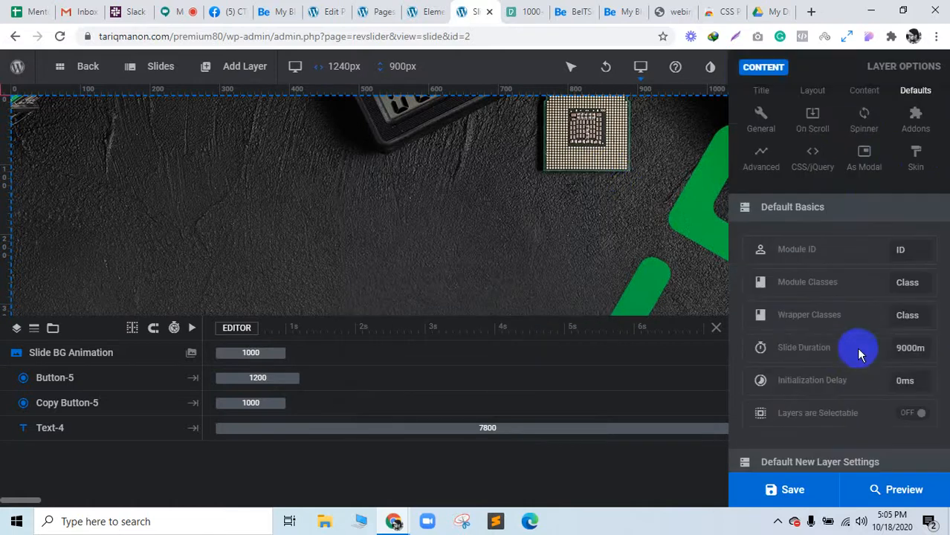
click(918, 348)
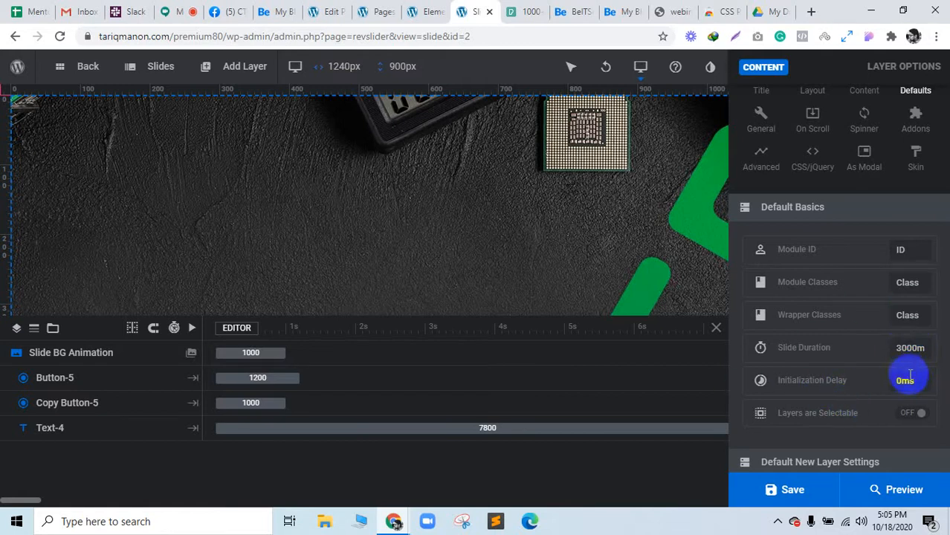
scroll(899, 379, down, 2)
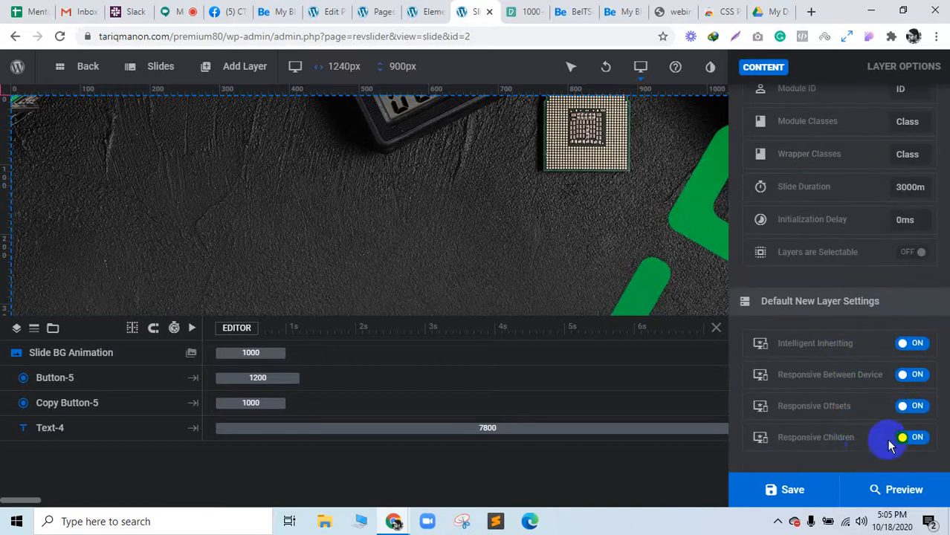
scroll(892, 445, up, 3)
scroll(883, 441, down, 1)
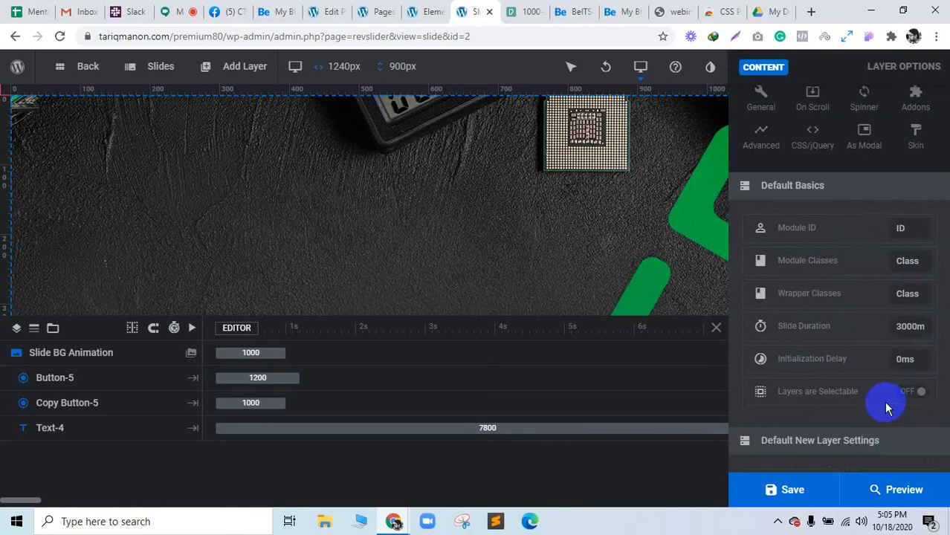
scroll(884, 402, up, 2)
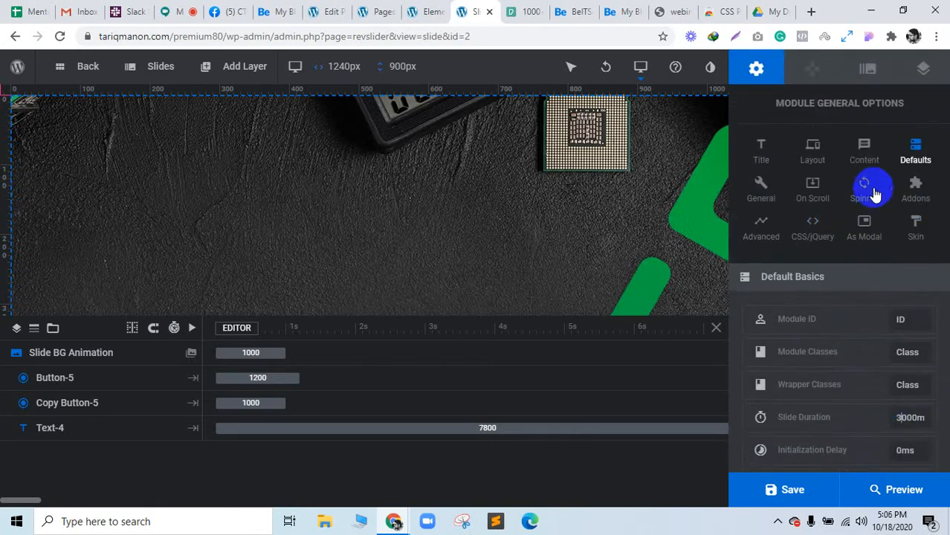
Open the Slider Revolution Addons and start a search for 'slider revoula' in a new tab
click(918, 190)
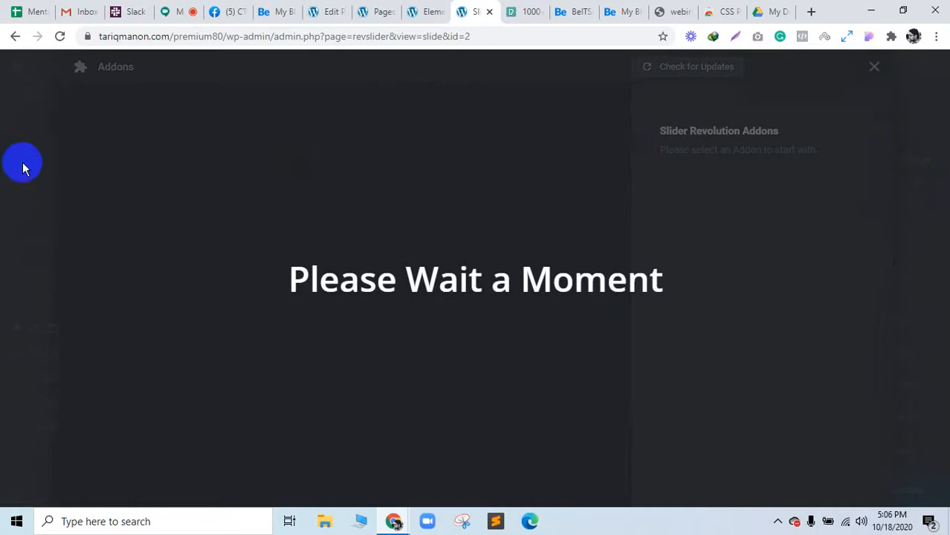
click(814, 11)
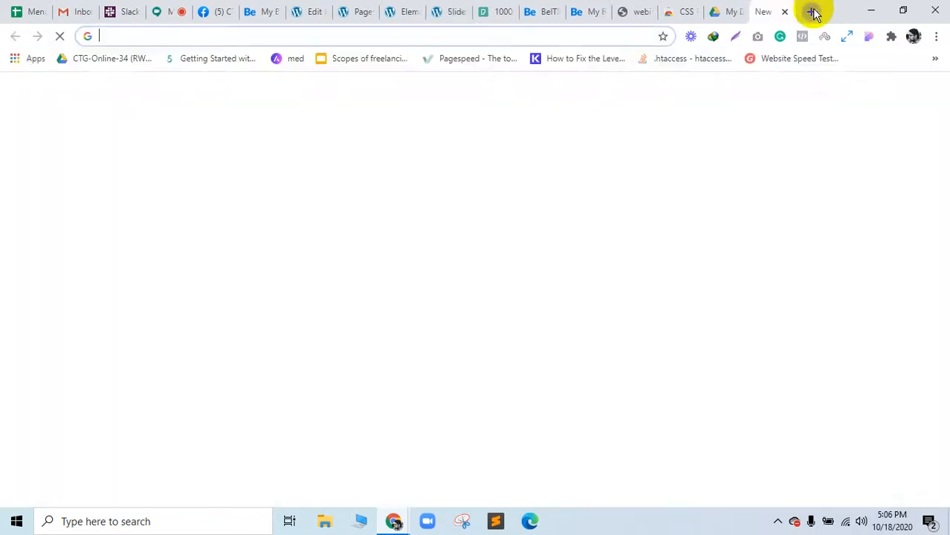
text(slider)
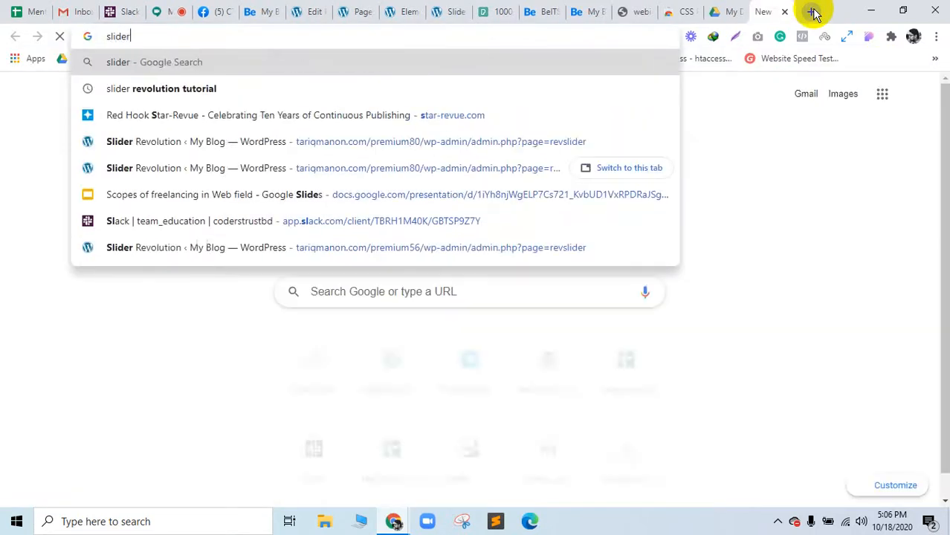
text( revoulat)
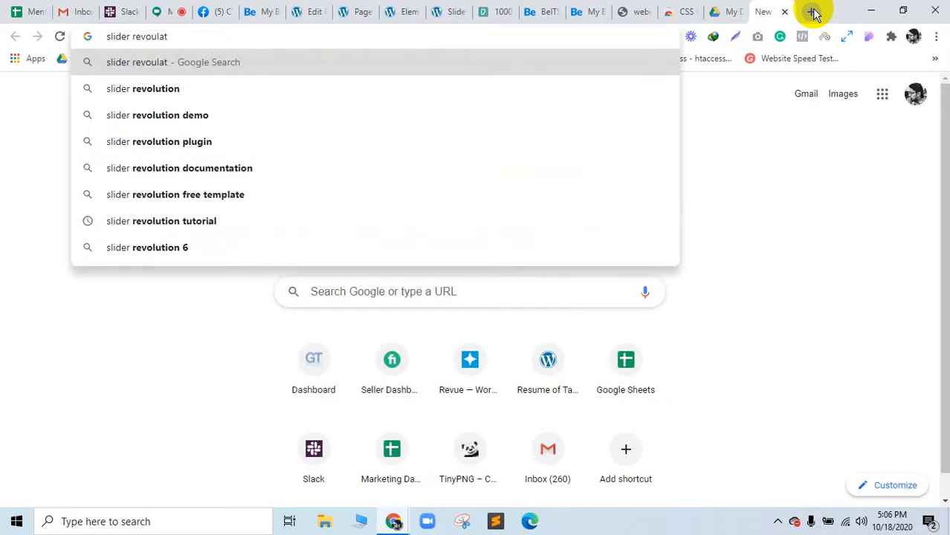
Search Google for 'slider revolution' and open CodeCanyon's Slider Revolution plugin page in a new tab
key(Return)
drag(766, 11, 454, 10)
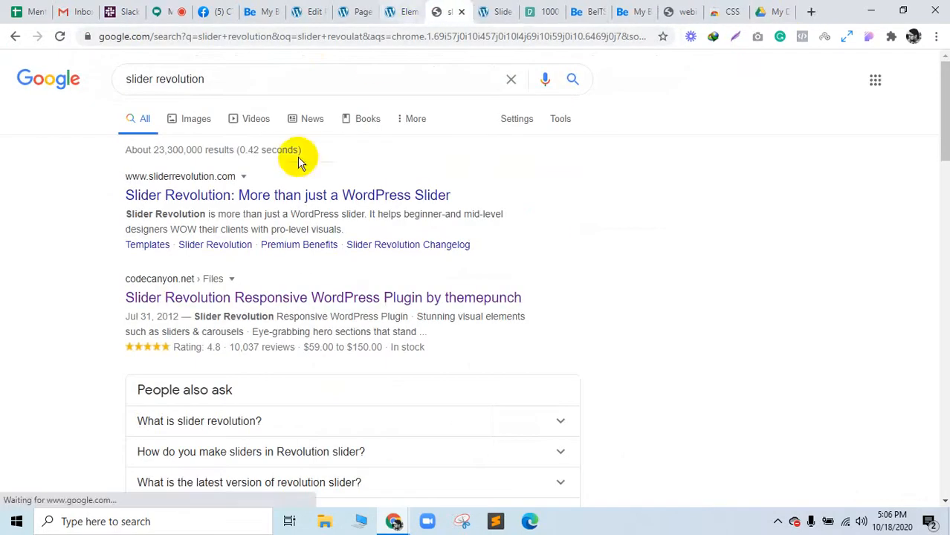
middle_click(227, 308)
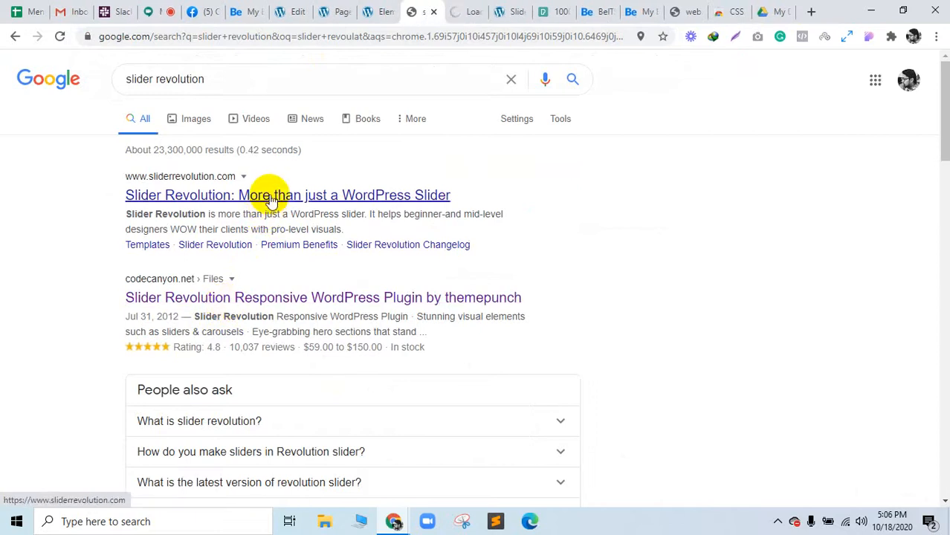
click(461, 9)
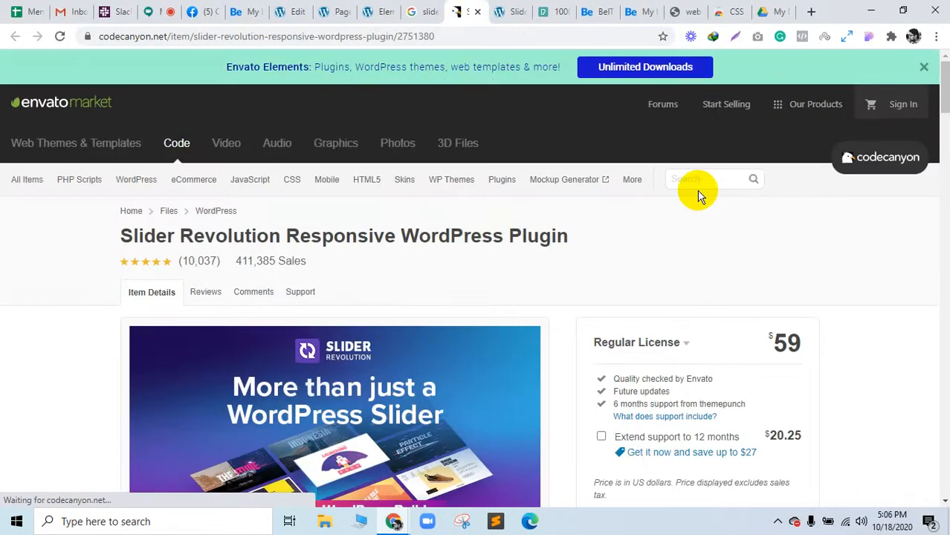
Review the CodeCanyon product page, highlighting its feature list and product title
scroll(677, 379, down, 5)
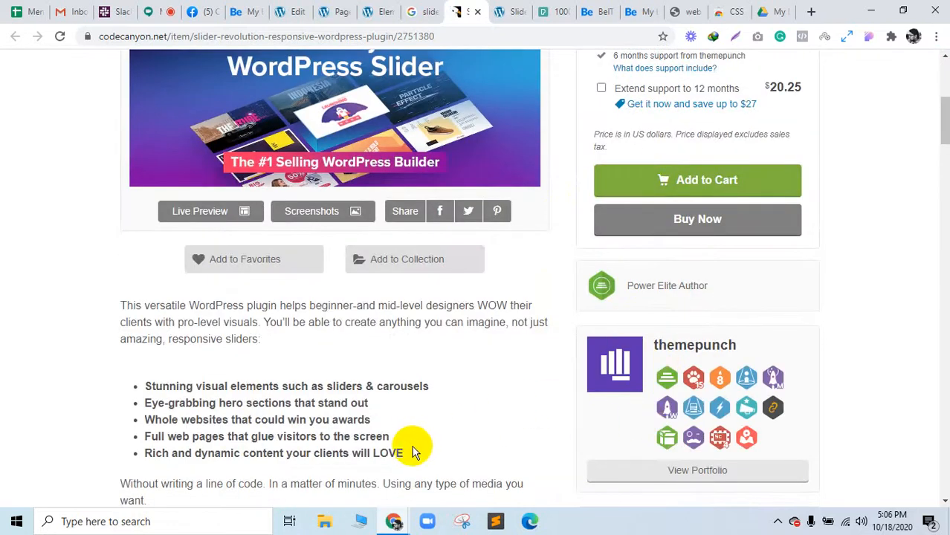
drag(410, 446, 182, 386)
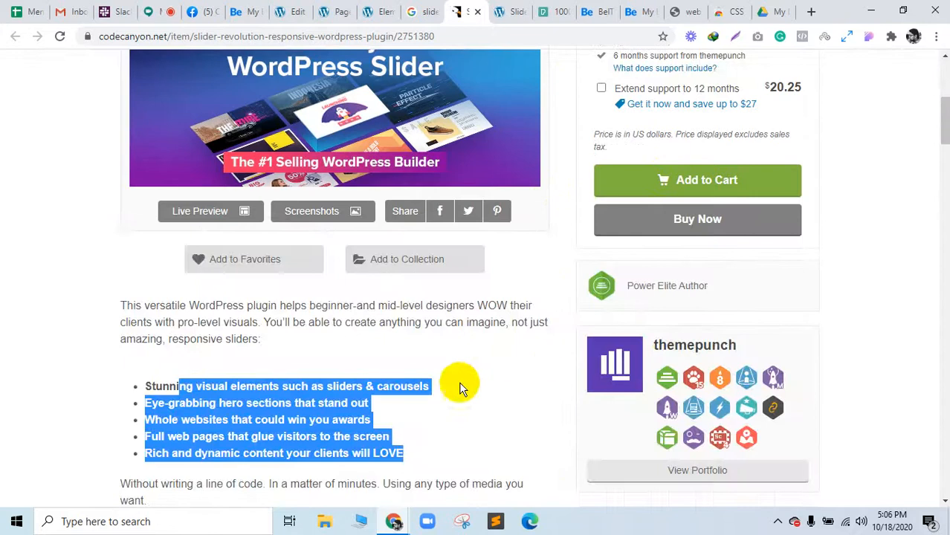
scroll(223, 267, up, 4)
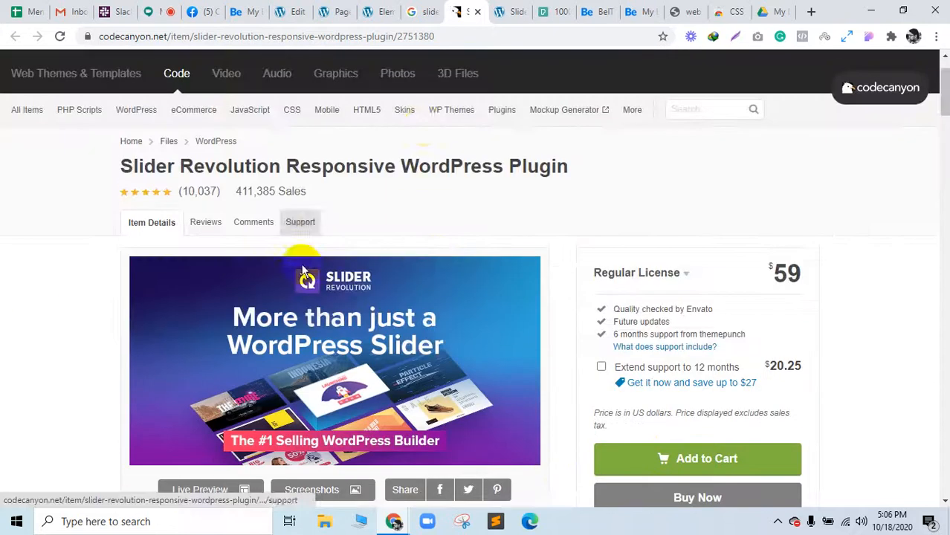
click(417, 11)
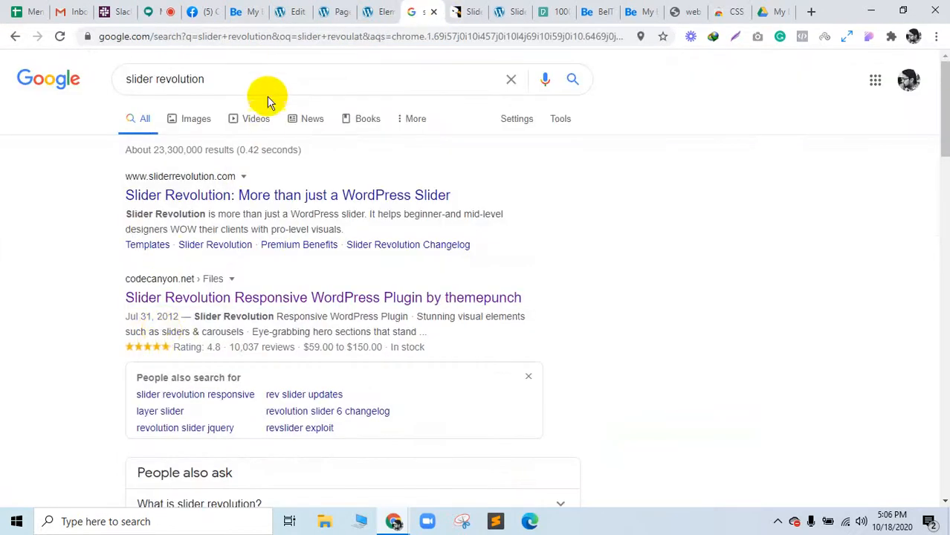
click(461, 11)
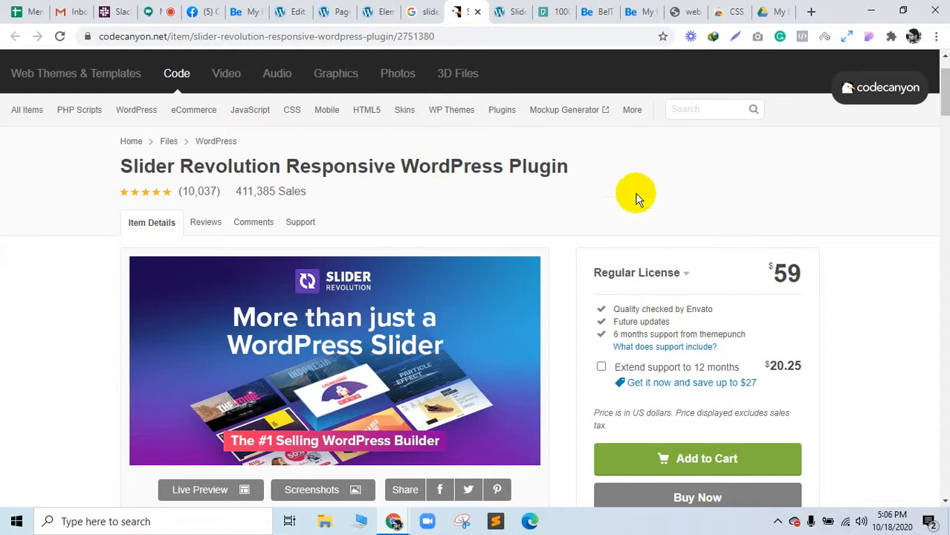
scroll(414, 360, down, 3)
scroll(416, 360, up, 4)
scroll(415, 360, down, 5)
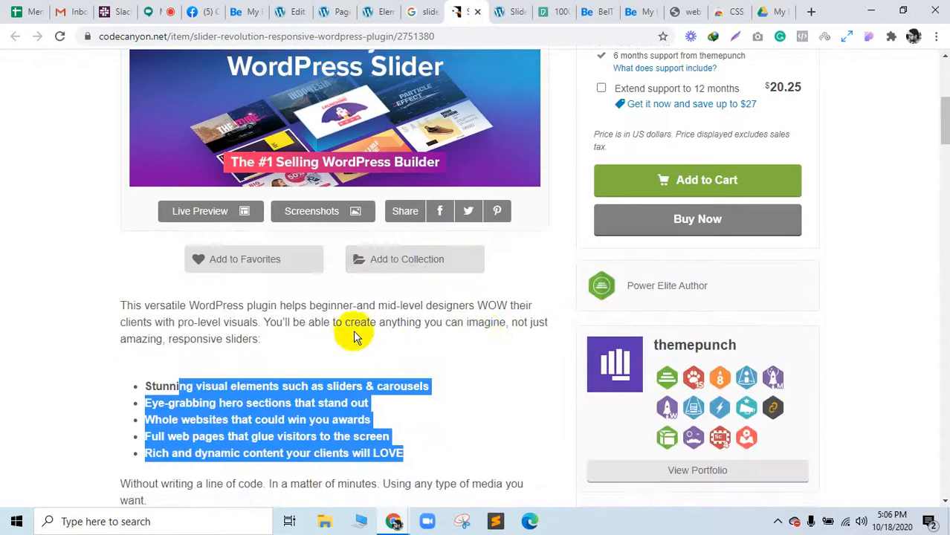
scroll(484, 332, up, 5)
drag(144, 236, 632, 237)
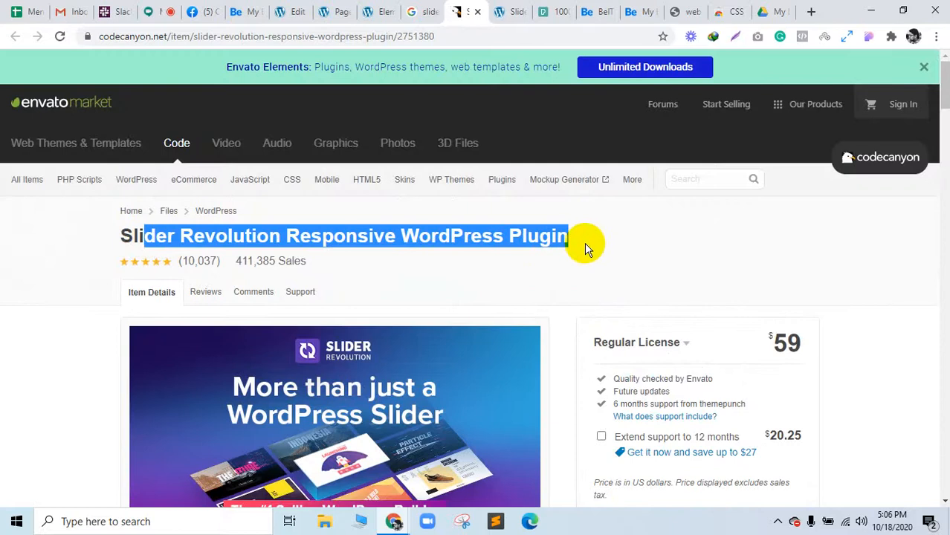
scroll(709, 310, down, 2)
scroll(708, 310, down, 2)
scroll(721, 161, up, 1)
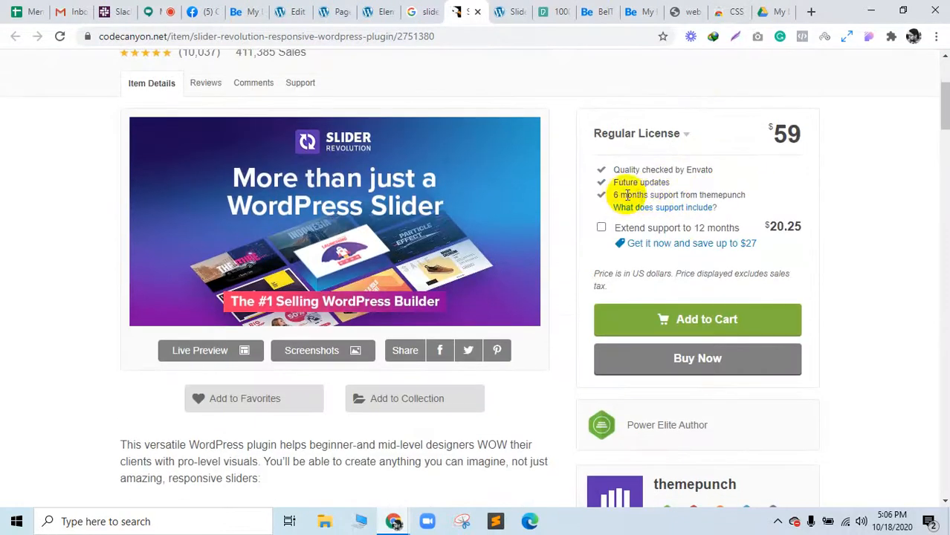
Select the author name 'themepunch' and search Google for it
drag(626, 194, 747, 202)
click(699, 196)
right_click(736, 196)
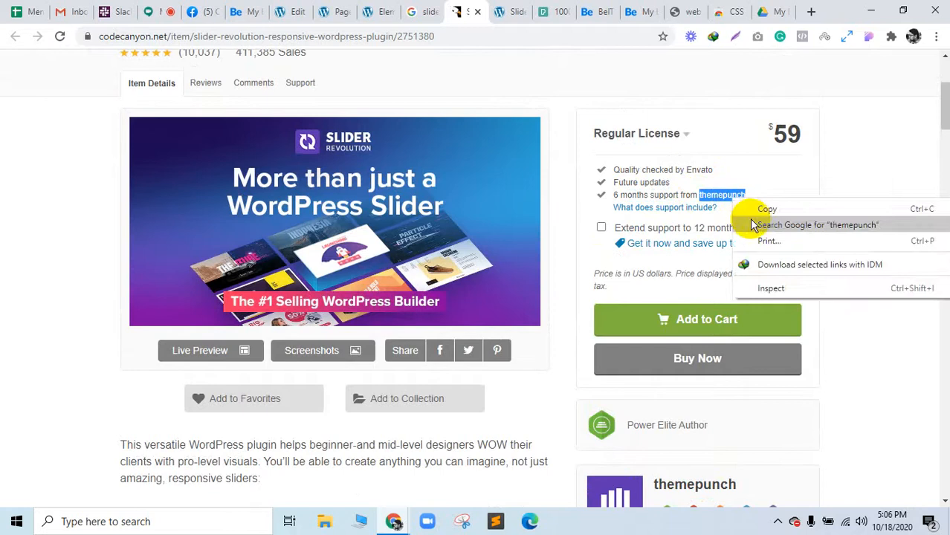
click(745, 220)
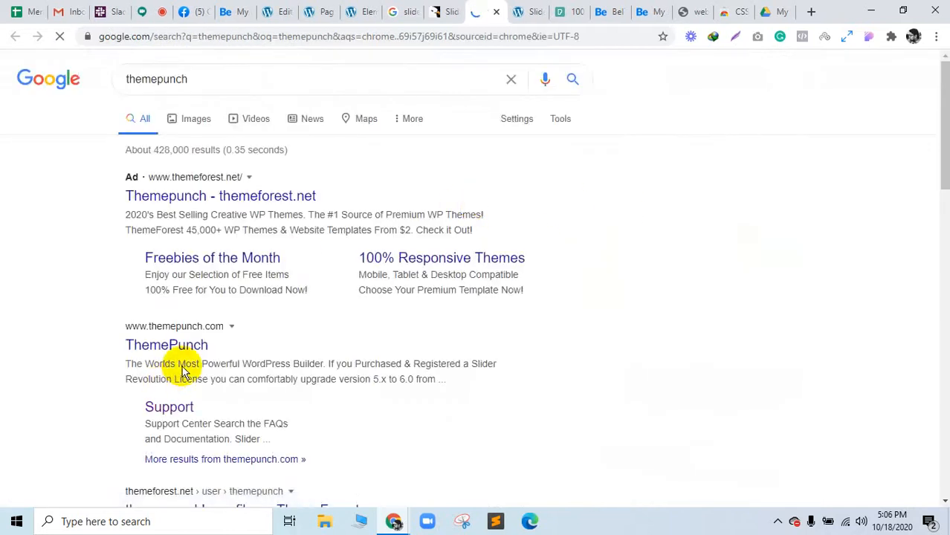
Search Google for 'themepunch revolution slider documentation' and open ThemePunch's Slider Revolution Documentation result
scroll(180, 414, down, 1)
scroll(179, 385, down, 2)
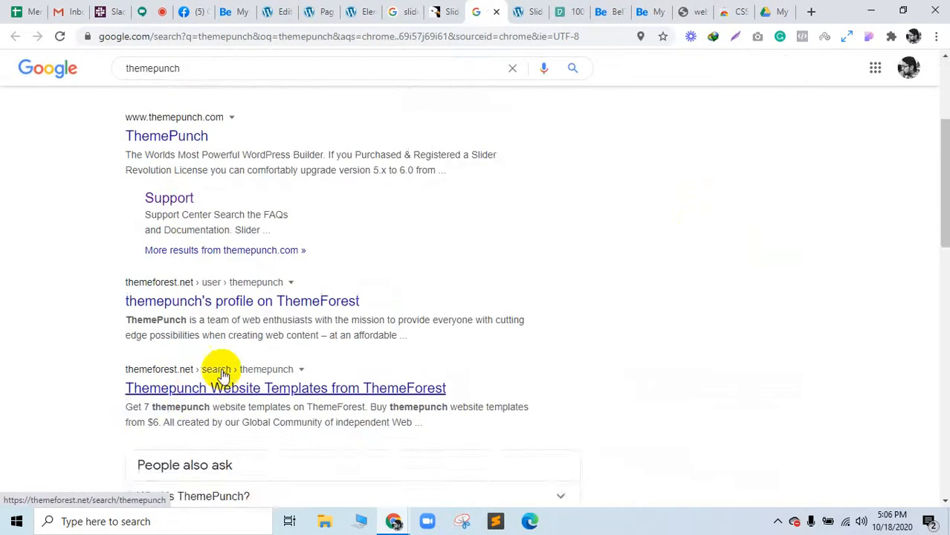
scroll(221, 372, up, 3)
click(218, 81)
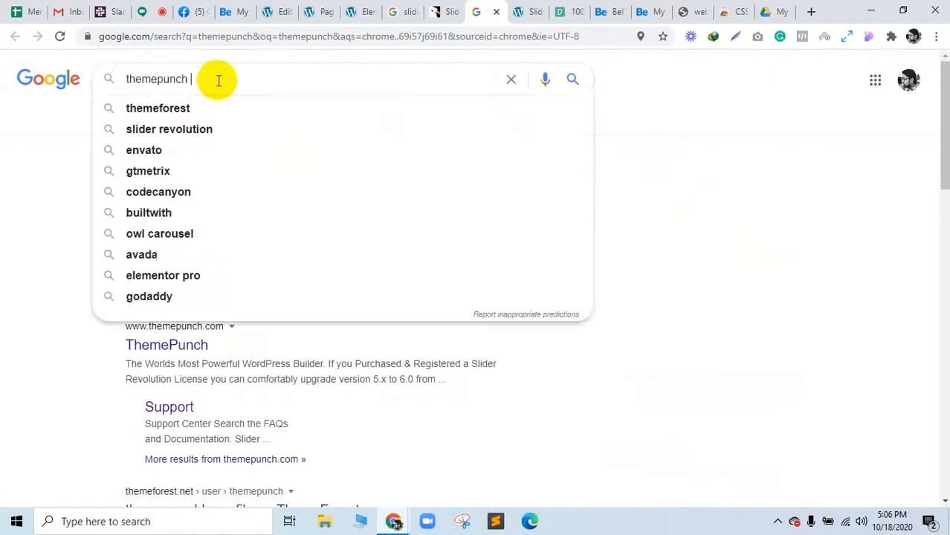
key(Down)
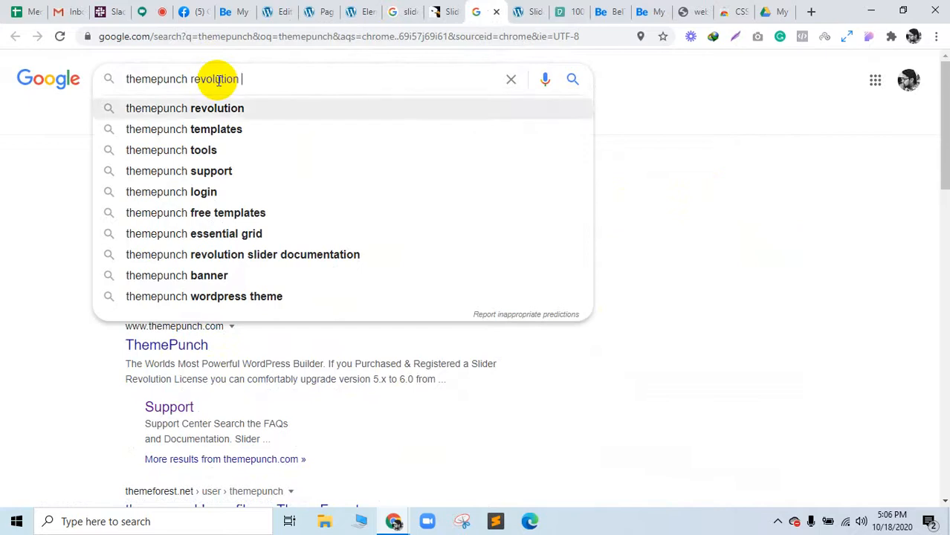
key(Down)
key(Down)
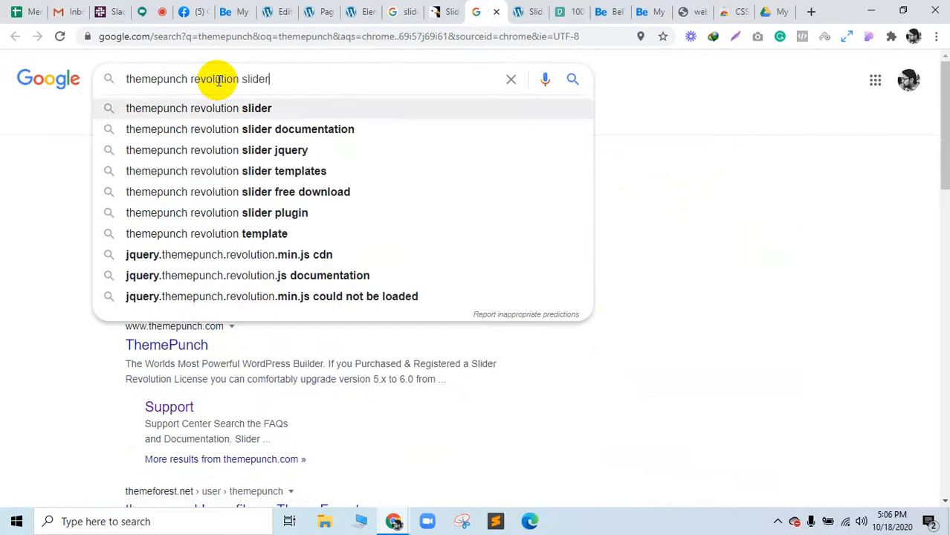
key(Return)
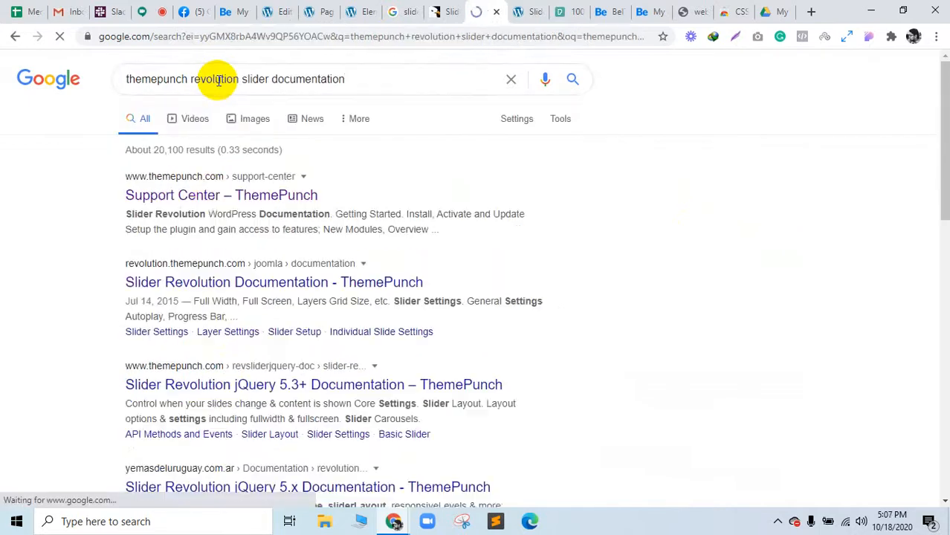
click(225, 287)
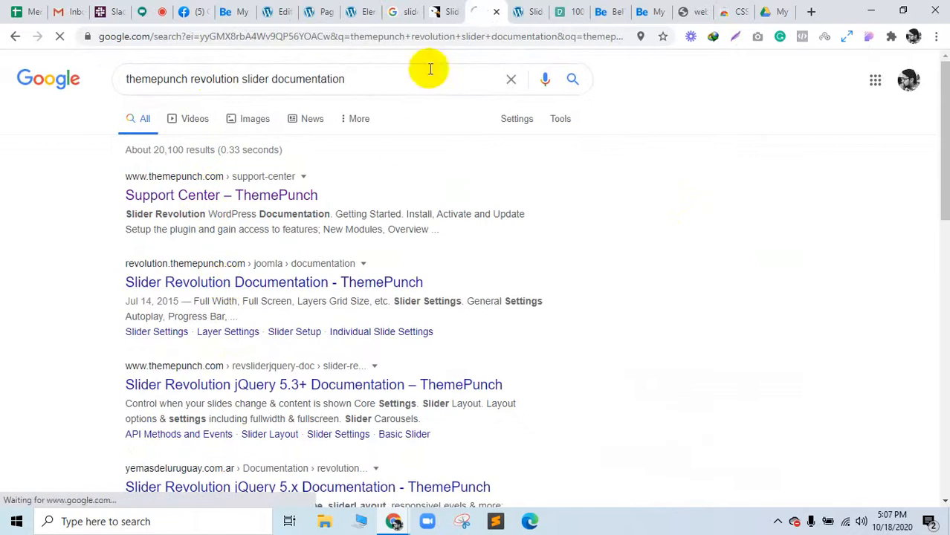
drag(484, 6, 411, 7)
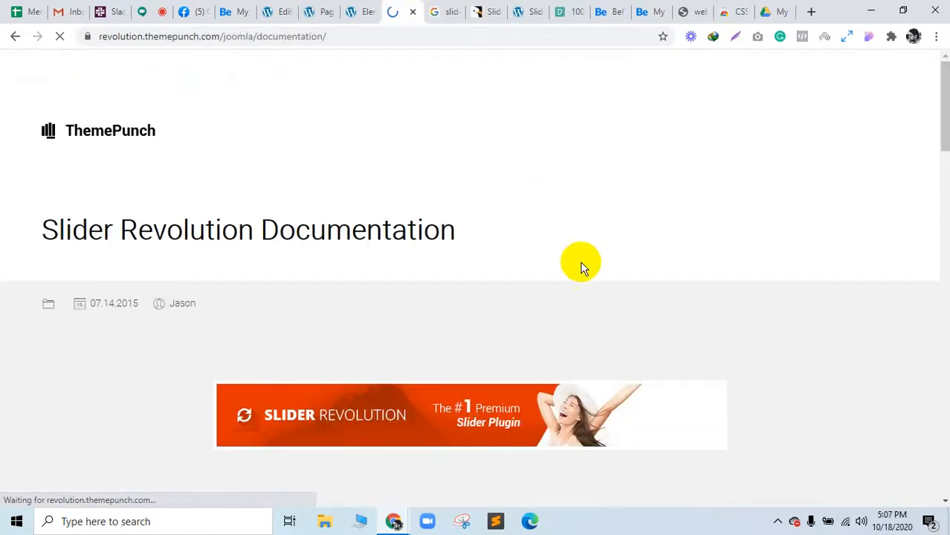
Scroll through the documentation's First Steps and Slider Setup sections, then go back to the Elementor editor
scroll(579, 263, down, 3)
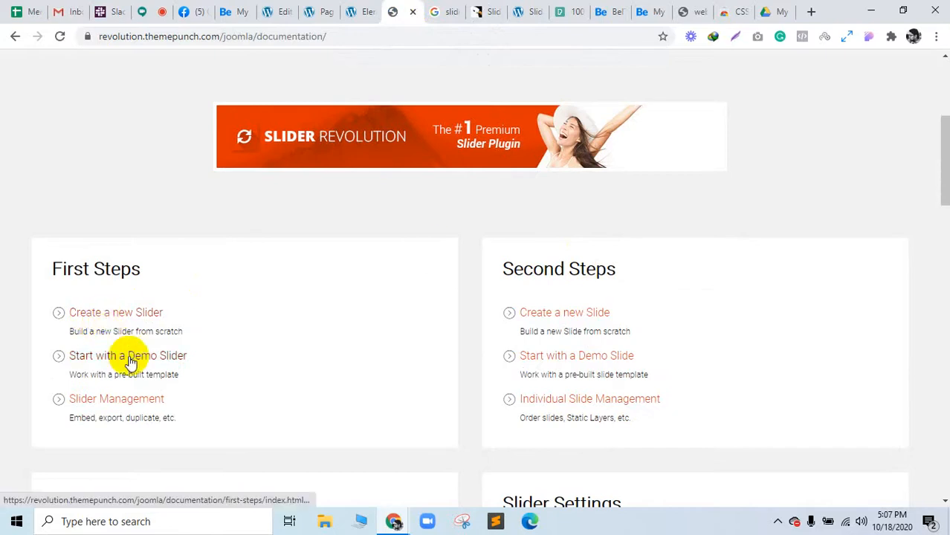
scroll(130, 362, down, 3)
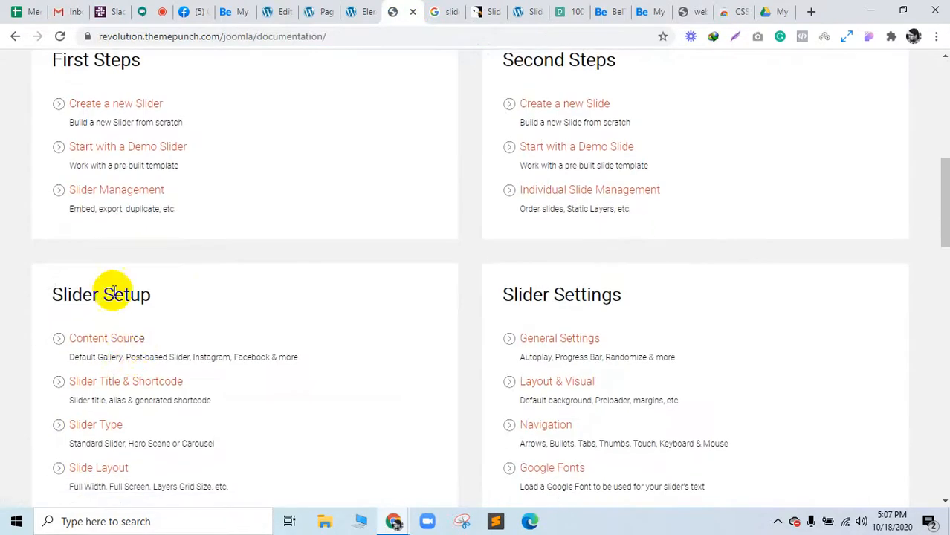
scroll(138, 376, down, 2)
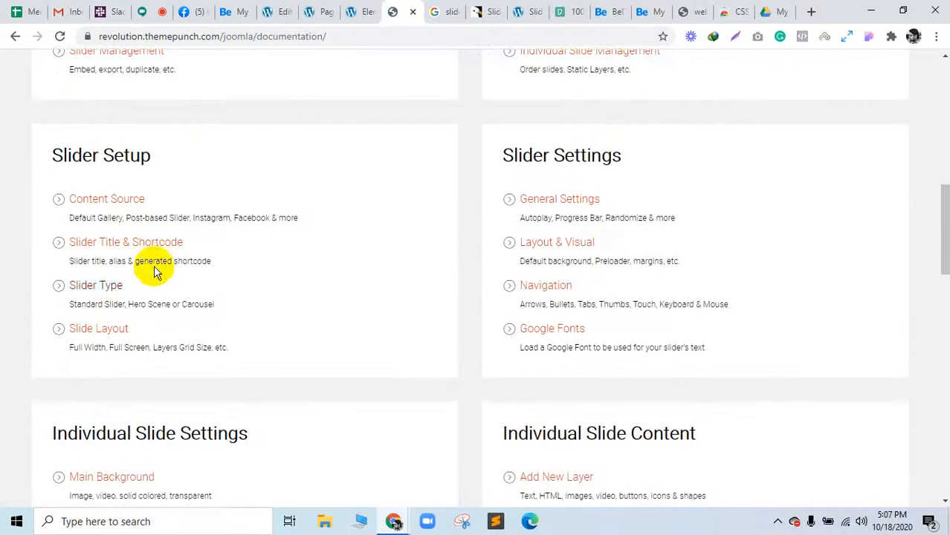
click(321, 12)
click(376, 6)
Return to the Slider Revolution slide editor and close the Addons overview
scroll(557, 307, down, 3)
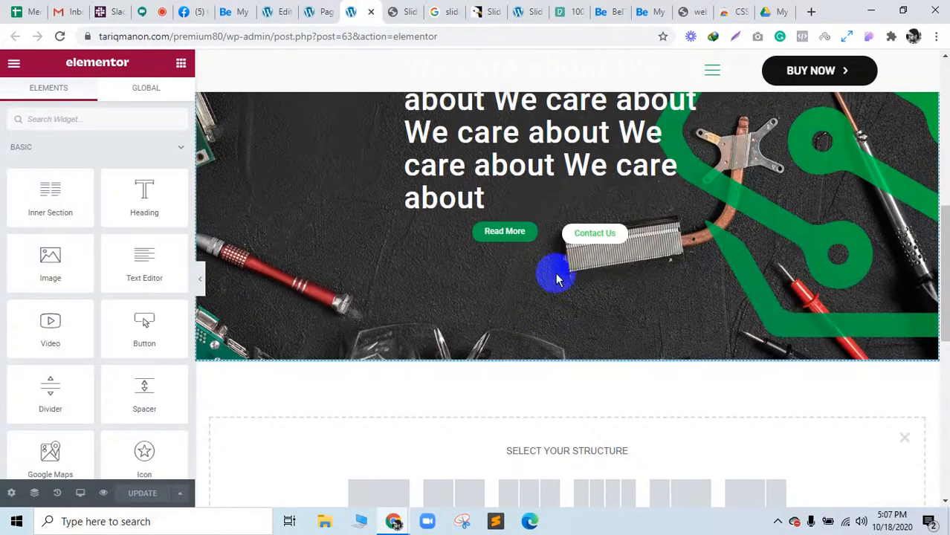
scroll(646, 257, up, 2)
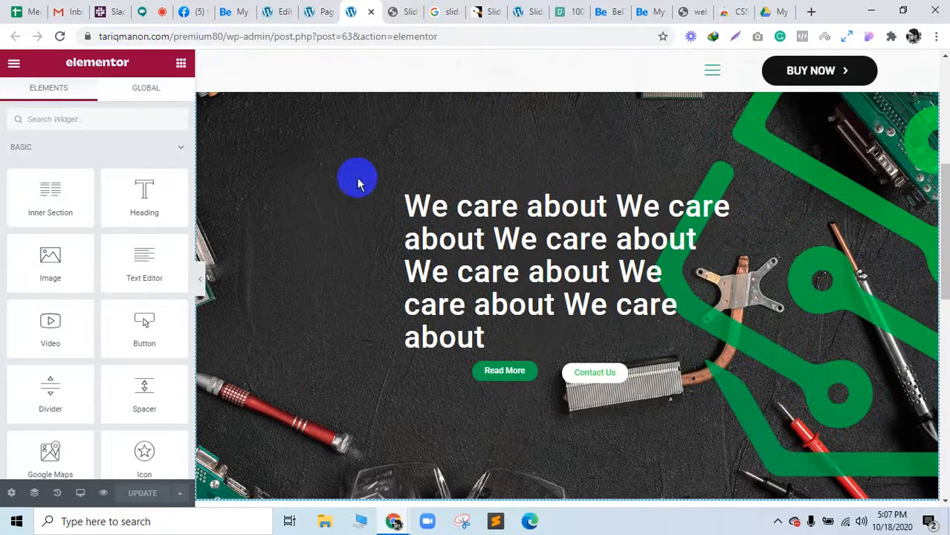
click(405, 9)
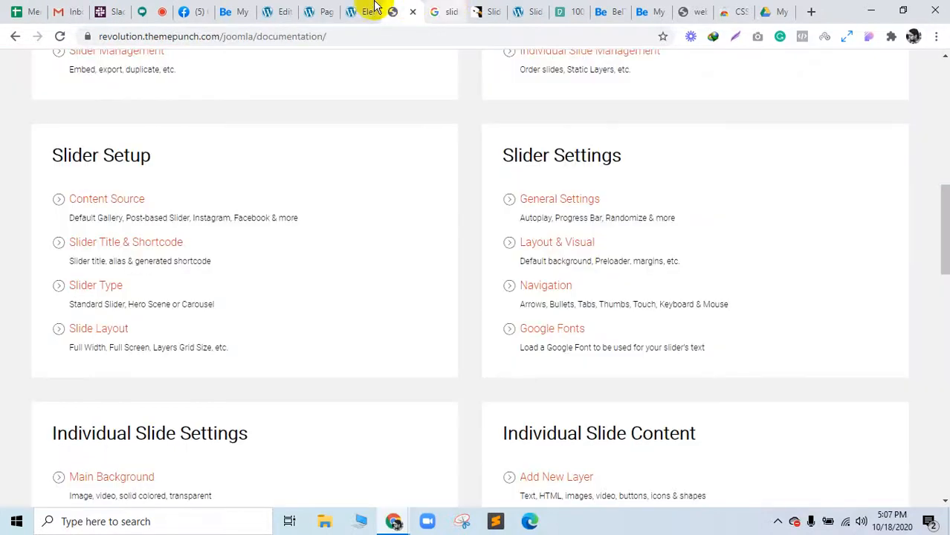
click(287, 9)
click(316, 9)
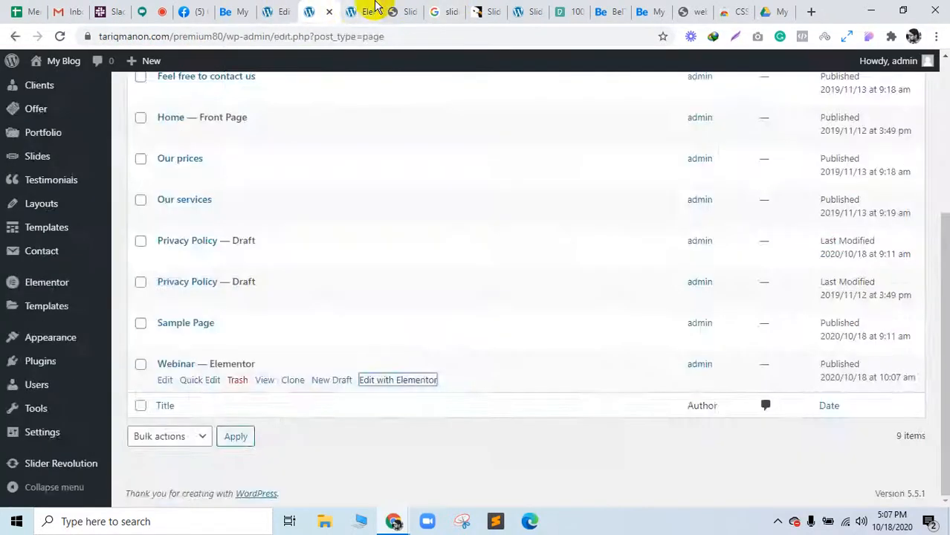
click(372, 9)
click(527, 9)
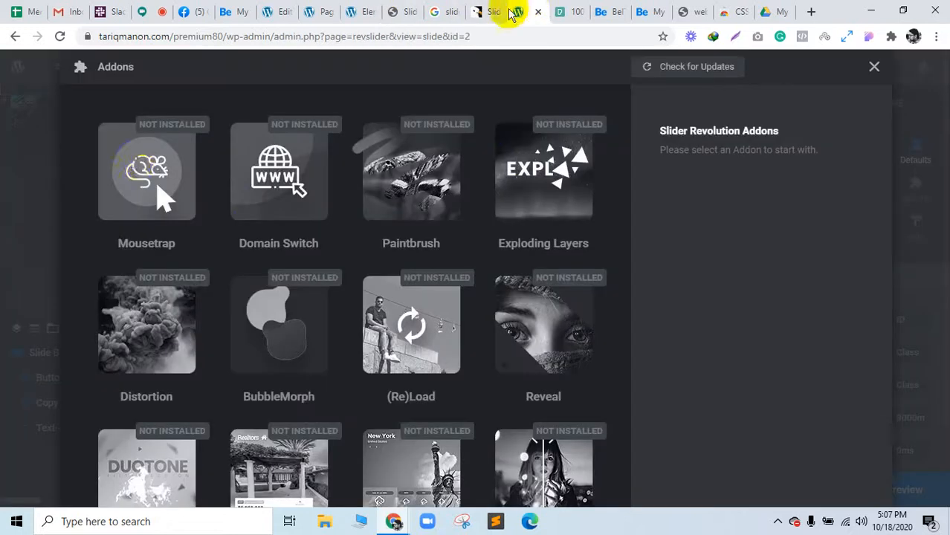
click(873, 69)
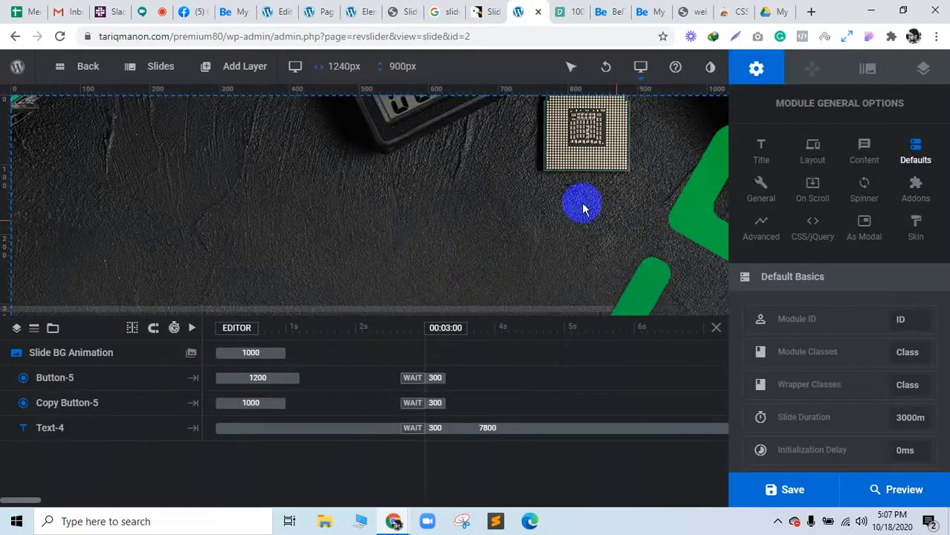
Browse the Add Layer menu's Text, Image and Video options
scroll(580, 220, down, 2)
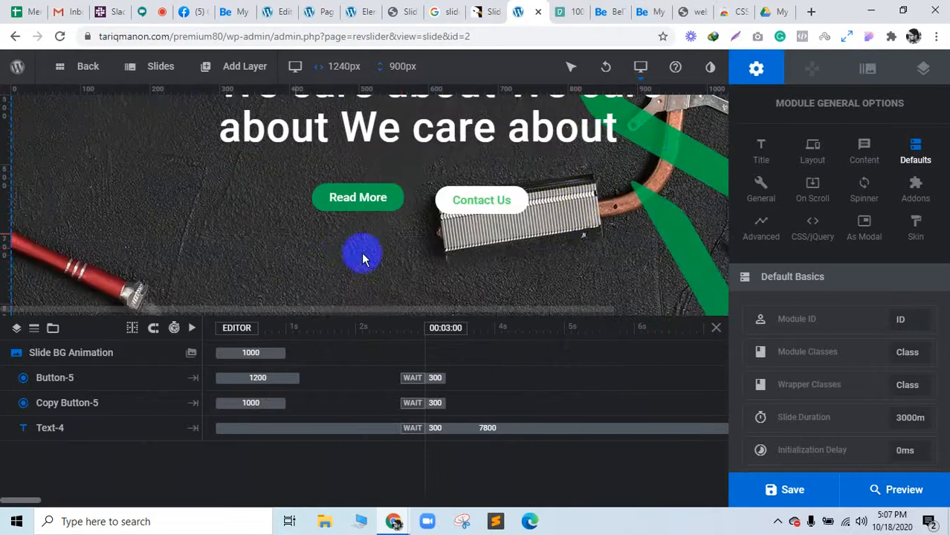
mouse_move(244, 66)
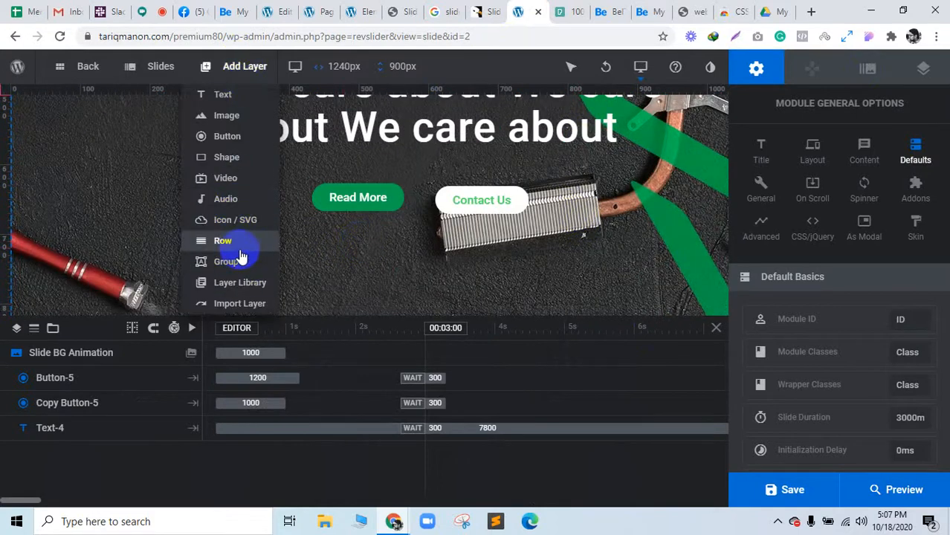
mouse_move(223, 94)
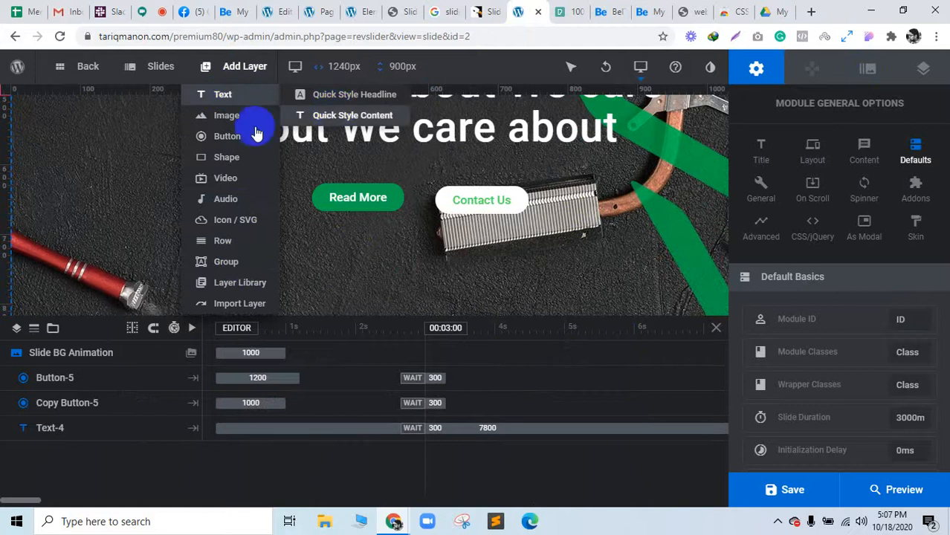
mouse_move(248, 191)
mouse_move(237, 117)
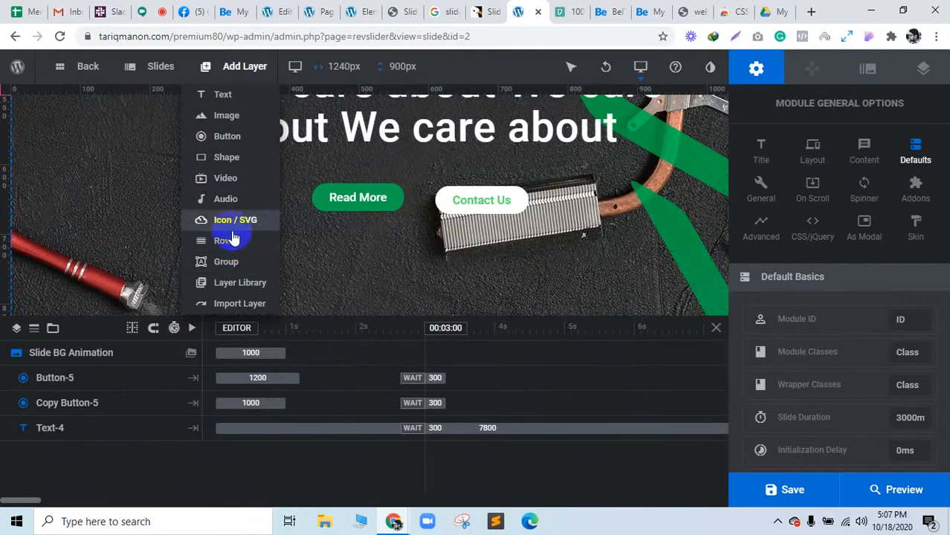
Bring up the ThemePunch documentation and scroll through its topic index
click(446, 11)
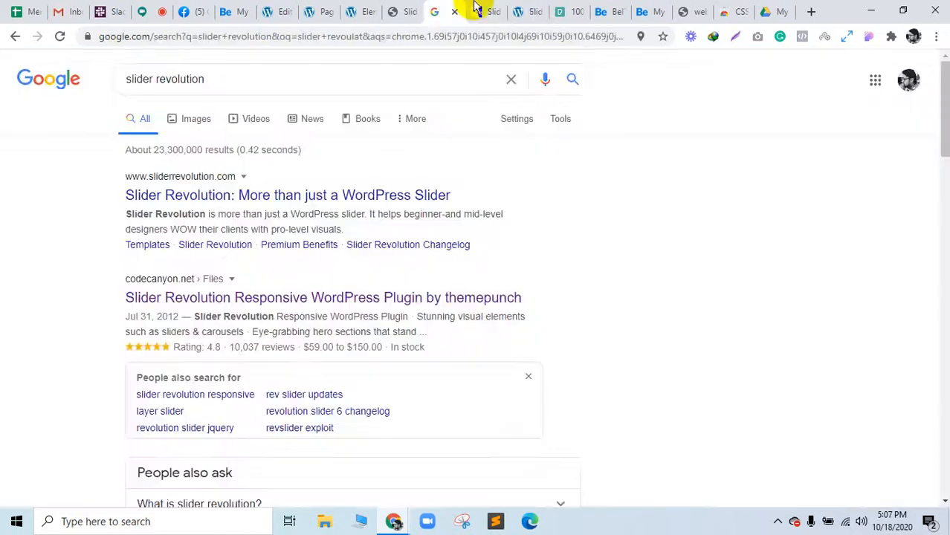
click(480, 11)
click(449, 9)
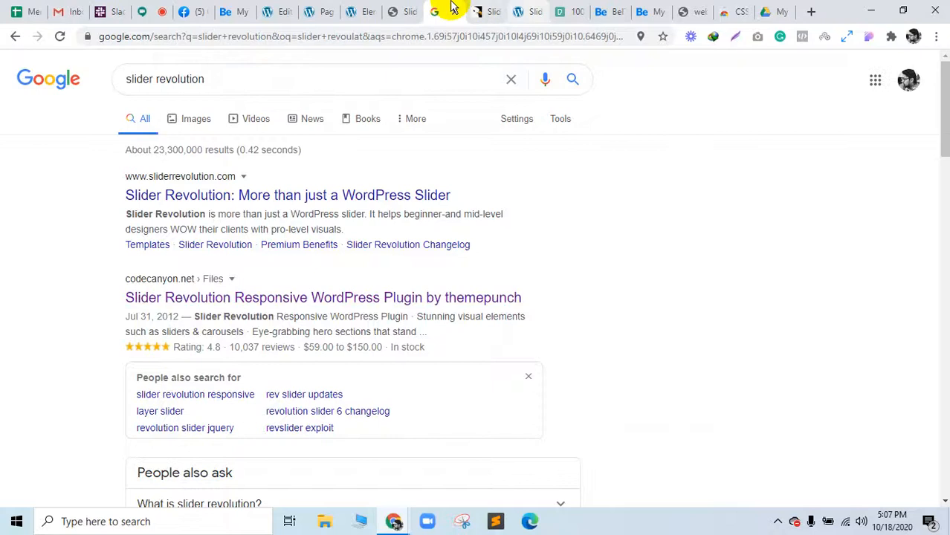
click(401, 10)
scroll(333, 283, down, 3)
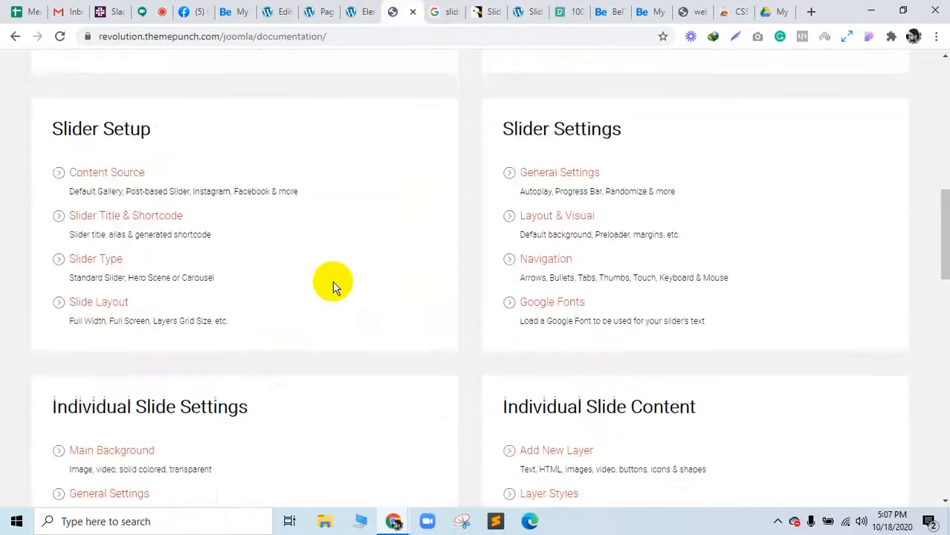
scroll(160, 334, down, 2)
scroll(364, 372, down, 2)
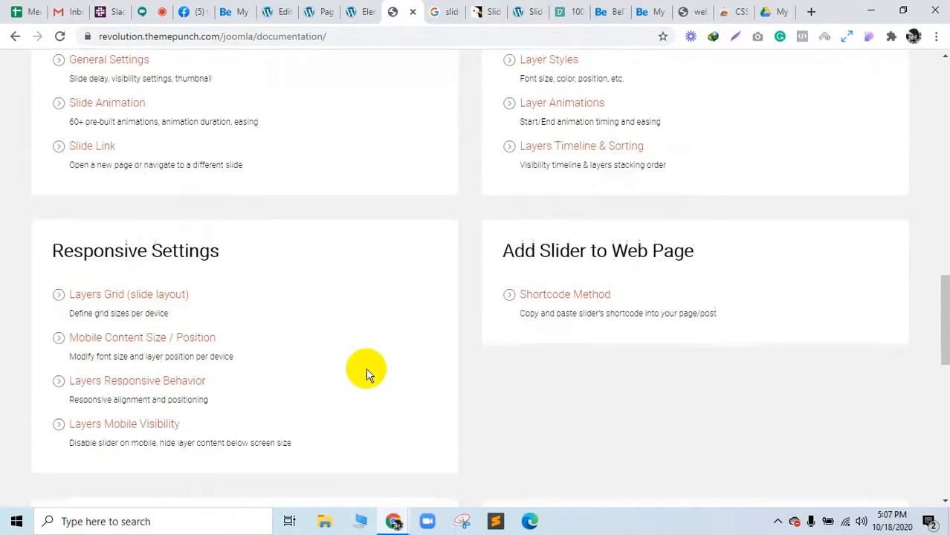
scroll(366, 372, up, 15)
scroll(372, 373, down, 20)
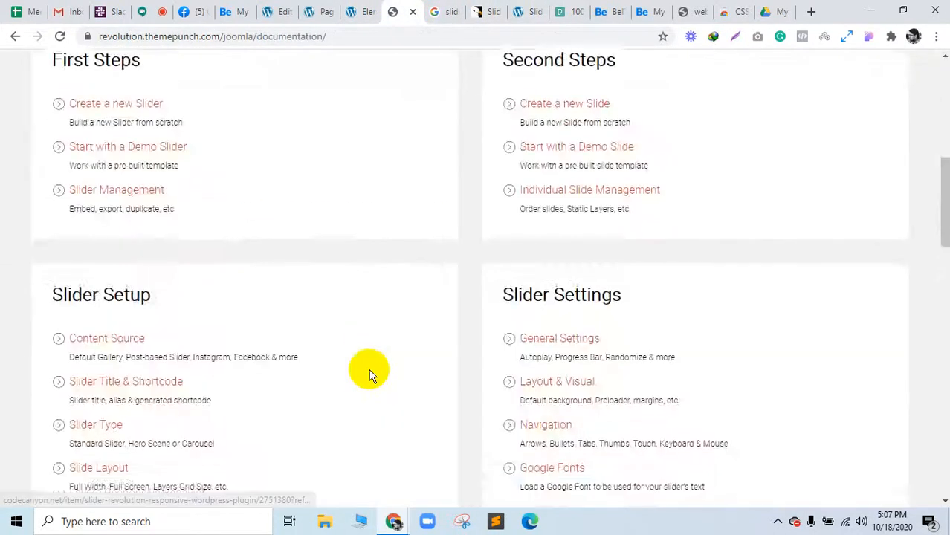
scroll(372, 375, up, 3)
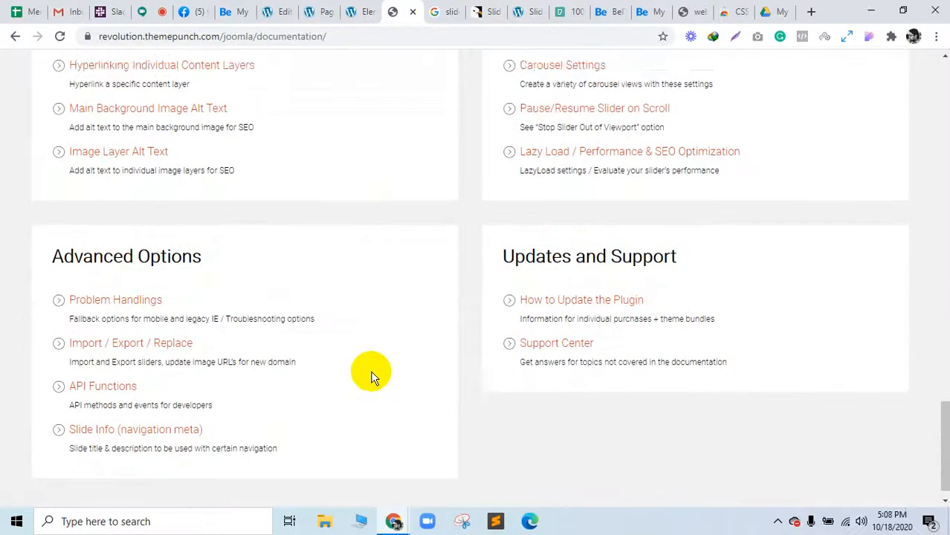
scroll(372, 375, up, 1)
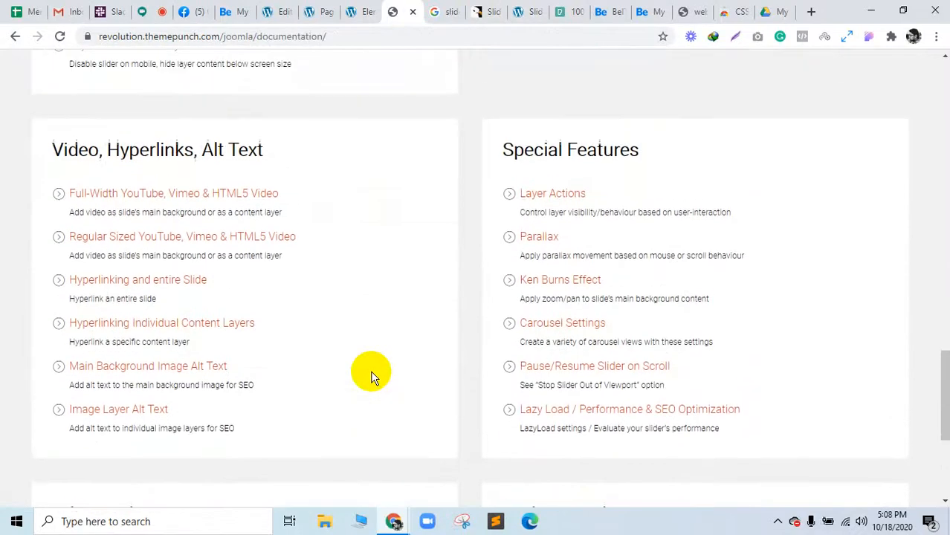
scroll(181, 338, up, 5)
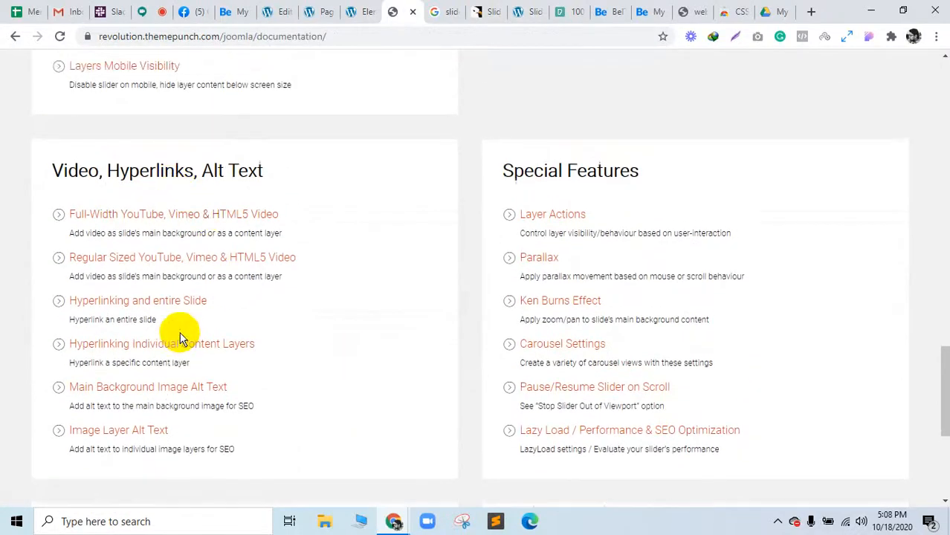
scroll(180, 338, up, 3)
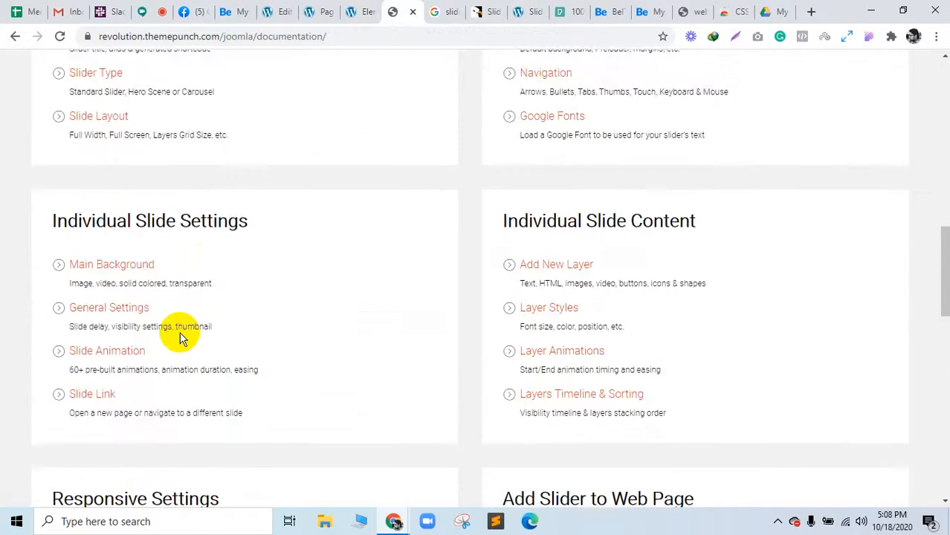
scroll(181, 338, up, 1)
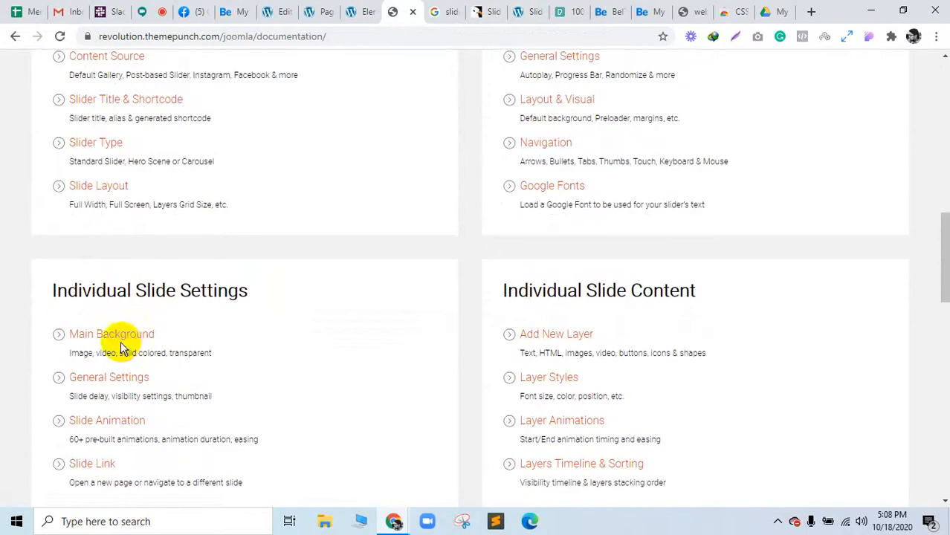
scroll(132, 344, up, 2)
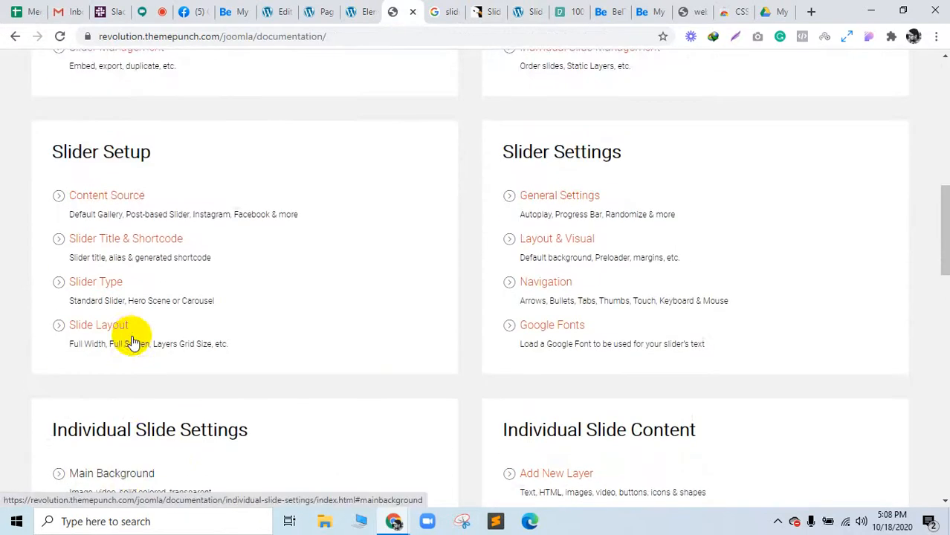
drag(74, 151, 187, 157)
click(211, 174)
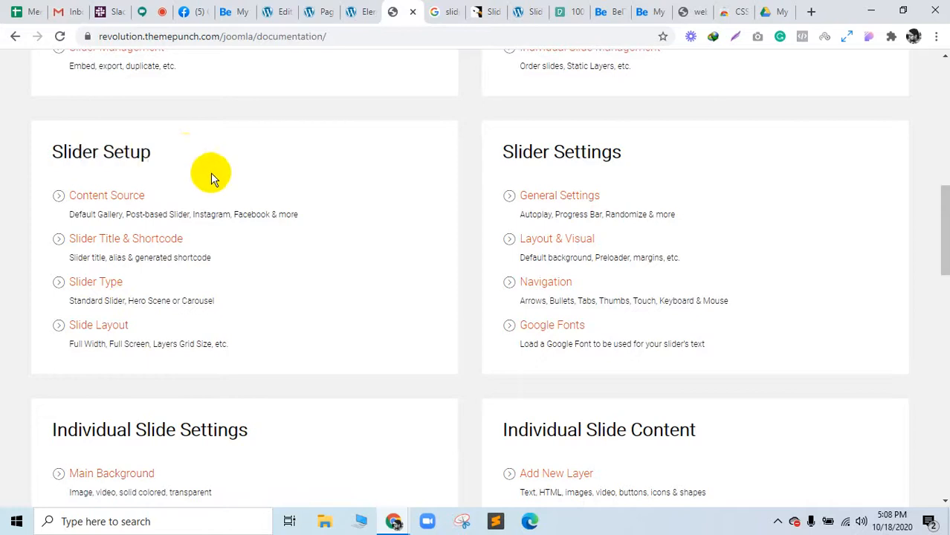
scroll(211, 174, up, 5)
scroll(212, 174, down, 1)
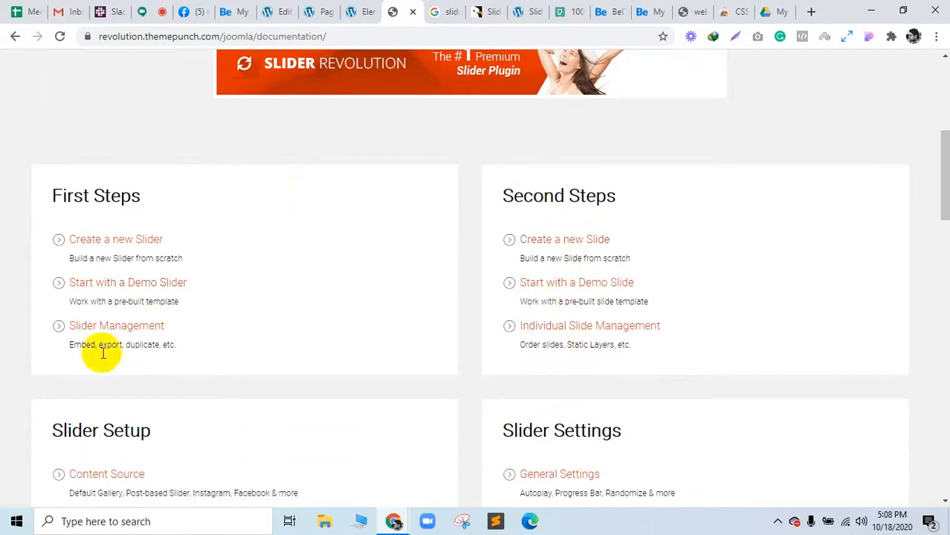
scroll(102, 371, down, 2)
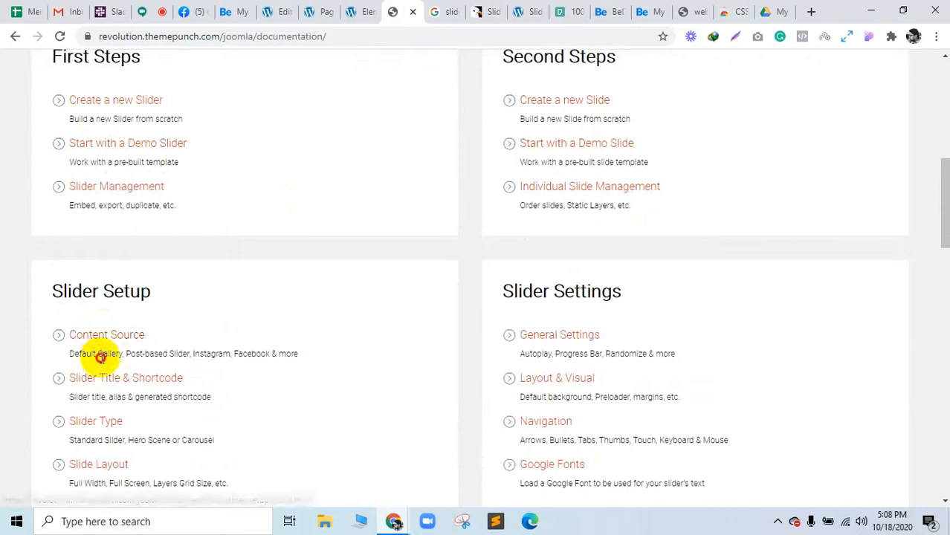
Highlight slider topics: content sources, alias and shortcode, Hero Scene and Carousel types, layout, navigation
drag(98, 356, 282, 357)
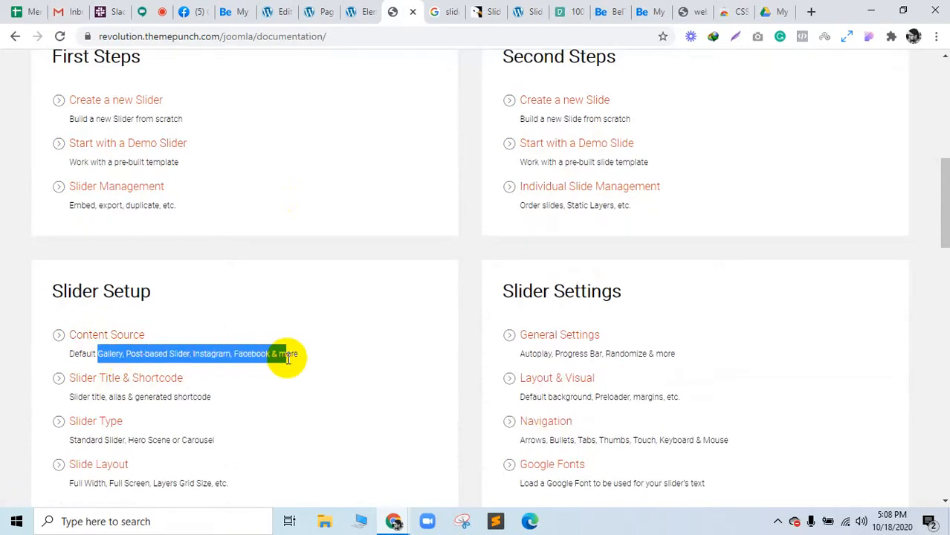
scroll(112, 331, down, 1)
drag(107, 329, 218, 328)
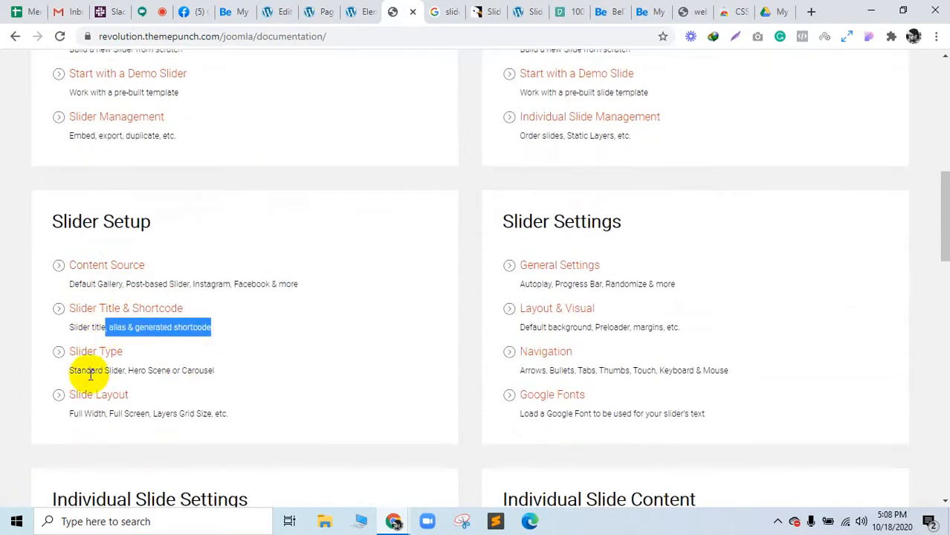
drag(93, 369, 214, 369)
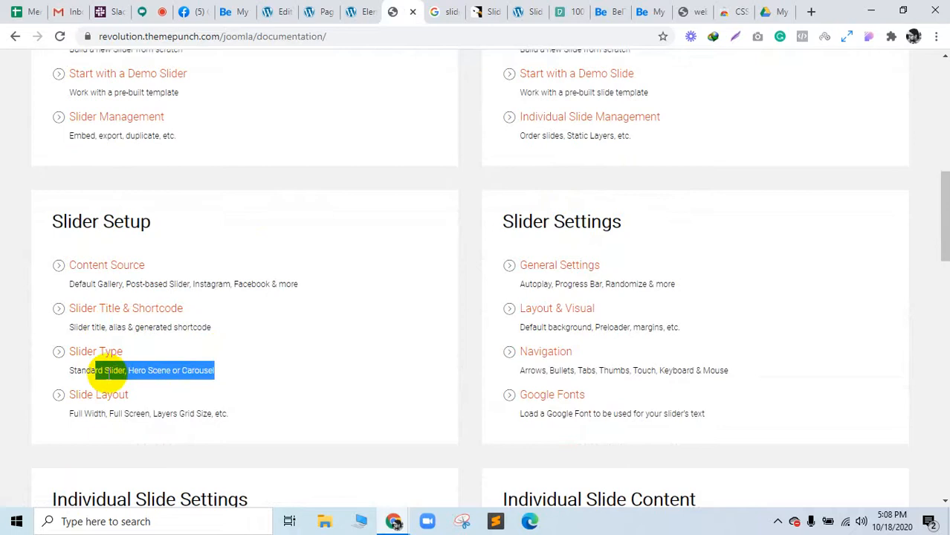
click(132, 370)
scroll(207, 369, down, 1)
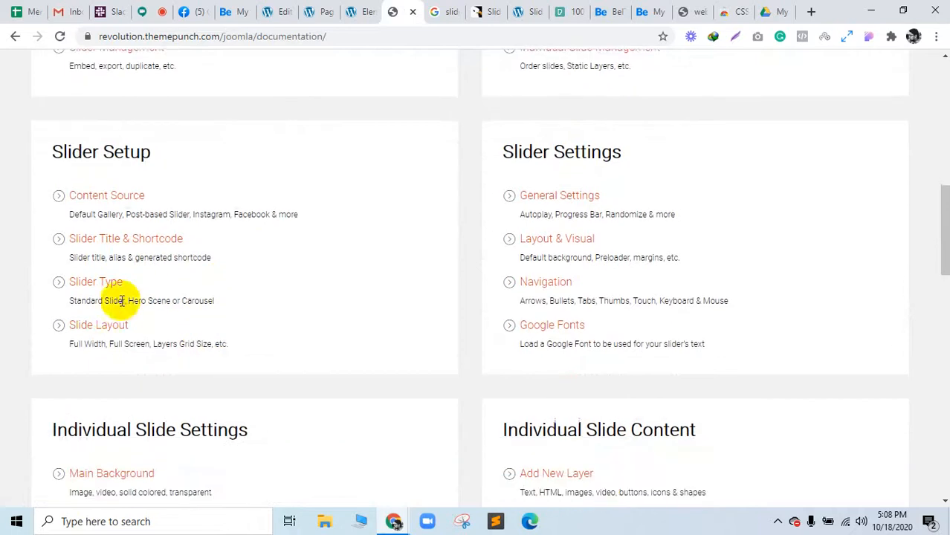
drag(126, 300, 223, 299)
drag(98, 301, 125, 300)
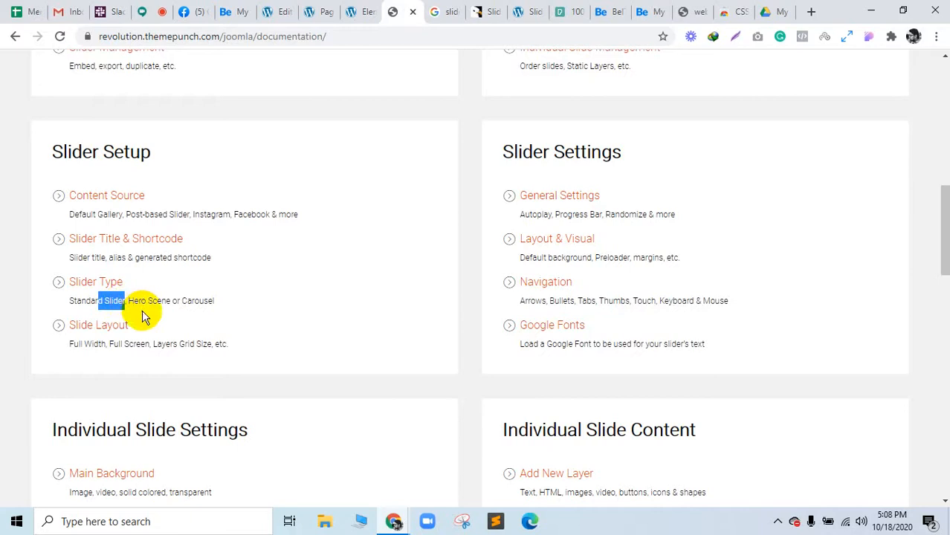
drag(79, 343, 143, 346)
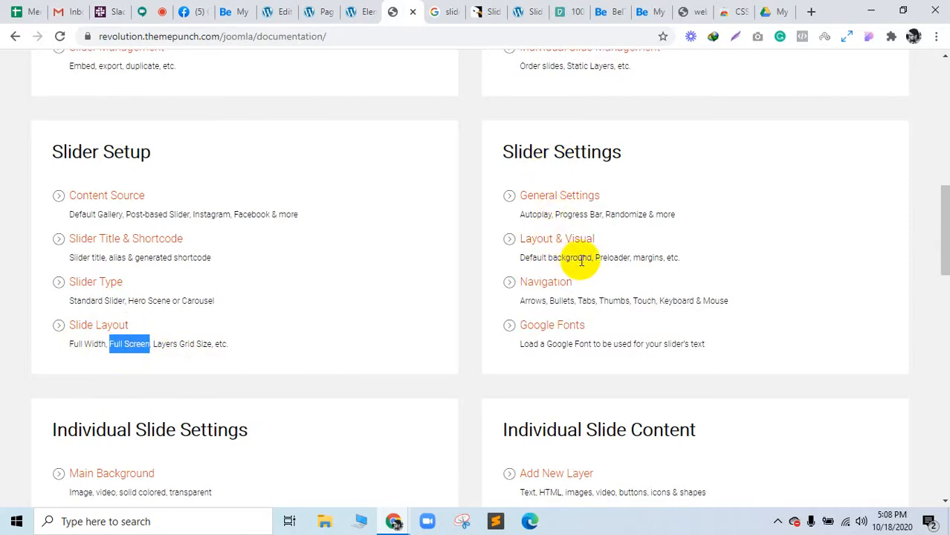
drag(582, 257, 640, 260)
drag(548, 300, 701, 301)
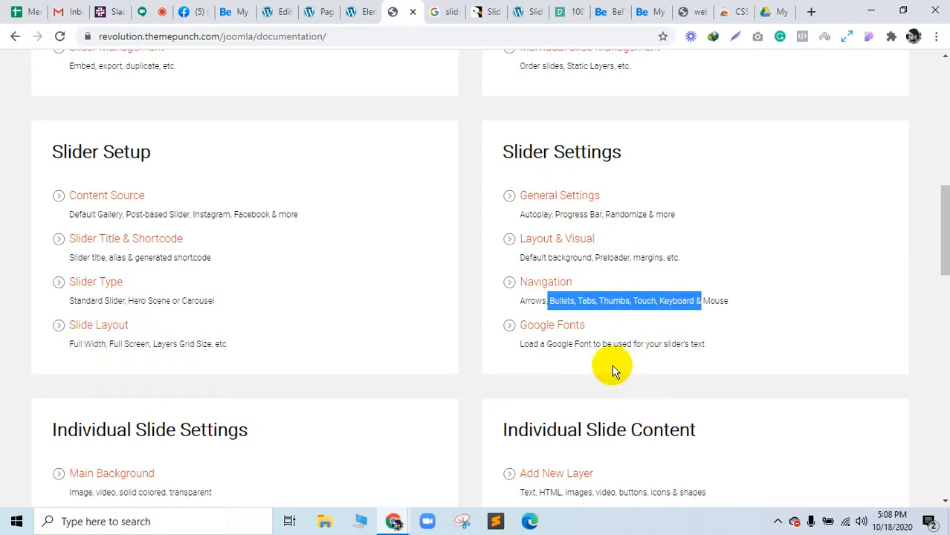
drag(594, 342, 654, 342)
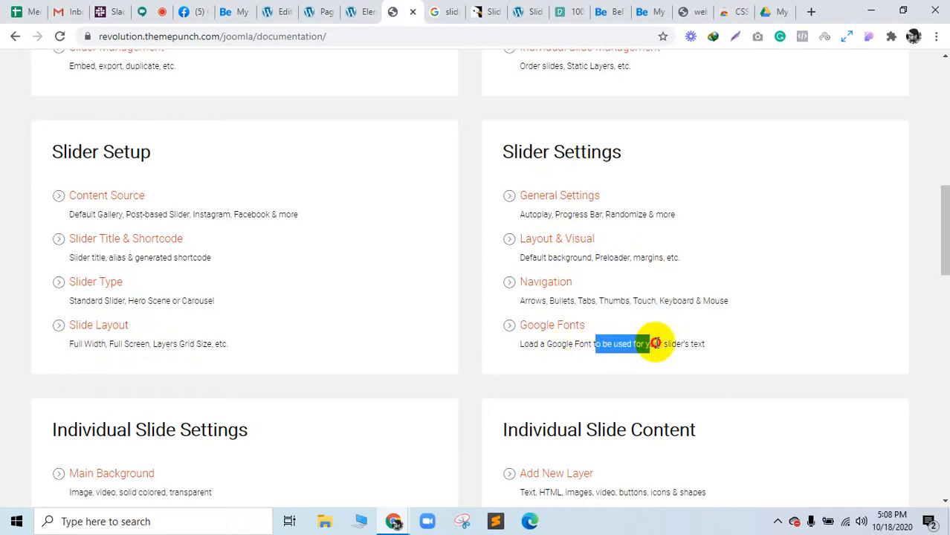
Highlight slide topics: background types, general settings, slide animation, layer types and animation timing
scroll(441, 360, down, 2)
drag(83, 353, 139, 353)
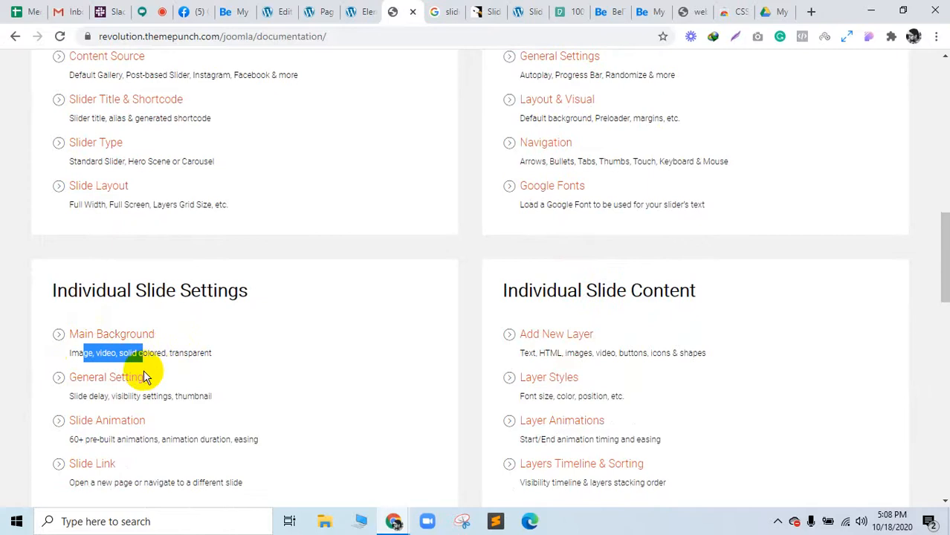
scroll(144, 375, down, 1)
click(108, 327)
drag(108, 327, 187, 327)
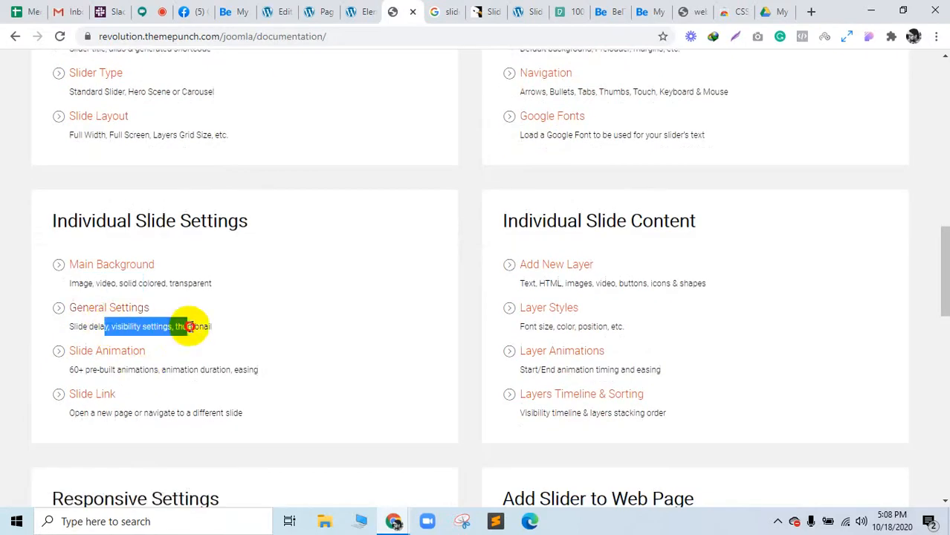
drag(84, 370, 249, 370)
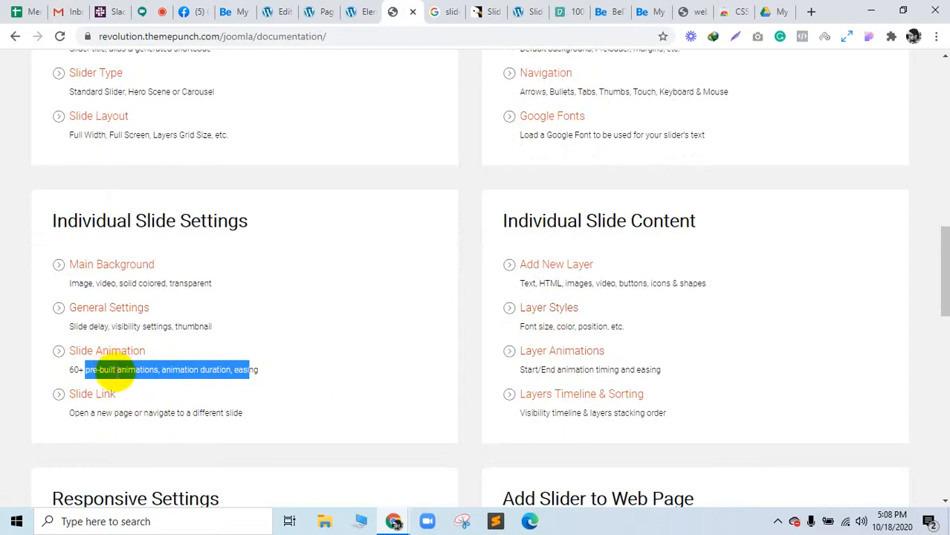
click(576, 285)
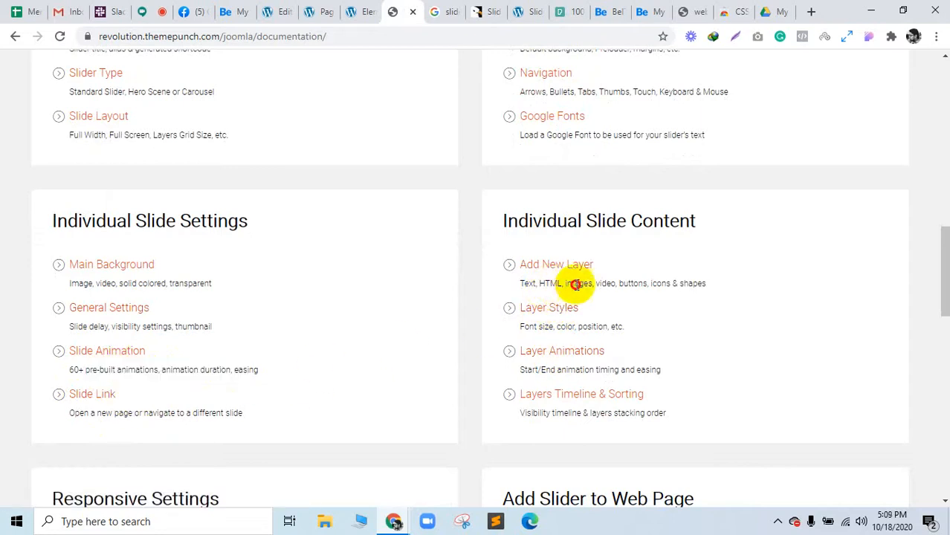
drag(576, 285, 697, 284)
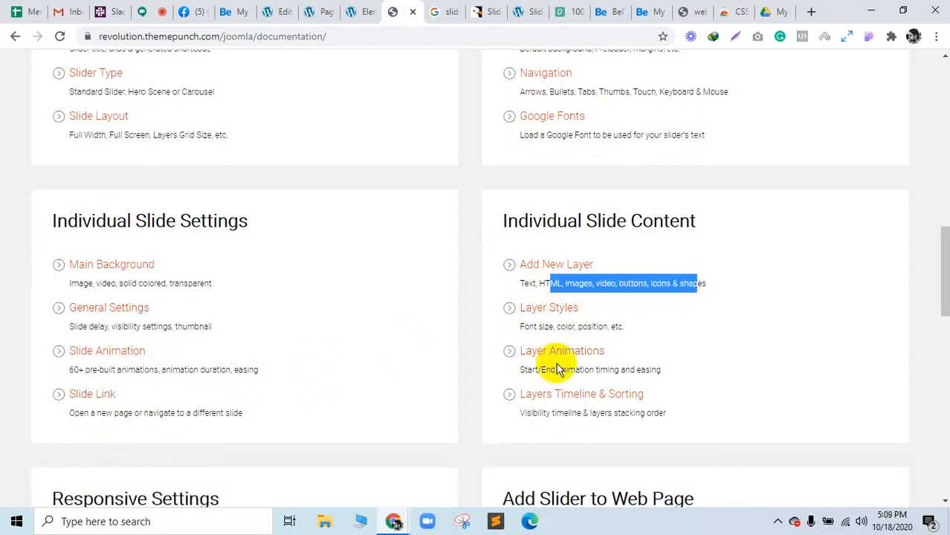
drag(637, 369, 558, 357)
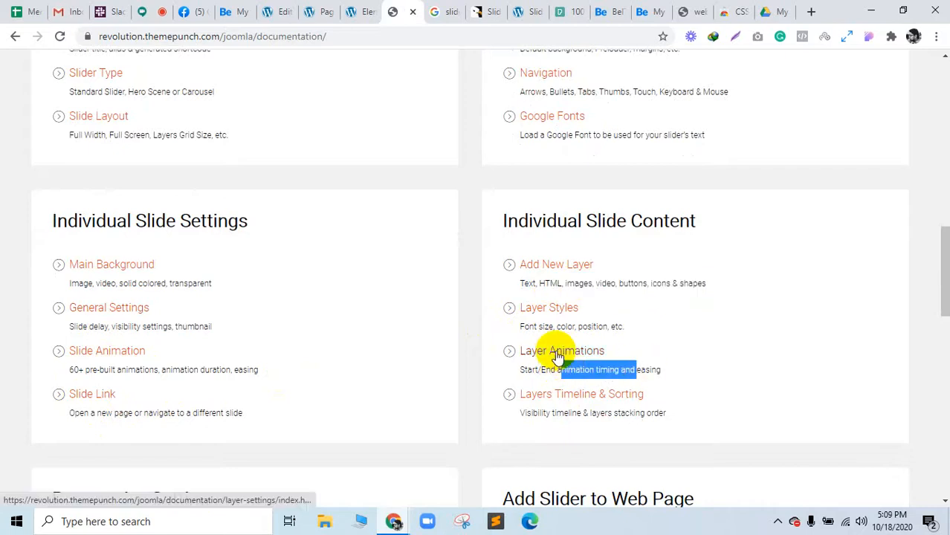
Open the Layer Settings documentation and scroll to section 6.1 Link Layer to another web page
click(557, 356)
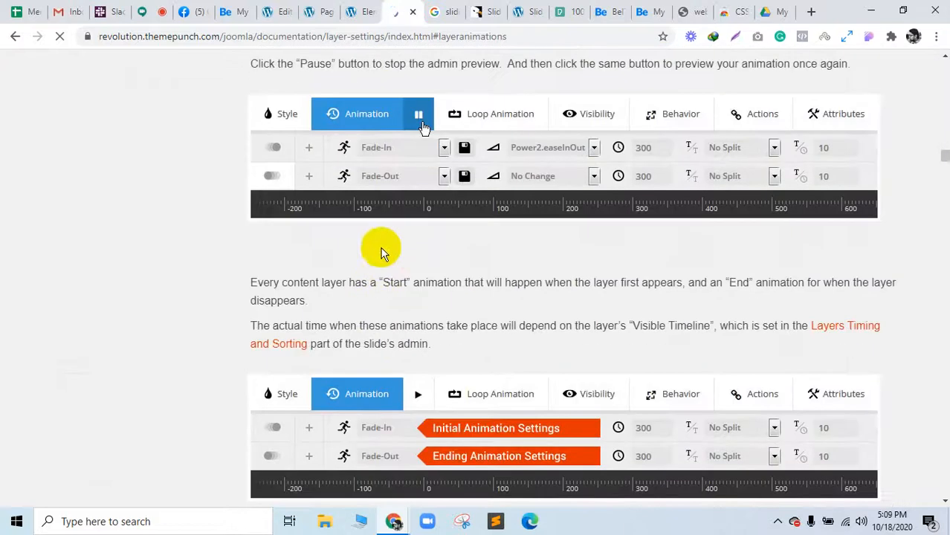
scroll(399, 204, down, 13)
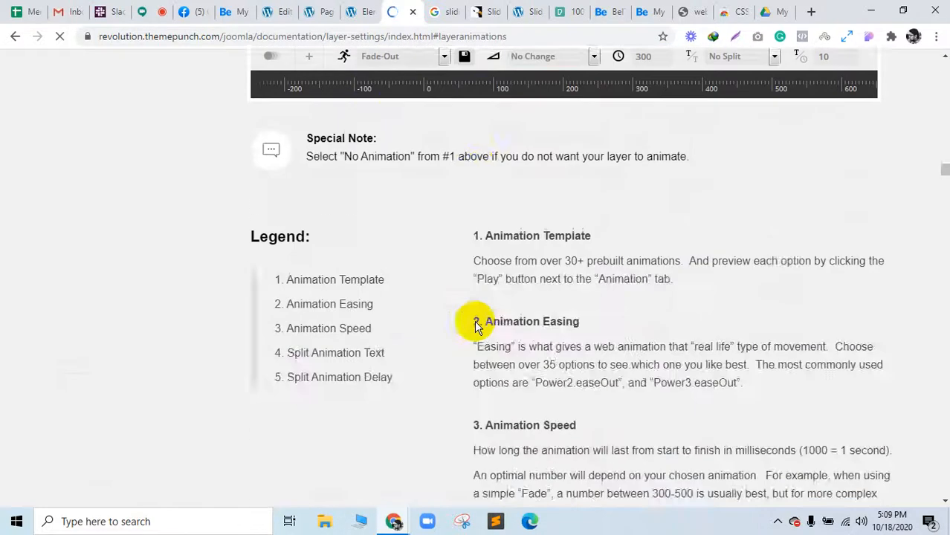
scroll(475, 327, down, 15)
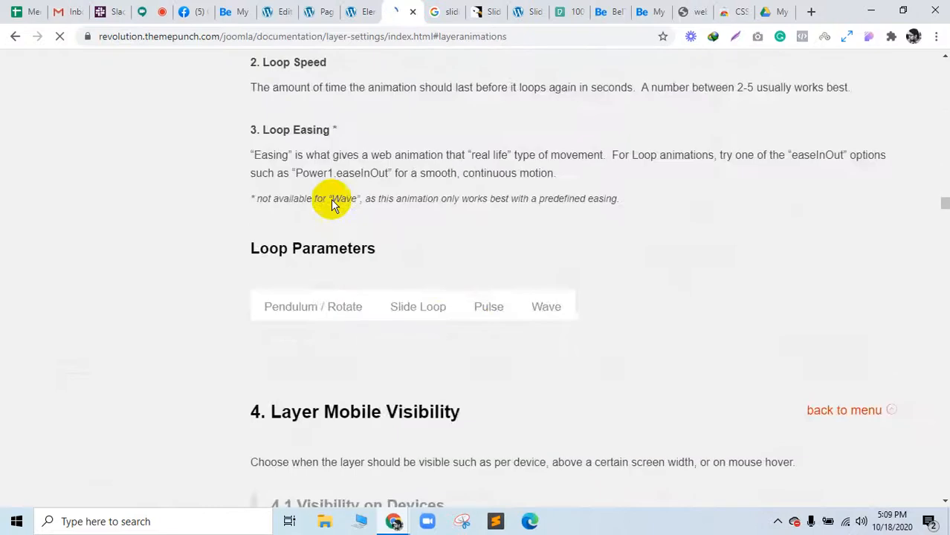
scroll(349, 223, up, 5)
scroll(553, 315, down, 9)
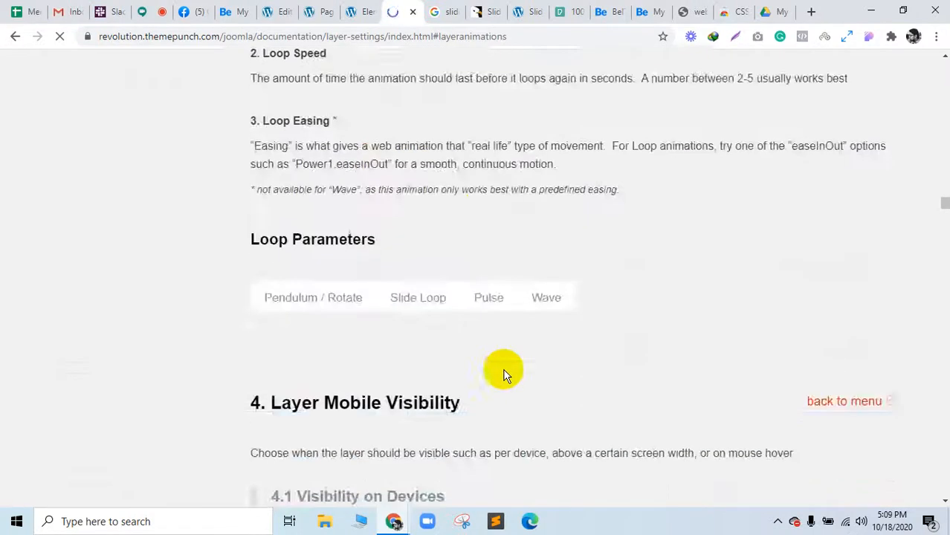
scroll(409, 320, down, 11)
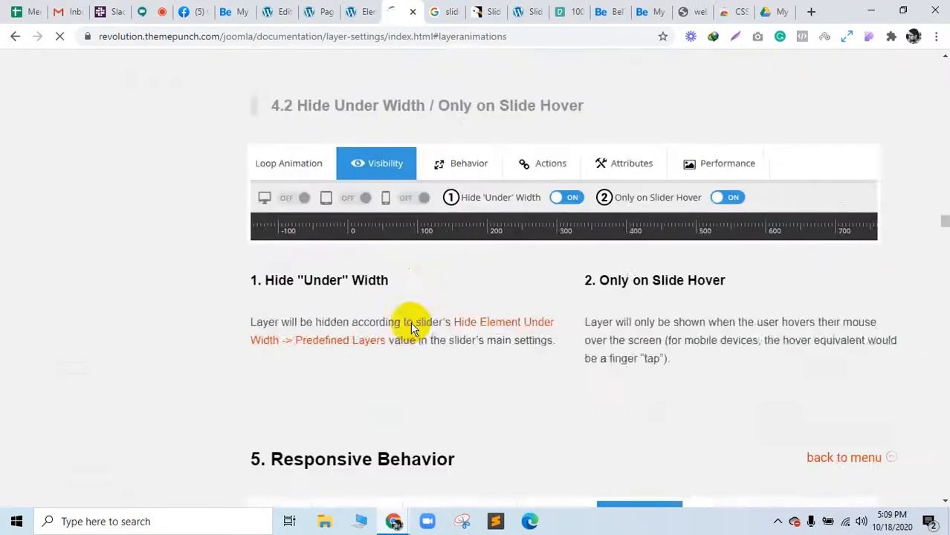
scroll(411, 324, down, 13)
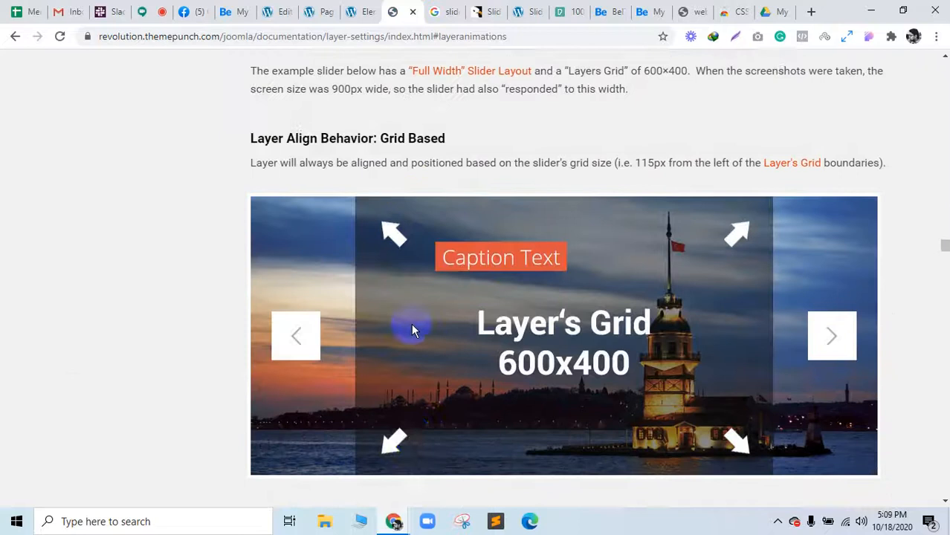
scroll(496, 278, up, 4)
scroll(558, 414, down, 14)
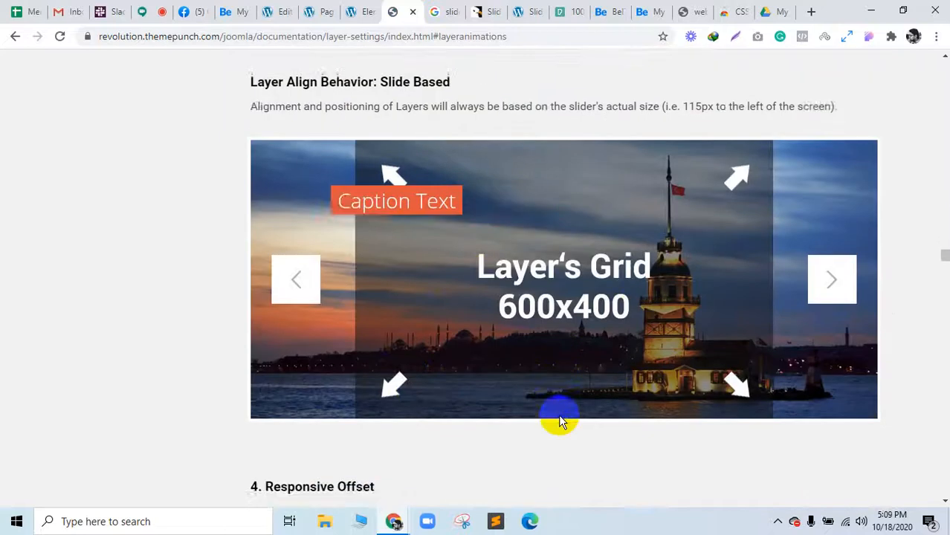
scroll(558, 414, up, 4)
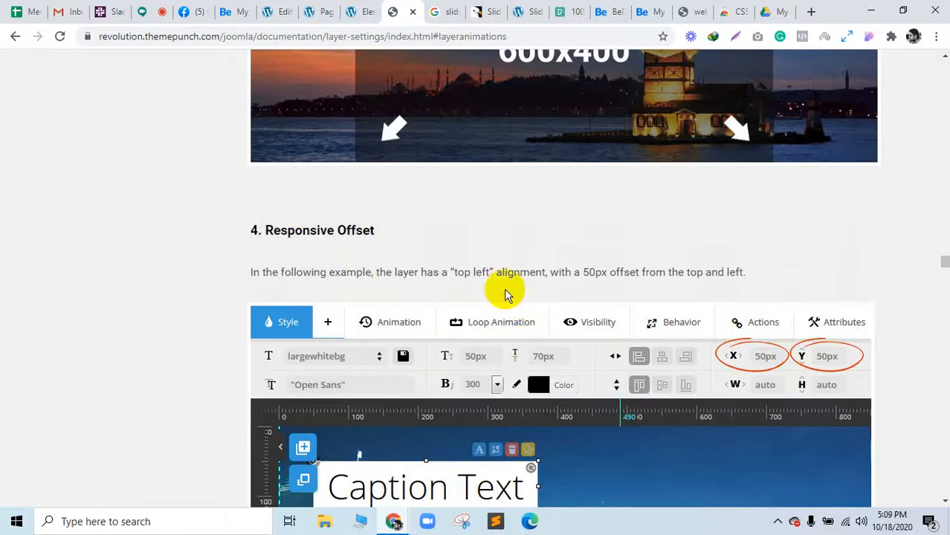
scroll(505, 292, down, 13)
scroll(530, 384, down, 7)
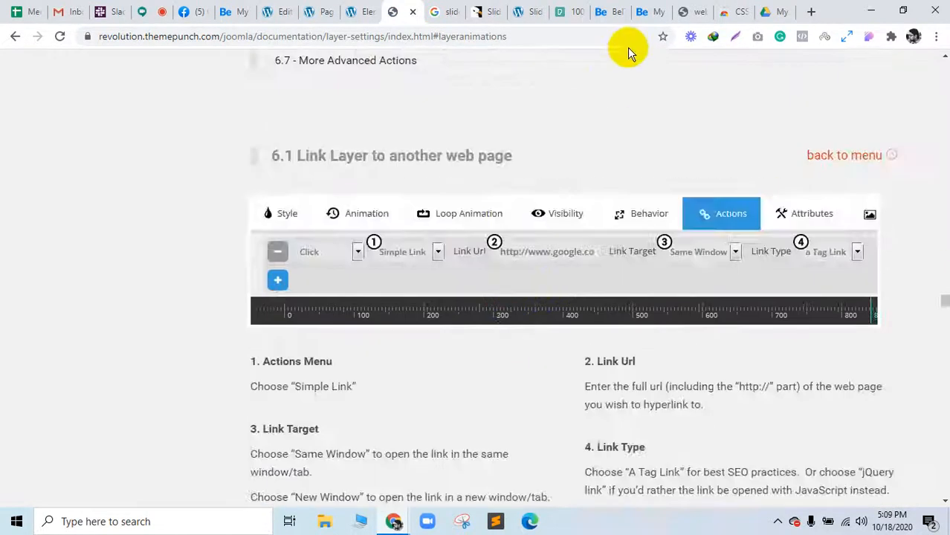
click(438, 12)
Filter the slider revolution results to Videos and open the Revolution Slider 6.0 full tutorial, paused
click(212, 80)
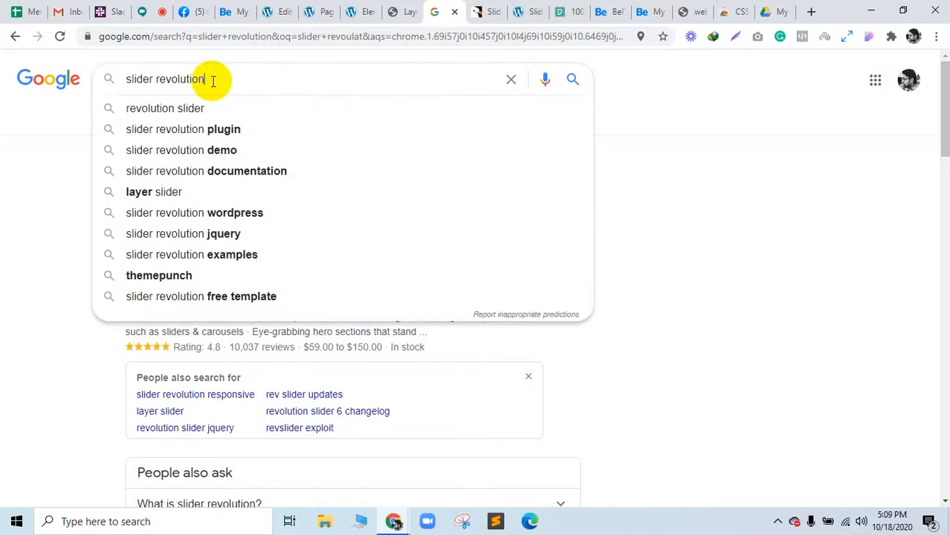
click(11, 153)
click(246, 119)
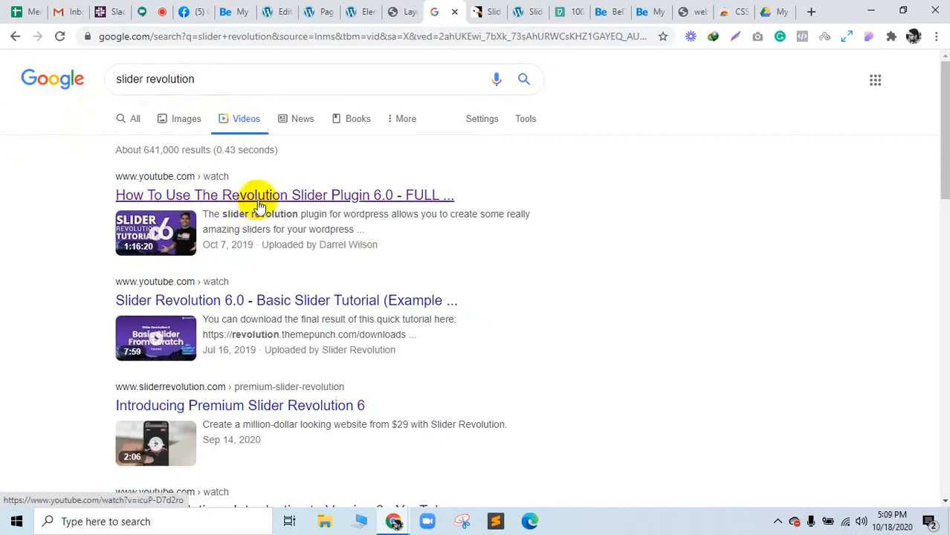
drag(328, 245, 383, 244)
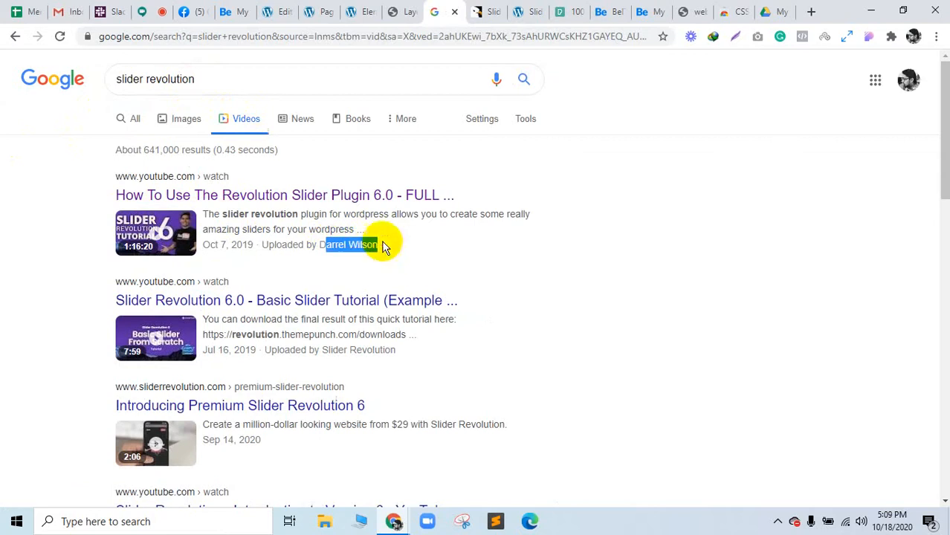
click(283, 192)
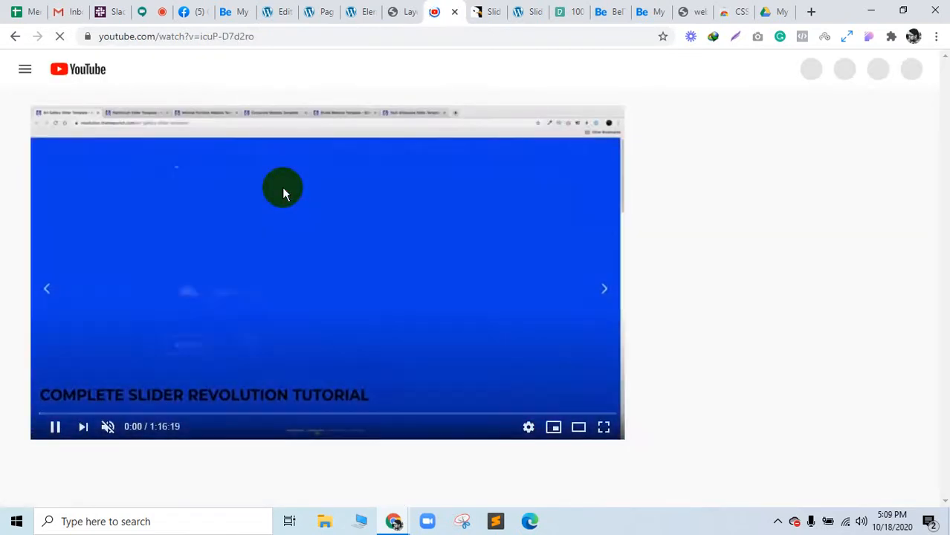
click(283, 189)
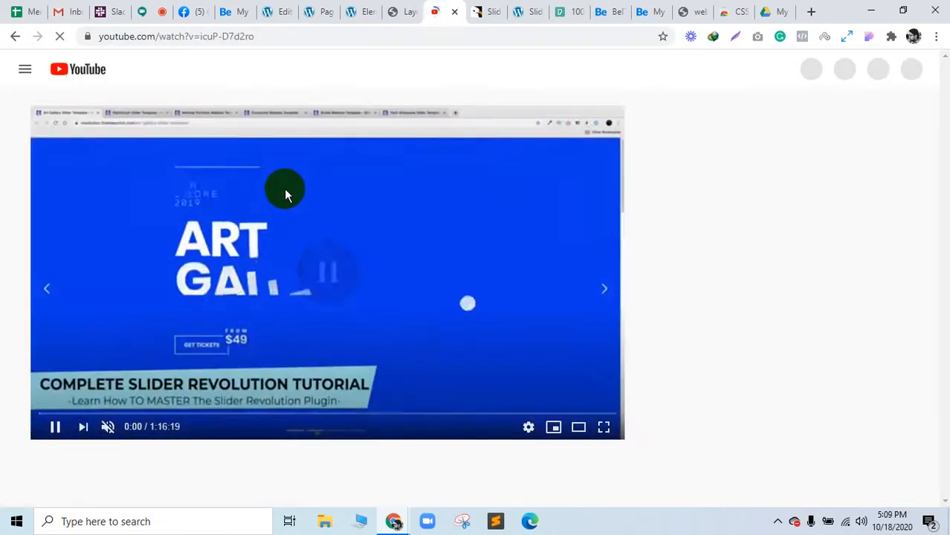
Look over the video's description and select its address in the address bar for copying
scroll(307, 292, down, 4)
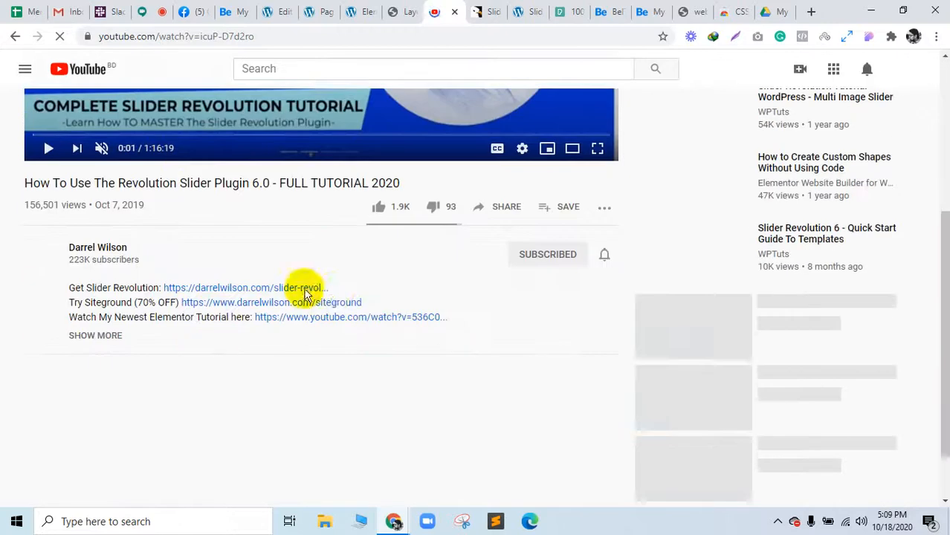
scroll(484, 227, up, 4)
scroll(276, 378, down, 4)
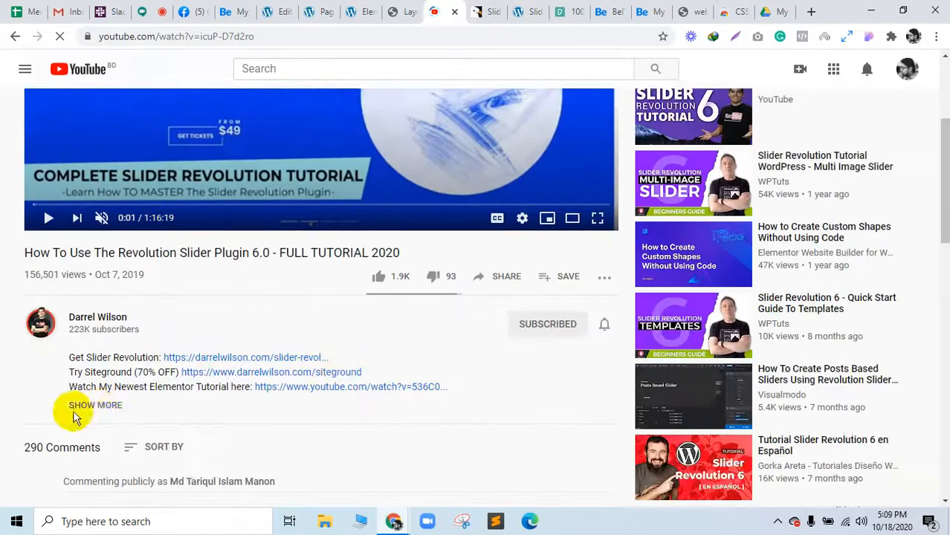
scroll(197, 364, down, 2)
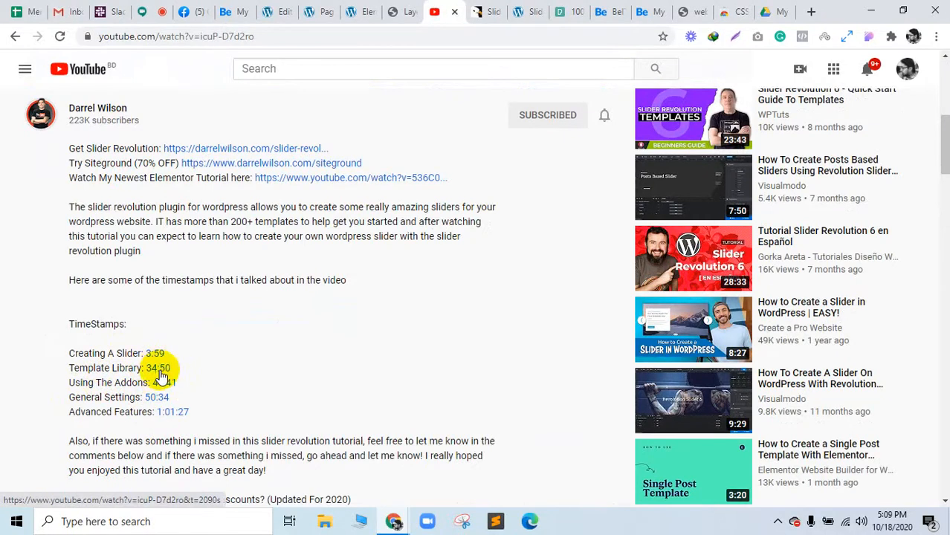
scroll(197, 442, down, 3)
scroll(212, 308, up, 5)
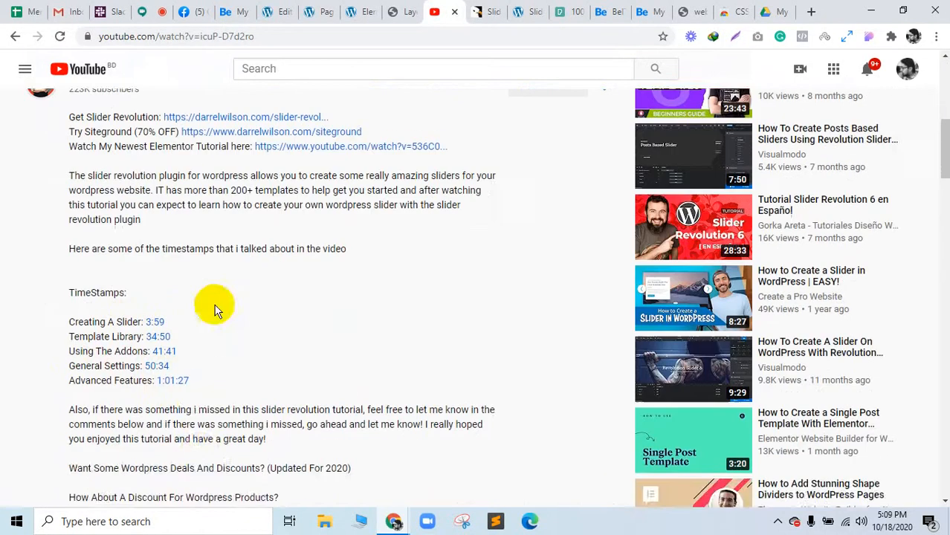
click(266, 35)
key(ctrl+c)
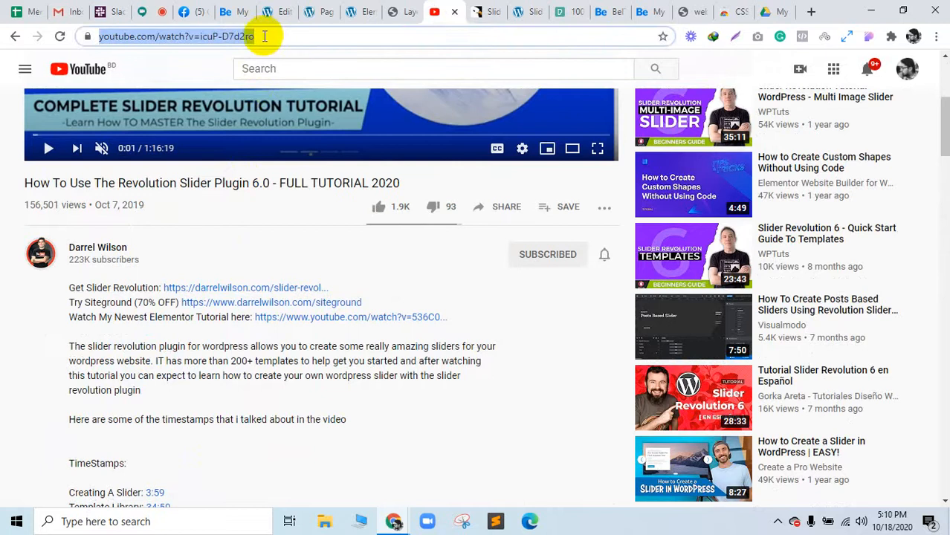
Paste the YouTube tutorial link into the Meet chat and send it
click(164, 9)
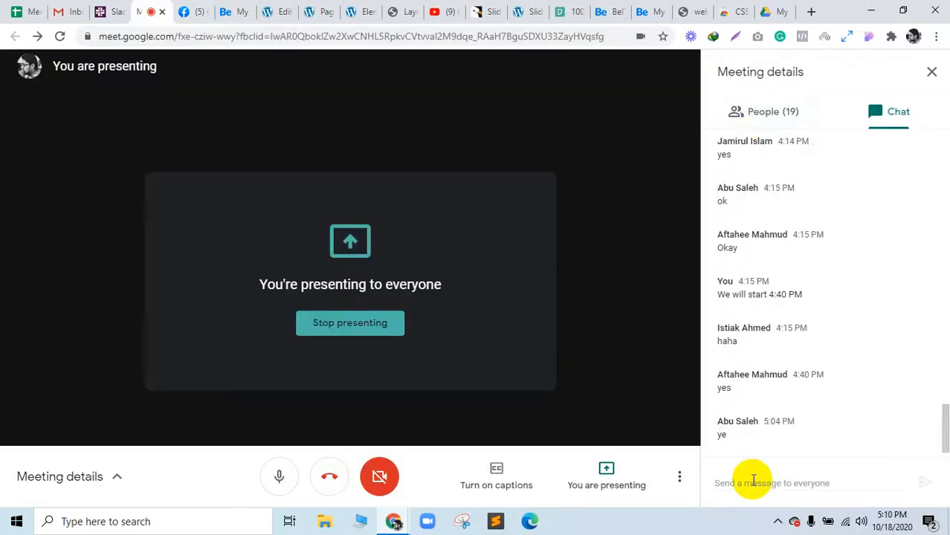
key(ctrl+v)
key(Return)
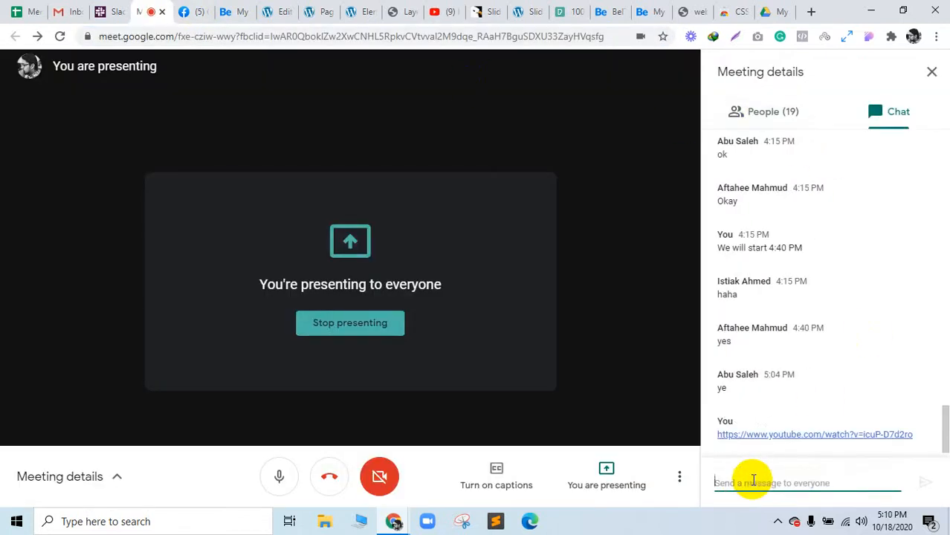
Check the WordPress, Elementor, documentation, YouTube and Facebook tabs, then return to Google Meet
click(365, 9)
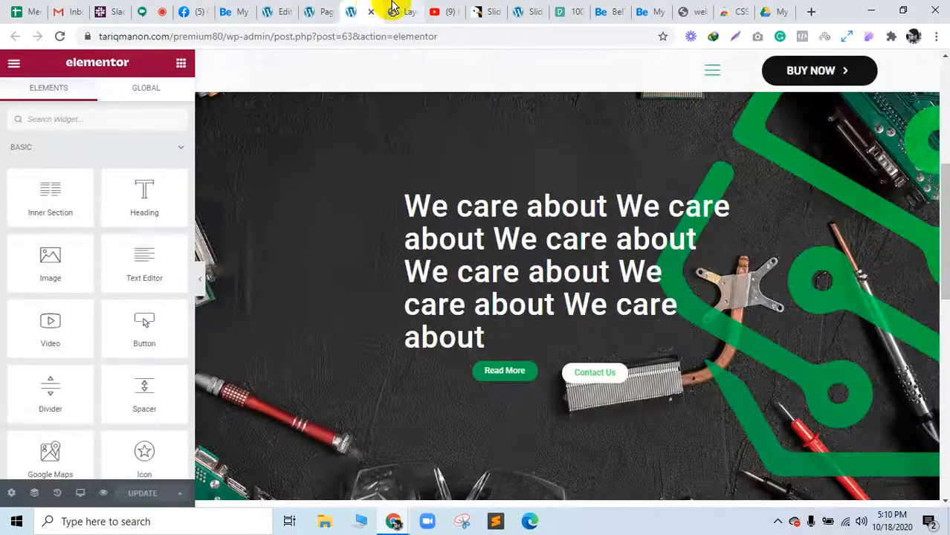
click(392, 10)
click(369, 8)
click(320, 8)
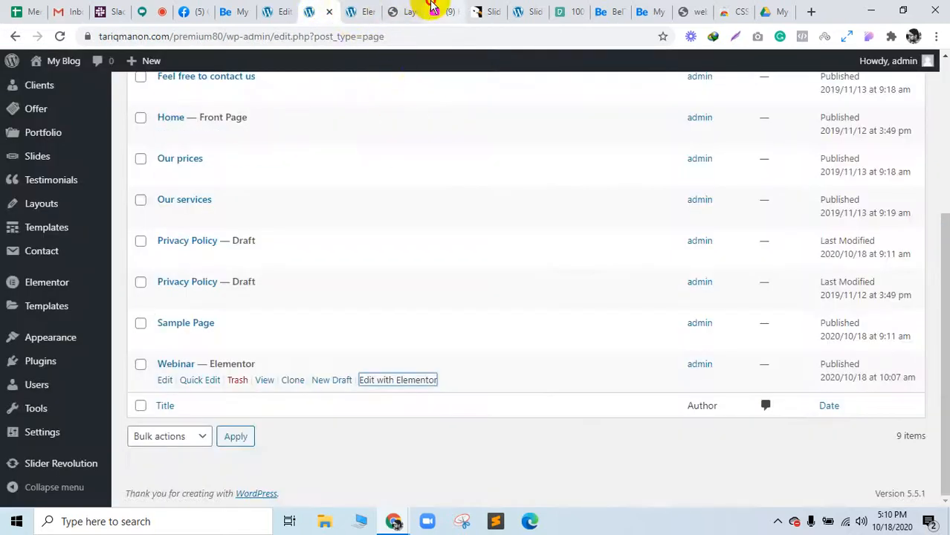
click(431, 9)
click(245, 7)
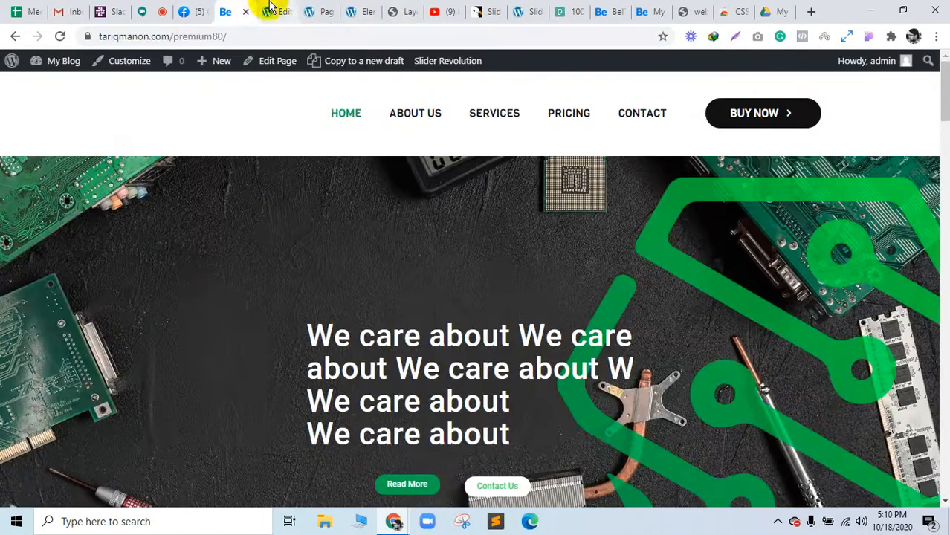
click(279, 9)
click(323, 9)
click(365, 9)
click(411, 10)
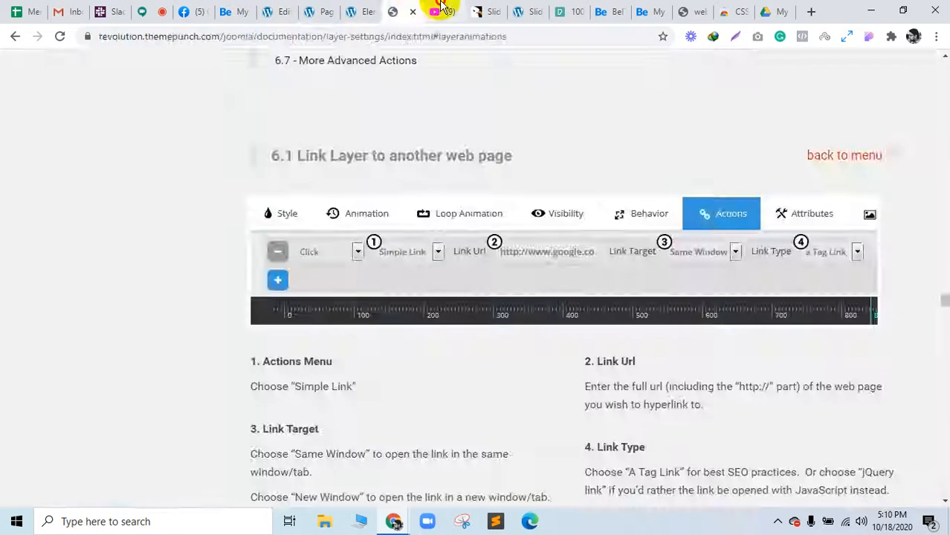
click(440, 11)
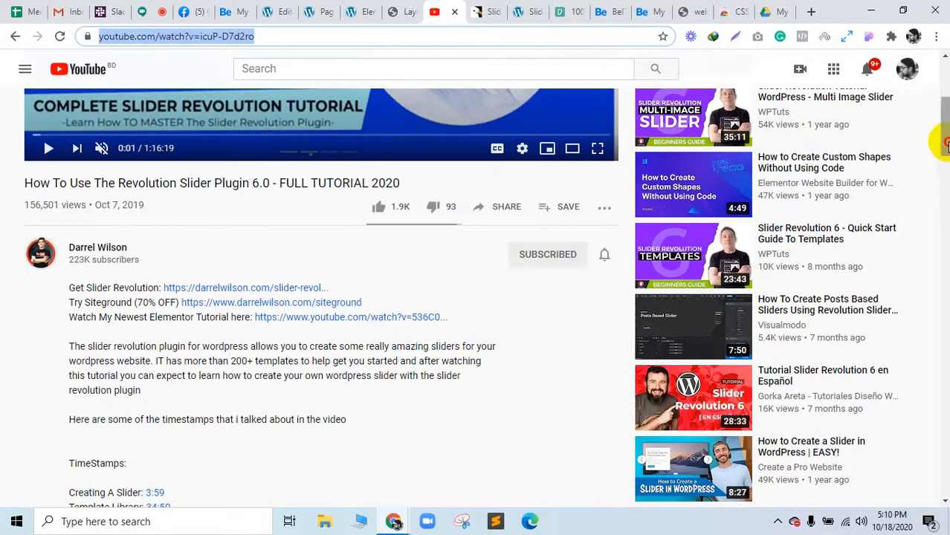
scroll(945, 145, up, 4)
click(214, 7)
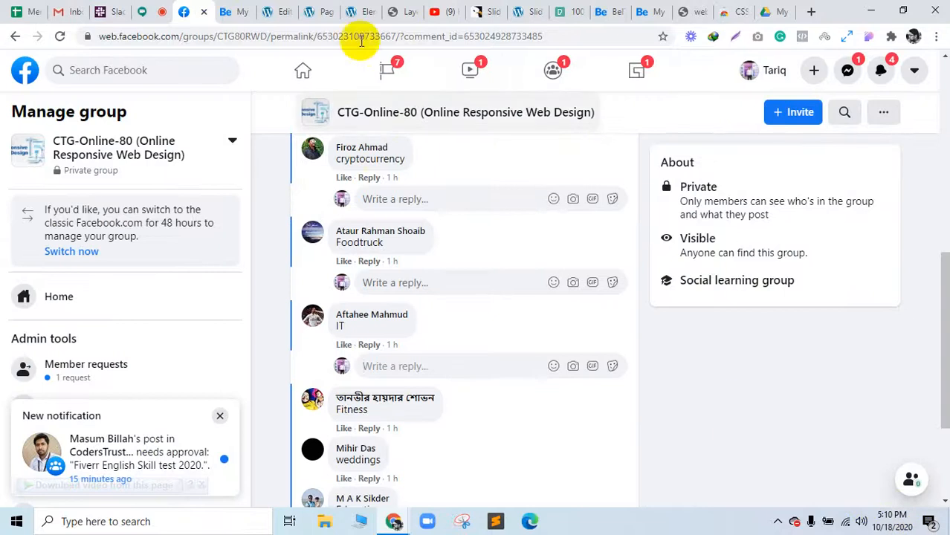
click(440, 11)
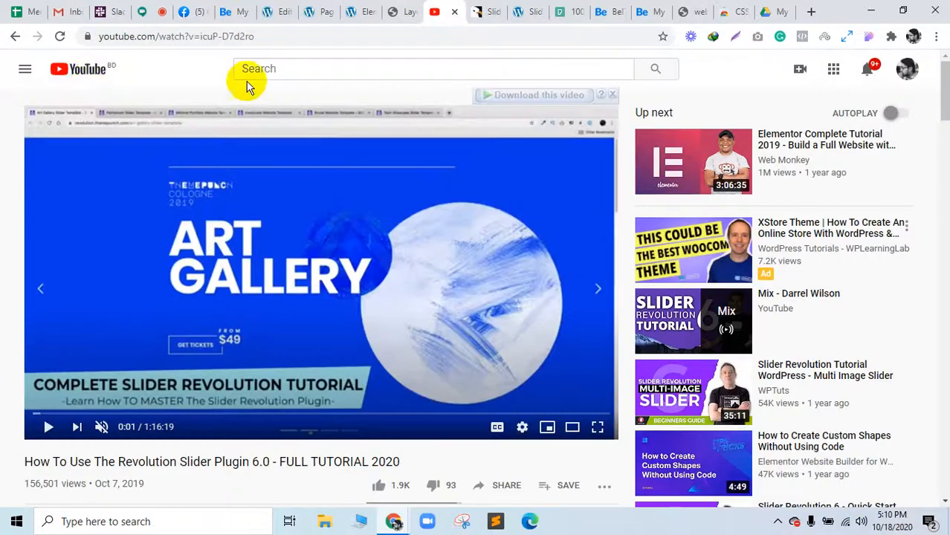
click(140, 7)
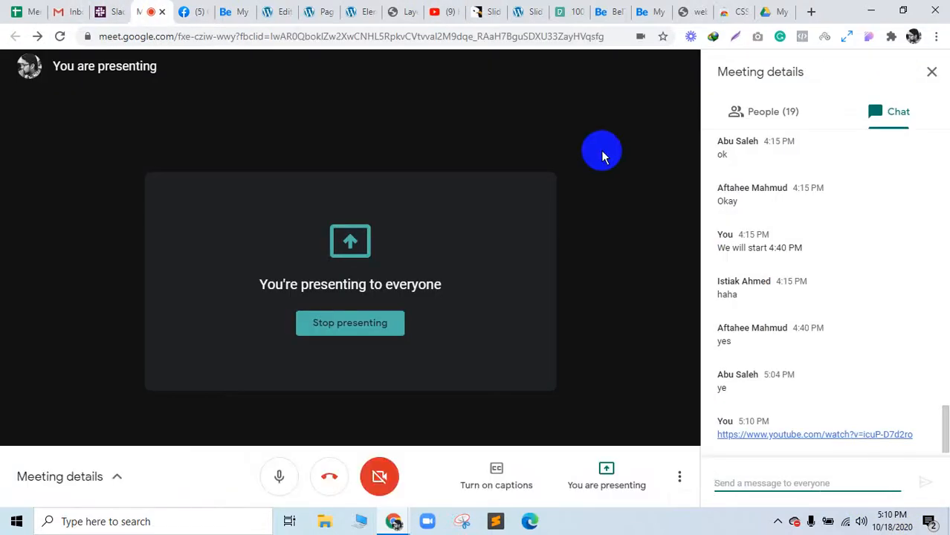
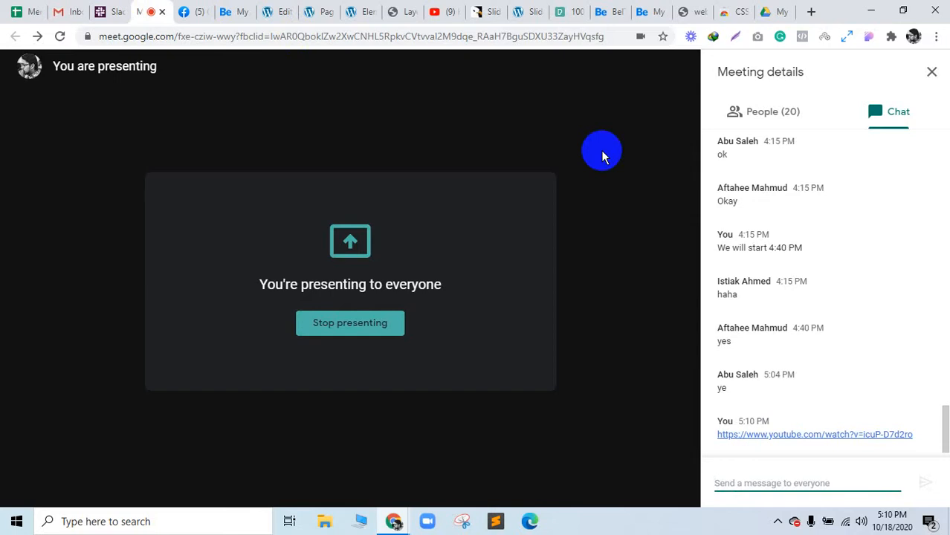
Cycle through the WordPress editor, Pages list, Elementor, documentation and tutorial video tabs
click(278, 10)
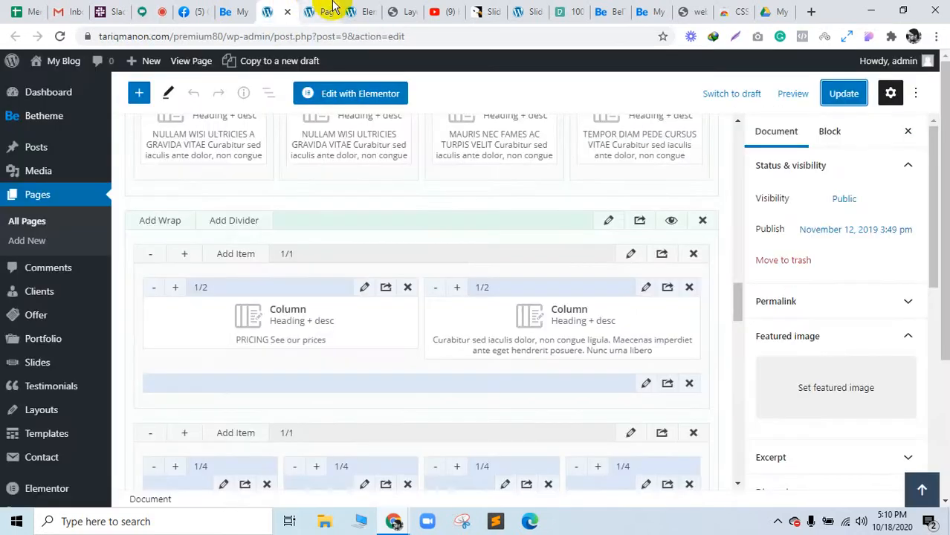
click(331, 9)
click(357, 9)
click(413, 9)
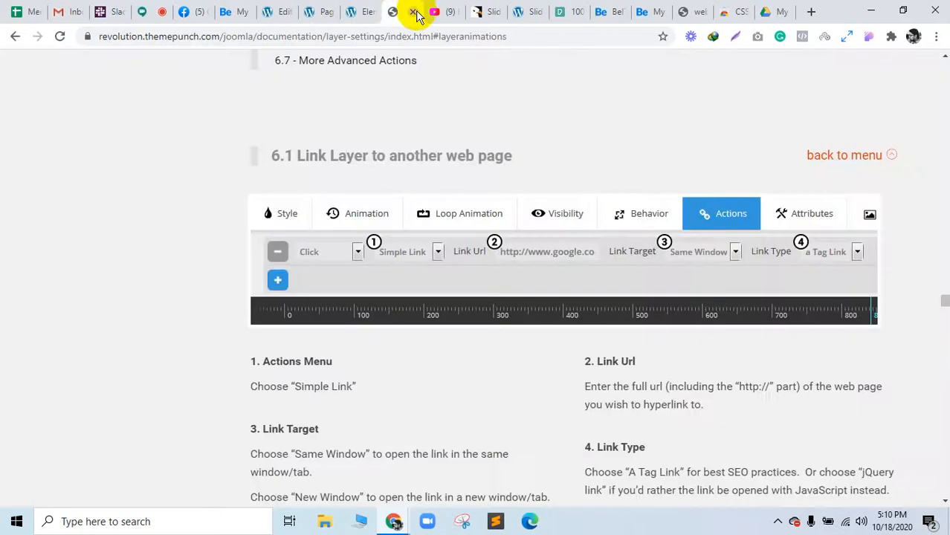
click(445, 11)
Close the tutorial video and CodeCanyon tabs, then return to the Pages list and front page
click(452, 13)
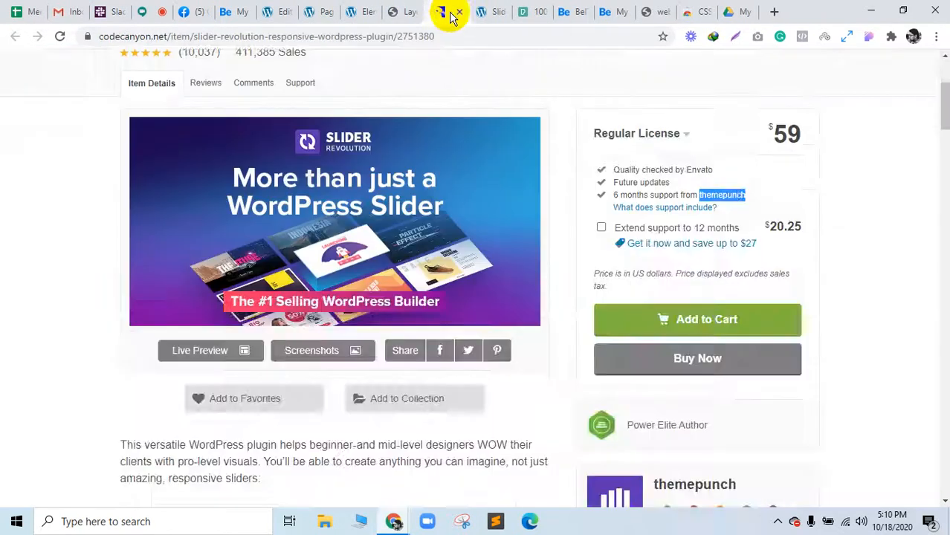
click(449, 13)
click(316, 9)
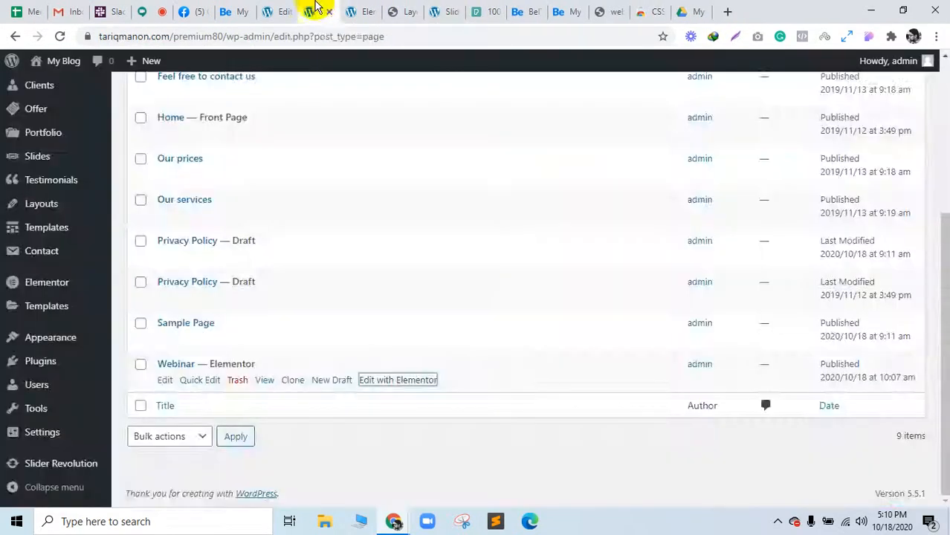
click(227, 9)
In a new tab beside Facebook, load the cPanel login at tariqmanon.com:2083
key(ctrl+t)
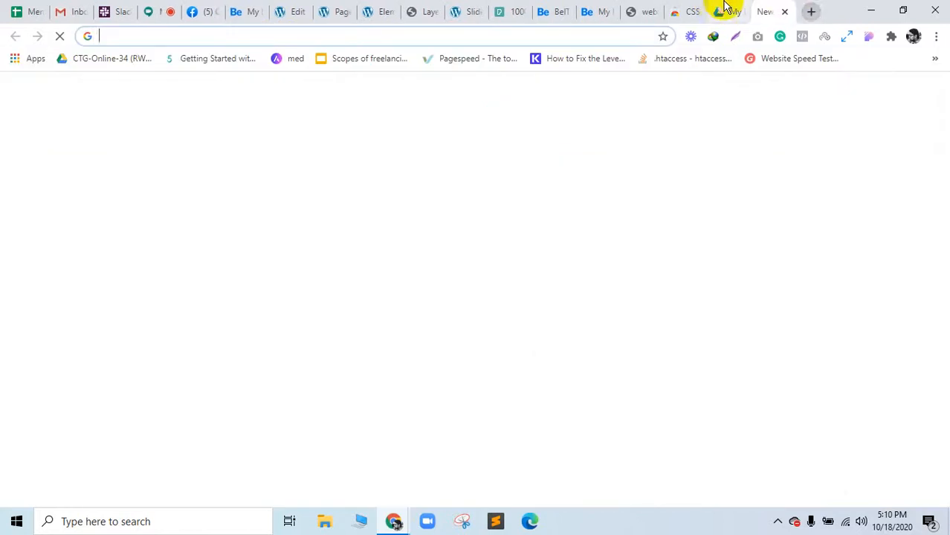
drag(787, 8, 290, 23)
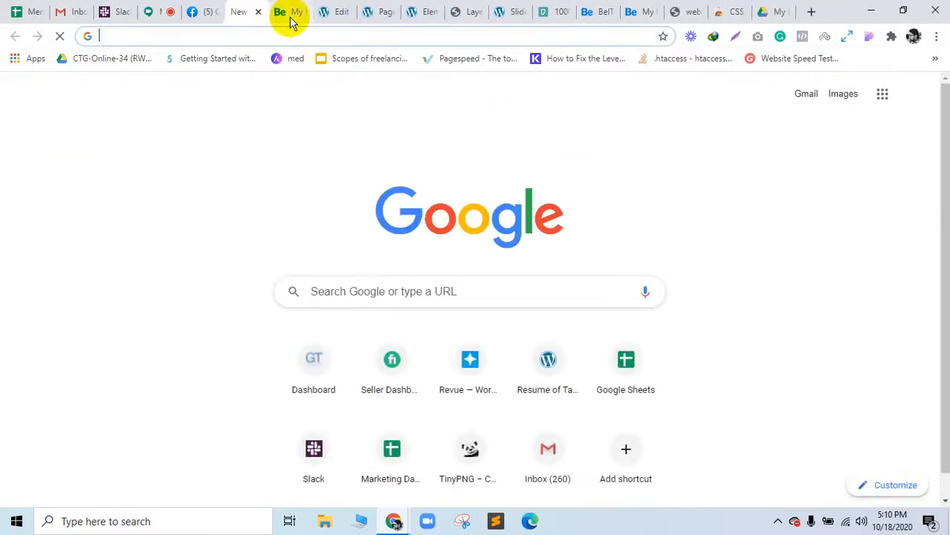
text(ta)
key(Right)
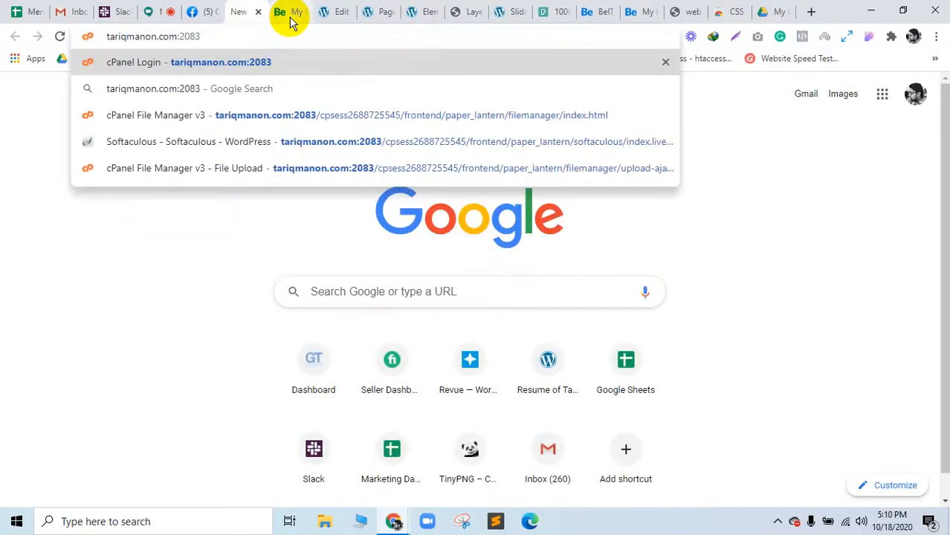
key(Return)
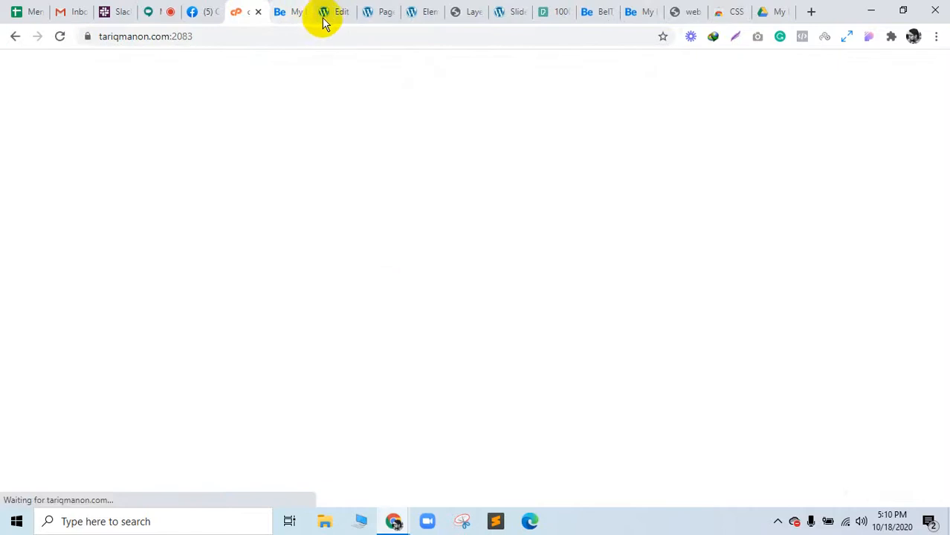
Log out of the WordPress admin from the blog's homepage
click(301, 10)
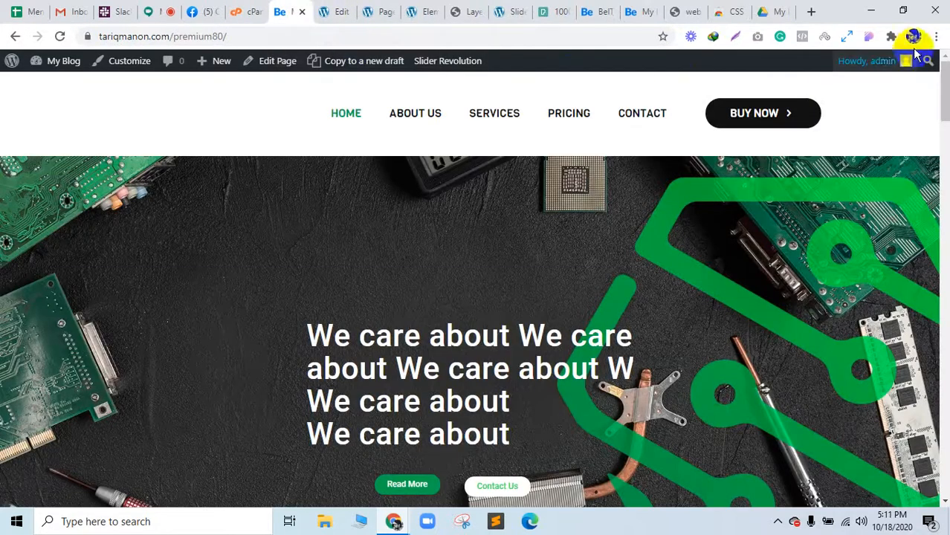
click(824, 132)
click(247, 11)
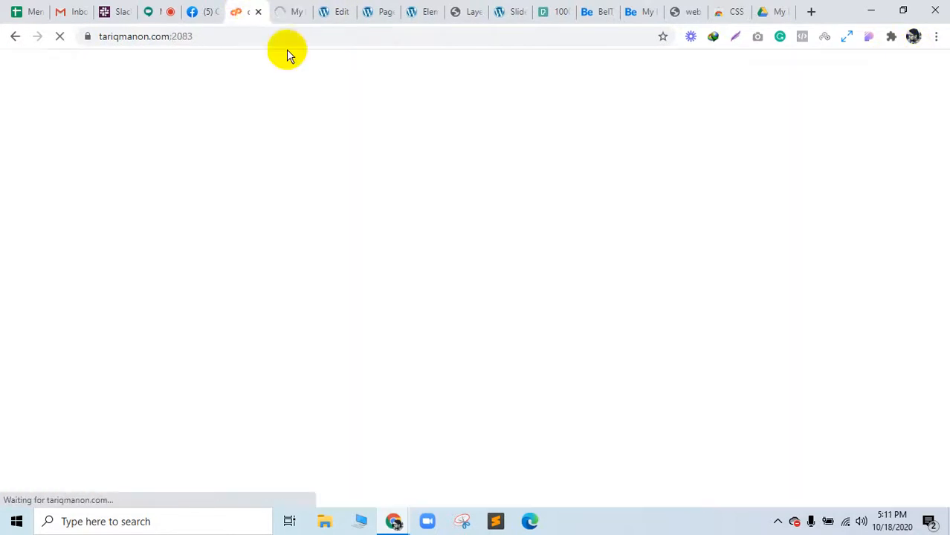
Enter the cPanel username and password and submit the login
click(426, 239)
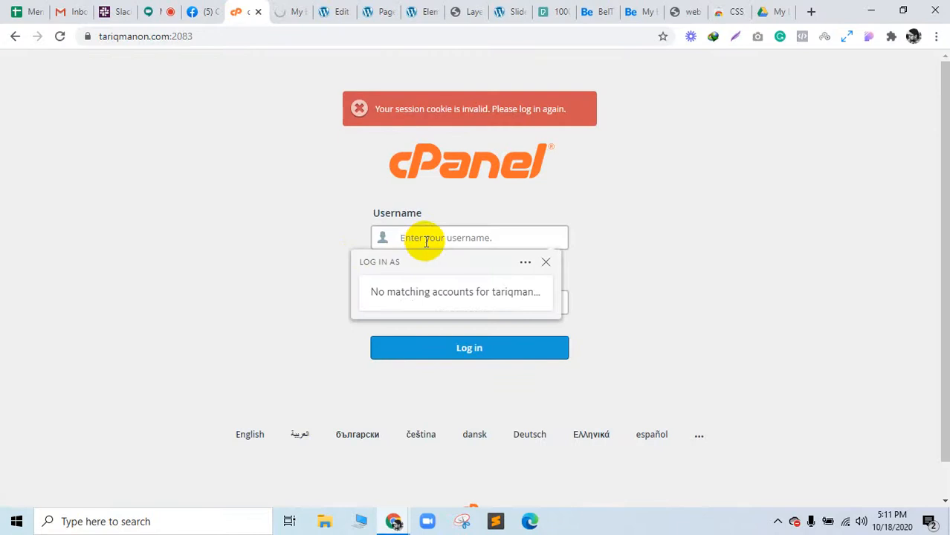
text(tariqmanon)
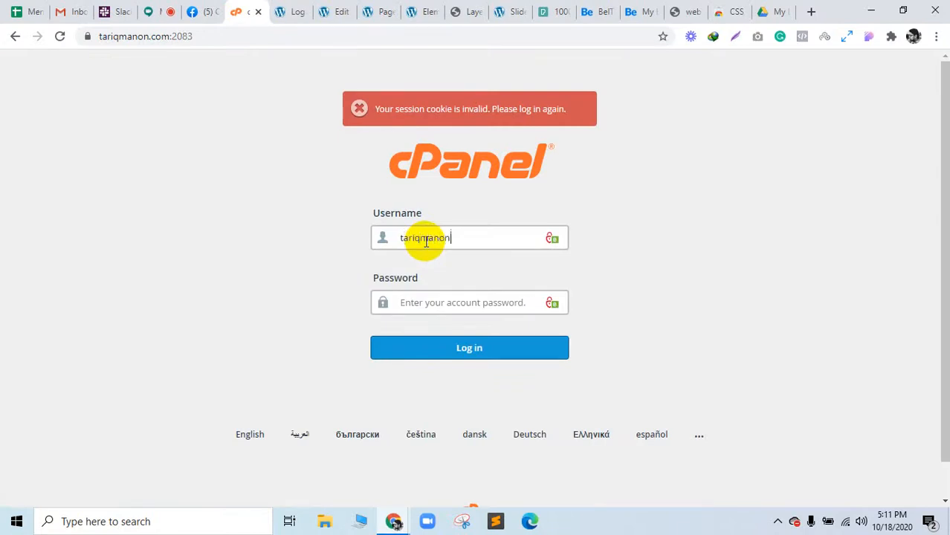
text(**)
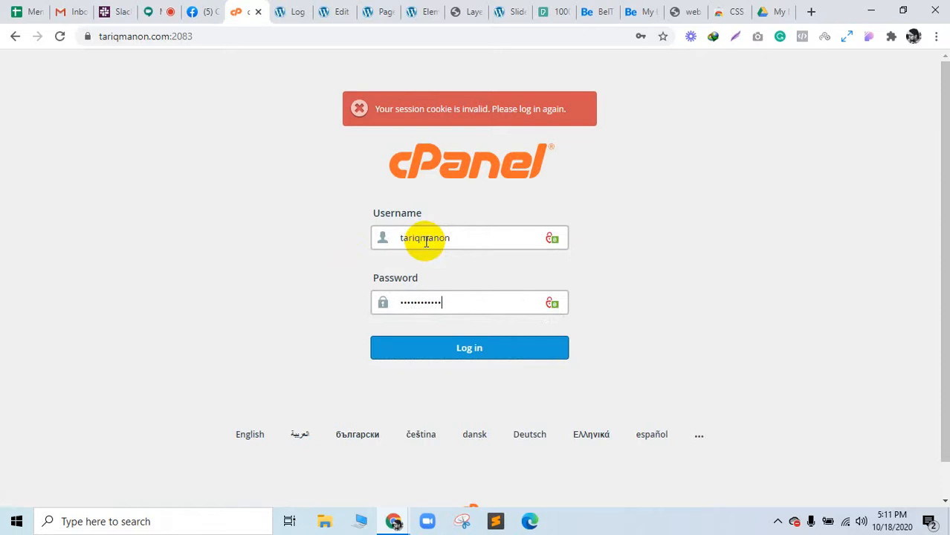
key(Return)
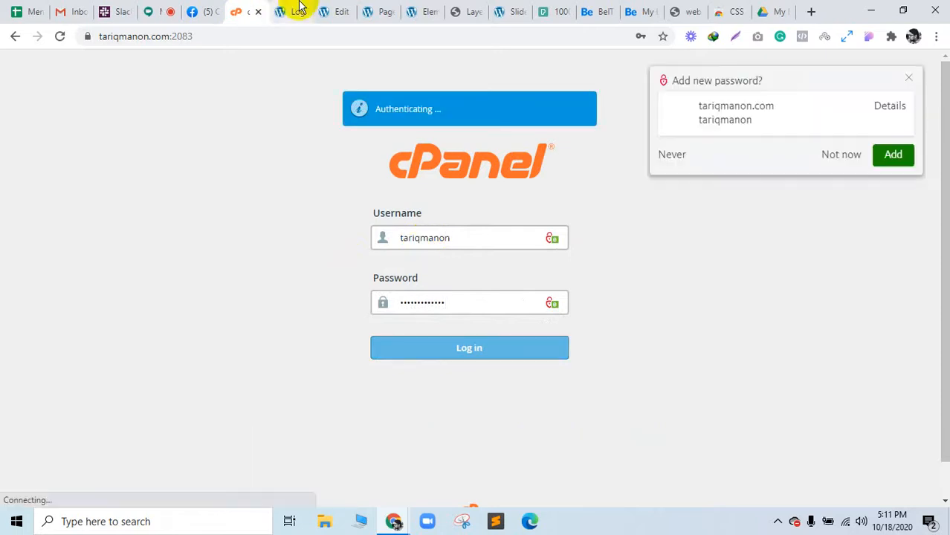
Look over the WordPress login page's username and password fields, dismissing the autofill suggestions
click(310, 7)
click(418, 350)
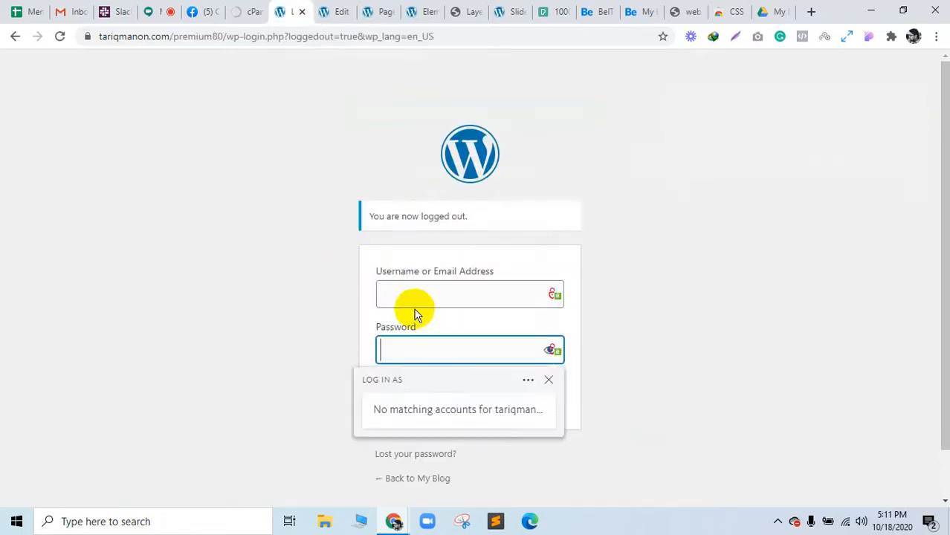
click(429, 292)
click(169, 306)
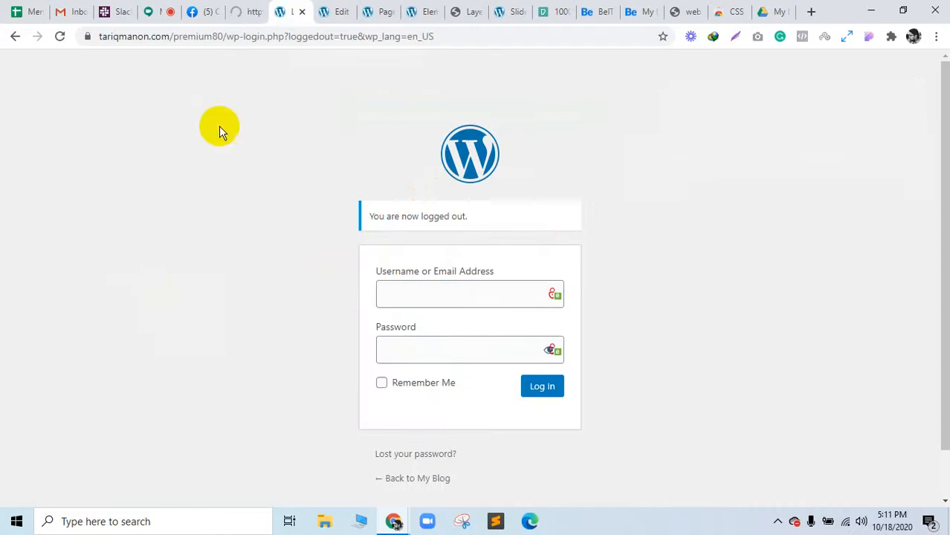
Launch File Manager from the cPanel dashboard, dismissing the save-password prompt while it loads
click(251, 9)
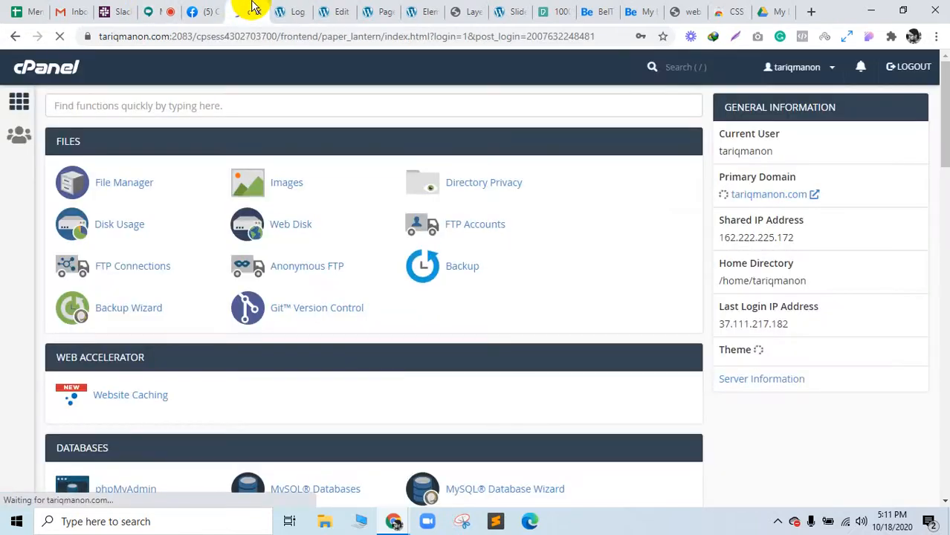
click(141, 182)
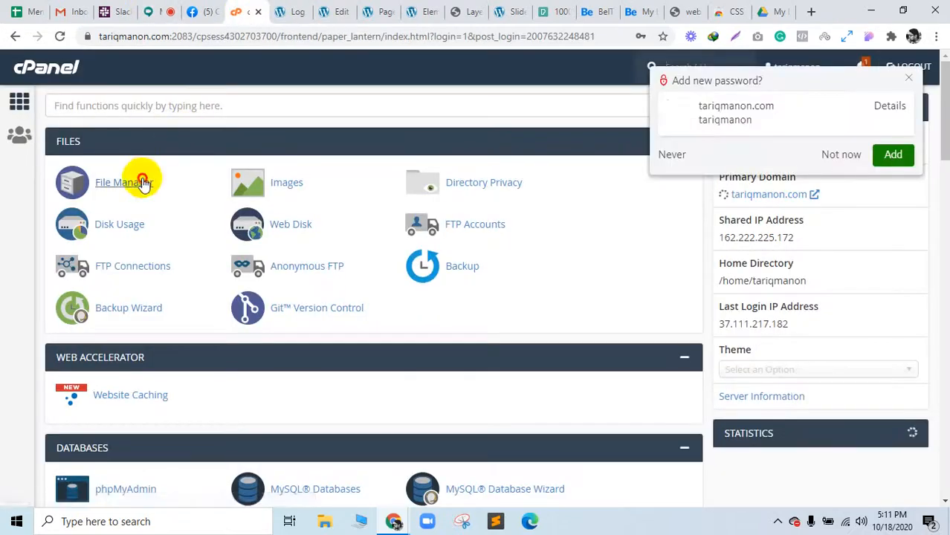
click(841, 154)
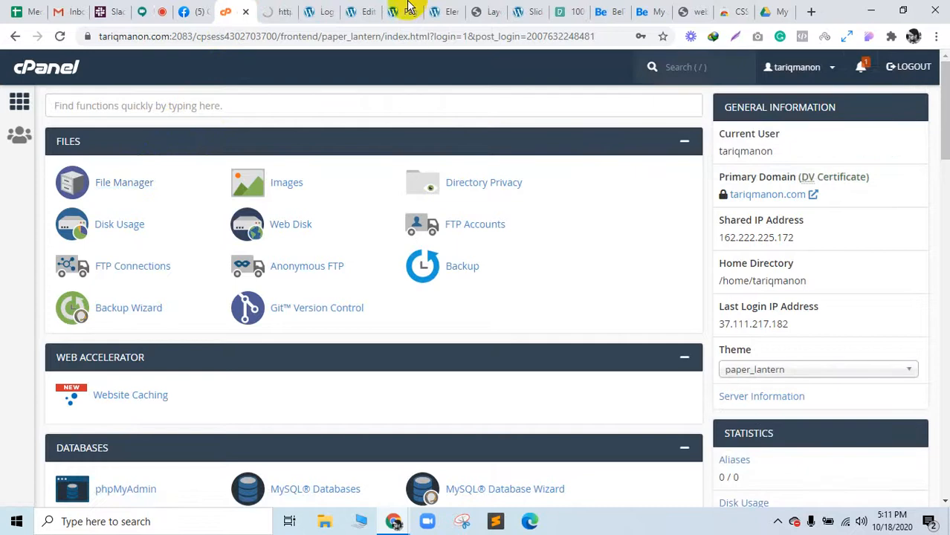
click(360, 9)
click(308, 9)
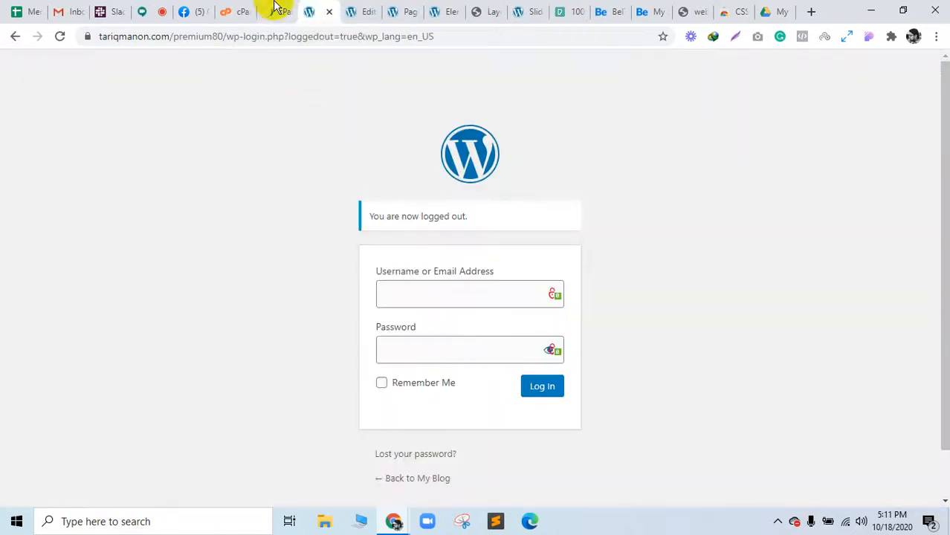
click(277, 9)
click(311, 9)
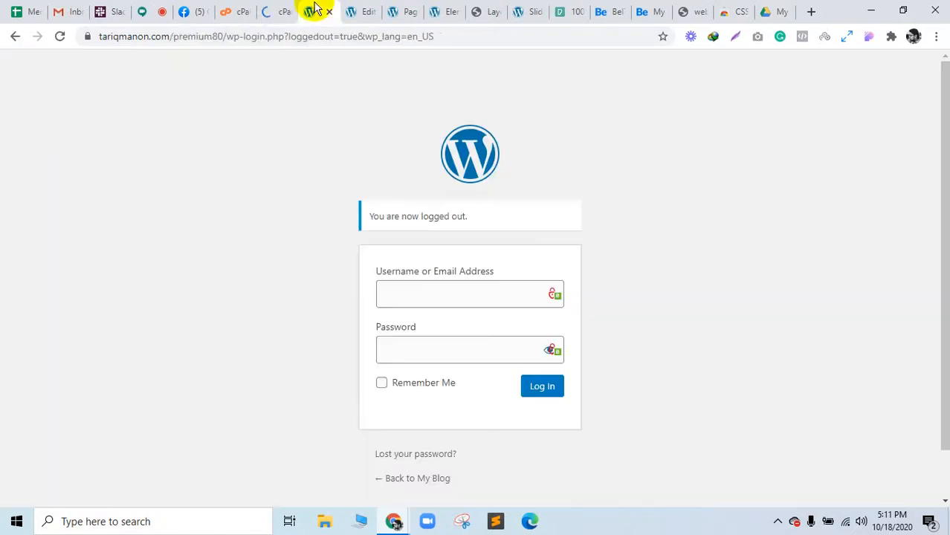
Note premium80 from the site address, then open the premium80 folder inside public_html
drag(174, 36, 226, 37)
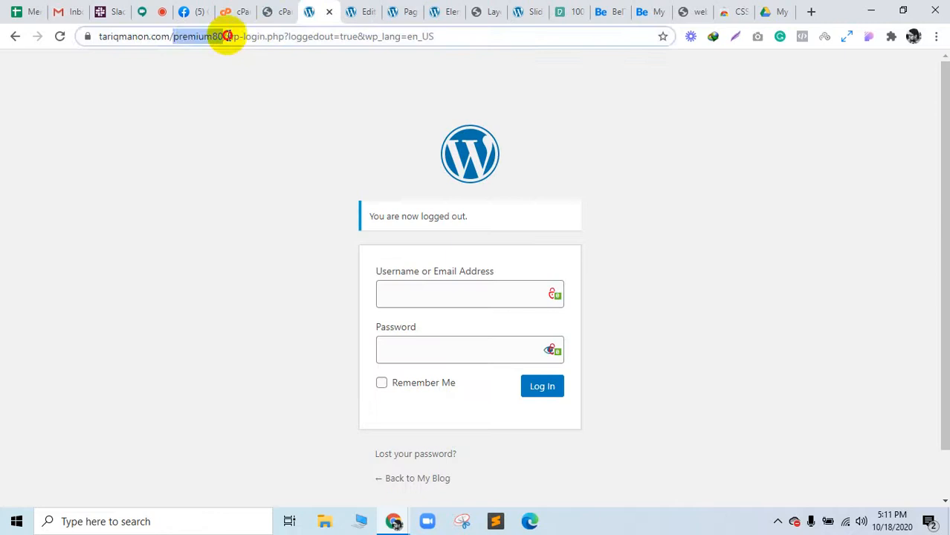
click(281, 9)
scroll(97, 437, down, 1)
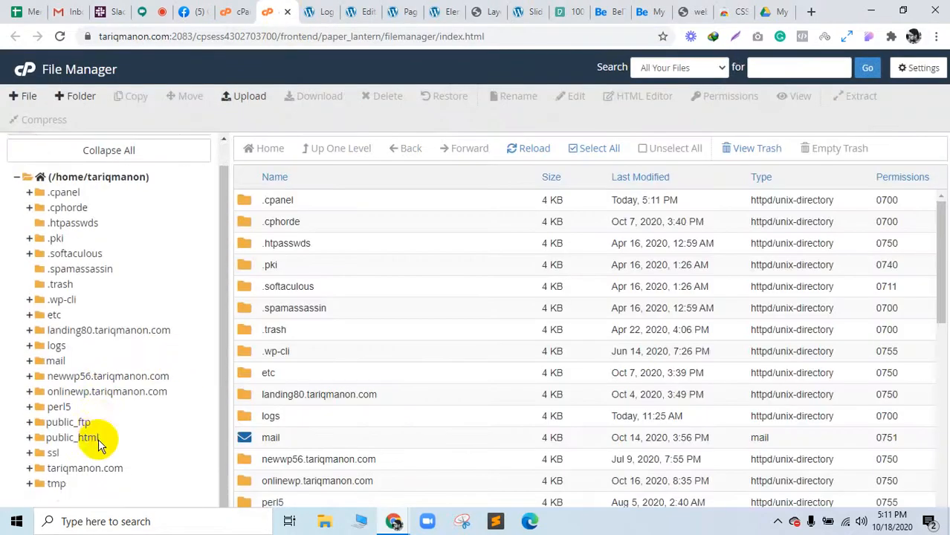
scroll(95, 435, up, 1)
scroll(96, 435, down, 1)
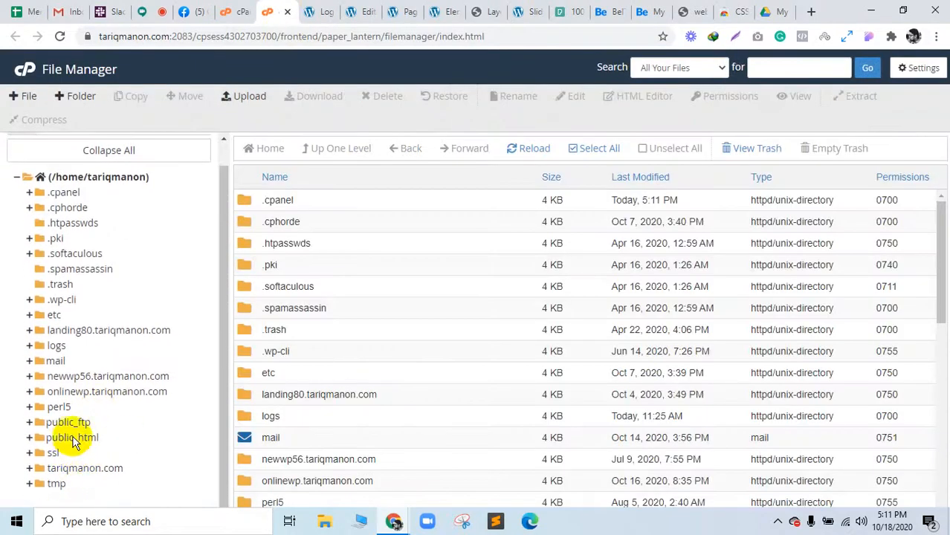
click(72, 437)
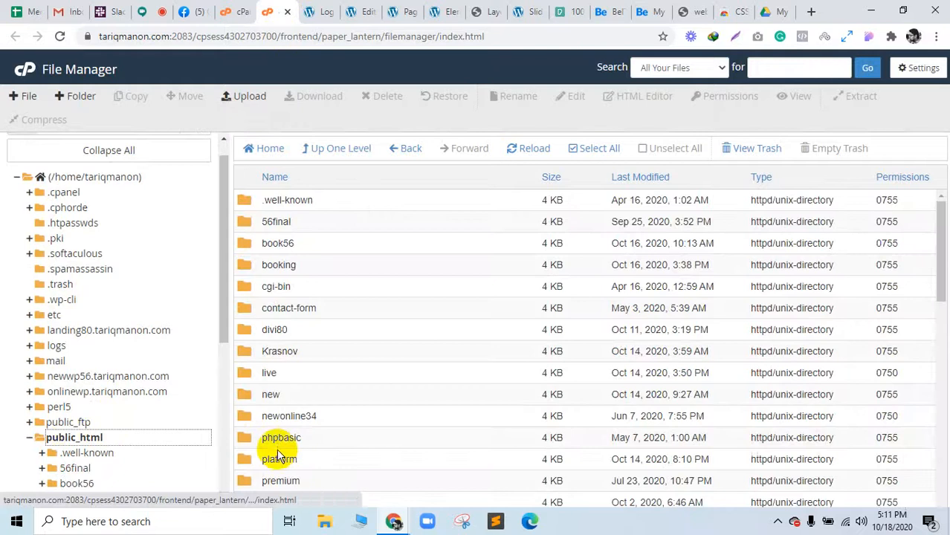
scroll(275, 443, down, 2)
click(250, 392)
double_click(250, 392)
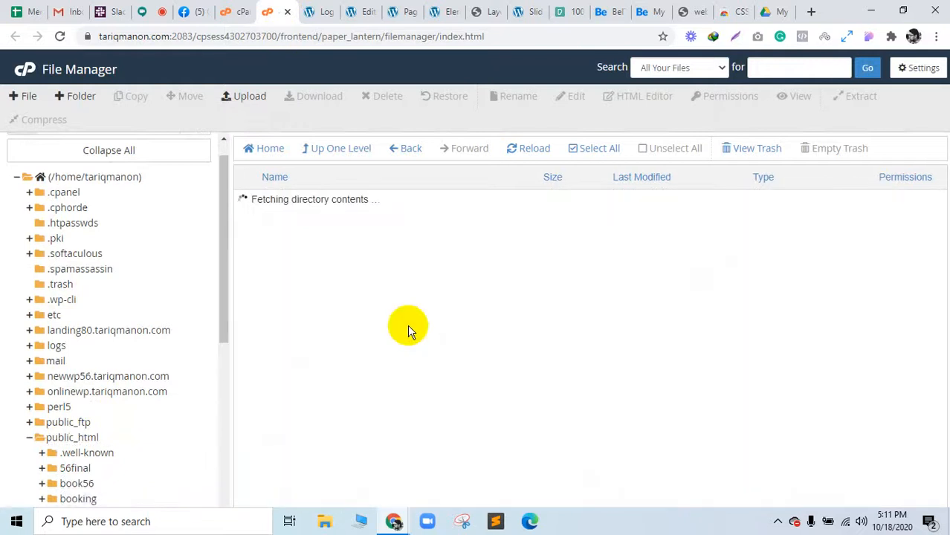
scroll(394, 324, down, 2)
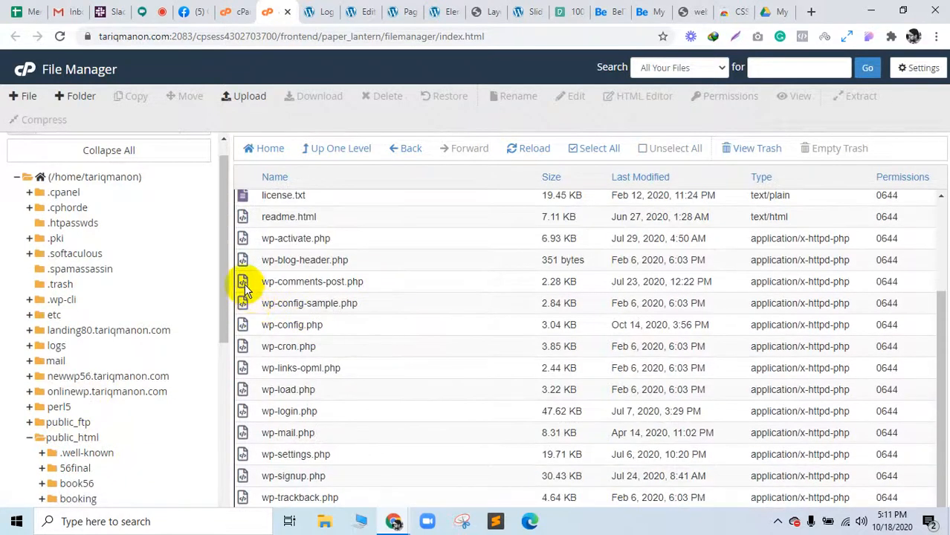
View wp-config.php and highlight the wp328 part of the database name
right_click(251, 325)
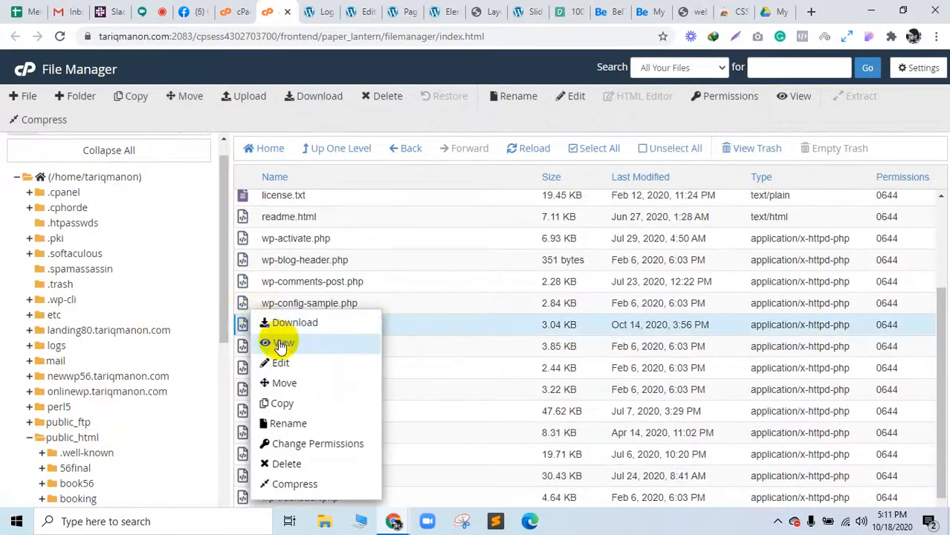
click(277, 341)
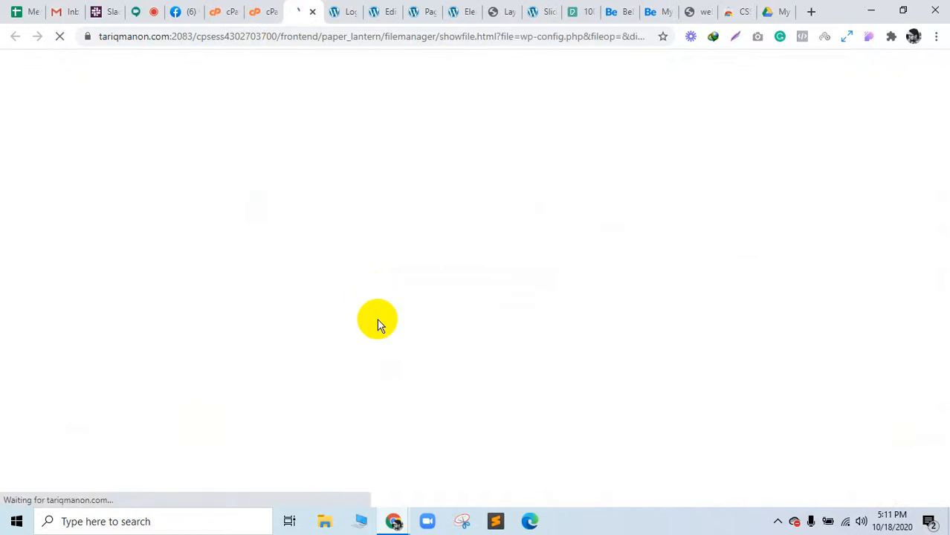
scroll(80, 402, down, 2)
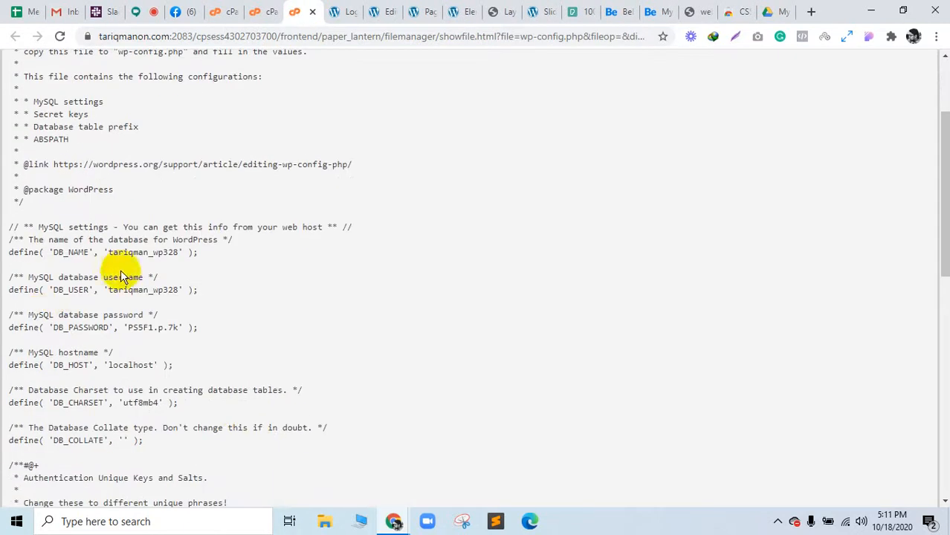
drag(115, 253, 160, 252)
Go back to the cPanel home page and launch phpMyAdmin from the Databases section
click(254, 10)
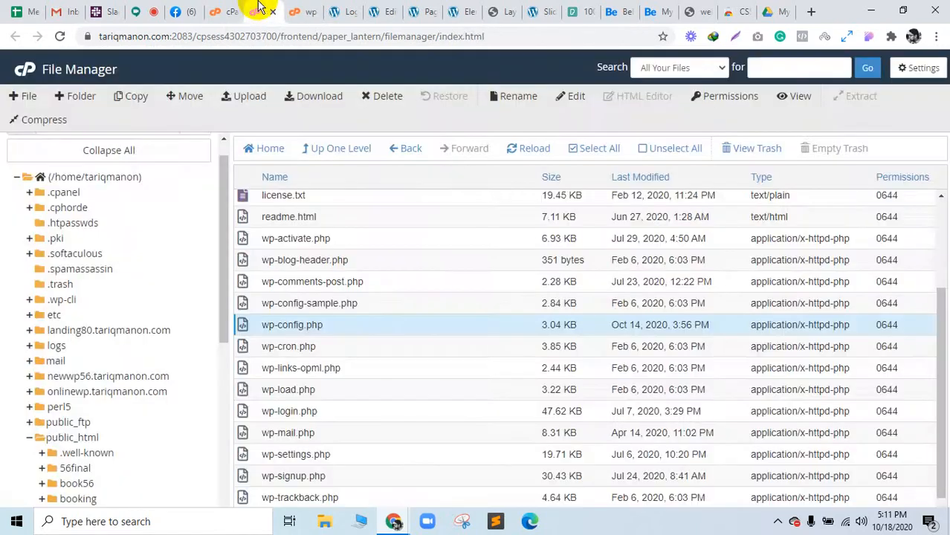
click(220, 11)
scroll(143, 311, down, 3)
scroll(144, 311, down, 1)
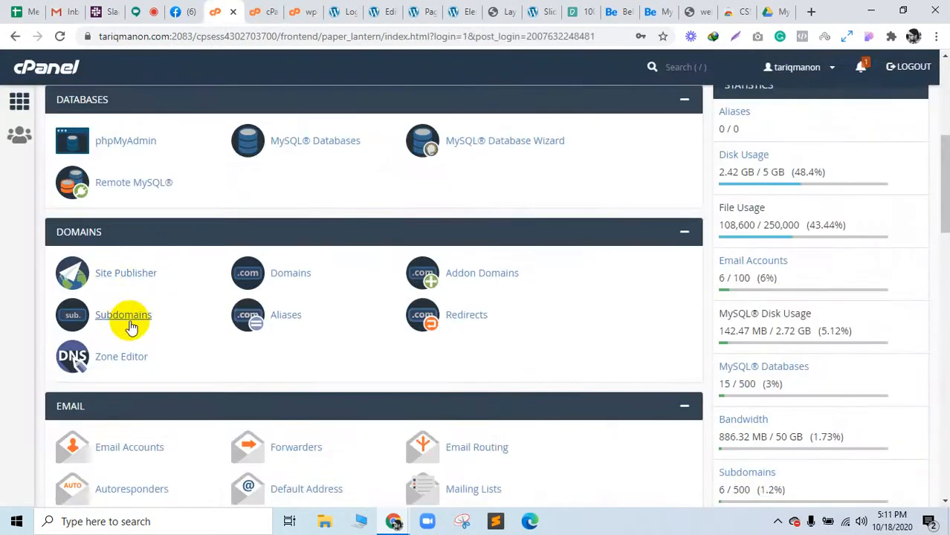
scroll(128, 328, up, 2)
click(126, 348)
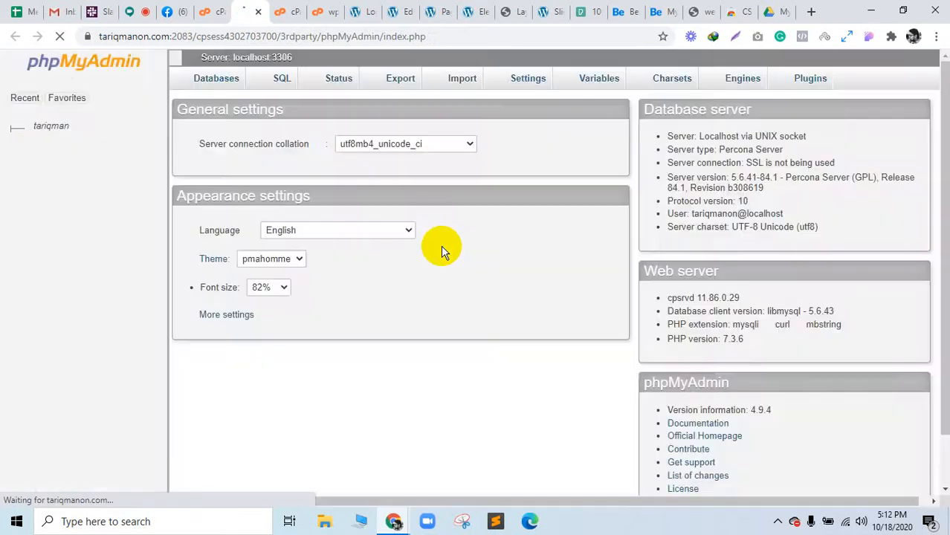
Expand the tariqman node and open the tariqman_wp328 database
scroll(441, 252, down, 1)
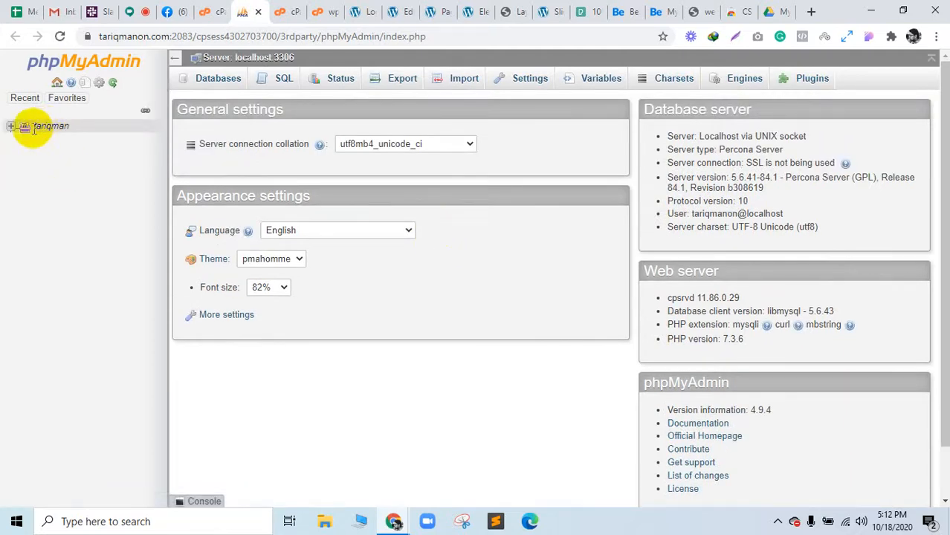
click(11, 126)
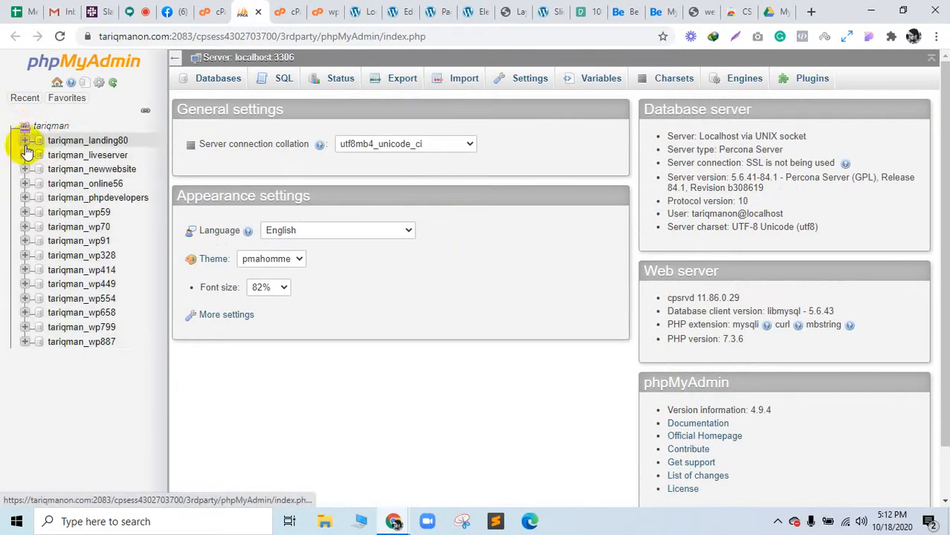
click(83, 255)
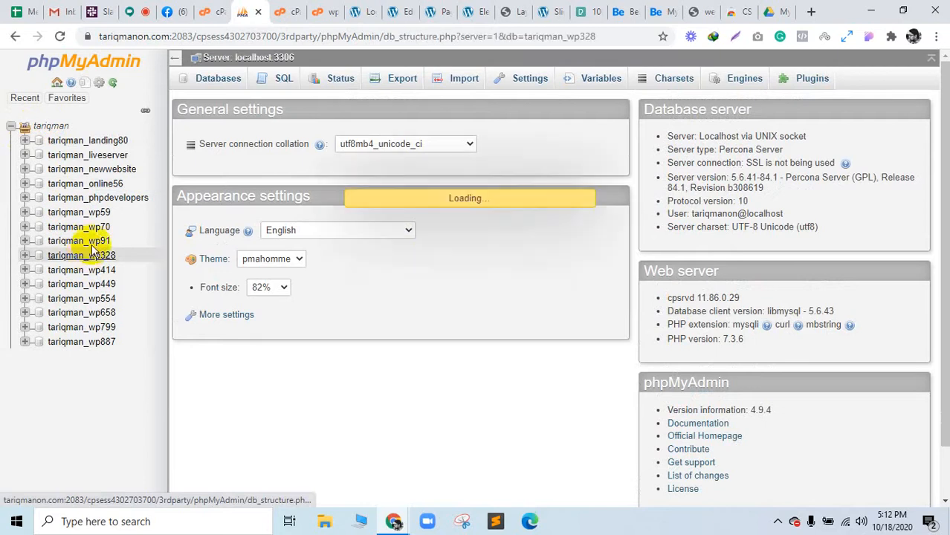
Check on the Google Meet call and the cPanel tabs before returning to phpMyAdmin
click(132, 9)
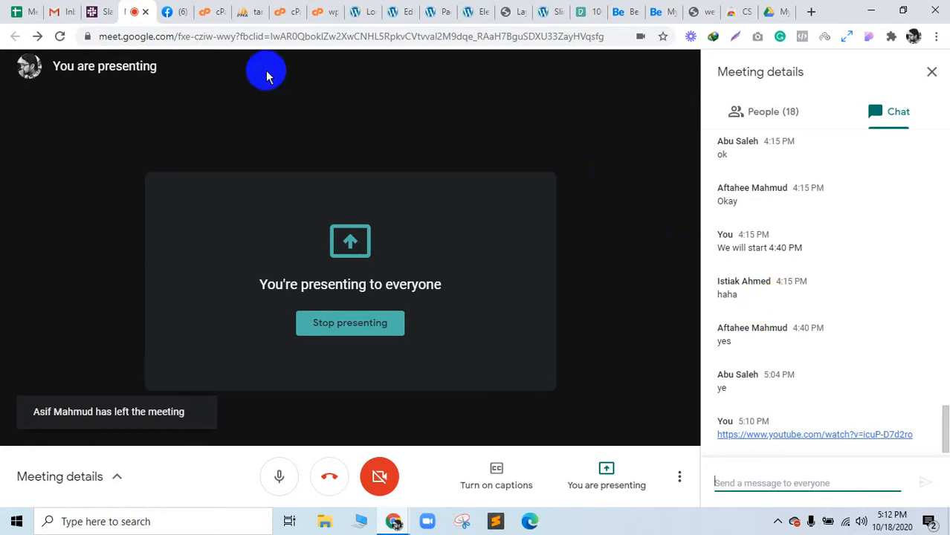
click(252, 9)
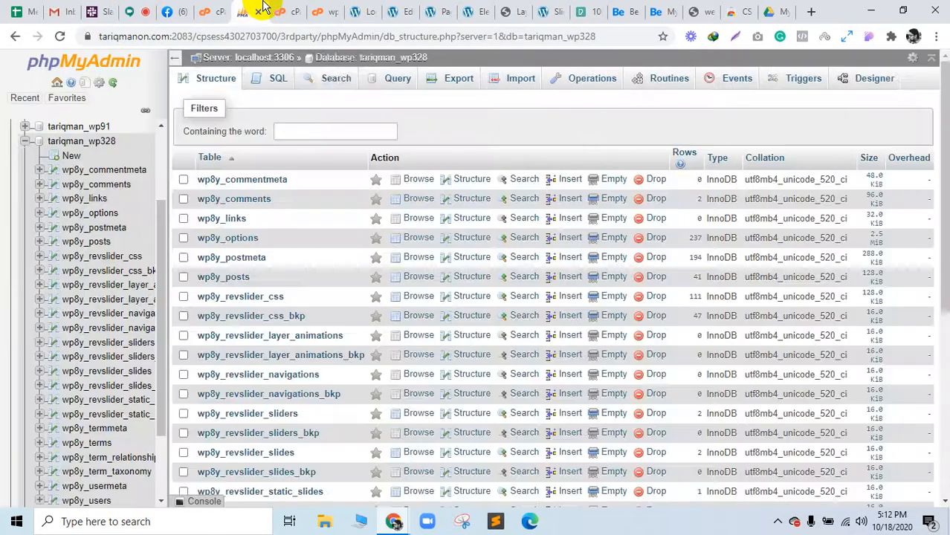
click(223, 10)
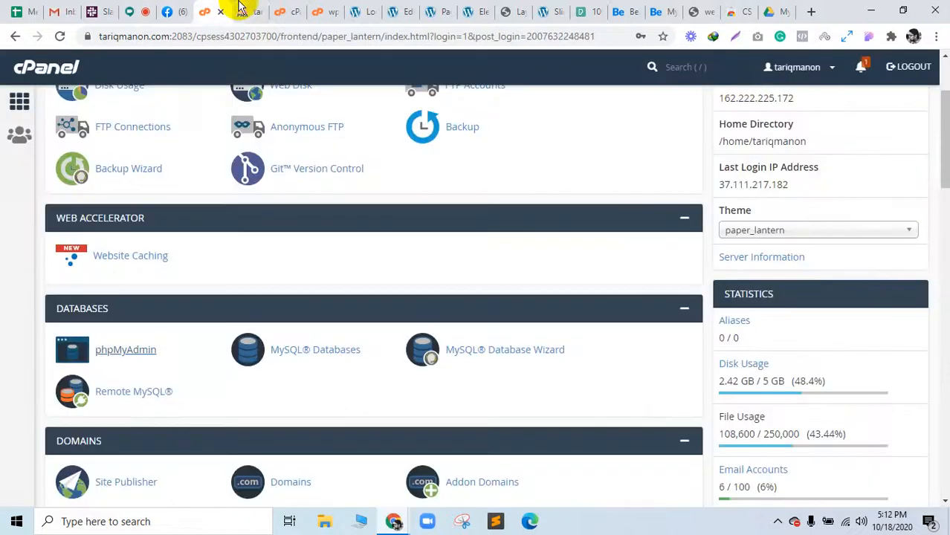
click(239, 10)
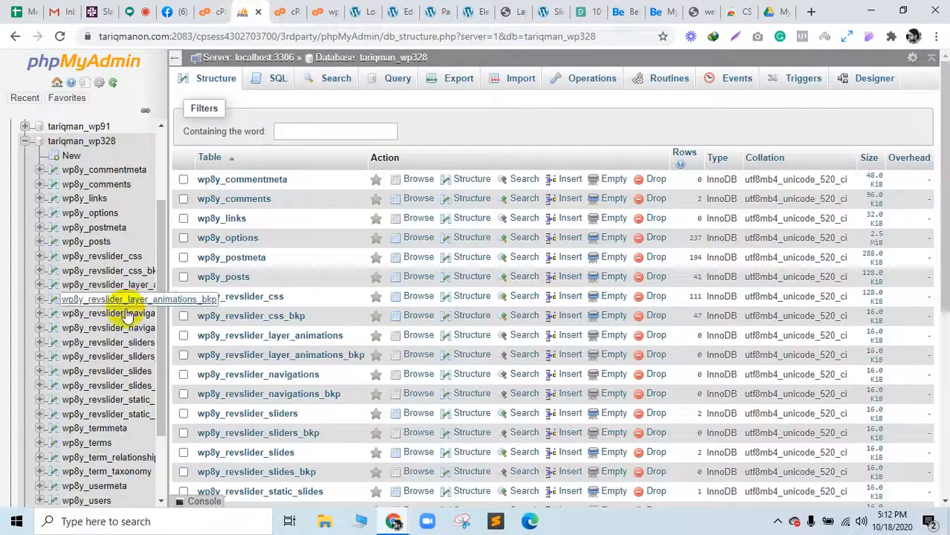
click(281, 9)
click(242, 9)
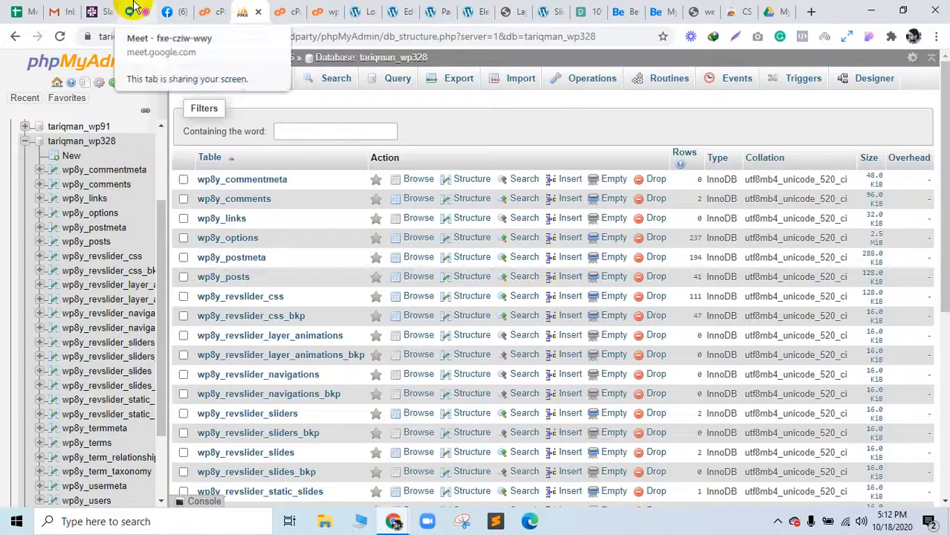
click(135, 9)
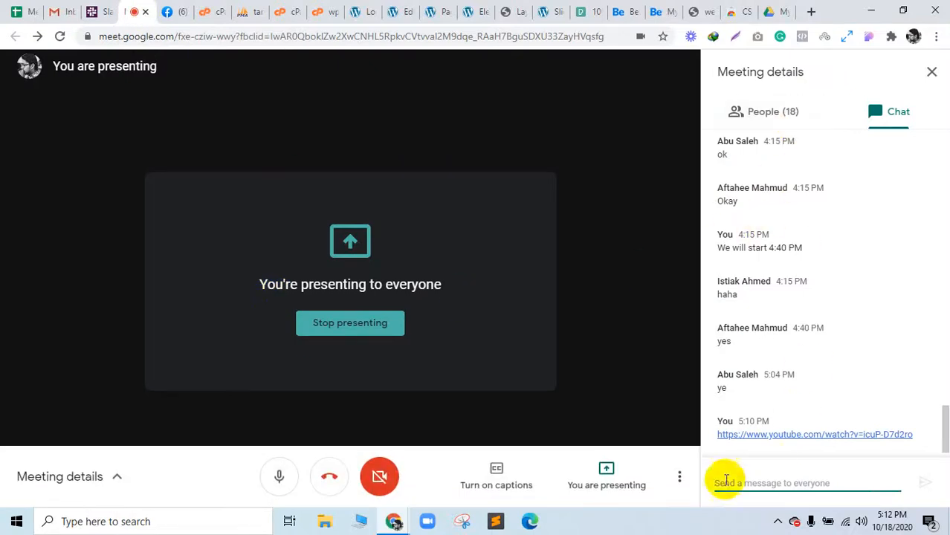
click(246, 8)
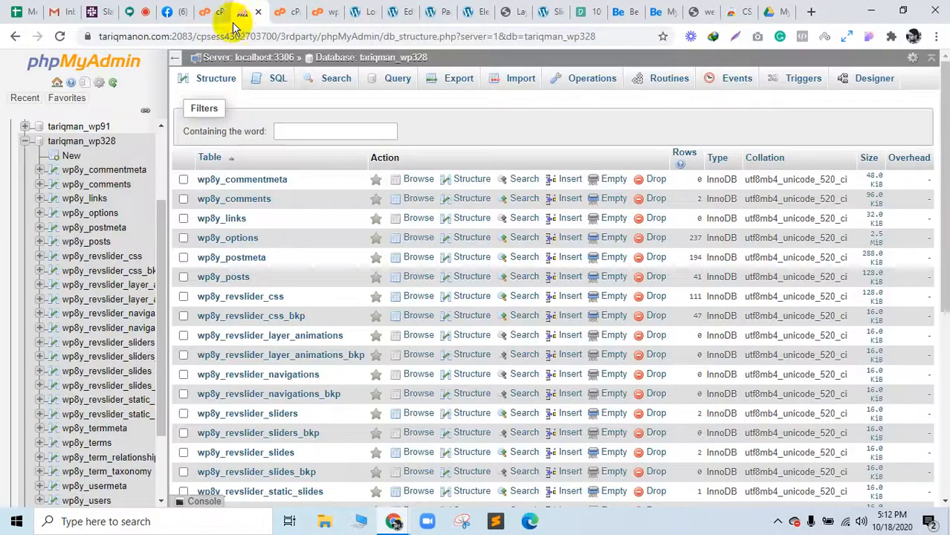
Browse the wp8y_users table and open its single user row for editing
scroll(87, 453, down, 2)
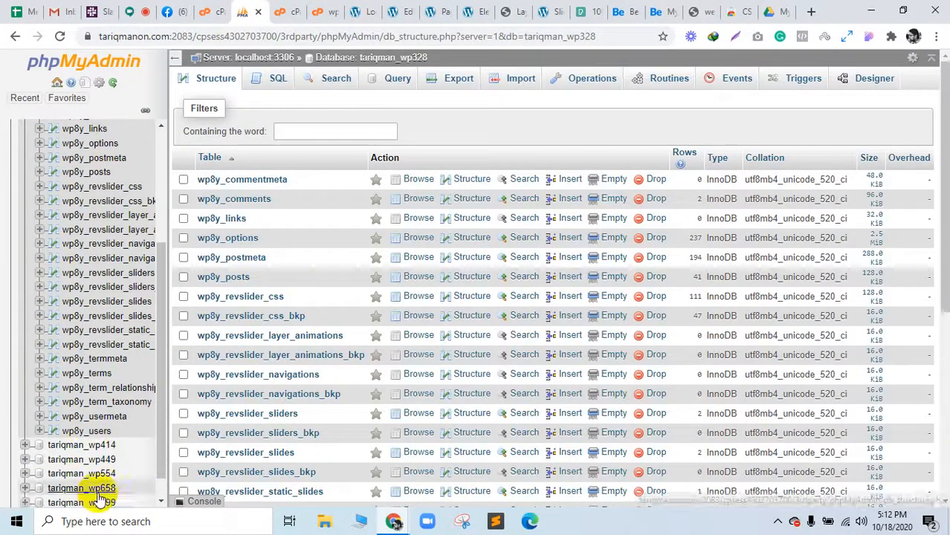
click(87, 431)
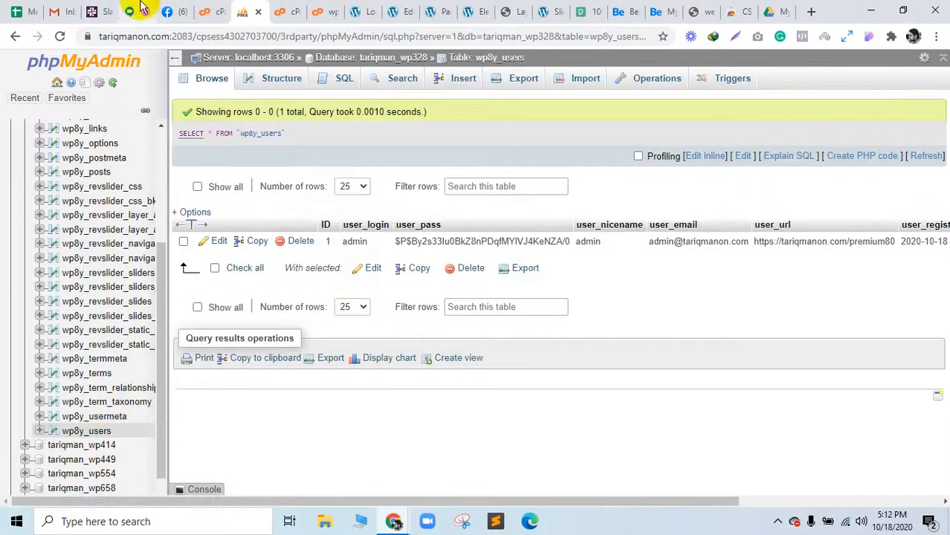
click(140, 9)
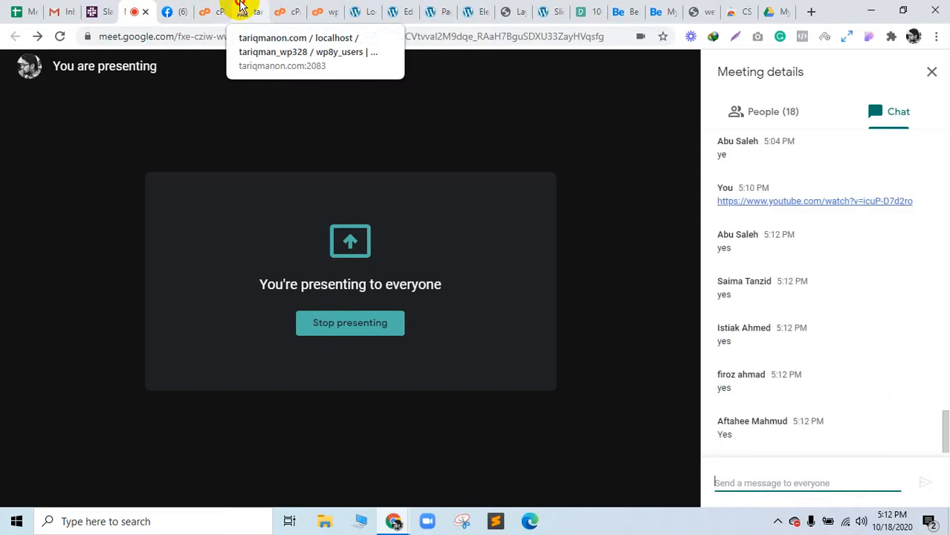
click(242, 9)
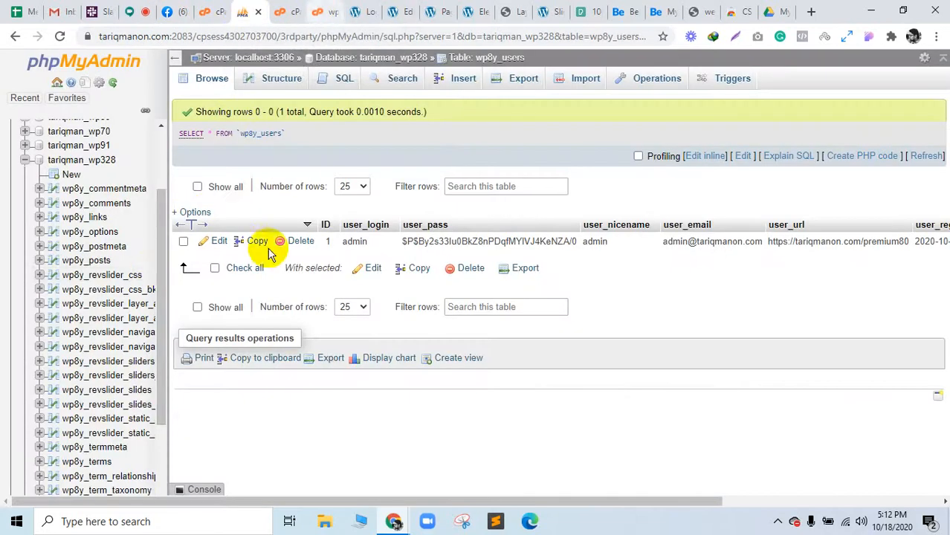
click(211, 241)
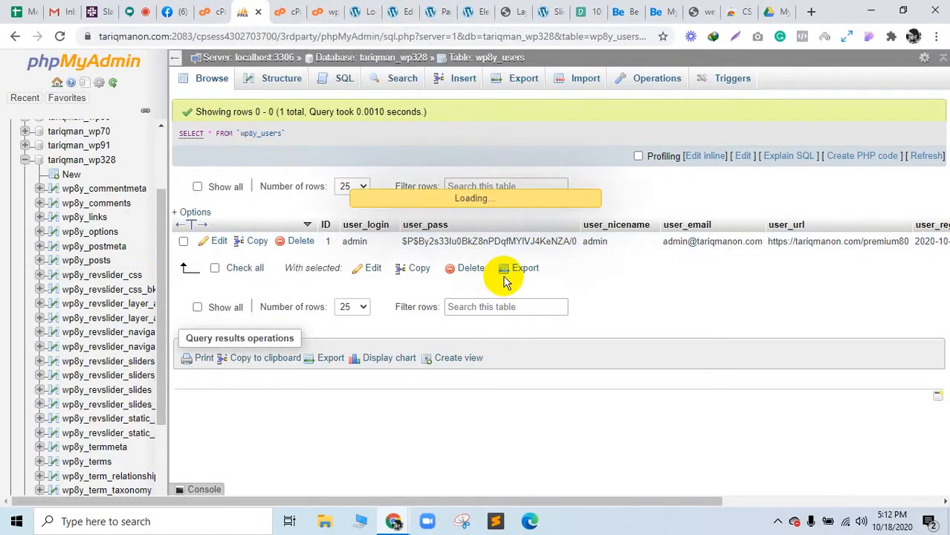
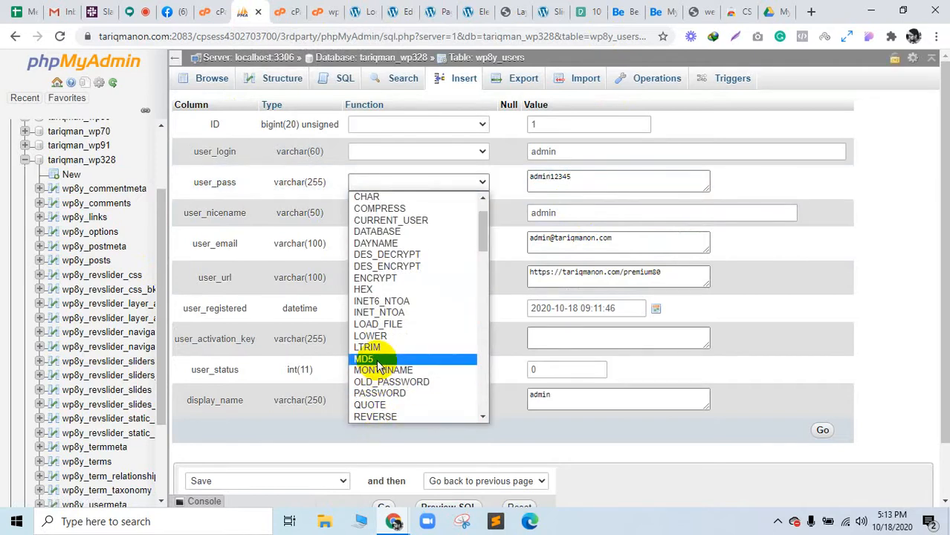
Apply the MD5 function to the admin's user_pass field and save the wp8y_users row
scroll(379, 364, down, 10)
scroll(379, 364, up, 6)
scroll(379, 365, down, 4)
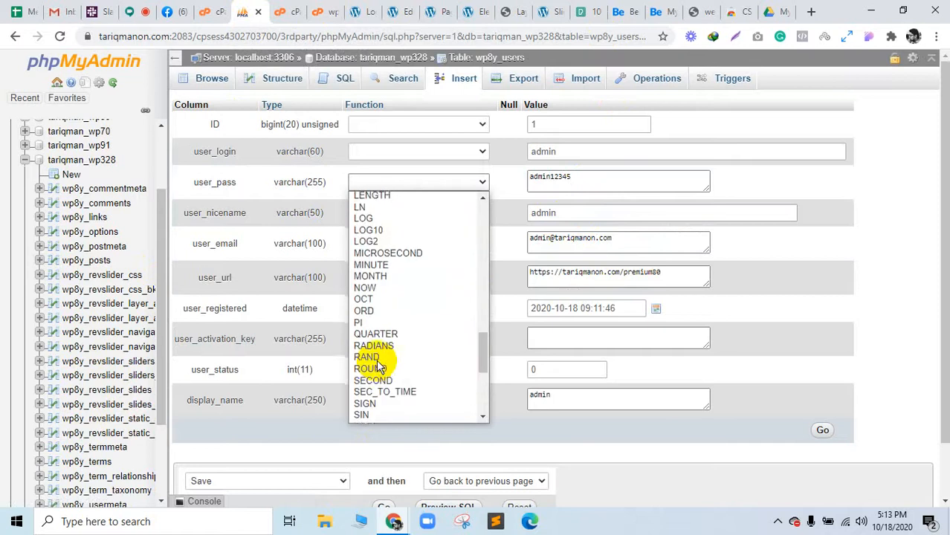
scroll(379, 364, up, 5)
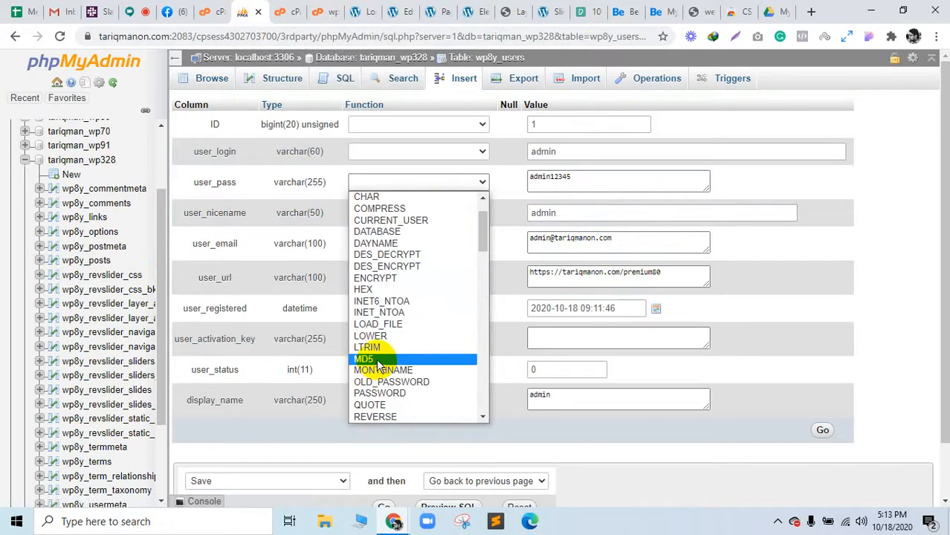
click(379, 361)
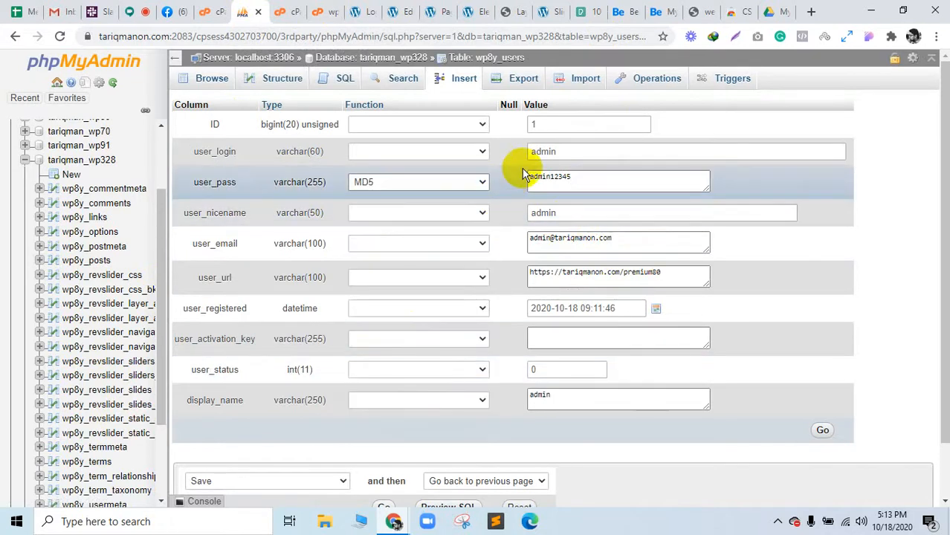
click(819, 436)
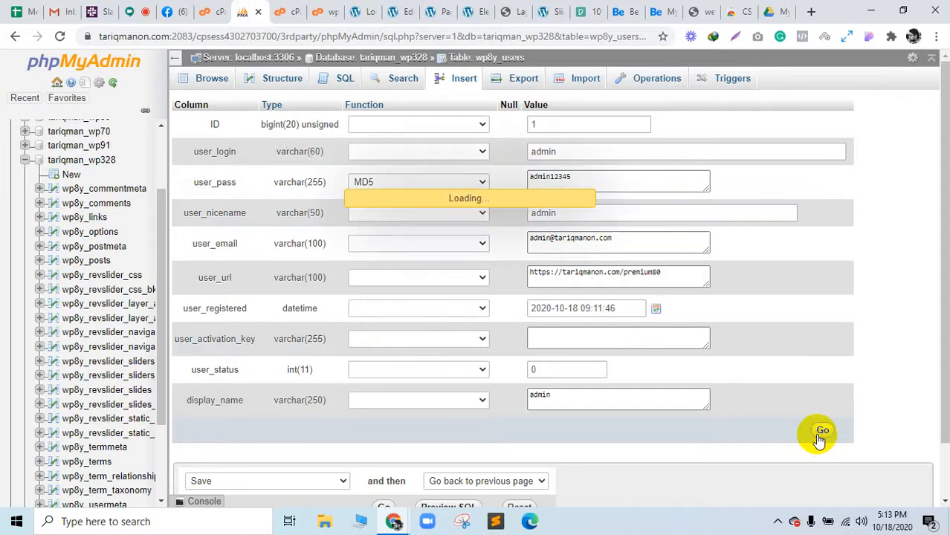
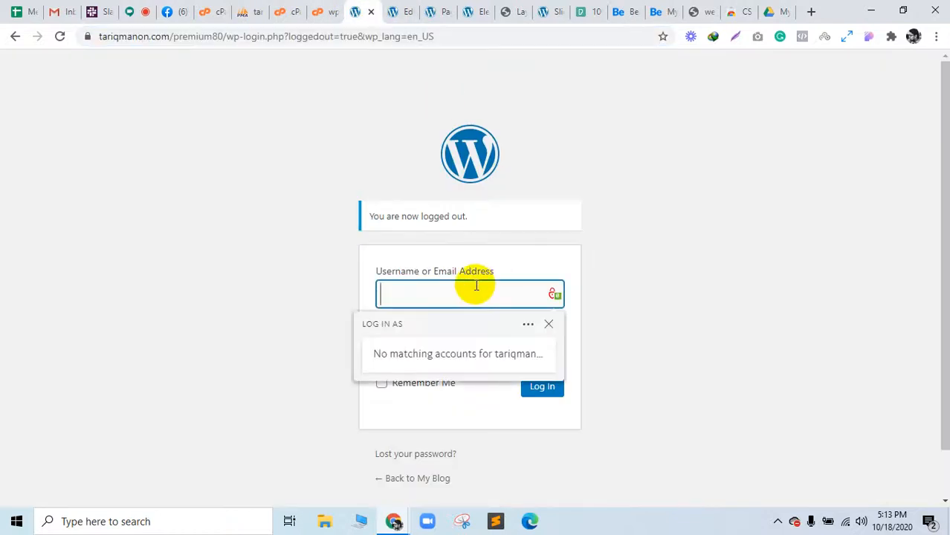
Log in to wp-login as admin with the reset password and decline Chrome's save-password offer
text(admin)
key(Tab)
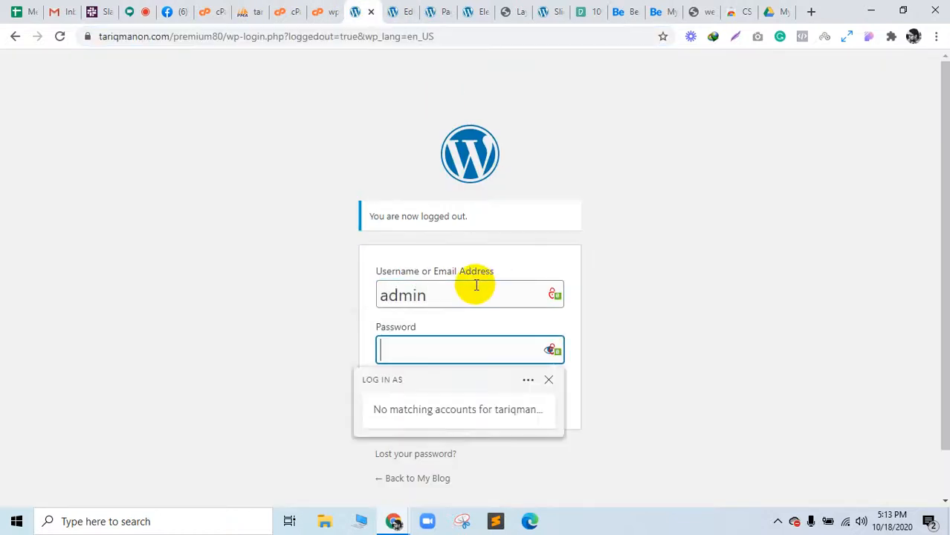
text(••)
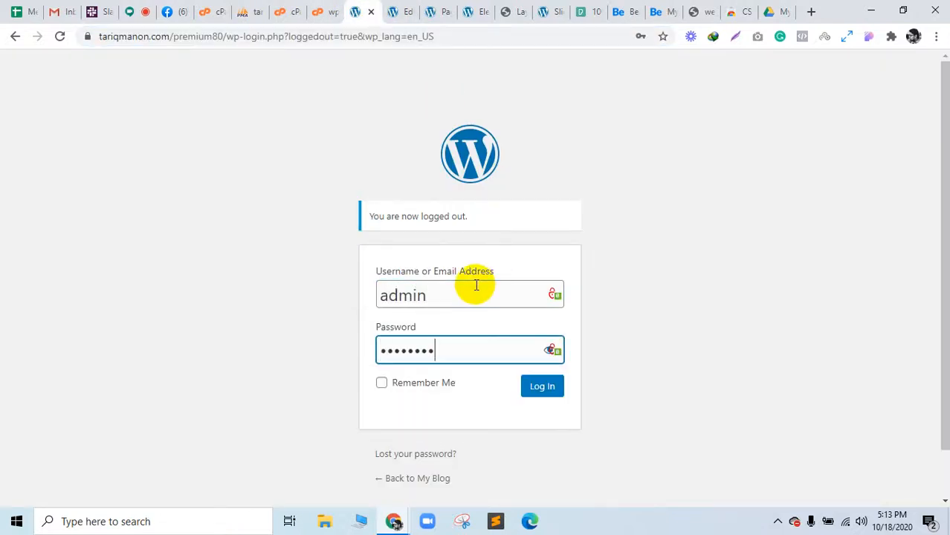
key(Return)
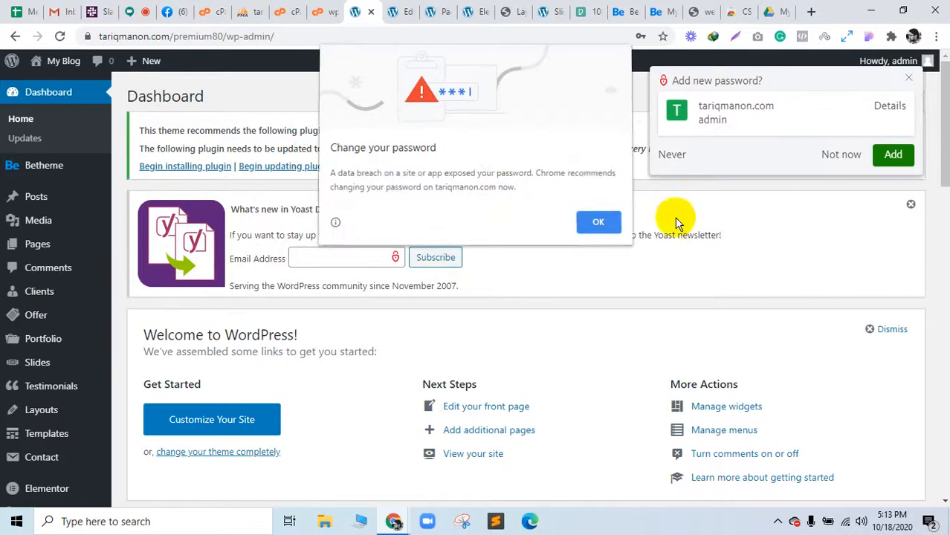
click(834, 165)
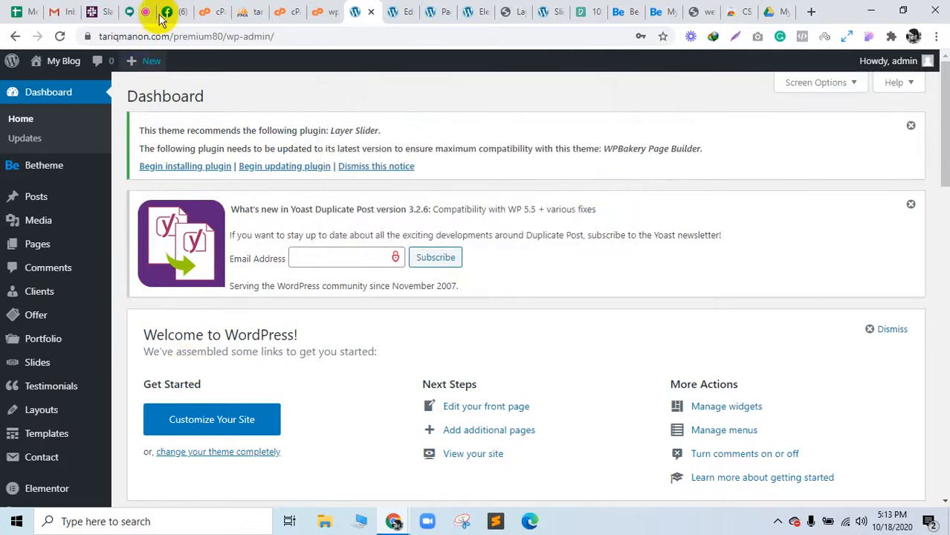
click(211, 11)
Read the latest Google Meet chat replies, then return to phpMyAdmin's wp8y_users table
click(130, 9)
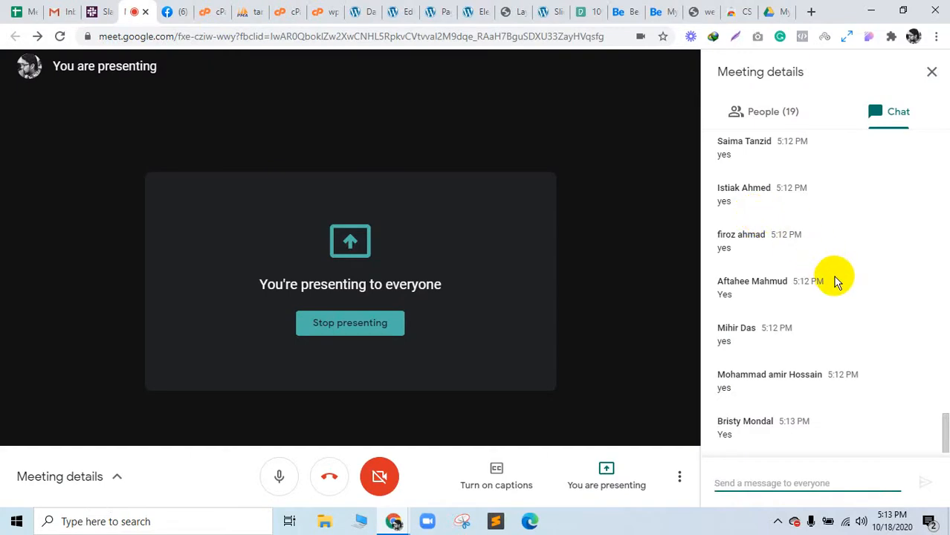
scroll(834, 281, up, 1)
scroll(834, 281, up, 1)
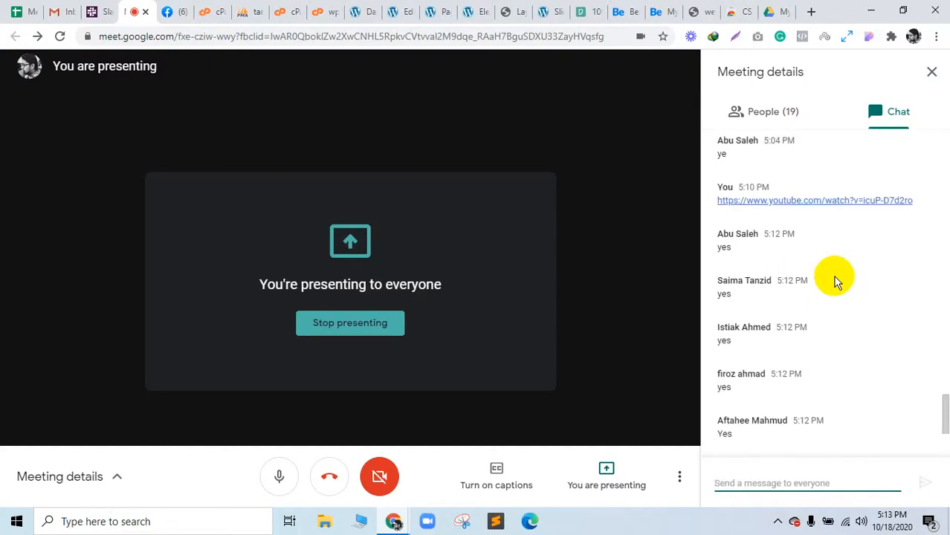
scroll(831, 275, down, 3)
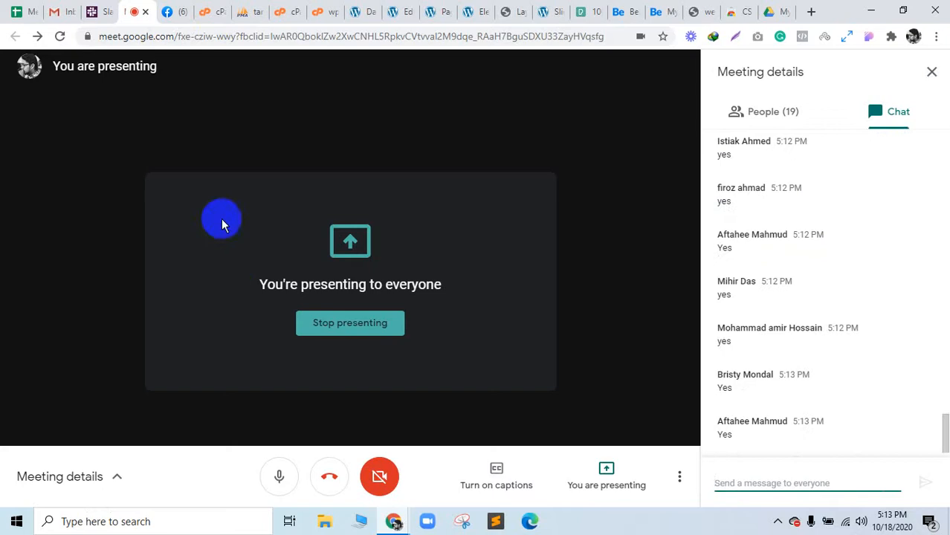
click(243, 9)
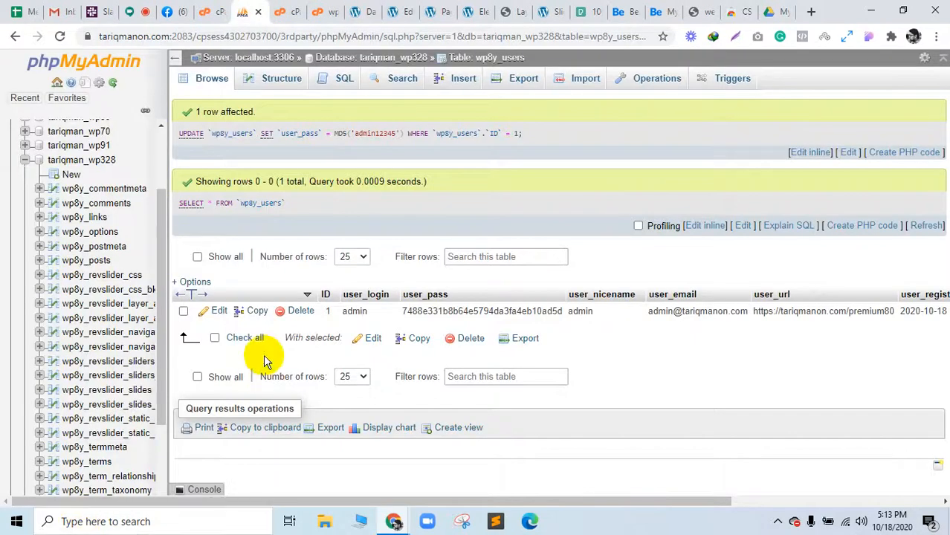
Step through the cPanel File Manager, WordPress Dashboard and editor tabs, dismissing the session-expired login box
click(286, 11)
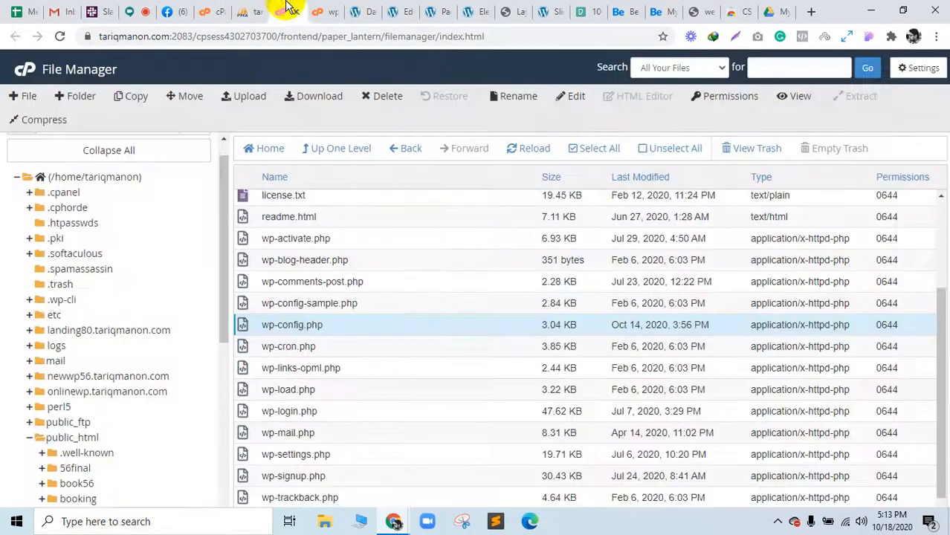
click(326, 9)
click(334, 12)
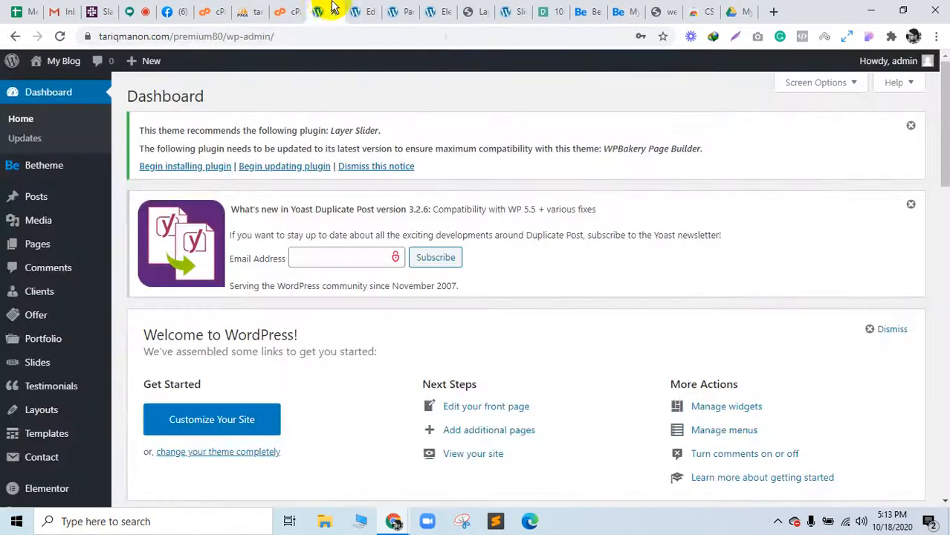
click(381, 11)
click(597, 89)
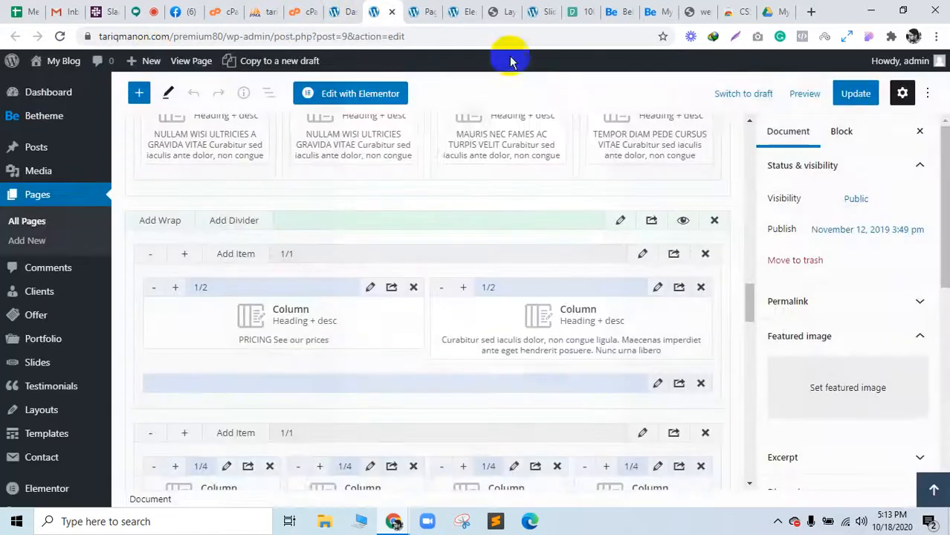
Close the WordPress pages tab, choosing Leave, and bring up the Freepik webinar template image
click(392, 15)
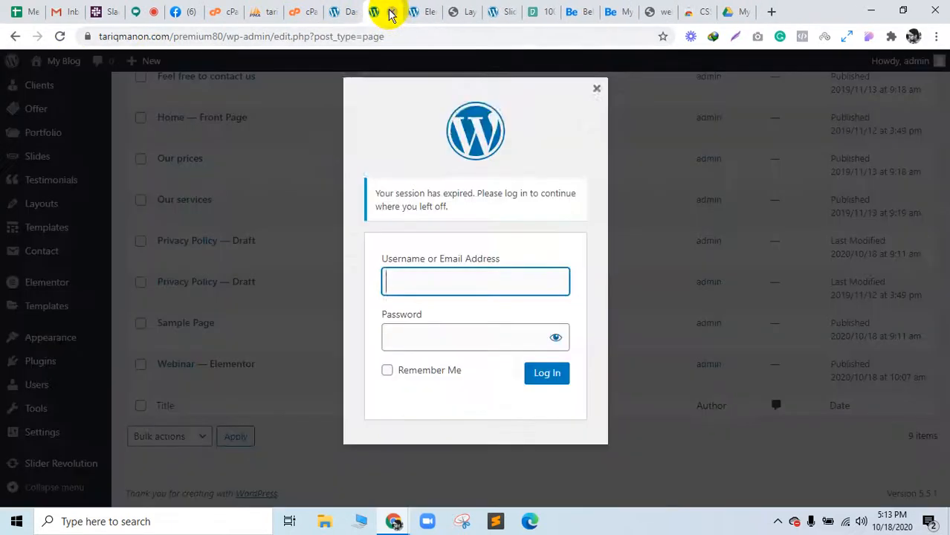
click(537, 113)
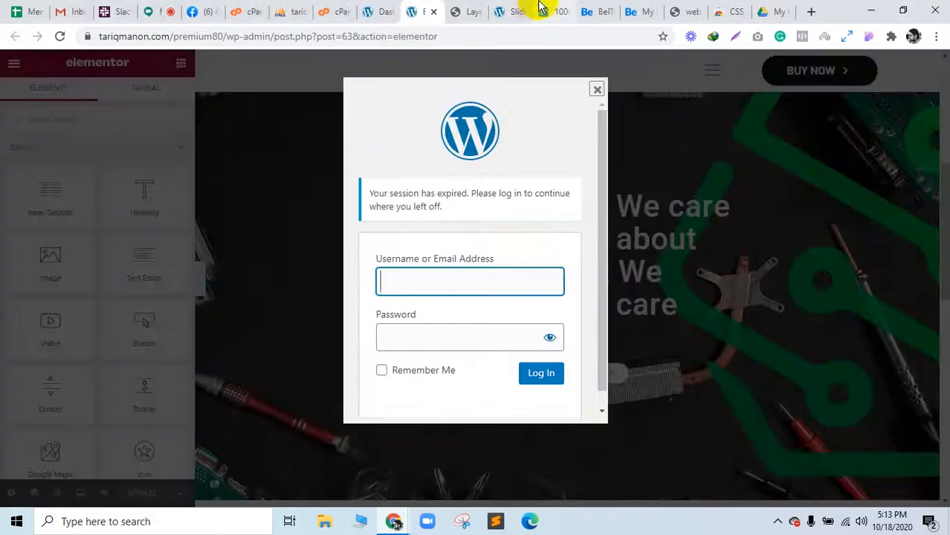
click(482, 10)
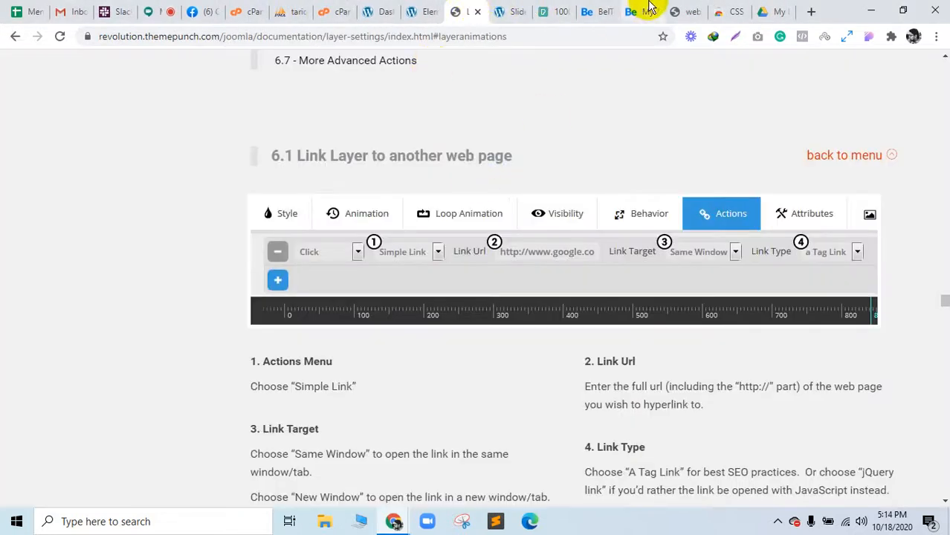
click(696, 9)
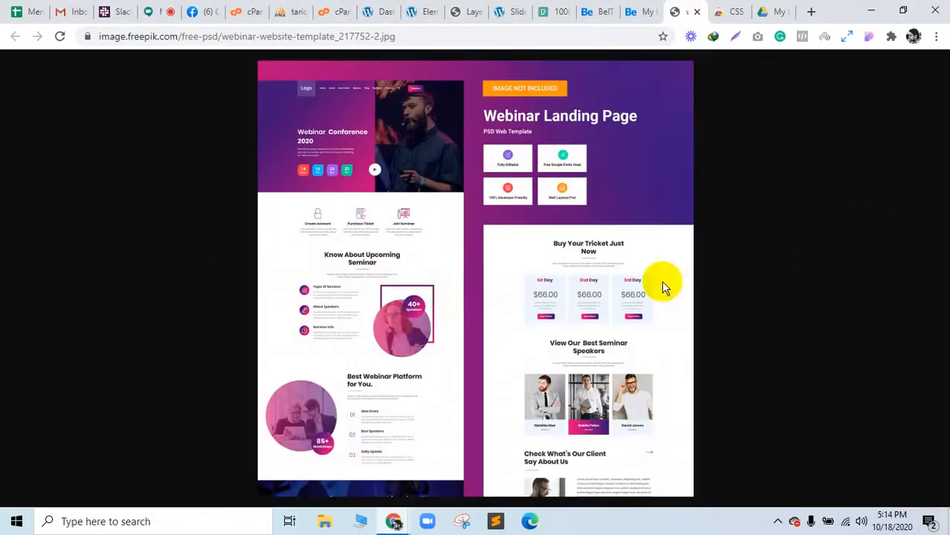
Move the Freepik tab further left and browse the page's Assets and Colors in CSS Peeper
drag(679, 9, 214, 5)
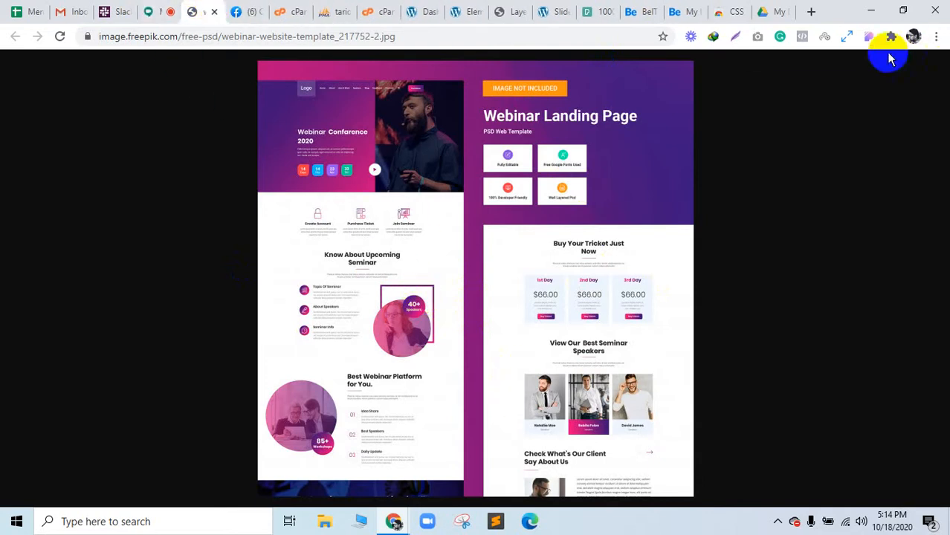
click(864, 37)
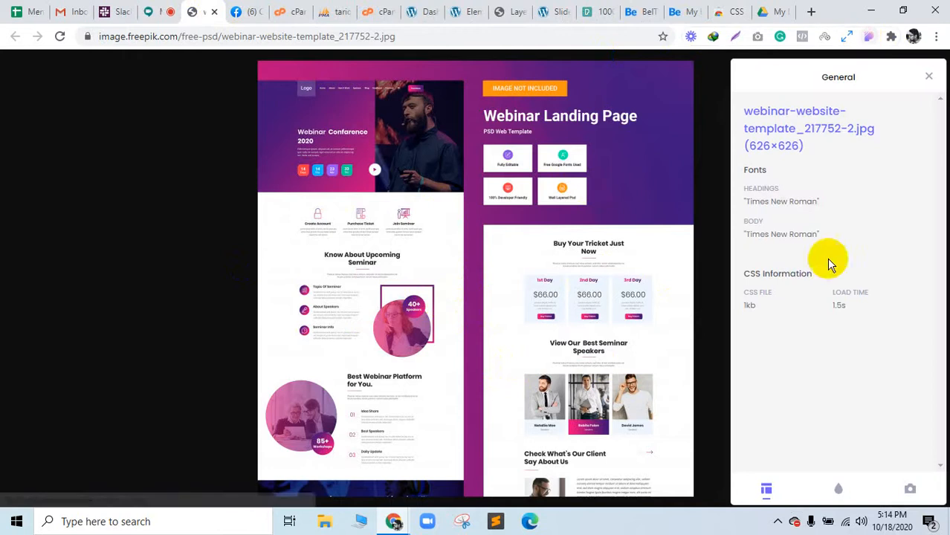
click(915, 492)
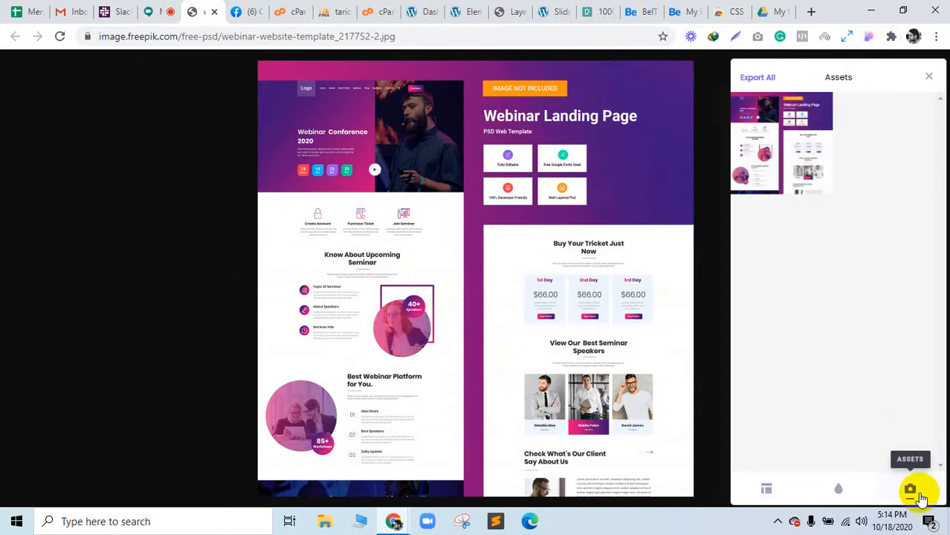
click(838, 485)
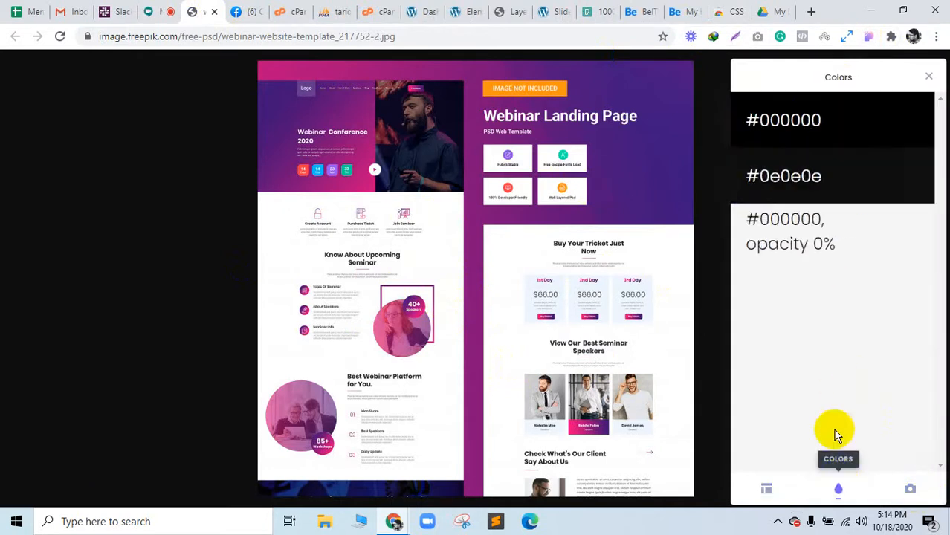
click(768, 492)
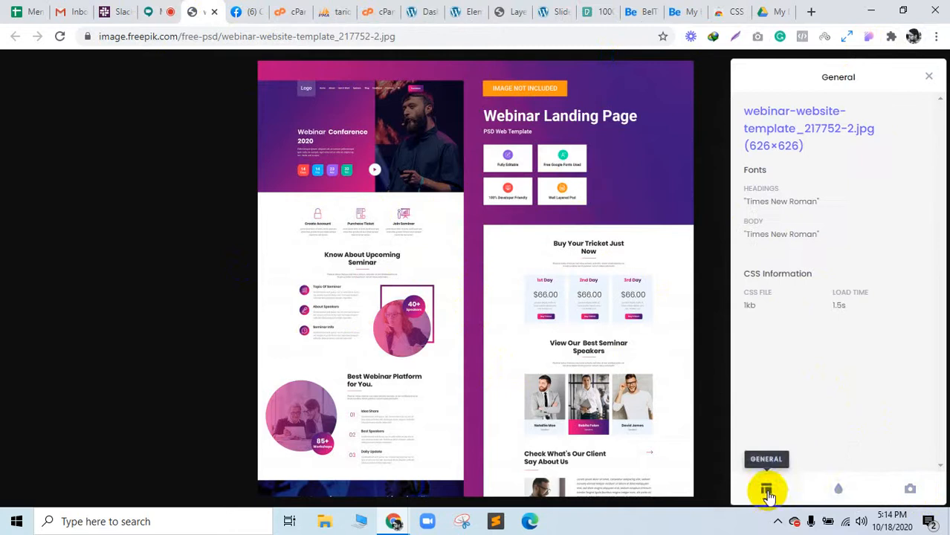
click(838, 489)
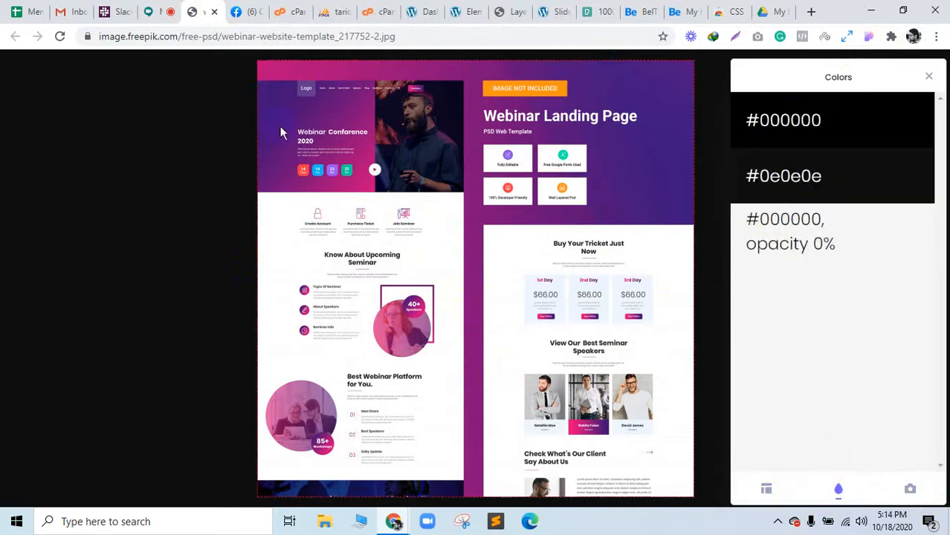
Inspect the 626 x 626 template image: Times New Roman 16px, fill #000000, background #0e0e0e
click(269, 102)
scroll(813, 398, down, 2)
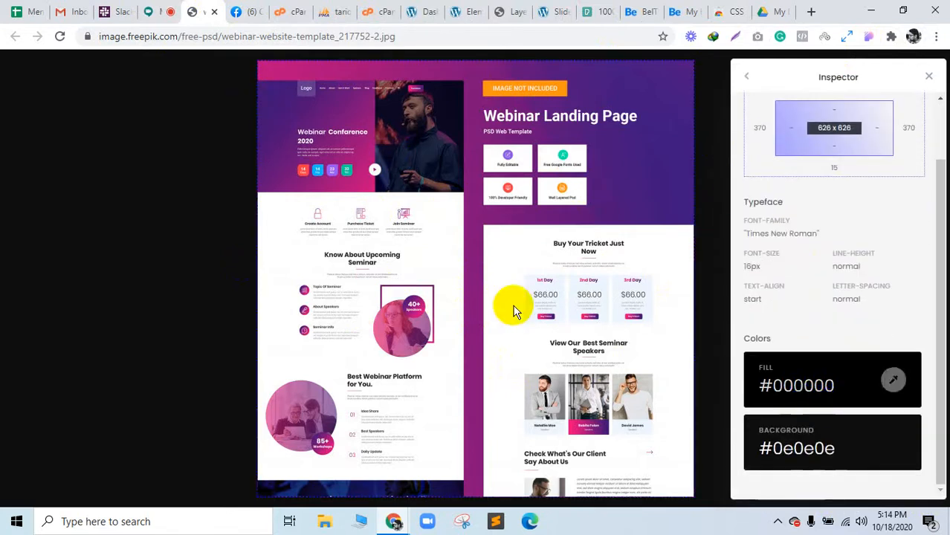
click(398, 134)
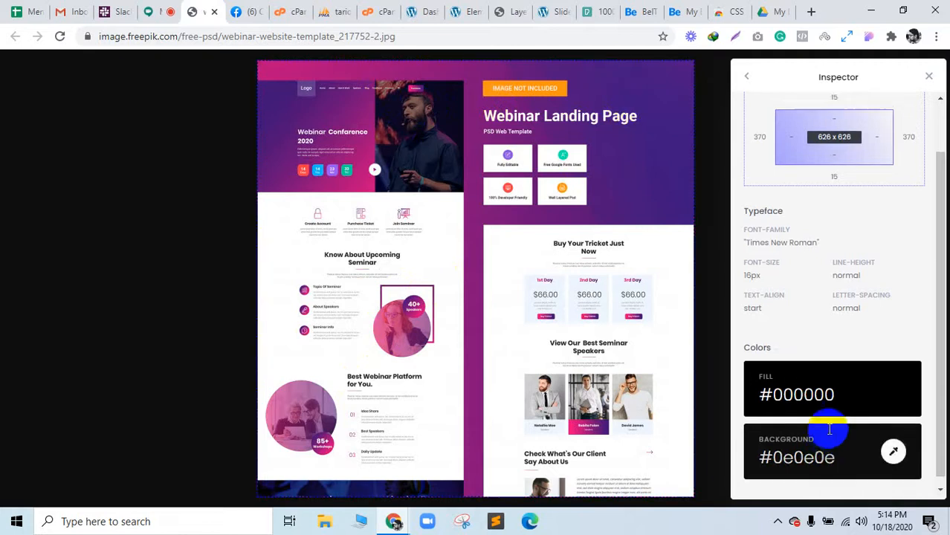
mouse_move(905, 443)
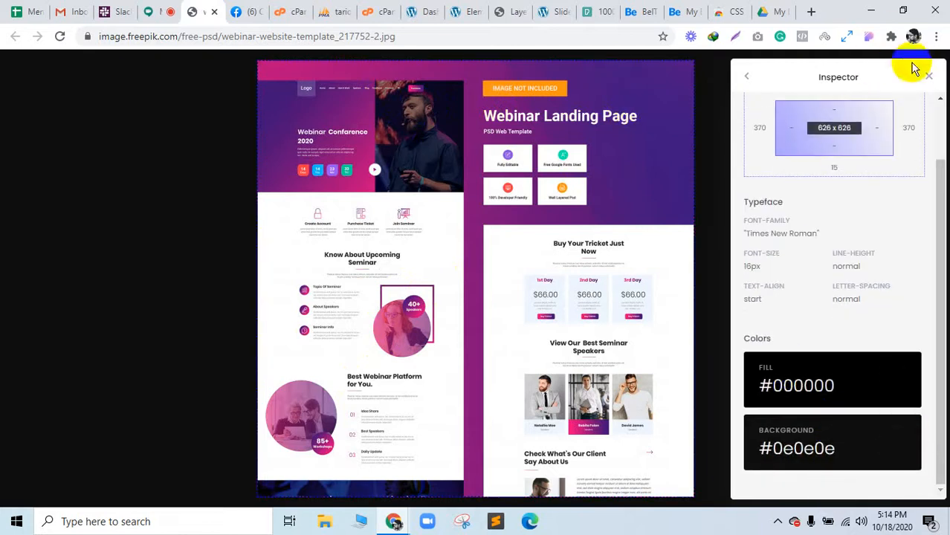
In Google Meet, list the 20 participants under People and open the hidden tray icons
click(152, 11)
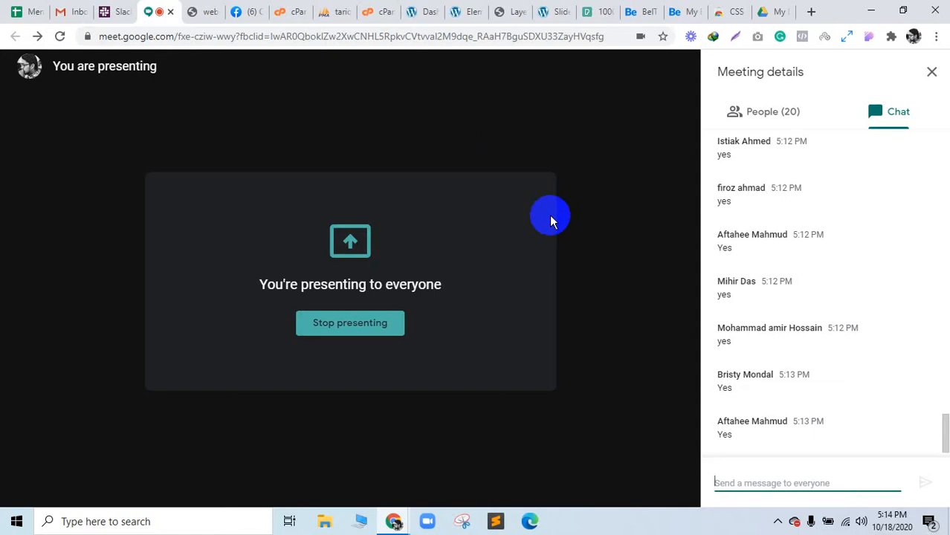
click(775, 130)
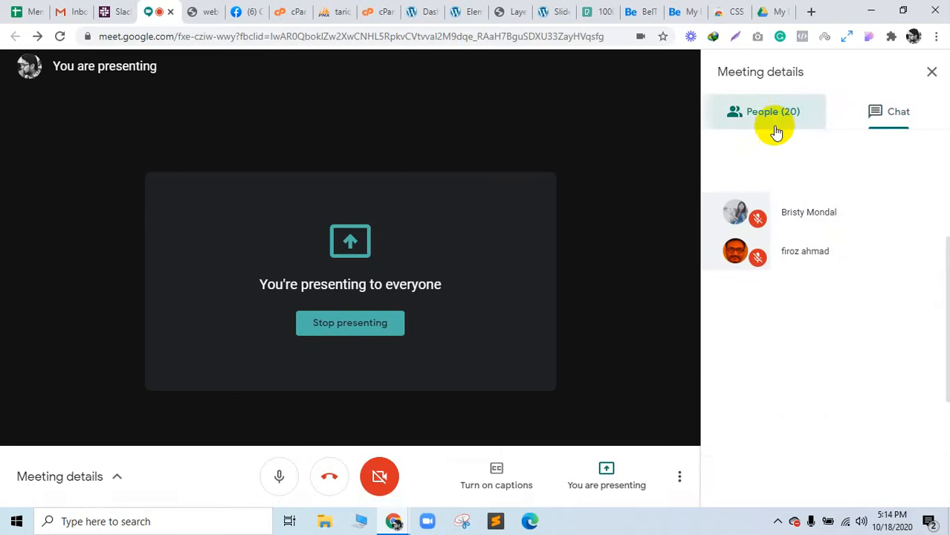
scroll(861, 334, down, 6)
scroll(861, 334, up, 6)
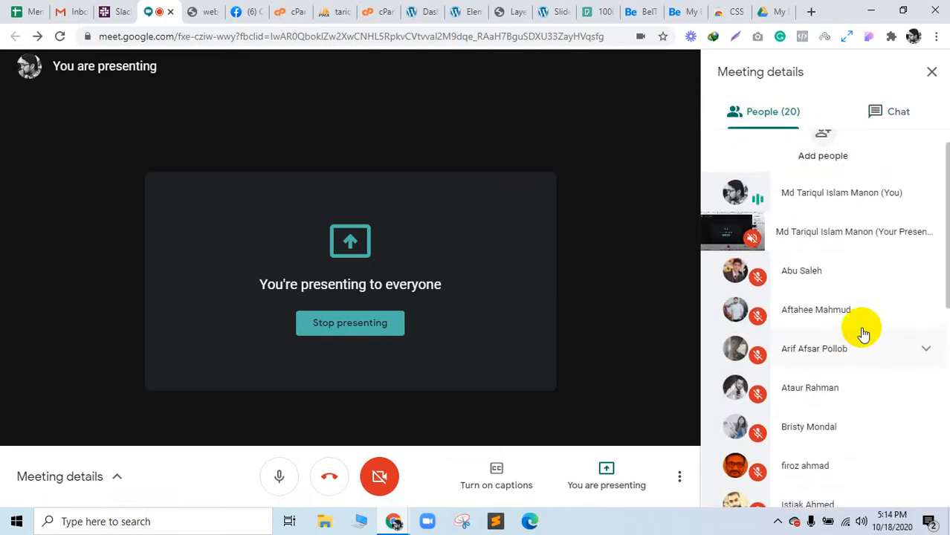
scroll(863, 334, down, 6)
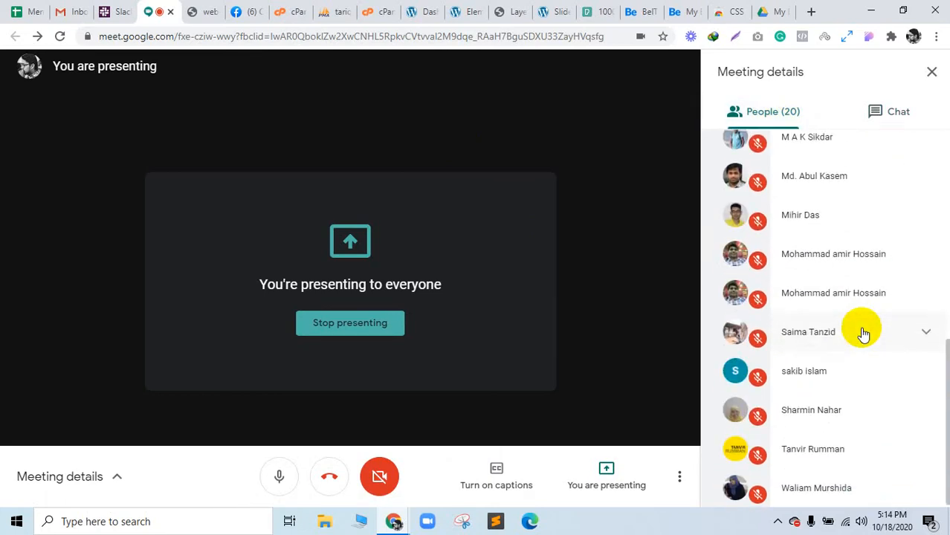
click(777, 521)
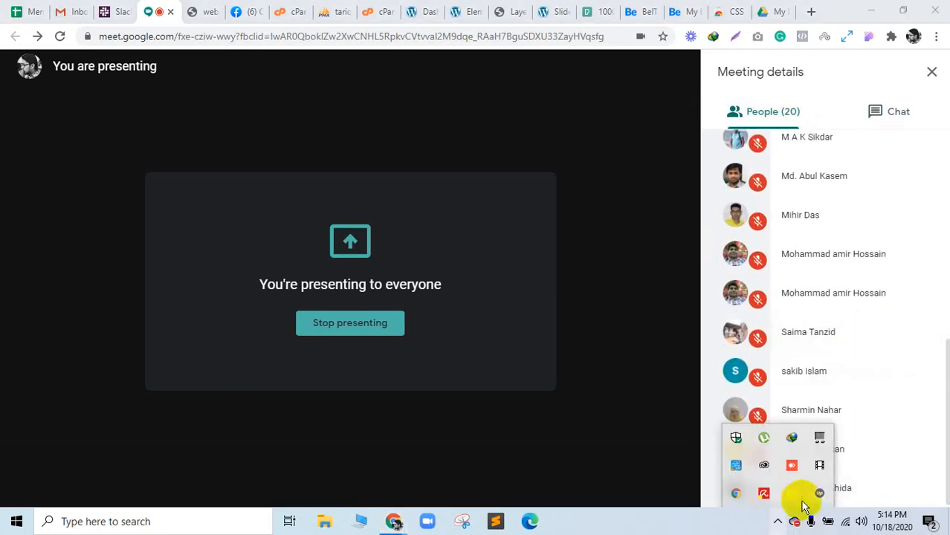